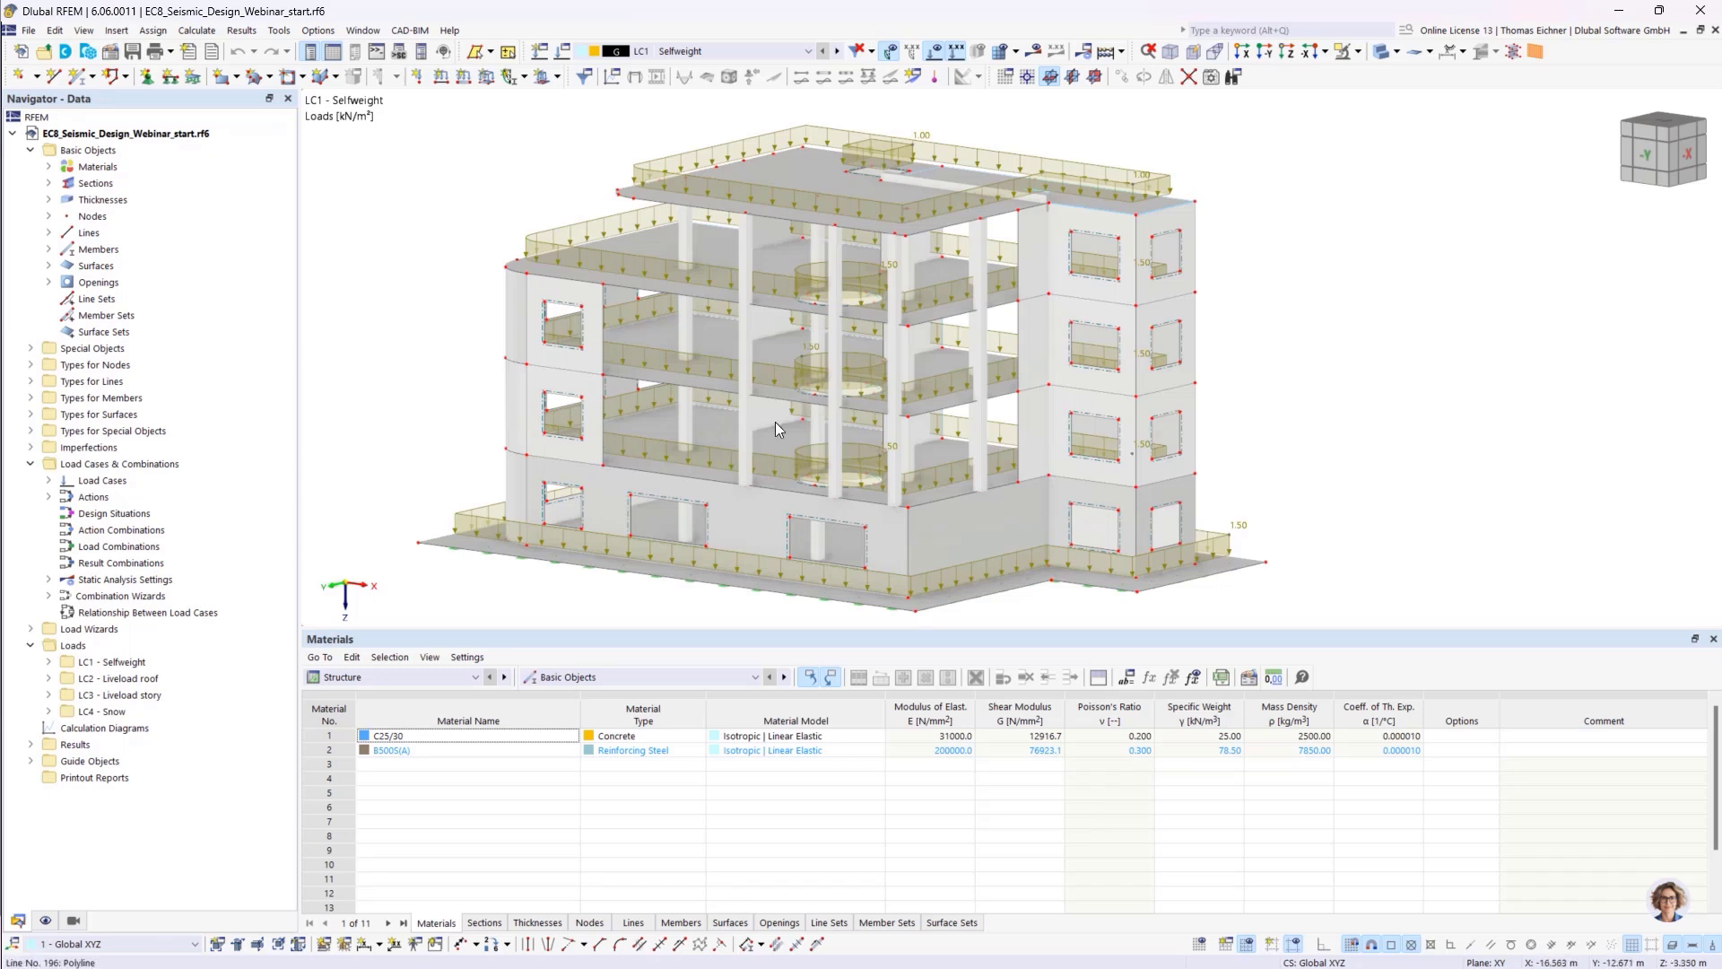
- Inspect the properties of the floor slab directly below the roof and close the dialogs without changes
{"action": "left_click", "coordinate": [661, 328]}
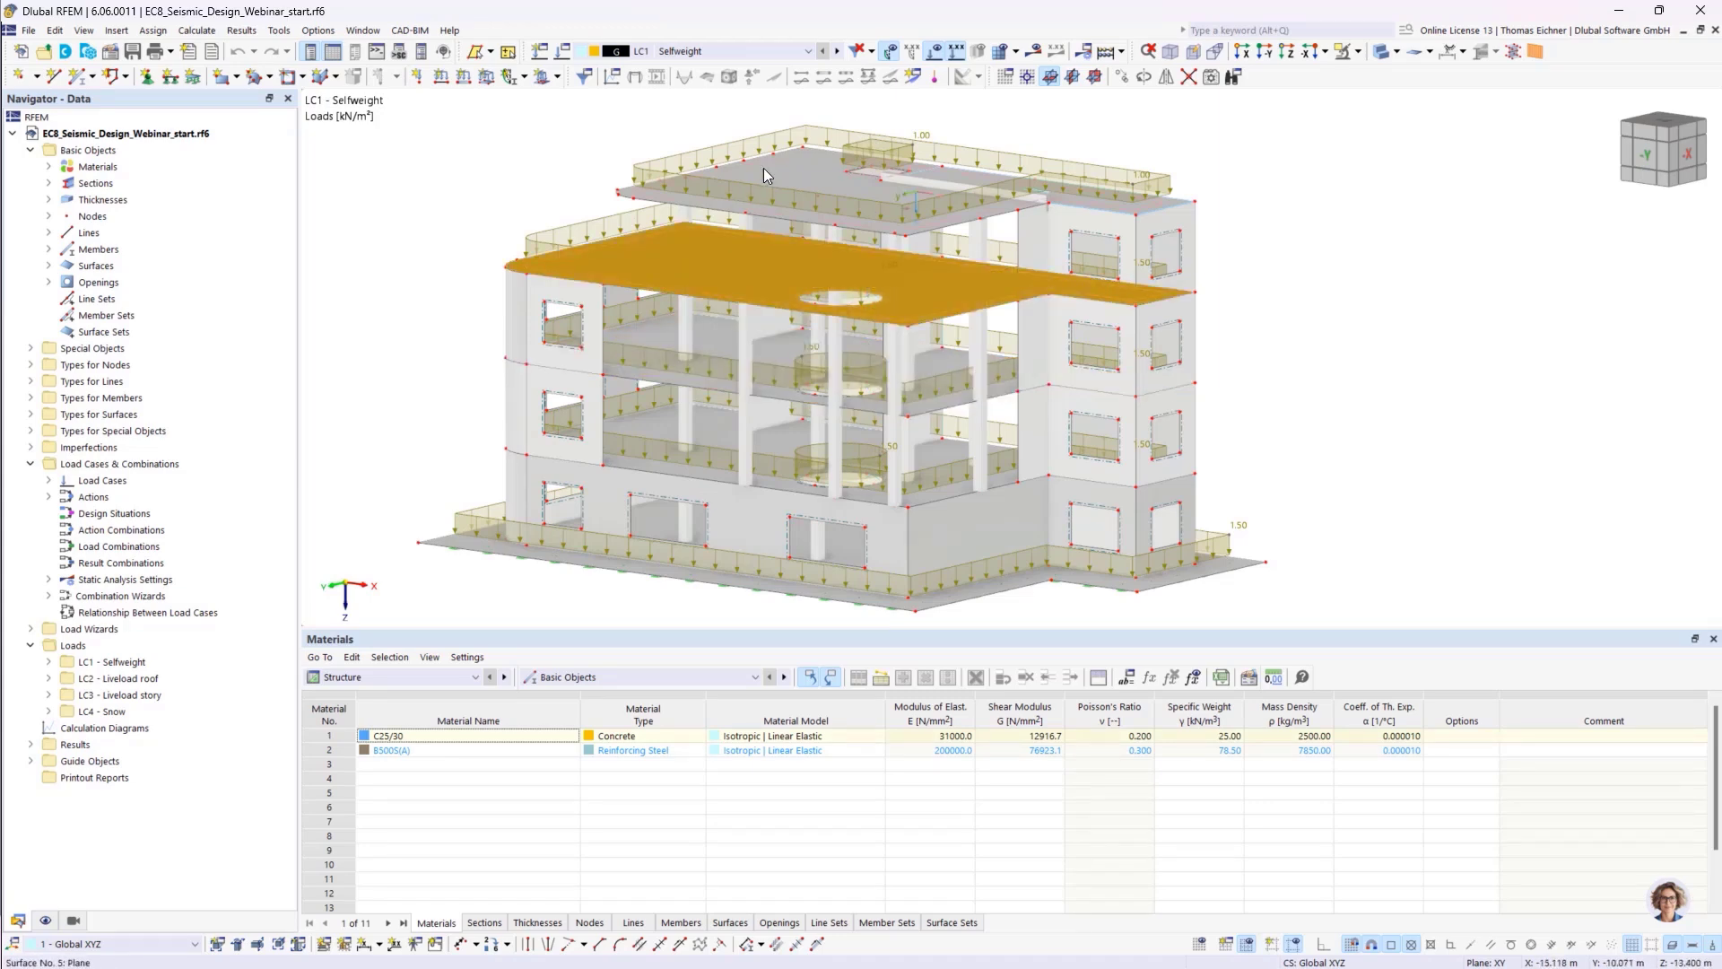
{"action": "double_click", "coordinate": [658, 341]}
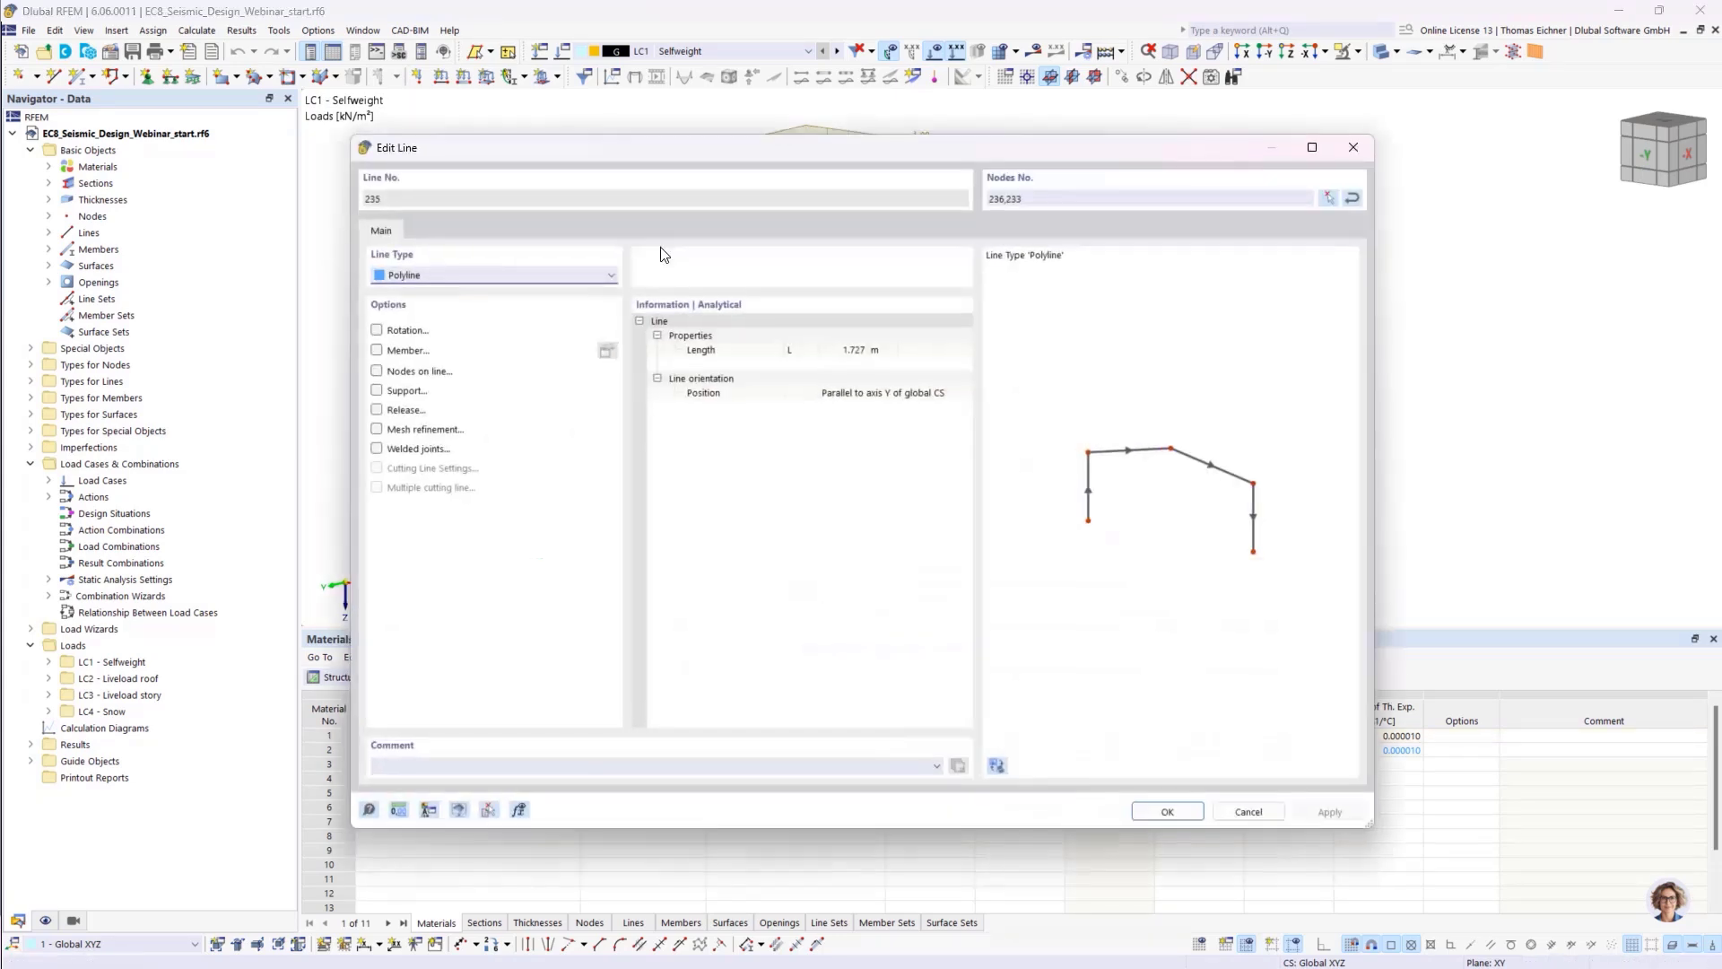
{"action": "left_click", "coordinate": [1354, 149]}
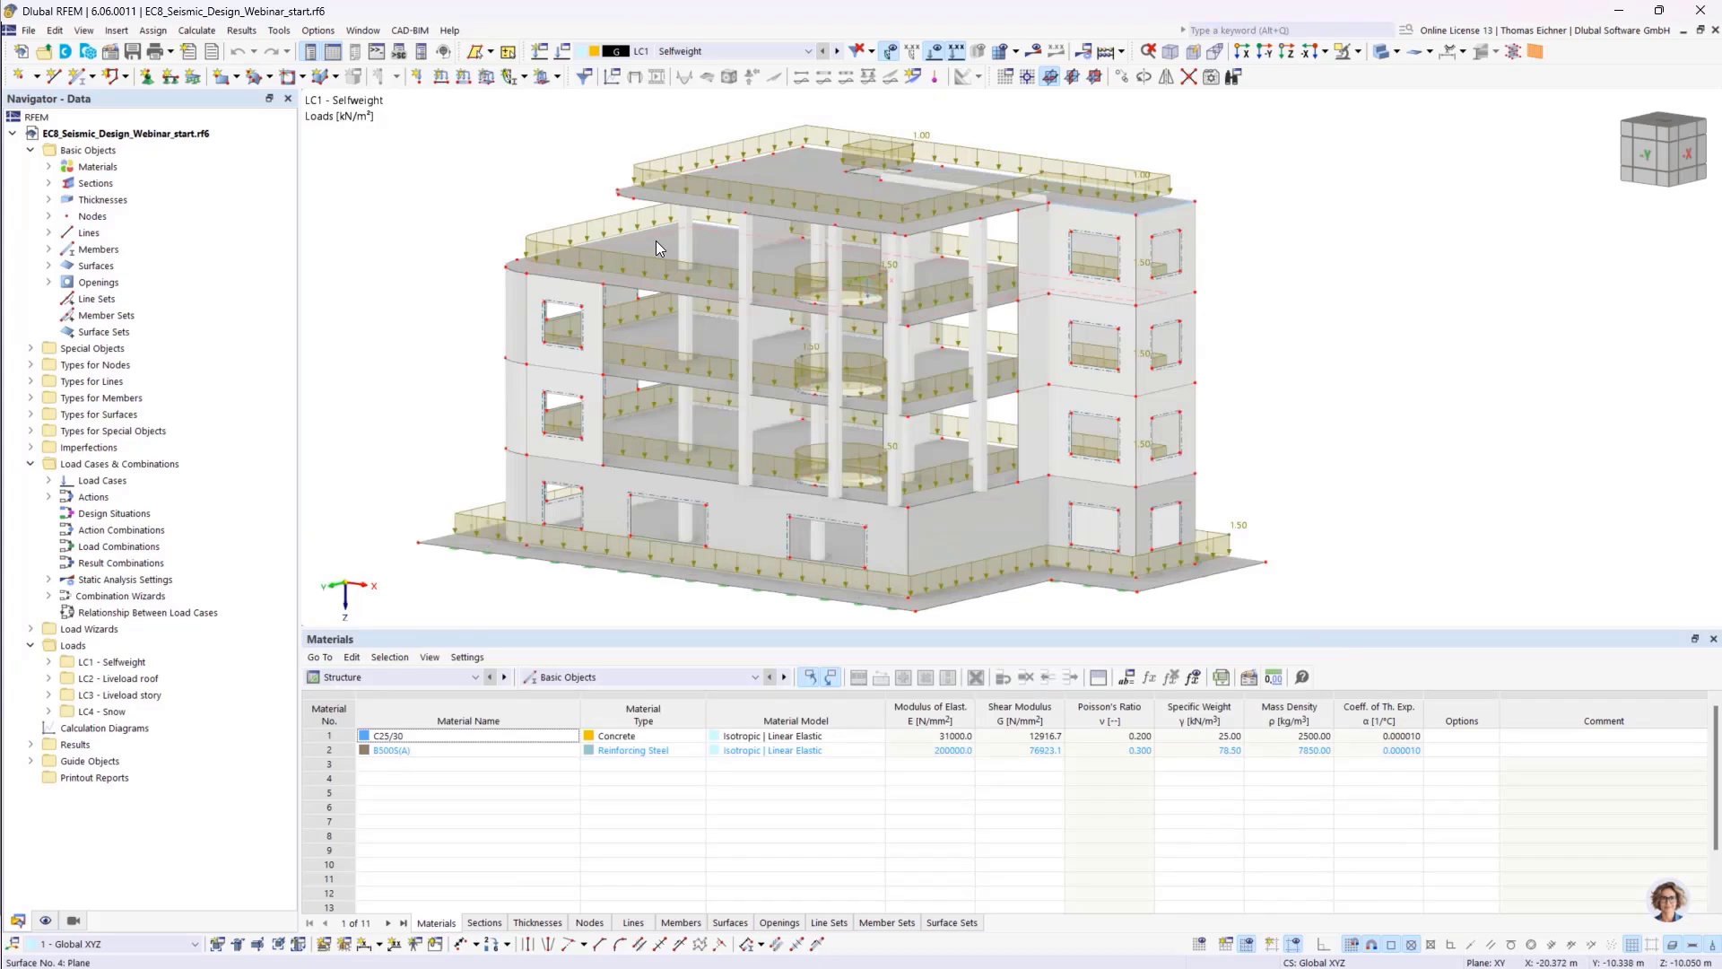
{"action": "double_click", "coordinate": [655, 241]}
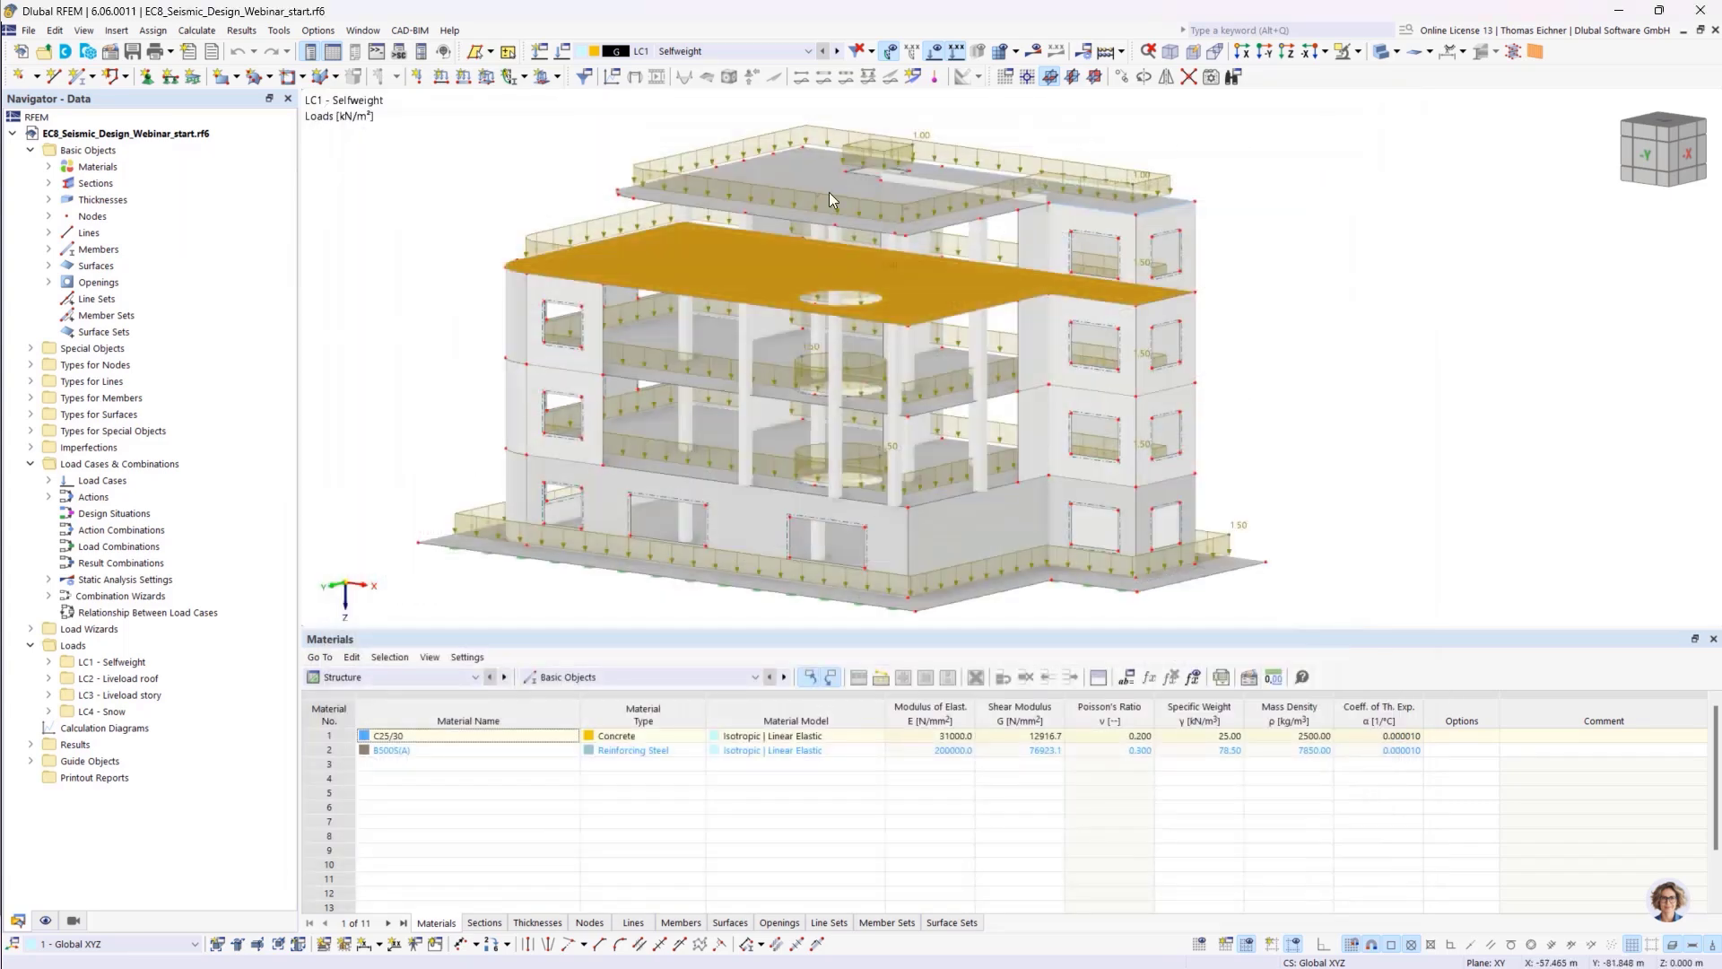
{"action": "left_click", "coordinate": [1378, 116]}
- Examine the foundation slab and its surface support from close up, from the front and at an angle
{"action": "left_click", "coordinate": [1212, 582]}
{"action": "middle_click_drag", "start_coordinate": [1304, 602], "coordinate": [1309, 528]}
{"action": "scroll", "coordinate": [997, 552], "scroll_direction": "up", "scroll_amount": 3}
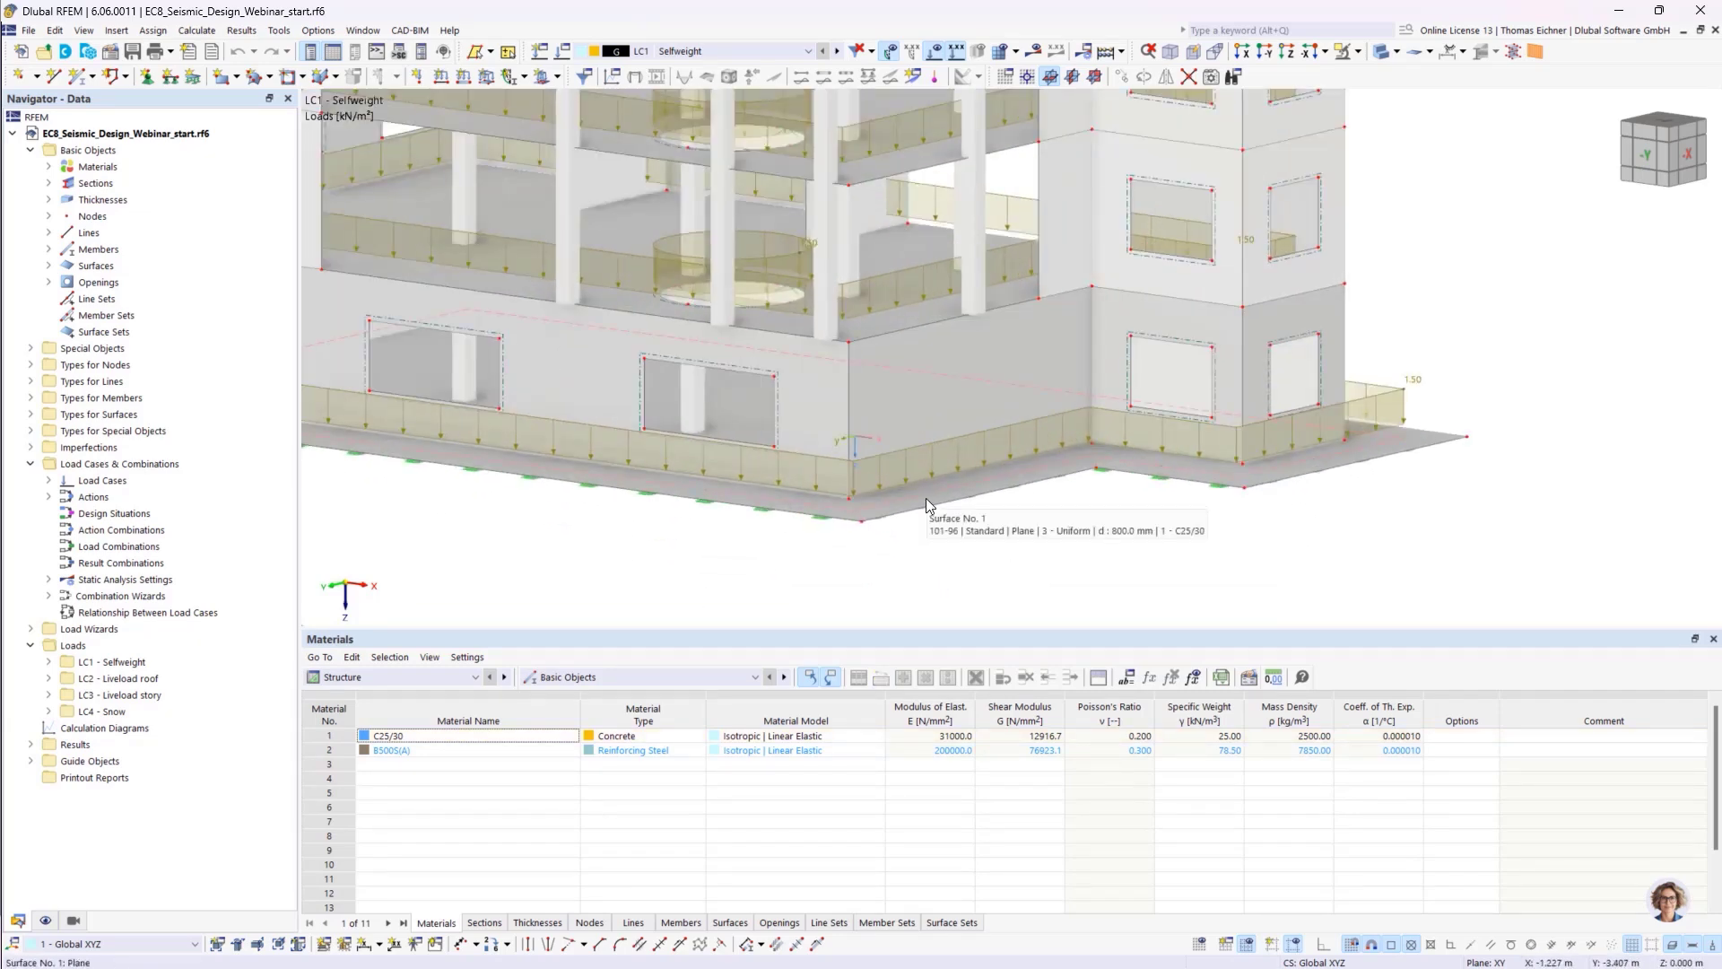
{"action": "scroll", "coordinate": [925, 498], "scroll_direction": "down", "scroll_amount": 3}
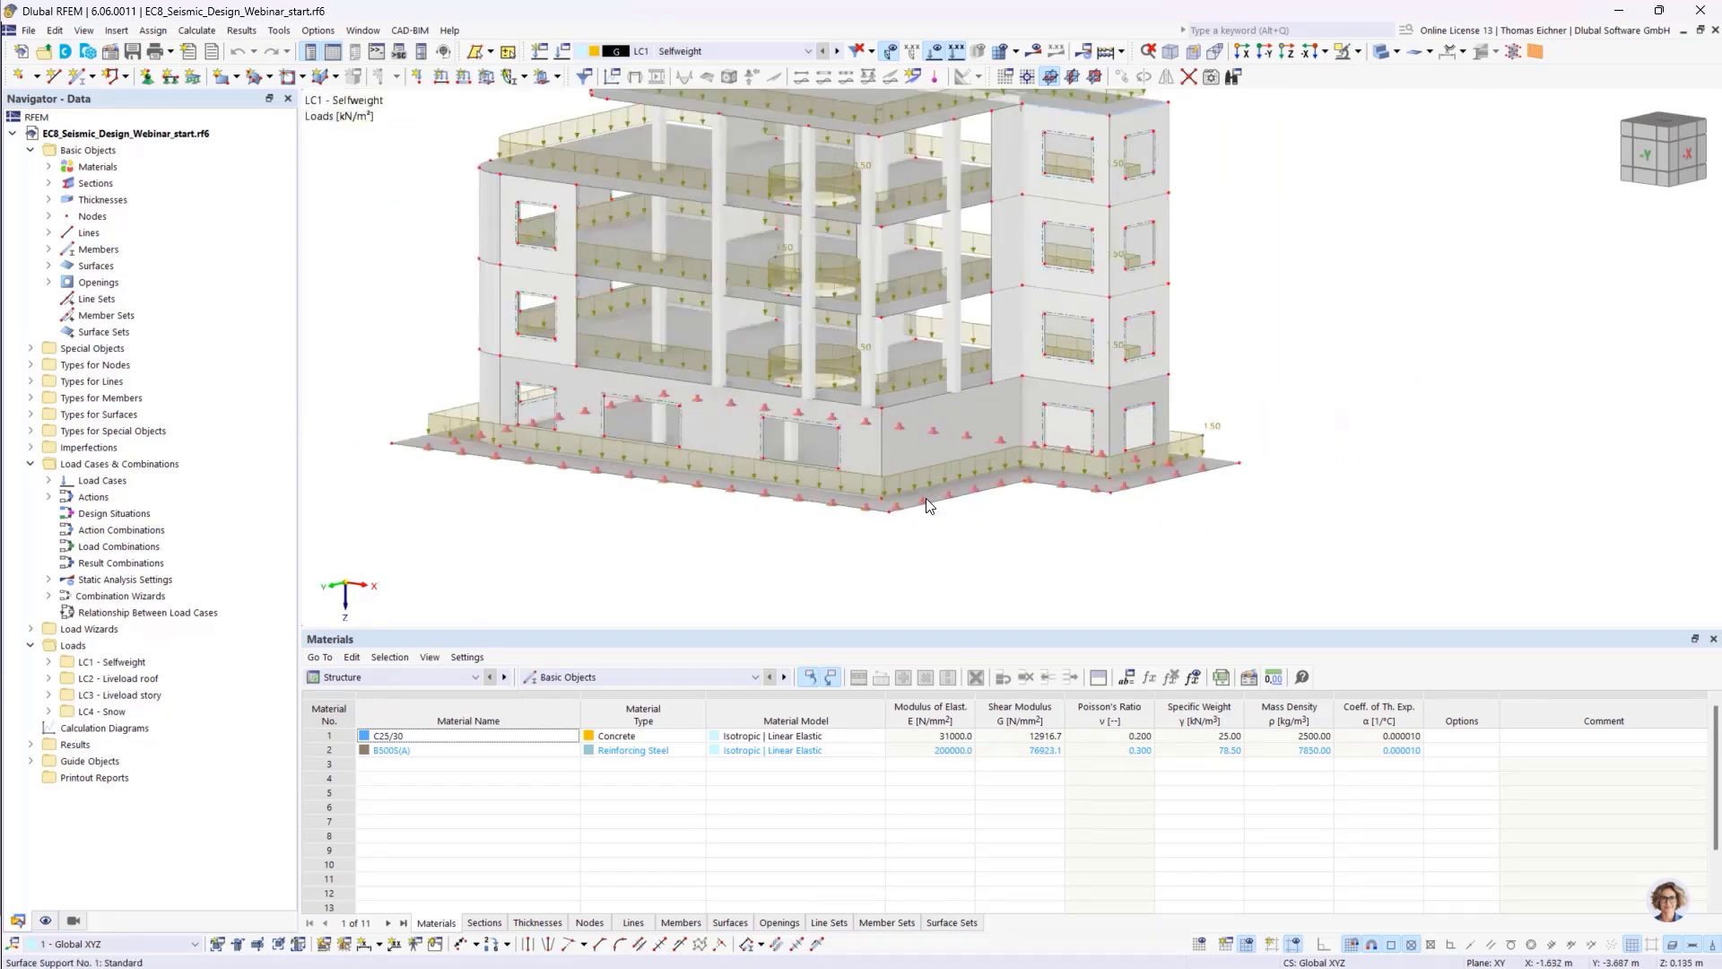
{"action": "middle_click_drag", "start_coordinate": [849, 578], "coordinate": [906, 540], "text": "ctrl"}
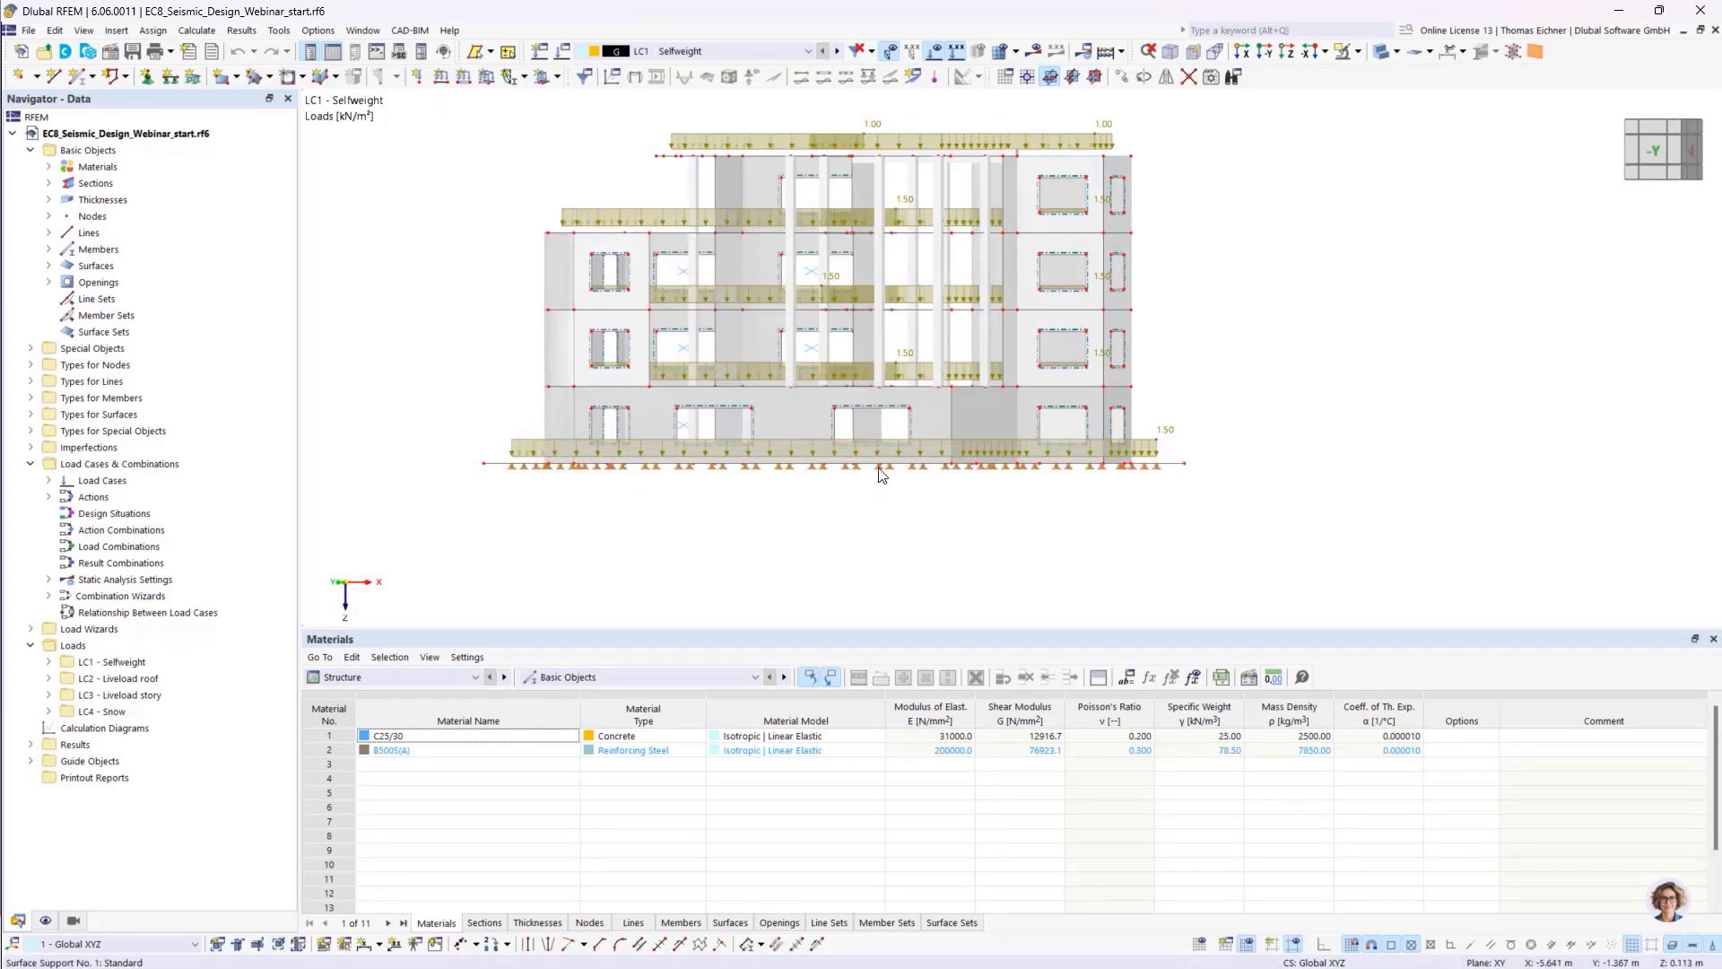
{"action": "middle_click_drag", "start_coordinate": [920, 504], "coordinate": [873, 569], "text": "ctrl"}
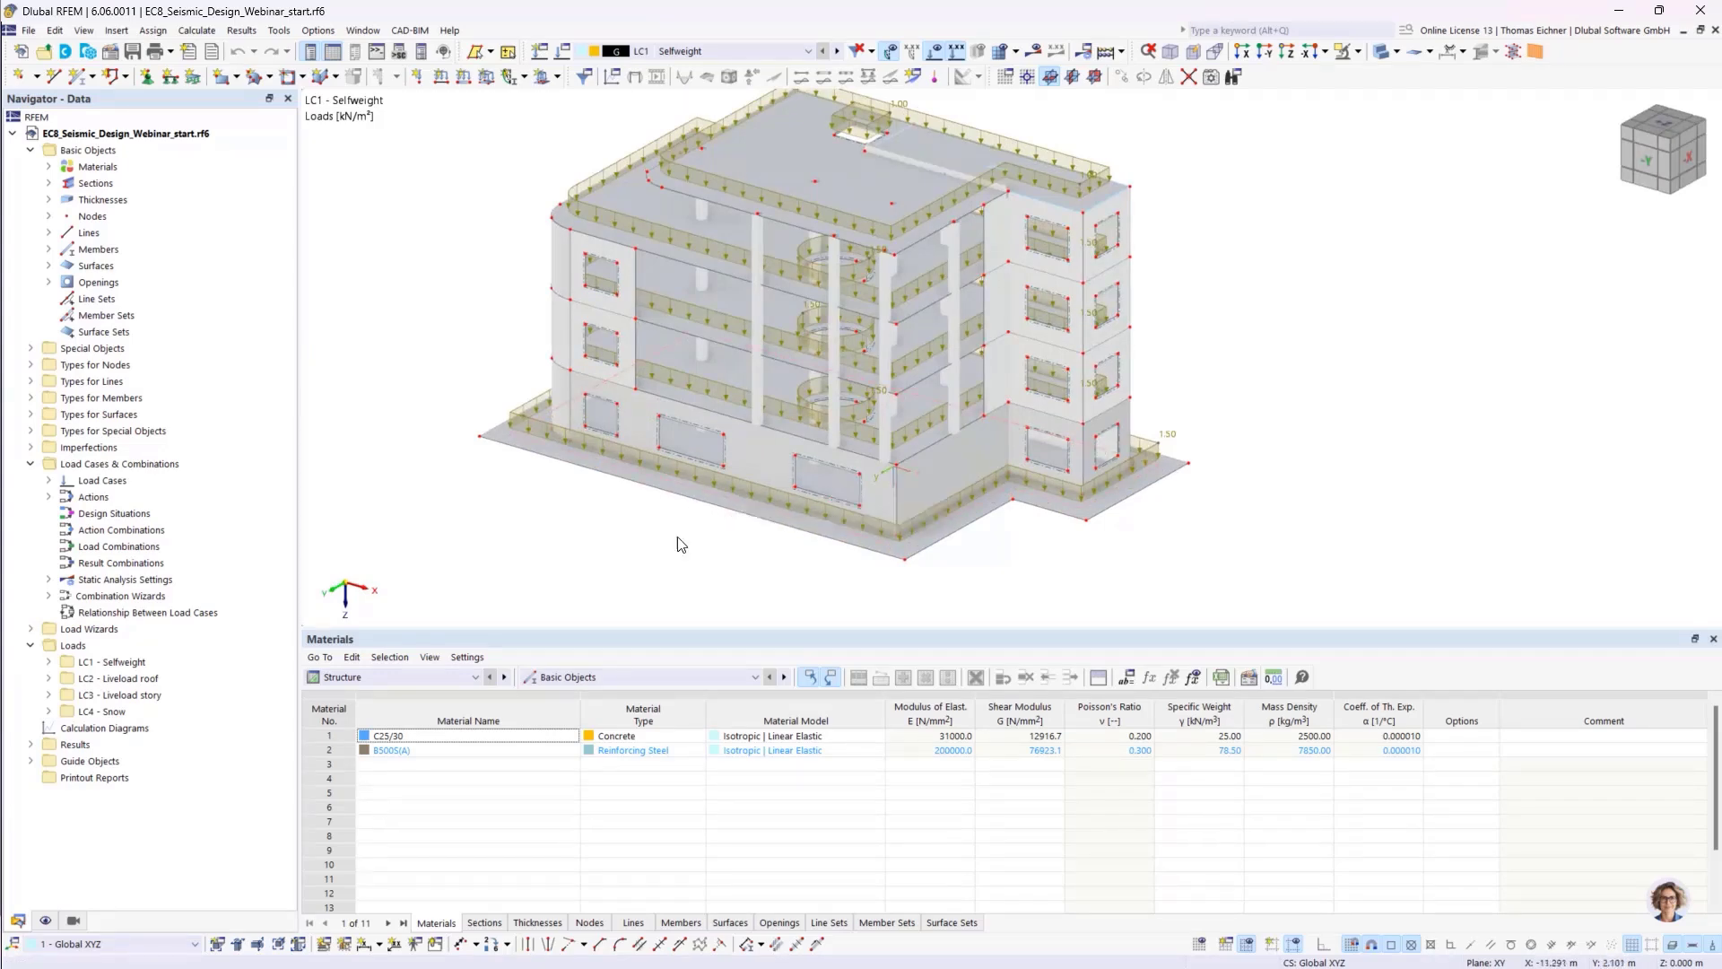
{"action": "mouse_move", "coordinate": [684, 544]}
{"action": "middle_mouse_down", "text": "ctrl"}
{"action": "mouse_move", "coordinate": [727, 483]}
{"action": "mouse_move", "coordinate": [696, 515]}
{"action": "middle_mouse_up", "text": "ctrl"}
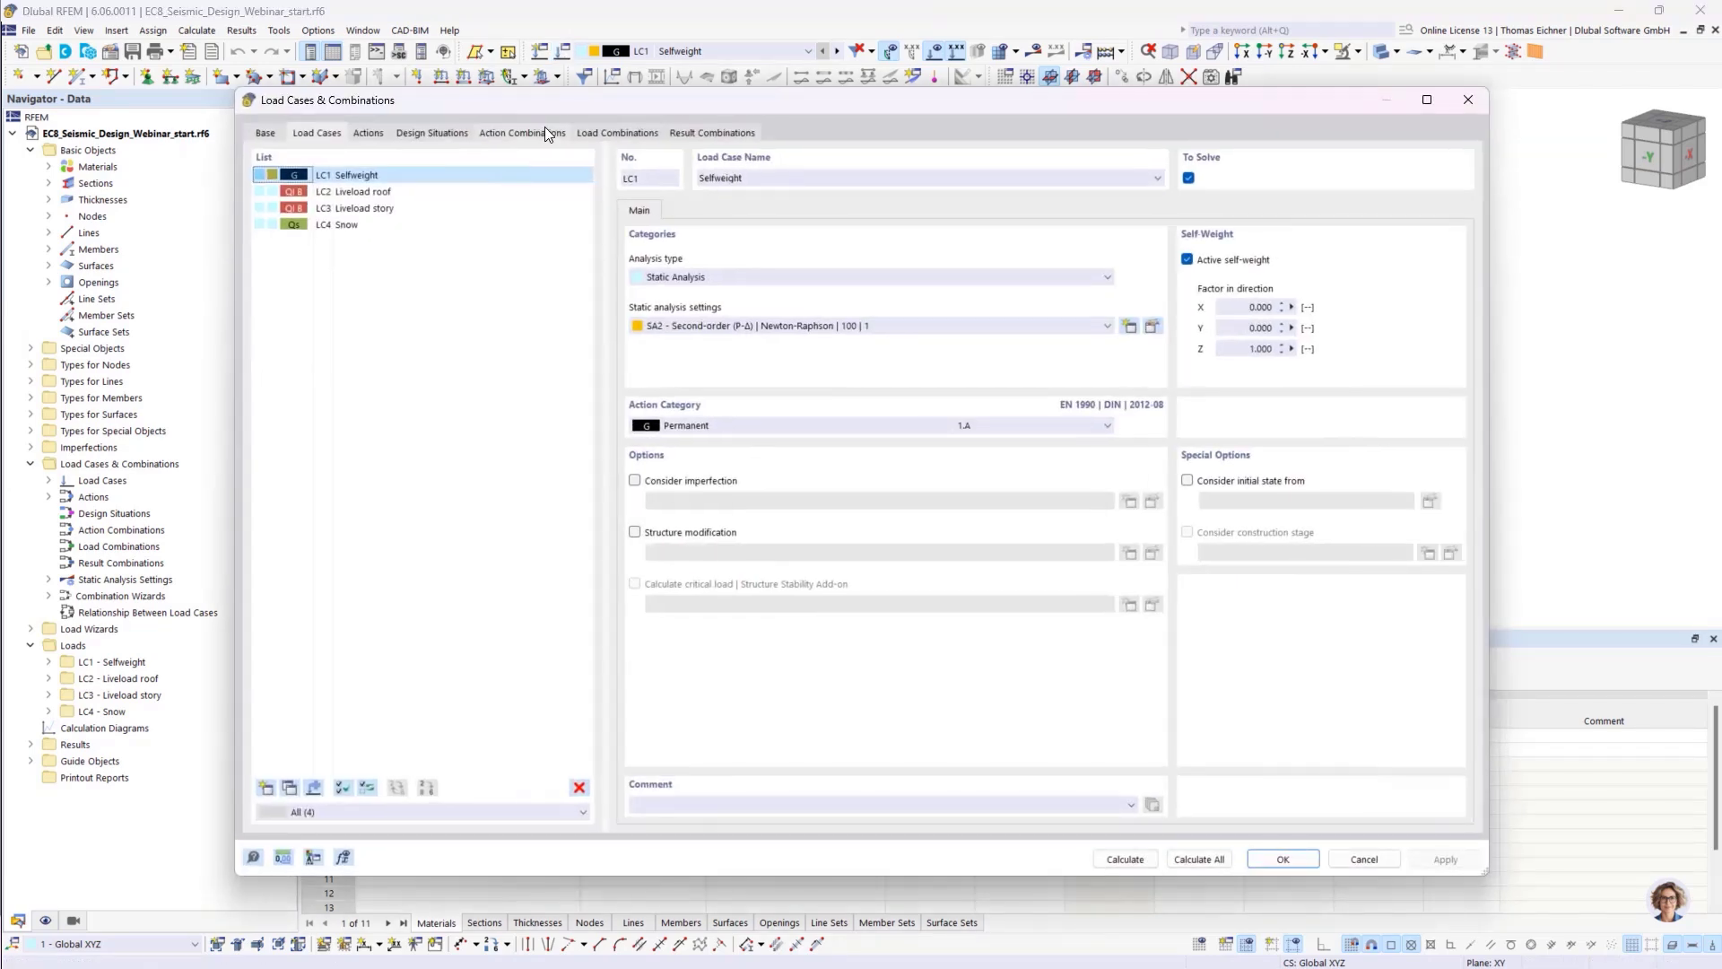
- Review the load case list and display the loads of LC2 Liveload roof and LC3 Liveload story on the model
{"action": "left_click_drag", "start_coordinate": [657, 107], "coordinate": [520, 73]}
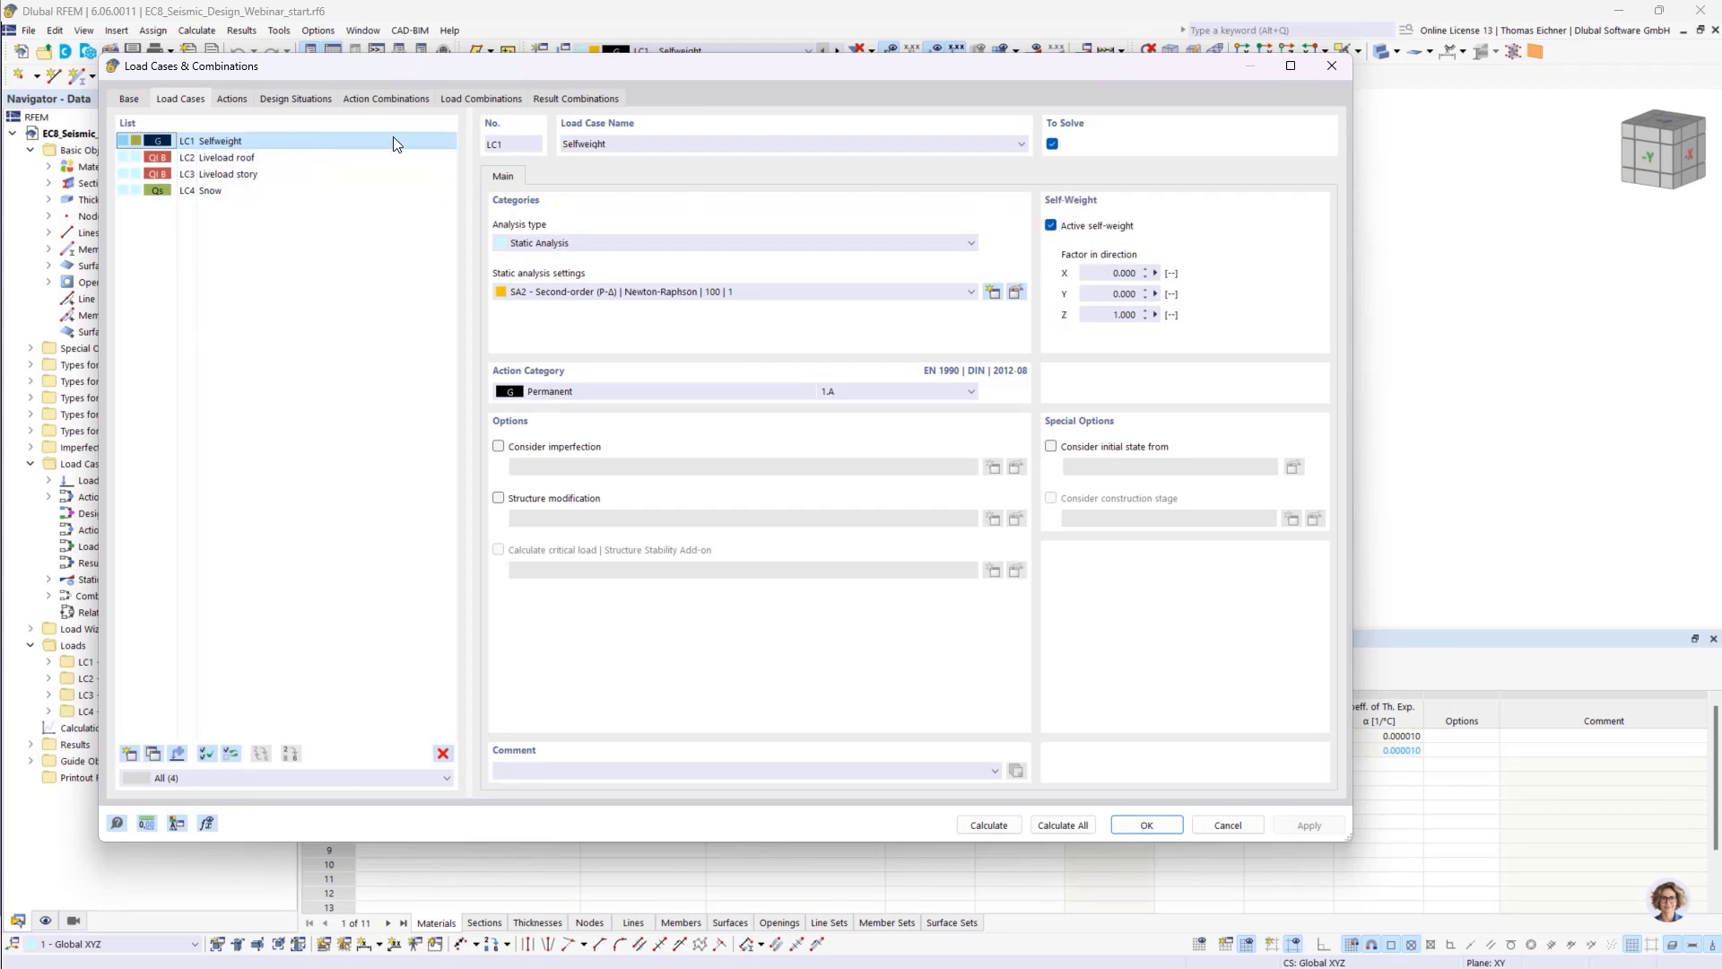
{"action": "left_click", "coordinate": [1331, 69]}
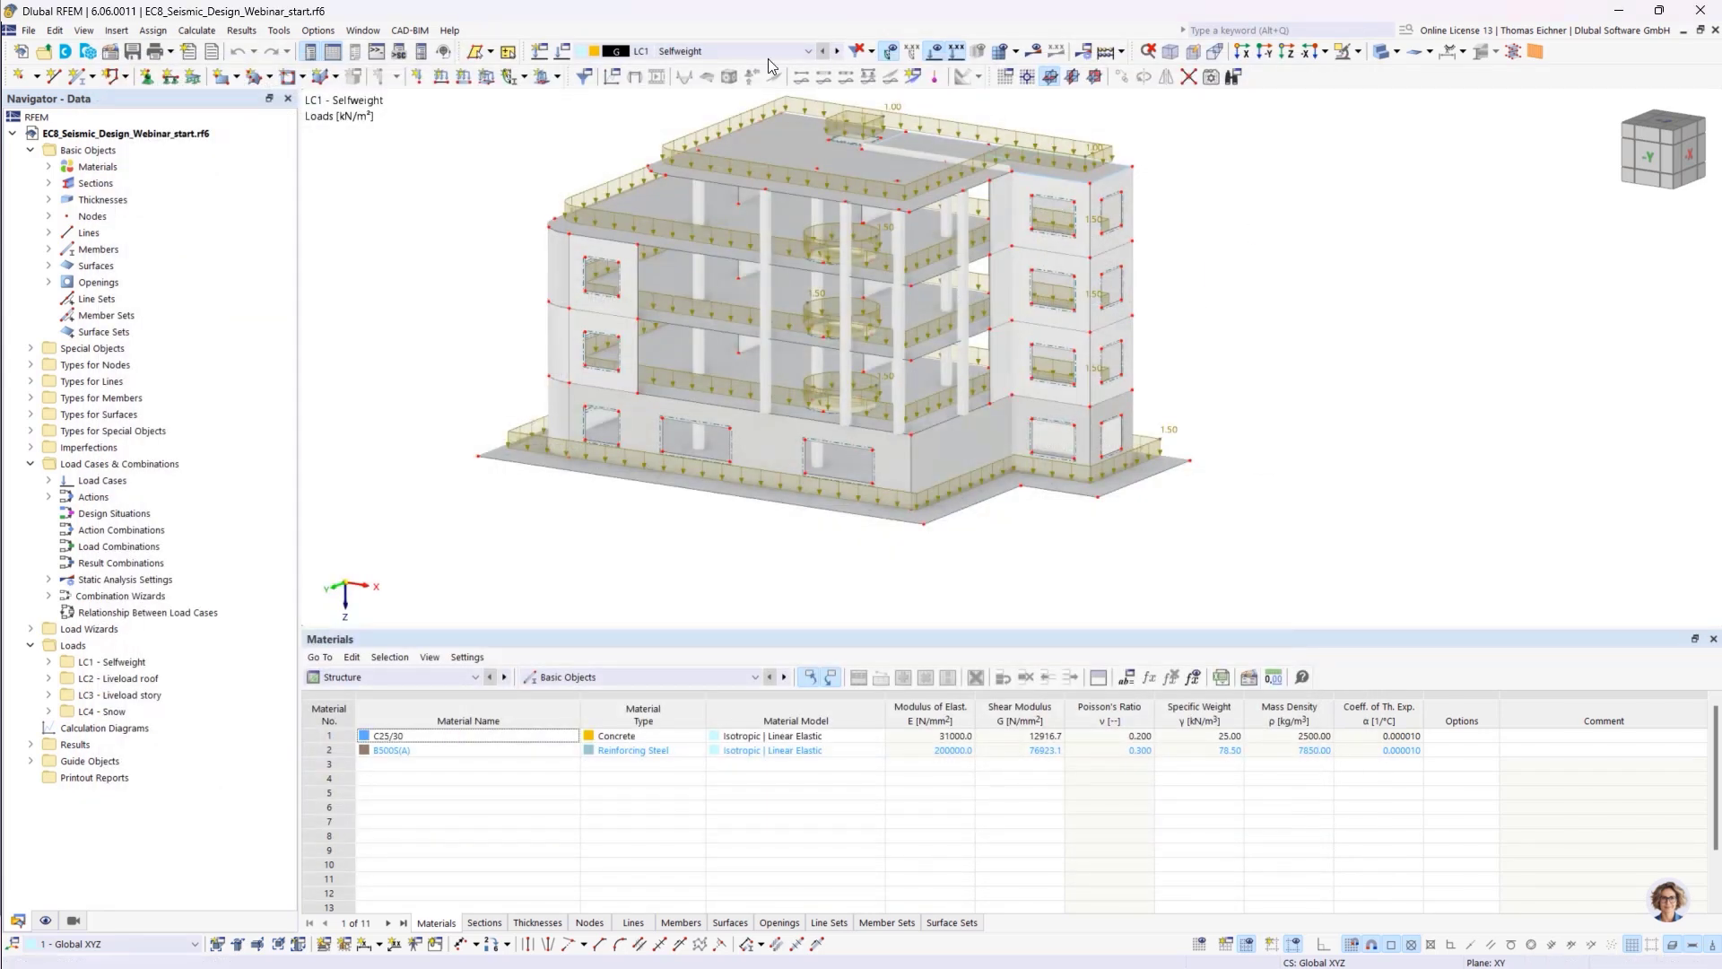
{"action": "left_click", "coordinate": [718, 51]}
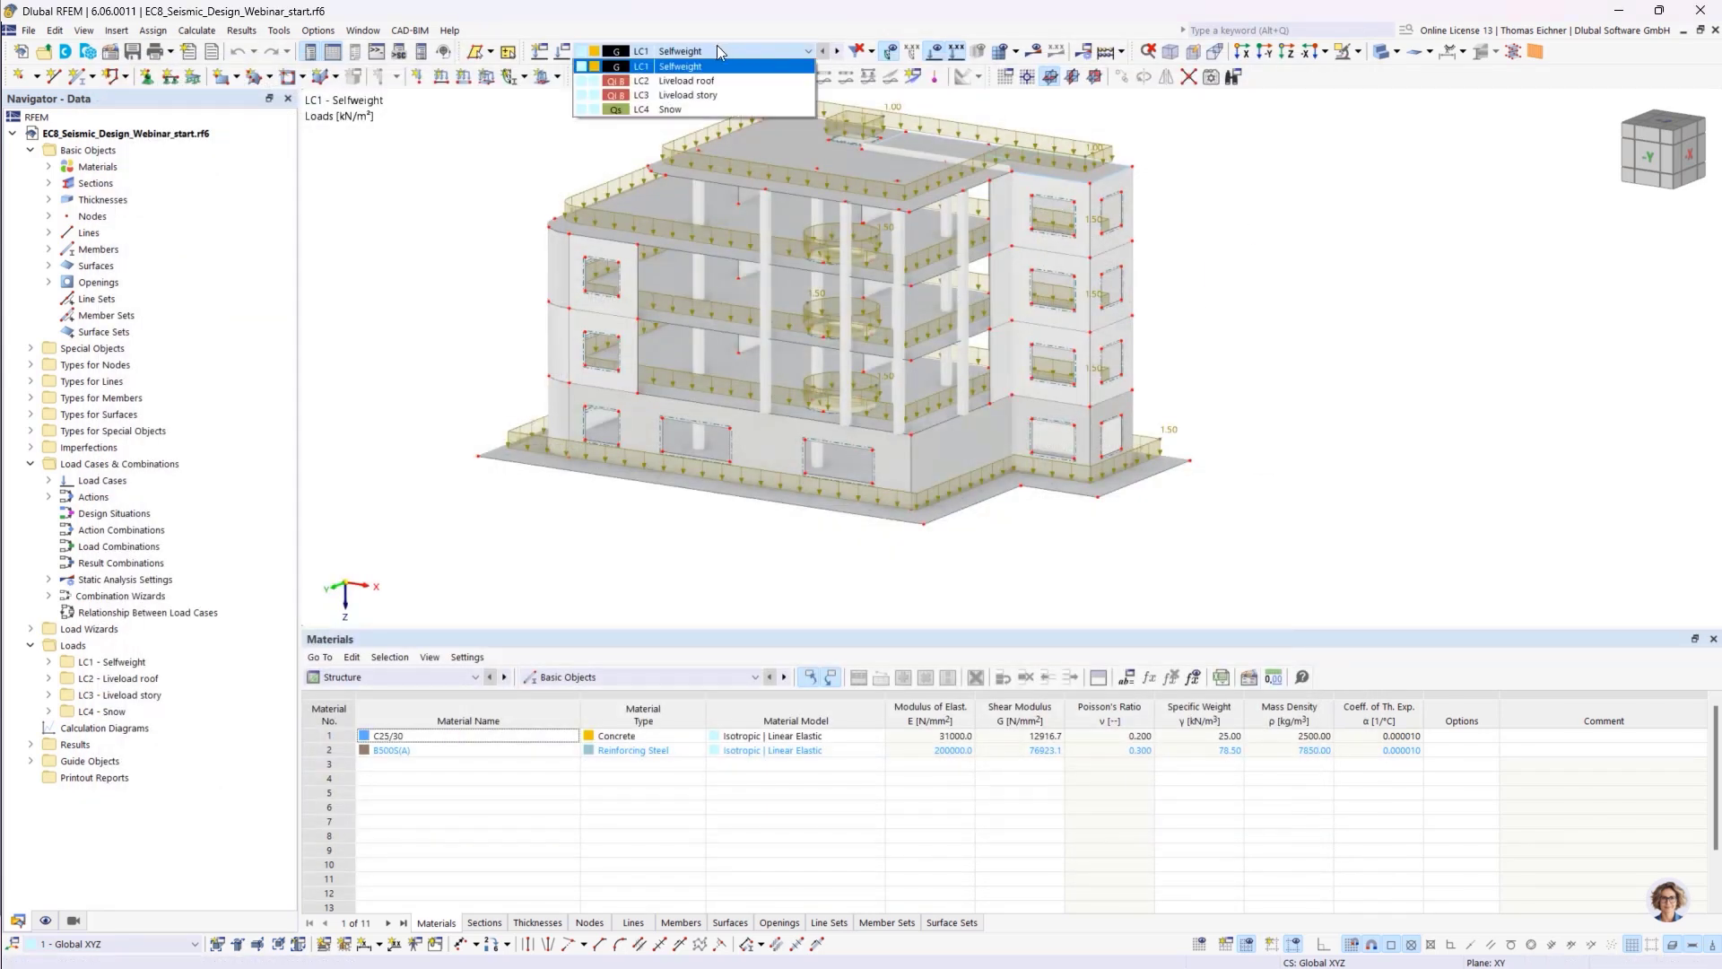
{"action": "left_click", "coordinate": [679, 83]}
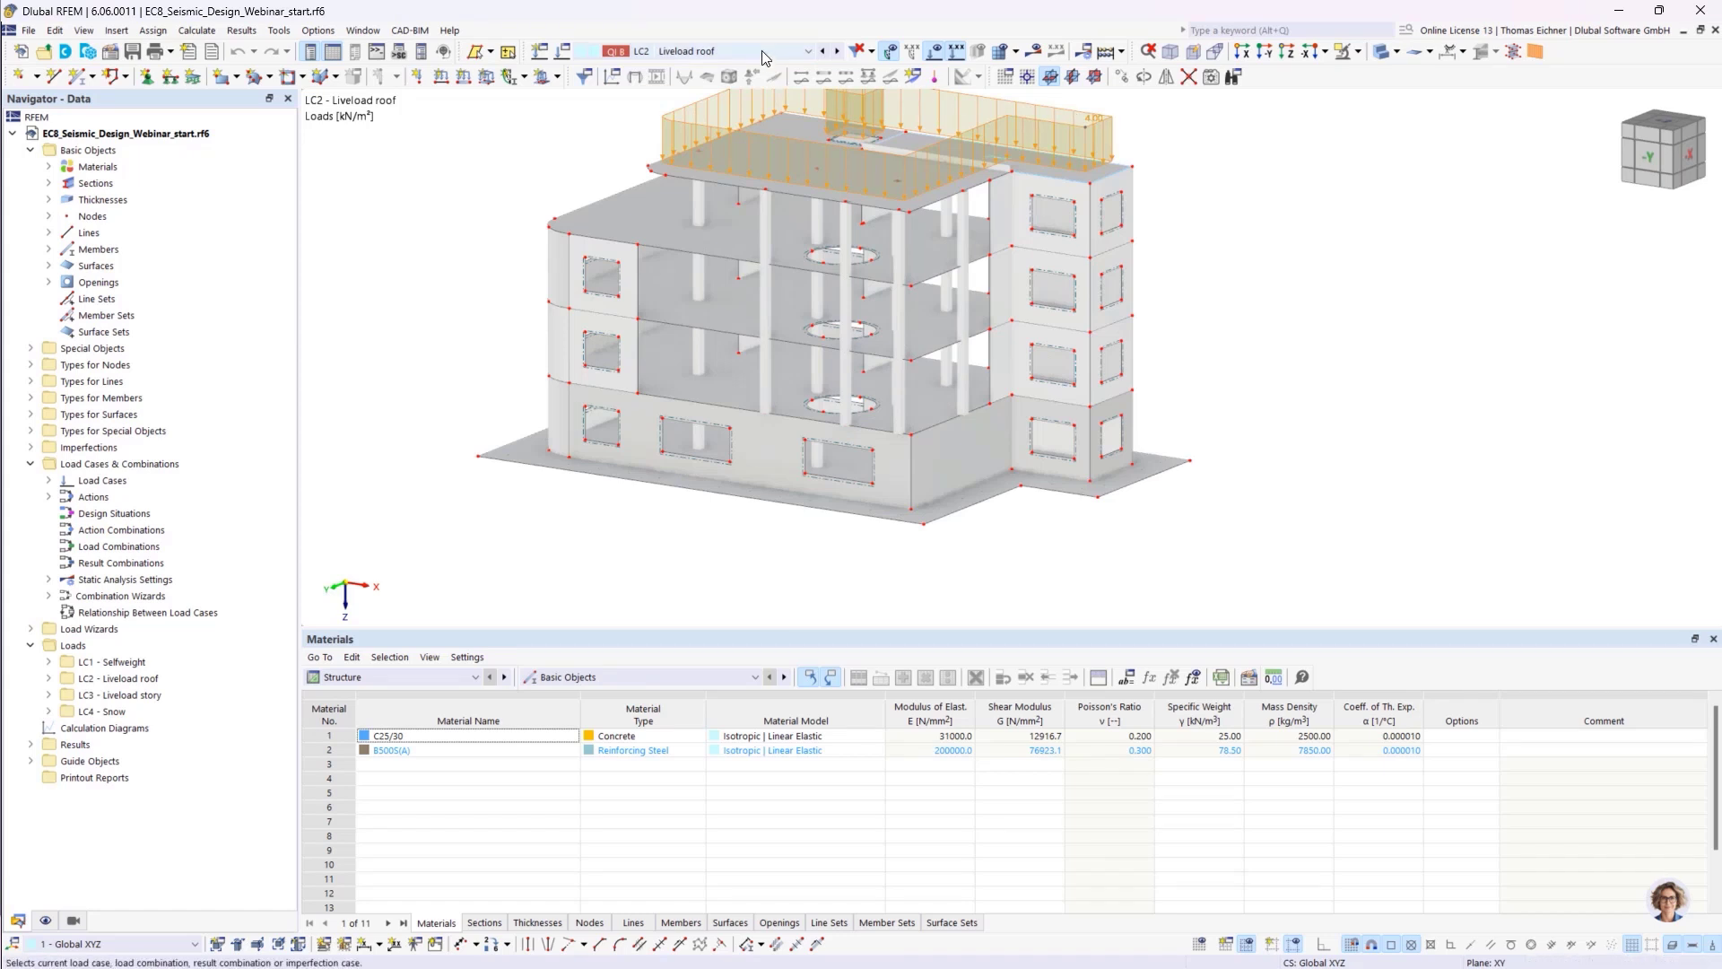
{"action": "left_click", "coordinate": [736, 51]}
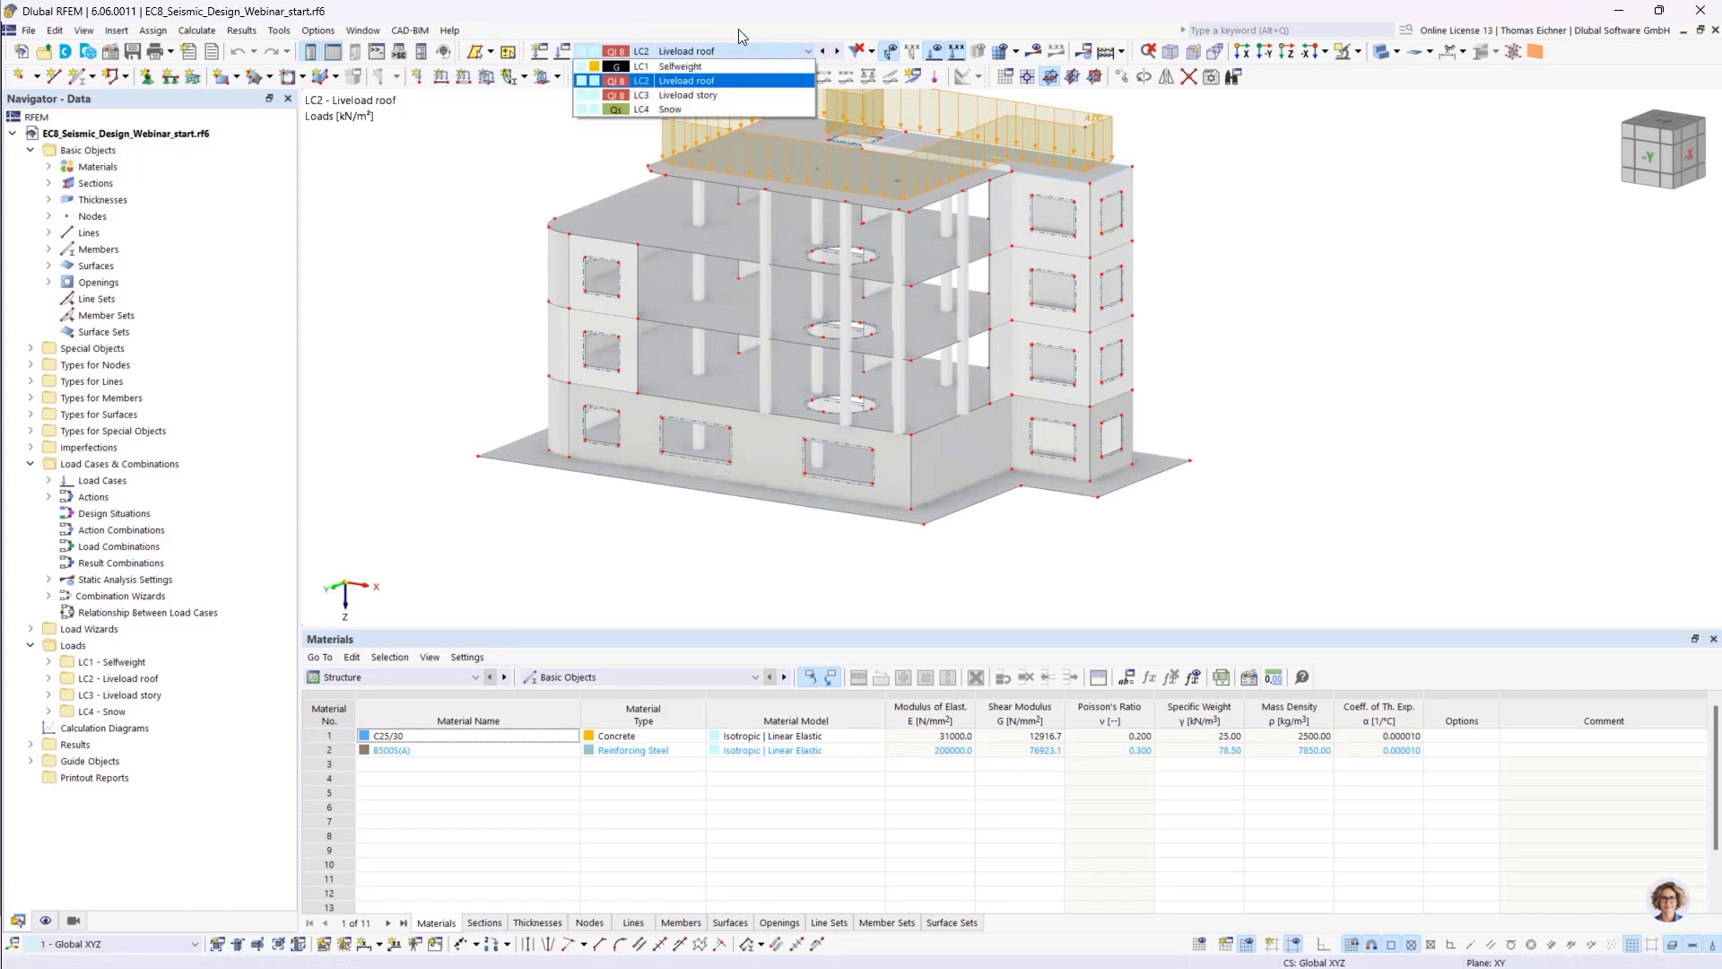
{"action": "left_click", "coordinate": [709, 95]}
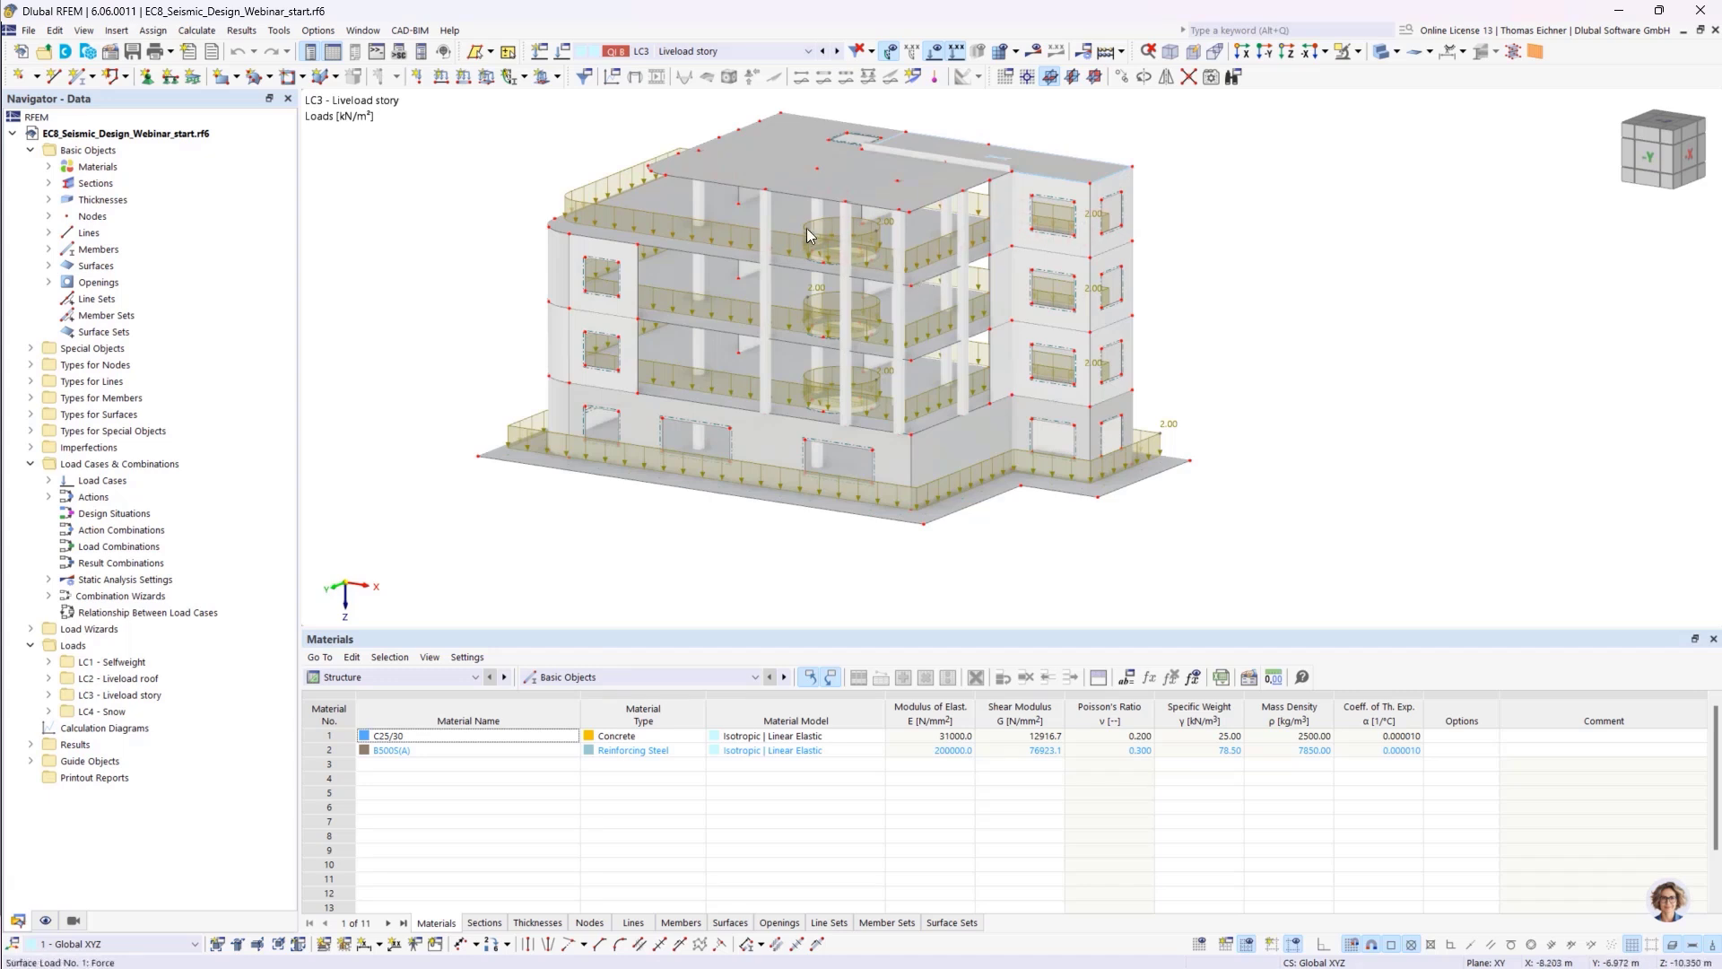
- Display the loads of LC4 Snow on the model and return to LC1 Selfweight
{"action": "left_click", "coordinate": [709, 54]}
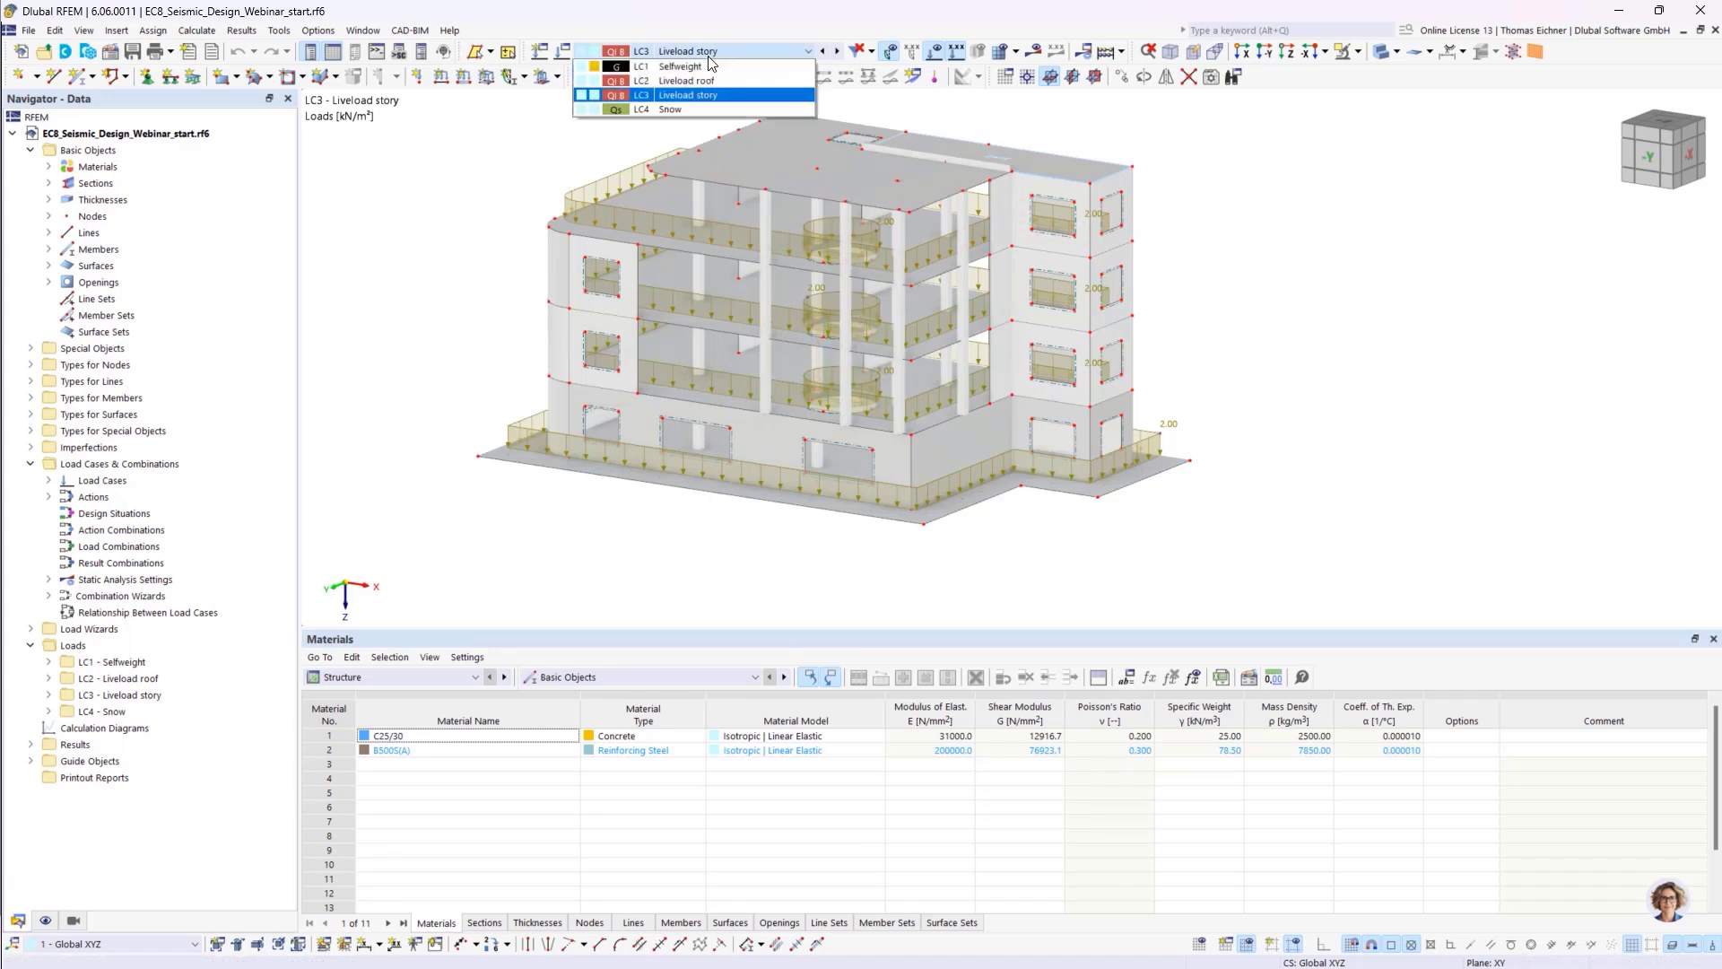
{"action": "left_click", "coordinate": [656, 110]}
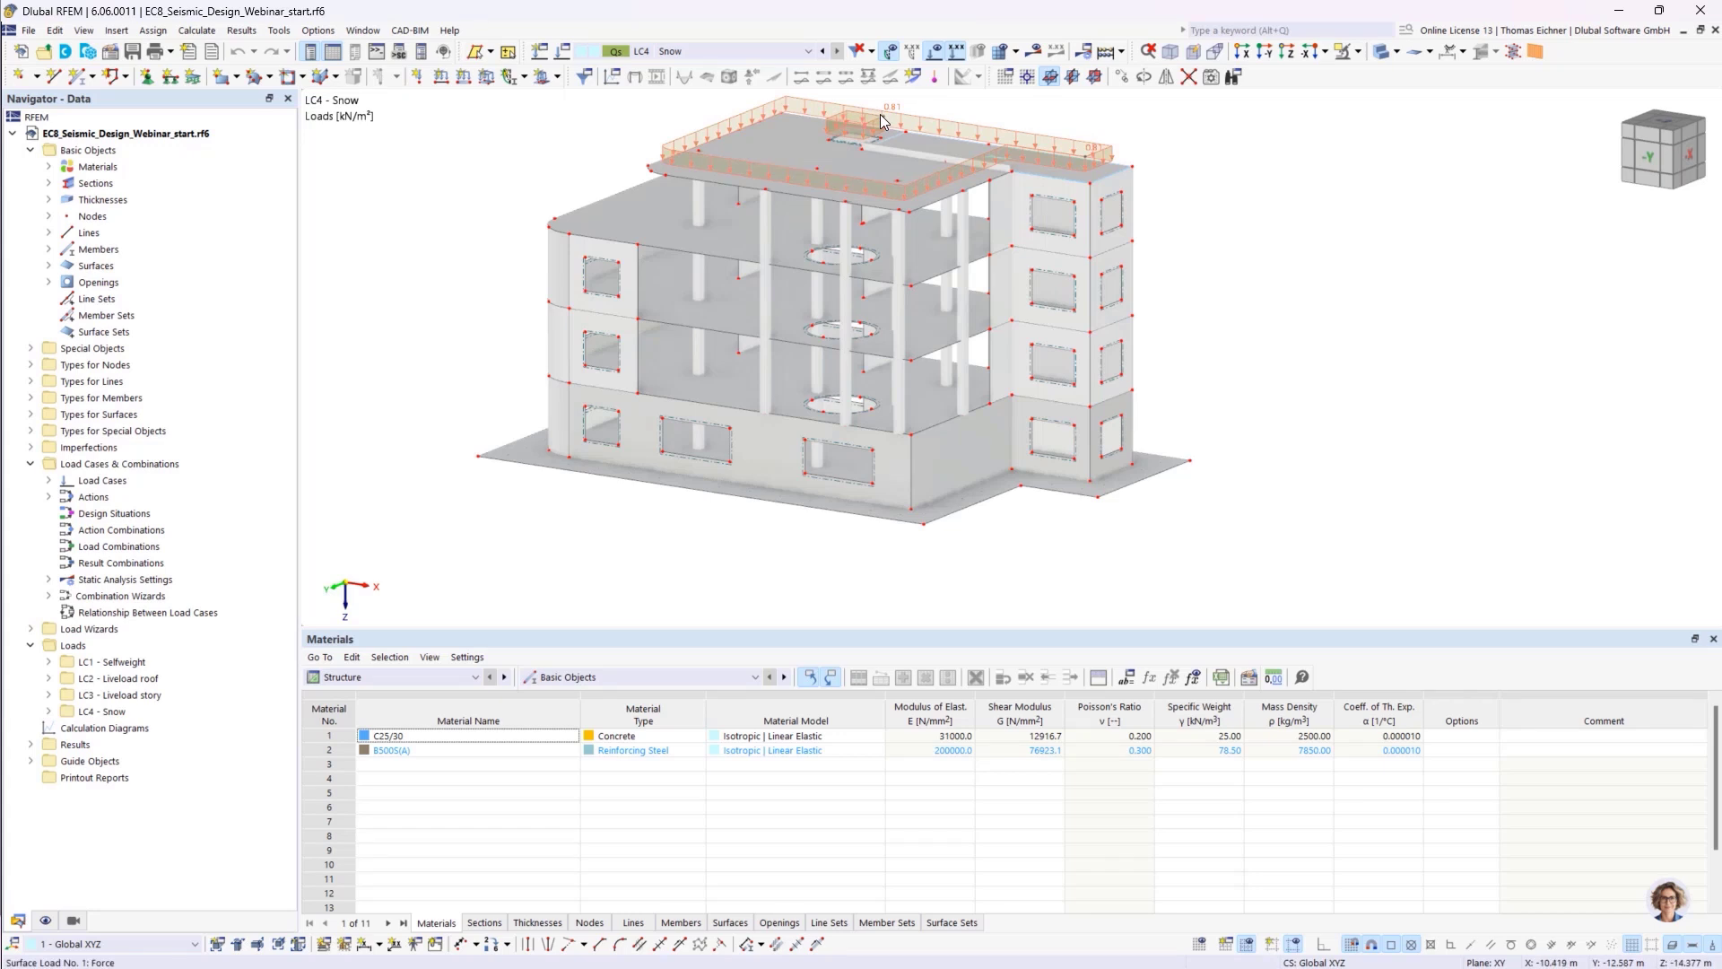
{"action": "mouse_move", "coordinate": [880, 115]}
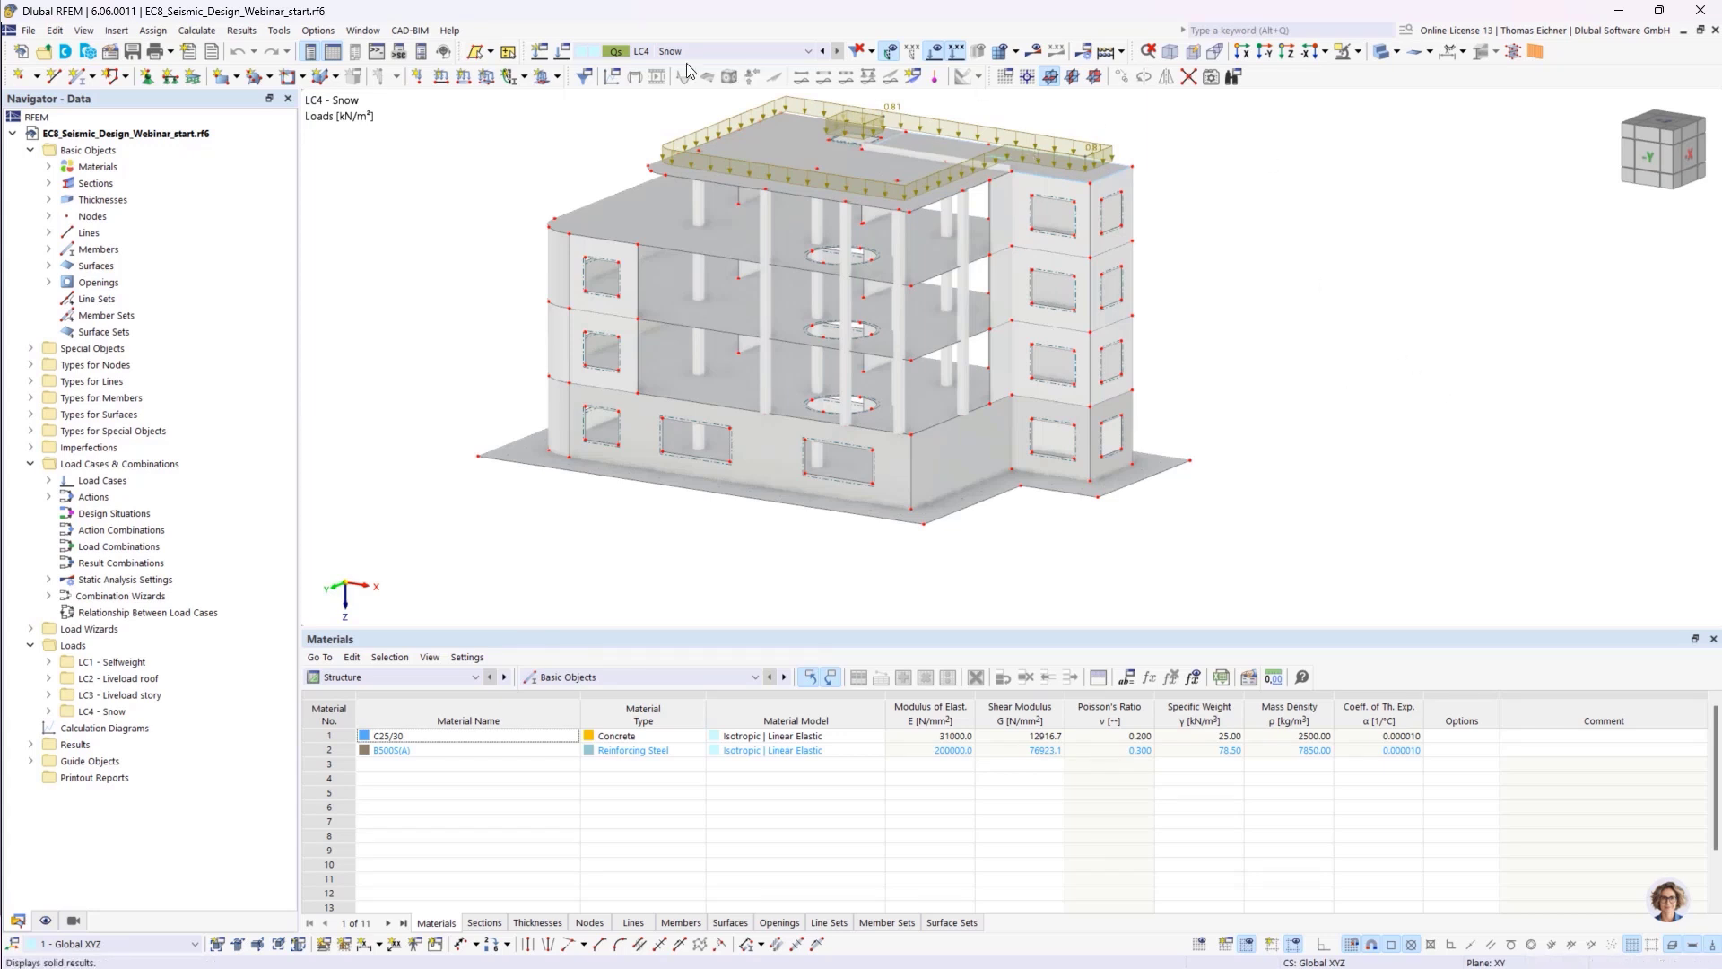
{"action": "left_click", "coordinate": [646, 53]}
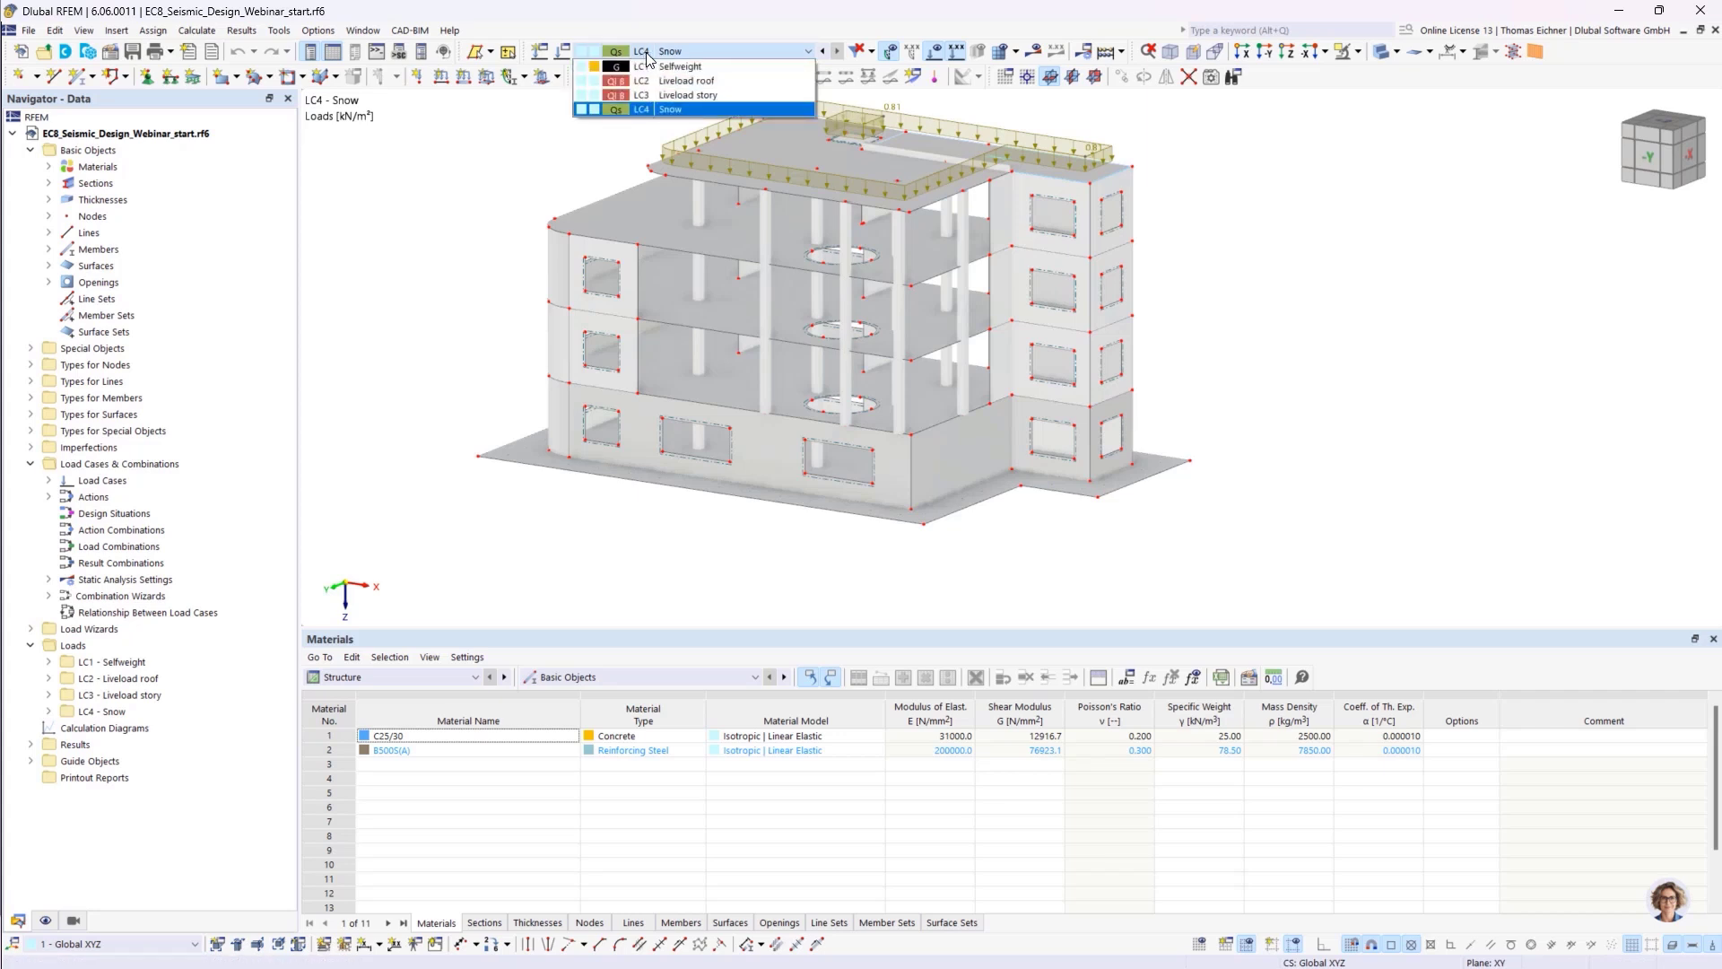
{"action": "left_click", "coordinate": [648, 55]}
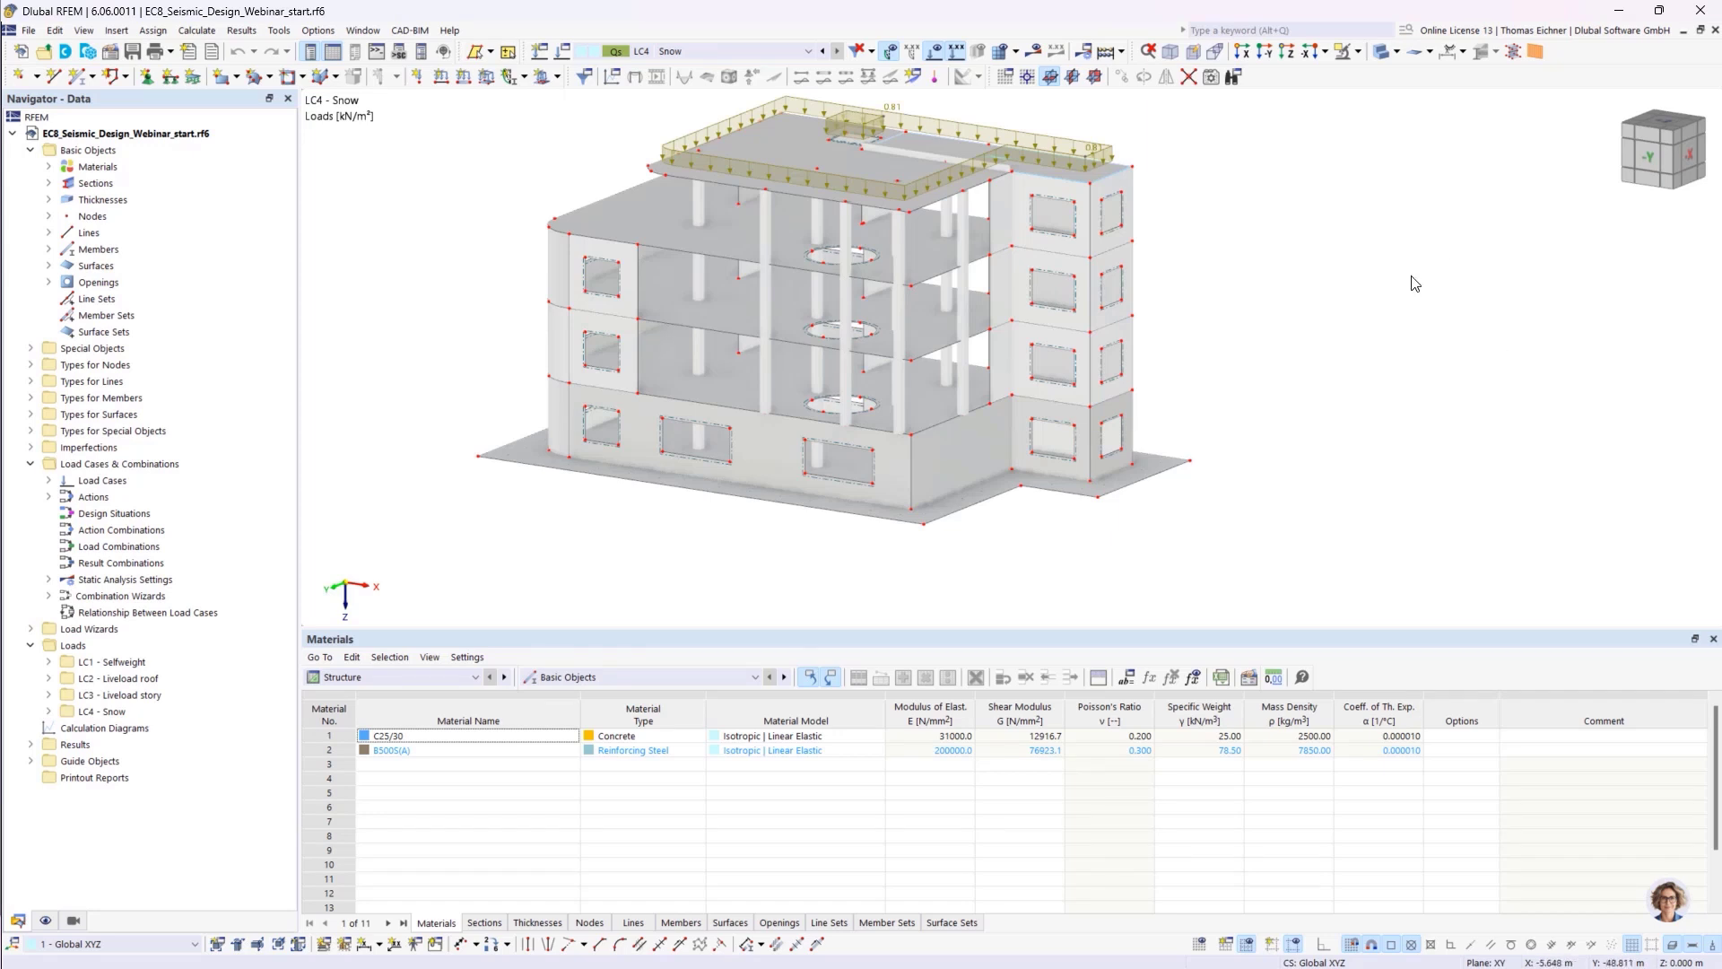
{"action": "left_click", "coordinate": [682, 51]}
{"action": "left_click", "coordinate": [684, 68]}
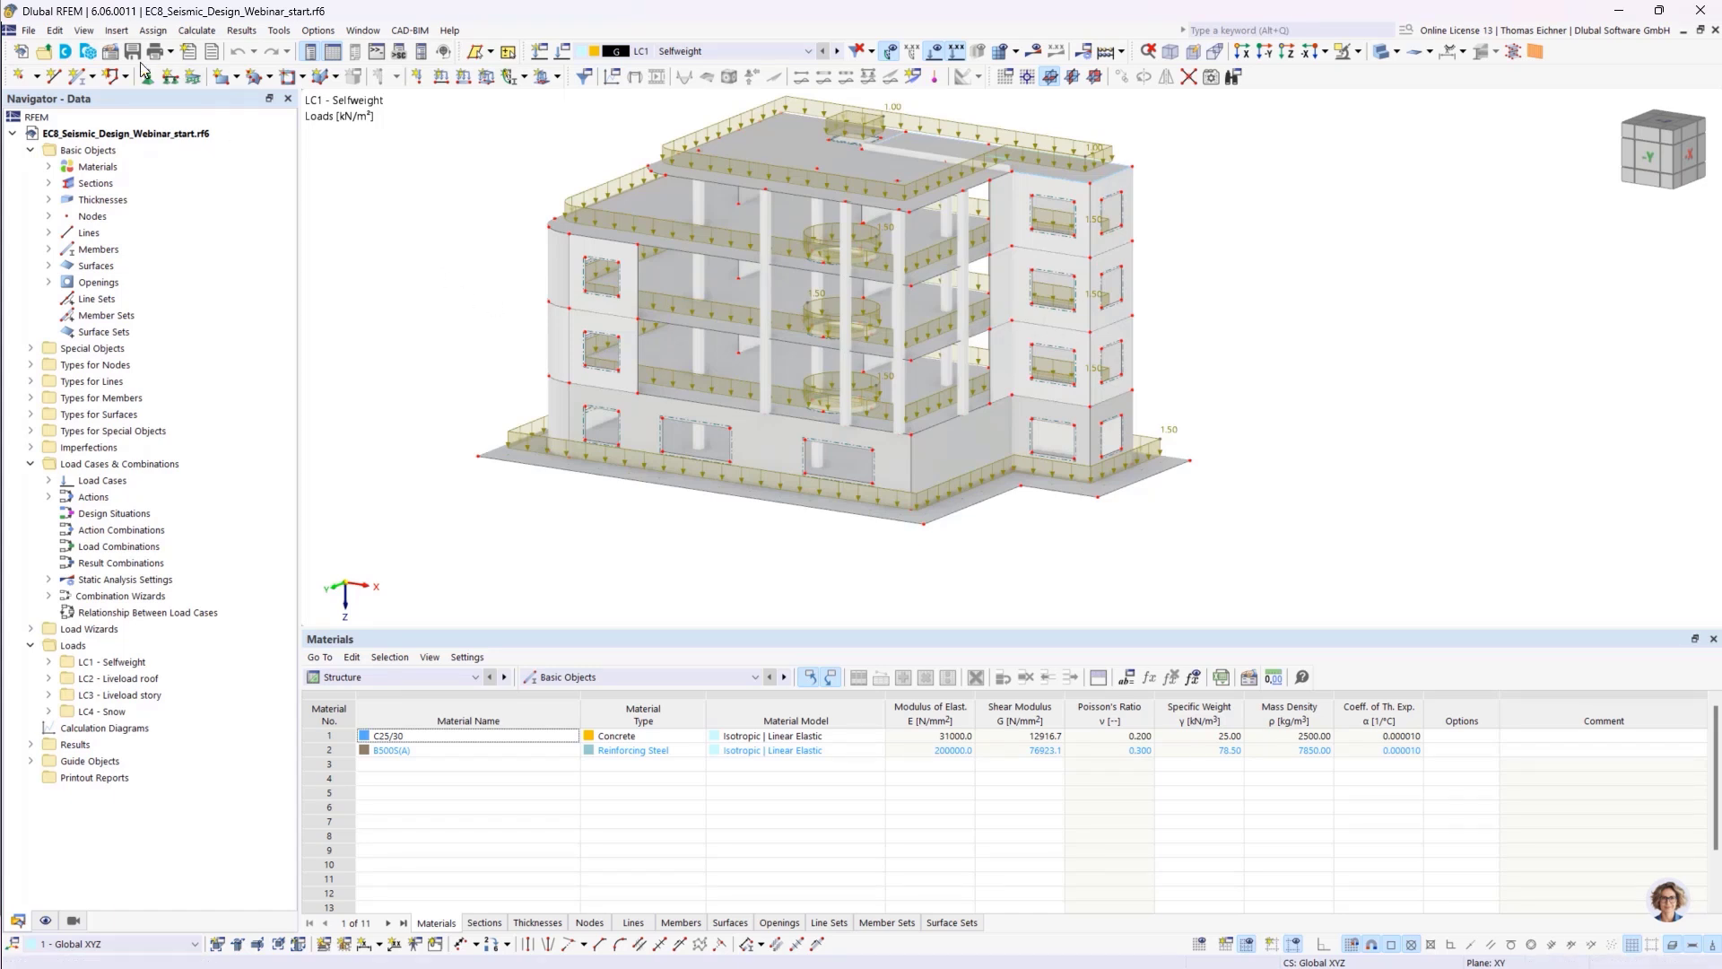
- Activate only the Modal Analysis add-on under Dynamic Analysis in the model's base data
{"action": "left_click", "coordinate": [110, 51]}
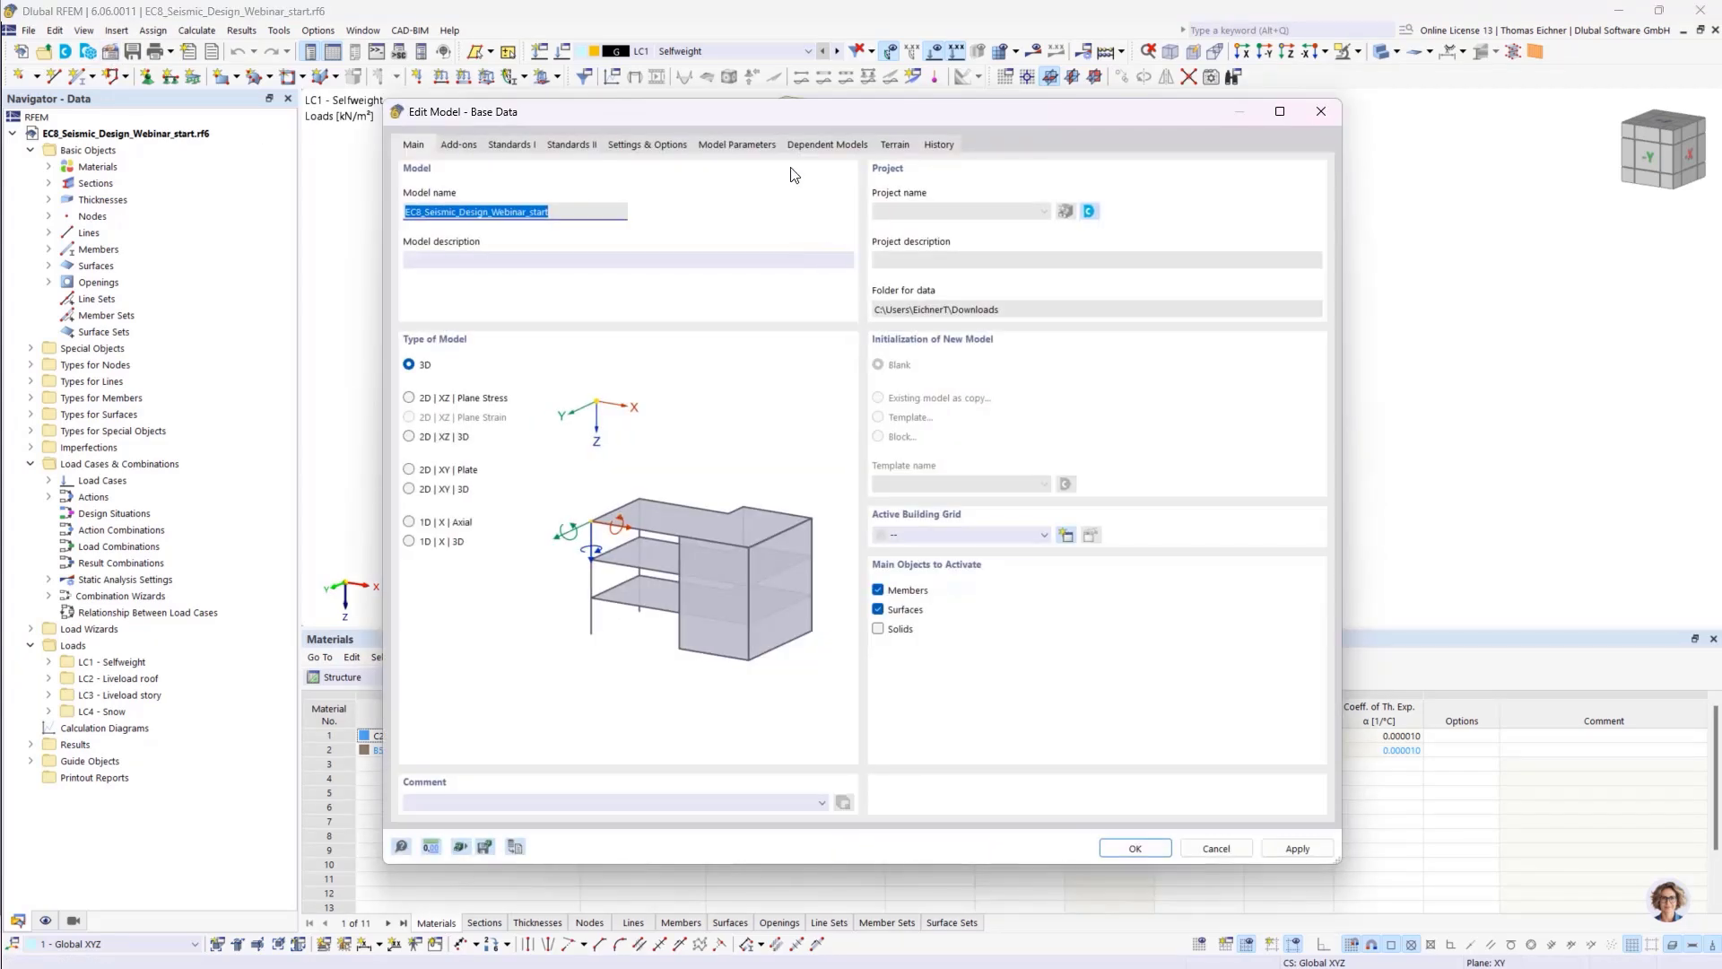
{"action": "left_click_drag", "start_coordinate": [777, 109], "coordinate": [808, 86]}
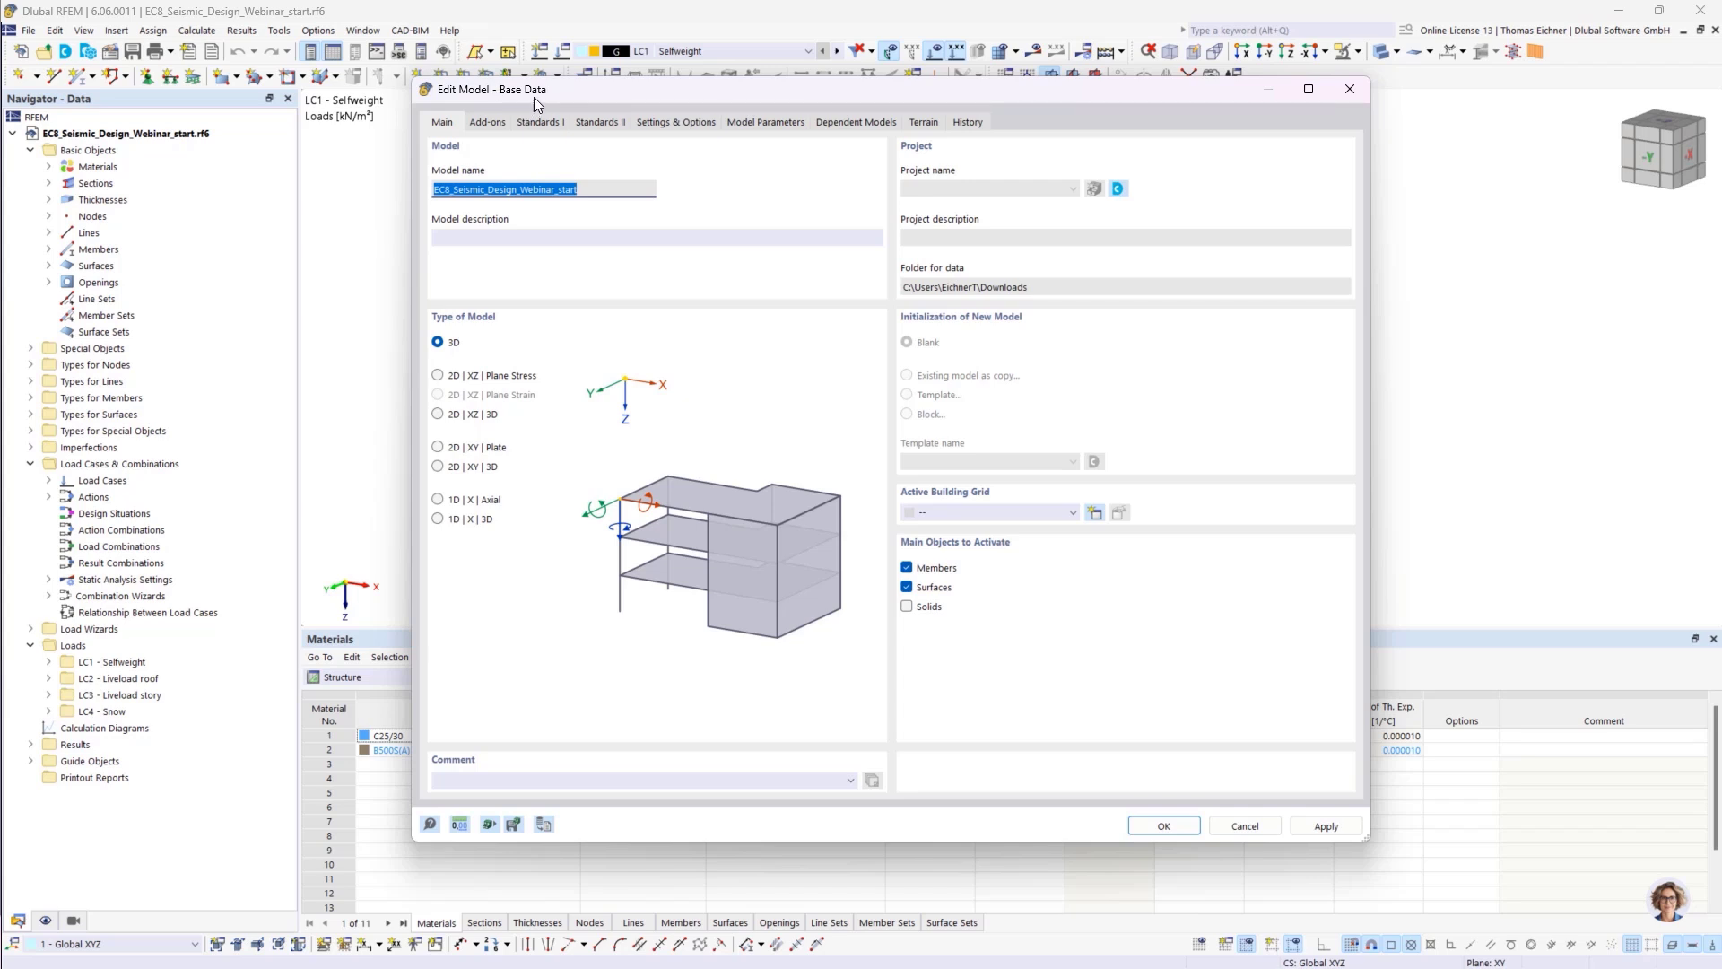
{"action": "left_click", "coordinate": [493, 126]}
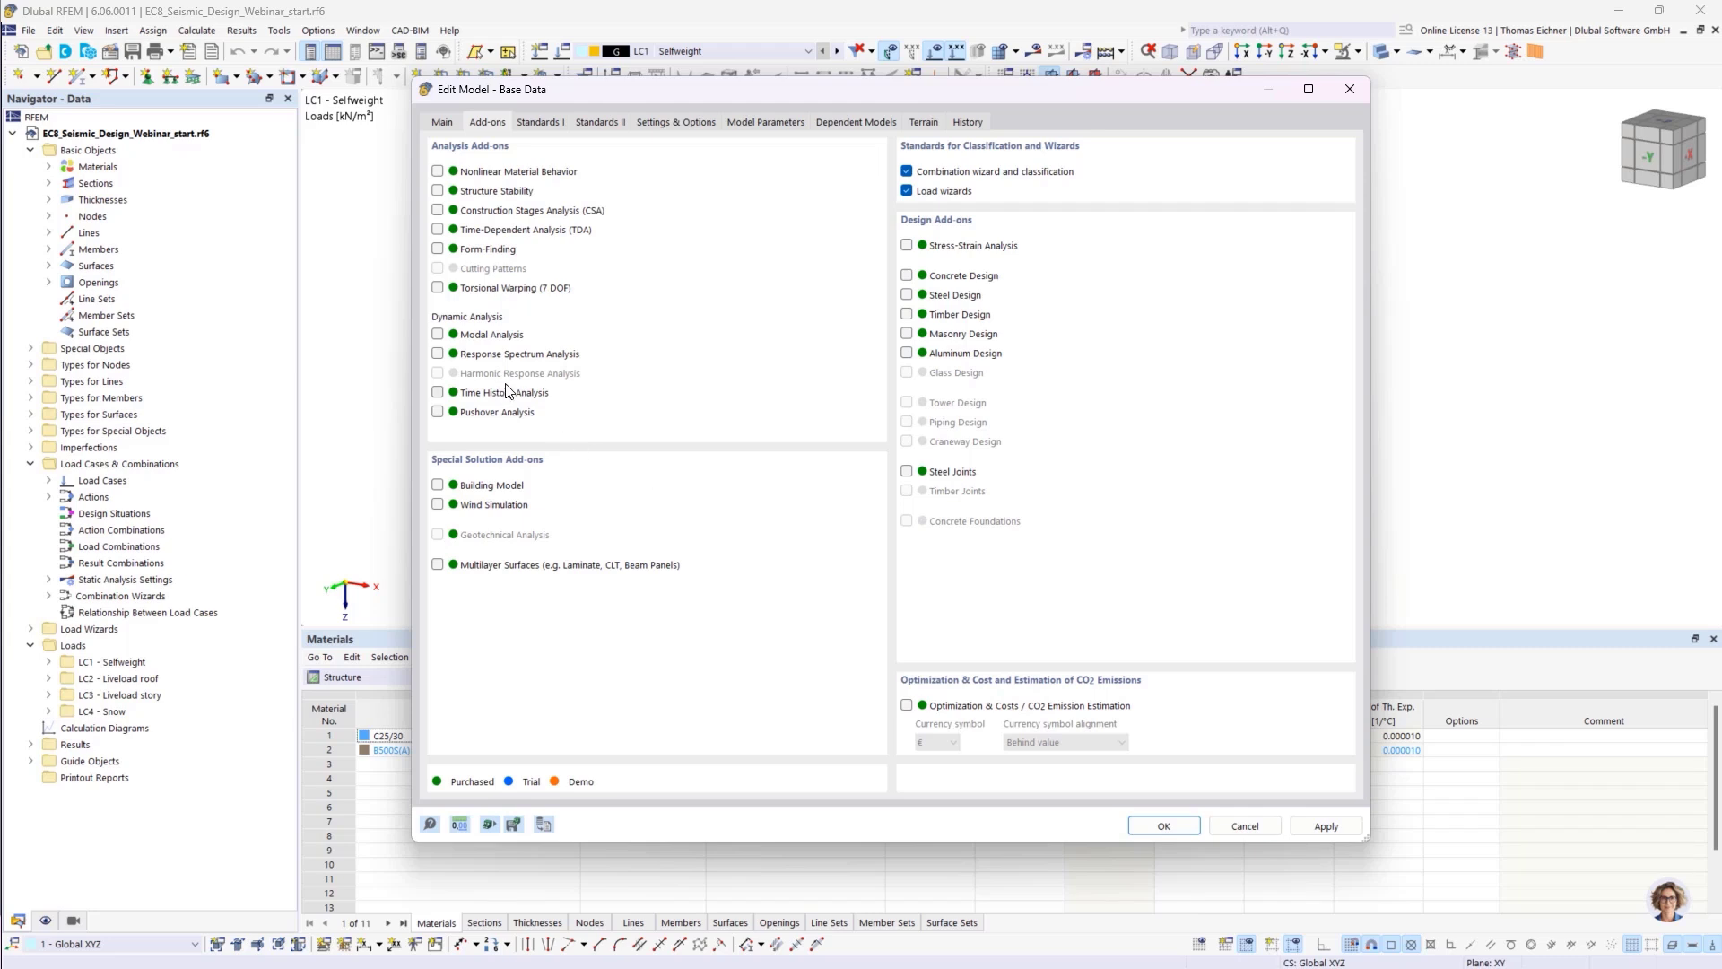
{"action": "left_click", "coordinate": [438, 352]}
{"action": "left_click", "coordinate": [438, 486]}
{"action": "left_click", "coordinate": [907, 276]}
{"action": "left_click", "coordinate": [907, 275]}
{"action": "left_click", "coordinate": [437, 354]}
{"action": "left_click", "coordinate": [438, 485]}
- Check the EN 1998 dynamic analysis standard with the DIN 2023-11 annex and confirm the base data
{"action": "left_click", "coordinate": [539, 122]}
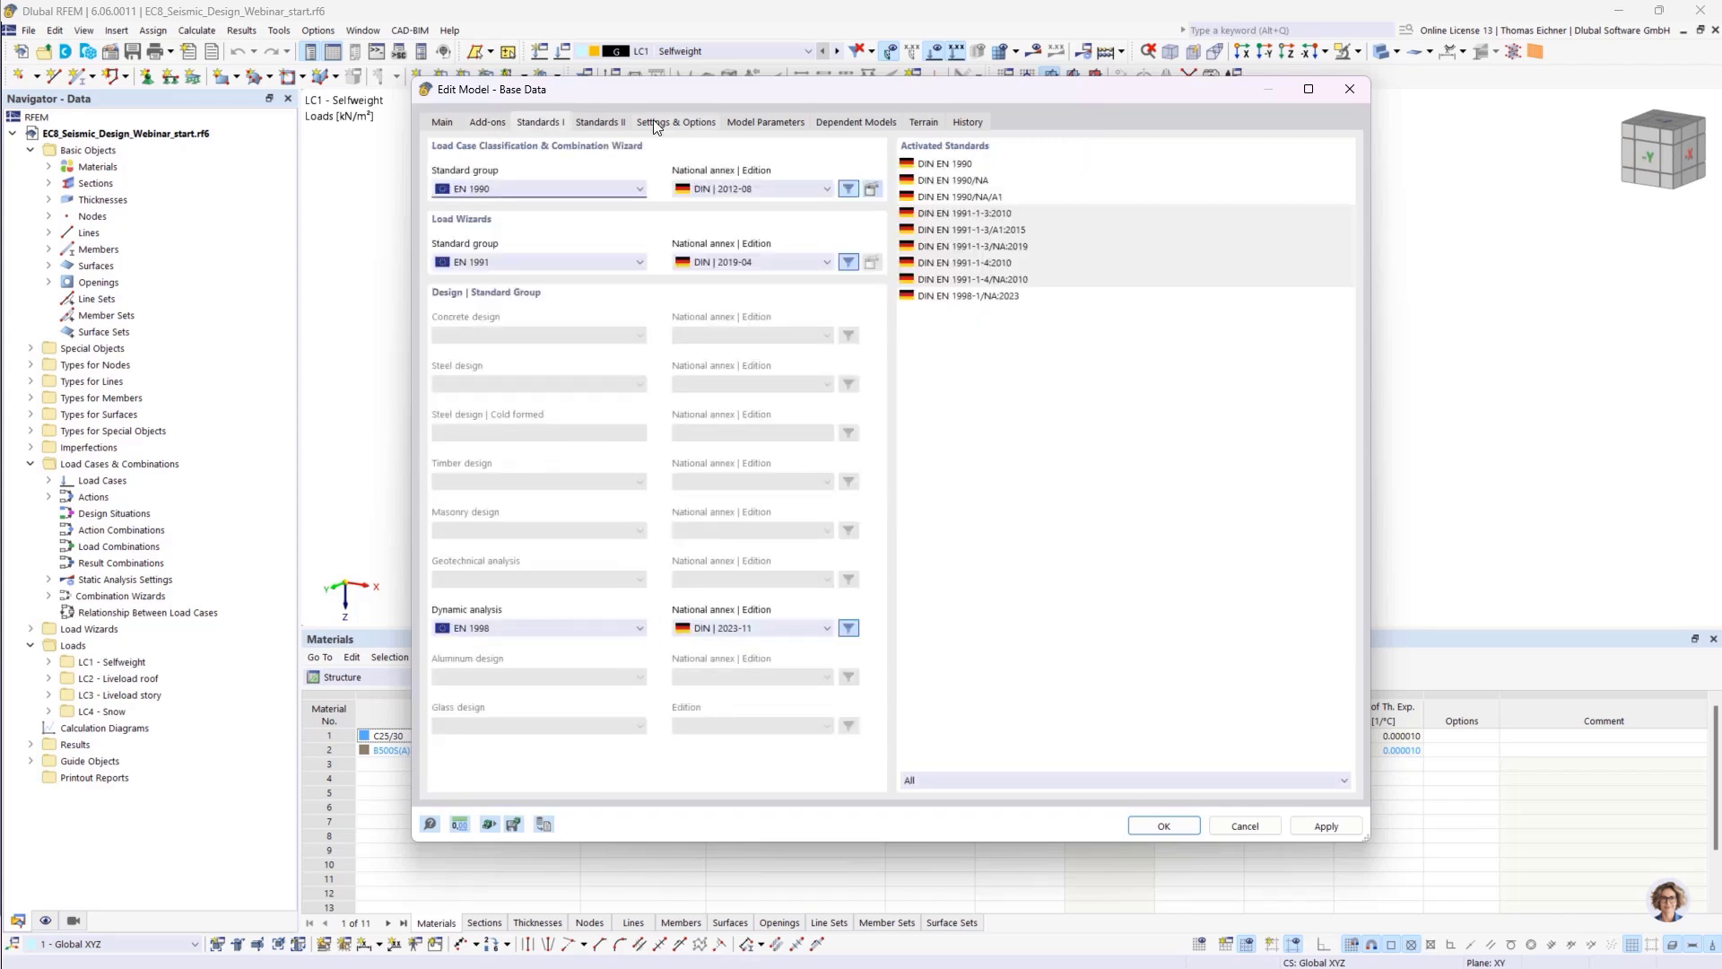
{"action": "left_click", "coordinate": [486, 123]}
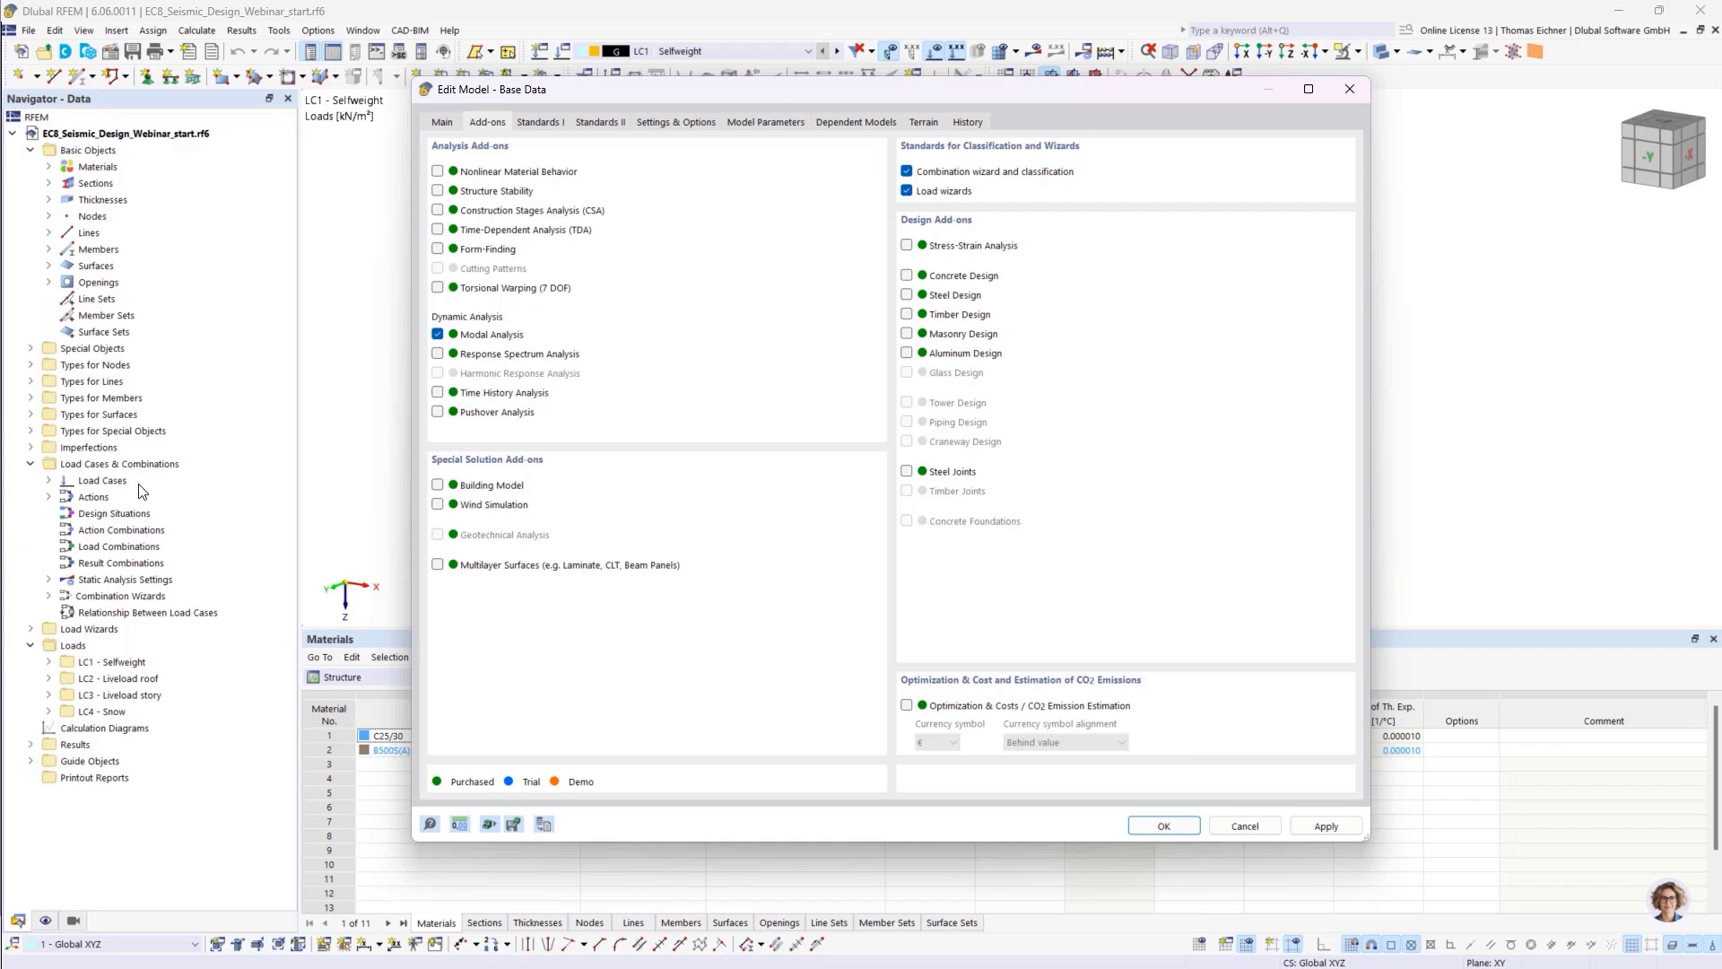
{"action": "left_click", "coordinate": [1162, 825]}
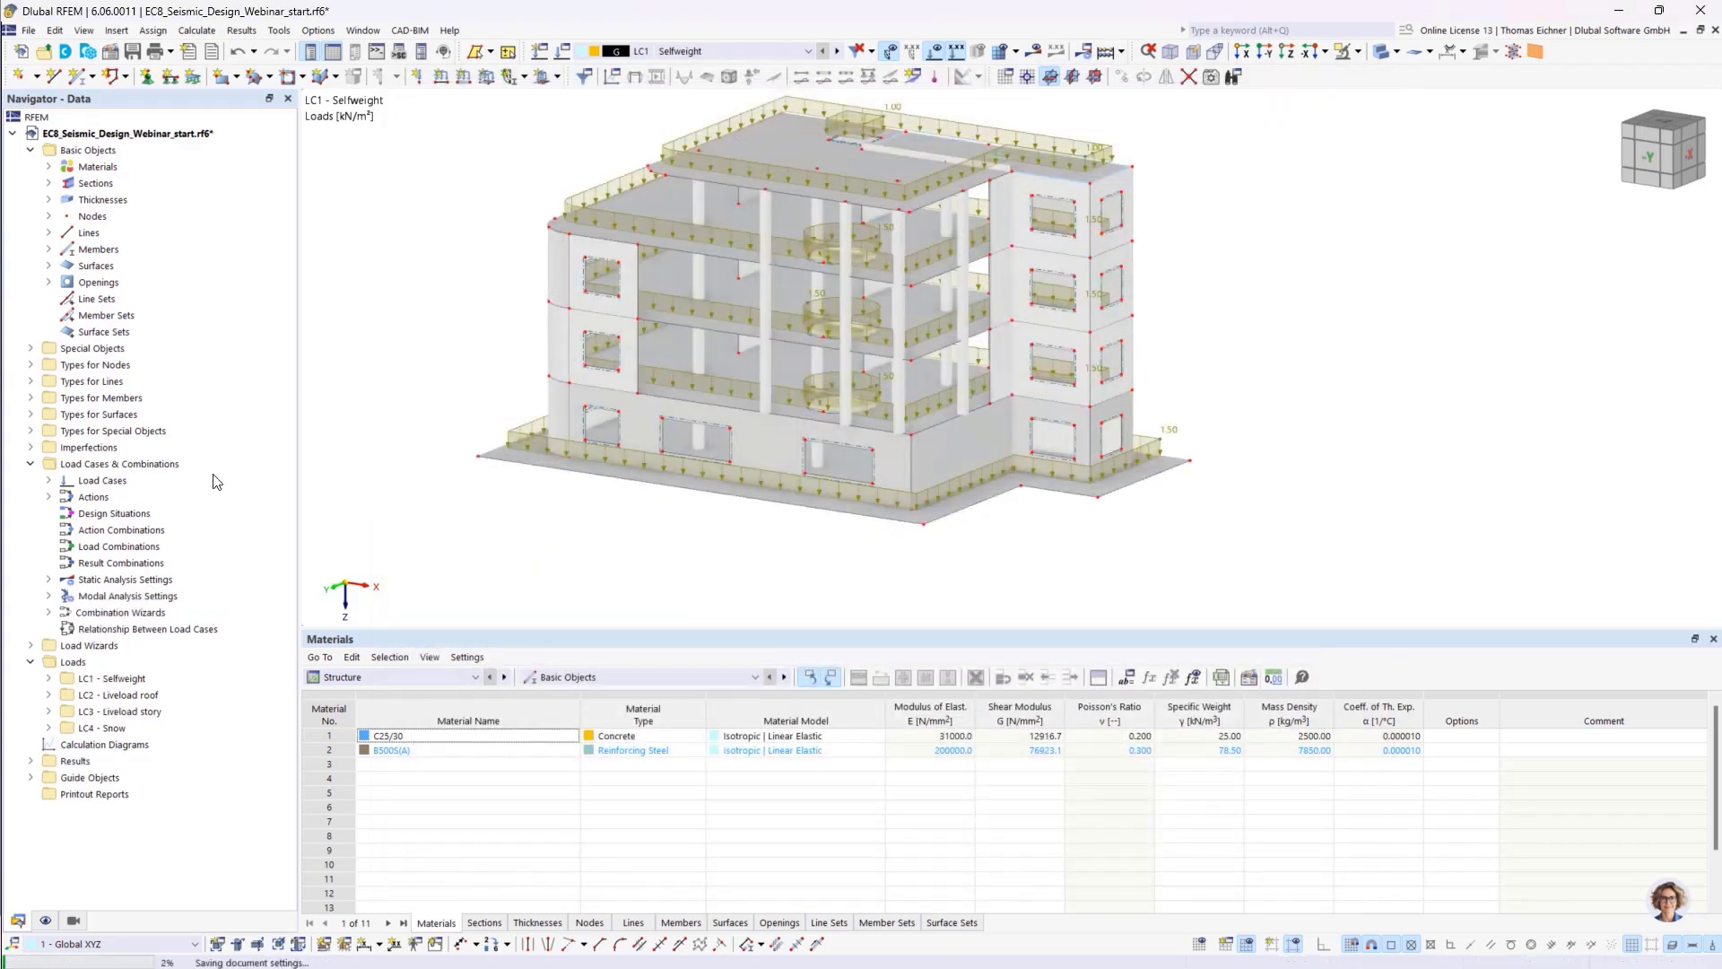
- Create a new load case LC5 and set its analysis type to Modal Analysis
{"action": "left_click", "coordinate": [115, 597]}
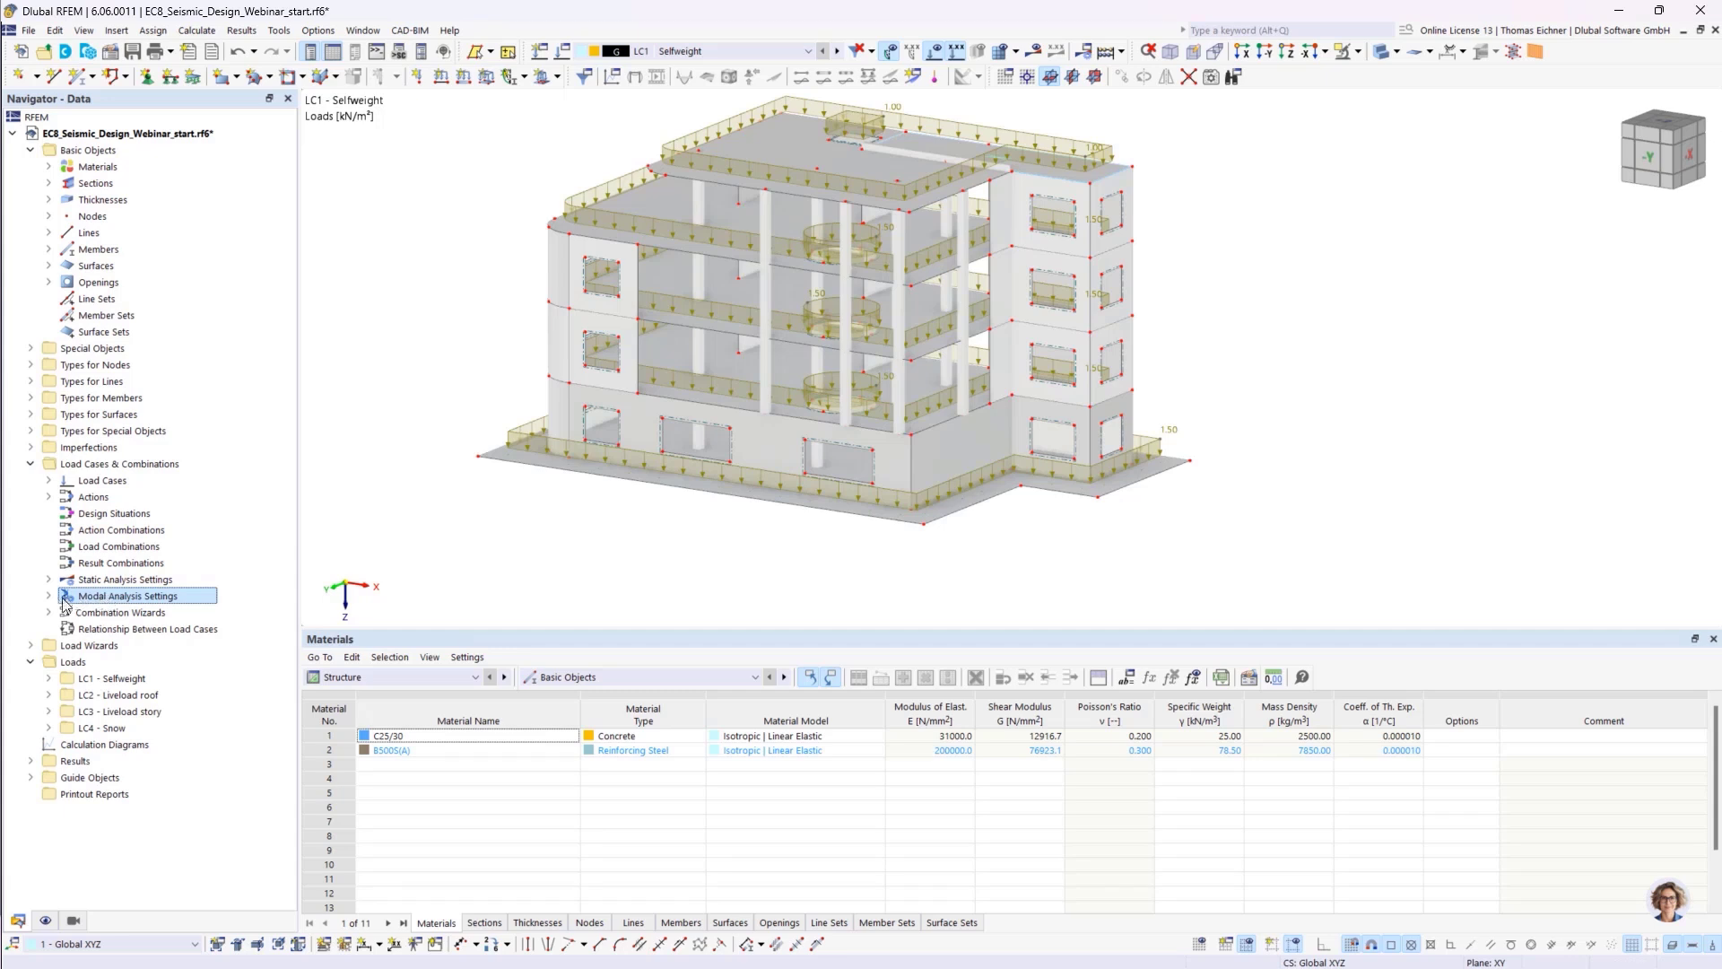
{"action": "left_click", "coordinate": [77, 465]}
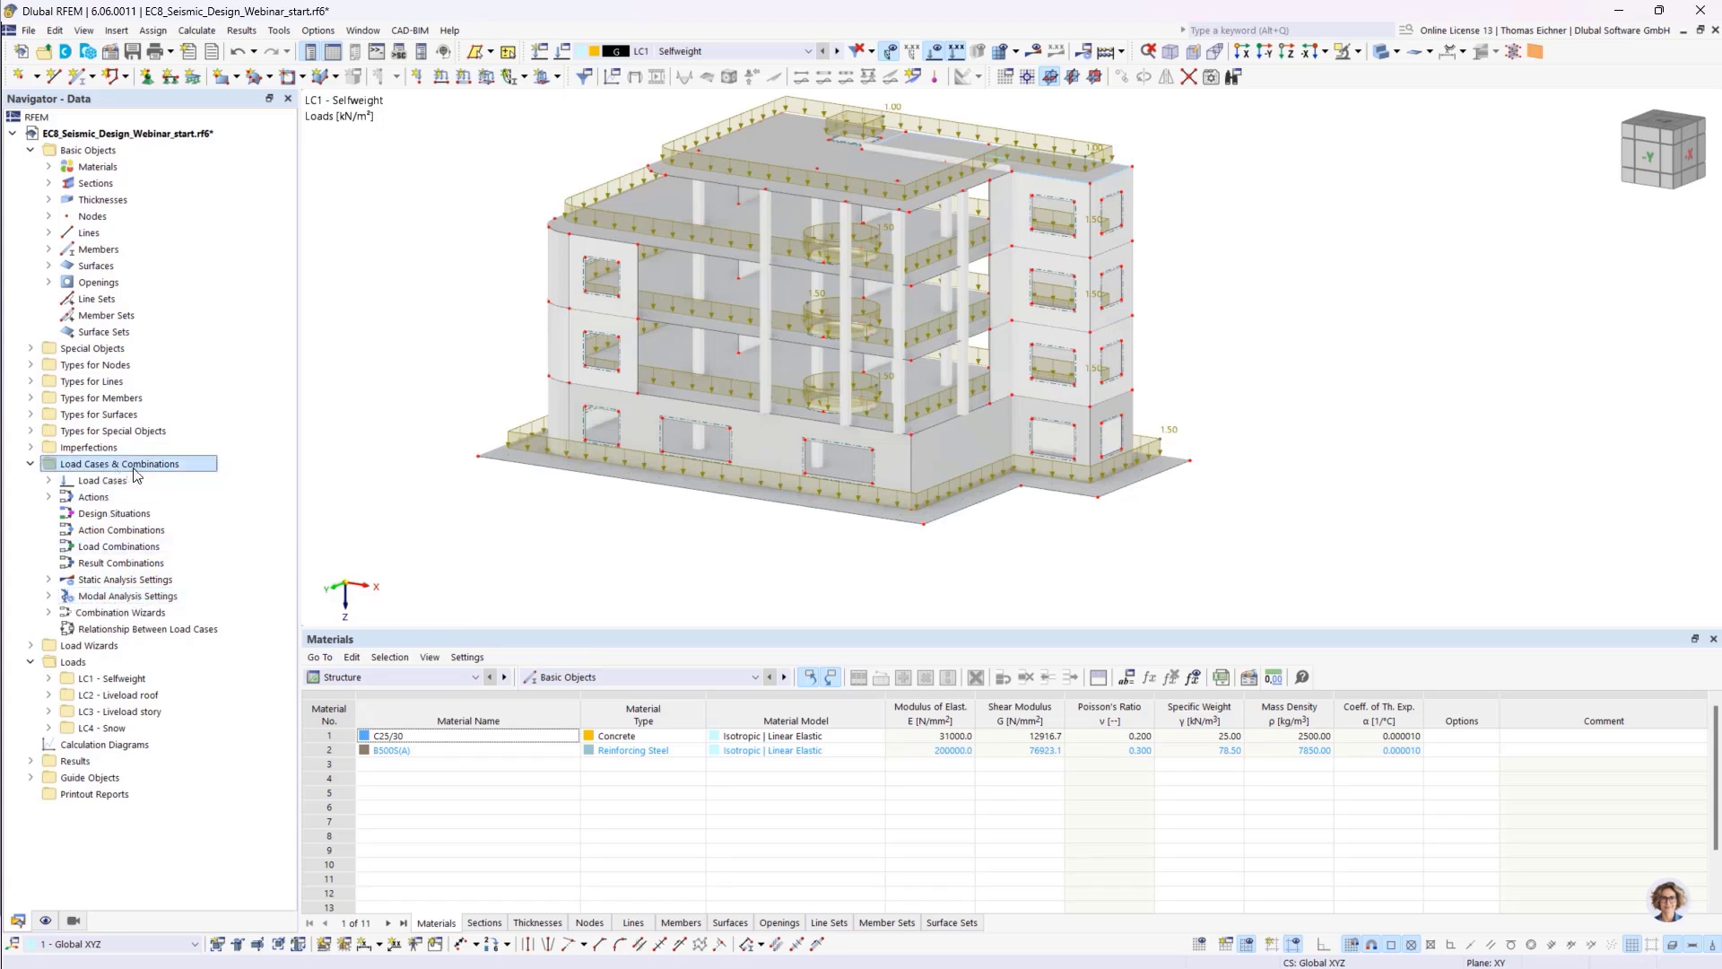
{"action": "left_click", "coordinate": [563, 52]}
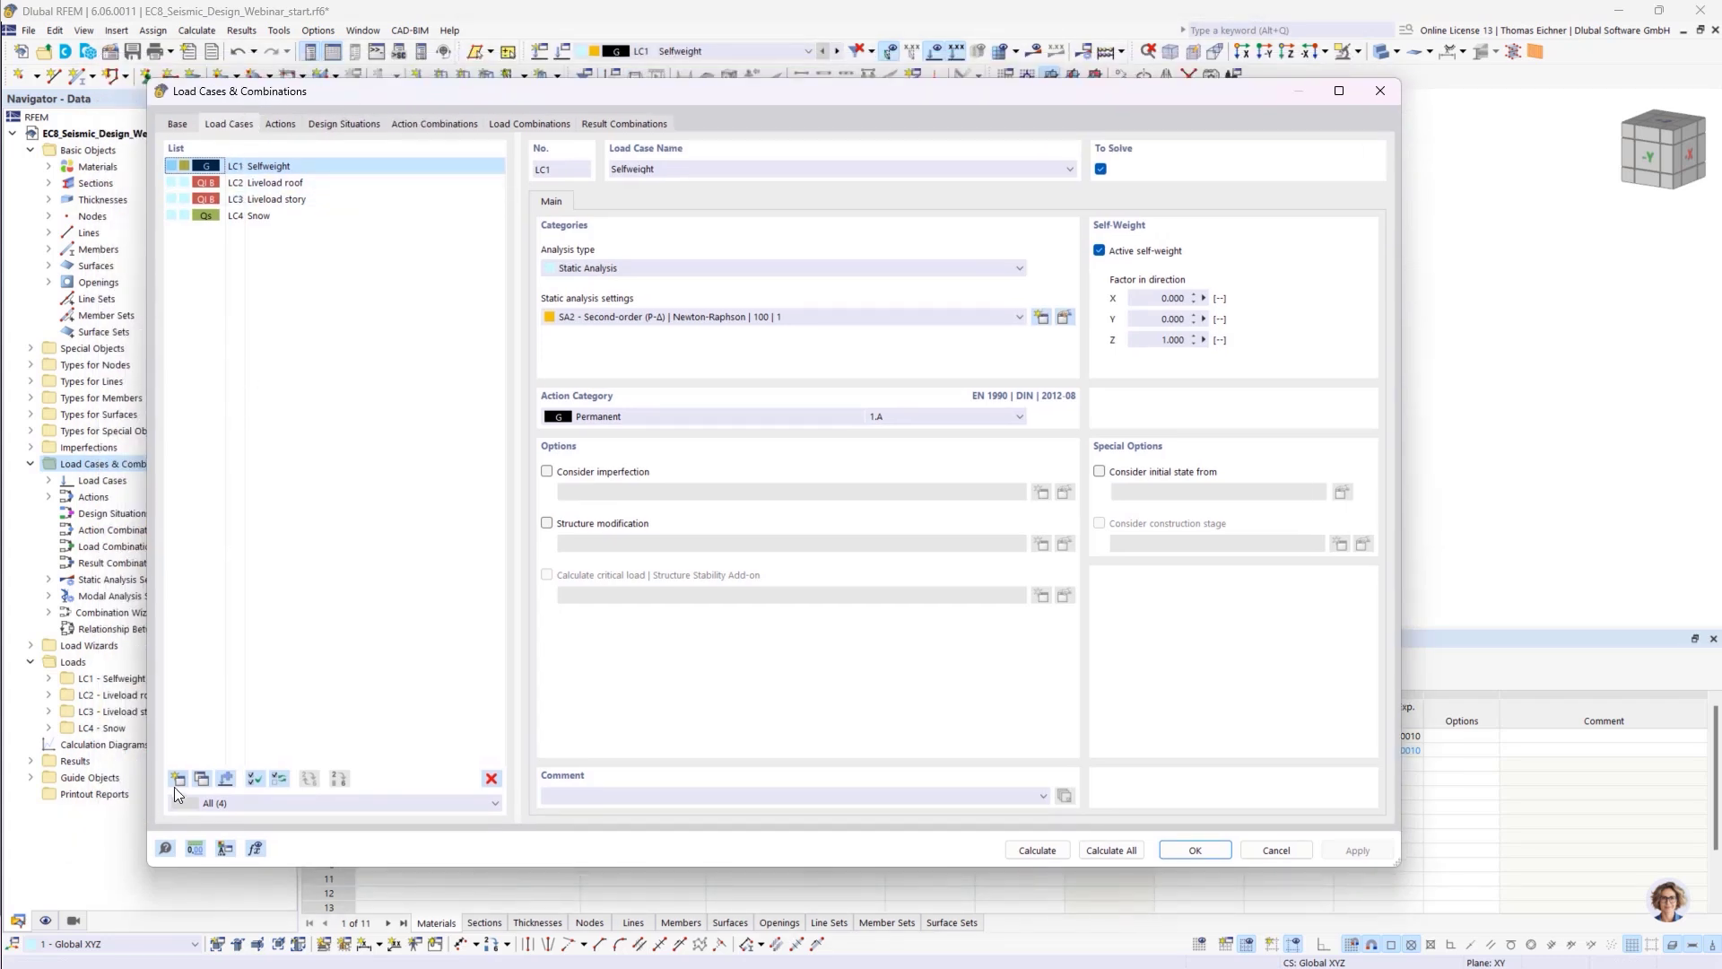
{"action": "left_click", "coordinate": [179, 779]}
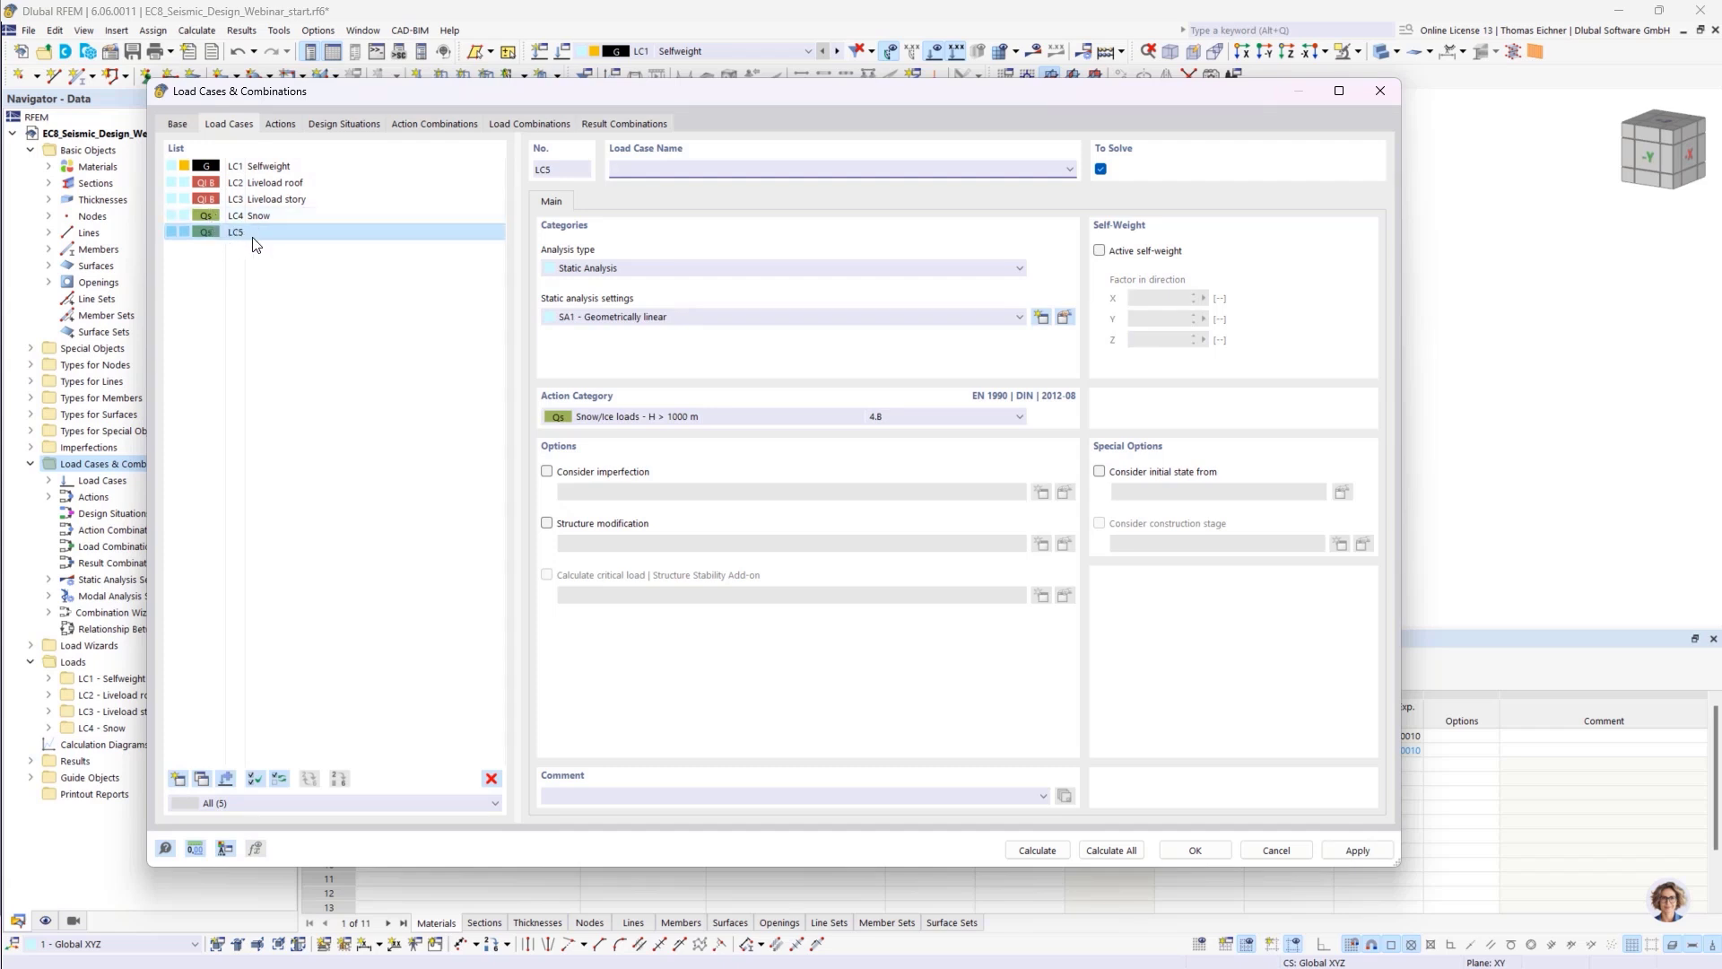
{"action": "left_click", "coordinate": [608, 271]}
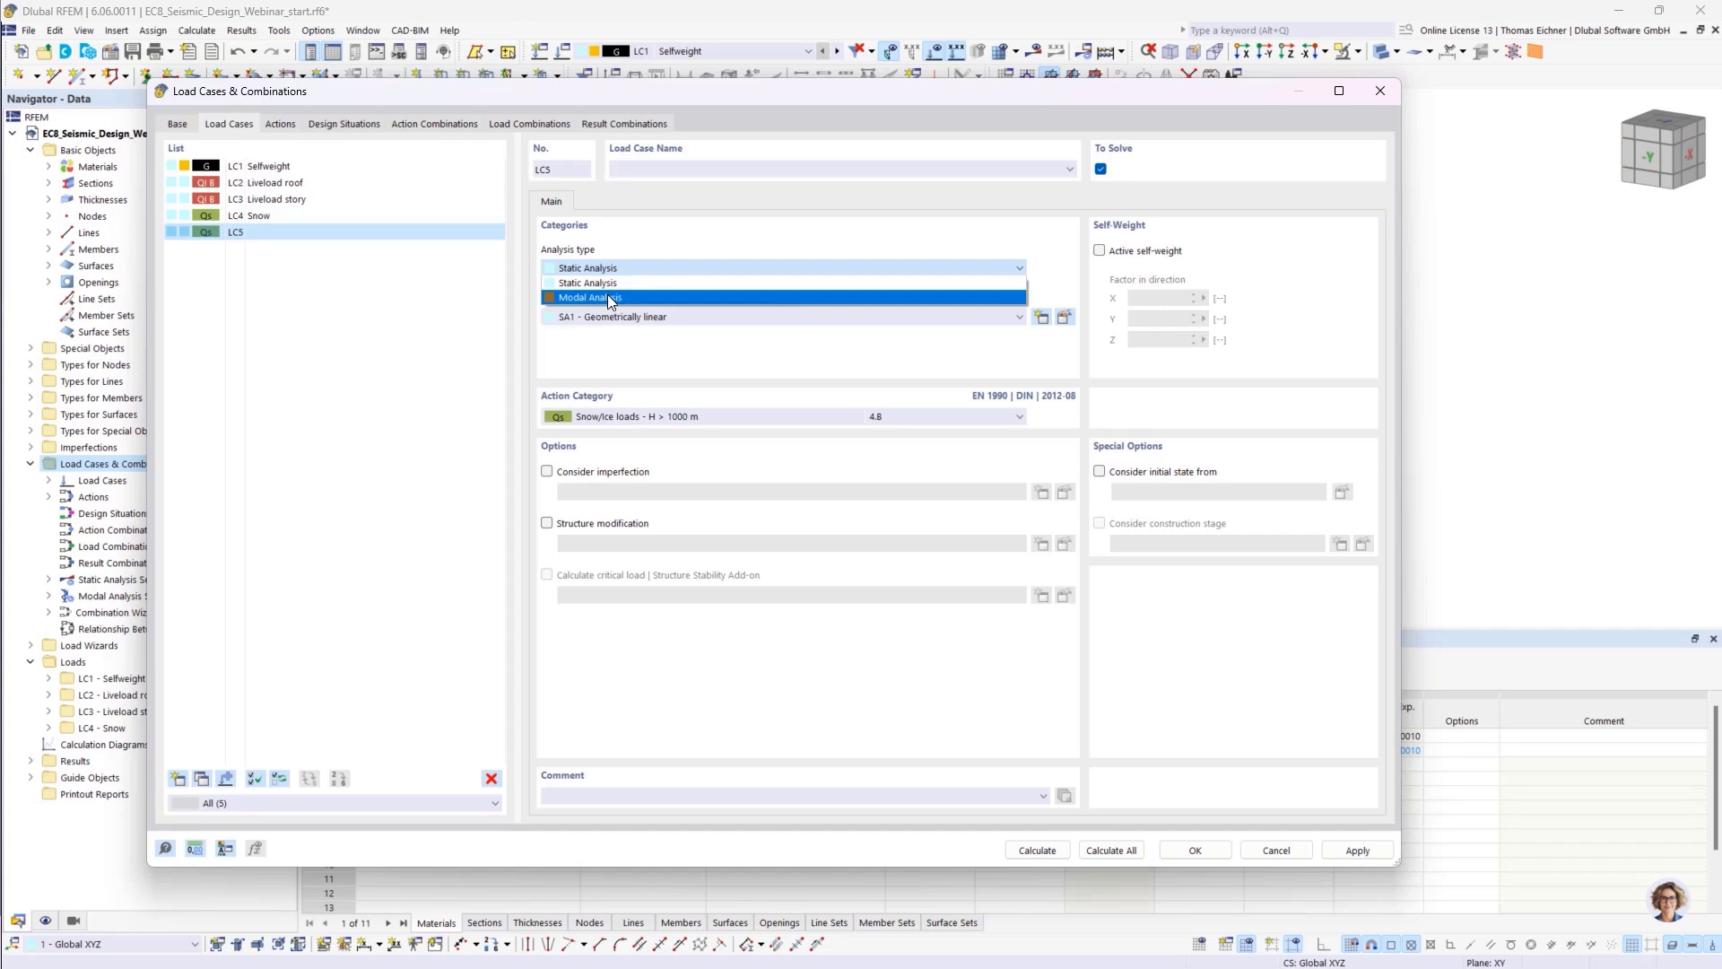
{"action": "left_click", "coordinate": [606, 294]}
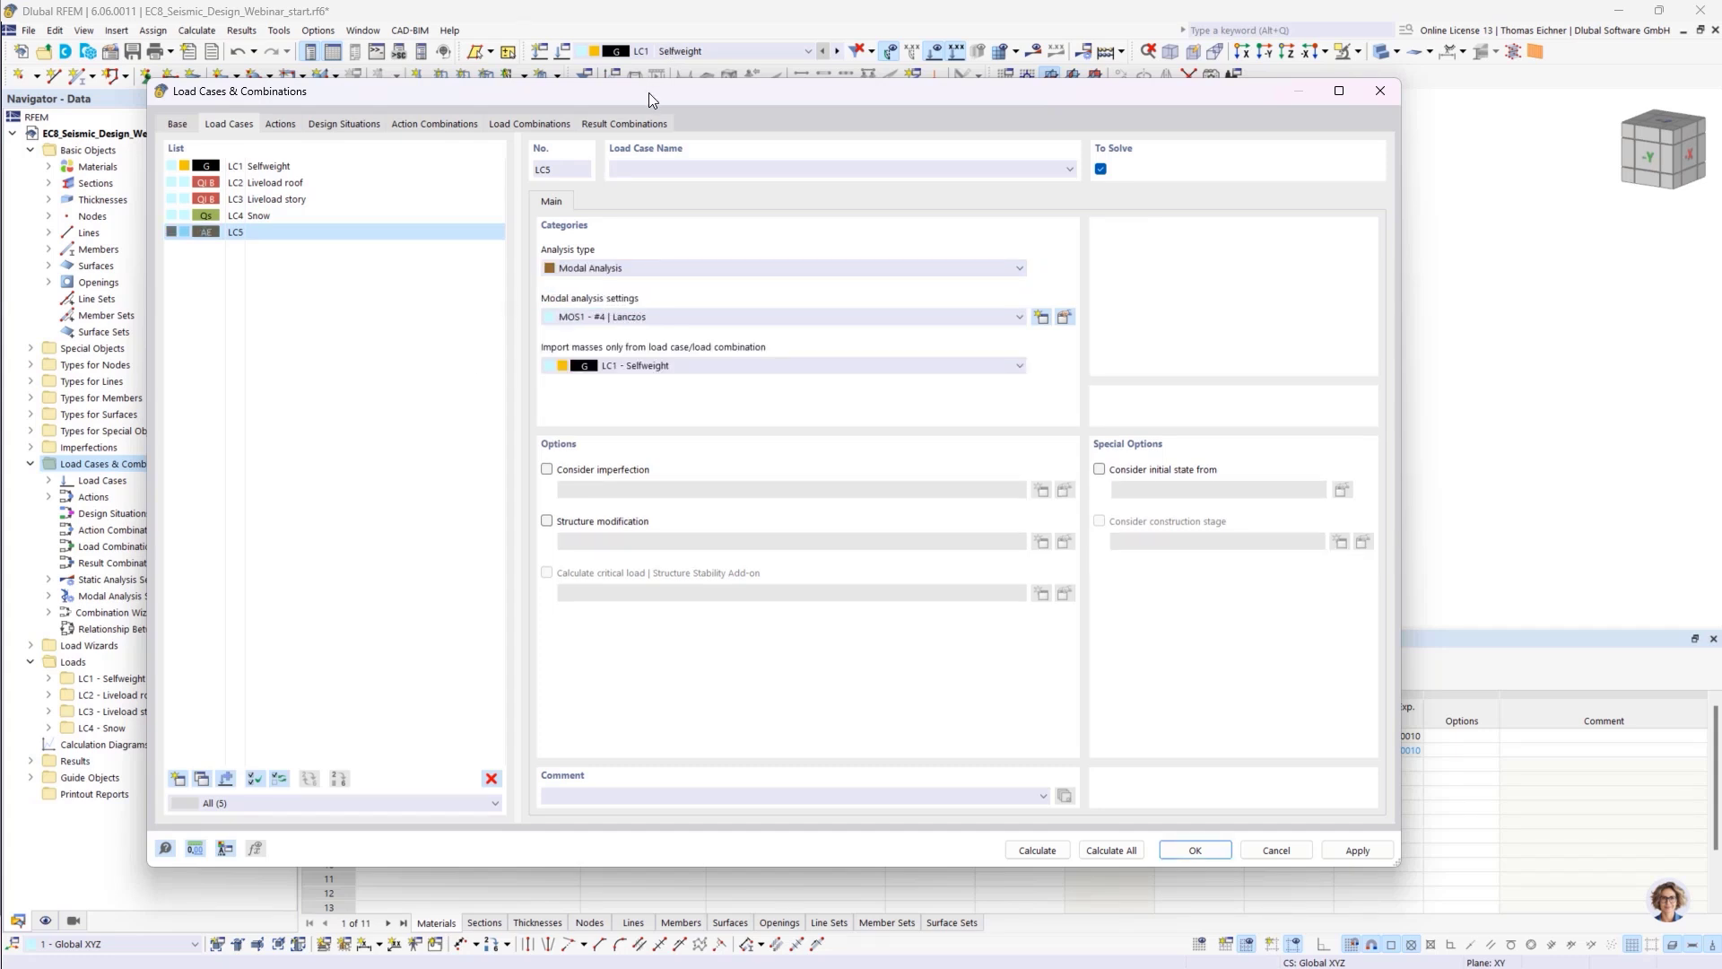
- Keep LC1 Selfweight as the only load case from which LC5 imports its masses
{"action": "left_click_drag", "start_coordinate": [648, 93], "coordinate": [608, 66]}
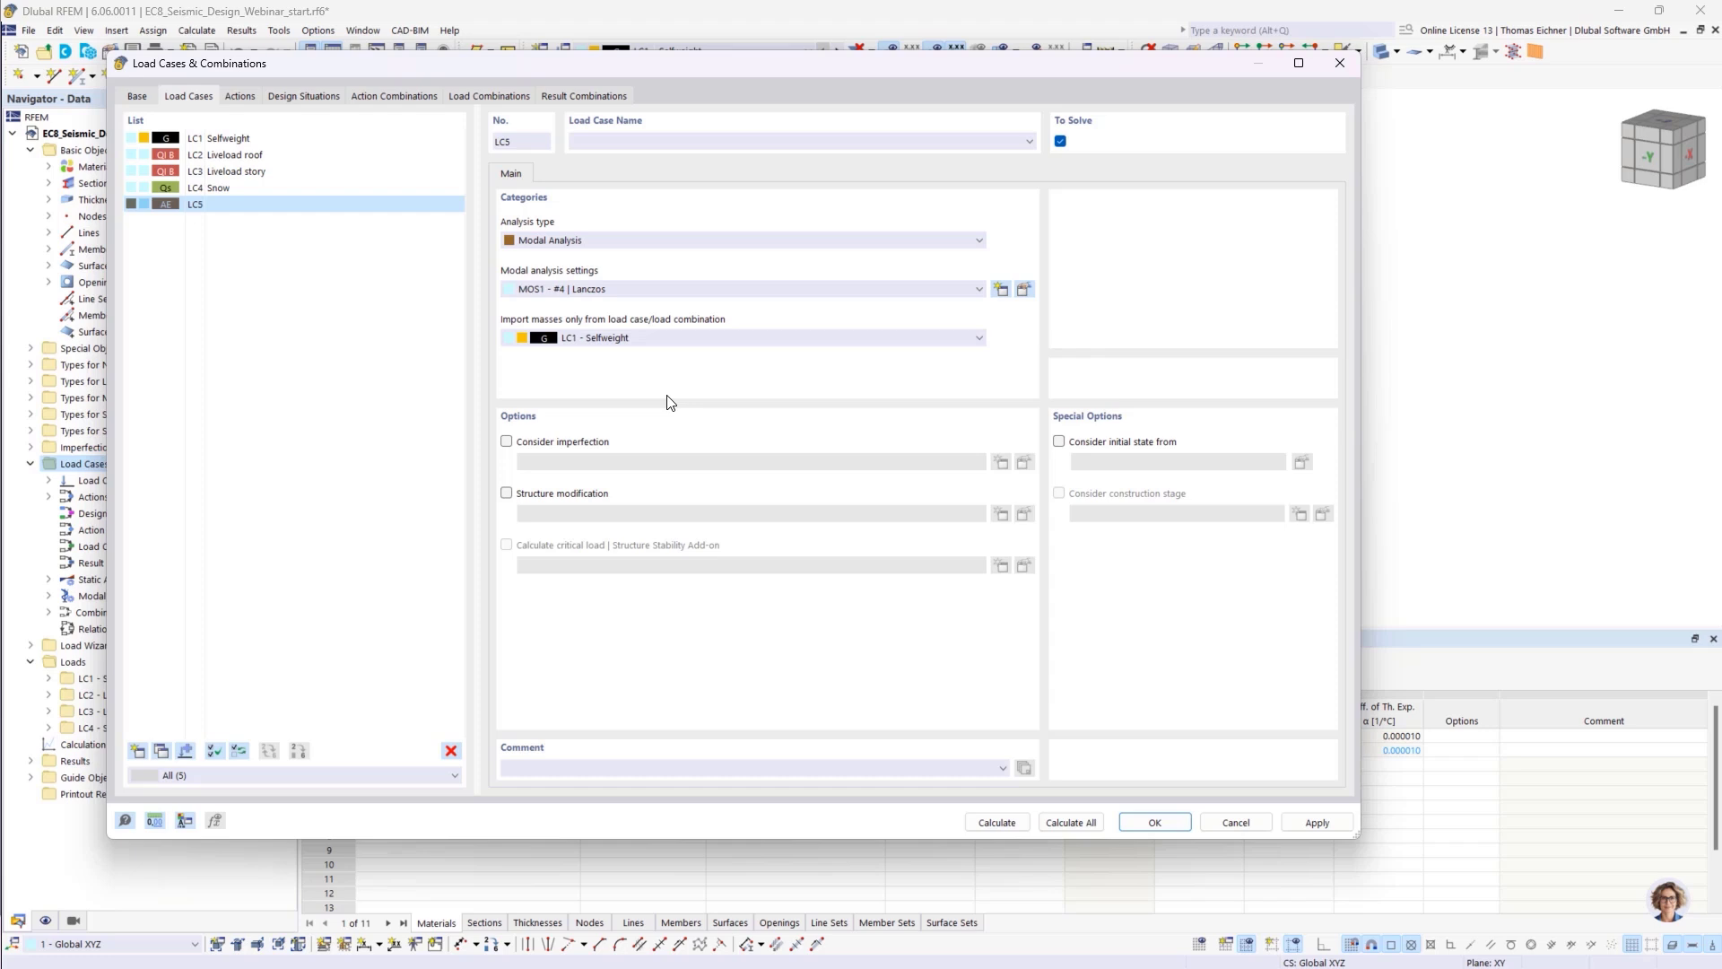
{"action": "left_click", "coordinate": [589, 337]}
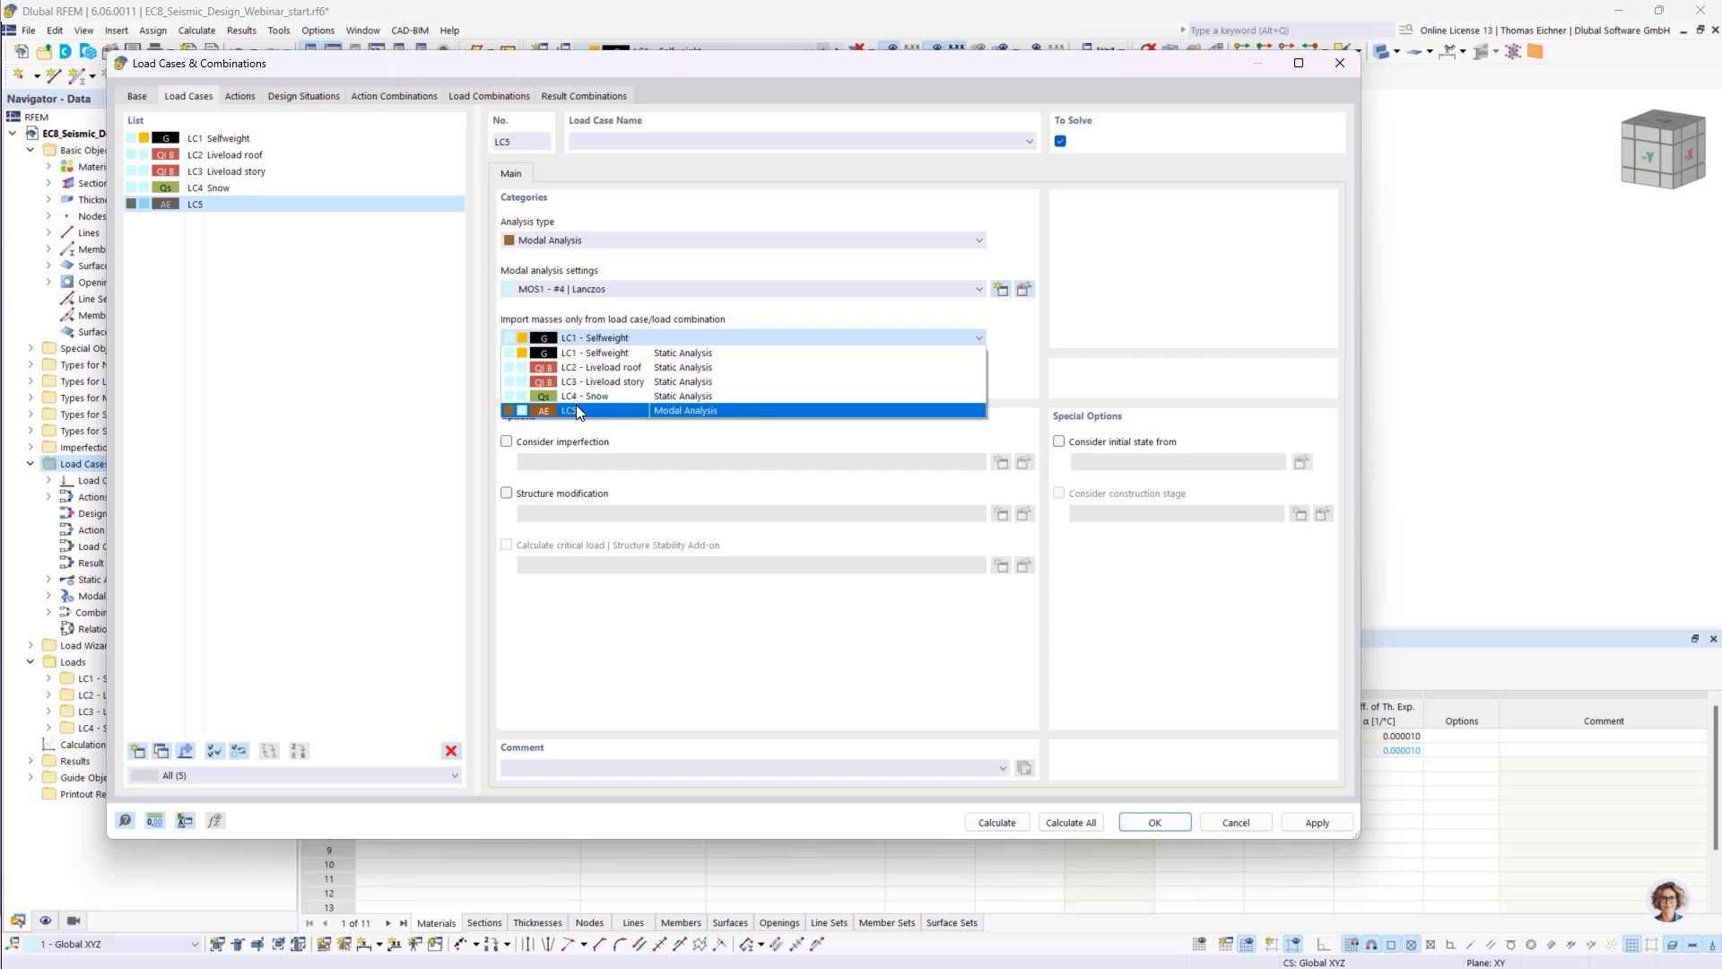
{"action": "left_click", "coordinate": [596, 354]}
{"action": "left_click", "coordinate": [596, 339]}
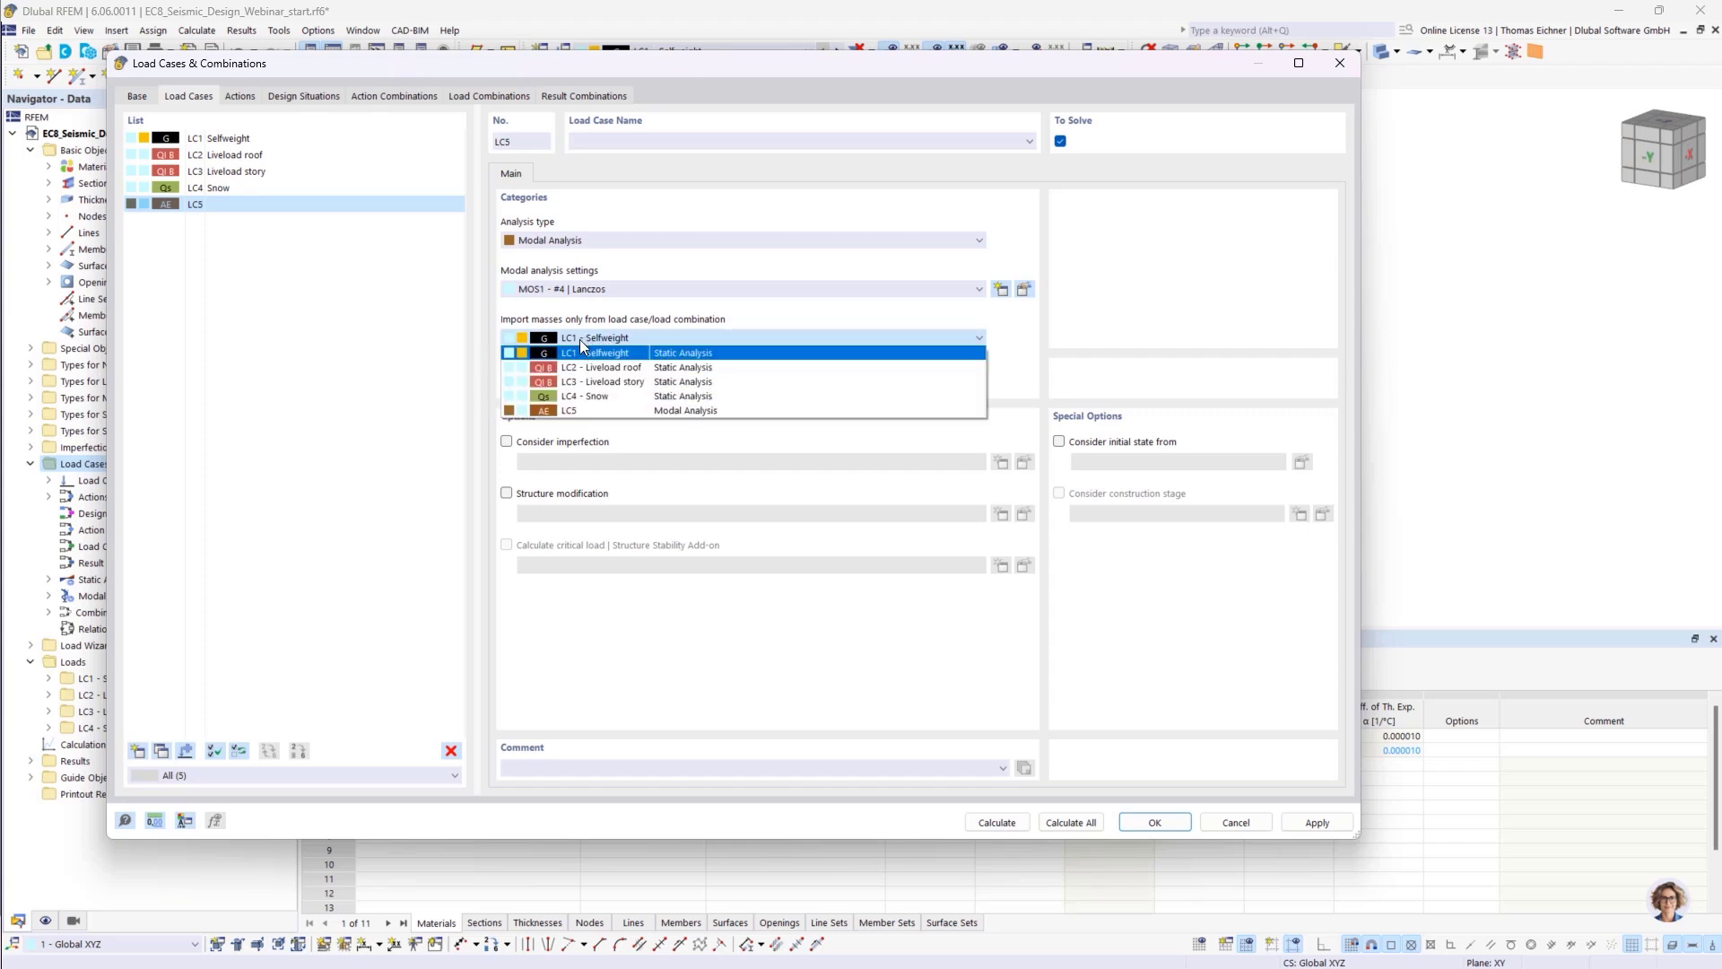
{"action": "left_click", "coordinate": [578, 353]}
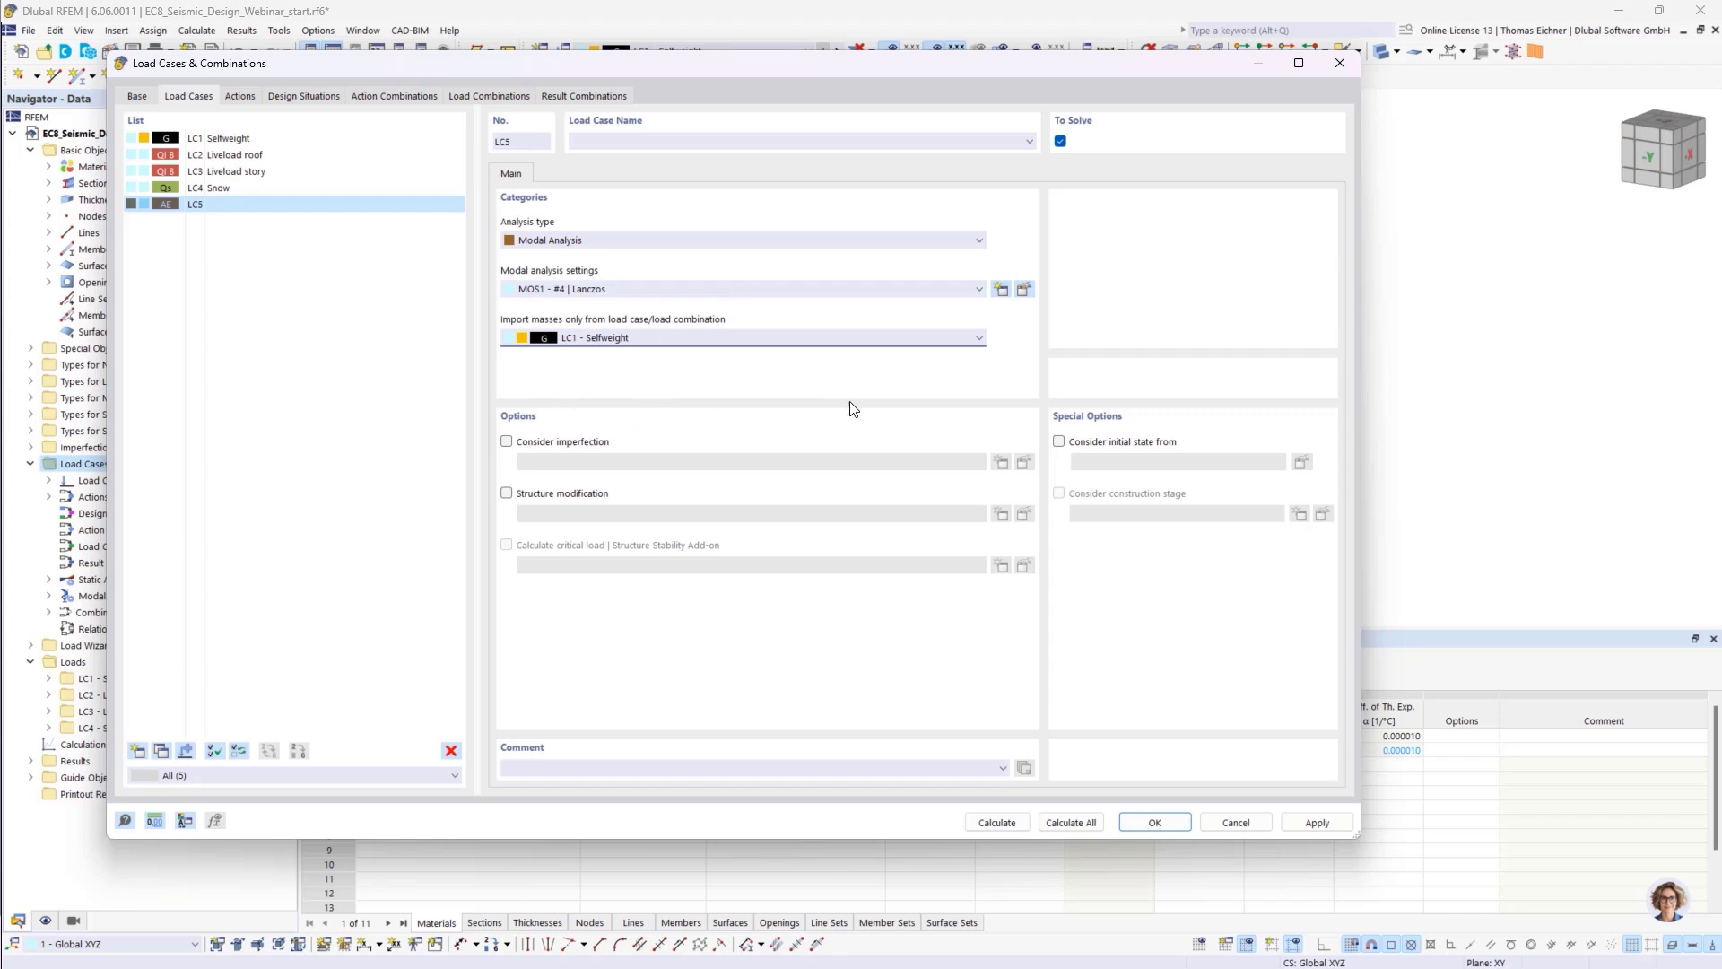
- Open the modal analysis settings MOS1 of LC5 and keep the User-Defined method for the number of modes
{"action": "left_click", "coordinate": [1023, 289]}
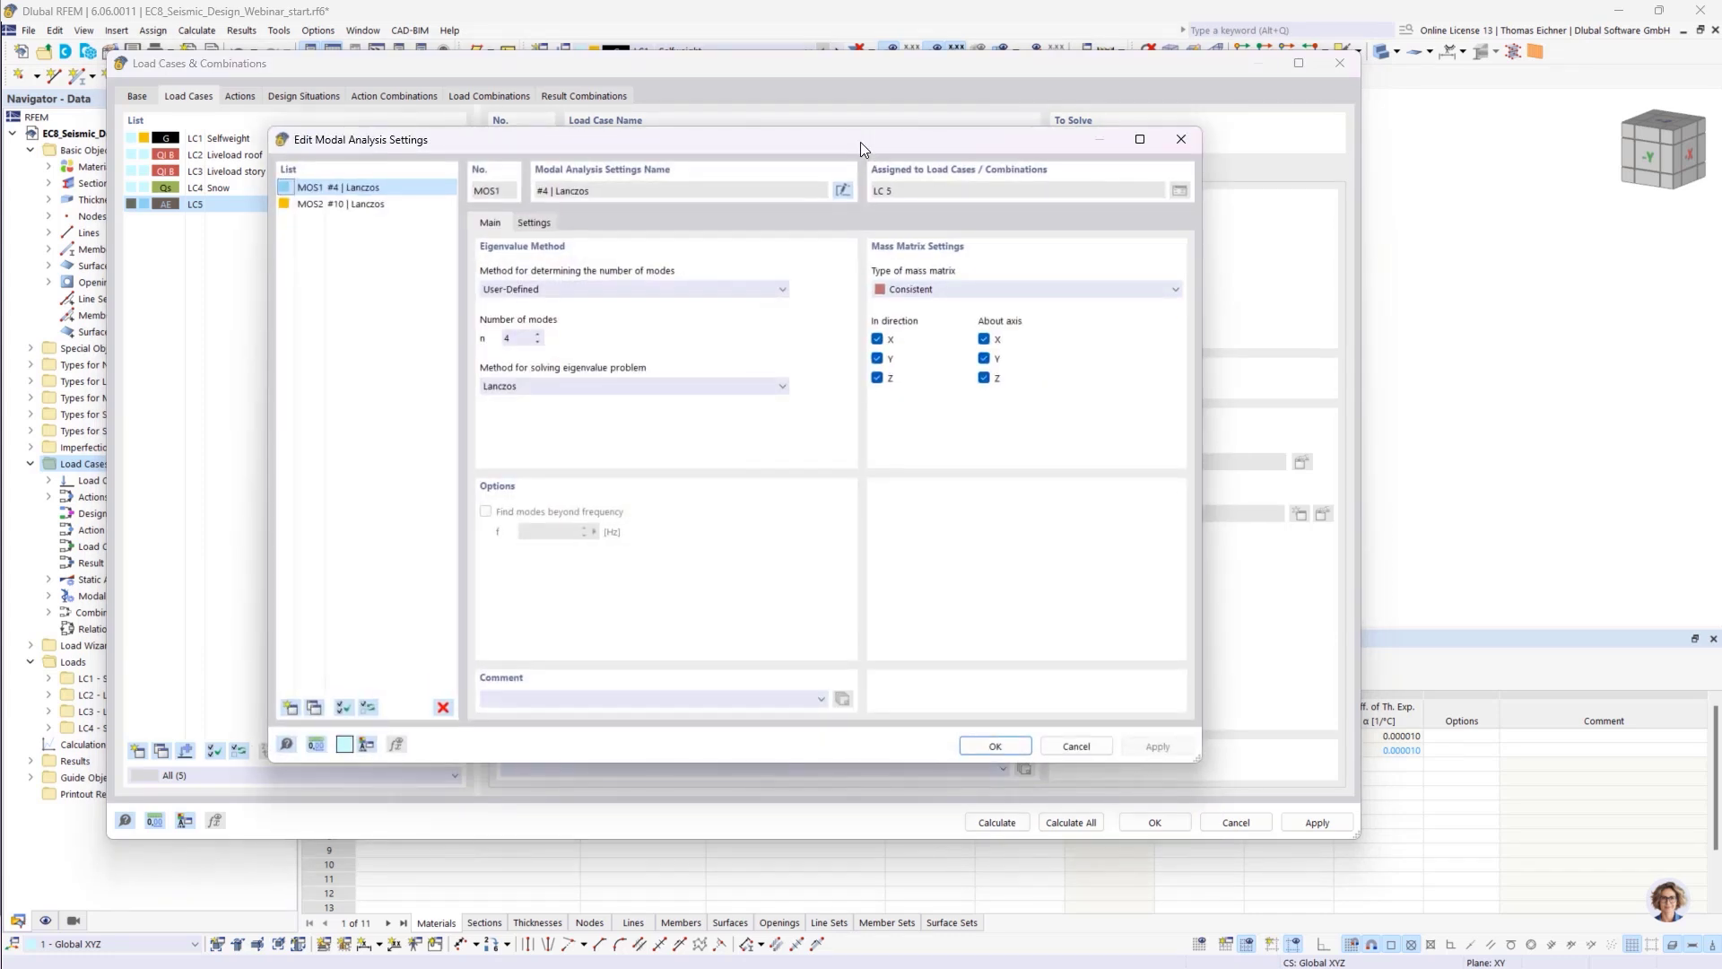
{"action": "left_click_drag", "start_coordinate": [860, 142], "coordinate": [898, 162]}
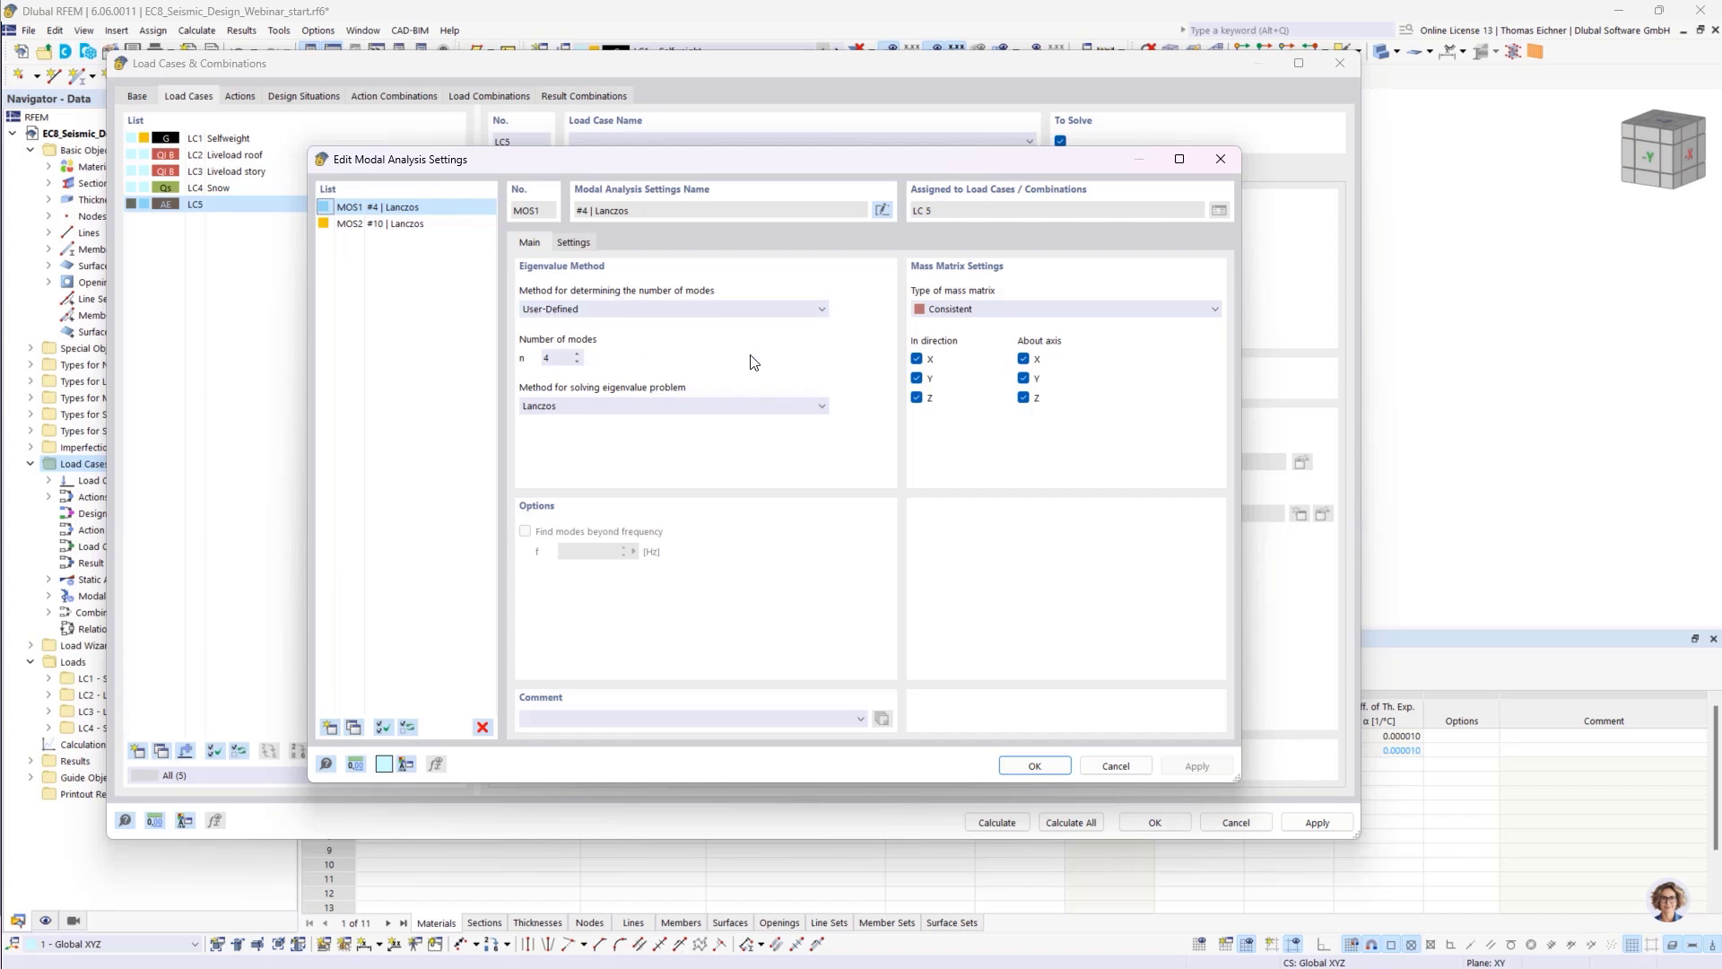
{"action": "left_click", "coordinate": [695, 311]}
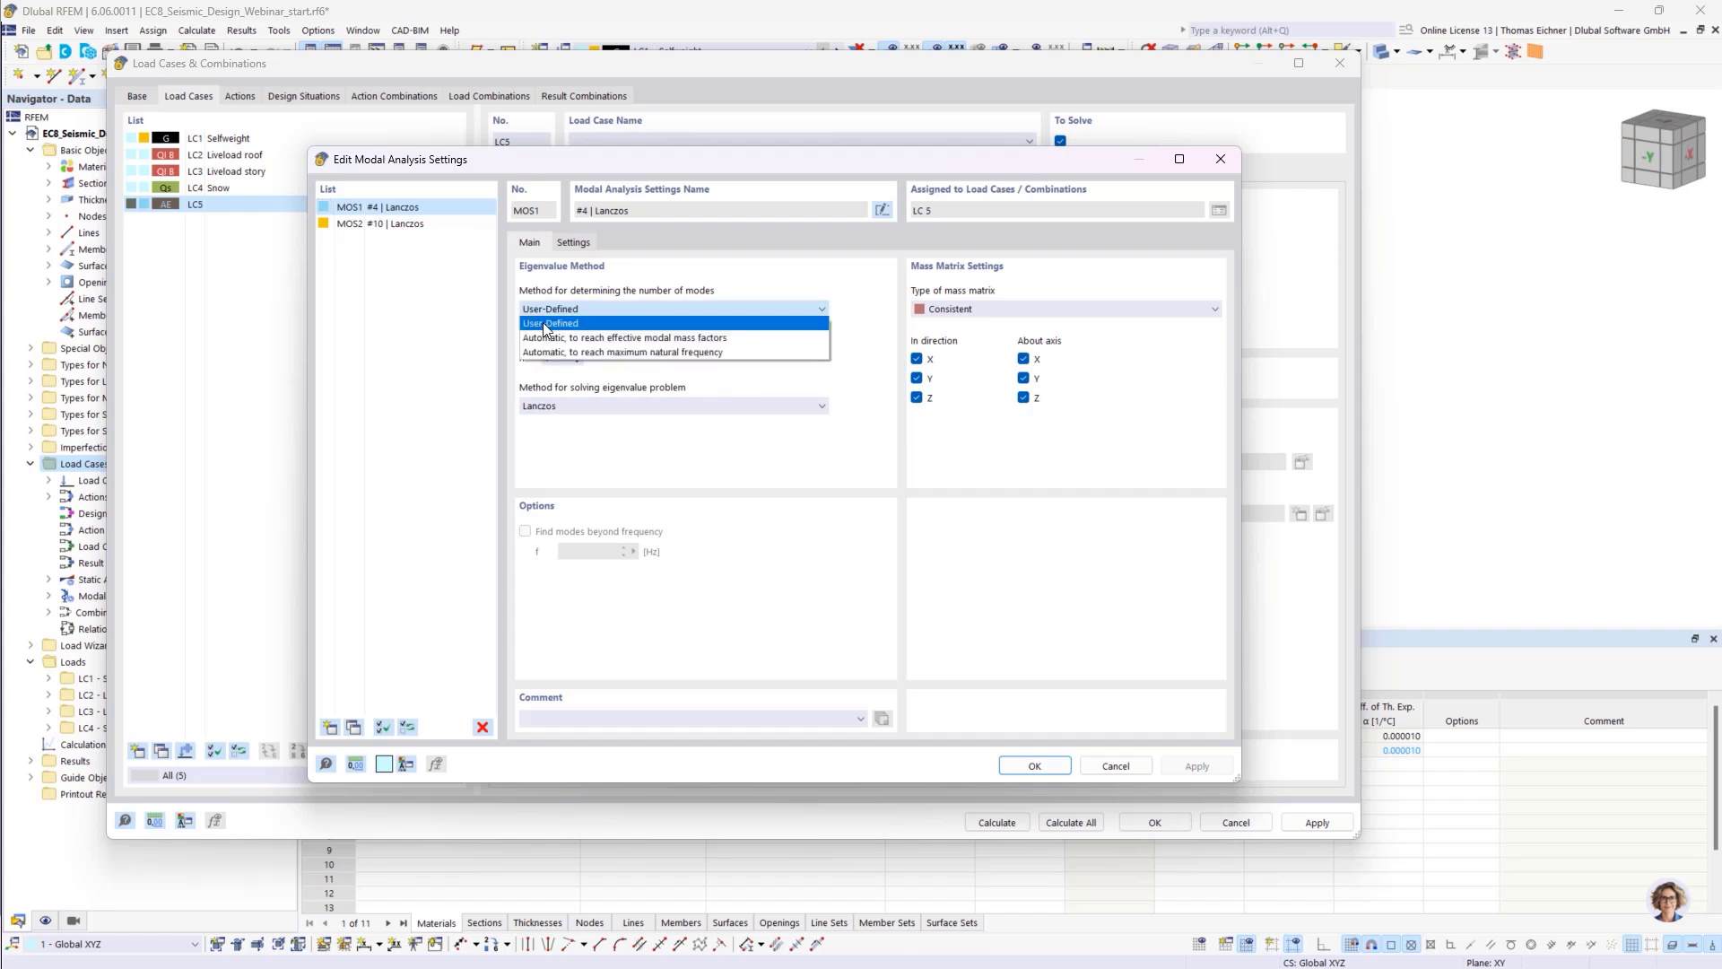
{"action": "left_click", "coordinate": [547, 324]}
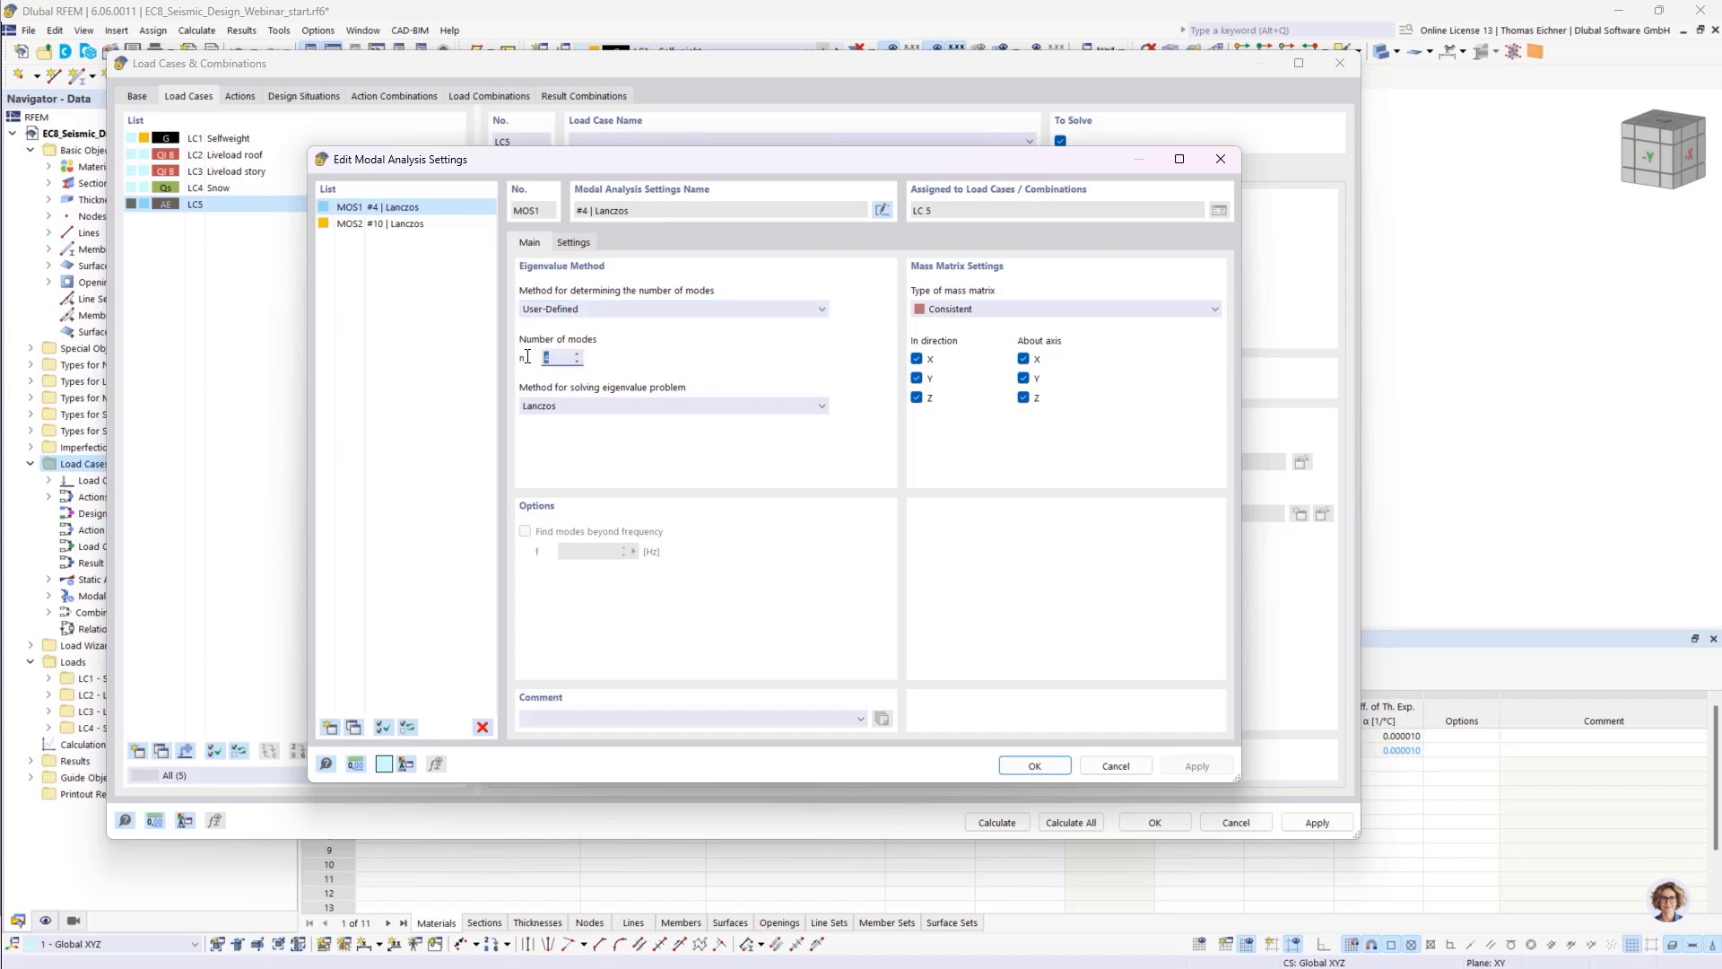
{"action": "left_click", "coordinate": [609, 309]}
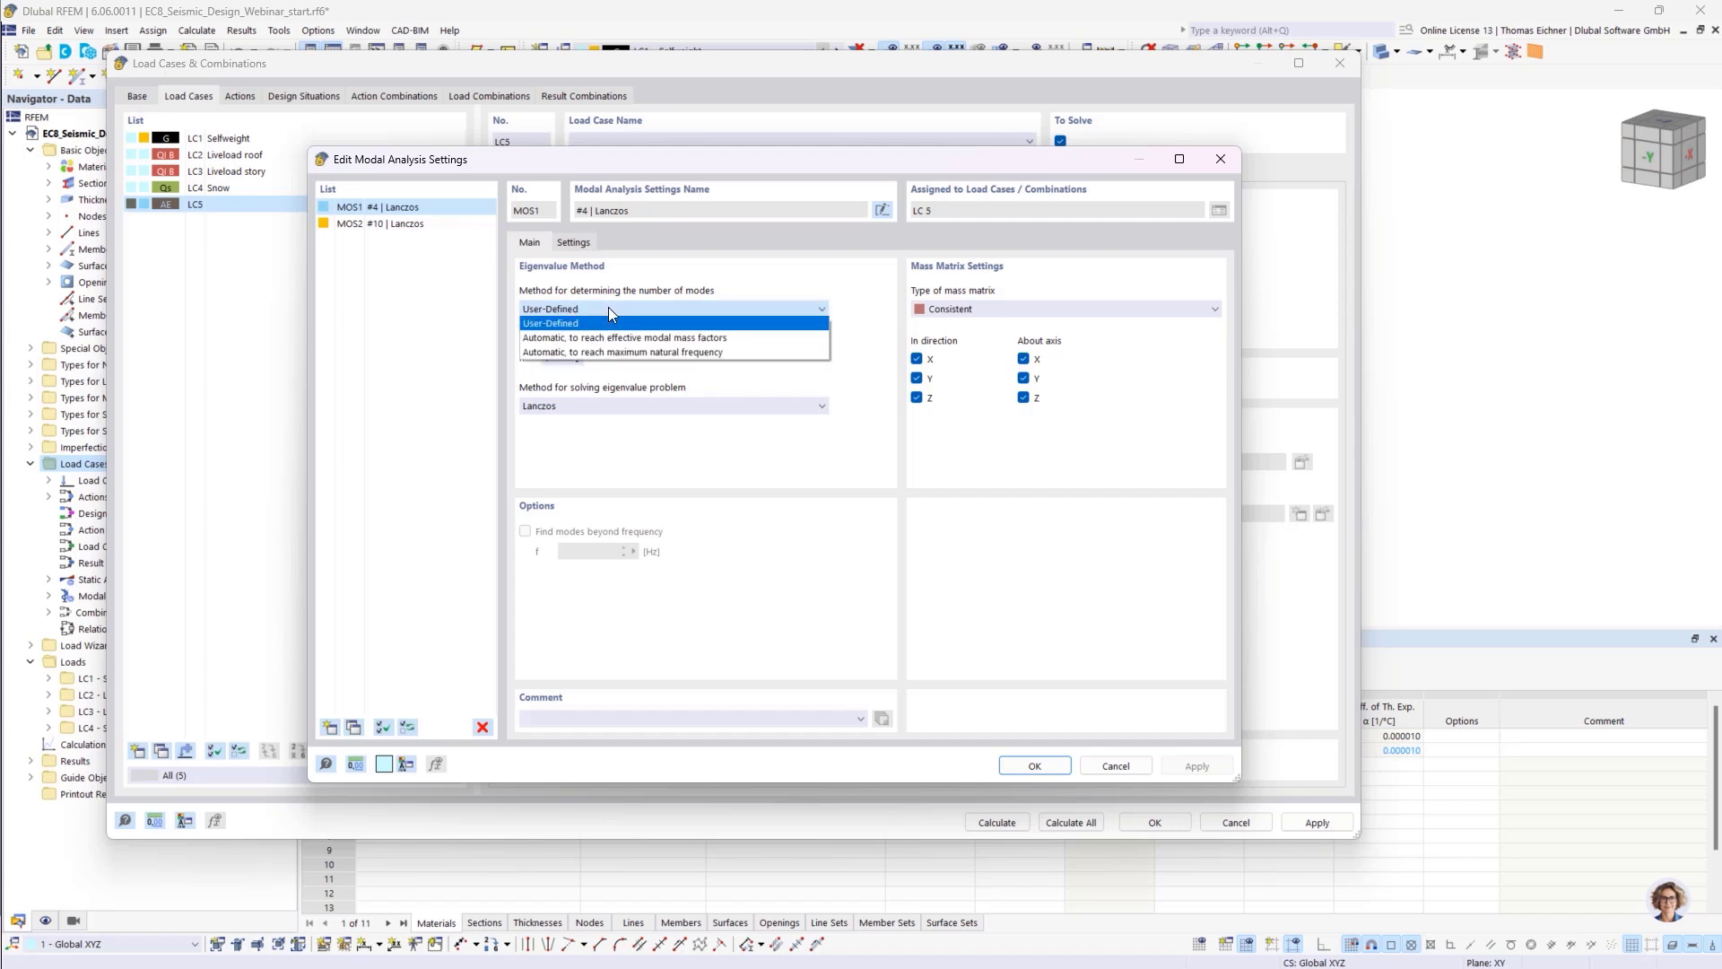
{"action": "left_click", "coordinate": [608, 309]}
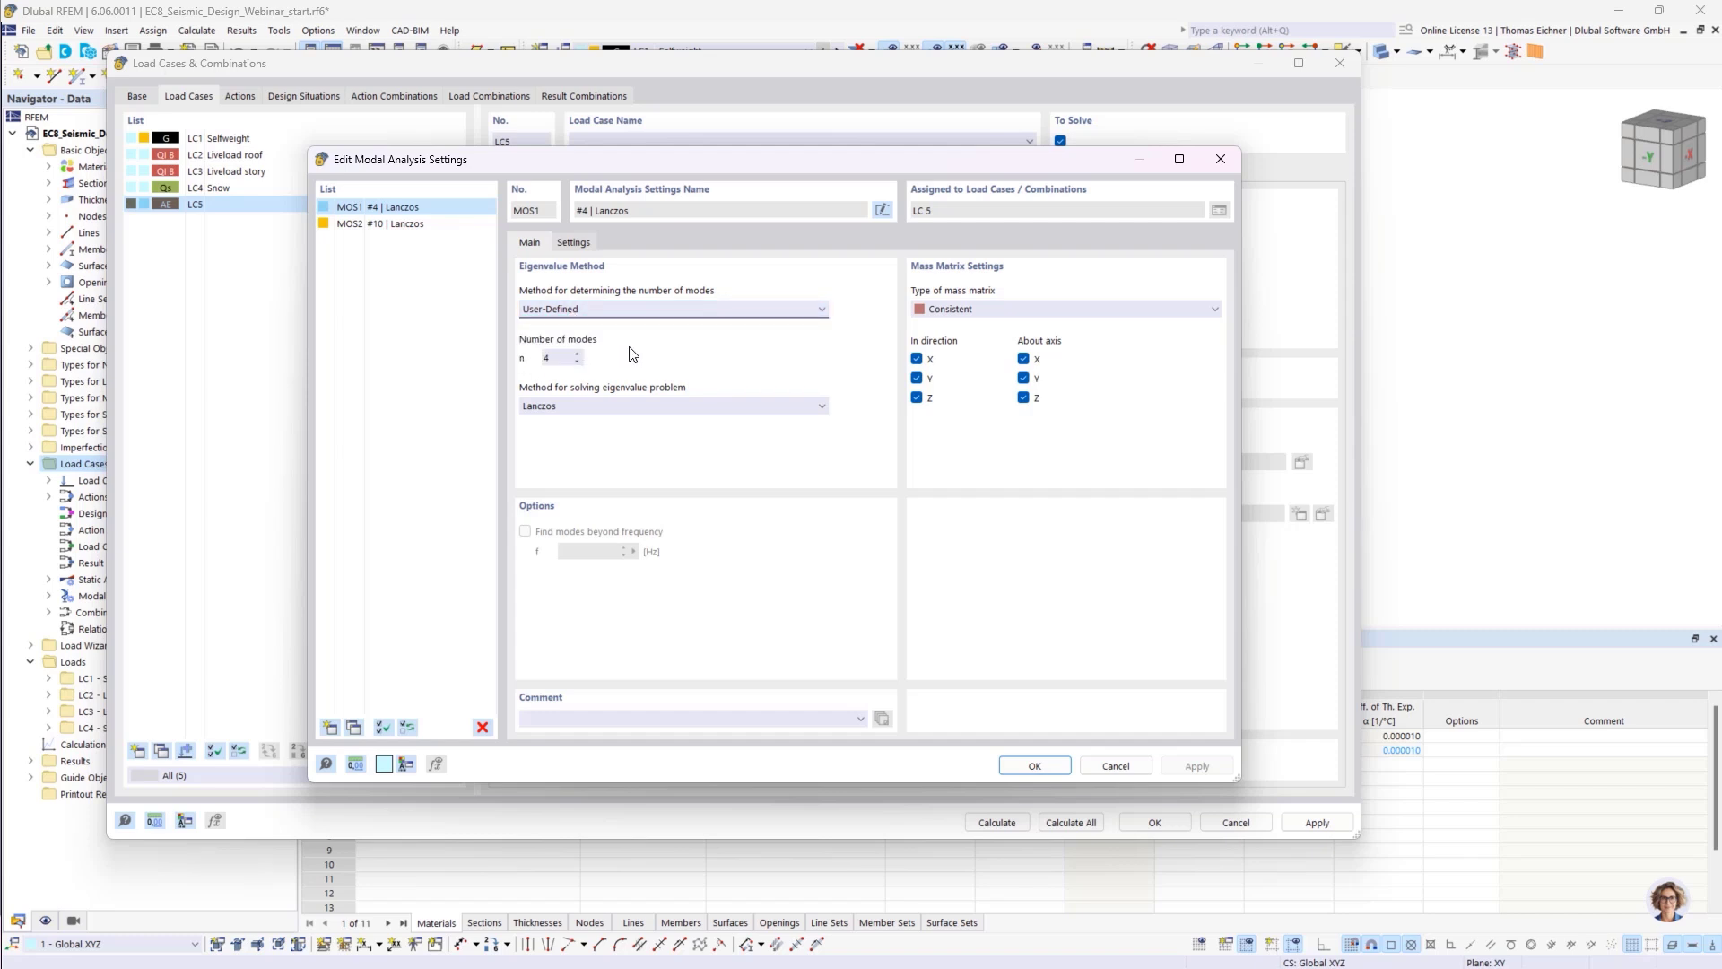
- Try determining the number of modes automatically to reach an effective modal mass factor of 90 %
{"action": "left_click", "coordinate": [580, 308]}
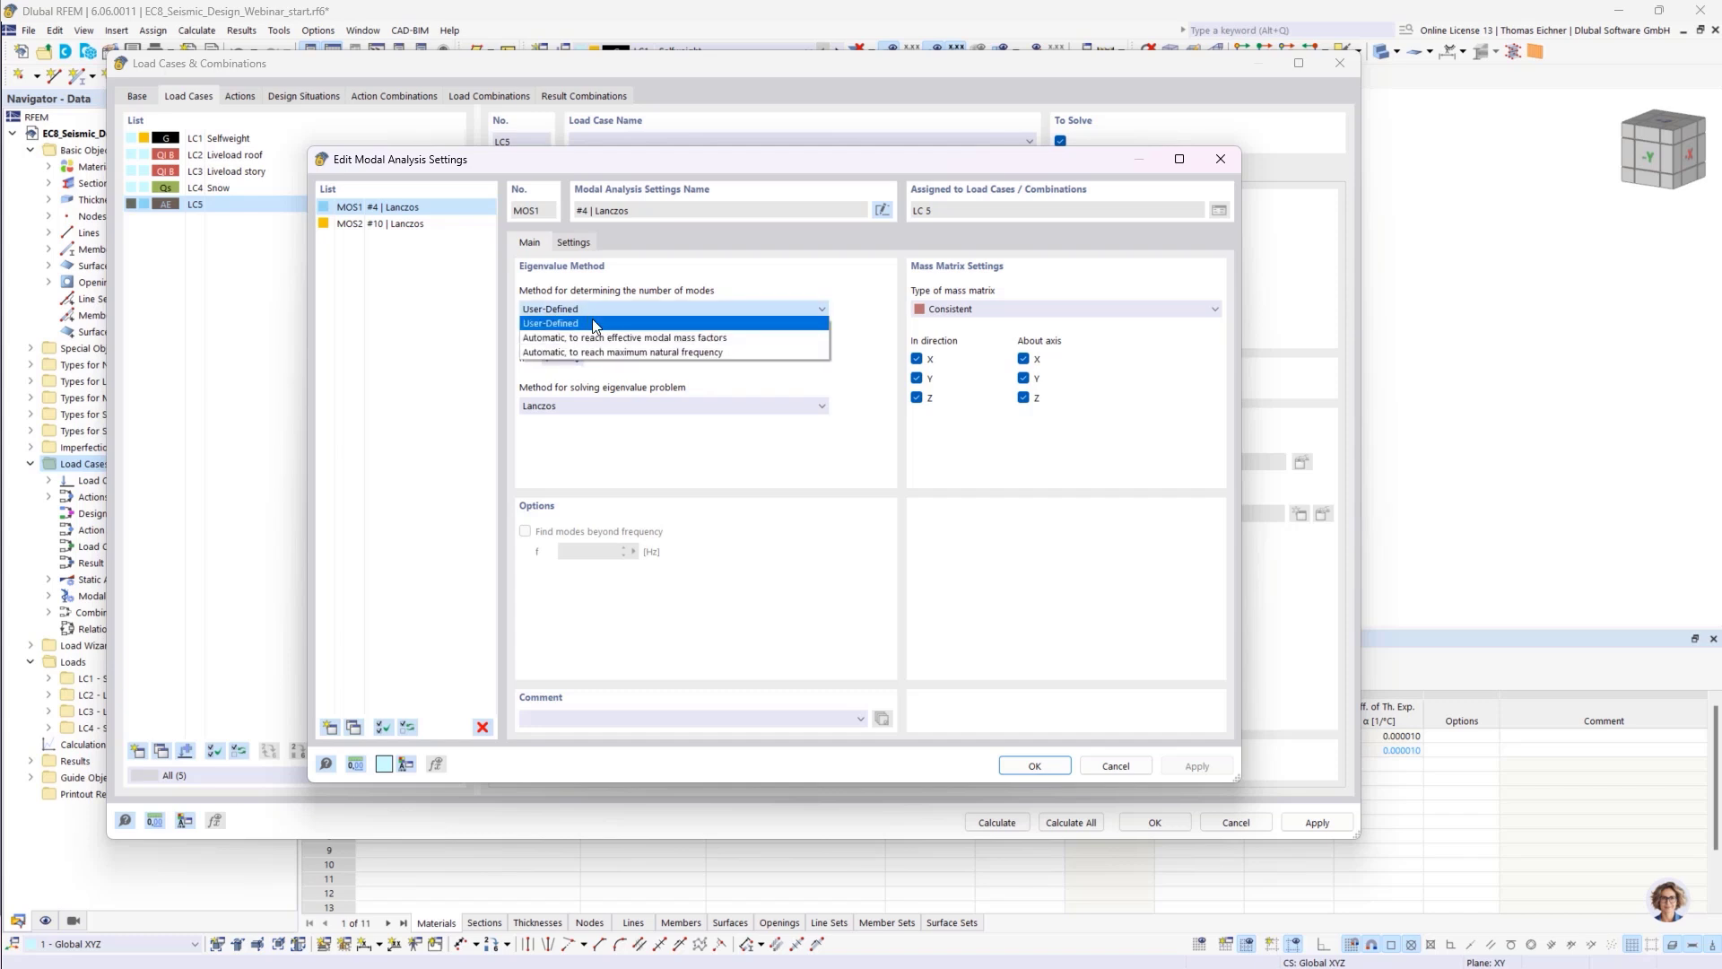
{"action": "left_click", "coordinate": [727, 341]}
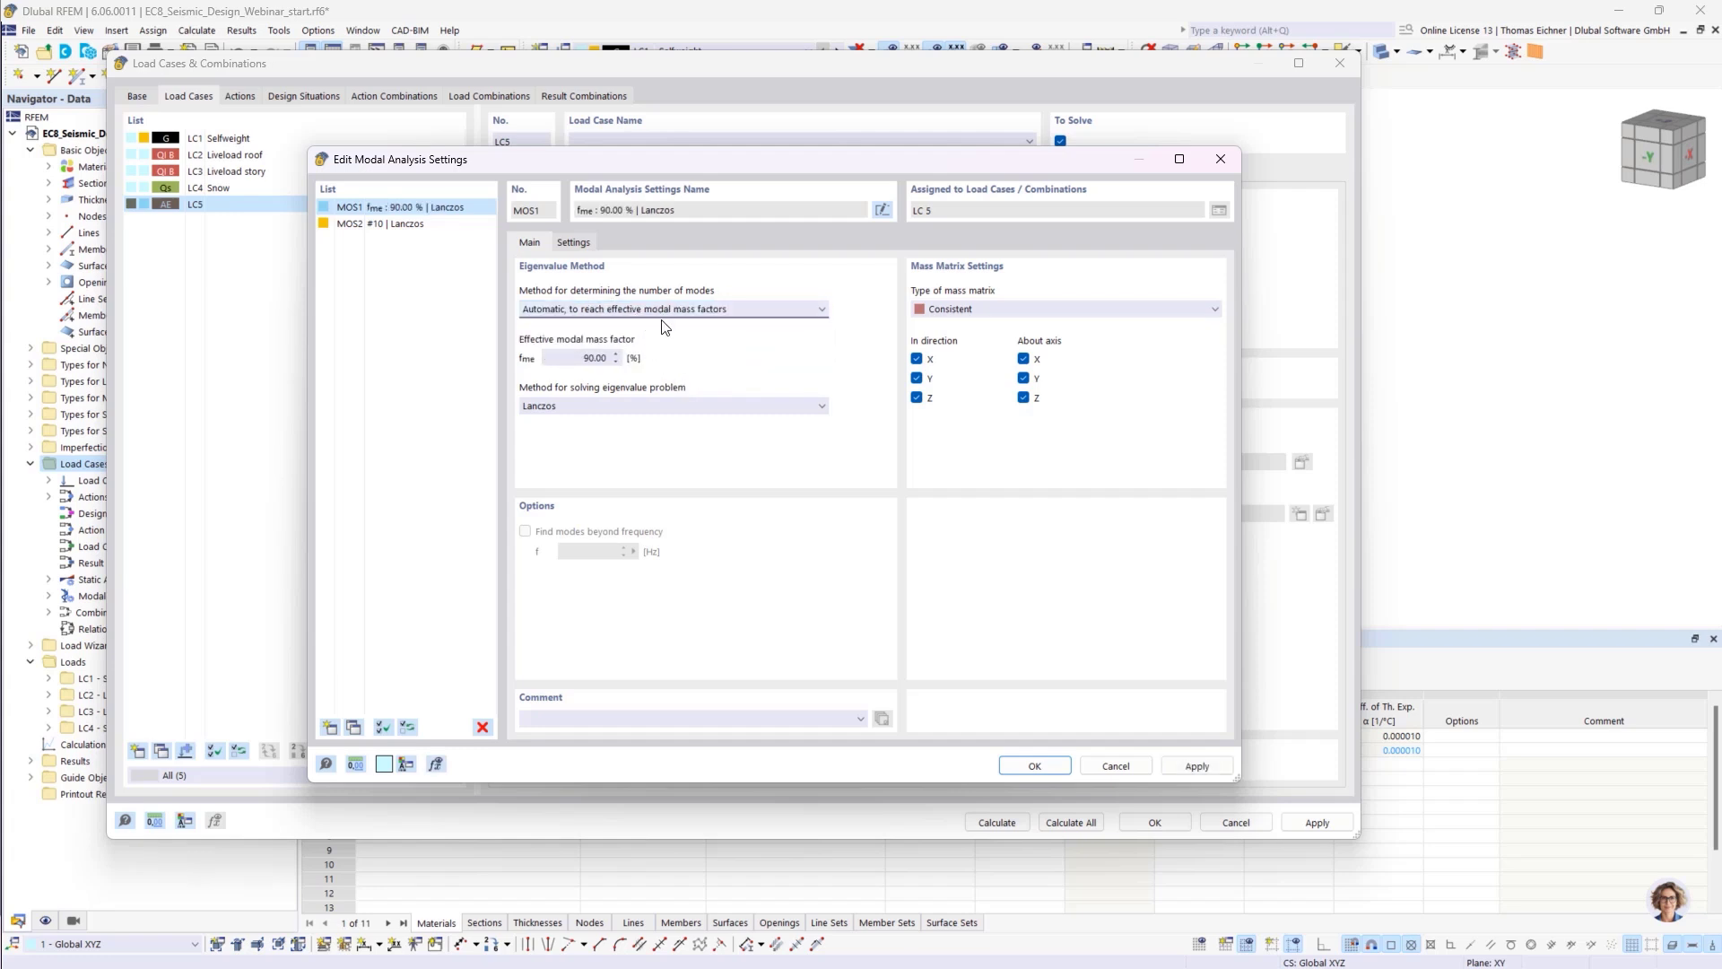
{"action": "left_click_drag", "start_coordinate": [568, 360], "coordinate": [693, 365]}
{"action": "left_click_drag", "start_coordinate": [572, 361], "coordinate": [647, 360]}
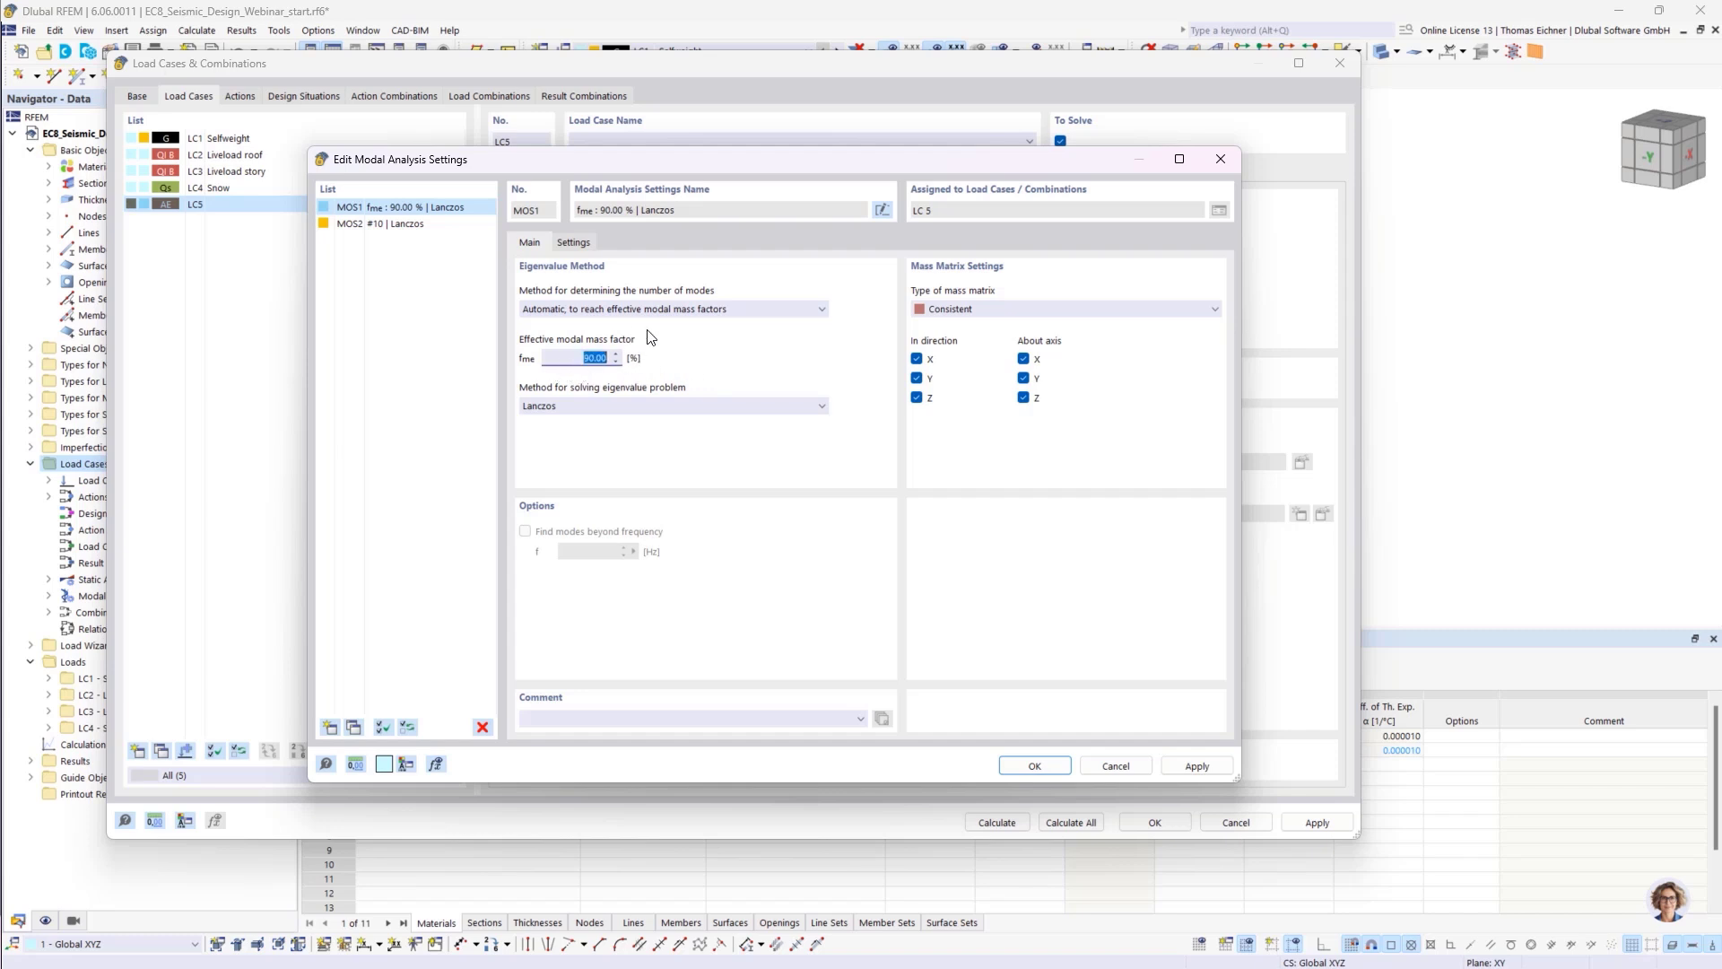
{"action": "left_click", "coordinate": [582, 360]}
{"action": "left_click", "coordinate": [676, 311]}
{"action": "left_click", "coordinate": [677, 311]}
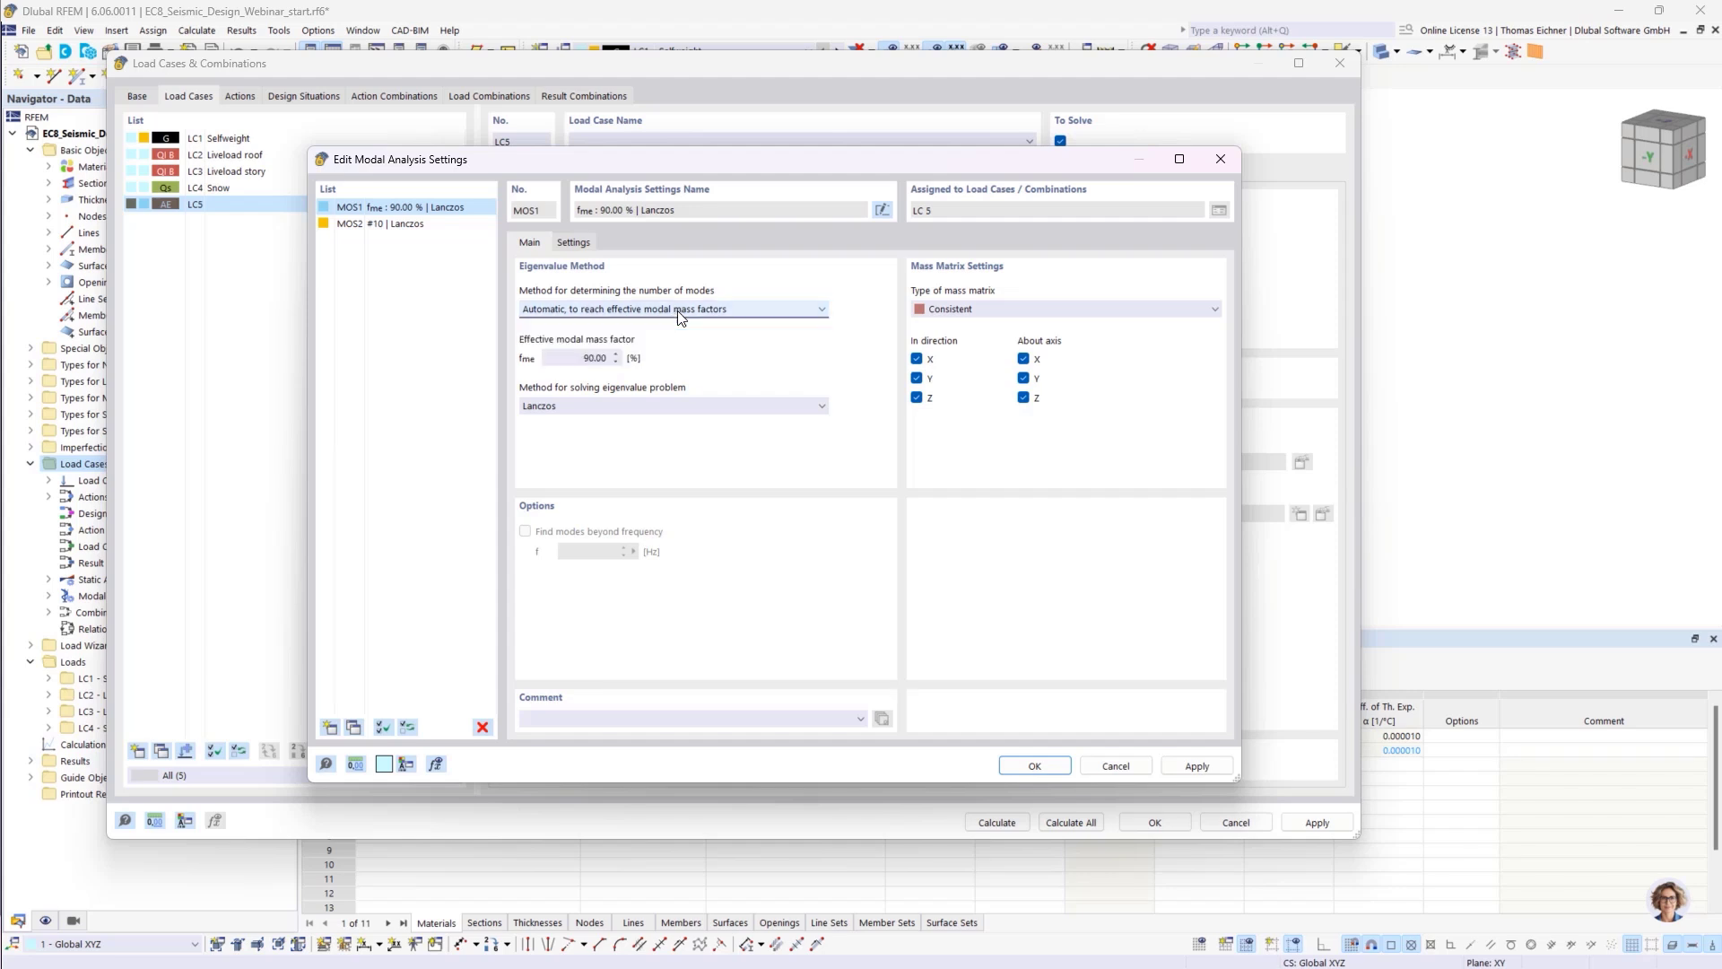
{"action": "left_click", "coordinate": [577, 363]}
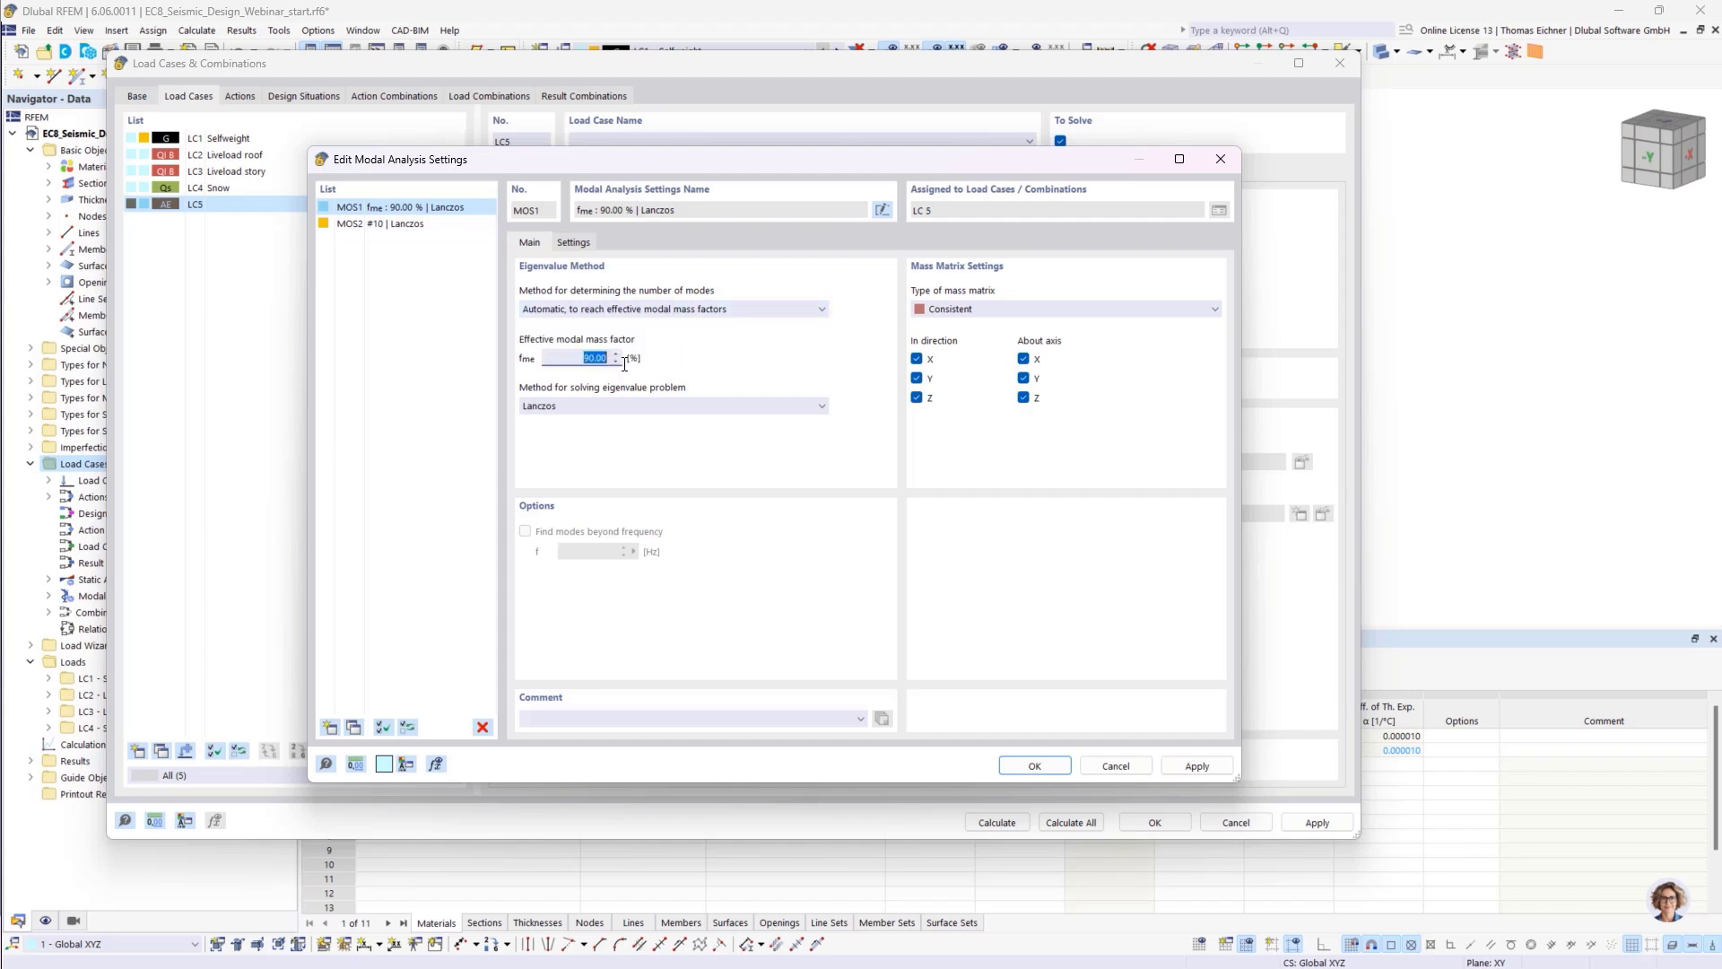
{"action": "left_click", "coordinate": [562, 364]}
- Try to confirm the automatic modal mass factor method with the Lanczos eigenvalue solver
{"action": "left_click", "coordinate": [695, 402]}
{"action": "left_click", "coordinate": [571, 405]}
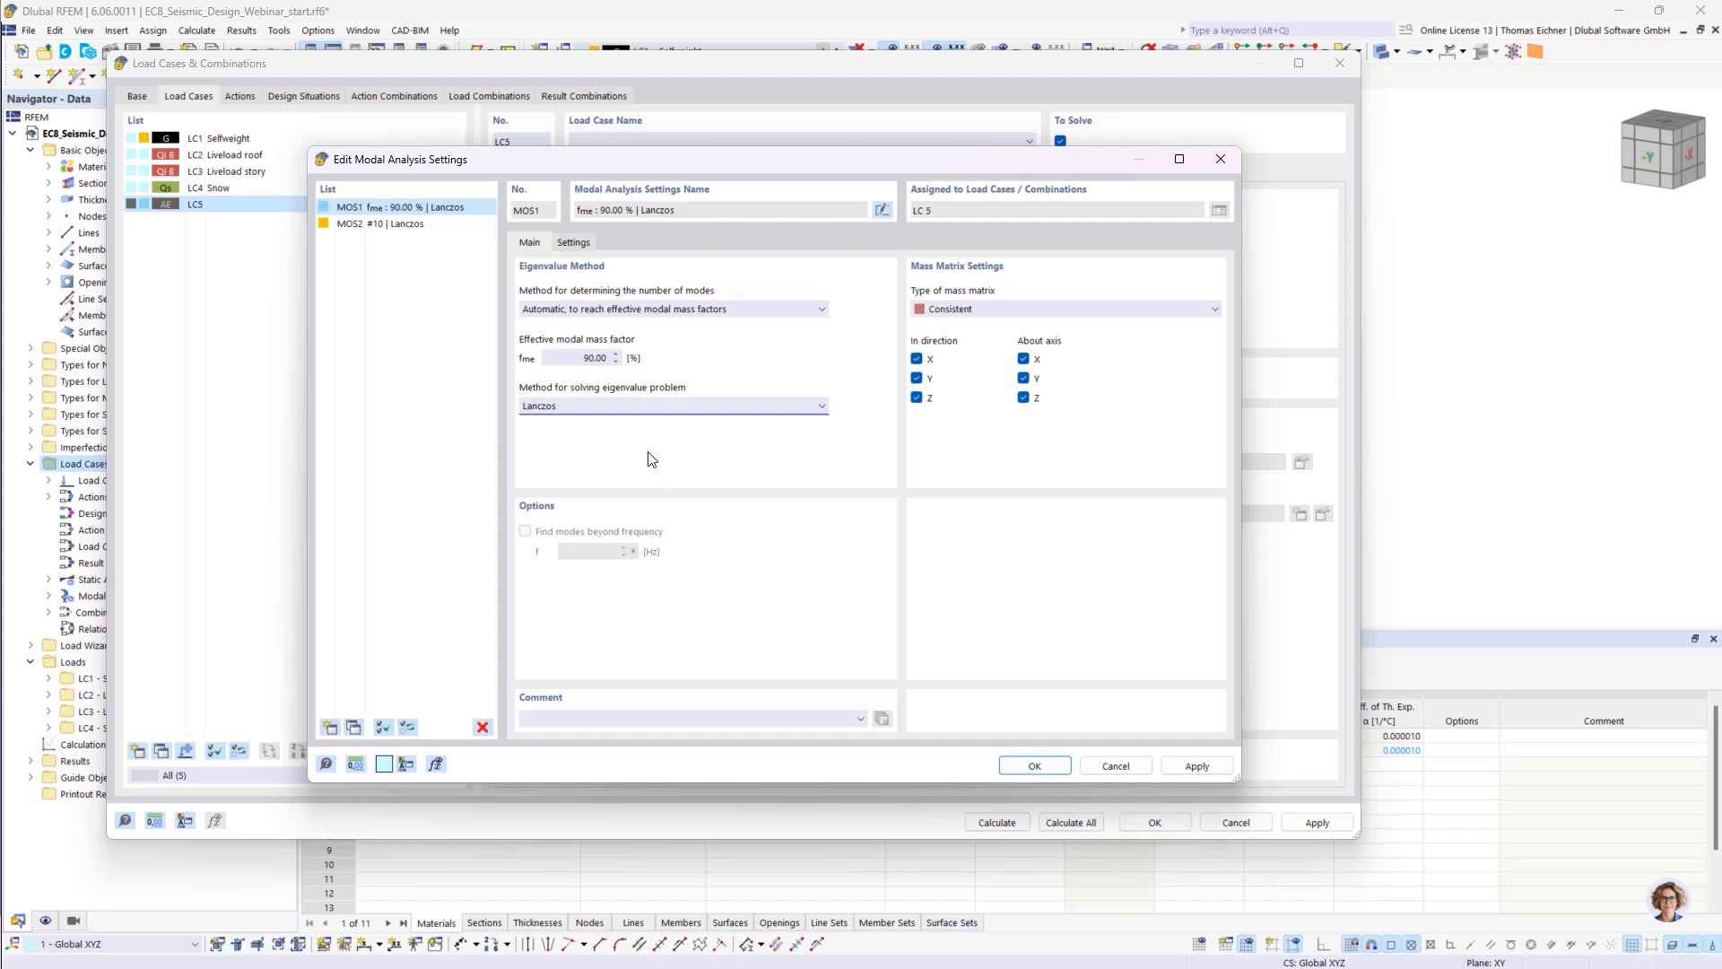
{"action": "left_click", "coordinate": [650, 410]}
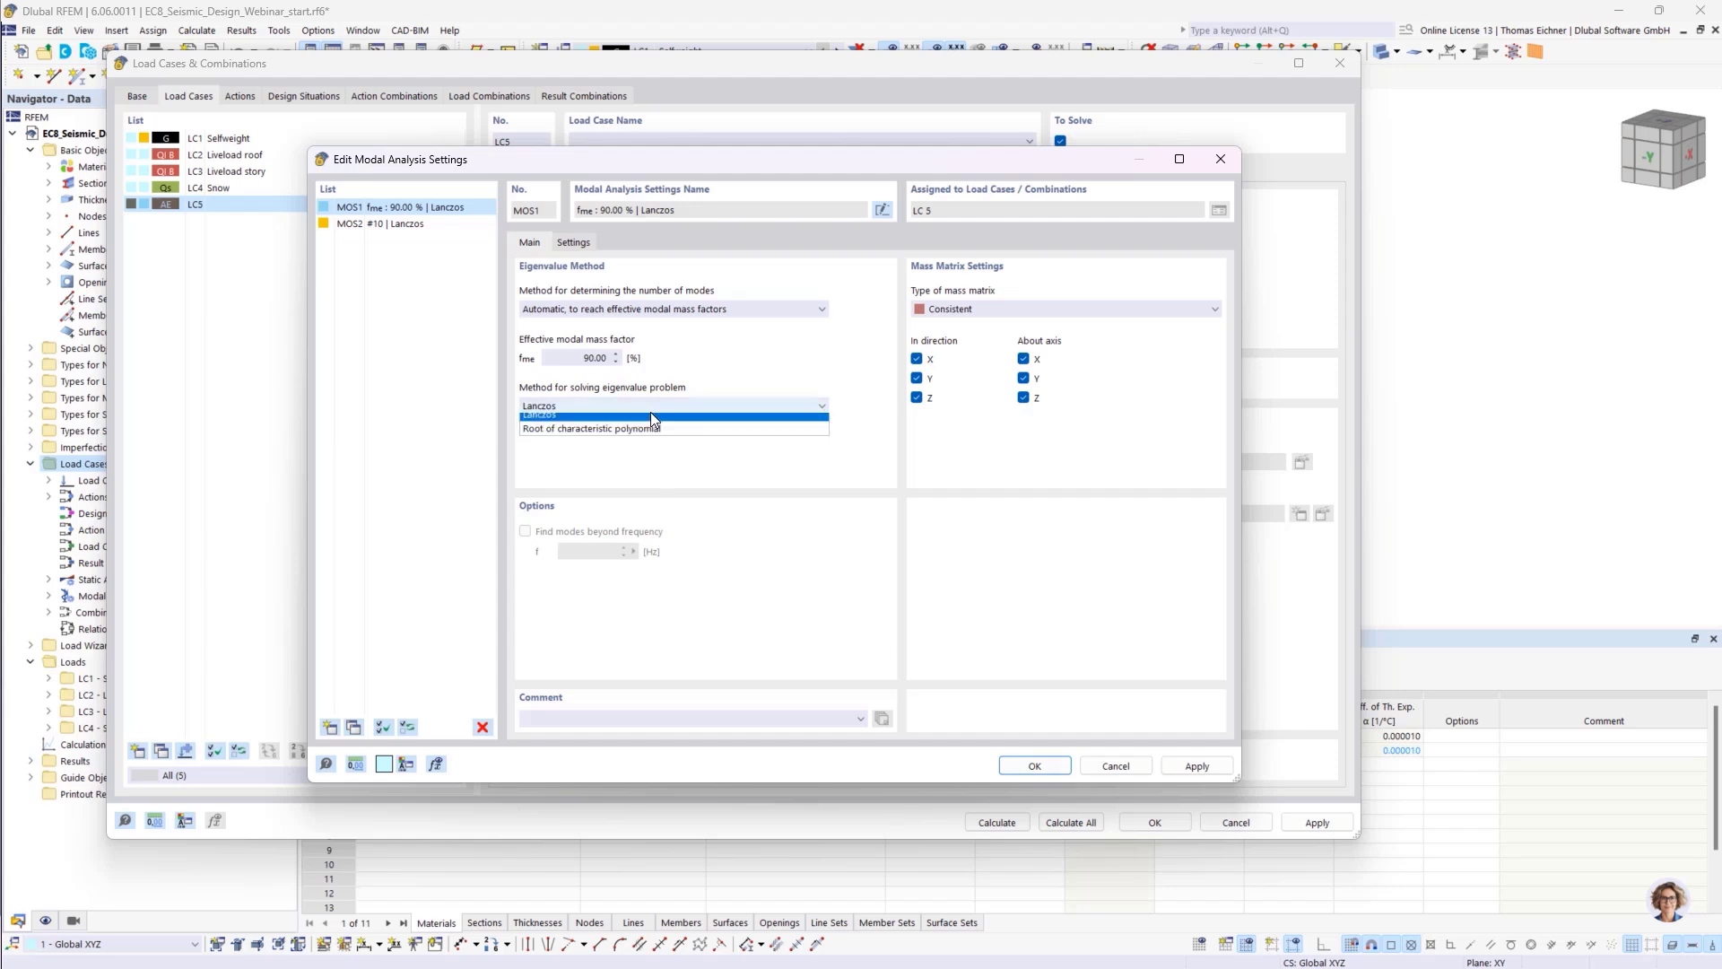
{"action": "left_click", "coordinate": [604, 401]}
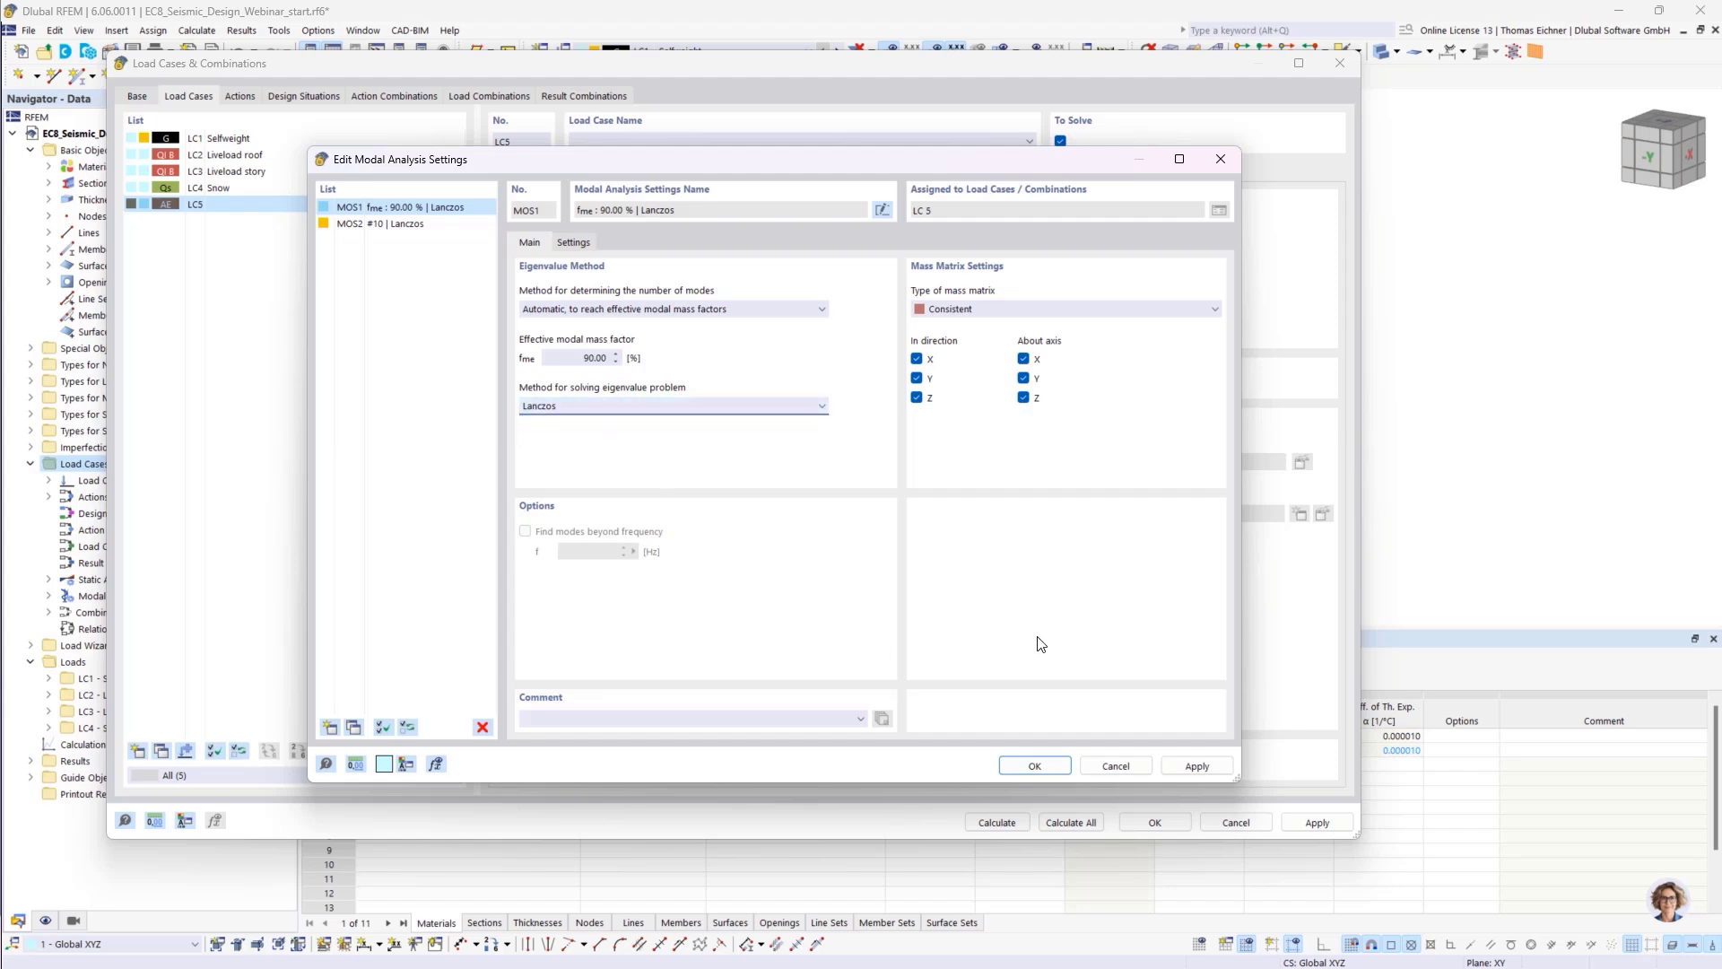
{"action": "left_click", "coordinate": [1027, 769]}
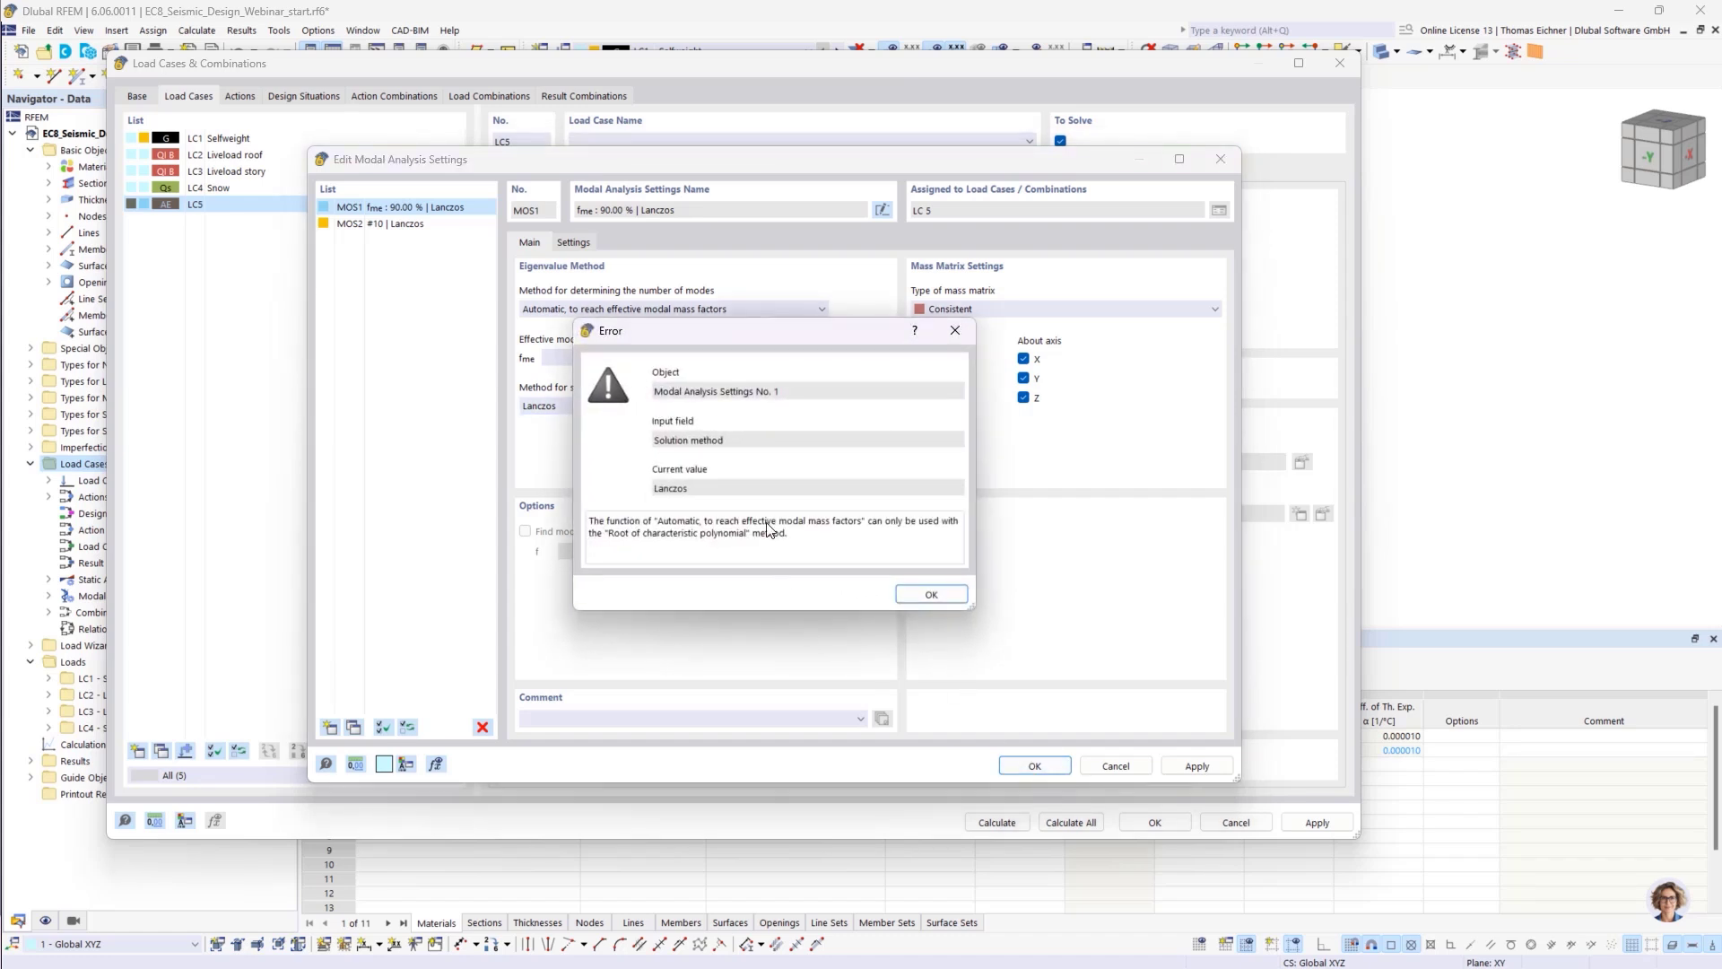
{"action": "left_click_drag", "start_coordinate": [804, 329], "coordinate": [1159, 400]}
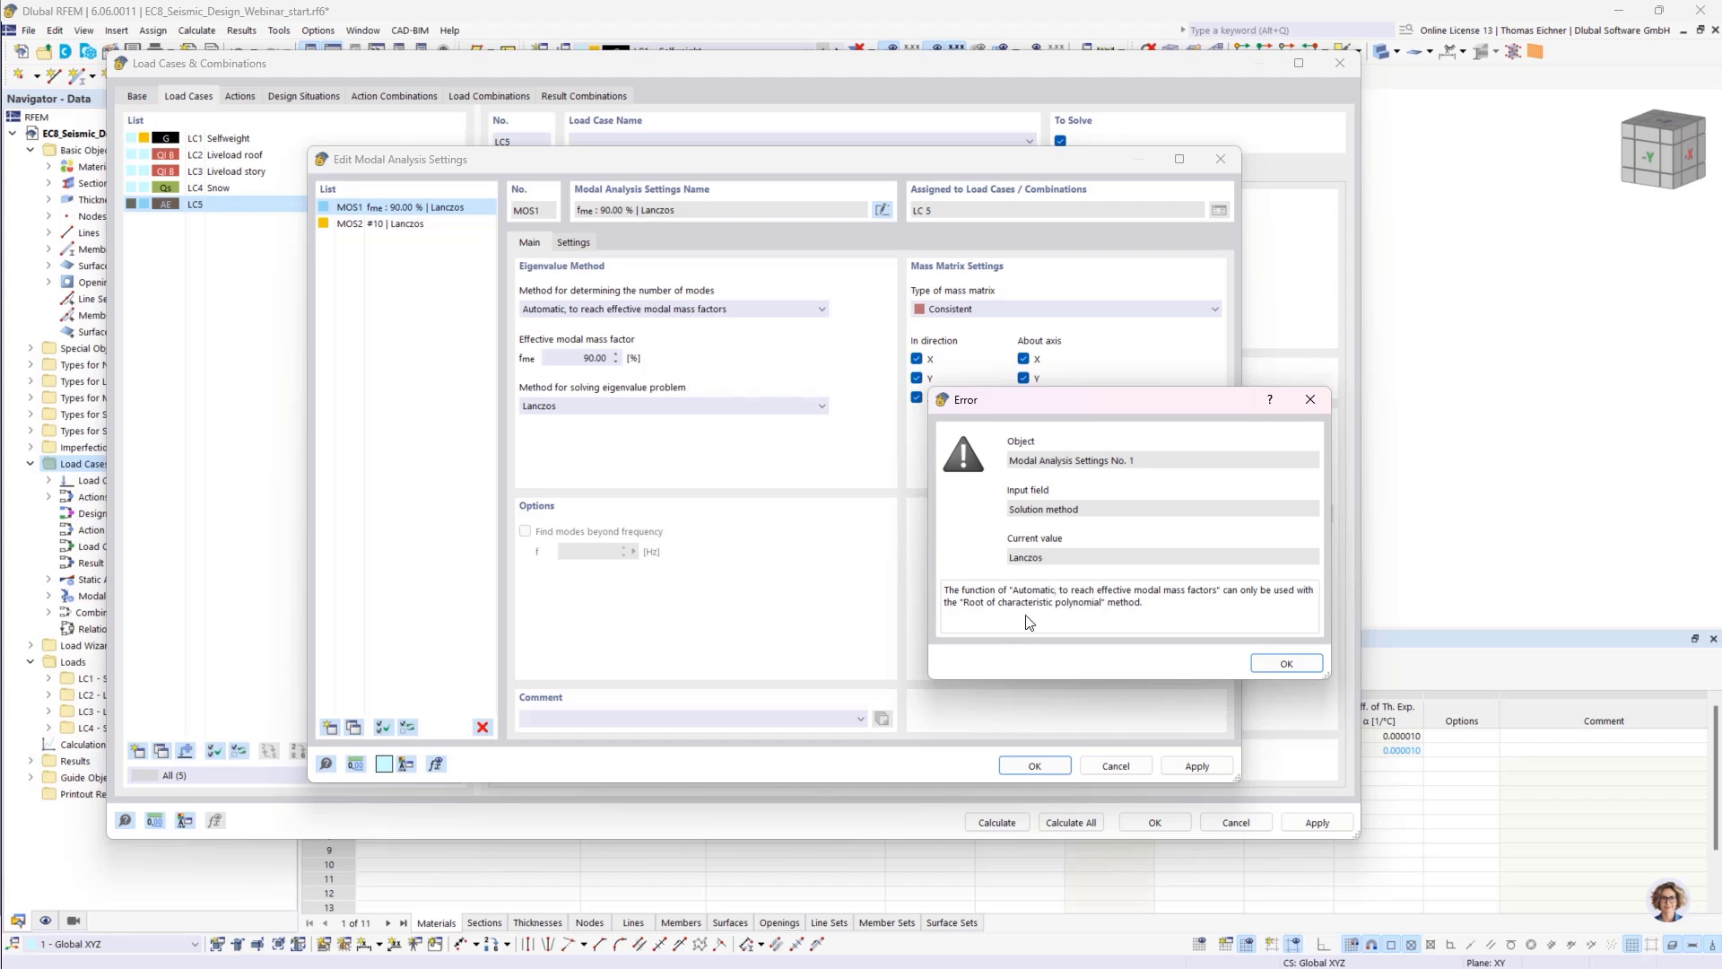
{"action": "left_click", "coordinate": [1310, 399]}
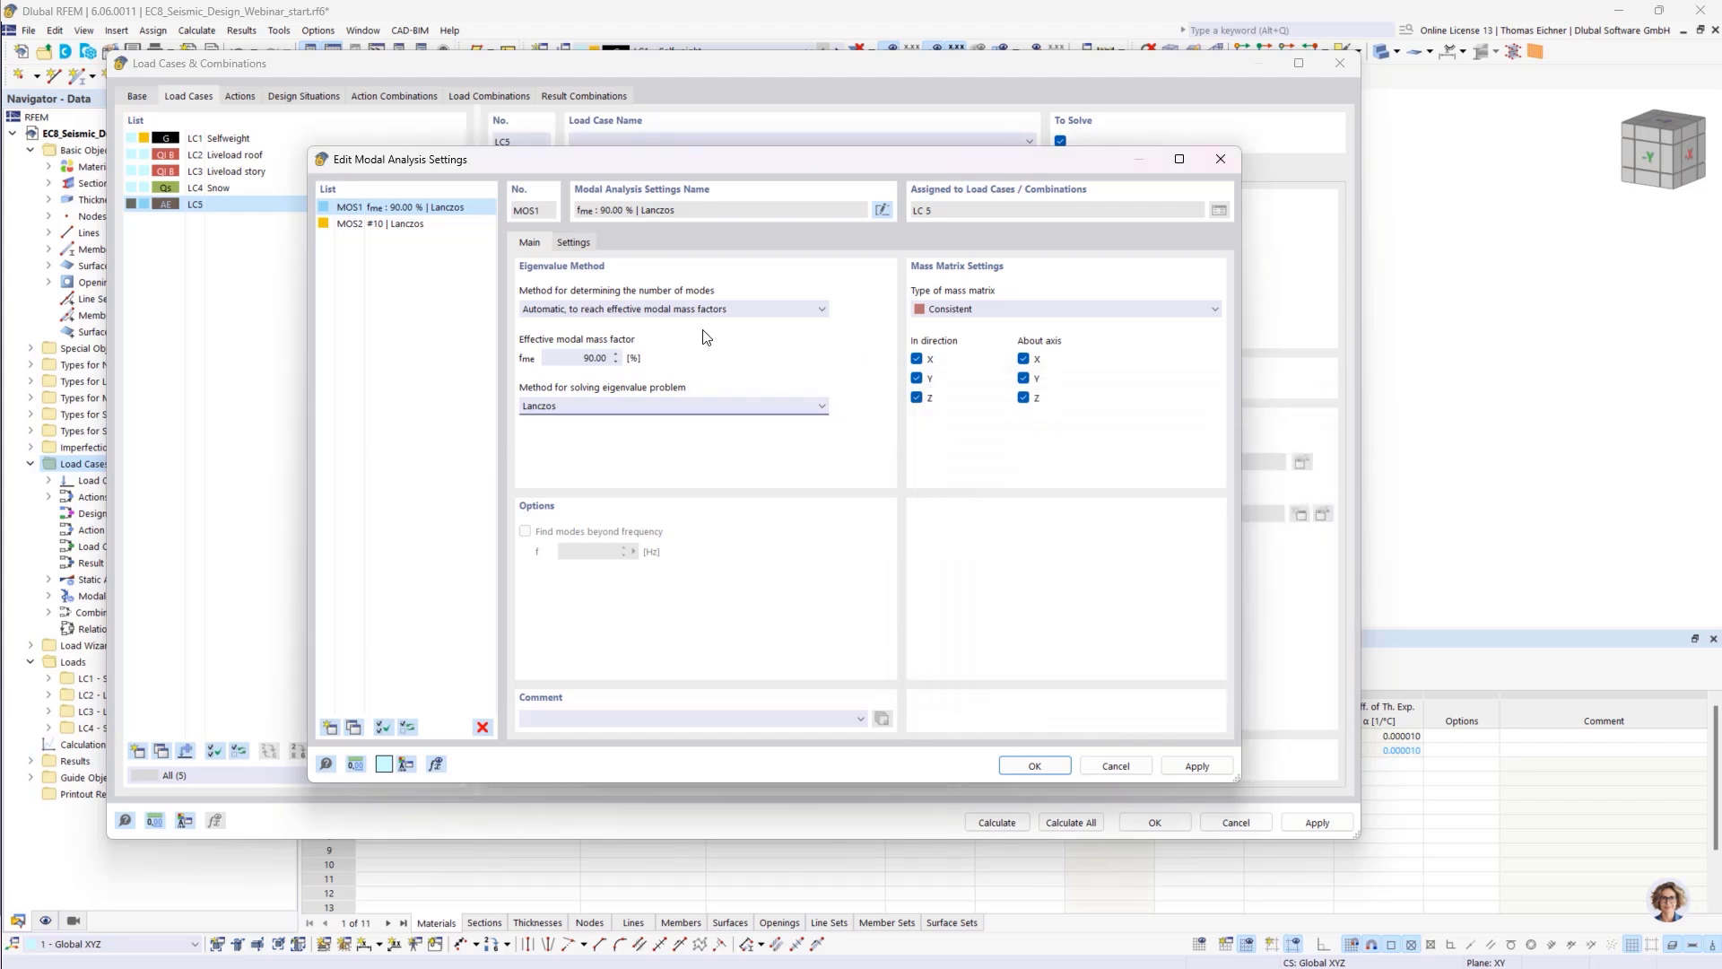
- Try determining the number of modes automatically to reach a maximum natural frequency of 1600 Hz
{"action": "left_click", "coordinate": [642, 312]}
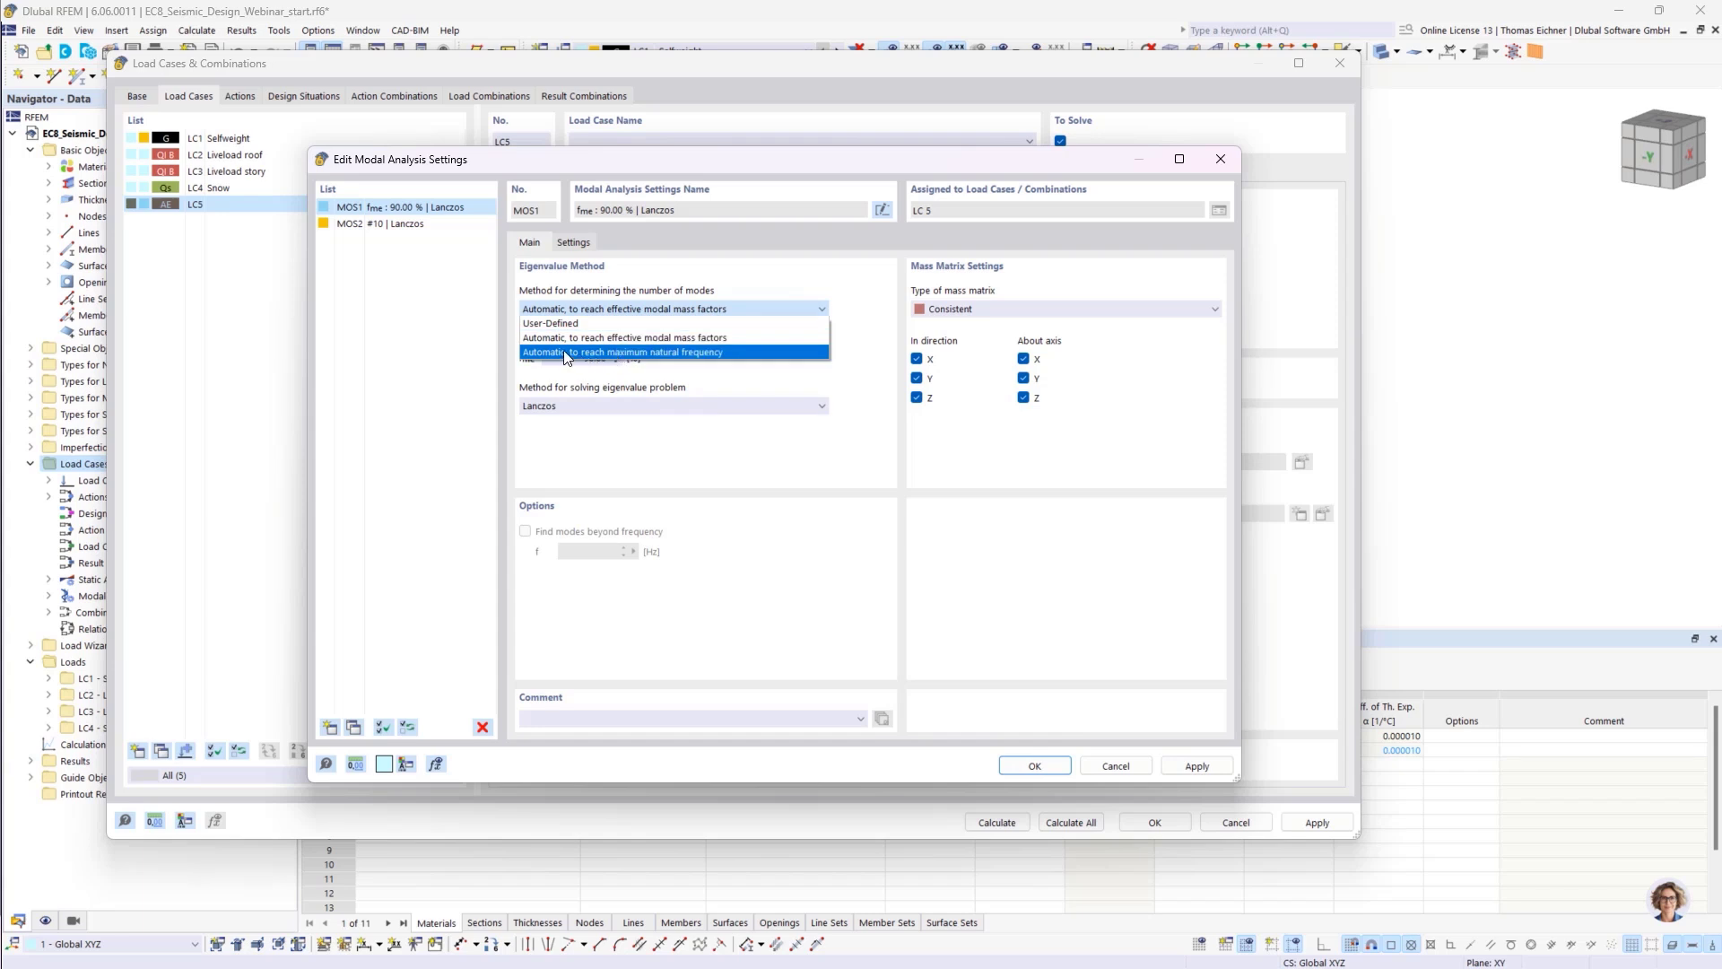
{"action": "left_click", "coordinate": [566, 353]}
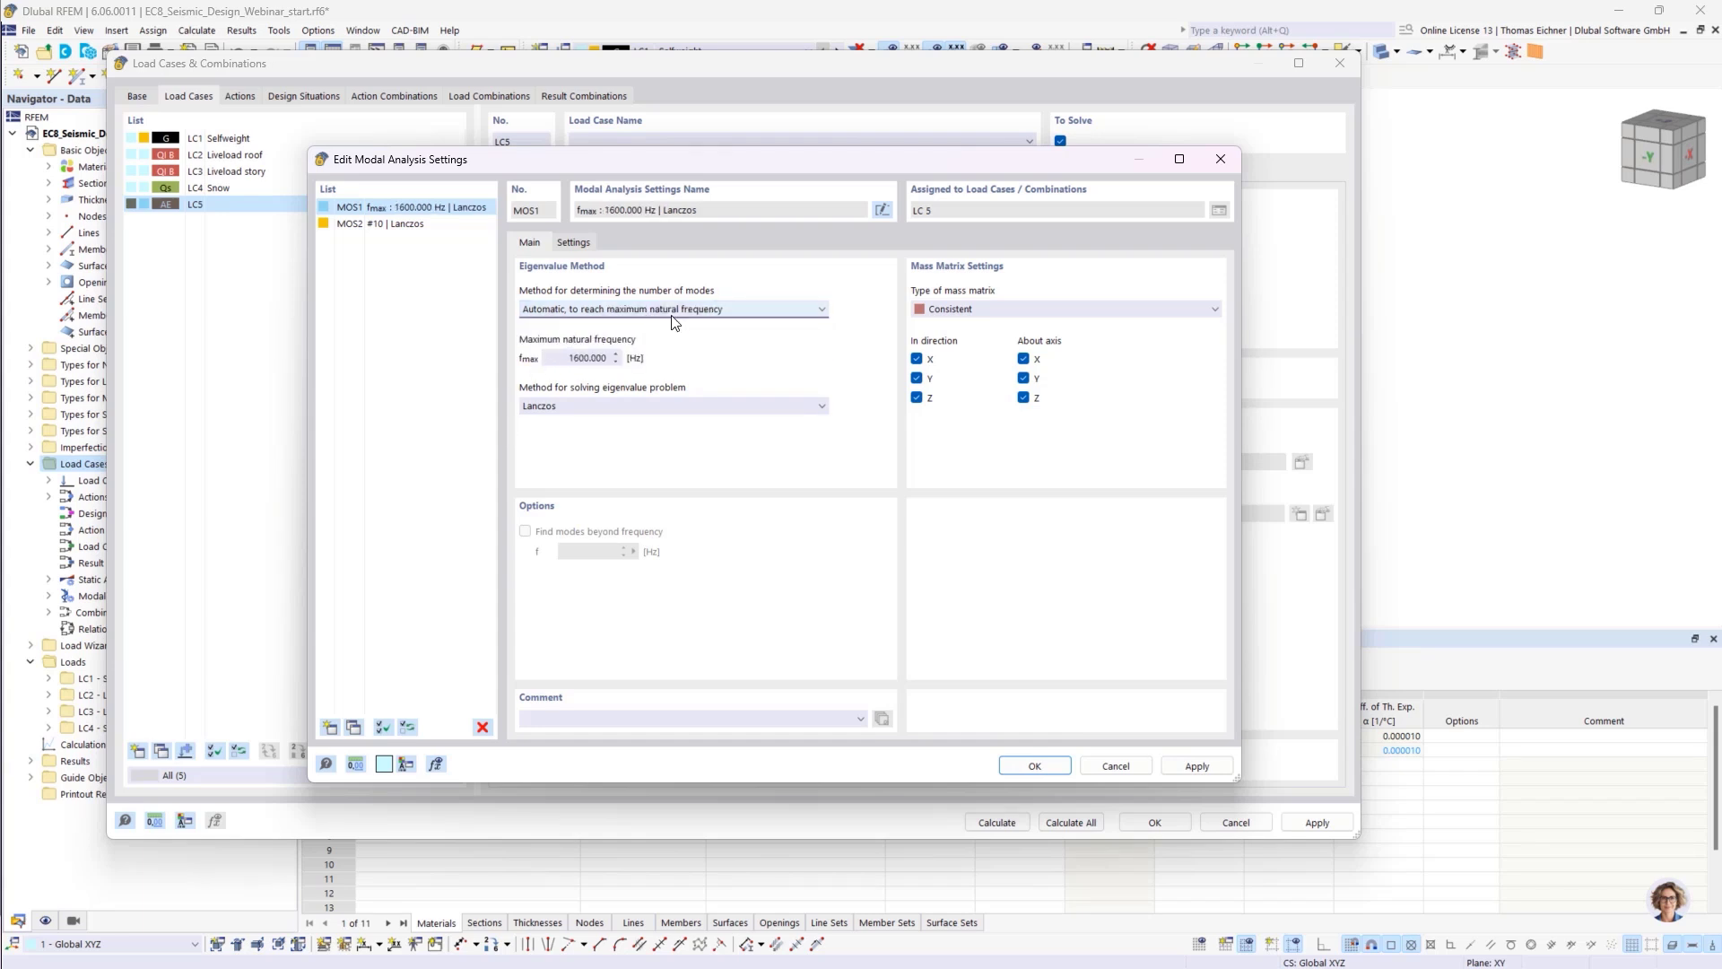
{"action": "double_click", "coordinate": [592, 358]}
{"action": "left_click", "coordinate": [561, 359]}
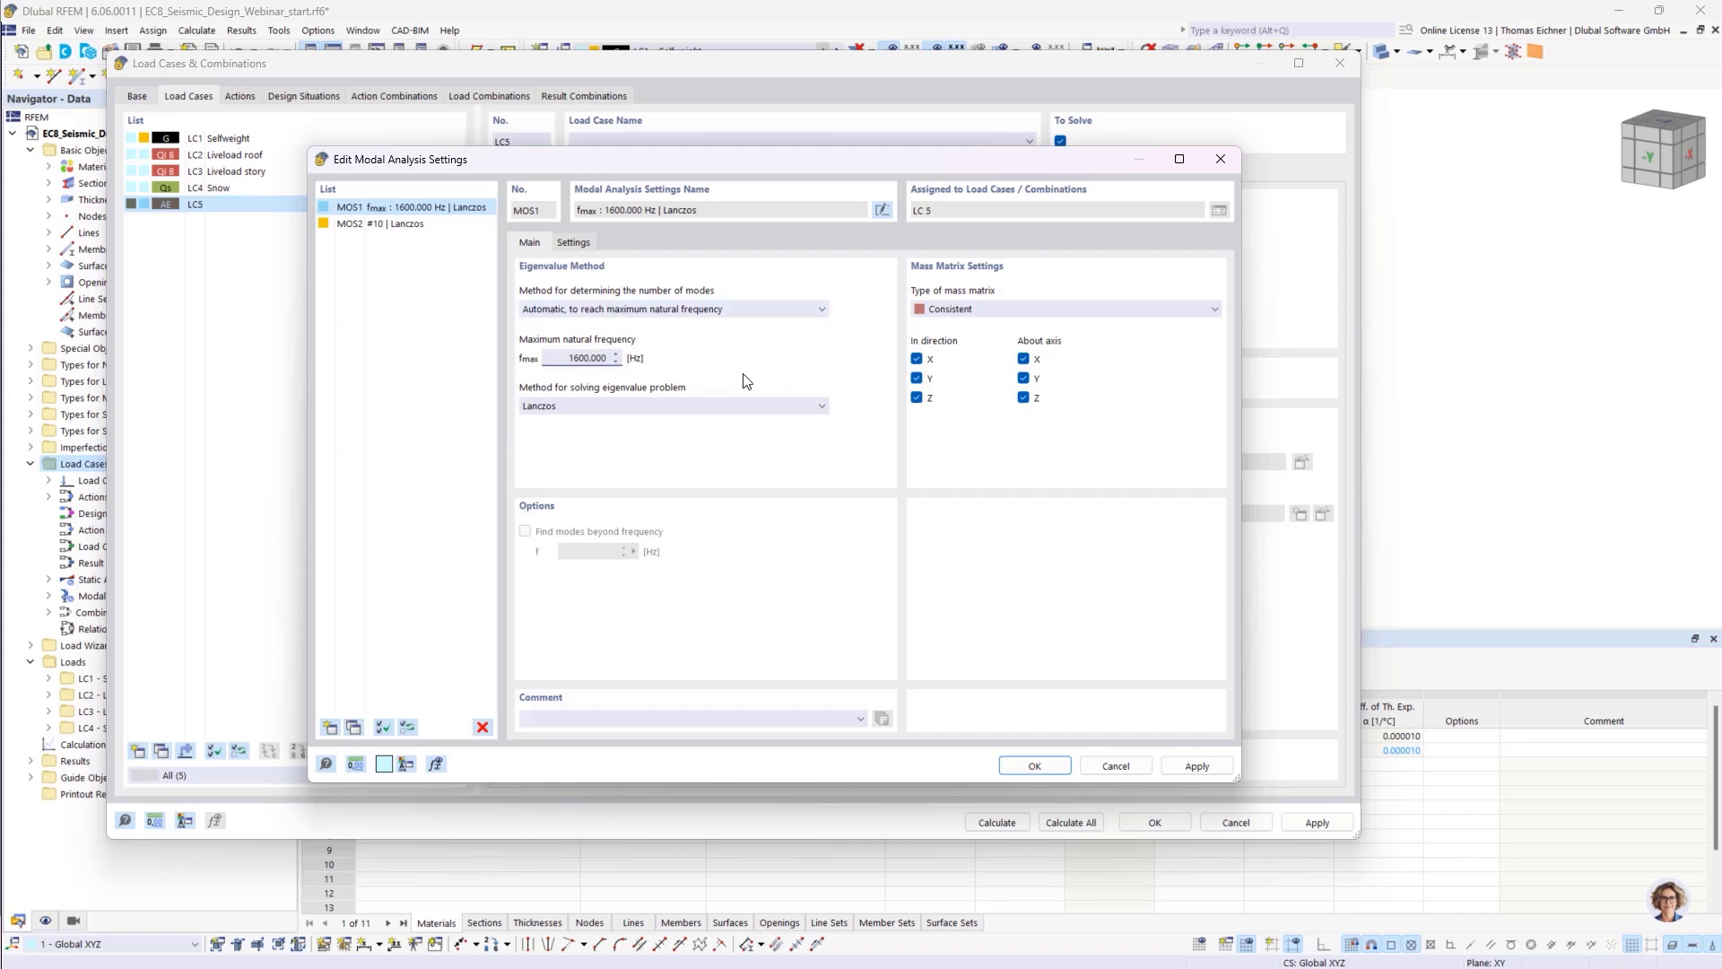
{"action": "left_click_drag", "start_coordinate": [560, 359], "coordinate": [628, 358]}
- Set the method for determining the number of modes back to User-Defined with 4 modes
{"action": "left_click", "coordinate": [725, 310]}
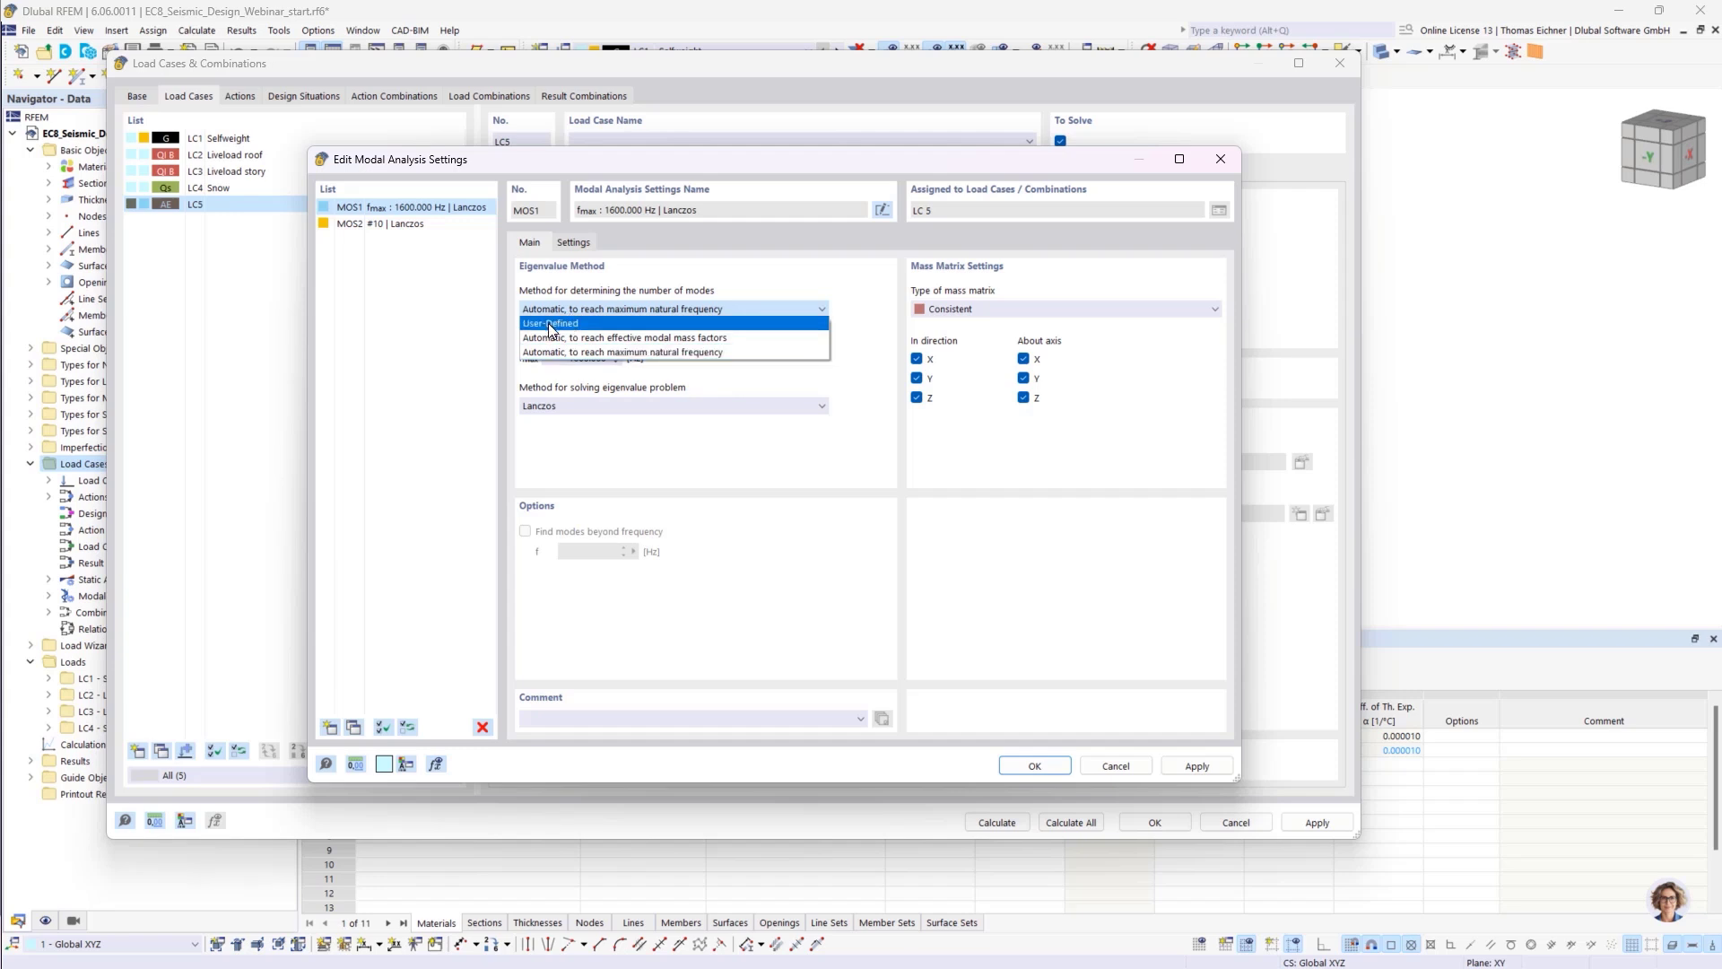
{"action": "left_click", "coordinate": [549, 325]}
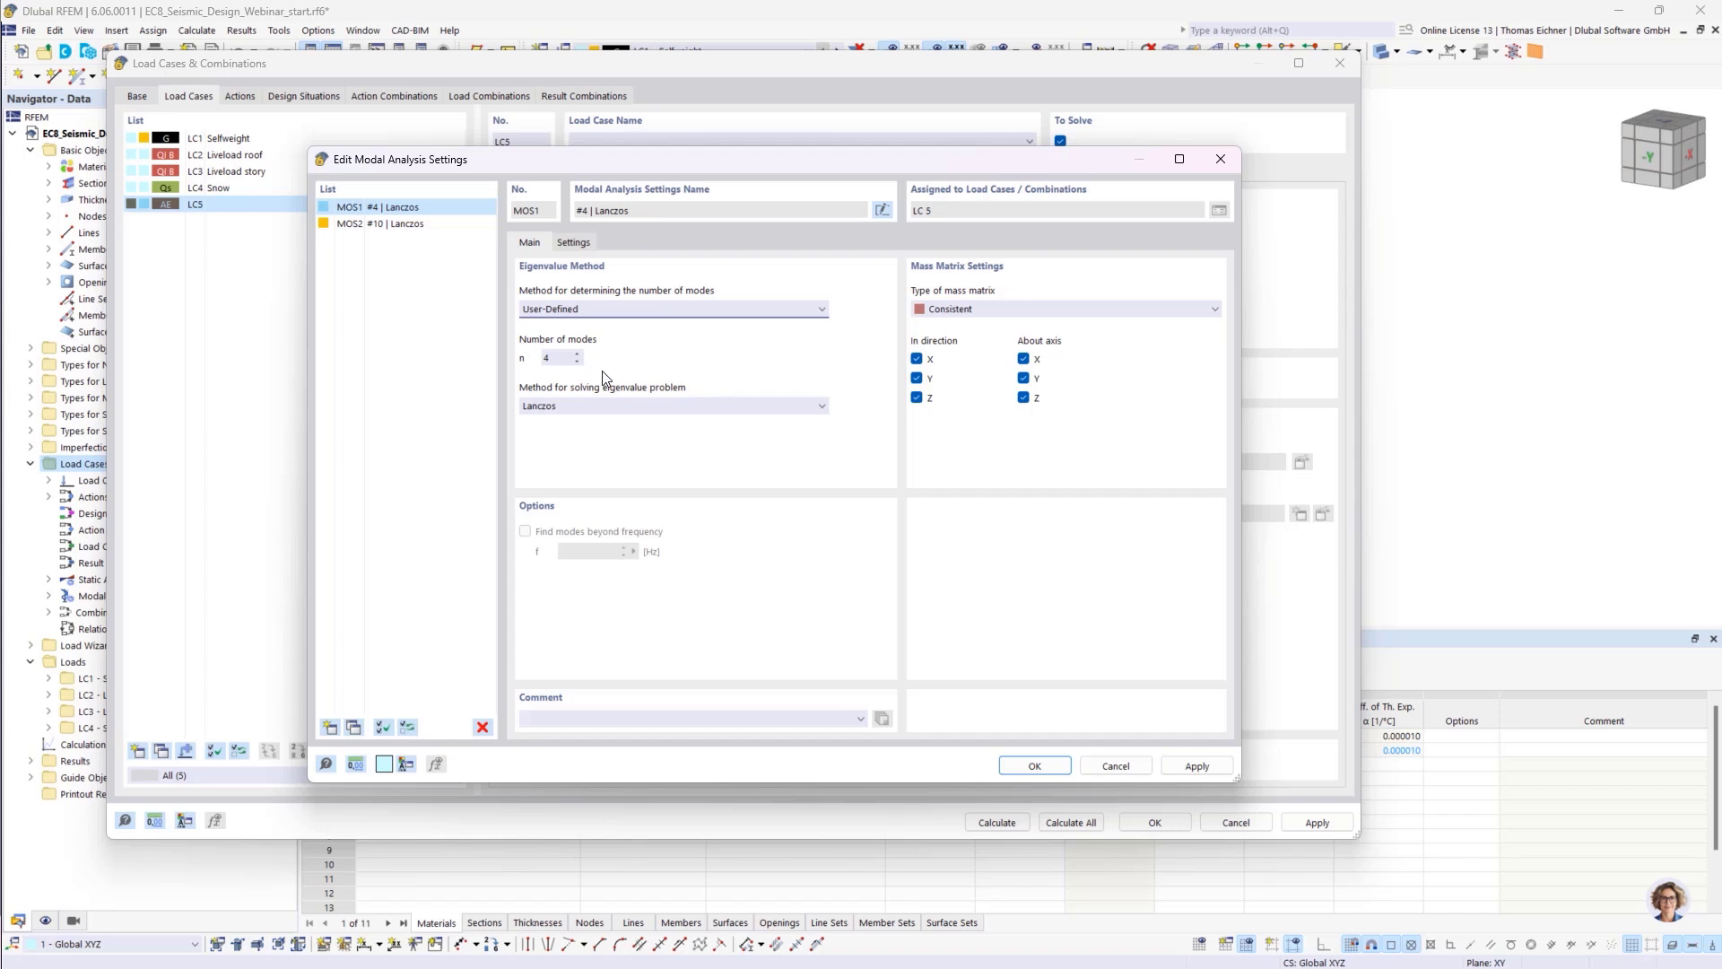
{"action": "left_click", "coordinate": [555, 358]}
{"action": "left_click_drag", "start_coordinate": [555, 358], "coordinate": [460, 359]}
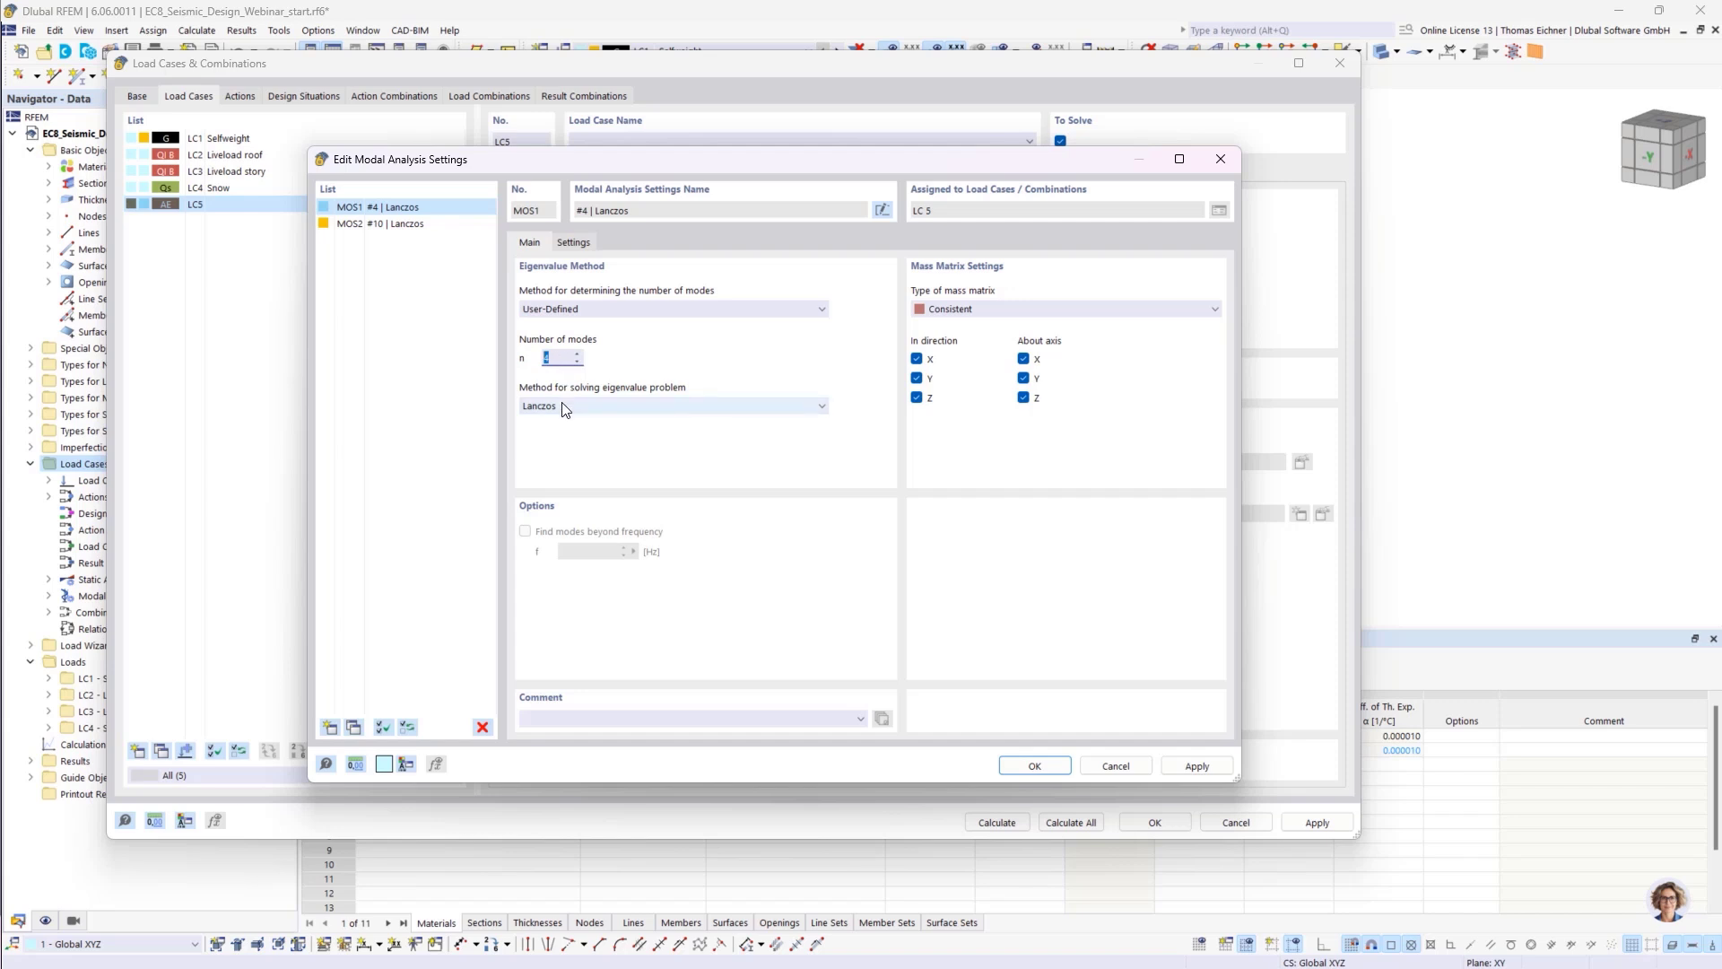
{"action": "key", "text": "Tab"}
- Deactivate the masses in direction Z and about the X and Y axes, leaving X, Y and rotation about Z
{"action": "left_click_drag", "start_coordinate": [775, 165], "coordinate": [1193, 285]}
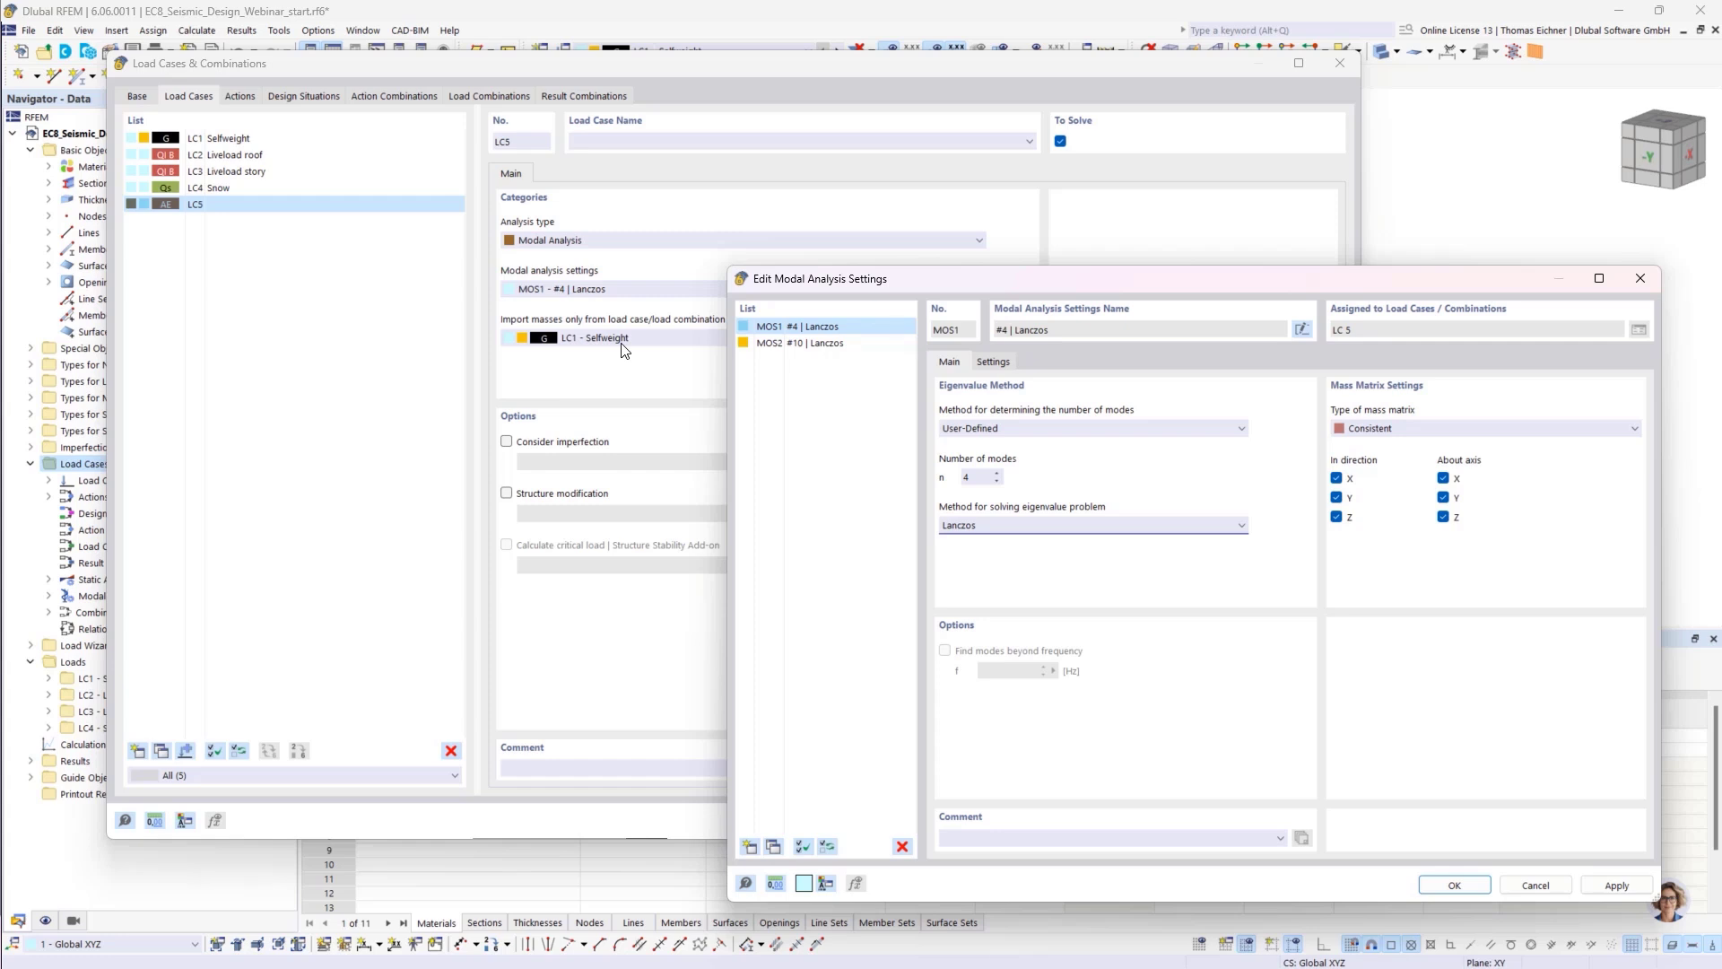
{"action": "left_click_drag", "start_coordinate": [1020, 286], "coordinate": [650, 176]}
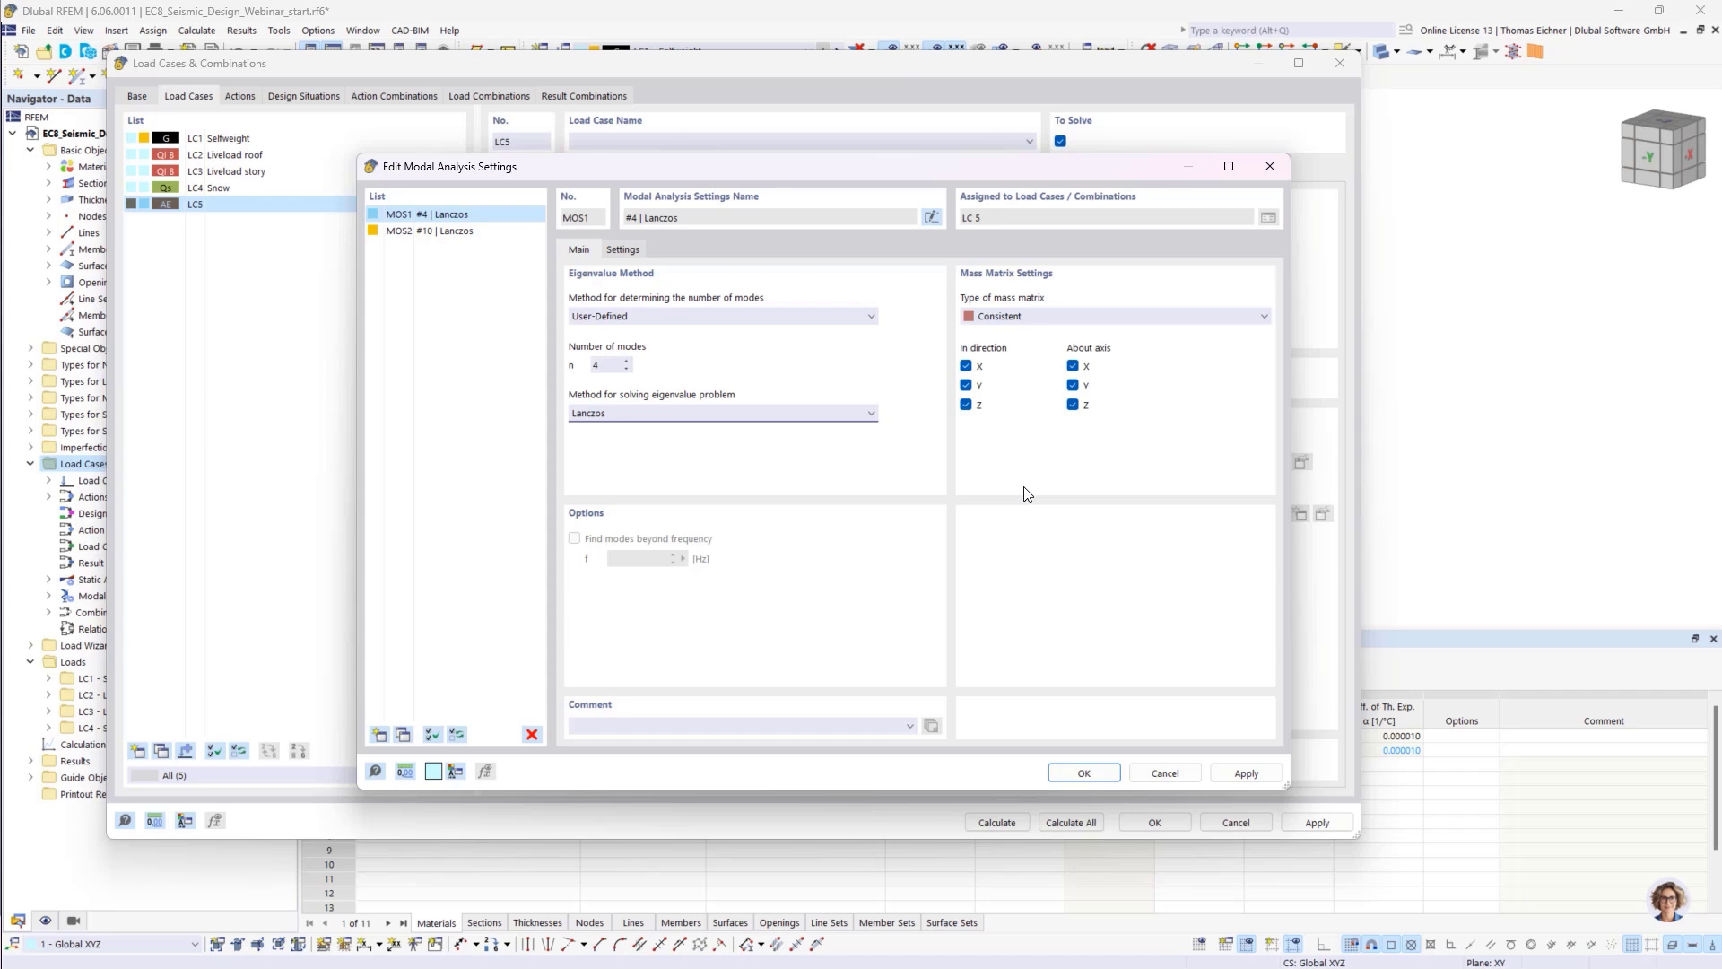
{"action": "left_click", "coordinate": [966, 405]}
{"action": "left_click", "coordinate": [1073, 368]}
{"action": "left_click", "coordinate": [1074, 386]}
{"action": "left_click", "coordinate": [1074, 406]}
- Set the type of mass matrix in MOS1 to Diagonal
{"action": "left_click", "coordinate": [1041, 320]}
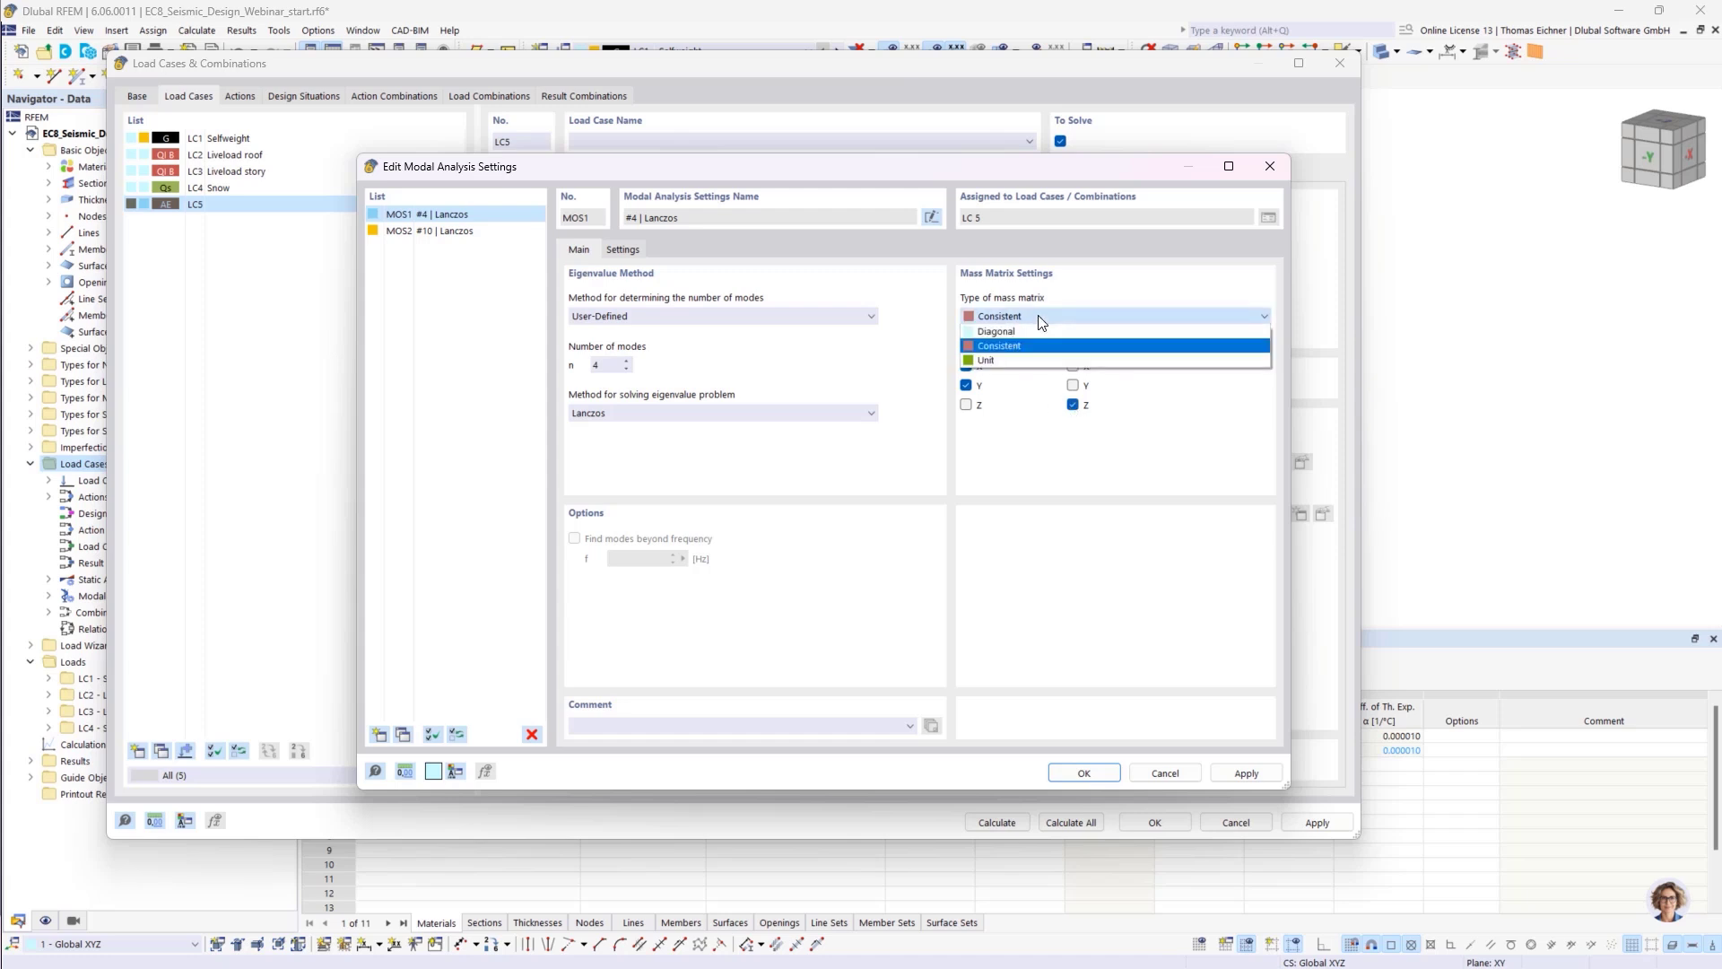
{"action": "left_click", "coordinate": [1040, 319]}
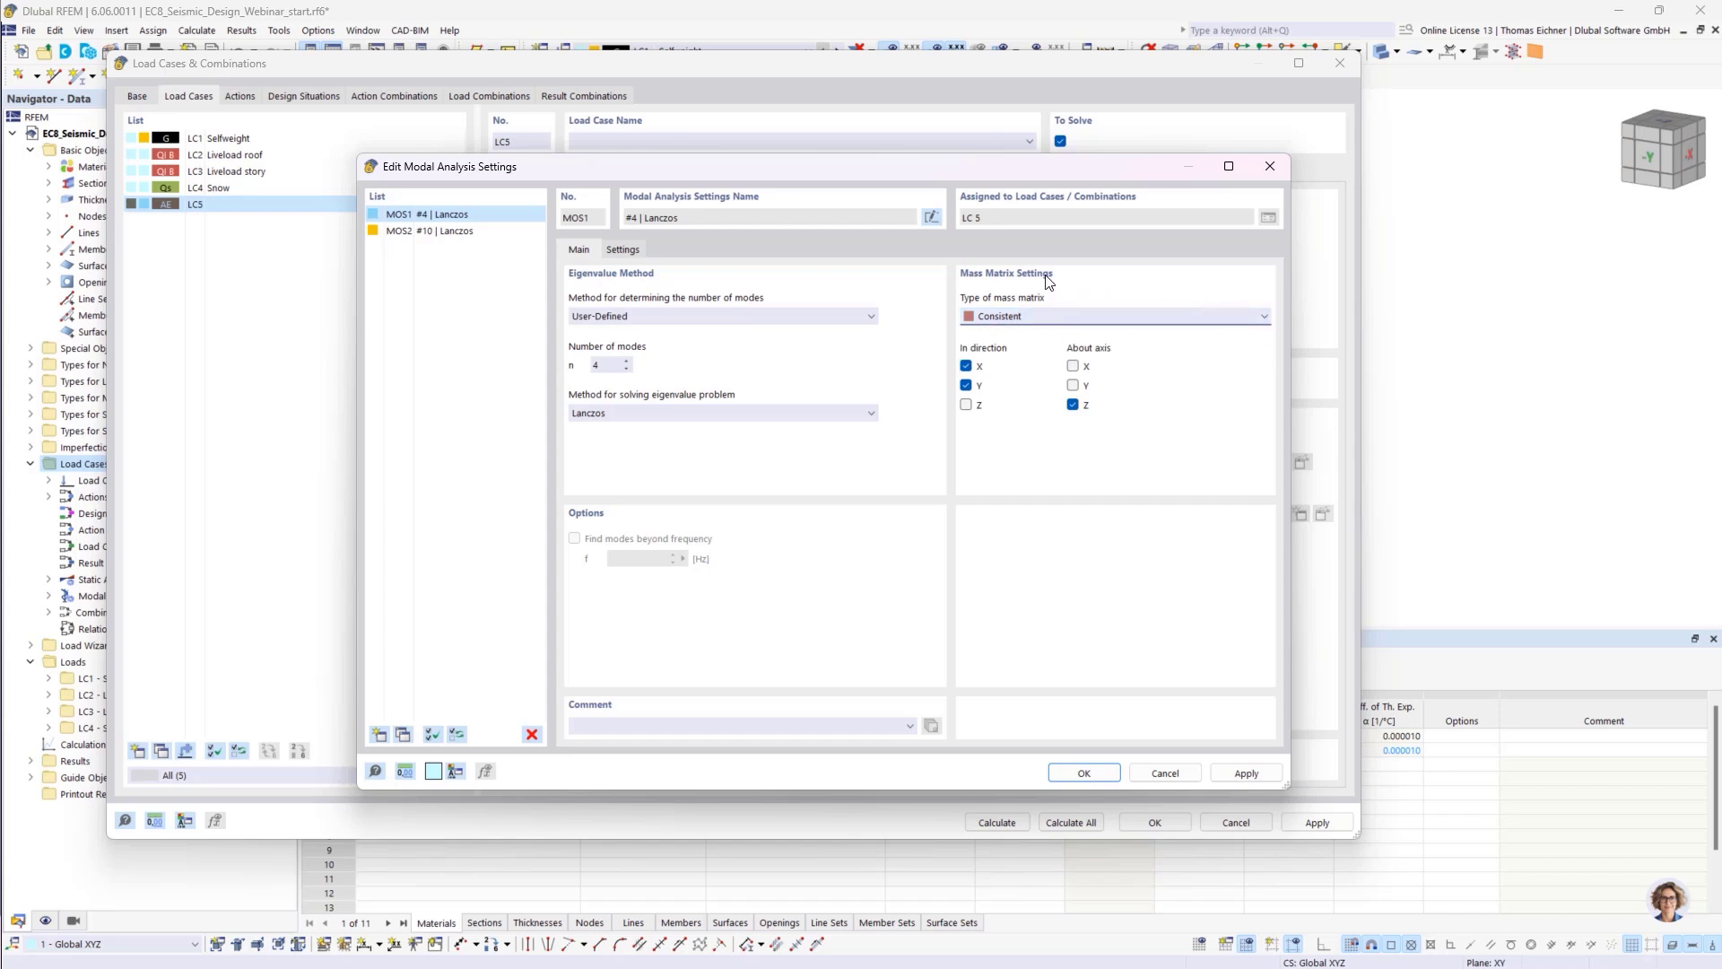
{"action": "left_click", "coordinate": [1072, 320]}
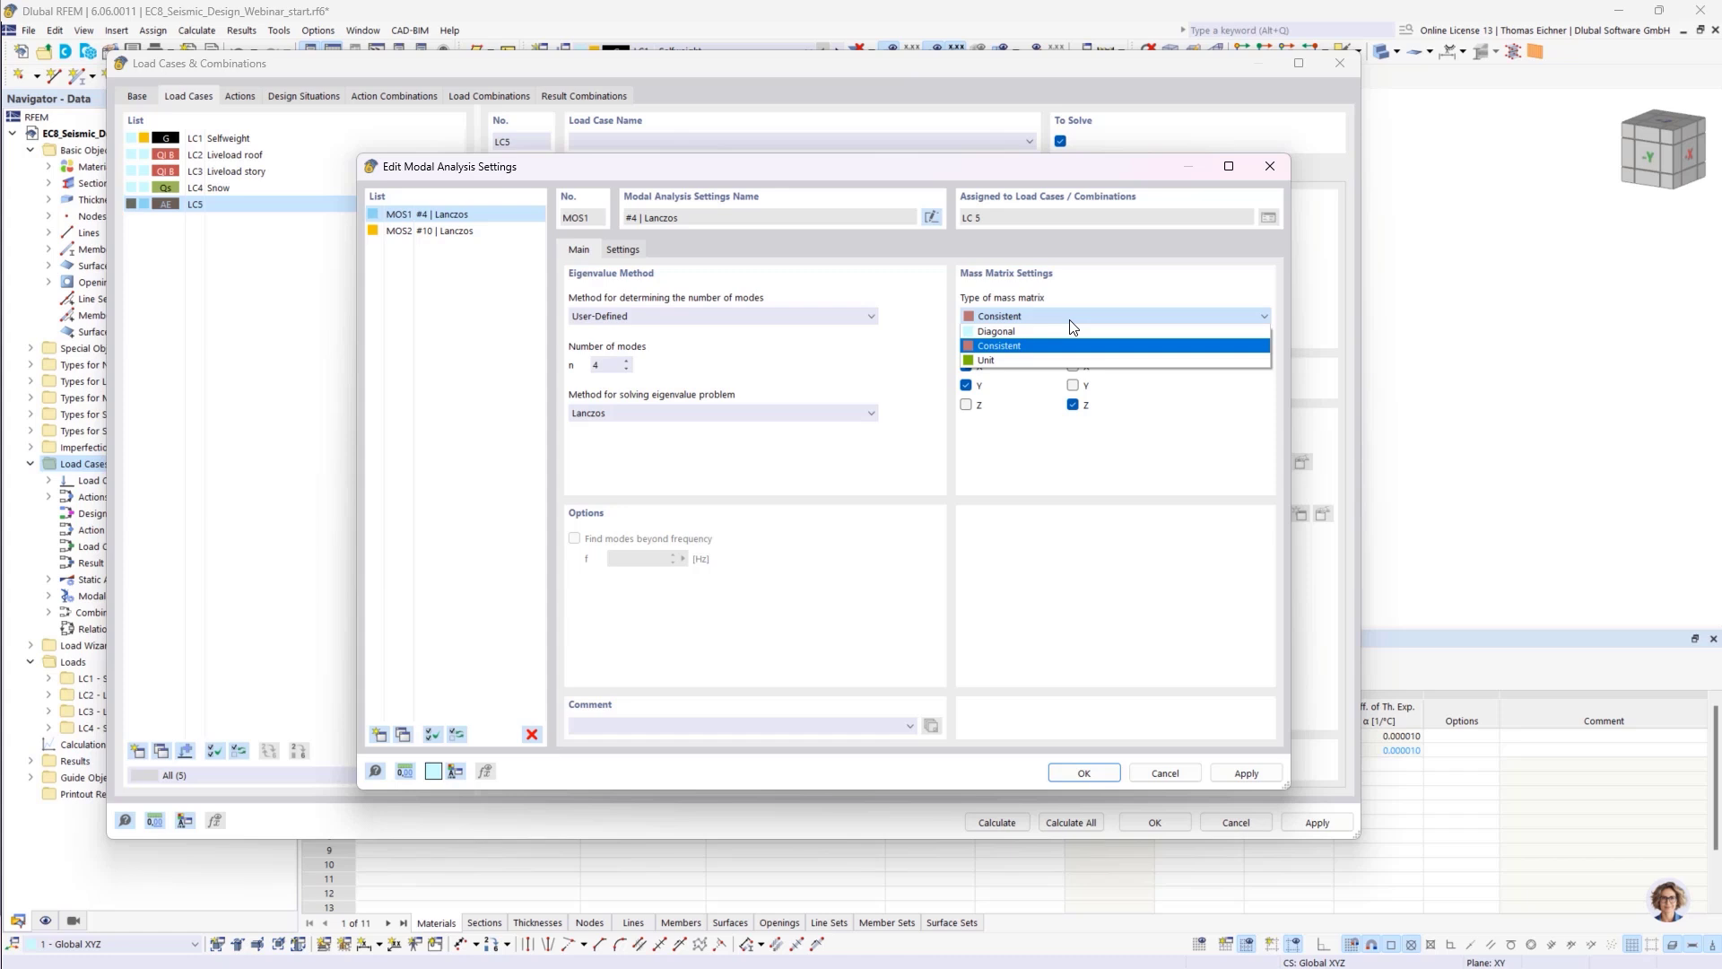
{"action": "left_click", "coordinate": [1012, 330]}
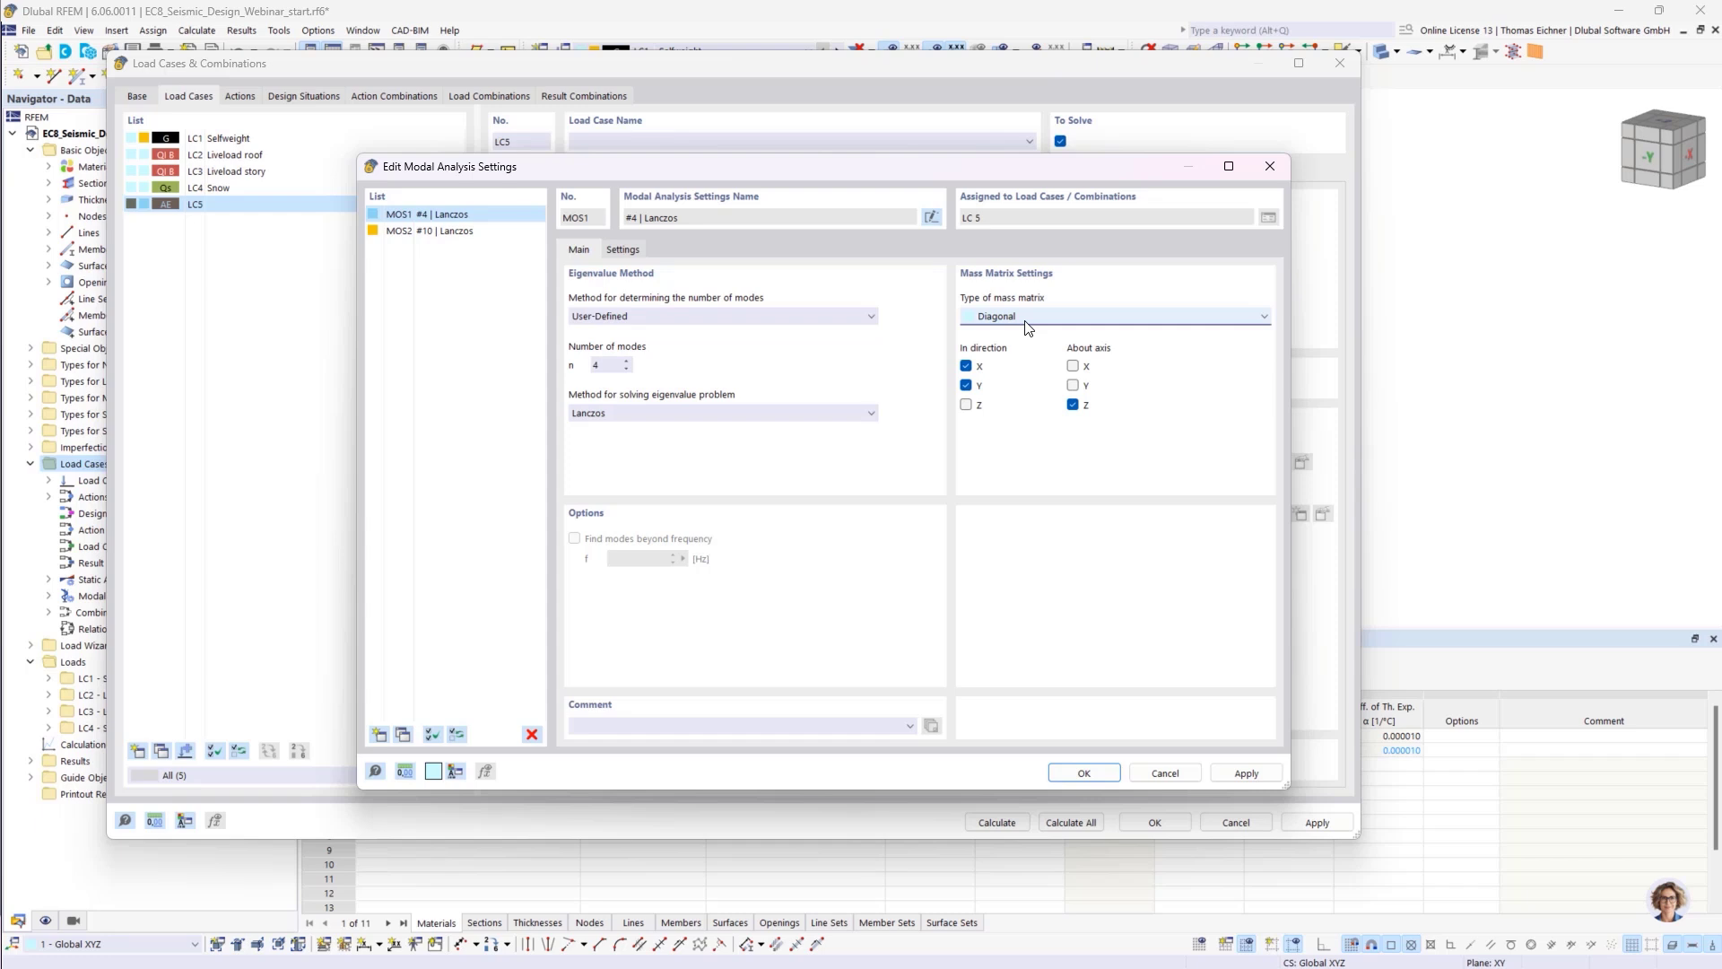
{"action": "left_click", "coordinate": [1025, 321]}
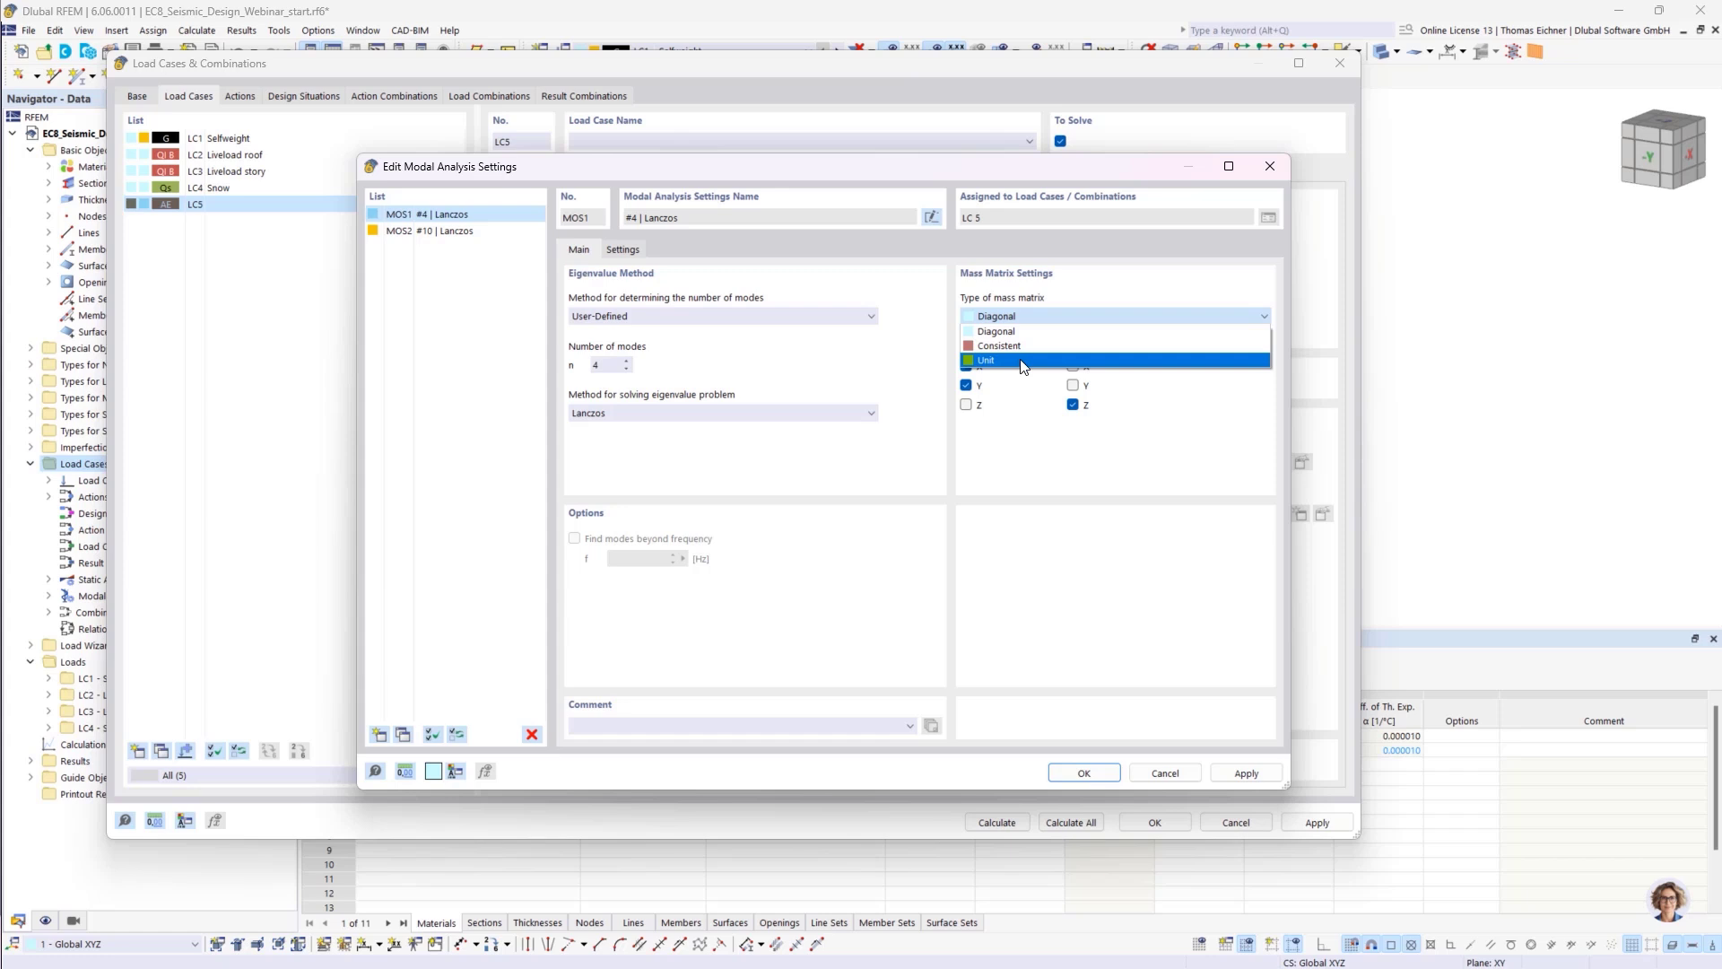
{"action": "left_click", "coordinate": [1040, 496]}
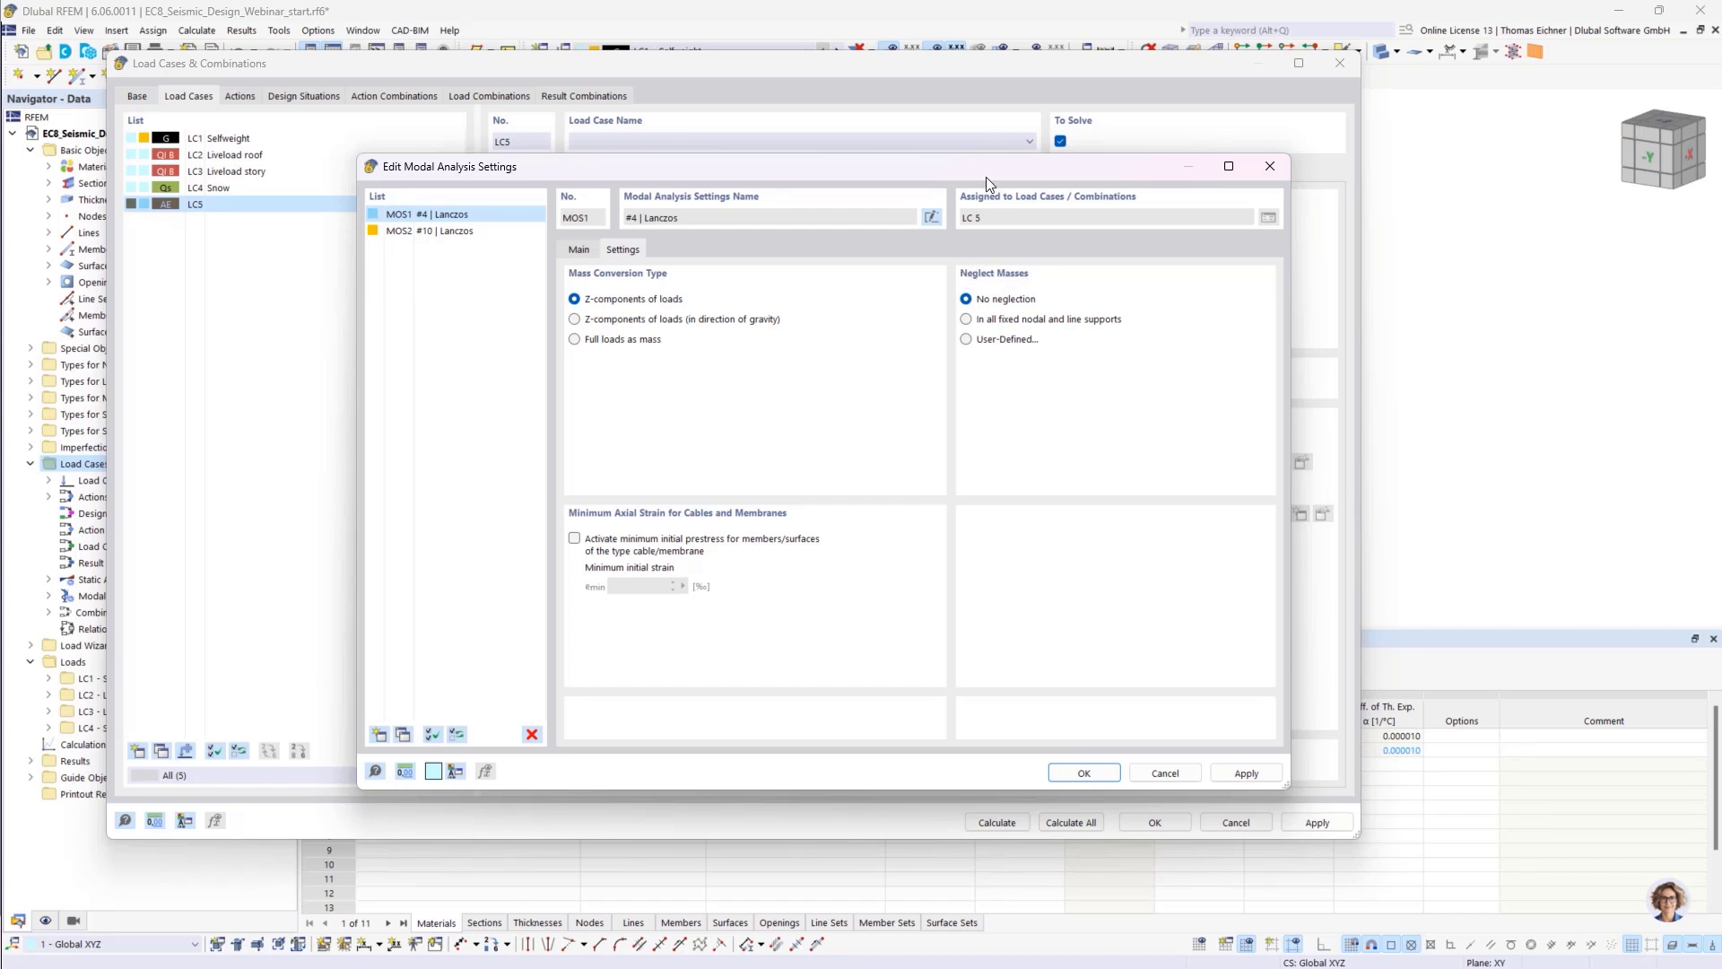
- Accept the modal analysis settings and calculate load case LC5 without considering an initial state
{"action": "left_click_drag", "start_coordinate": [987, 175], "coordinate": [890, 164]}
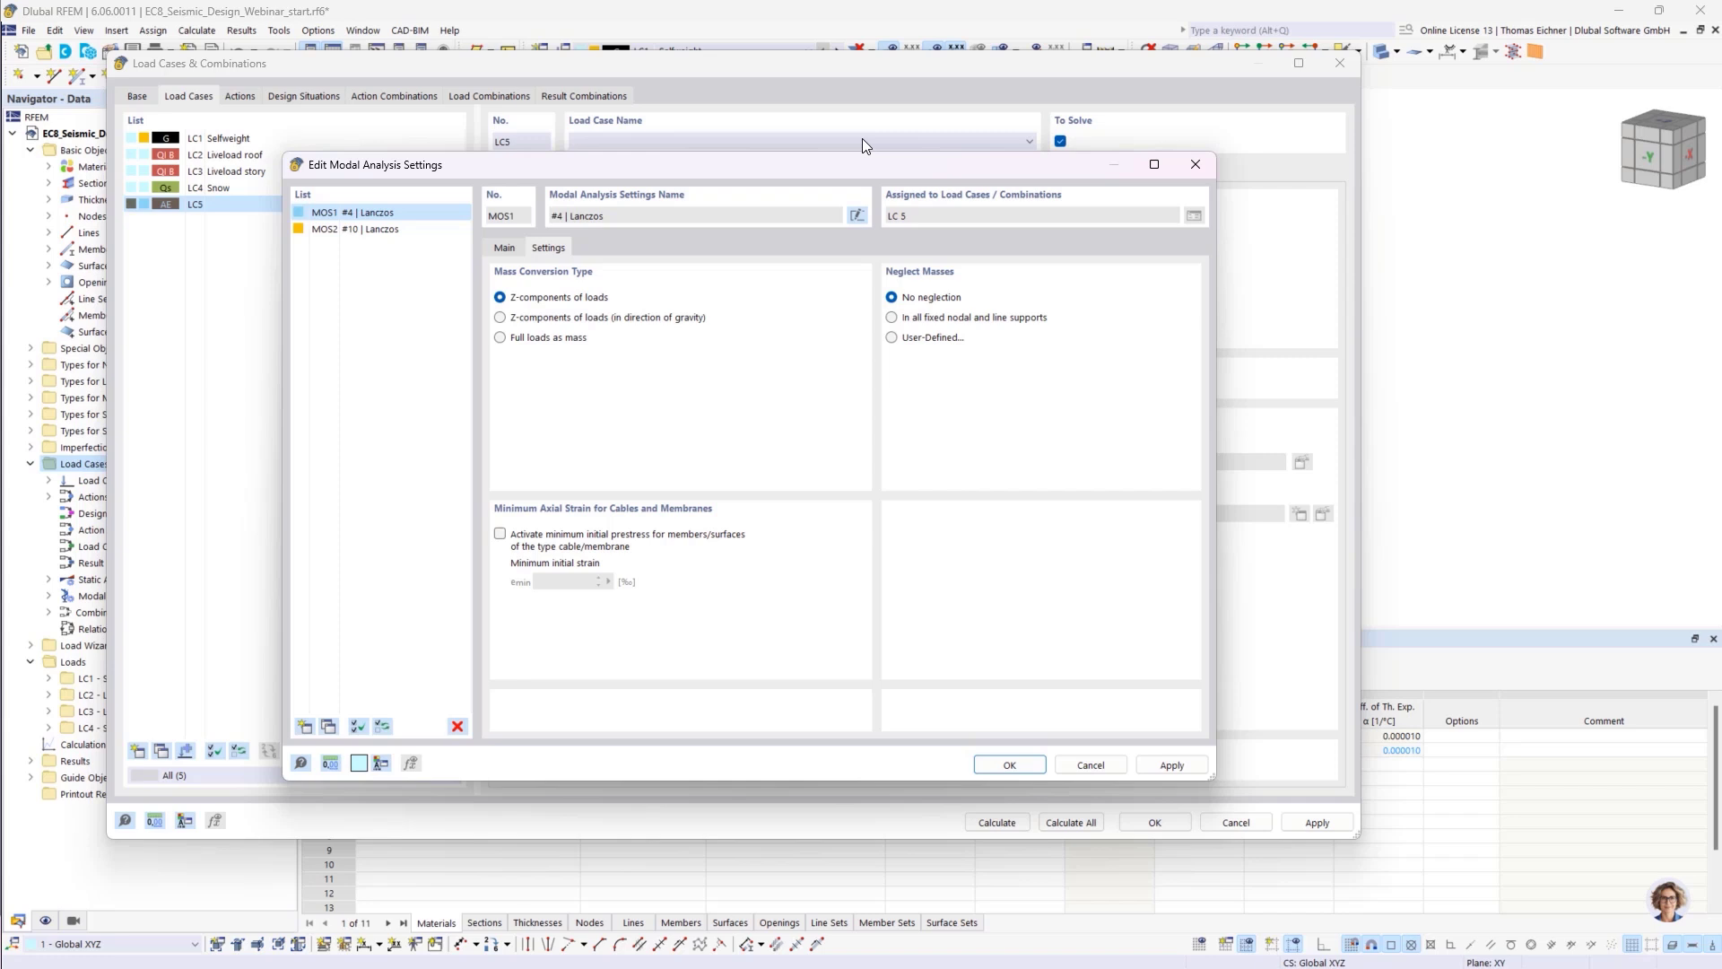
{"action": "left_click", "coordinate": [1010, 765]}
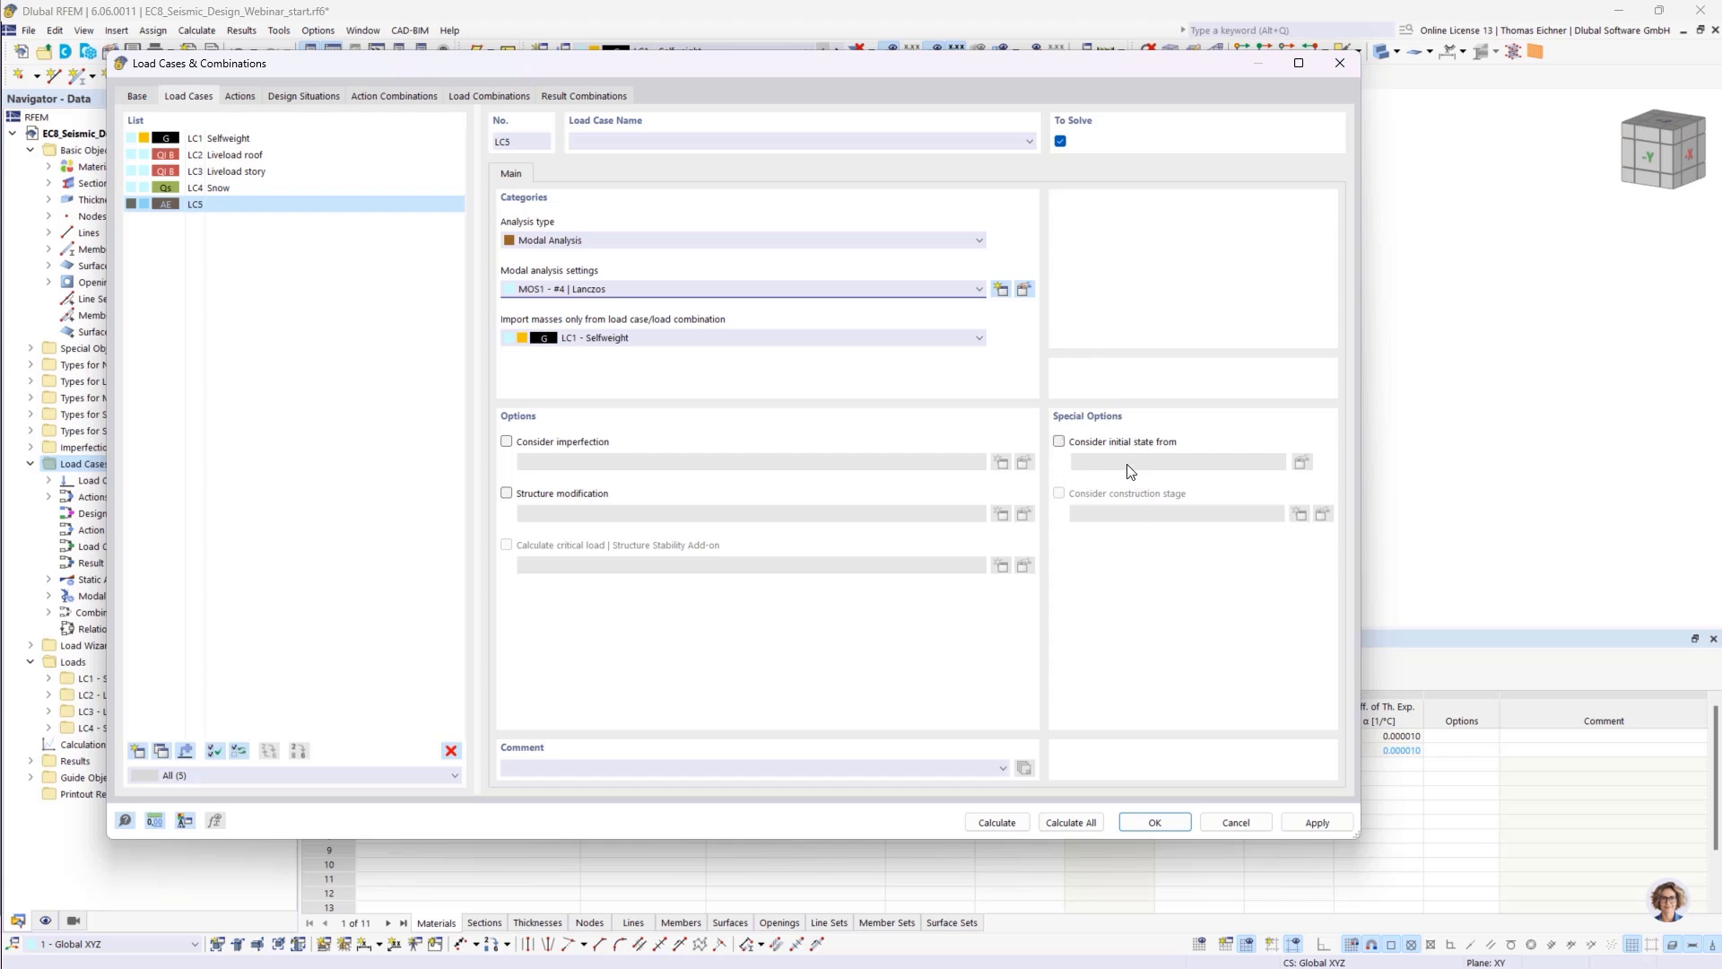
{"action": "left_click", "coordinate": [1059, 441]}
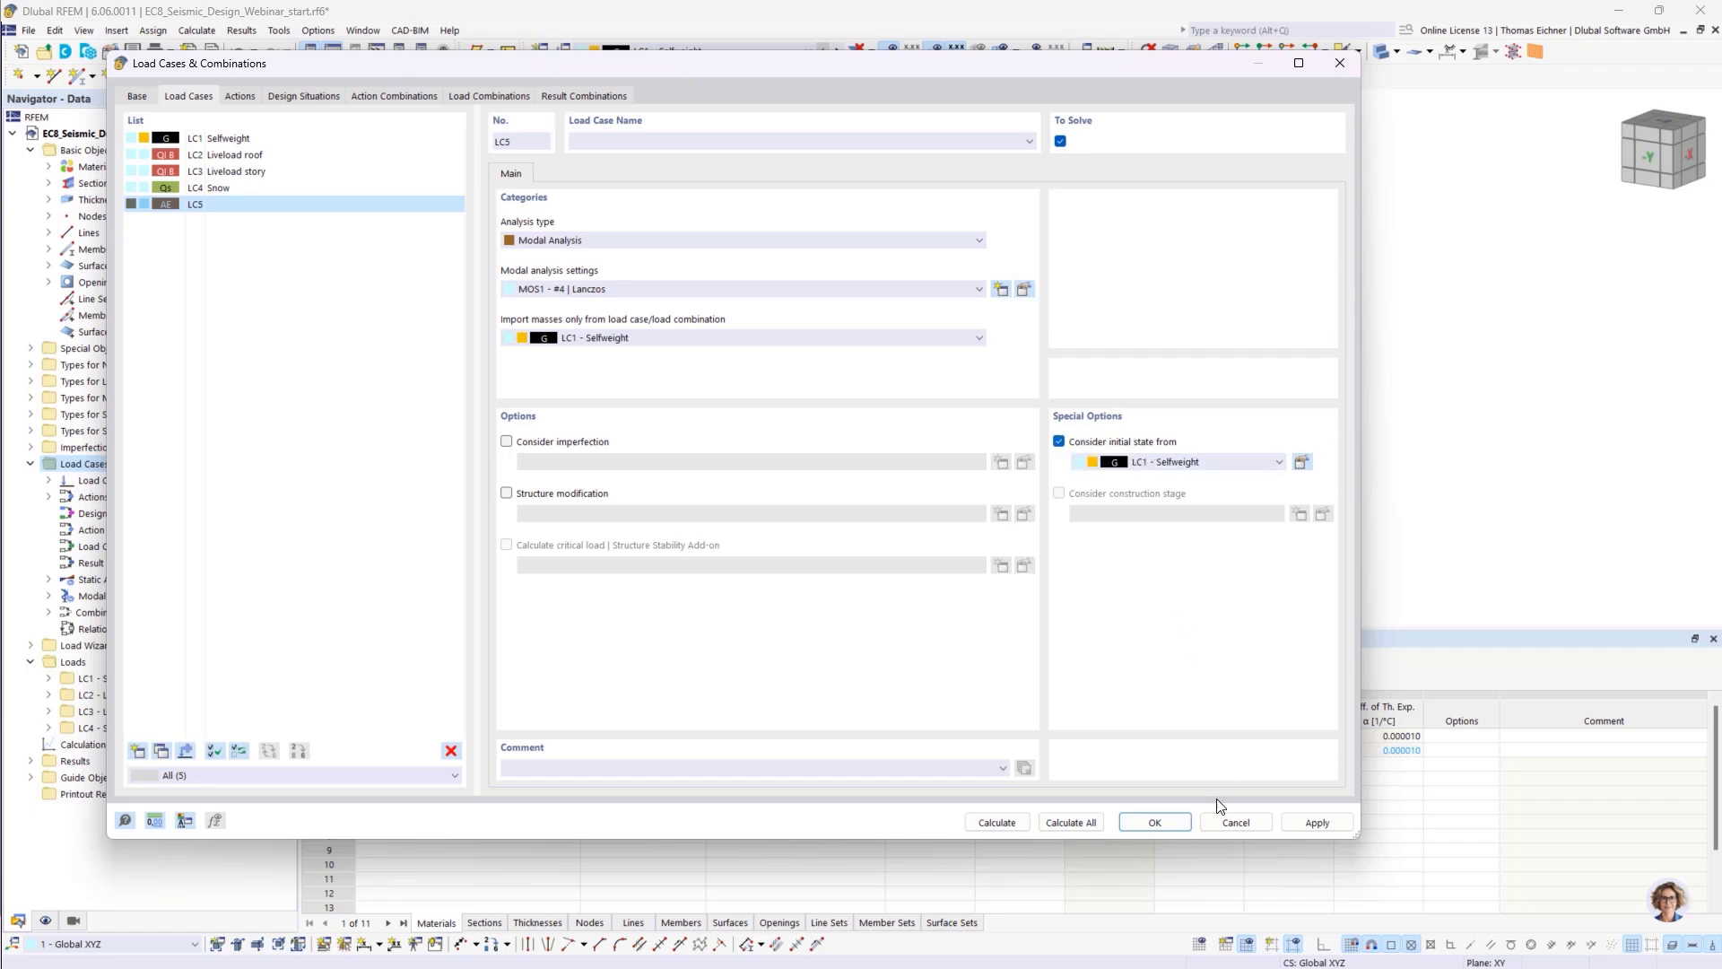
{"action": "left_click", "coordinate": [1059, 441]}
{"action": "left_click", "coordinate": [997, 822]}
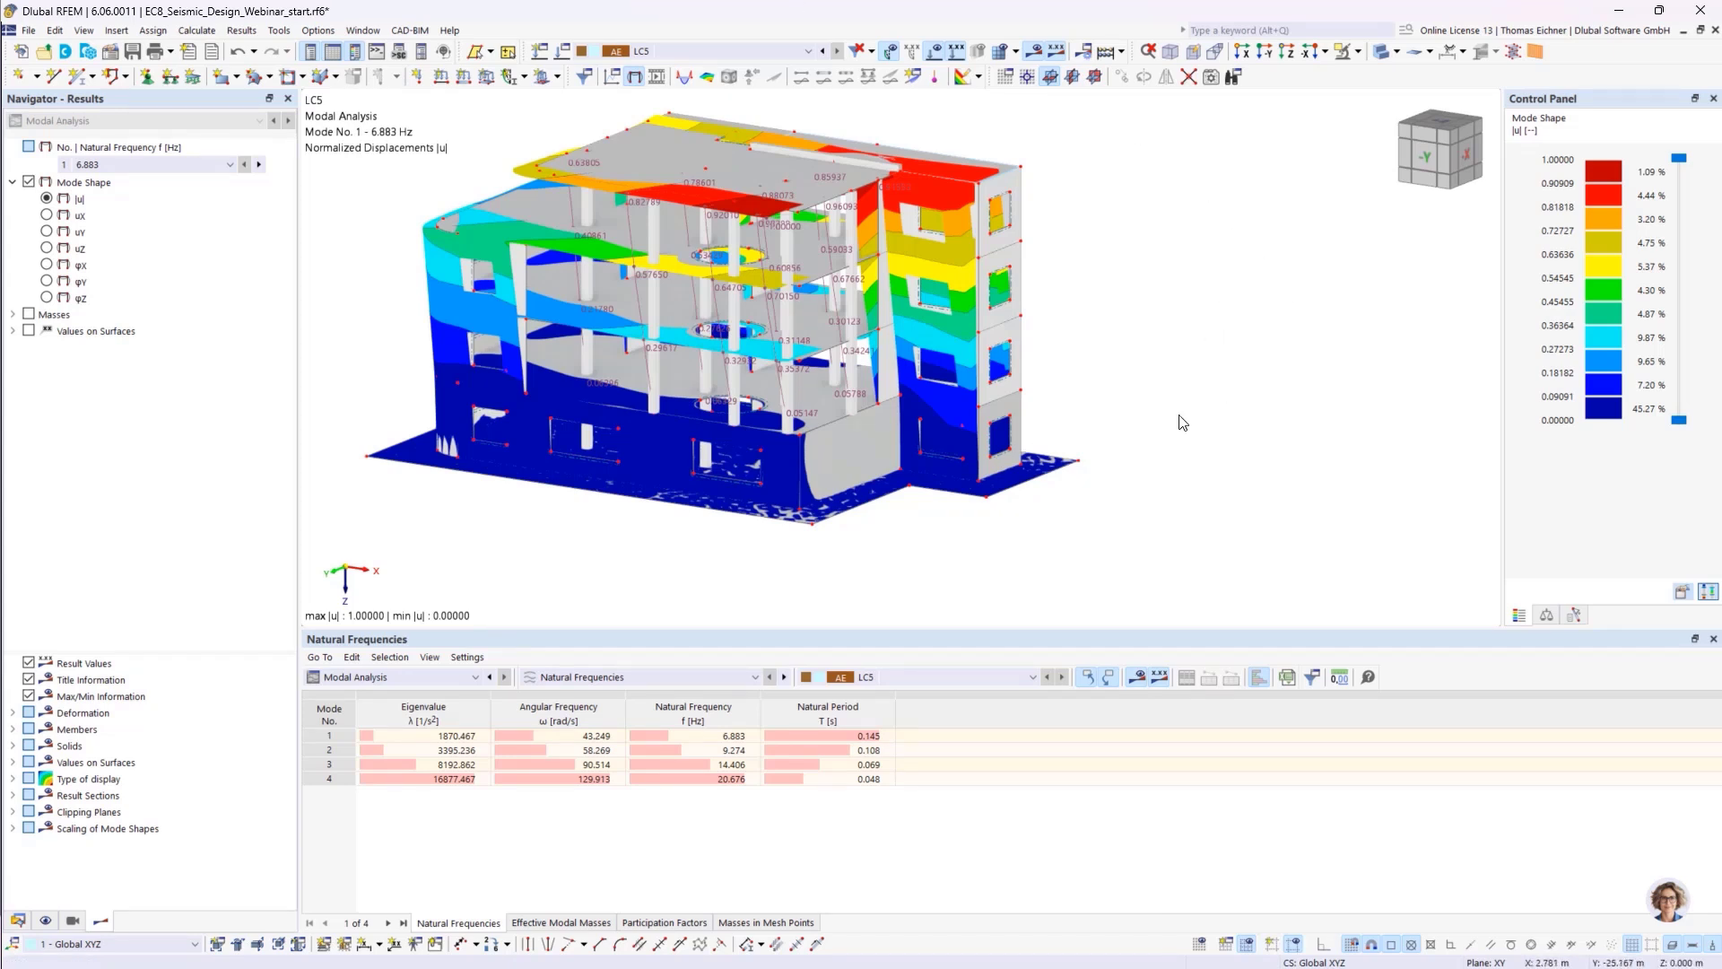
- Examine the first mode shape of LC5 on the building from the side and in perspective
{"action": "middle_click_drag", "start_coordinate": [1180, 416], "coordinate": [1293, 427]}
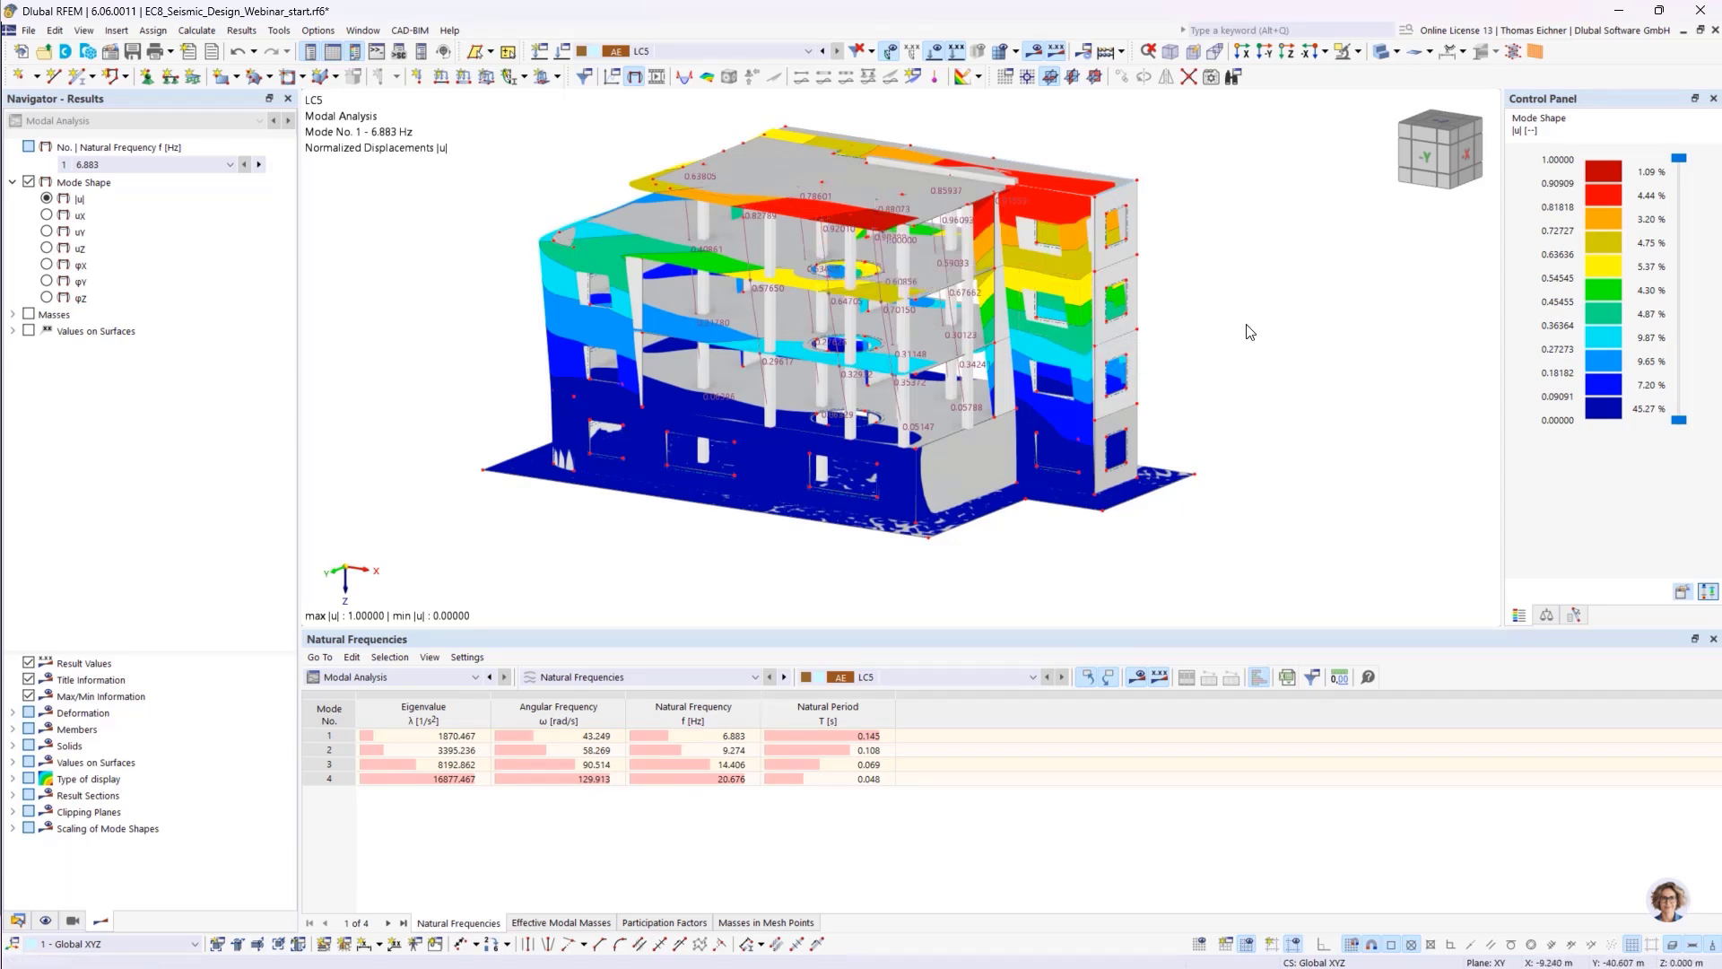
{"action": "middle_click_drag", "start_coordinate": [1261, 354], "coordinate": [1093, 308], "text": "ctrl"}
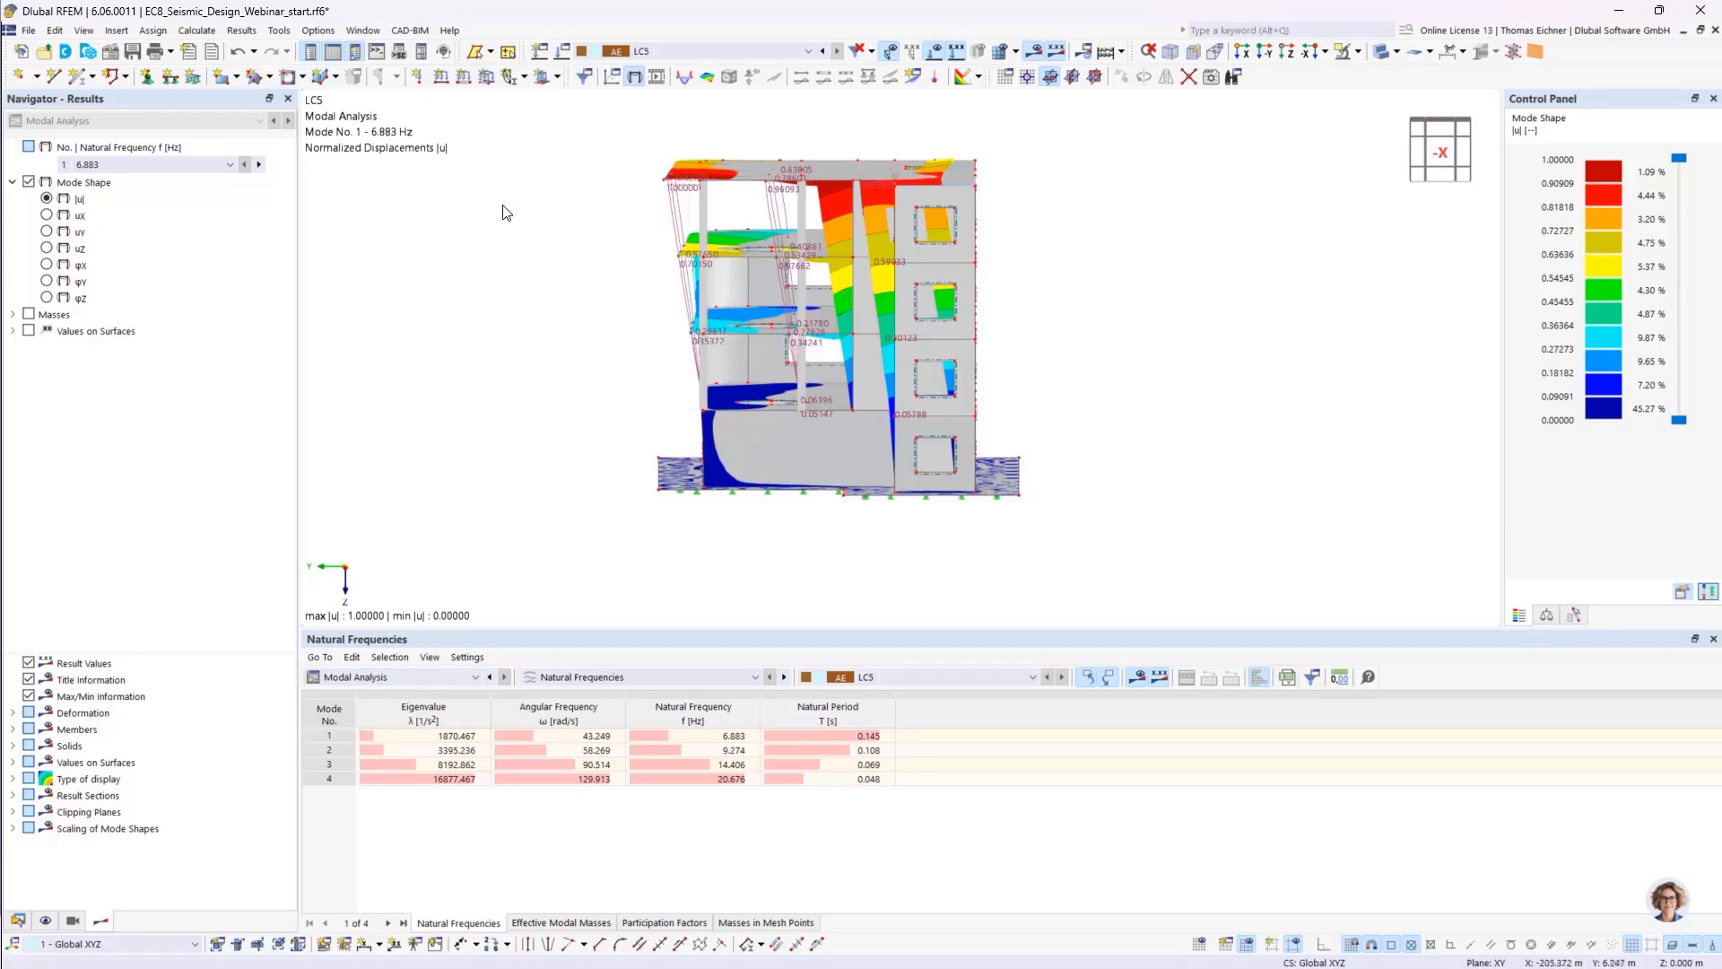
{"action": "mouse_move", "coordinate": [499, 212]}
{"action": "middle_mouse_down", "text": "ctrl"}
{"action": "mouse_move", "coordinate": [608, 234]}
{"action": "mouse_move", "coordinate": [493, 224]}
{"action": "mouse_move", "coordinate": [496, 208]}
{"action": "middle_mouse_up", "text": "ctrl"}
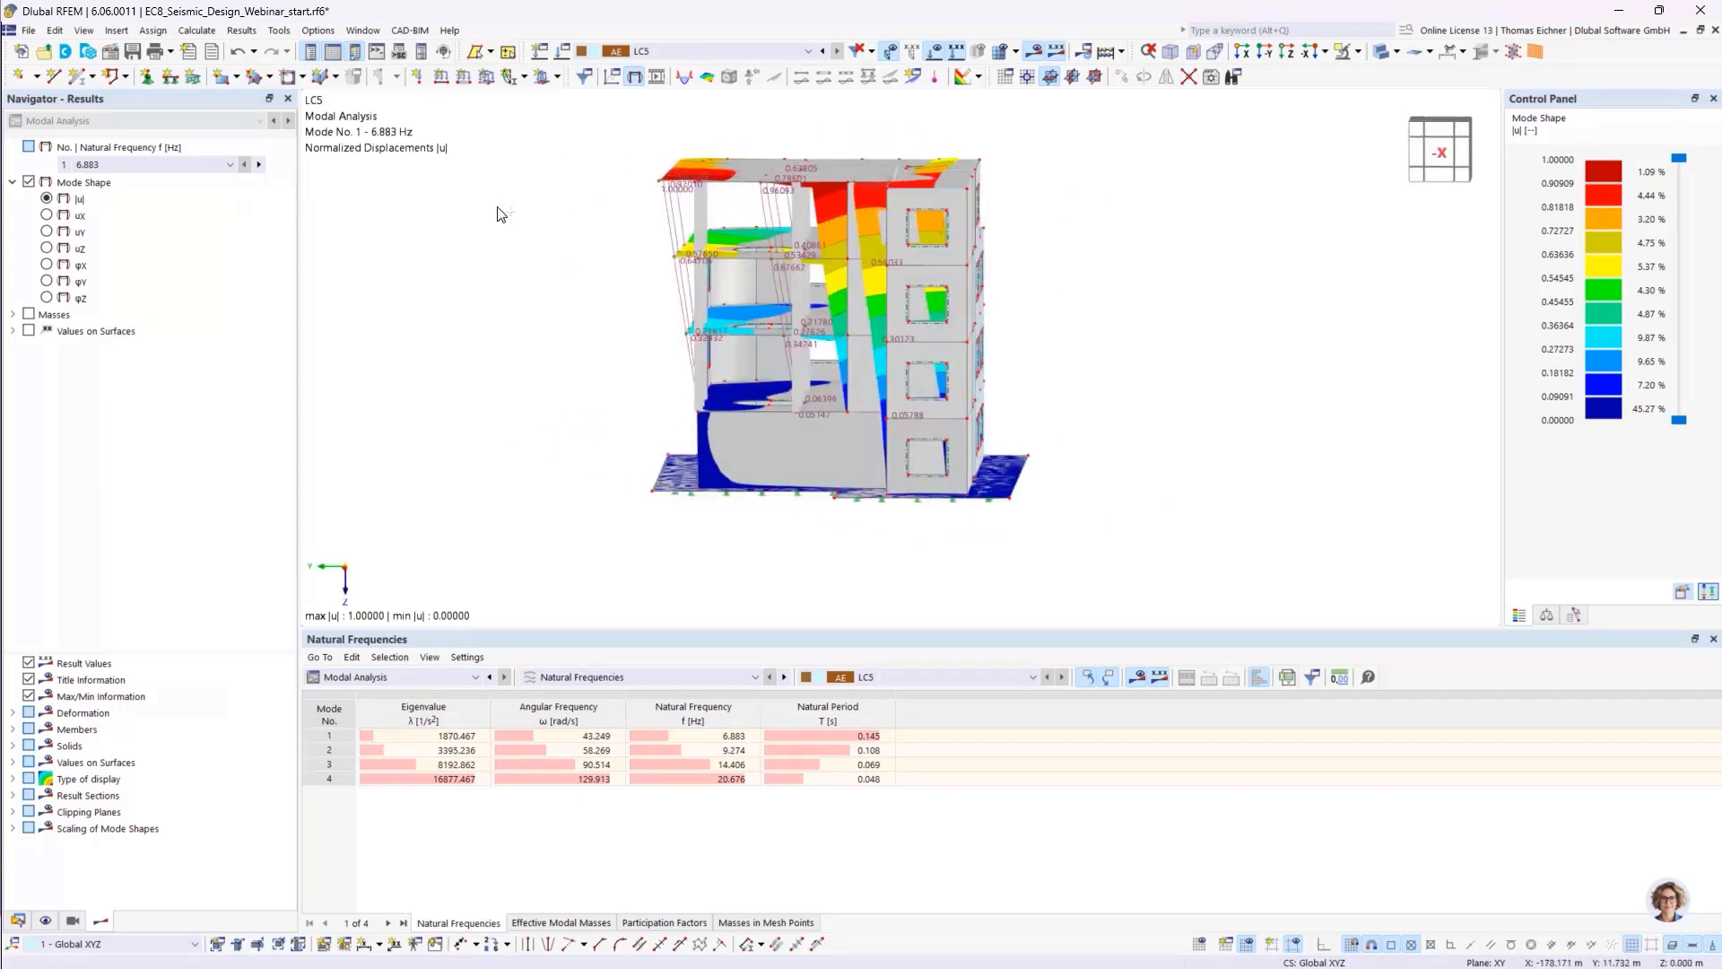
{"action": "middle_click_drag", "start_coordinate": [589, 266], "coordinate": [848, 314], "text": "ctrl"}
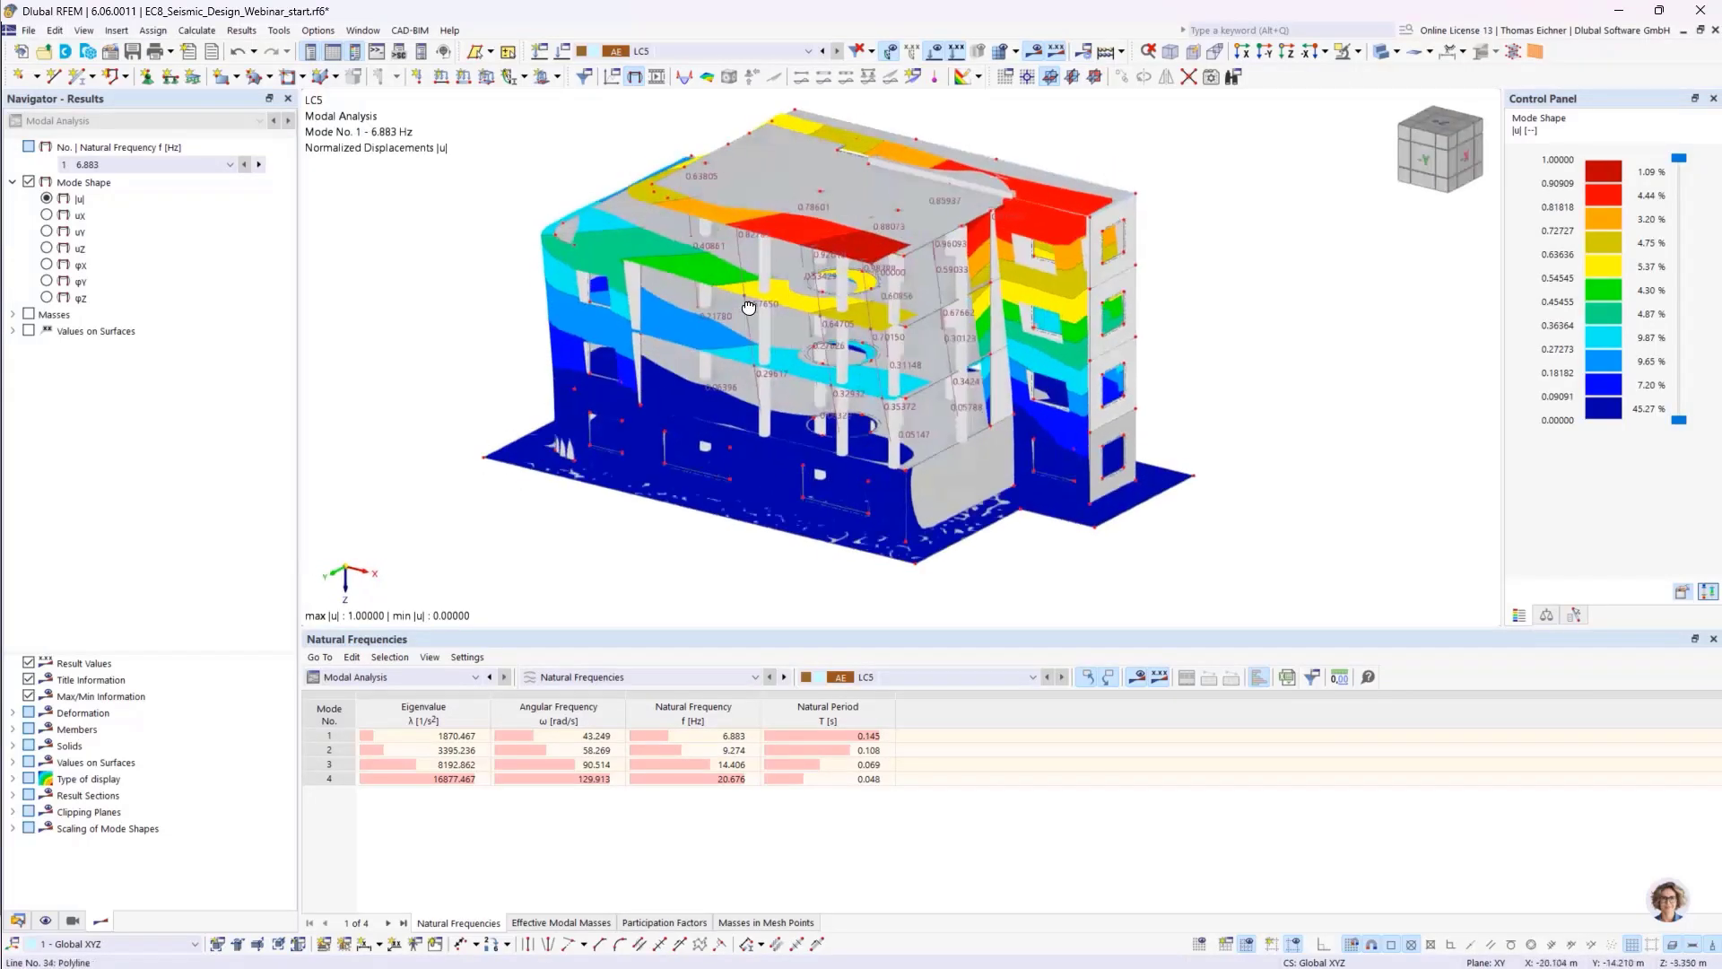
- Display the second and third mode shapes and examine the third one from above
{"action": "left_click", "coordinate": [800, 754]}
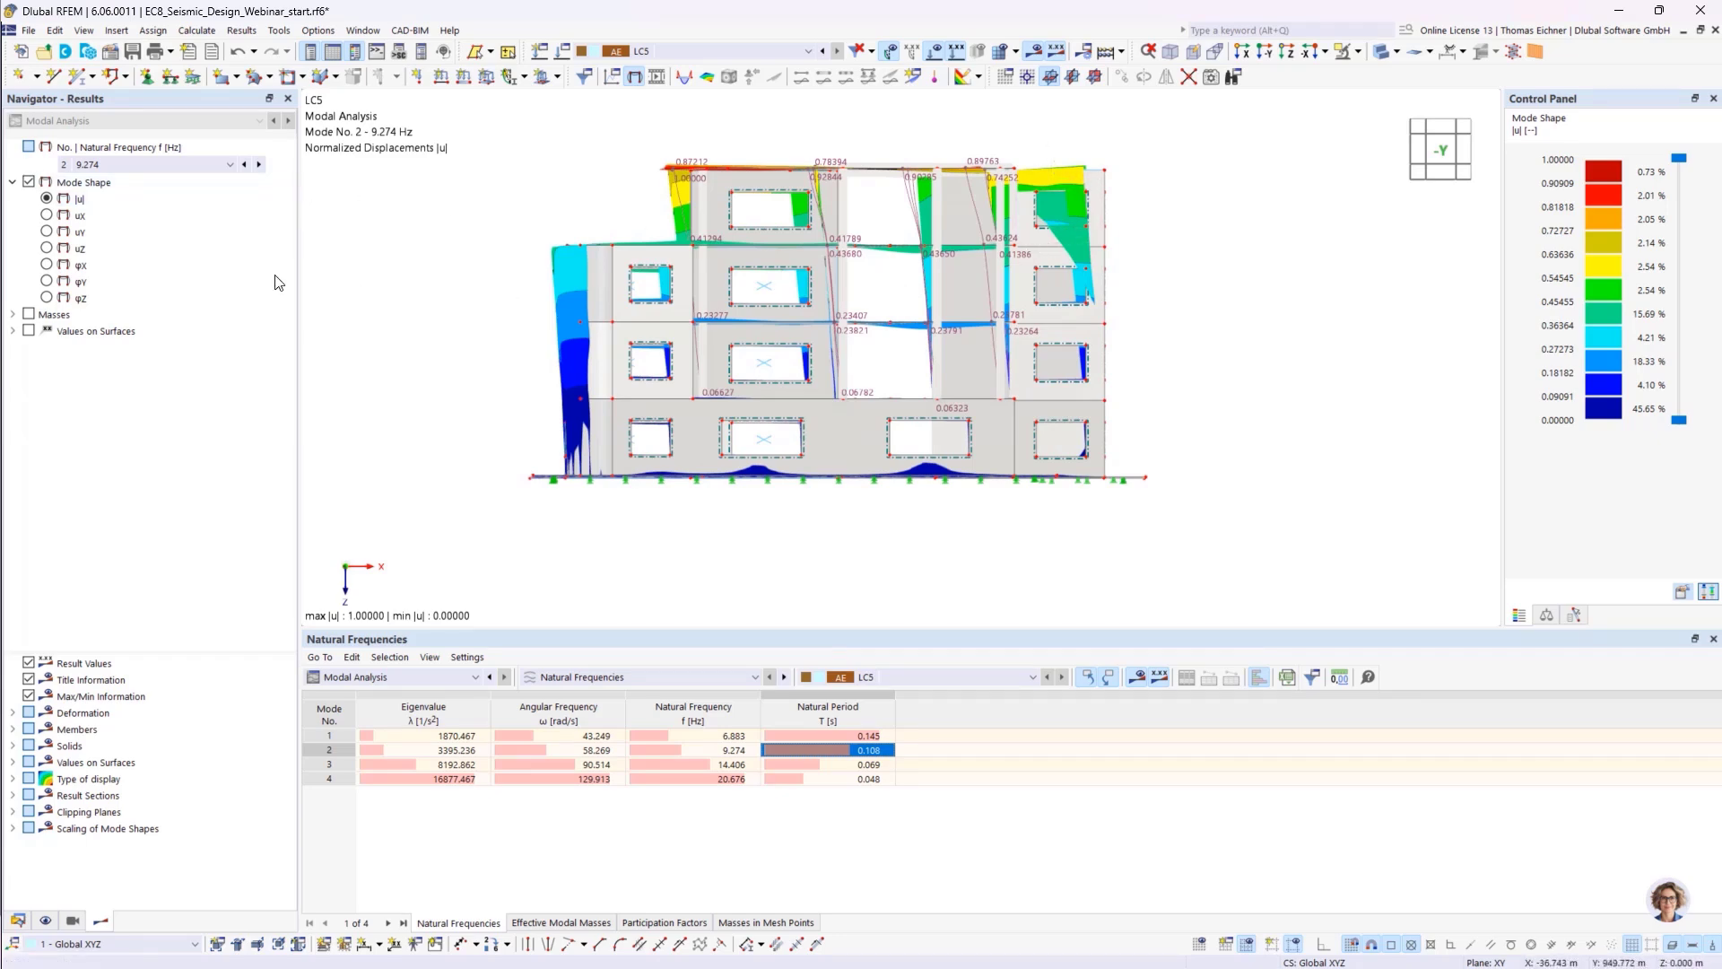
{"action": "left_click", "coordinate": [849, 763]}
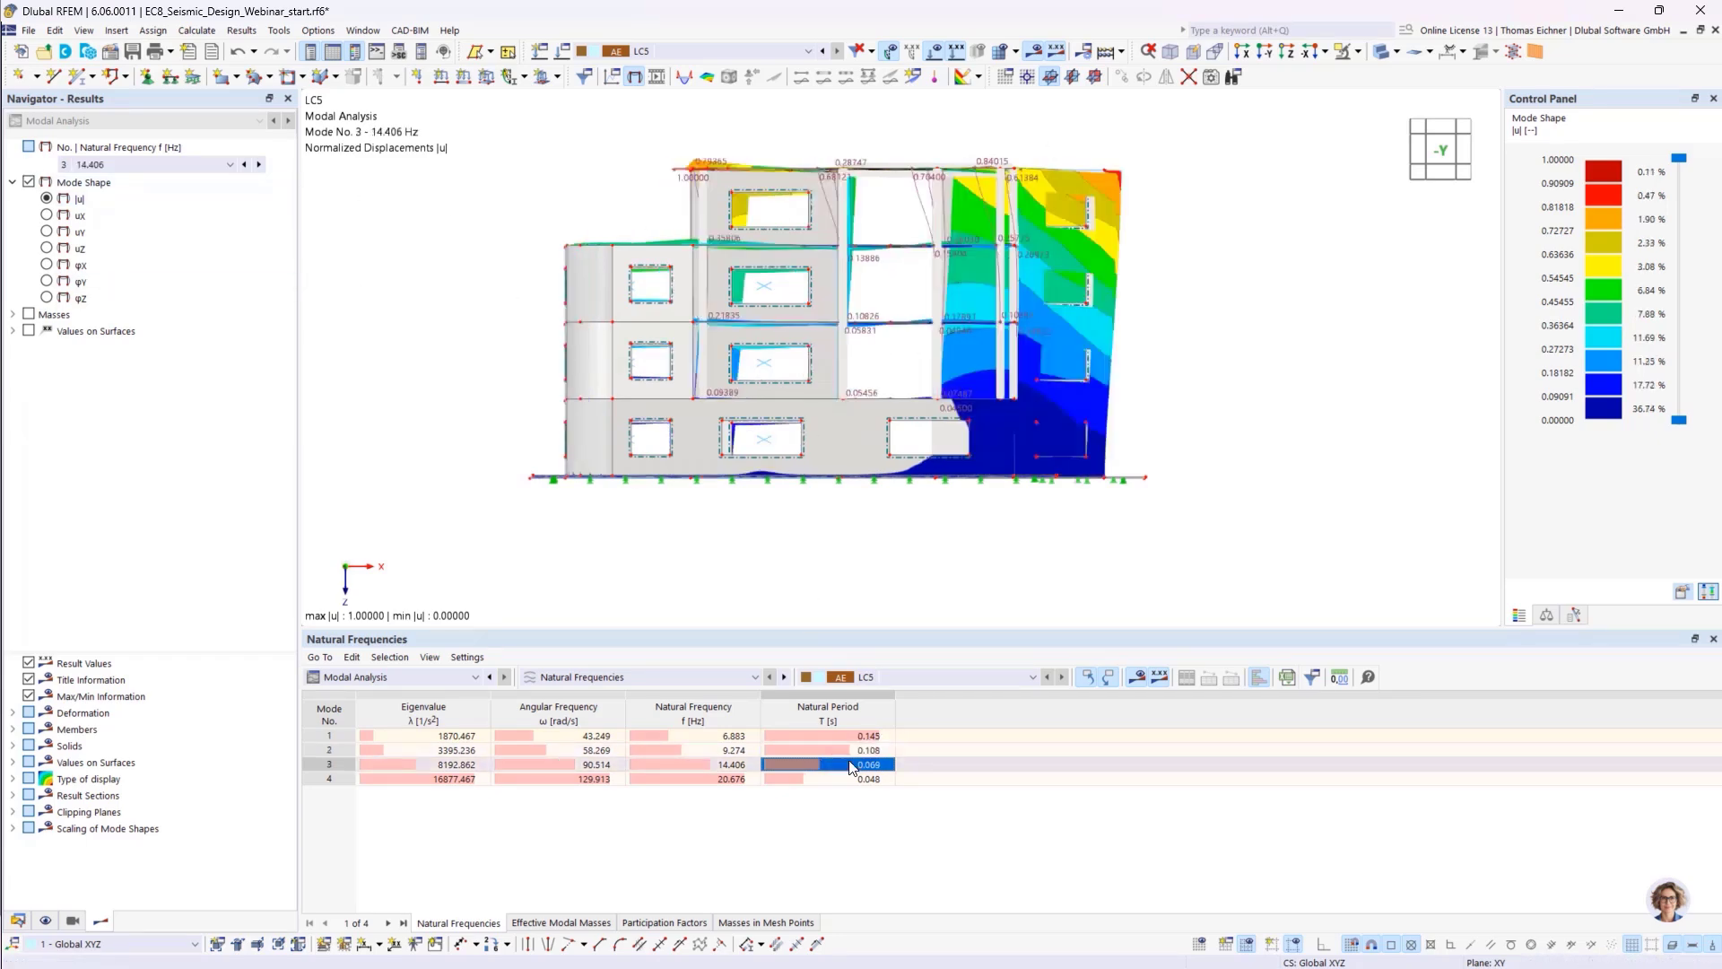
{"action": "middle_click_drag", "start_coordinate": [1306, 372], "coordinate": [1239, 507], "text": "ctrl"}
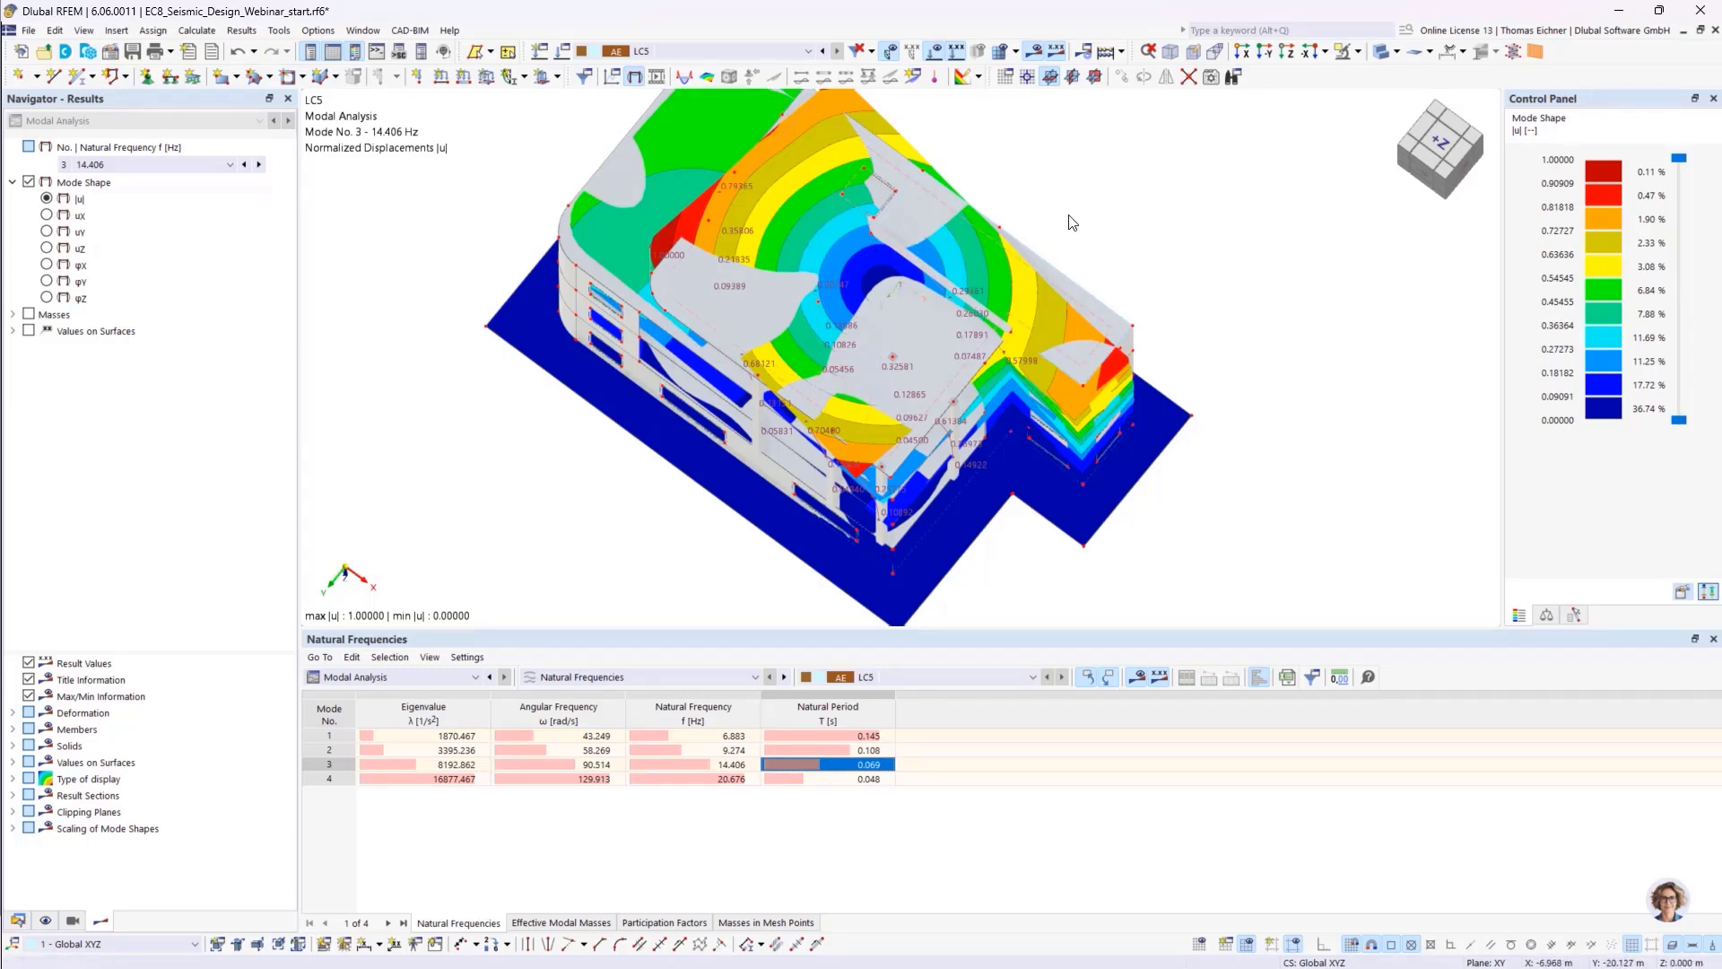
{"action": "middle_click_drag", "start_coordinate": [1140, 236], "coordinate": [1240, 129], "text": "ctrl"}
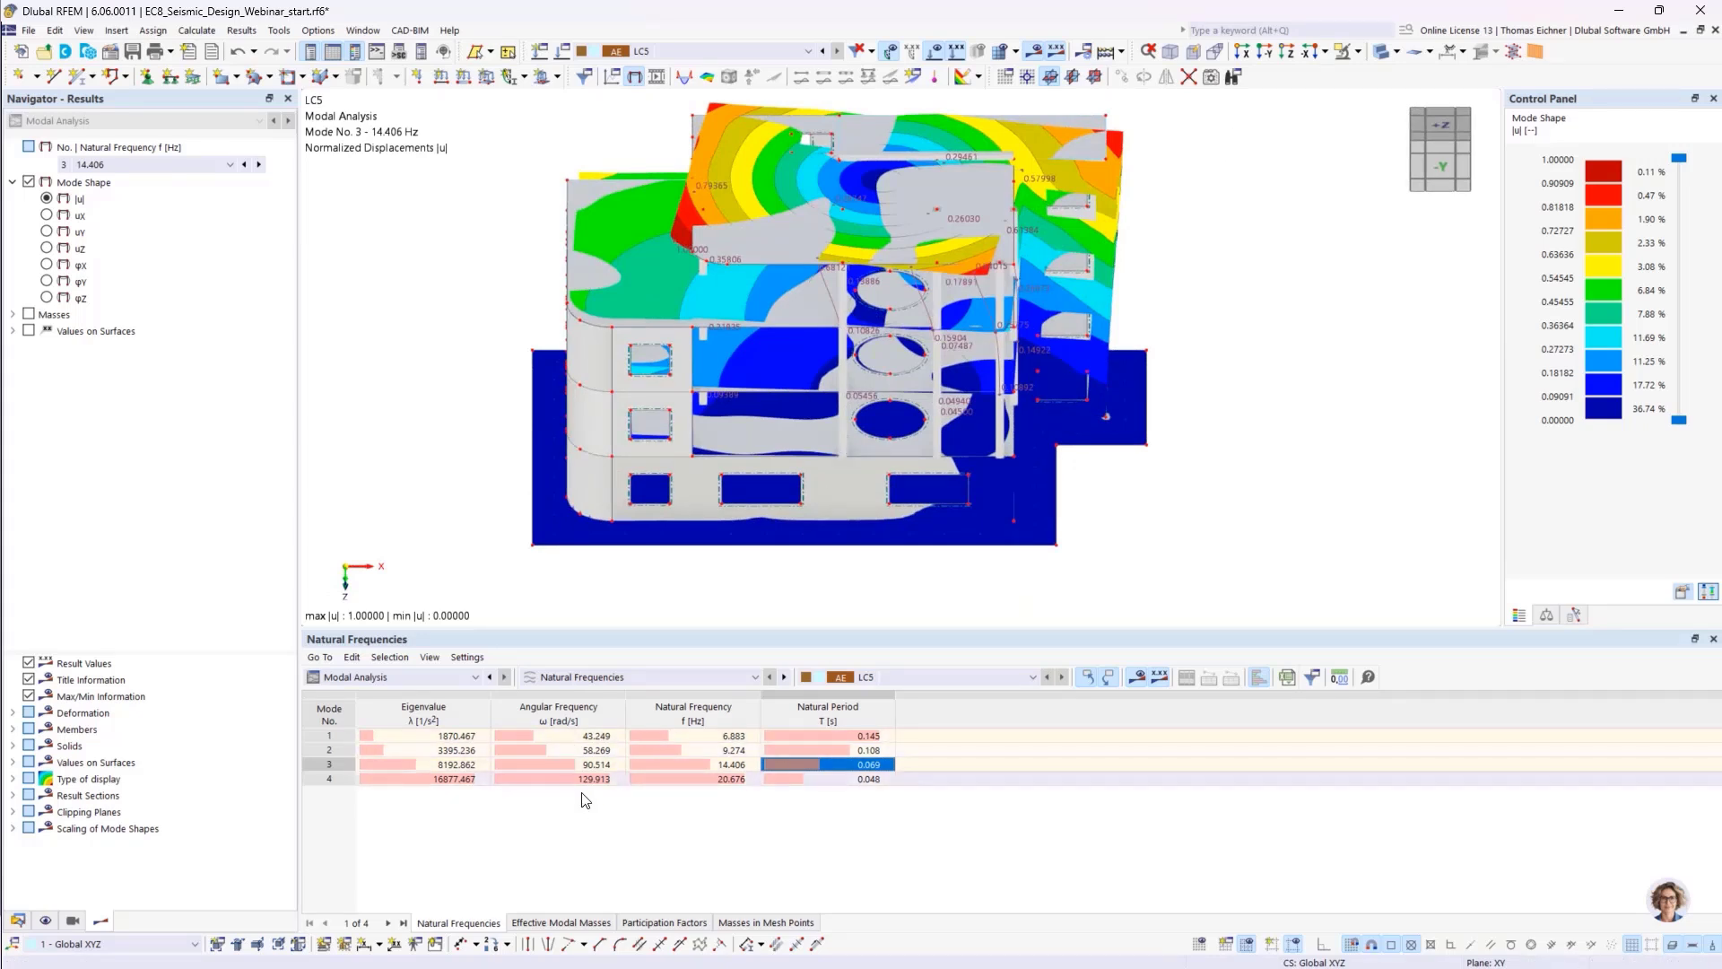
- Show the effective modal masses and compare mode 2 in direction X with mode 1 in direction Y
{"action": "left_click", "coordinate": [551, 924]}
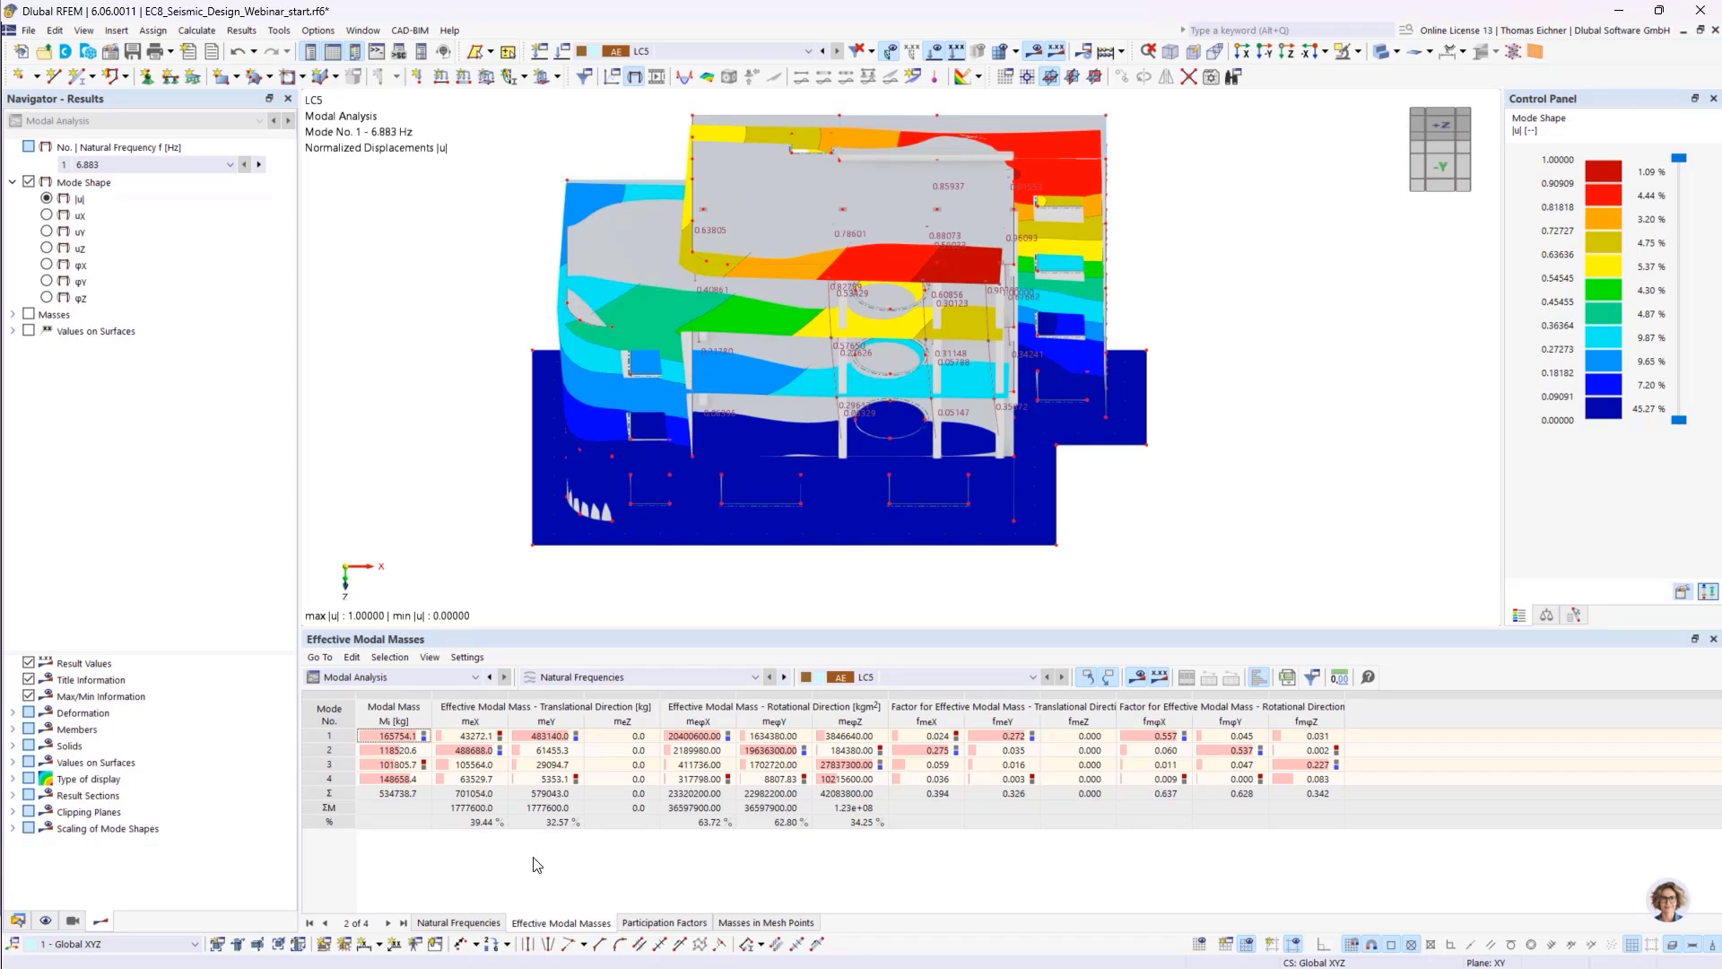
{"action": "left_click", "coordinate": [470, 751]}
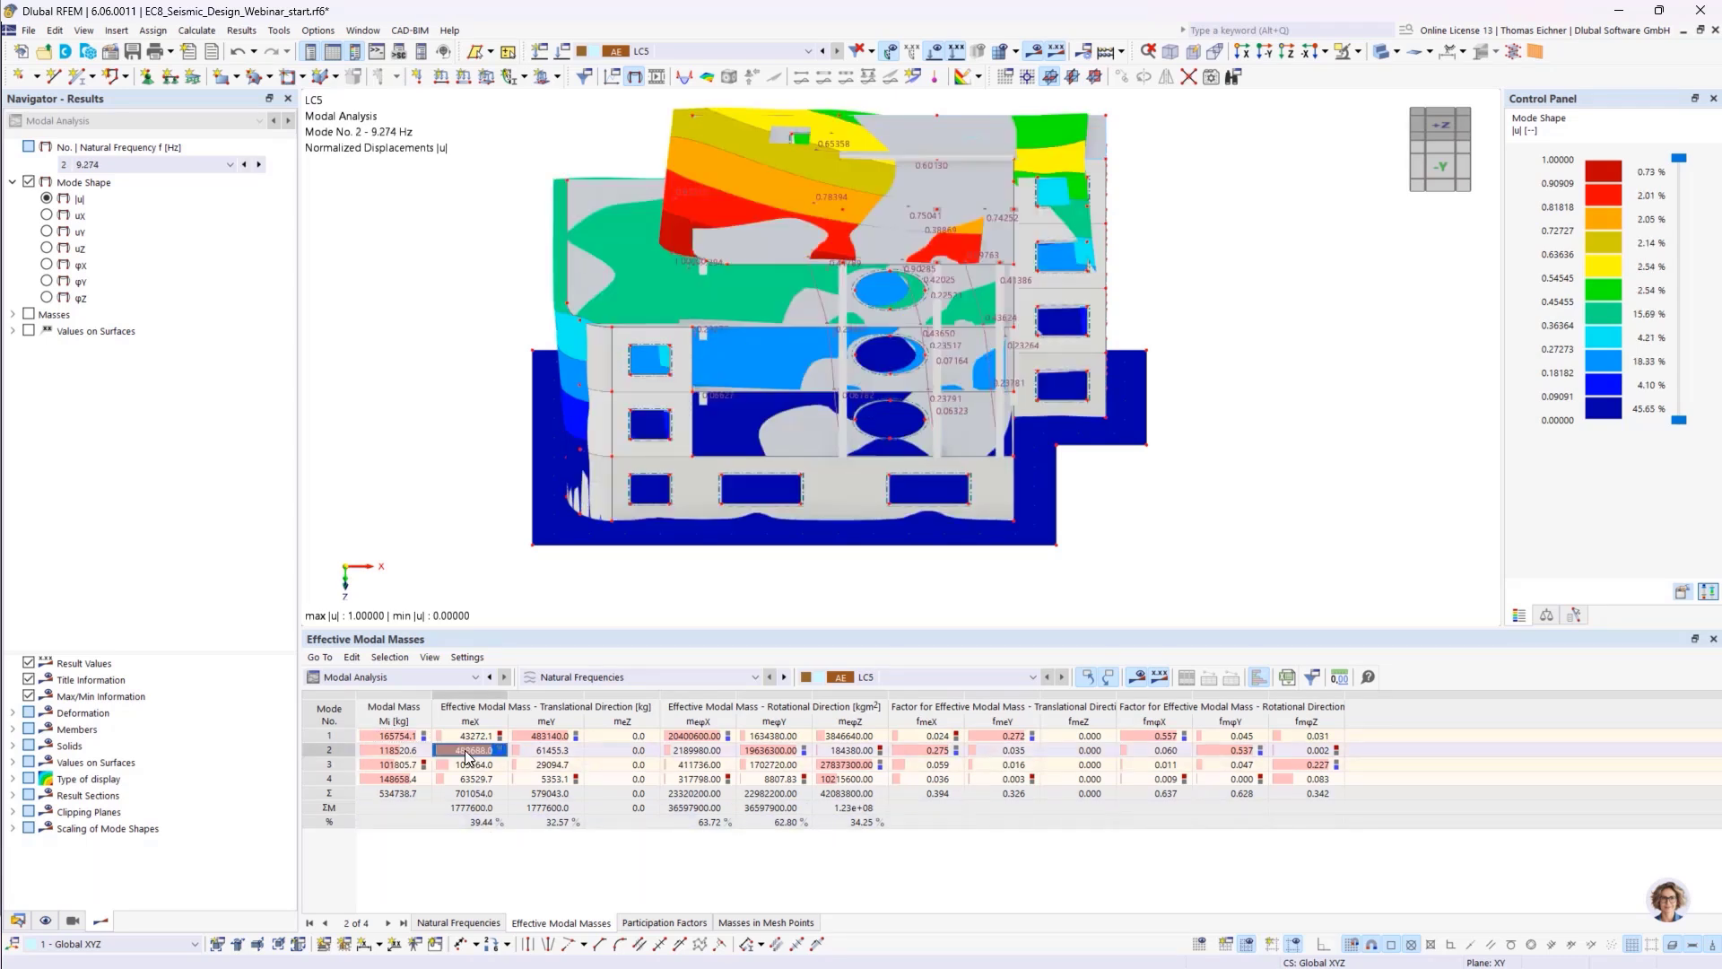
{"action": "left_click", "coordinate": [549, 736]}
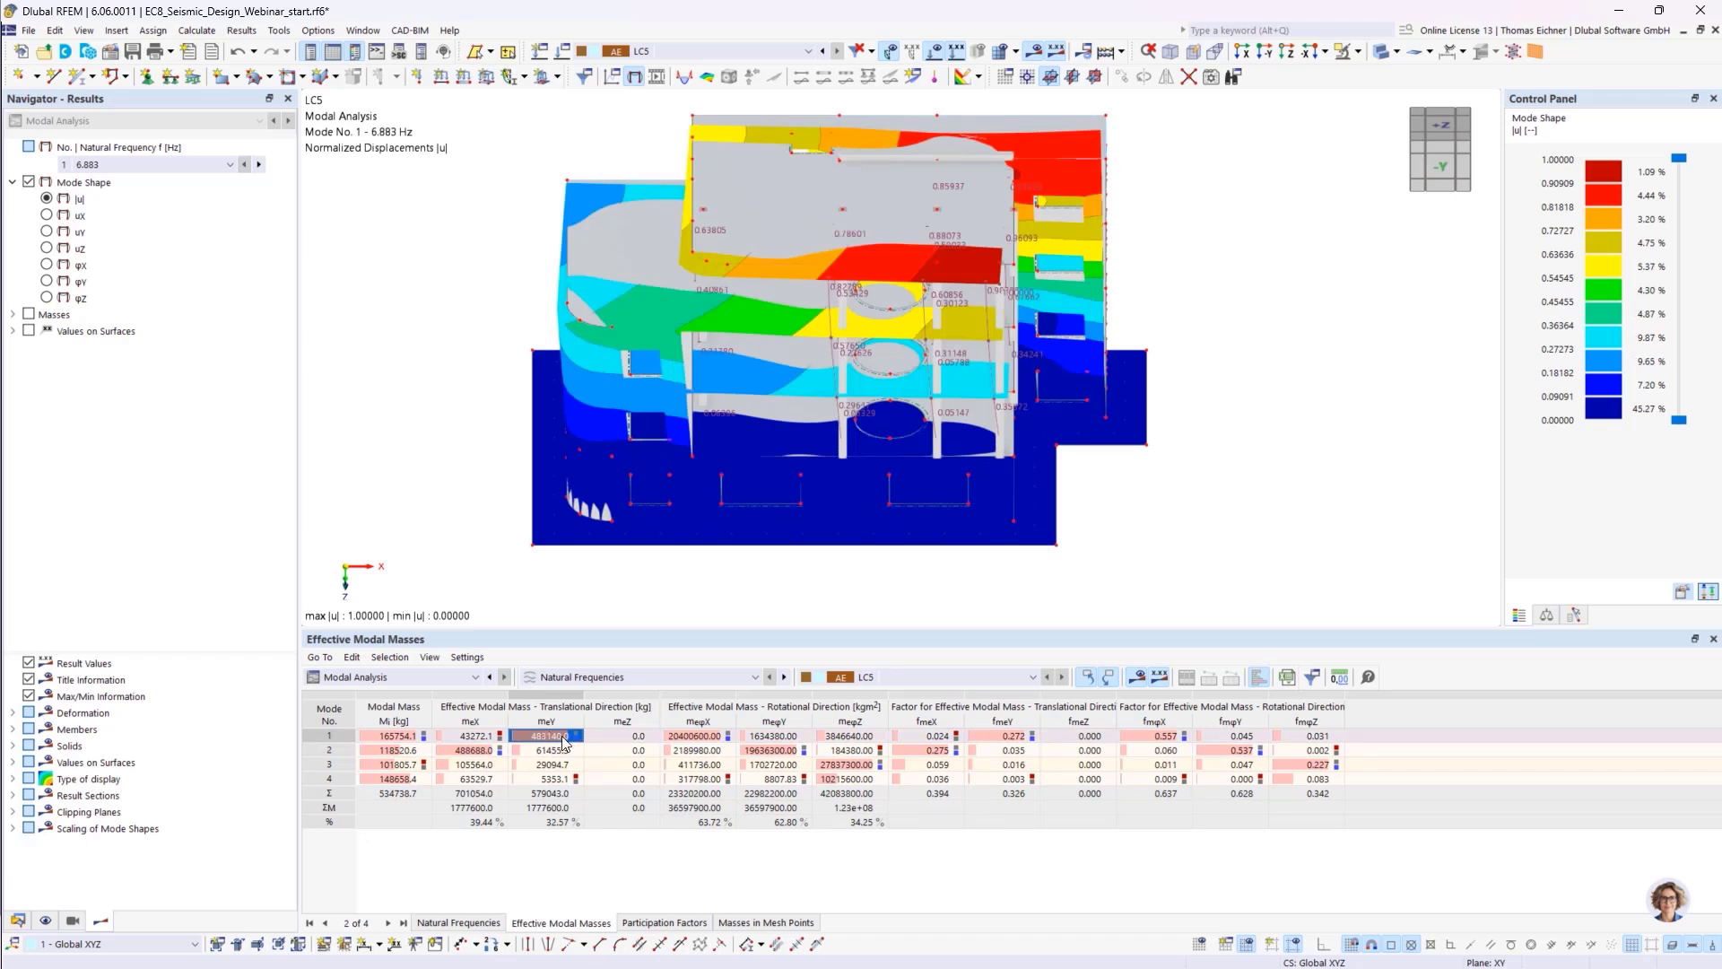
- Check the total percentages of effective modal mass reached in translational directions X and Y
{"action": "left_click", "coordinate": [495, 826]}
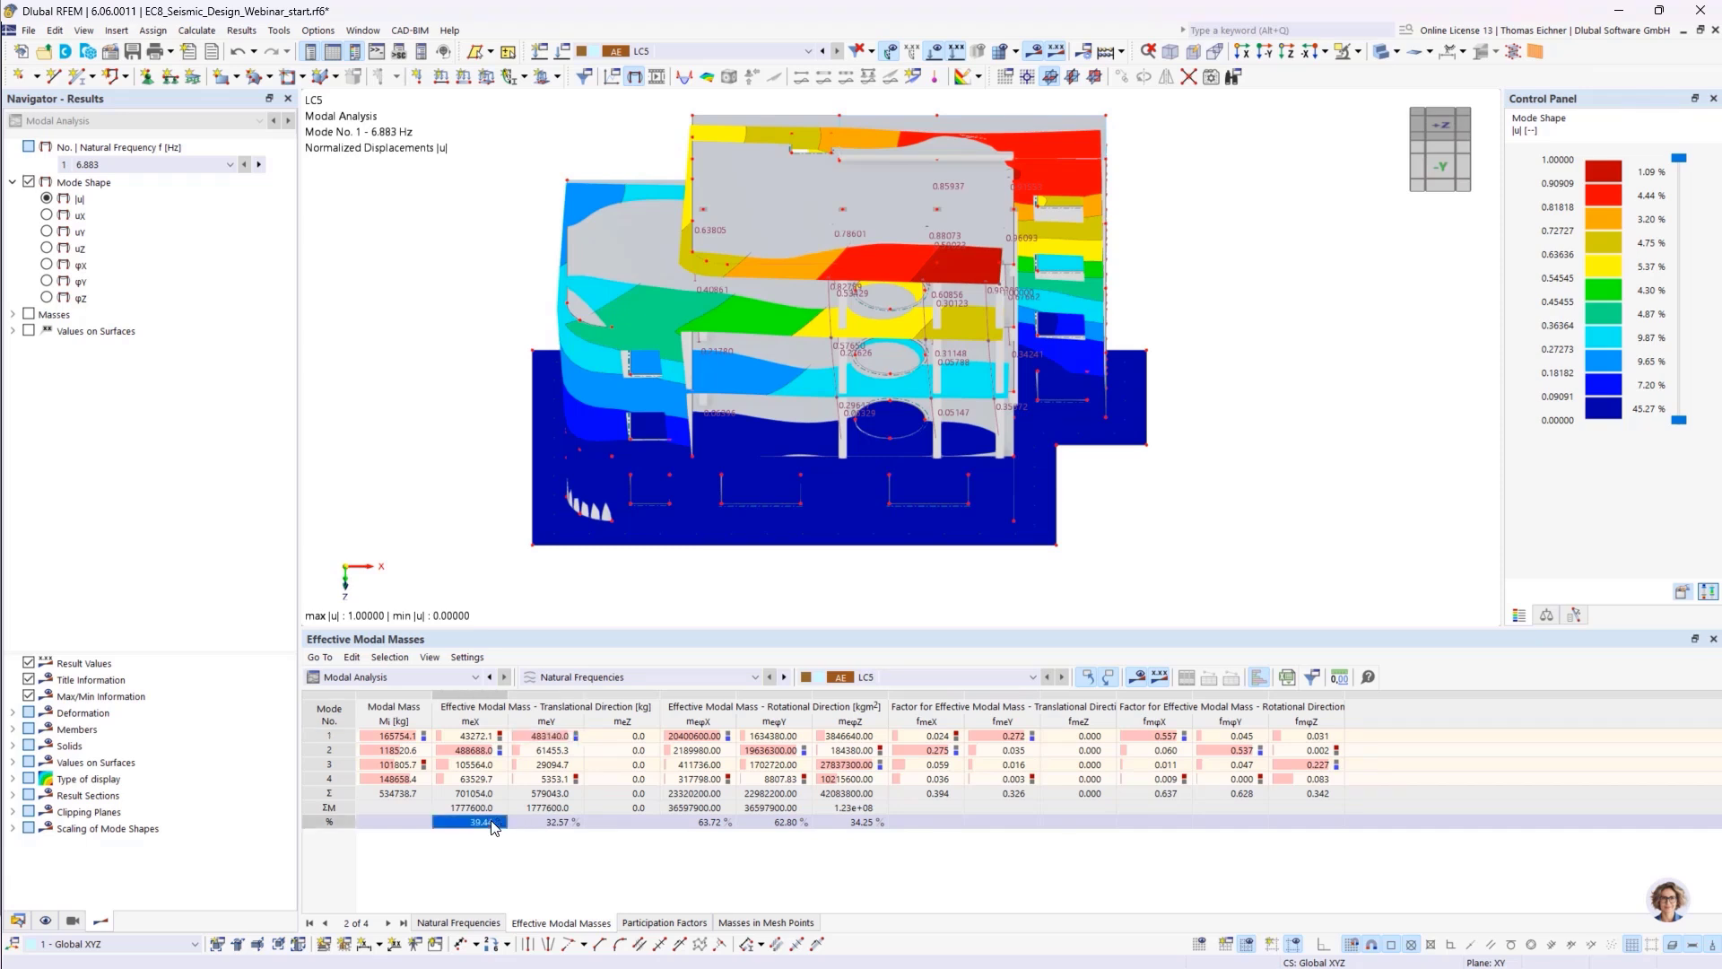
{"action": "left_click", "coordinate": [525, 827]}
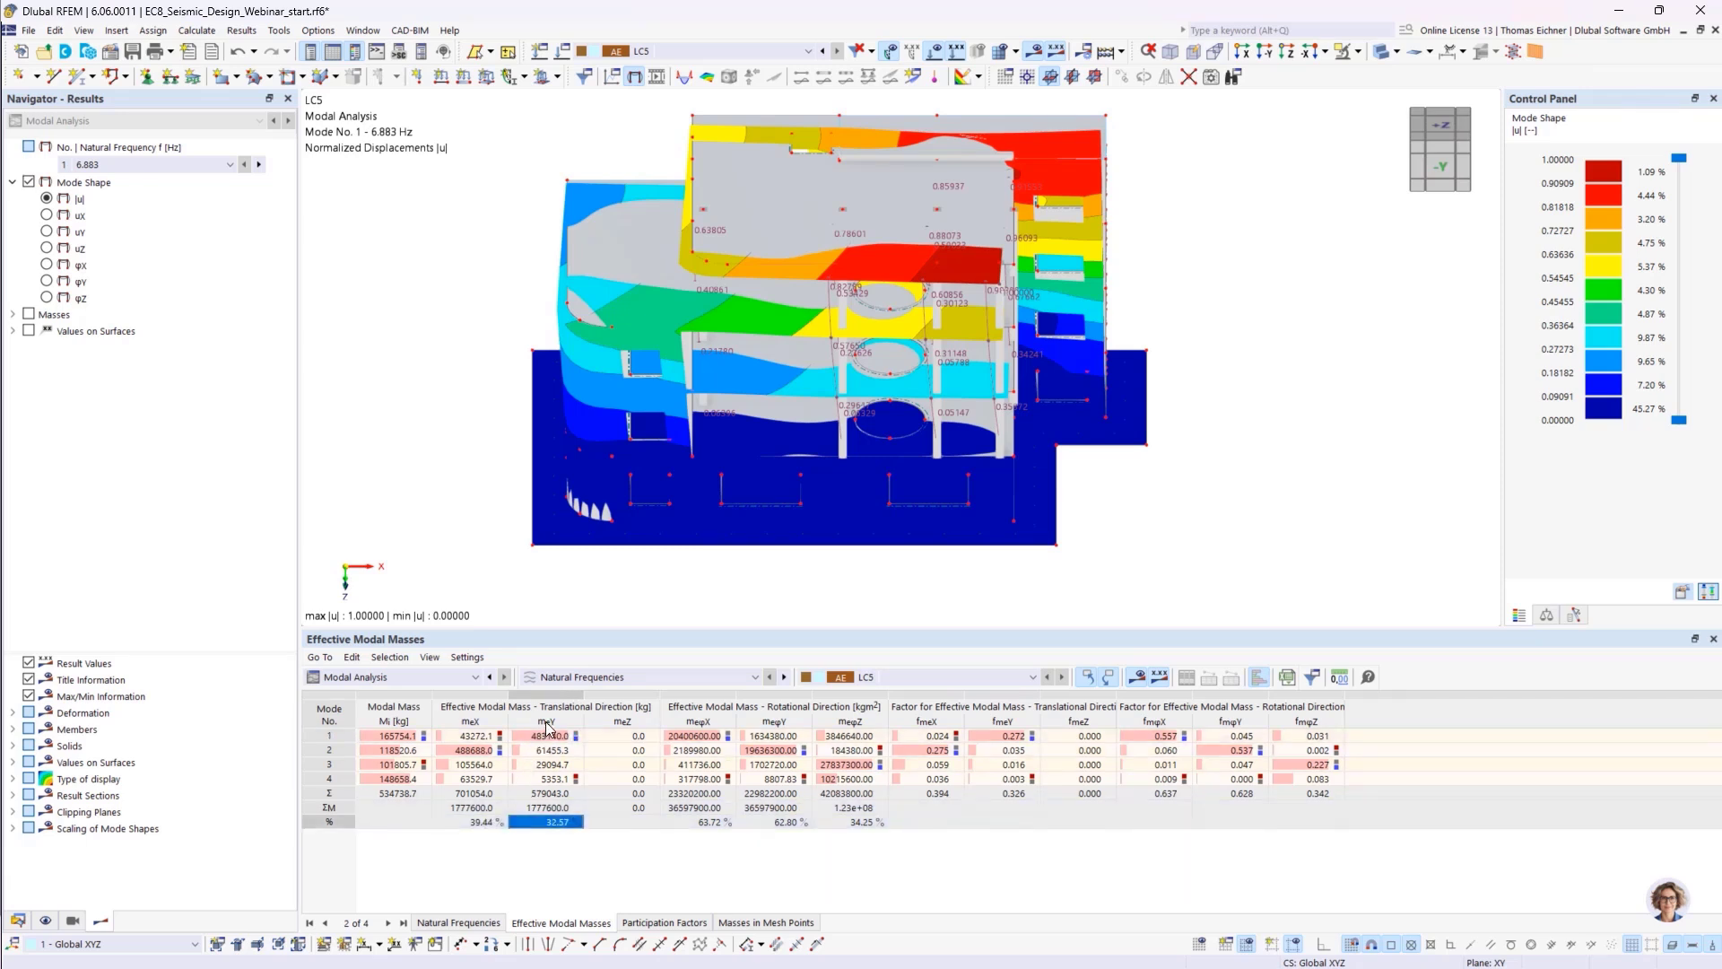
{"action": "left_click", "coordinate": [505, 825]}
{"action": "left_click", "coordinate": [523, 825]}
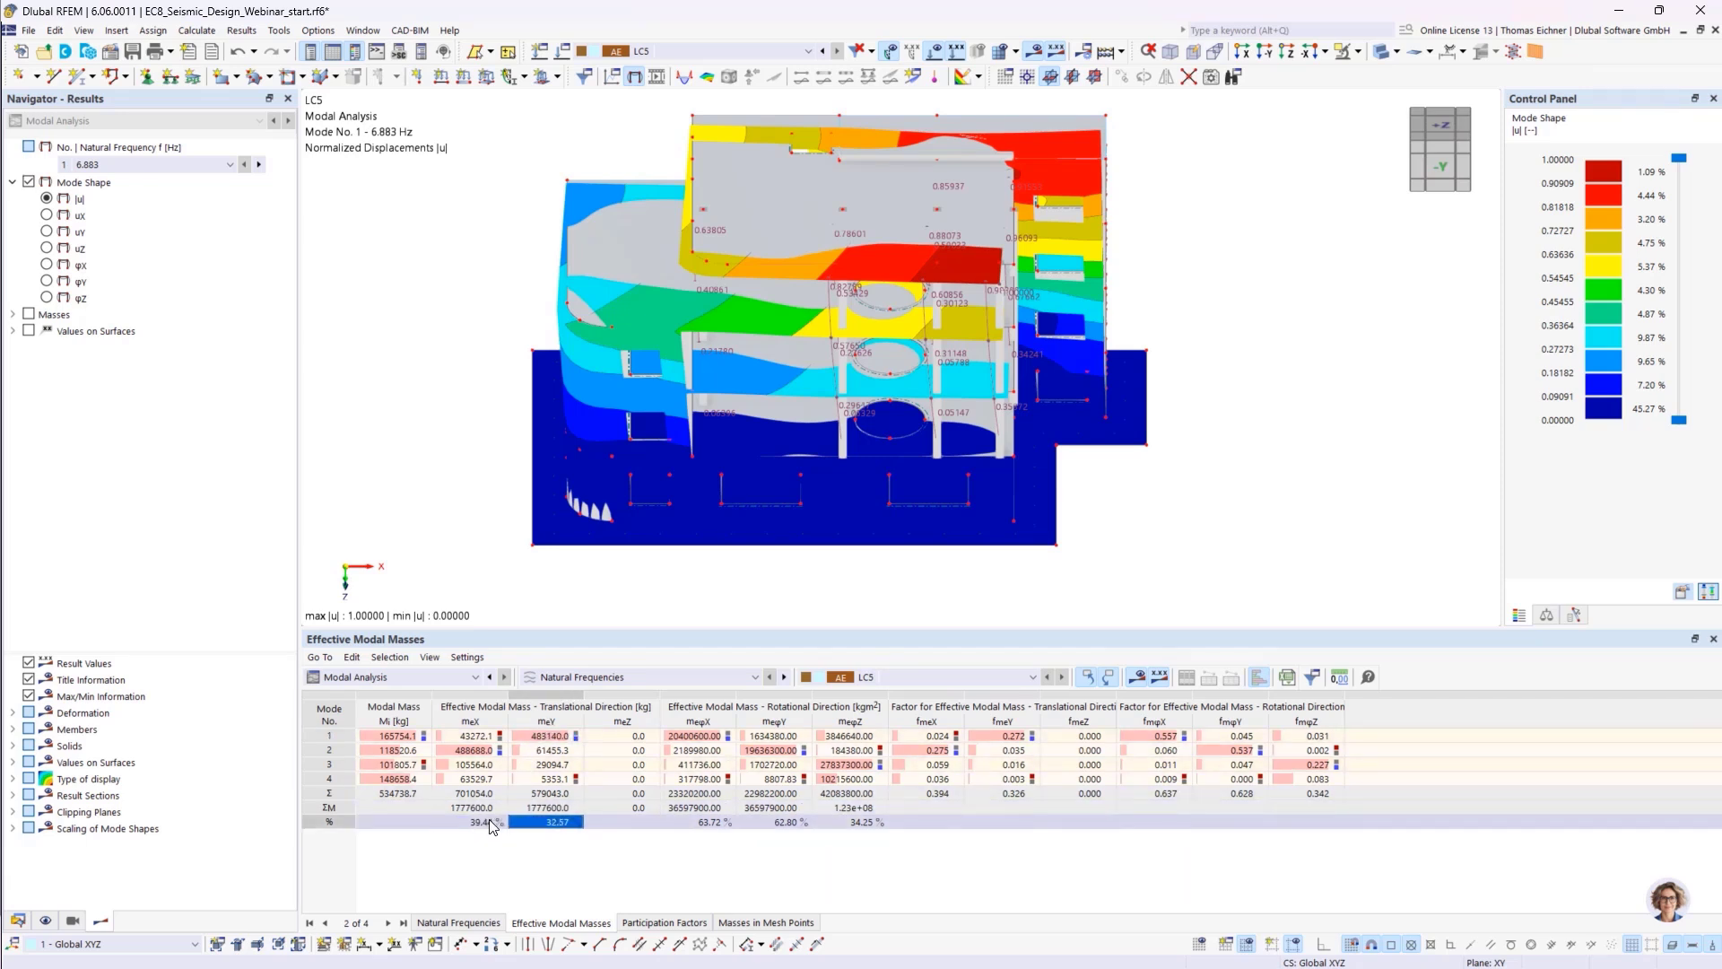
{"action": "left_click", "coordinate": [508, 823]}
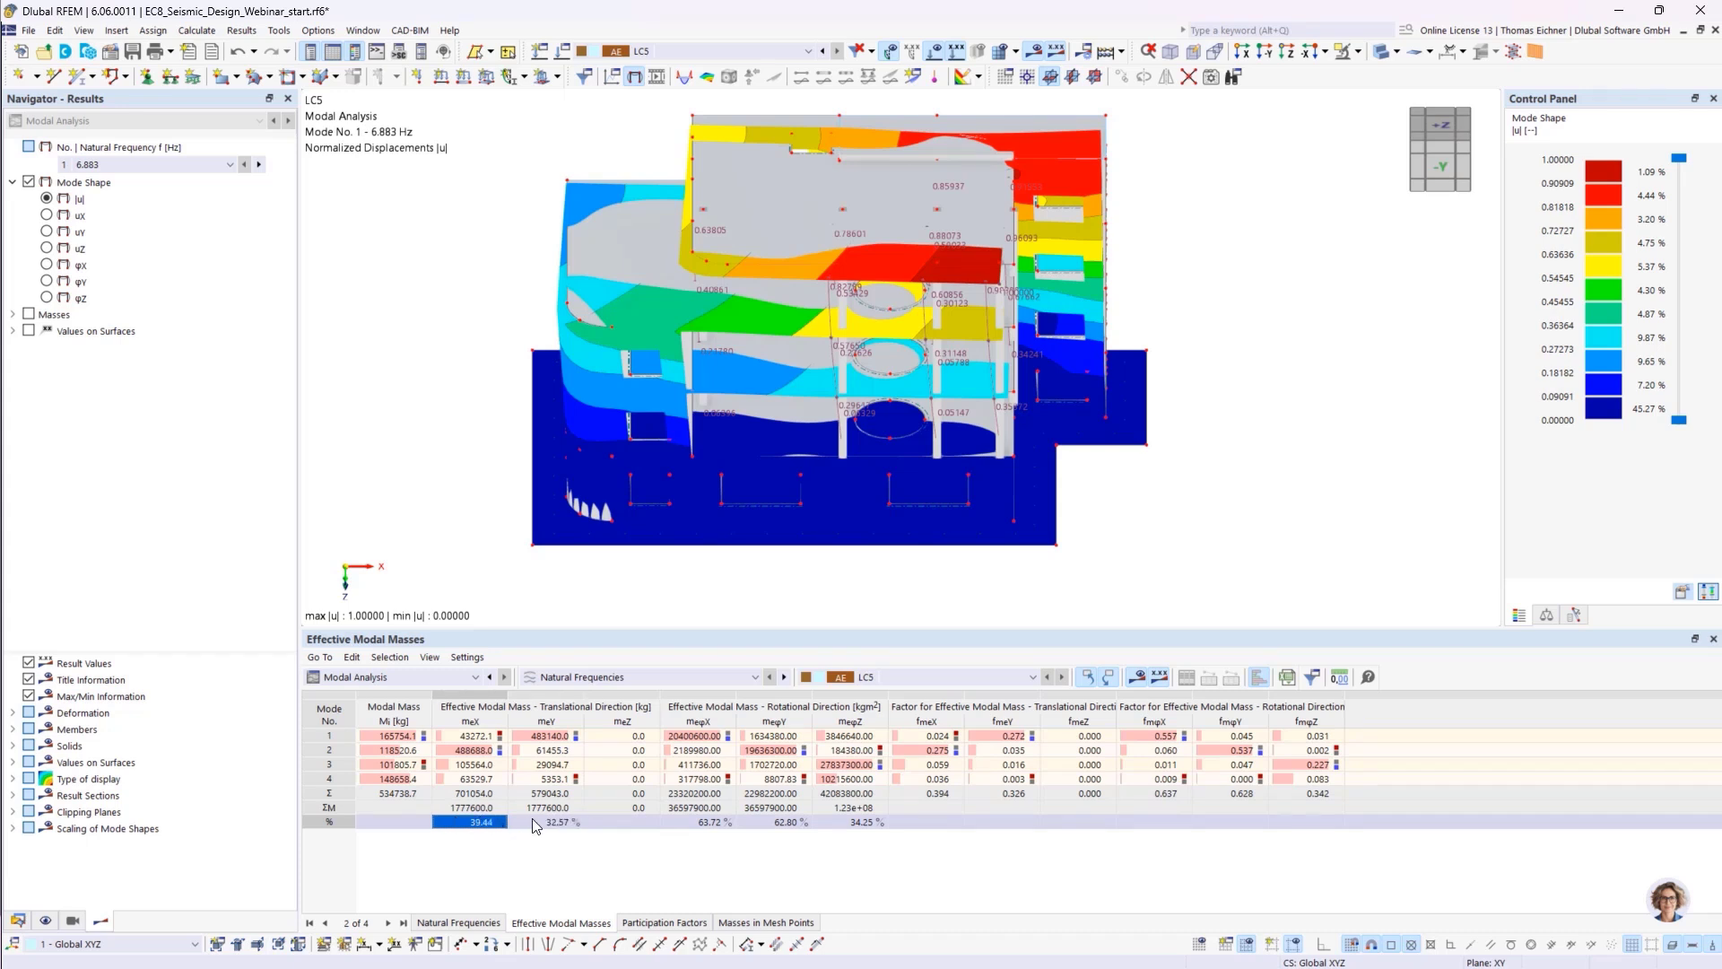
{"action": "left_click", "coordinate": [531, 820]}
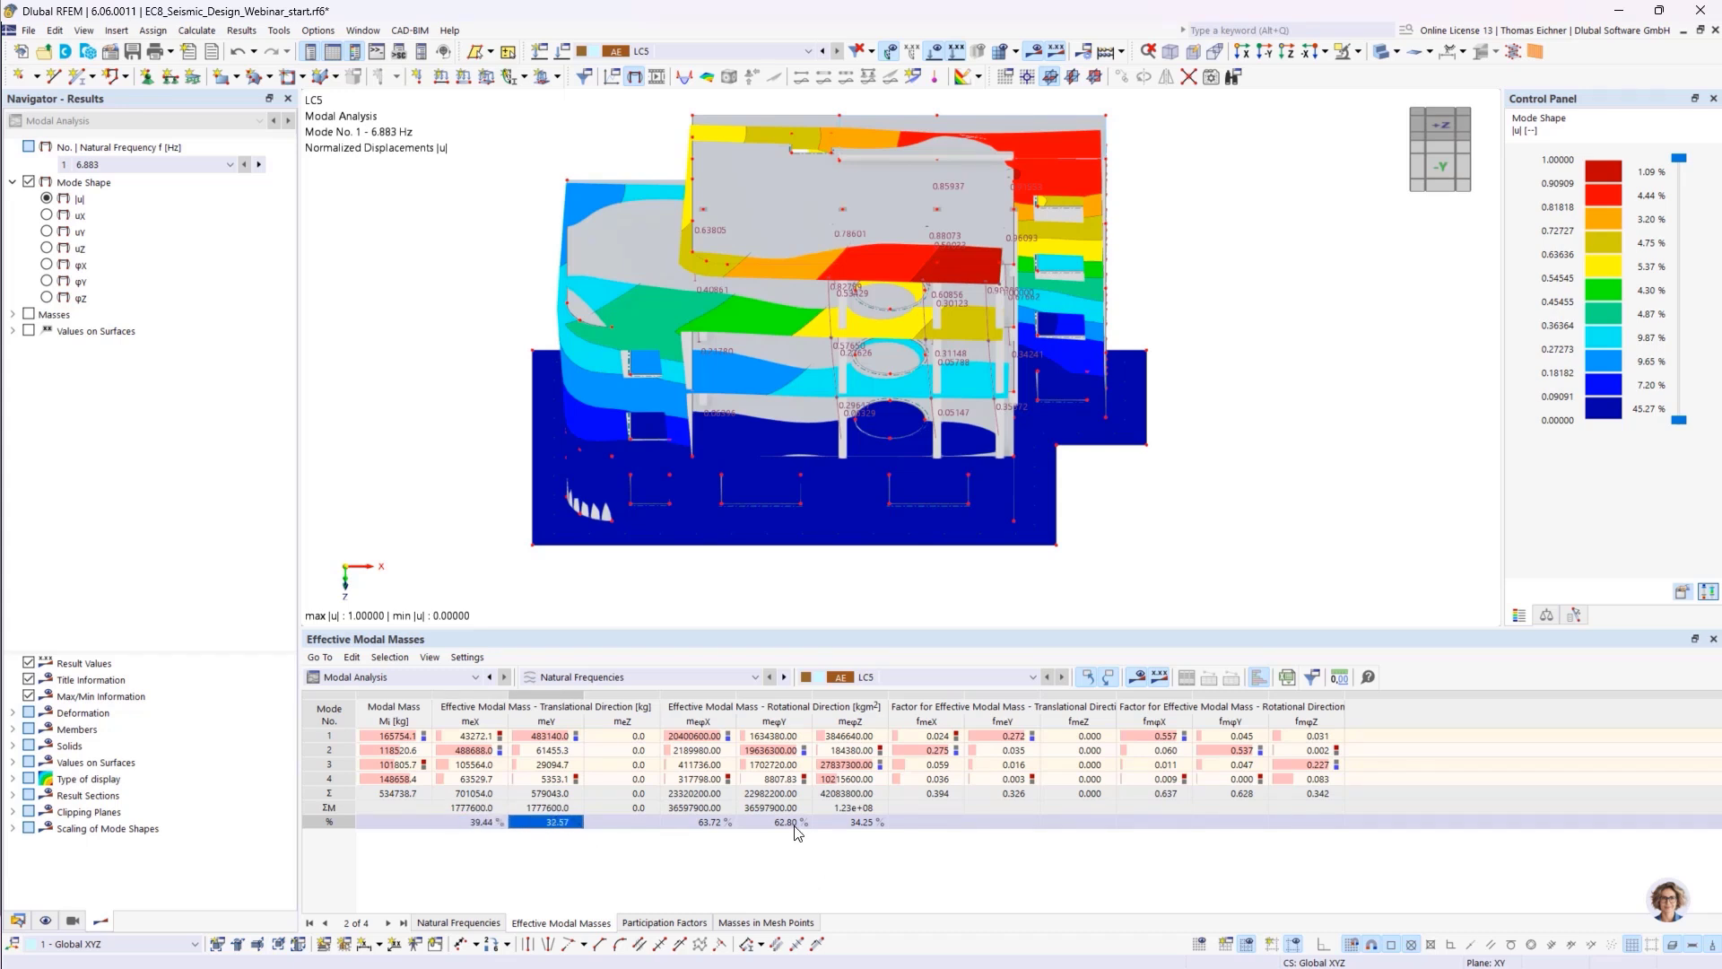
{"action": "left_click", "coordinate": [769, 857]}
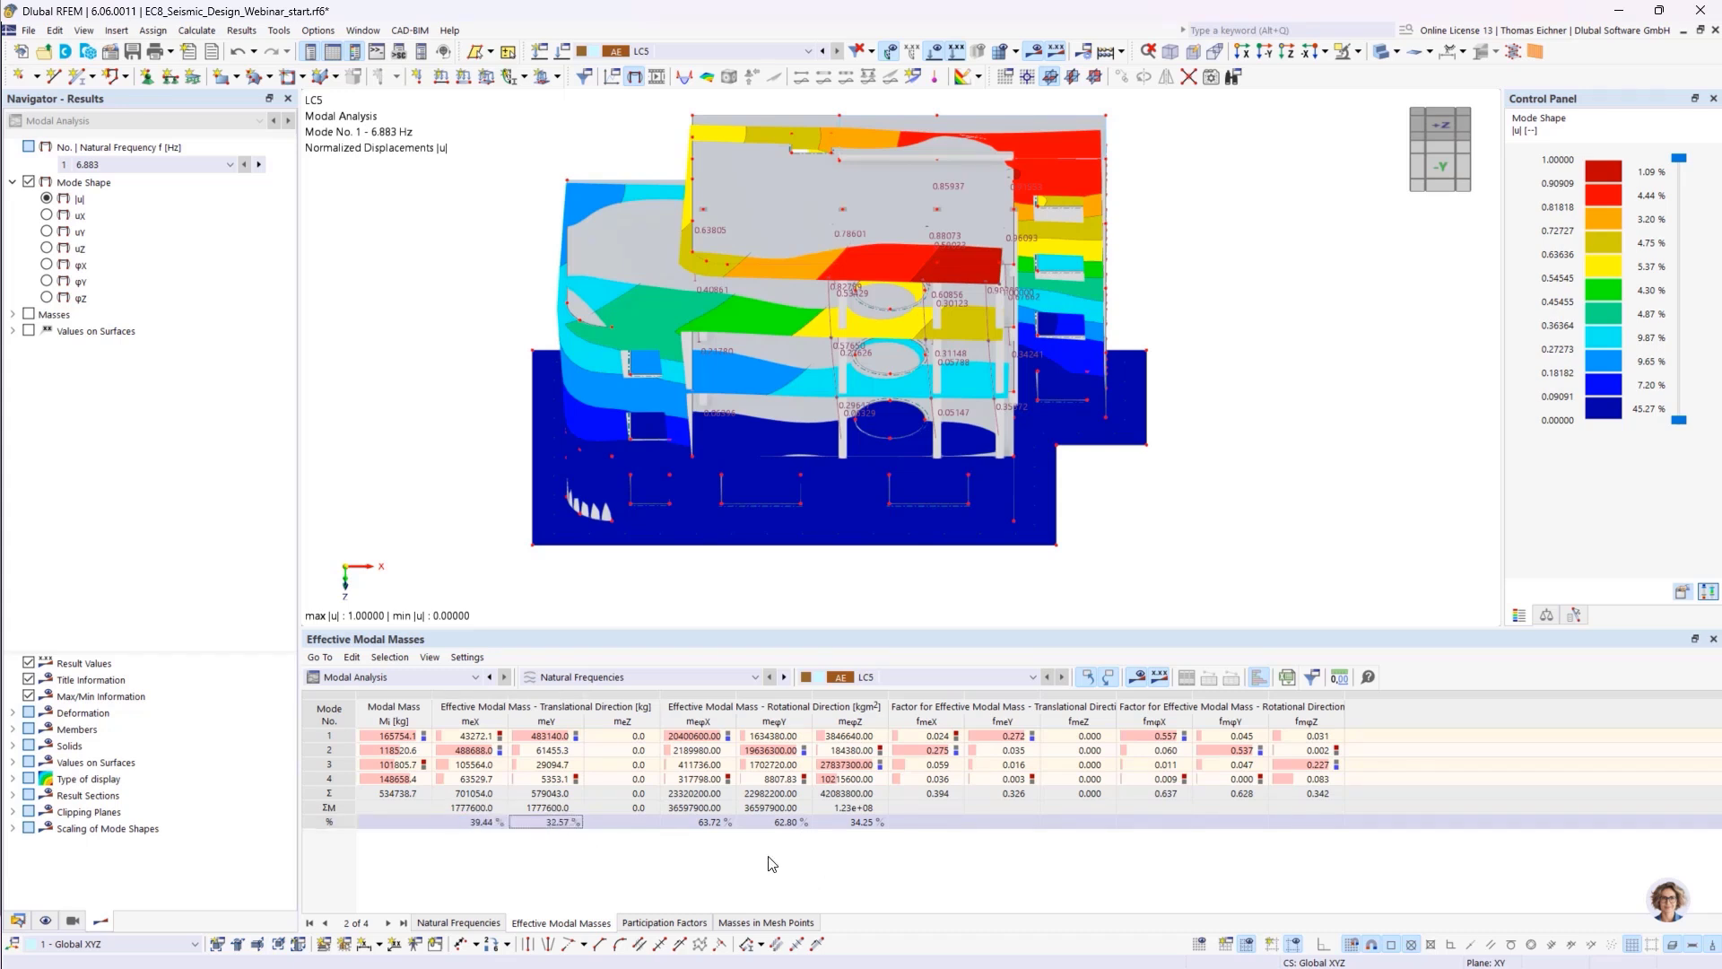
- Examine mode 3's effective modal masses in X, Y and about Z, and view the participation factors
{"action": "left_click", "coordinate": [541, 769]}
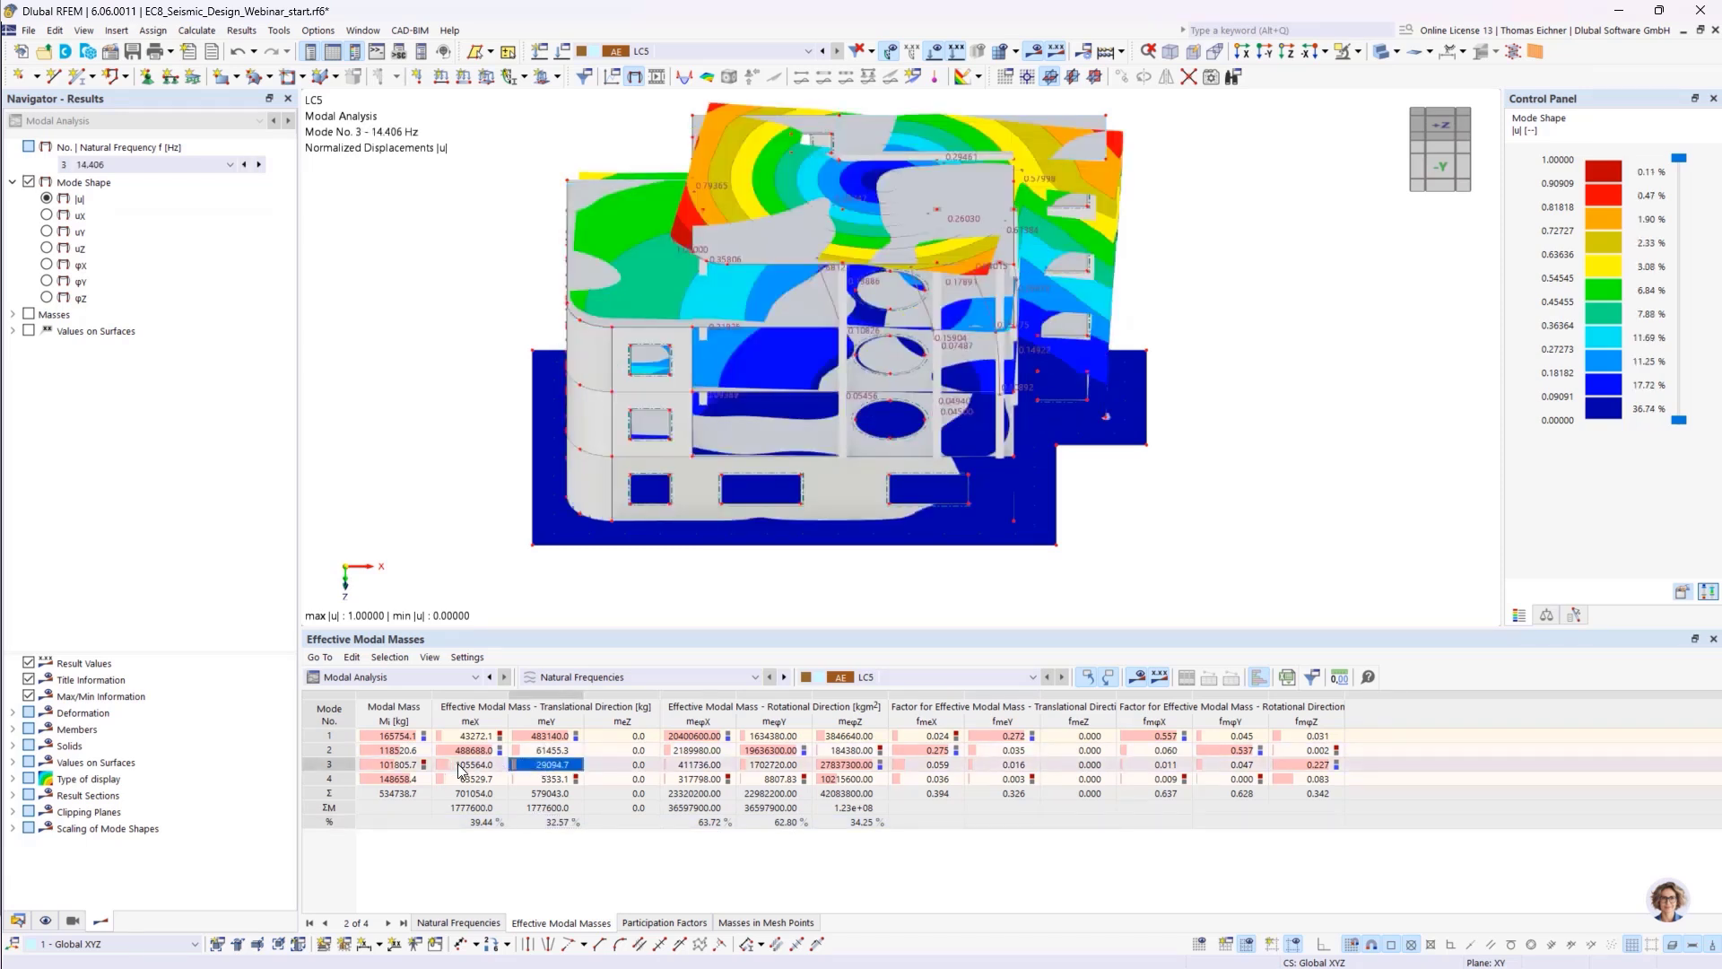
{"action": "left_click", "coordinate": [460, 768]}
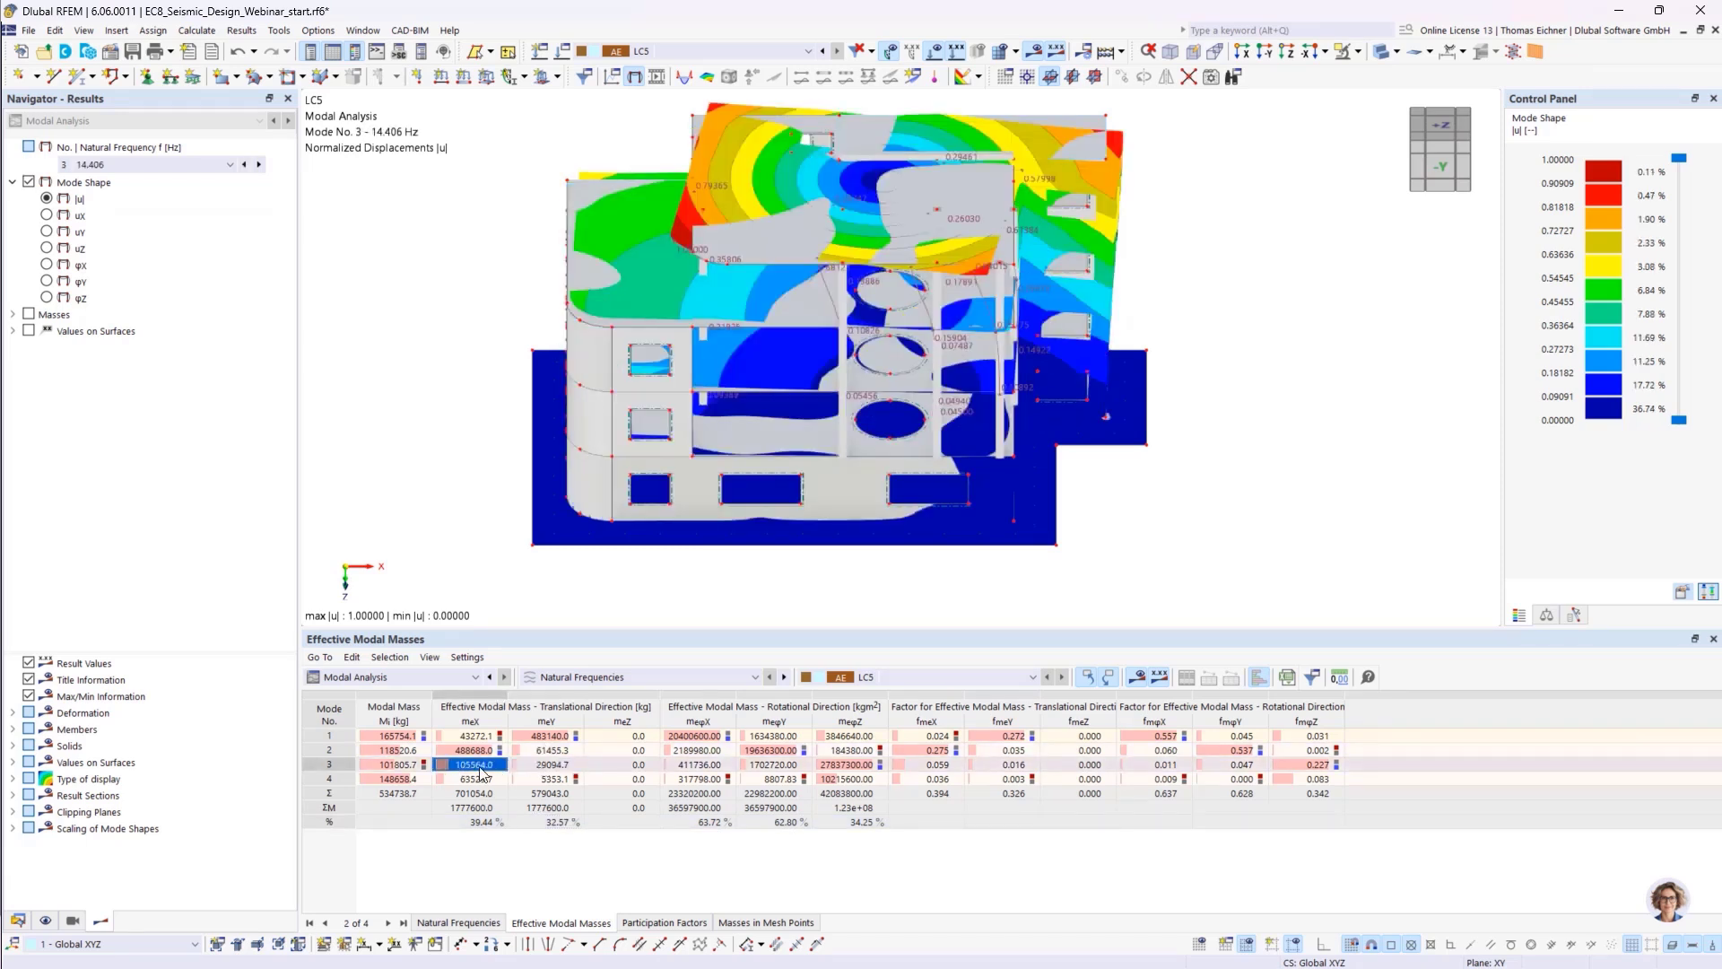
{"action": "left_click", "coordinate": [848, 764]}
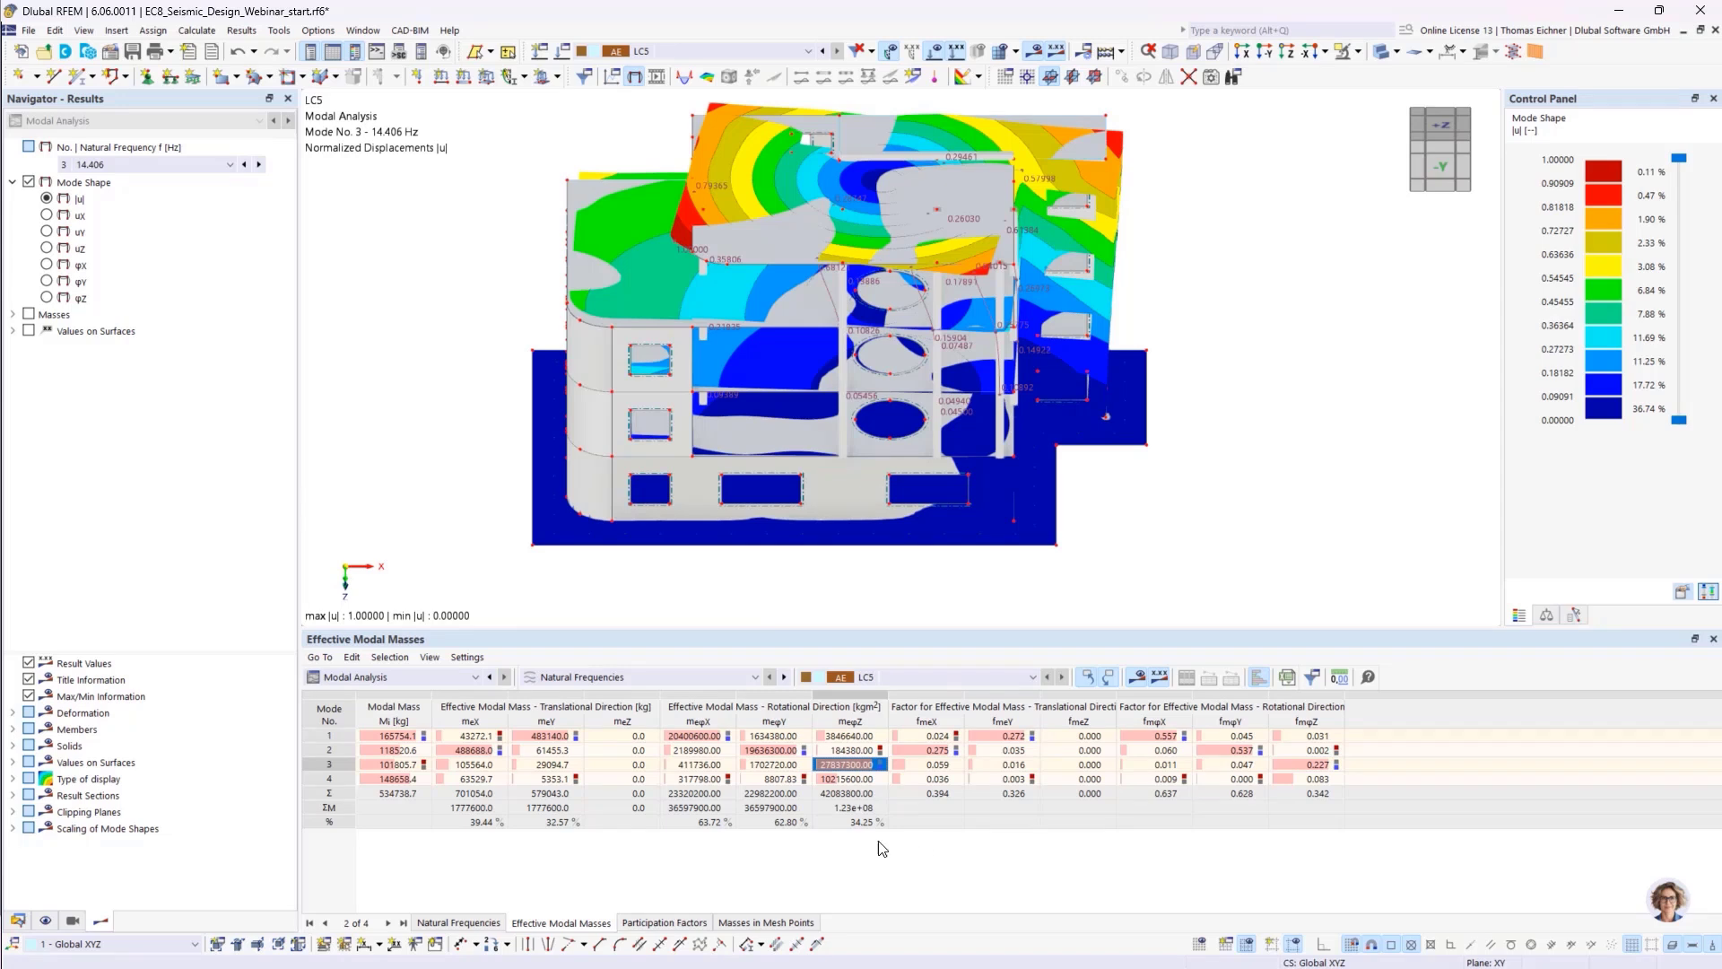
{"action": "left_click", "coordinate": [664, 916]}
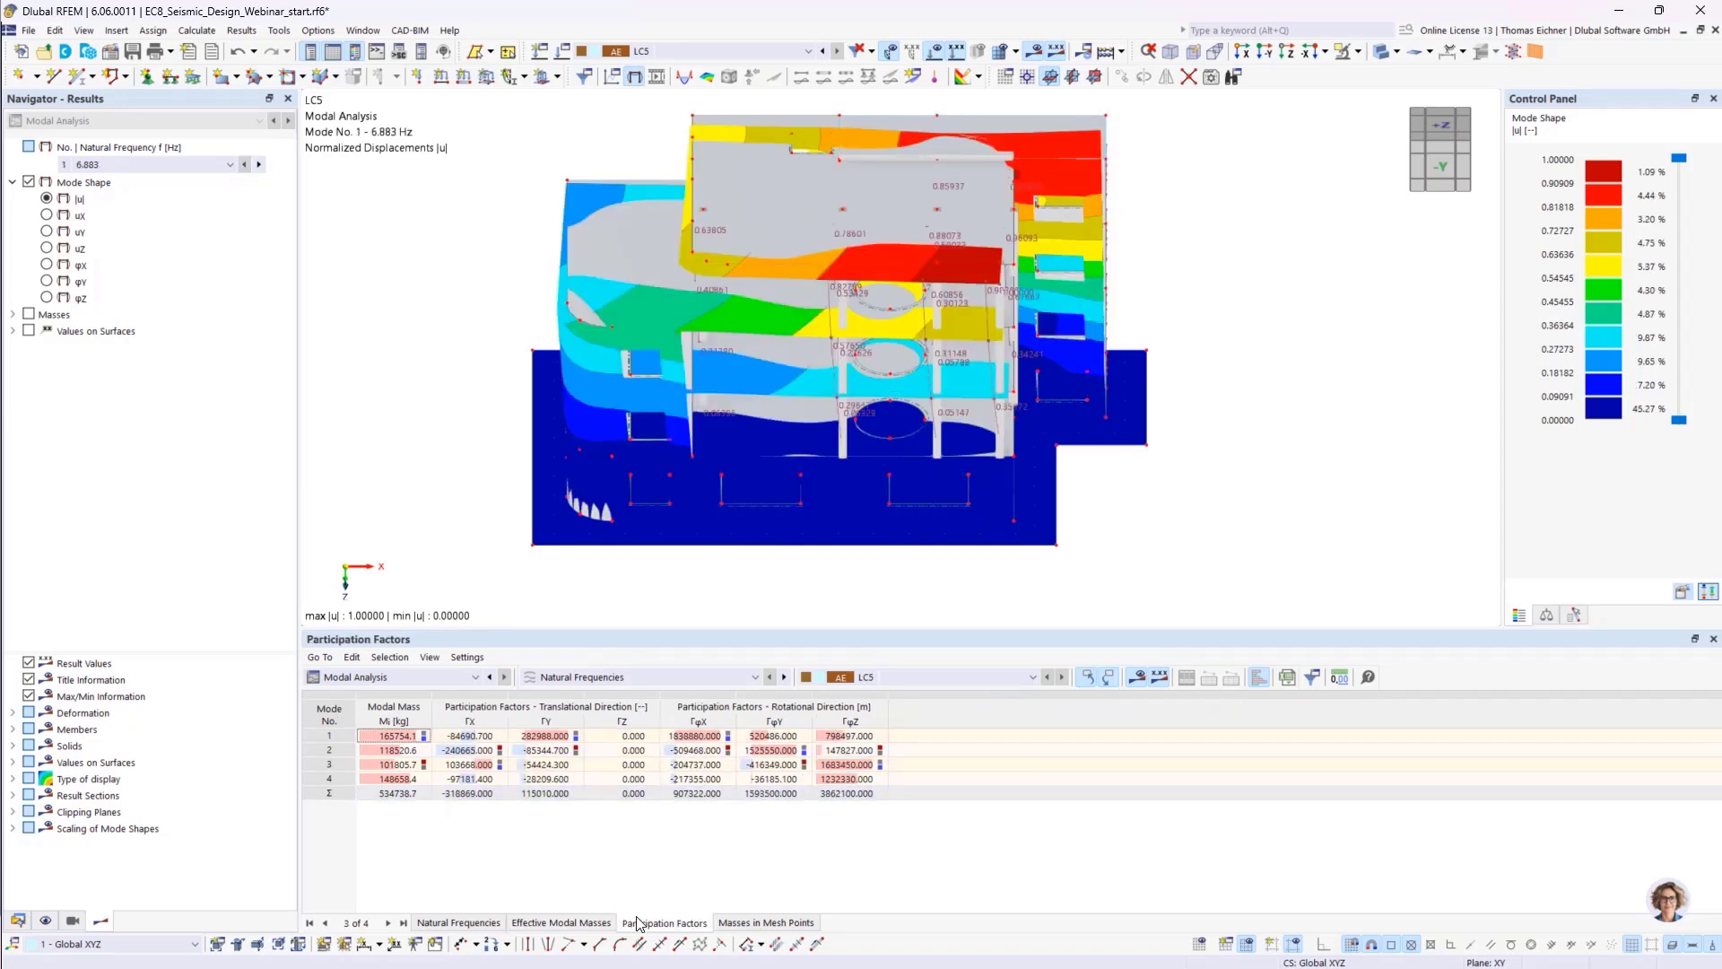
- Show the masses in mesh points and display the translational masses mX, mY and mZ on the model in turn
{"action": "left_click", "coordinate": [756, 924]}
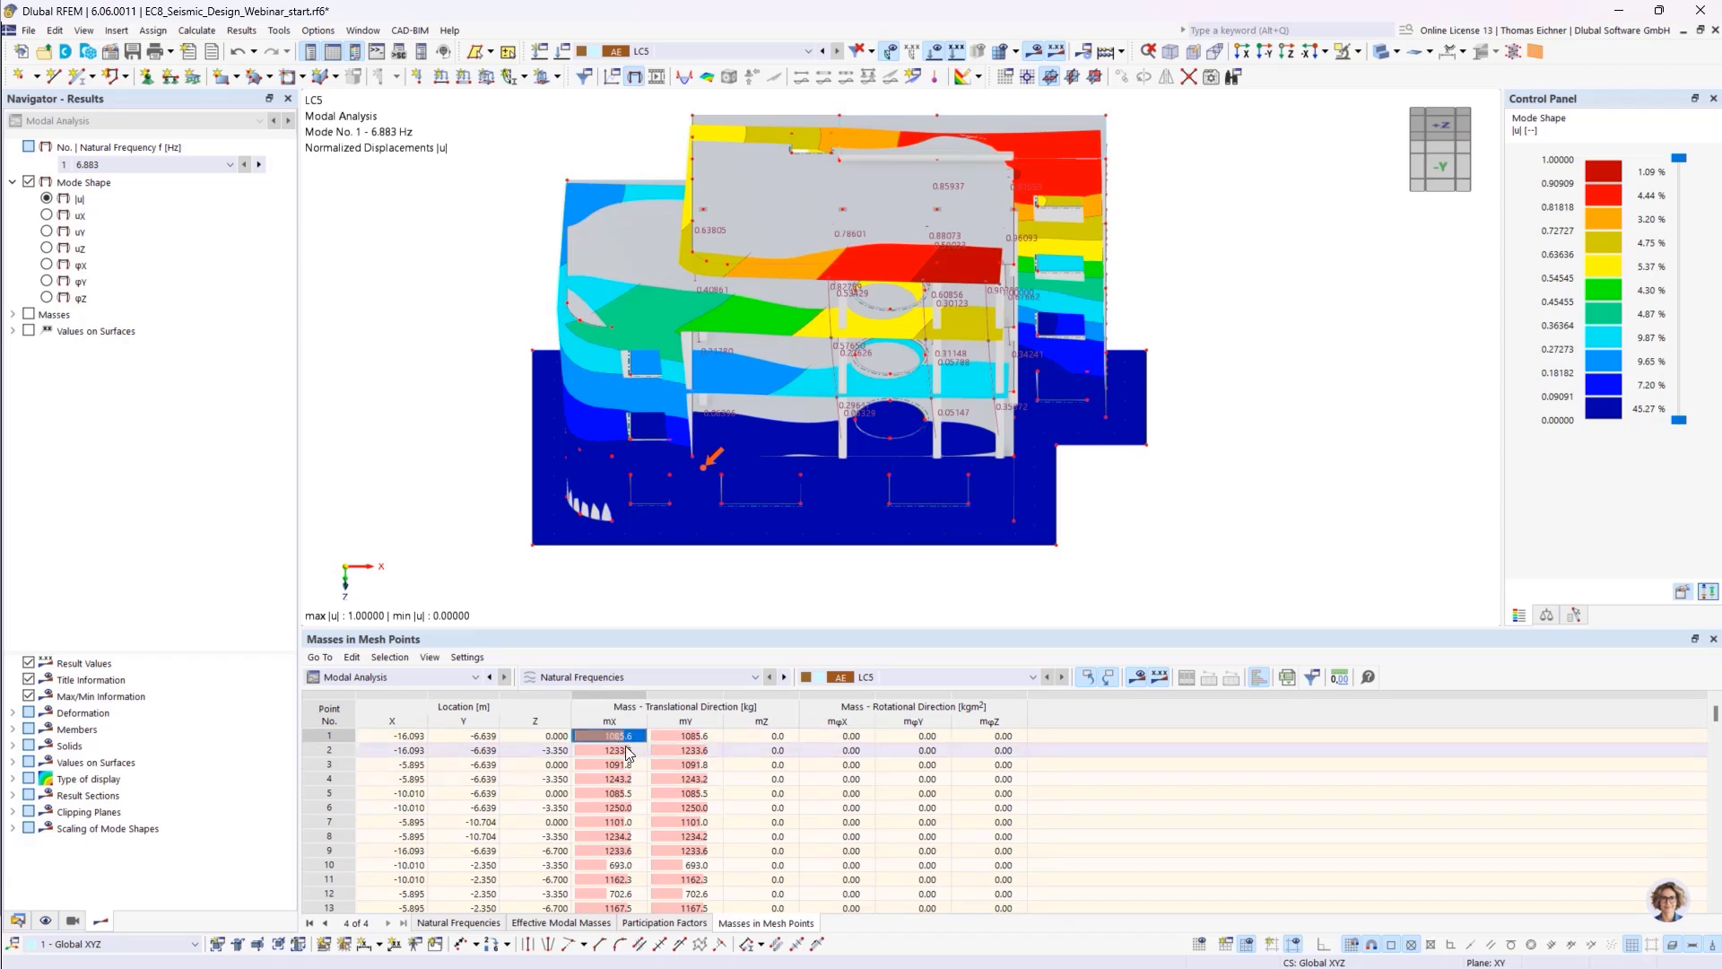
{"action": "left_click", "coordinate": [13, 315]}
{"action": "left_click", "coordinate": [47, 331]}
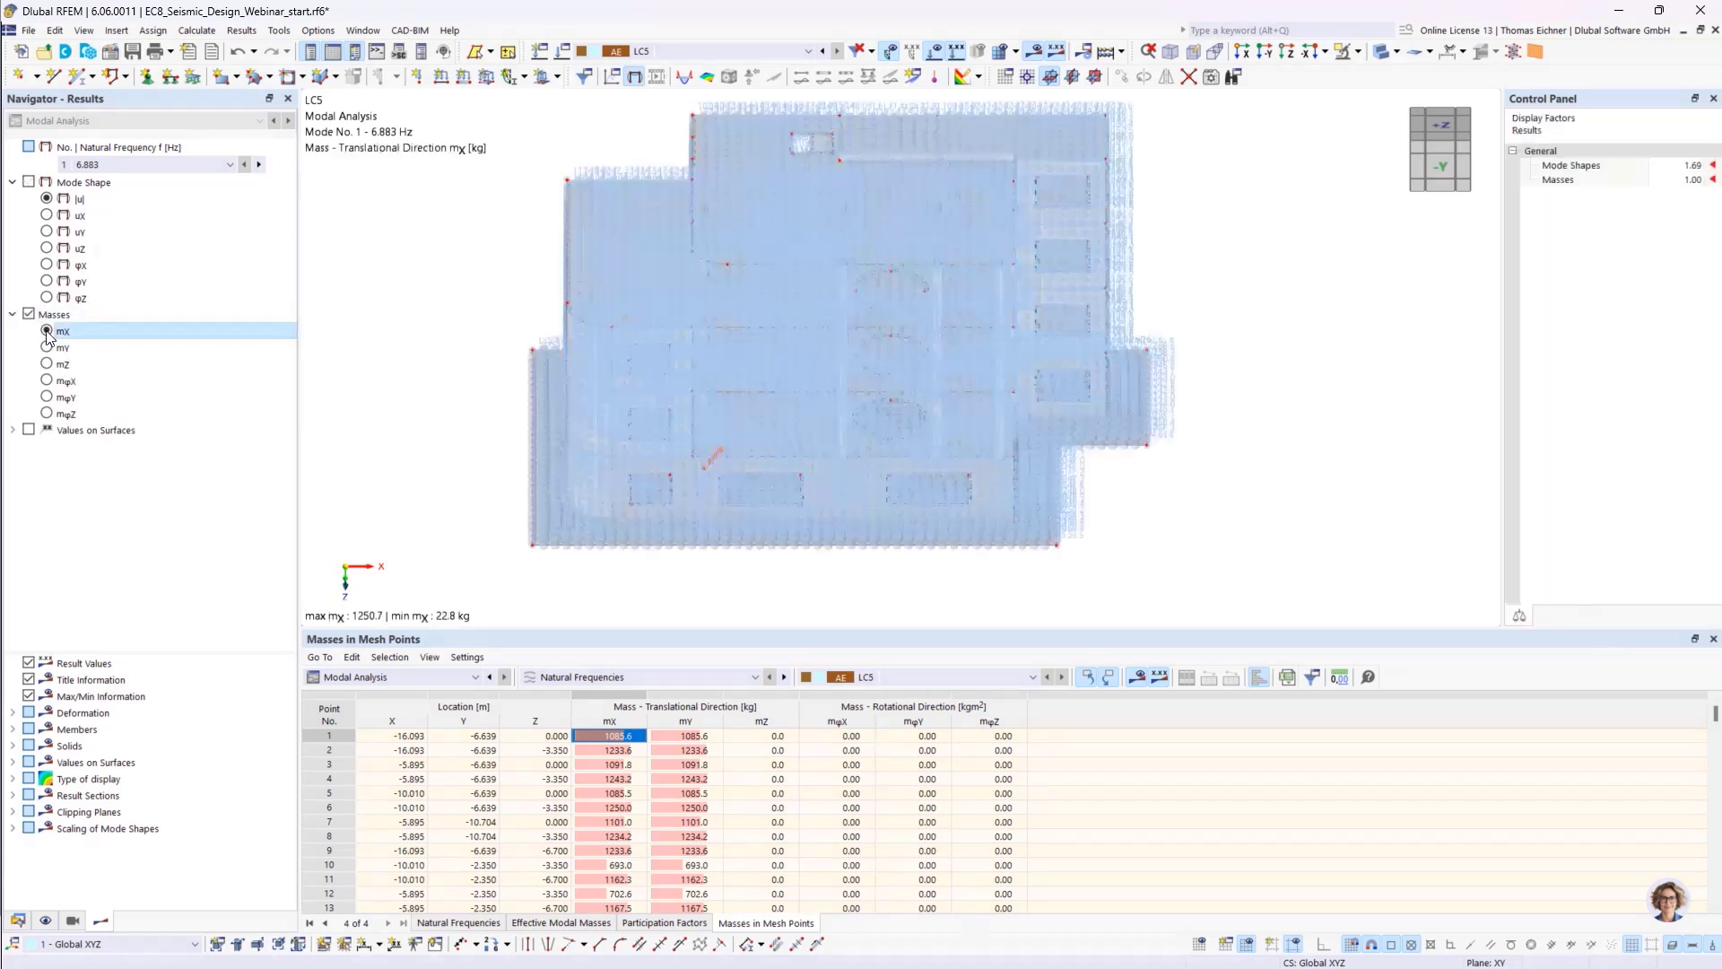
{"action": "middle_click_drag", "start_coordinate": [1122, 520], "coordinate": [834, 220]}
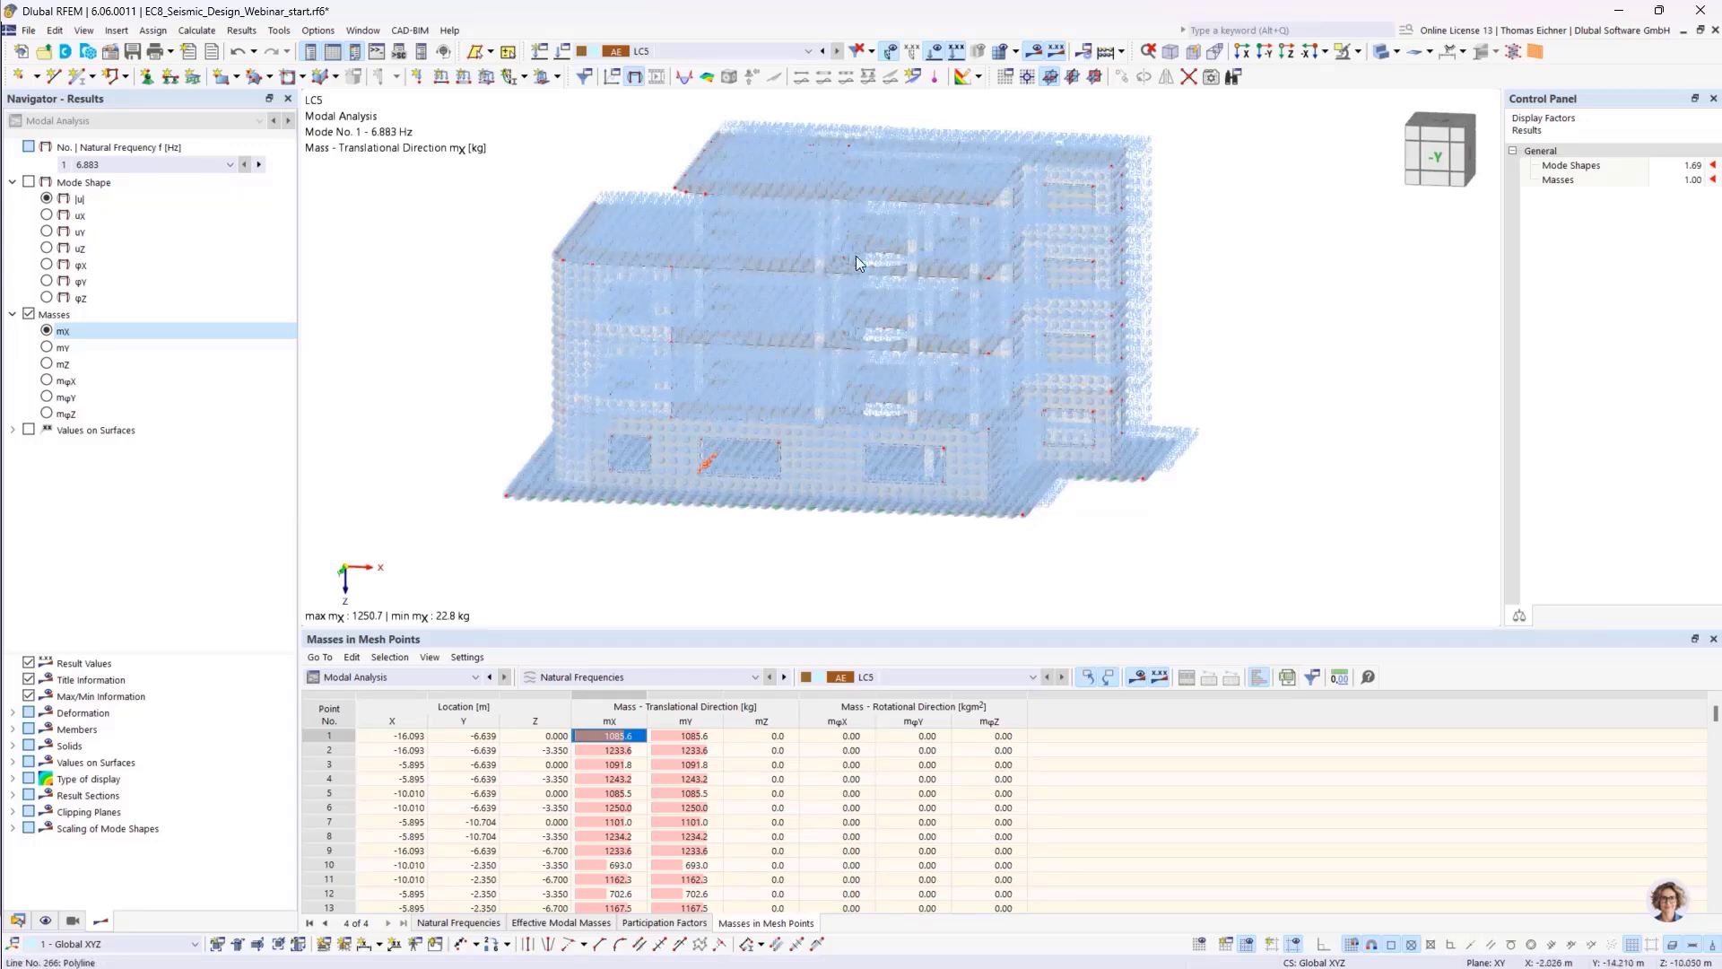
{"action": "left_click", "coordinate": [59, 347]}
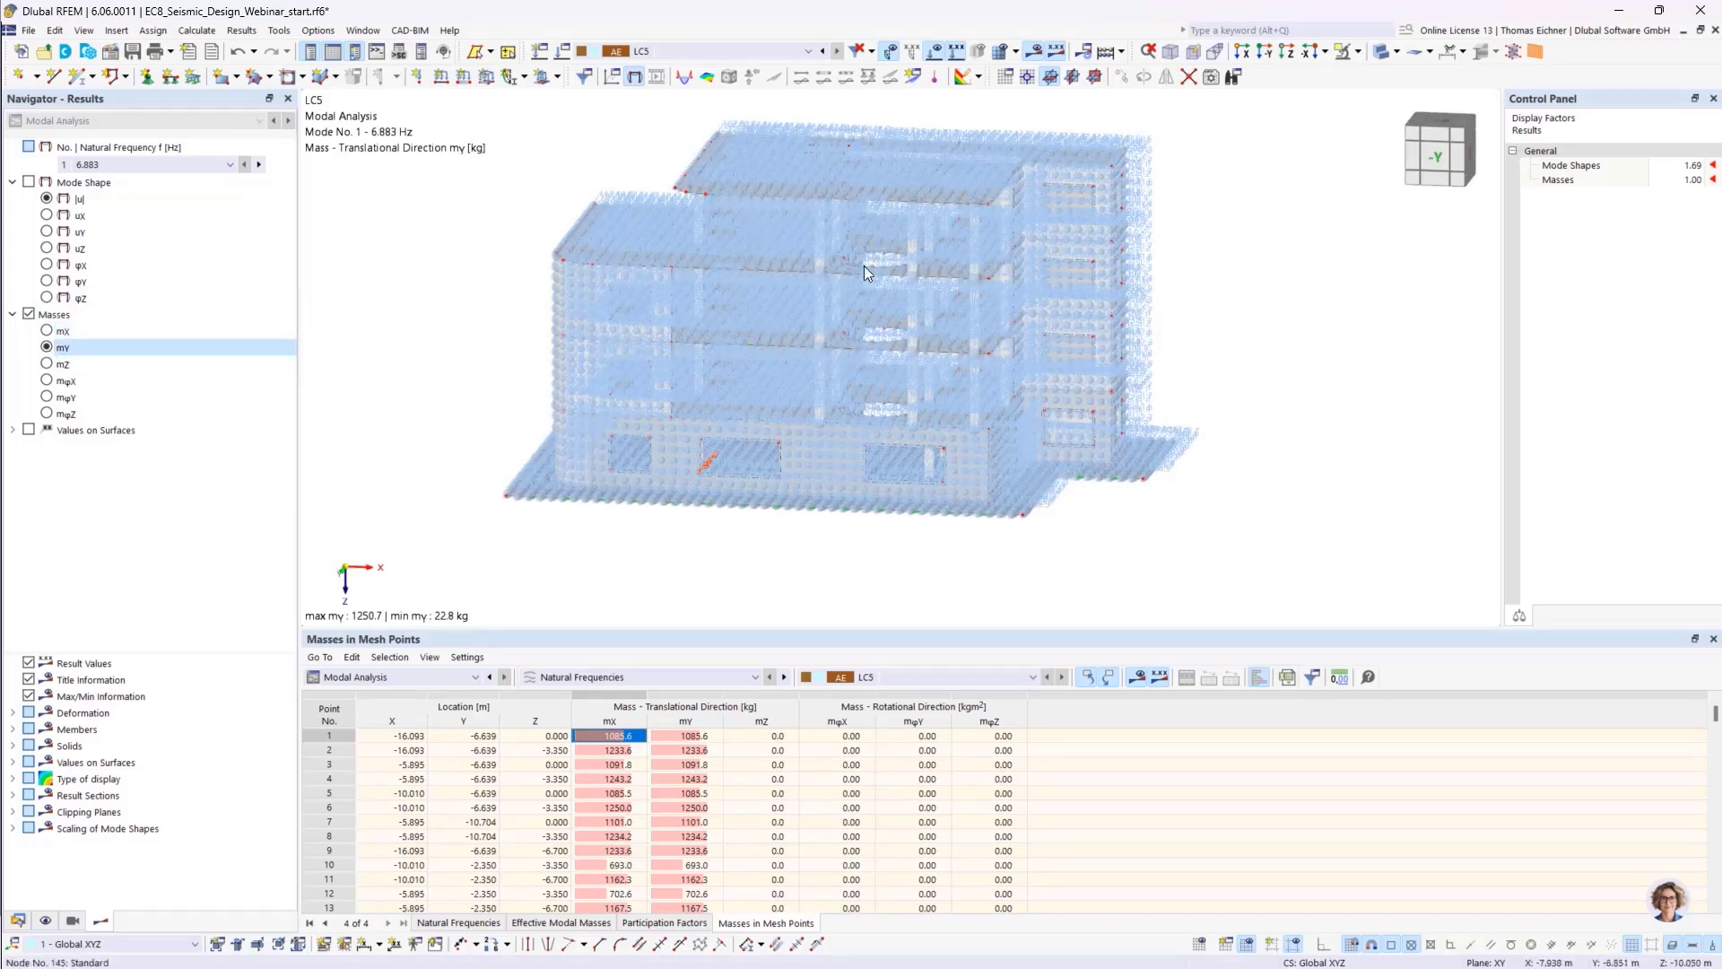
{"action": "left_click", "coordinate": [47, 364]}
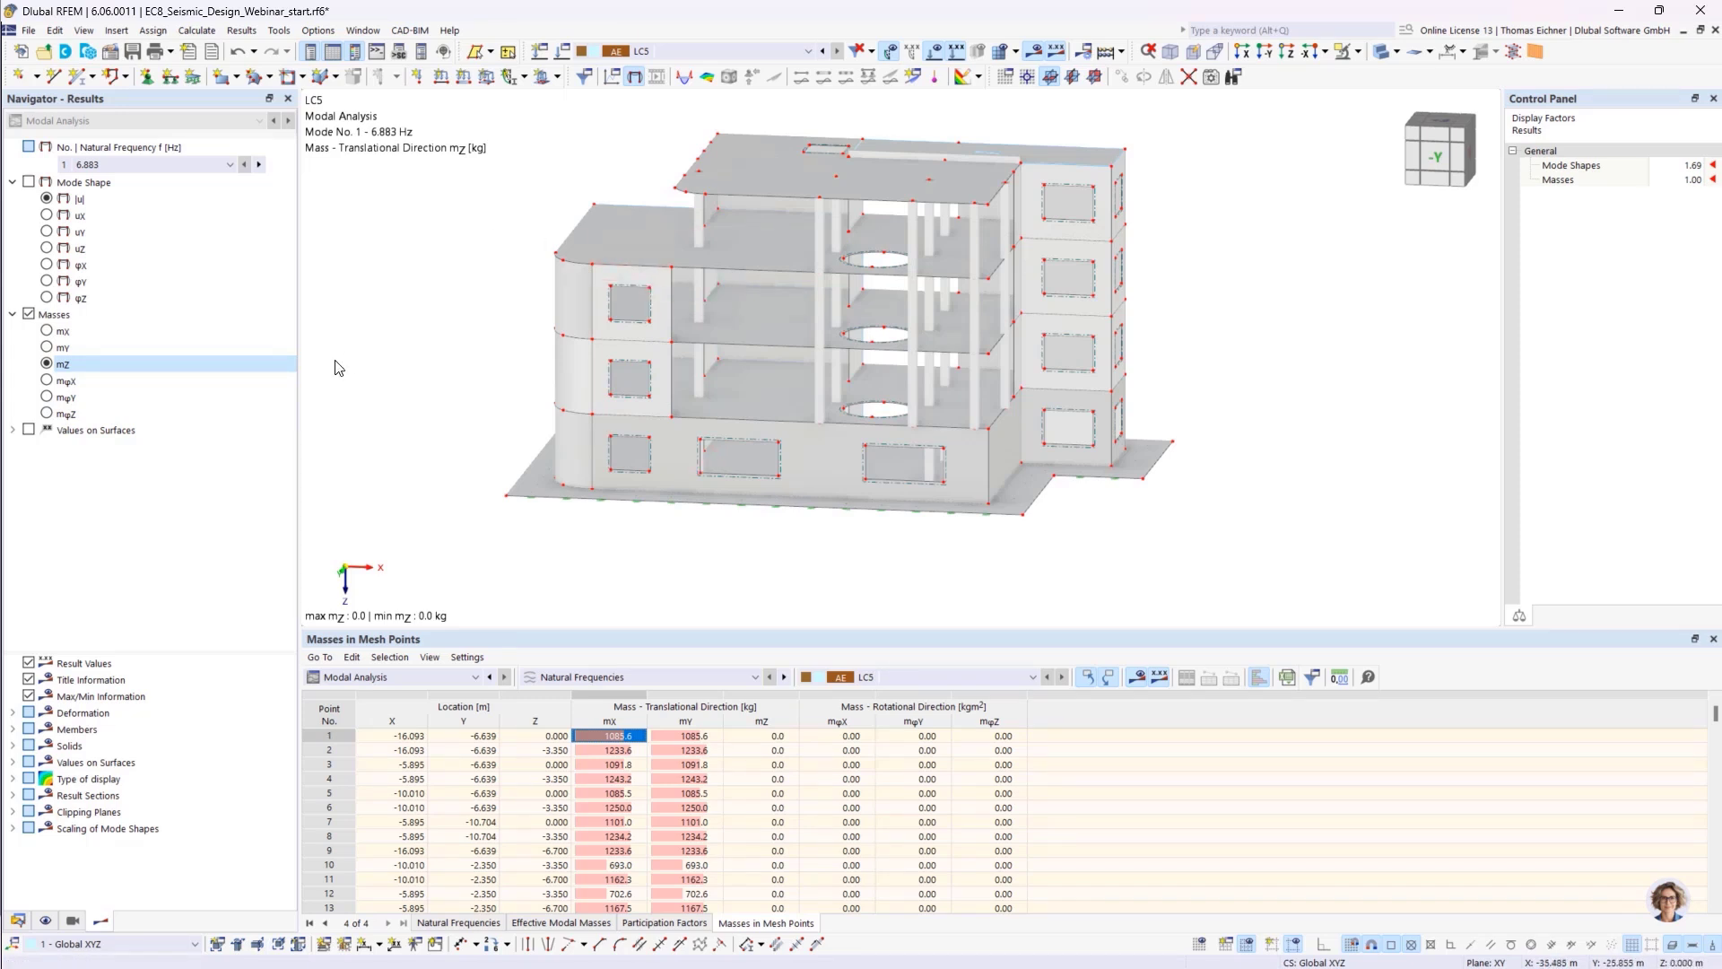
{"action": "mouse_move", "coordinate": [408, 318]}
{"action": "middle_mouse_down"}
{"action": "mouse_move", "coordinate": [465, 388]}
{"action": "mouse_move", "coordinate": [329, 414]}
{"action": "mouse_move", "coordinate": [408, 286]}
{"action": "mouse_move", "coordinate": [424, 320]}
{"action": "middle_mouse_up"}
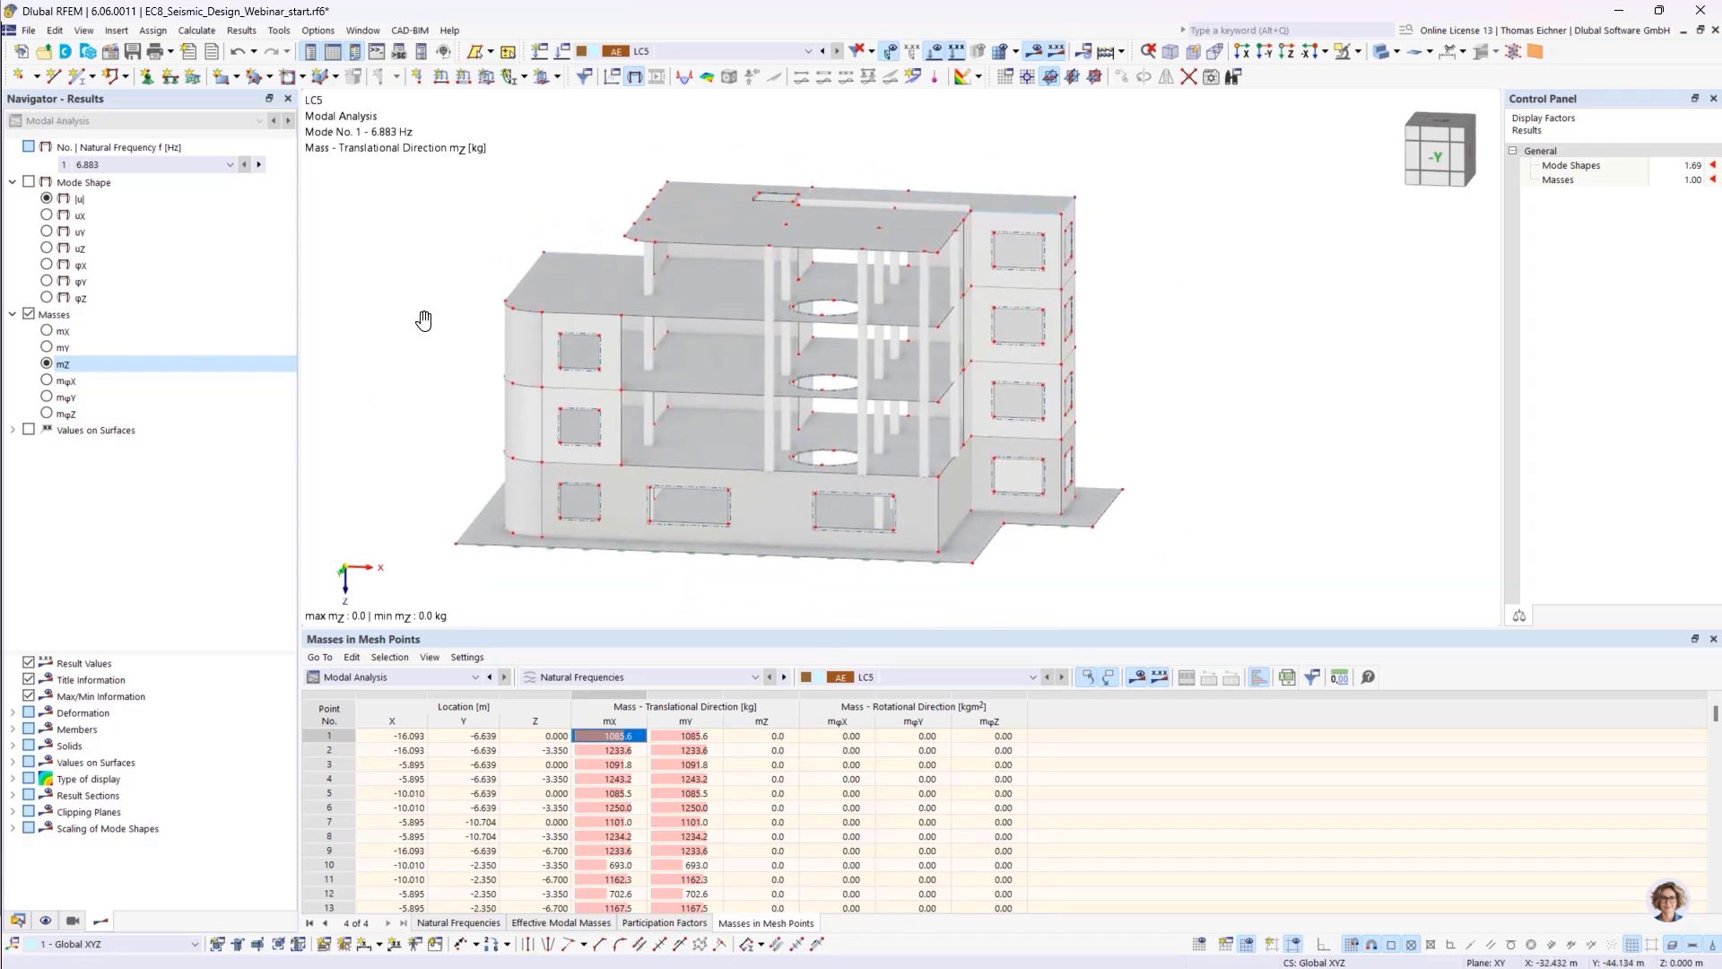
{"action": "left_click", "coordinate": [686, 51]}
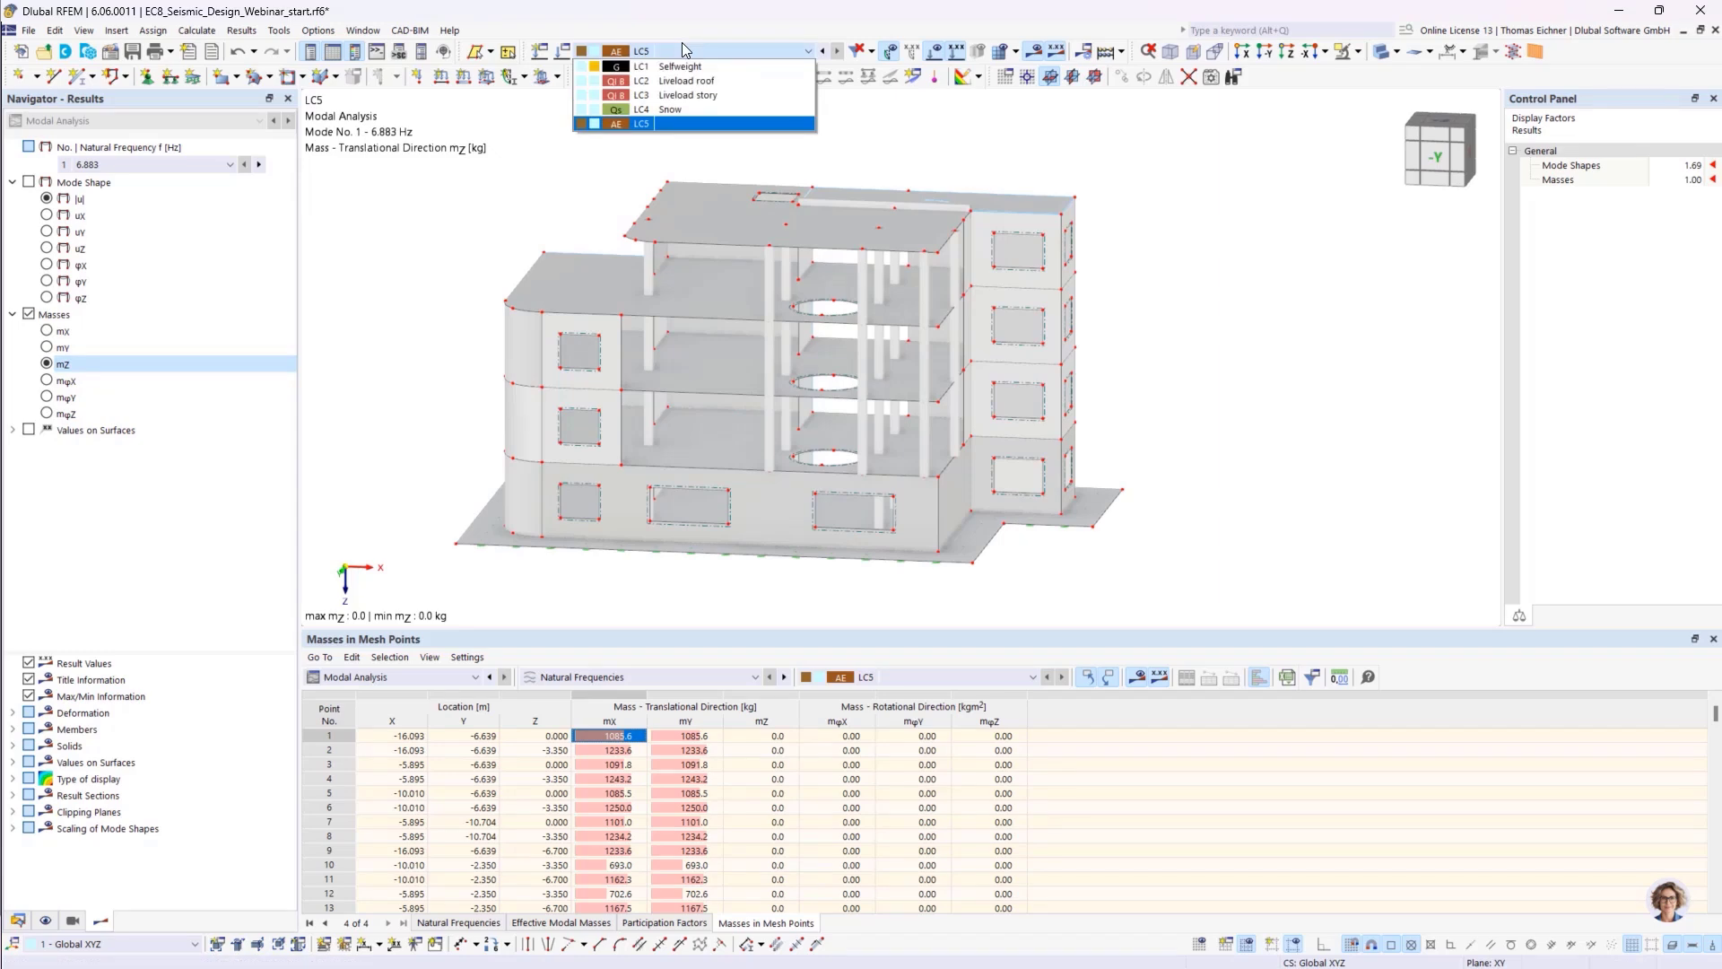
{"action": "left_click", "coordinate": [683, 48]}
{"action": "left_click", "coordinate": [563, 52]}
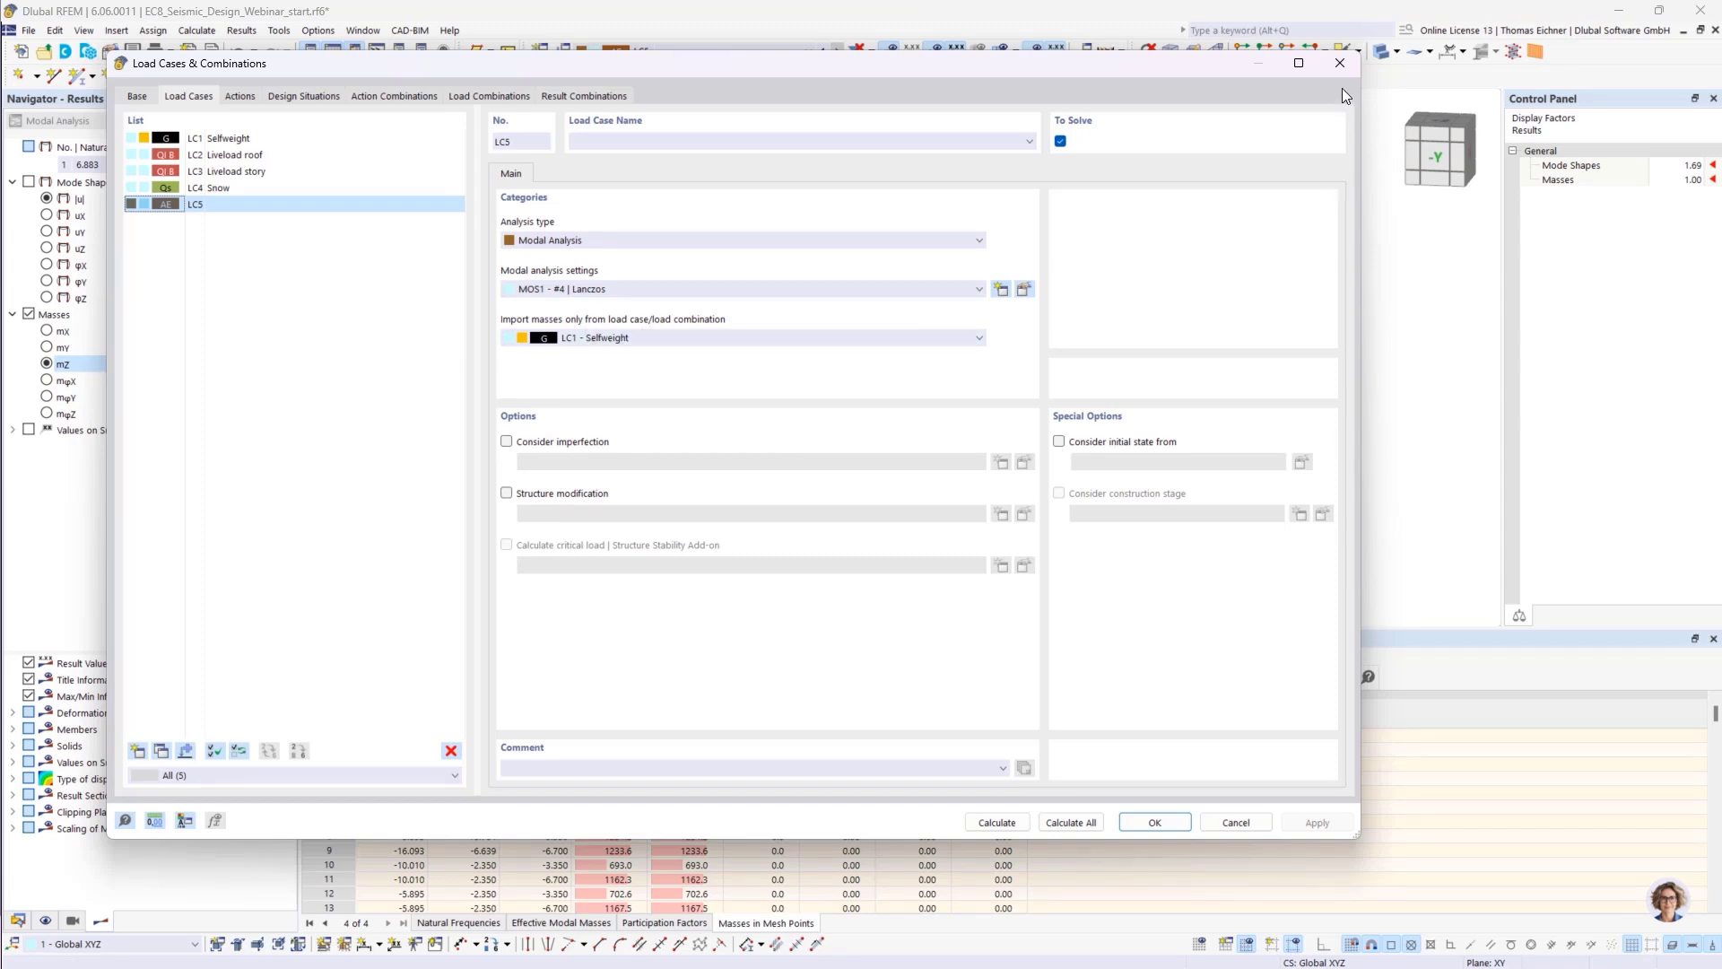
{"action": "left_click", "coordinate": [1339, 62]}
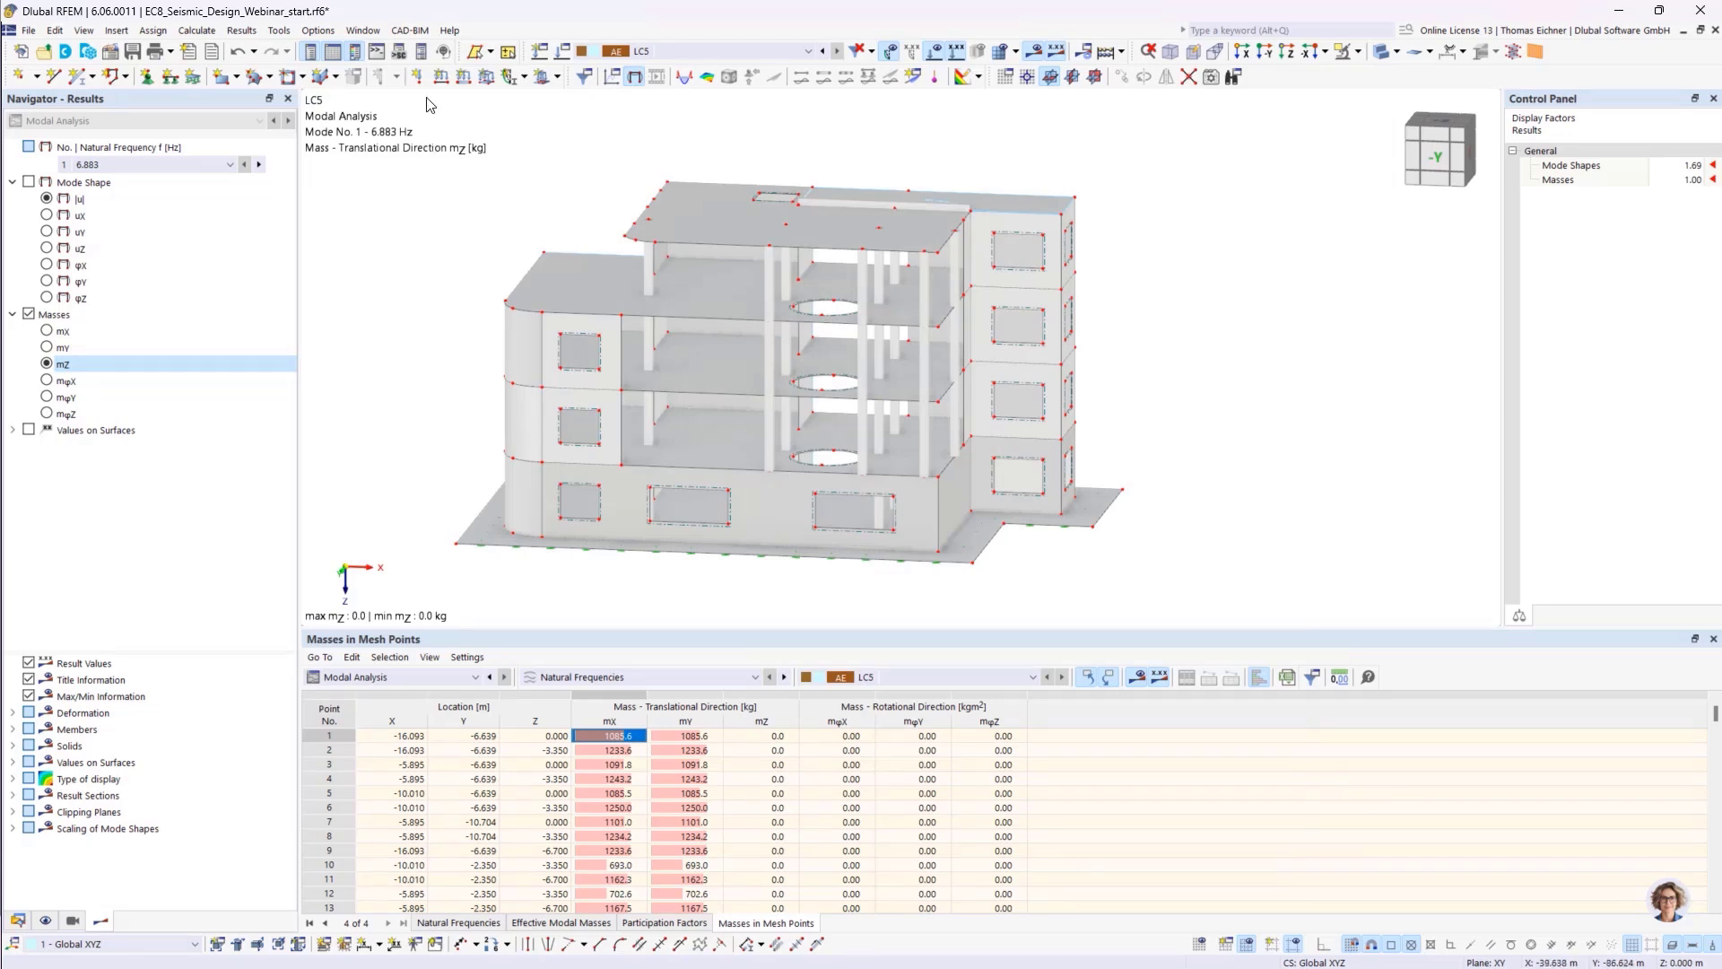
- Add a nodal load of type Mass with 123 t in LC5 and assign it to the roof's front corner node
{"action": "left_click", "coordinate": [417, 76]}
{"action": "left_click_drag", "start_coordinate": [758, 180], "coordinate": [592, 235]}
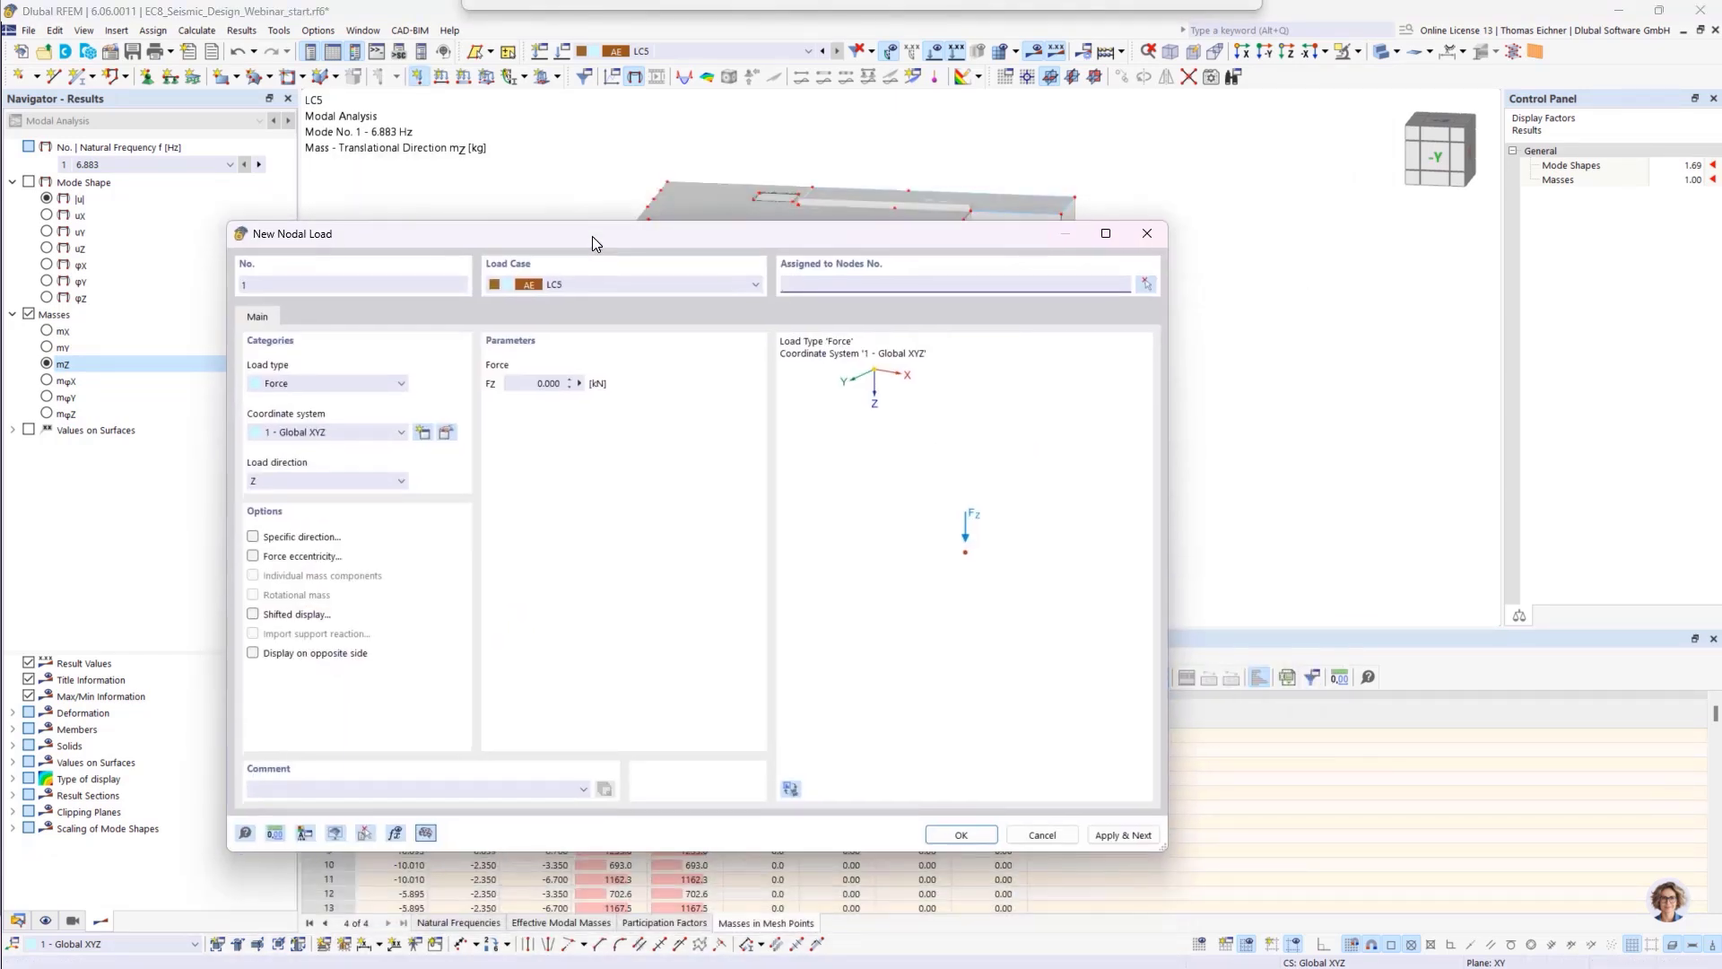
{"action": "left_click", "coordinate": [327, 385]}
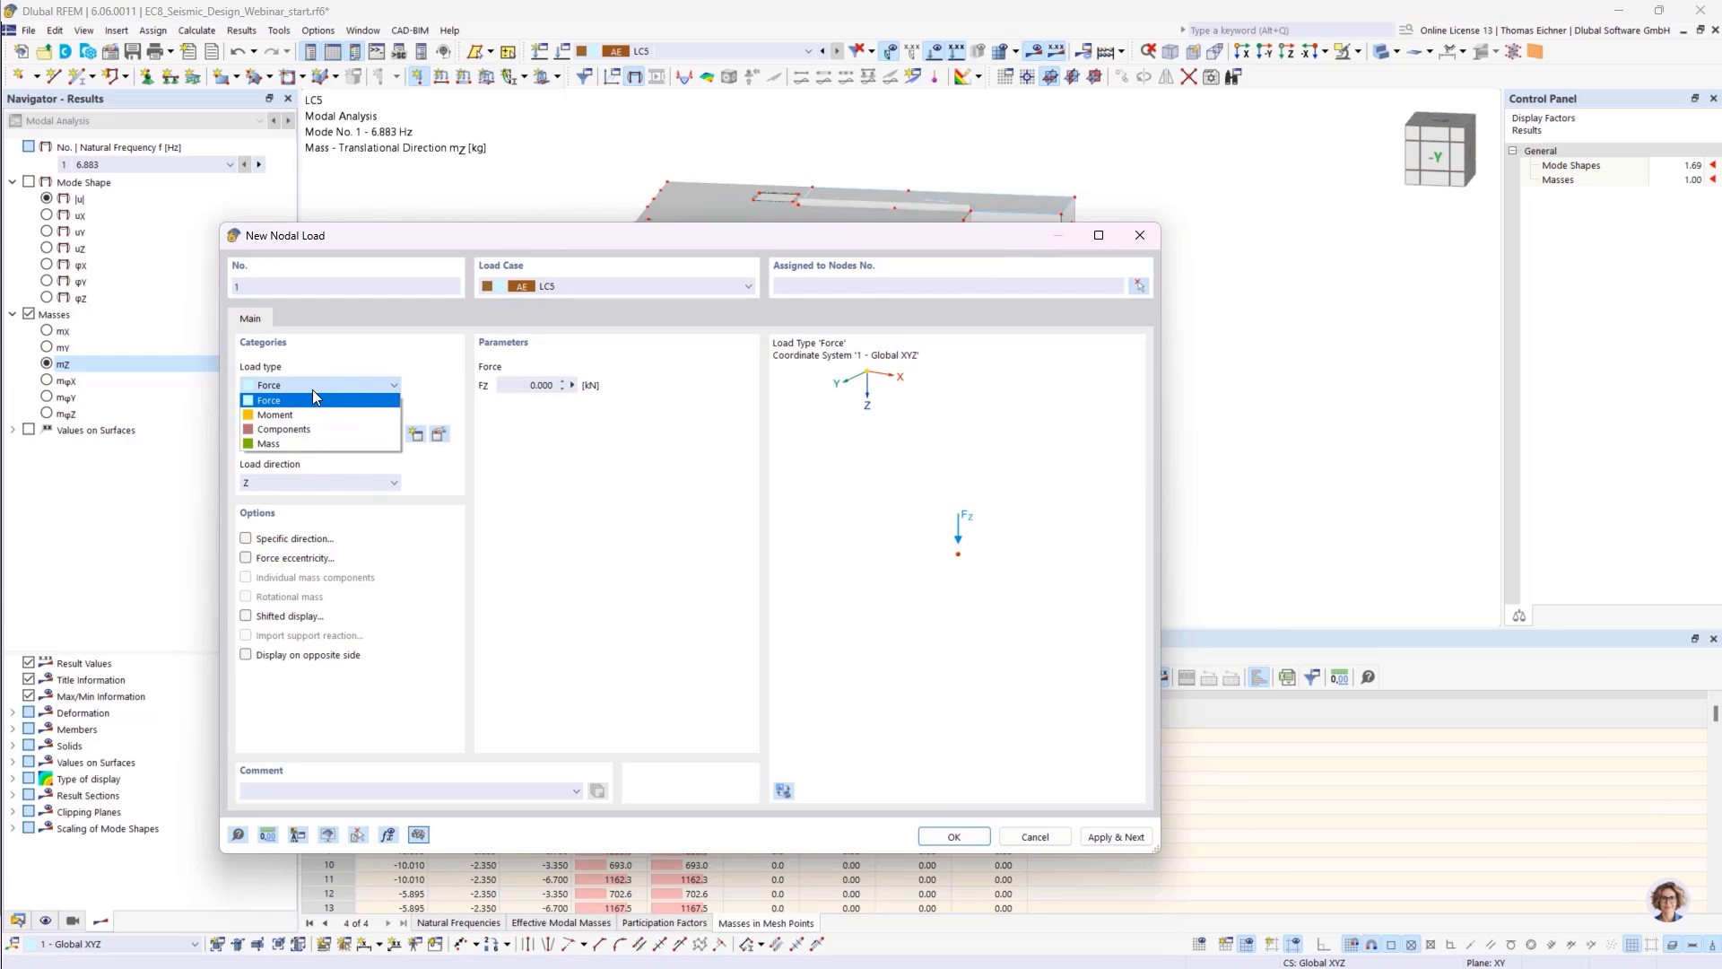
{"action": "left_click", "coordinate": [275, 445]}
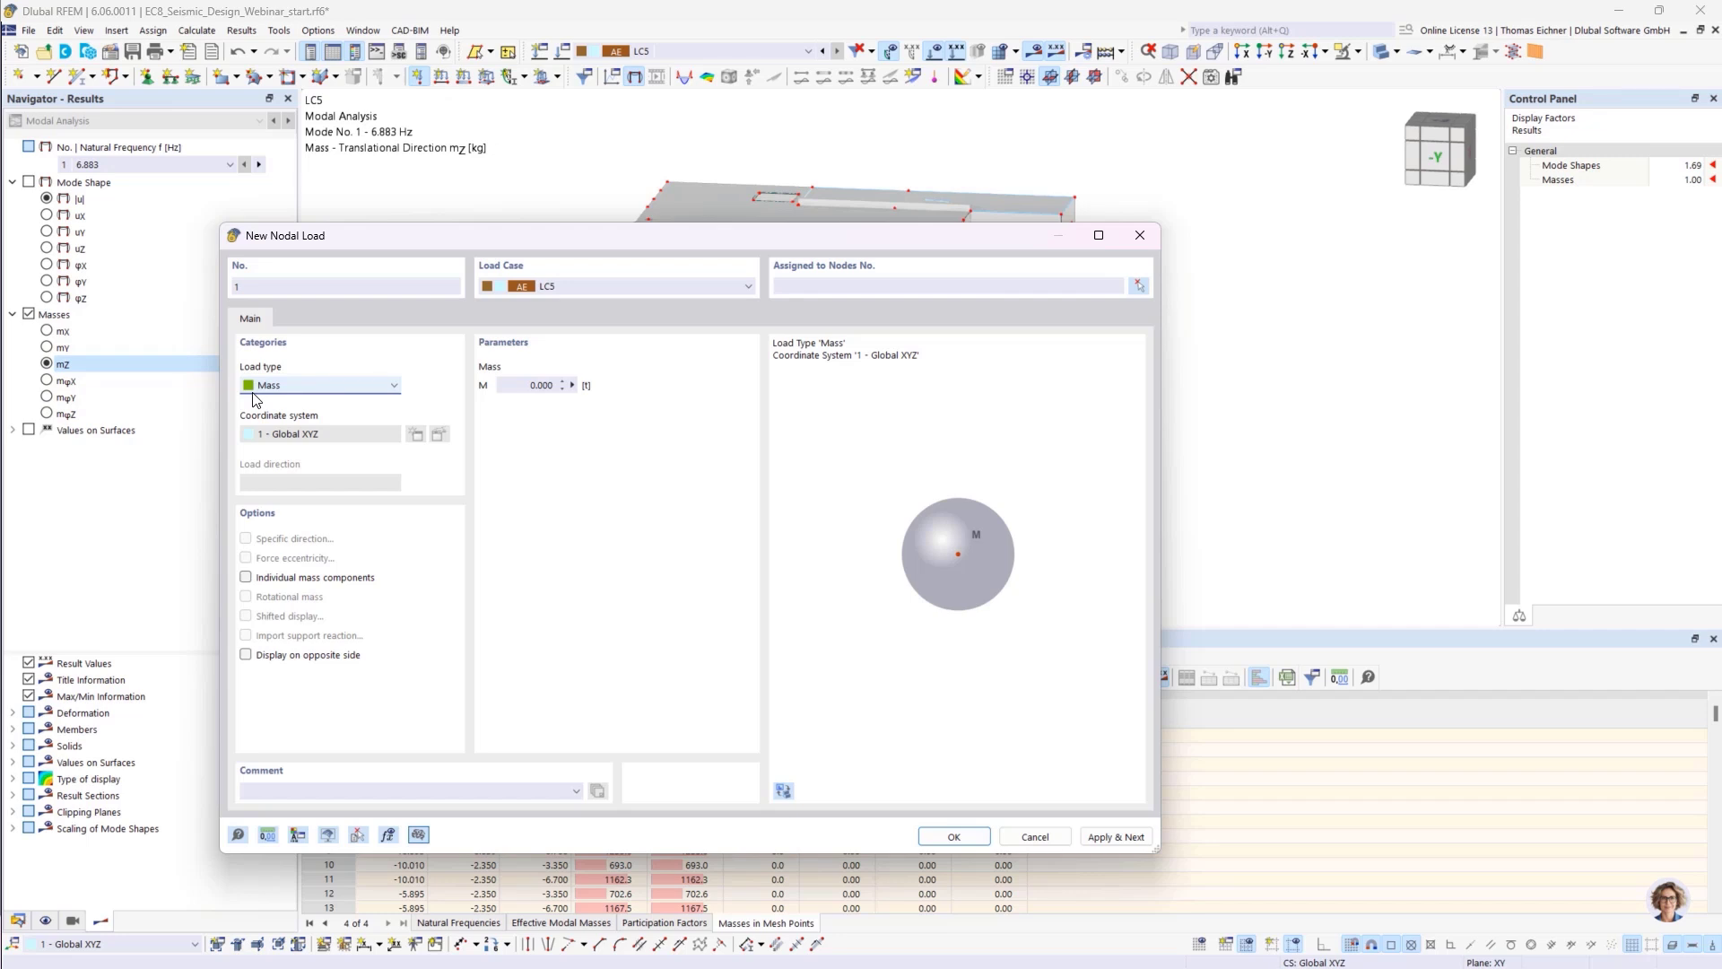
{"action": "left_click", "coordinate": [538, 388]}
{"action": "type", "text": "123"}
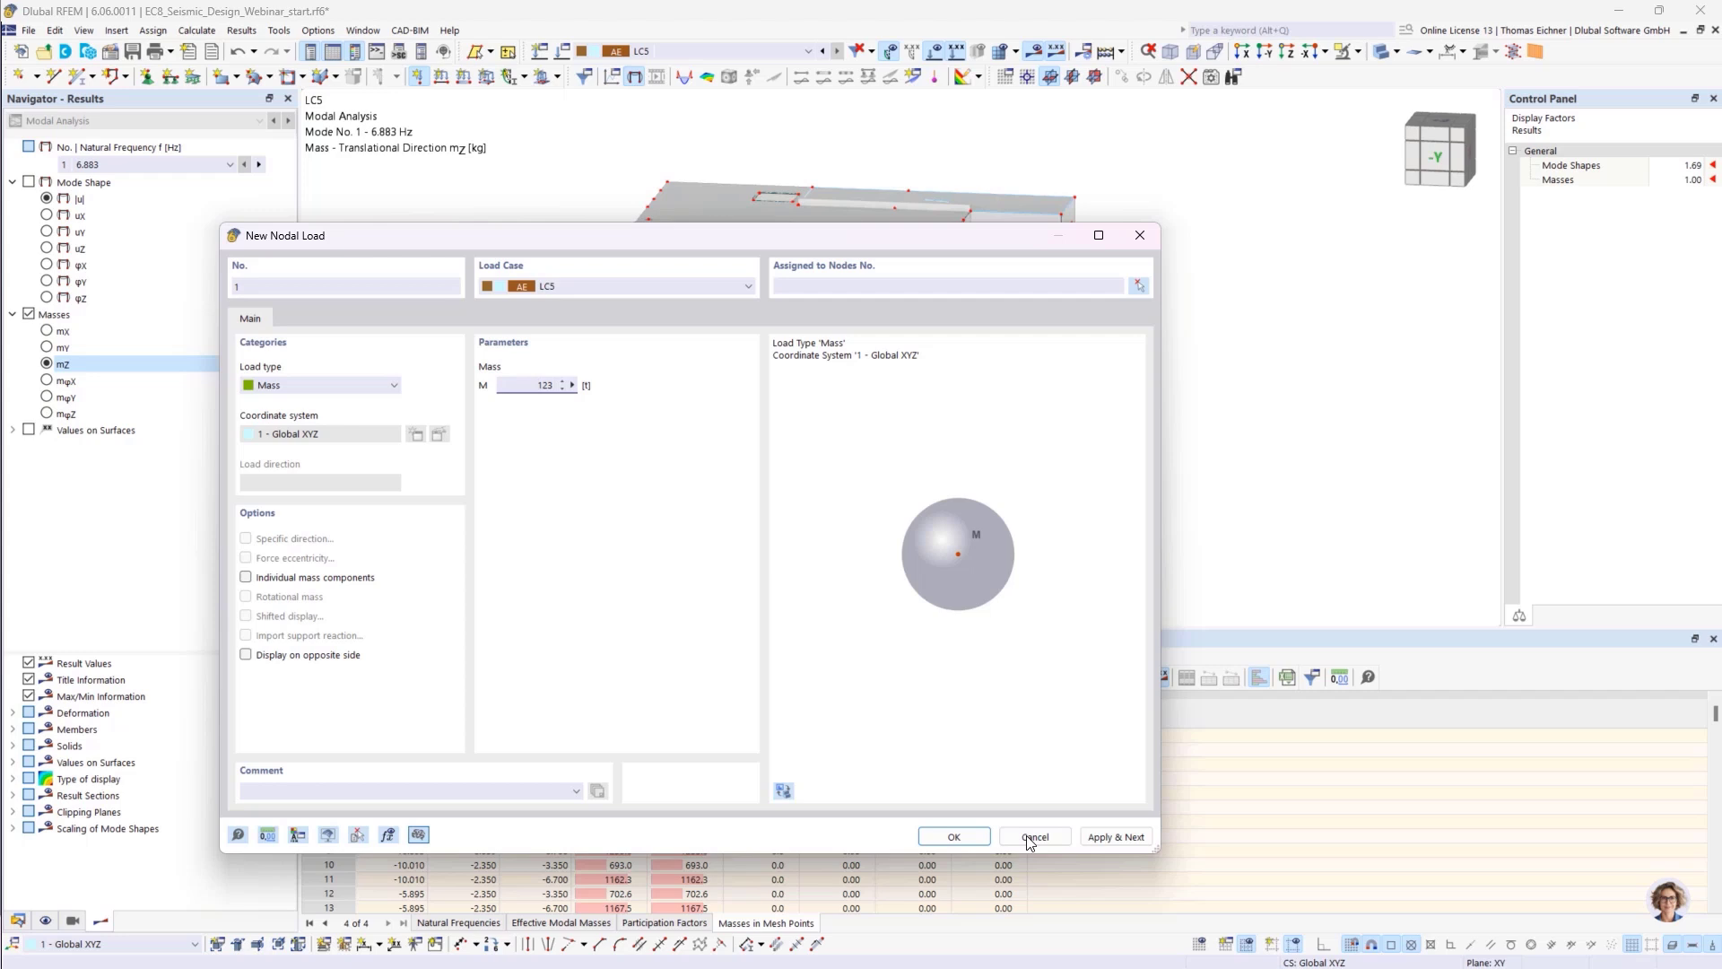
{"action": "left_click", "coordinate": [950, 836]}
{"action": "left_click", "coordinate": [628, 243]}
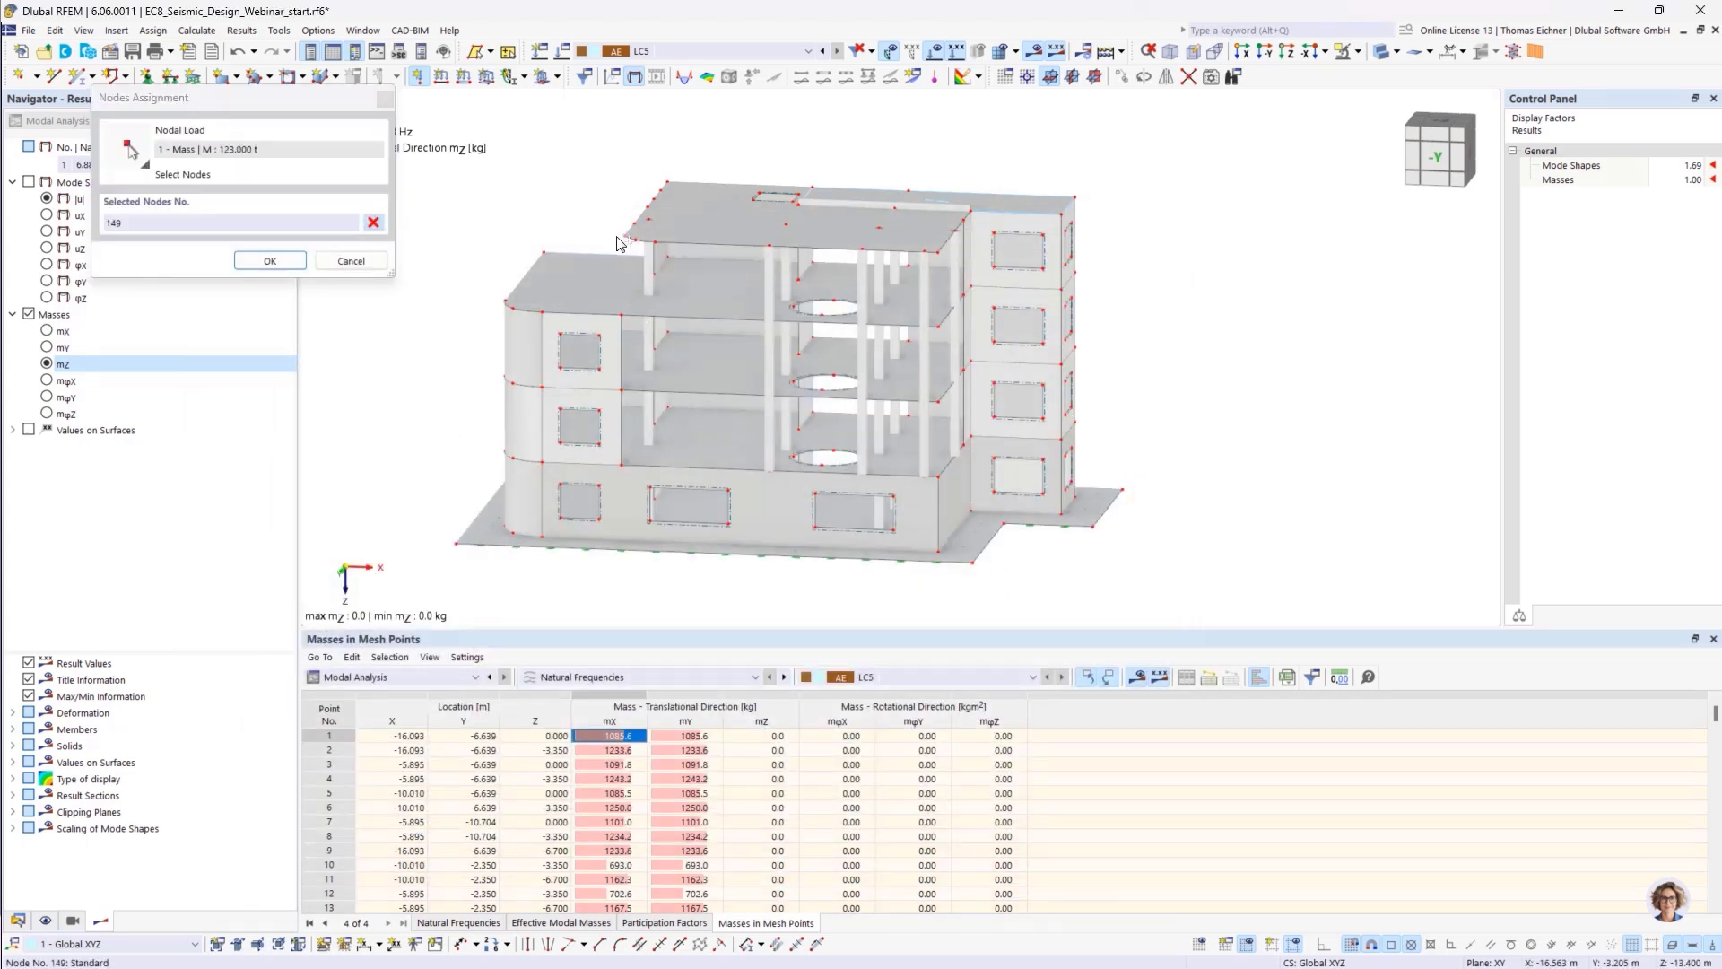
{"action": "left_click", "coordinate": [270, 260]}
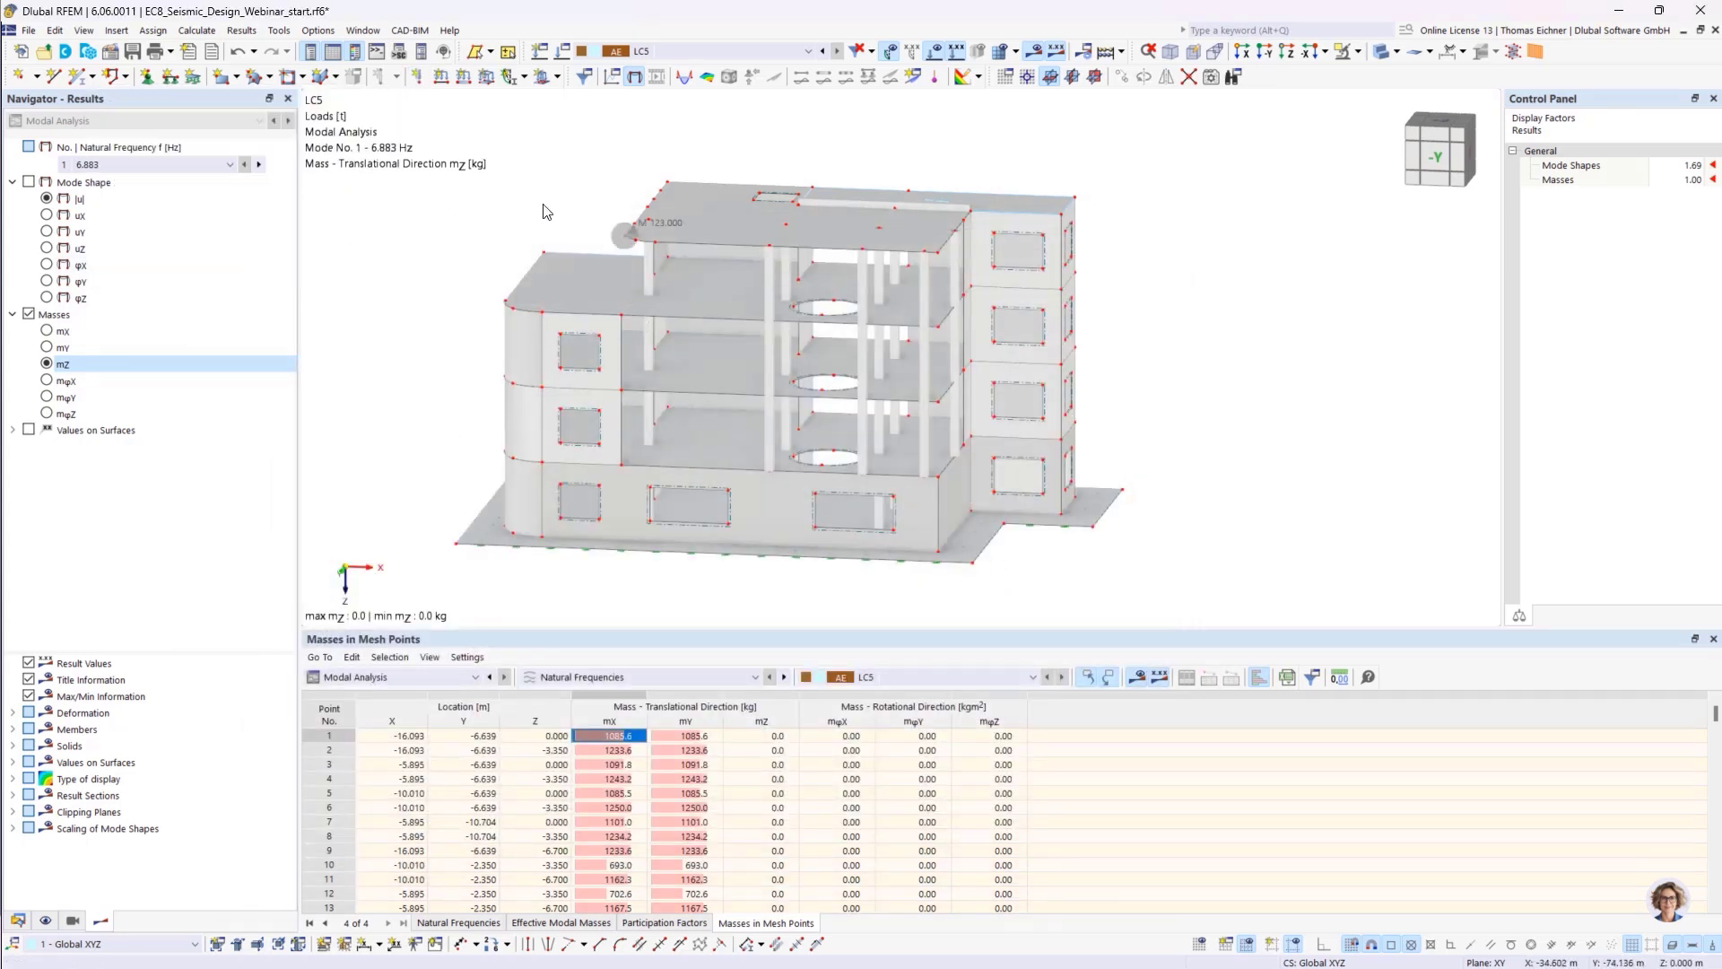
- Inspect the nodal mass at the roof's front corner and delete it from LC5
{"action": "left_click", "coordinate": [652, 54]}
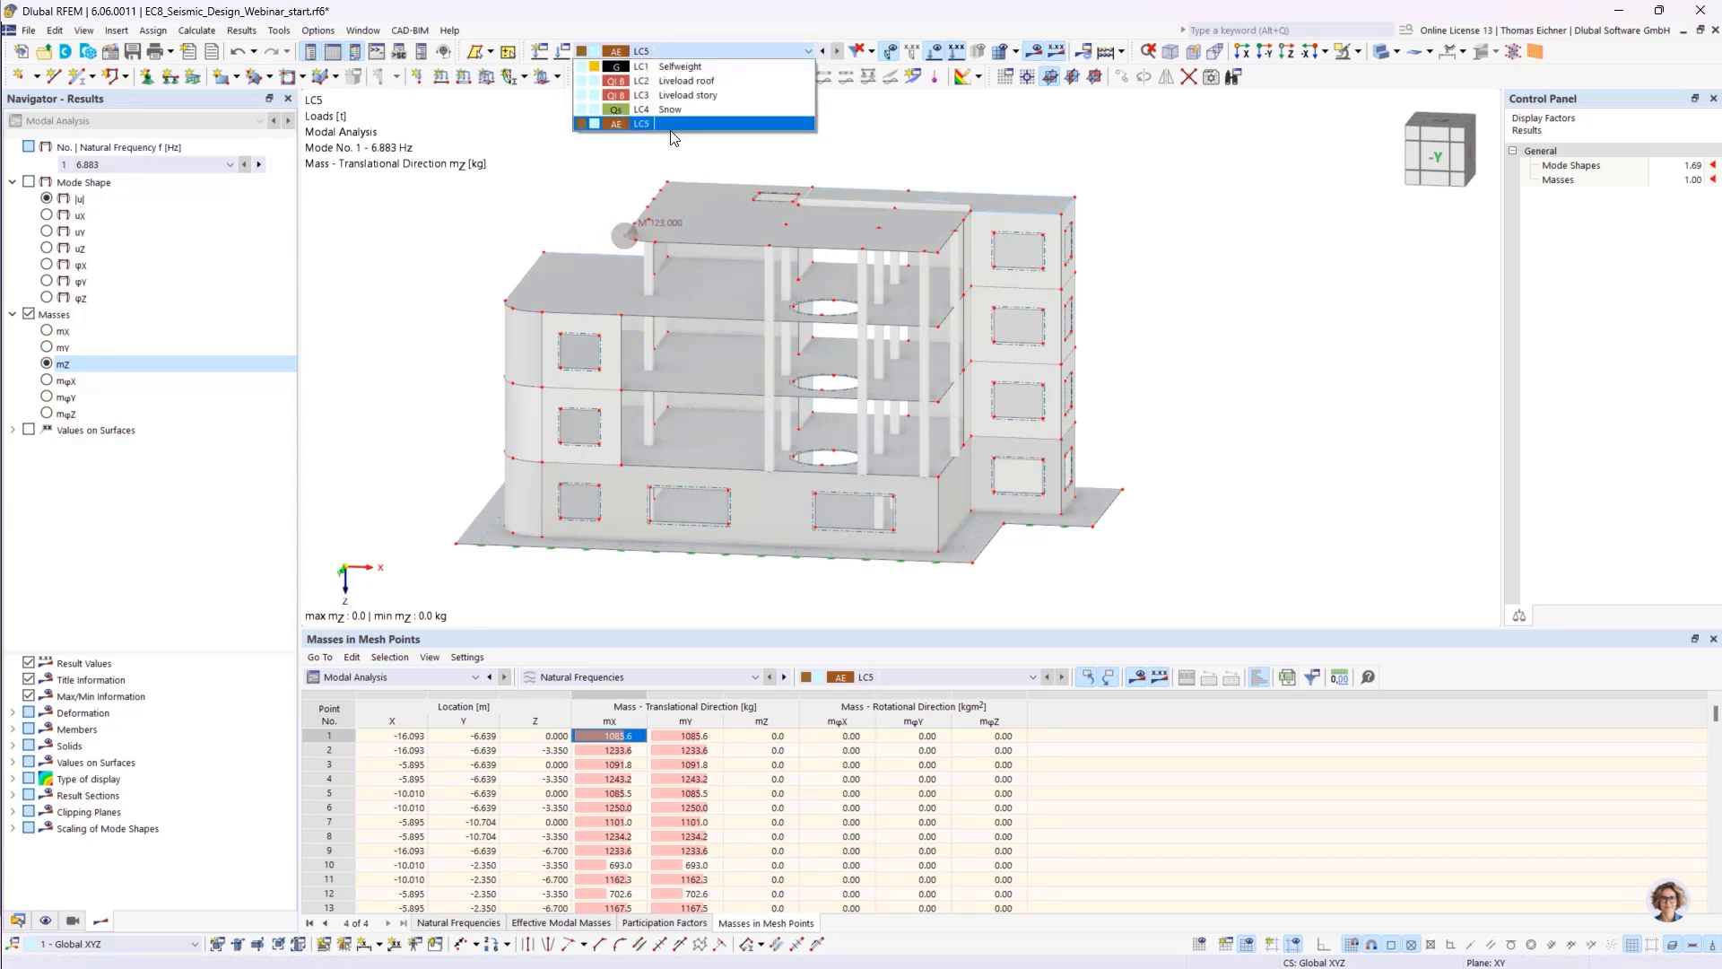
{"action": "left_click", "coordinate": [618, 146]}
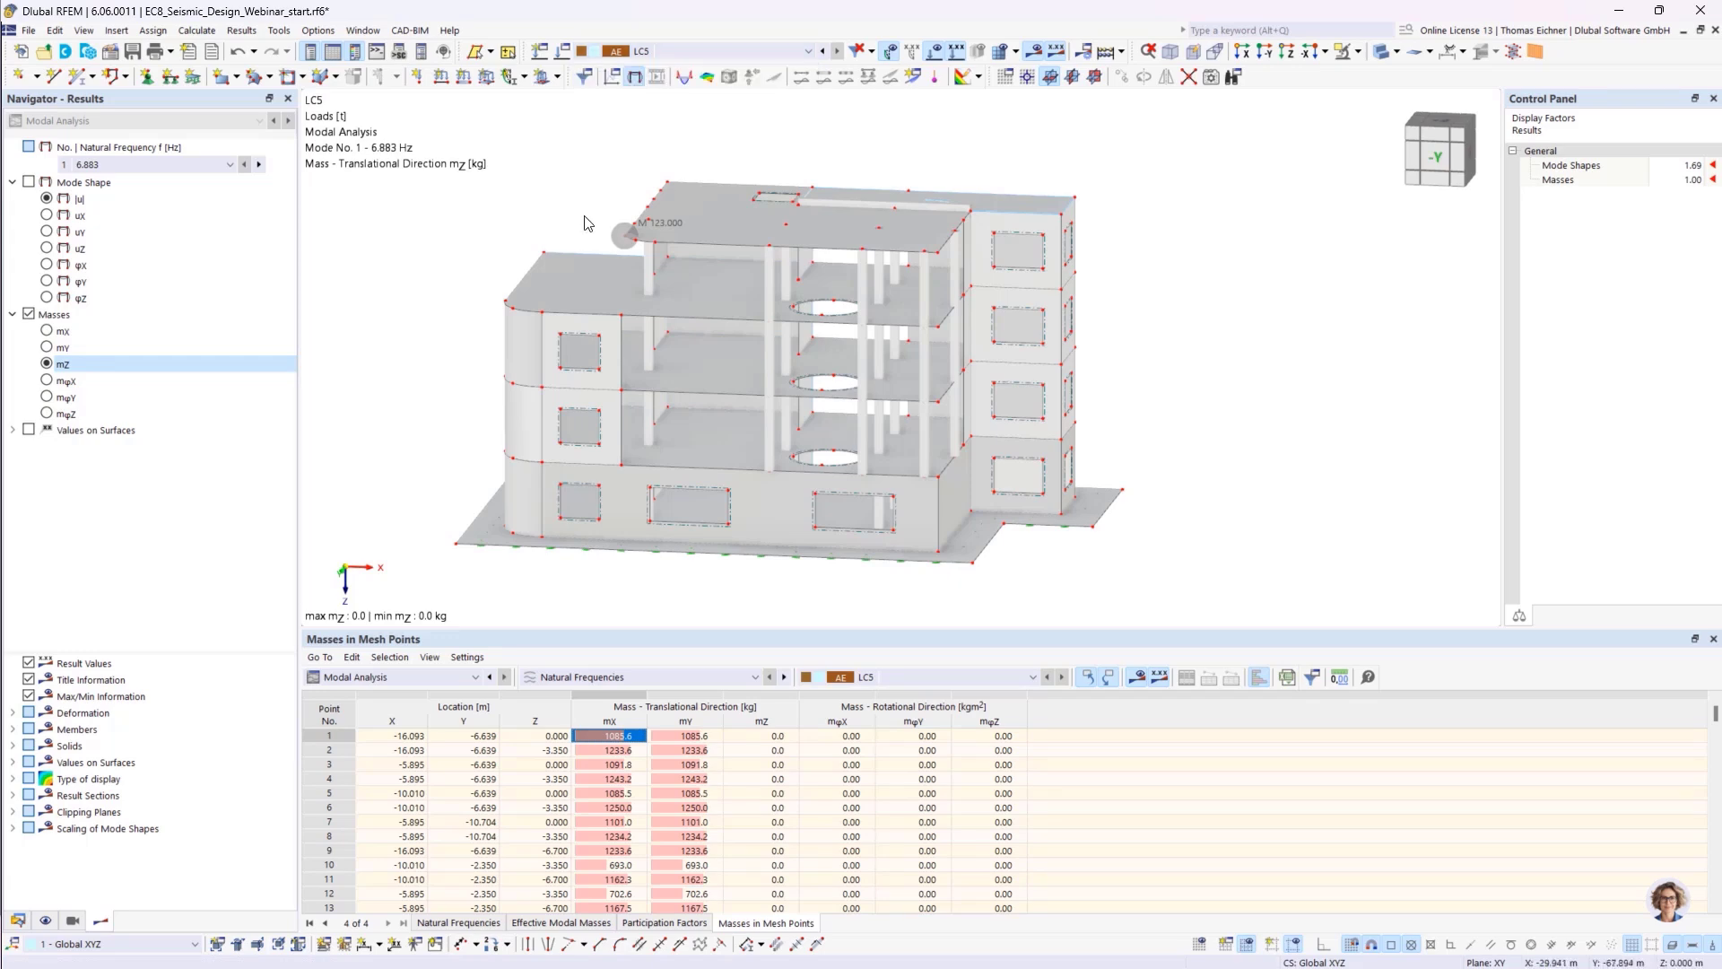
{"action": "scroll", "coordinate": [597, 231], "scroll_direction": "up", "scroll_amount": 2}
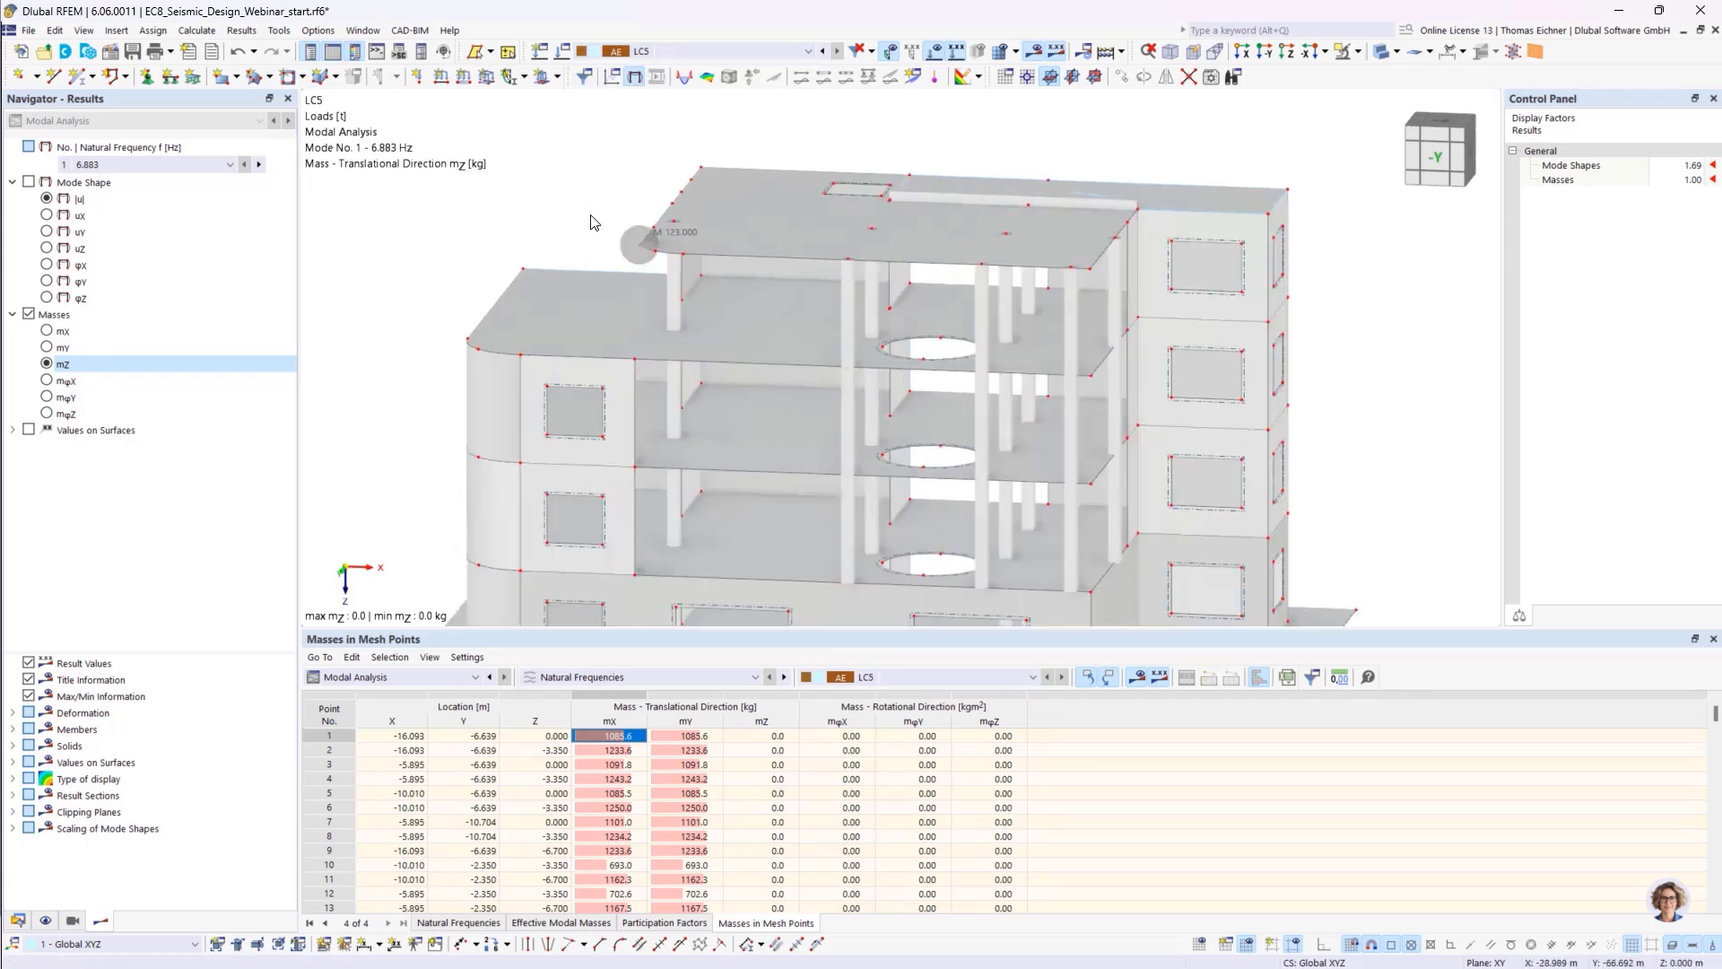
{"action": "scroll", "coordinate": [592, 223], "scroll_direction": "up", "scroll_amount": 1}
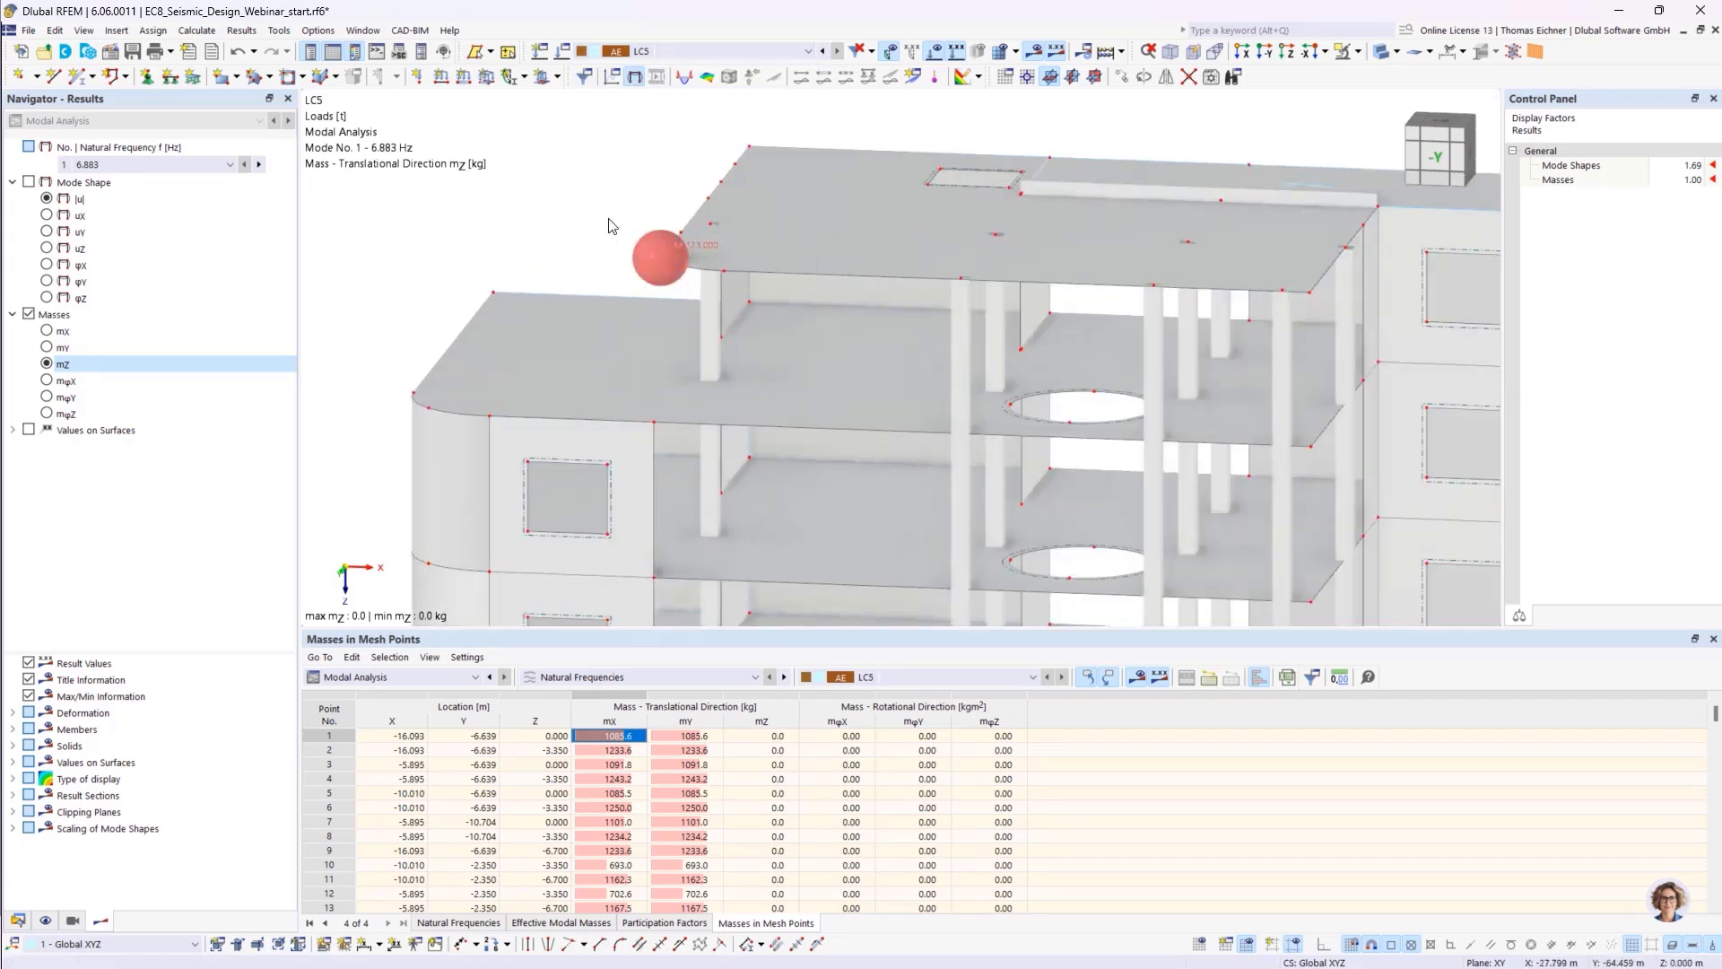
{"action": "scroll", "coordinate": [640, 249], "scroll_direction": "down", "scroll_amount": 1}
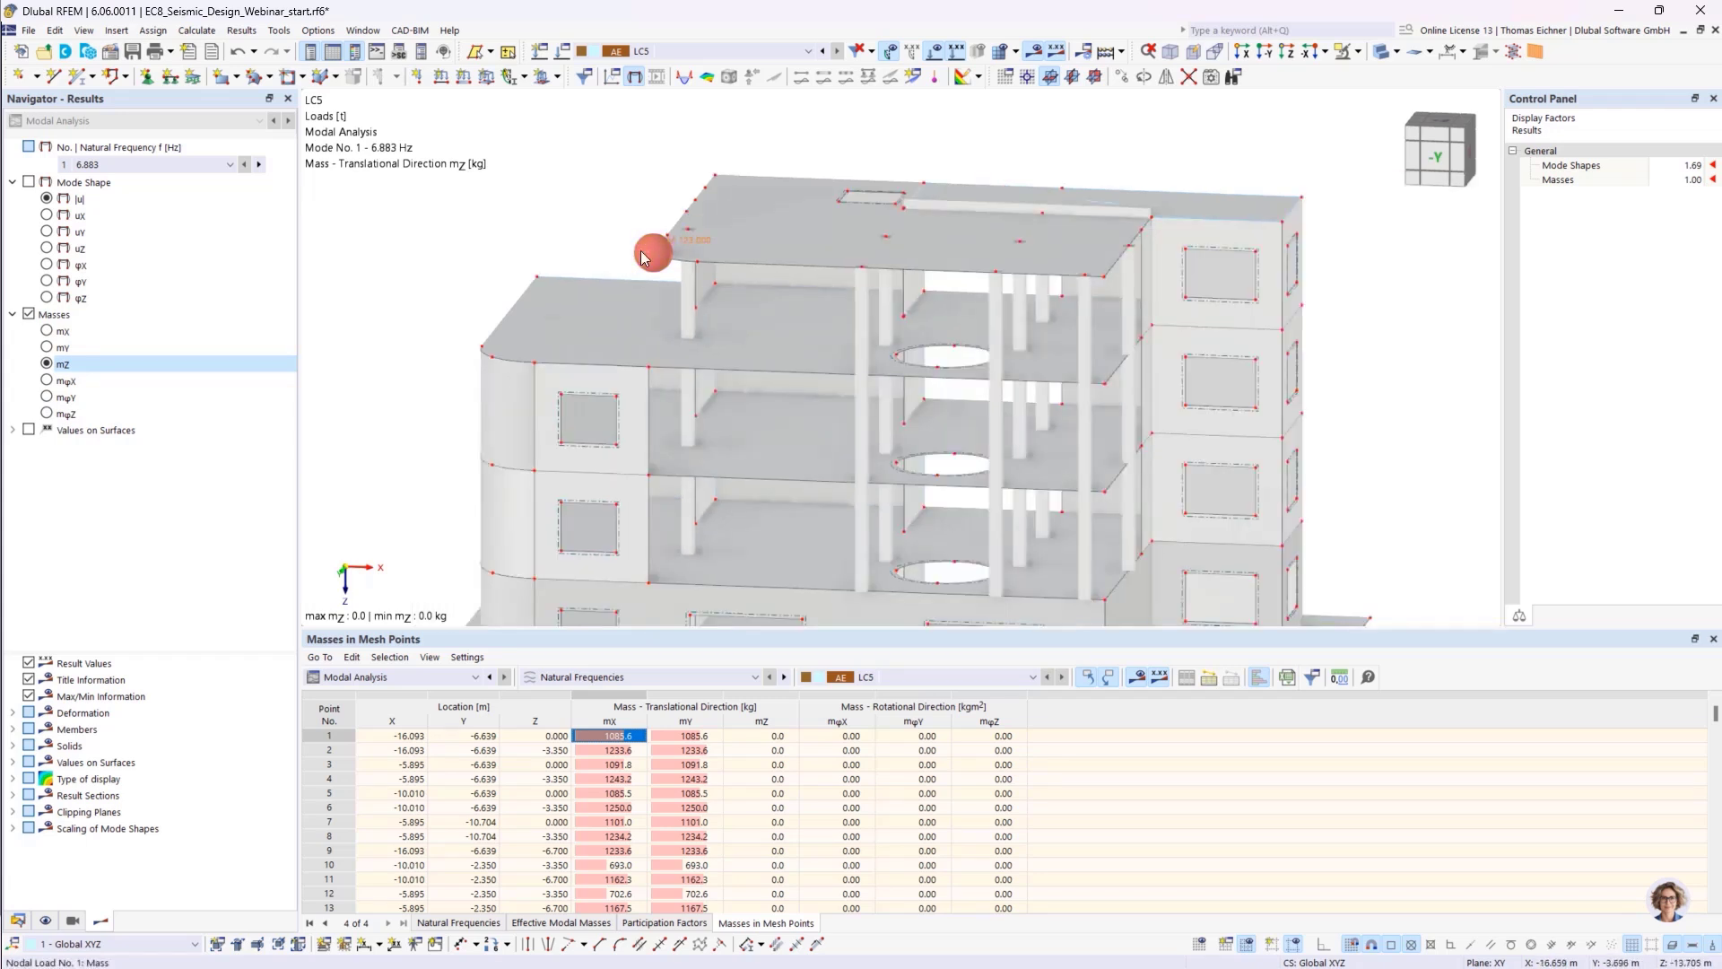
{"action": "scroll", "coordinate": [605, 220], "scroll_direction": "down", "scroll_amount": 1}
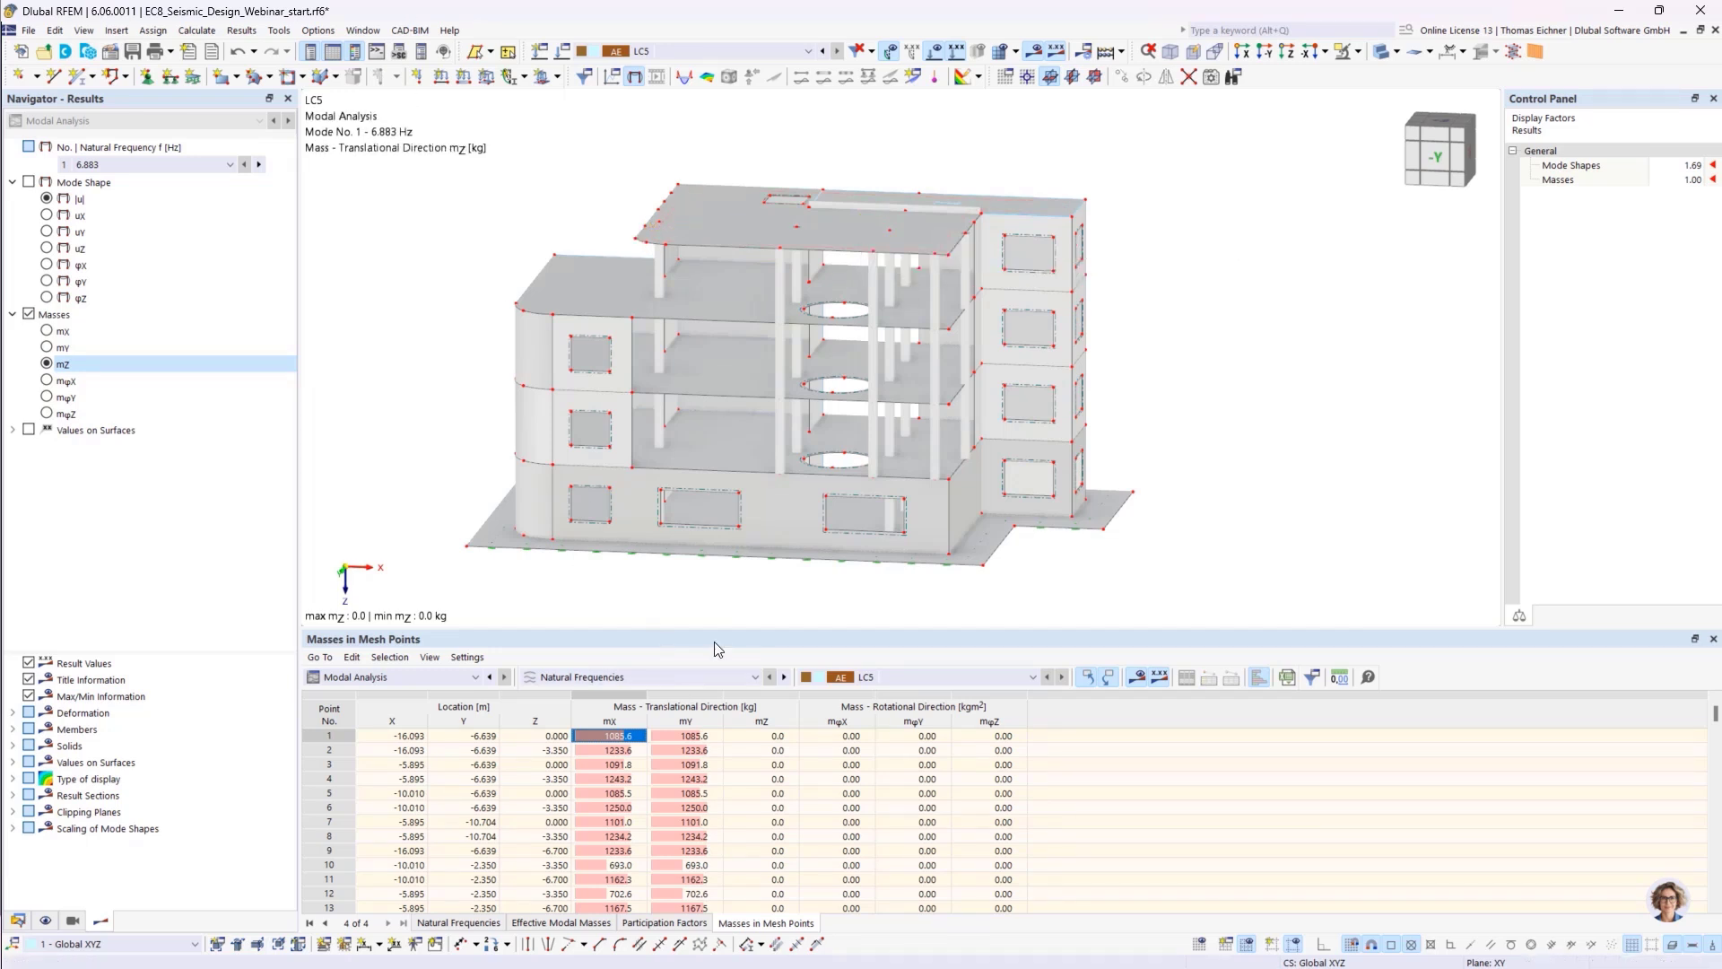
- Show the natural frequencies and the mode shape scaling options, and examine the normalized displacements |u| of mode 1
{"action": "left_click_drag", "start_coordinate": [719, 627], "coordinate": [713, 601]}
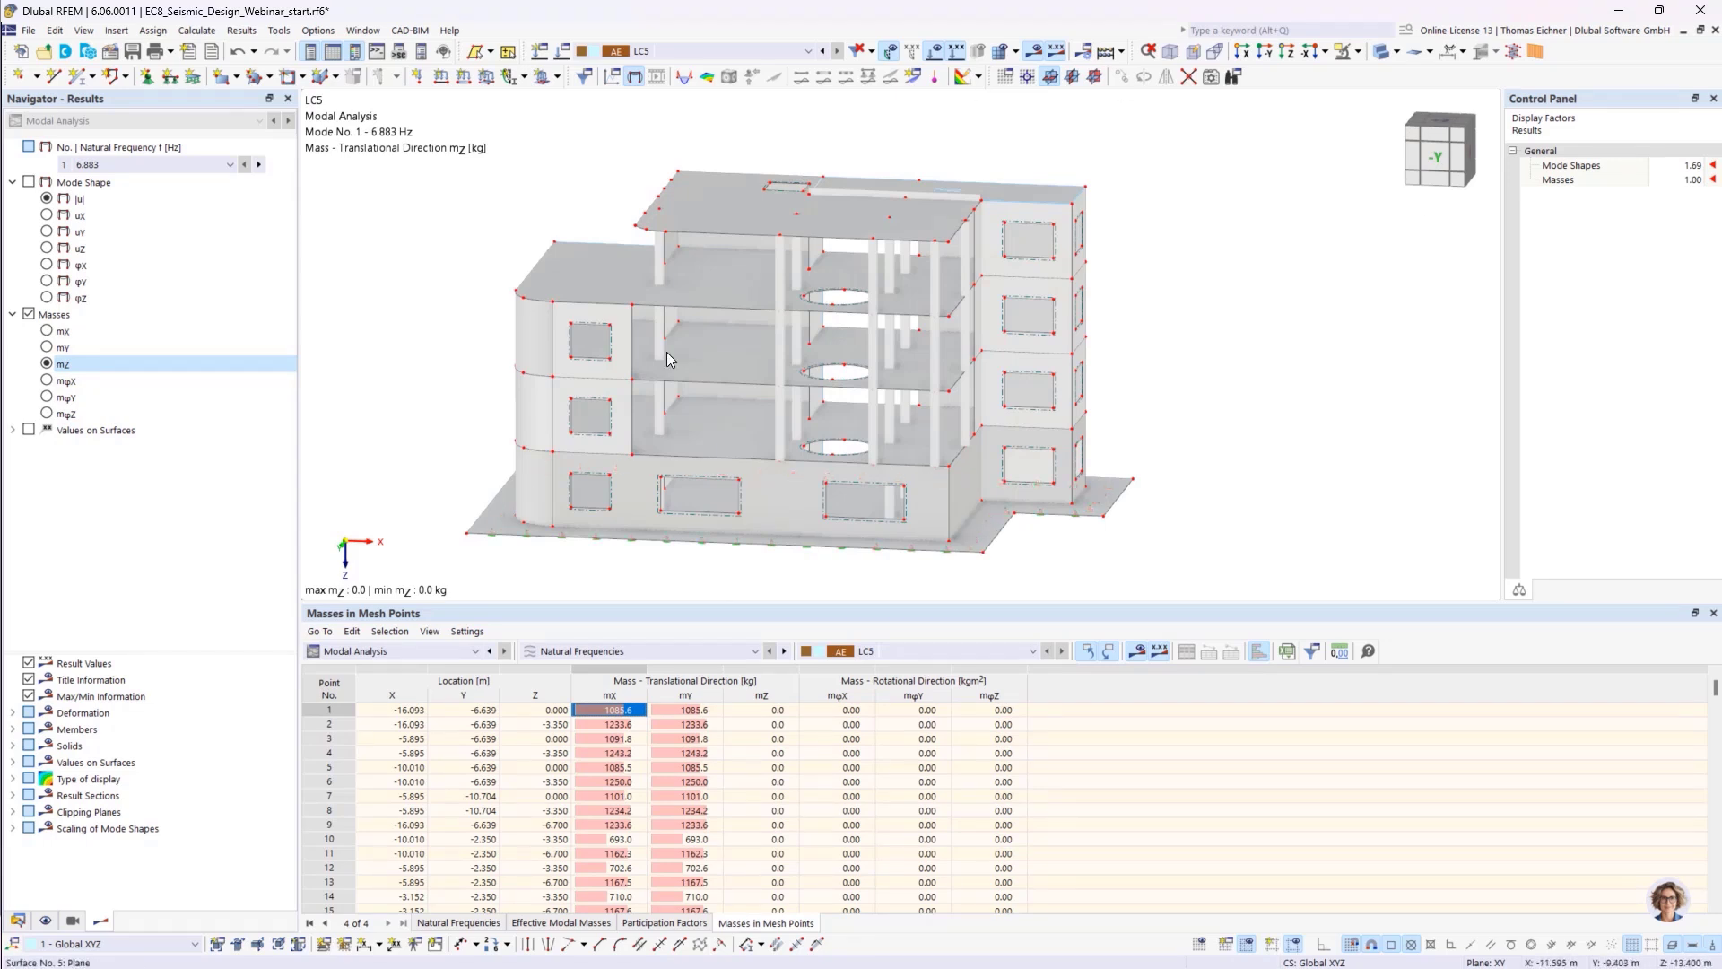
{"action": "left_click", "coordinate": [14, 829]}
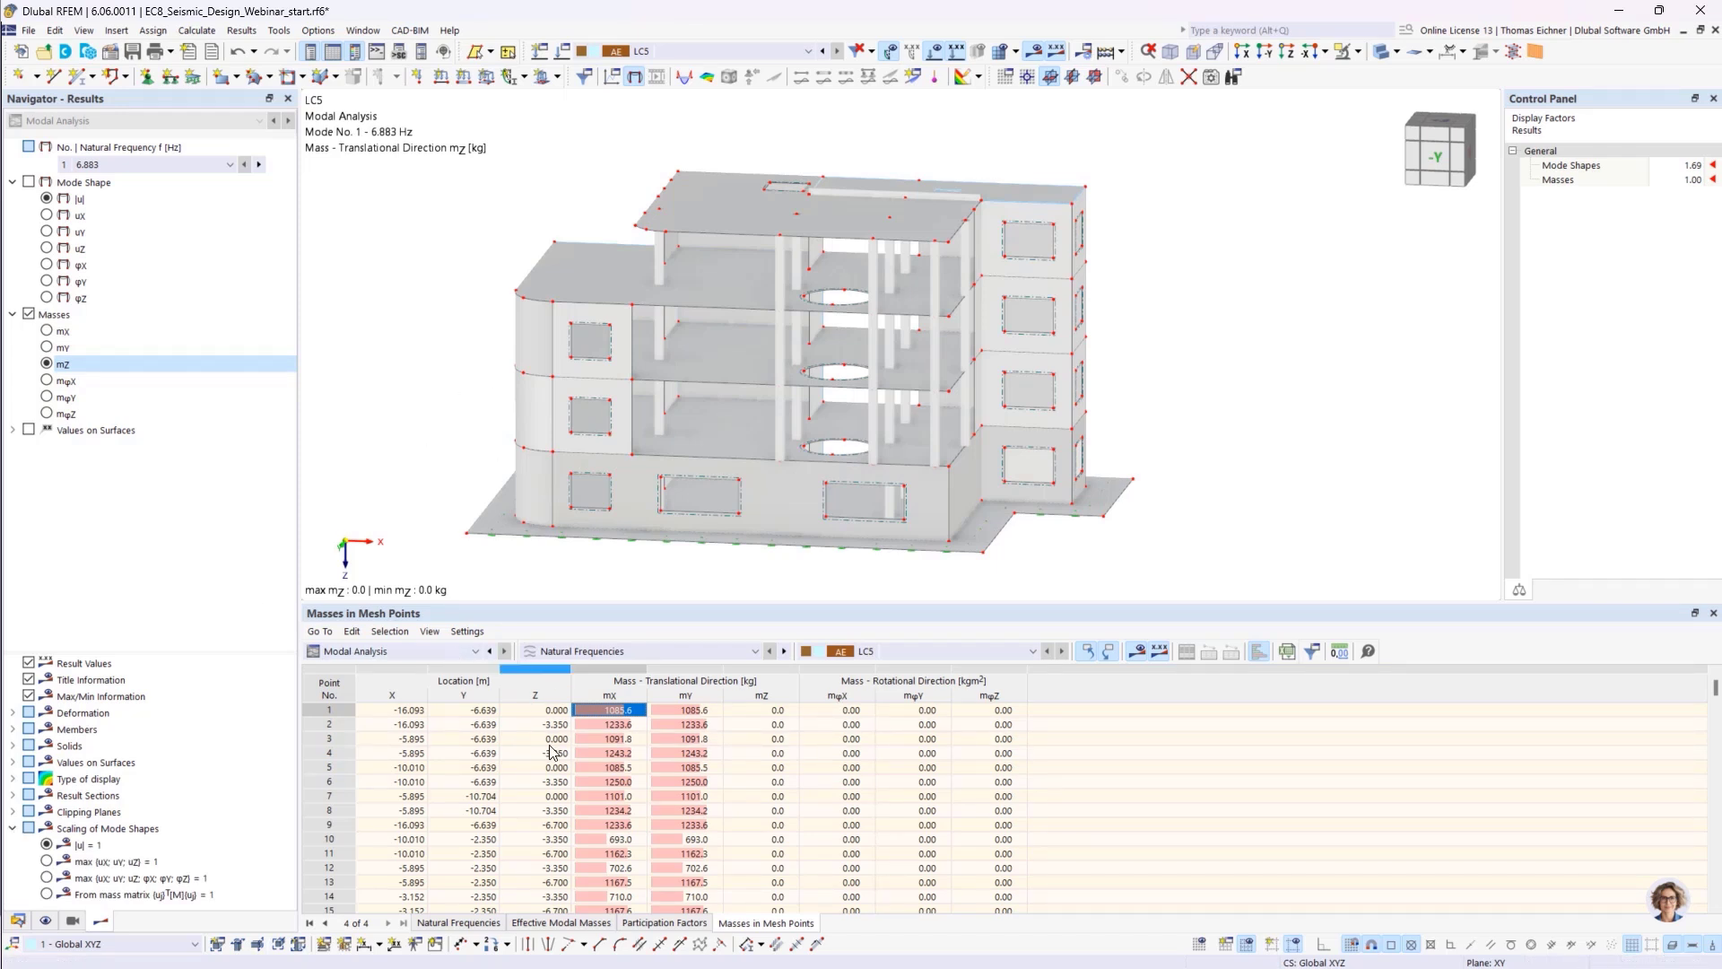
{"action": "left_click", "coordinate": [460, 923]}
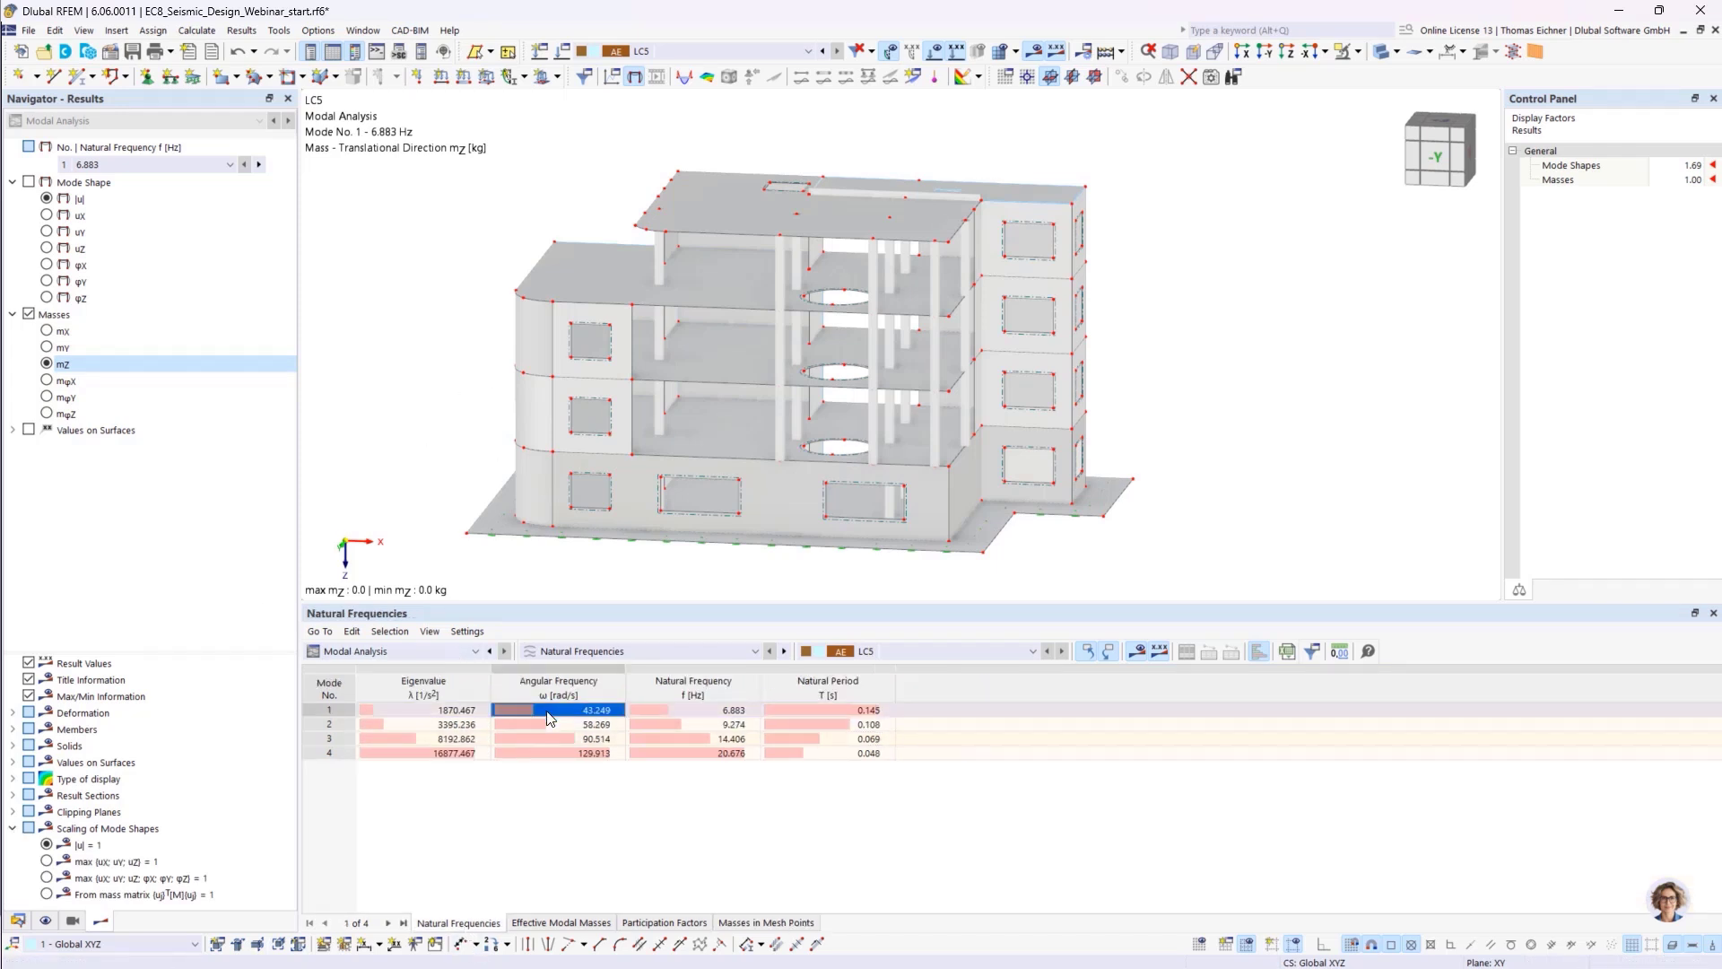
{"action": "left_click", "coordinate": [47, 199]}
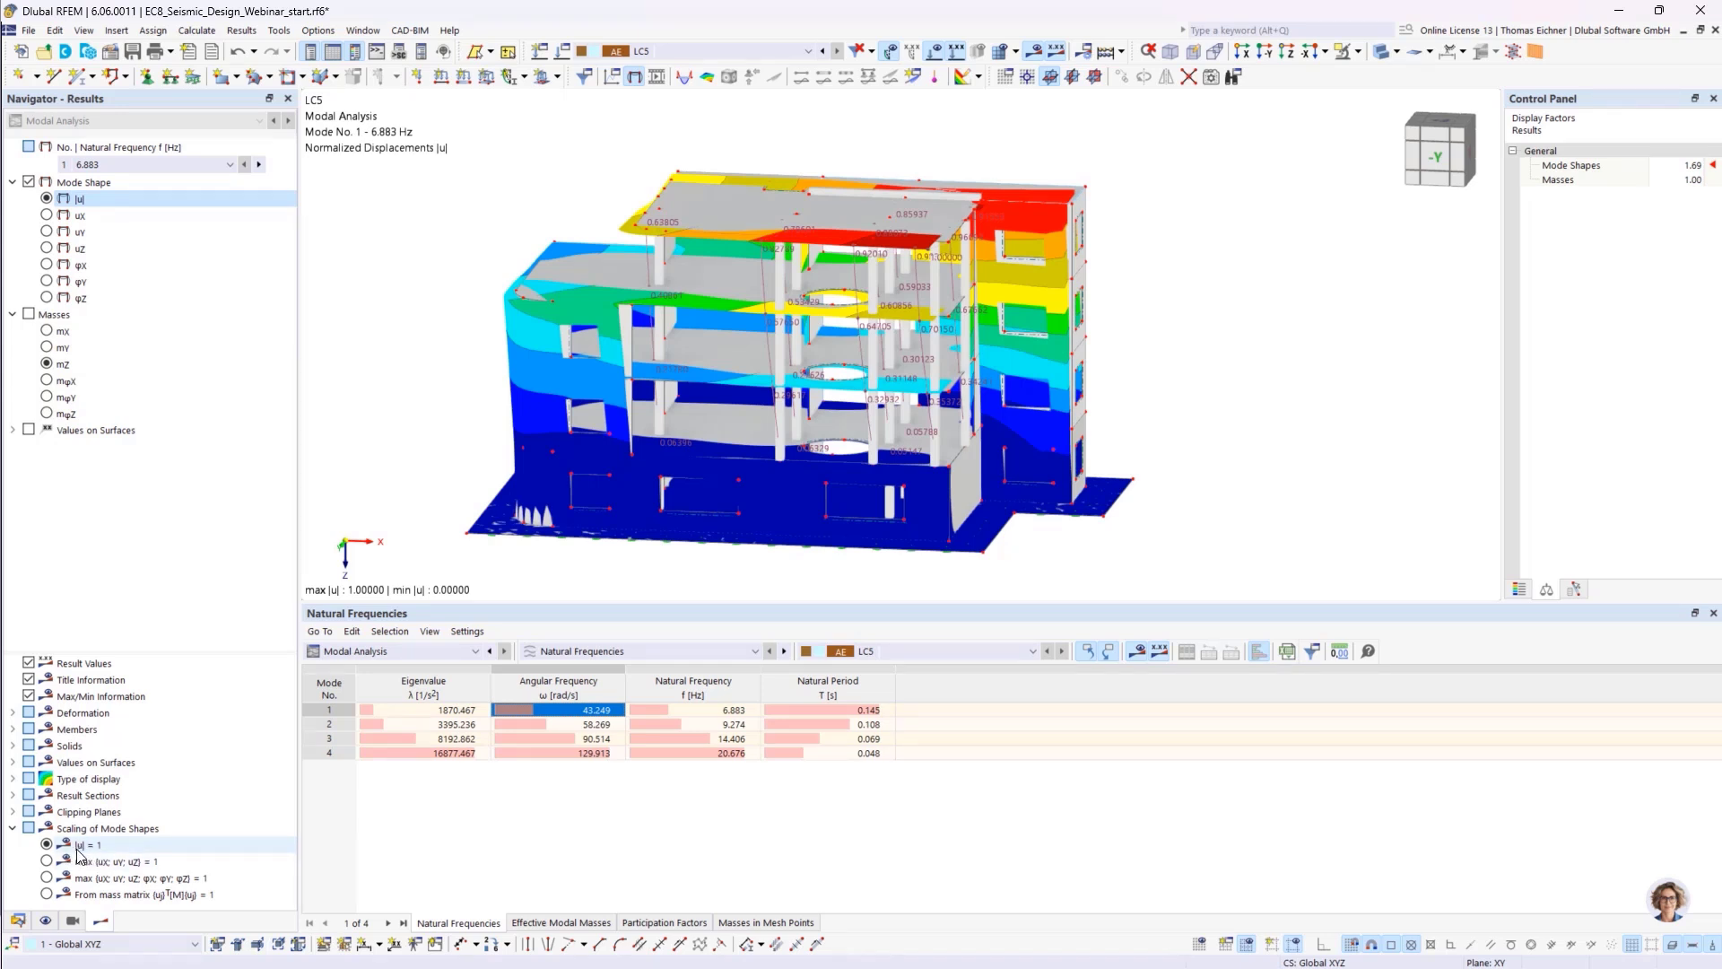
{"action": "middle_click_drag", "start_coordinate": [1302, 350], "coordinate": [1150, 351], "text": "ctrl"}
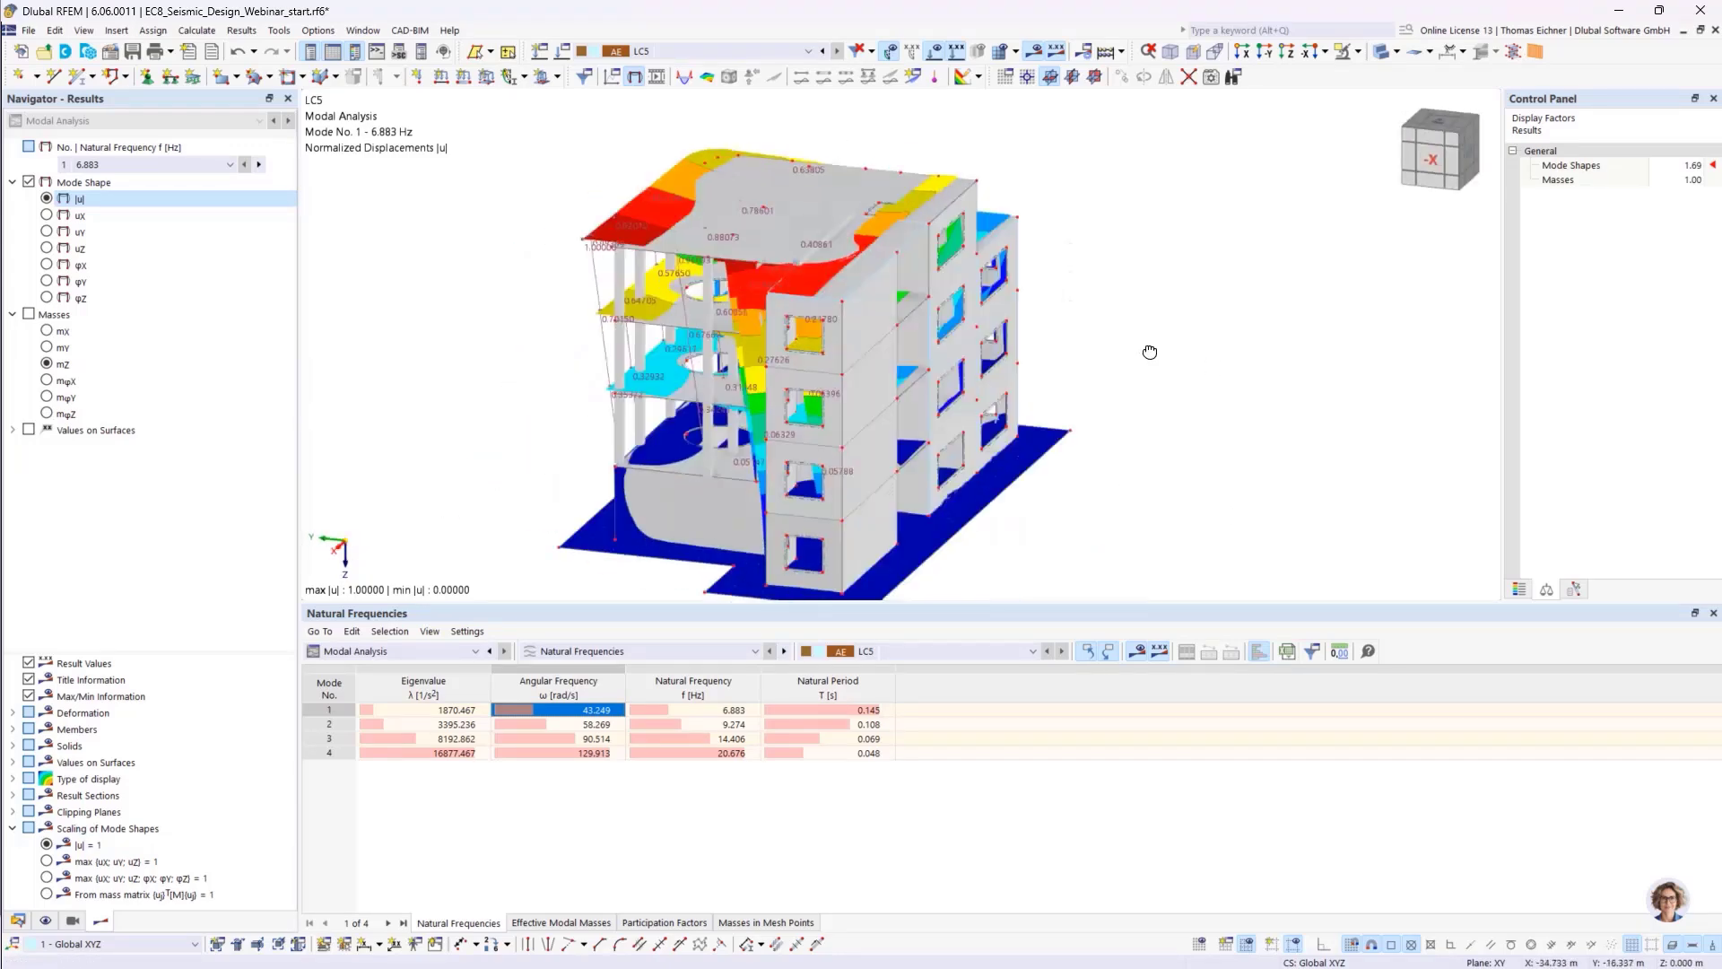
{"action": "scroll", "coordinate": [569, 262], "scroll_direction": "up", "scroll_amount": 3}
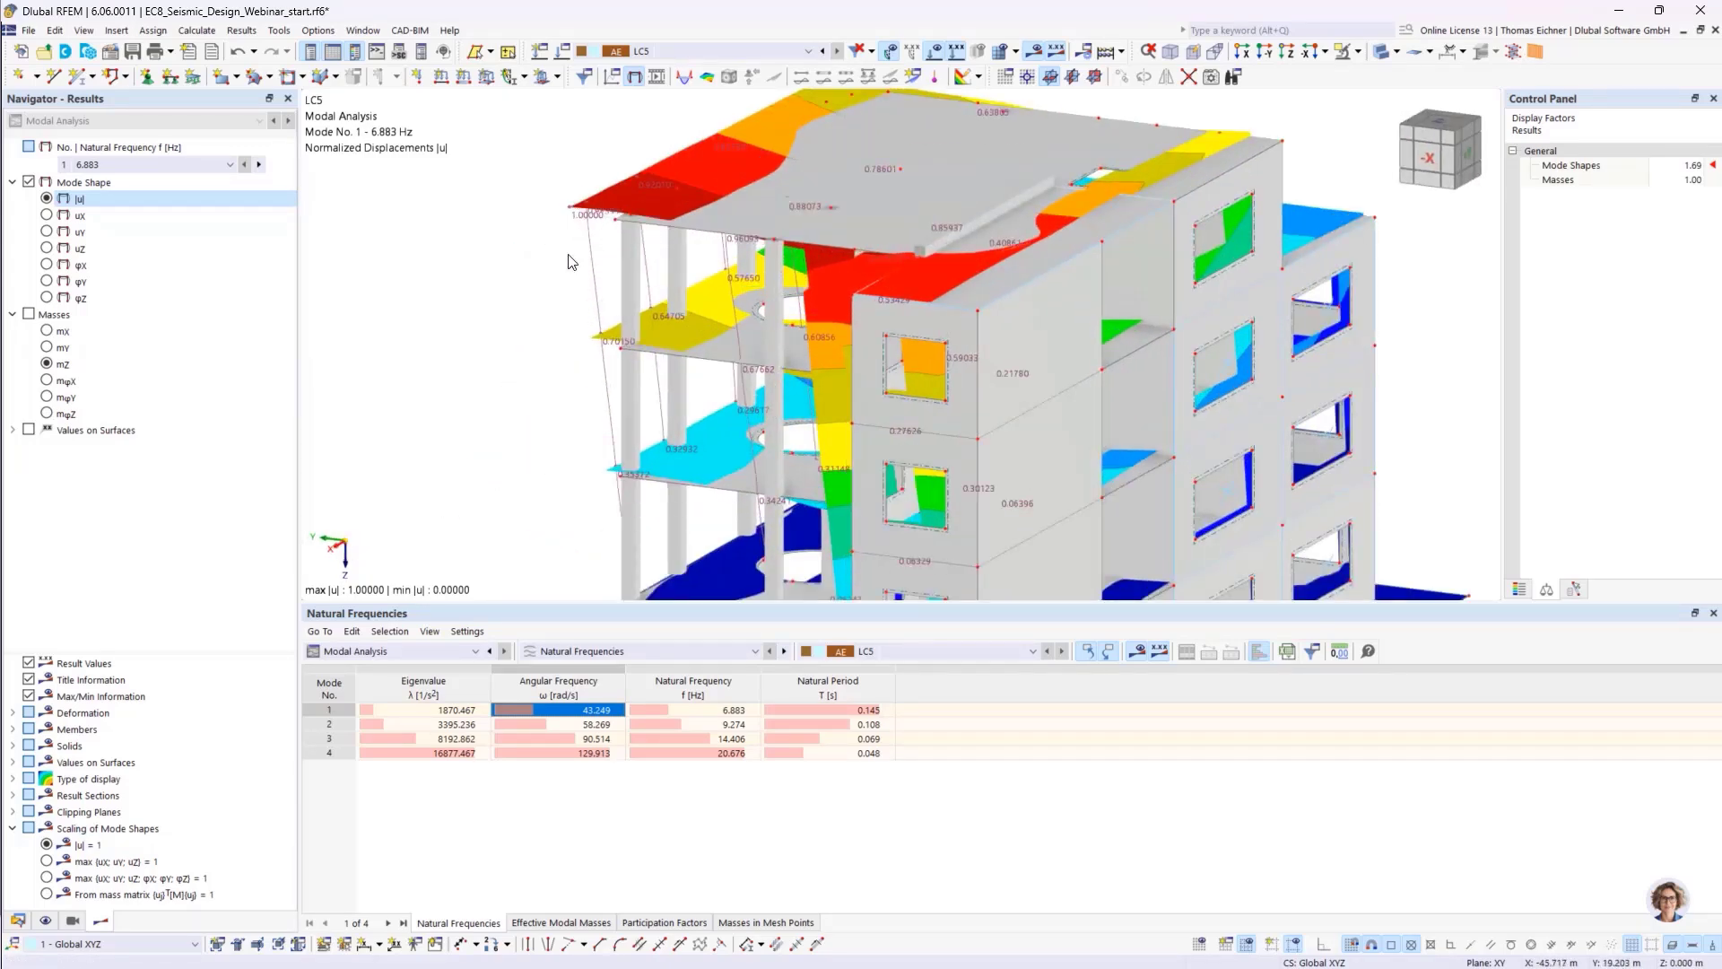
{"action": "scroll", "coordinate": [556, 309], "scroll_direction": "down", "scroll_amount": 5}
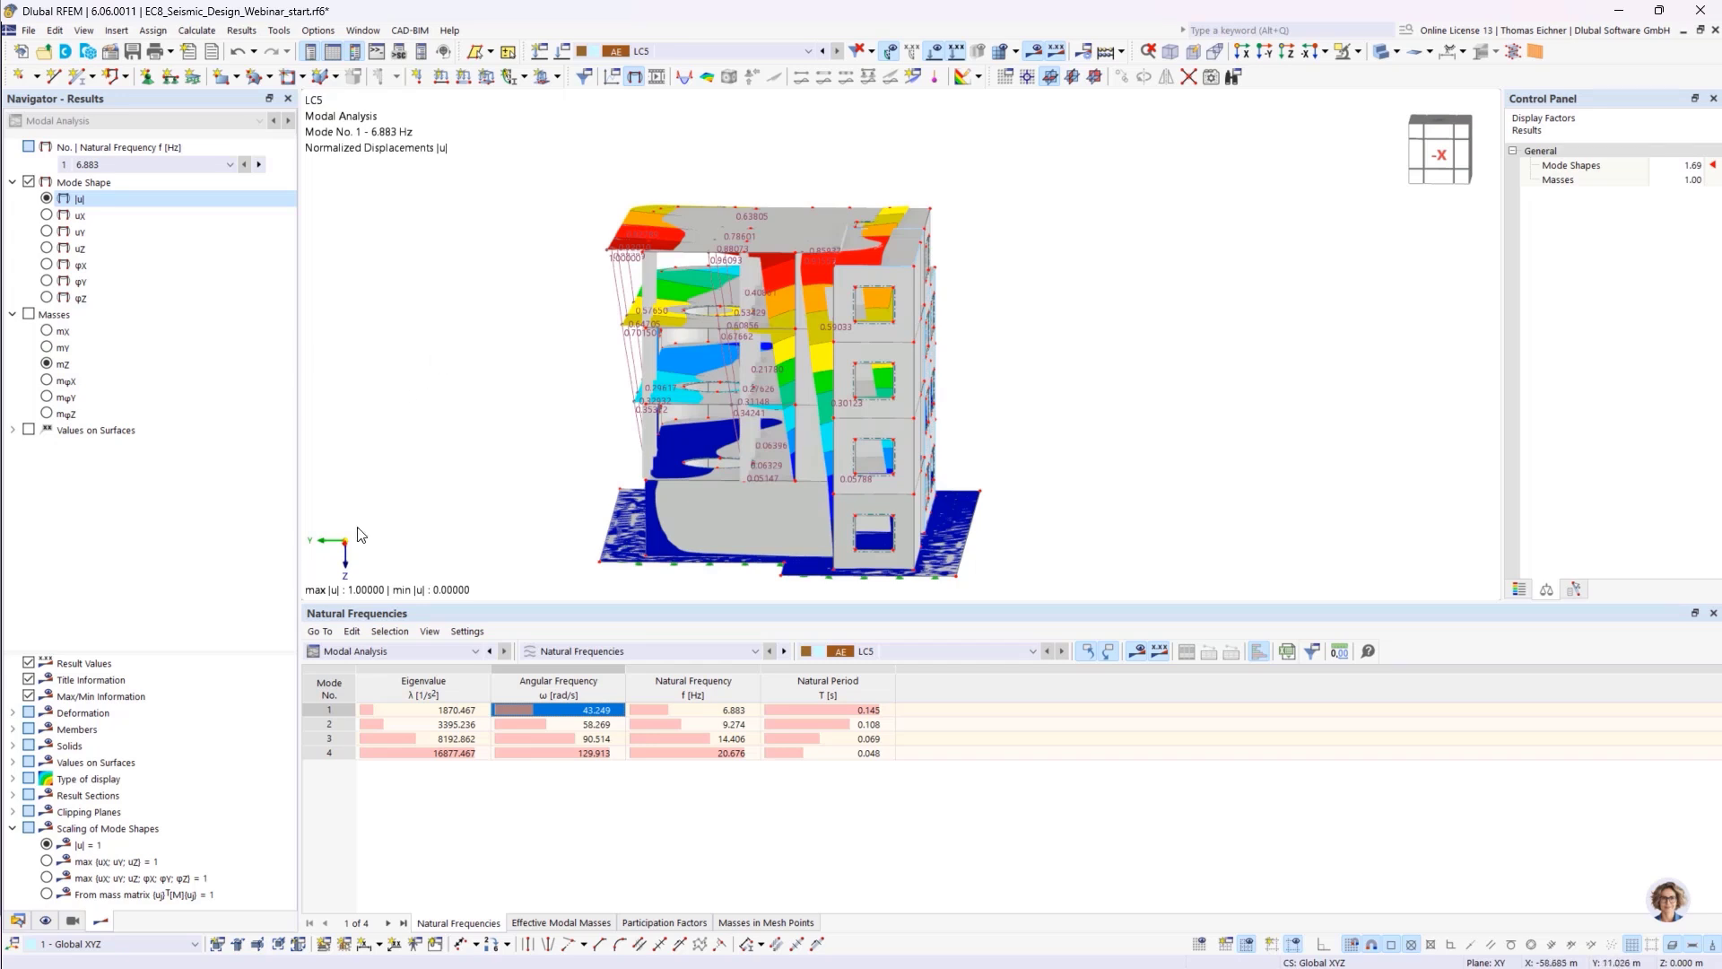
- Scale the mode shapes from the mass matrix and examine the displacement at the roof's corner
{"action": "left_click", "coordinate": [47, 894]}
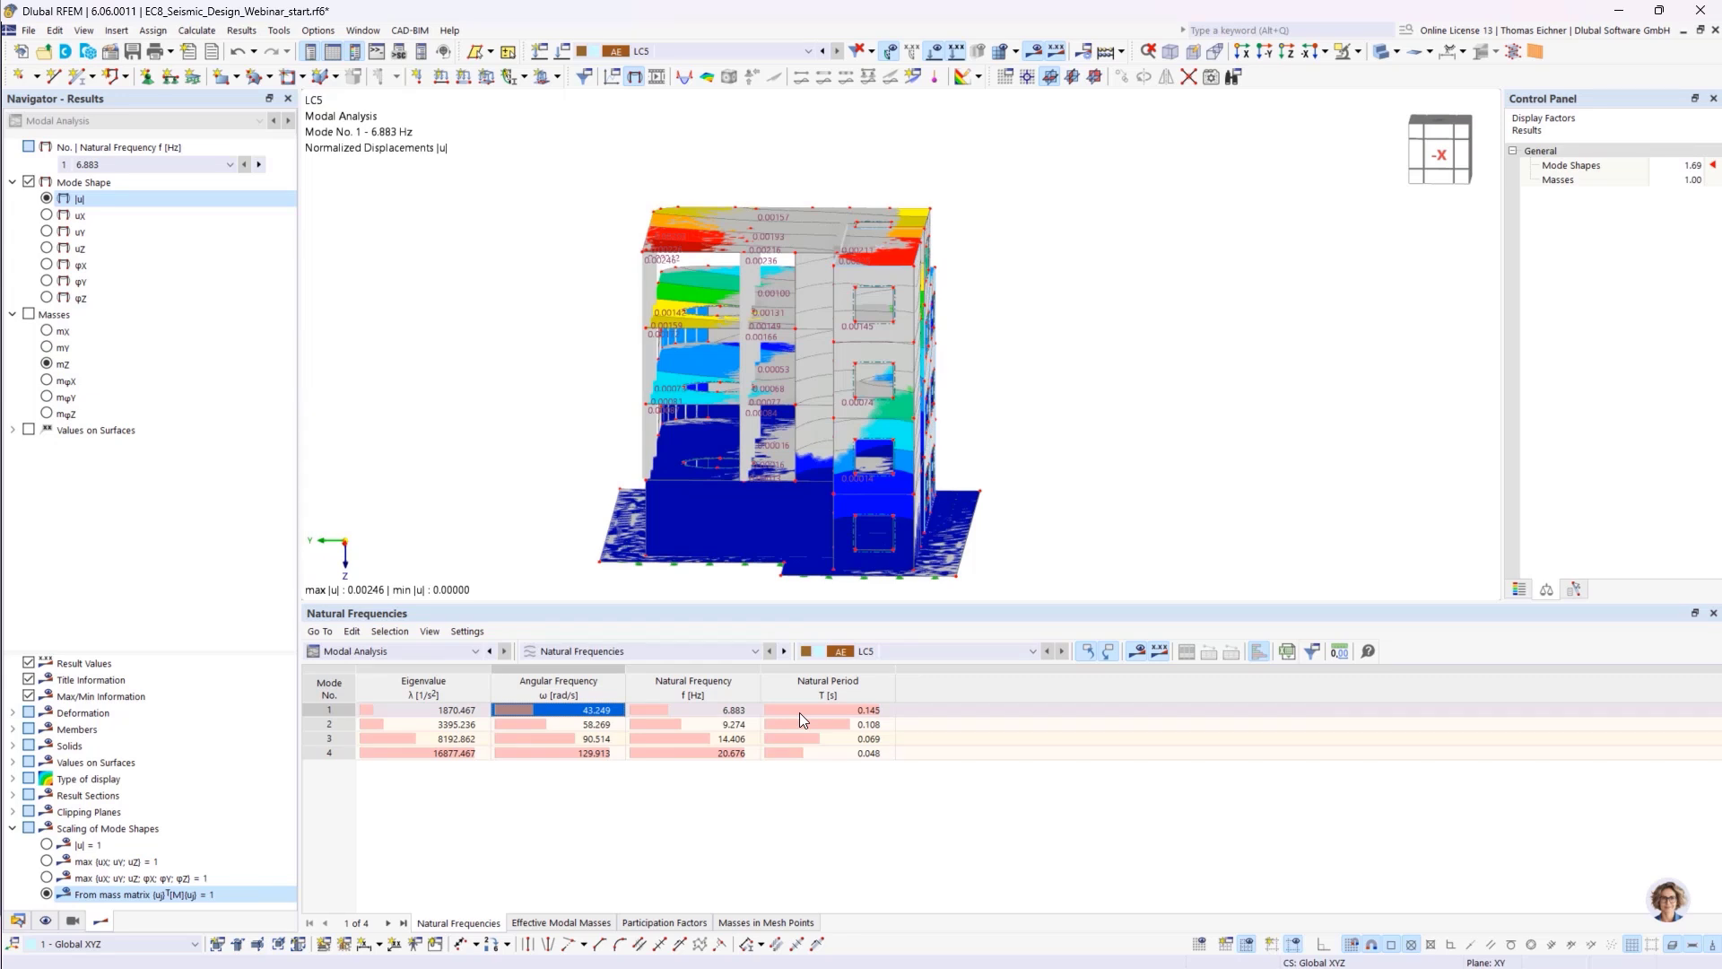
{"action": "scroll", "coordinate": [709, 287], "scroll_direction": "up", "scroll_amount": 4}
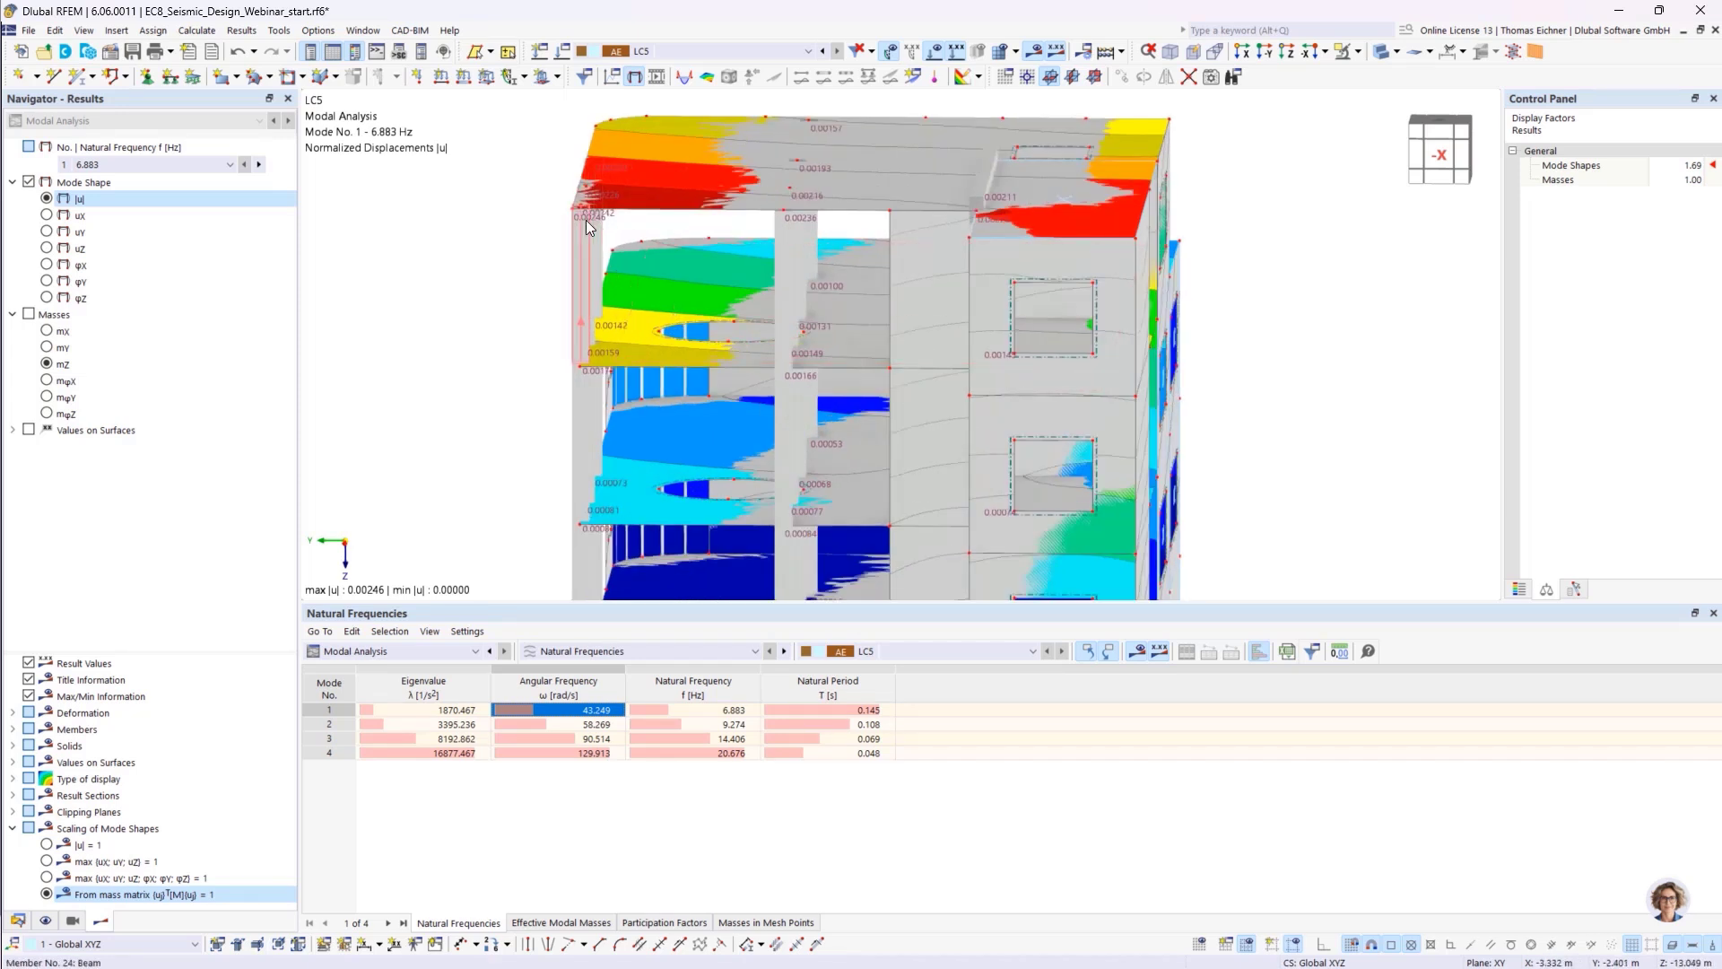
{"action": "mouse_move", "coordinate": [580, 220]}
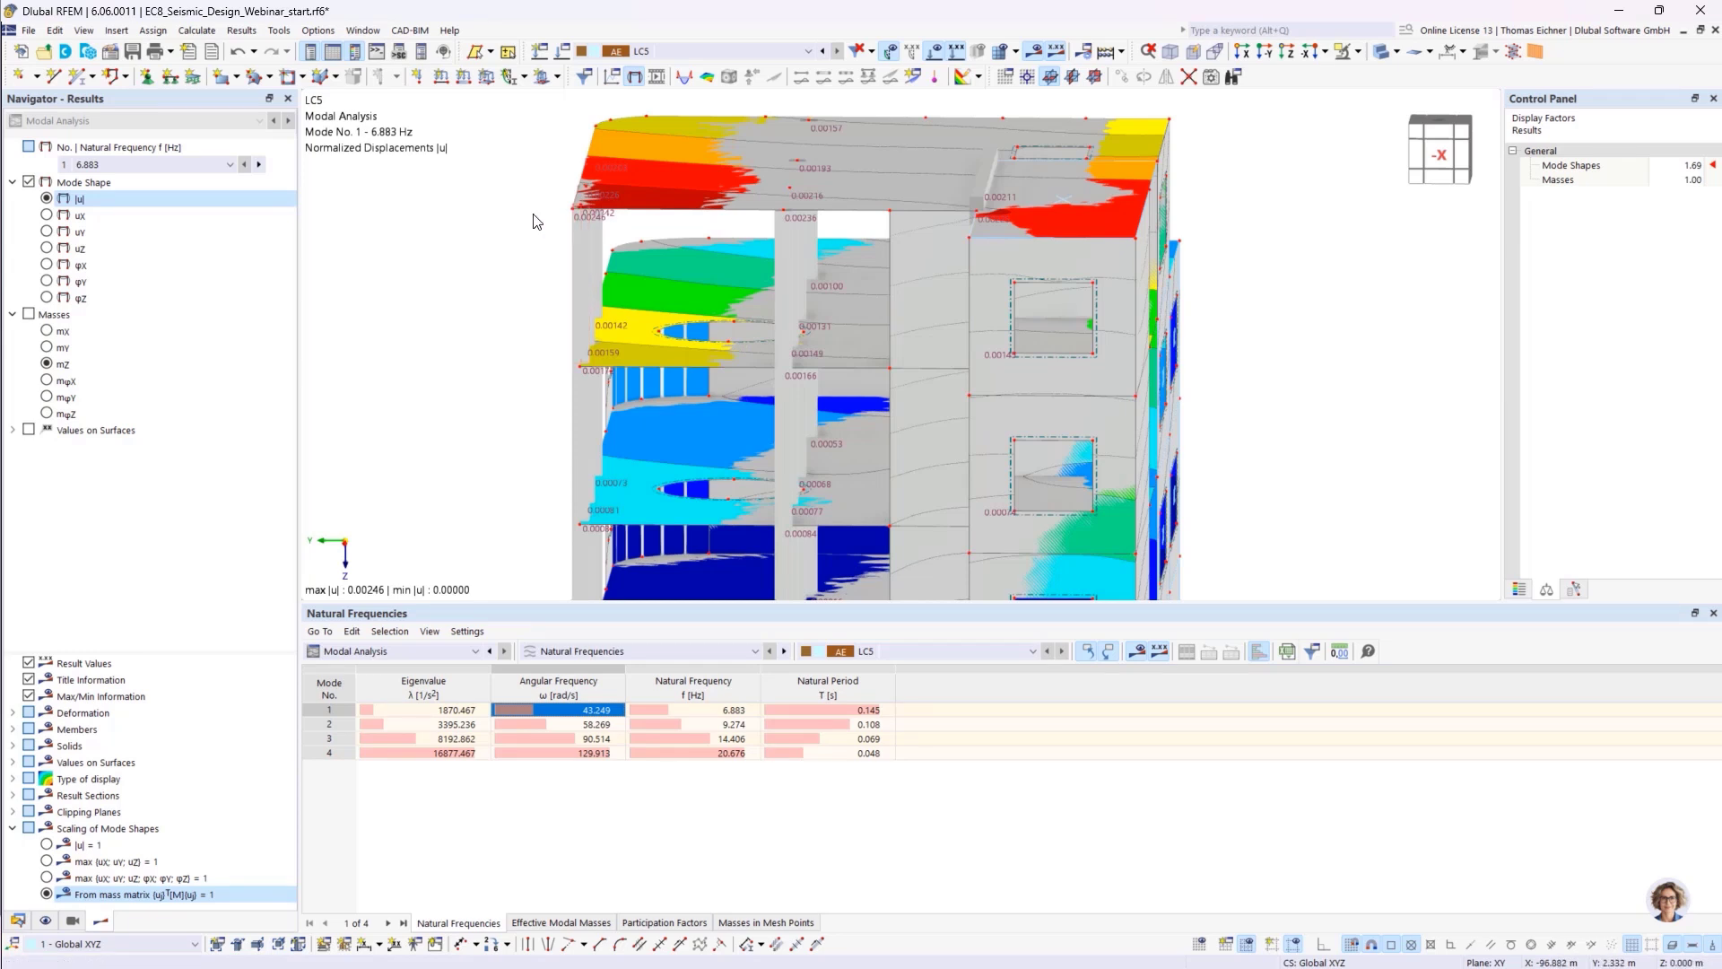
{"action": "scroll", "coordinate": [533, 221], "scroll_direction": "down", "scroll_amount": 4}
{"action": "middle_click_drag", "start_coordinate": [503, 293], "coordinate": [667, 288]}
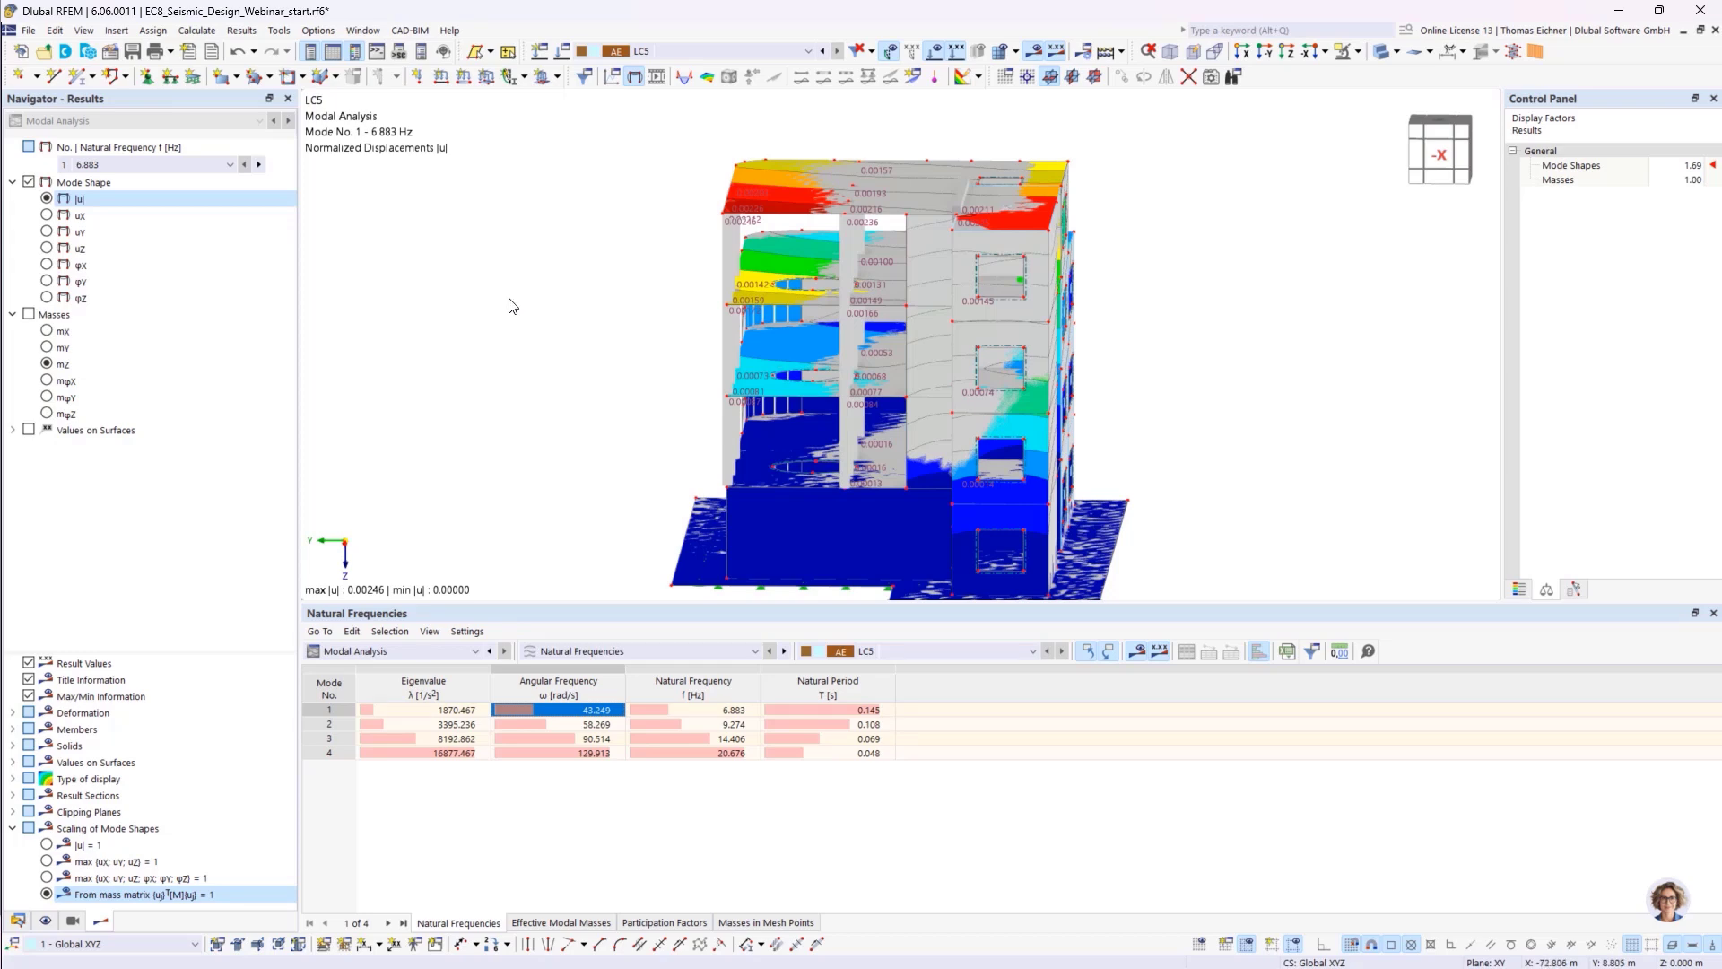
{"action": "scroll", "coordinate": [619, 260], "scroll_direction": "down", "scroll_amount": 2}
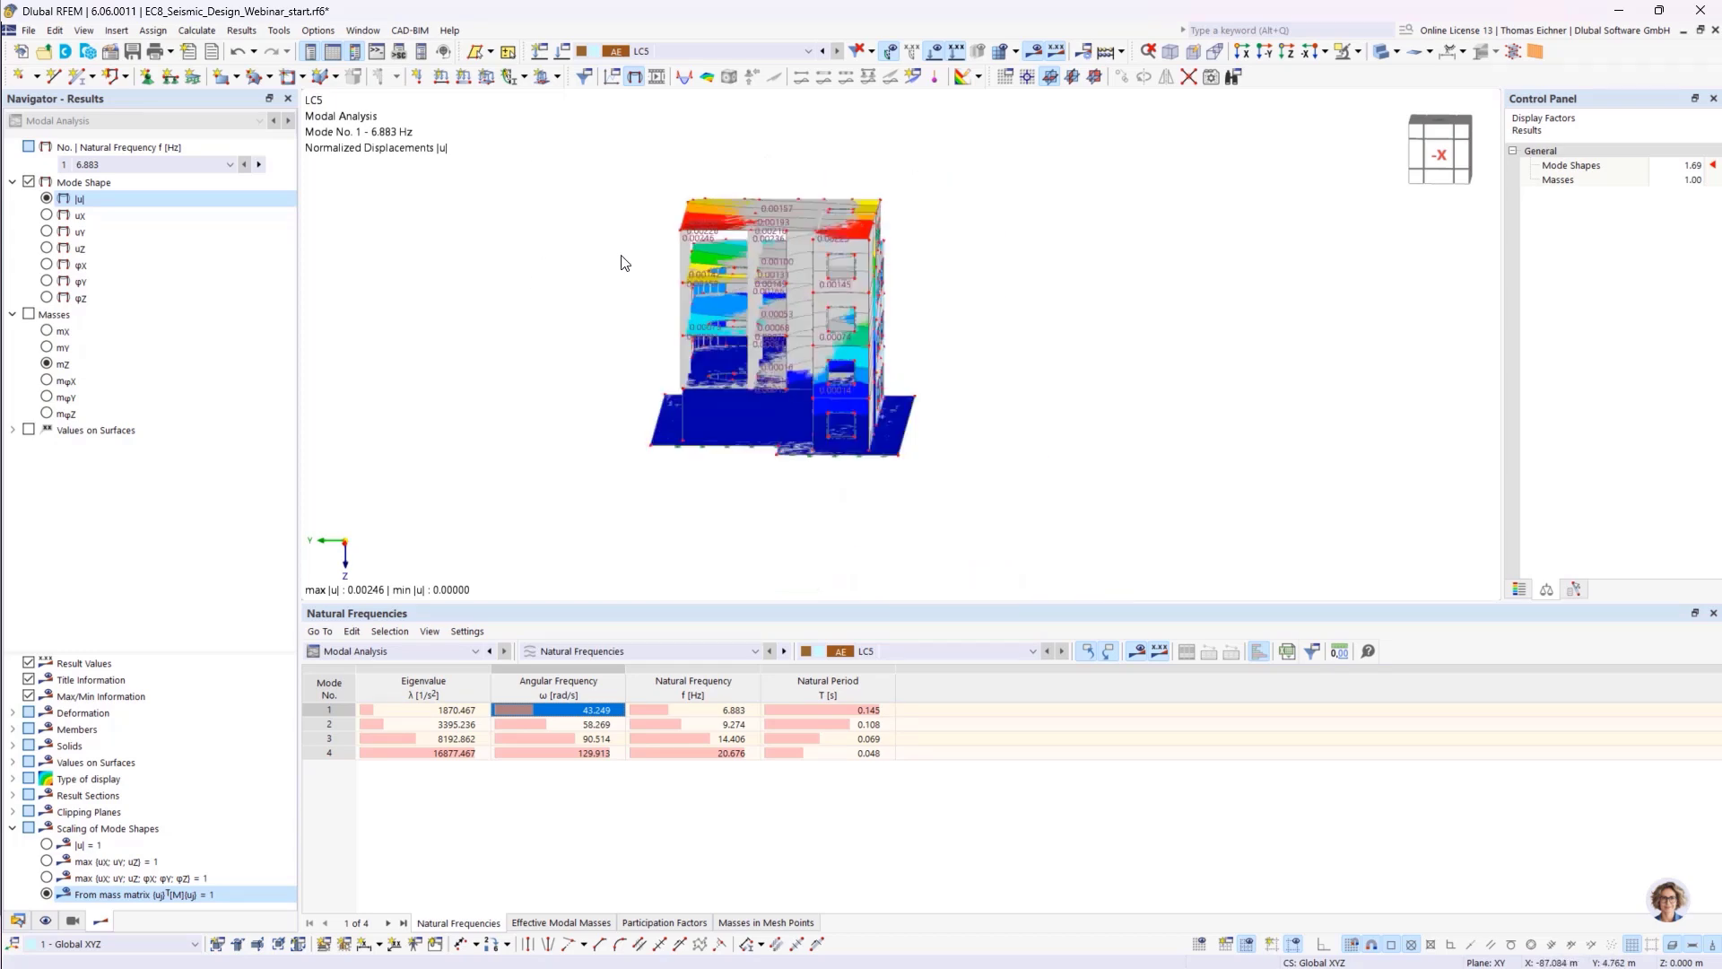
{"action": "middle_click_drag", "start_coordinate": [624, 262], "coordinate": [653, 309]}
- Delete the modal analysis load case LC5 and accept the deletion of all results
{"action": "left_click", "coordinate": [560, 52]}
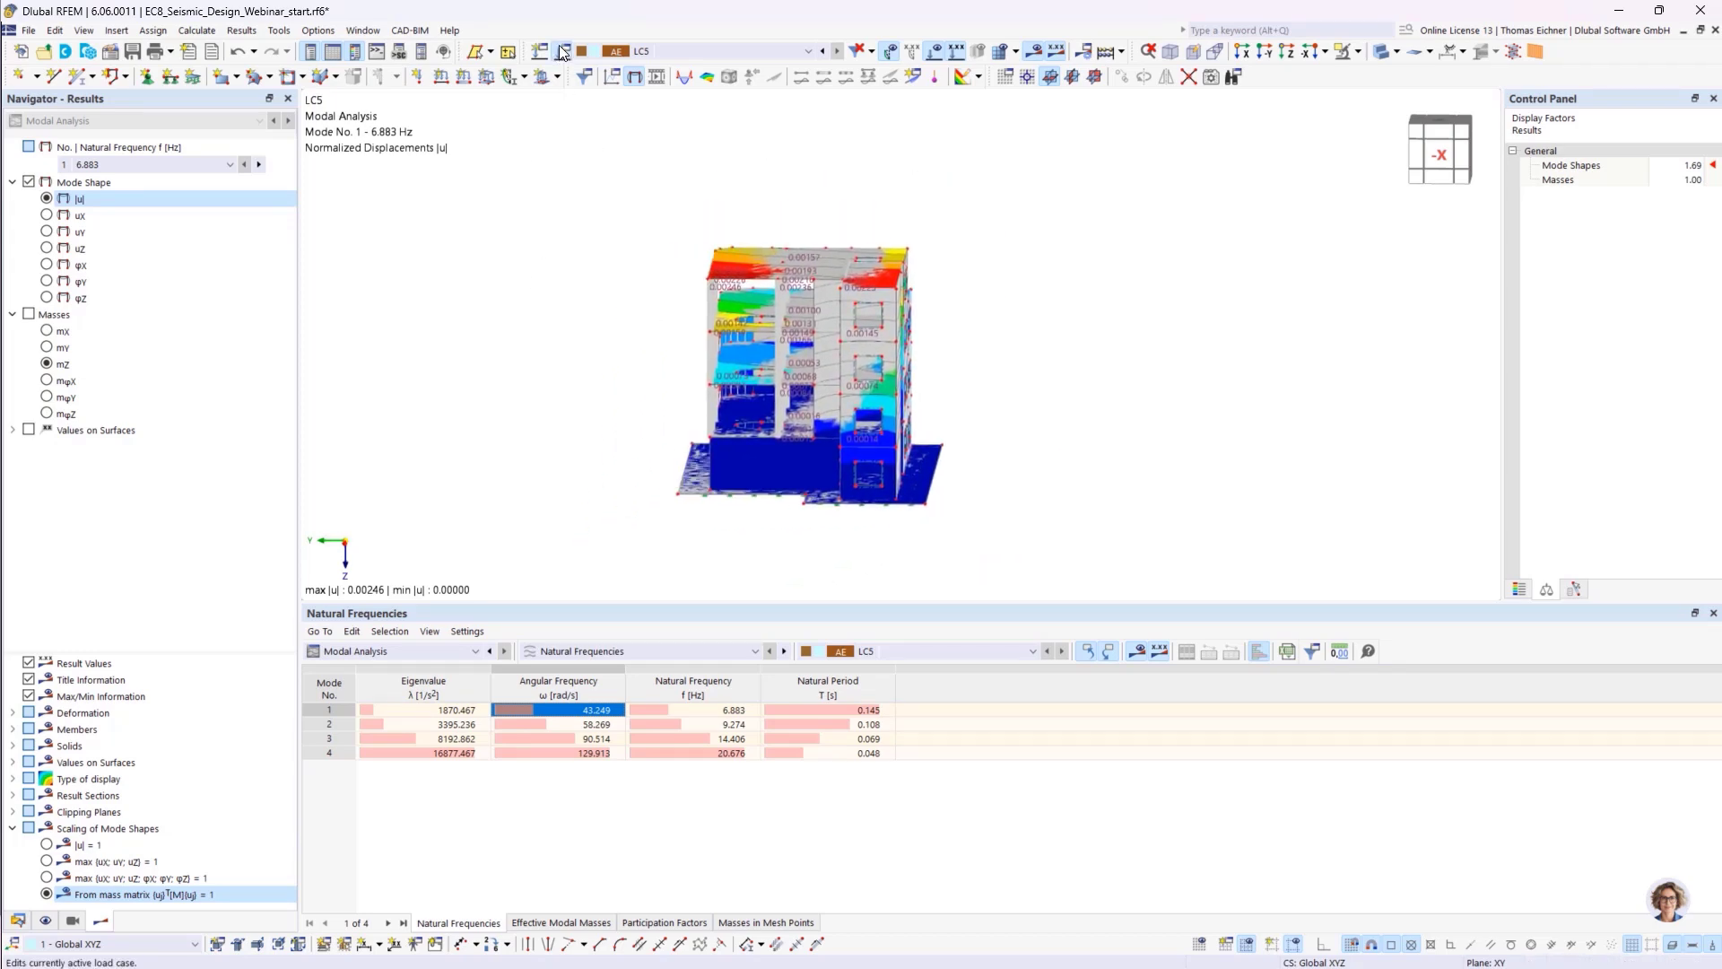
{"action": "left_click", "coordinate": [252, 210]}
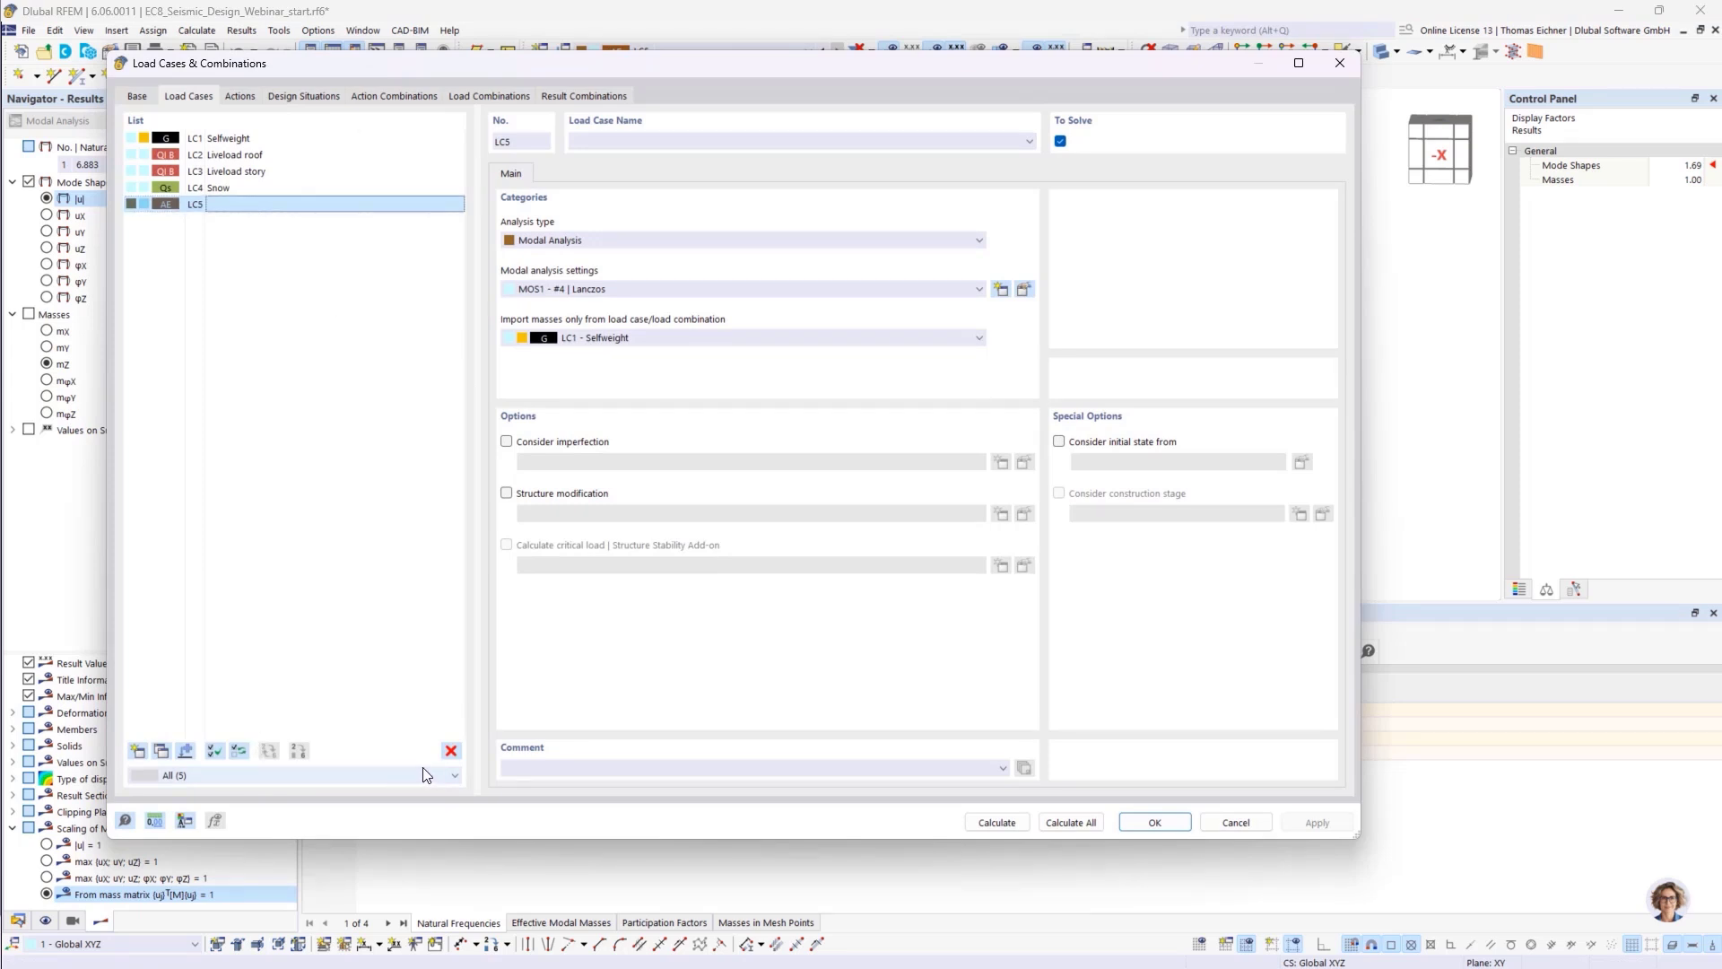
{"action": "left_click", "coordinate": [451, 750]}
{"action": "left_click", "coordinate": [869, 543]}
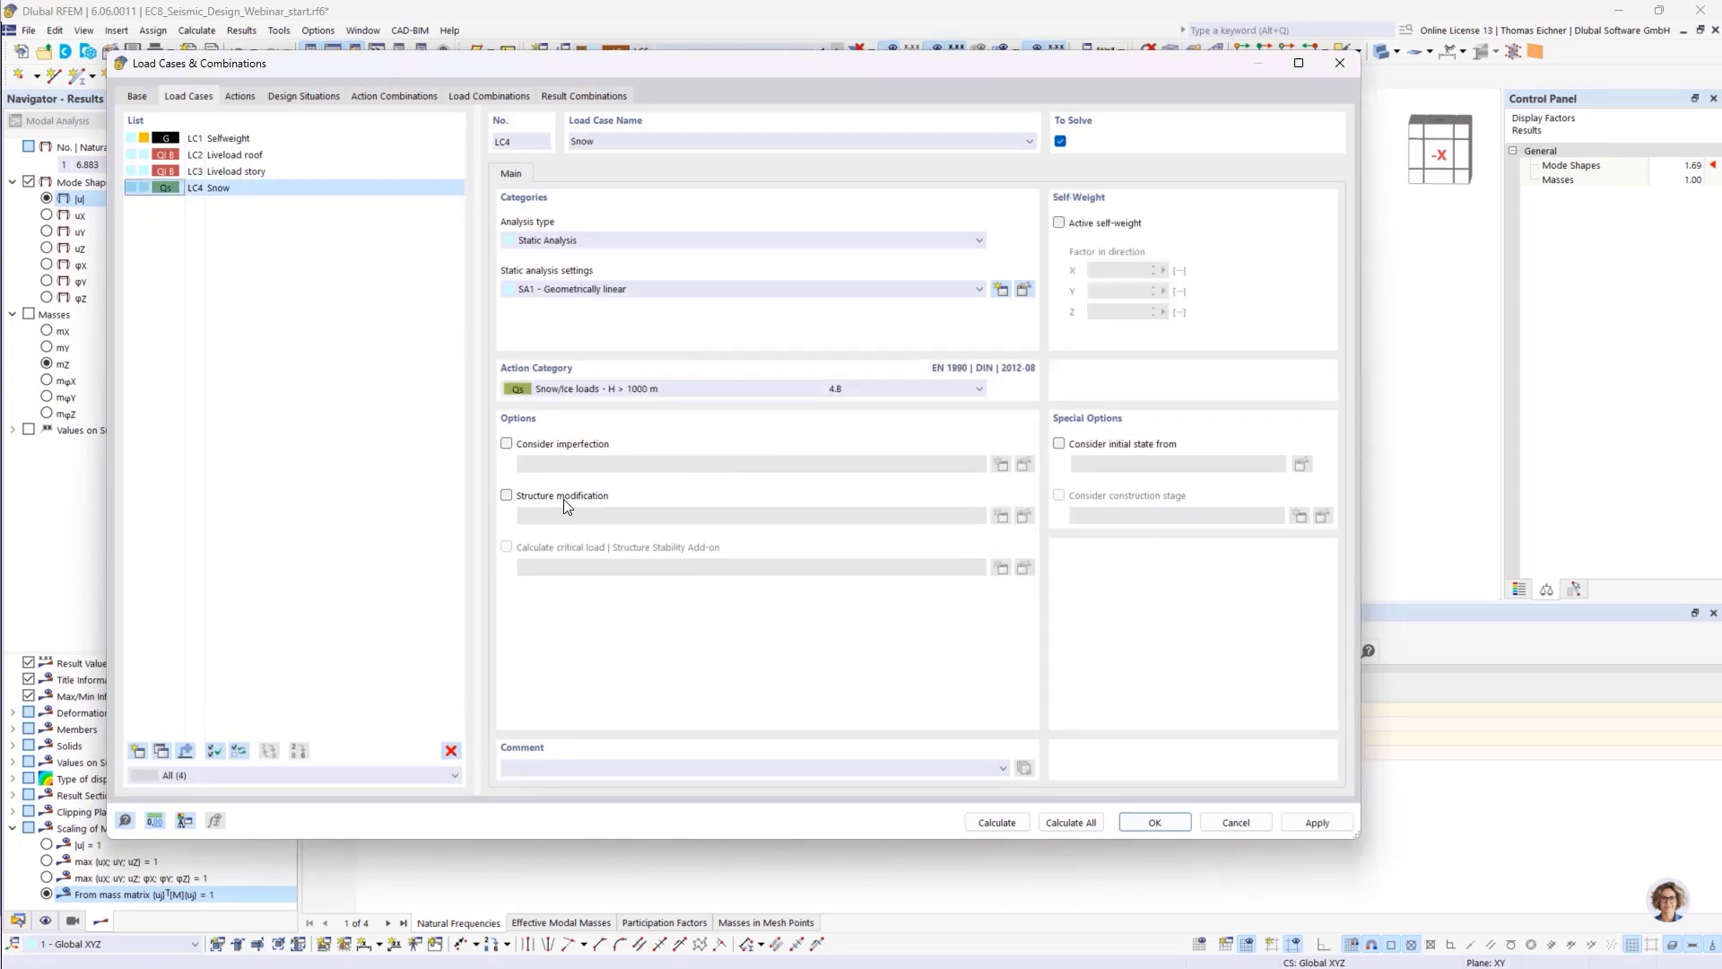
{"action": "left_click", "coordinate": [1155, 821]}
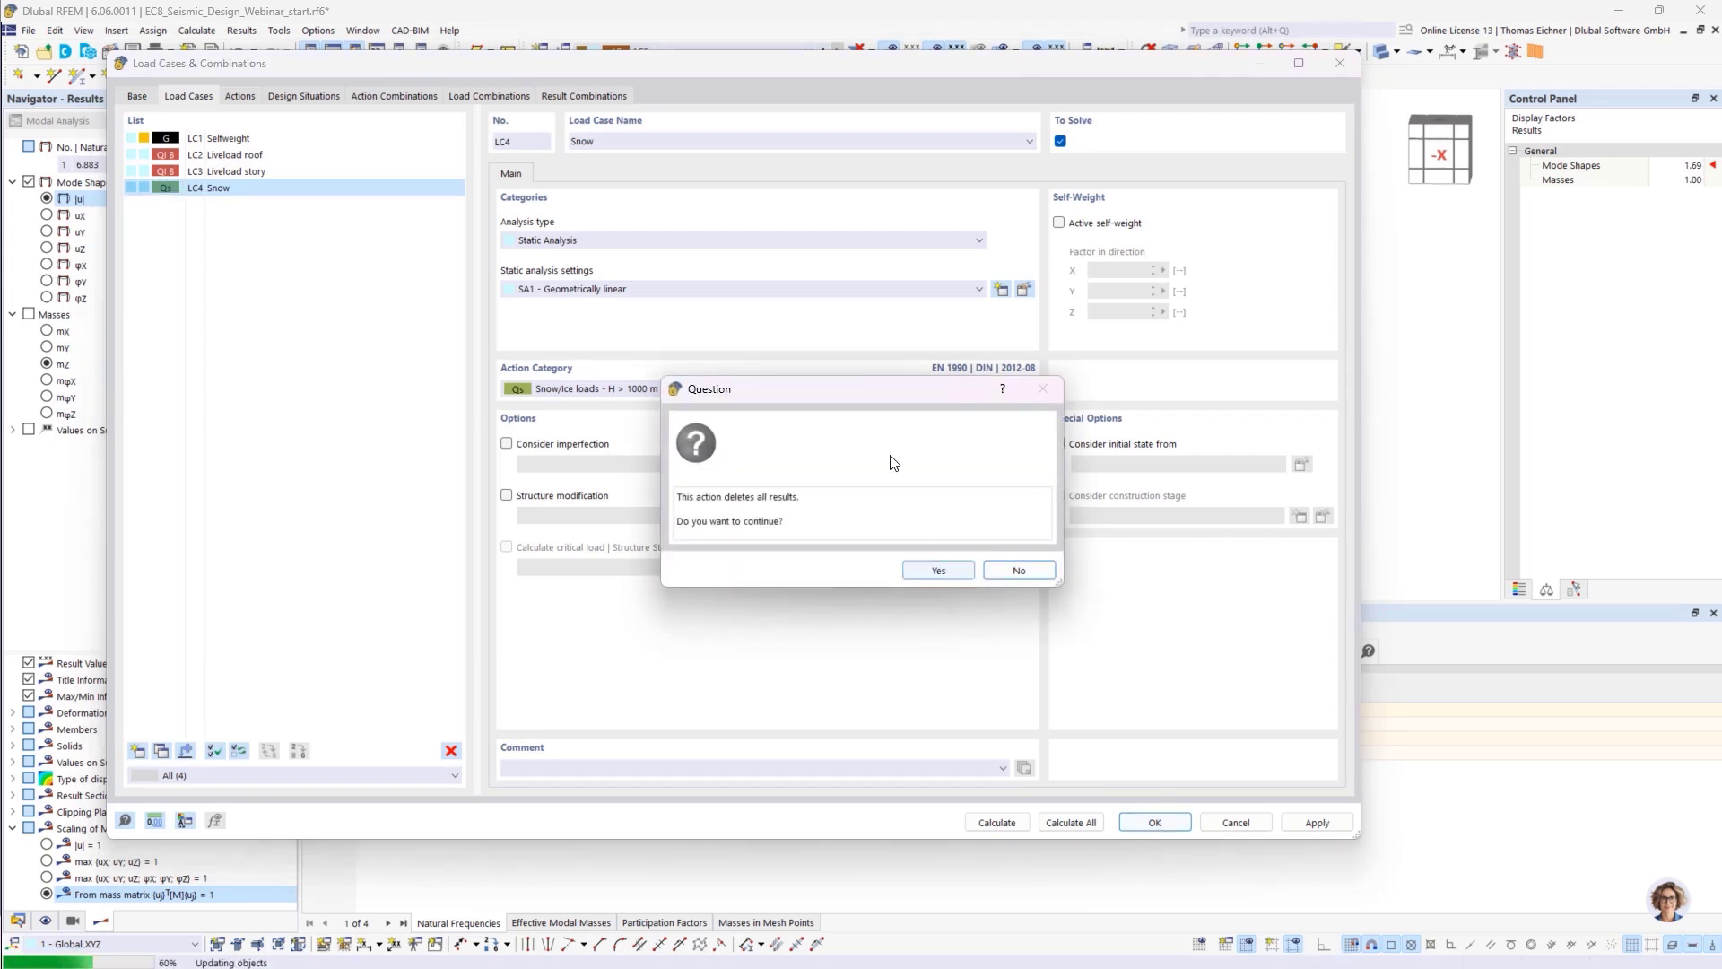
{"action": "left_click_drag", "start_coordinate": [877, 396], "coordinate": [810, 391]}
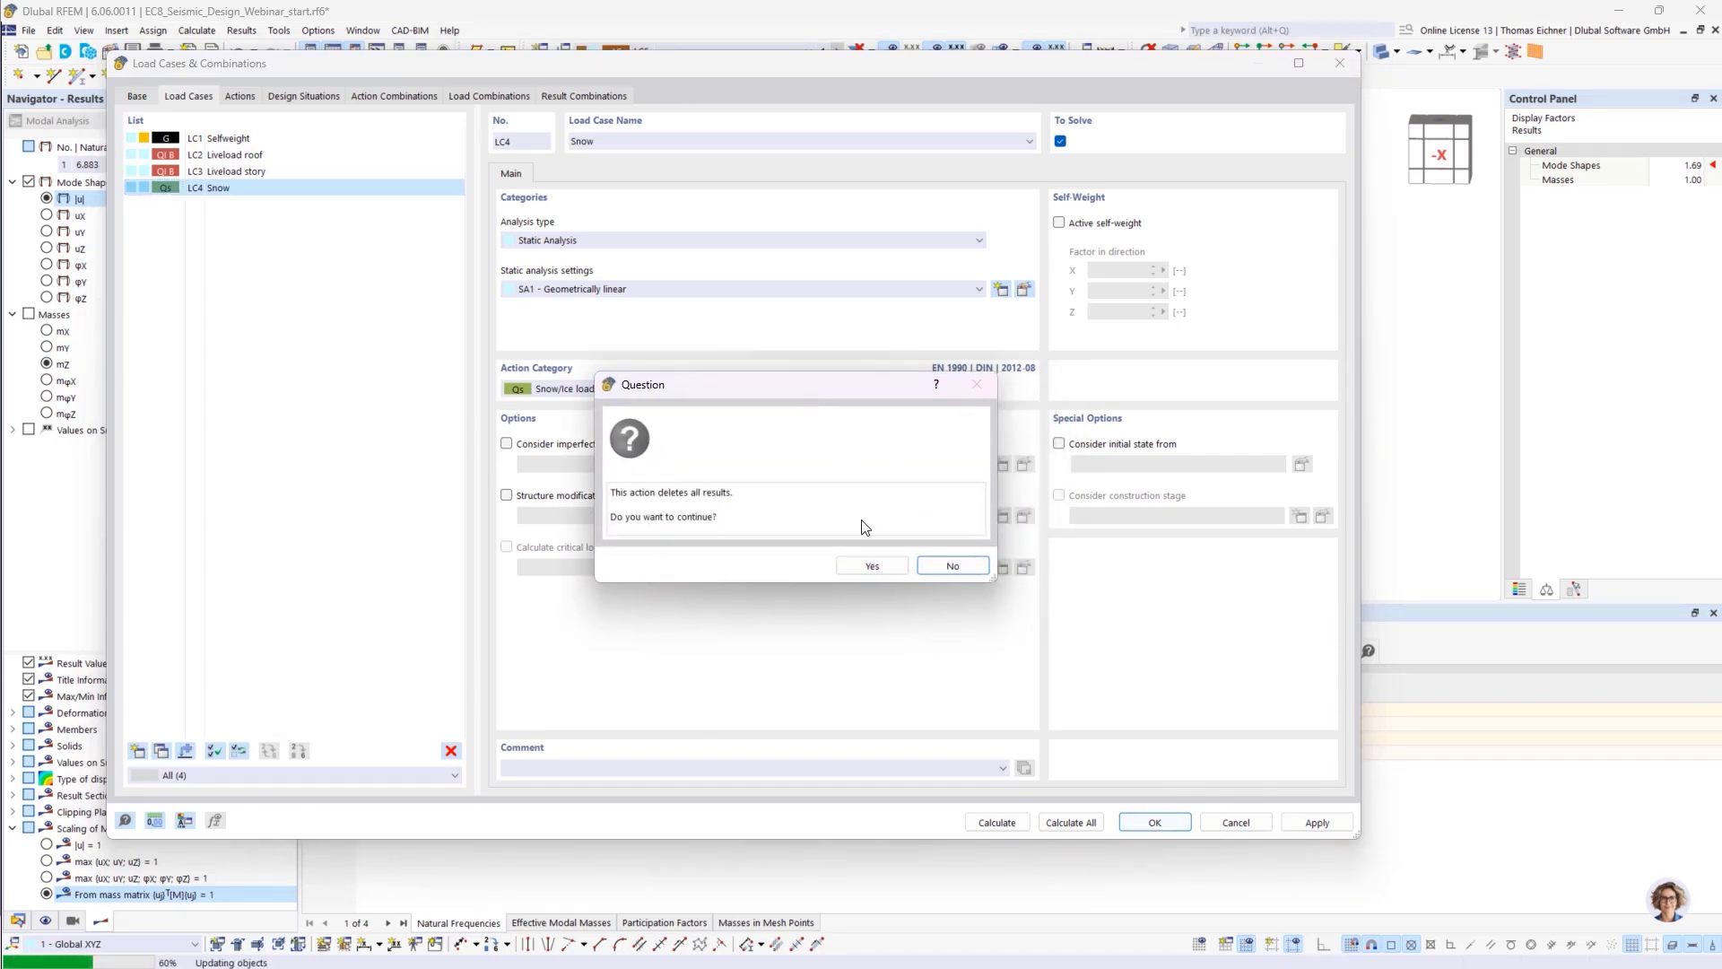
{"action": "left_click", "coordinate": [876, 567]}
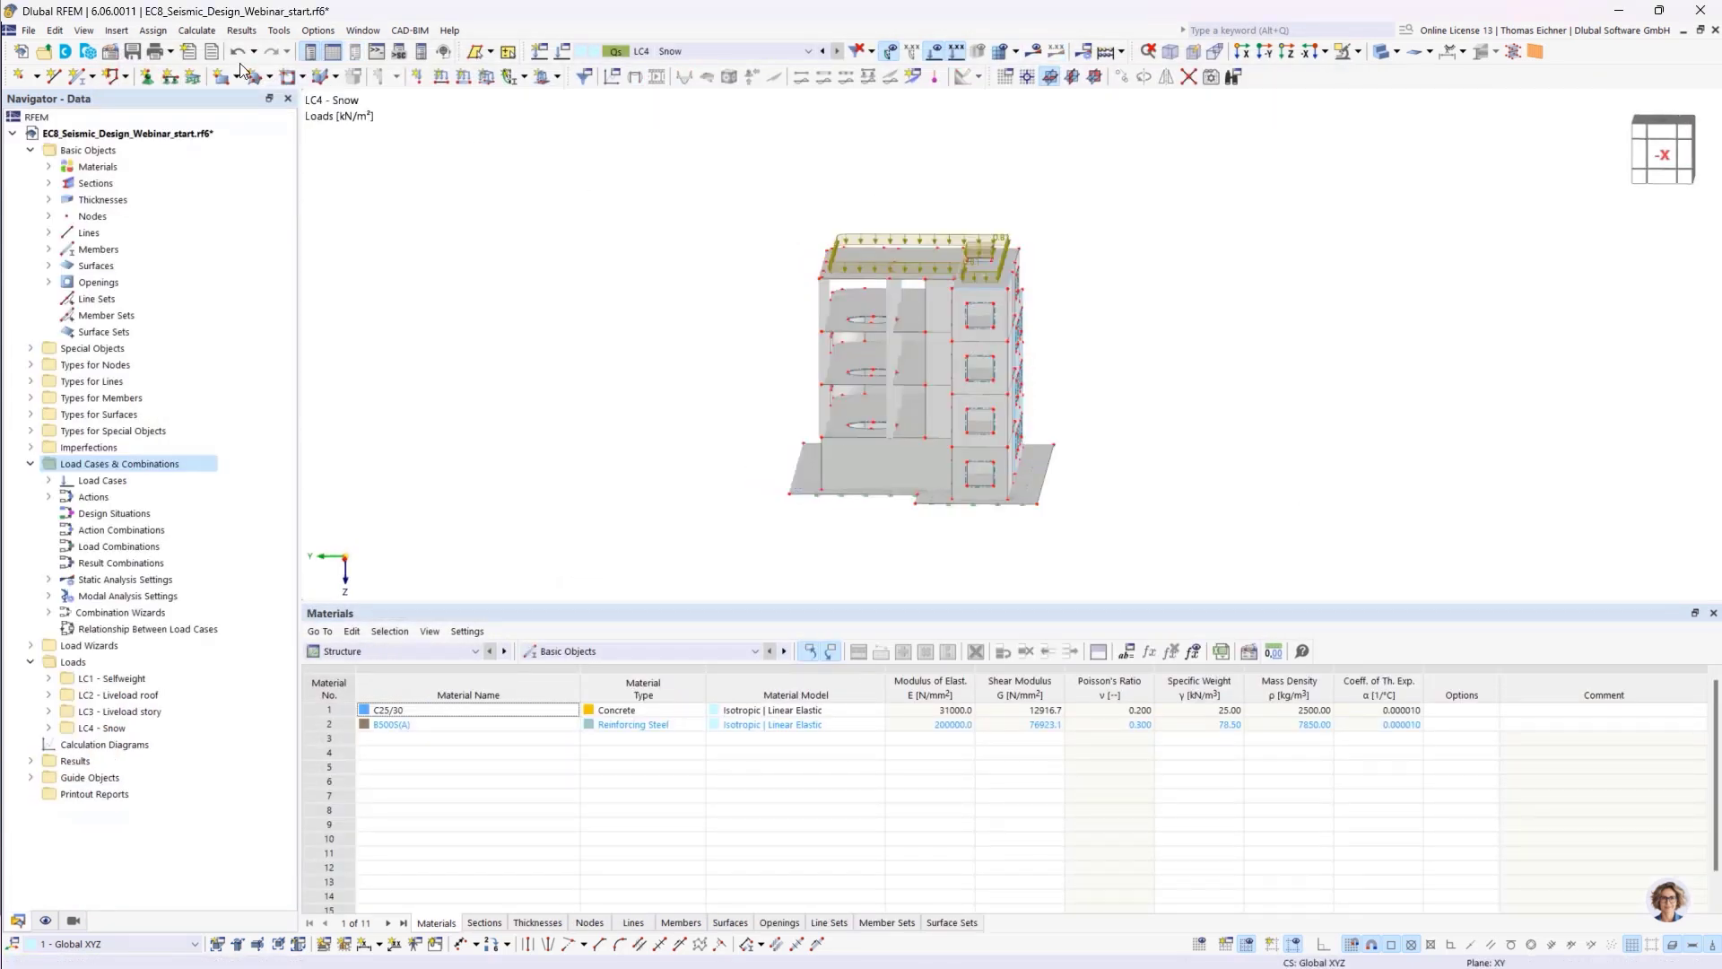
- Activate the Response Spectrum Analysis and Concrete Design add-ons in the model's base data
{"action": "left_click", "coordinate": [109, 54]}
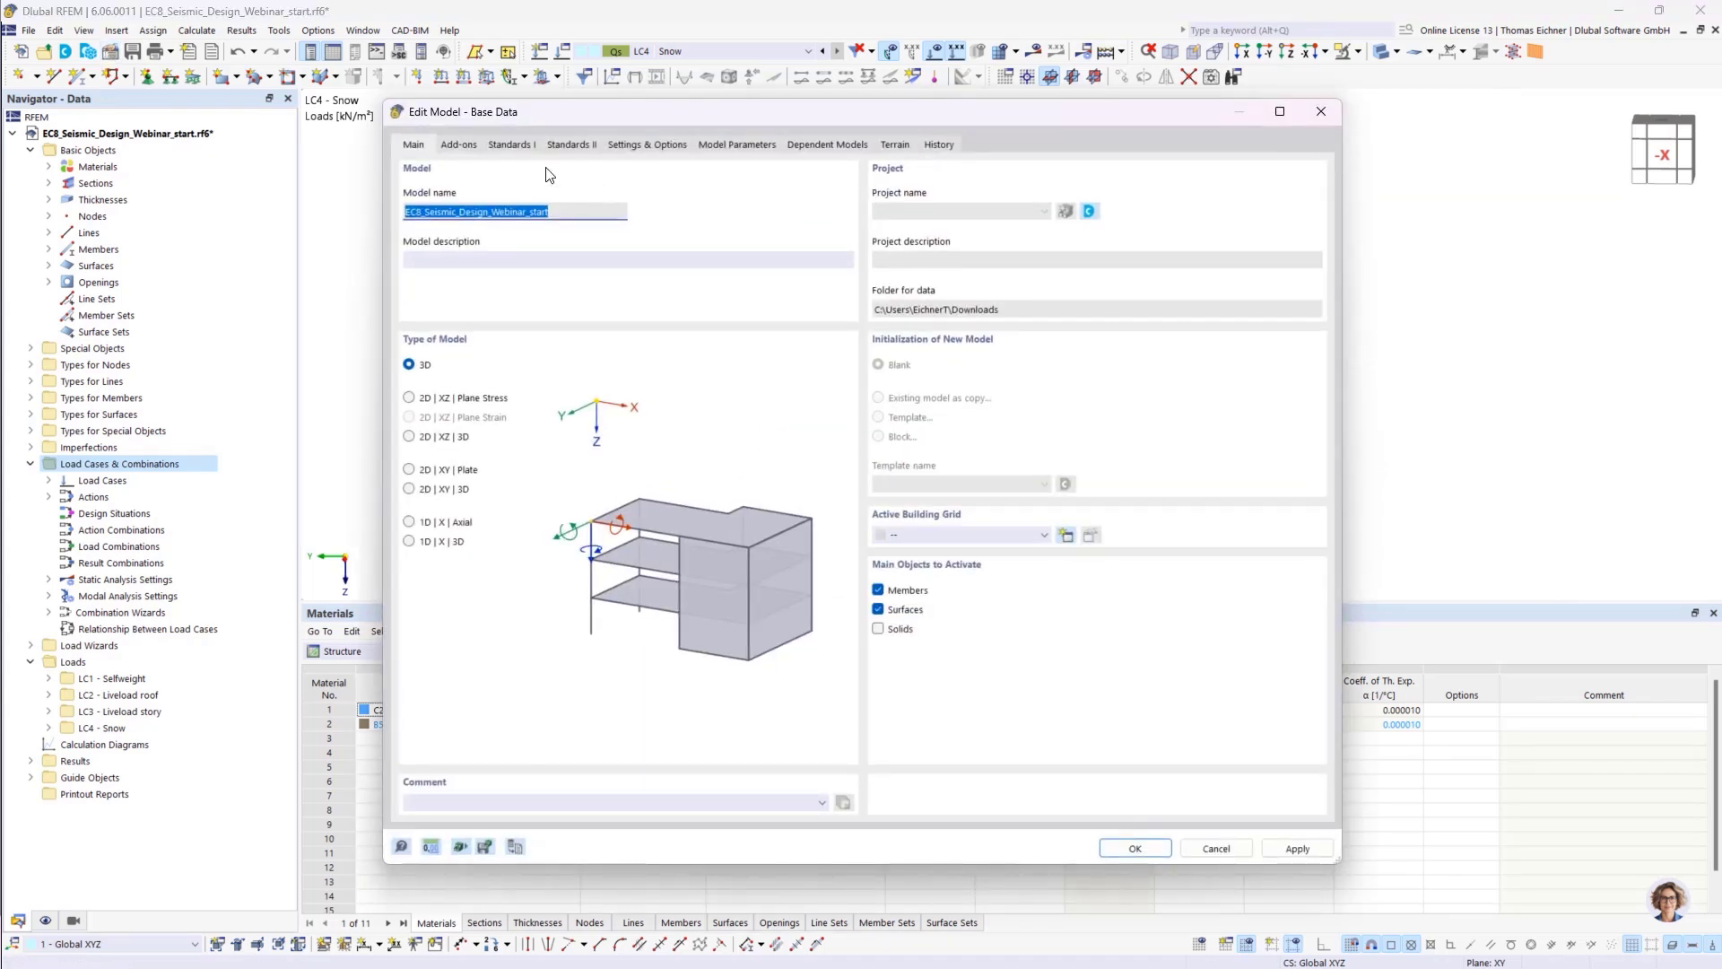
{"action": "left_click", "coordinate": [458, 146]}
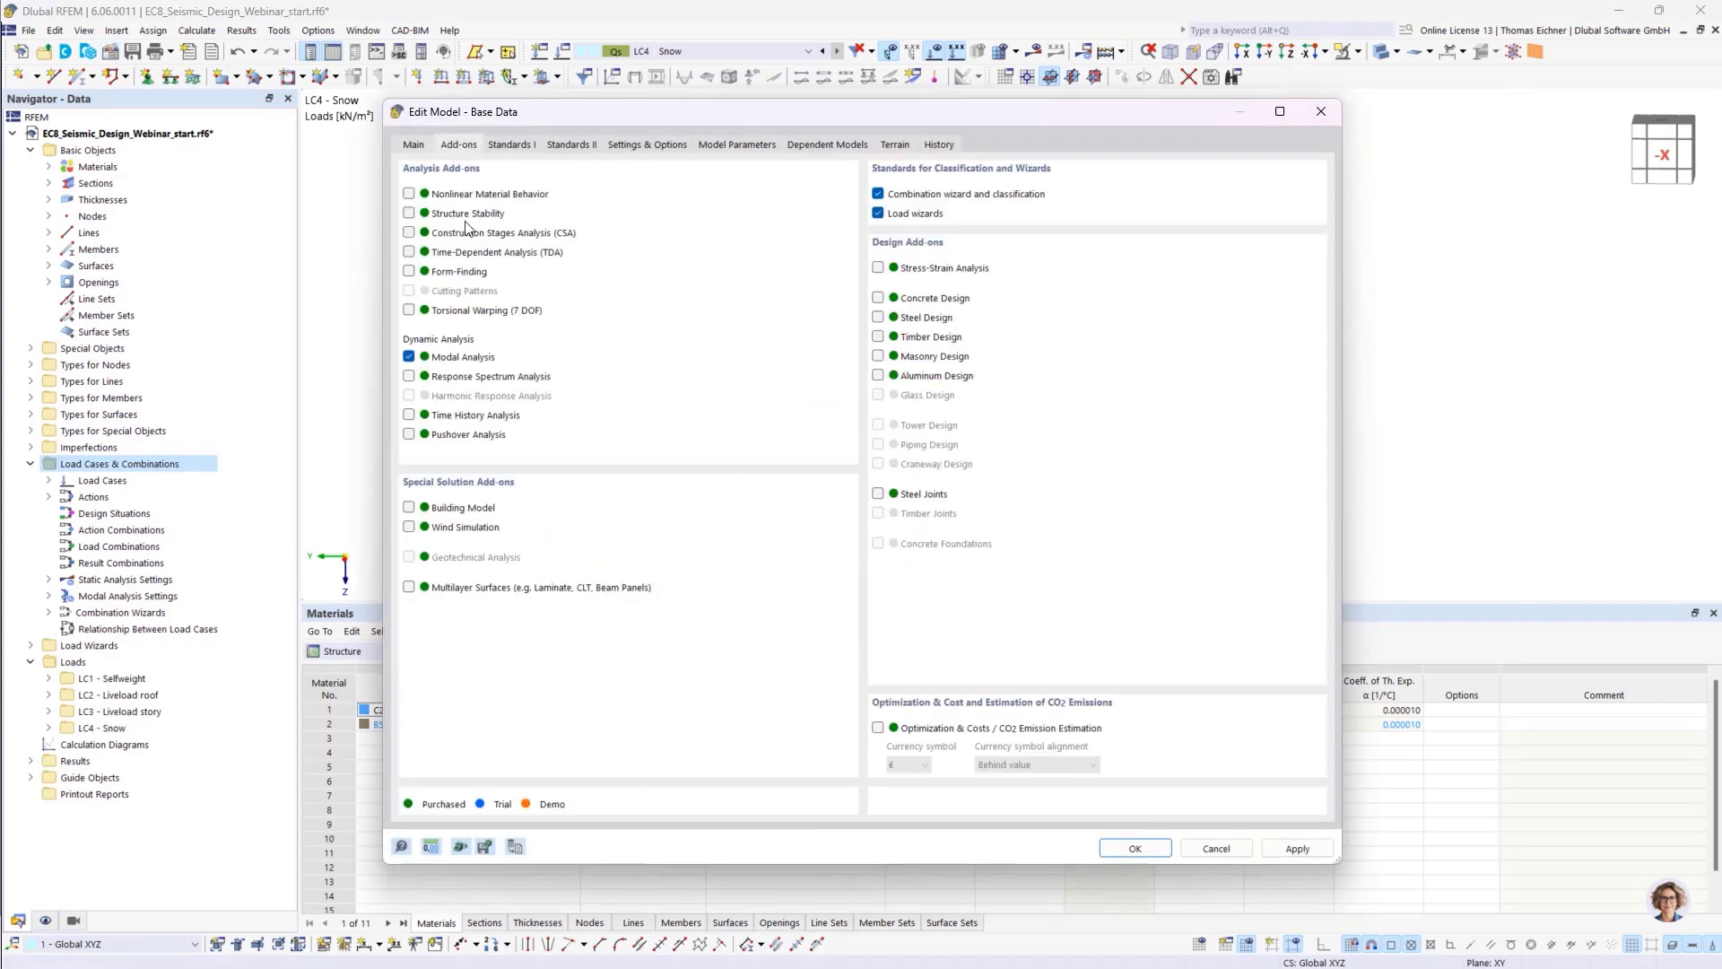
{"action": "left_click", "coordinate": [409, 377]}
{"action": "left_click", "coordinate": [879, 299]}
- Review the available national annexes of EN 1998 for dynamic analysis, keeping DIN | 2023-11
{"action": "left_click", "coordinate": [508, 143]}
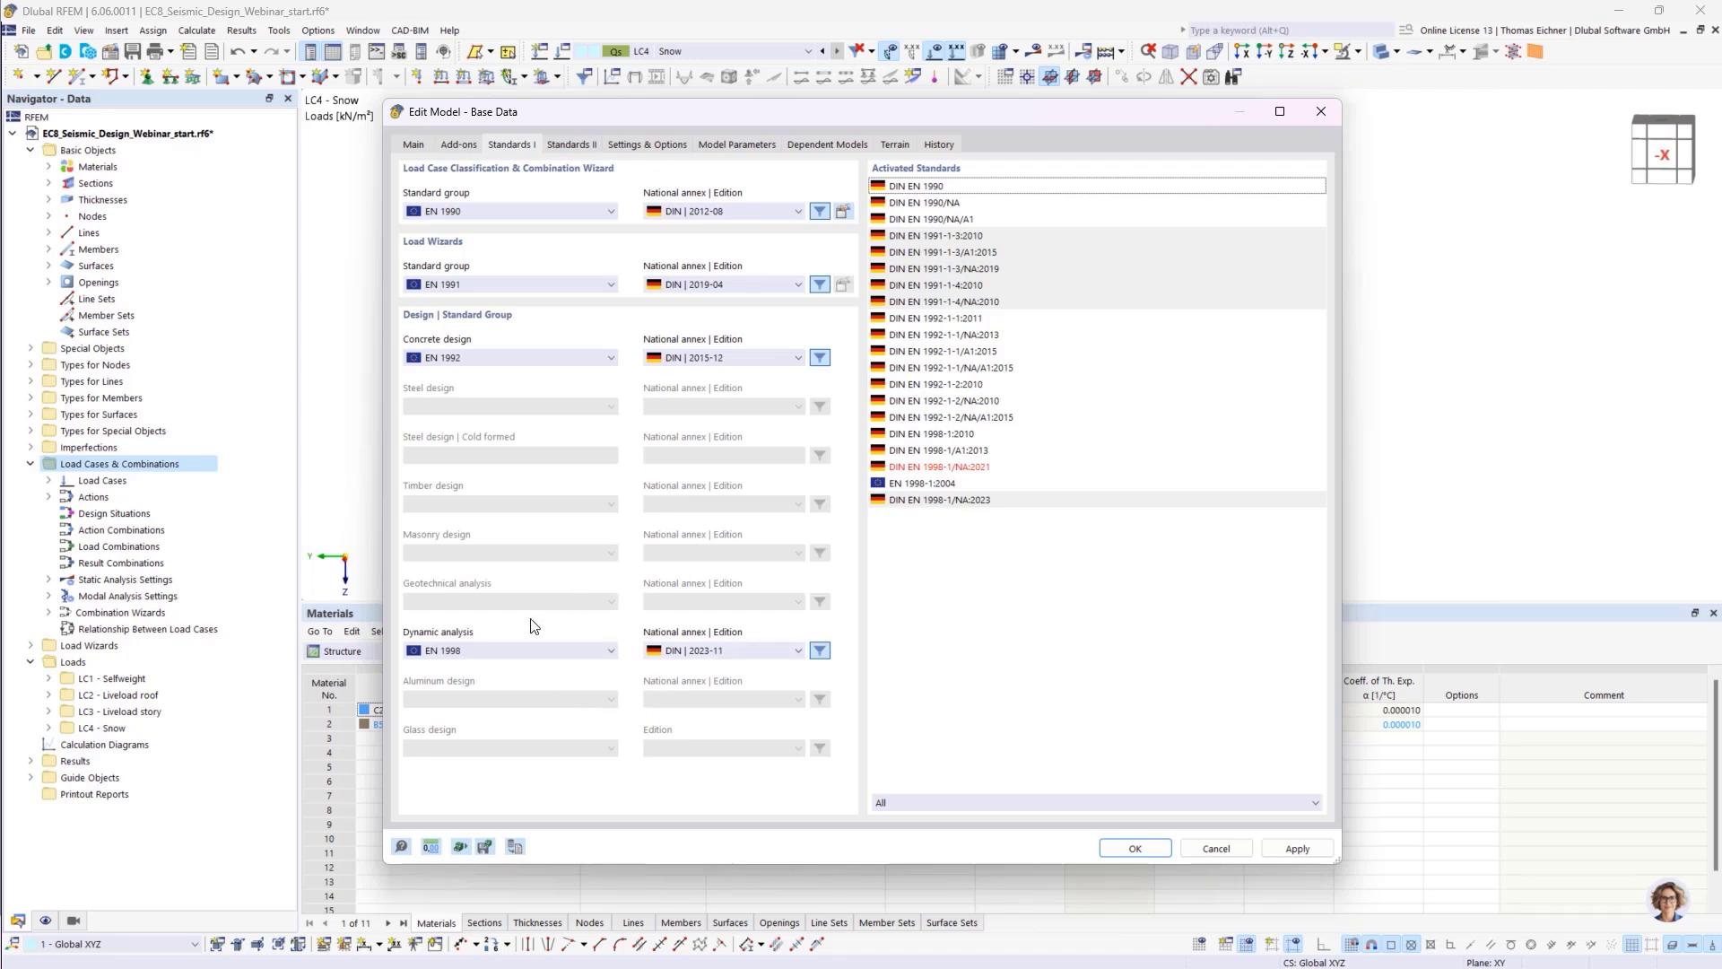
{"action": "left_click", "coordinate": [708, 650]}
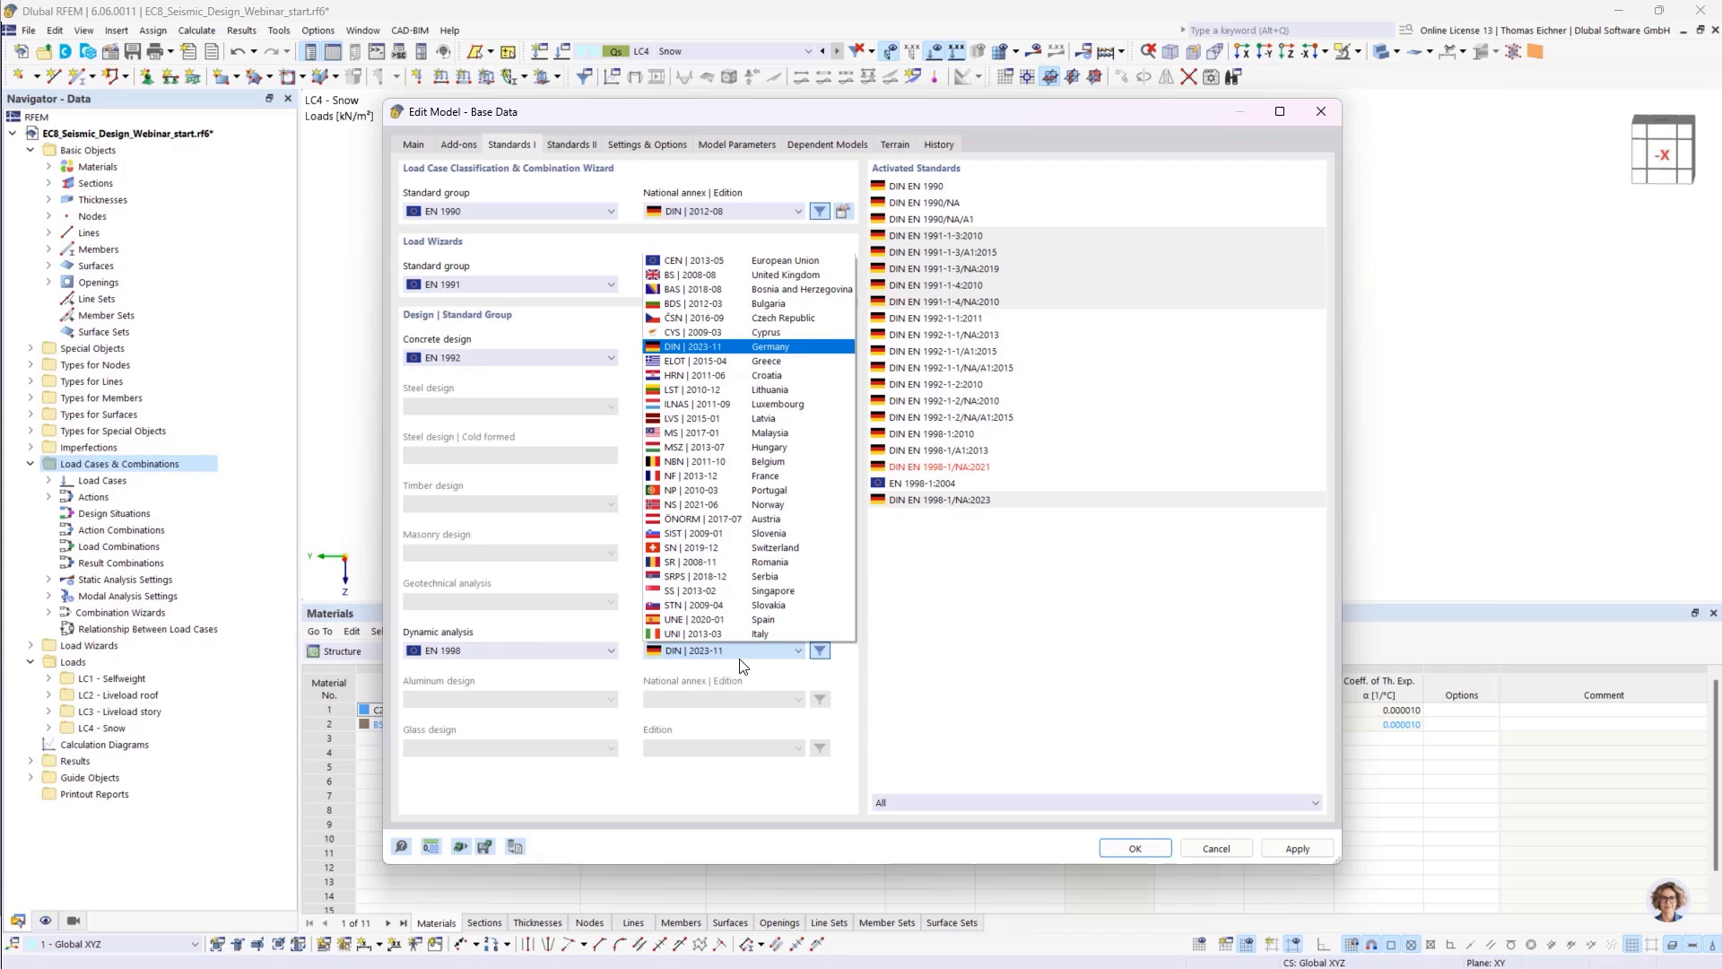
{"action": "left_click", "coordinate": [753, 665]}
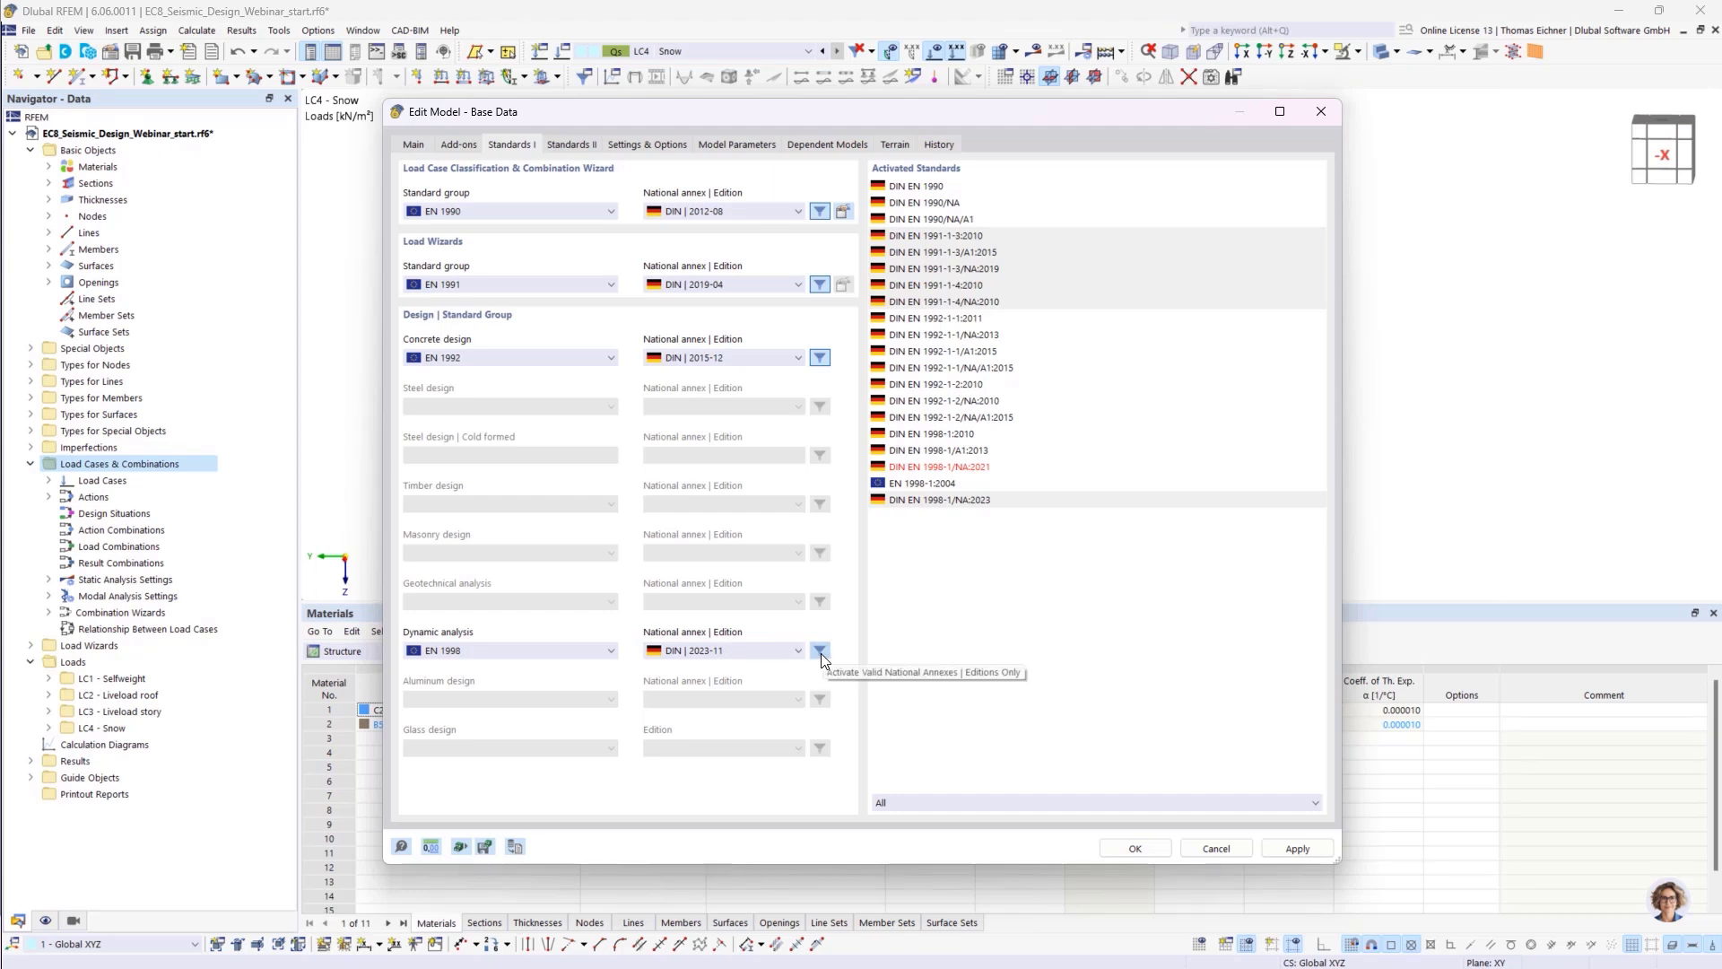
- Keep the EN 1998 national annex DIN | 2023-11 for dynamic analysis and accept the model's base data
{"action": "left_click", "coordinate": [797, 650]}
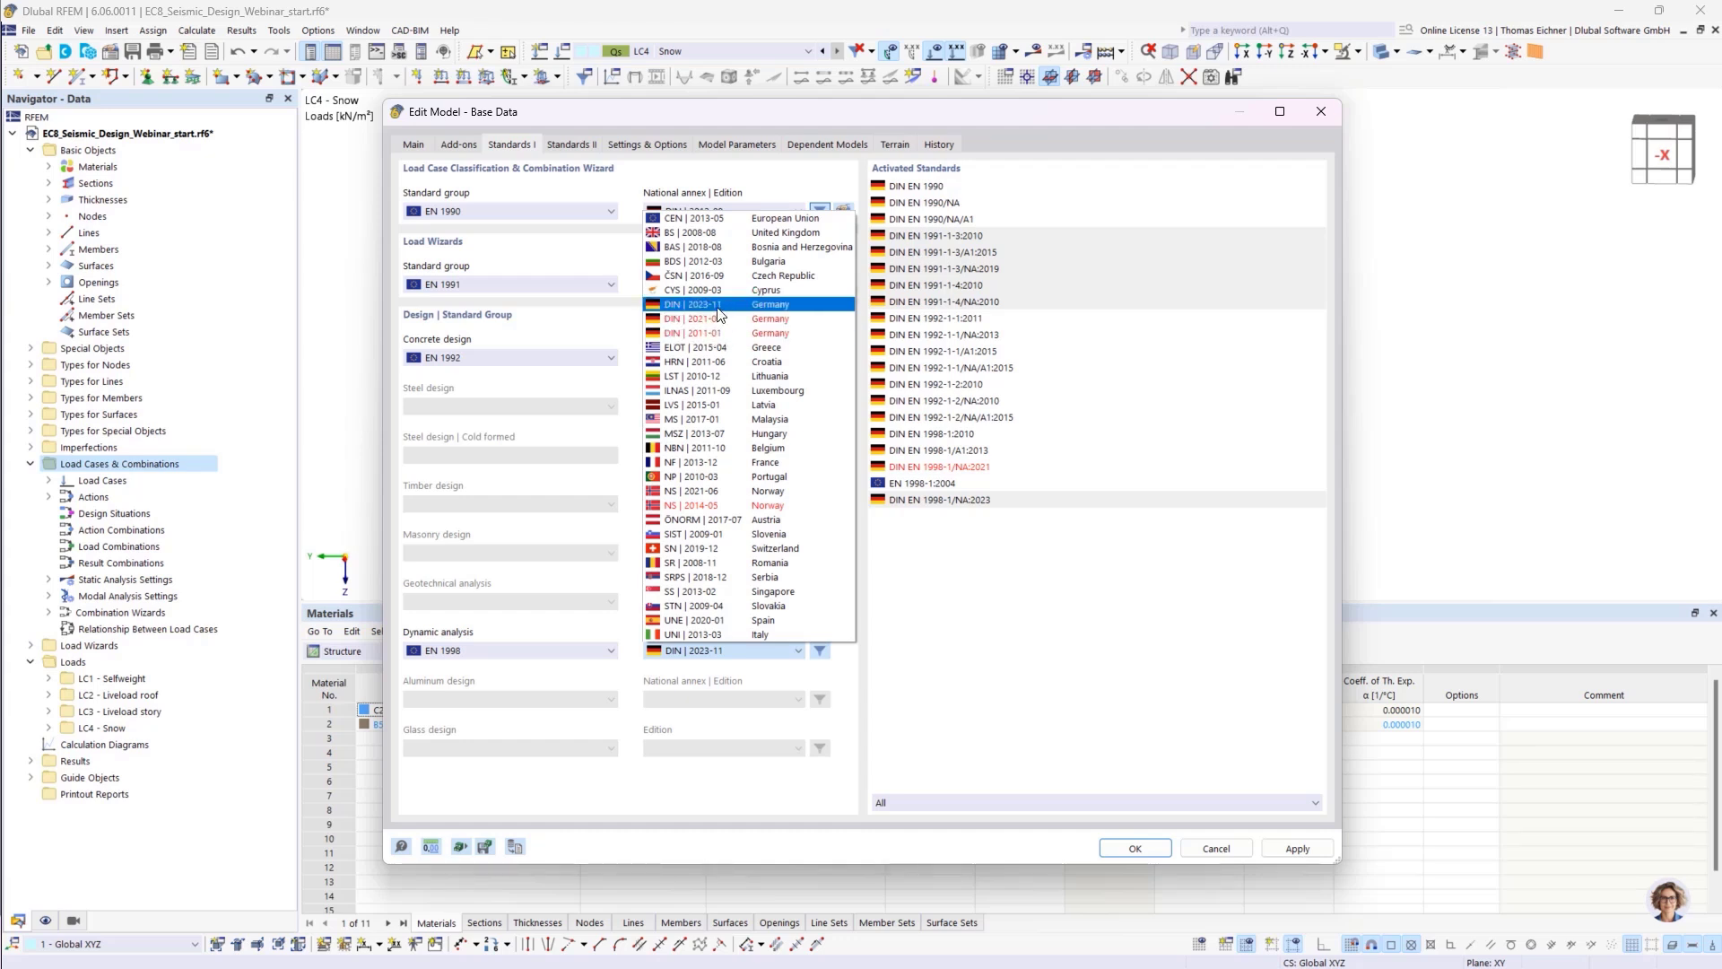
{"action": "left_click", "coordinate": [718, 309]}
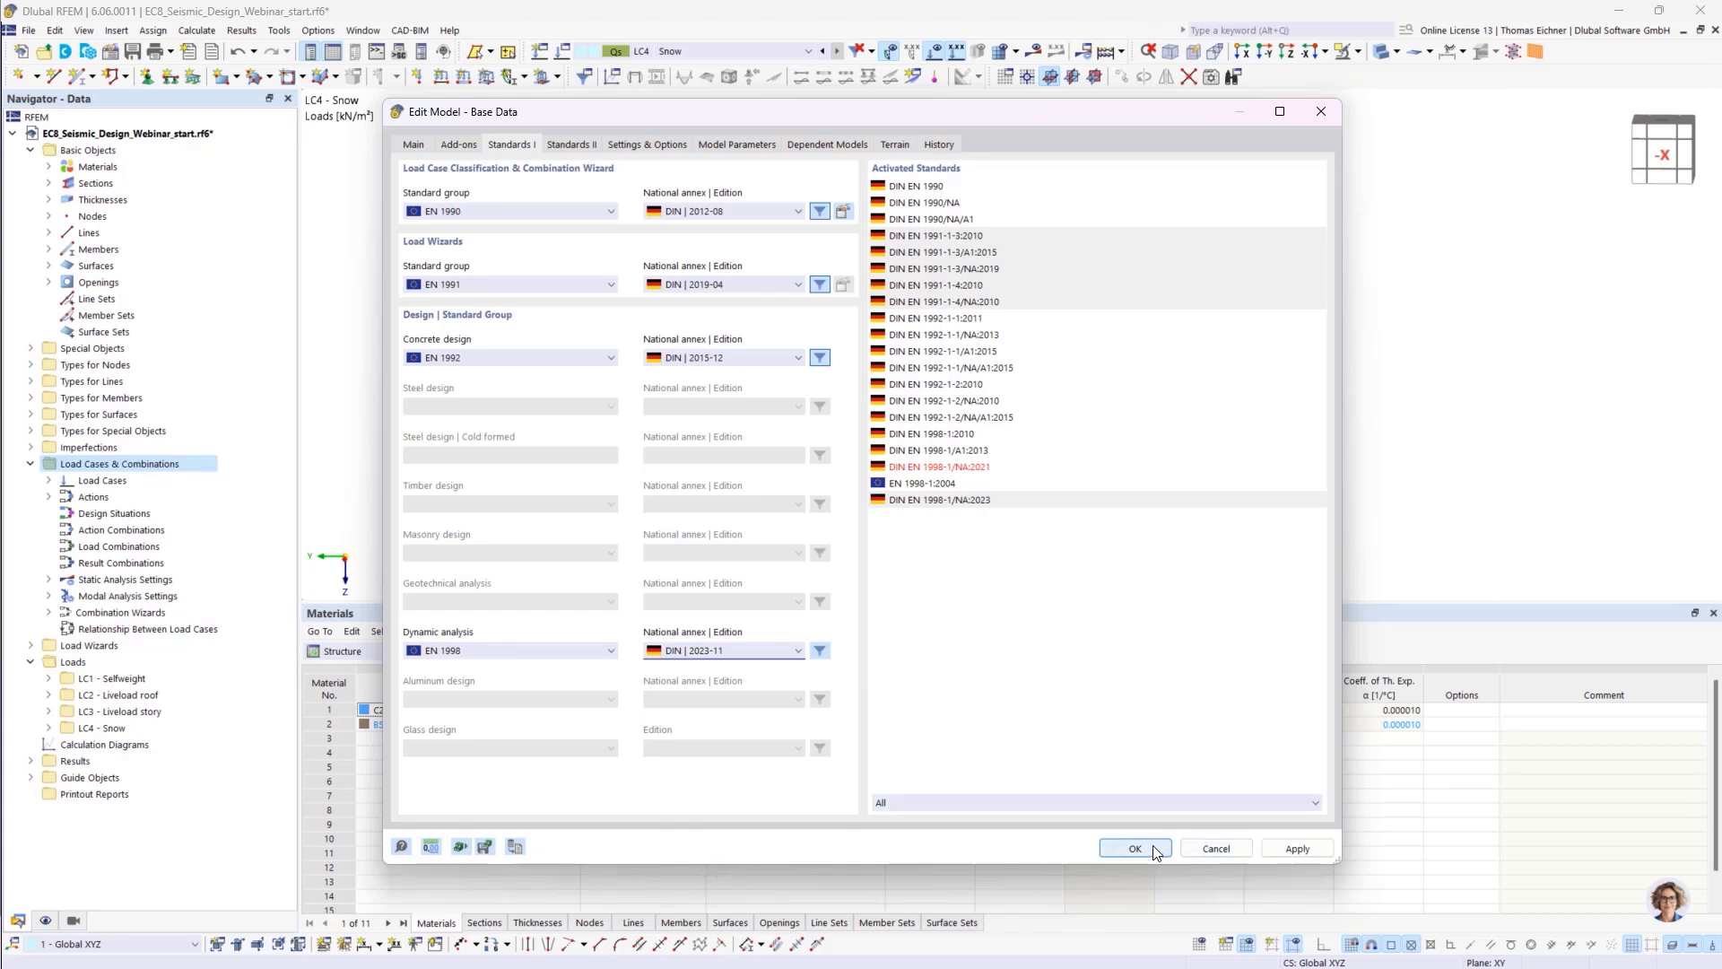
{"action": "left_click", "coordinate": [1080, 664]}
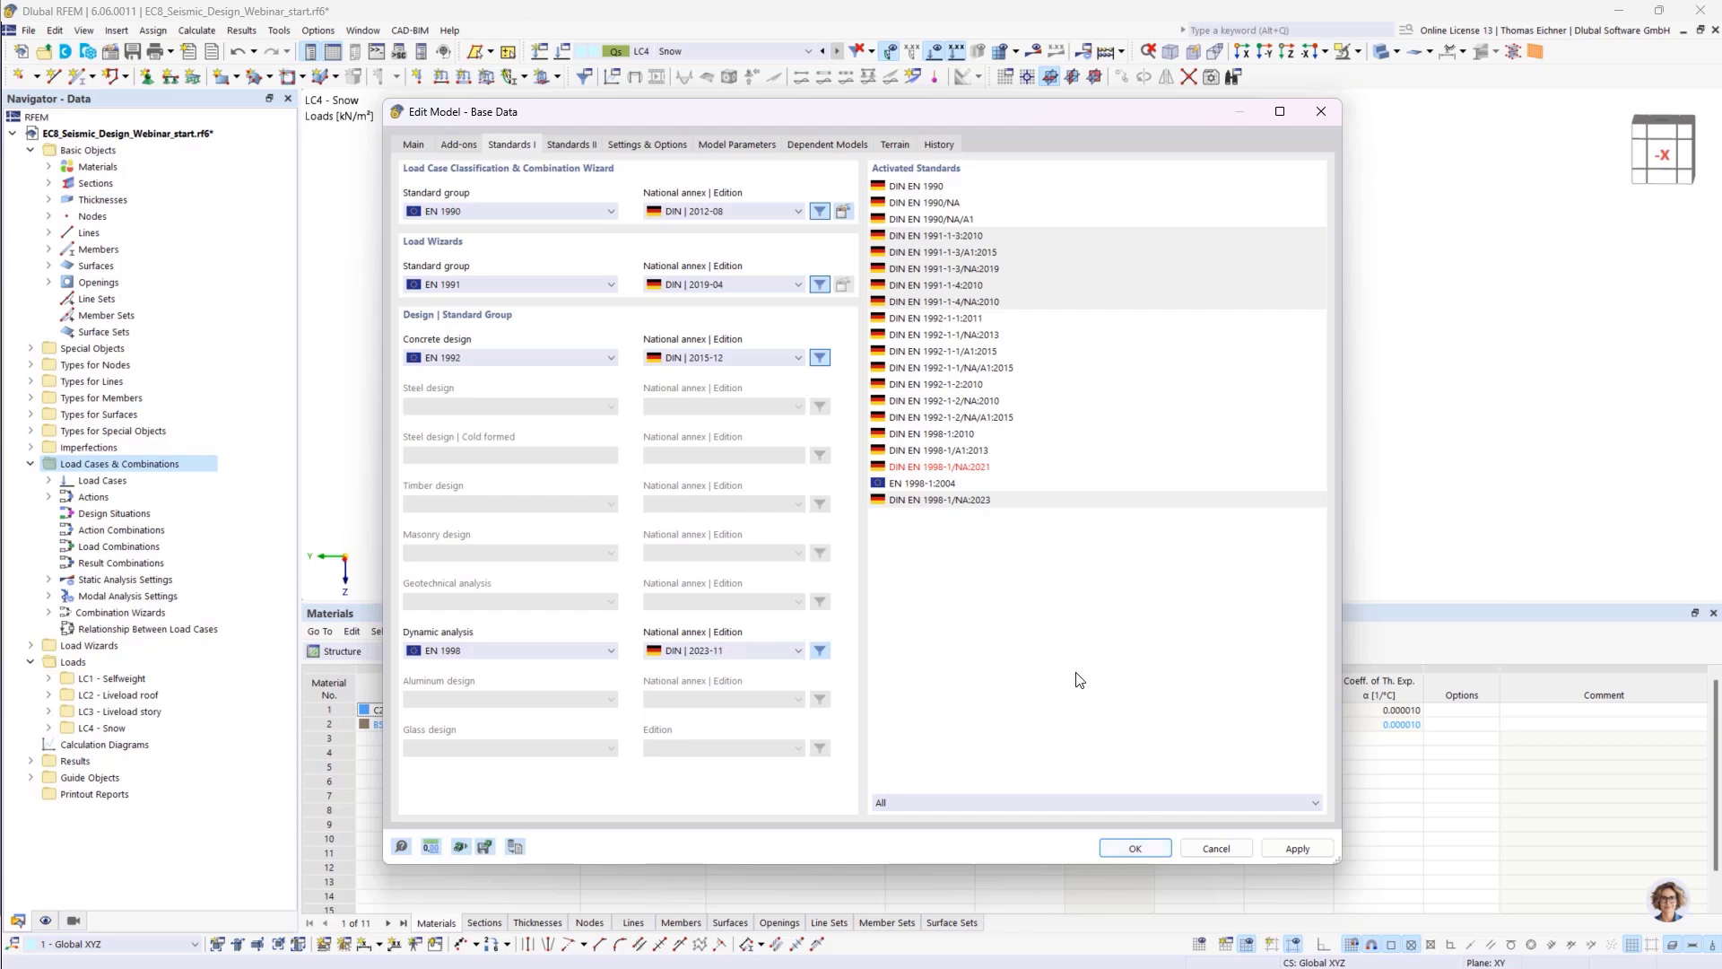
{"action": "left_click", "coordinate": [1132, 849]}
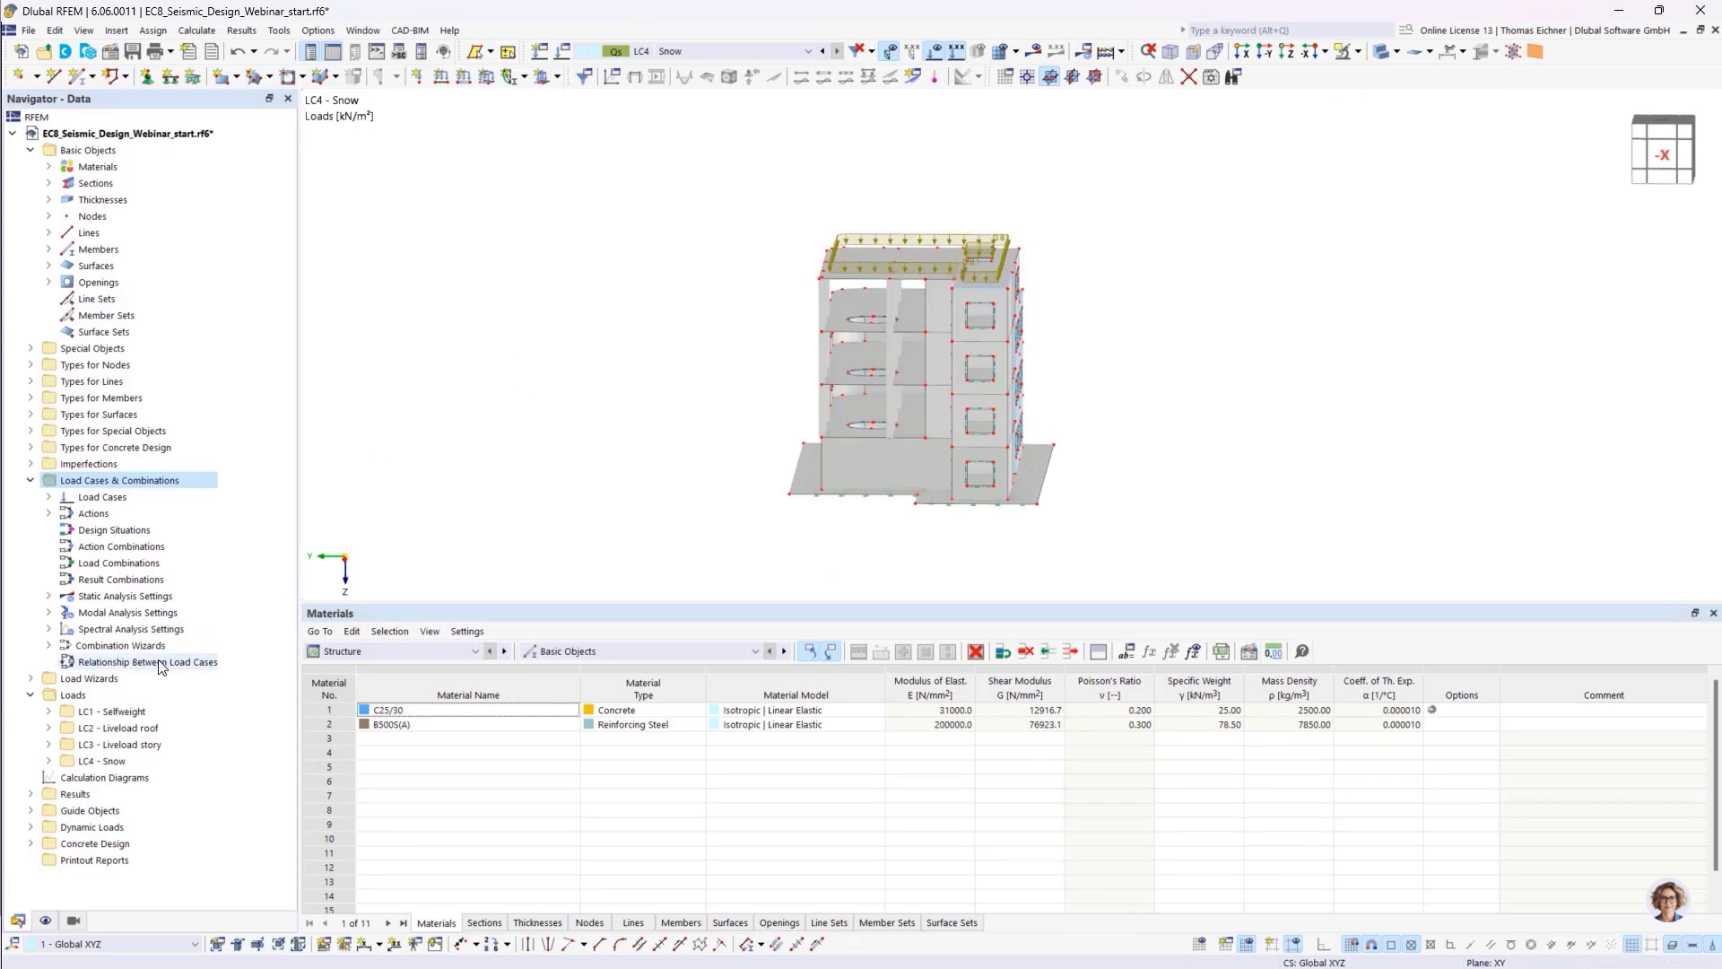
- Look through the modal and spectral analysis settings entries, the response spectra and the accelerograms in the model's data tree
{"action": "left_click", "coordinate": [123, 613]}
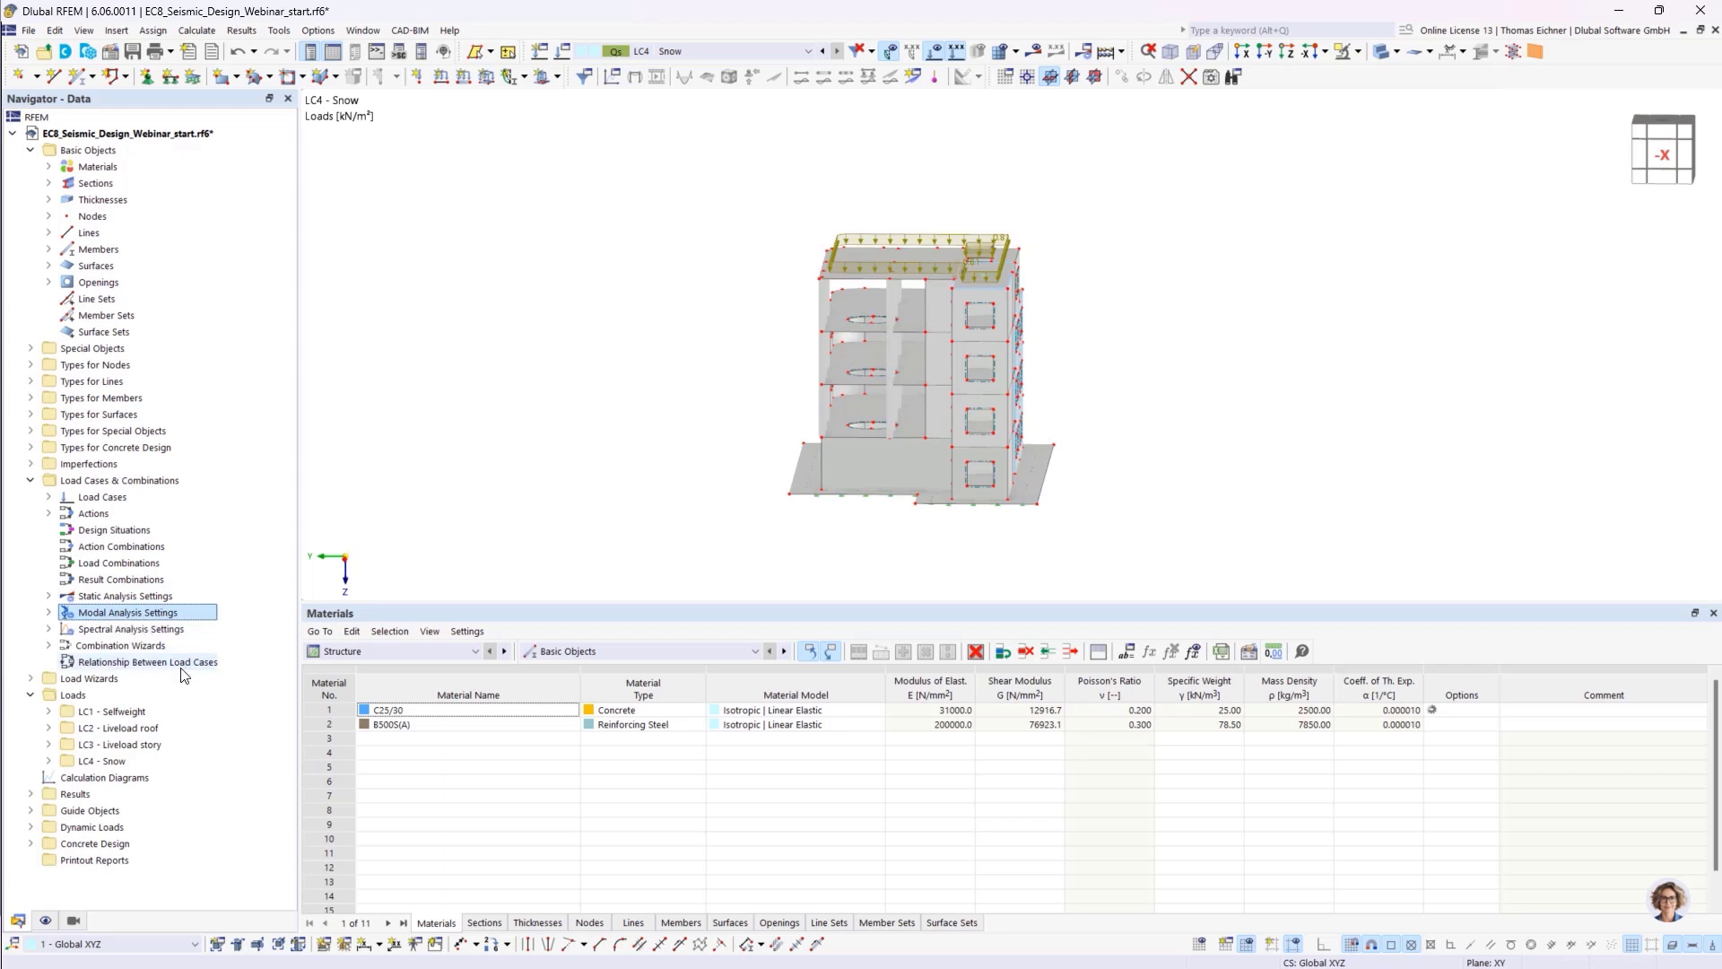
{"action": "left_click", "coordinate": [88, 631]}
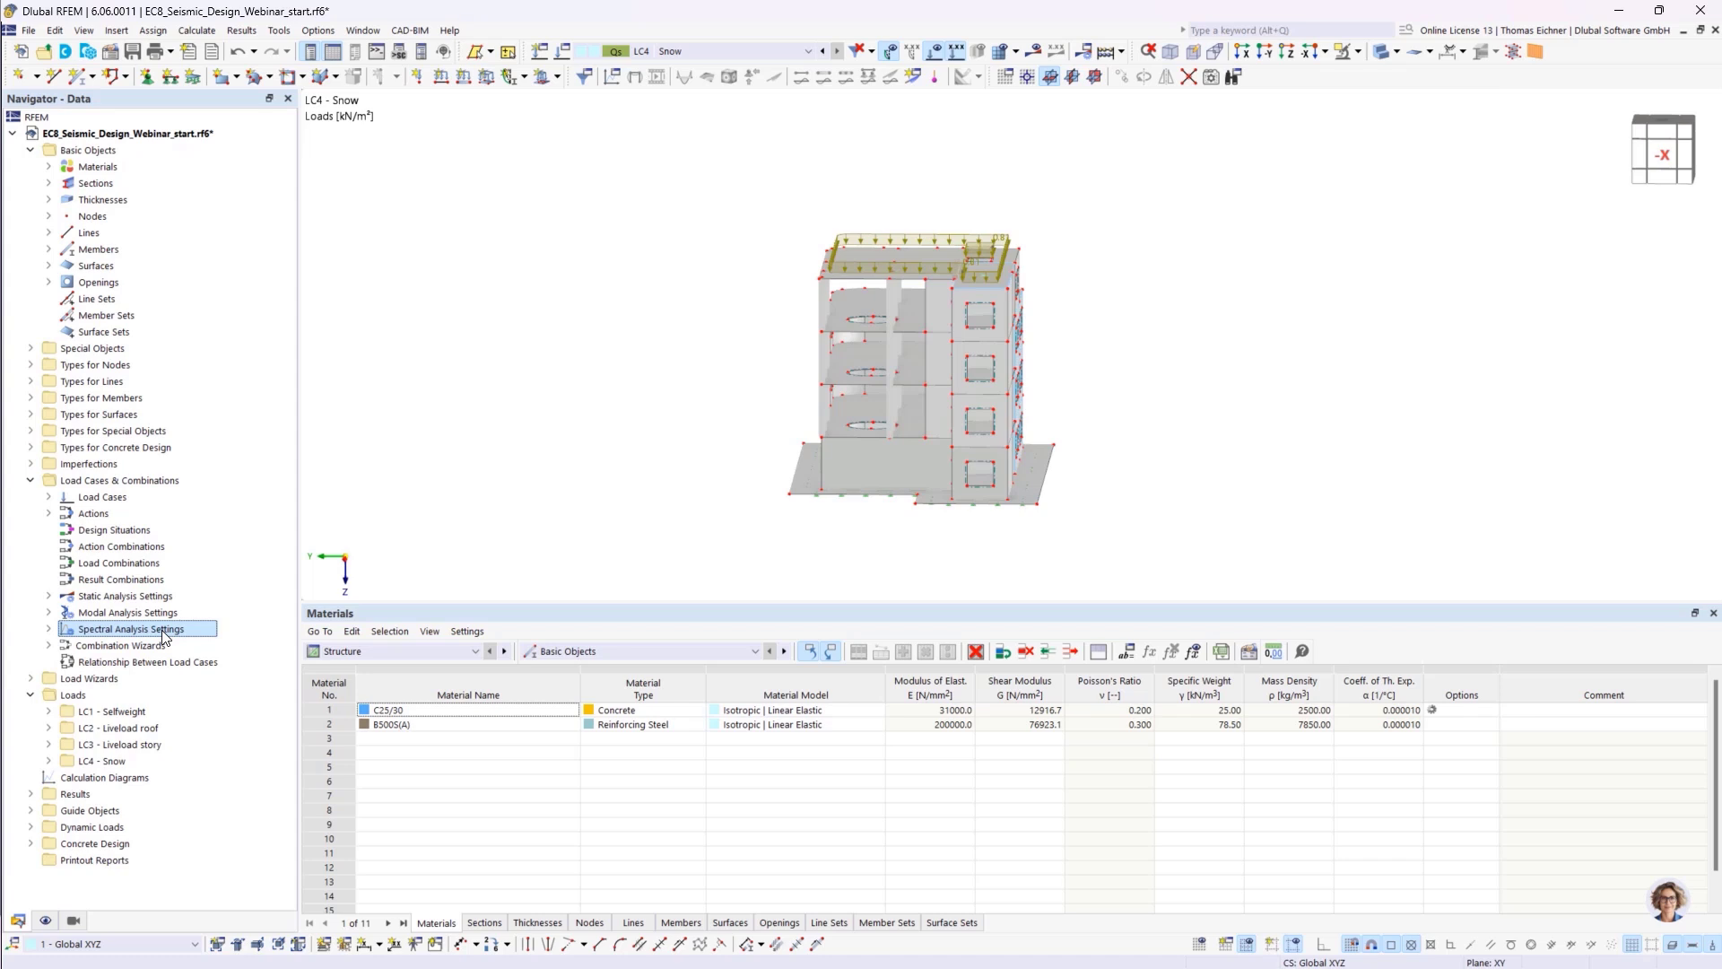
{"action": "left_click", "coordinate": [126, 830]}
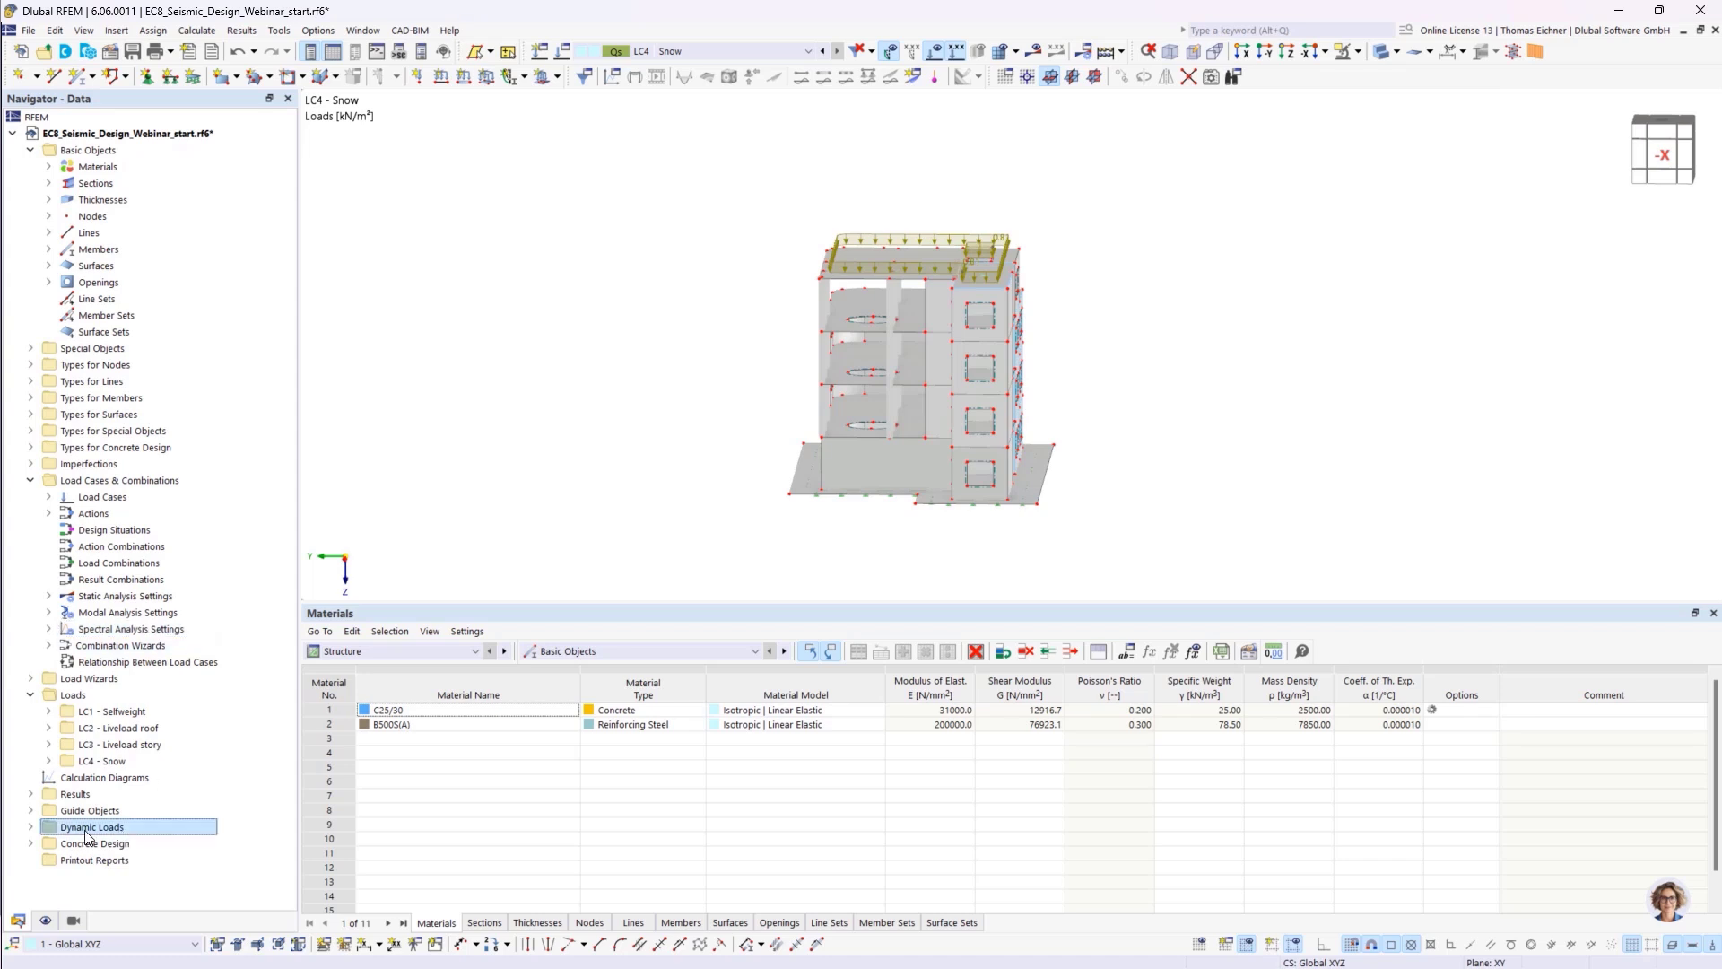
{"action": "left_click", "coordinate": [31, 827]}
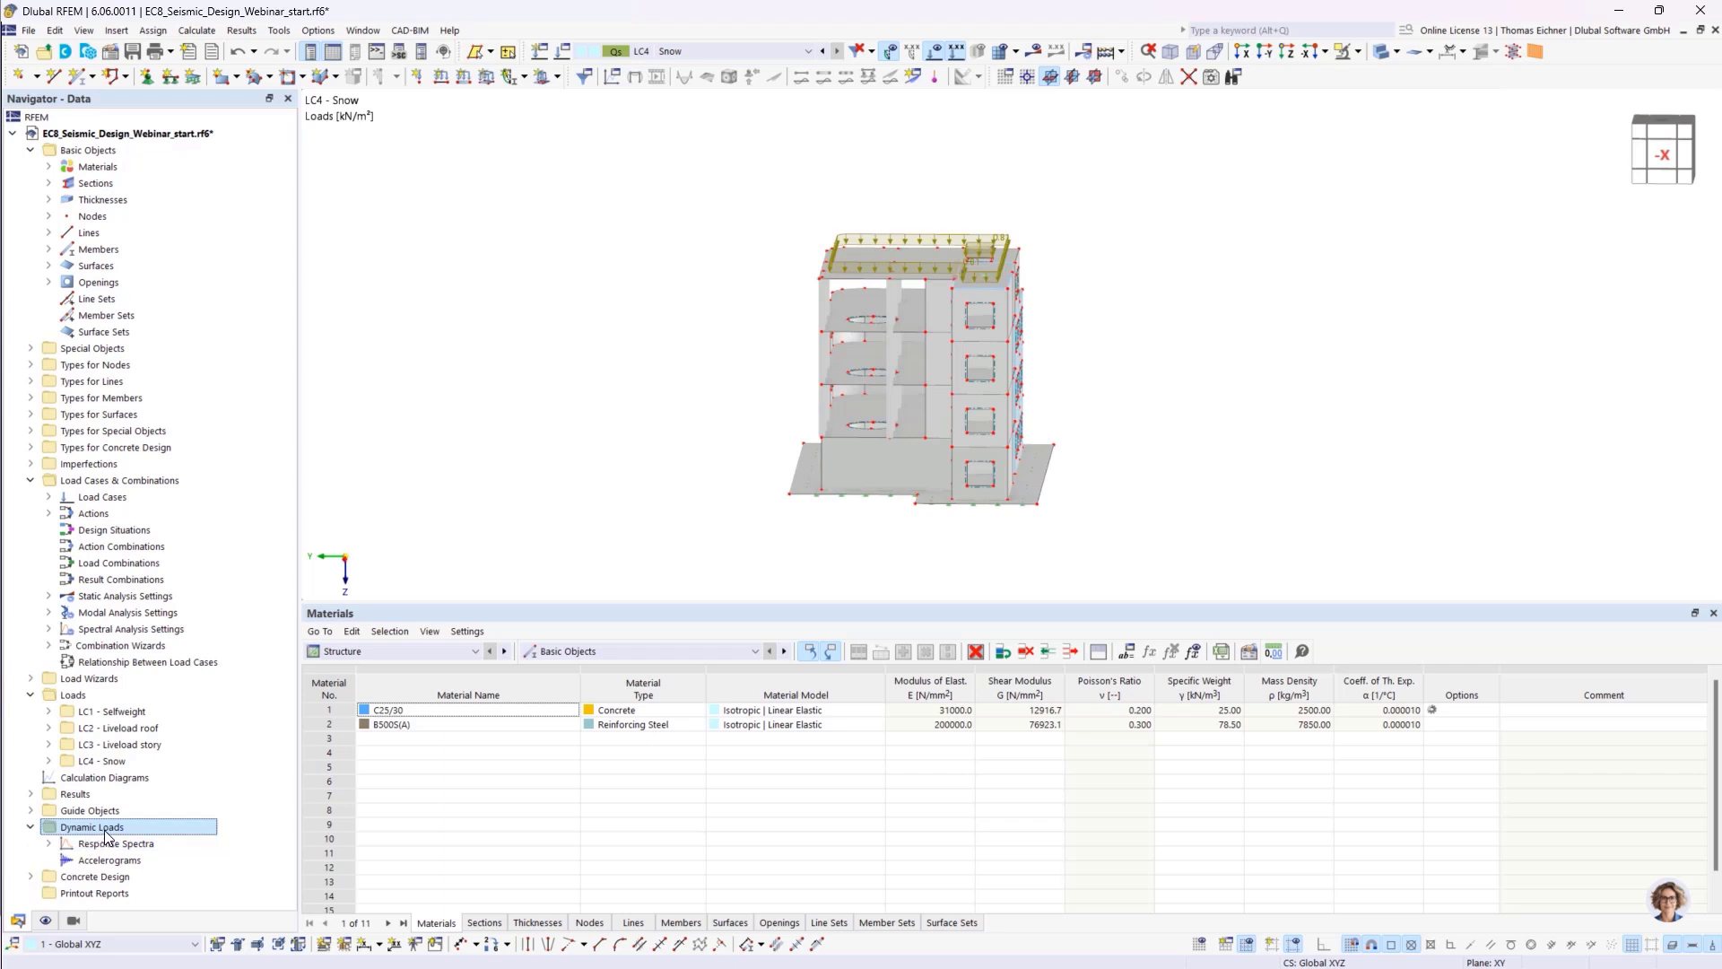
{"action": "left_click", "coordinate": [48, 843]}
{"action": "left_click", "coordinate": [108, 844]}
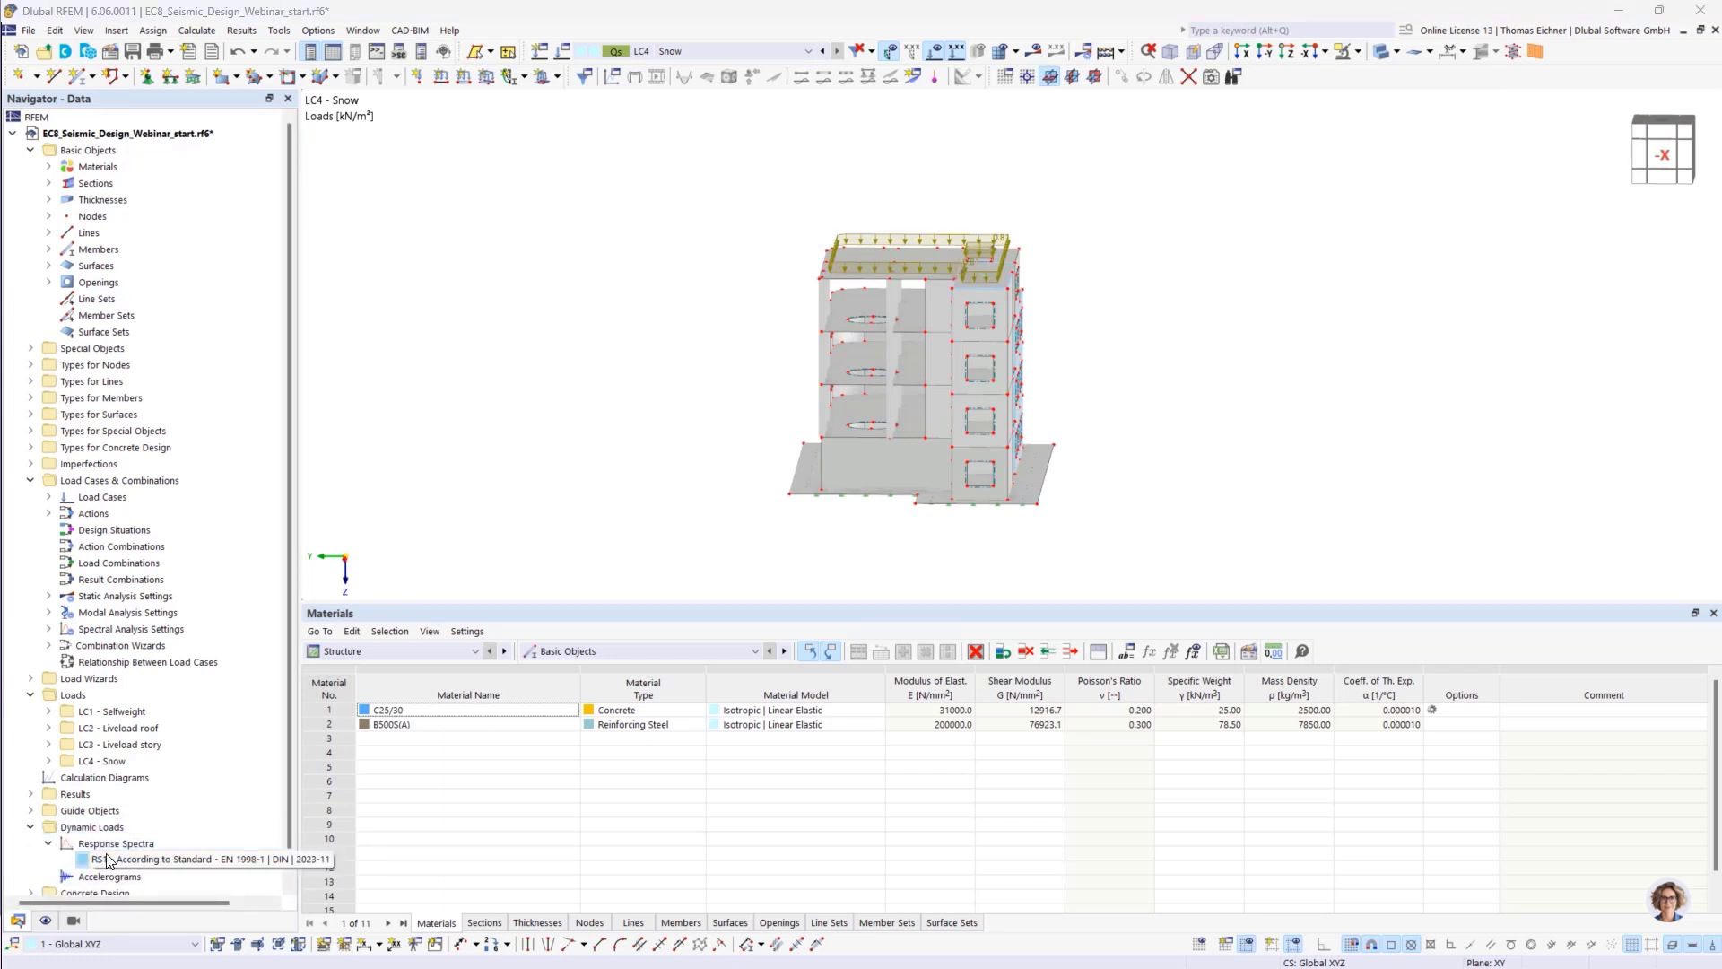
{"action": "left_click", "coordinate": [105, 861]}
{"action": "left_click", "coordinate": [100, 878]}
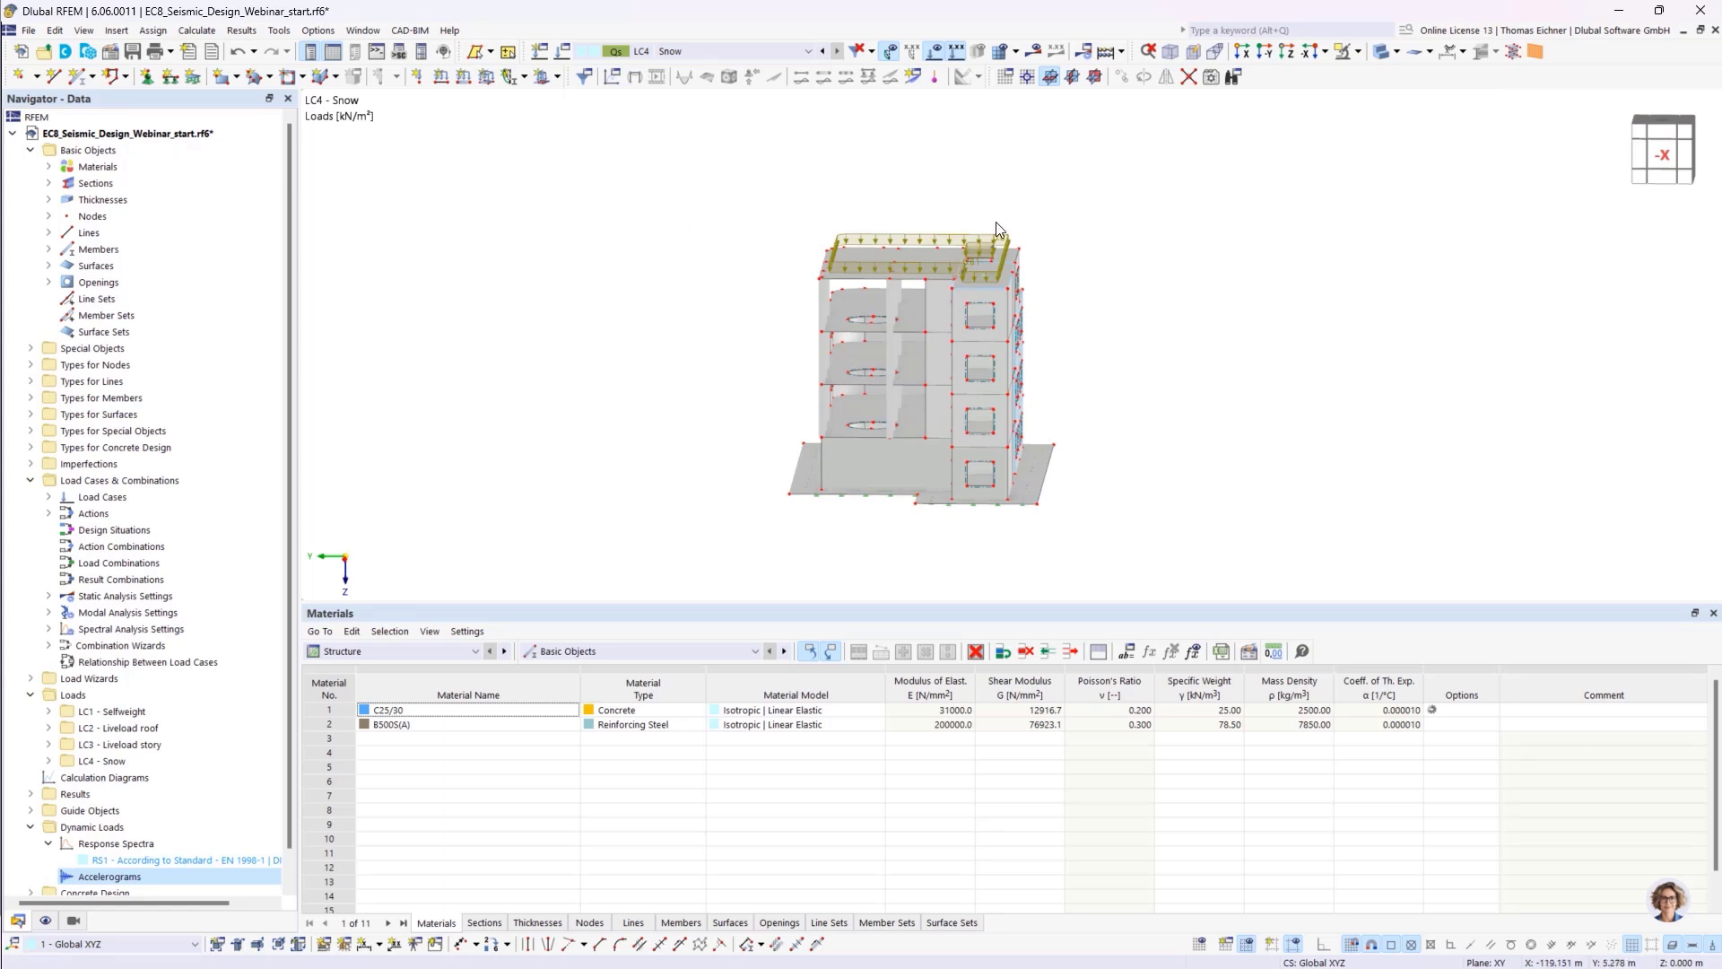
- Open the load cases and combinations settings and review the EN 1990 combination wizard and result combination options
{"action": "left_click", "coordinate": [563, 54]}
{"action": "left_click_drag", "start_coordinate": [631, 63], "coordinate": [691, 122]}
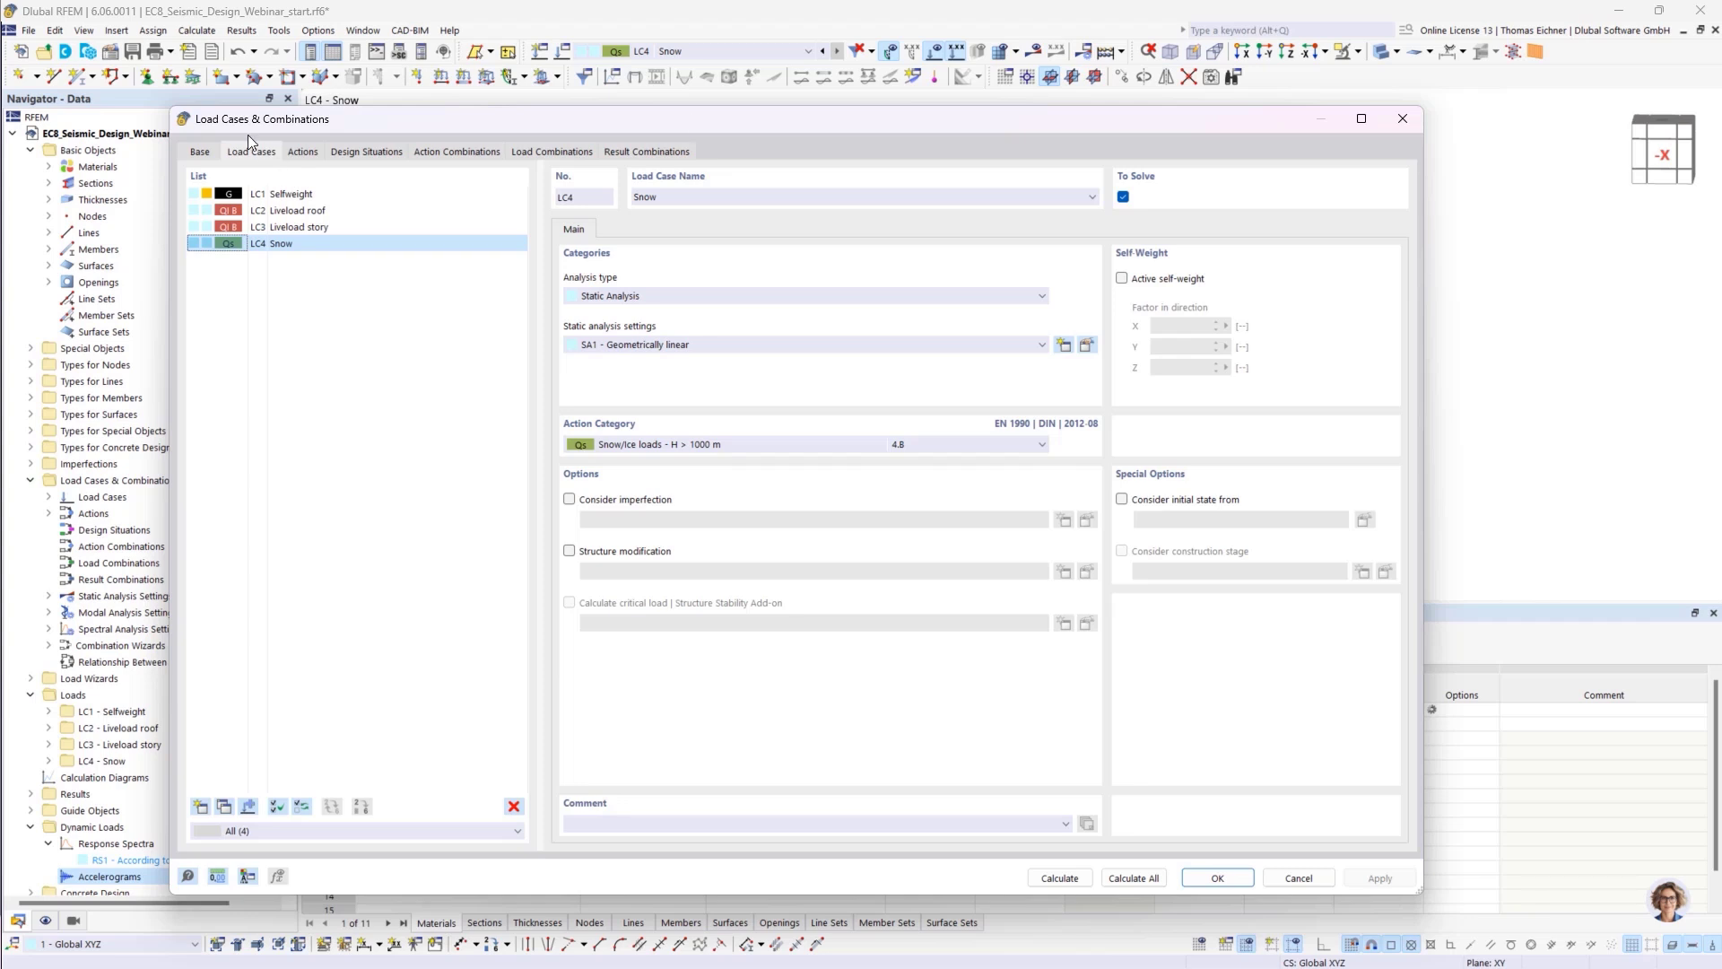
{"action": "left_click", "coordinate": [205, 152]}
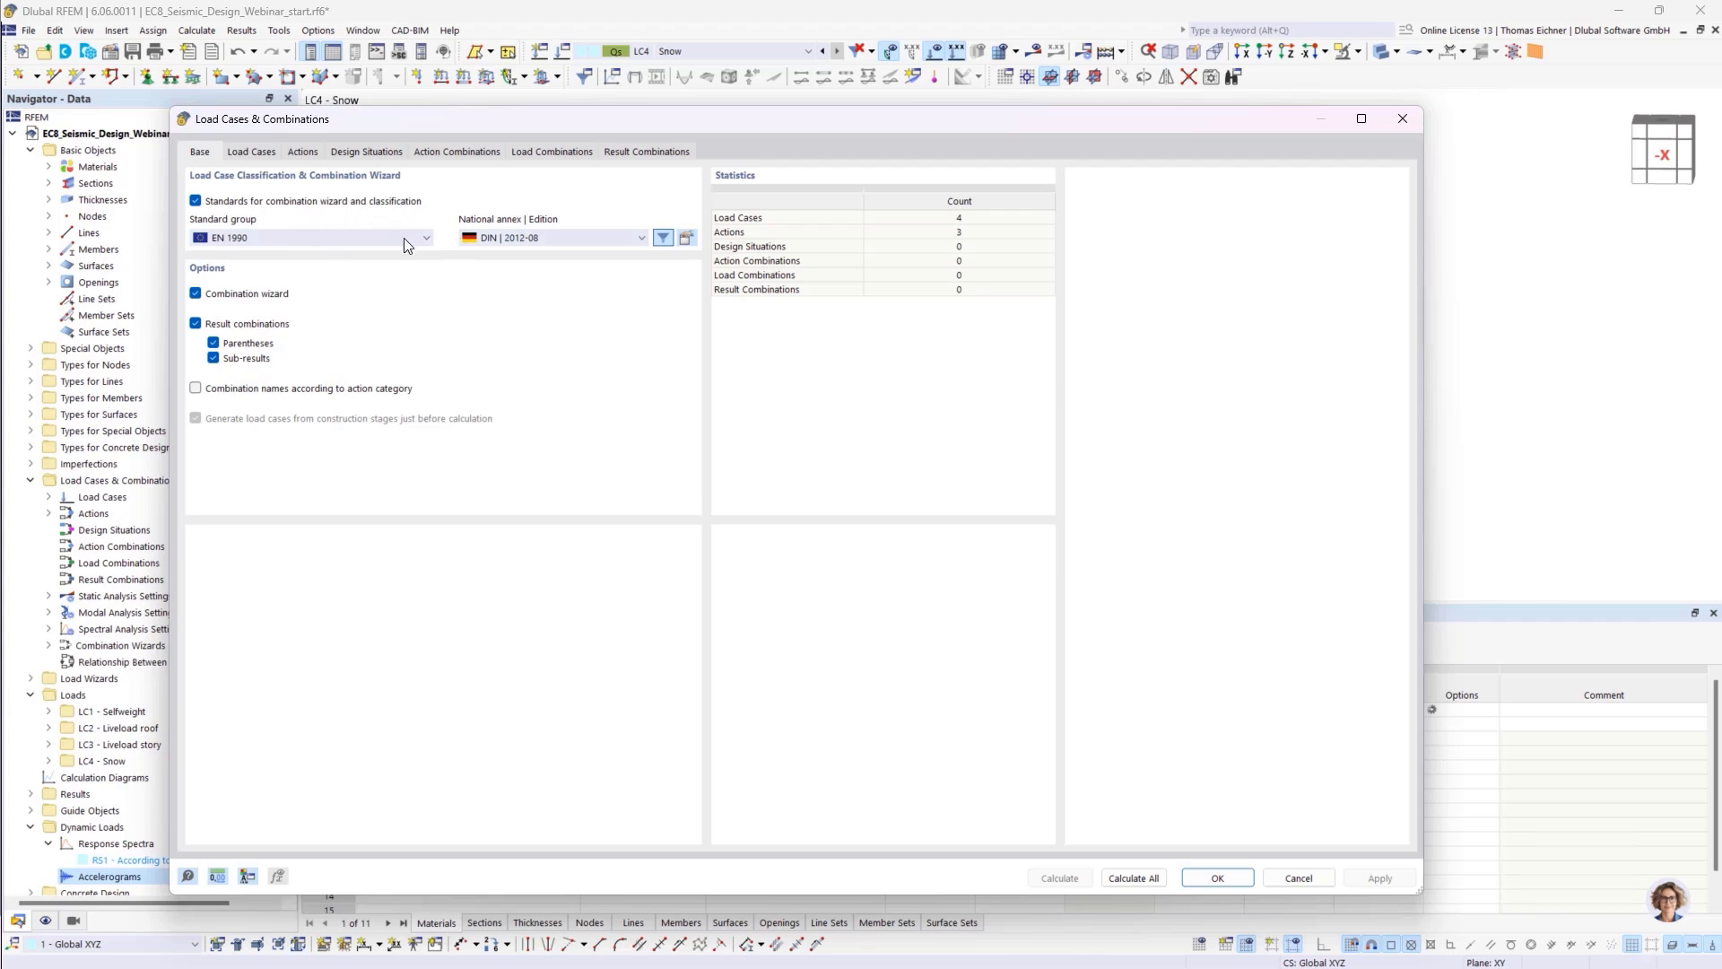
{"action": "left_click", "coordinate": [214, 359]}
{"action": "left_click", "coordinate": [214, 359]}
- Compare the action categories of the load cases Liveload roof and Liveload story
{"action": "left_click", "coordinate": [250, 154]}
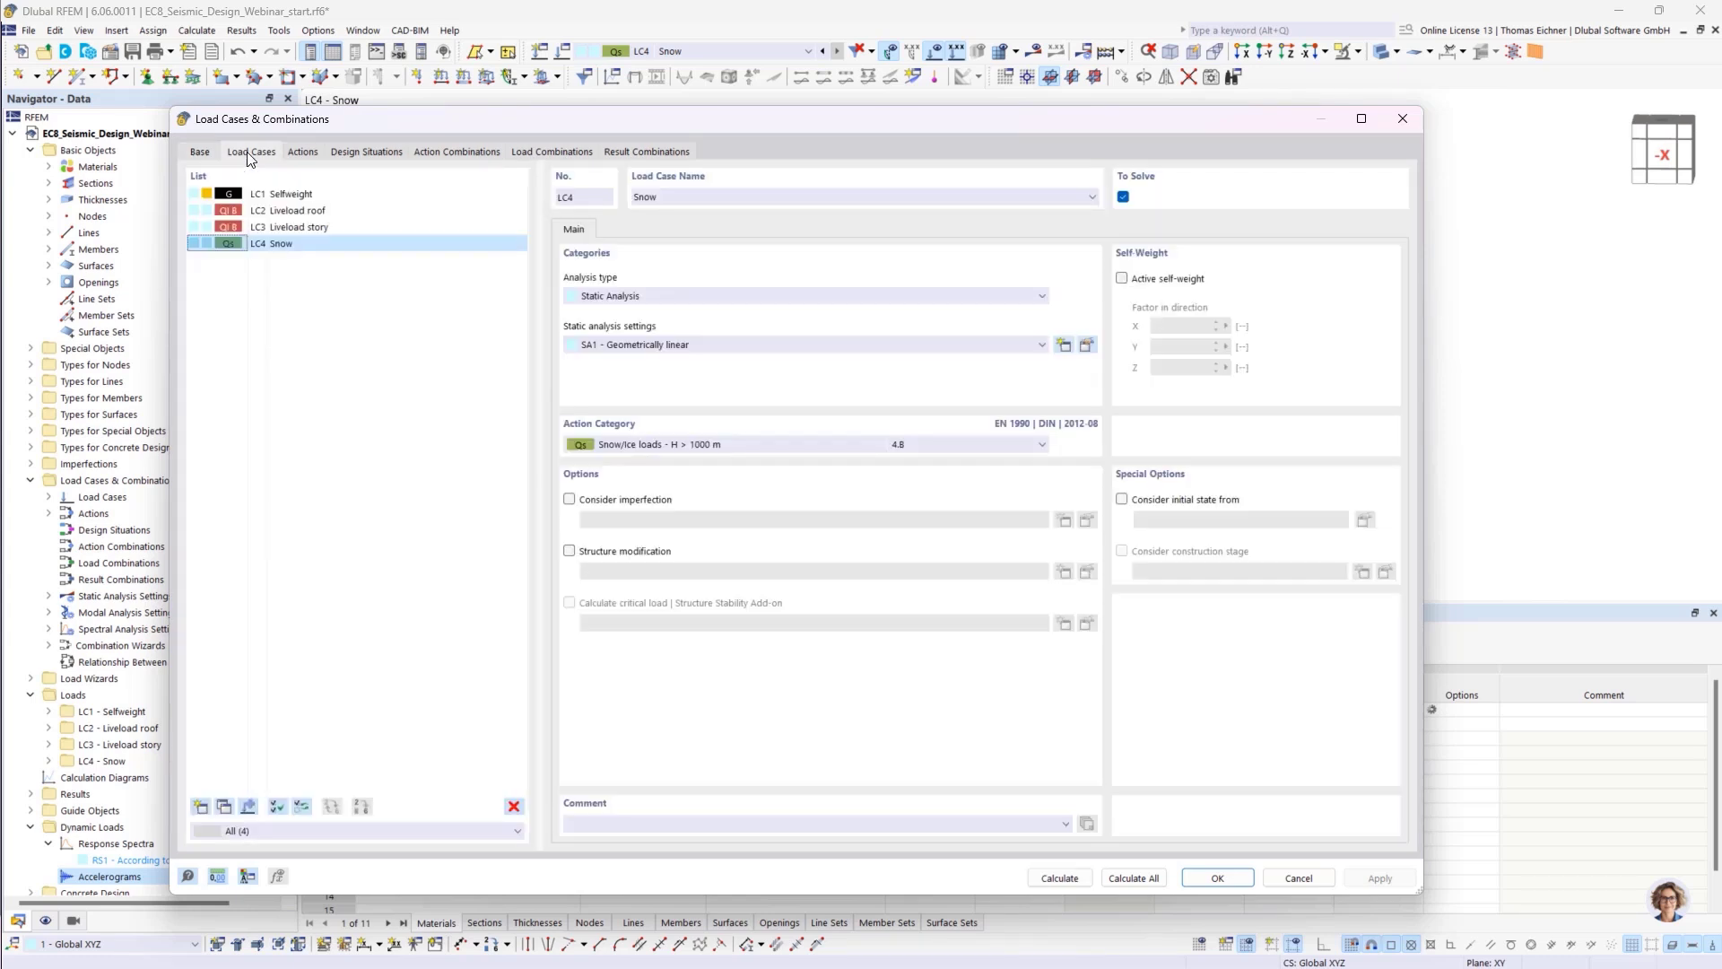
{"action": "left_click", "coordinate": [278, 213]}
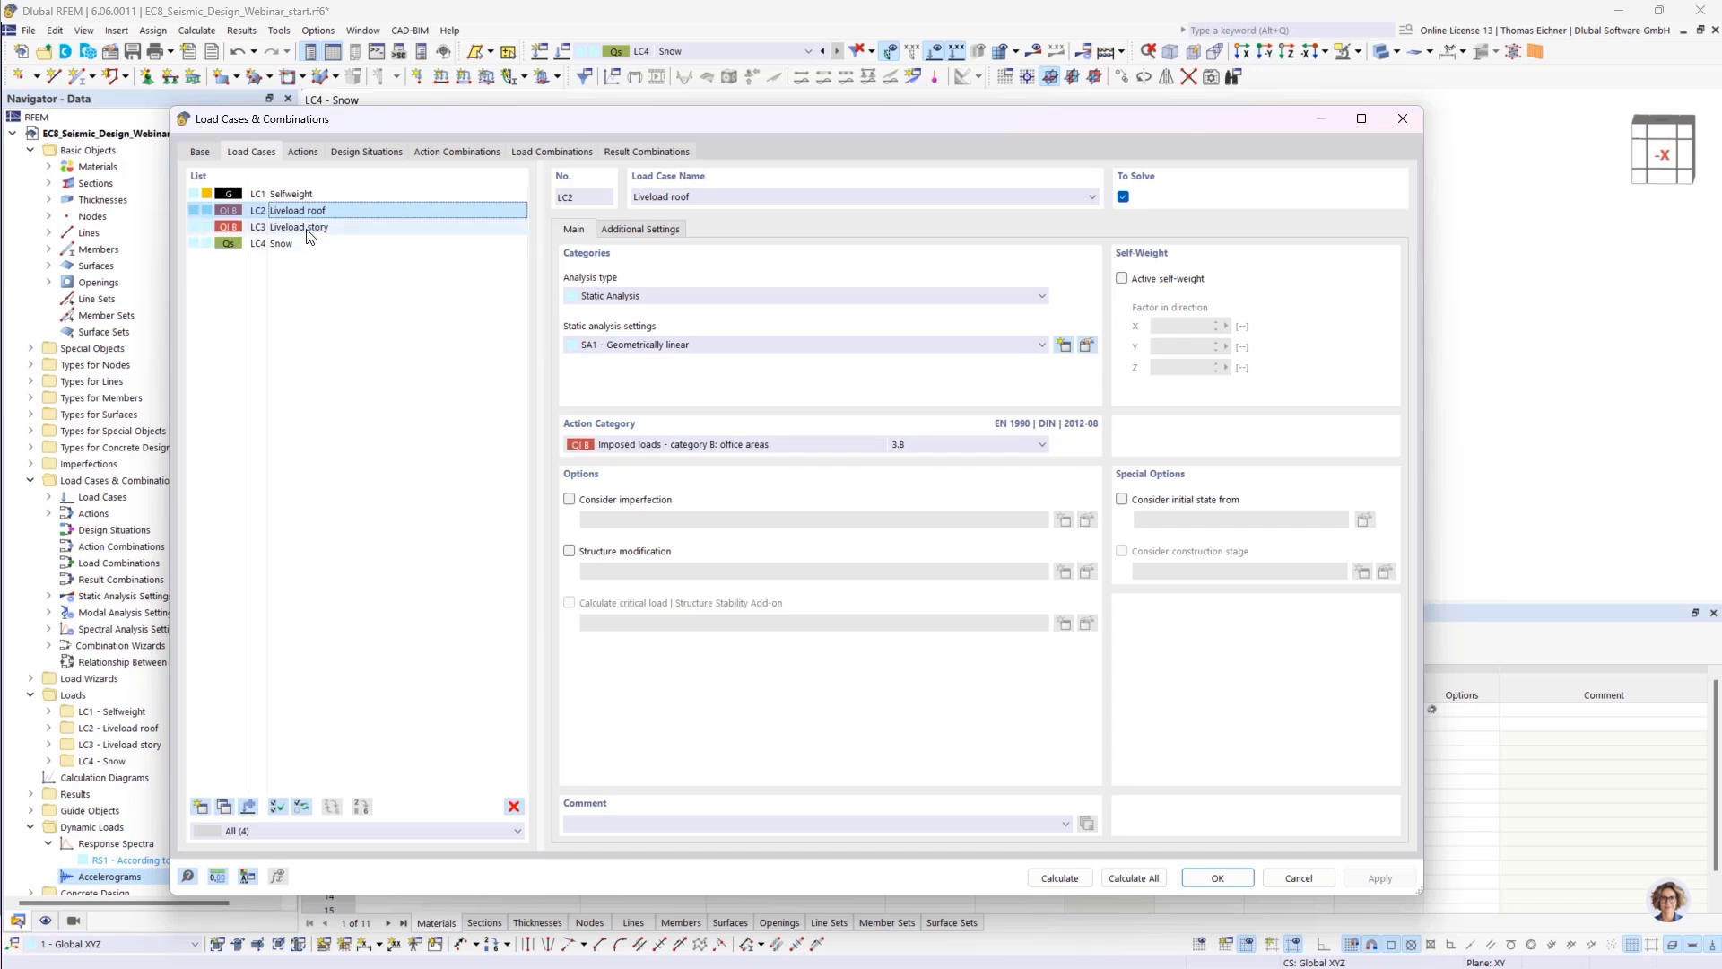
{"action": "left_click", "coordinate": [240, 213]}
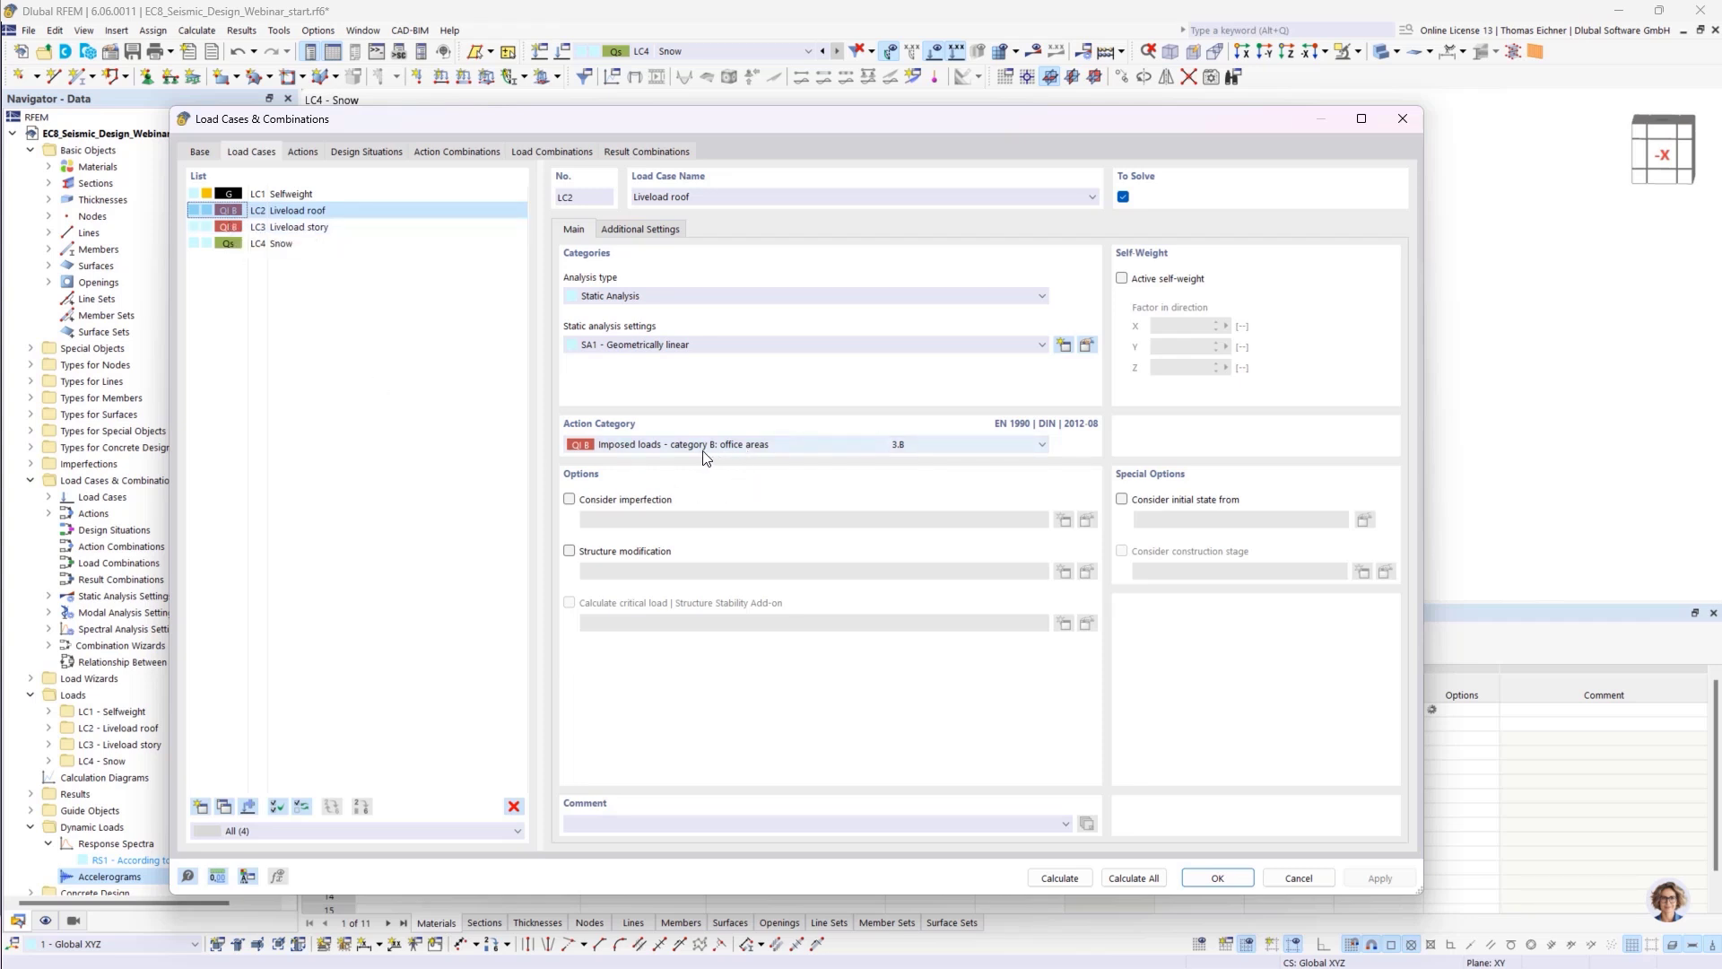
{"action": "left_click", "coordinate": [272, 226]}
{"action": "left_click", "coordinate": [267, 212]}
{"action": "left_click", "coordinate": [269, 225]}
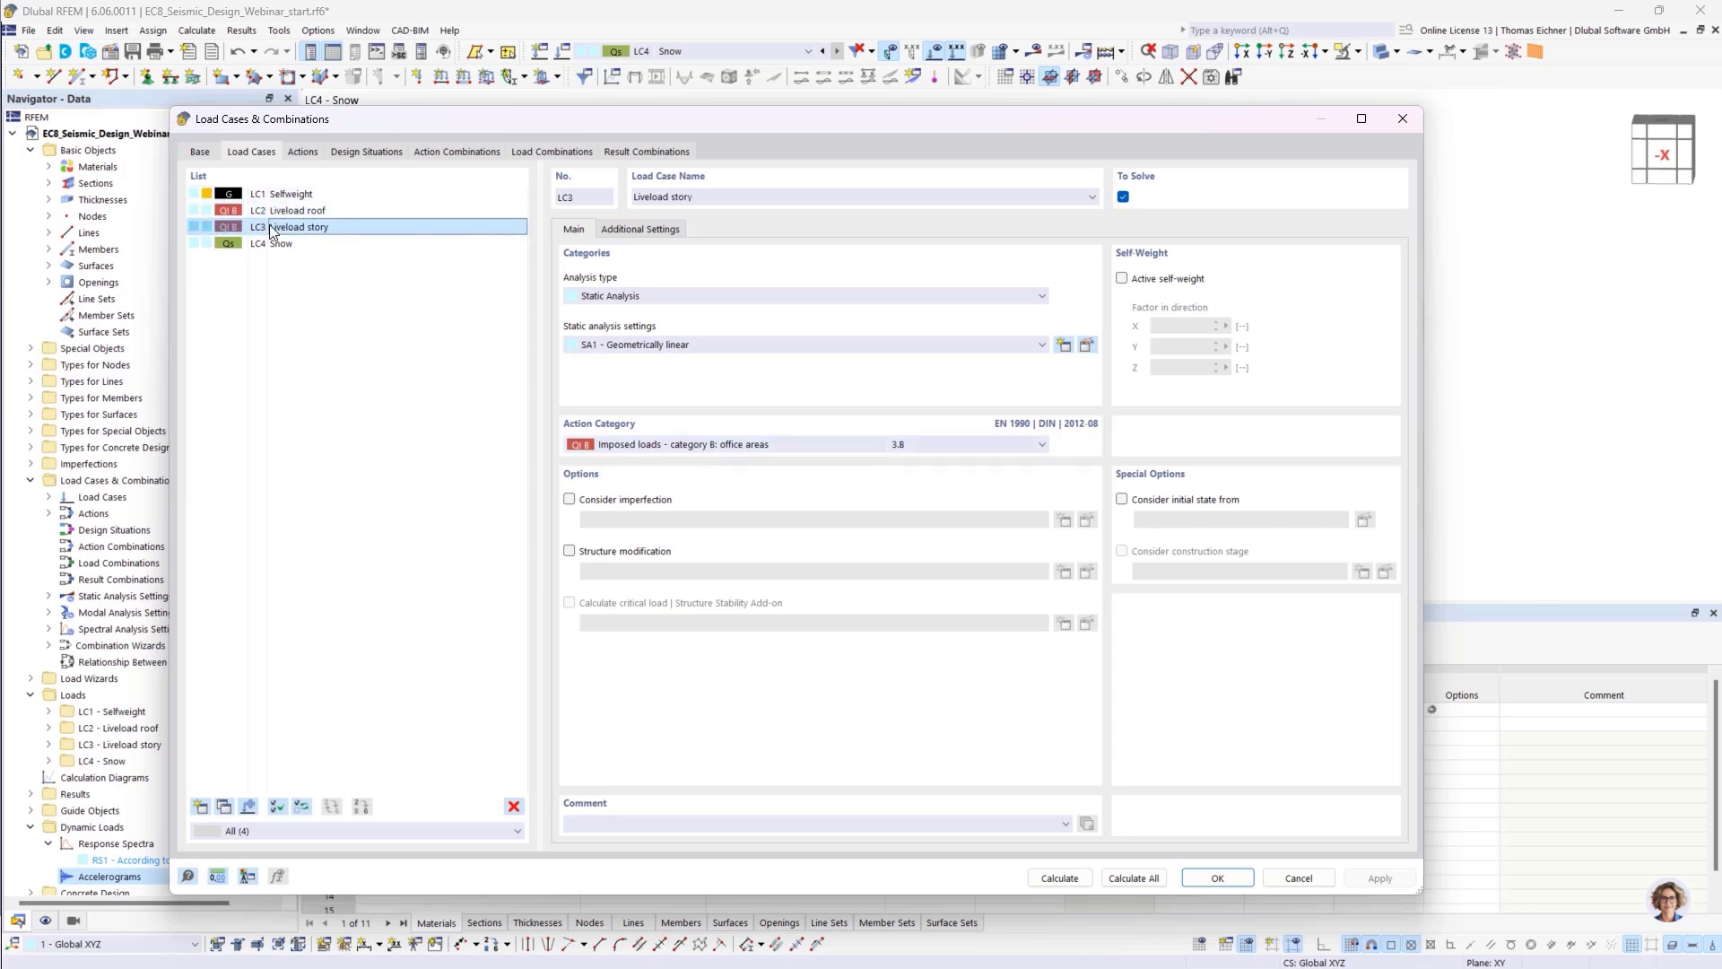
{"action": "left_click", "coordinate": [271, 211]}
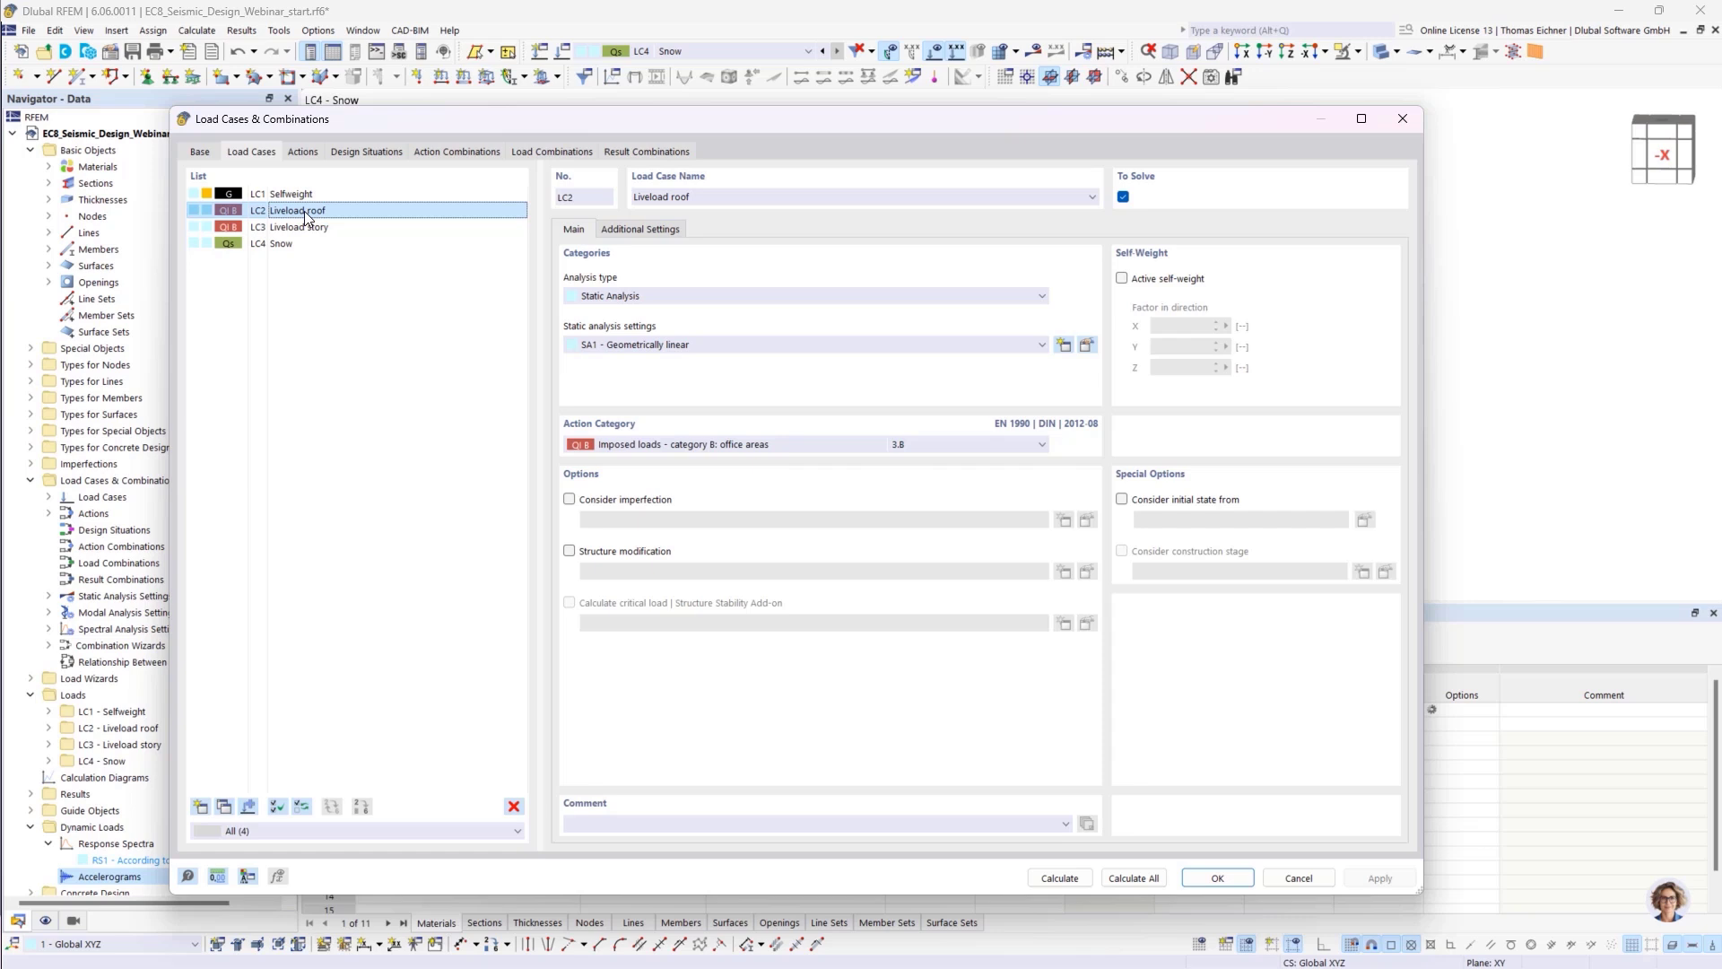
{"action": "left_click", "coordinate": [303, 227]}
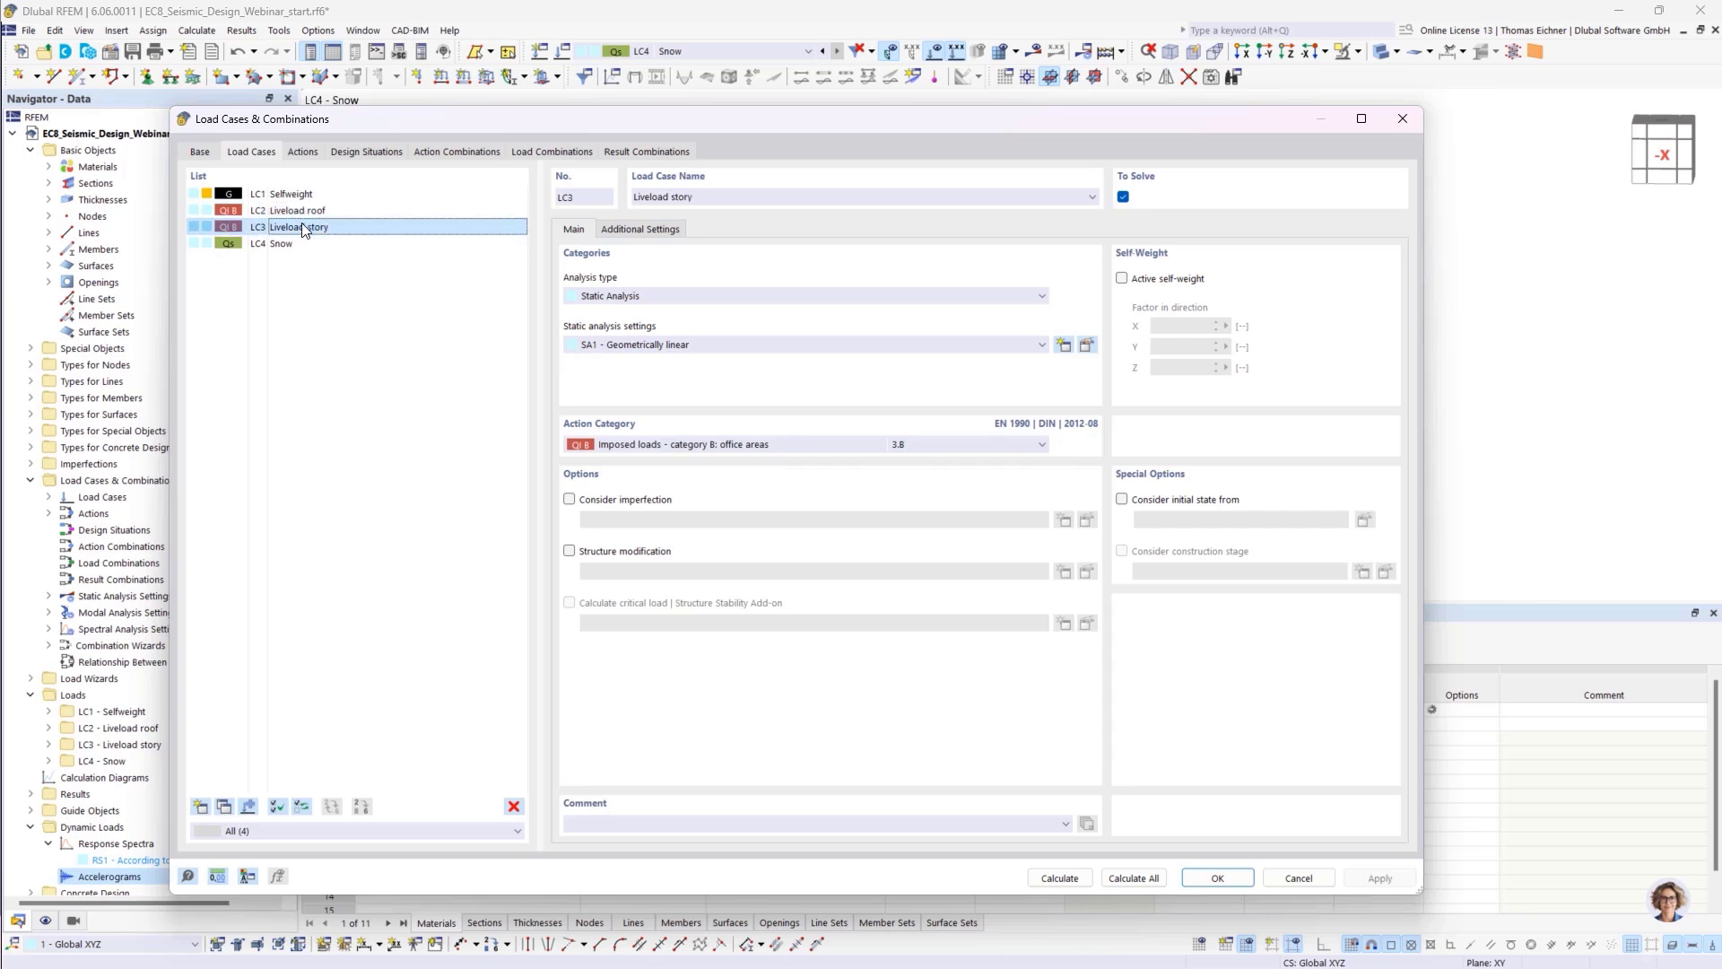
- Set the mass combination option of load case LC3 Liveload story to Other floors, leaving LC2 Liveload roof on Roofs
{"action": "left_click", "coordinate": [617, 232]}
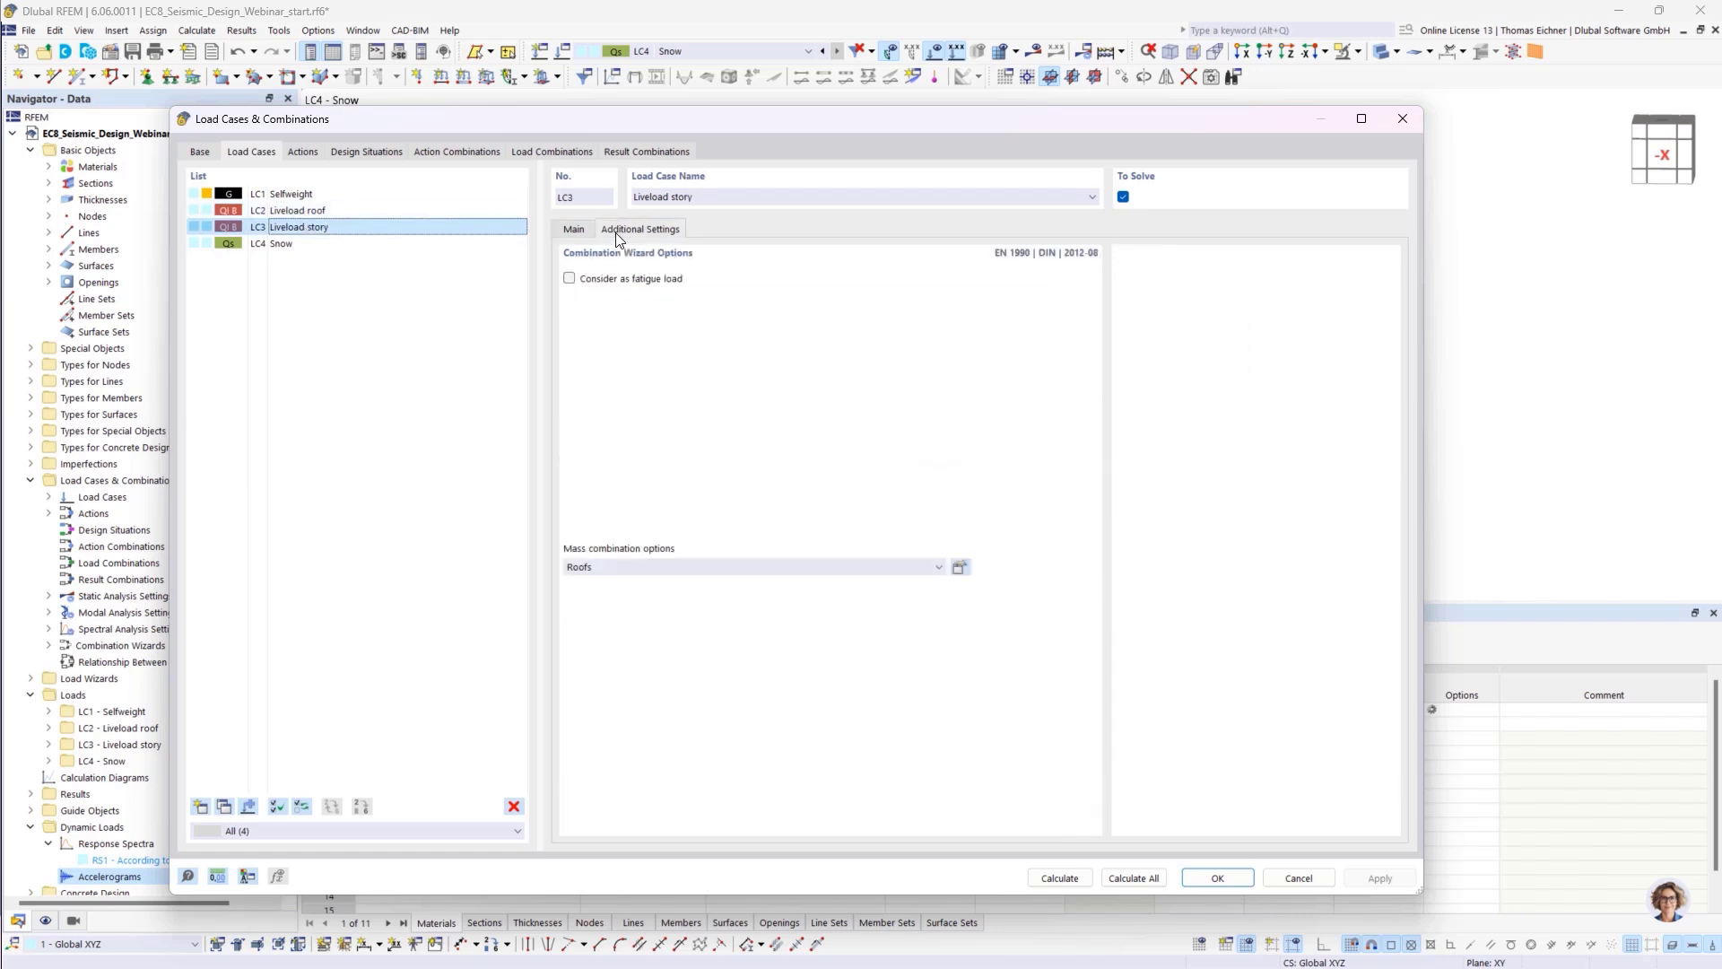
{"action": "left_click", "coordinate": [337, 210]}
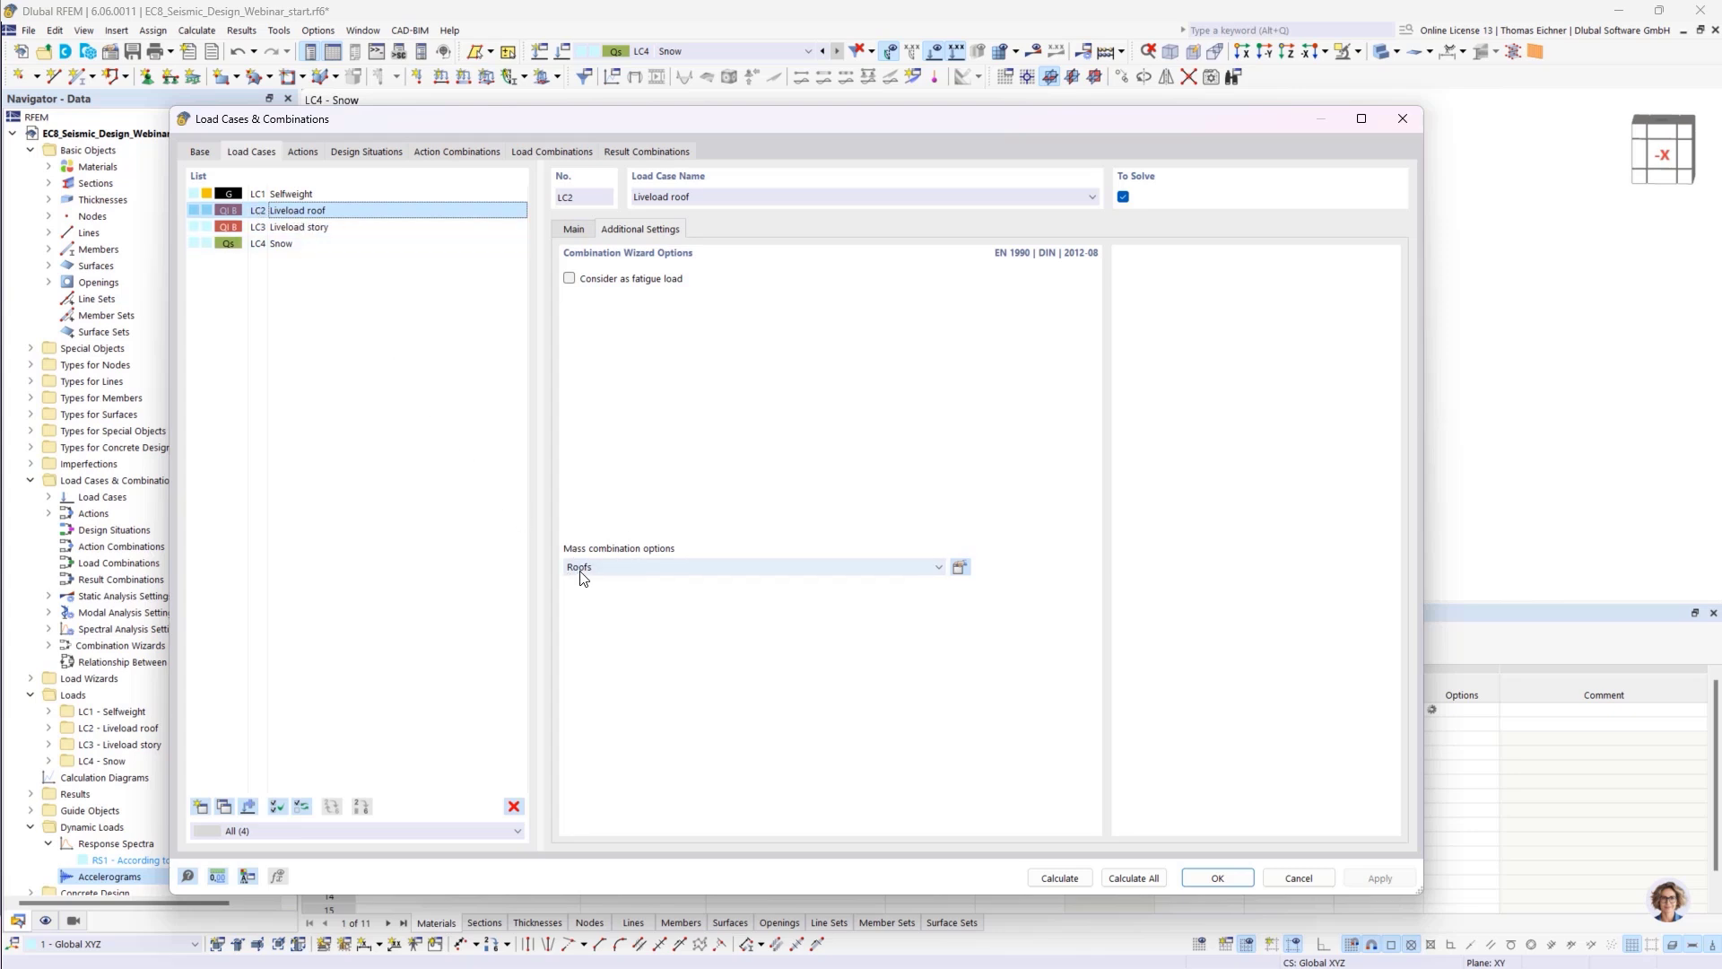
{"action": "left_click", "coordinate": [283, 227]}
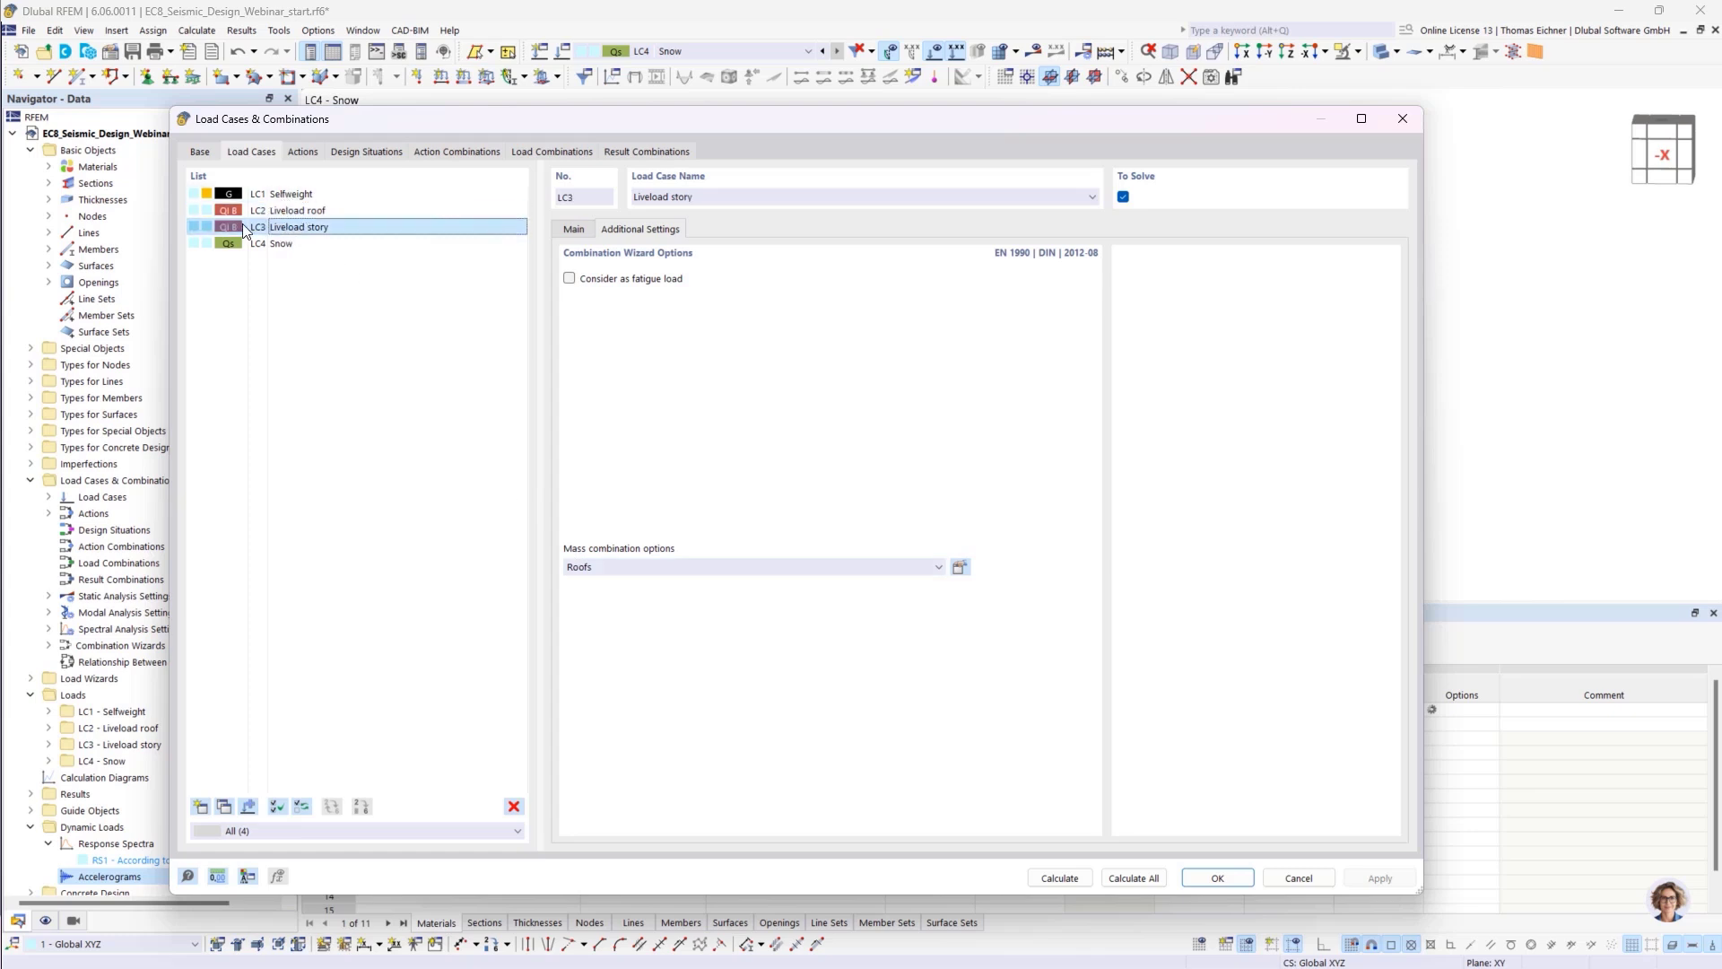
{"action": "left_click", "coordinate": [594, 569]}
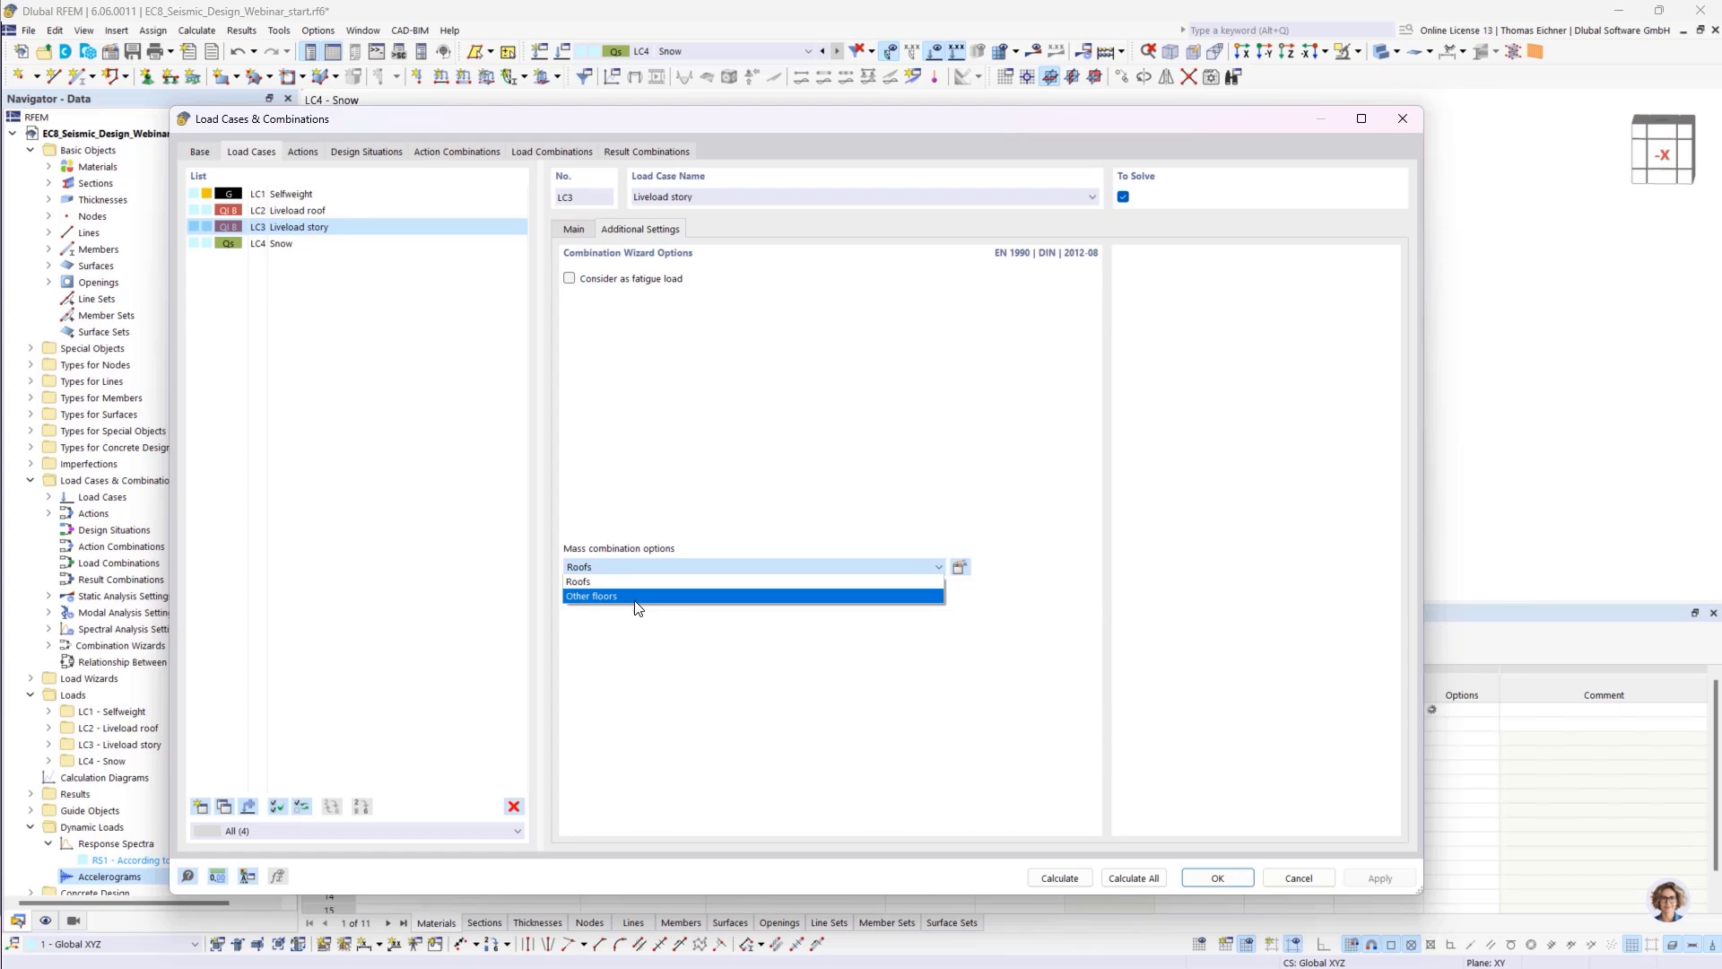
{"action": "left_click", "coordinate": [642, 597]}
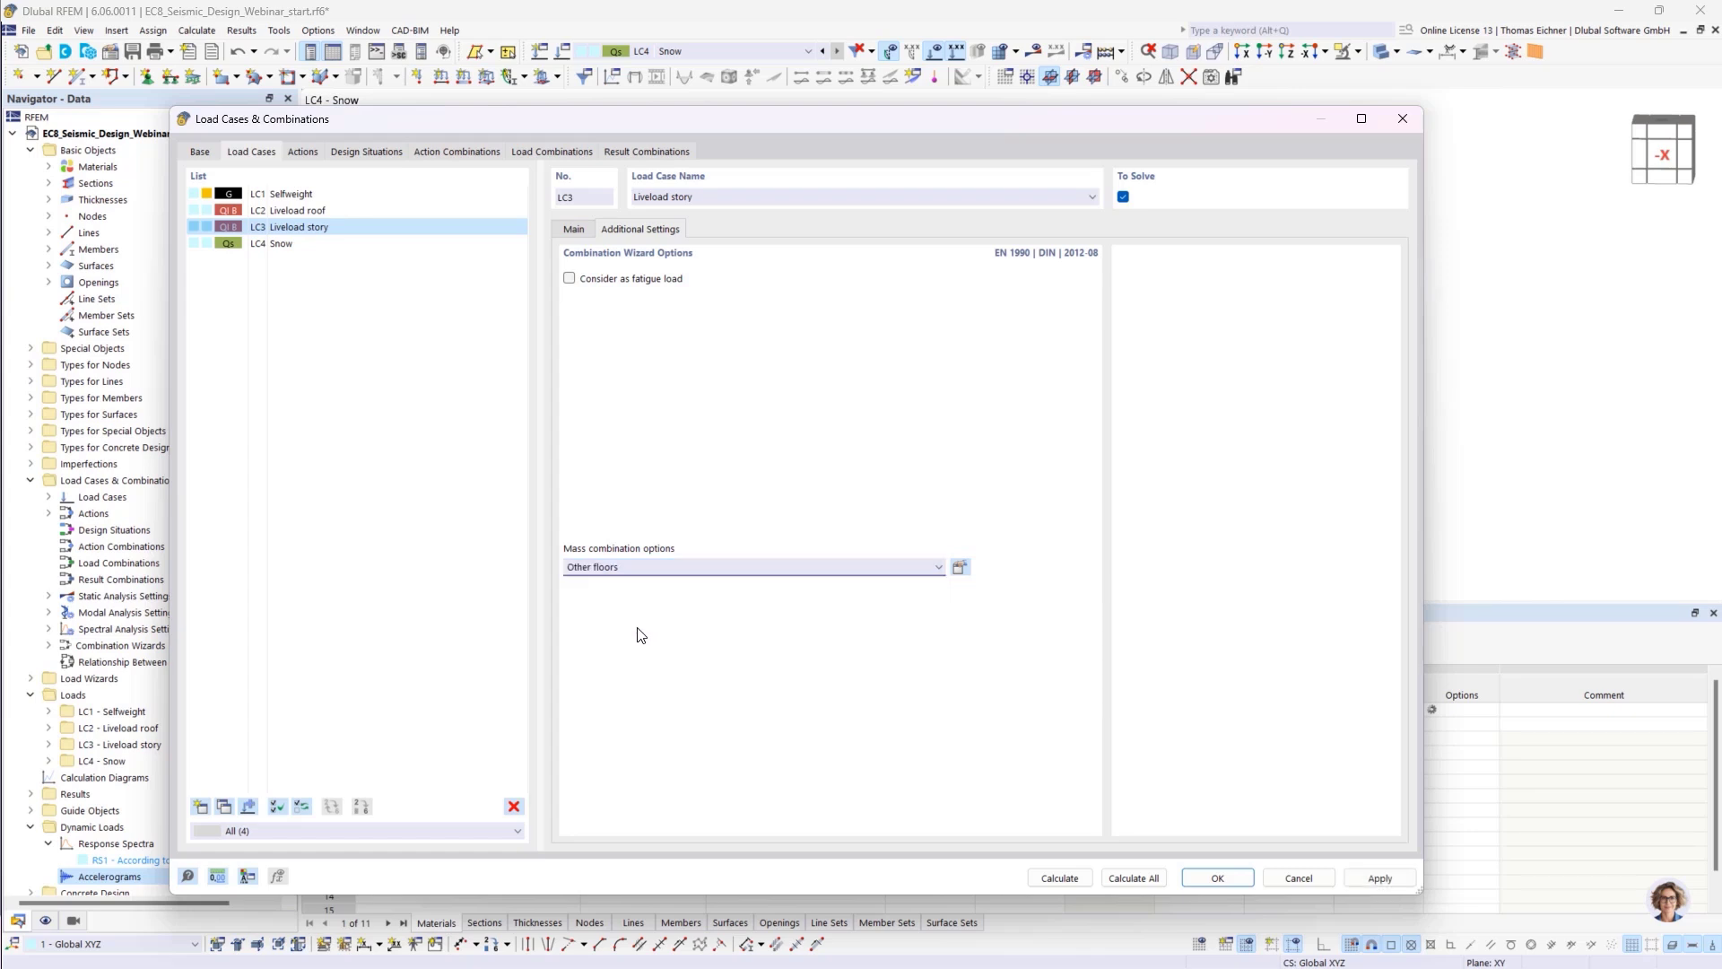
{"action": "left_click", "coordinate": [373, 229]}
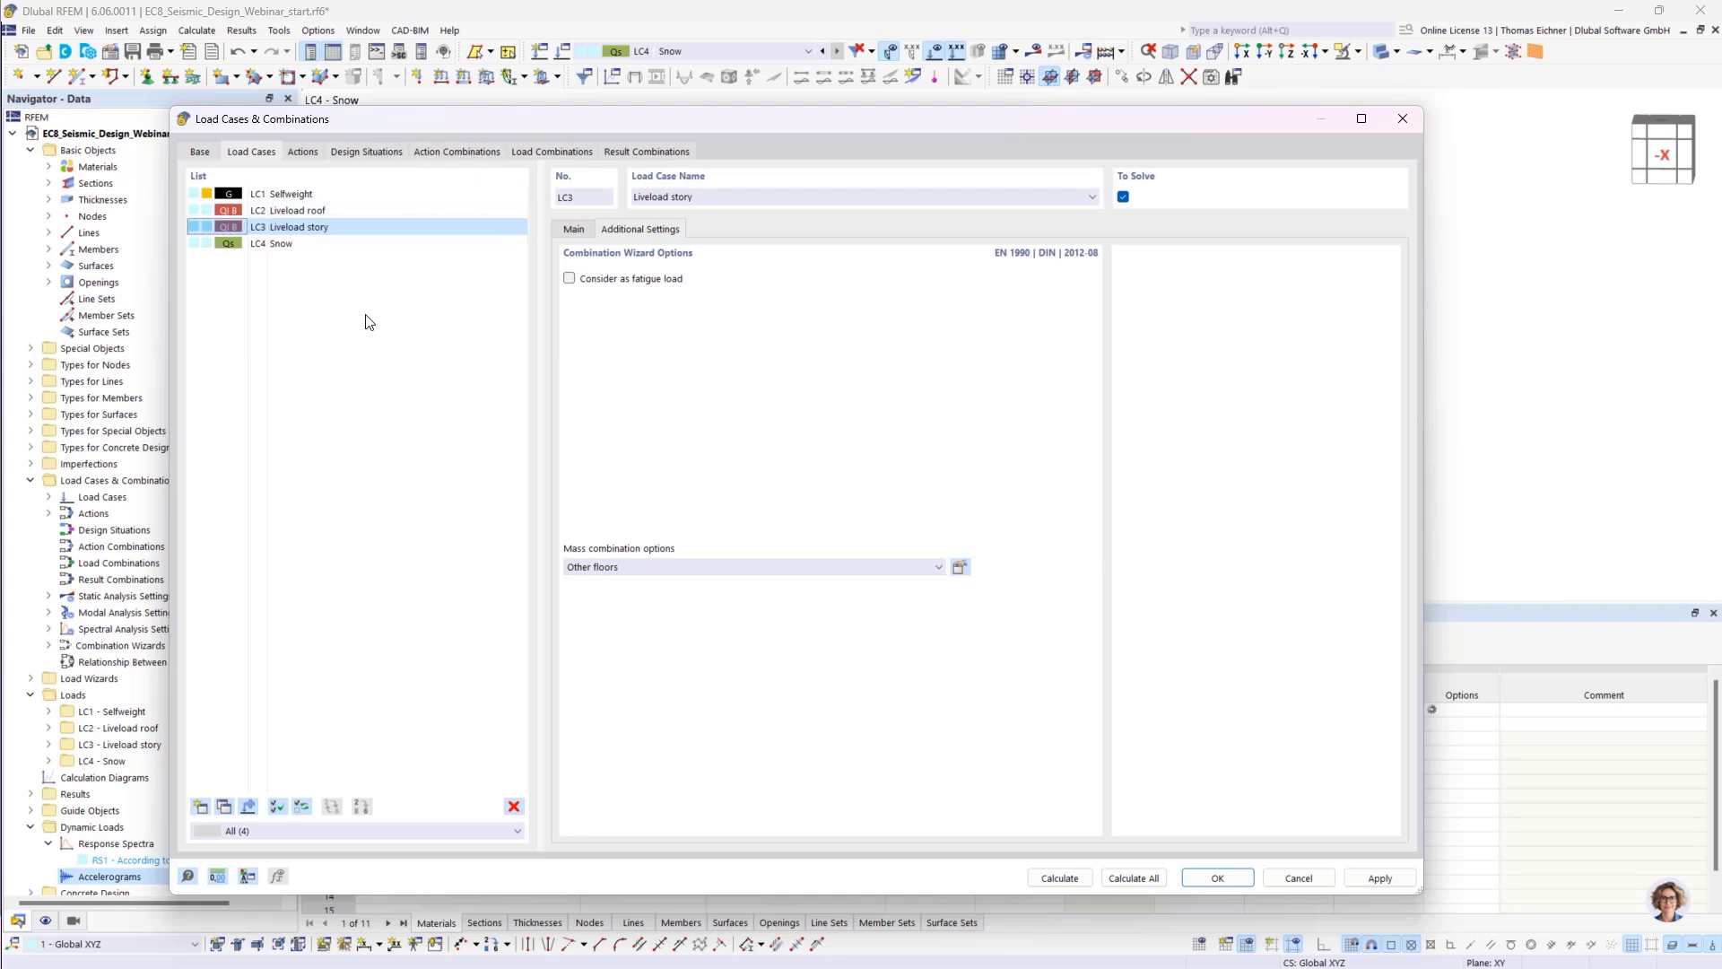
- Create a design situation of the type Seismic/Mass Combination - psi-E,i
{"action": "left_click", "coordinate": [369, 152]}
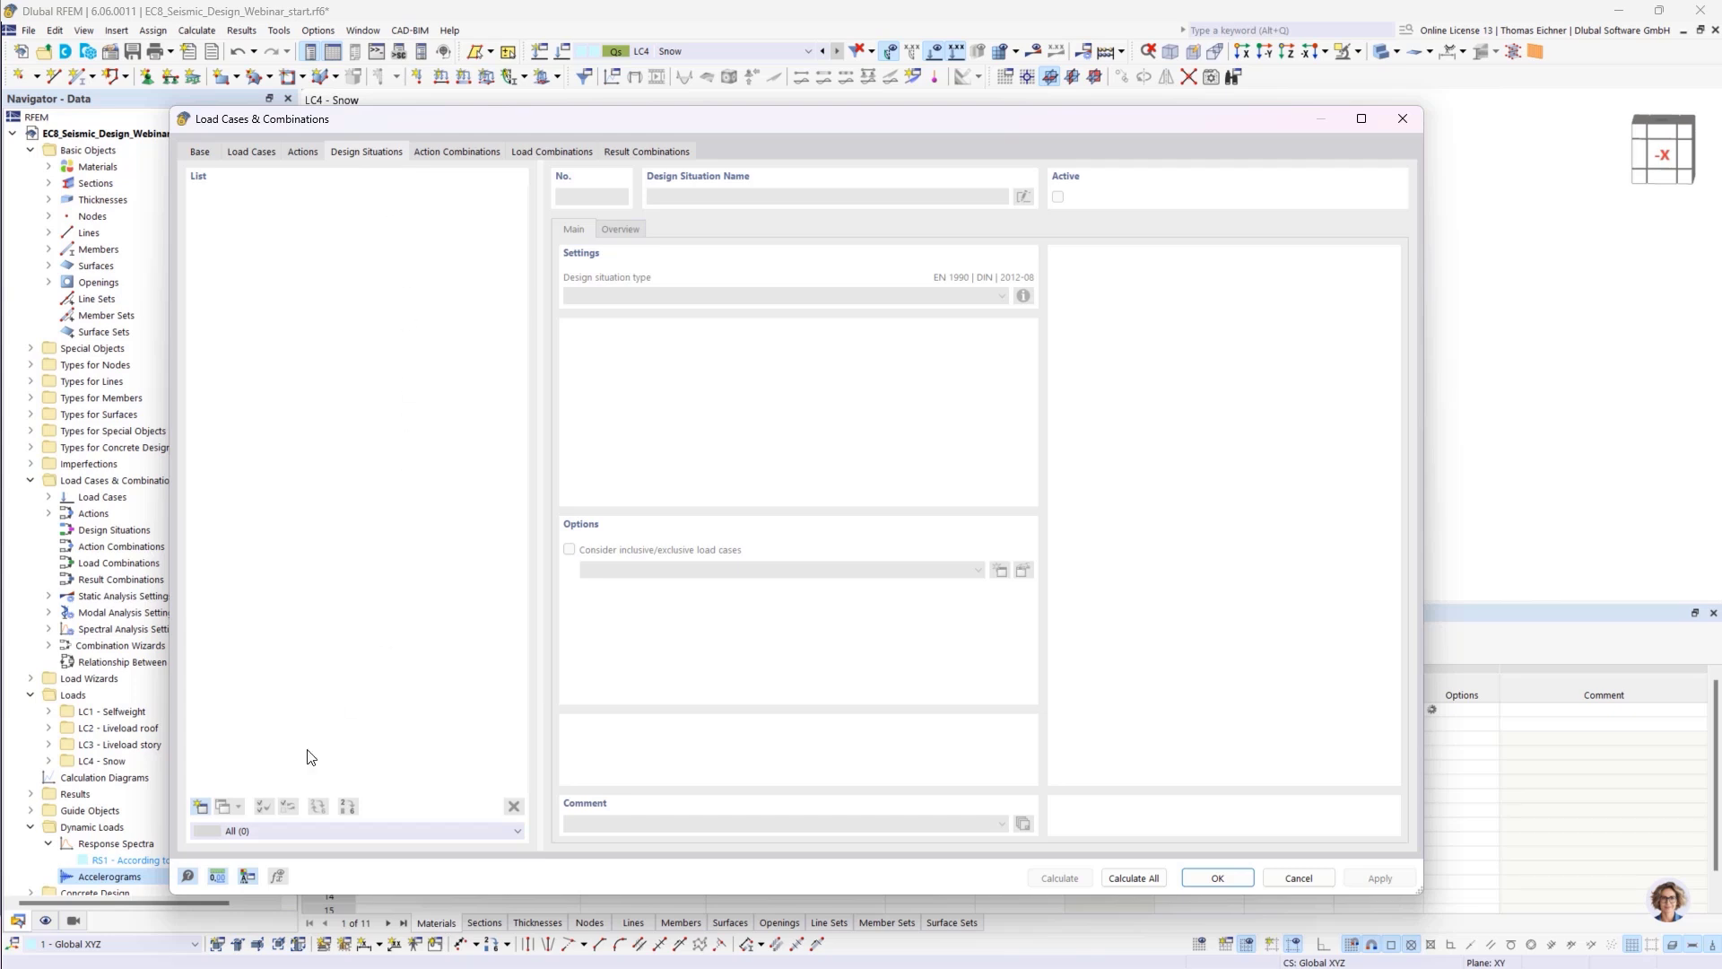
{"action": "left_click", "coordinate": [201, 806]}
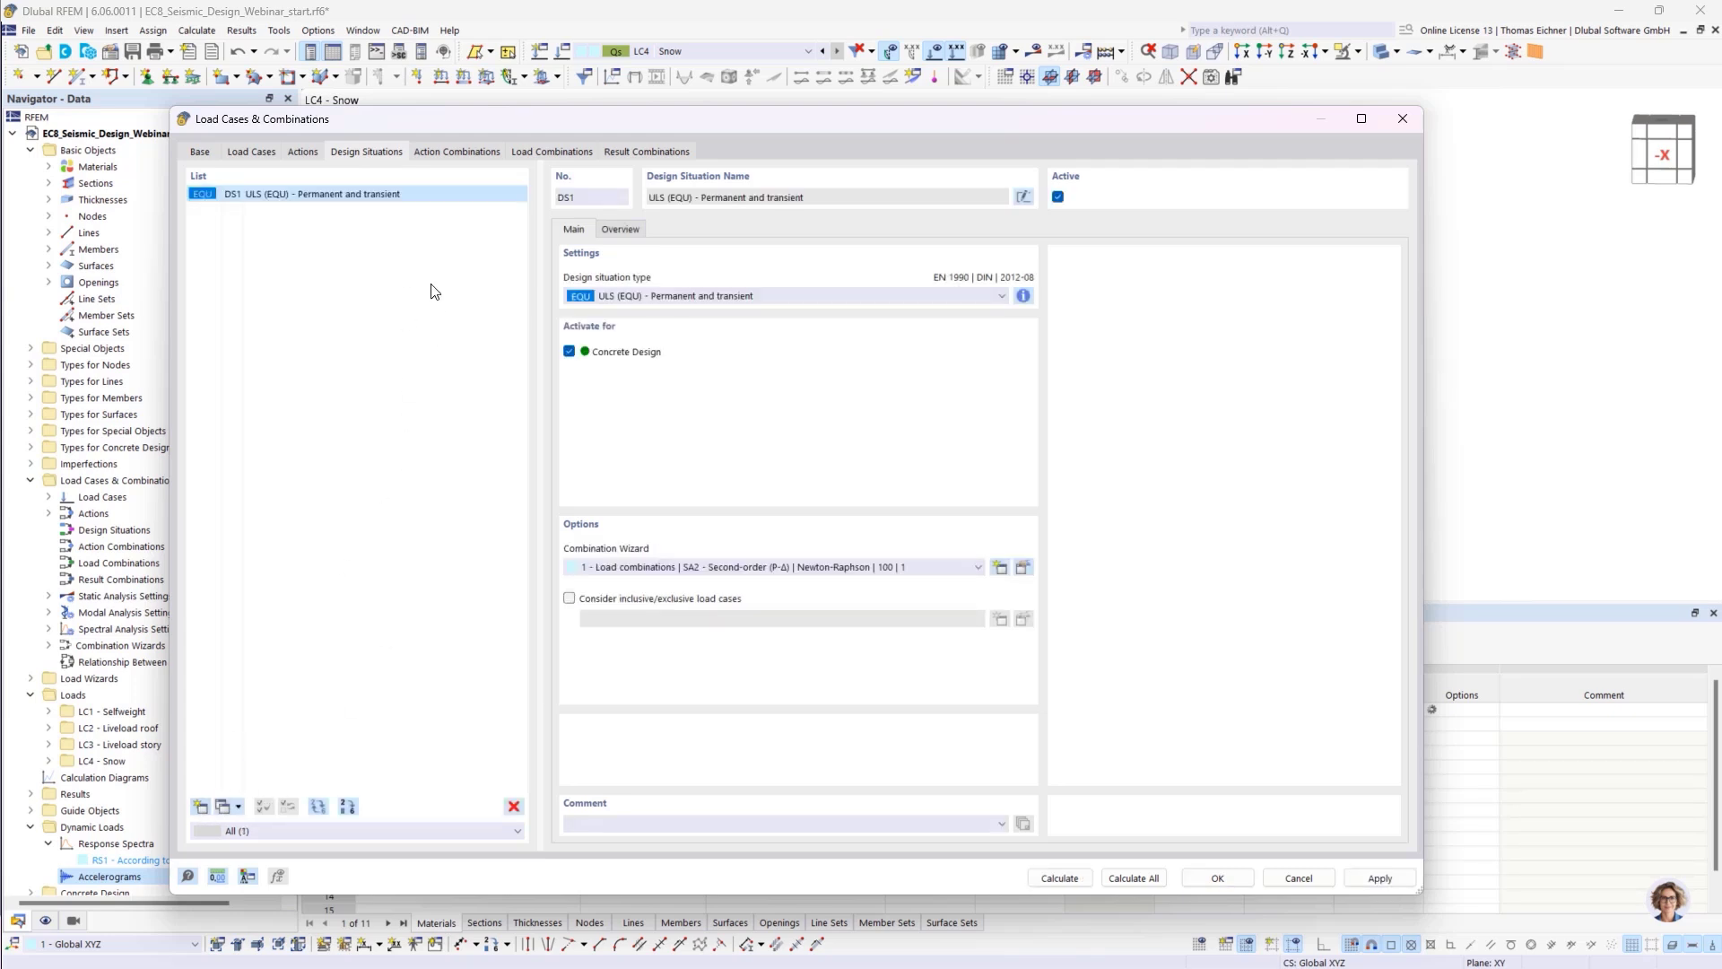
{"action": "left_click", "coordinate": [648, 294]}
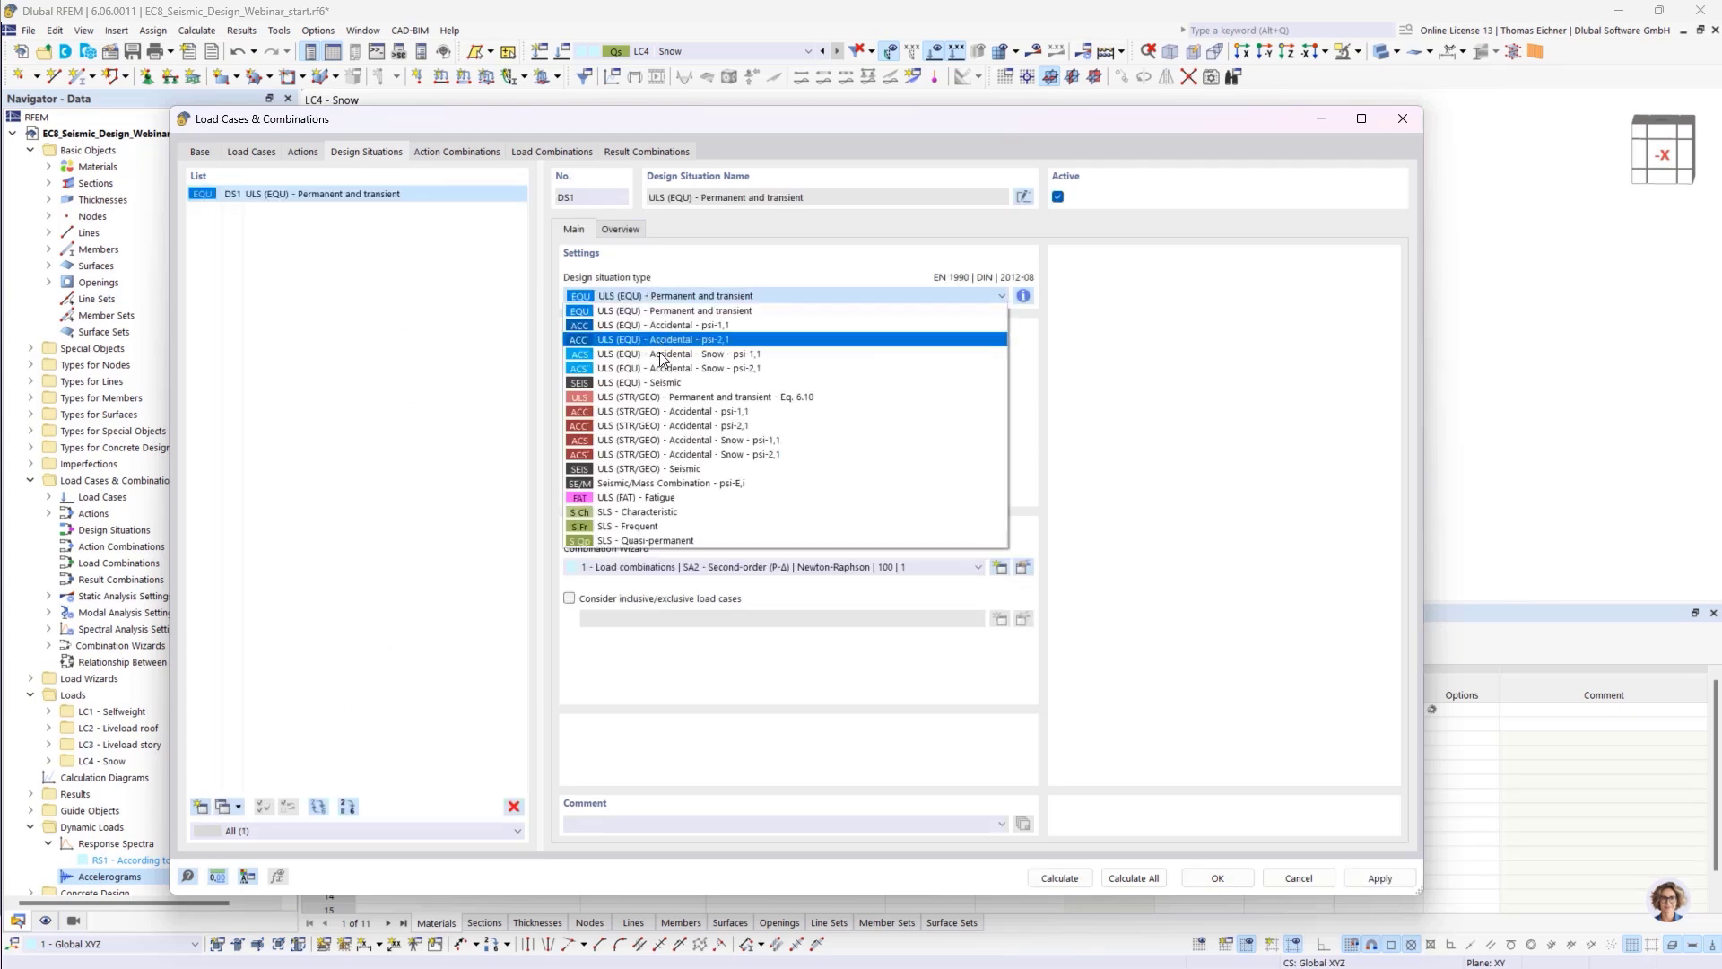
{"action": "left_click", "coordinate": [736, 485]}
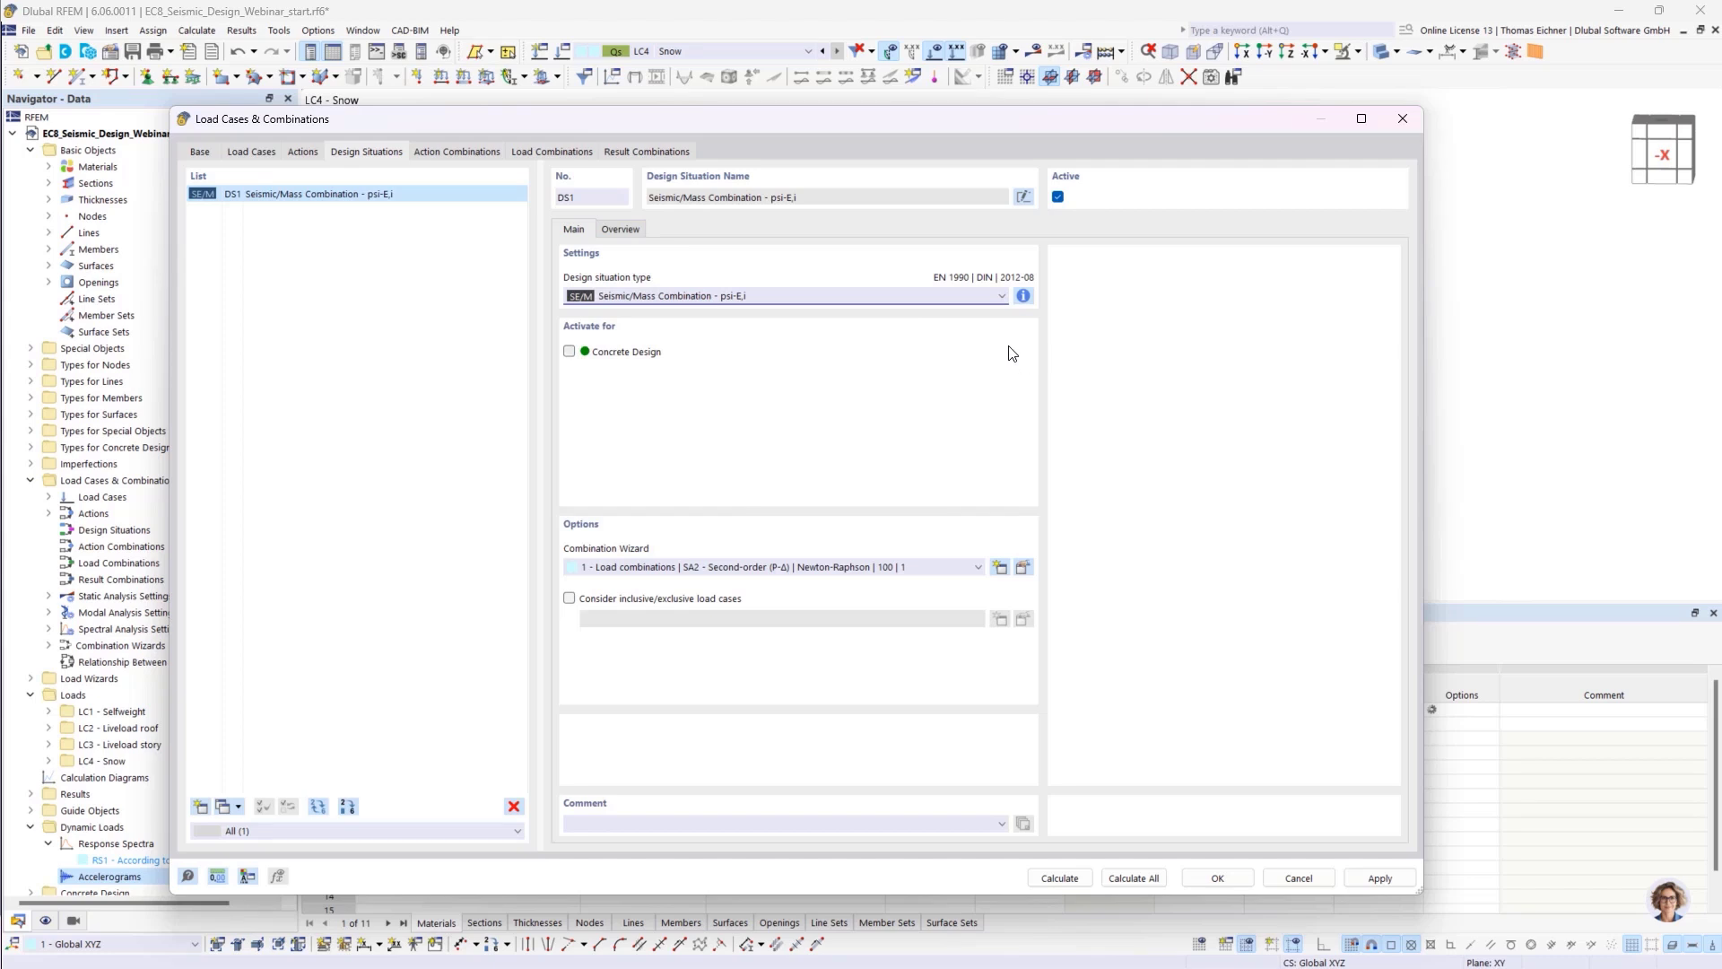
- Review the combination rule of the seismic mass design situation and the factors assigned to the load cases in its load combination
{"action": "left_click", "coordinate": [1023, 296]}
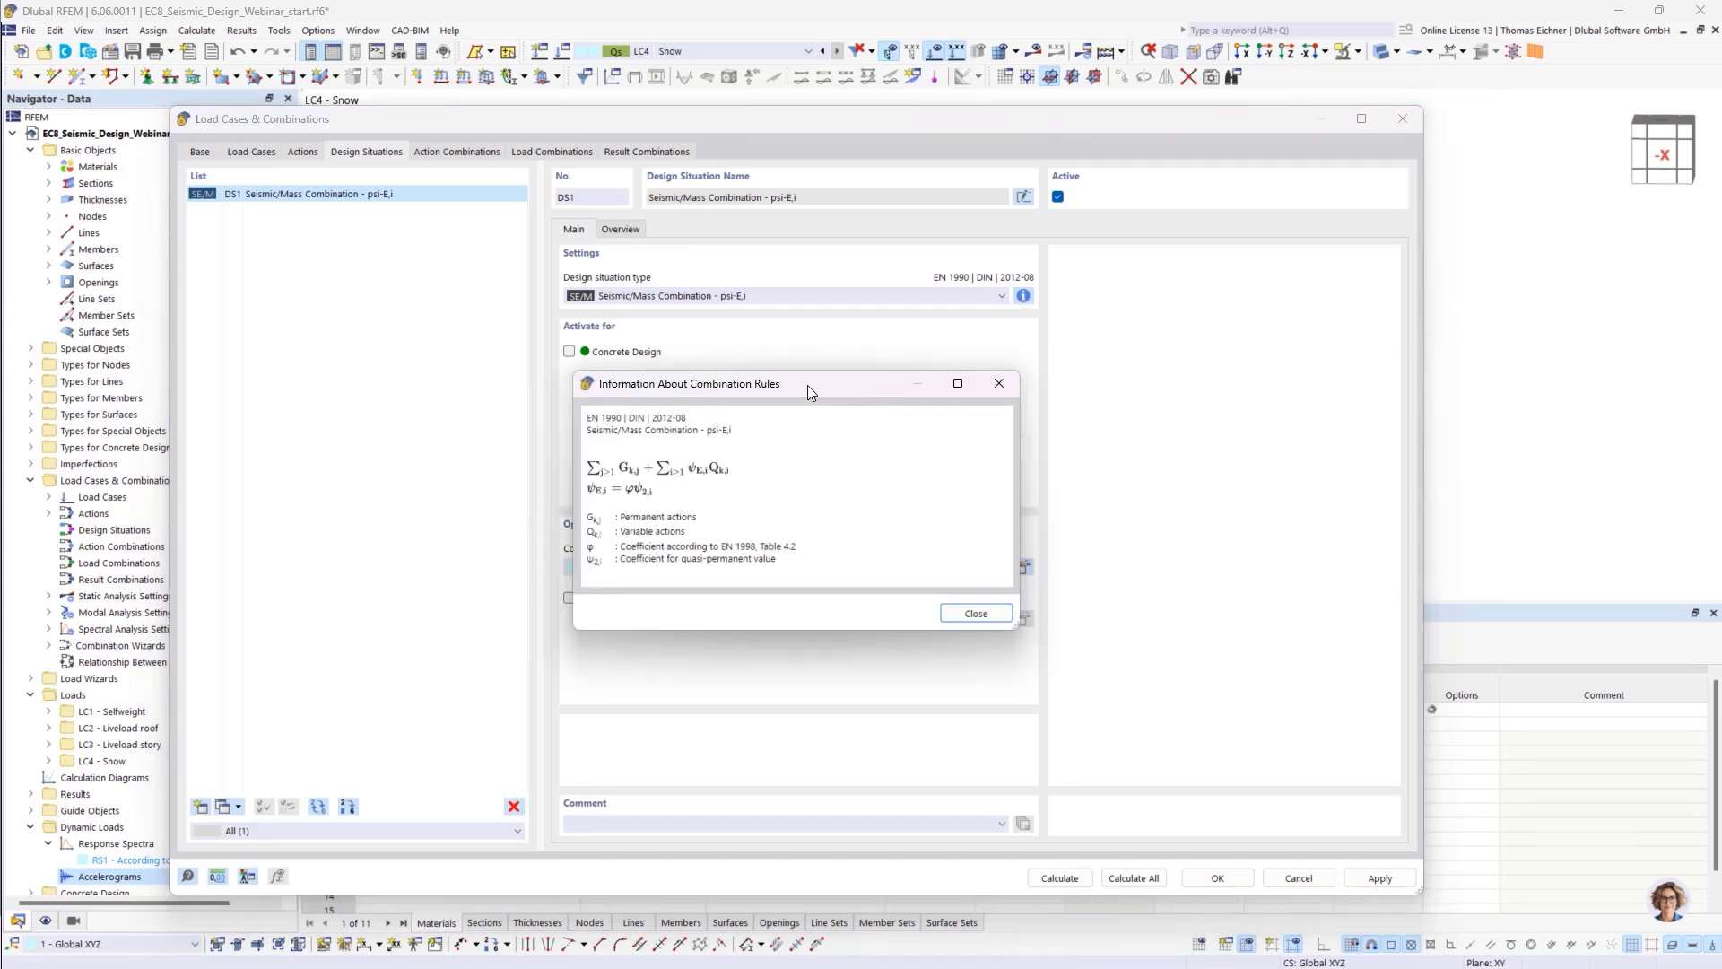
{"action": "left_click_drag", "start_coordinate": [807, 385], "coordinate": [1248, 305]}
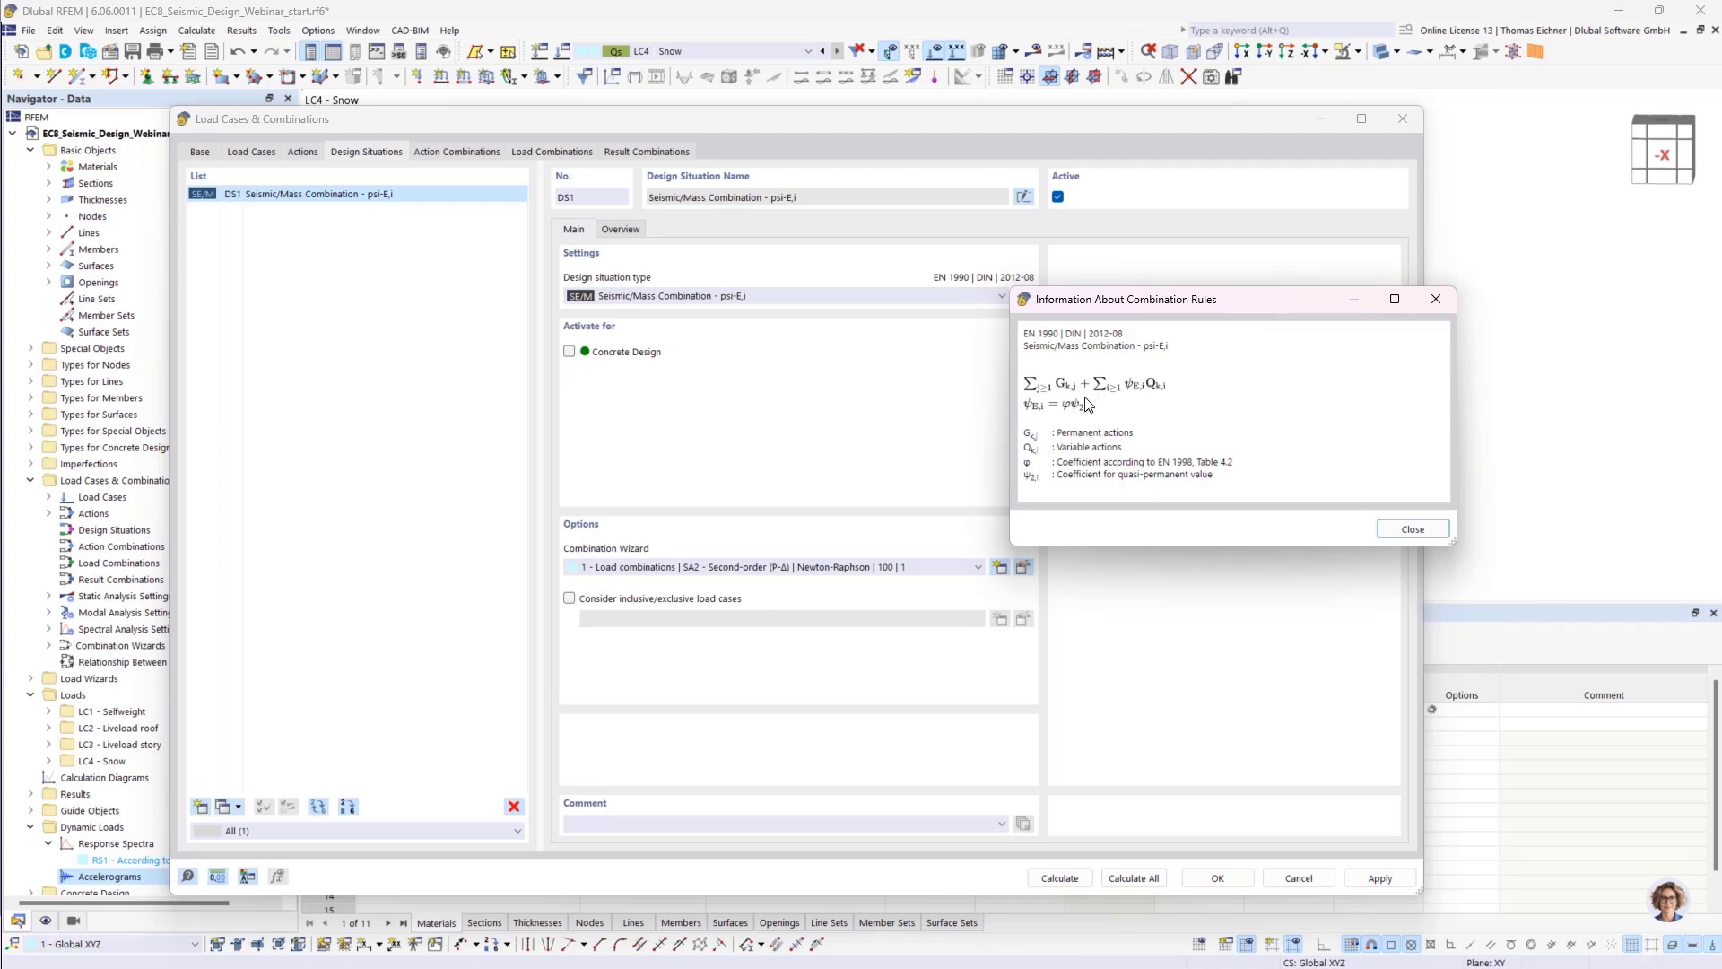
{"action": "left_click", "coordinate": [1444, 299]}
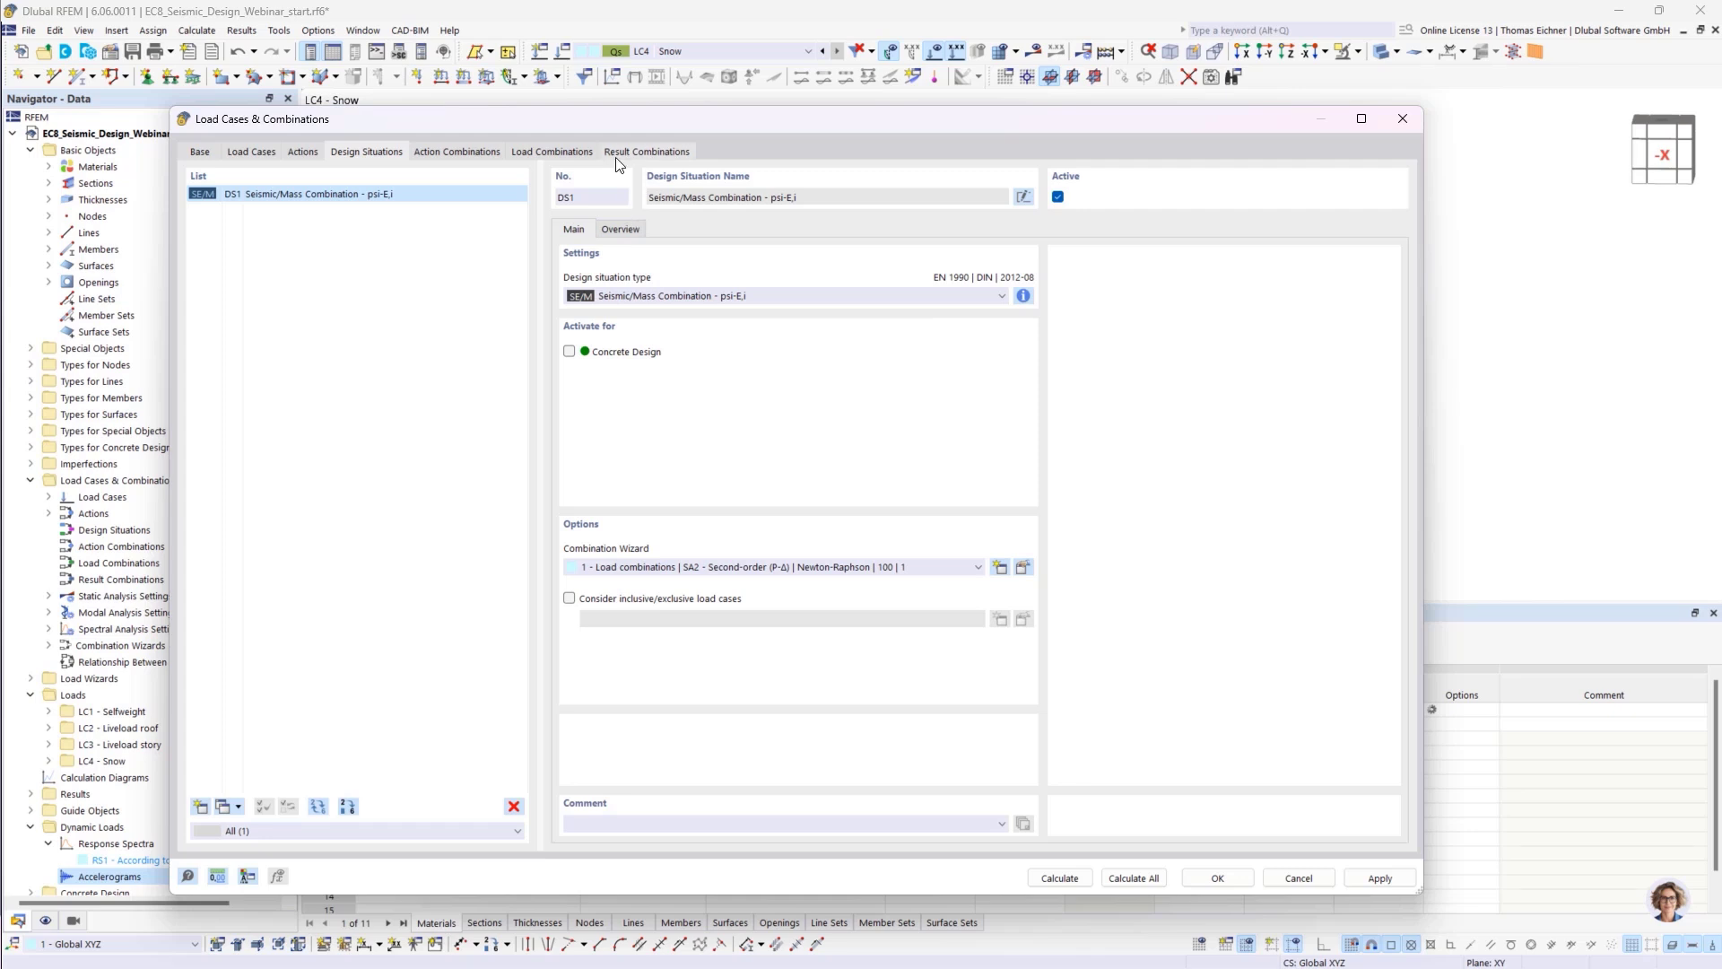
{"action": "left_click", "coordinate": [534, 152]}
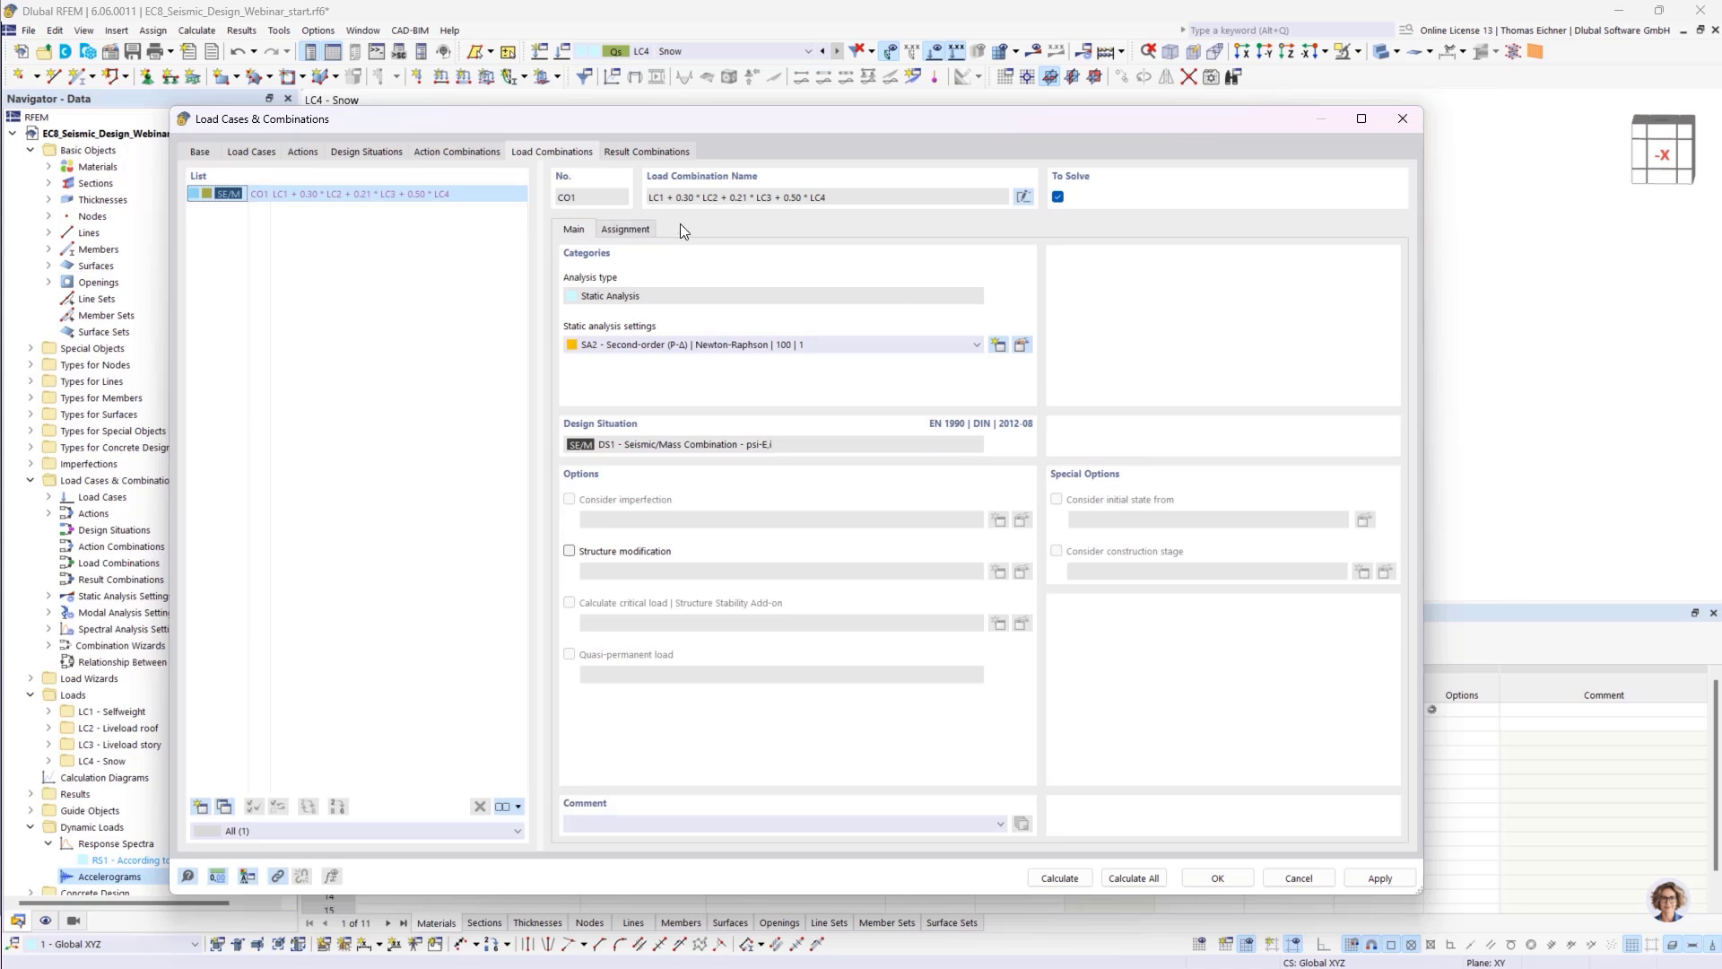
{"action": "left_click", "coordinate": [625, 229]}
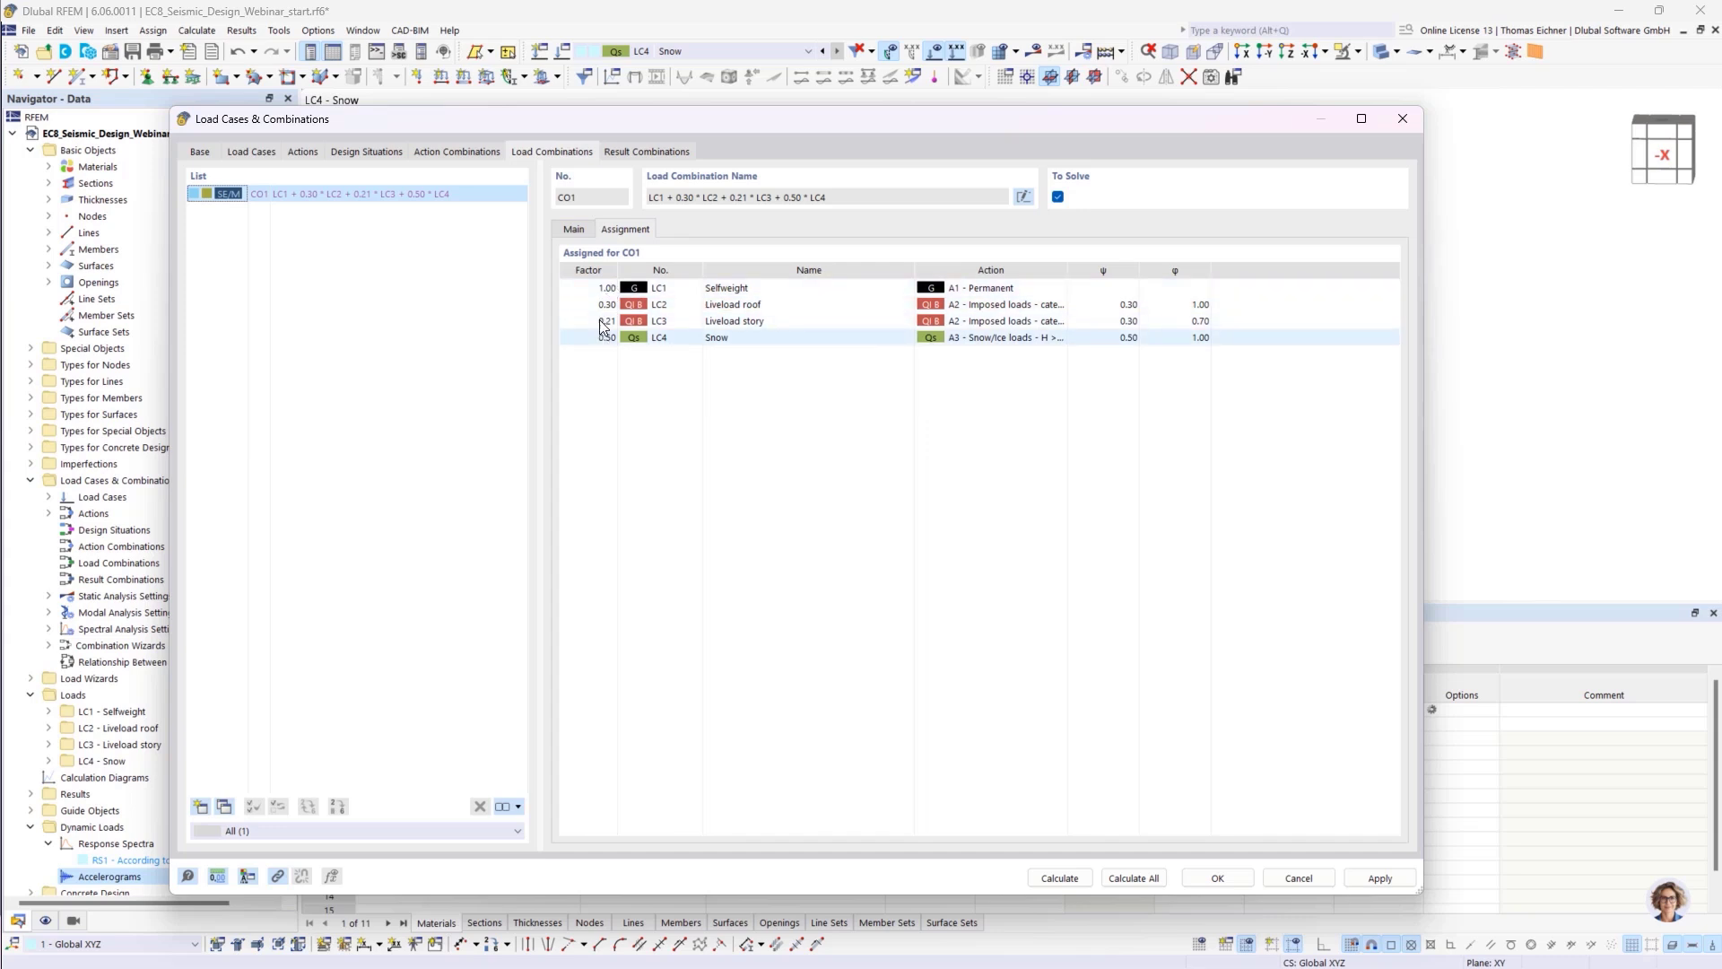
- Create a load case with the analysis type Modal Analysis, importing masses only from the seismic mass combination CO1
{"action": "left_click", "coordinate": [247, 153]}
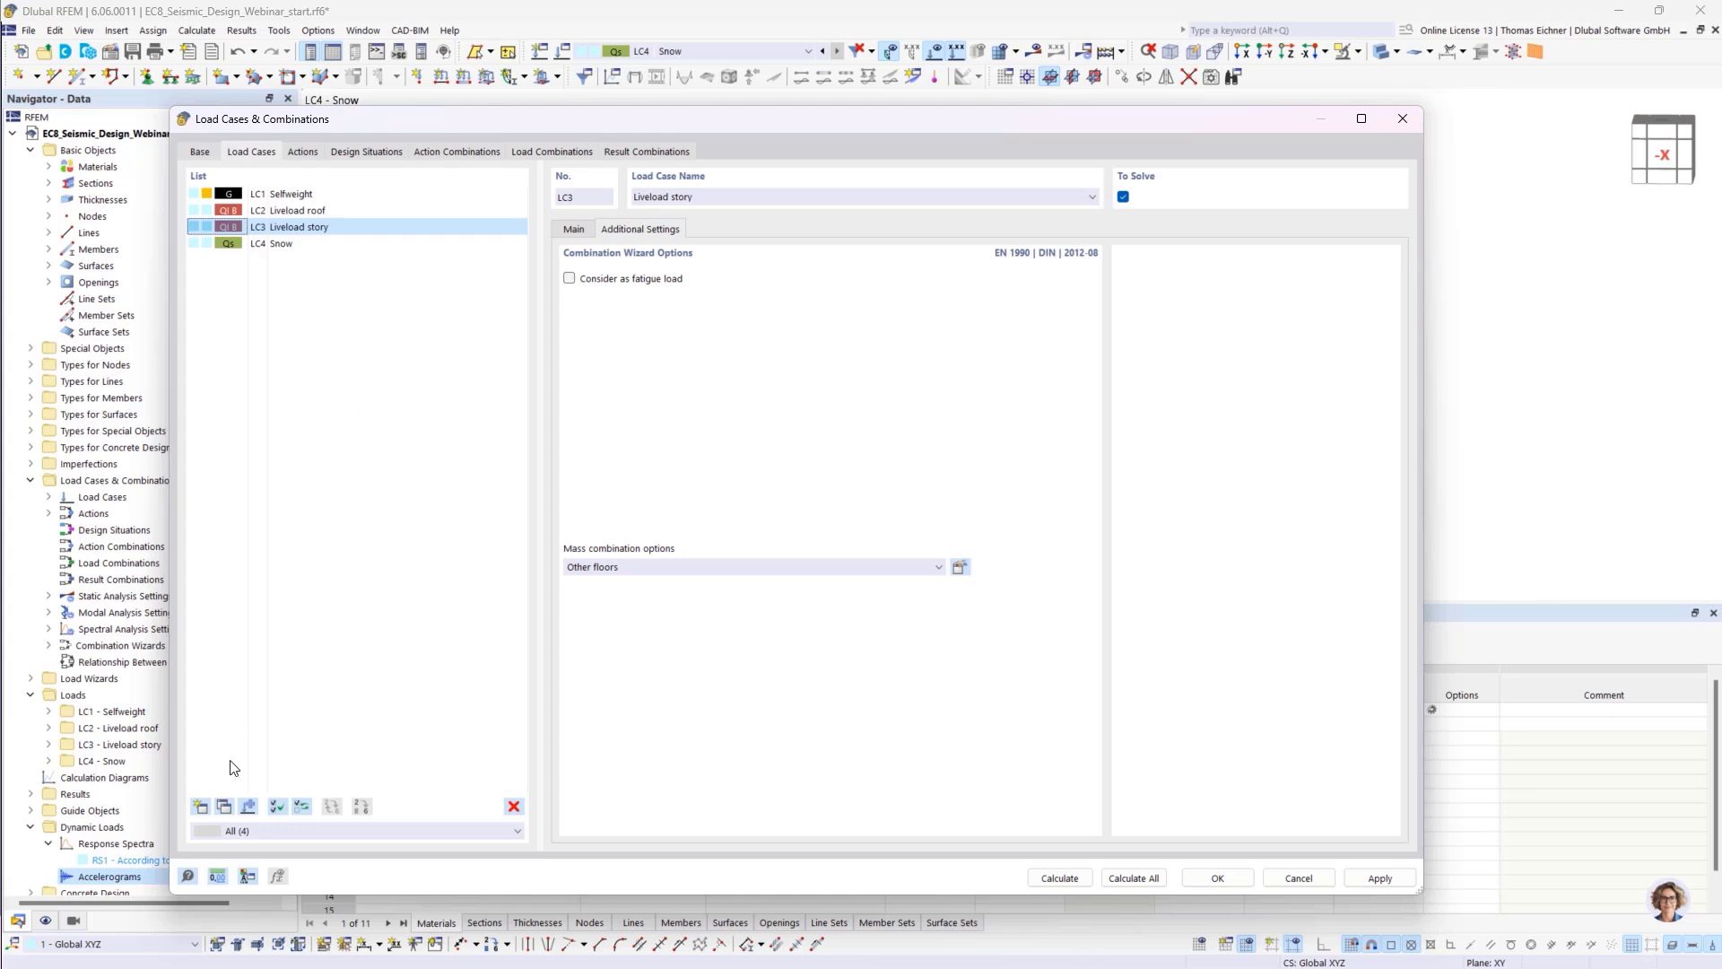
{"action": "left_click", "coordinate": [202, 810]}
{"action": "left_click", "coordinate": [624, 302]}
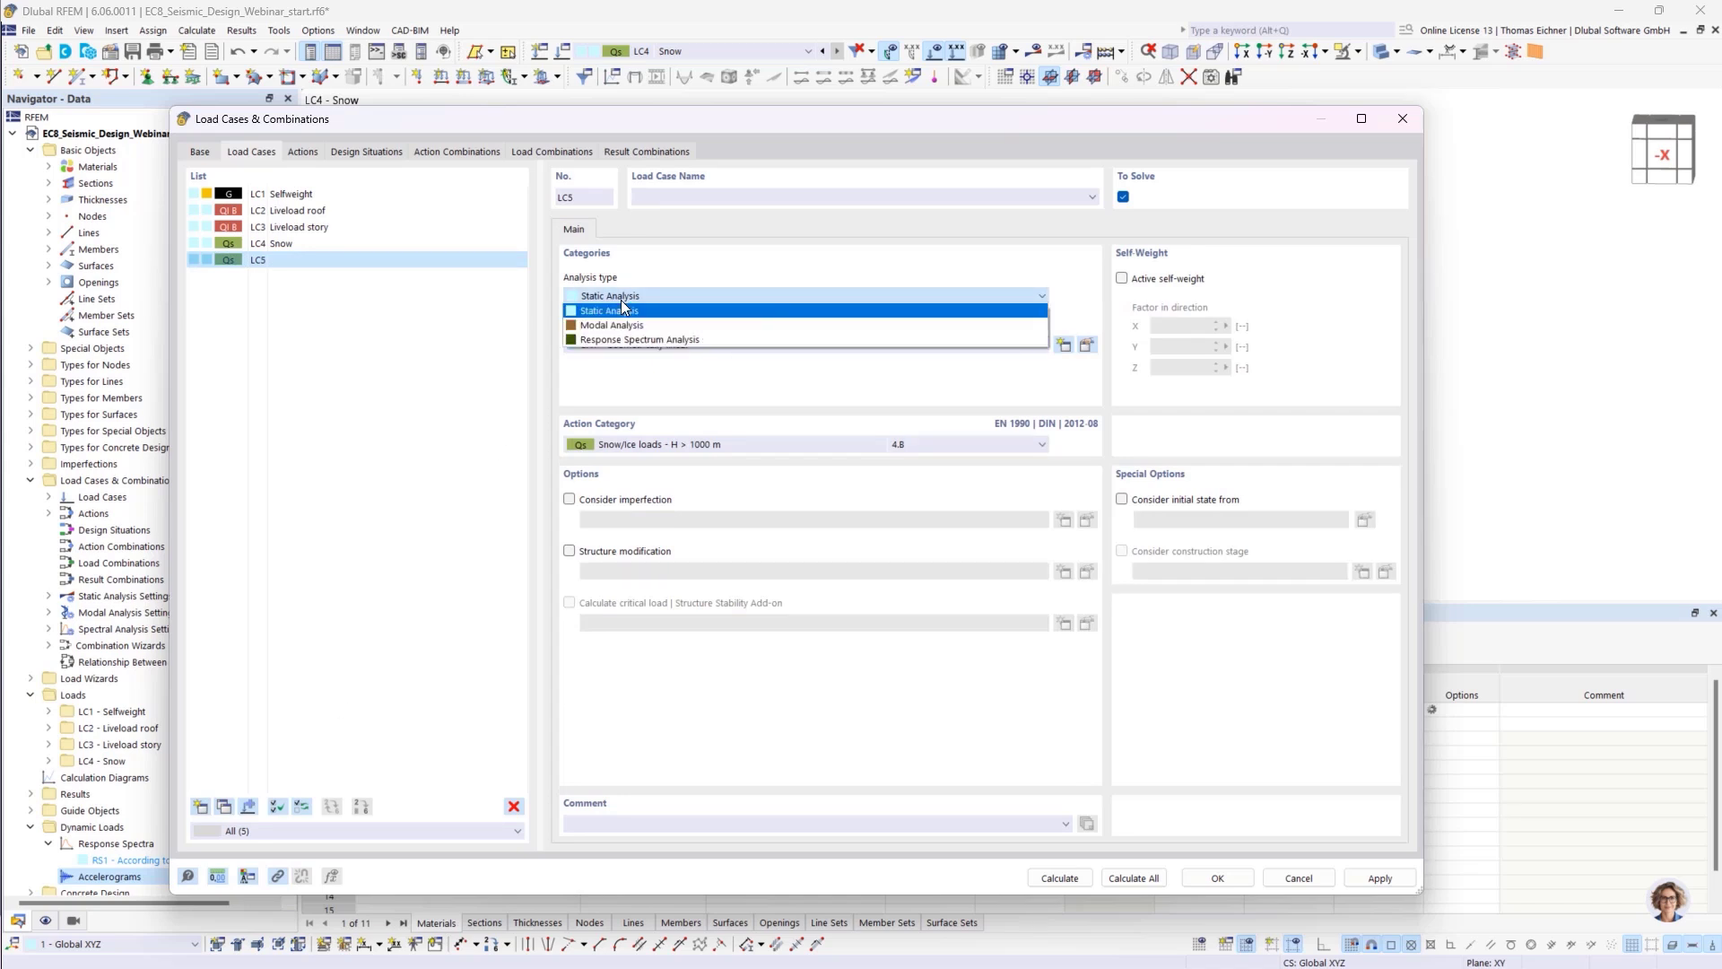
{"action": "left_click", "coordinate": [680, 325]}
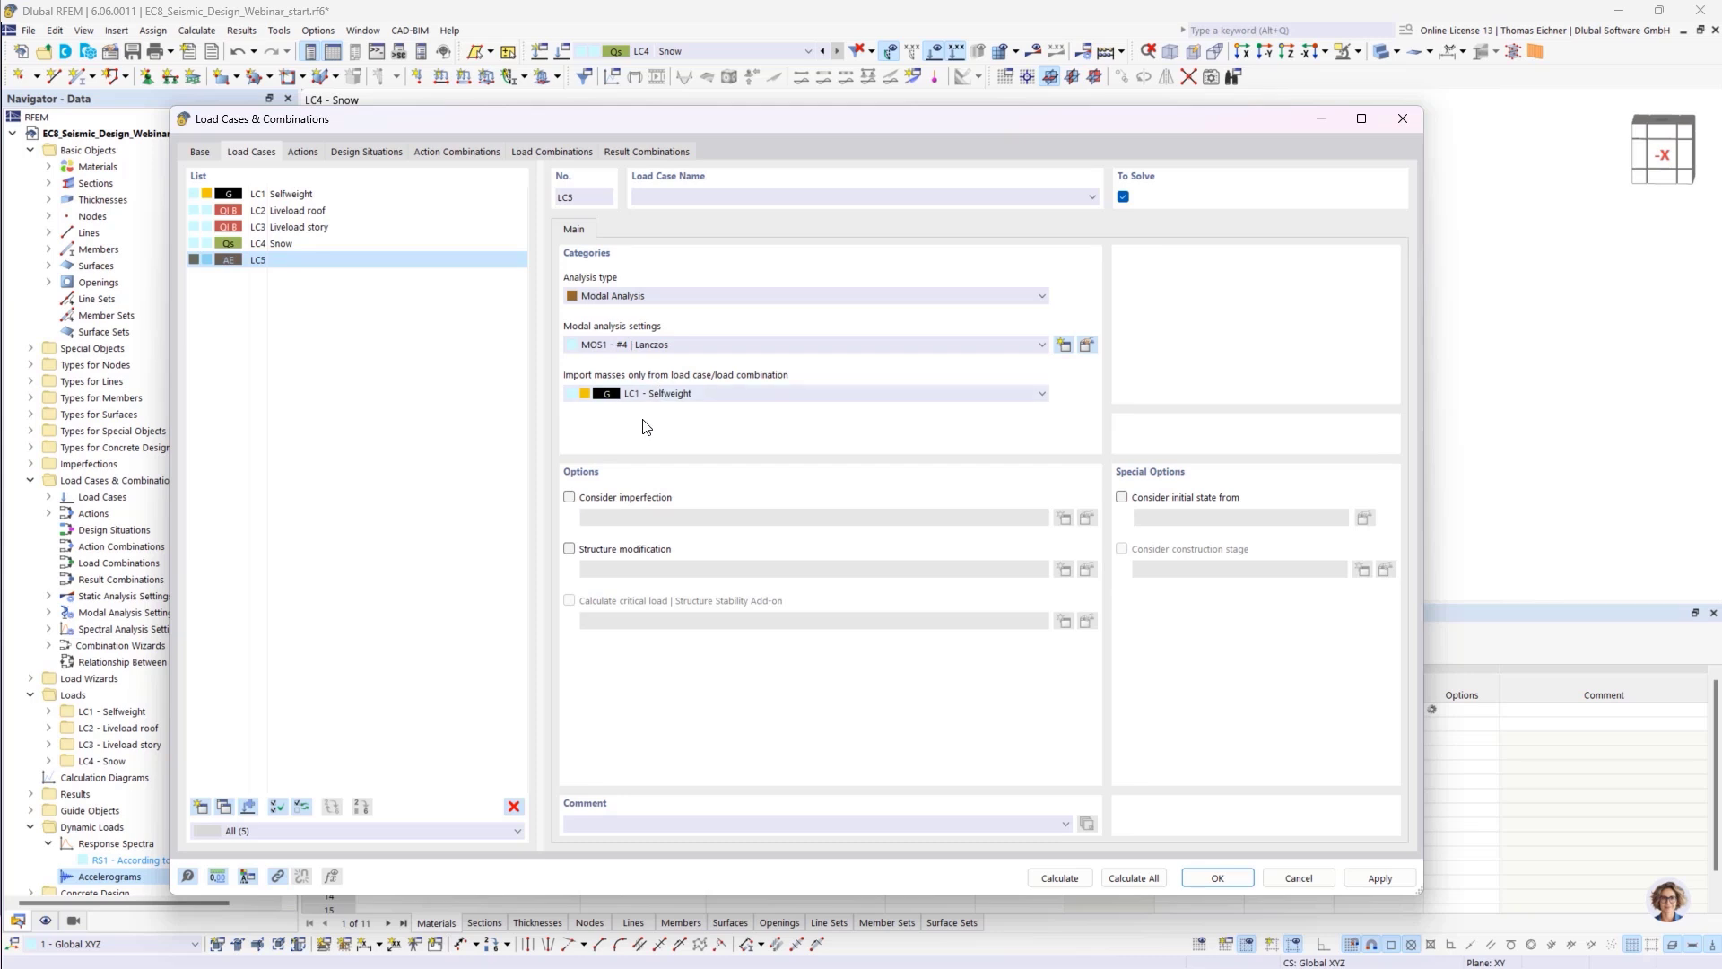
{"action": "left_click", "coordinate": [668, 392]}
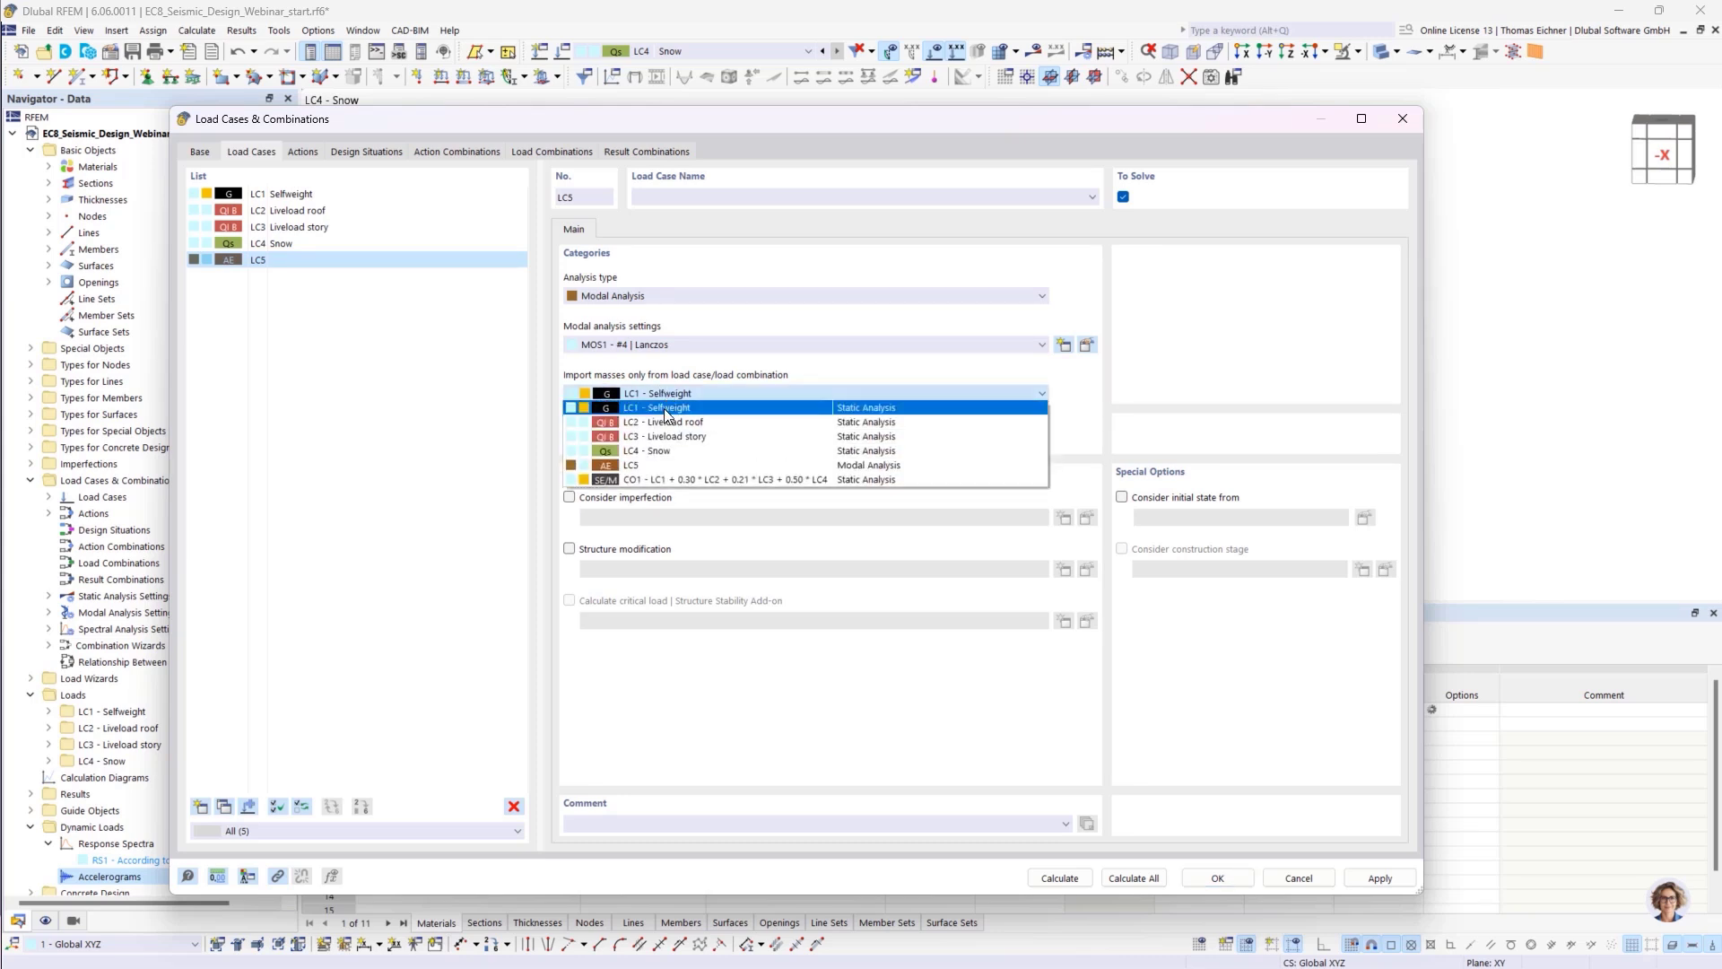
{"action": "left_click", "coordinate": [654, 481]}
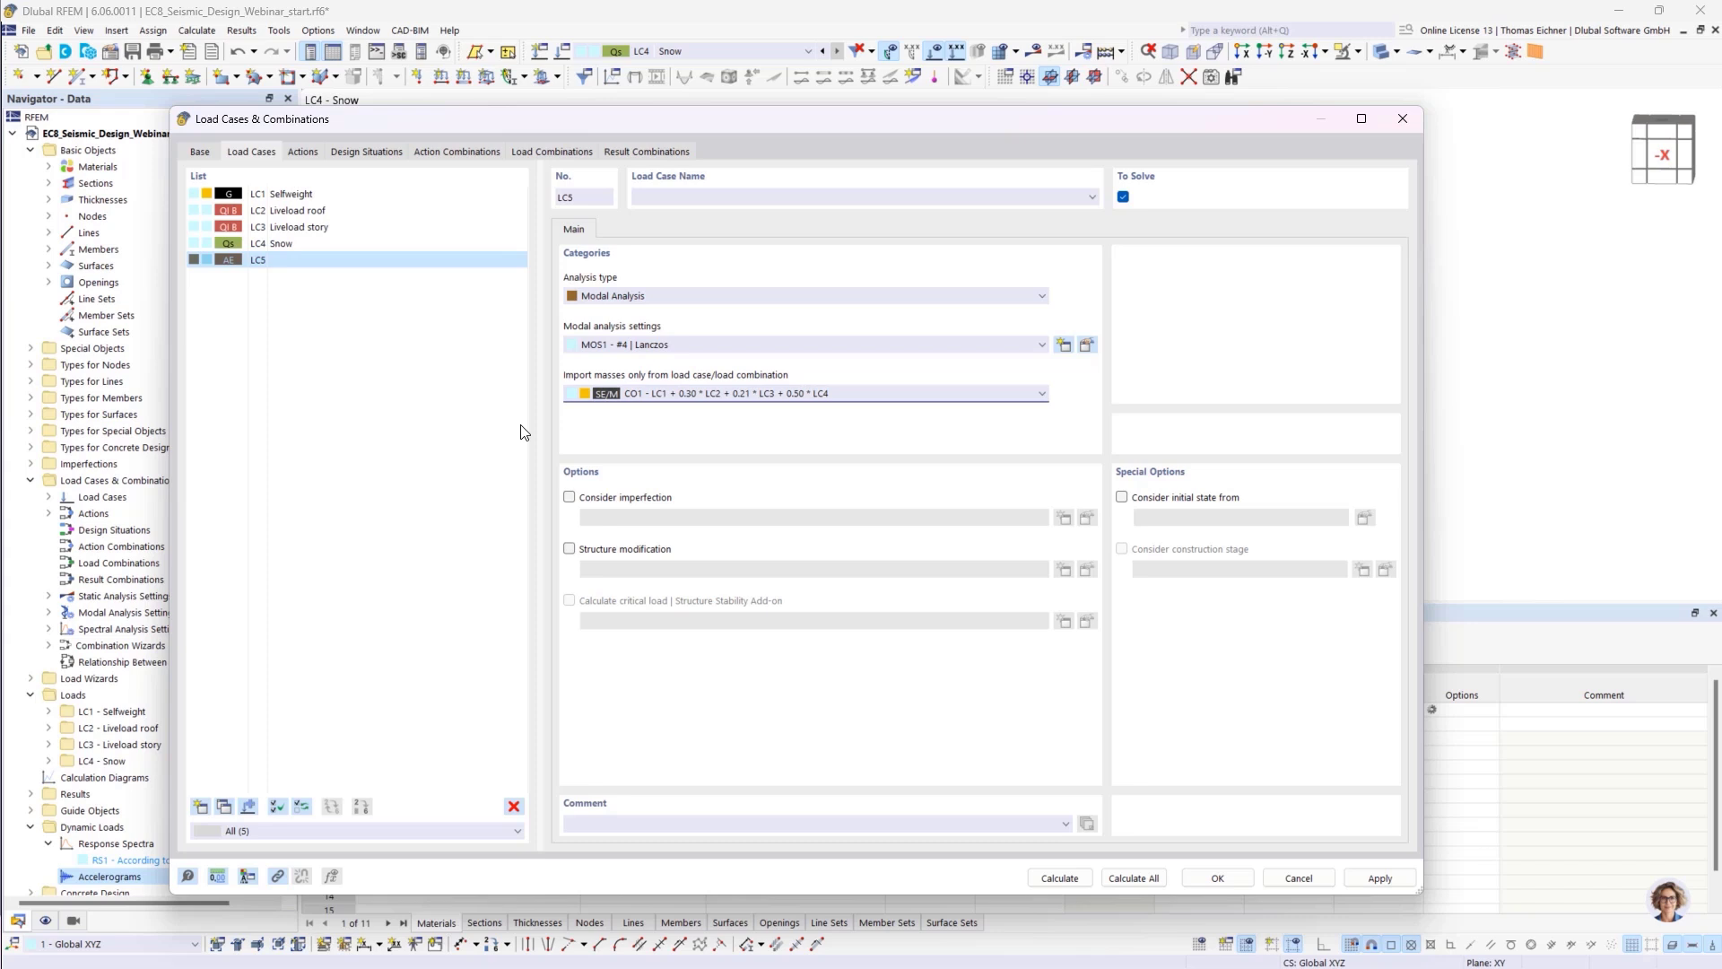
- Set modal analysis settings MOS1 to determine modes automatically to reach effective modal mass factors and solve by Root of characteristic polynomial
{"action": "left_click", "coordinate": [763, 346]}
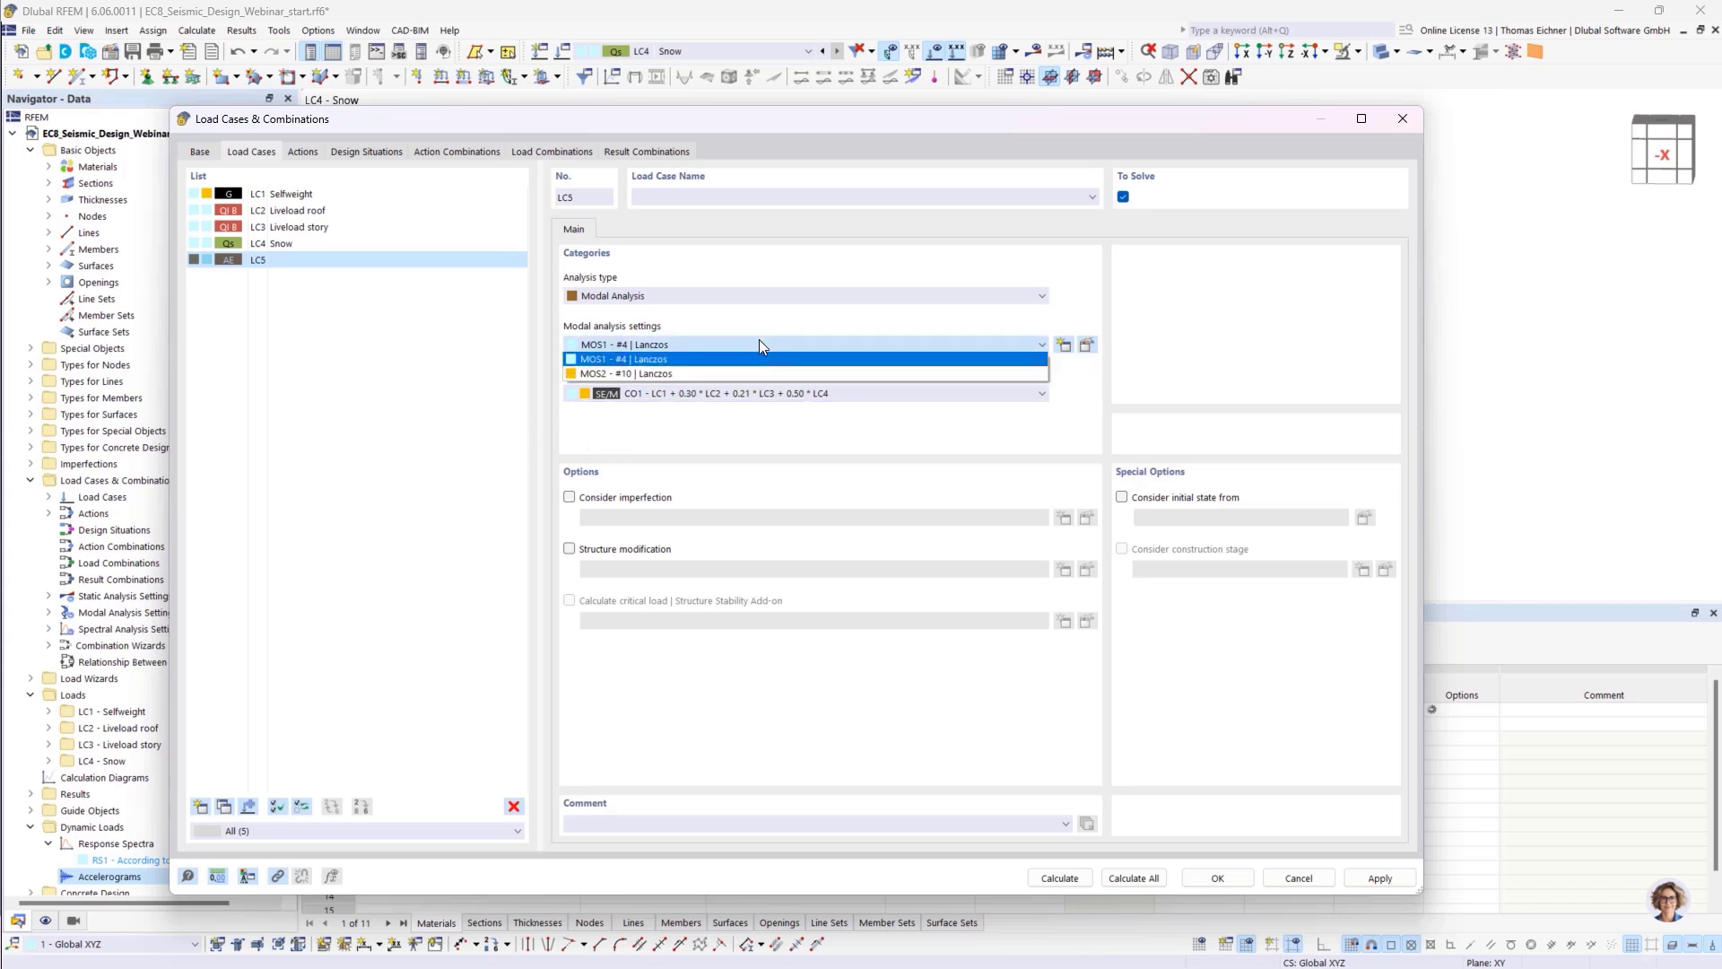
{"action": "left_click", "coordinate": [760, 344]}
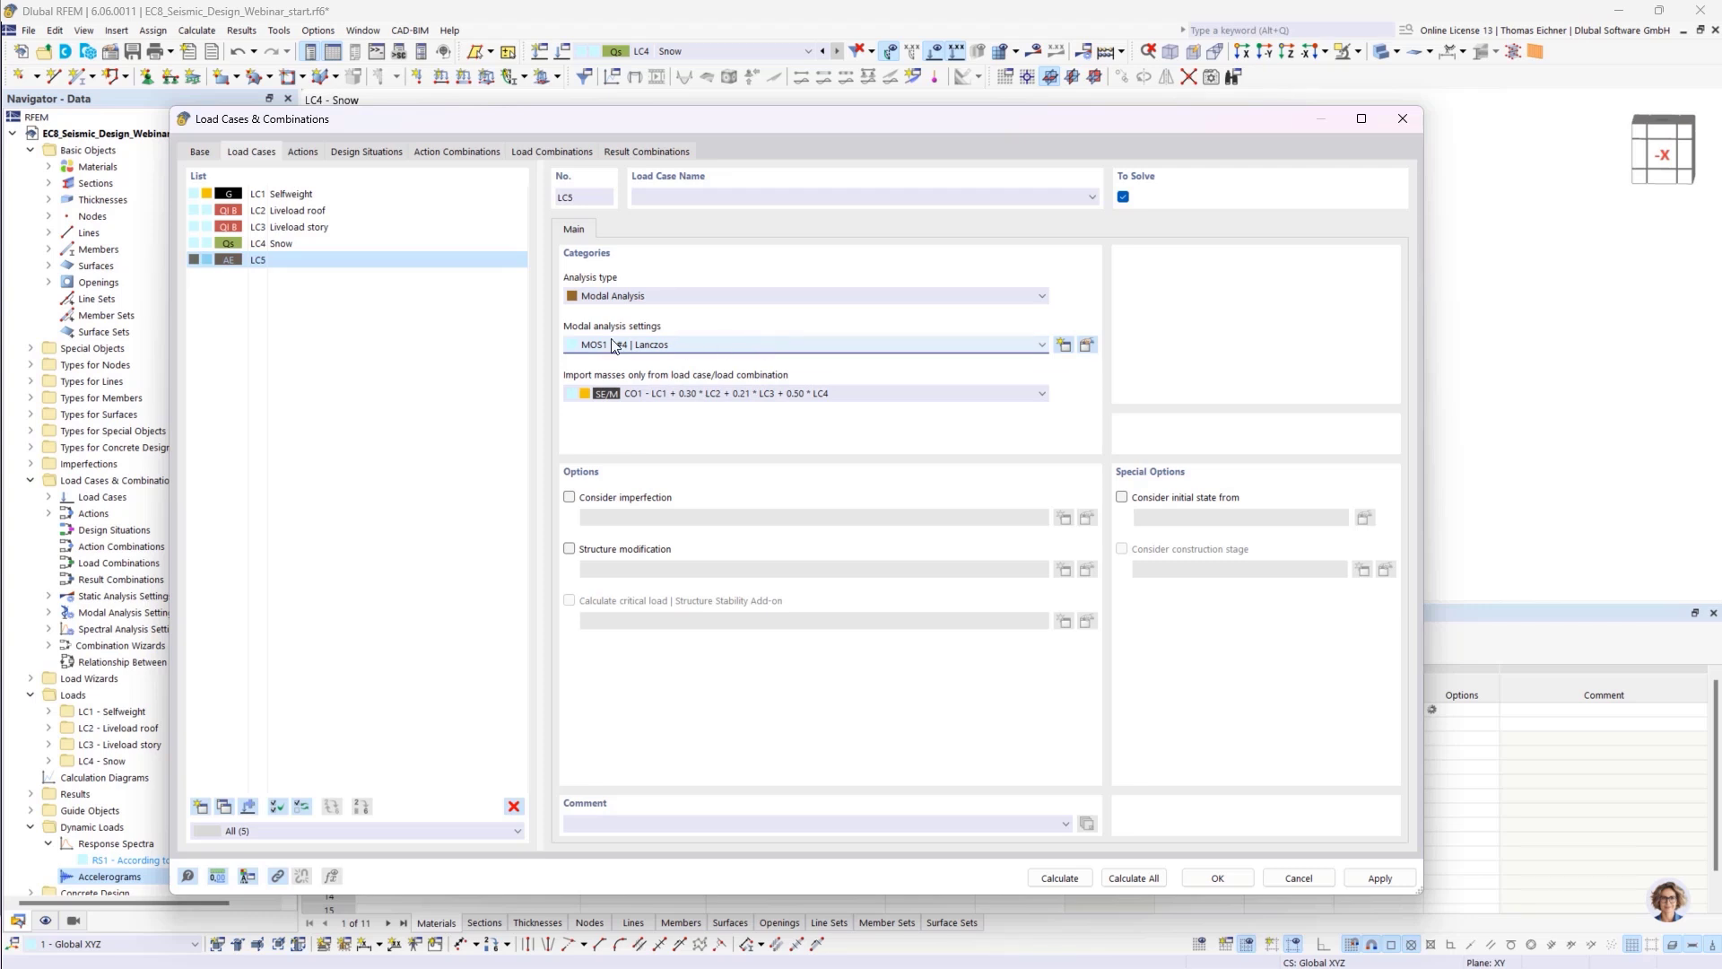
{"action": "left_click", "coordinate": [1086, 345]}
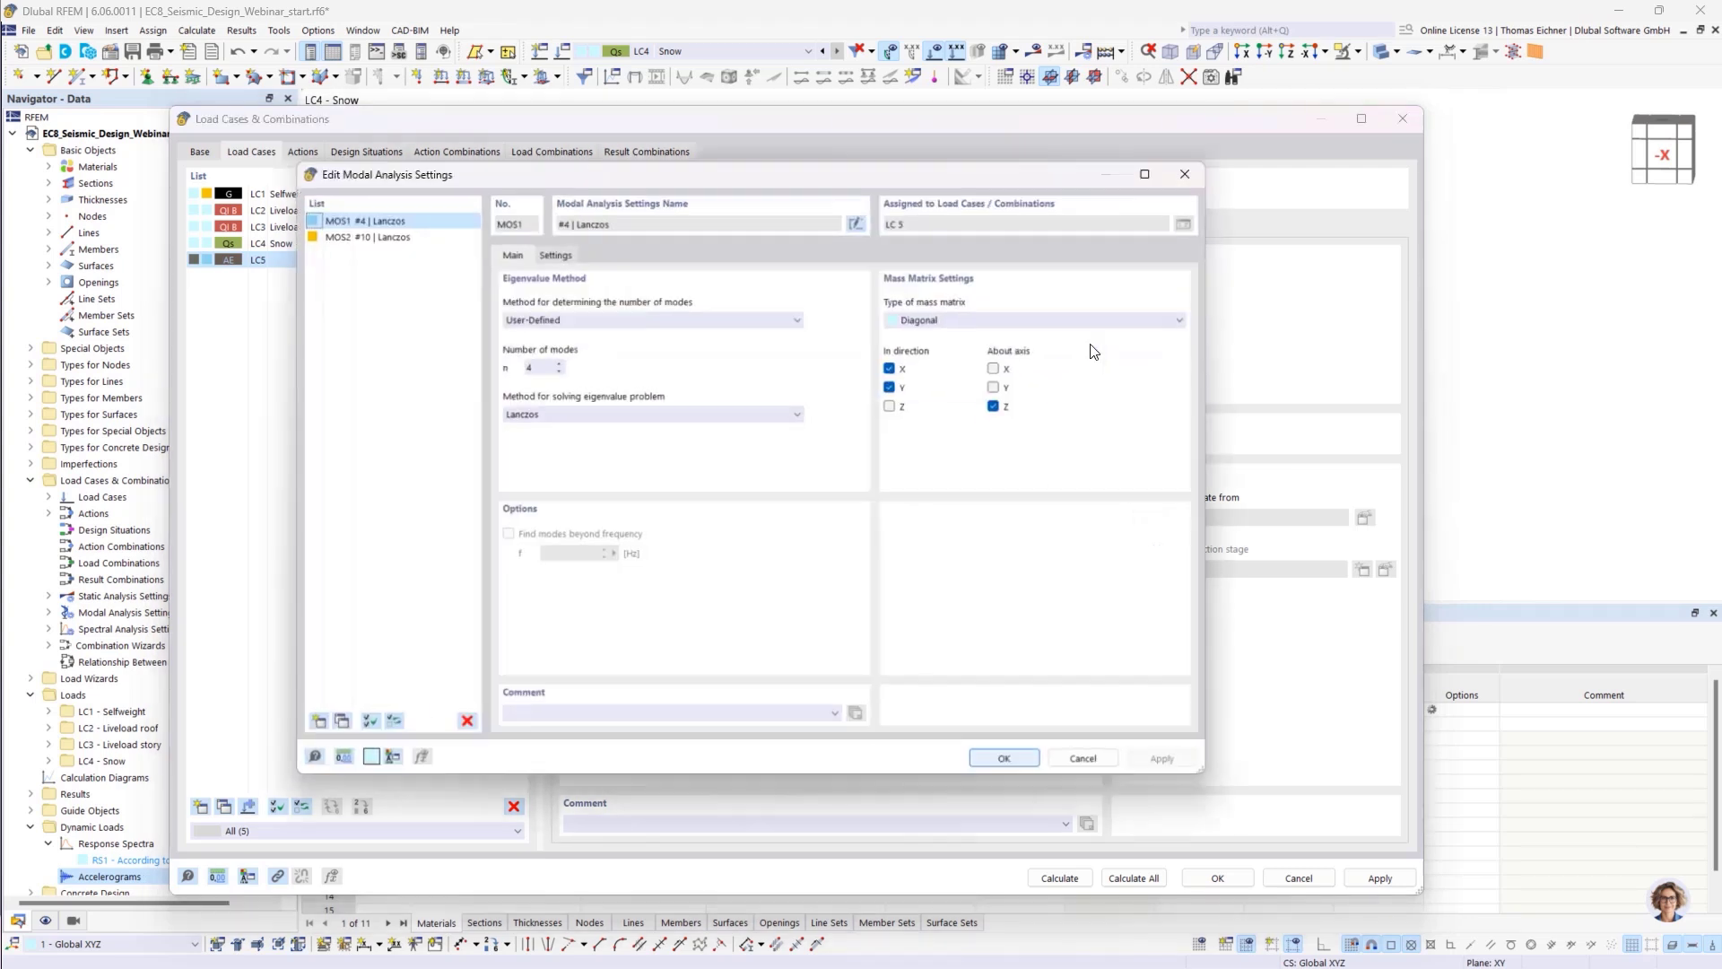
{"action": "left_click_drag", "start_coordinate": [773, 170], "coordinate": [823, 189]}
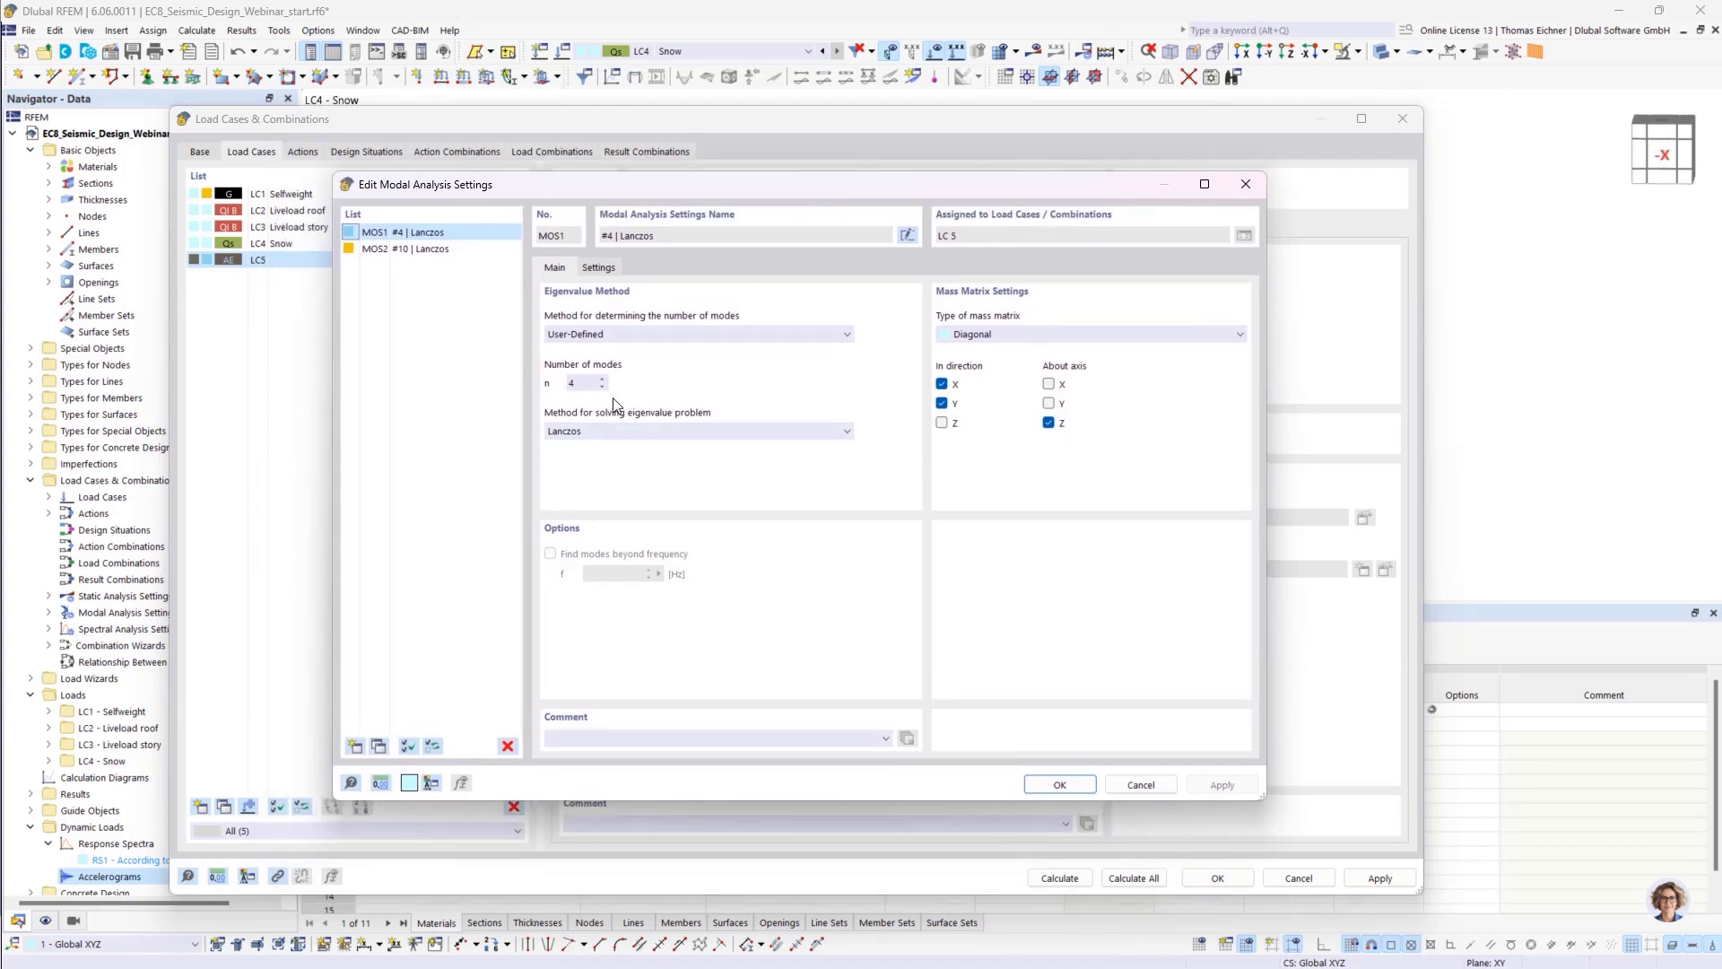
{"action": "left_click", "coordinate": [580, 387]}
{"action": "left_click", "coordinate": [647, 335]}
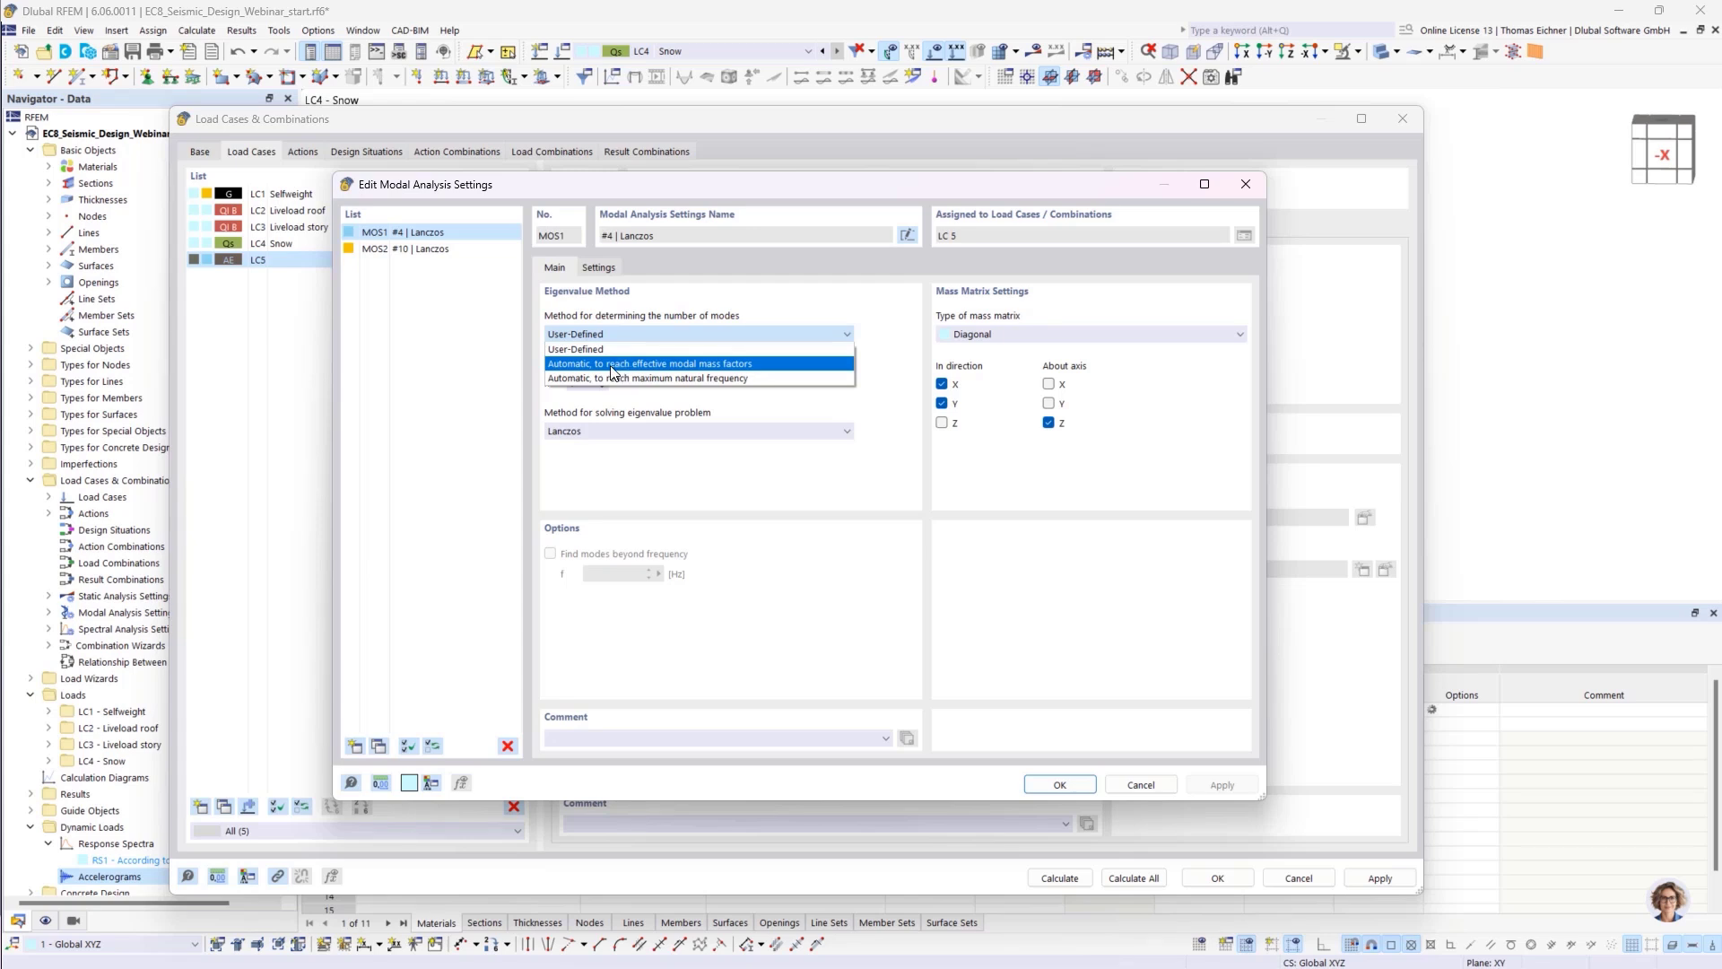
{"action": "left_click", "coordinate": [614, 365]}
{"action": "left_click", "coordinate": [580, 384]}
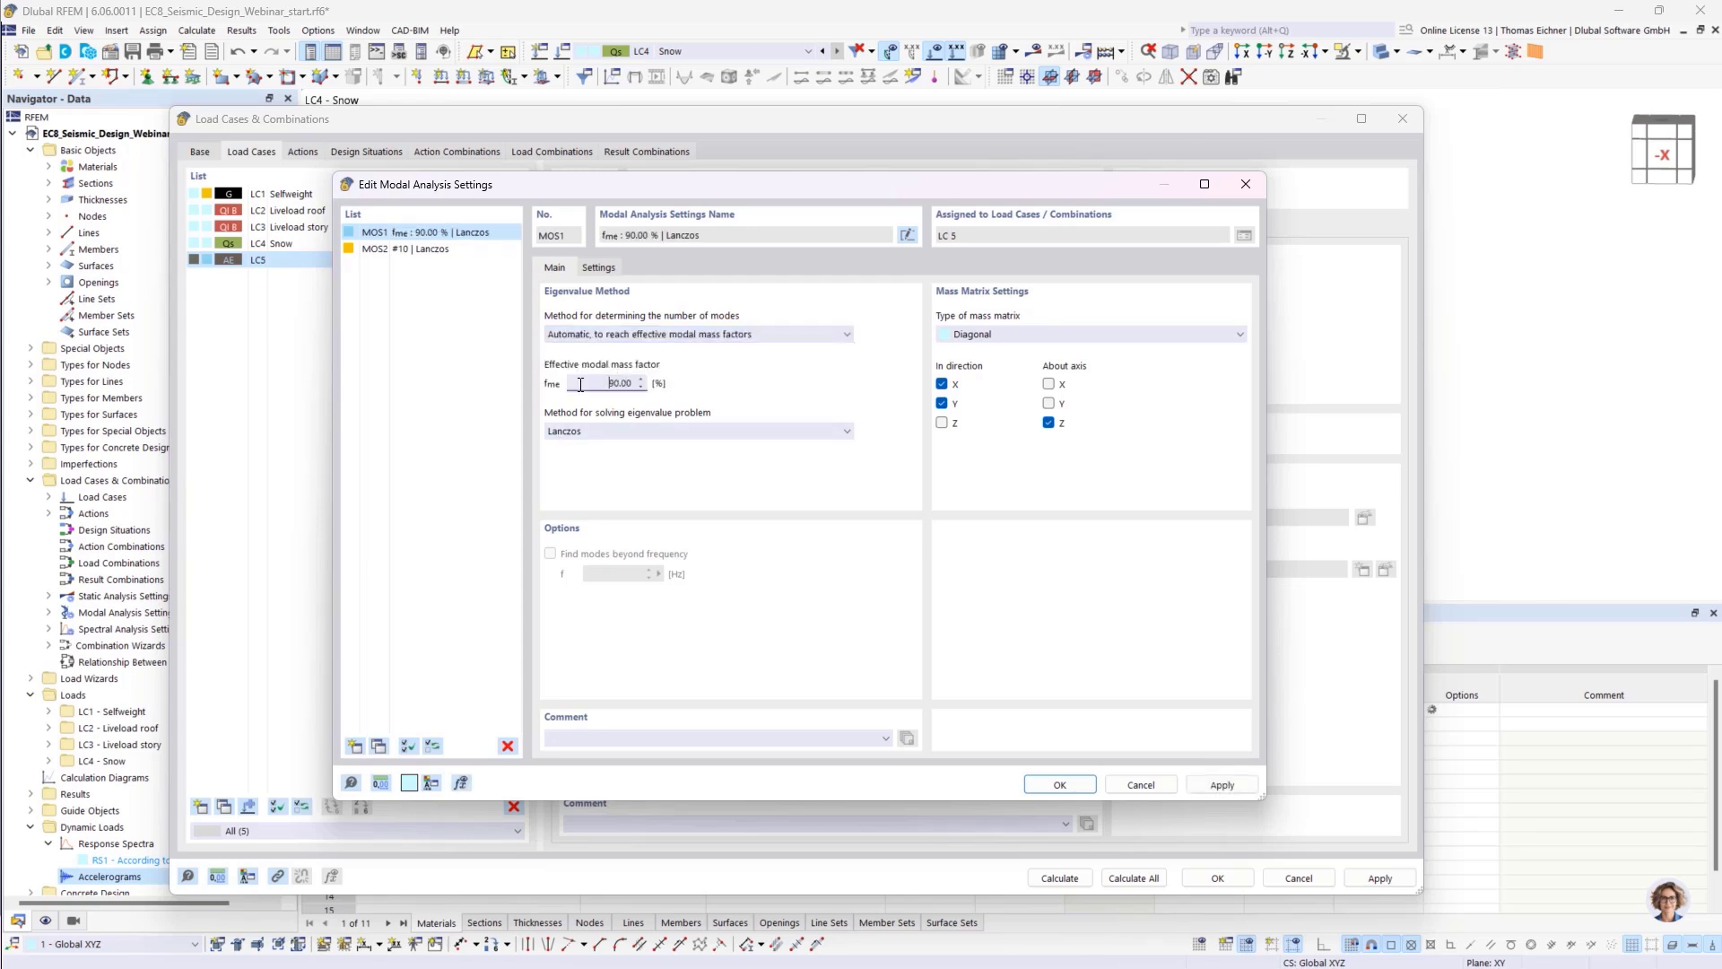
{"action": "left_click", "coordinate": [611, 431]}
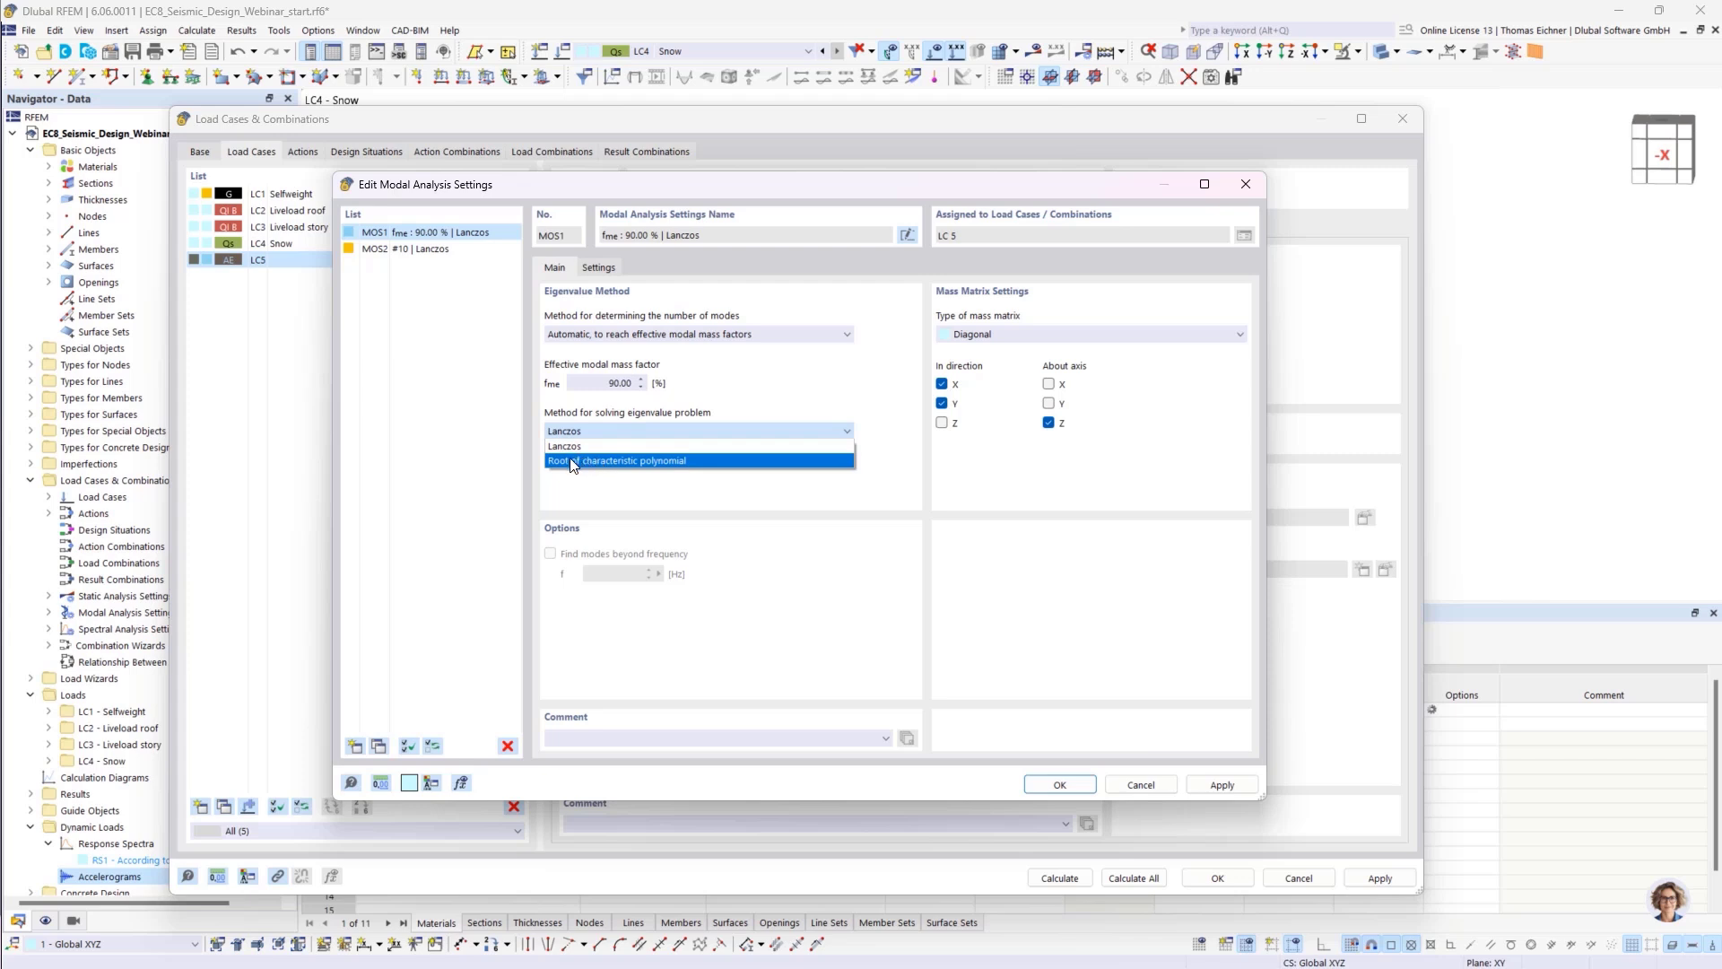
{"action": "left_click", "coordinate": [723, 461]}
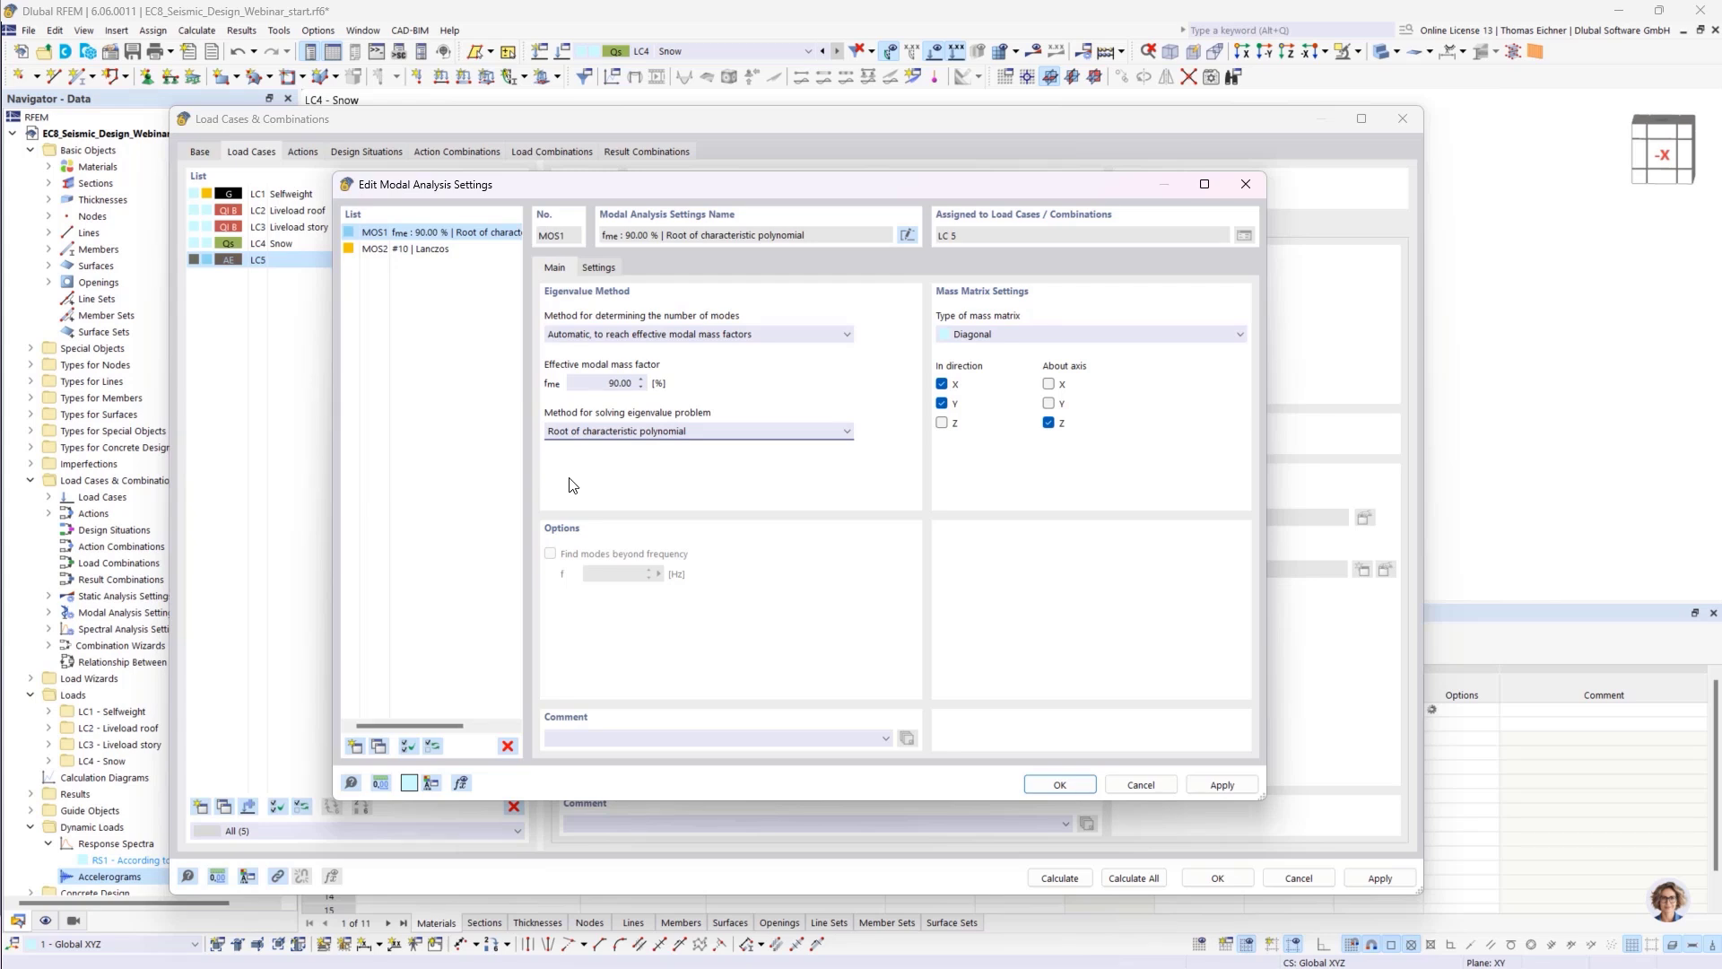
- Set the neglected masses of MOS1 to User-Defined and add an entry with the object type Surface
{"action": "left_click", "coordinate": [597, 270]}
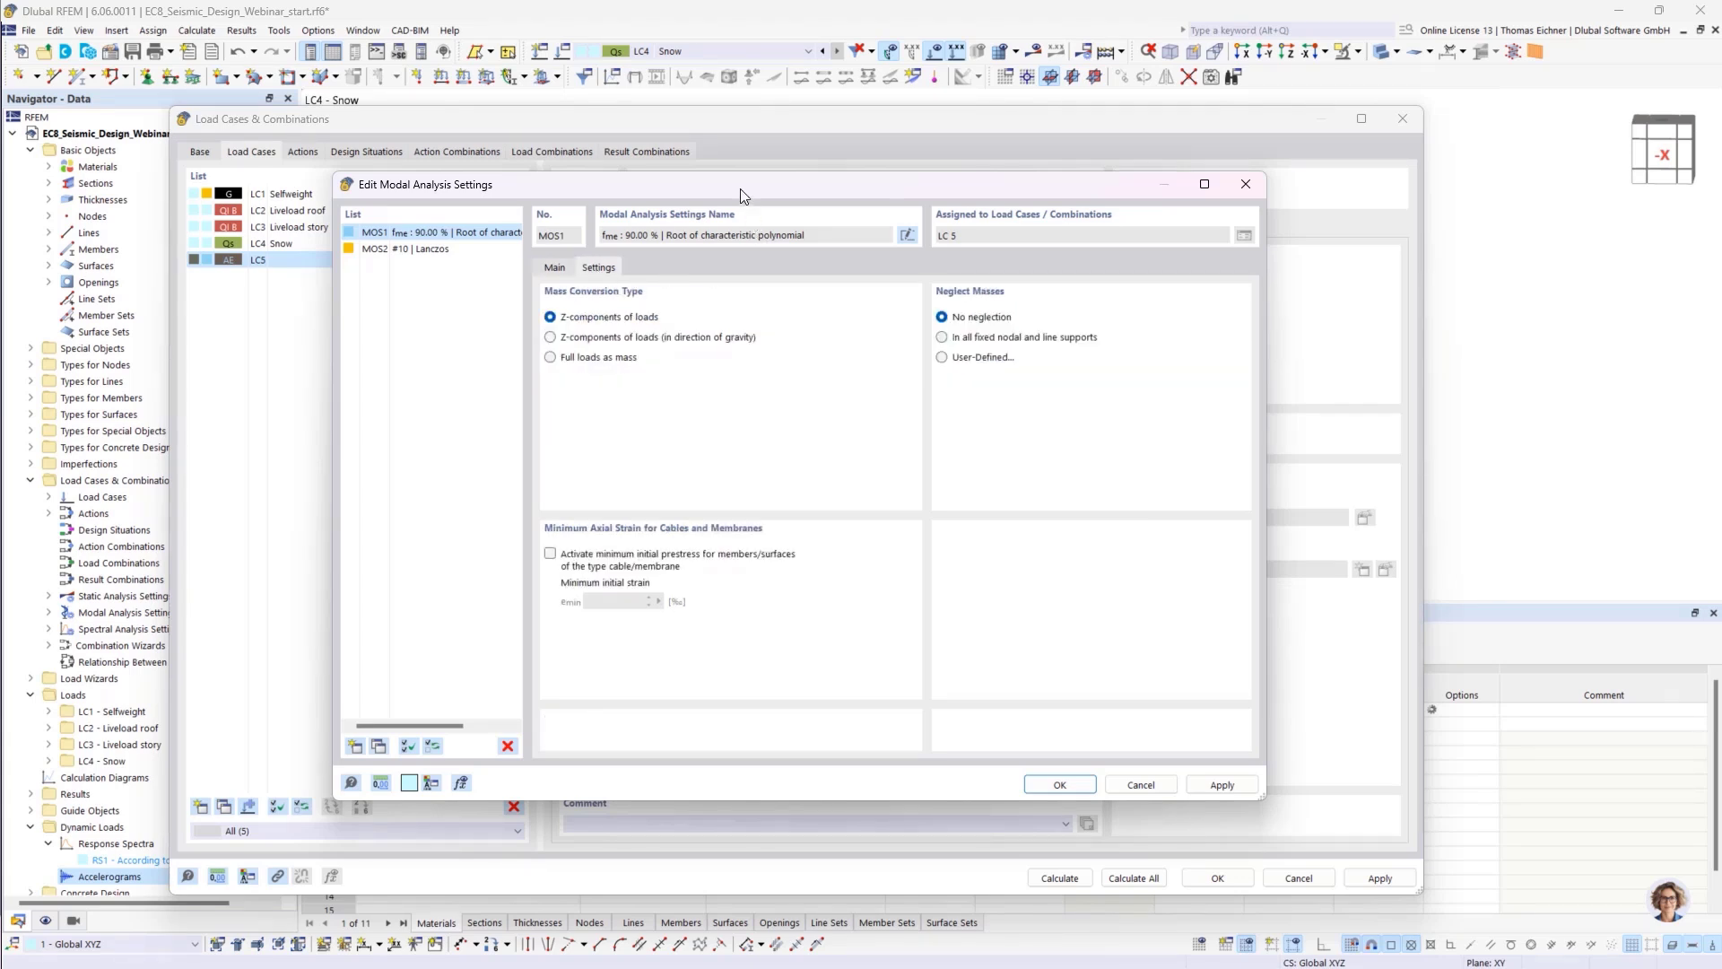
{"action": "mouse_move", "coordinate": [741, 196]}
{"action": "left_mouse_down"}
{"action": "mouse_move", "coordinate": [615, 215]}
{"action": "mouse_move", "coordinate": [776, 296]}
{"action": "mouse_move", "coordinate": [699, 218]}
{"action": "mouse_move", "coordinate": [724, 197]}
{"action": "left_mouse_up"}
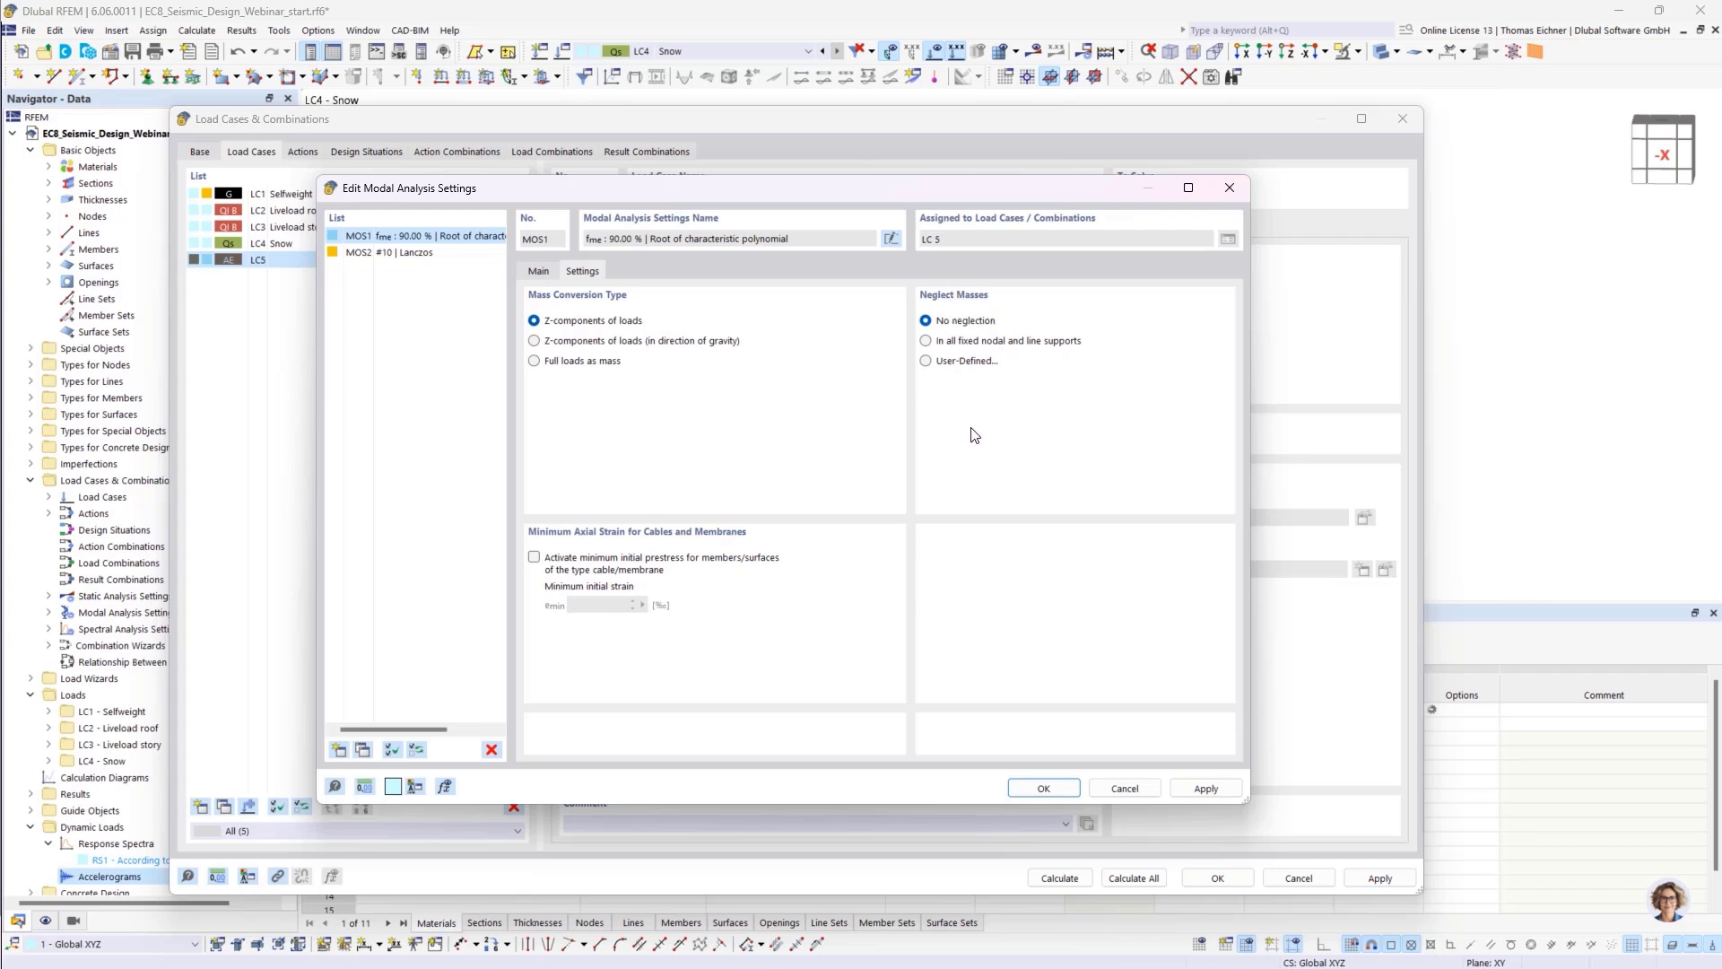
{"action": "left_click", "coordinate": [927, 362]}
{"action": "left_click", "coordinate": [628, 271]}
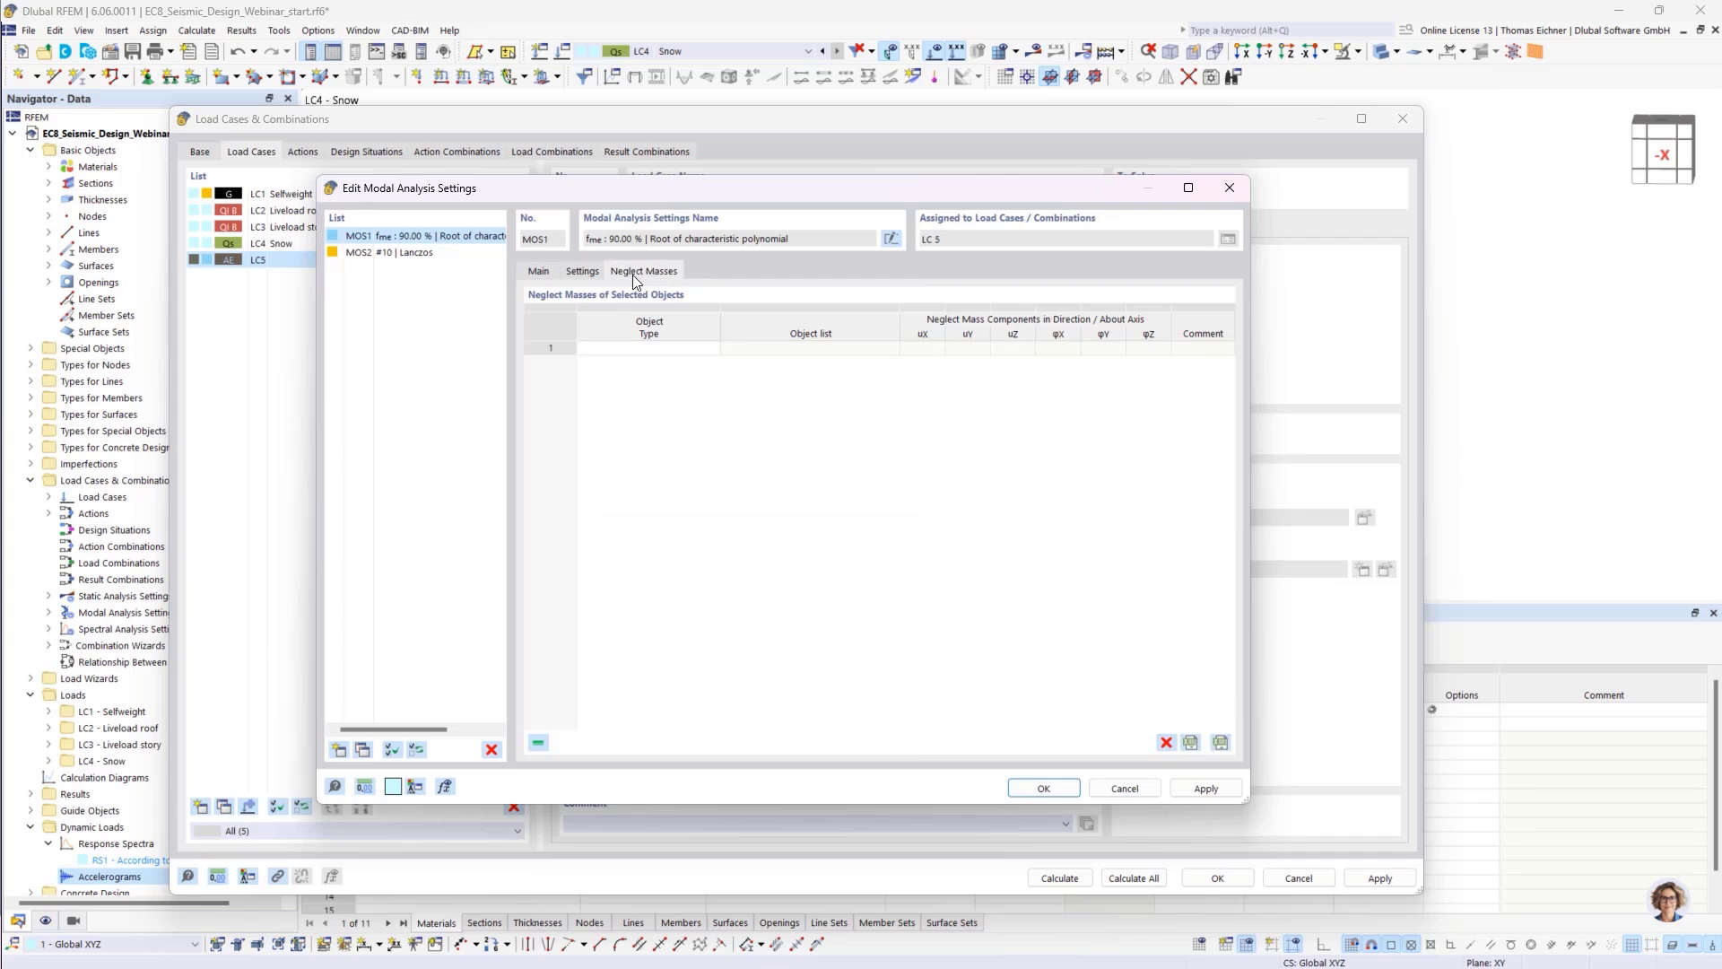
{"action": "left_click", "coordinate": [685, 349]}
{"action": "left_click", "coordinate": [712, 349]}
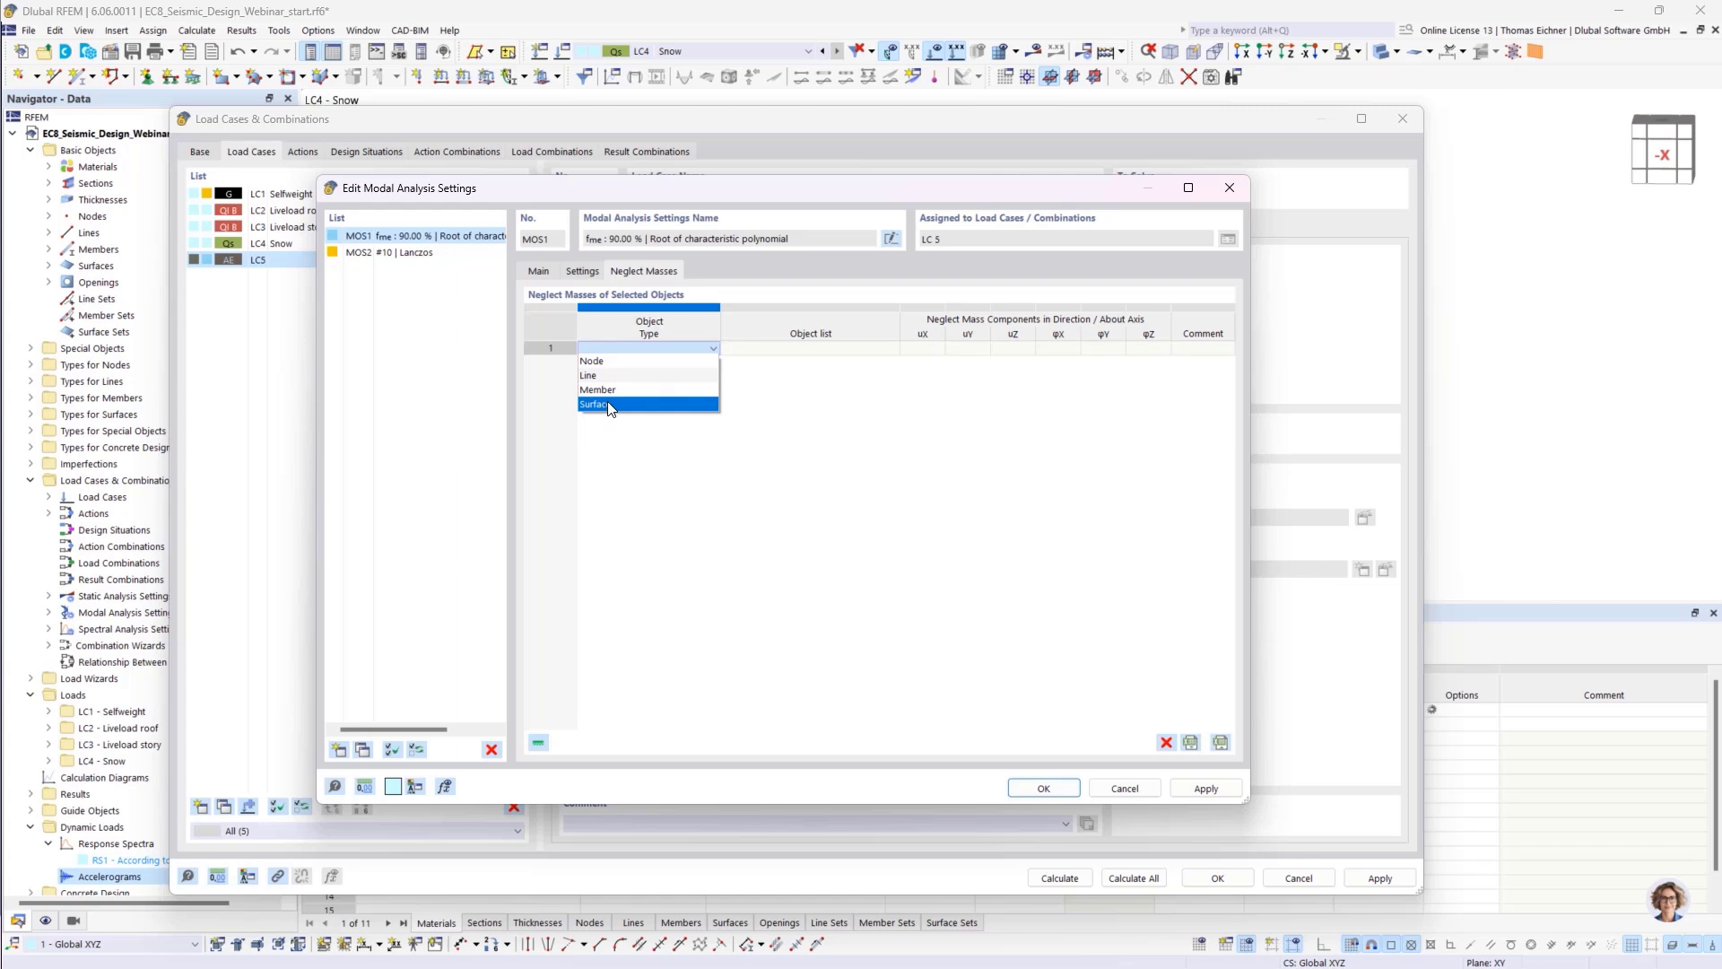
{"action": "left_click", "coordinate": [609, 405]}
{"action": "left_click", "coordinate": [704, 470]}
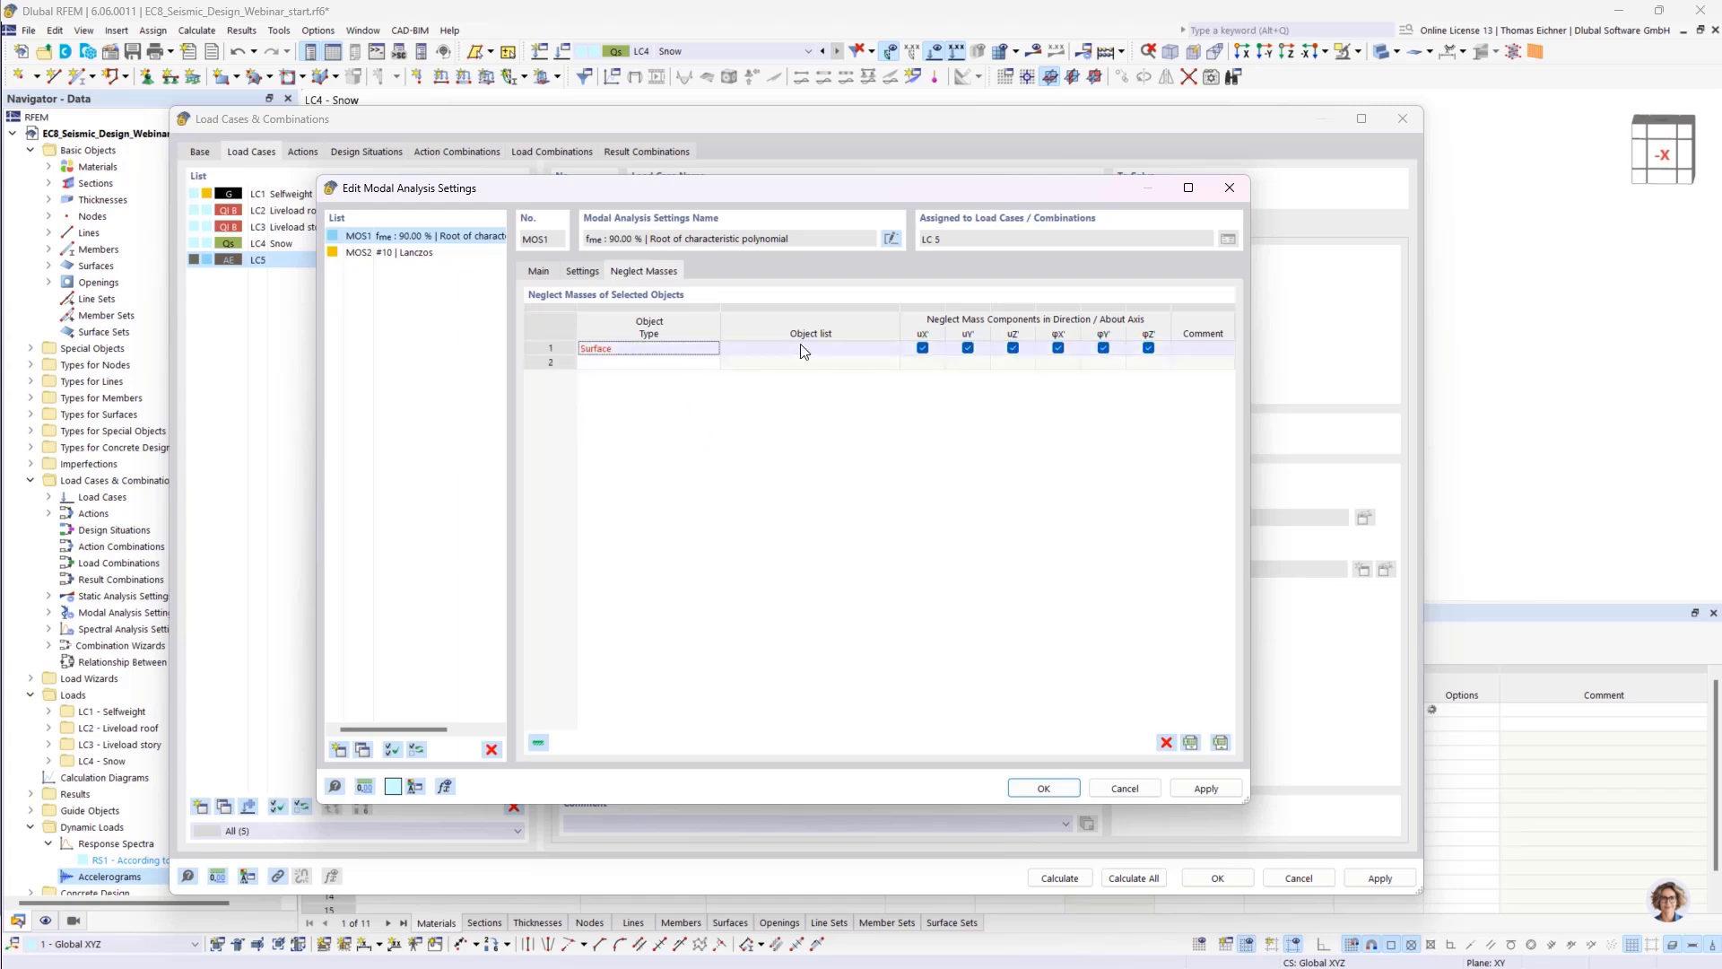
- Pick the foundation slab, surface 1, as the object with neglected masses in all directions and accept the modal analysis settings
{"action": "left_click_drag", "start_coordinate": [803, 348], "coordinate": [903, 357]}
{"action": "left_click", "coordinate": [891, 350]}
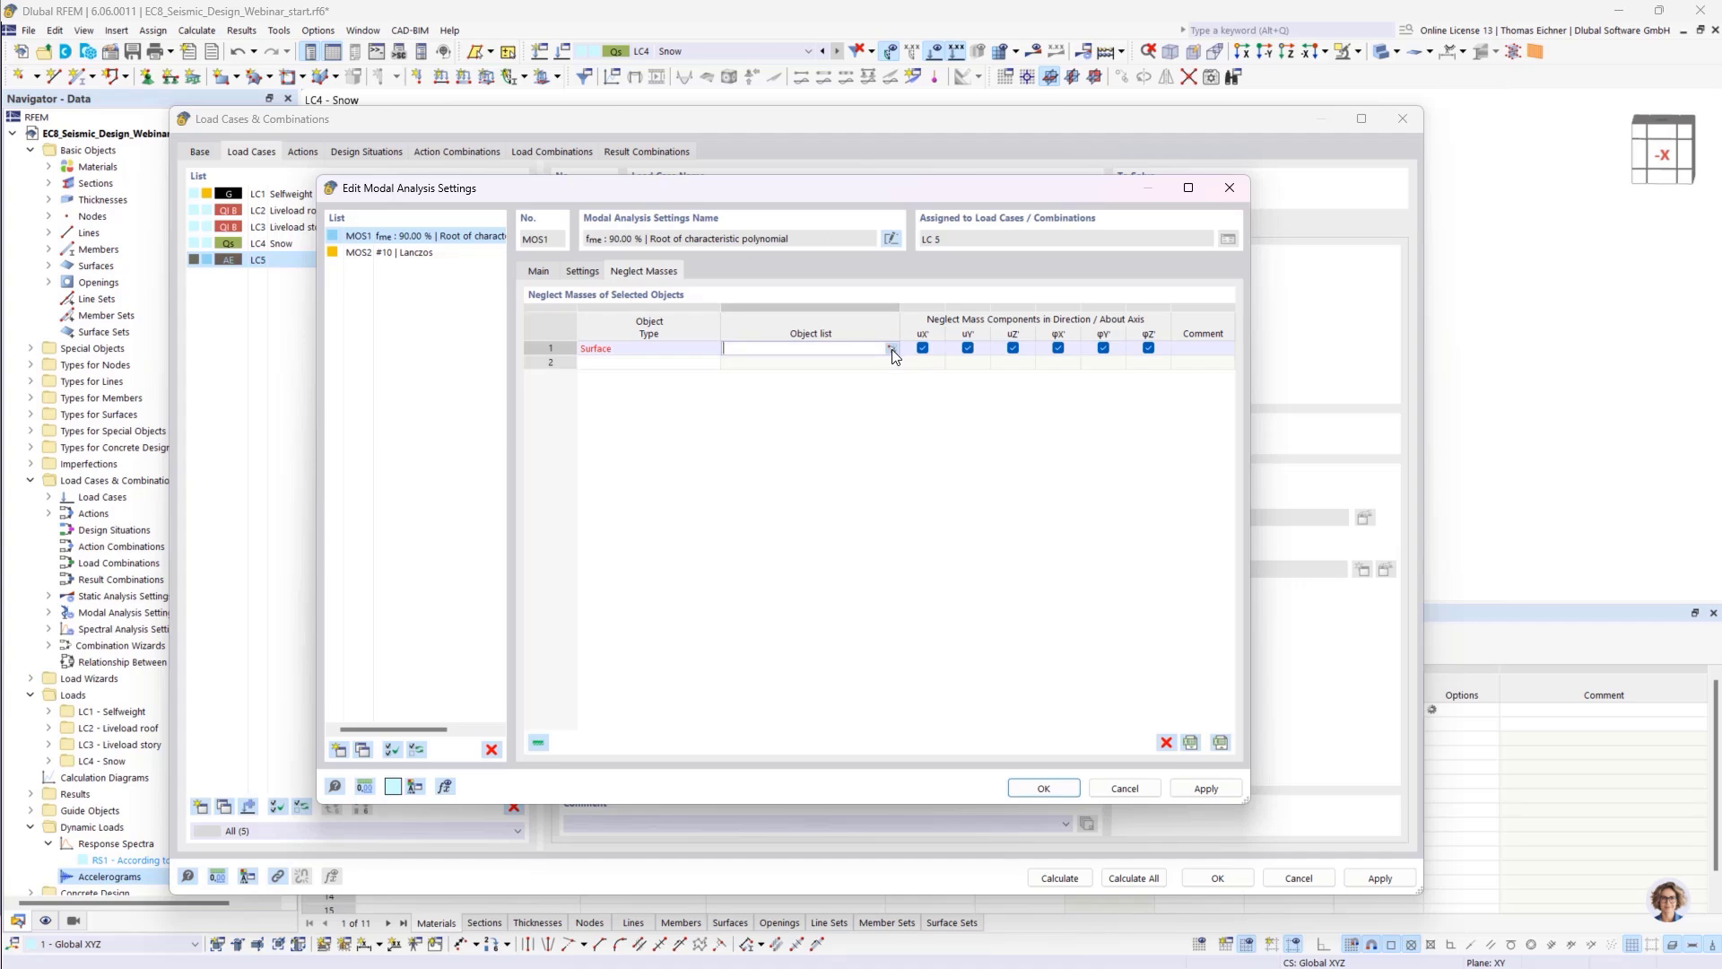
{"action": "left_click", "coordinate": [891, 349]}
{"action": "scroll", "coordinate": [810, 431], "scroll_direction": "up", "scroll_amount": 6}
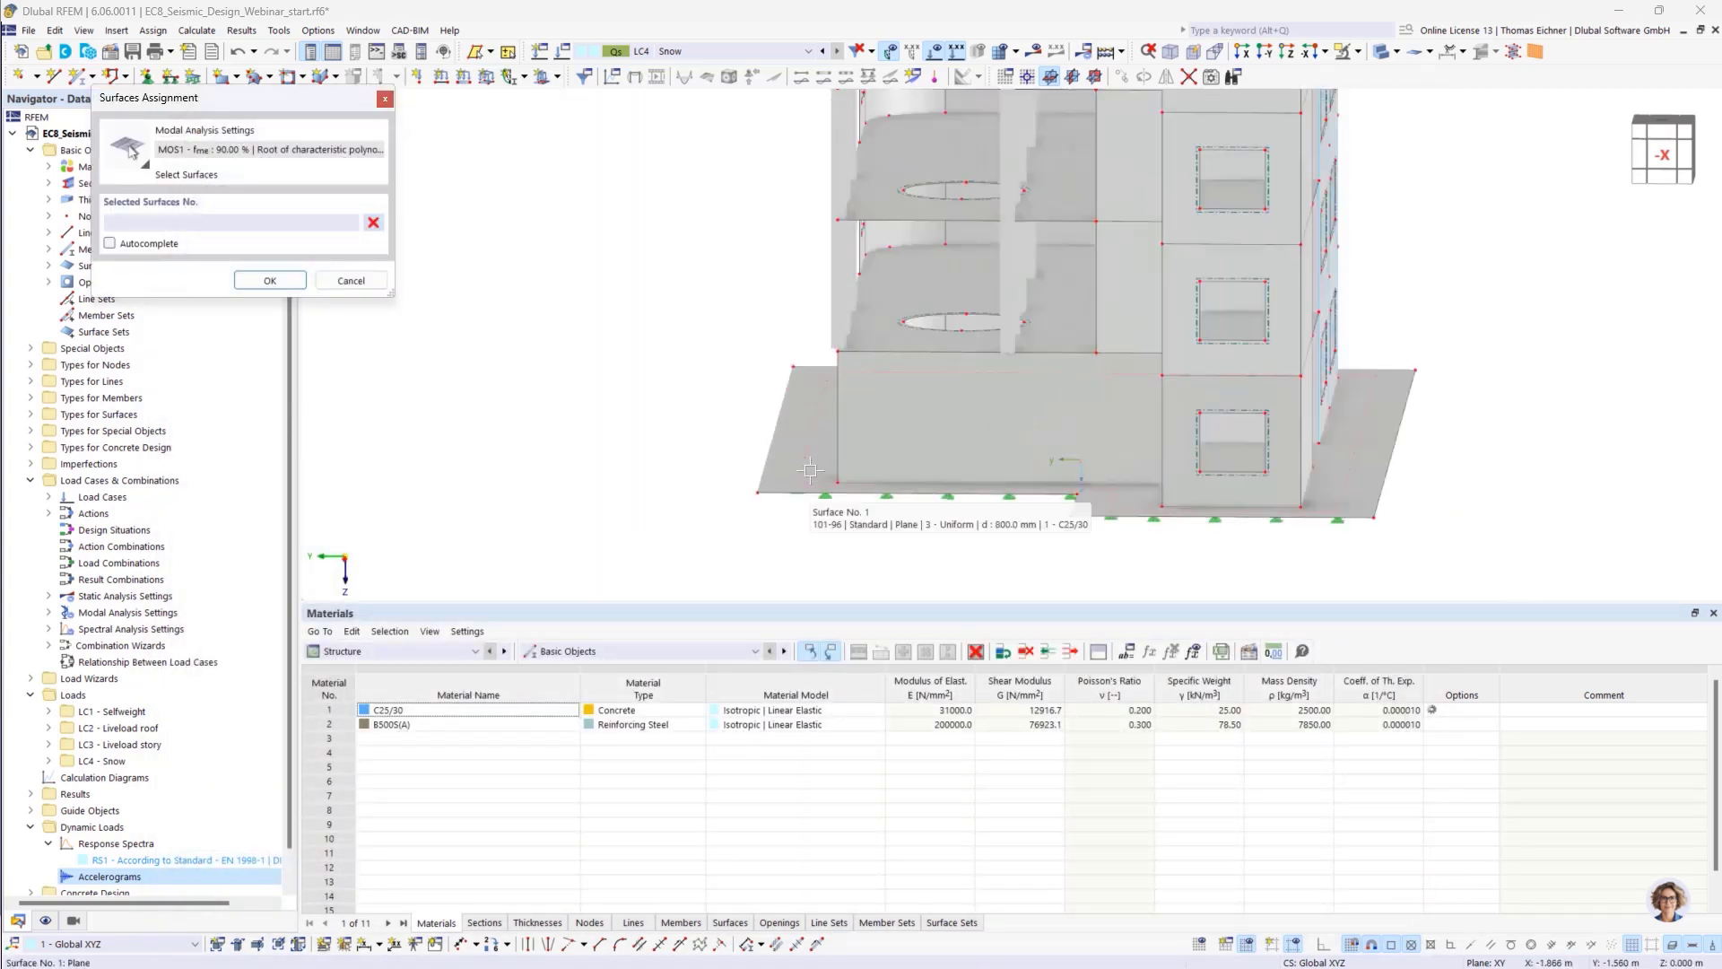
{"action": "left_click", "coordinate": [810, 432]}
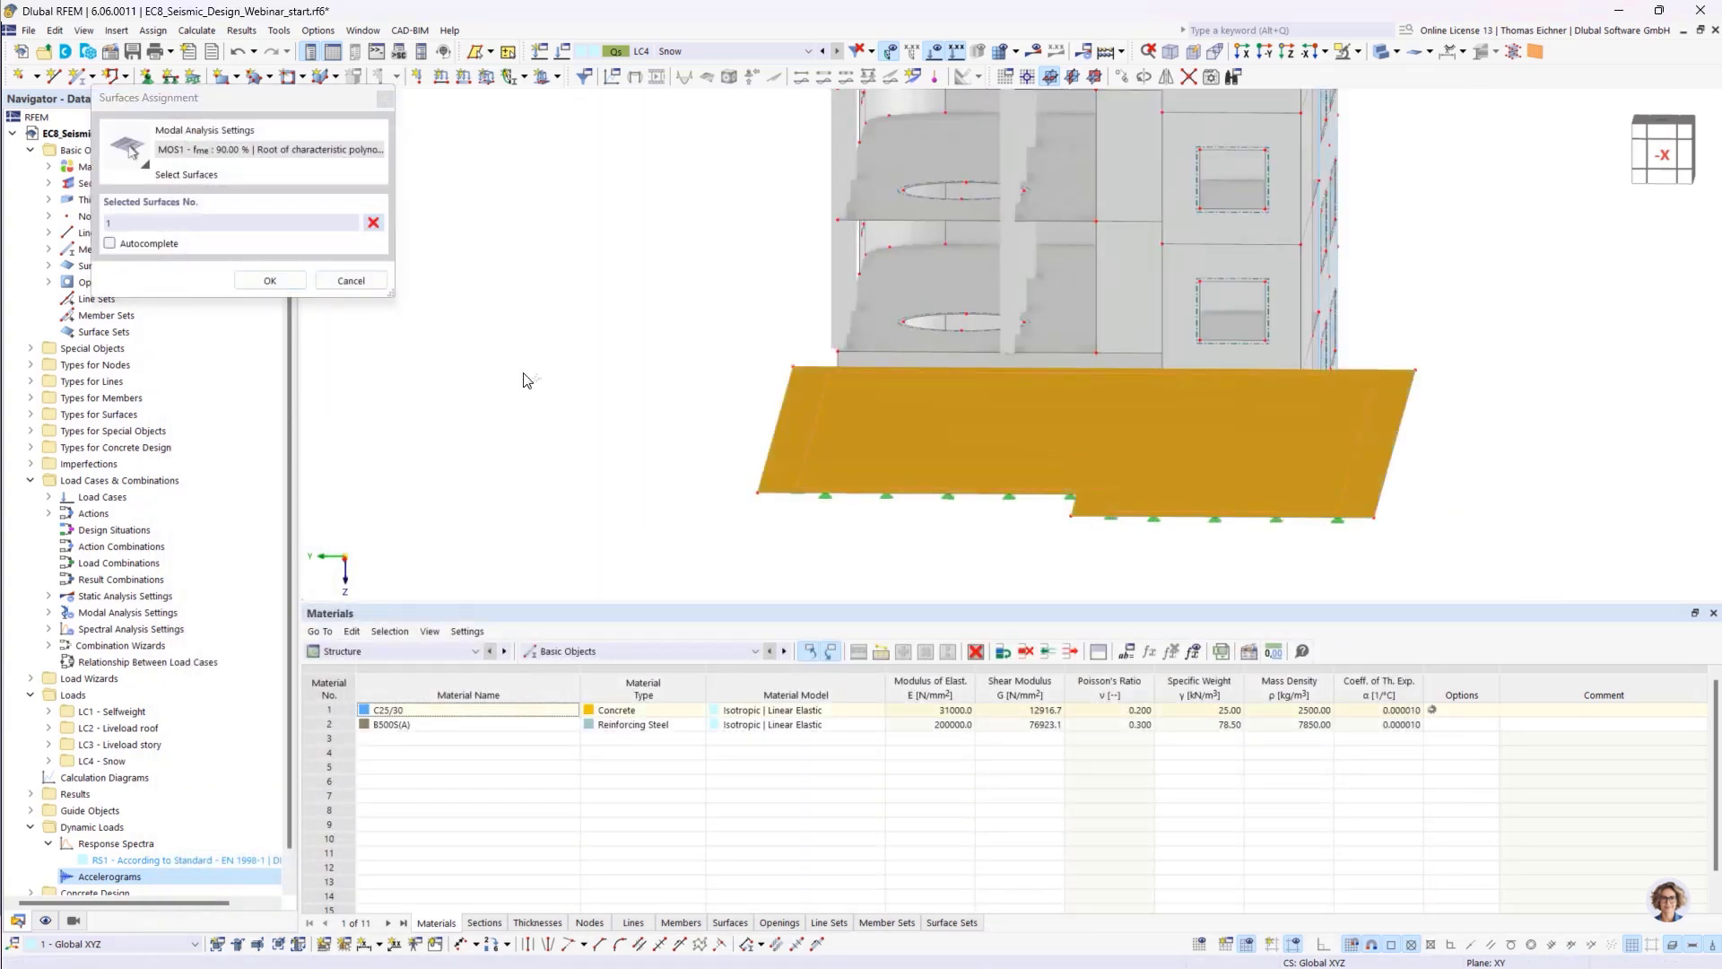
{"action": "left_click", "coordinate": [270, 281]}
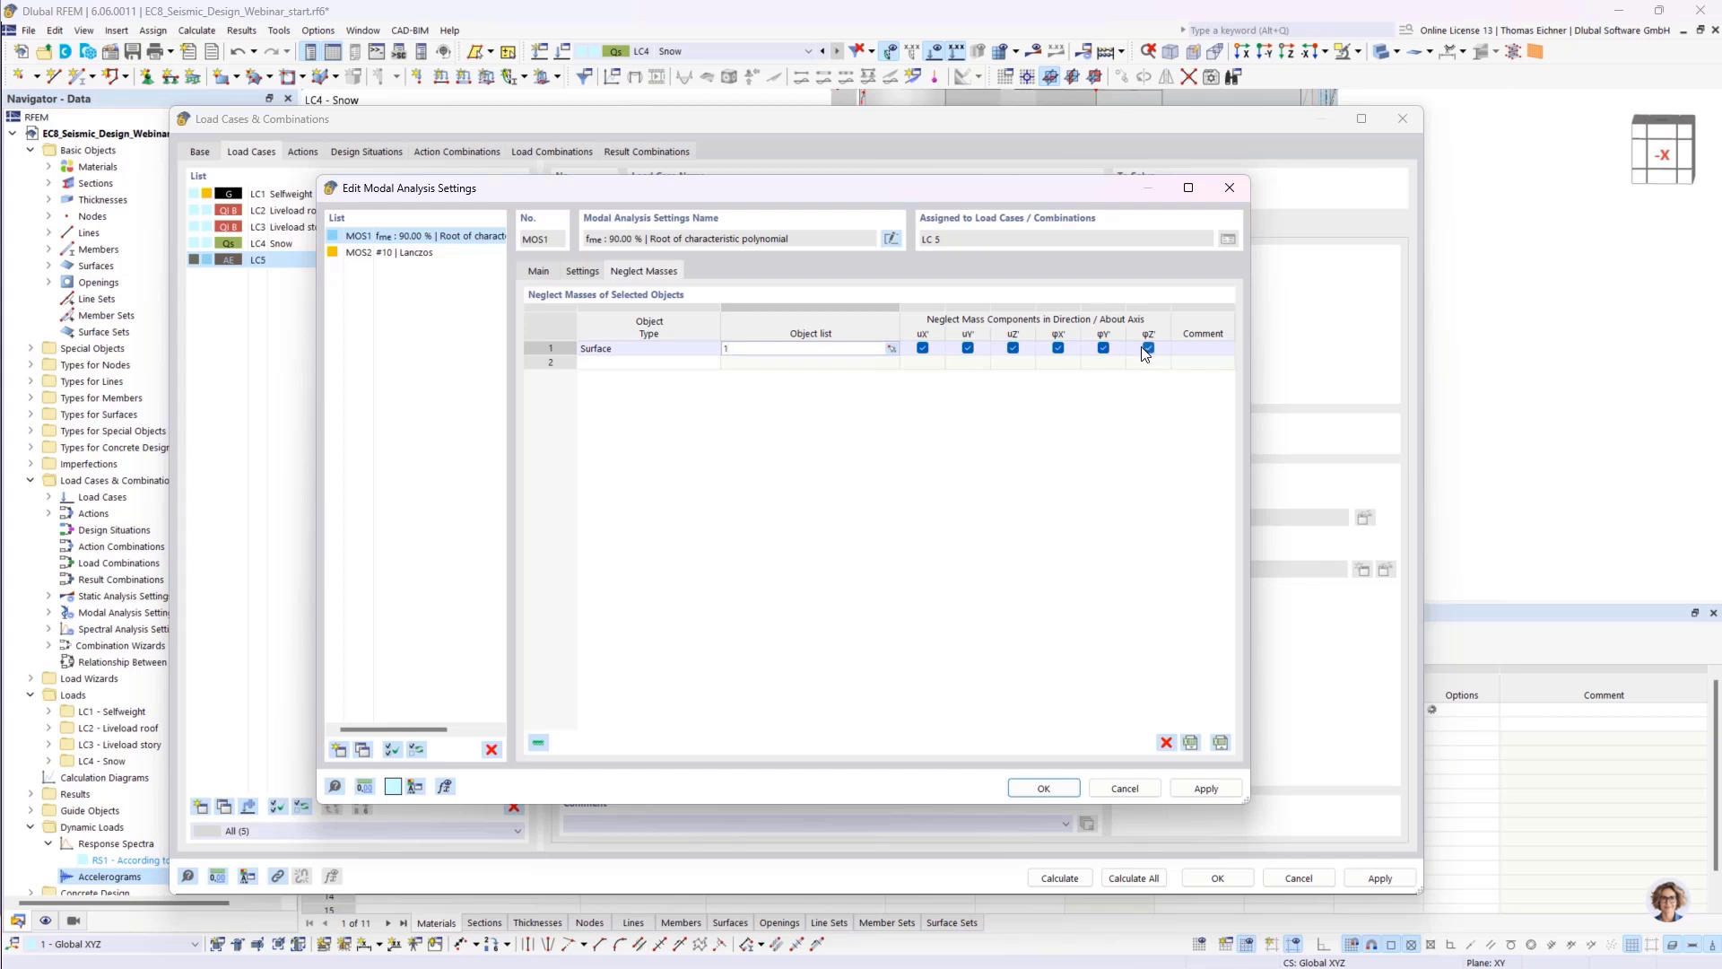
{"action": "left_click", "coordinate": [687, 480]}
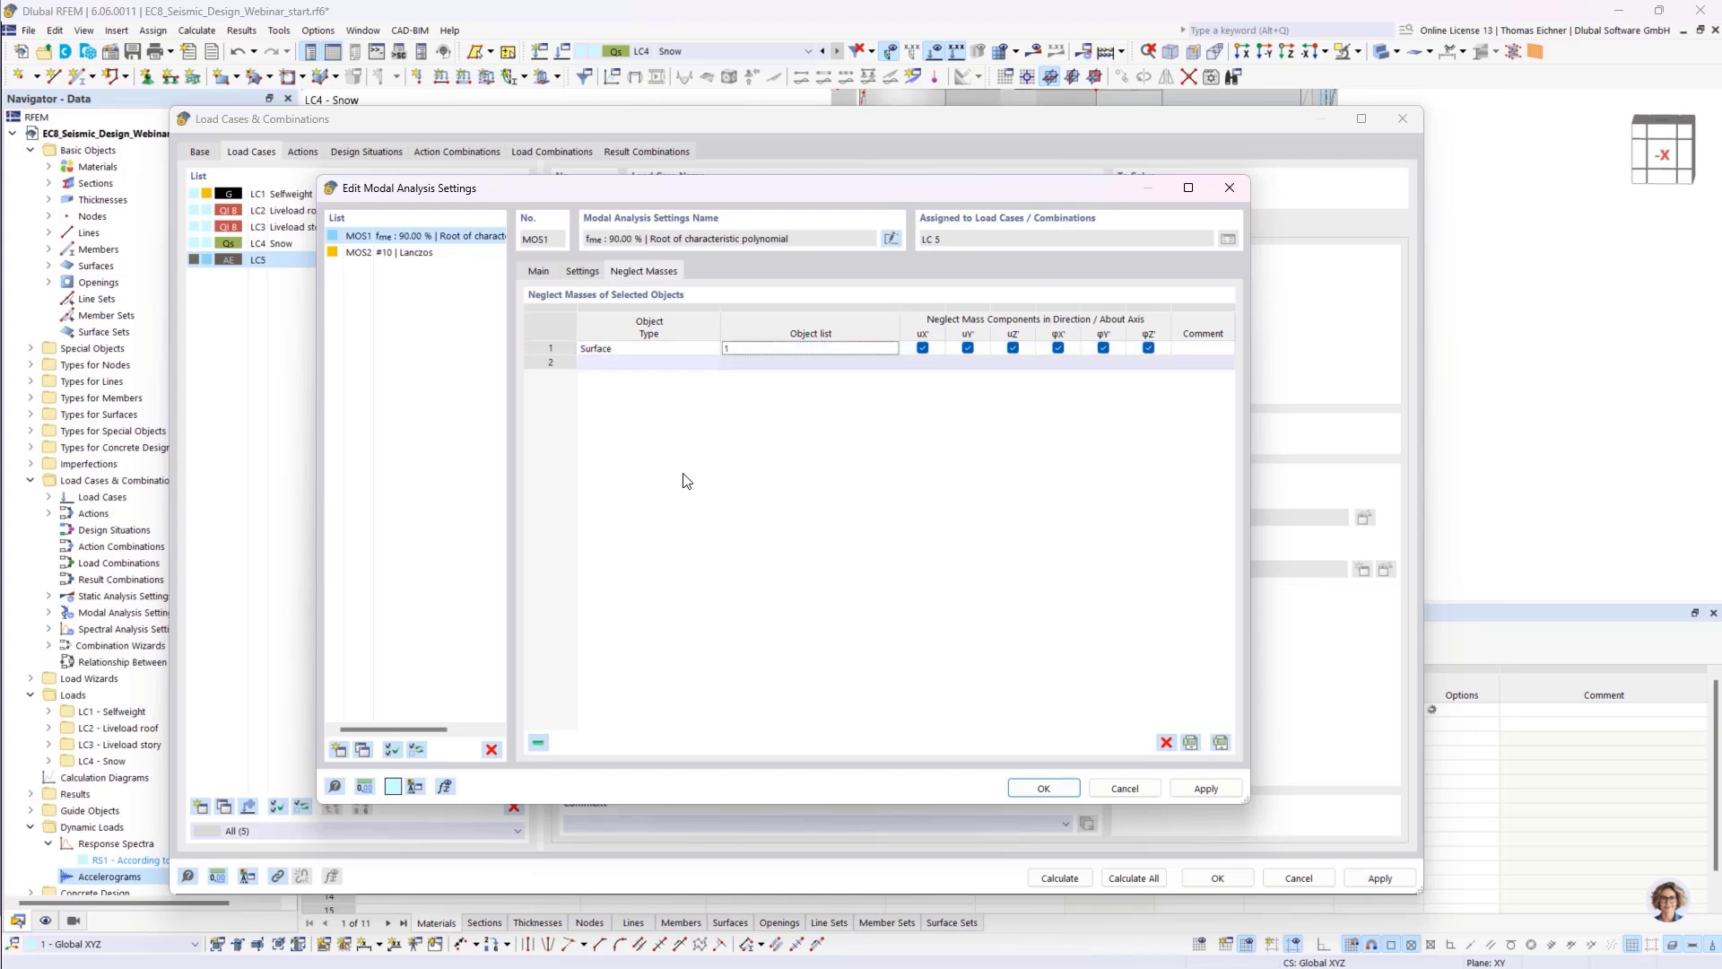
{"action": "left_click", "coordinate": [1044, 788]}
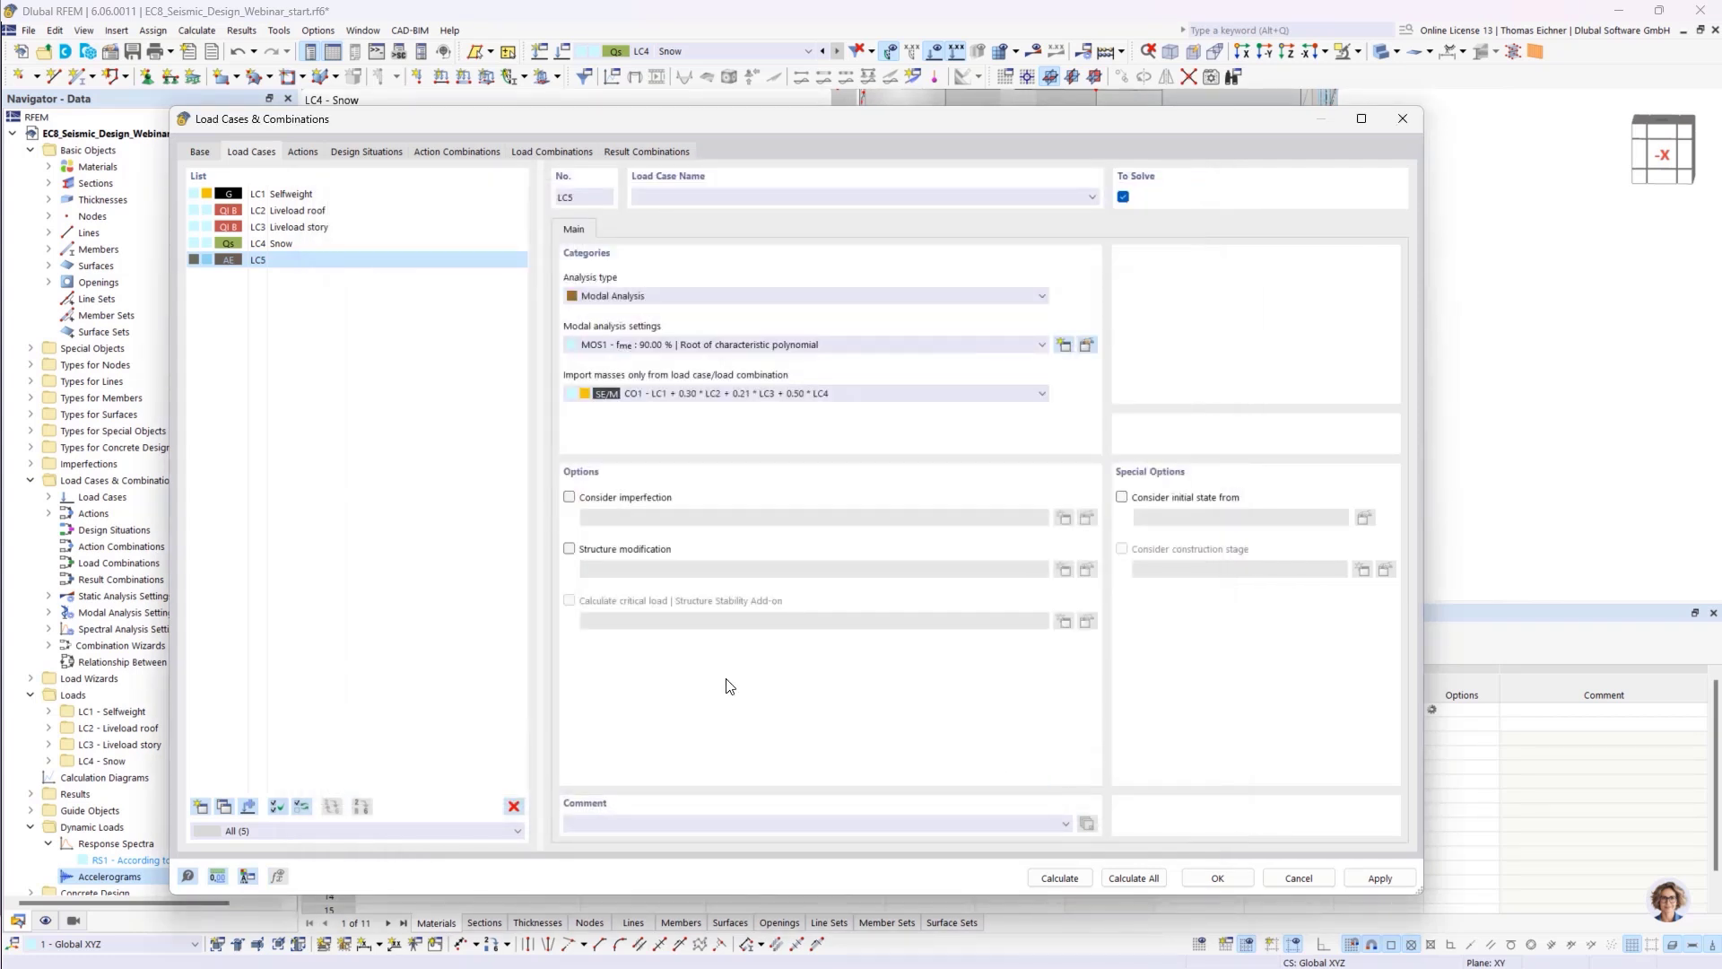
- Name load case LC5 Modal Analysis
{"action": "left_click", "coordinate": [801, 195]}
{"action": "type", "text": "Modal Analysis"}
{"action": "left_click", "coordinate": [498, 366]}
{"action": "left_click", "coordinate": [1121, 496]}
{"action": "left_click", "coordinate": [1162, 519]}
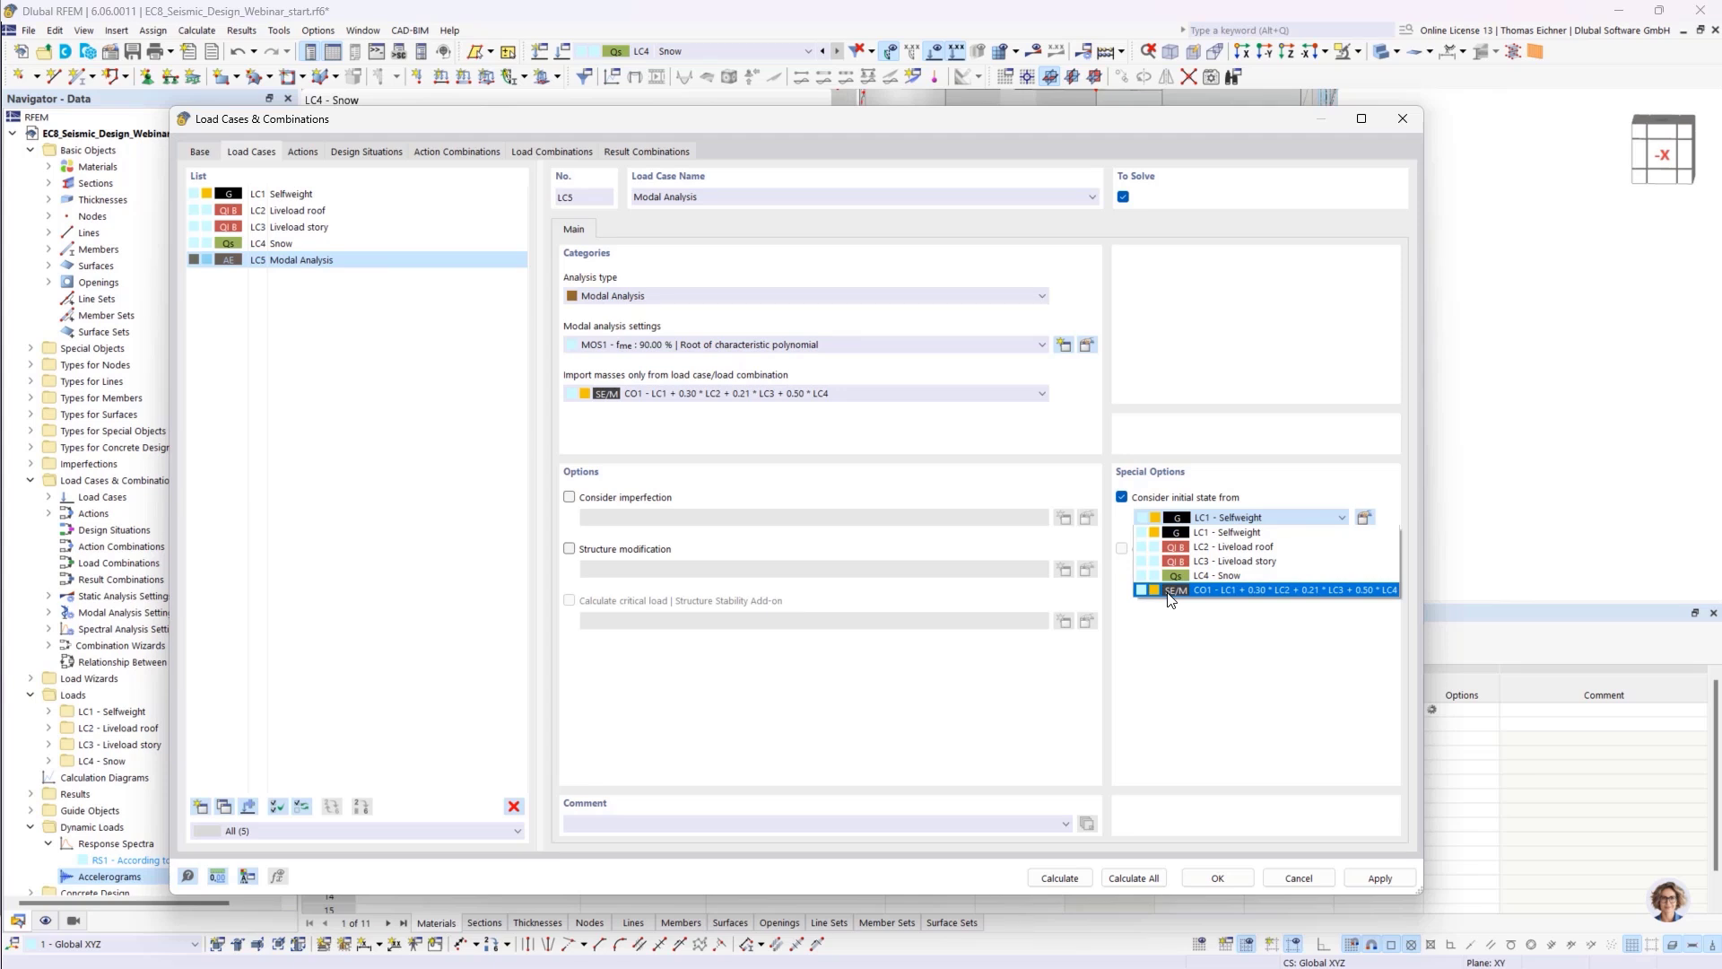
{"action": "left_click", "coordinate": [1121, 499]}
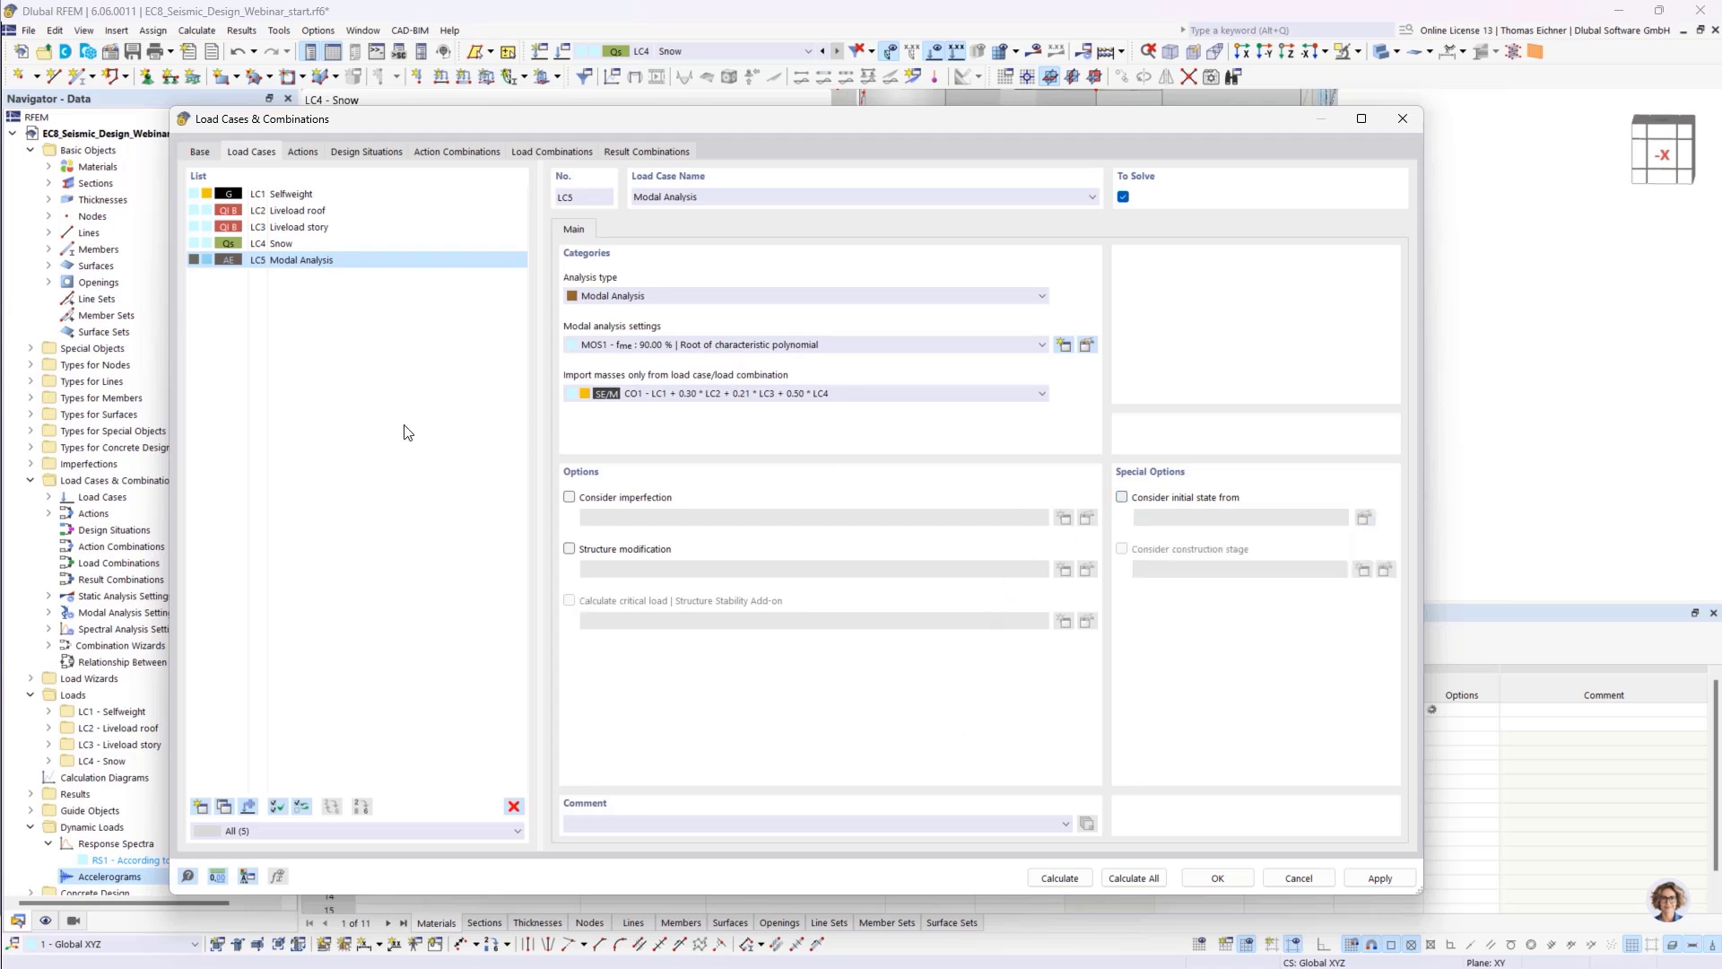
{"action": "left_click", "coordinate": [300, 425]}
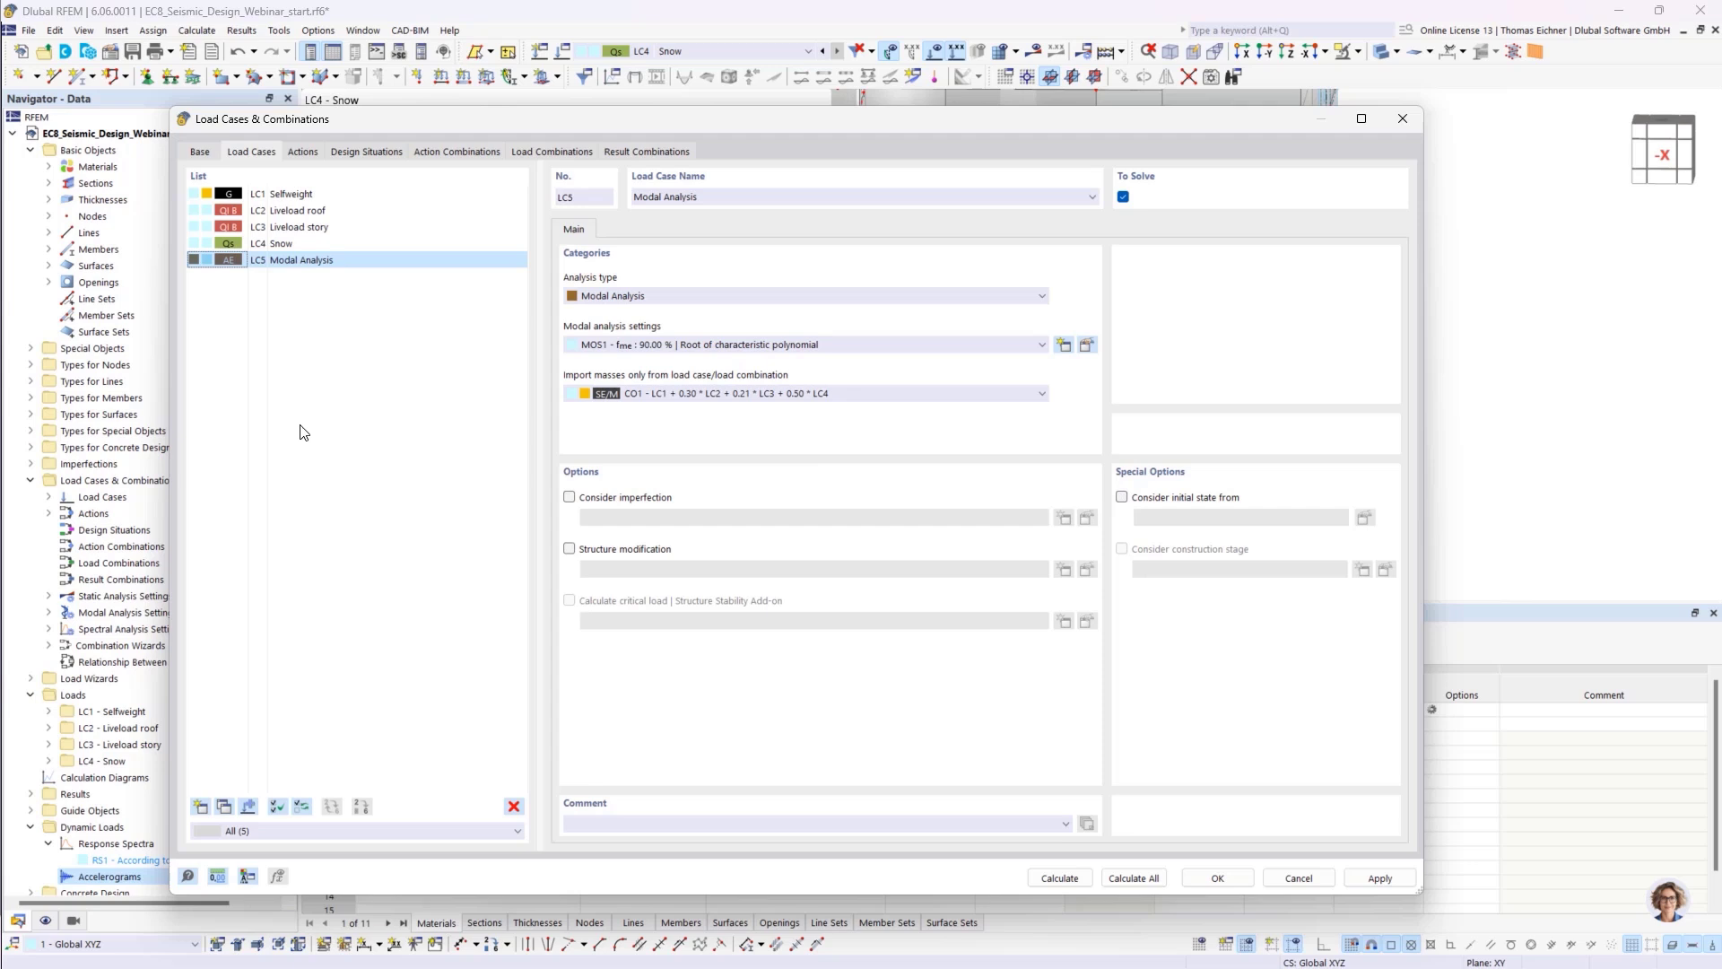
- Create another load case with the analysis type Response Spectrum Analysis and name it RSA
{"action": "left_click", "coordinate": [201, 806]}
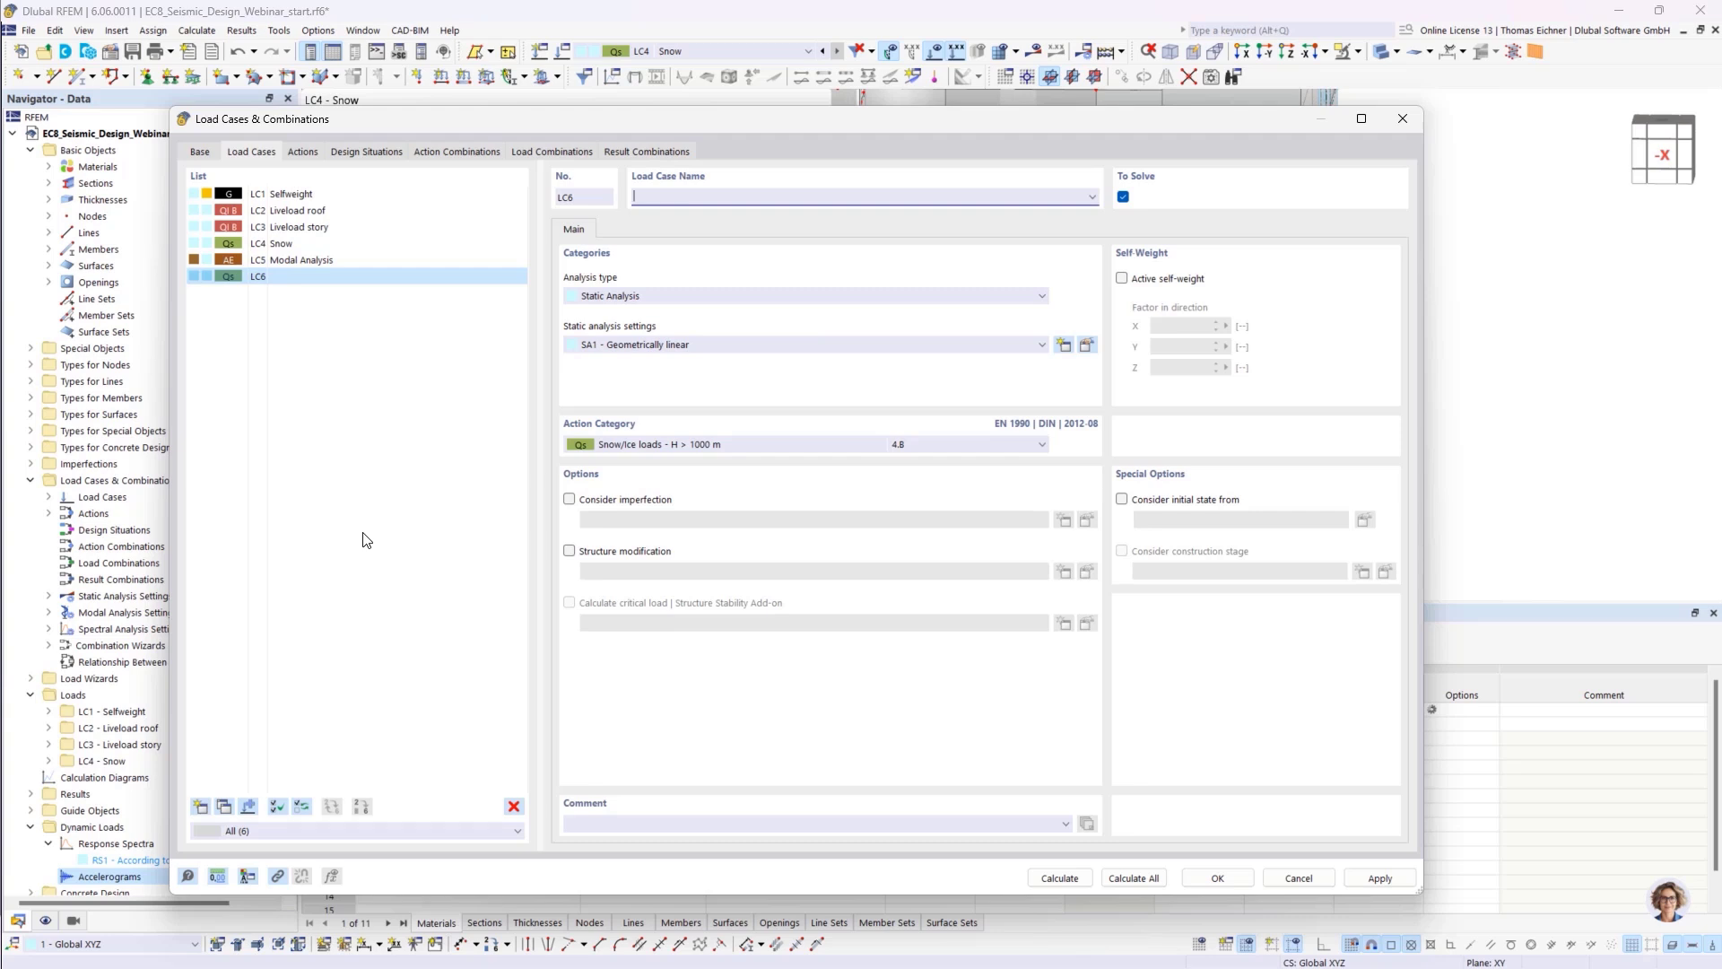
{"action": "left_click", "coordinate": [627, 296]}
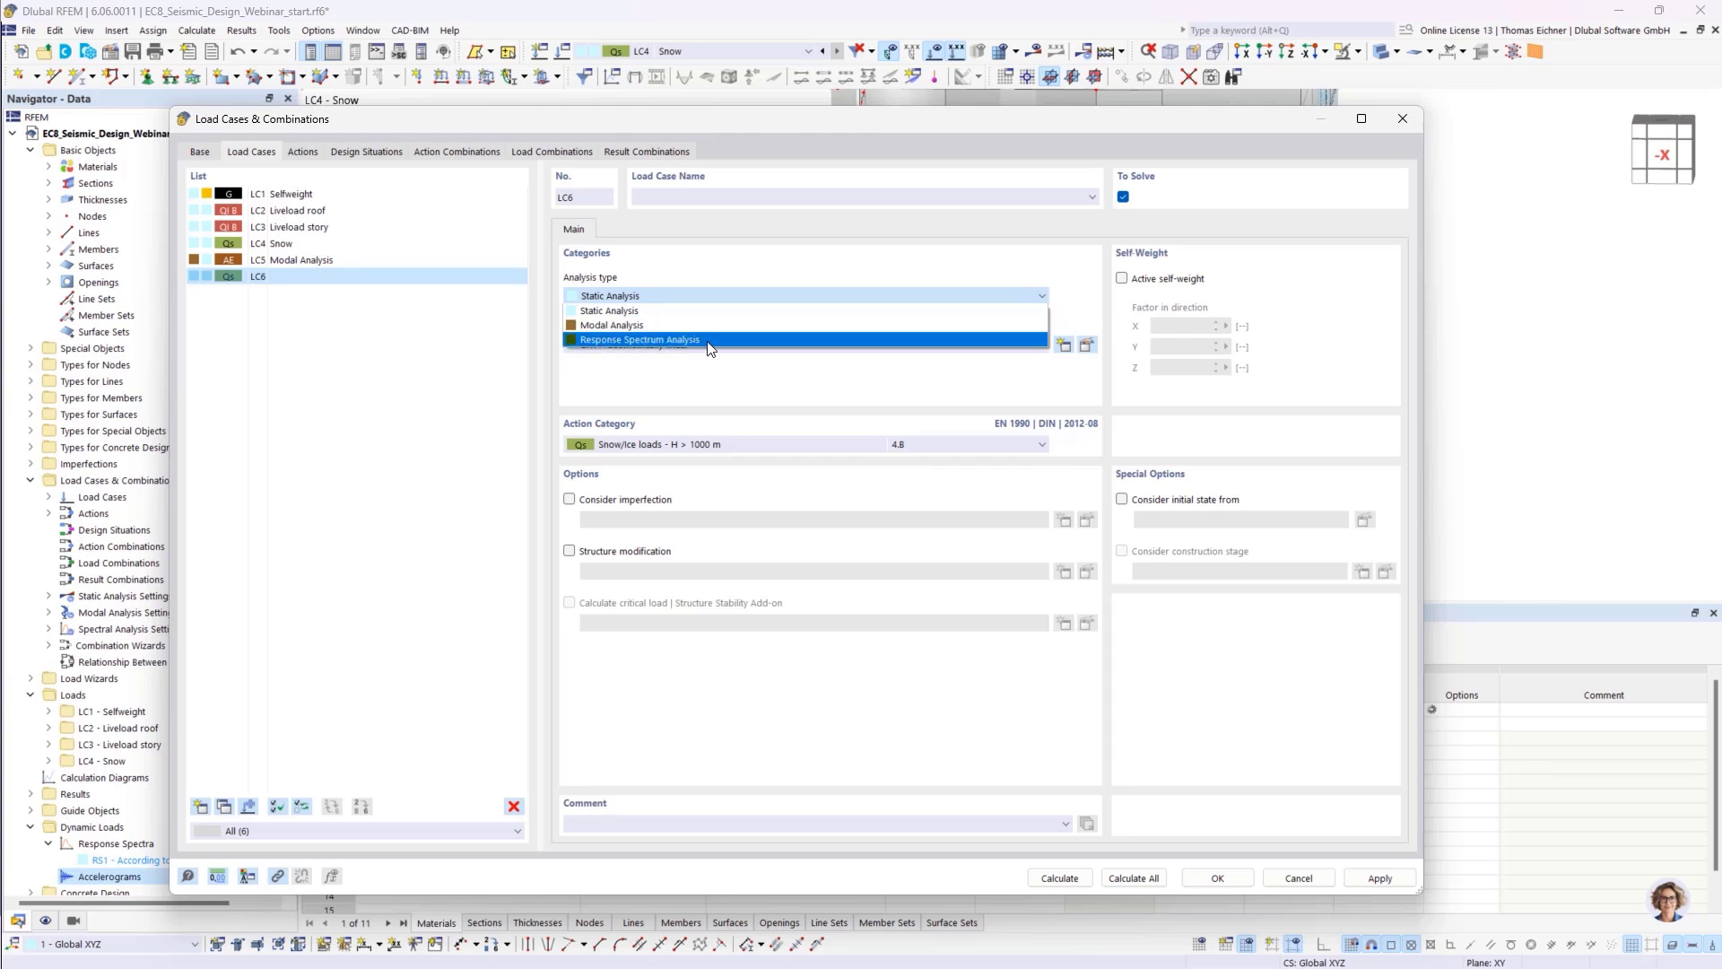
{"action": "left_click", "coordinate": [734, 341]}
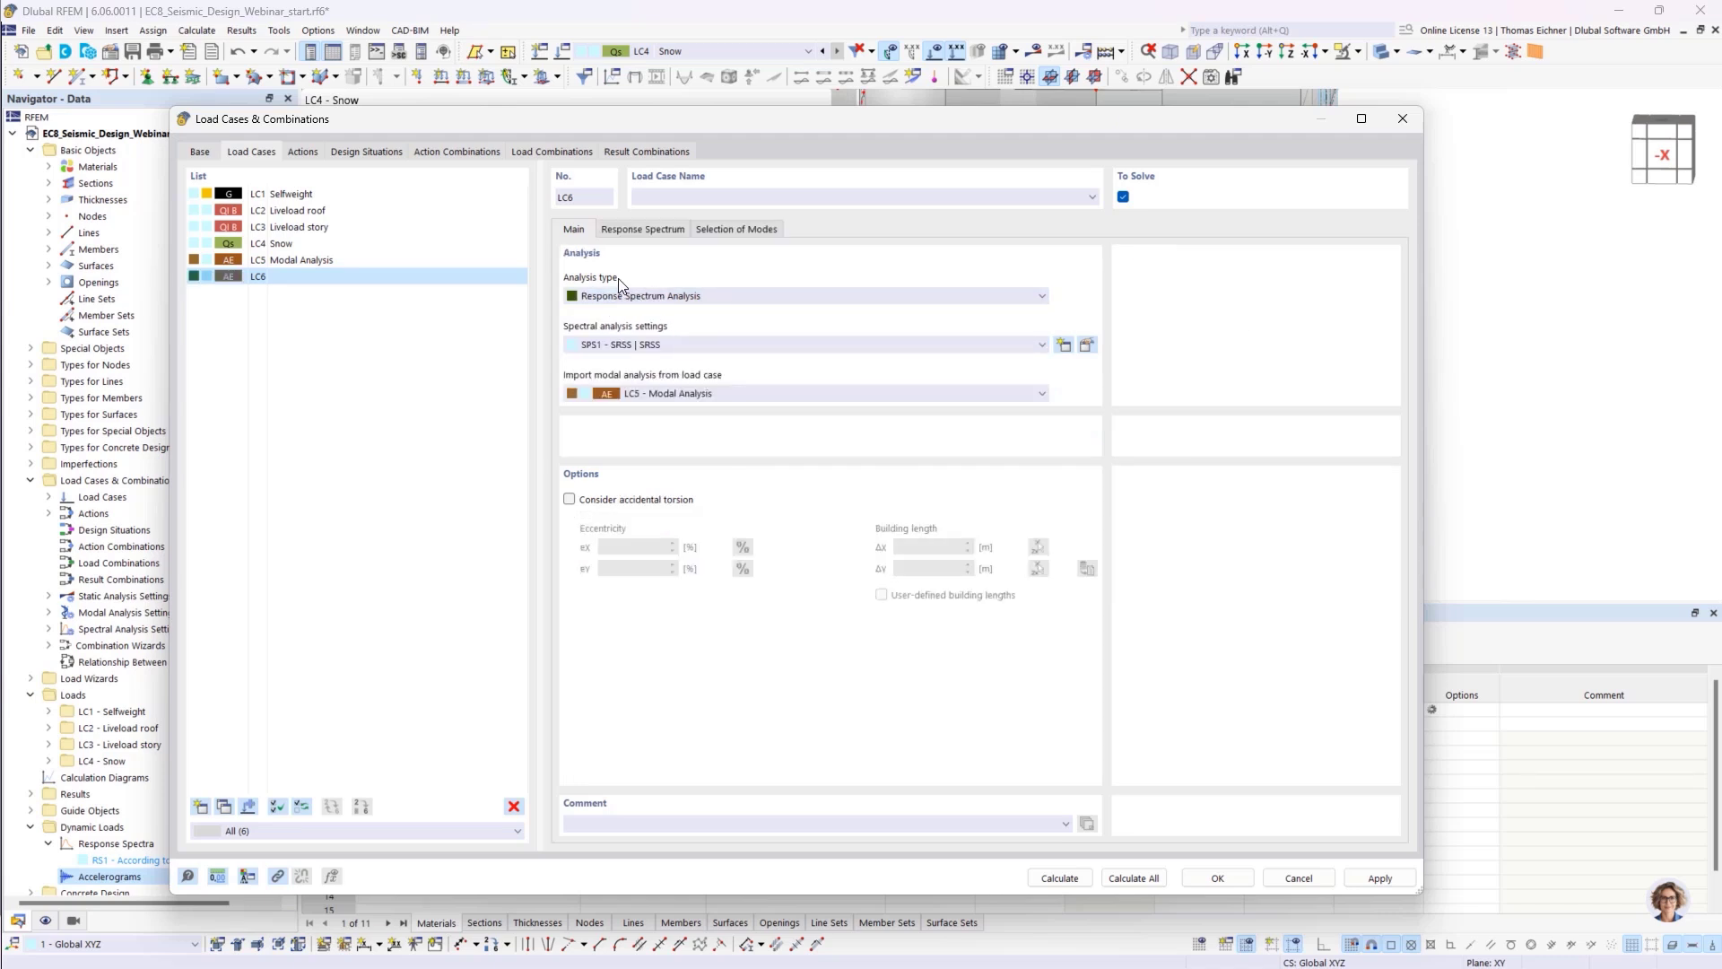
{"action": "left_click", "coordinate": [673, 199]}
{"action": "left_click_drag", "start_coordinate": [750, 126], "coordinate": [699, 140]}
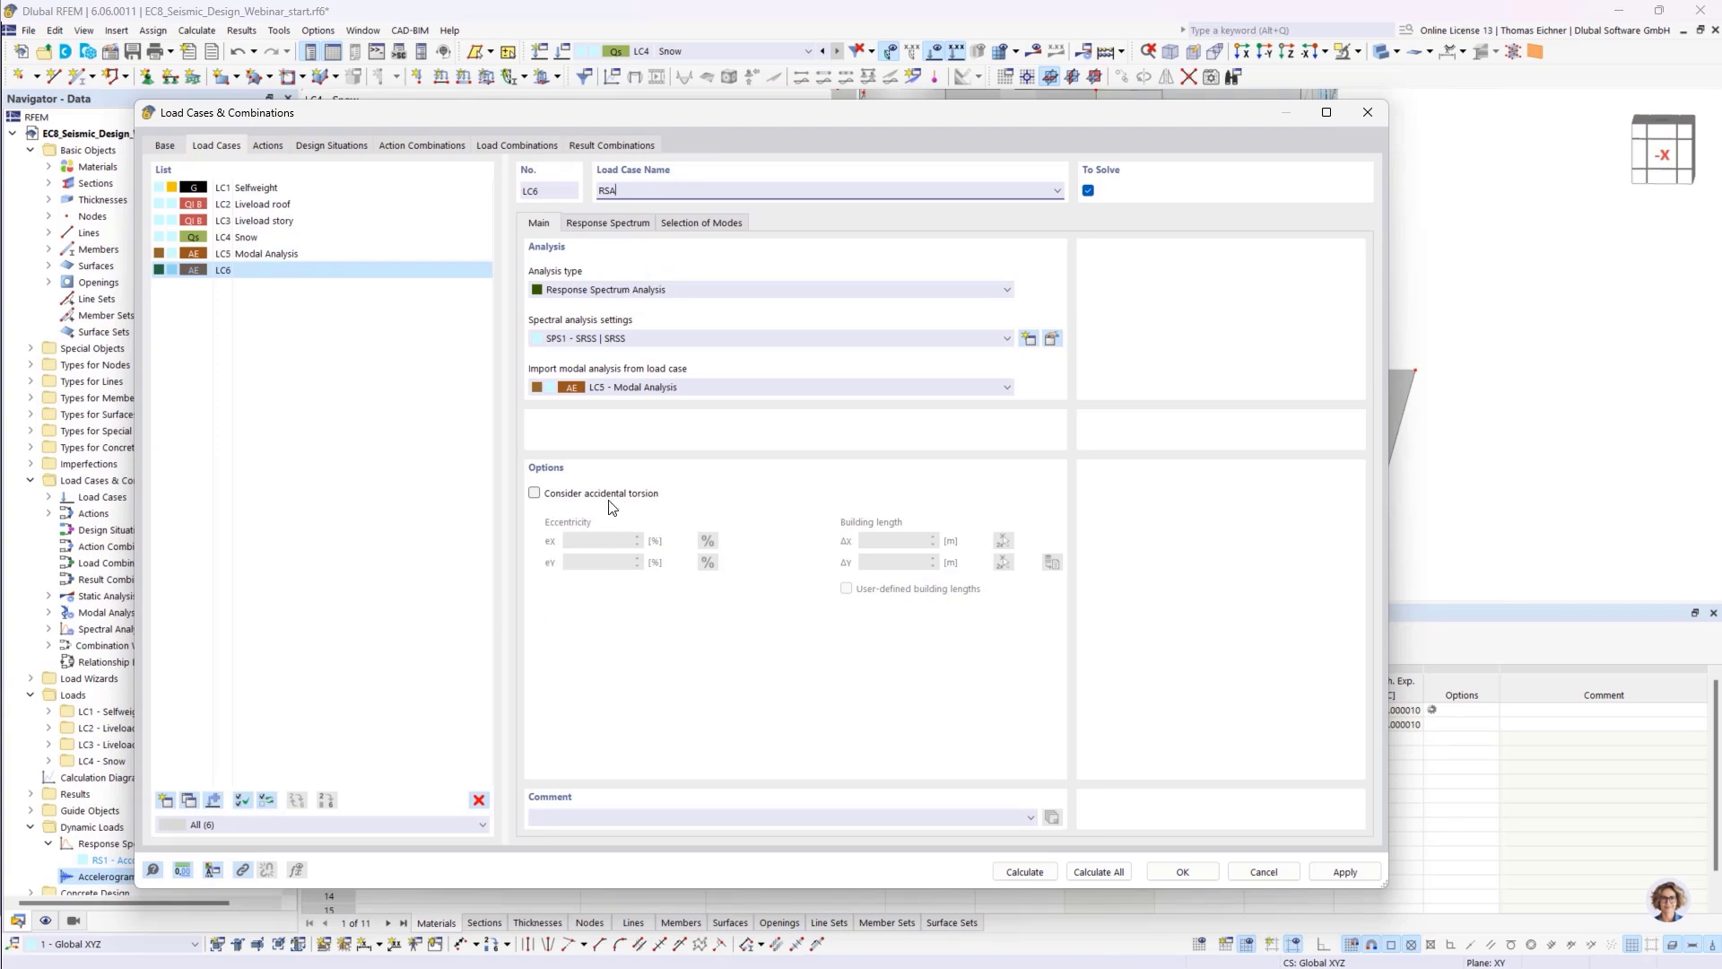
{"action": "left_click", "coordinate": [534, 492]}
{"action": "left_click_drag", "start_coordinate": [574, 540], "coordinate": [649, 546]}
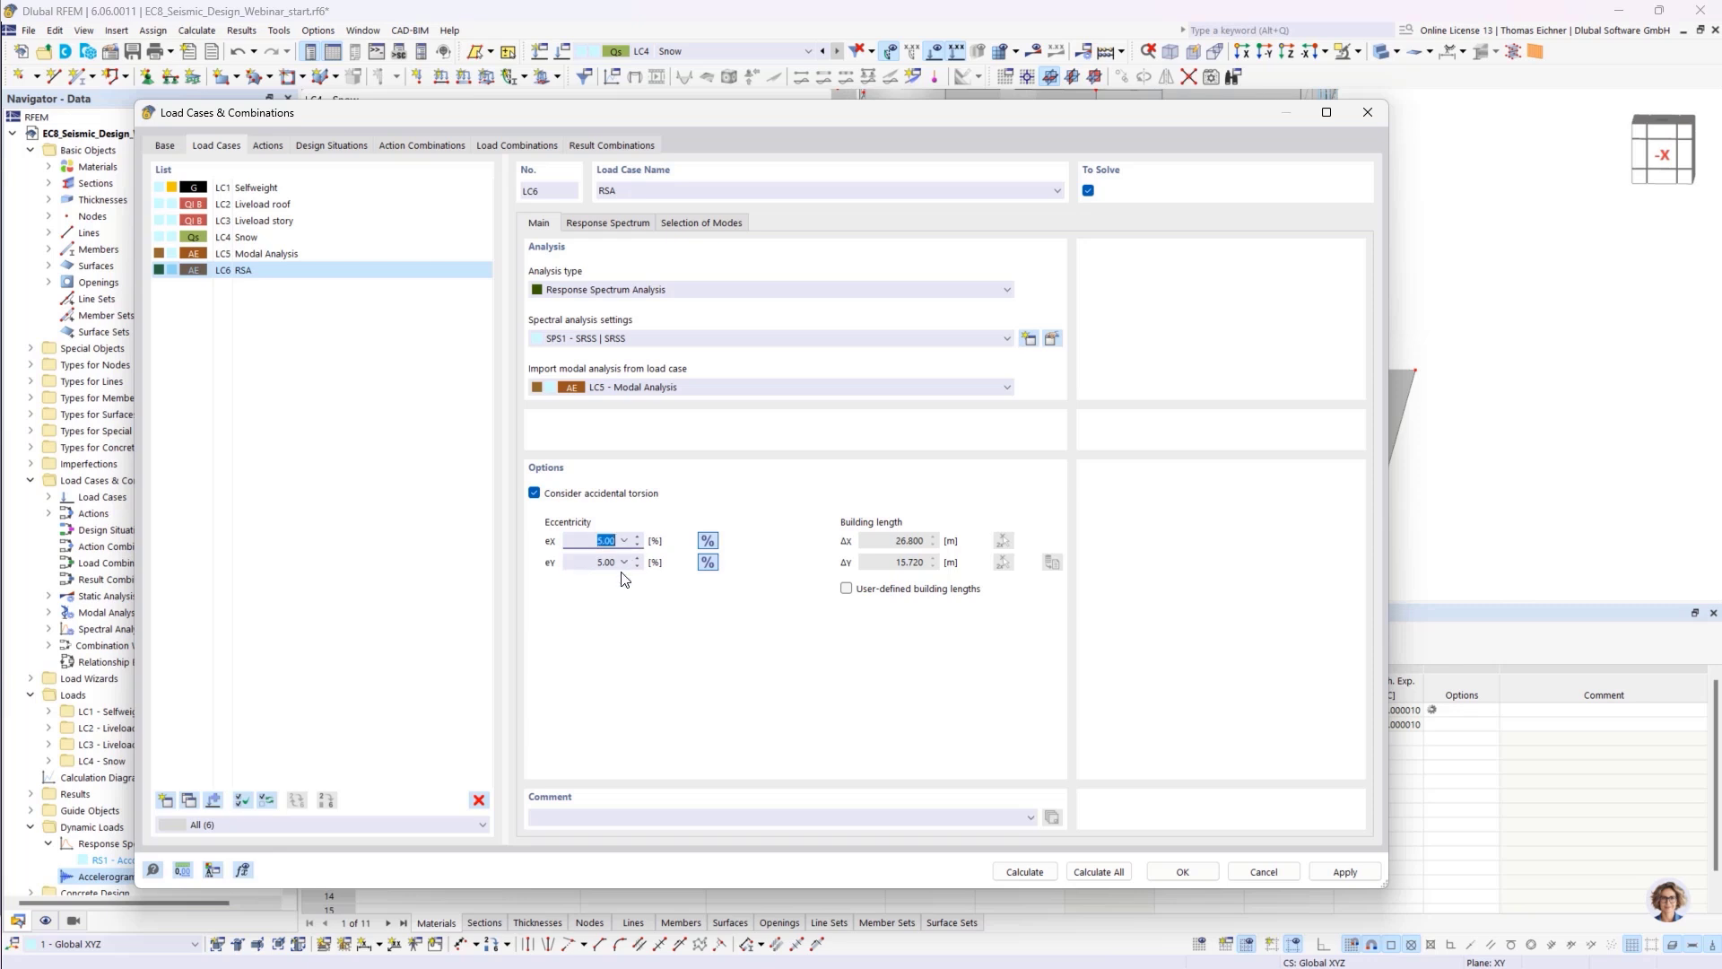
{"action": "left_click", "coordinate": [535, 494]}
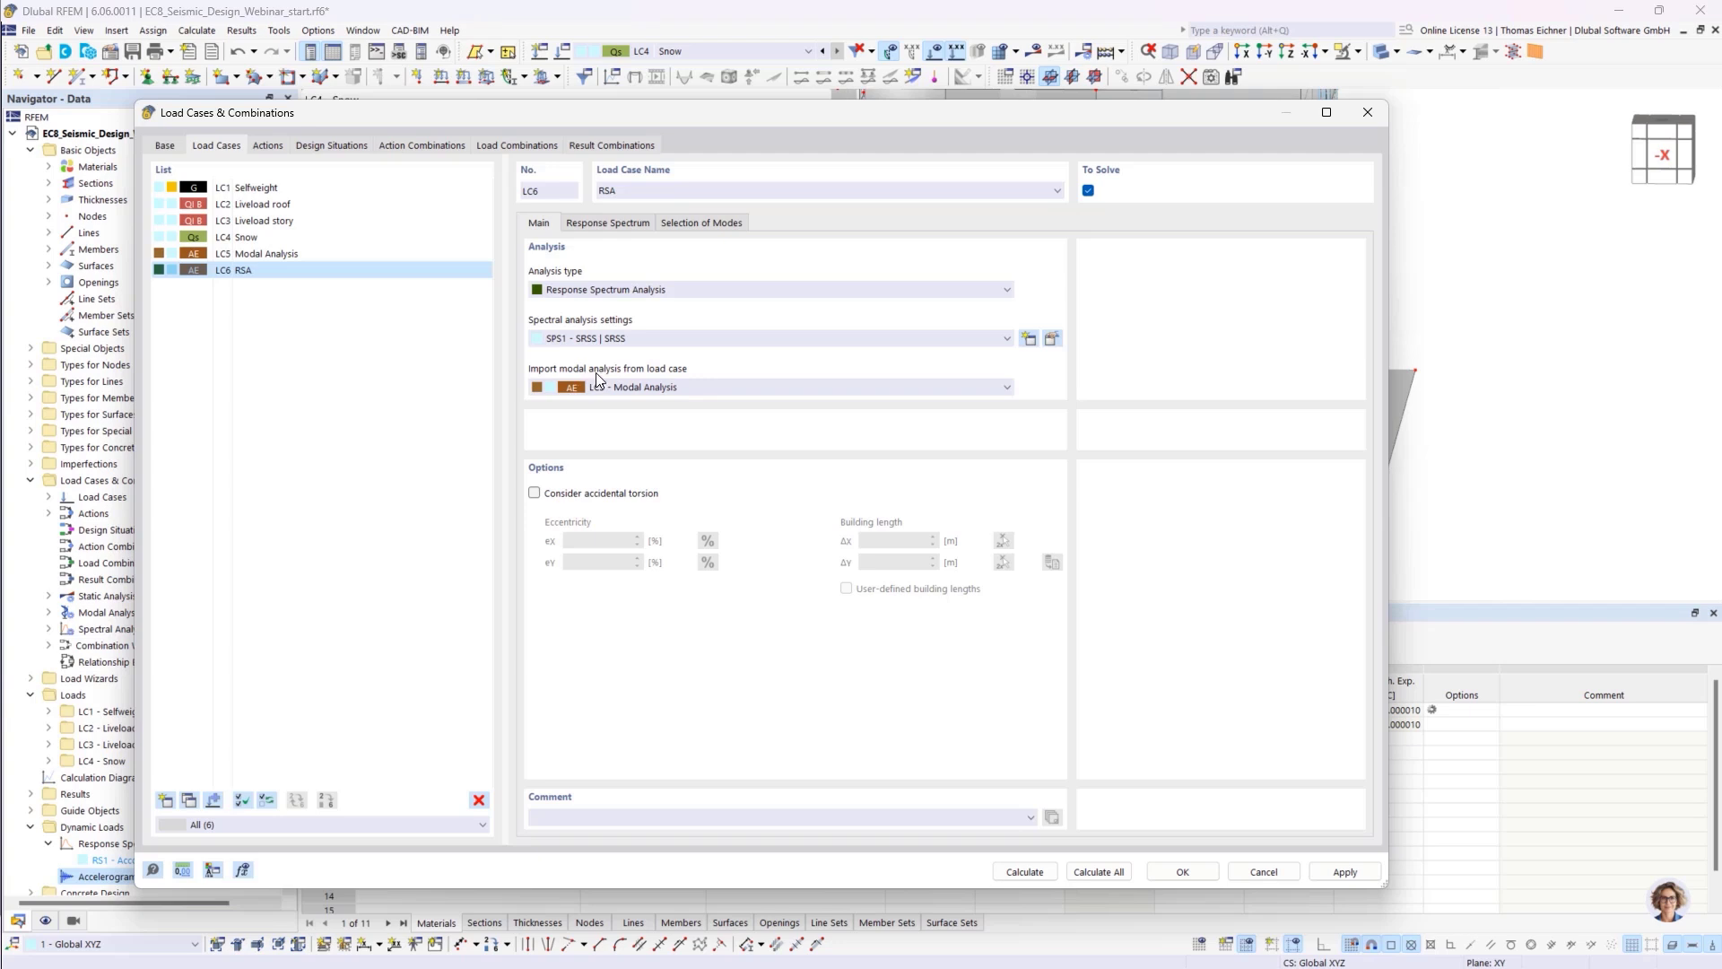
- Choose LC5 - Modal Analysis as the load case from which RSA imports its modal analysis
{"action": "left_click", "coordinate": [620, 386]}
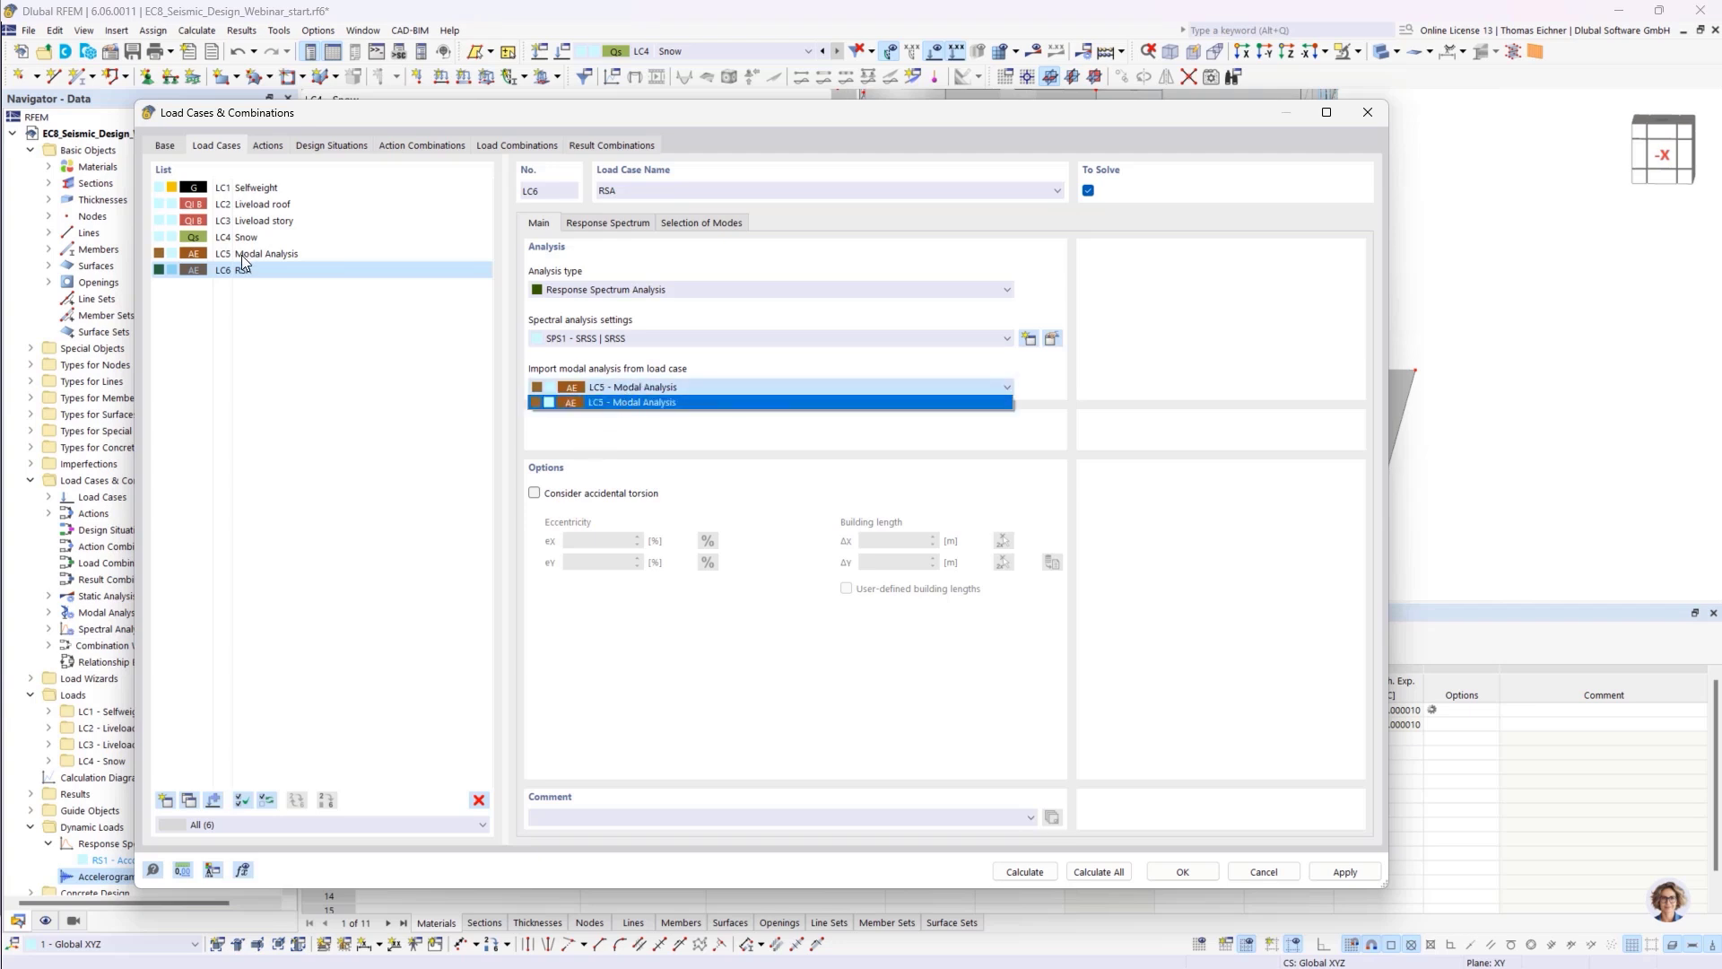
{"action": "left_click", "coordinate": [616, 397]}
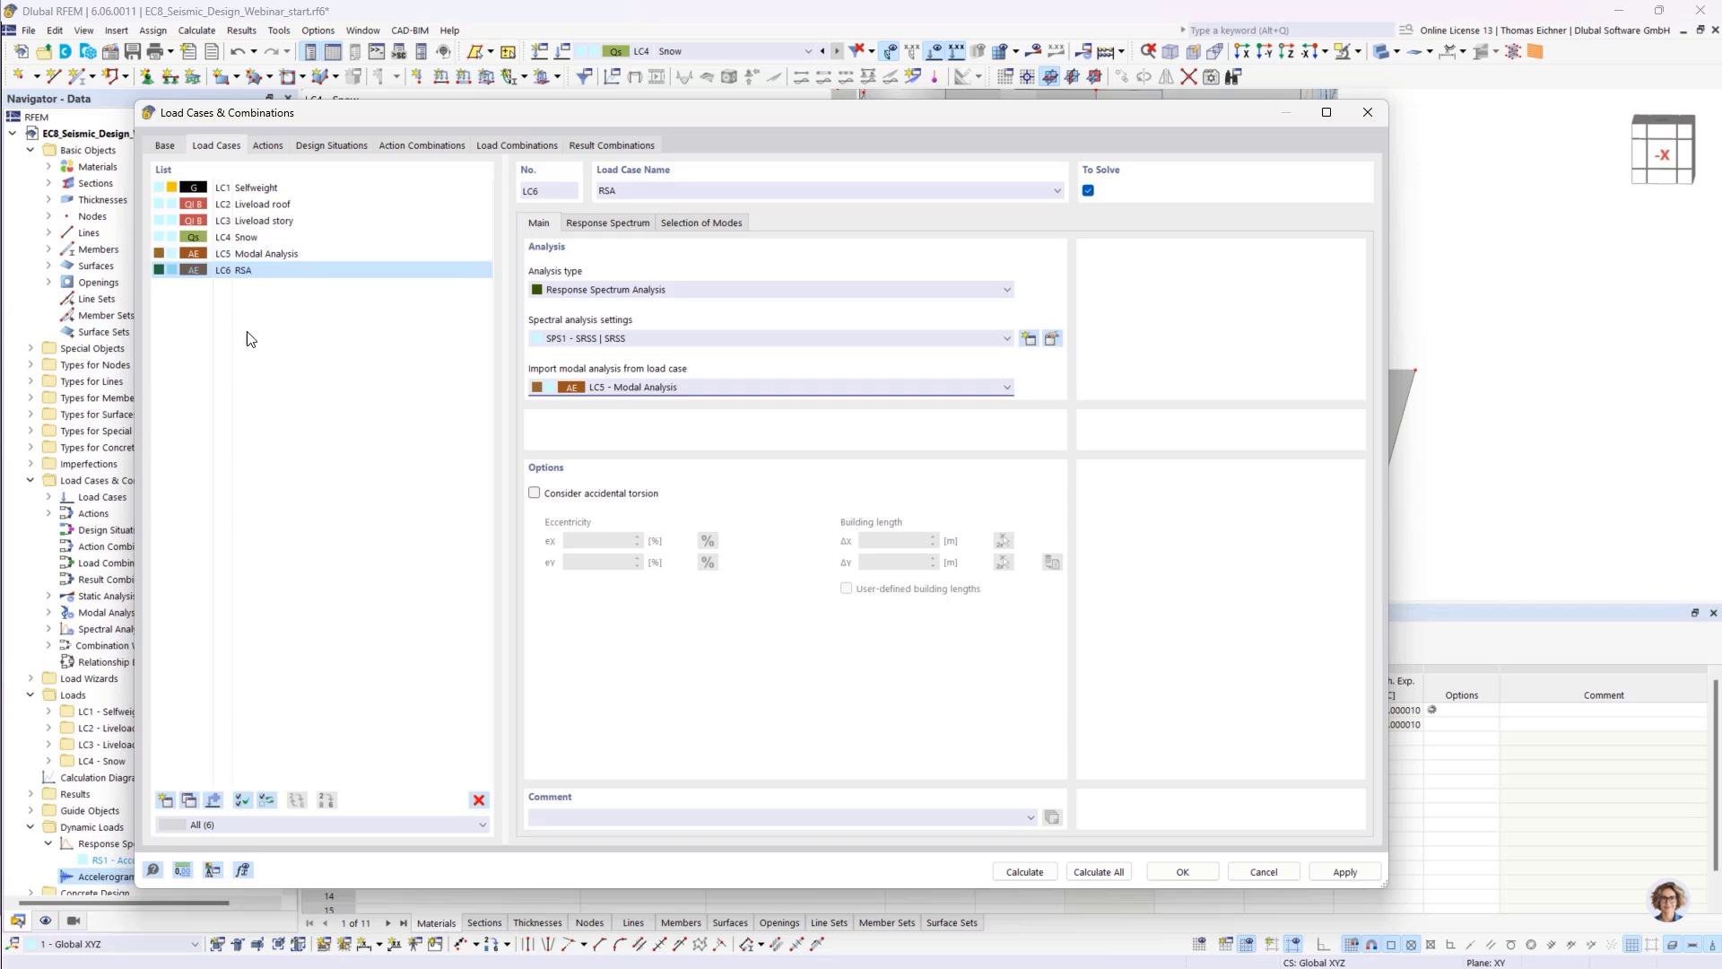
{"action": "left_click", "coordinate": [253, 261]}
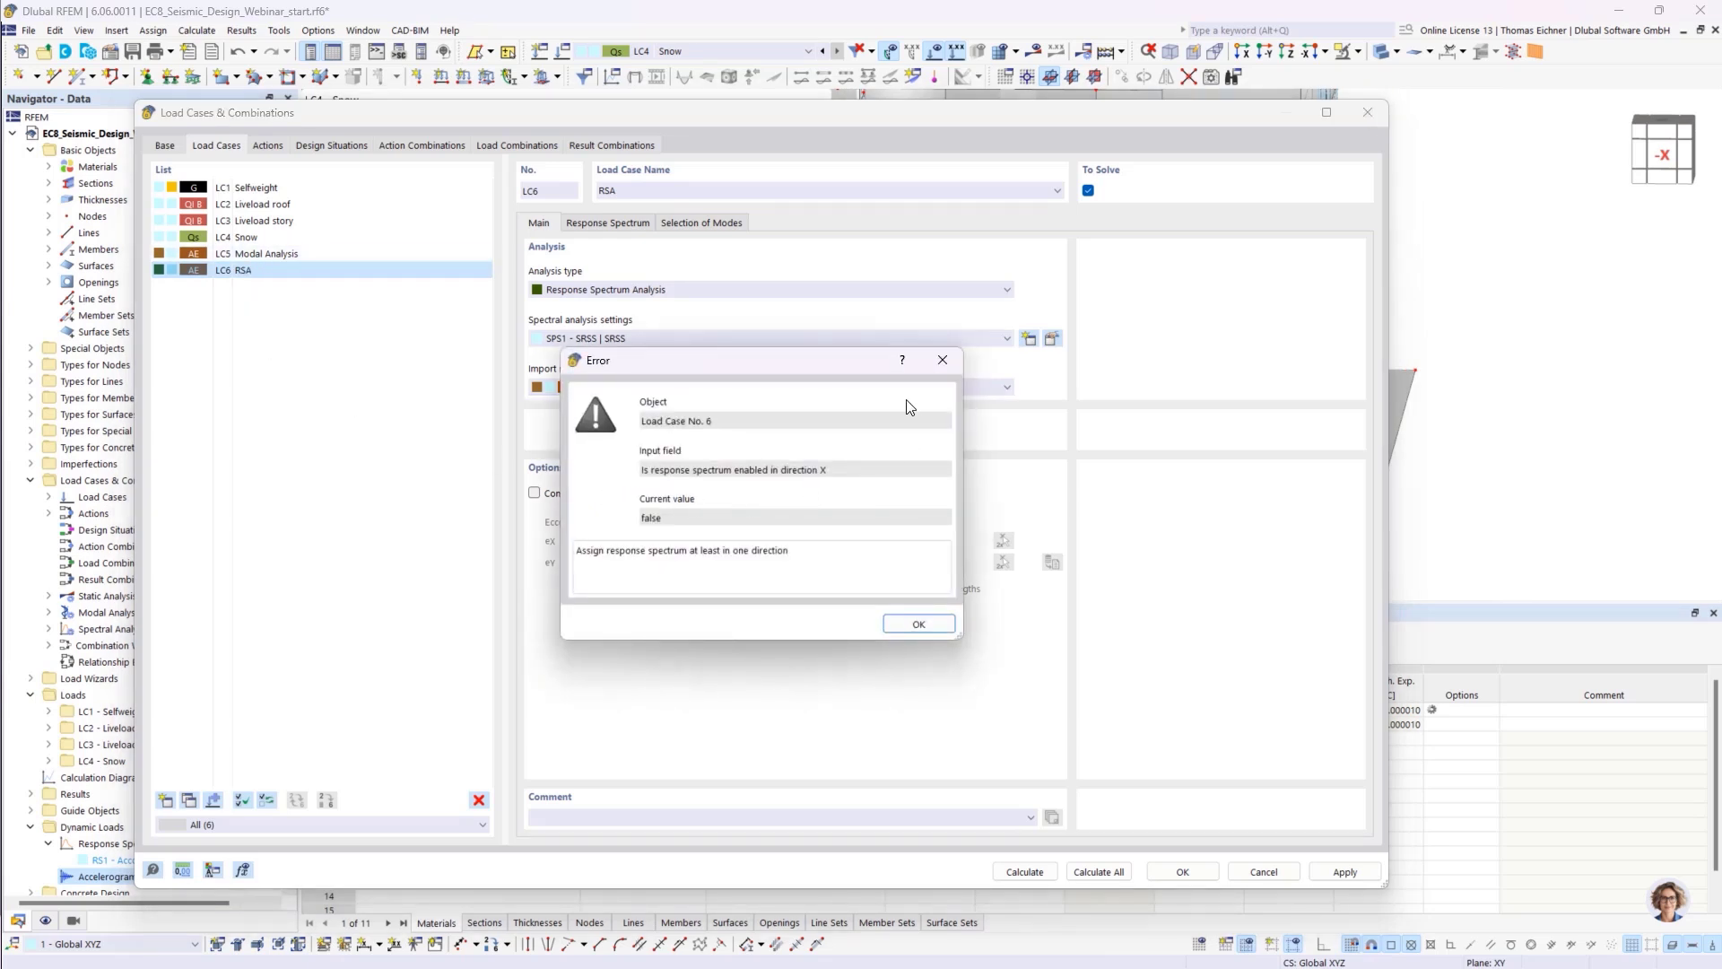
{"action": "left_click", "coordinate": [937, 371]}
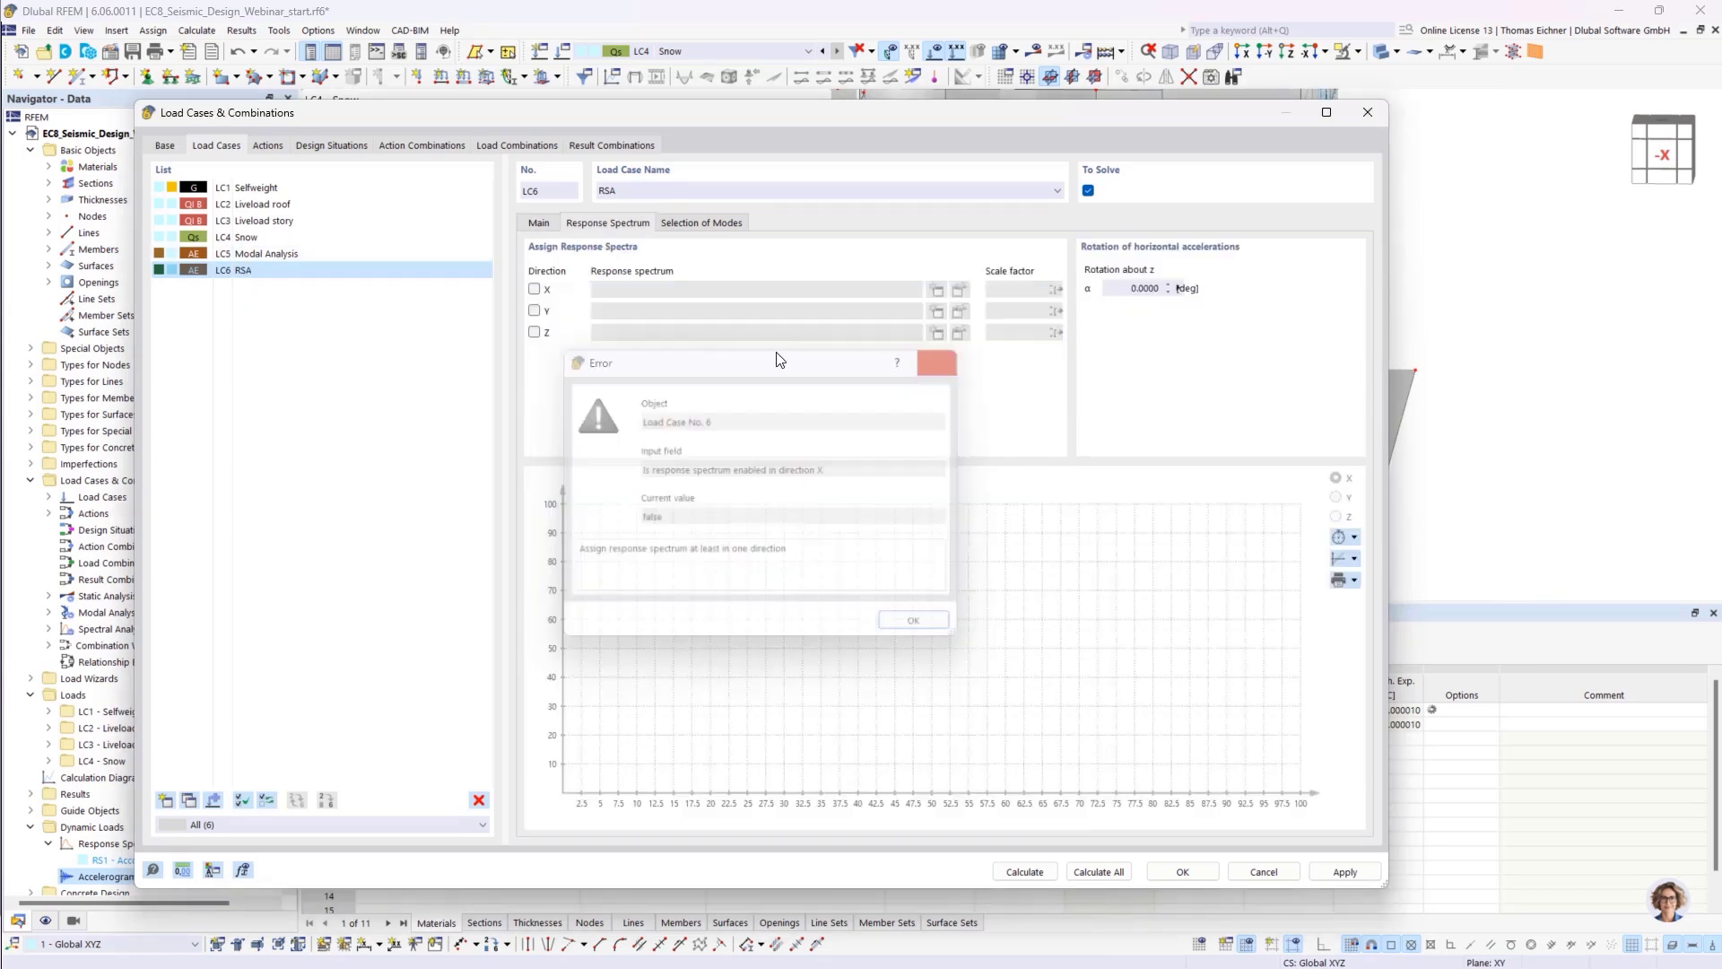
{"action": "left_click", "coordinate": [541, 228]}
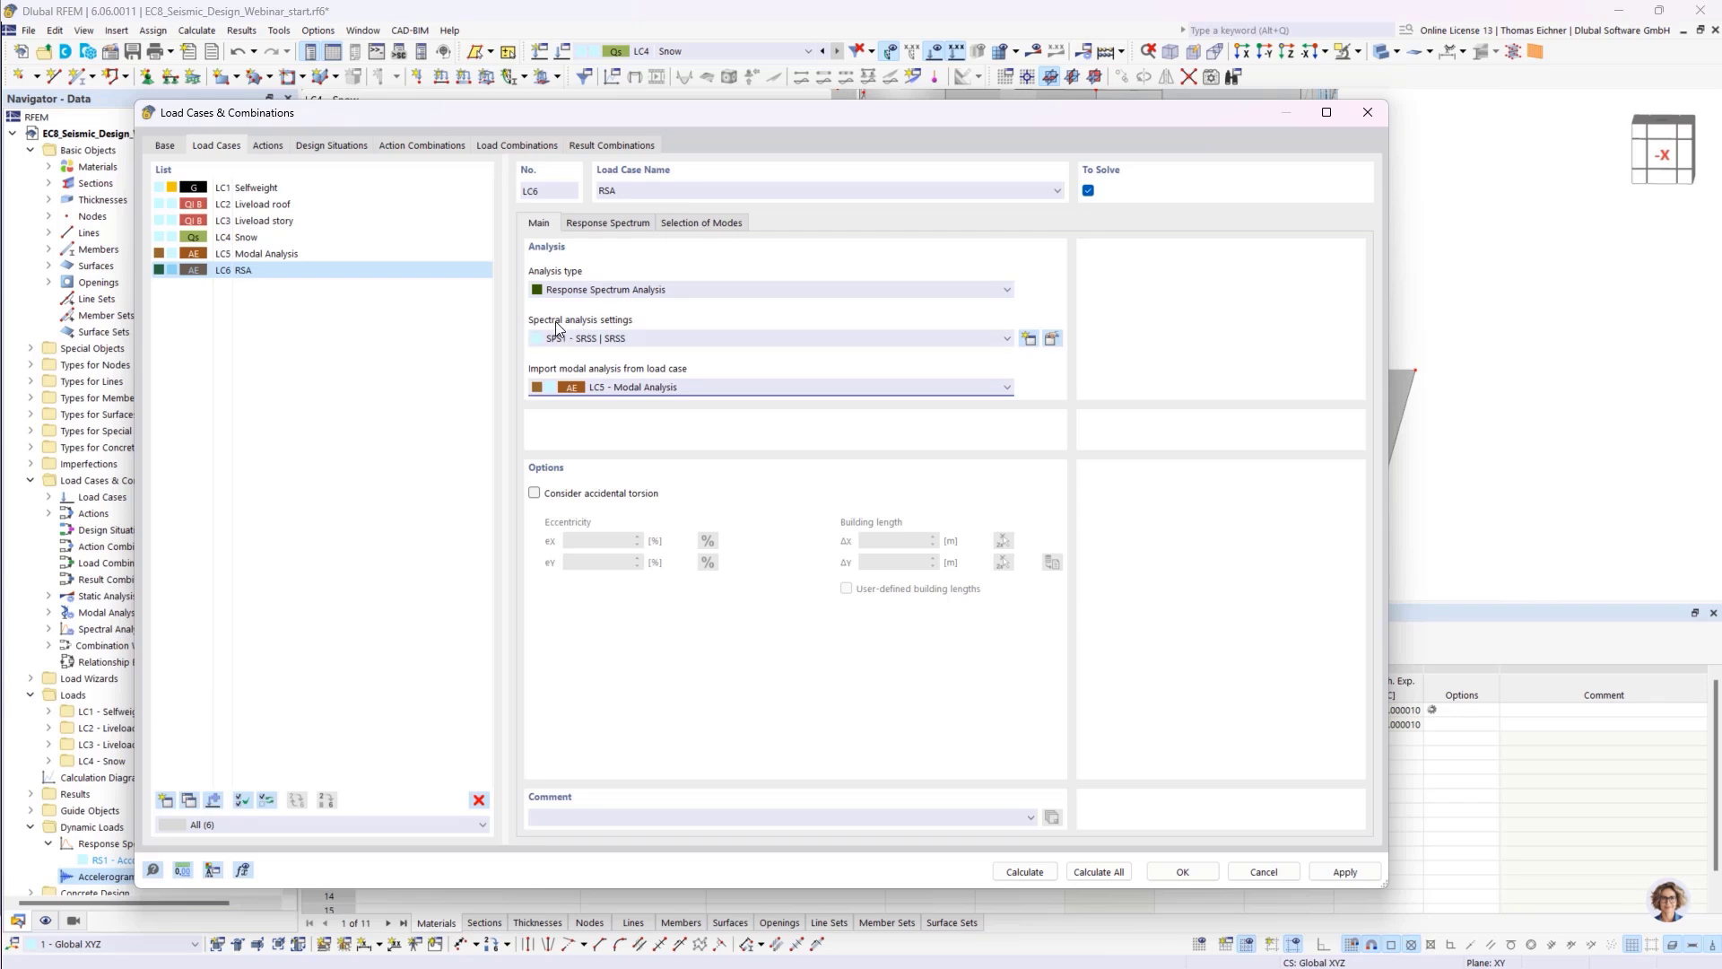
- Open the spectral analysis settings SPS1 and keep SRSS as the combination rule for periodic responses
{"action": "left_click", "coordinate": [1052, 339]}
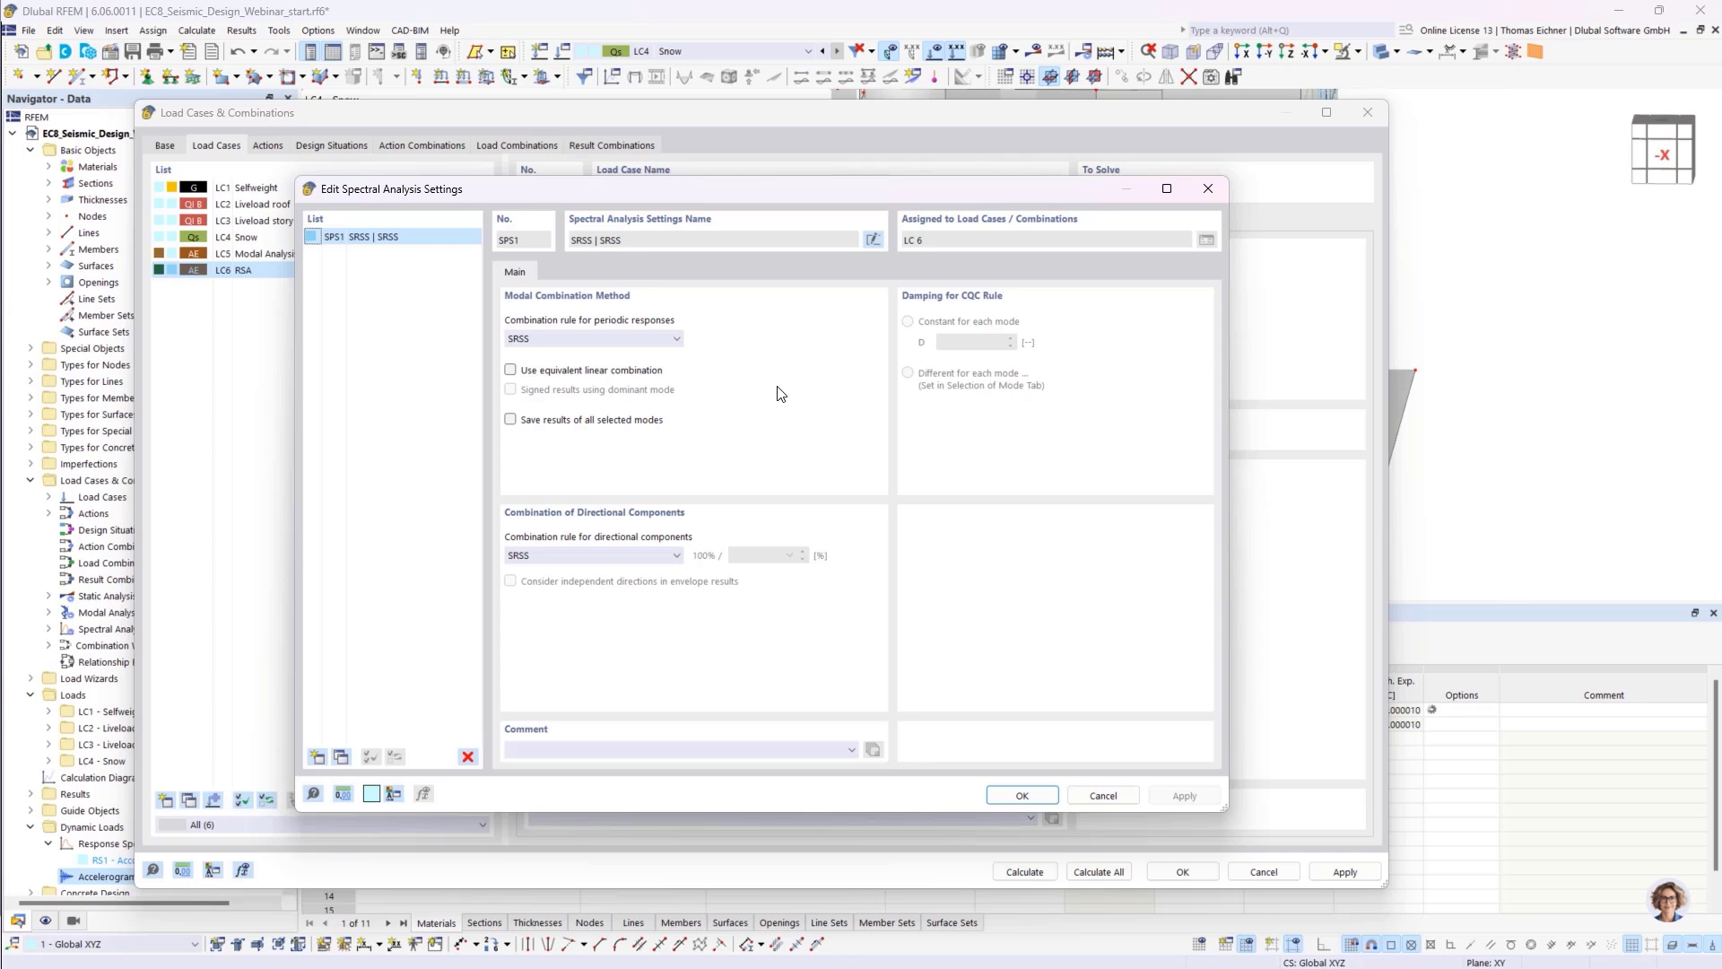
{"action": "left_click", "coordinate": [656, 341]}
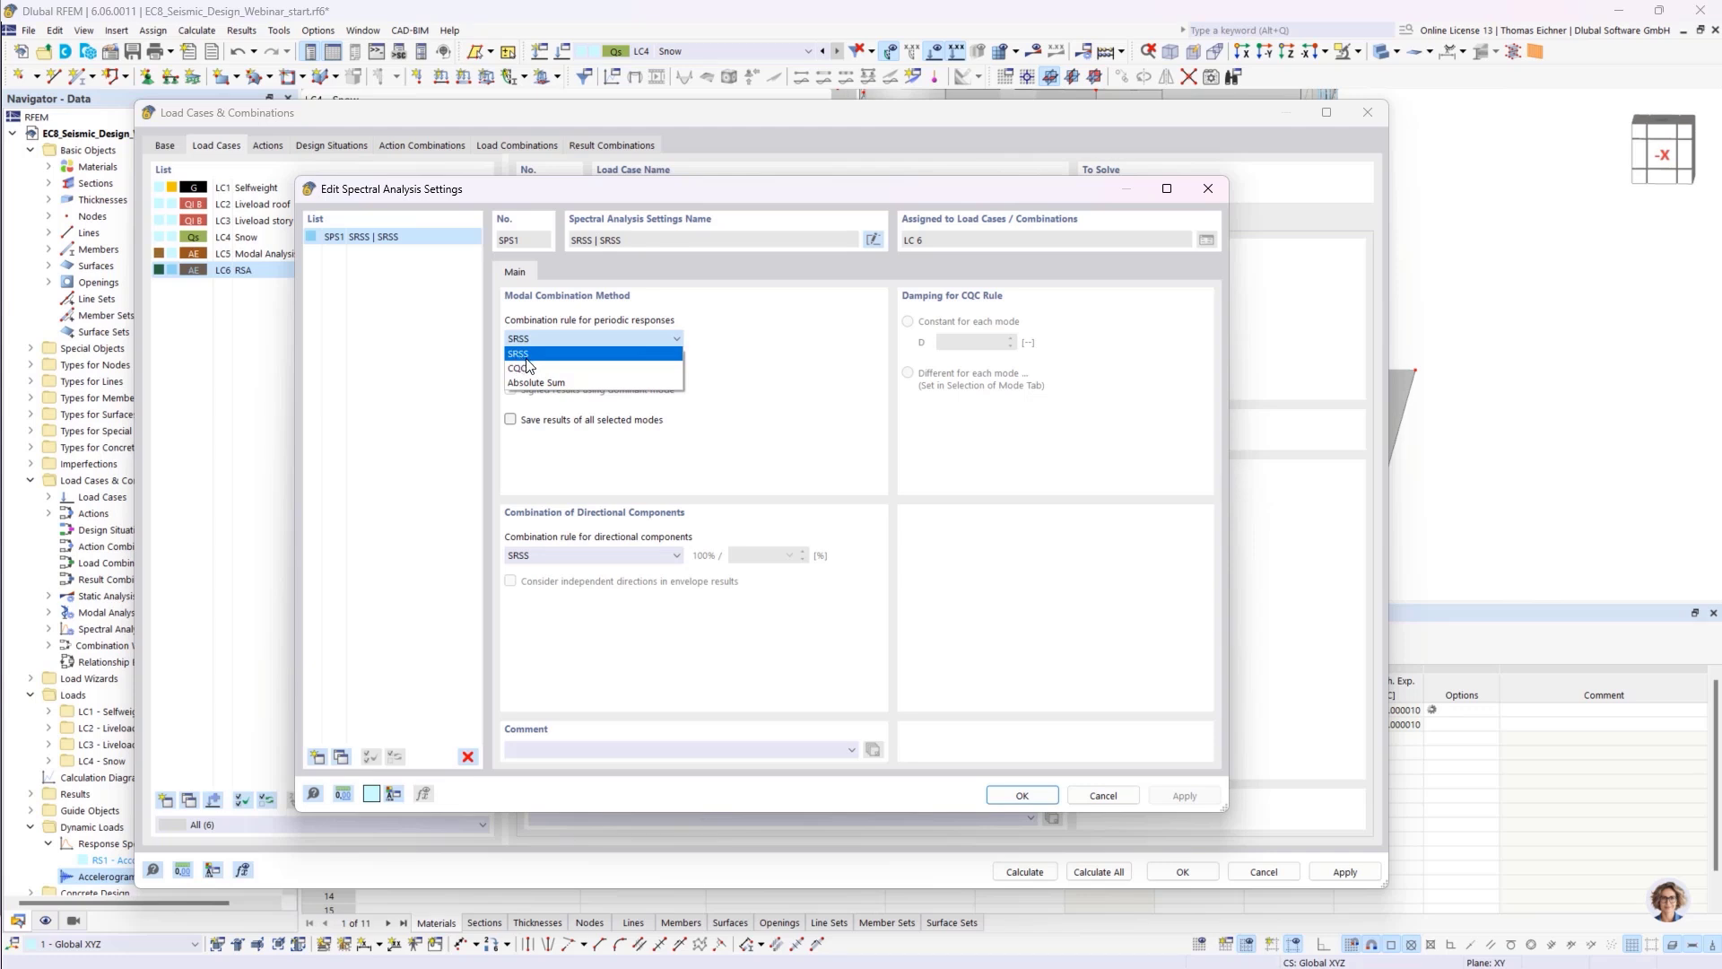
{"action": "left_click", "coordinate": [529, 356]}
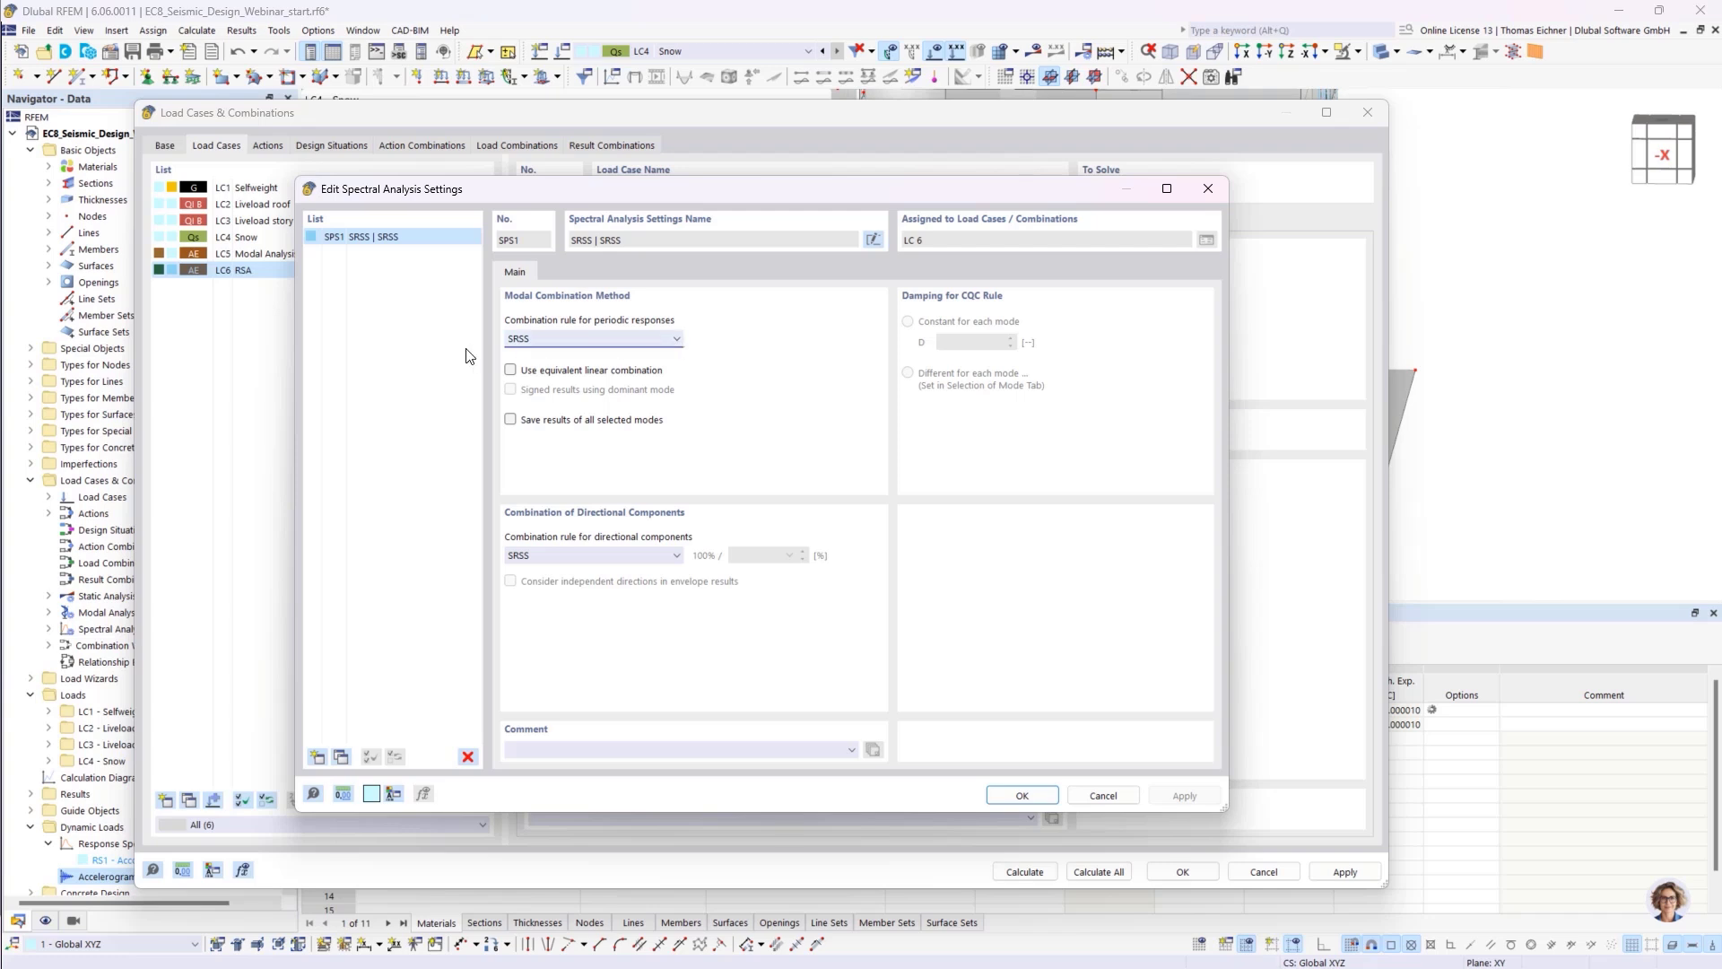
{"action": "left_click", "coordinate": [523, 340]}
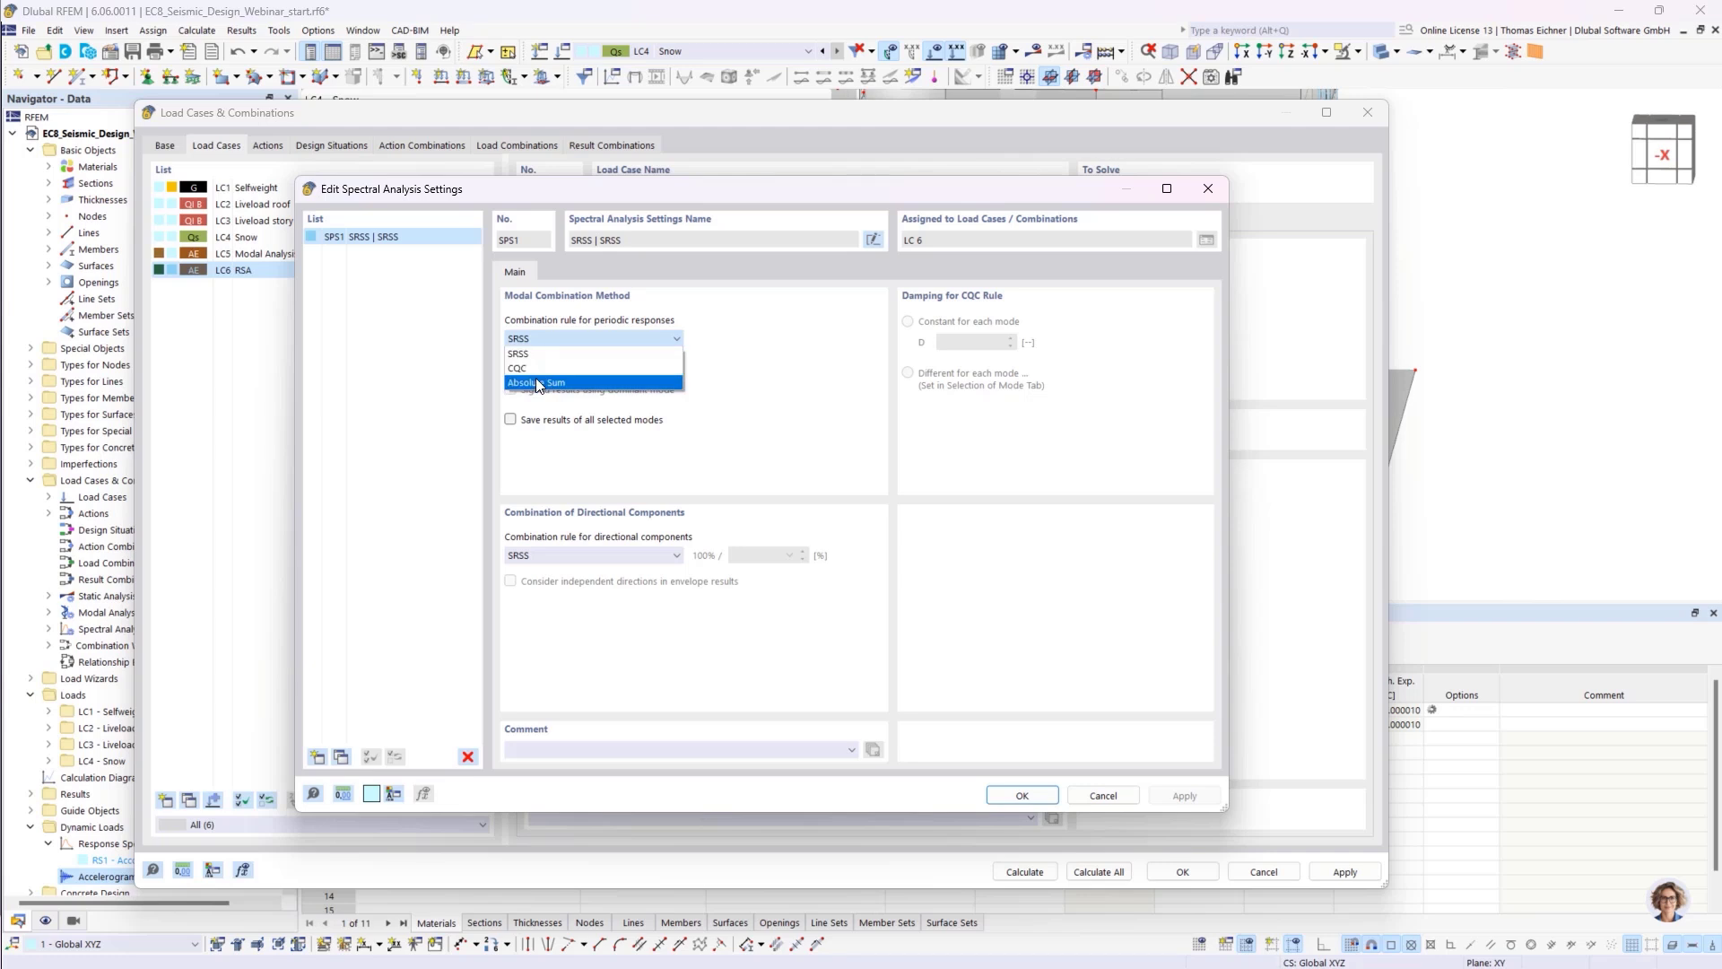
{"action": "left_click", "coordinate": [579, 342]}
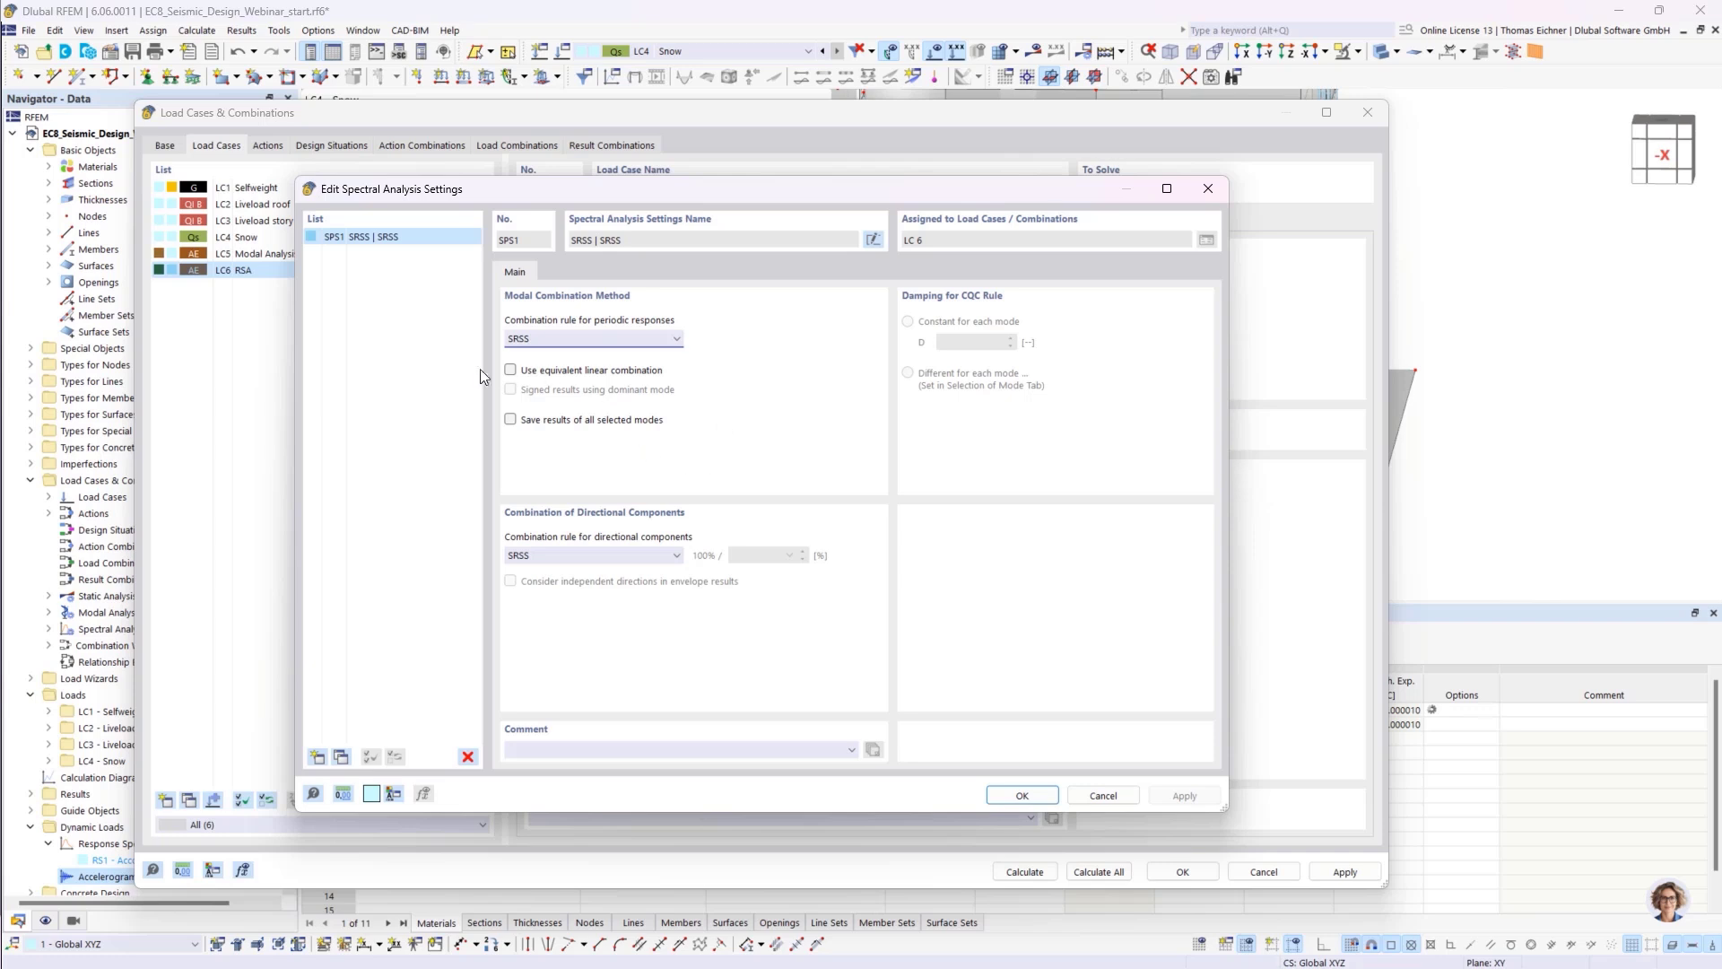
- Enable the equivalent linear combination and the saving of results of all selected modes
{"action": "left_click", "coordinate": [510, 370]}
{"action": "left_click", "coordinate": [510, 419]}
{"action": "left_click", "coordinate": [614, 422]}
{"action": "left_click", "coordinate": [515, 422]}
- Combine the directional components by Scaled Sum with 100% / 30% and accept the spectral analysis settings
{"action": "left_click", "coordinate": [611, 557]}
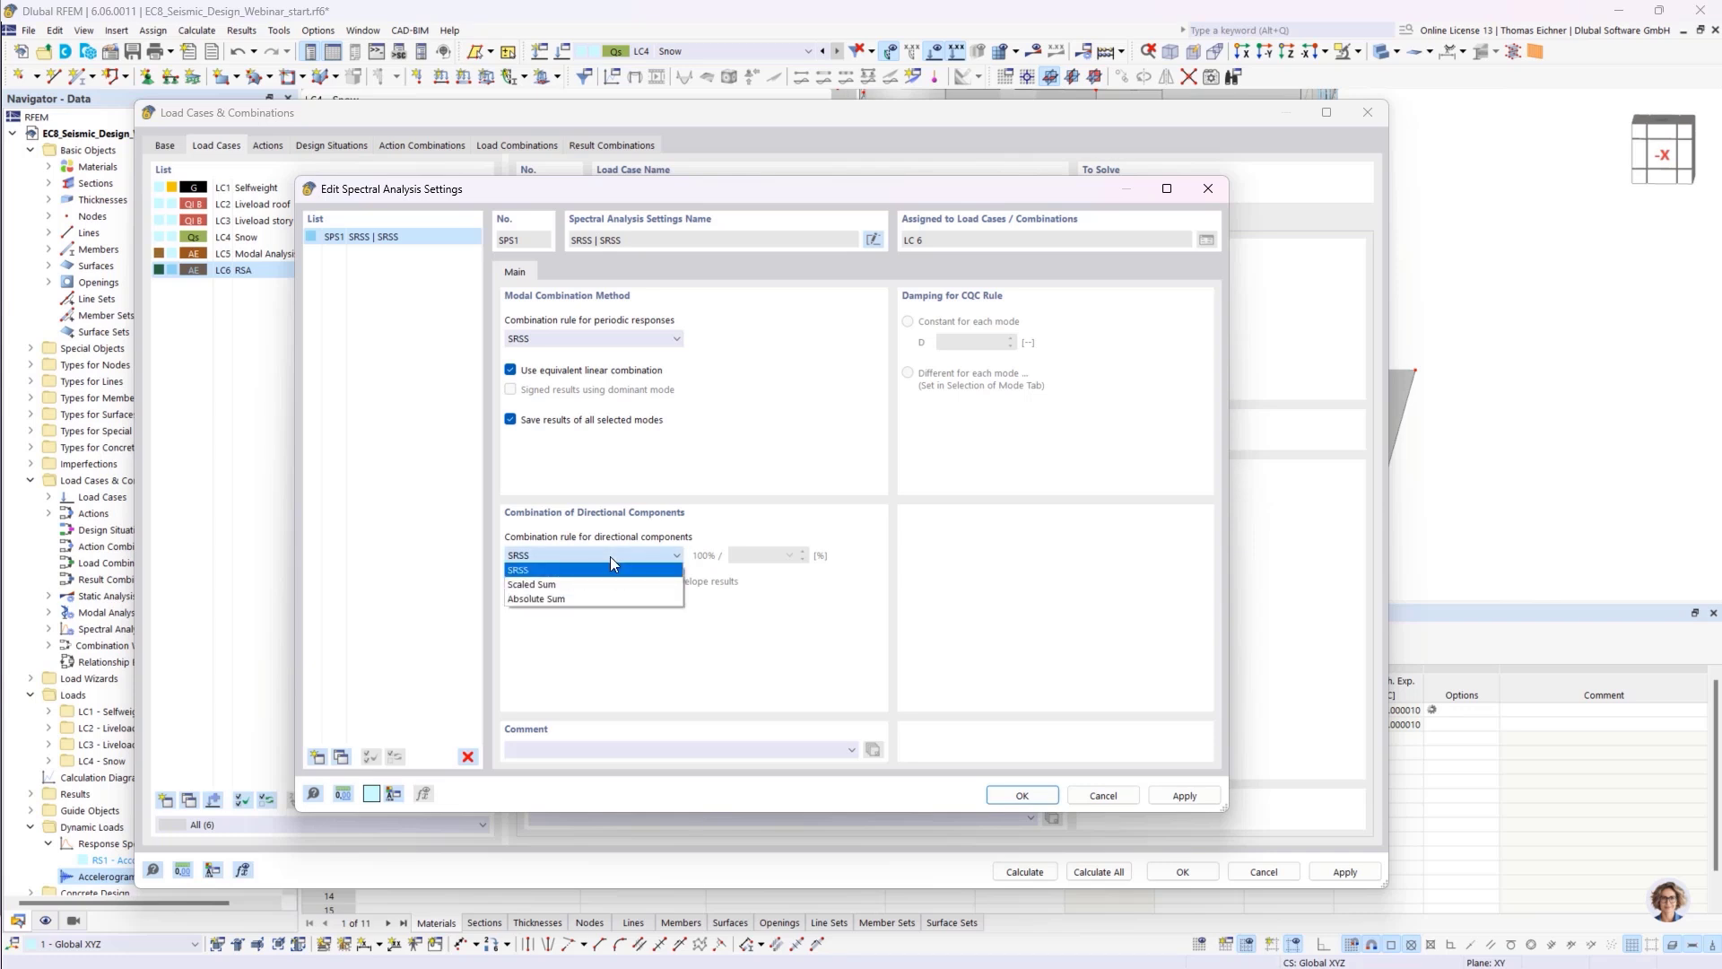
{"action": "left_click", "coordinate": [610, 556]}
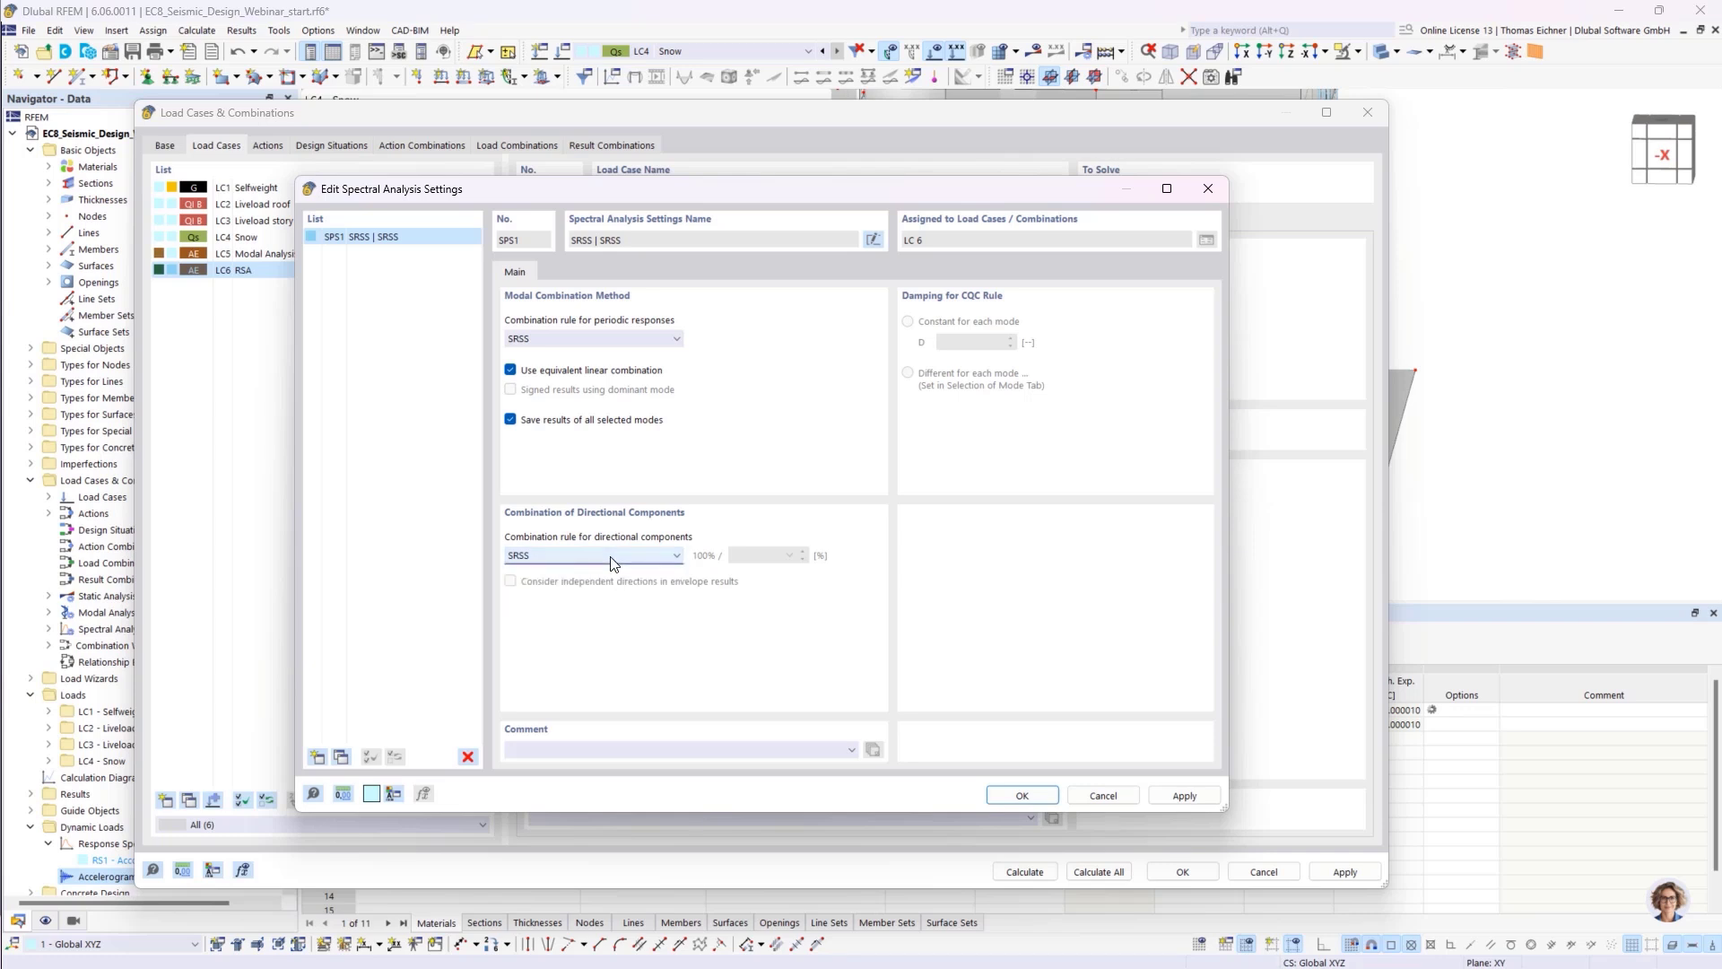
{"action": "left_click", "coordinate": [538, 558]}
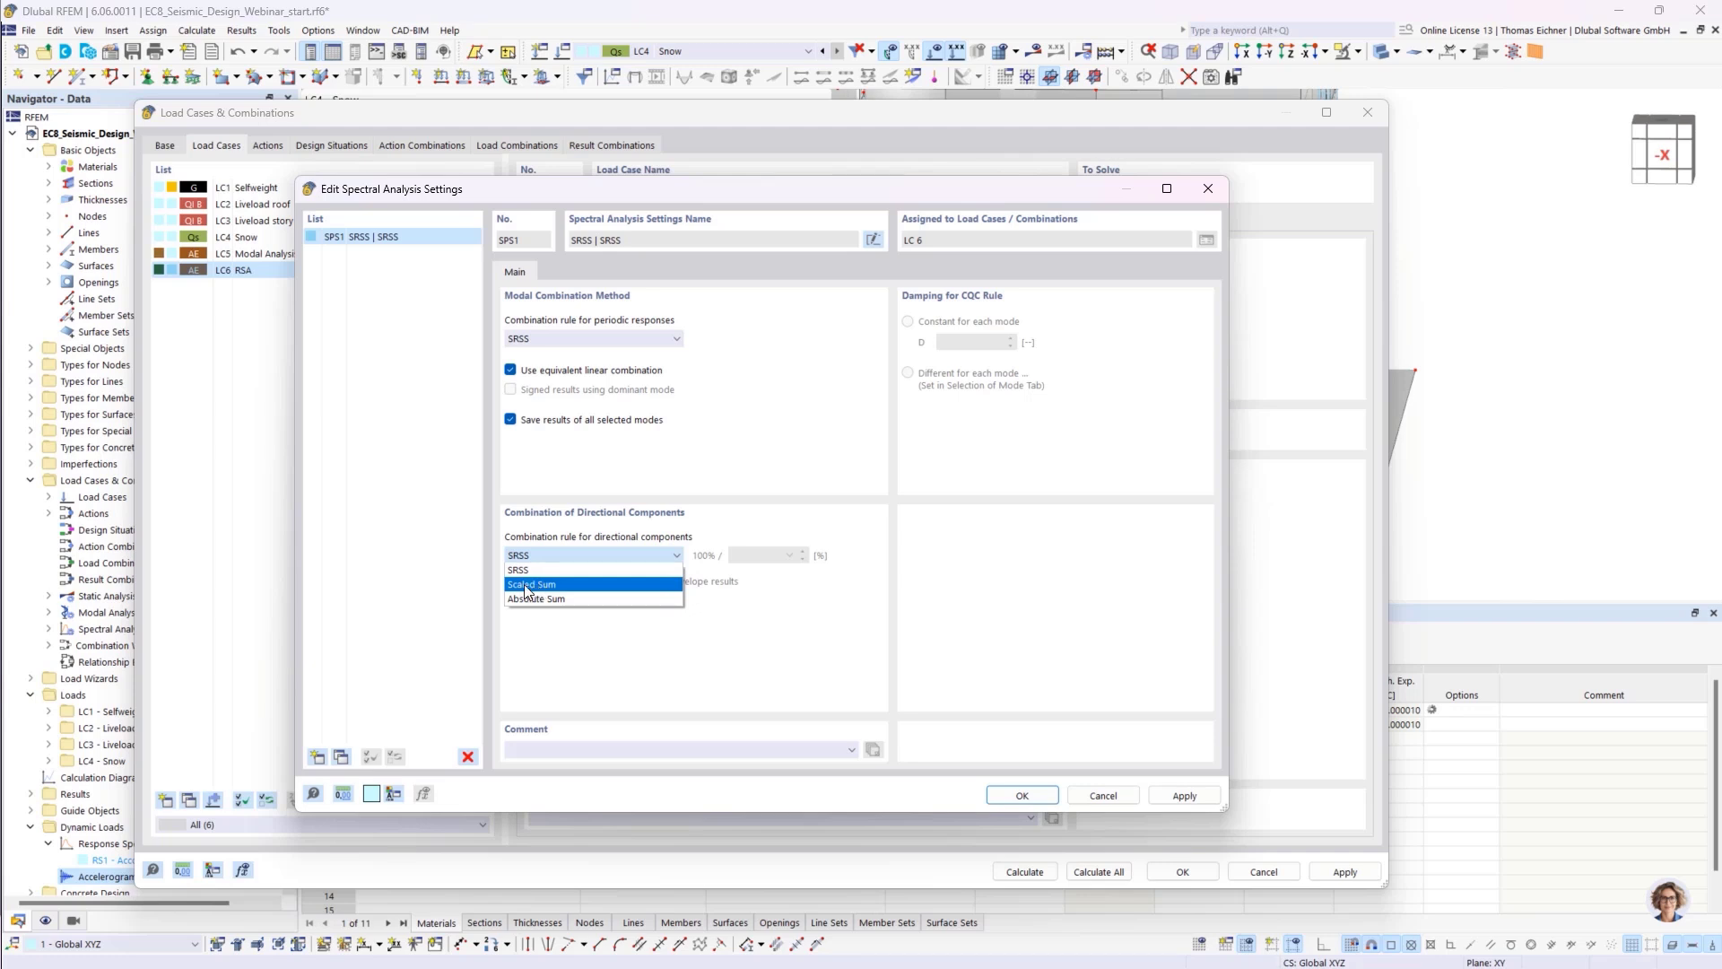
{"action": "left_click", "coordinate": [527, 587]}
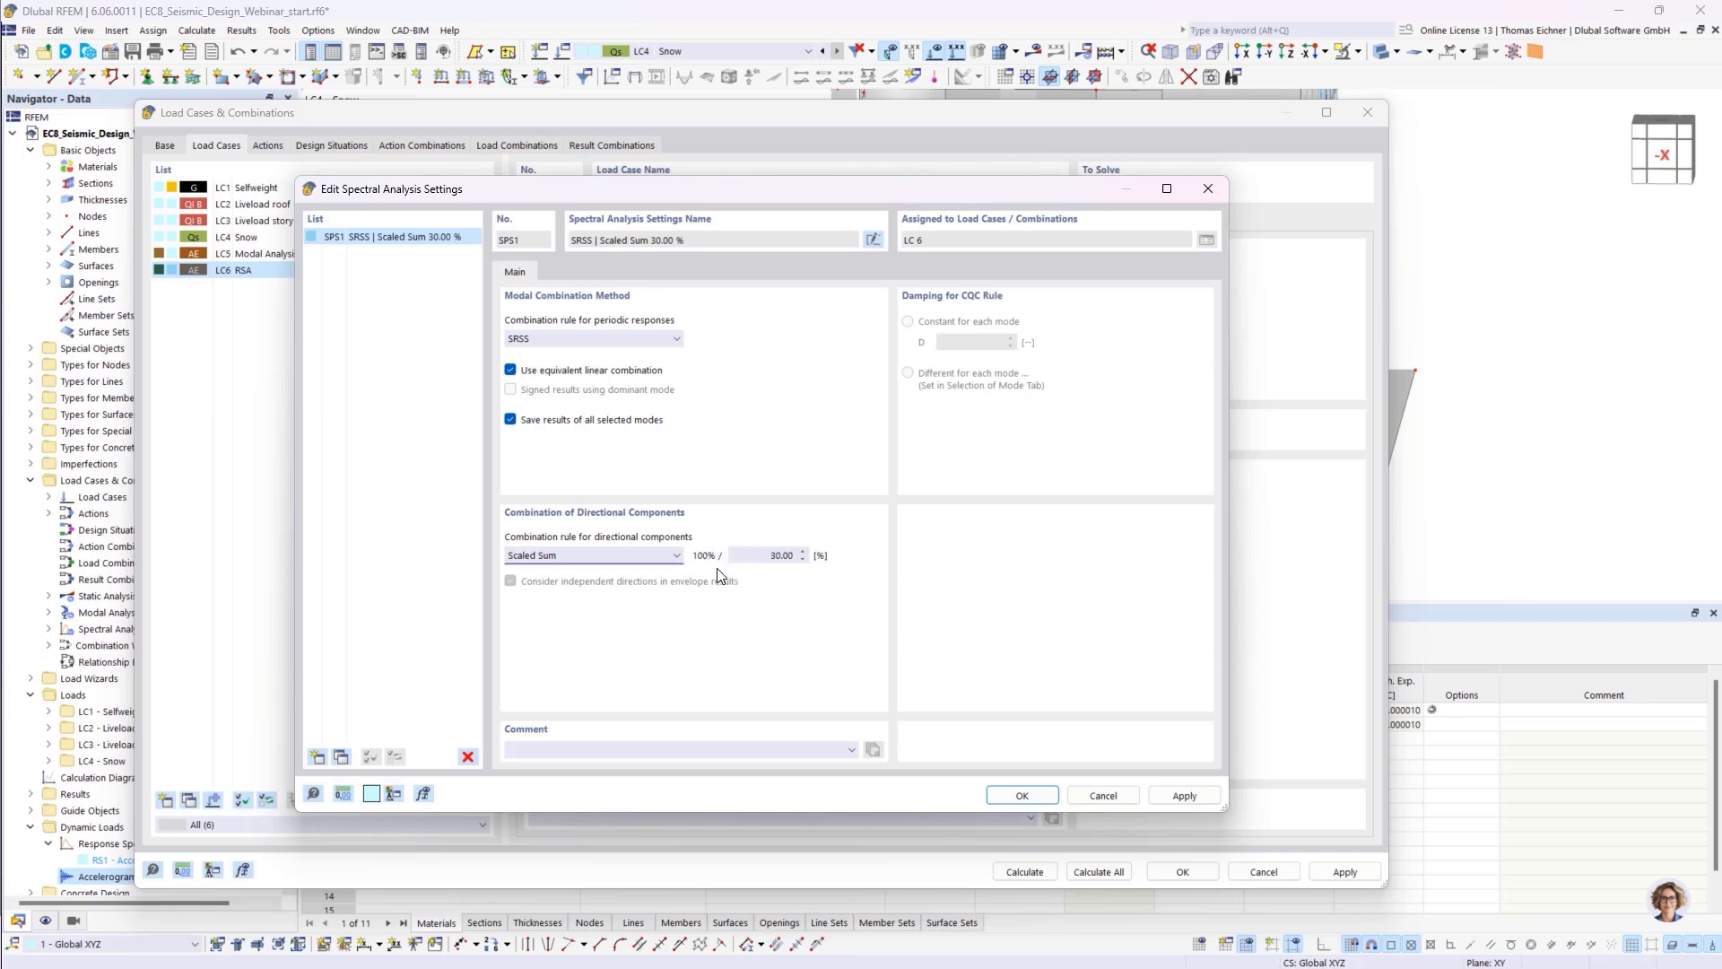
{"action": "double_click", "coordinate": [767, 562]}
{"action": "left_click", "coordinate": [769, 555]}
{"action": "double_click", "coordinate": [772, 557]}
{"action": "left_click", "coordinate": [772, 558]}
{"action": "left_click", "coordinate": [1021, 796]}
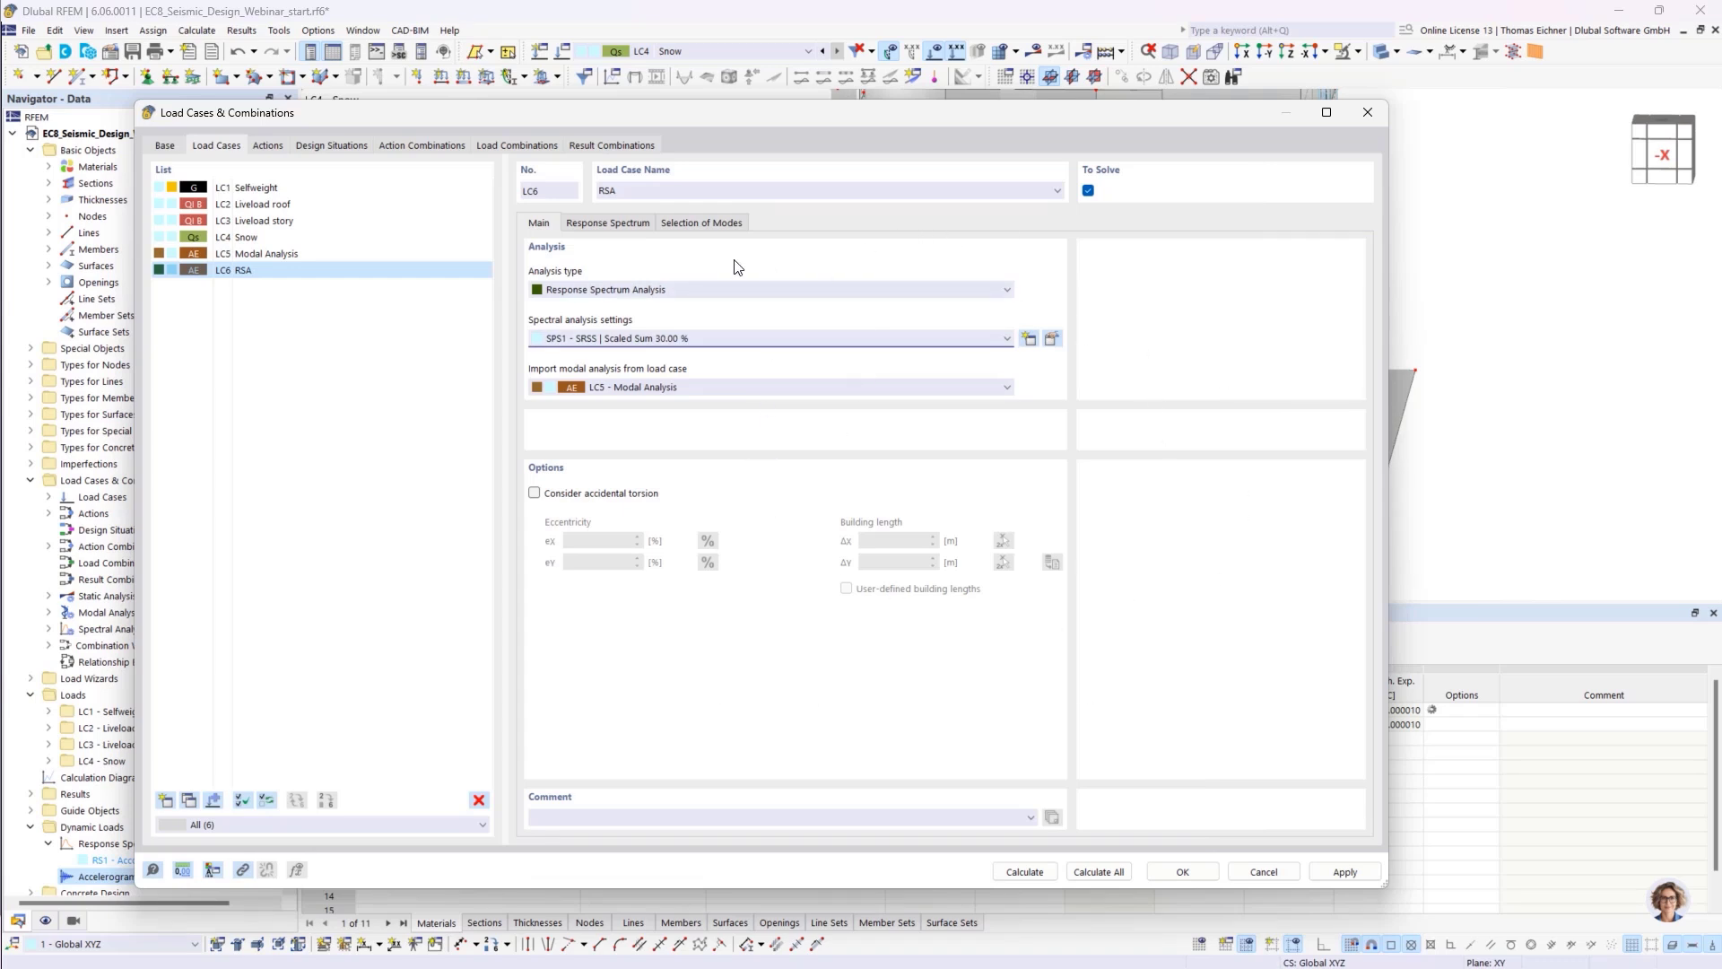
- Assign the EN 1998-1 response spectrum RS1 to the X and Y directions of RSA and open that spectrum for editing
{"action": "left_click", "coordinate": [628, 224]}
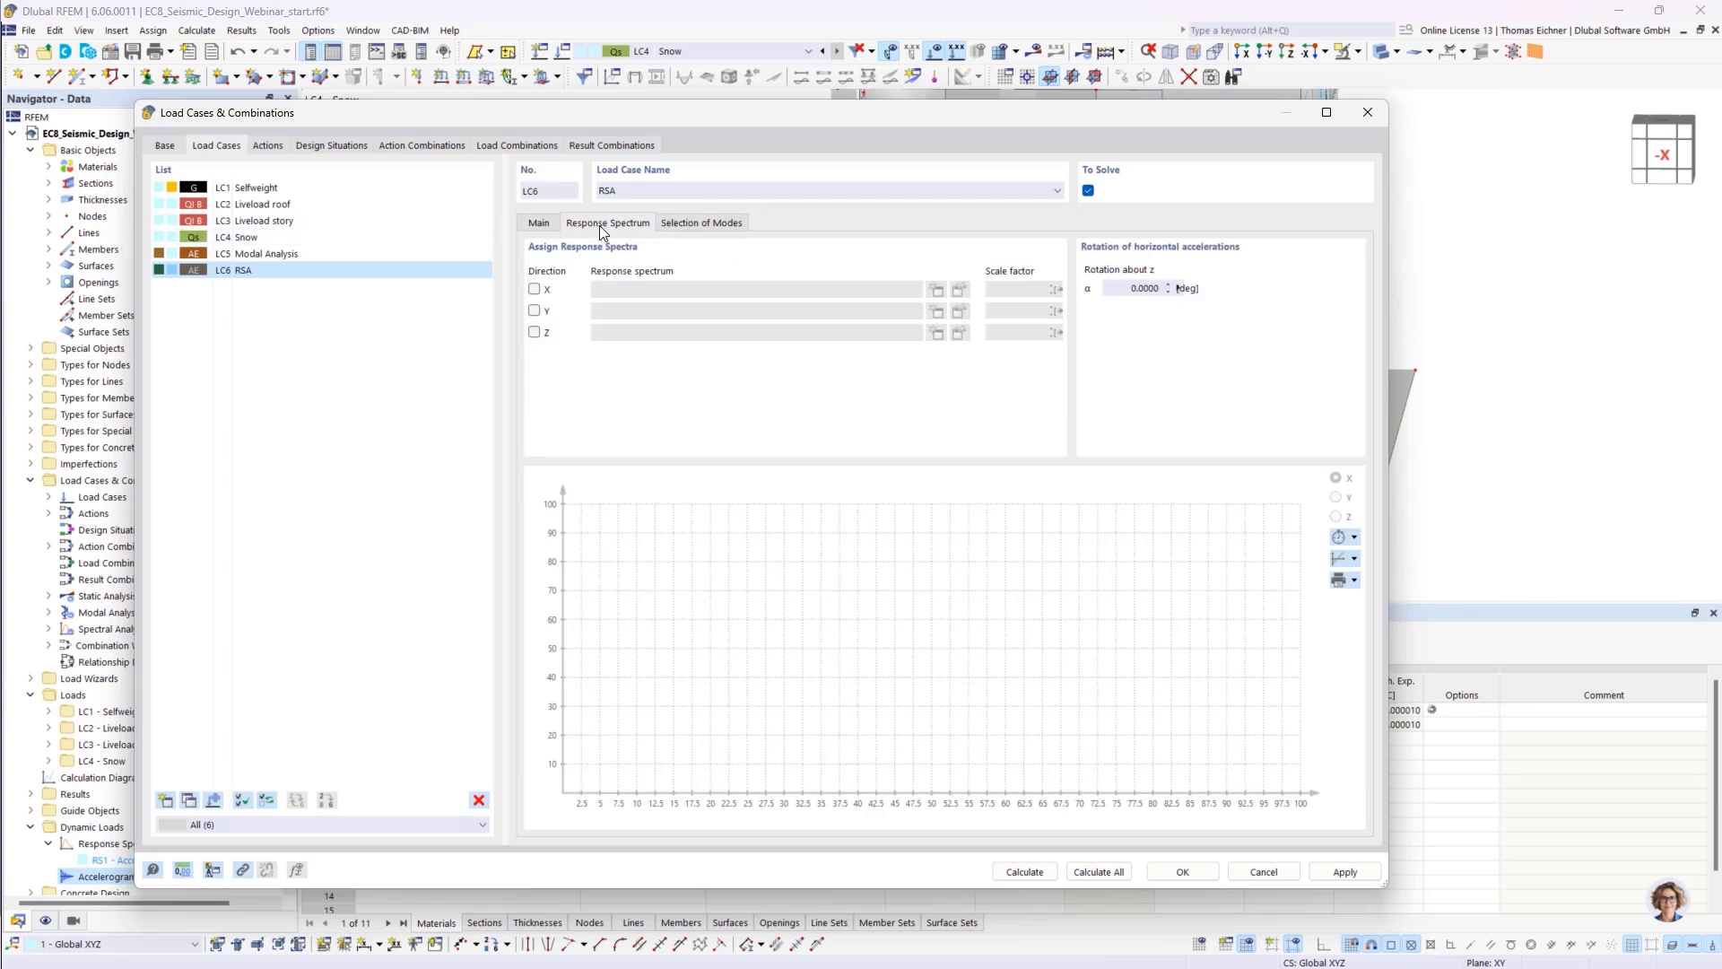
{"action": "left_click", "coordinate": [534, 289]}
{"action": "left_click", "coordinate": [535, 312]}
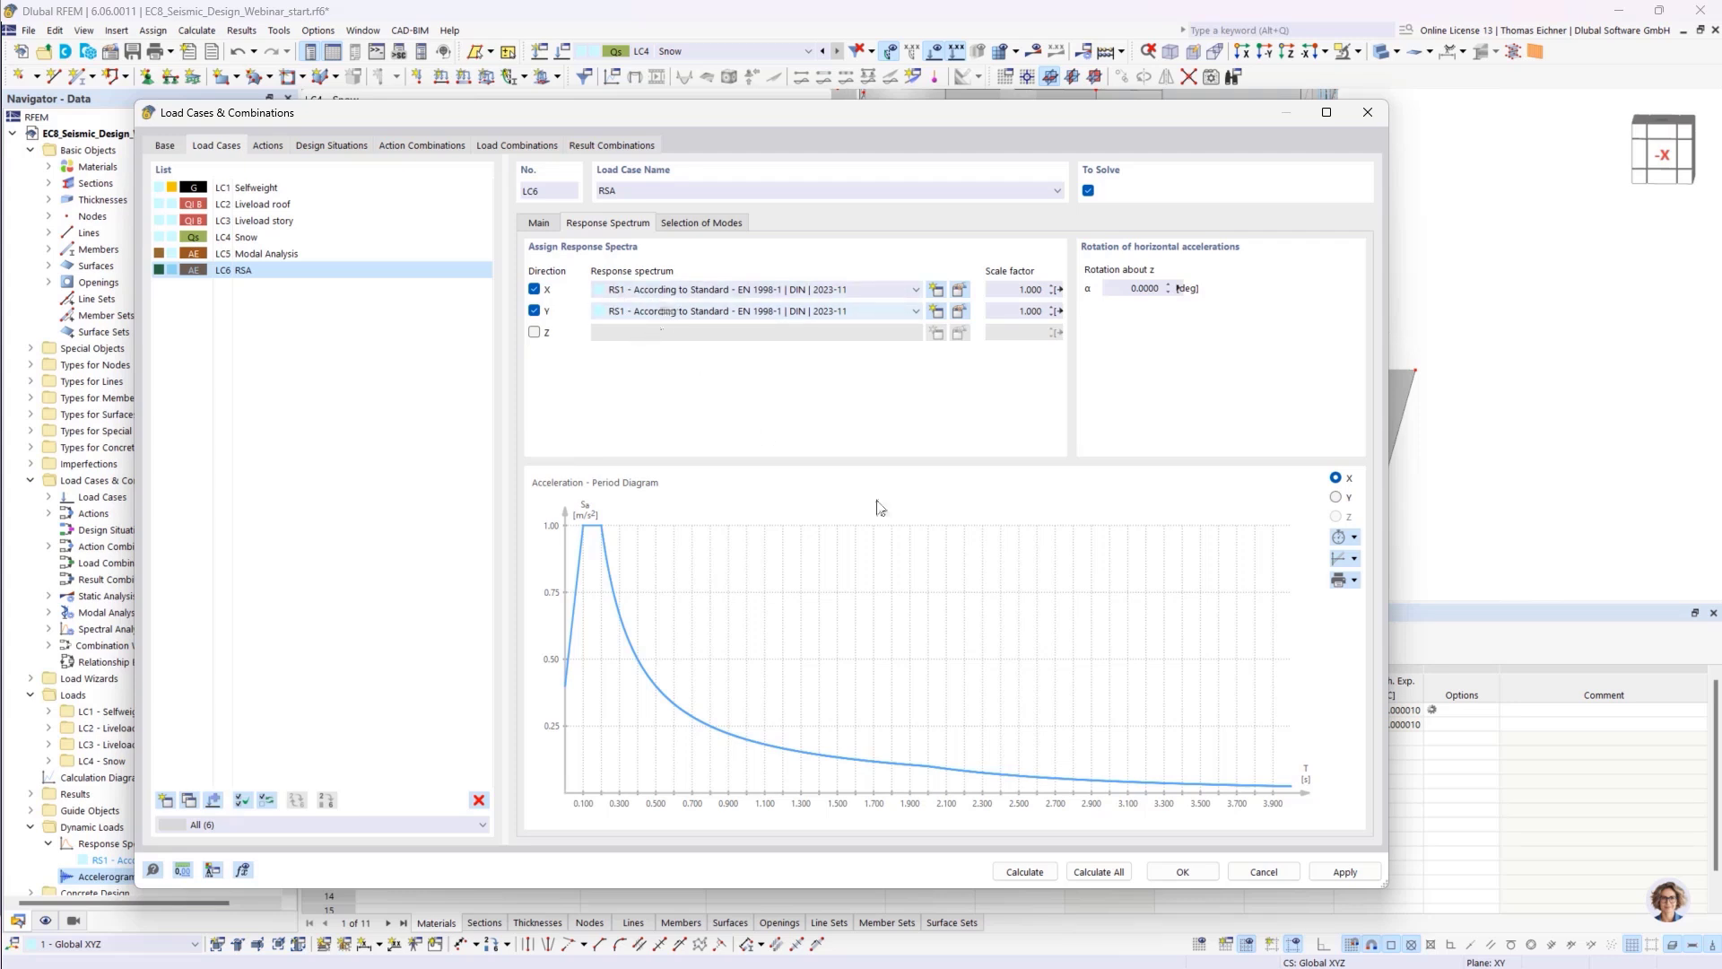
{"action": "left_click", "coordinate": [959, 290]}
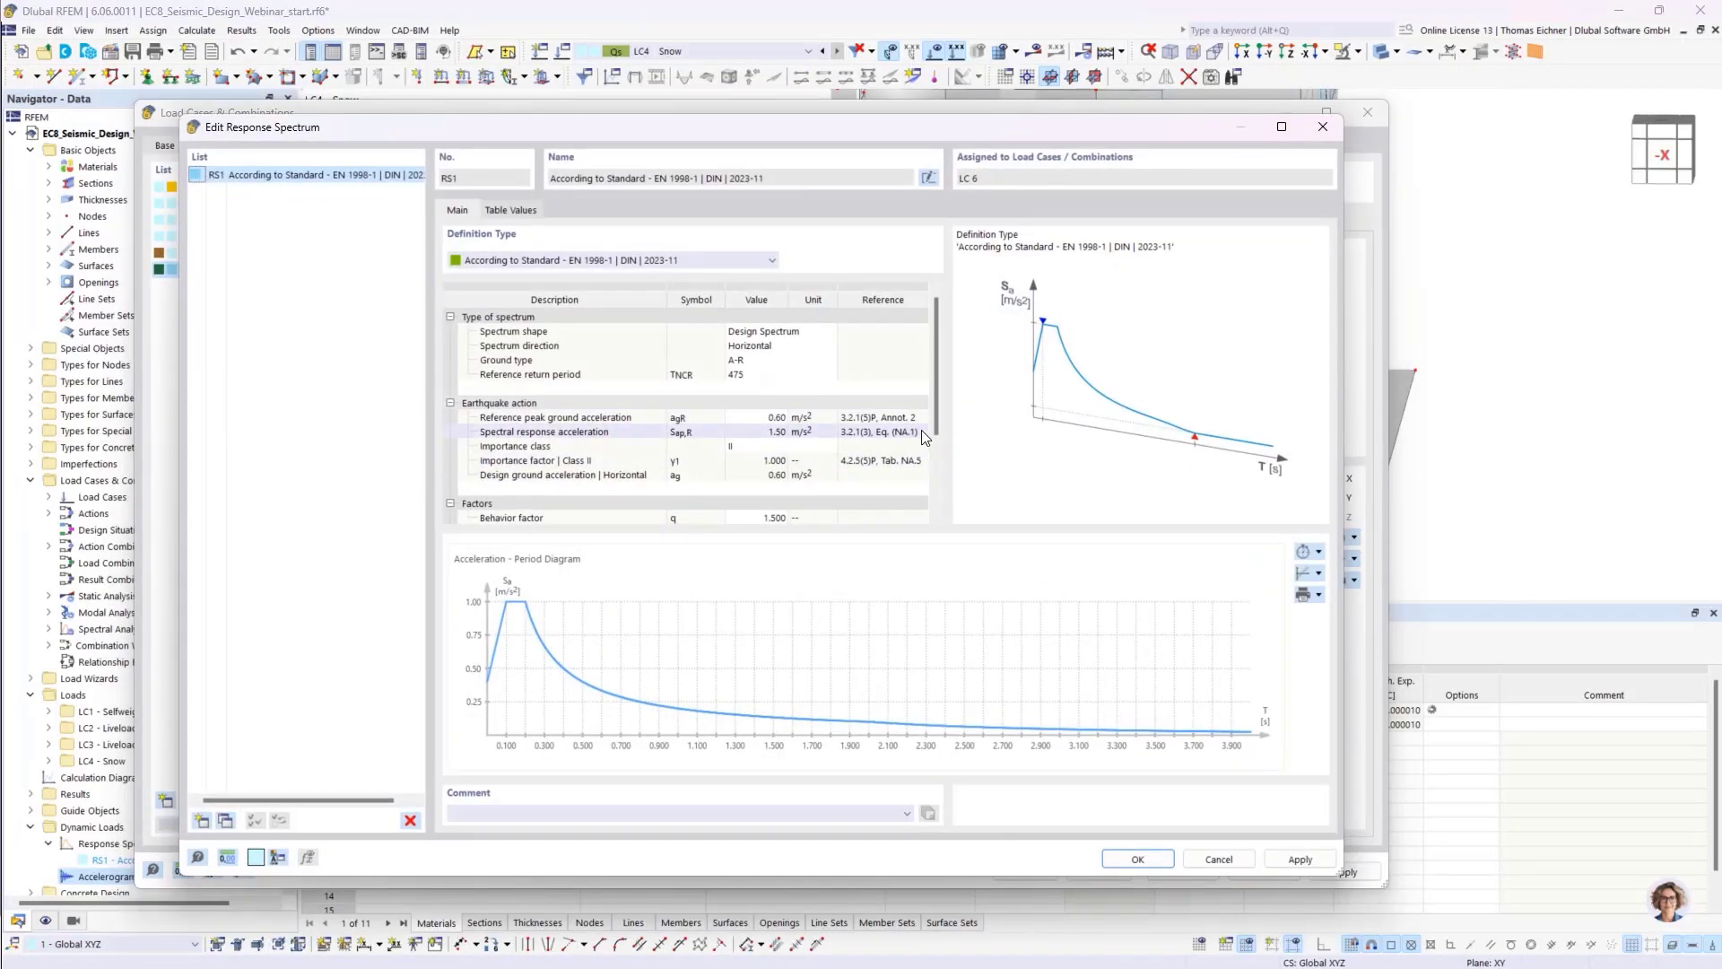
- Switch the response spectrum's definition type to User-Defined and open a frequency value in its table for editing
{"action": "left_click", "coordinate": [642, 260]}
{"action": "left_click", "coordinate": [624, 277]}
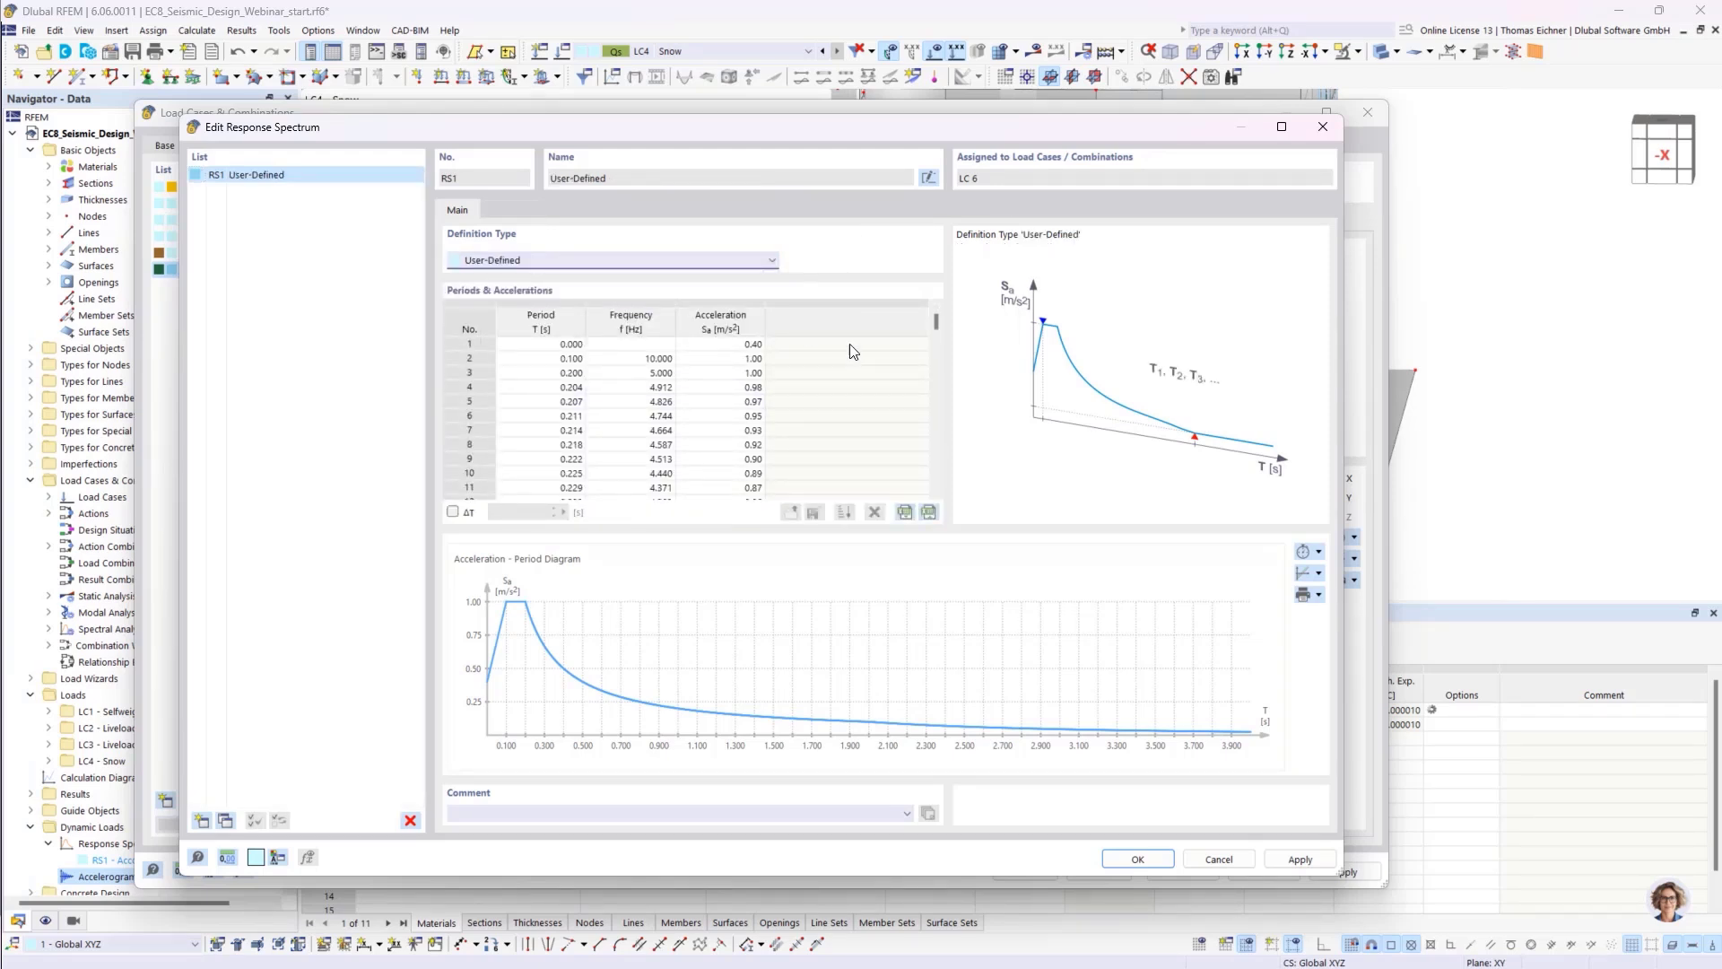
{"action": "left_click", "coordinate": [561, 260]}
{"action": "left_click", "coordinate": [659, 444]}
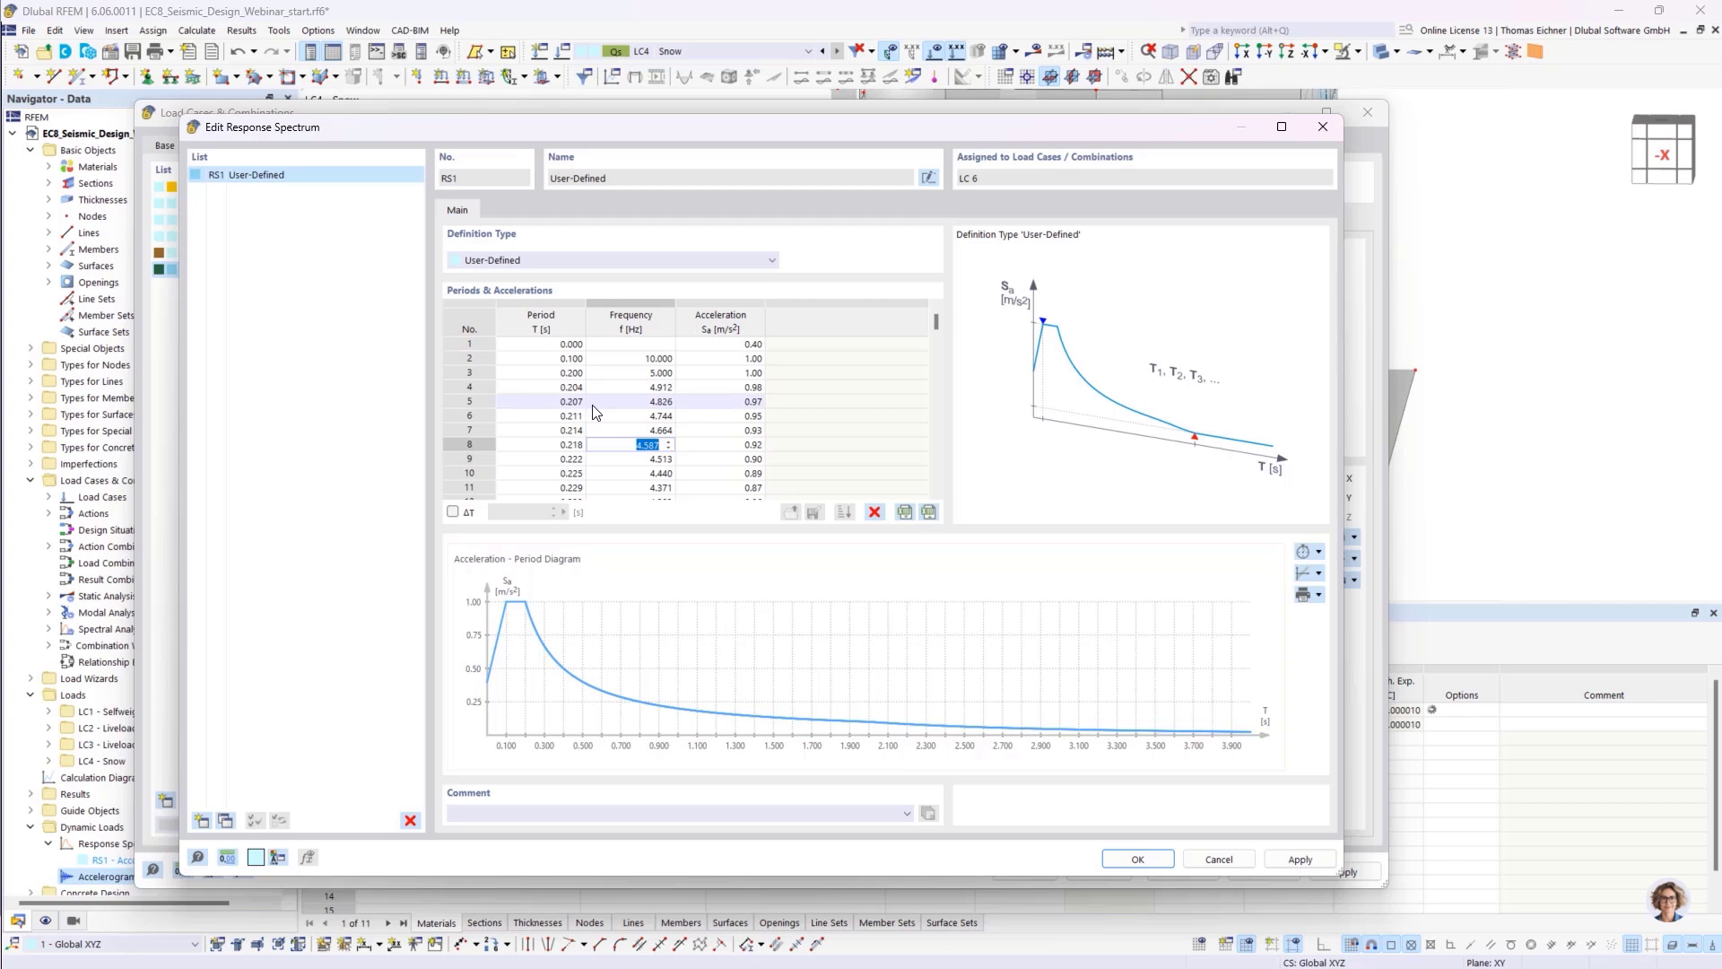
- Switch the definition type to User-defined with g-factor and open the first acceleration value for editing
{"action": "left_click", "coordinate": [542, 260]}
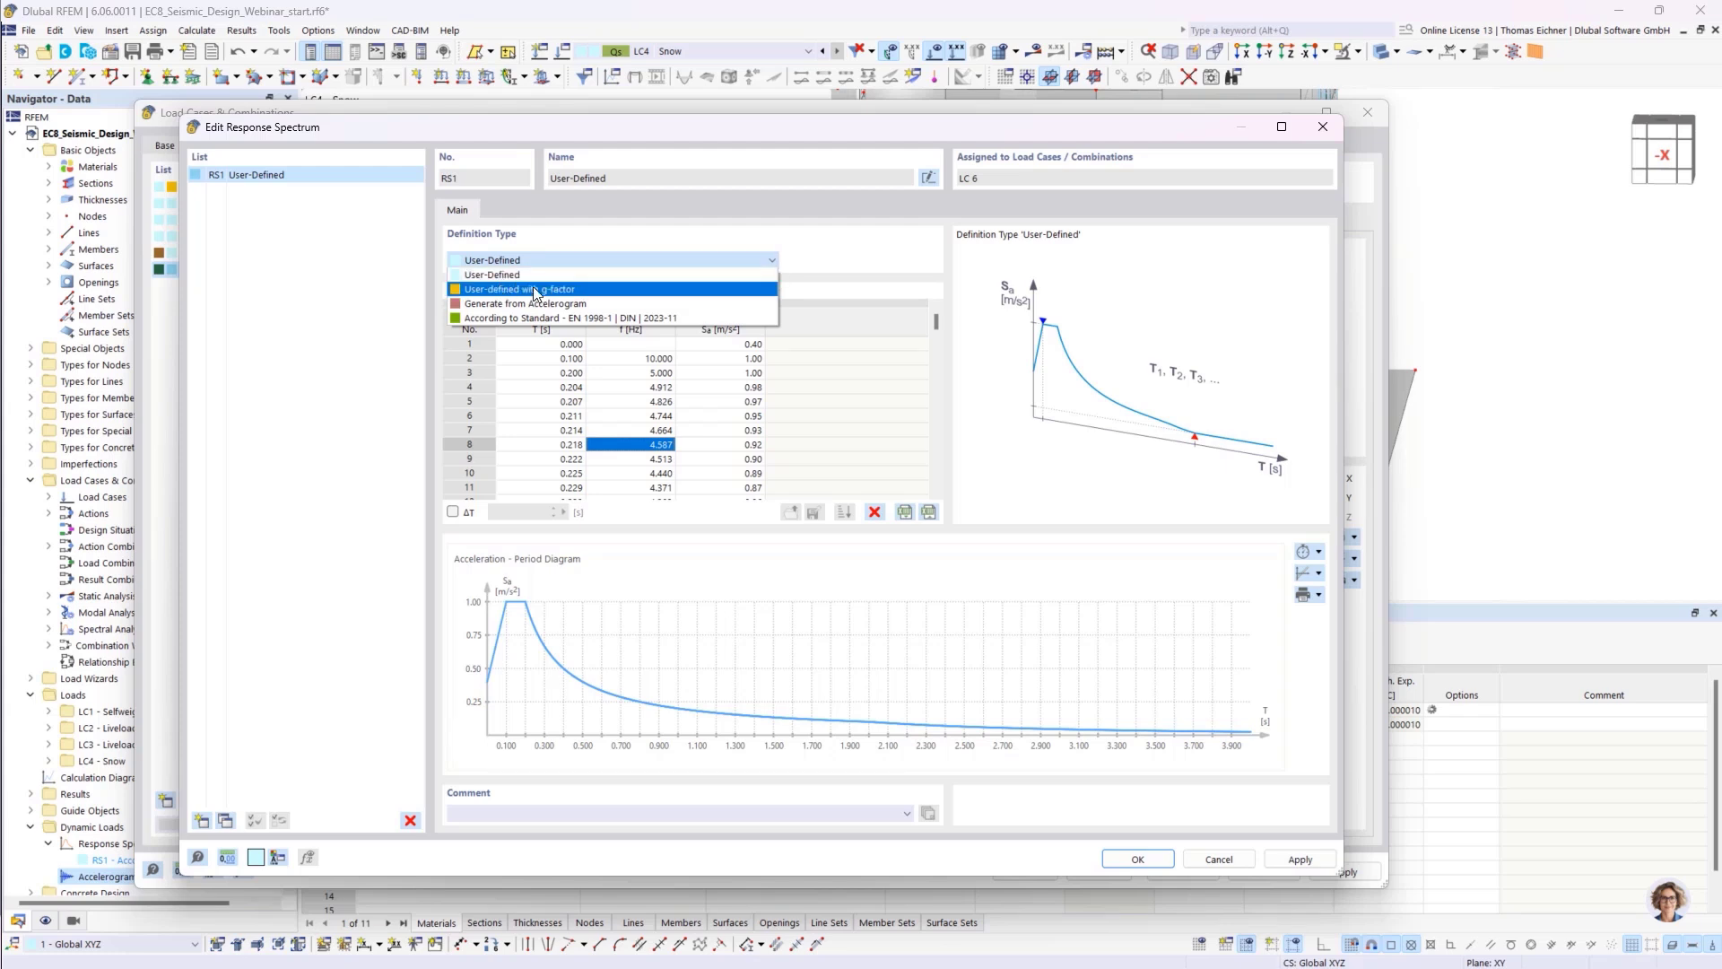
{"action": "left_click", "coordinate": [566, 290]}
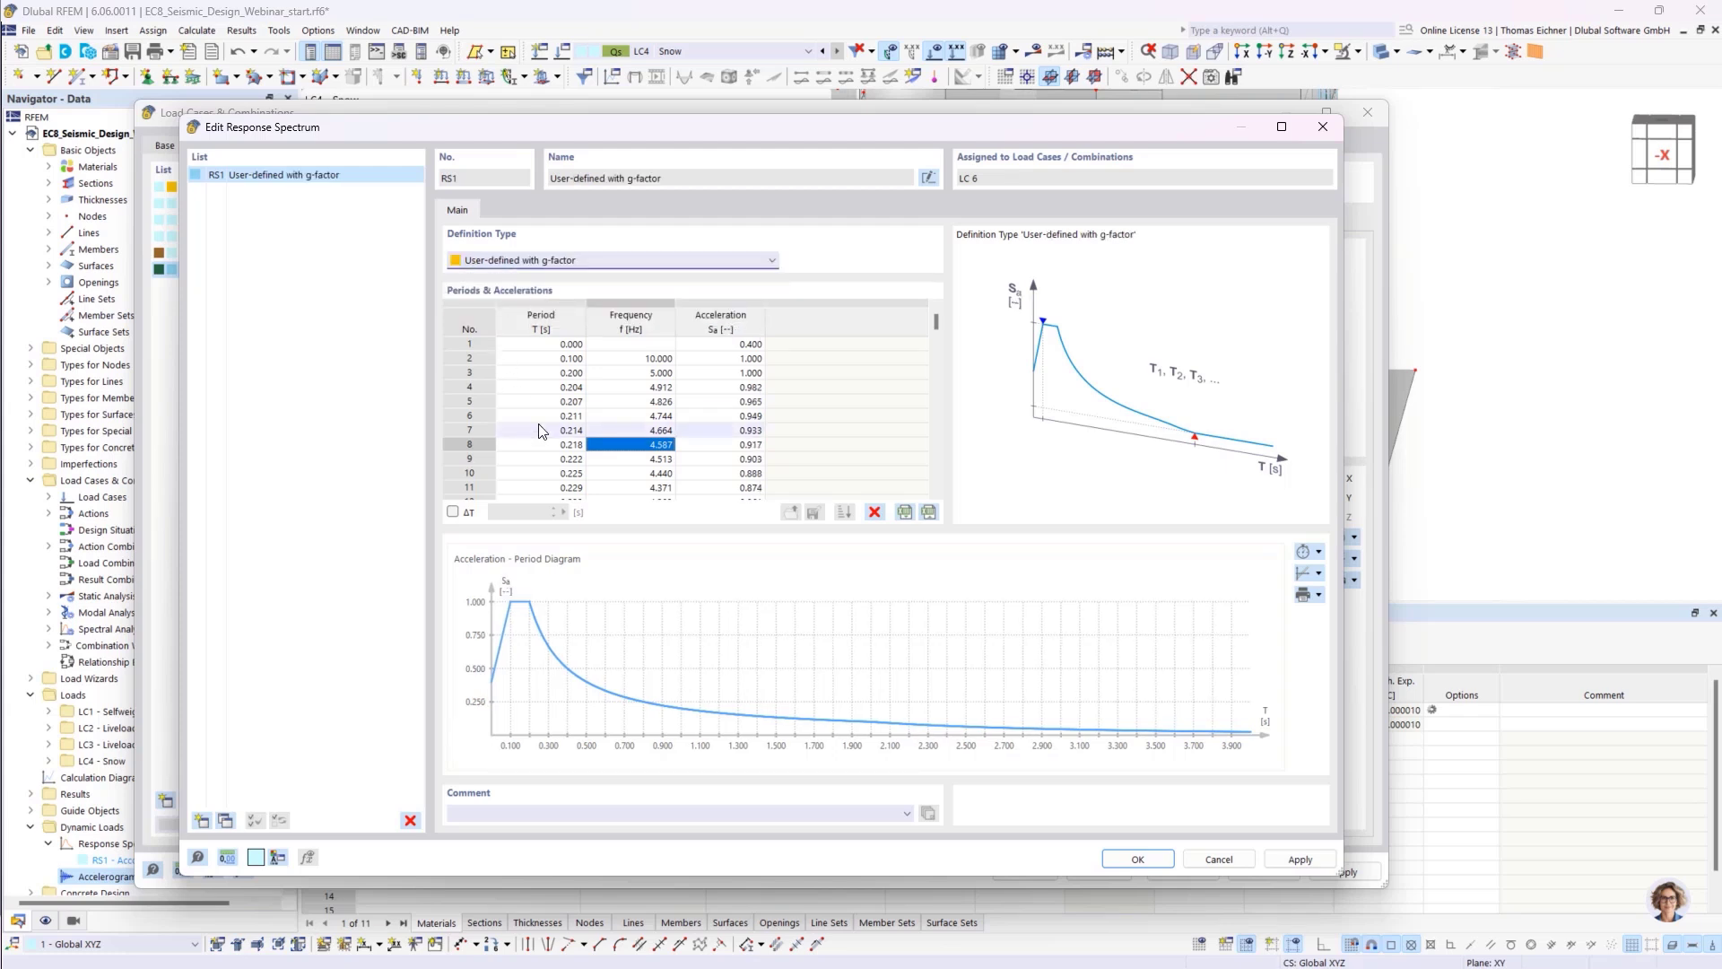
{"action": "double_click", "coordinate": [742, 345]}
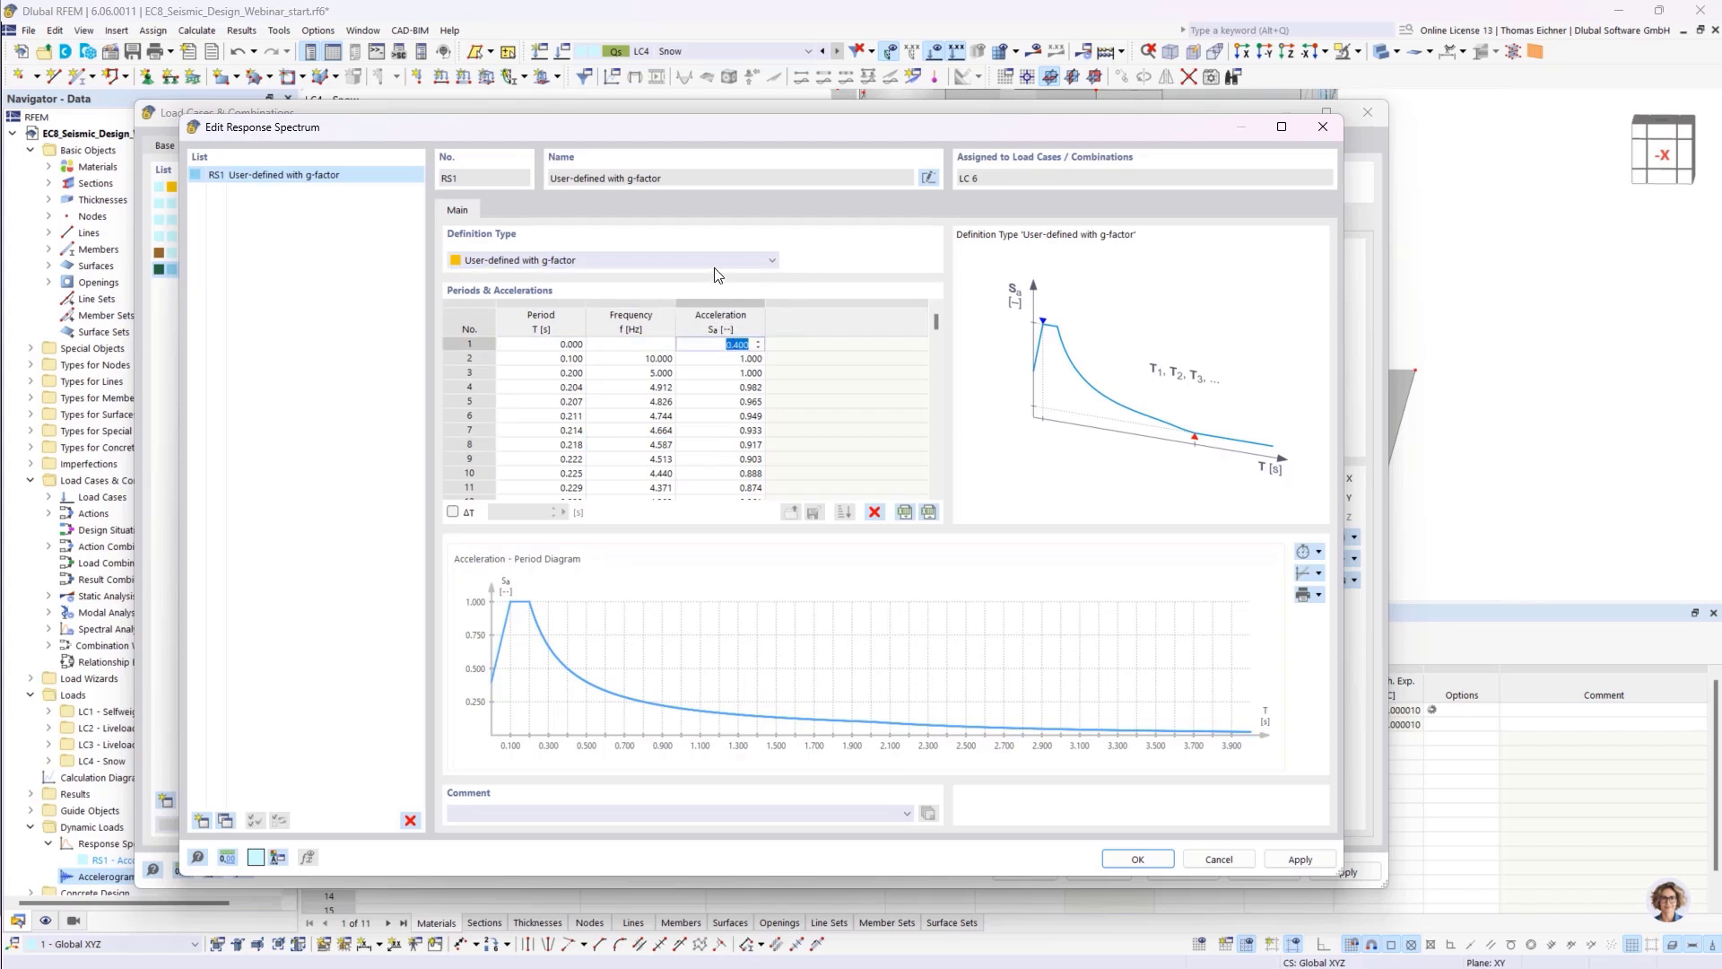
- Switch the definition type to Generate from Accelerogram and open the damping value for editing
{"action": "left_click", "coordinate": [686, 260]}
{"action": "left_click", "coordinate": [565, 304]}
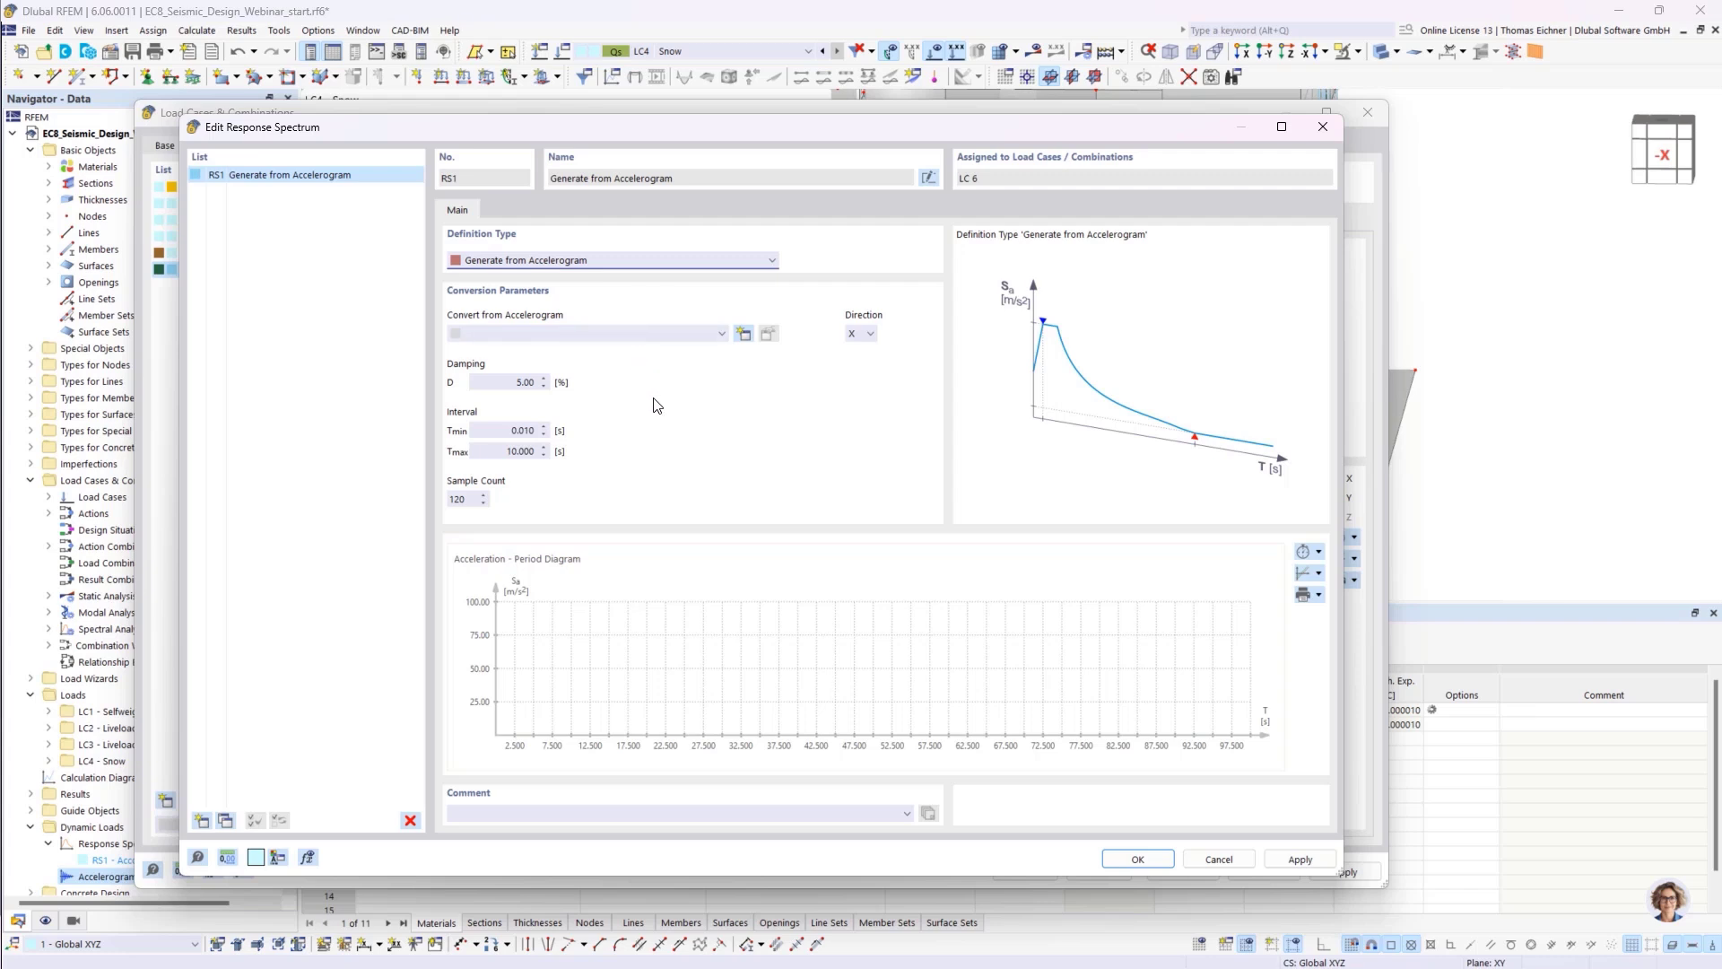
{"action": "left_click", "coordinate": [504, 380]}
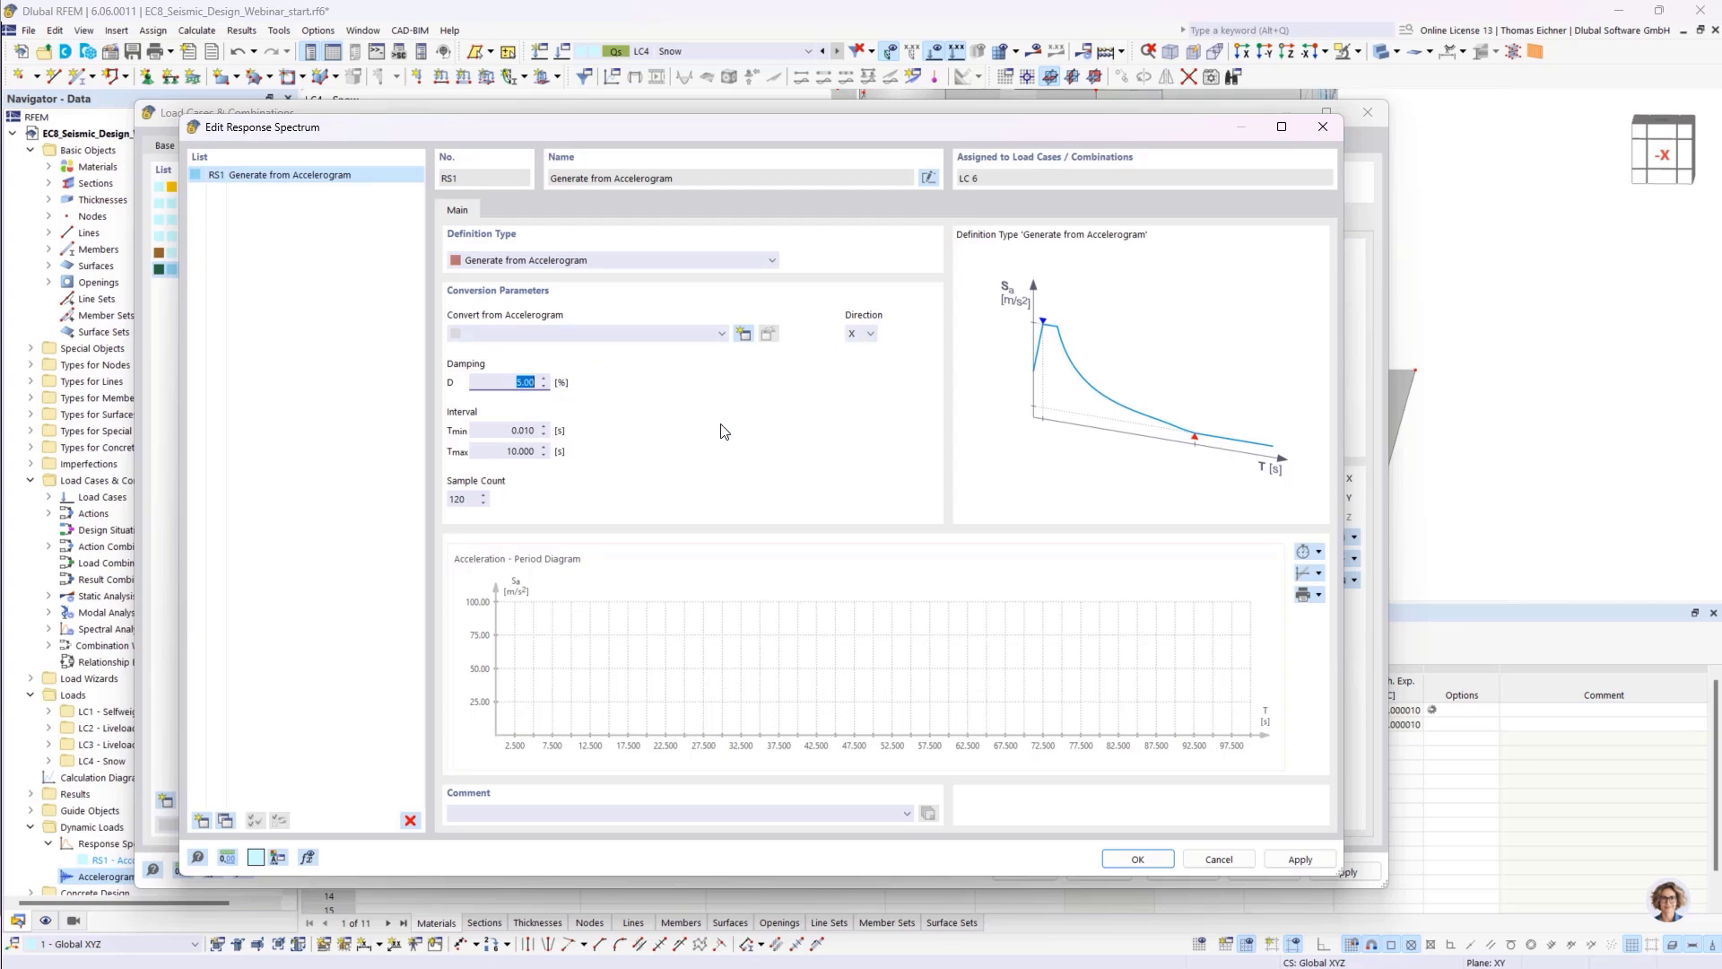
- Start a new accelerogram with the From Library definition type for the spectrum conversion and open the accelerogram library
{"action": "left_click", "coordinate": [717, 335]}
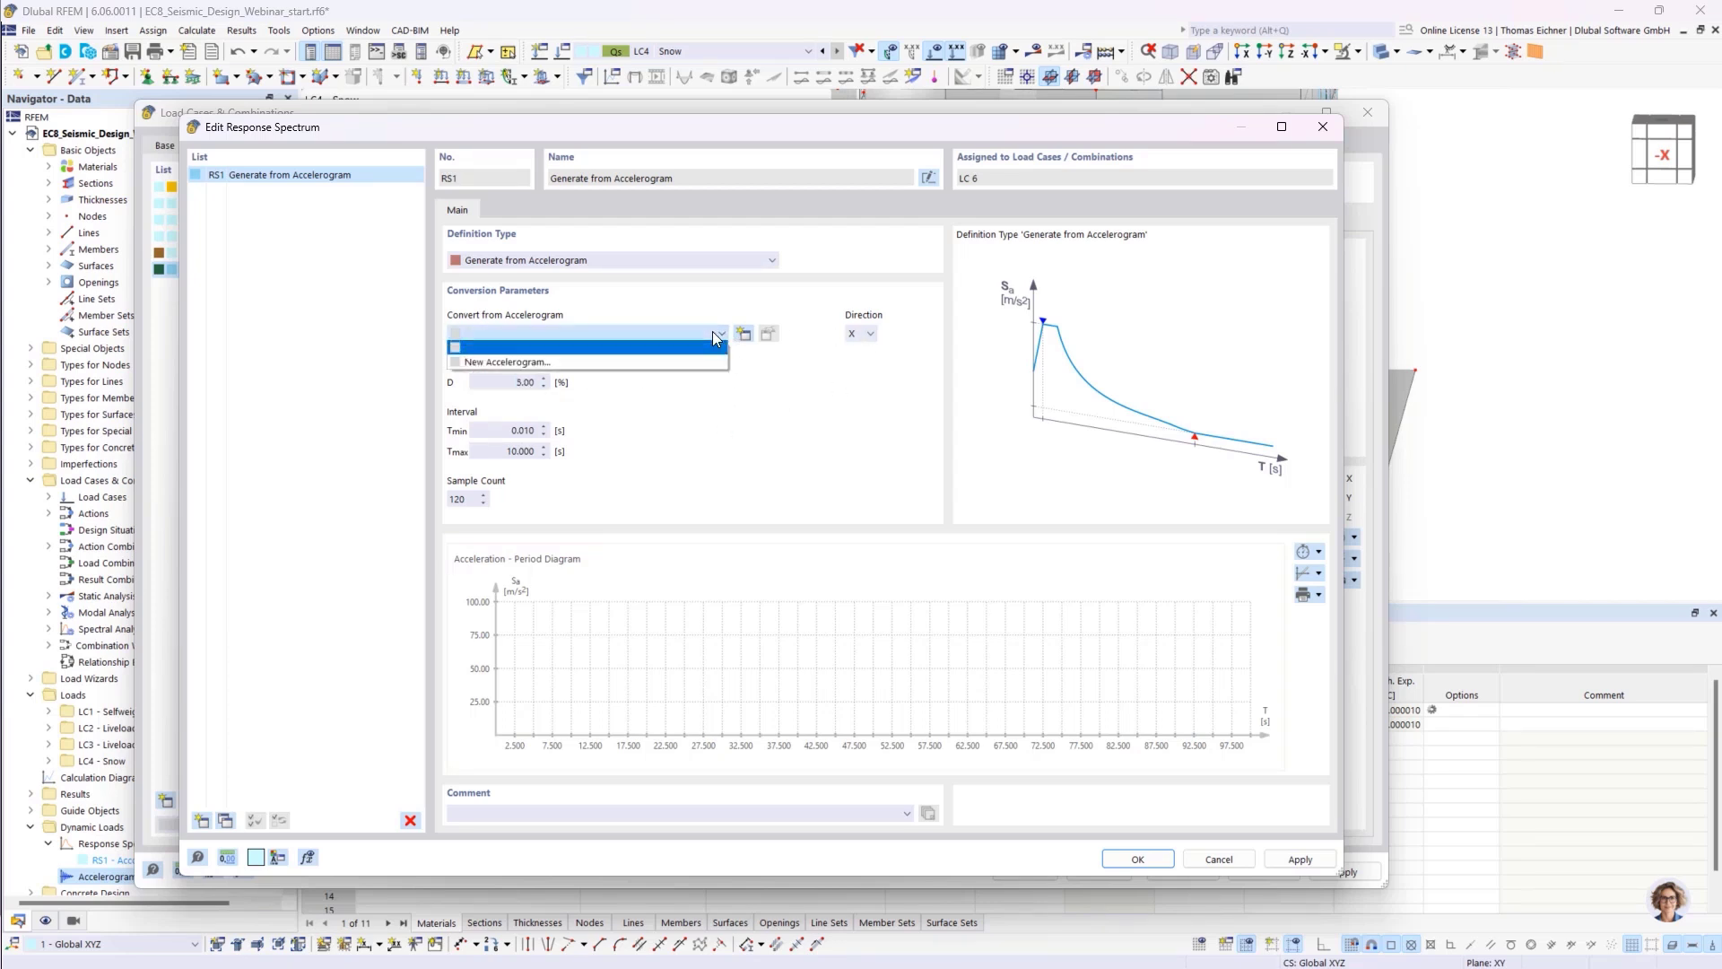
{"action": "left_click", "coordinate": [526, 361]}
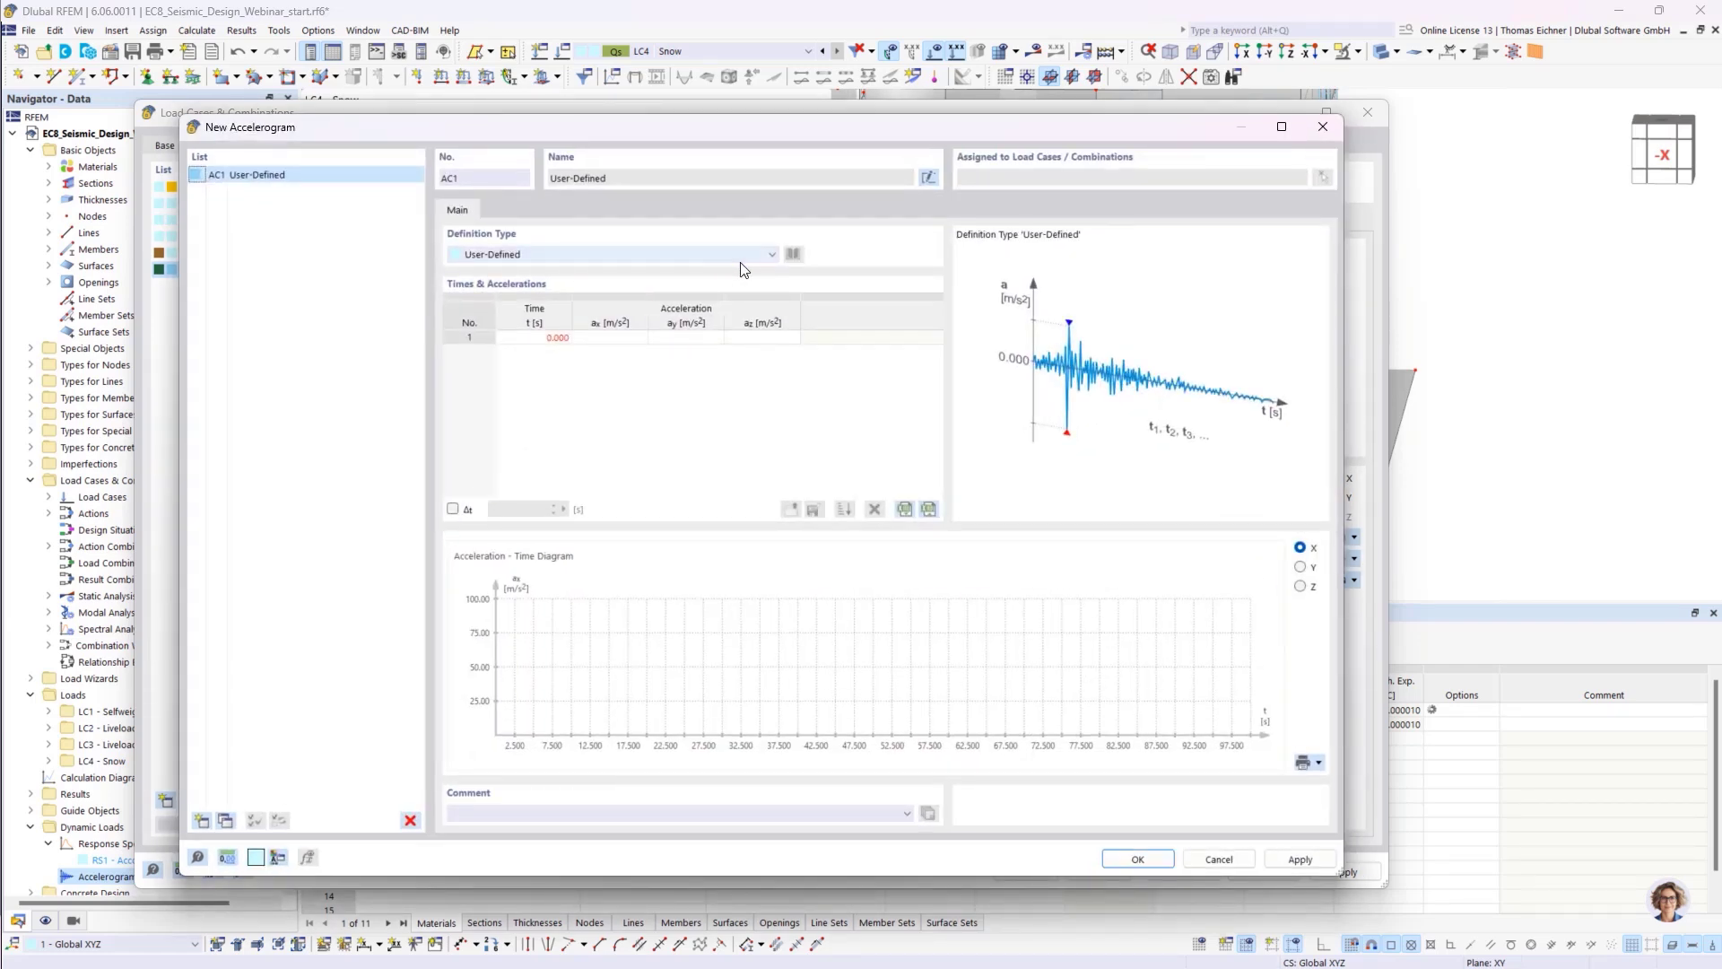
{"action": "left_click", "coordinate": [706, 254]}
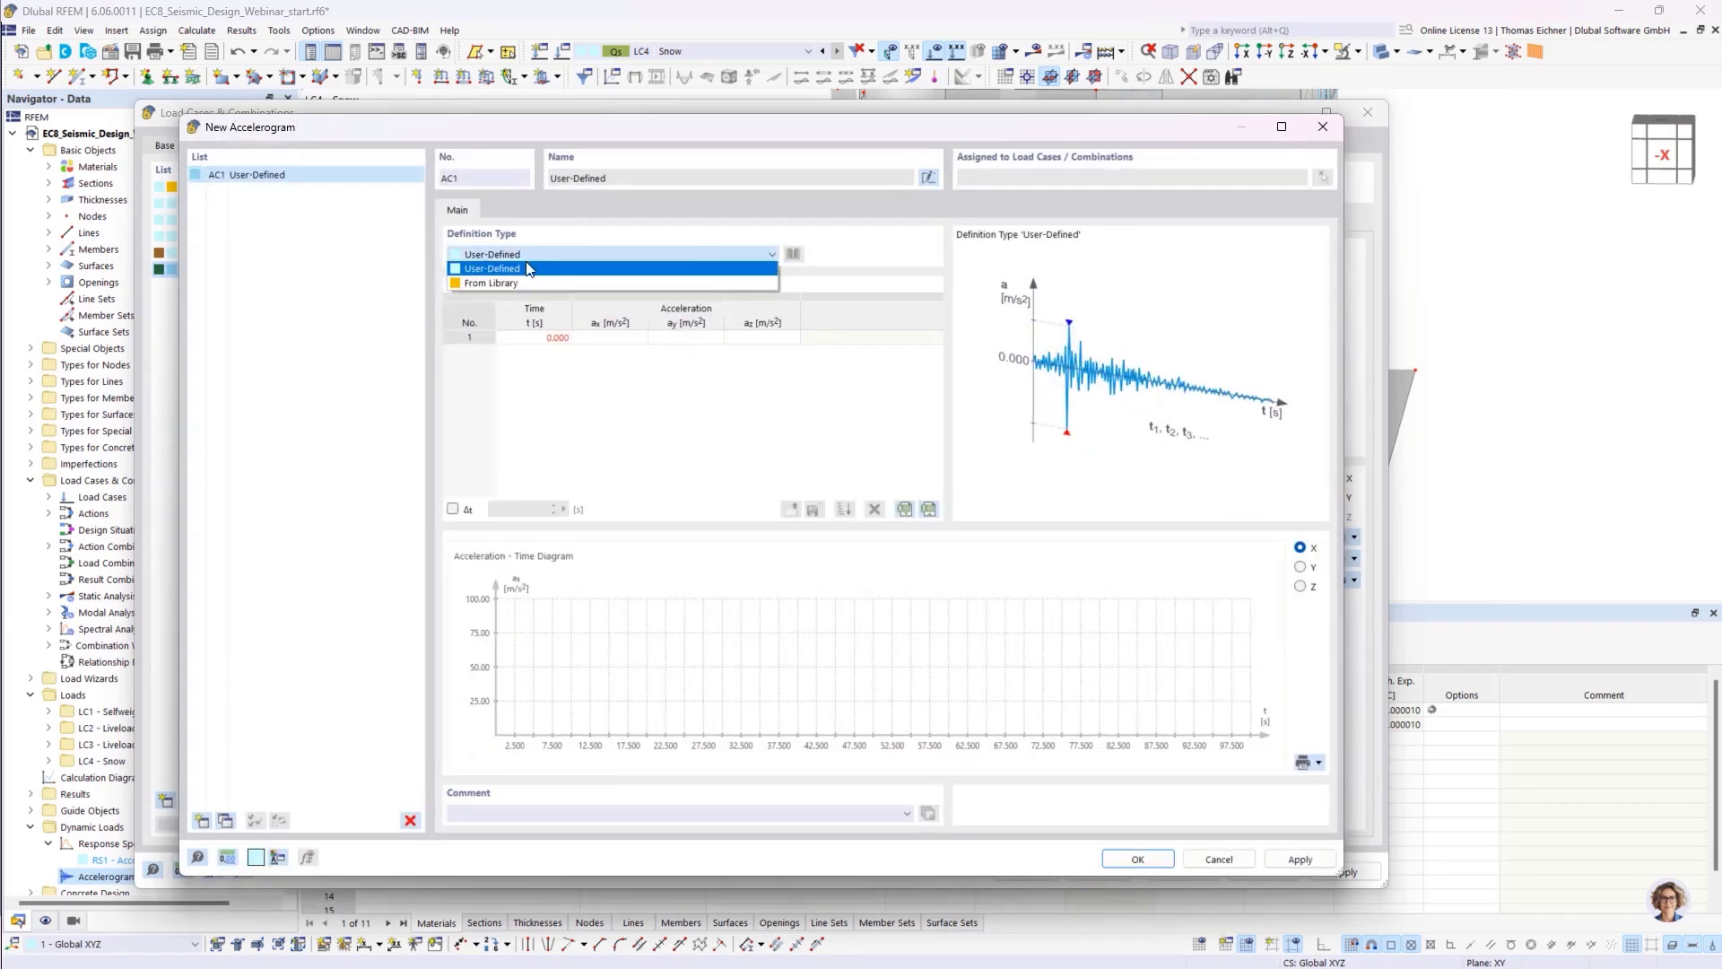
{"action": "left_click", "coordinate": [490, 278]}
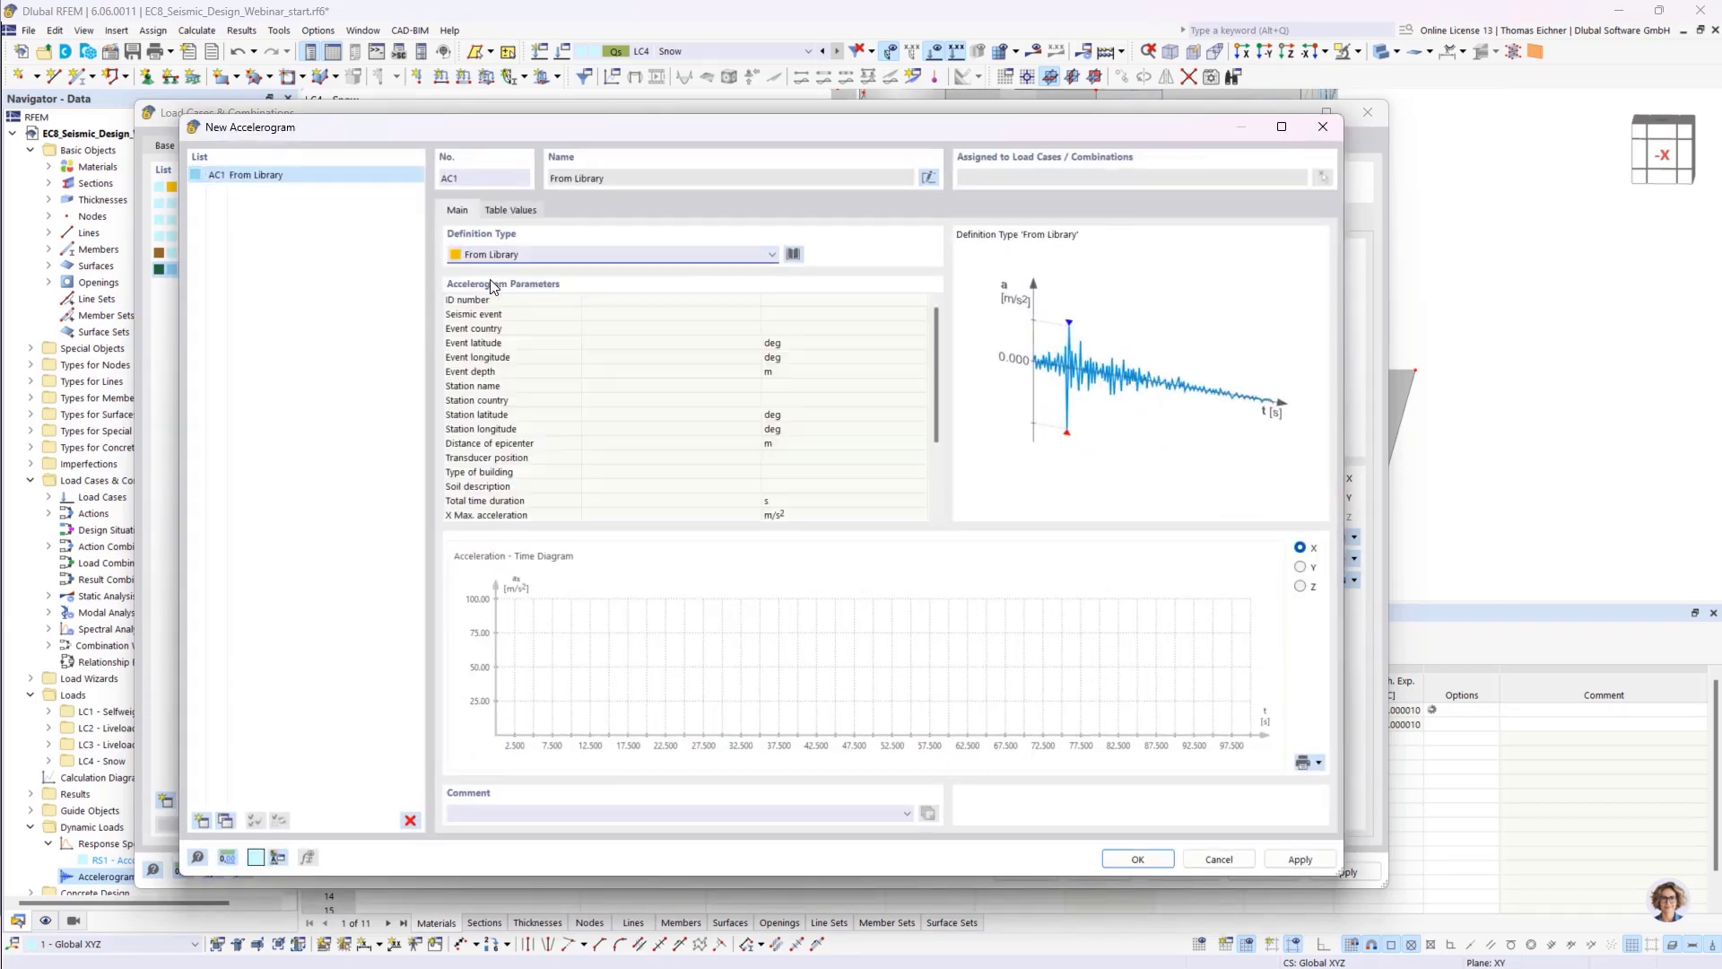
{"action": "left_click", "coordinate": [793, 255]}
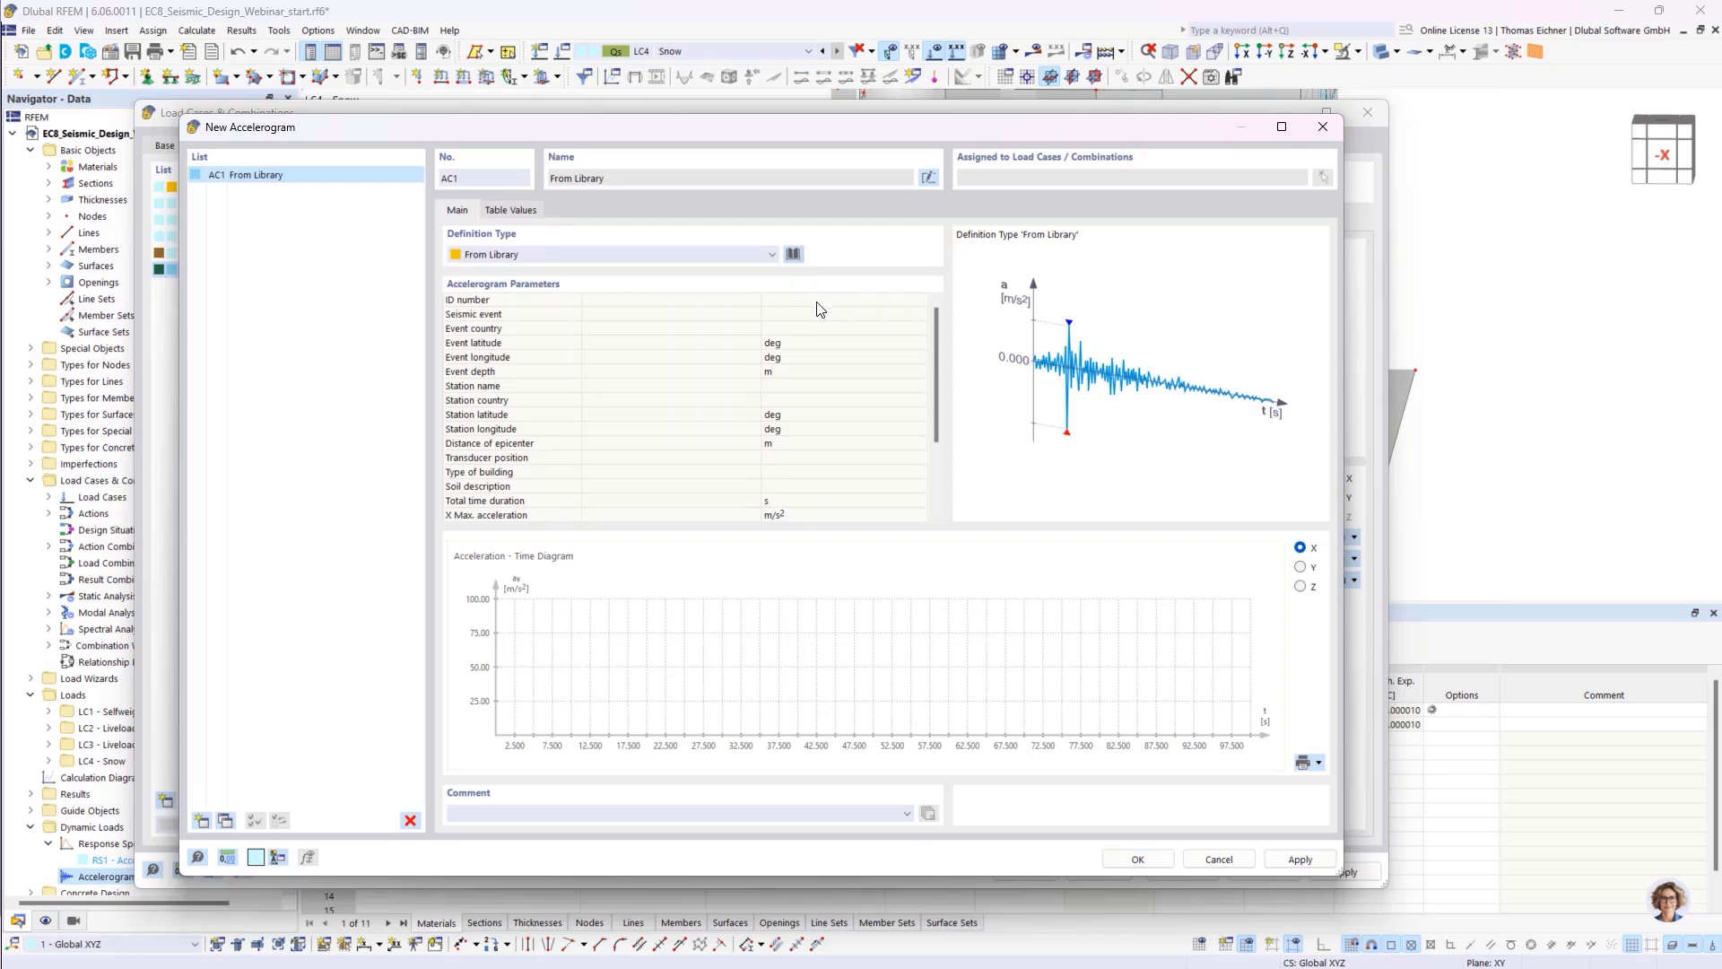
{"action": "left_click", "coordinate": [793, 256]}
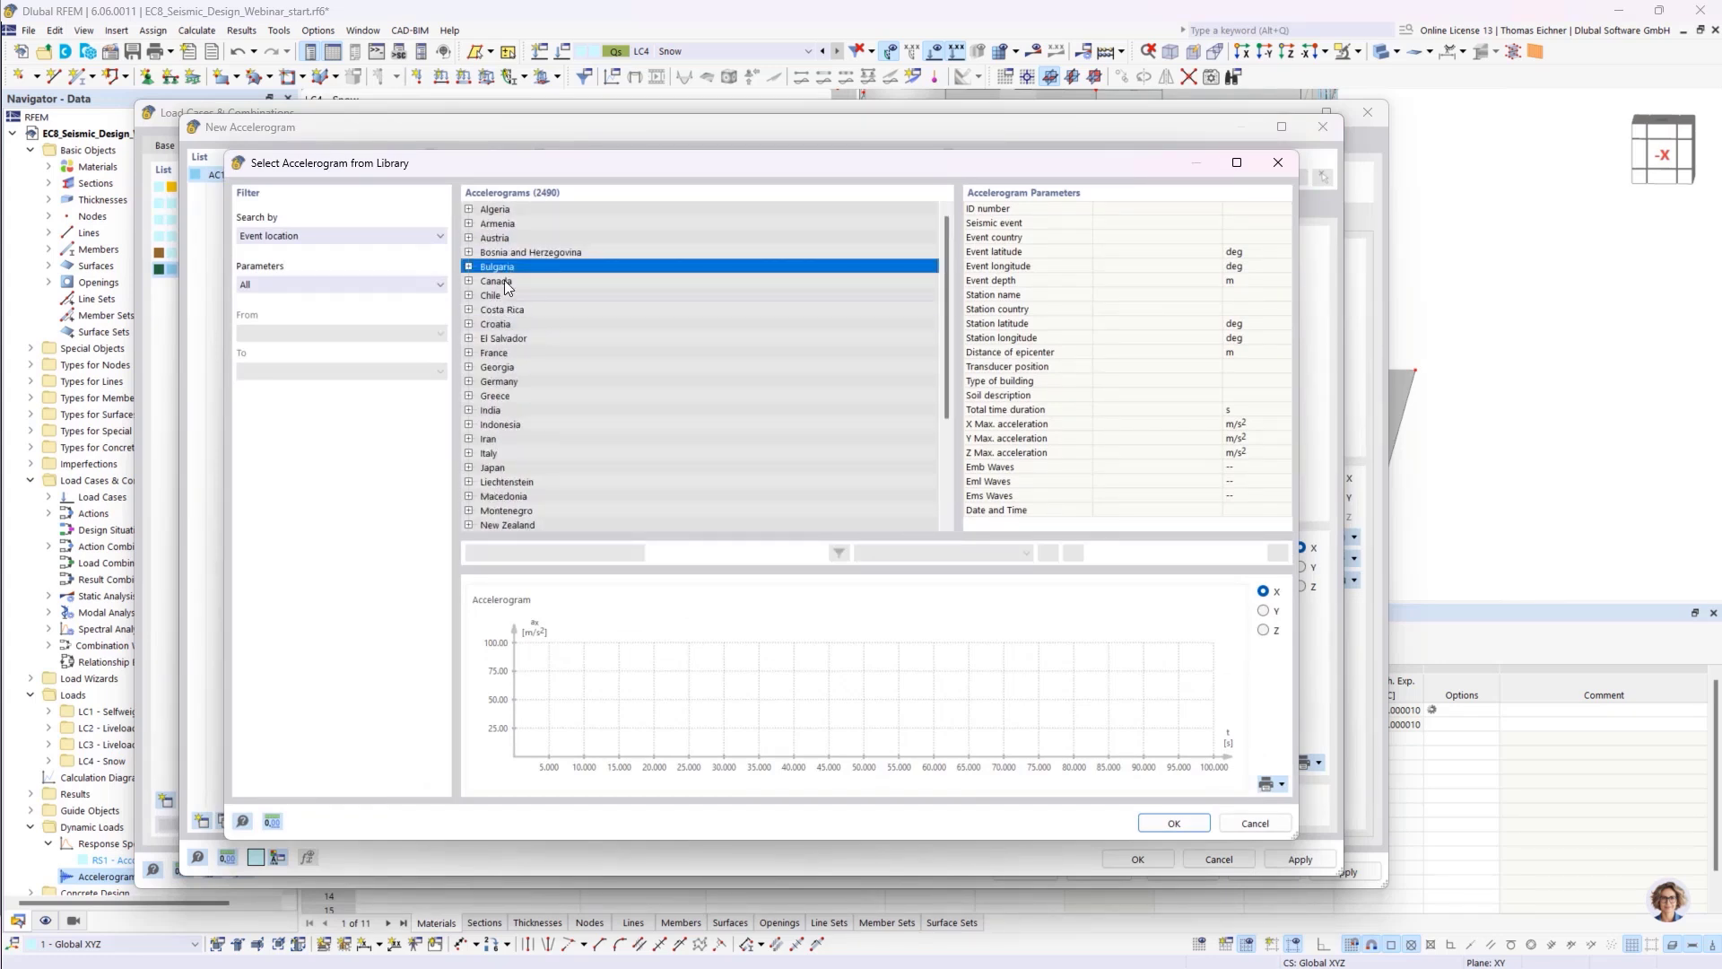
- Preview accelerogram records from Bosnia and Herzegovina and New Zealand in the library, leaving the new accelerogram uncreated
{"action": "left_click", "coordinate": [470, 253]}
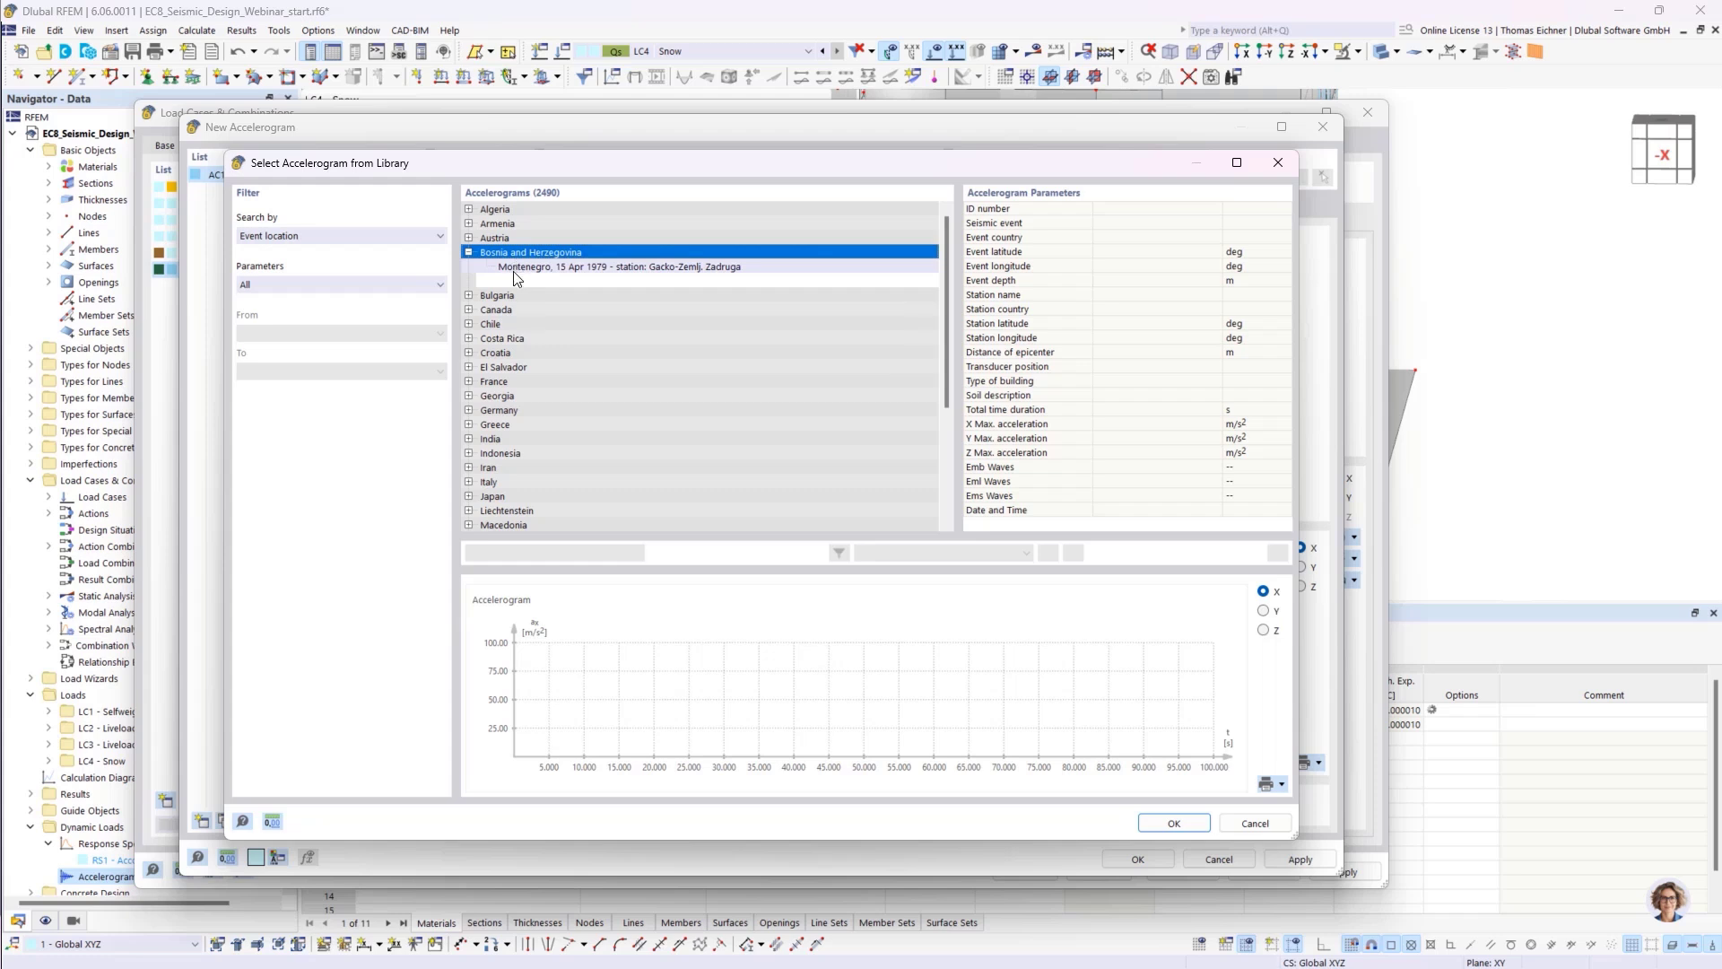
{"action": "left_click", "coordinate": [510, 268]}
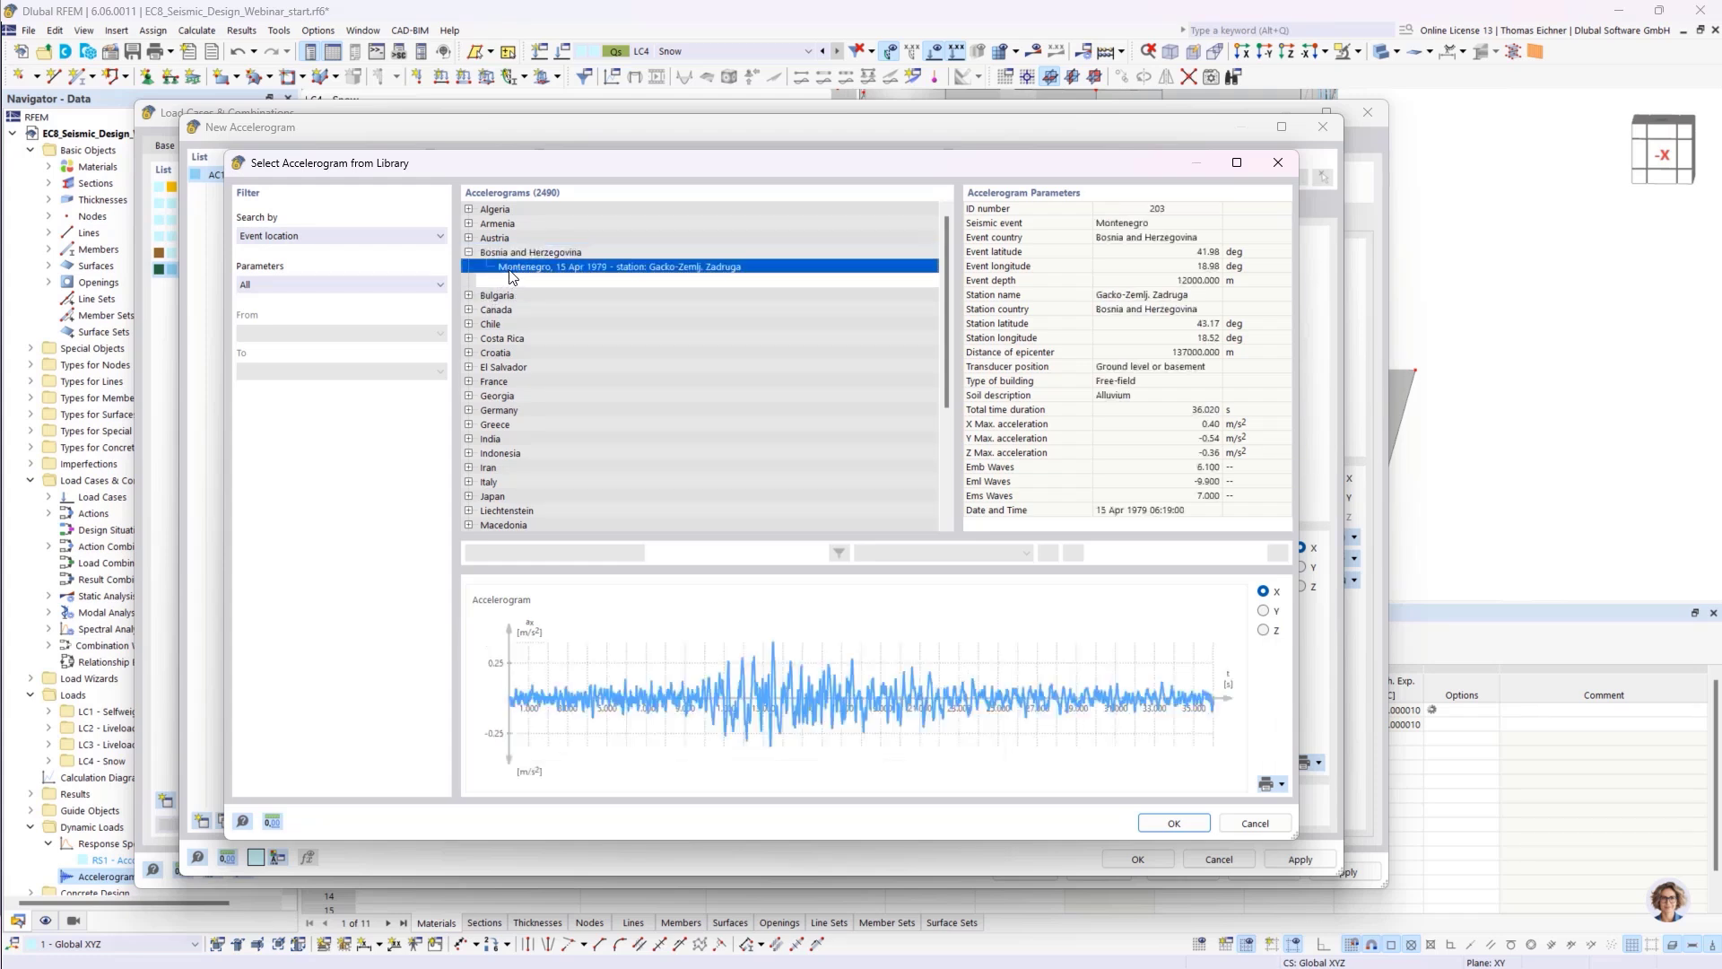
{"action": "scroll", "coordinate": [498, 347], "scroll_direction": "down", "scroll_amount": 4}
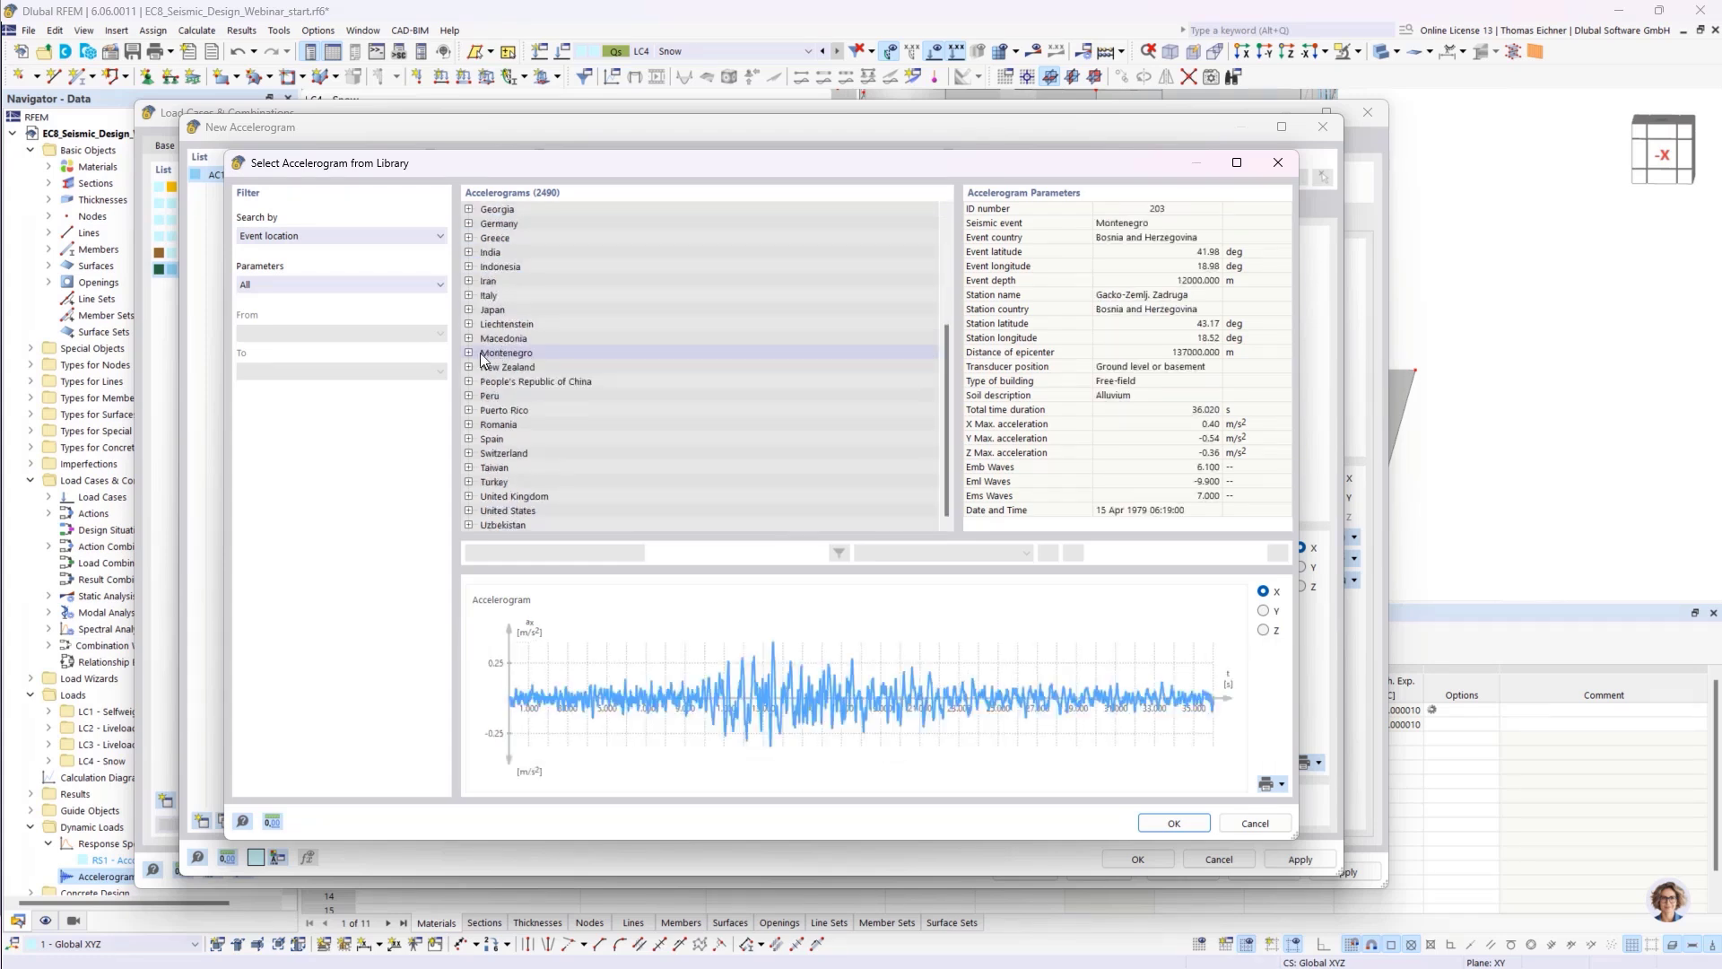
{"action": "left_click", "coordinate": [473, 367]}
{"action": "left_click", "coordinate": [556, 397]}
{"action": "left_click", "coordinate": [578, 425]}
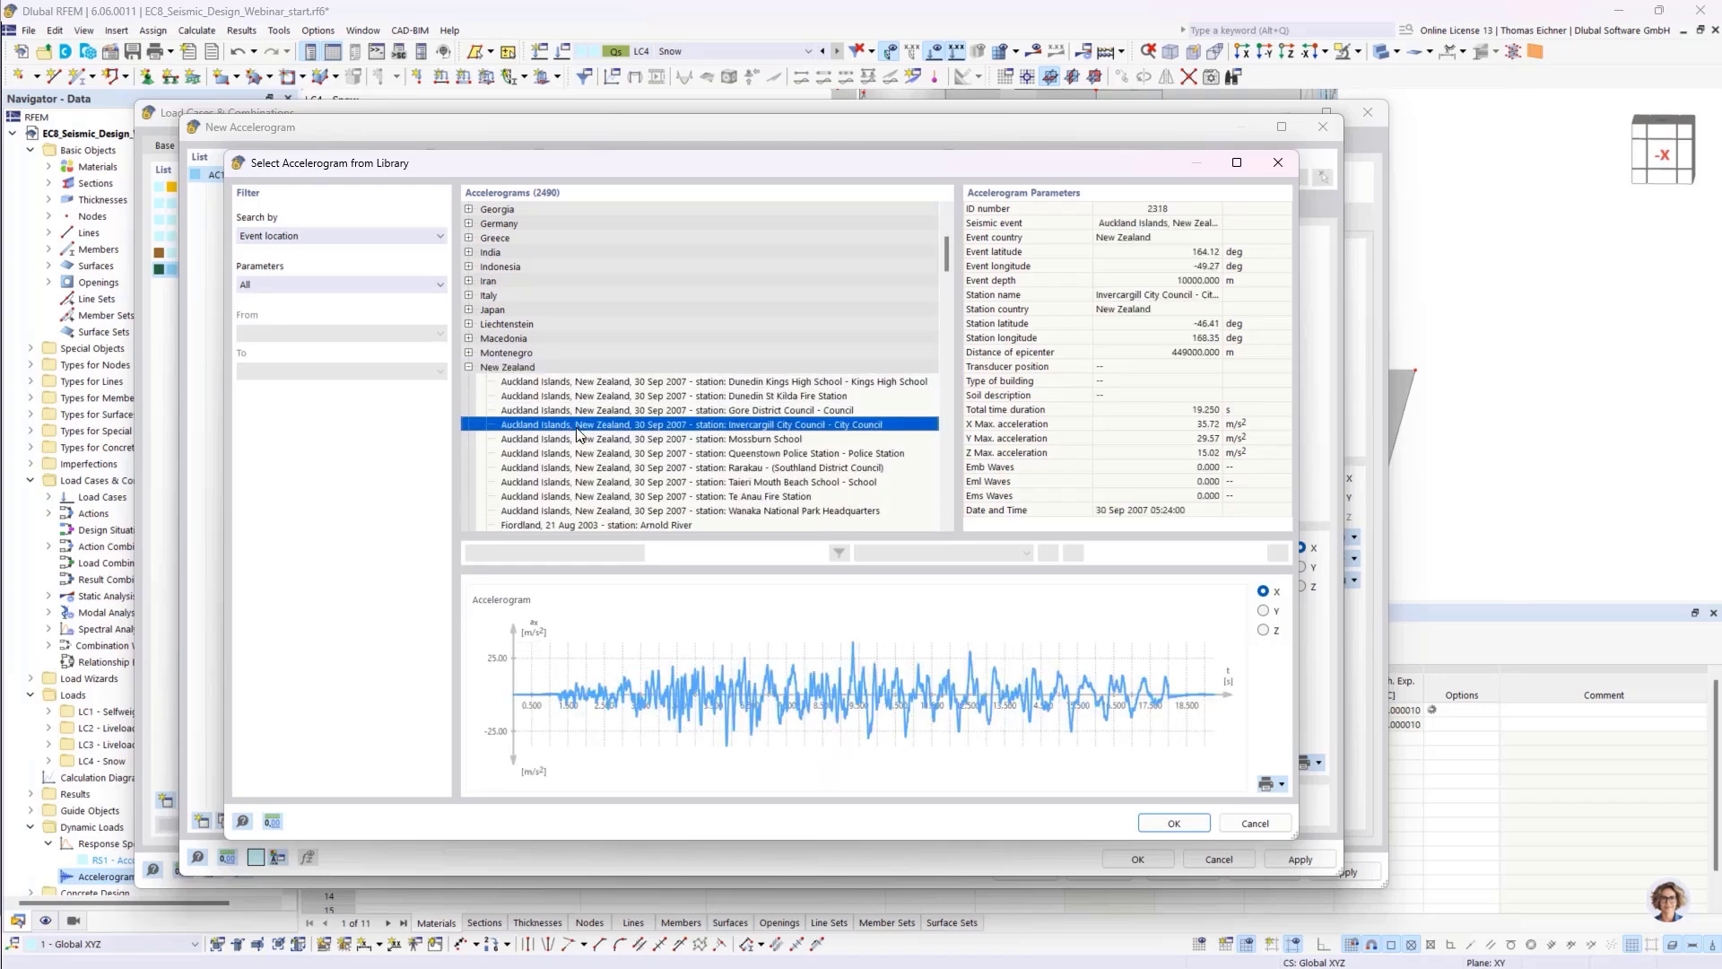
{"action": "left_click", "coordinate": [581, 454]}
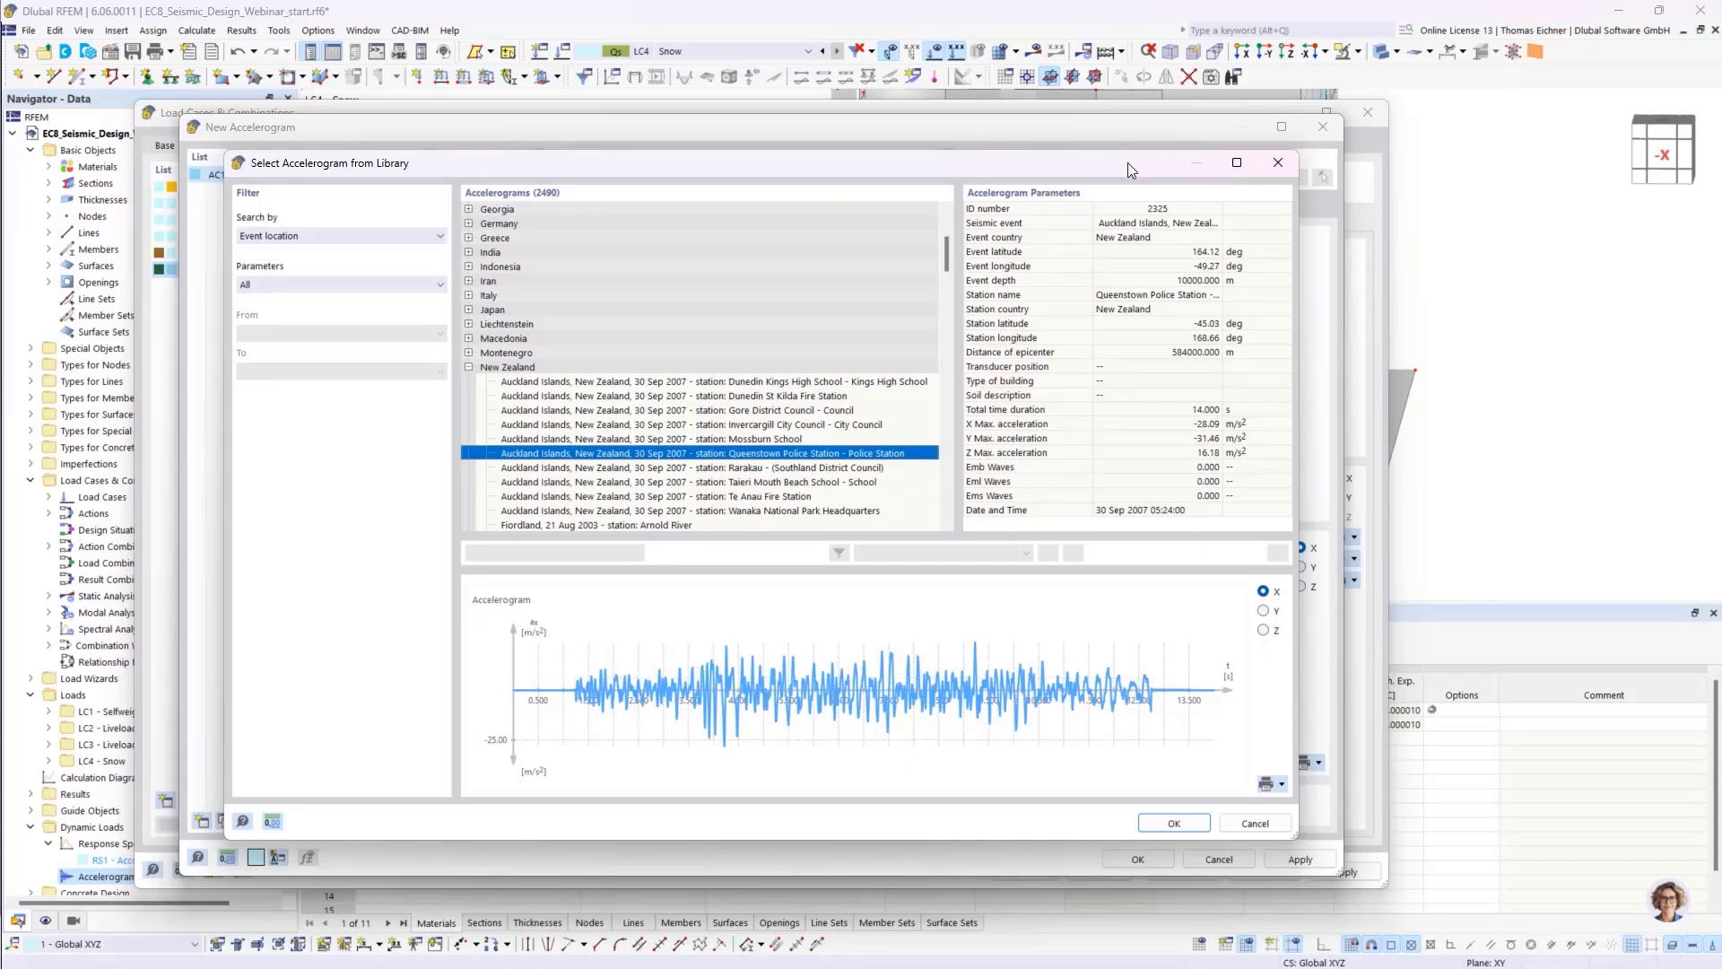
{"action": "left_click", "coordinate": [1202, 158]}
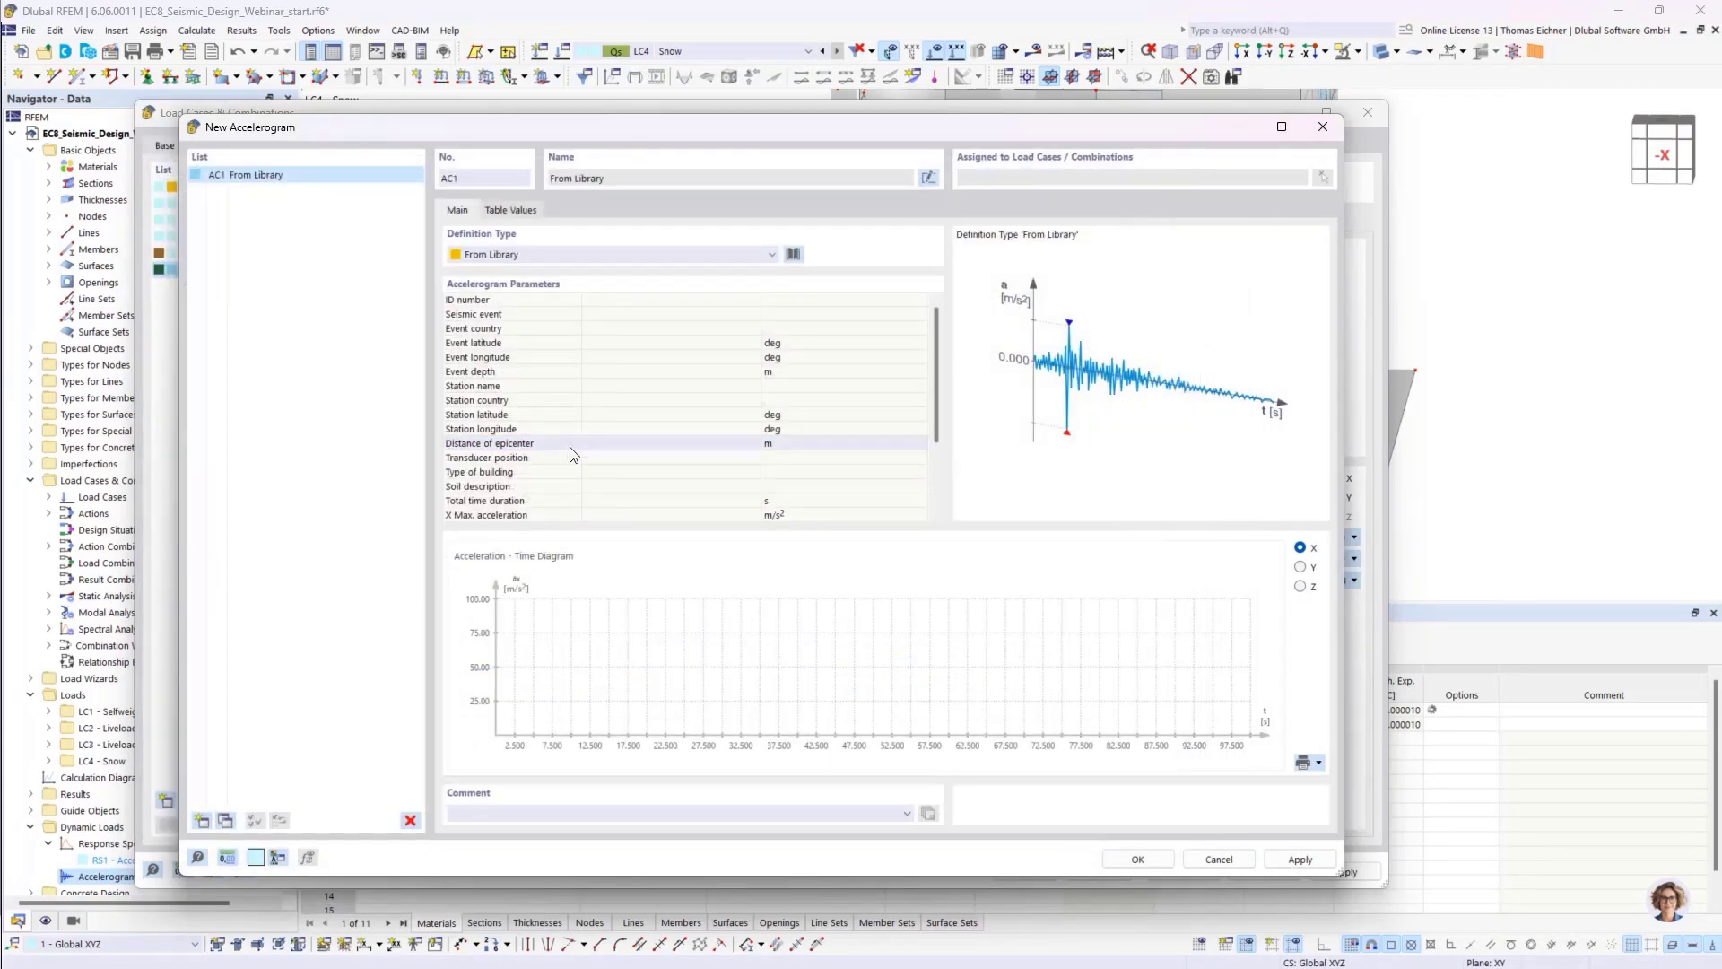
{"action": "left_click_drag", "start_coordinate": [407, 137], "coordinate": [392, 140]}
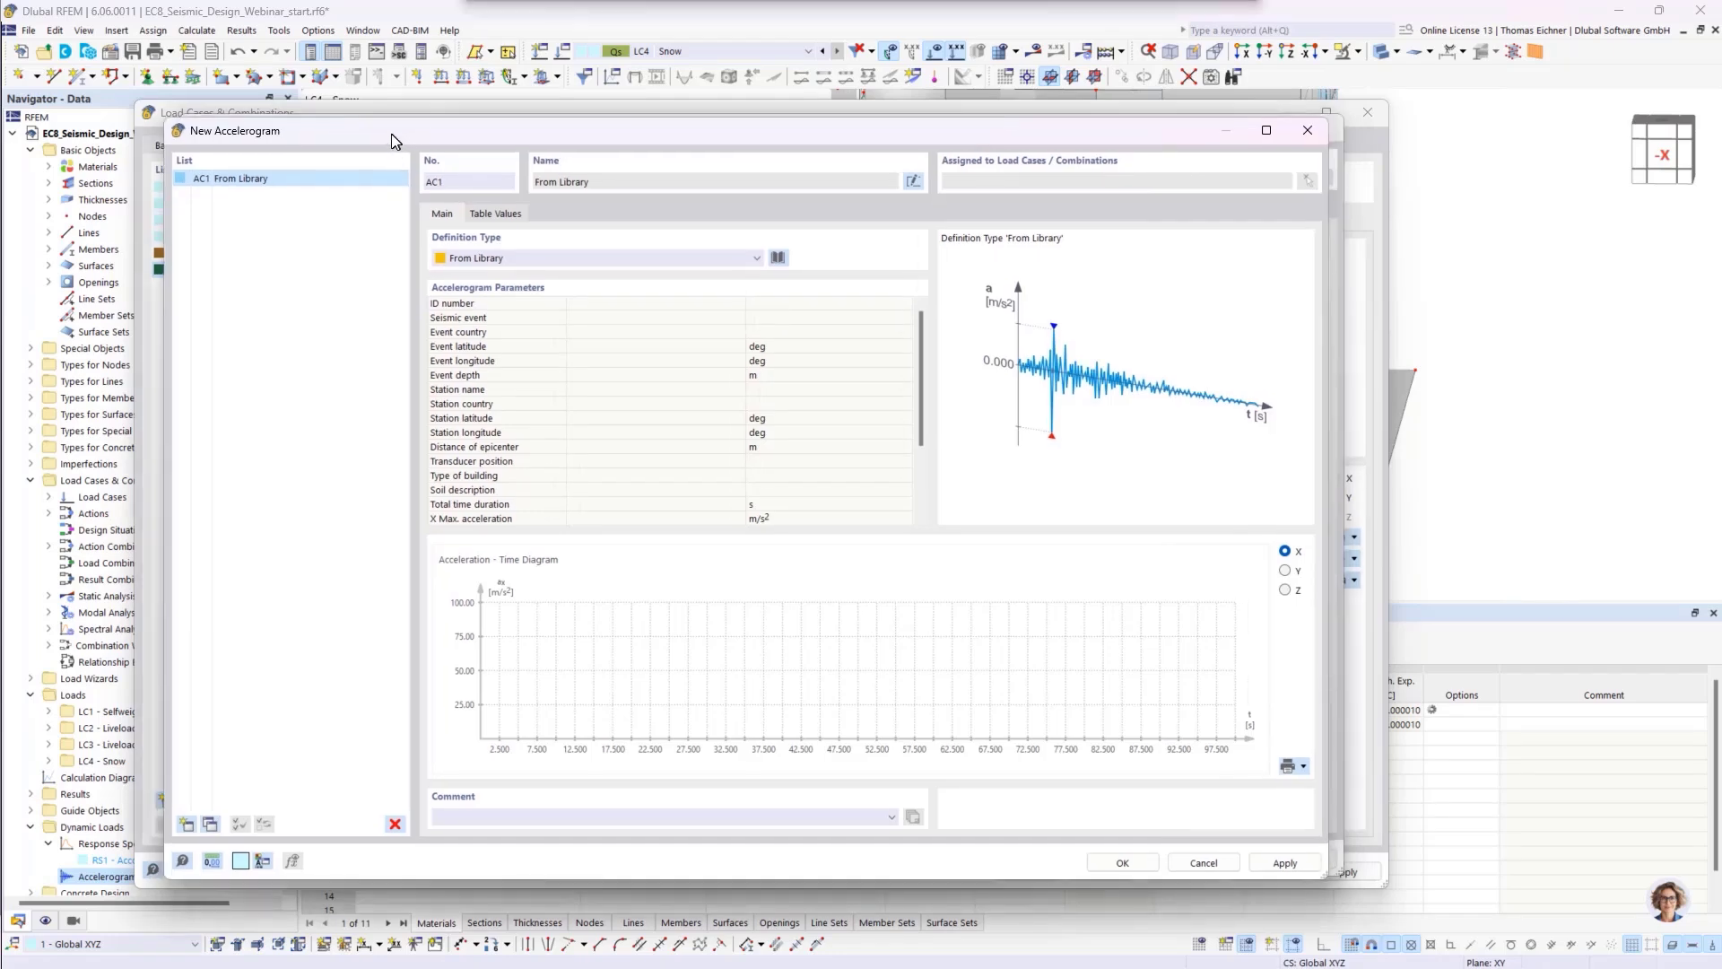
{"action": "left_click", "coordinate": [1307, 130]}
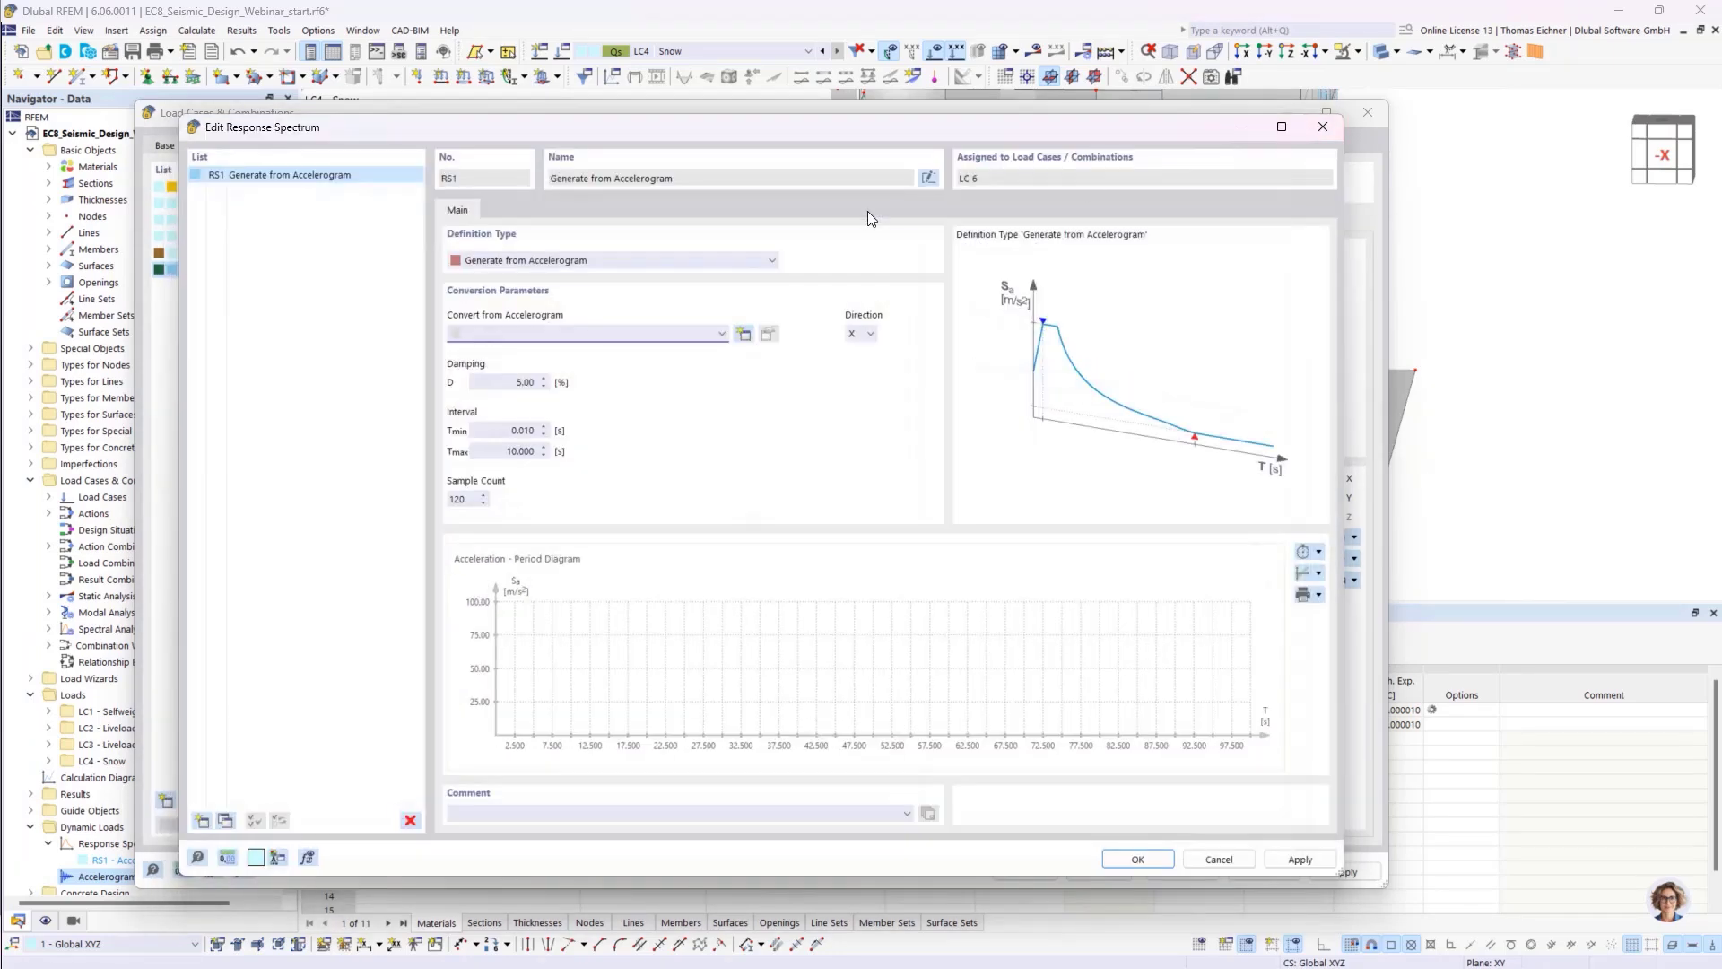
- Define the response spectrum according to standard EN 1998-1 | DIN | 2023-11, with Design Spectrum as the spectrum shape
{"action": "left_click", "coordinate": [631, 262]}
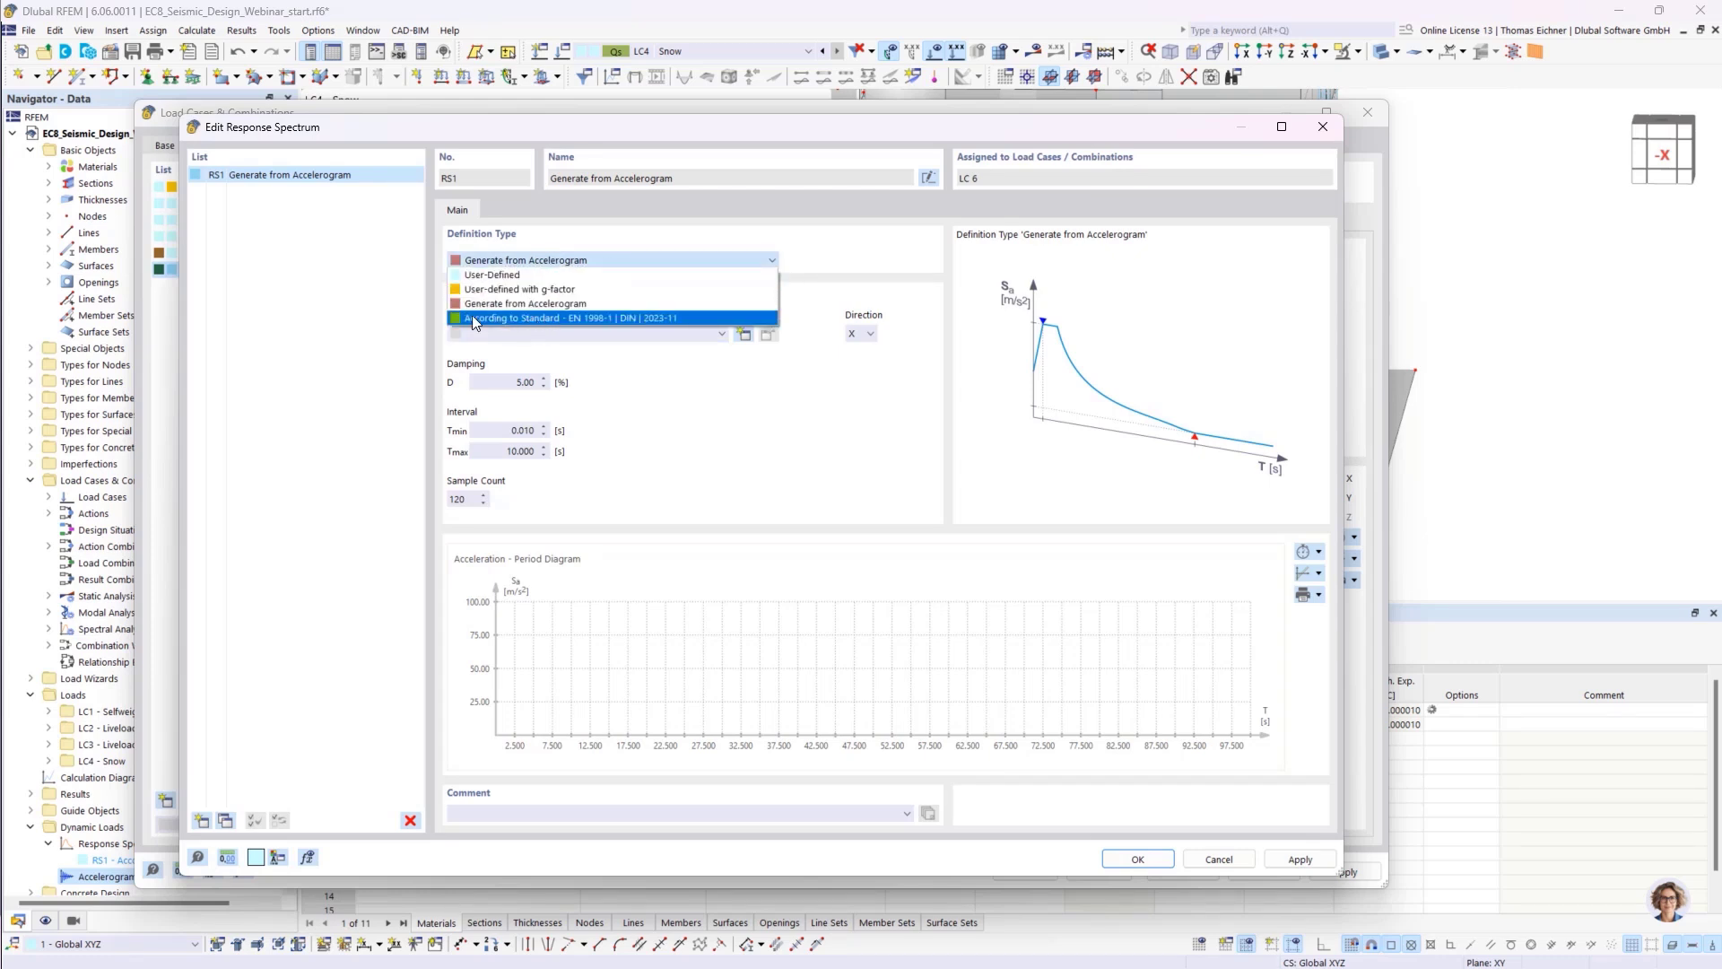
{"action": "left_click", "coordinate": [594, 318]}
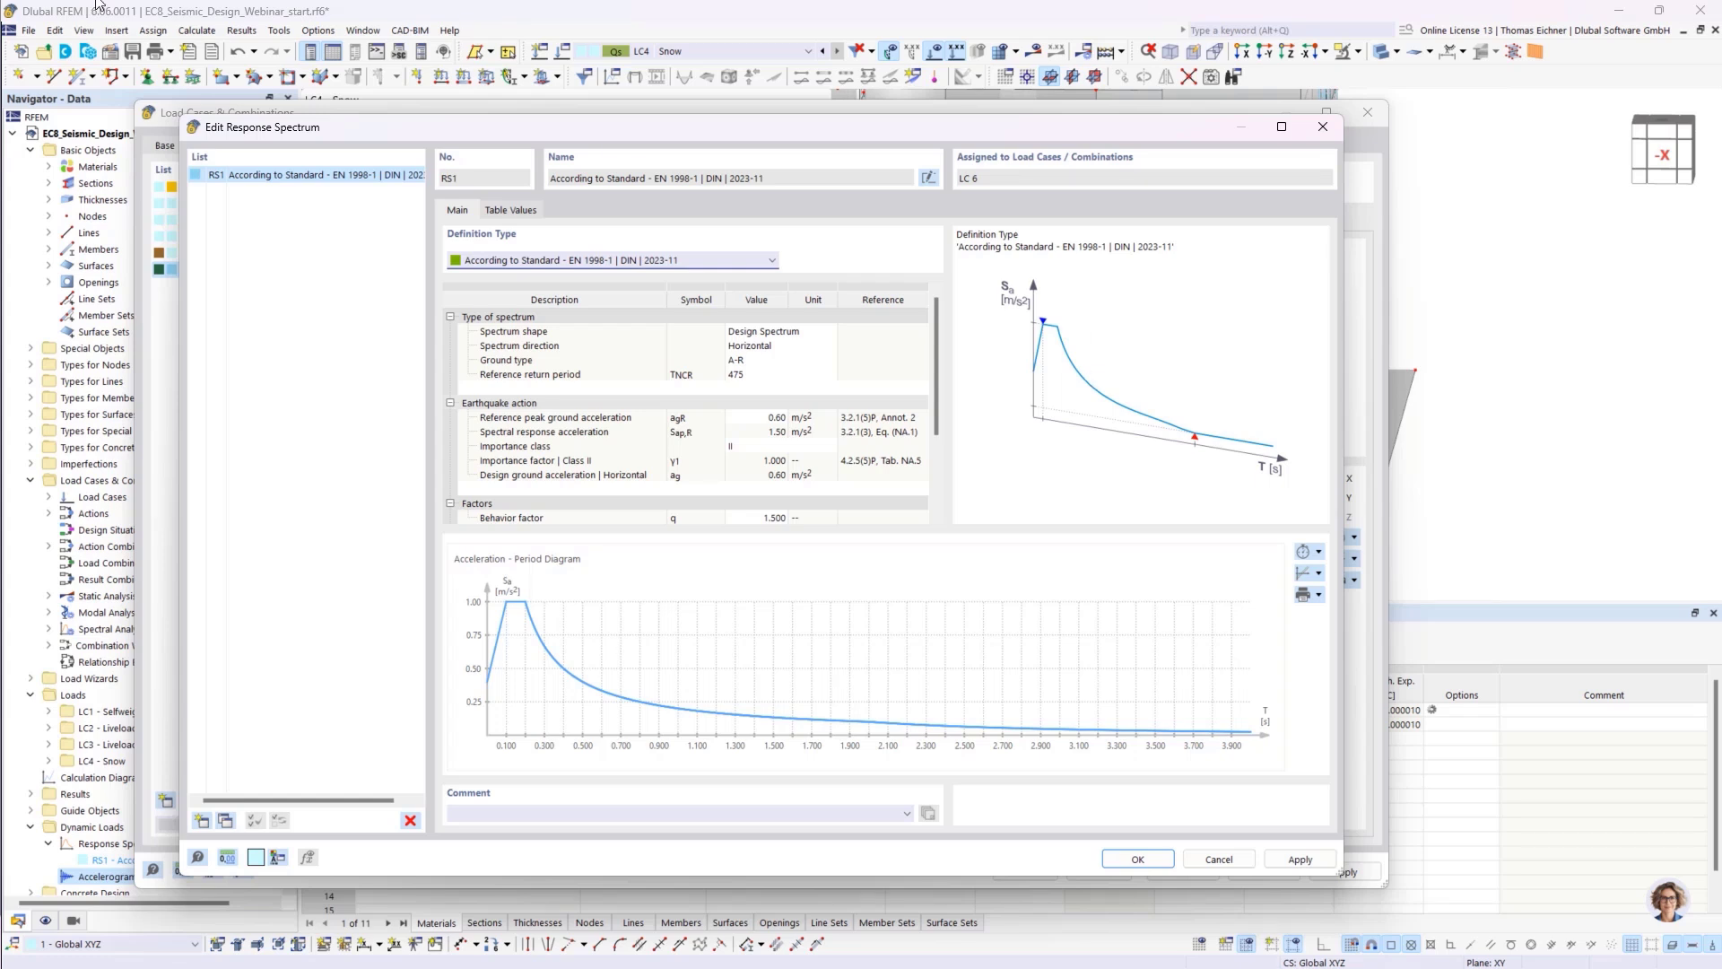
{"action": "left_click", "coordinate": [801, 331]}
{"action": "left_click", "coordinate": [804, 331]}
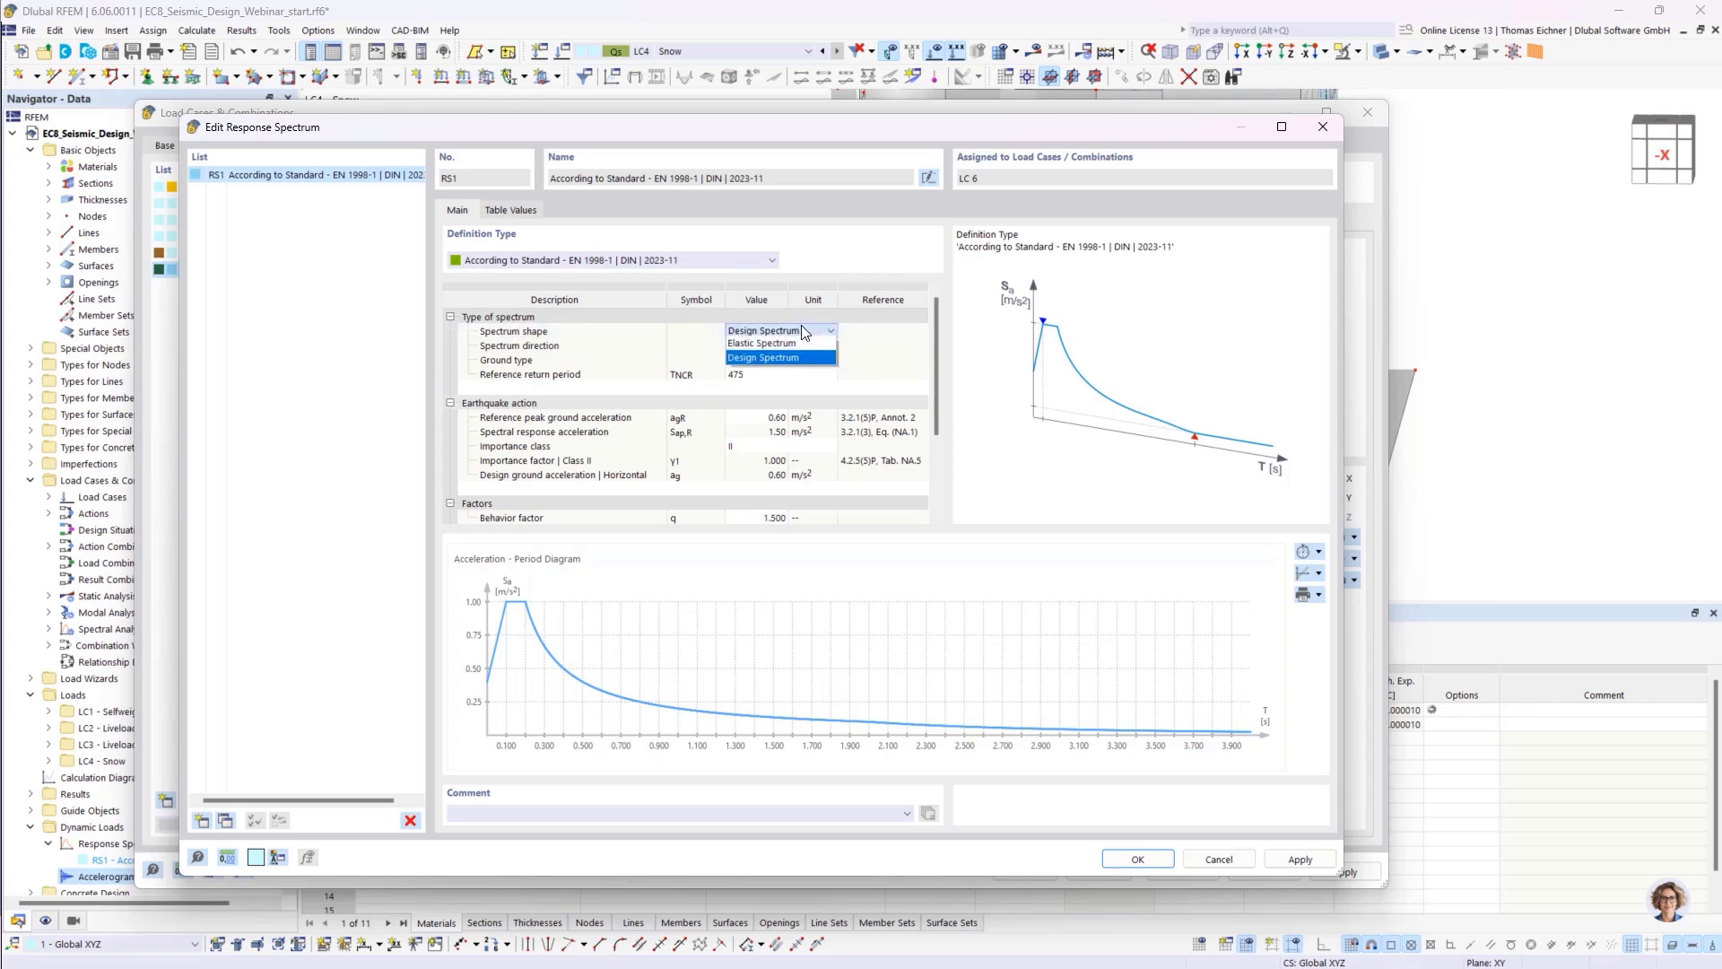
{"action": "left_click", "coordinate": [785, 357]}
- Examine the behavior factor and the ground type parameters of the design spectrum without changing them
{"action": "scroll", "coordinate": [940, 369], "scroll_direction": "down", "scroll_amount": 3}
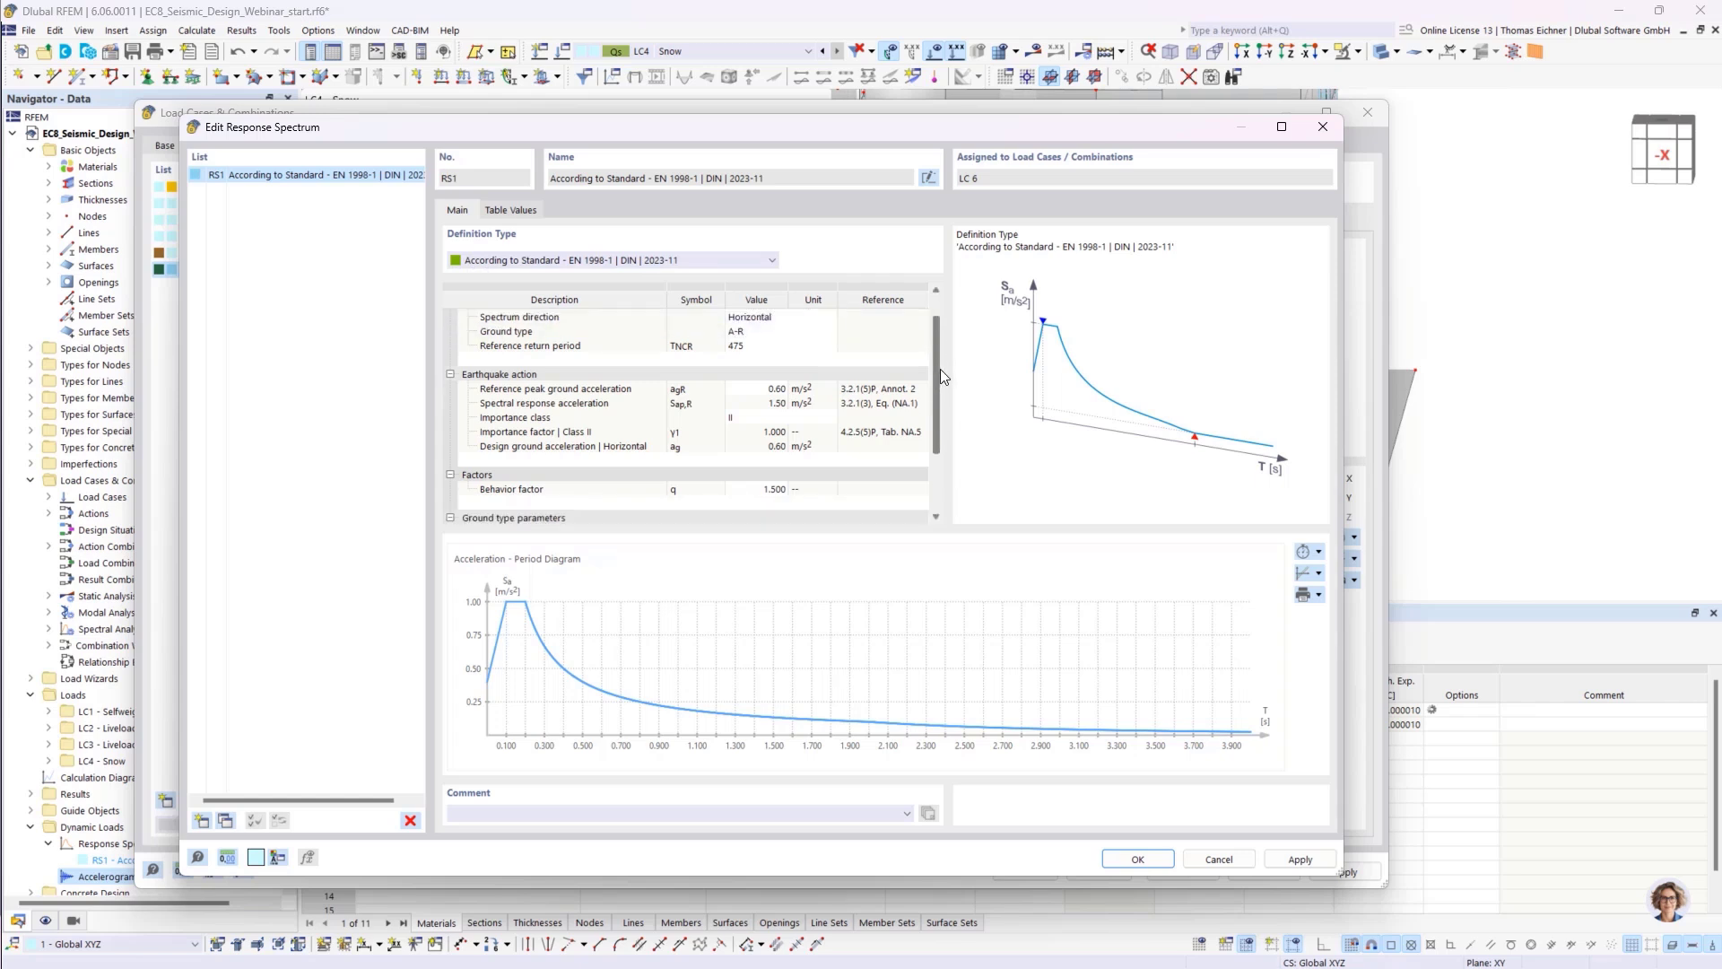
{"action": "left_click", "coordinate": [812, 476]}
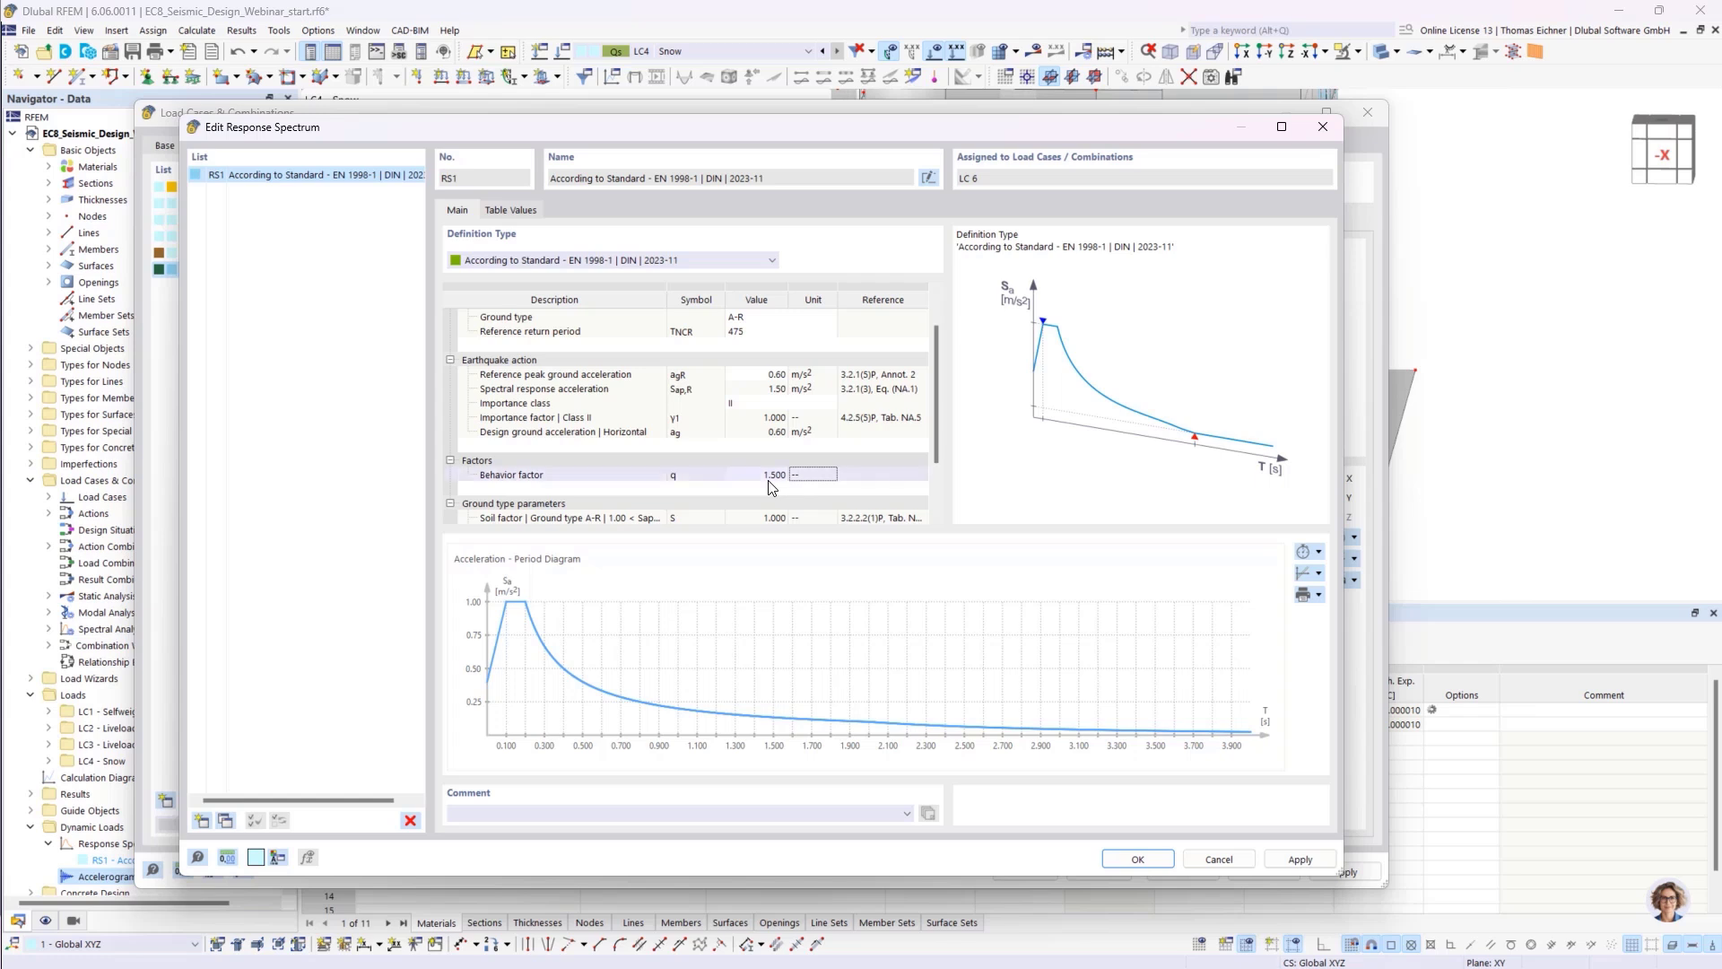
{"action": "left_click", "coordinate": [741, 473]}
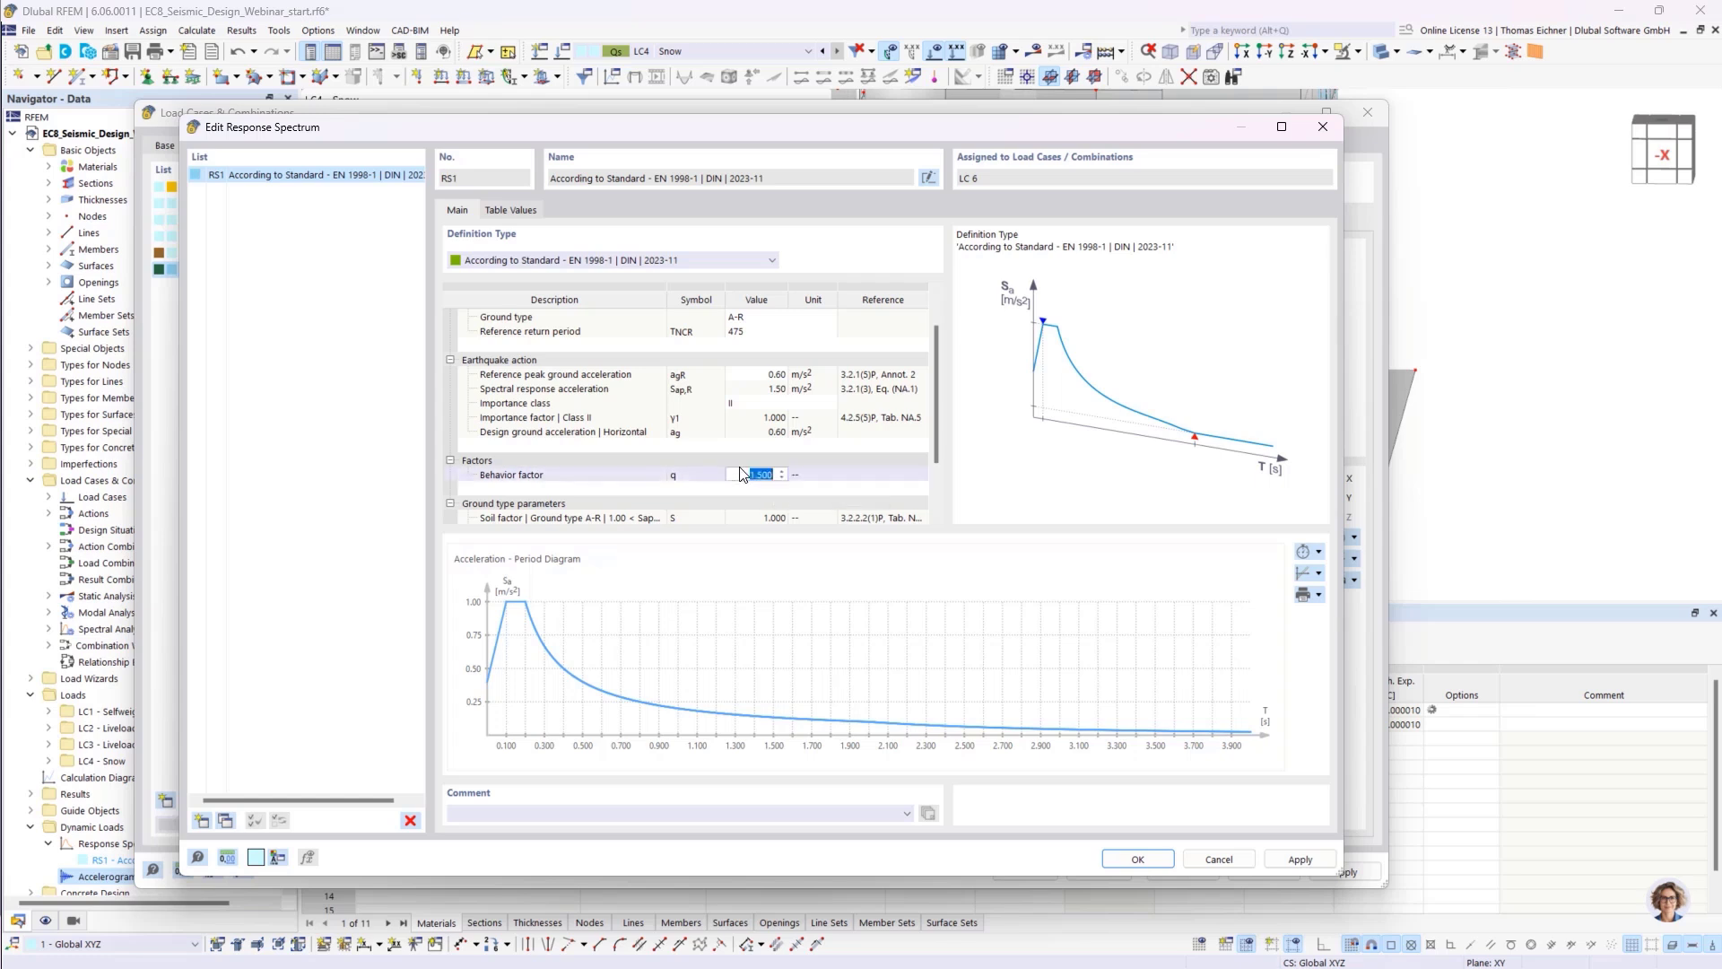
{"action": "left_click", "coordinate": [797, 477]}
{"action": "scroll", "coordinate": [786, 475], "scroll_direction": "up", "scroll_amount": 1}
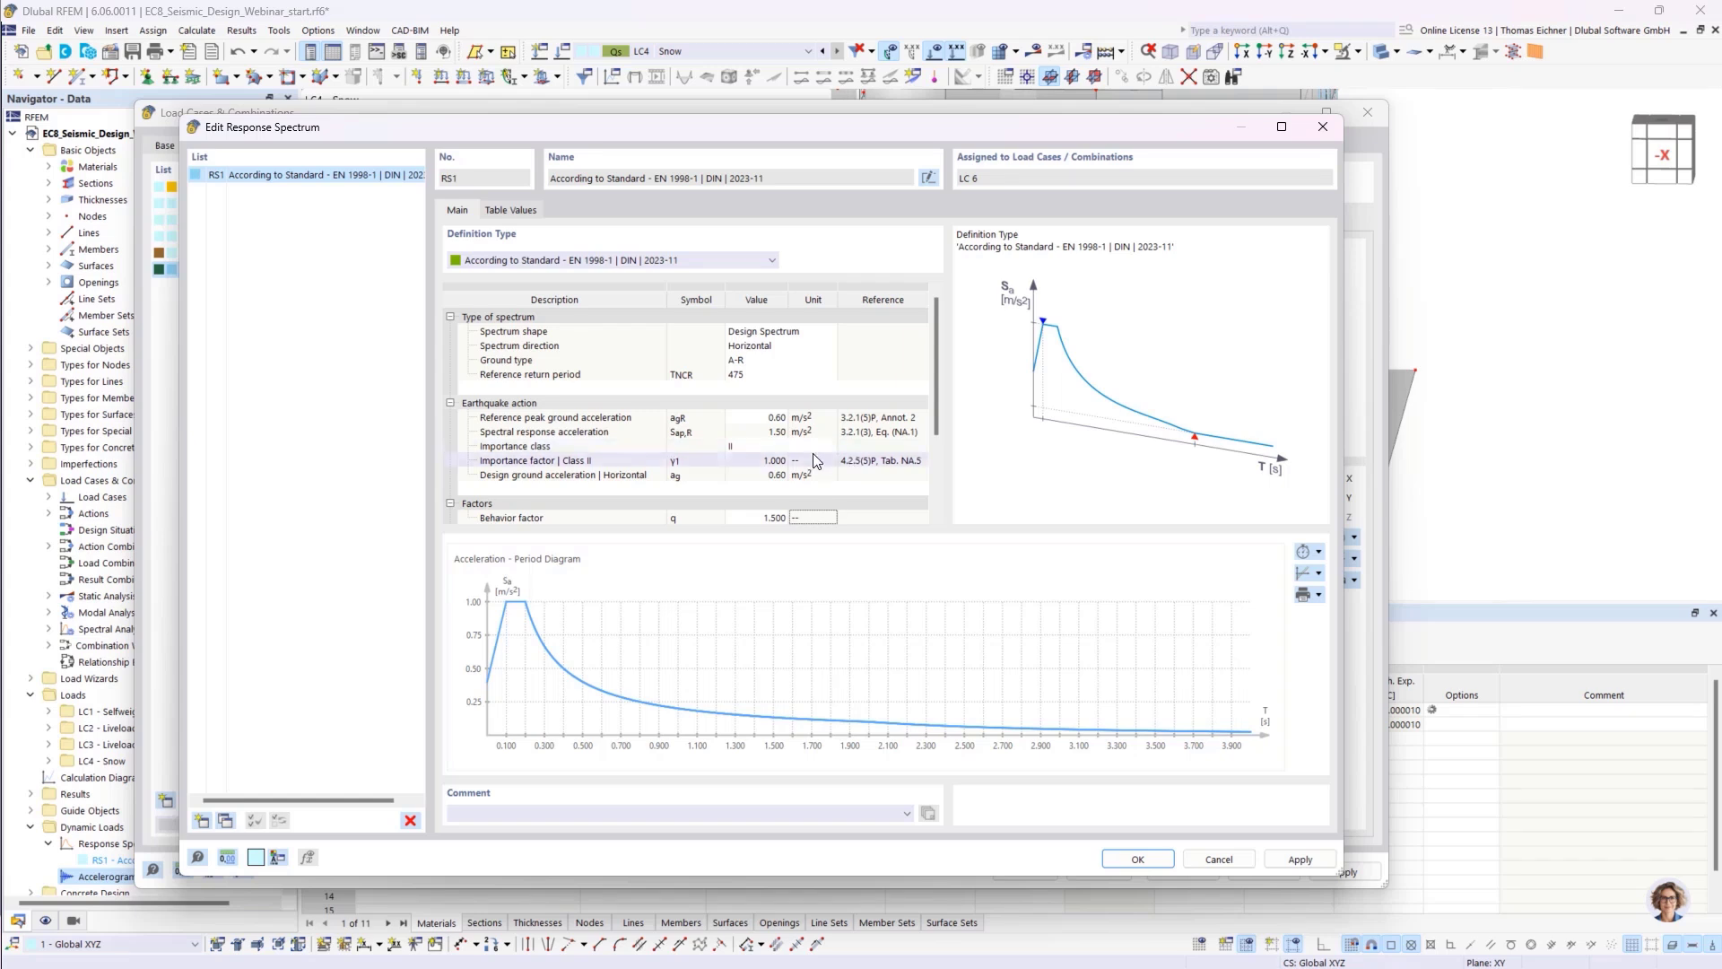
{"action": "scroll", "coordinate": [826, 439], "scroll_direction": "down", "scroll_amount": 3}
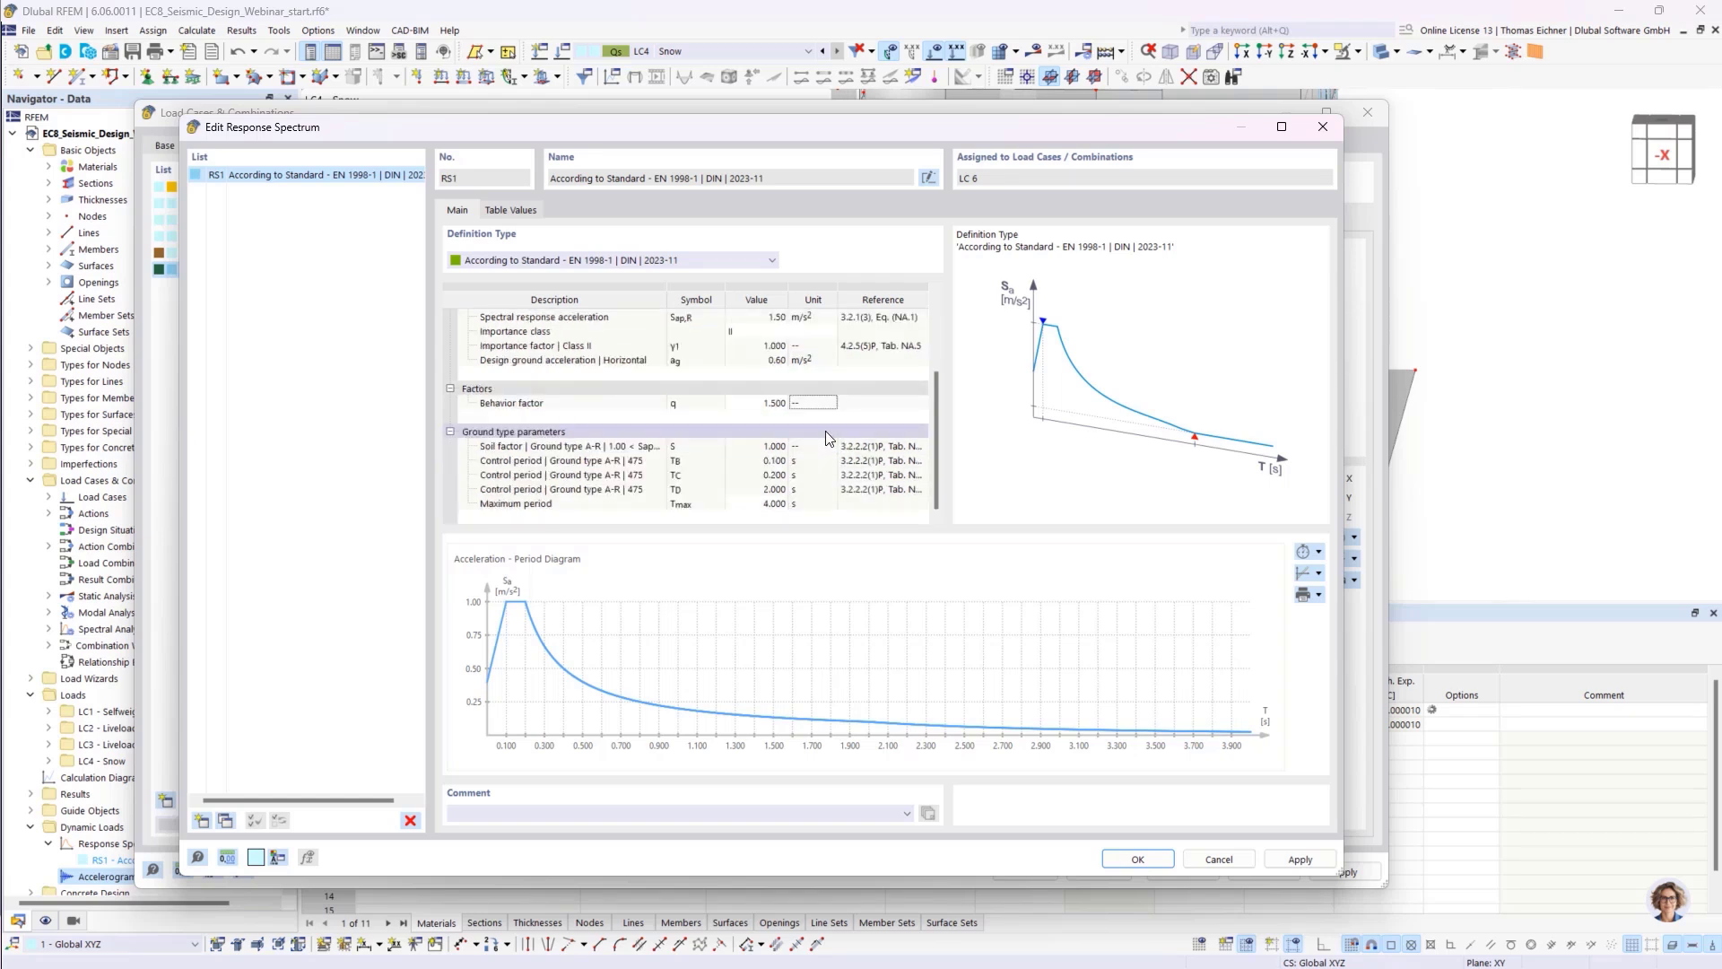
{"action": "scroll", "coordinate": [821, 435], "scroll_direction": "up", "scroll_amount": 3}
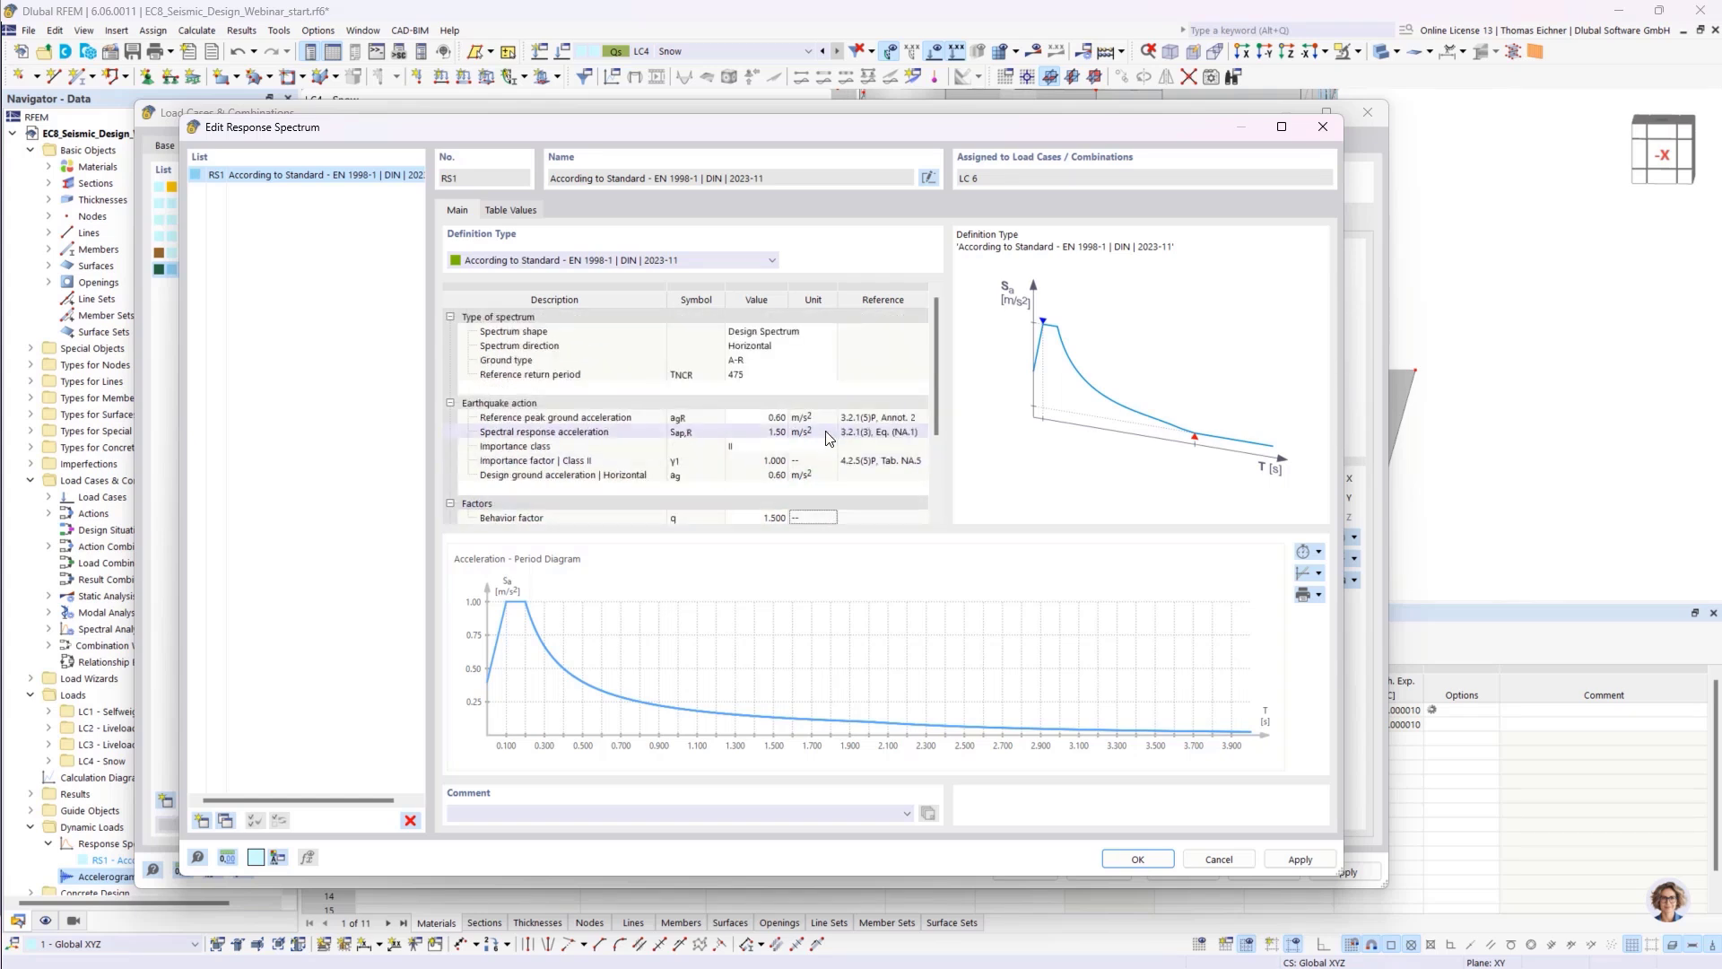
- Examine the ground type, the reference peak ground acceleration and the available importance classes of the response spectrum
{"action": "left_click", "coordinate": [750, 362]}
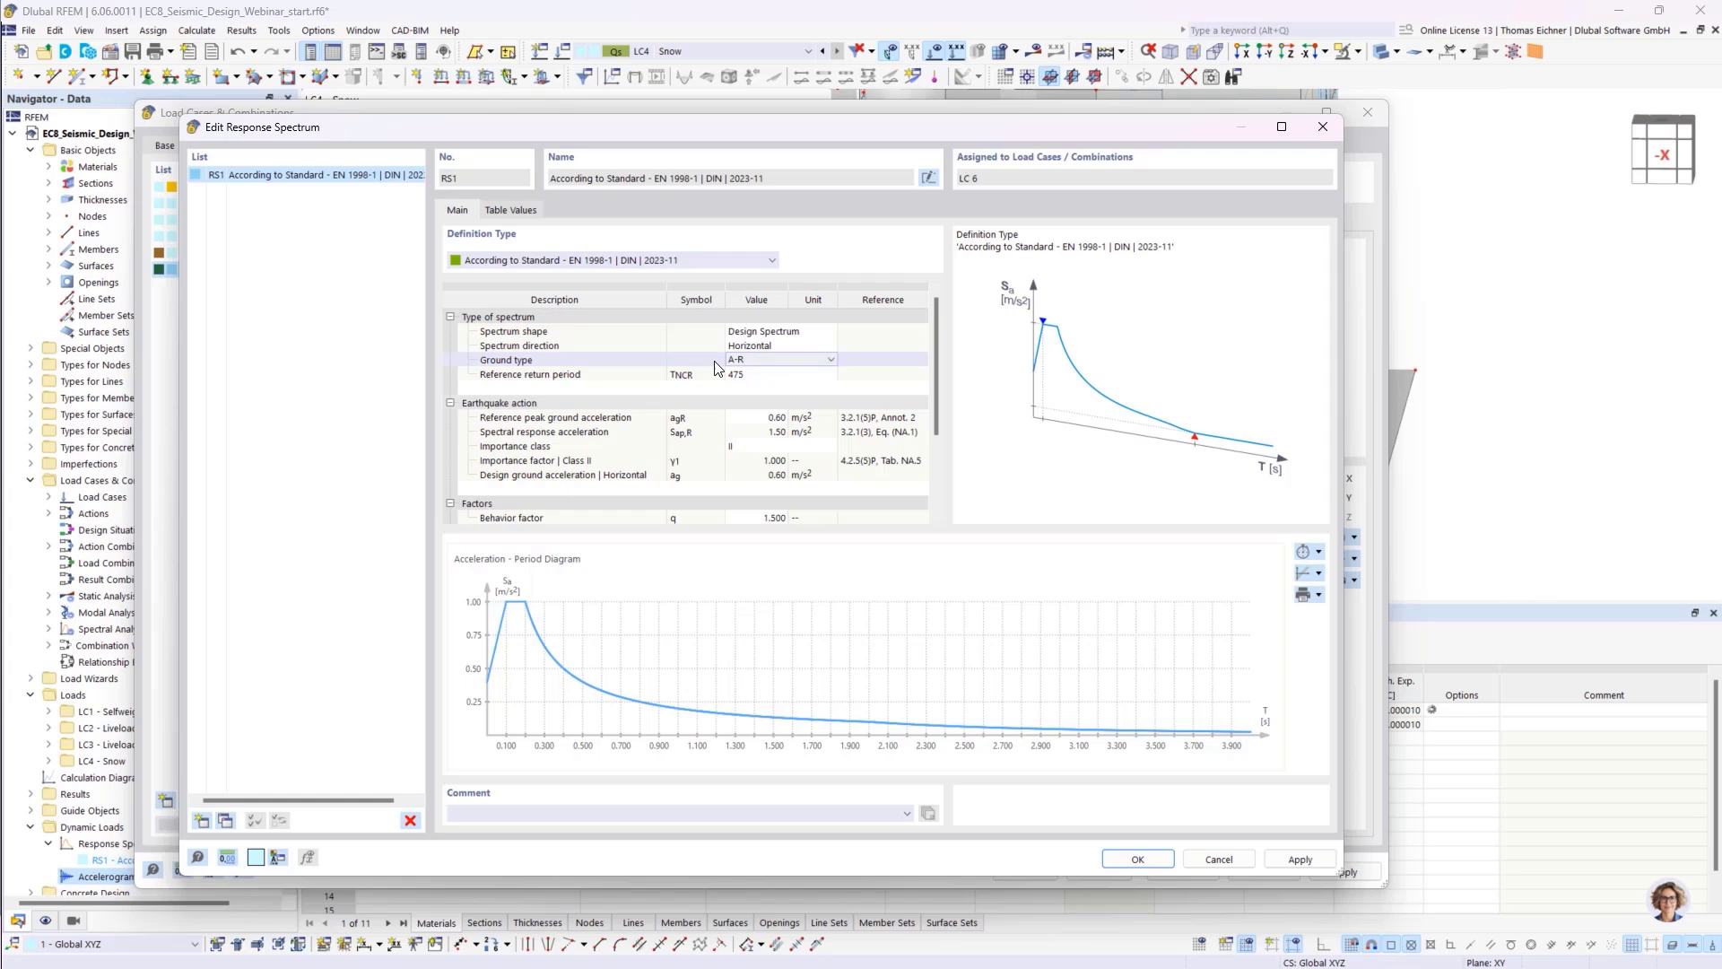
{"action": "left_click", "coordinate": [760, 445]}
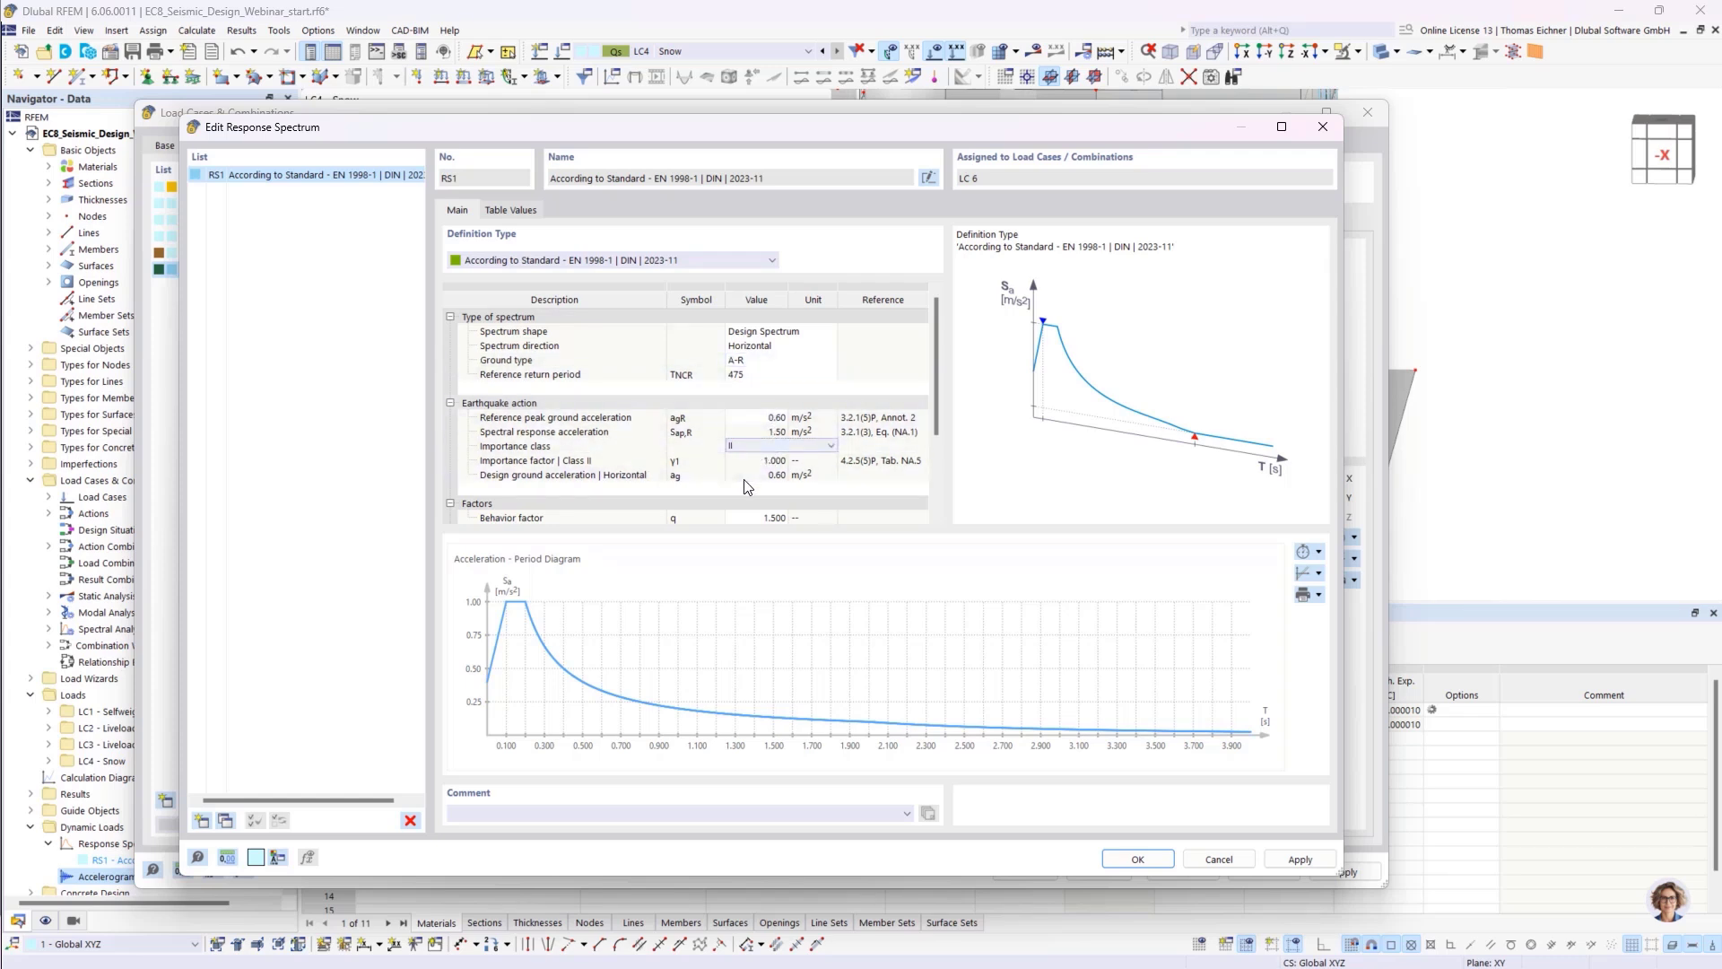
{"action": "left_click", "coordinate": [748, 418]}
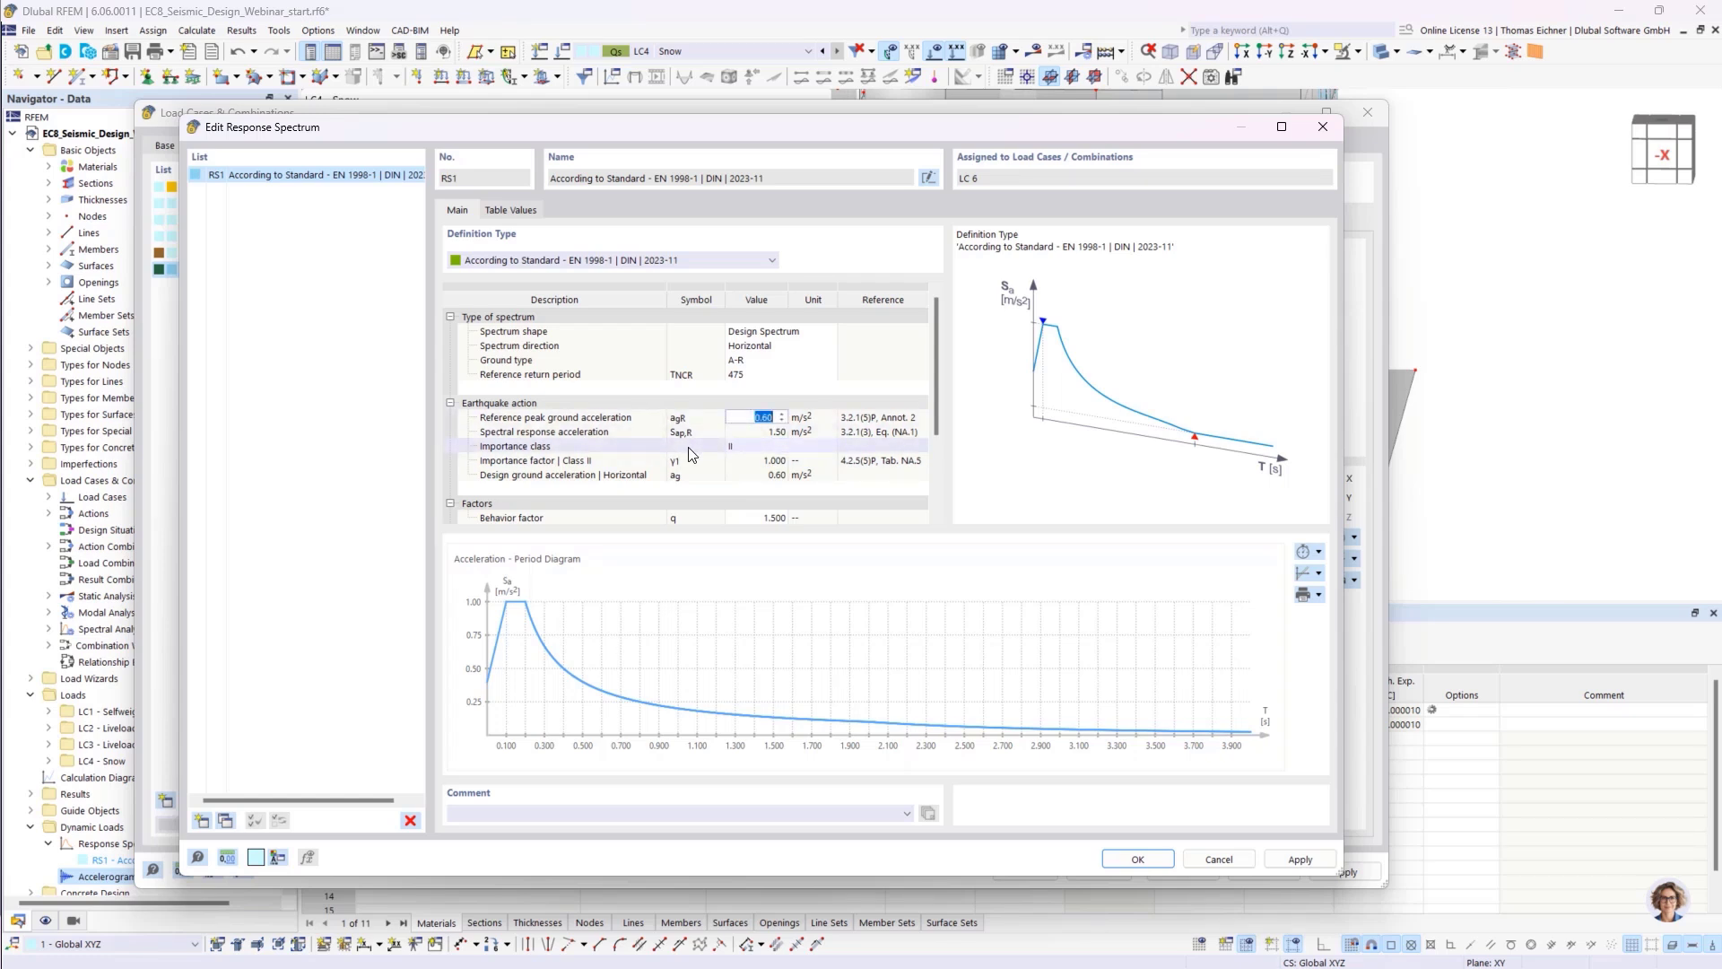
{"action": "left_click", "coordinate": [737, 445]}
{"action": "left_click", "coordinate": [807, 448]}
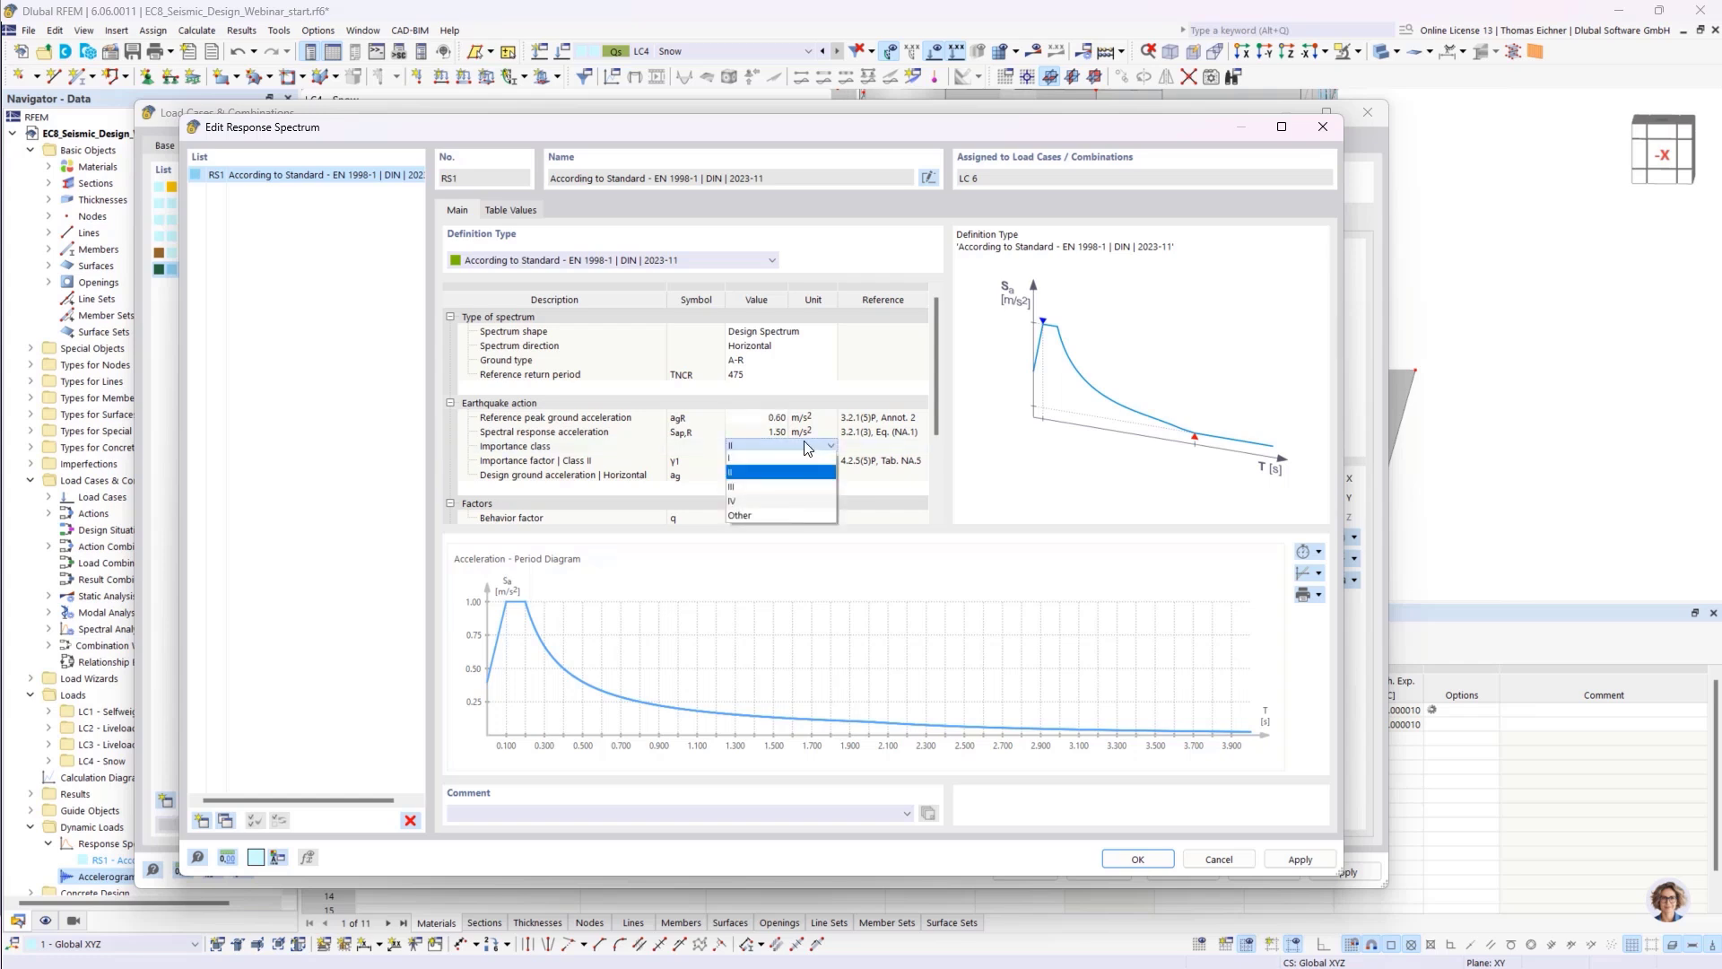
{"action": "left_click", "coordinate": [745, 449]}
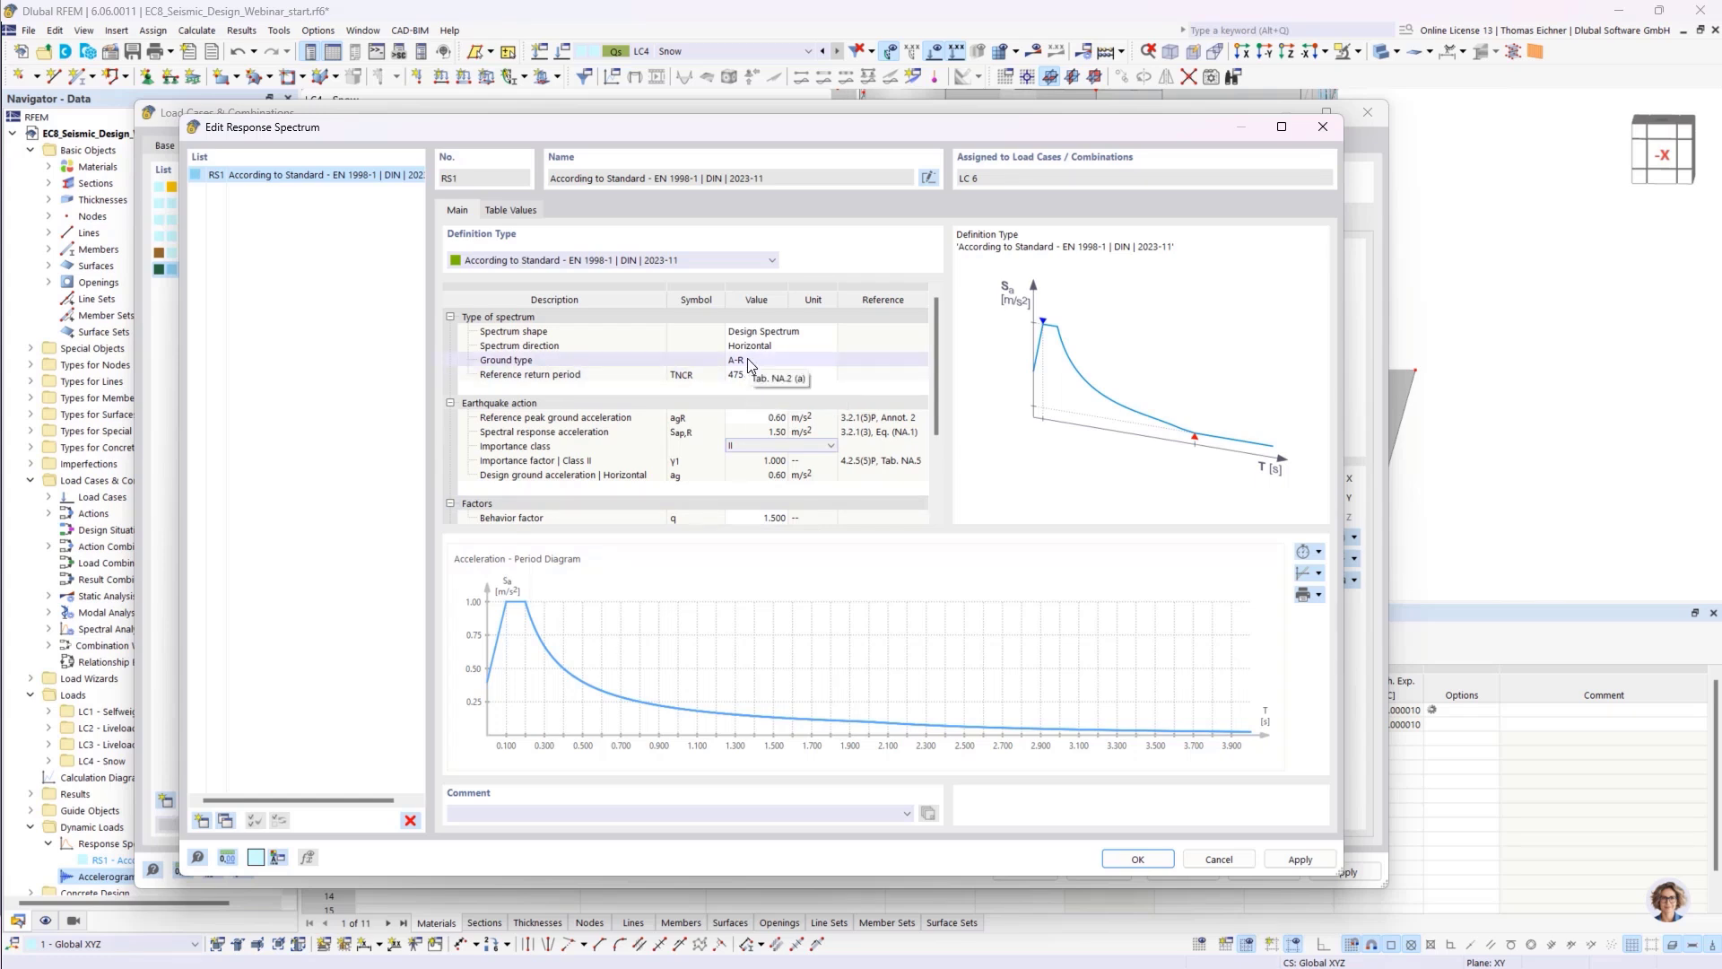
{"action": "left_click", "coordinate": [765, 417]}
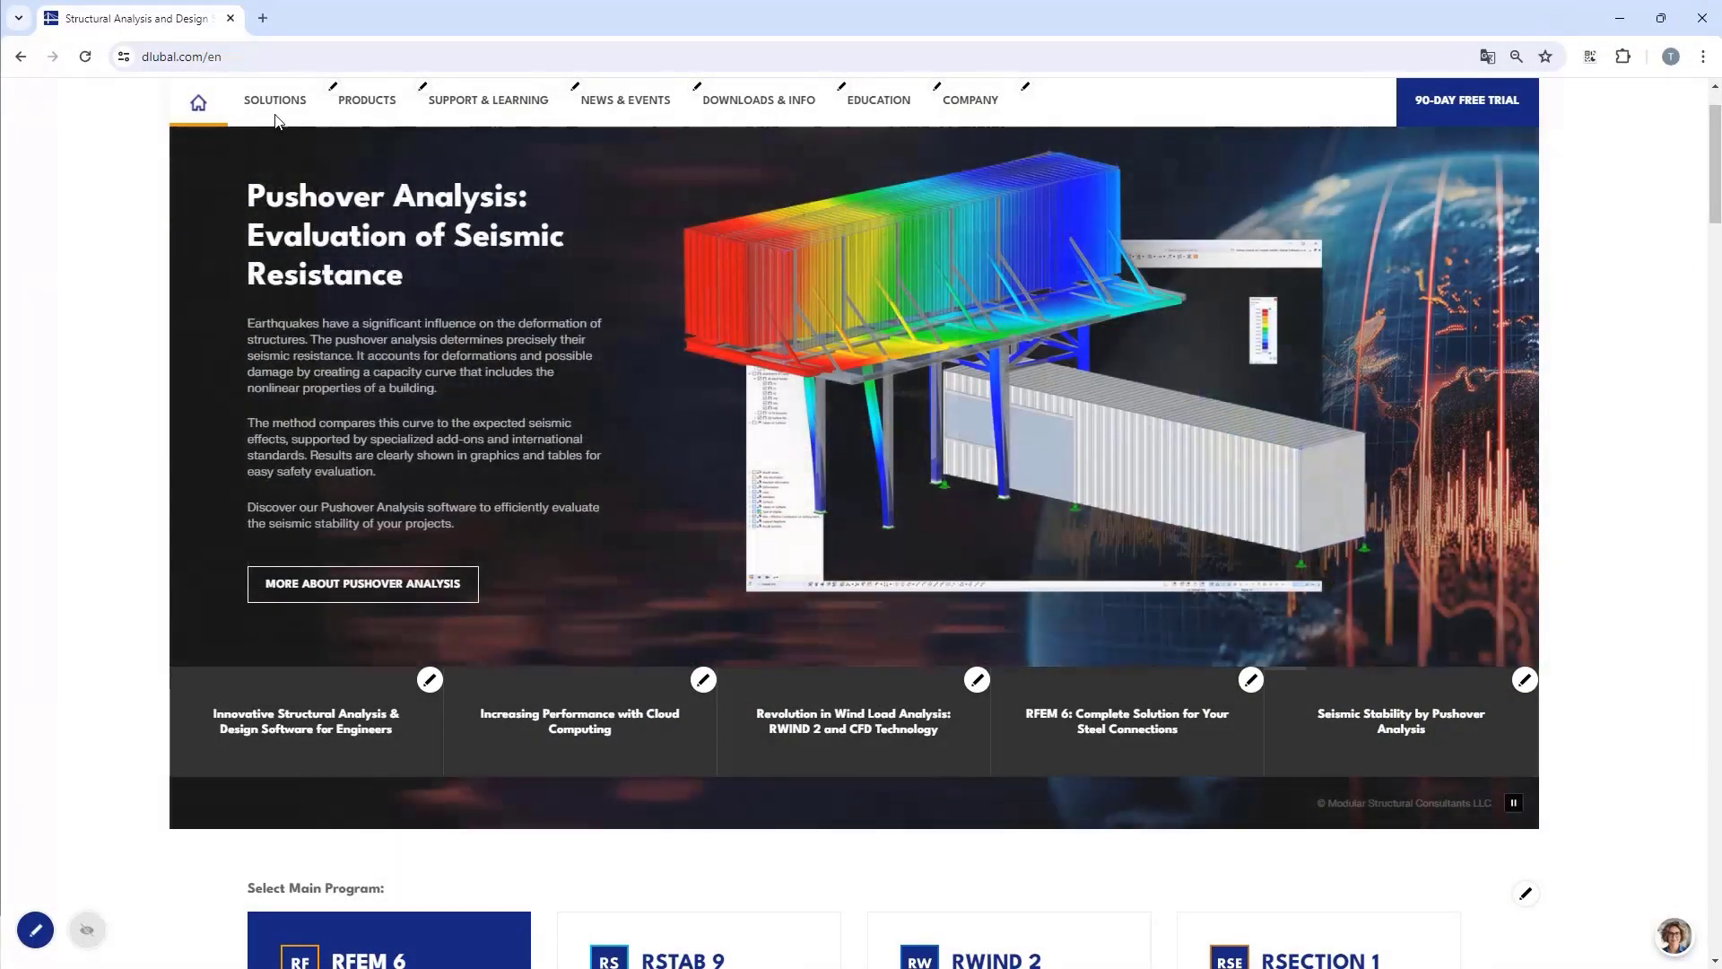
- Switch to the Dlubal website in the browser and open the Snow Load, Wind Speed, and Seismic Load Maps online service
{"action": "left_click", "coordinate": [281, 106]}
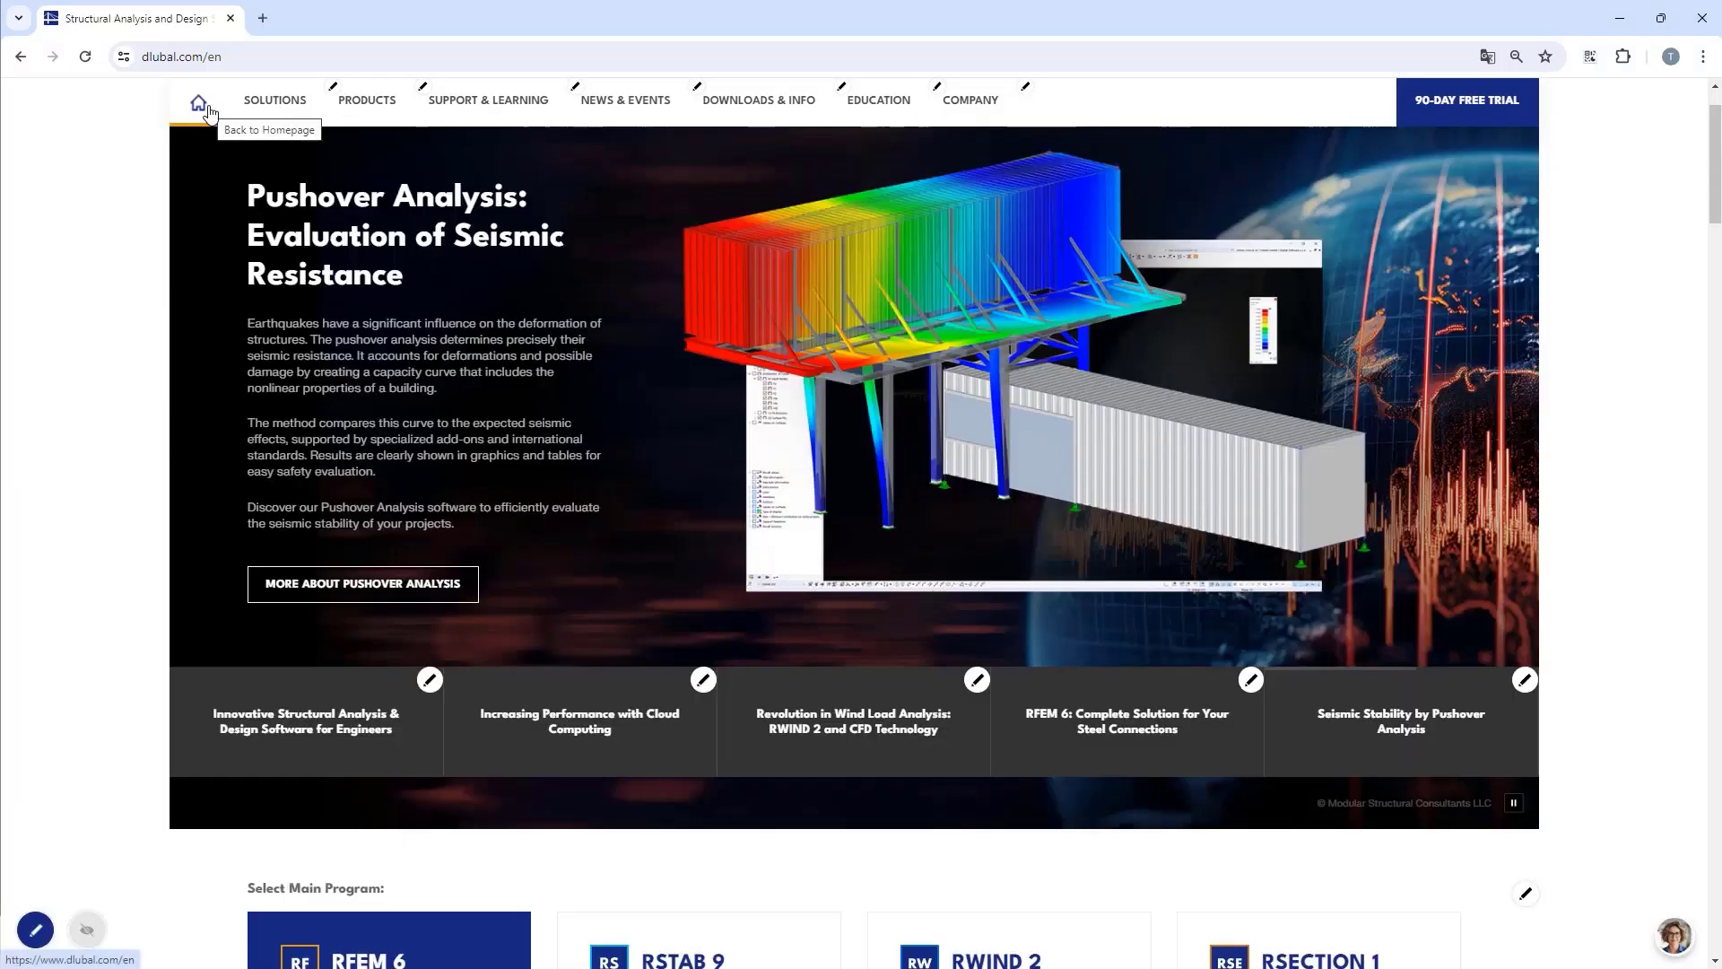
{"action": "mouse_move", "coordinate": [260, 113]}
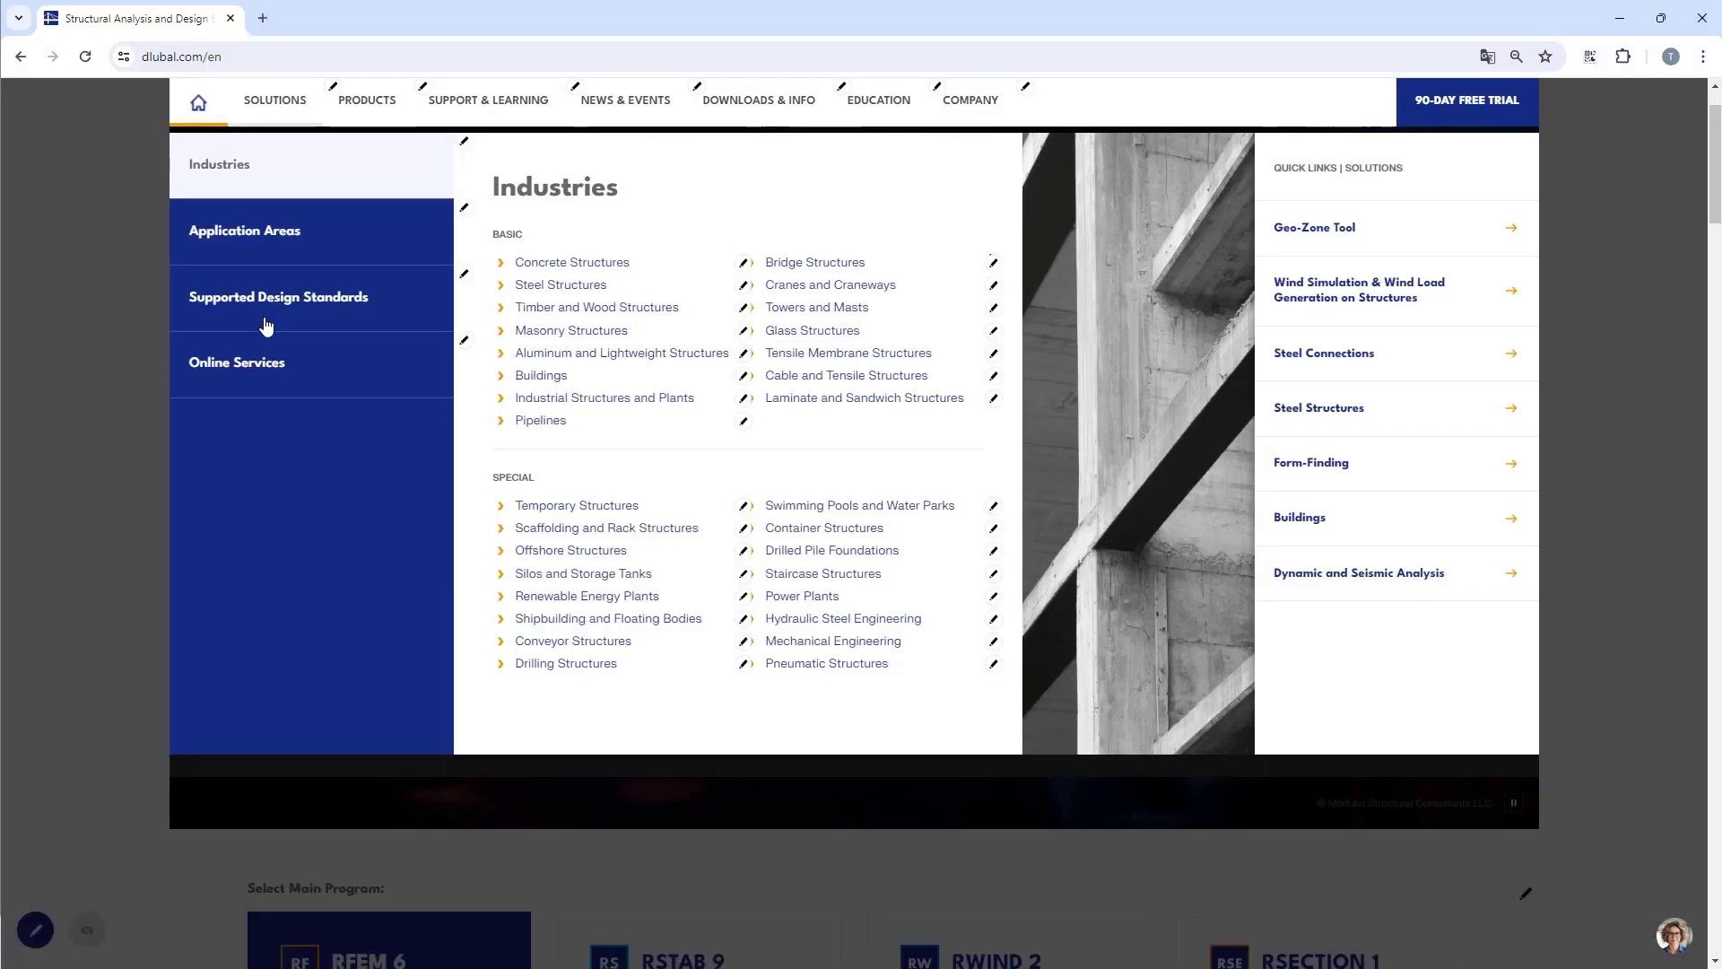
{"action": "mouse_move", "coordinate": [263, 373]}
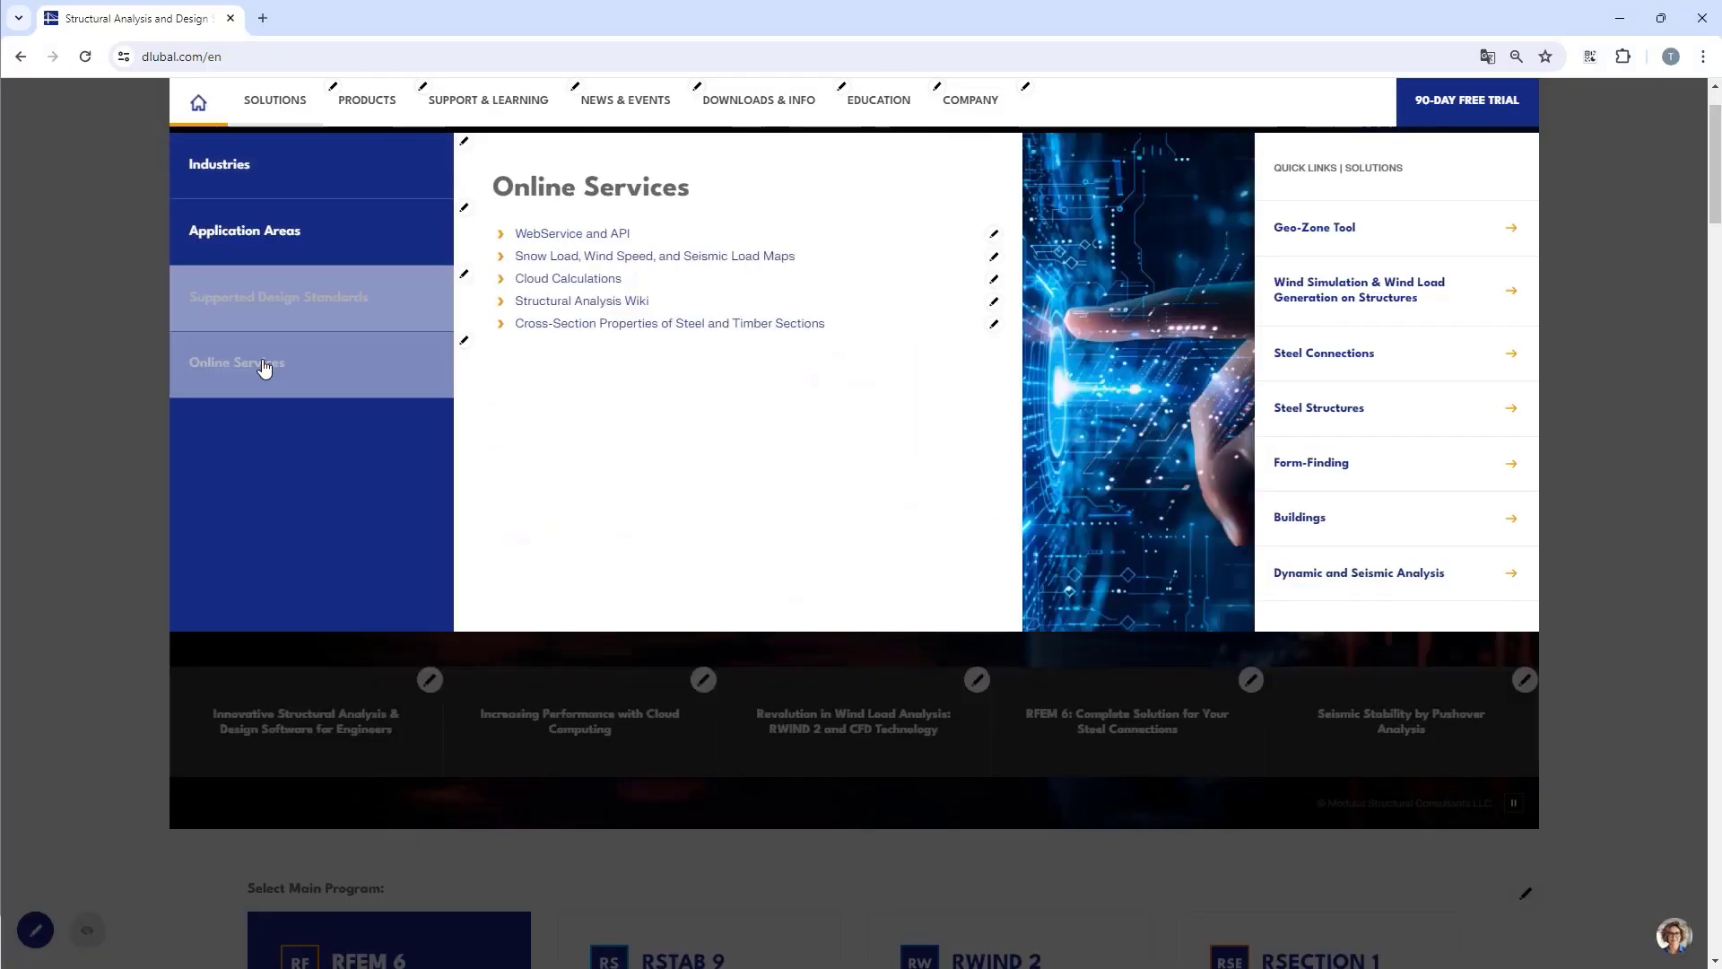
{"action": "left_click", "coordinate": [576, 257]}
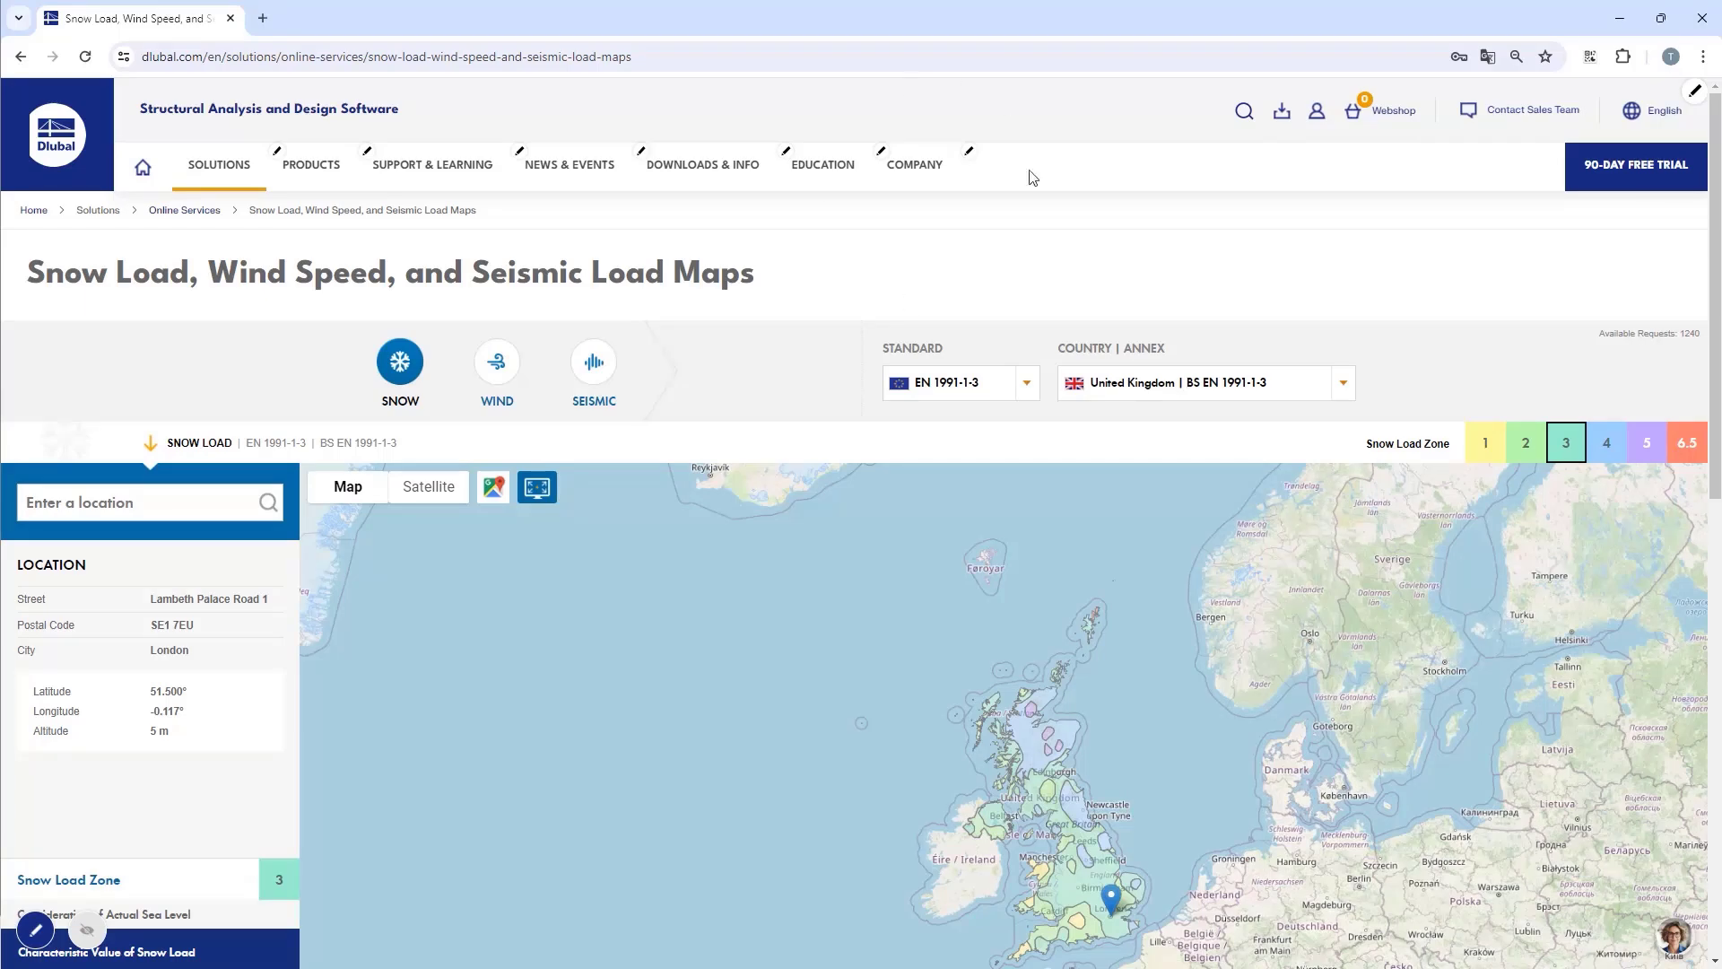
- Set the country annex to Germany and switch to the seismic load map, keeping the 475-year return period
{"action": "scroll", "coordinate": [1041, 251], "scroll_direction": "down", "scroll_amount": 1}
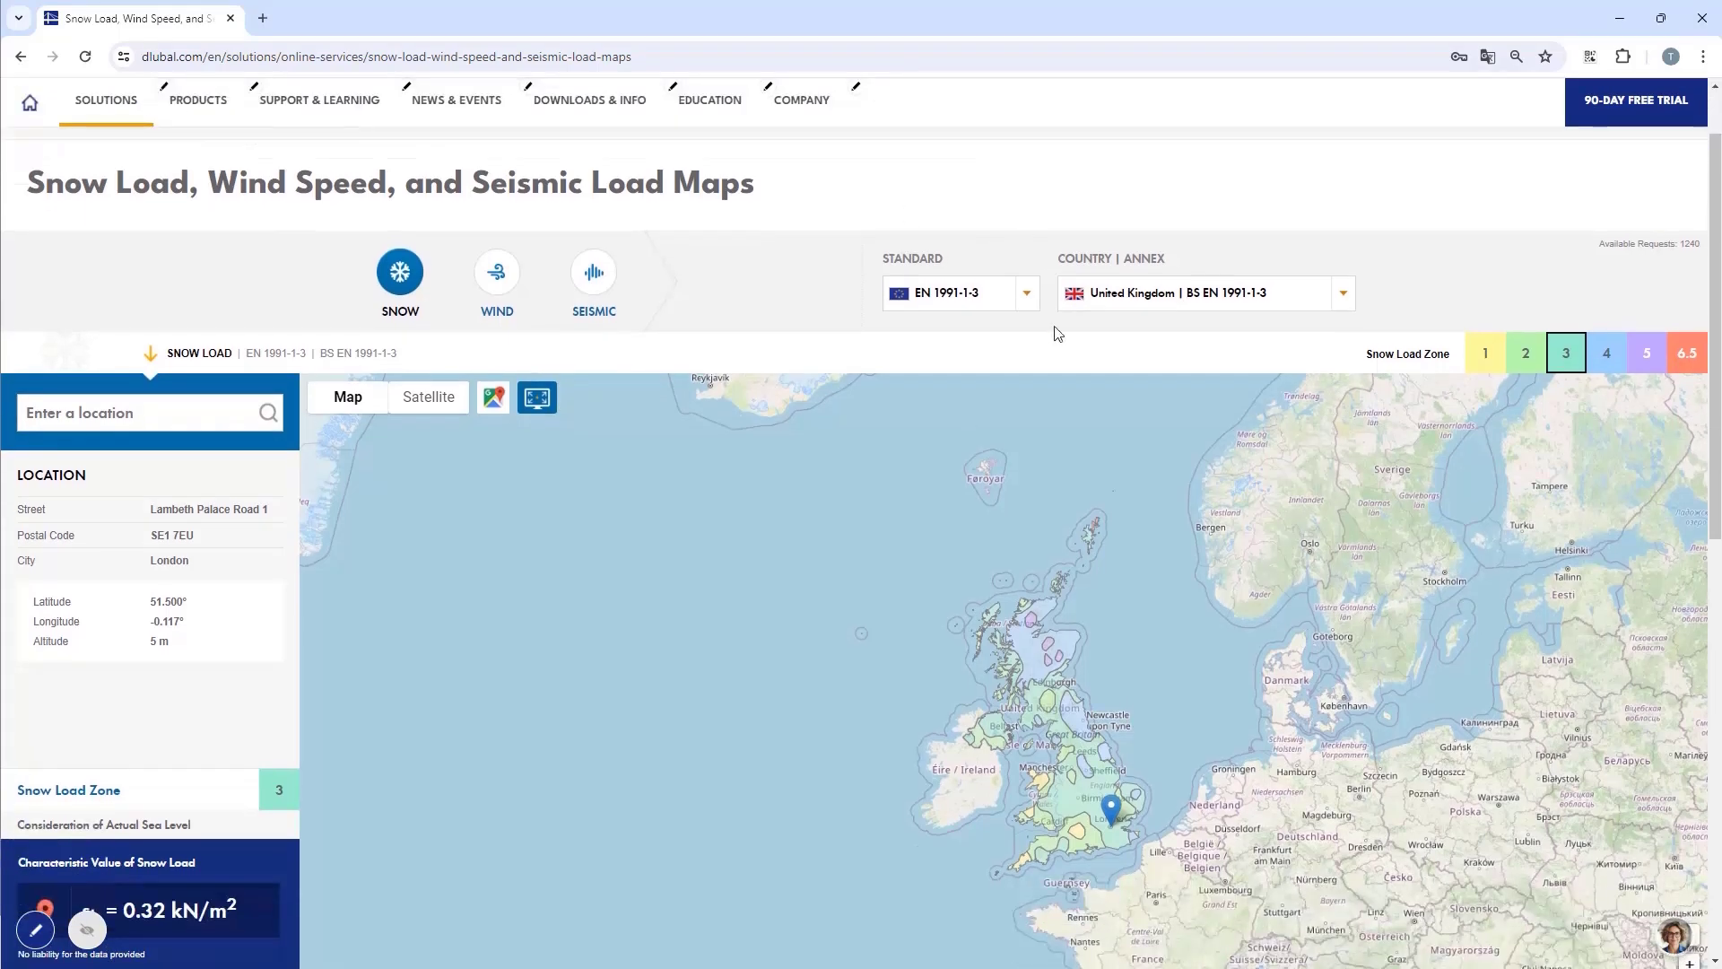
{"action": "left_click", "coordinate": [1145, 296]}
{"action": "scroll", "coordinate": [1152, 417], "scroll_direction": "up", "scroll_amount": 3}
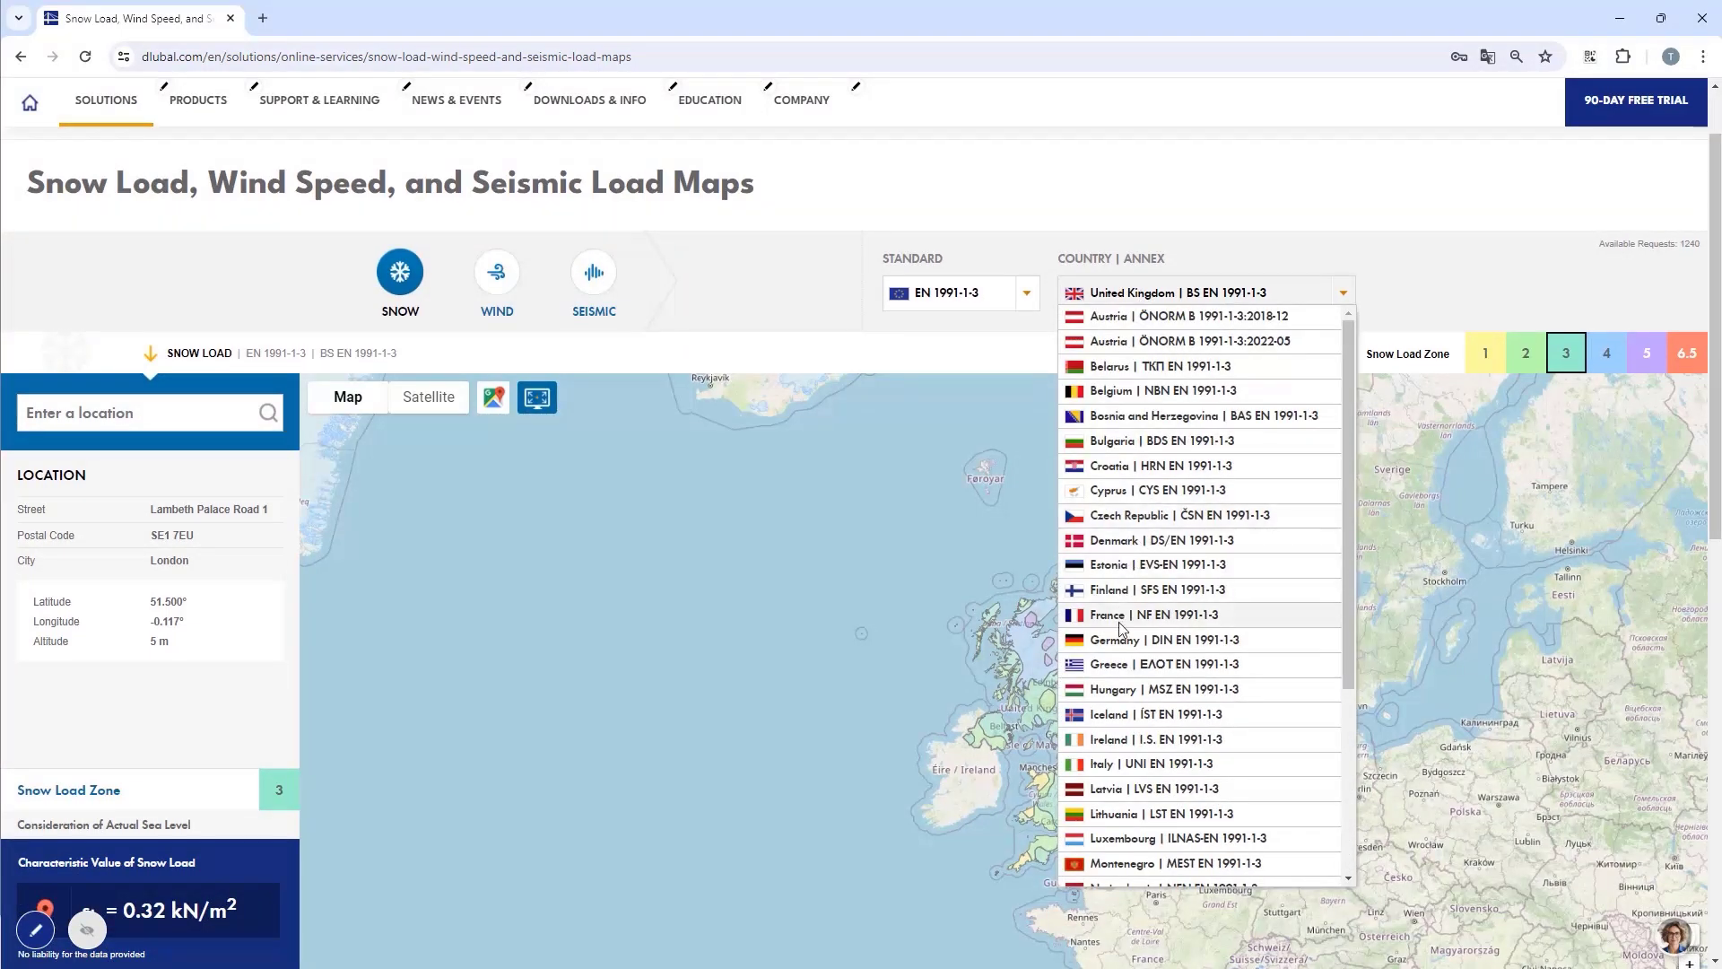
{"action": "left_click", "coordinate": [1157, 640]}
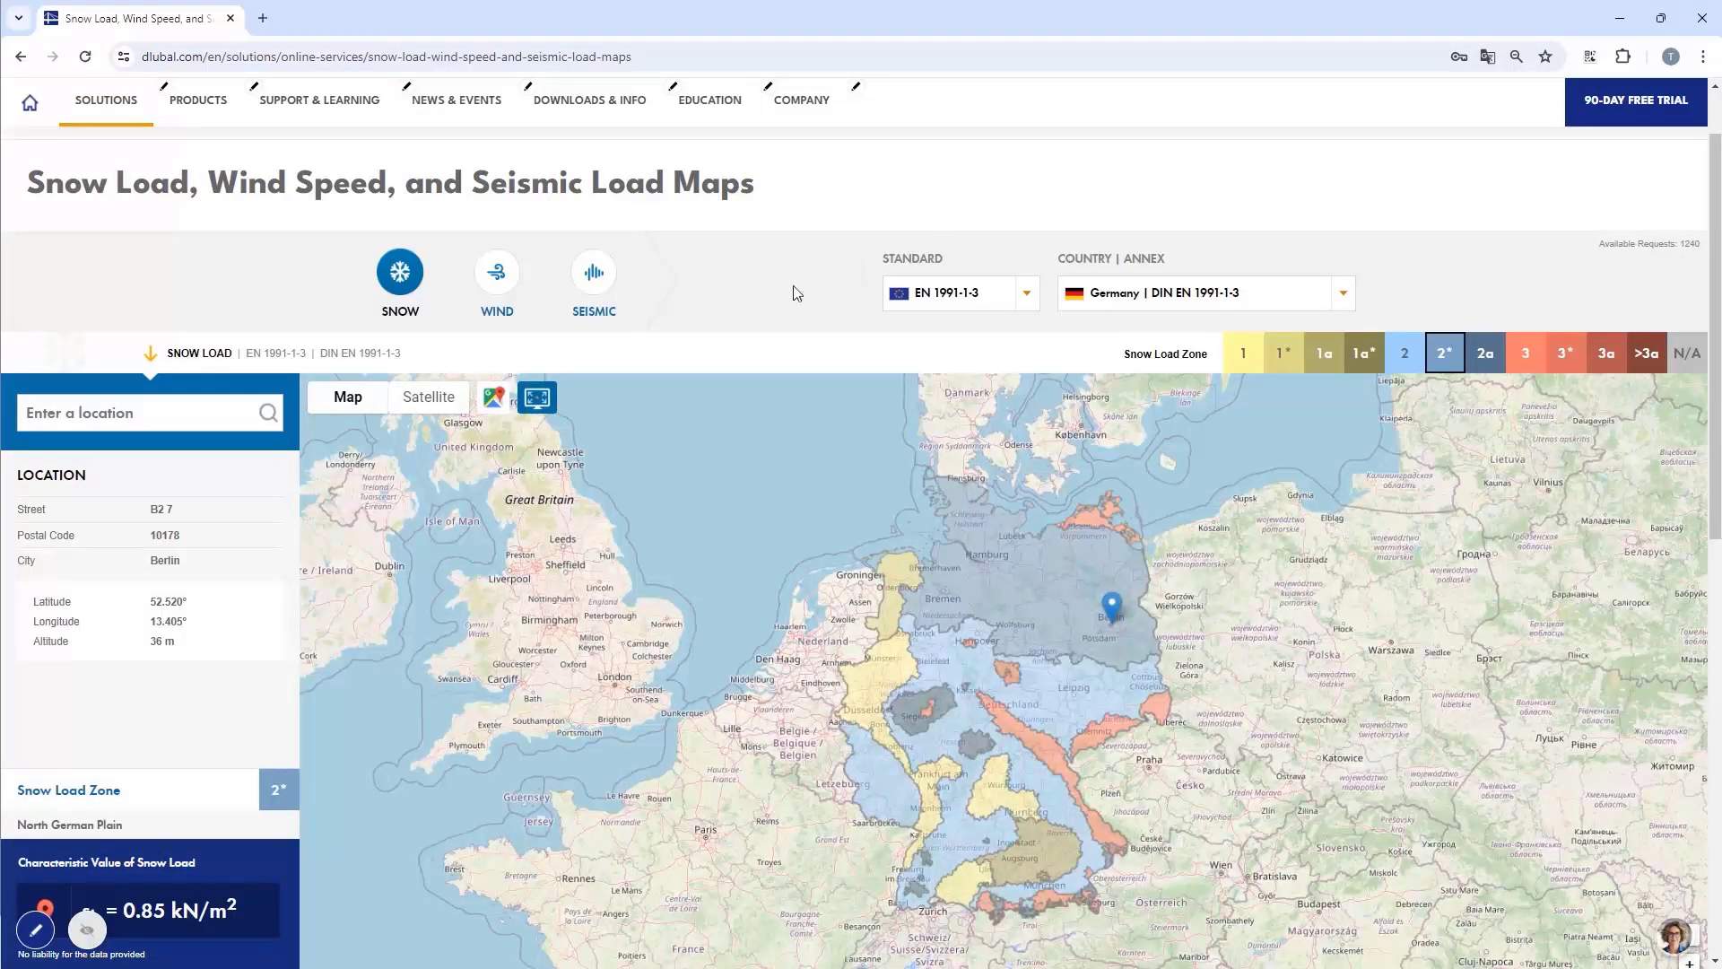
{"action": "left_click", "coordinate": [594, 276]}
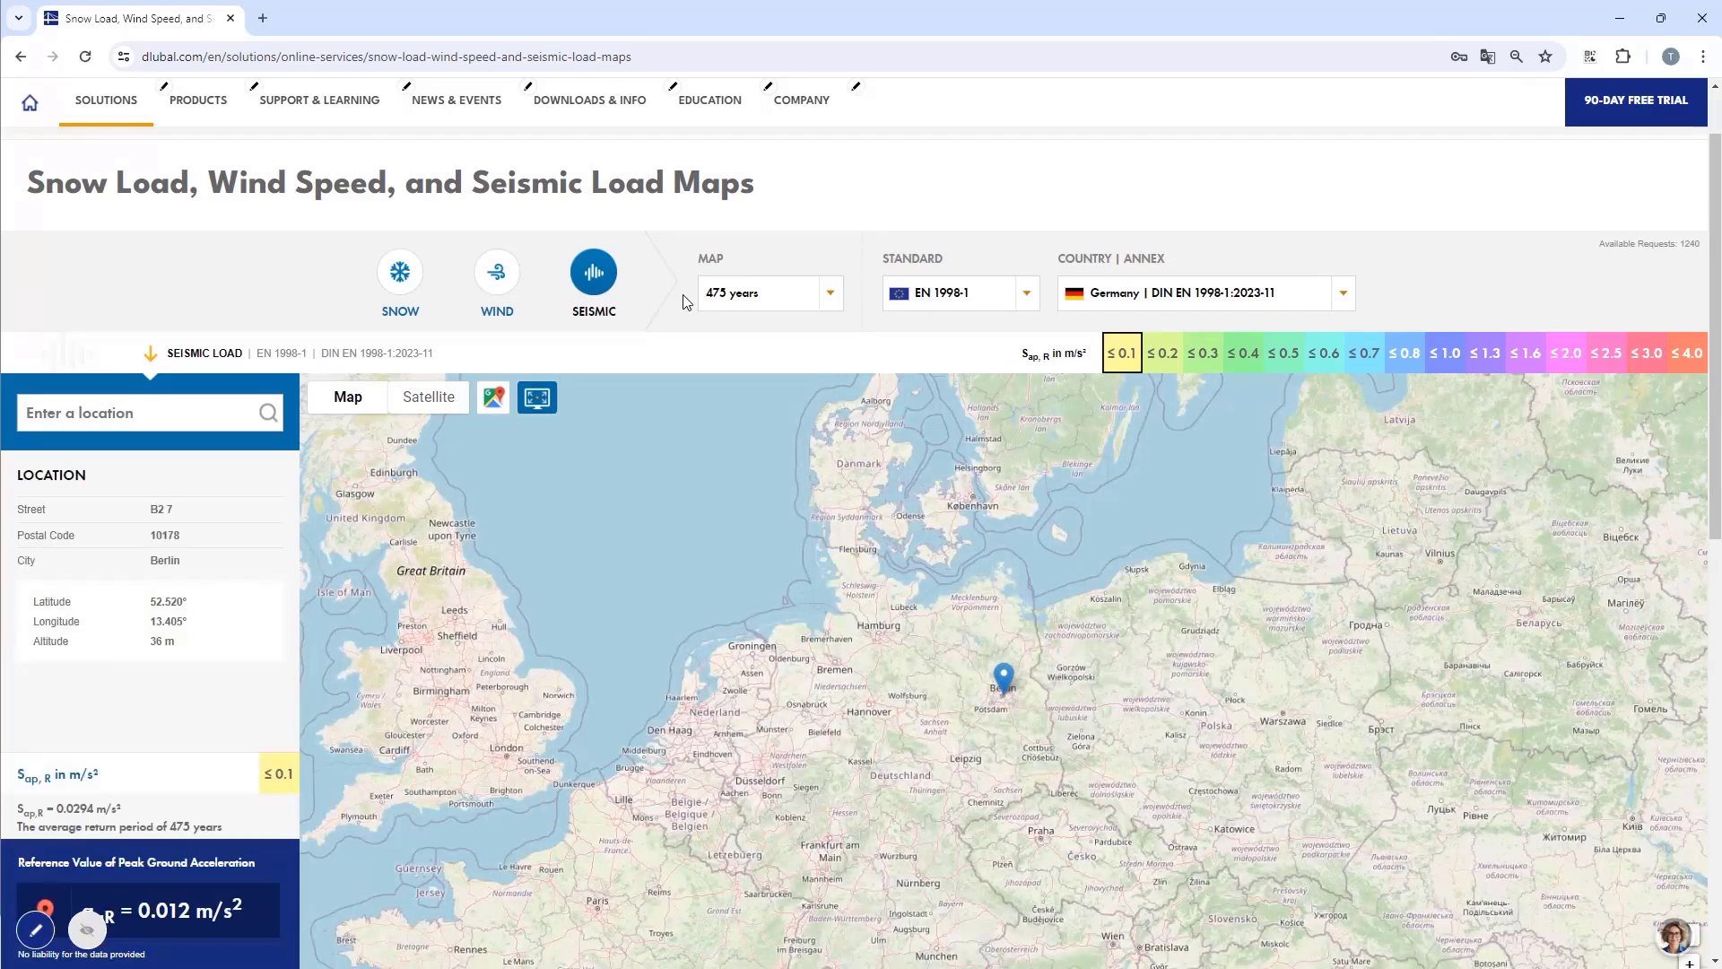
{"action": "left_click", "coordinate": [752, 296]}
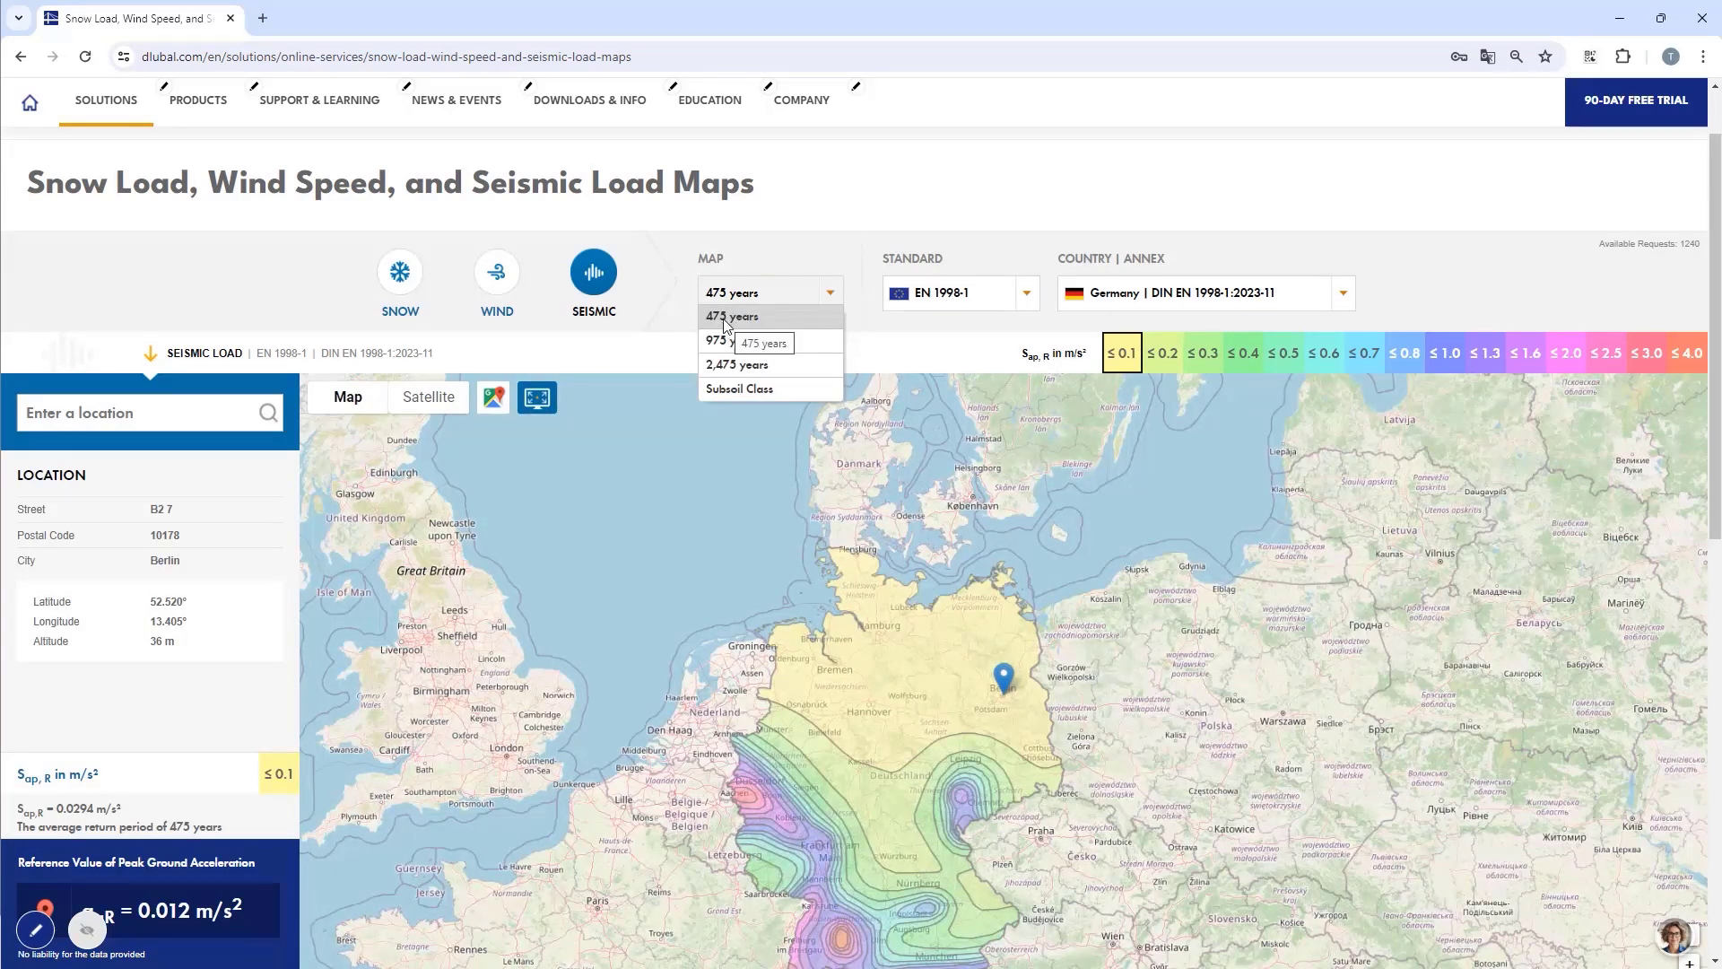
{"action": "left_click", "coordinate": [782, 259]}
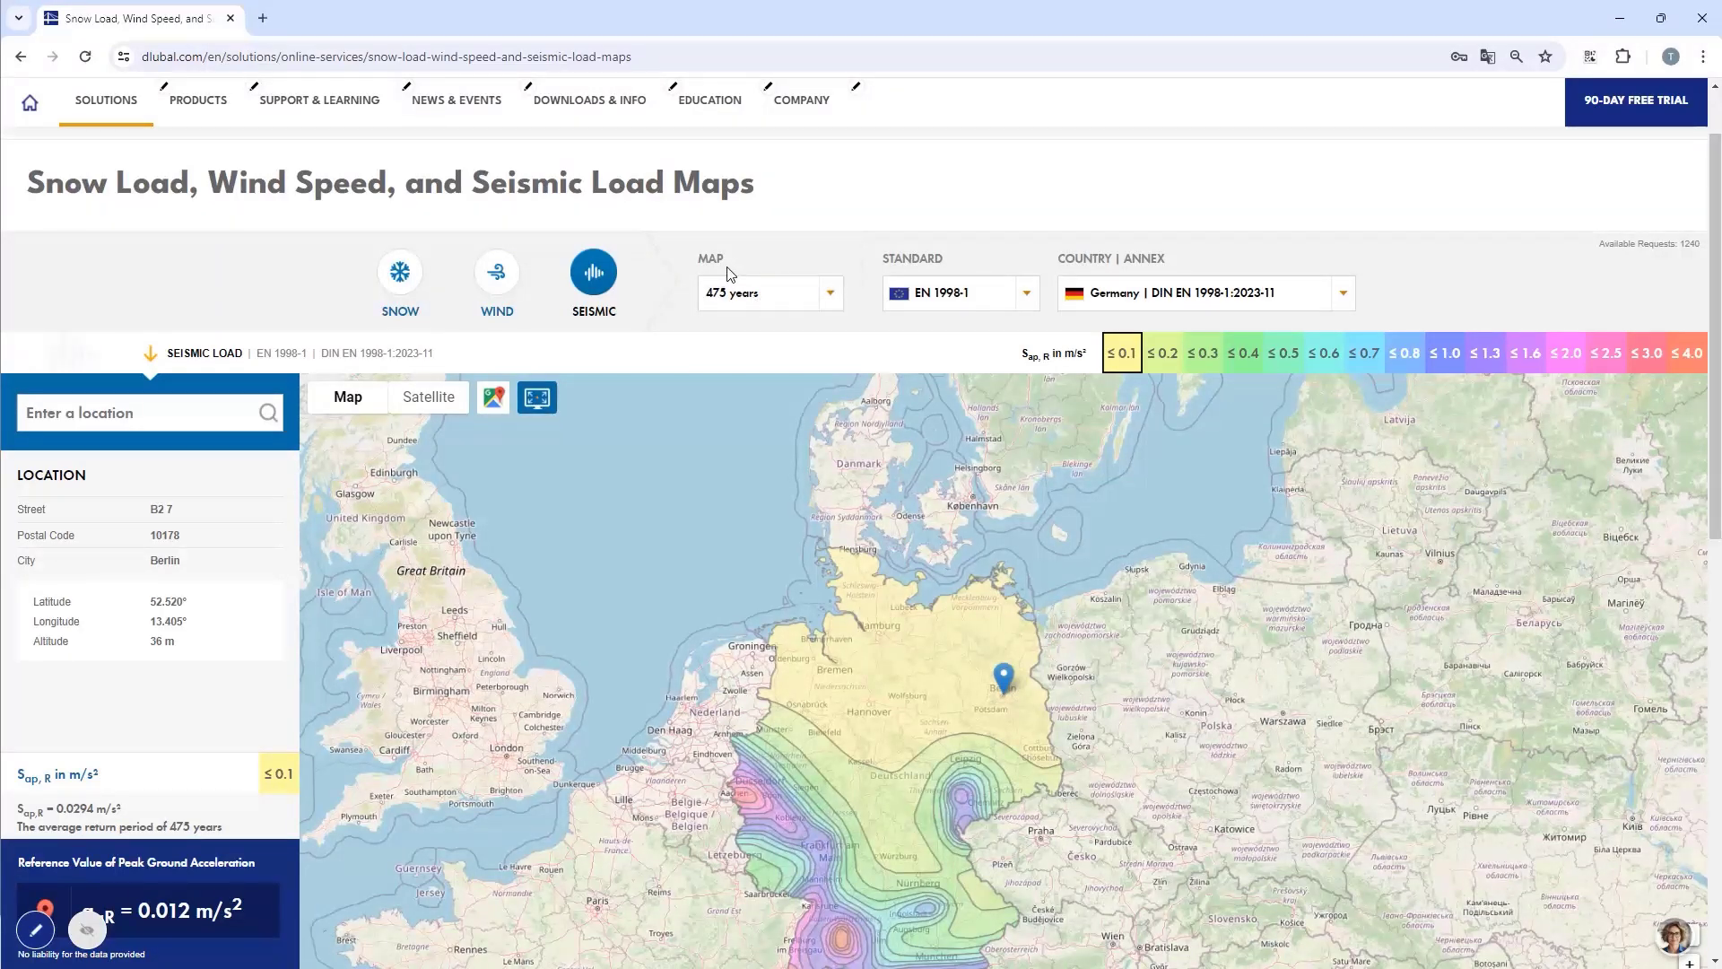
- Look up the seismic parameters at Gaimersheim, inside the local hazard zone near Ingolstadt in Bavaria
{"action": "scroll", "coordinate": [732, 278], "scroll_direction": "down", "scroll_amount": 1}
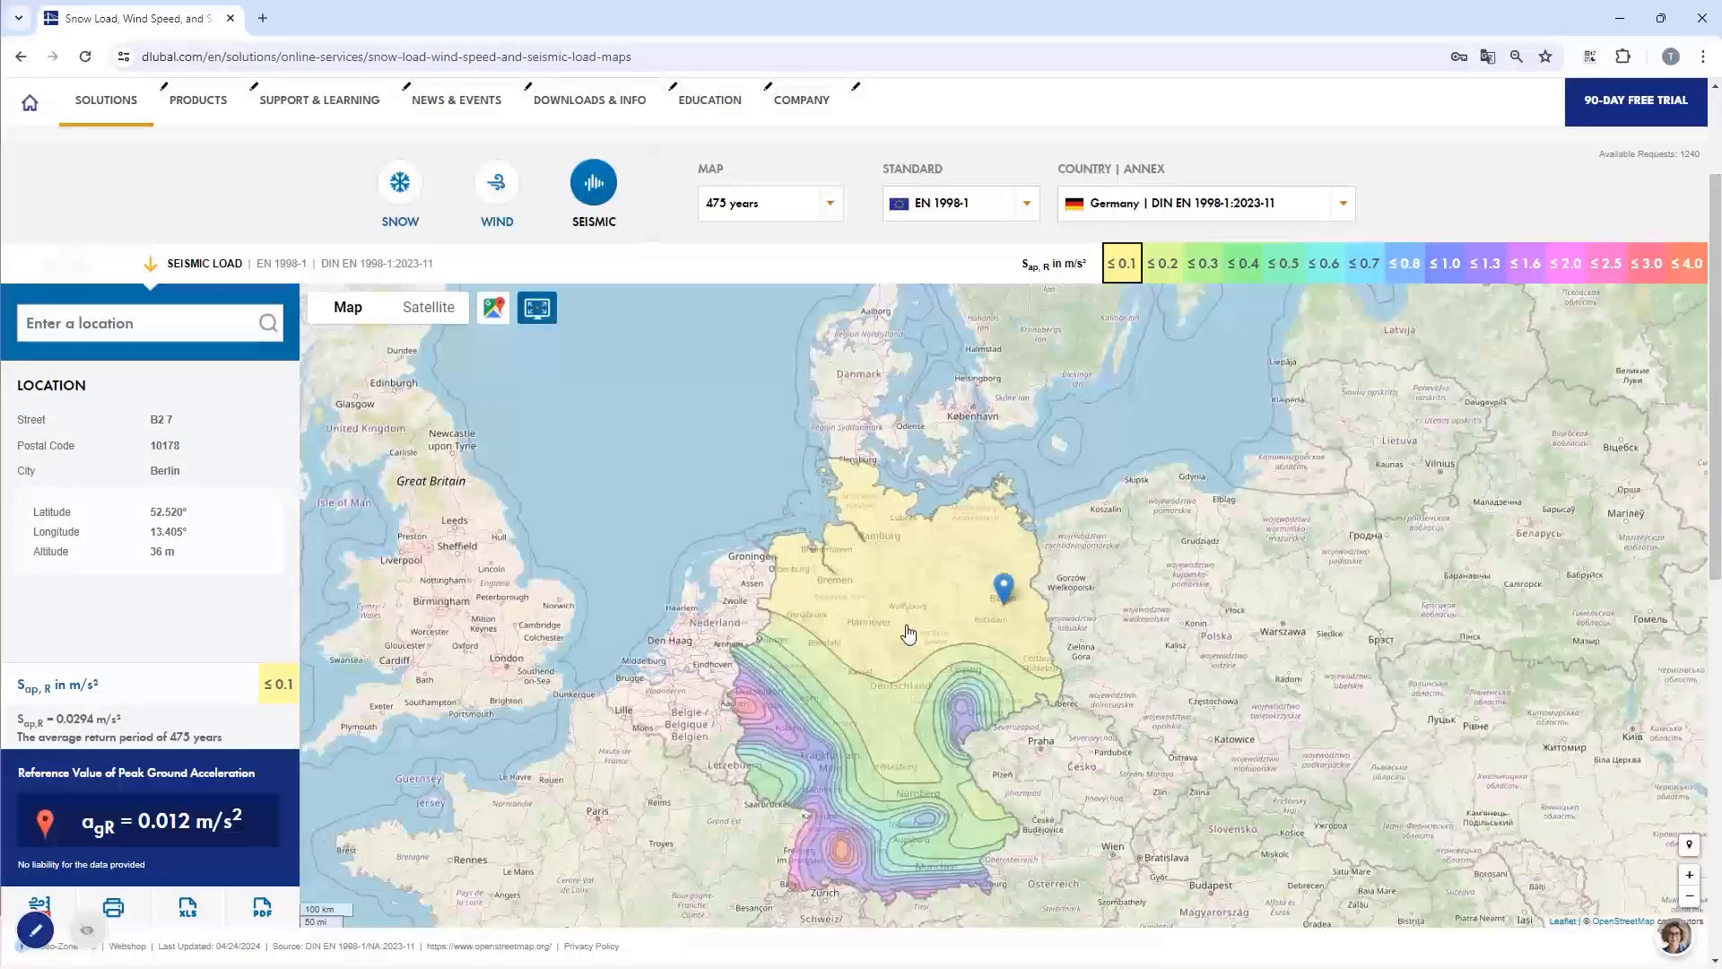
{"action": "left_click_drag", "start_coordinate": [908, 627], "coordinate": [910, 528]}
{"action": "scroll", "coordinate": [934, 649], "scroll_direction": "up", "scroll_amount": 2}
{"action": "left_click_drag", "start_coordinate": [924, 720], "coordinate": [941, 373]}
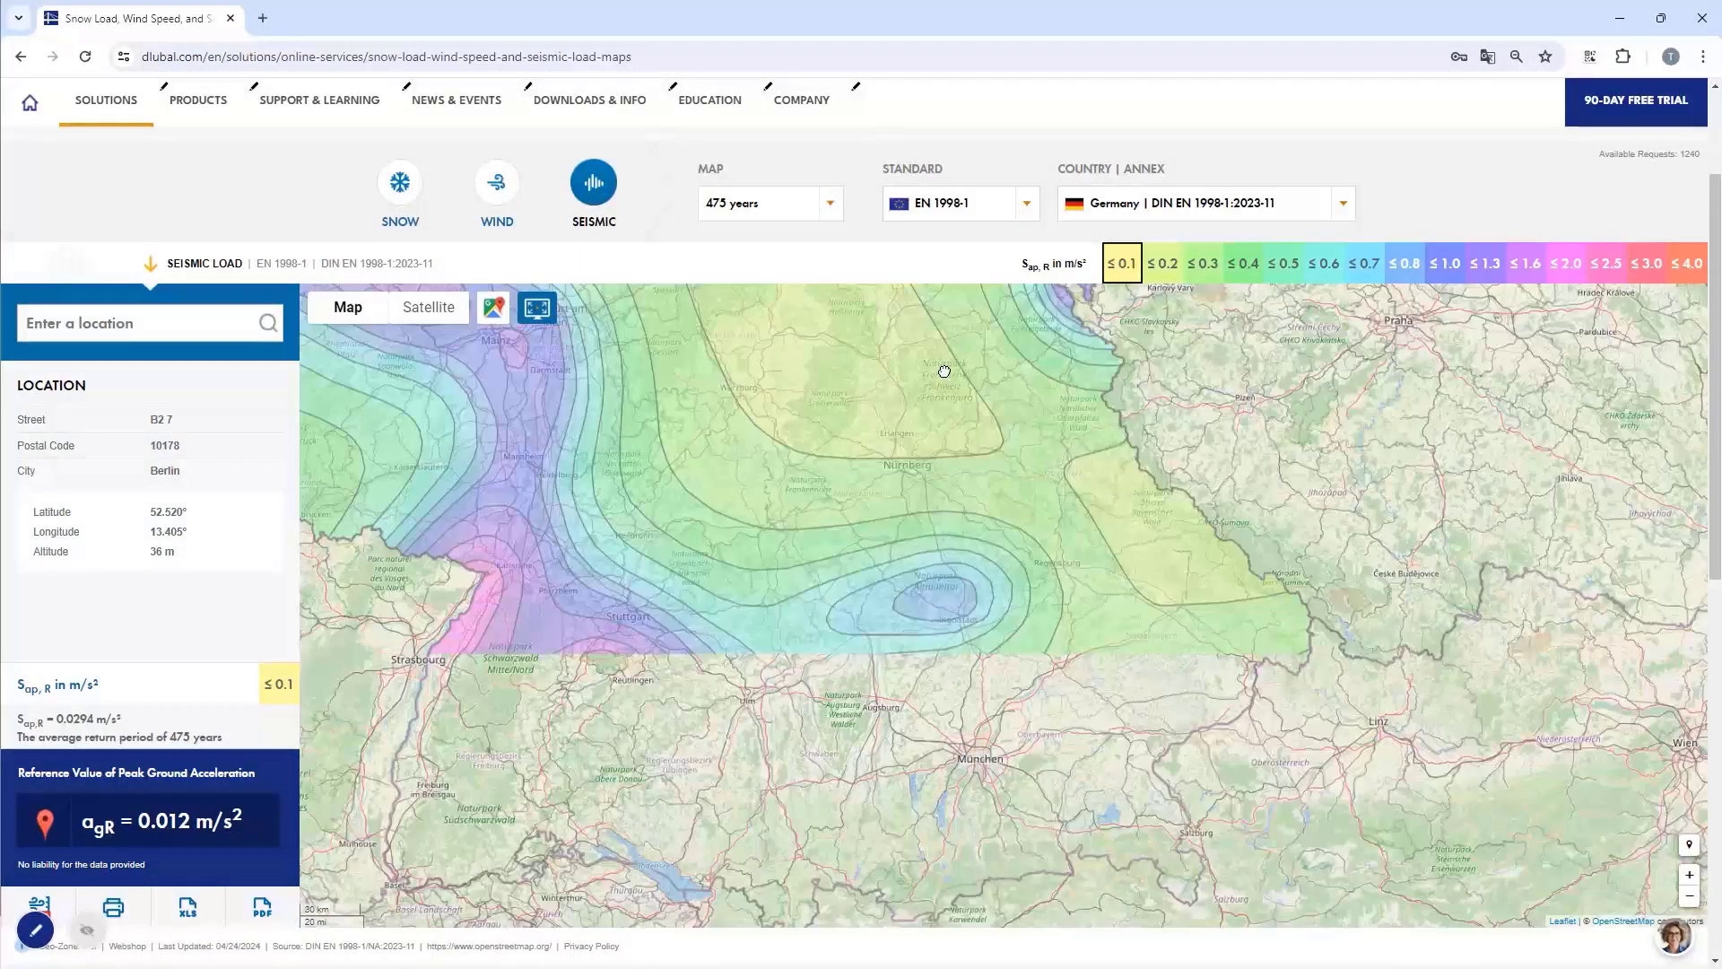
{"action": "scroll", "coordinate": [949, 668], "scroll_direction": "up", "scroll_amount": 1}
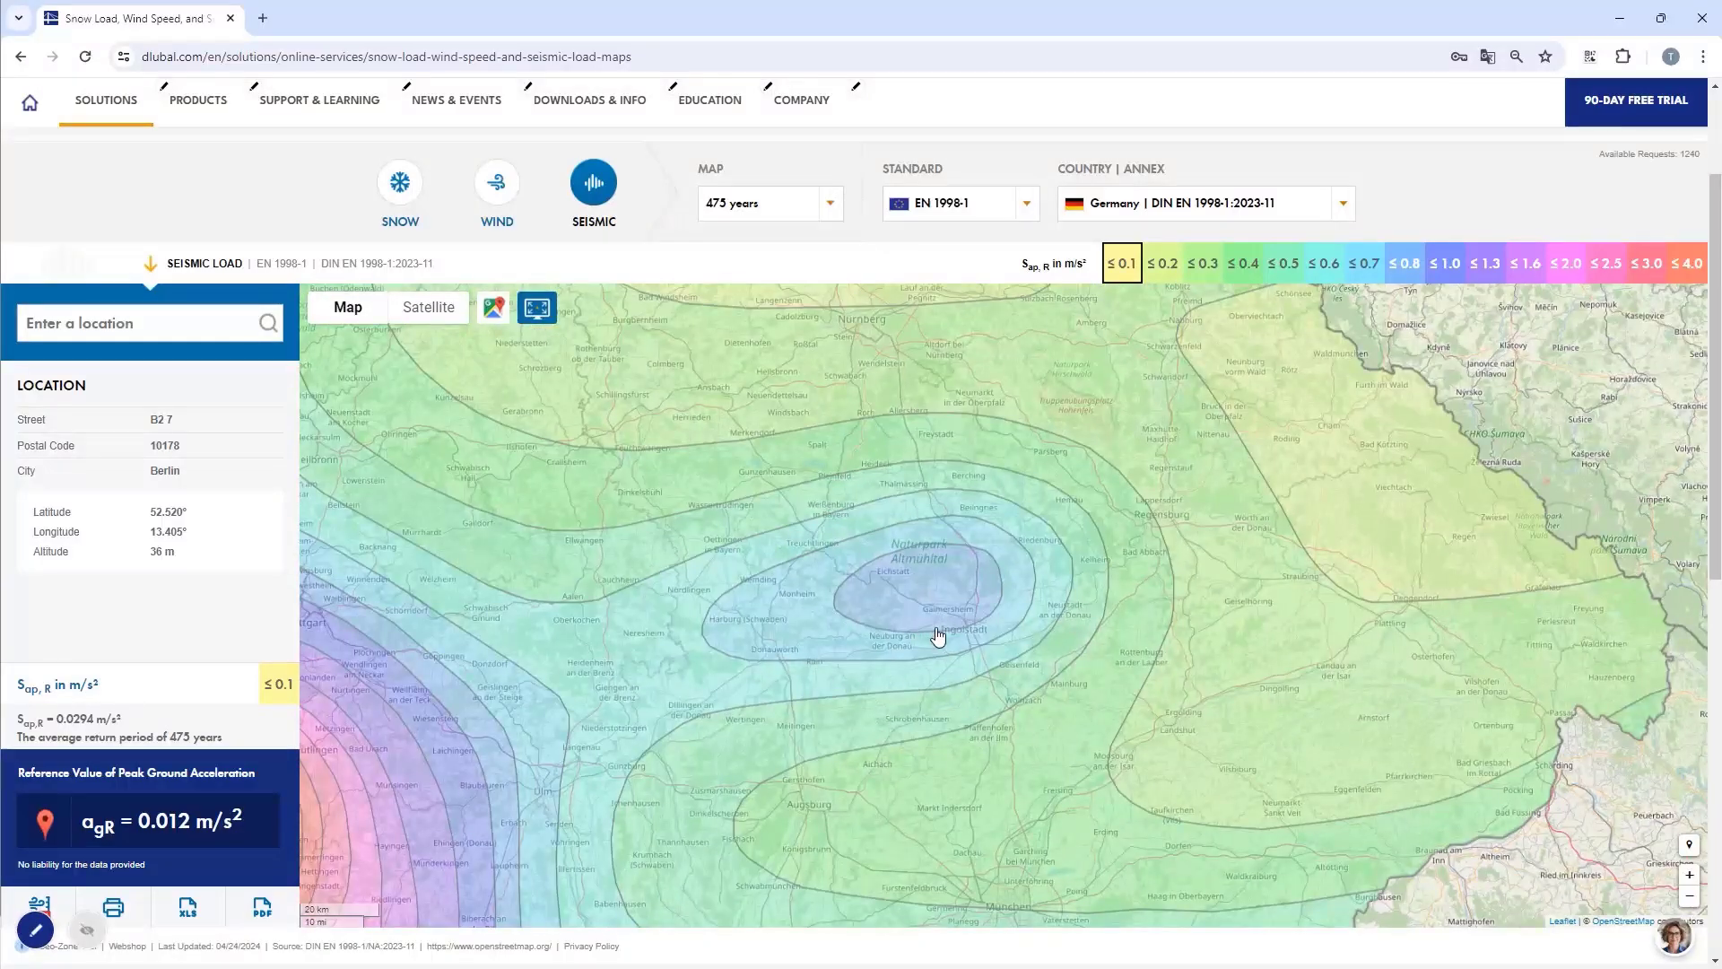
{"action": "scroll", "coordinate": [939, 628], "scroll_direction": "up", "scroll_amount": 4}
{"action": "scroll", "coordinate": [951, 619], "scroll_direction": "down", "scroll_amount": 2}
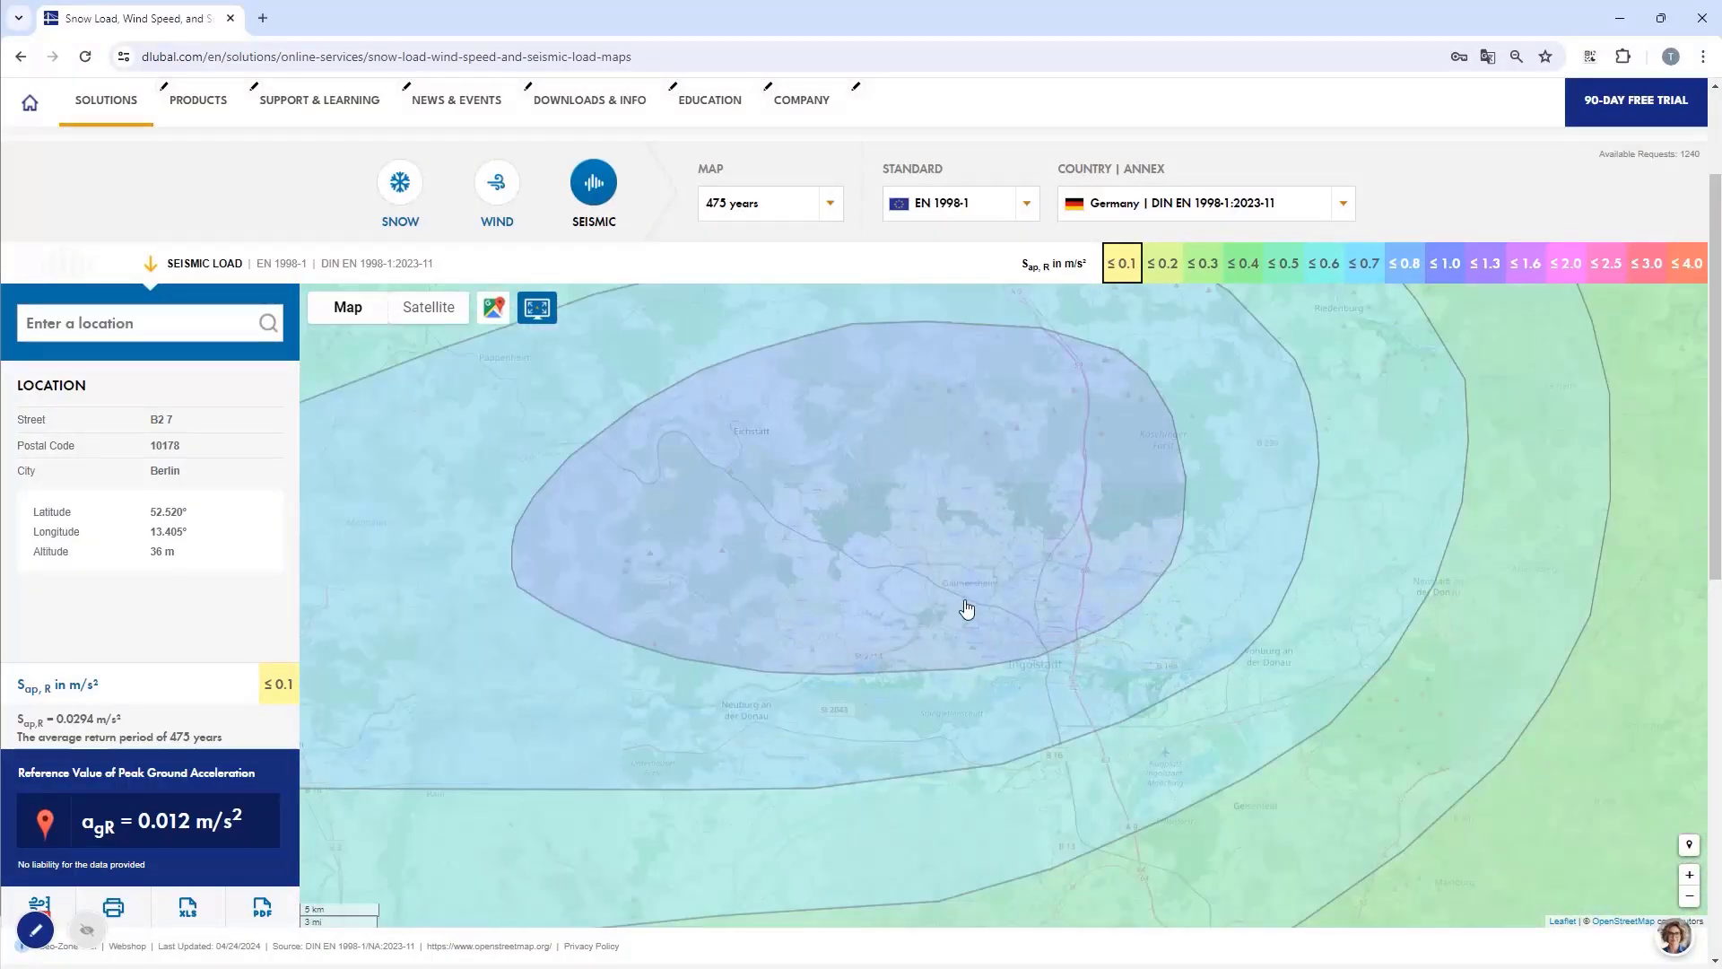
{"action": "left_click", "coordinate": [965, 595]}
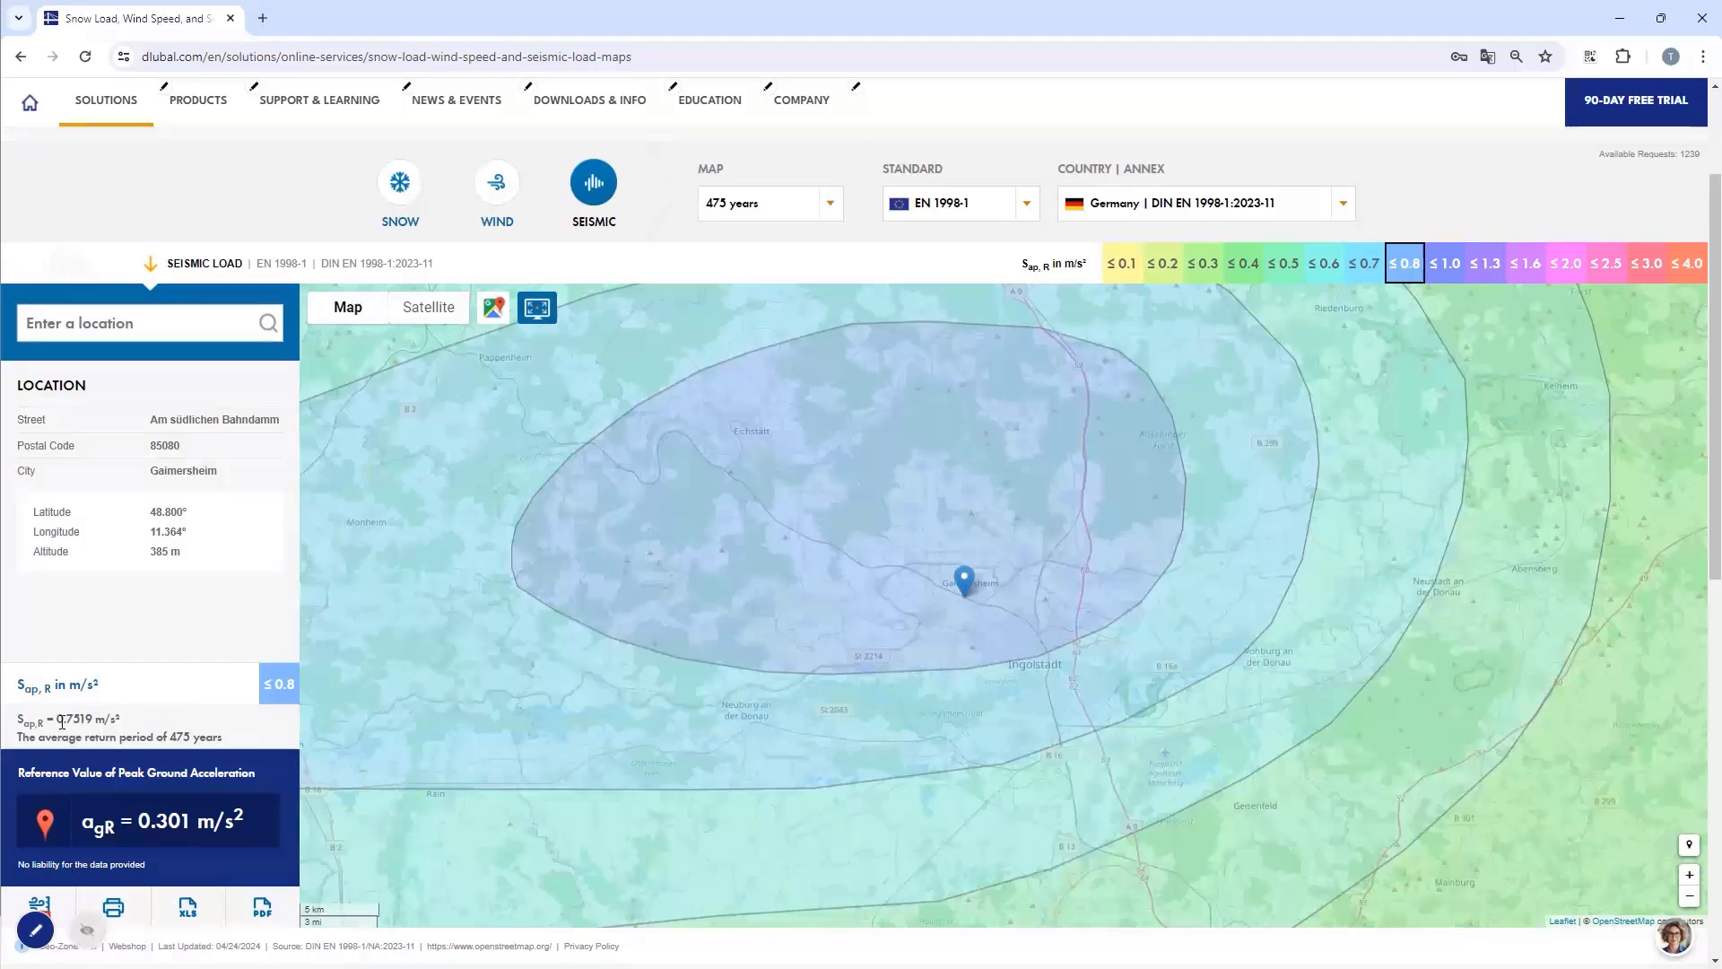
- Look up the seismic parameters at Albstadt, in the center of the orange high-hazard zone in southwestern Germany
{"action": "scroll", "coordinate": [828, 551], "scroll_direction": "down", "scroll_amount": 2}
{"action": "scroll", "coordinate": [828, 551], "scroll_direction": "down", "scroll_amount": 2}
{"action": "left_click_drag", "start_coordinate": [756, 581], "coordinate": [900, 526]}
{"action": "scroll", "coordinate": [891, 548], "scroll_direction": "up", "scroll_amount": 3}
{"action": "left_click_drag", "start_coordinate": [954, 435], "coordinate": [899, 481]}
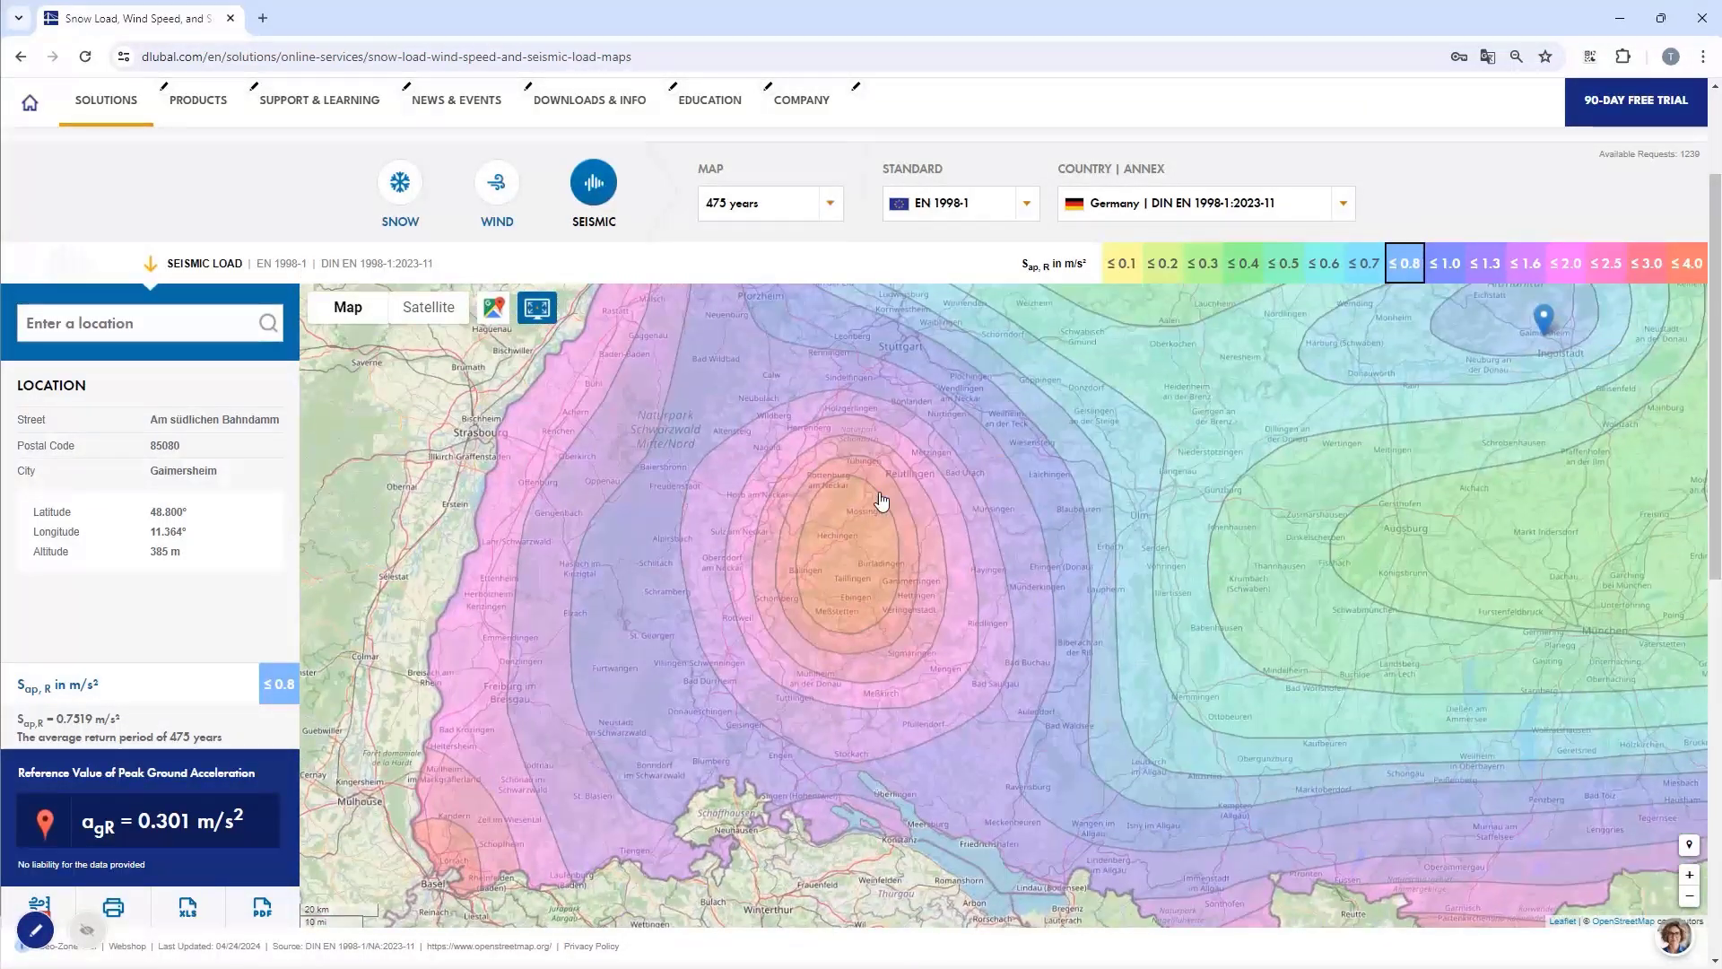
{"action": "left_click", "coordinate": [841, 561]}
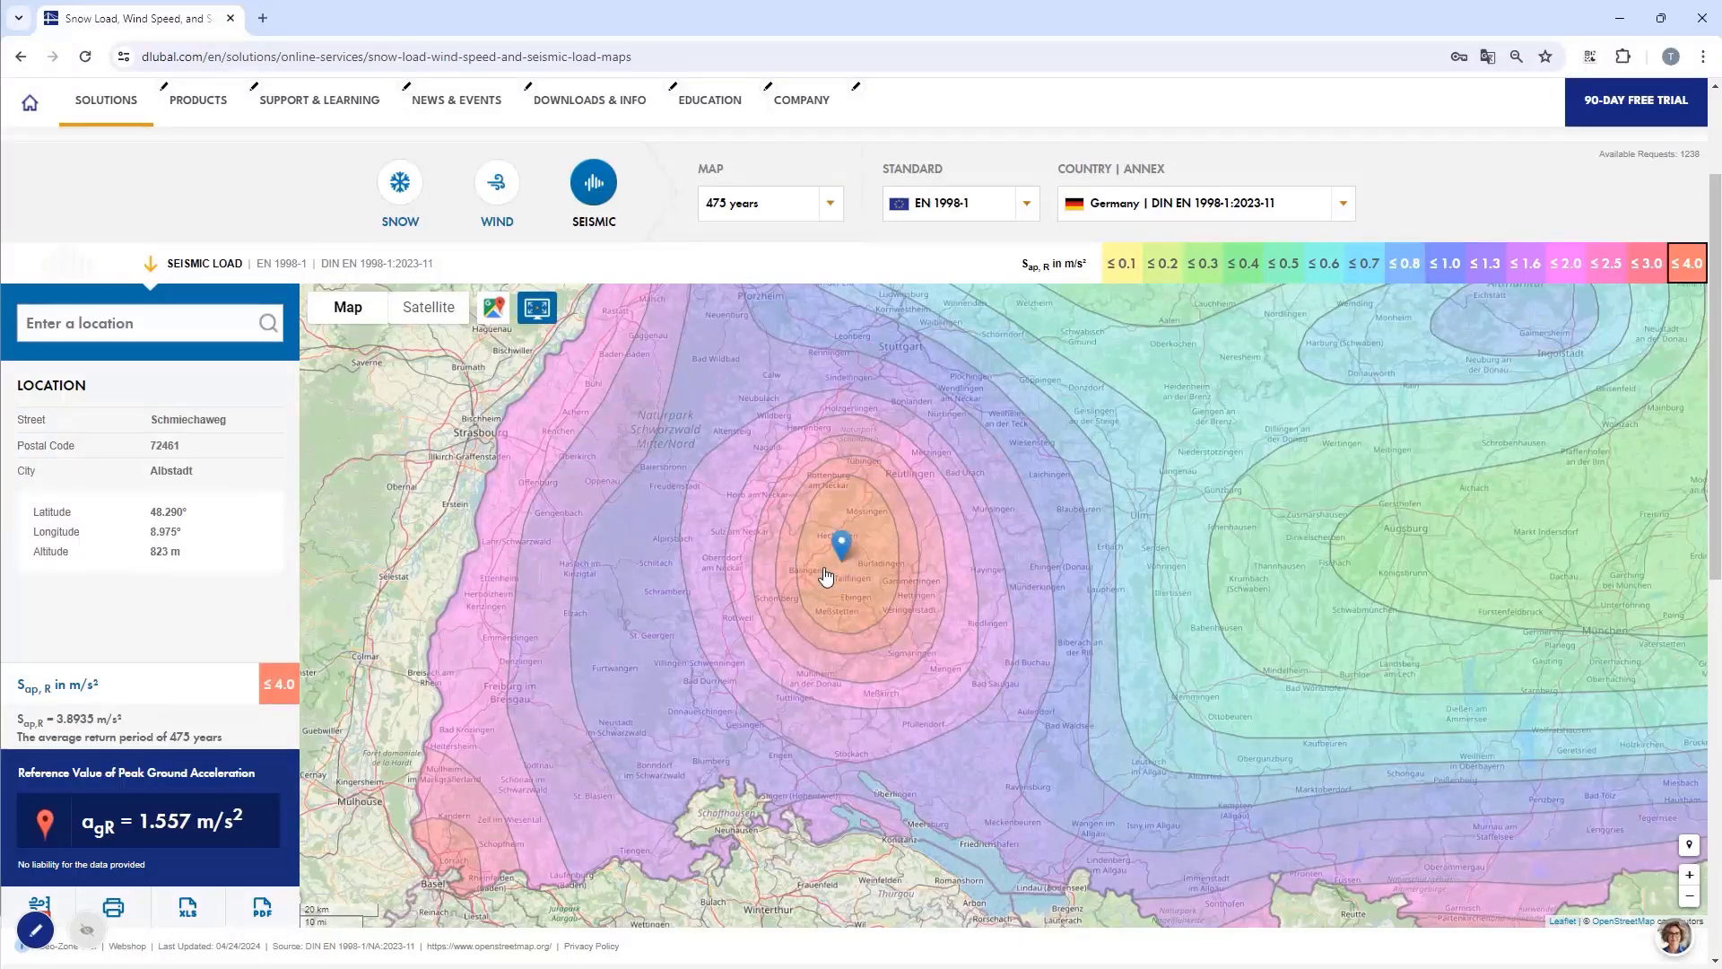
{"action": "left_click", "coordinate": [845, 556]}
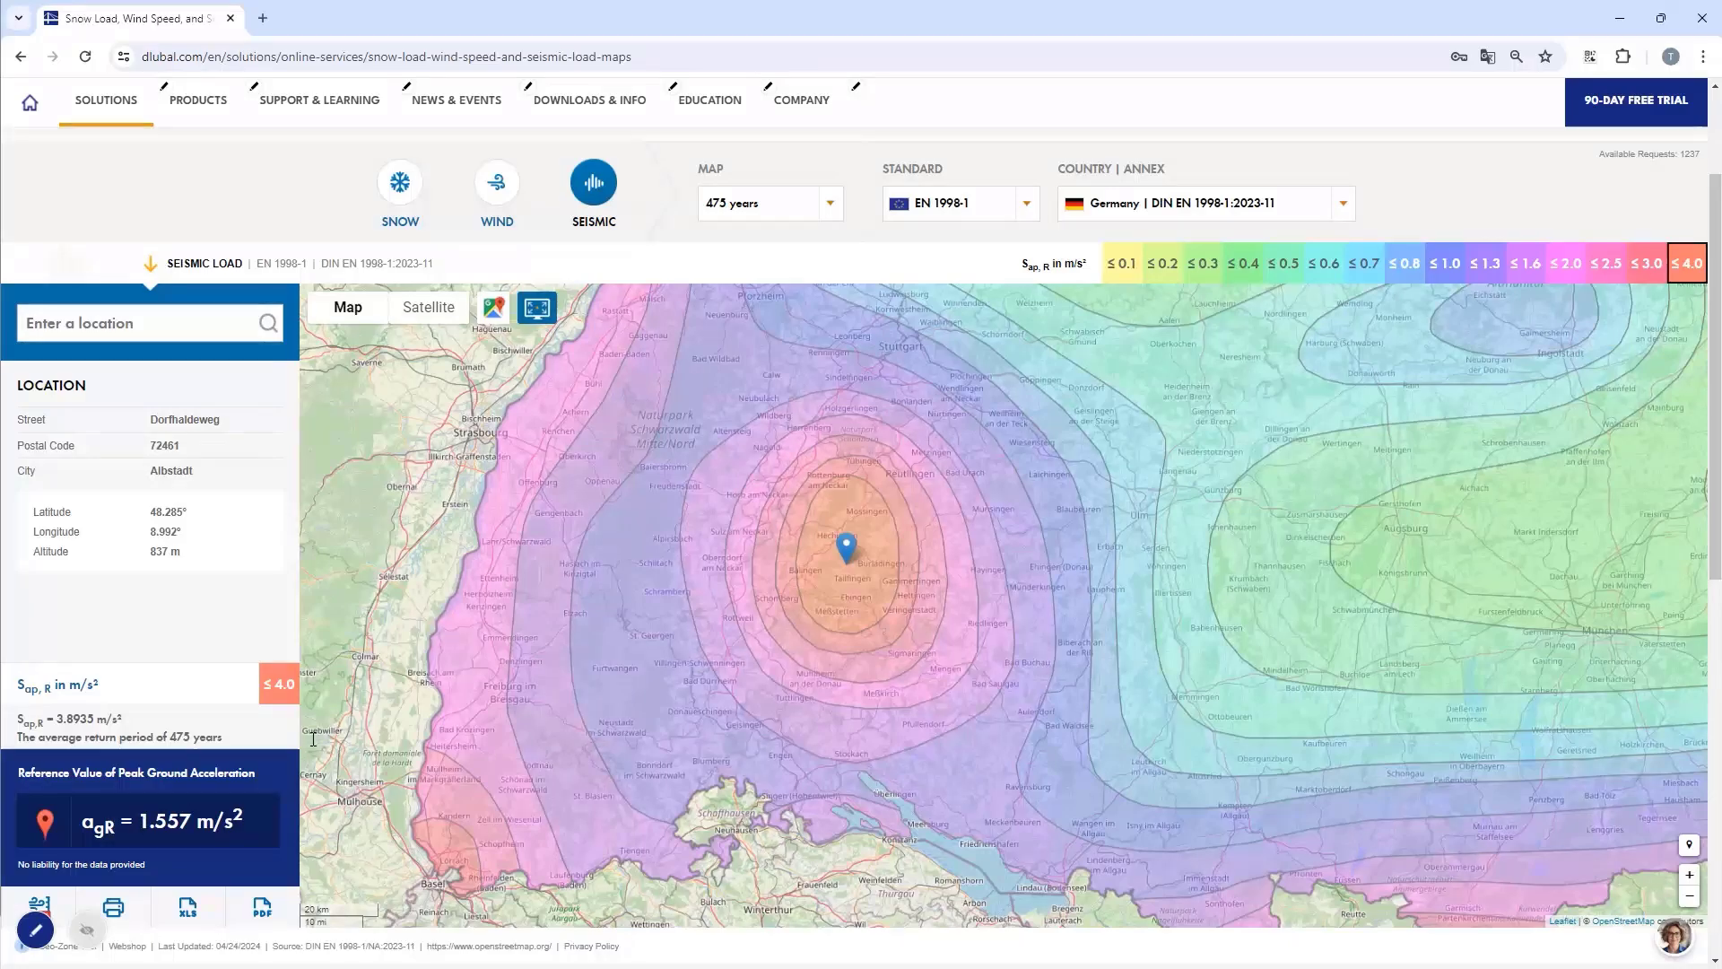
- Compare the seismic parameters of Germany's high-hazard zones at its western border, its southwestern corner and around Albstadt
{"action": "scroll", "coordinate": [852, 570], "scroll_direction": "down", "scroll_amount": 5}
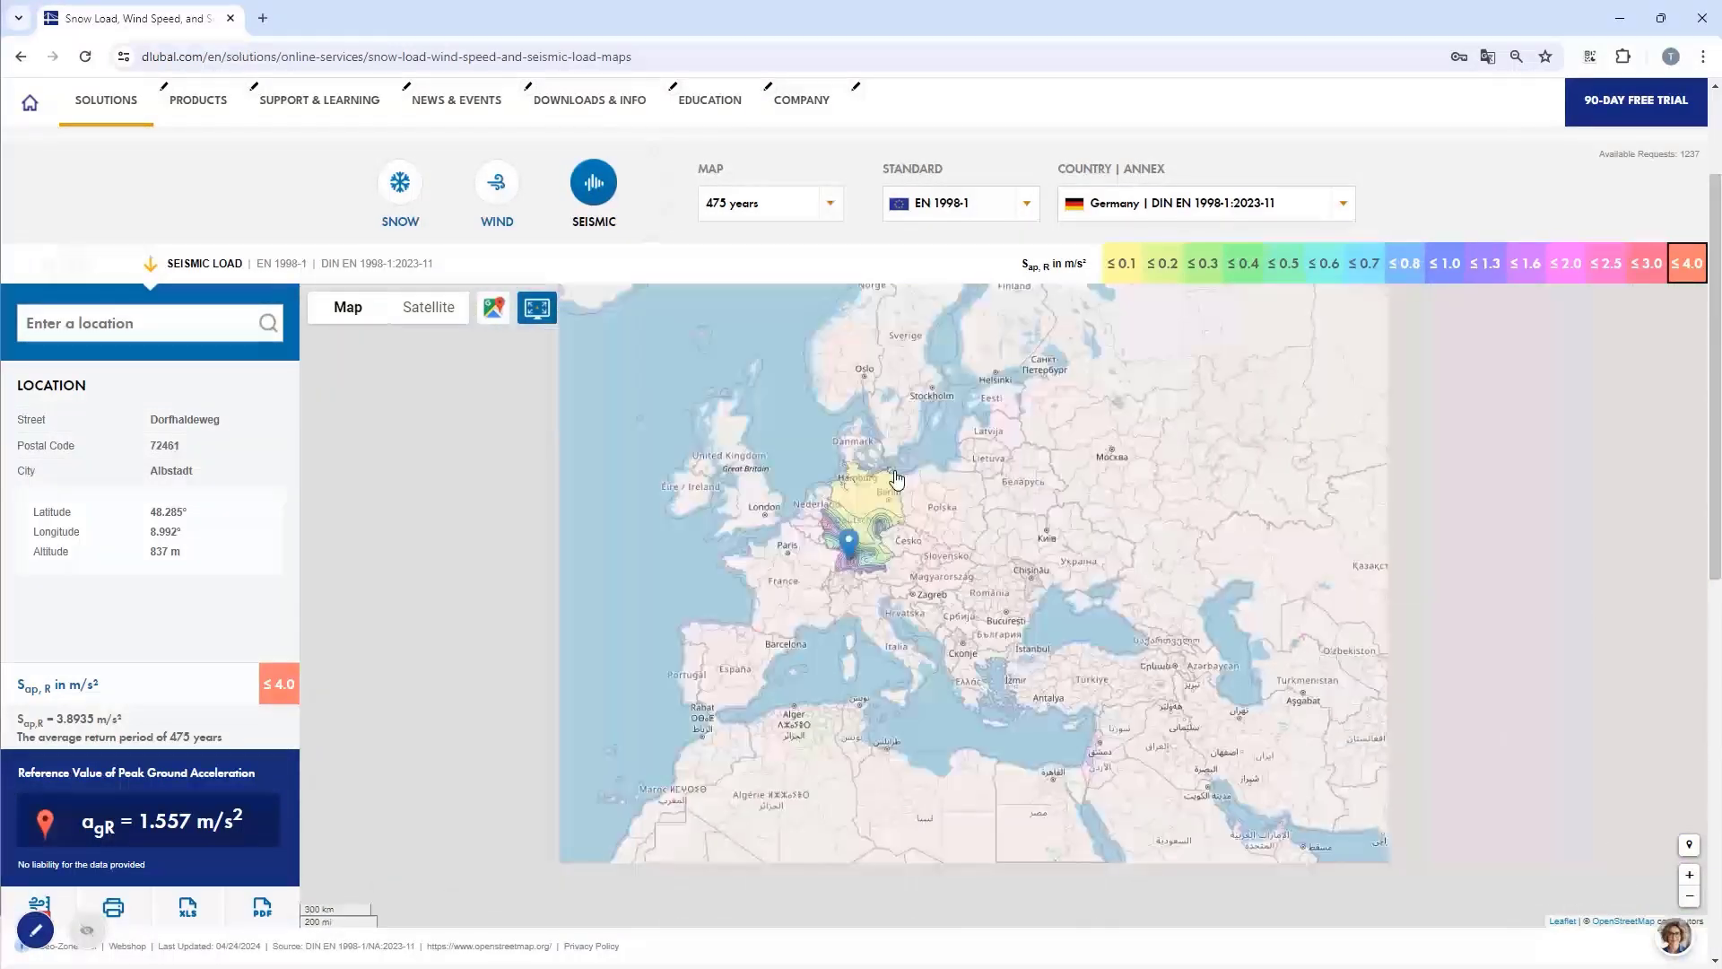
{"action": "scroll", "coordinate": [872, 525], "scroll_direction": "up", "scroll_amount": 4}
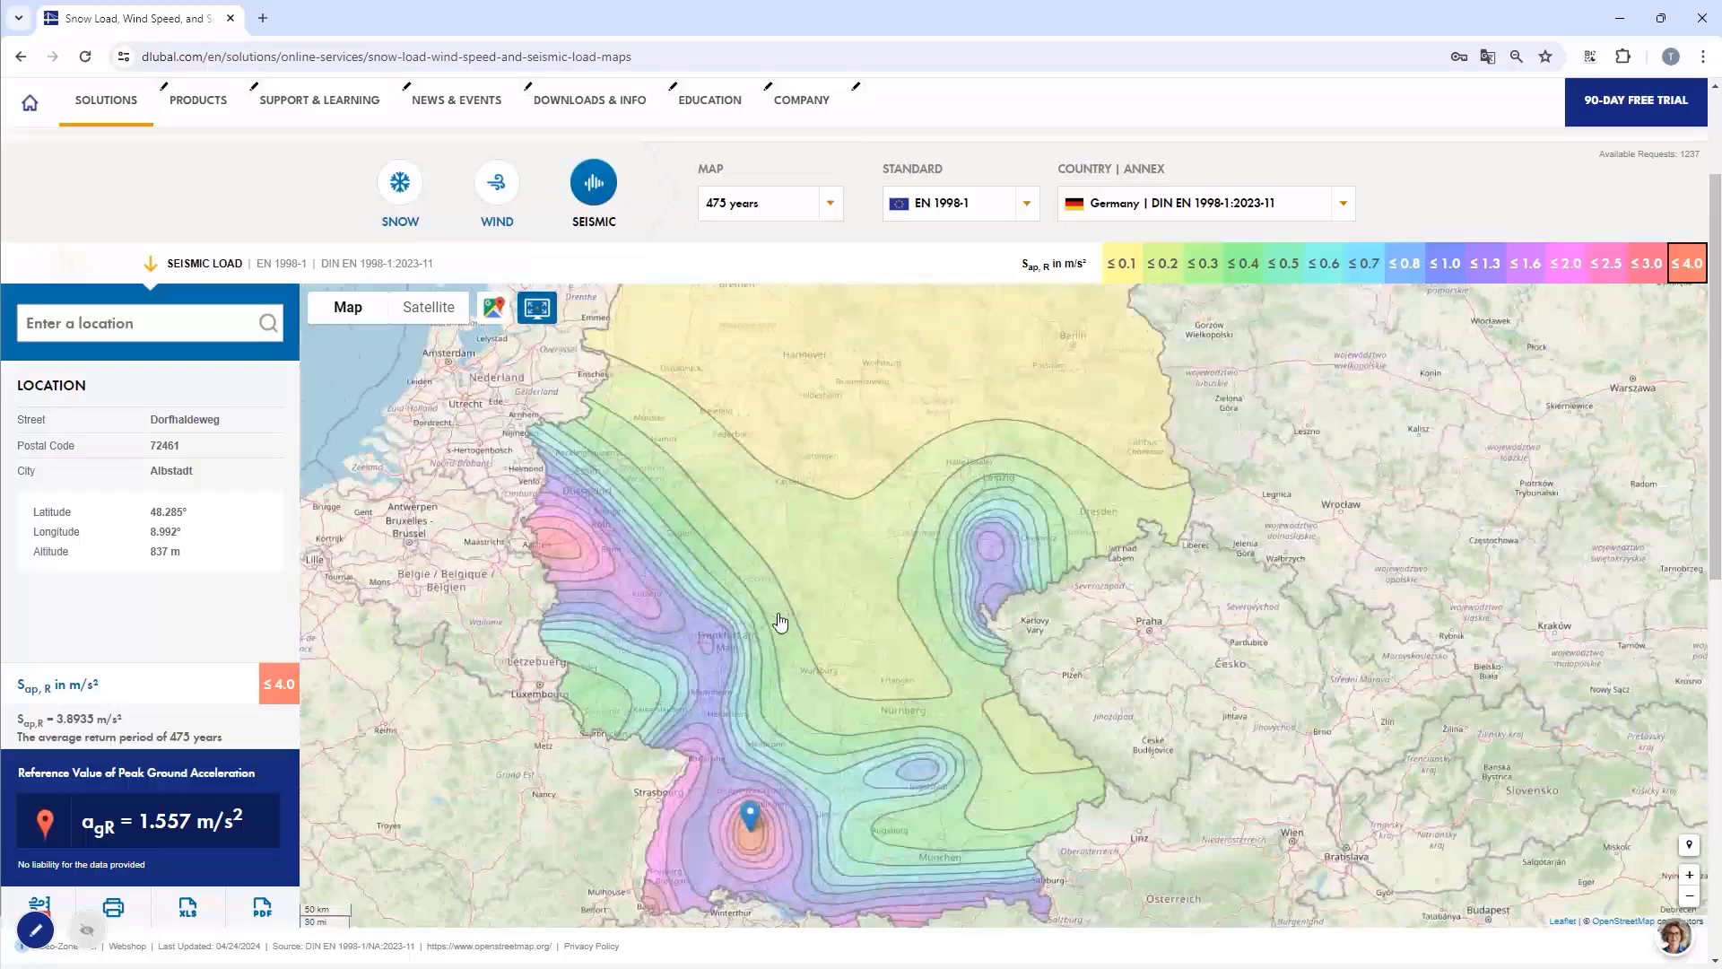
{"action": "left_click_drag", "start_coordinate": [780, 617], "coordinate": [790, 576]}
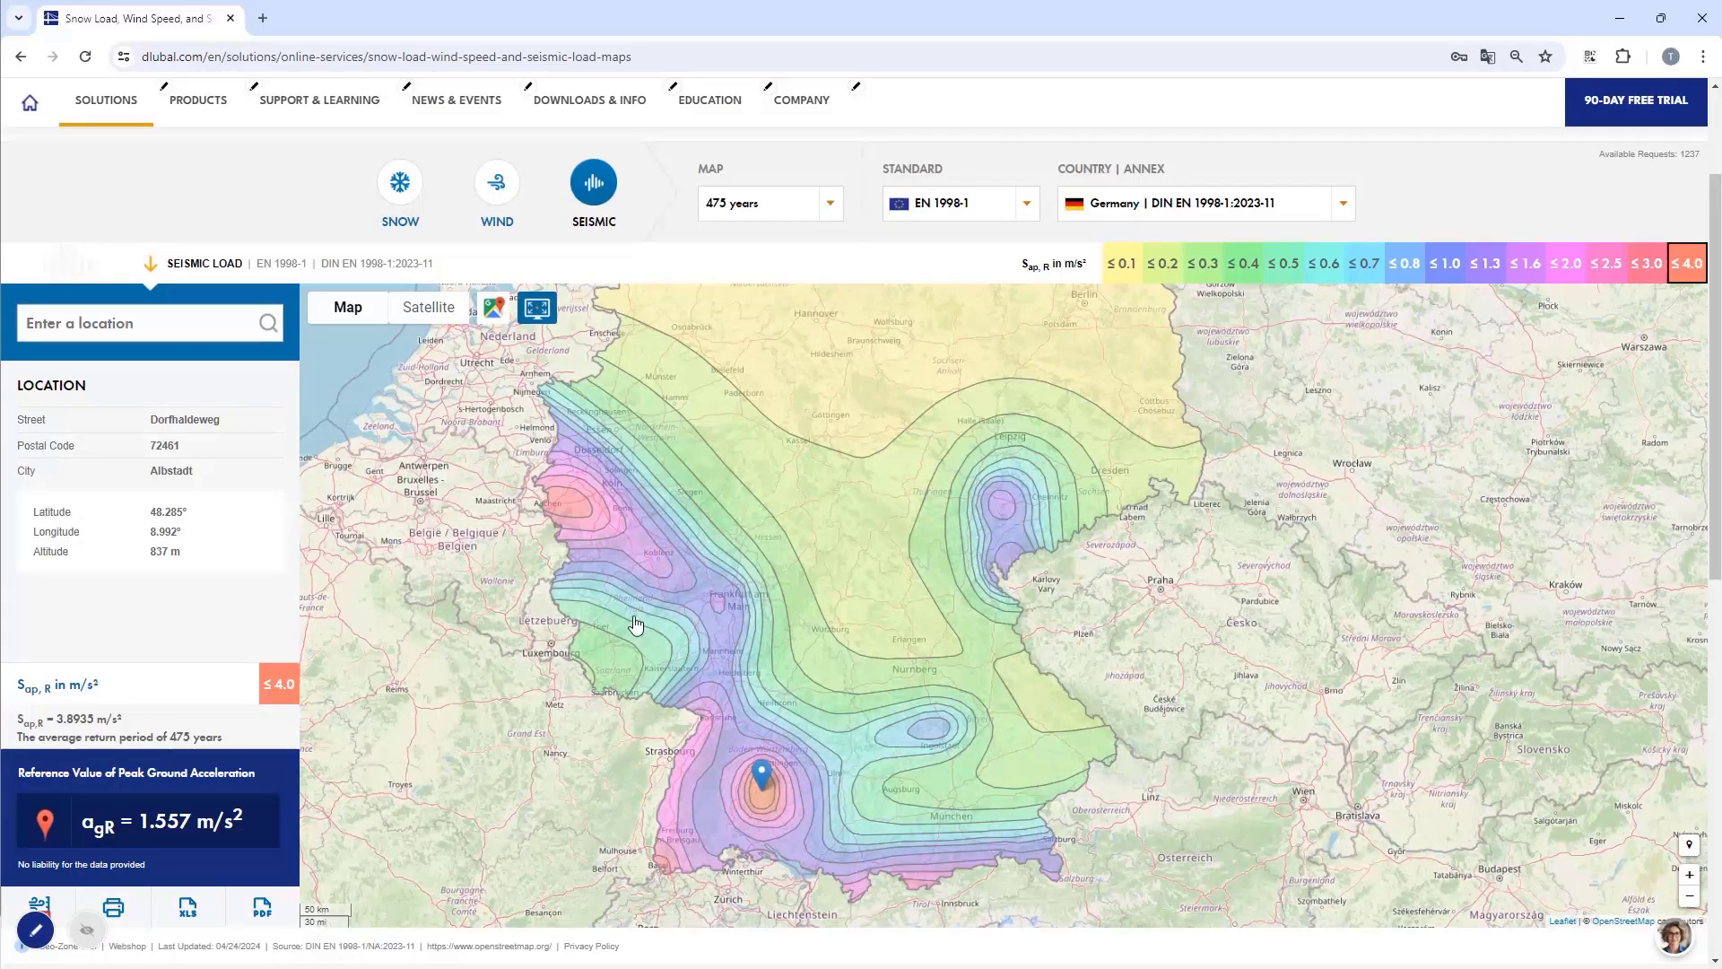
{"action": "left_click_drag", "start_coordinate": [770, 813], "coordinate": [752, 711]}
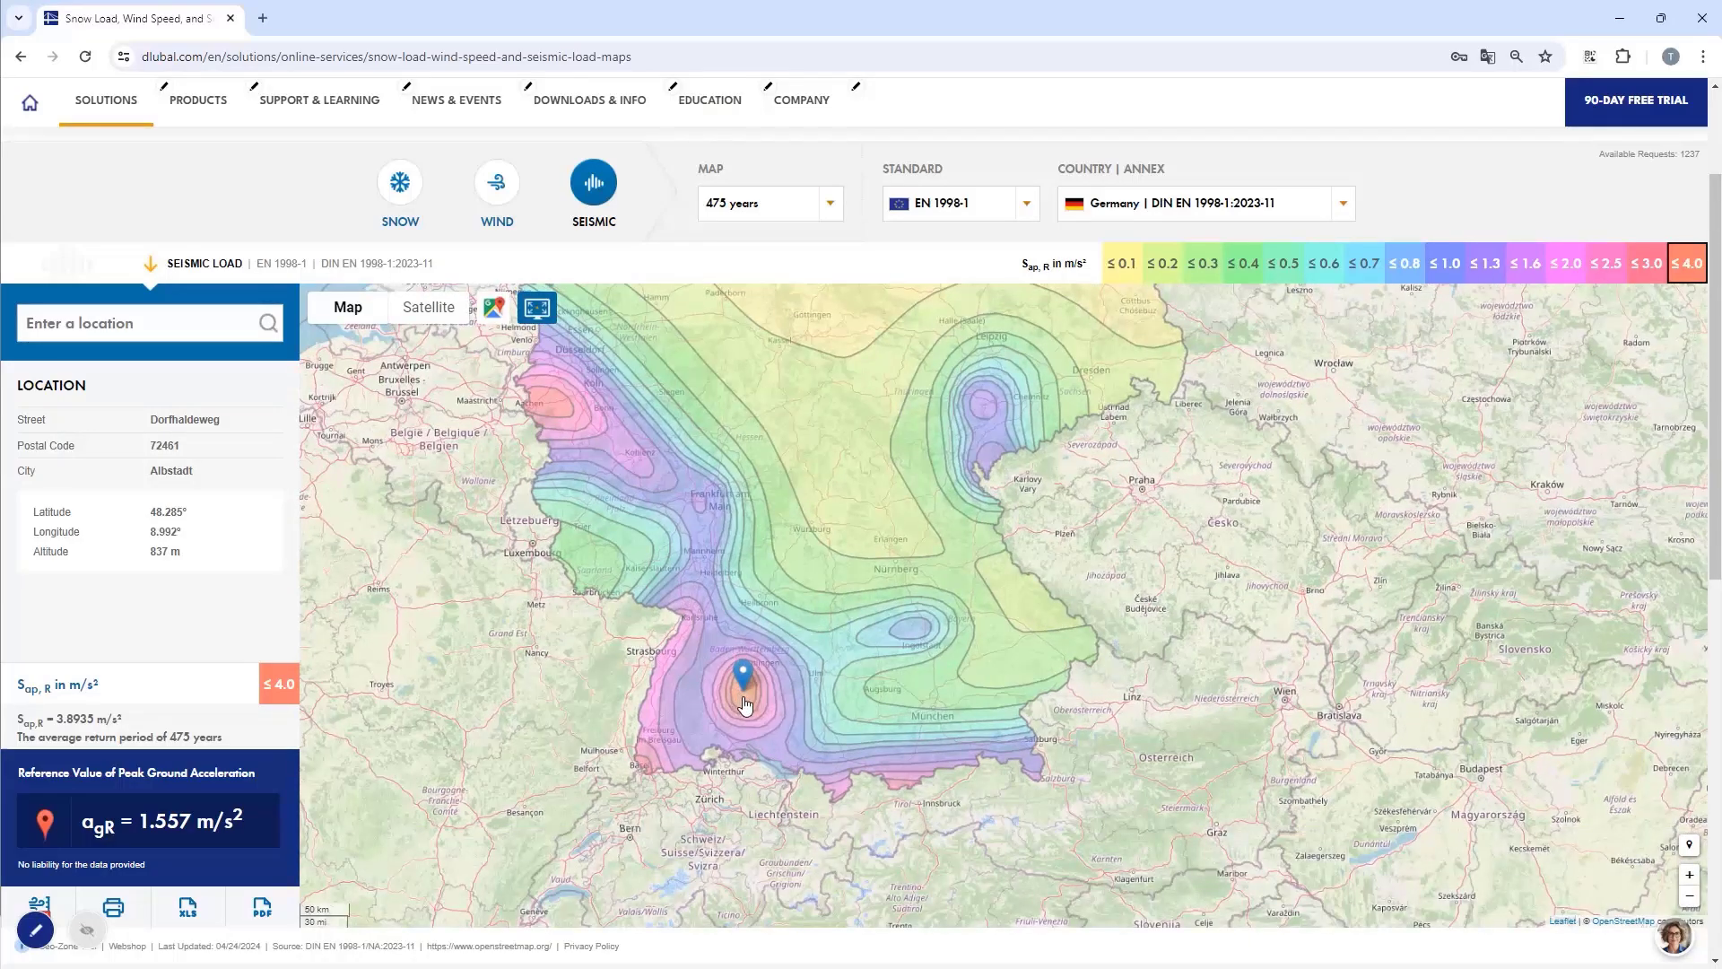
{"action": "left_click", "coordinate": [556, 414]}
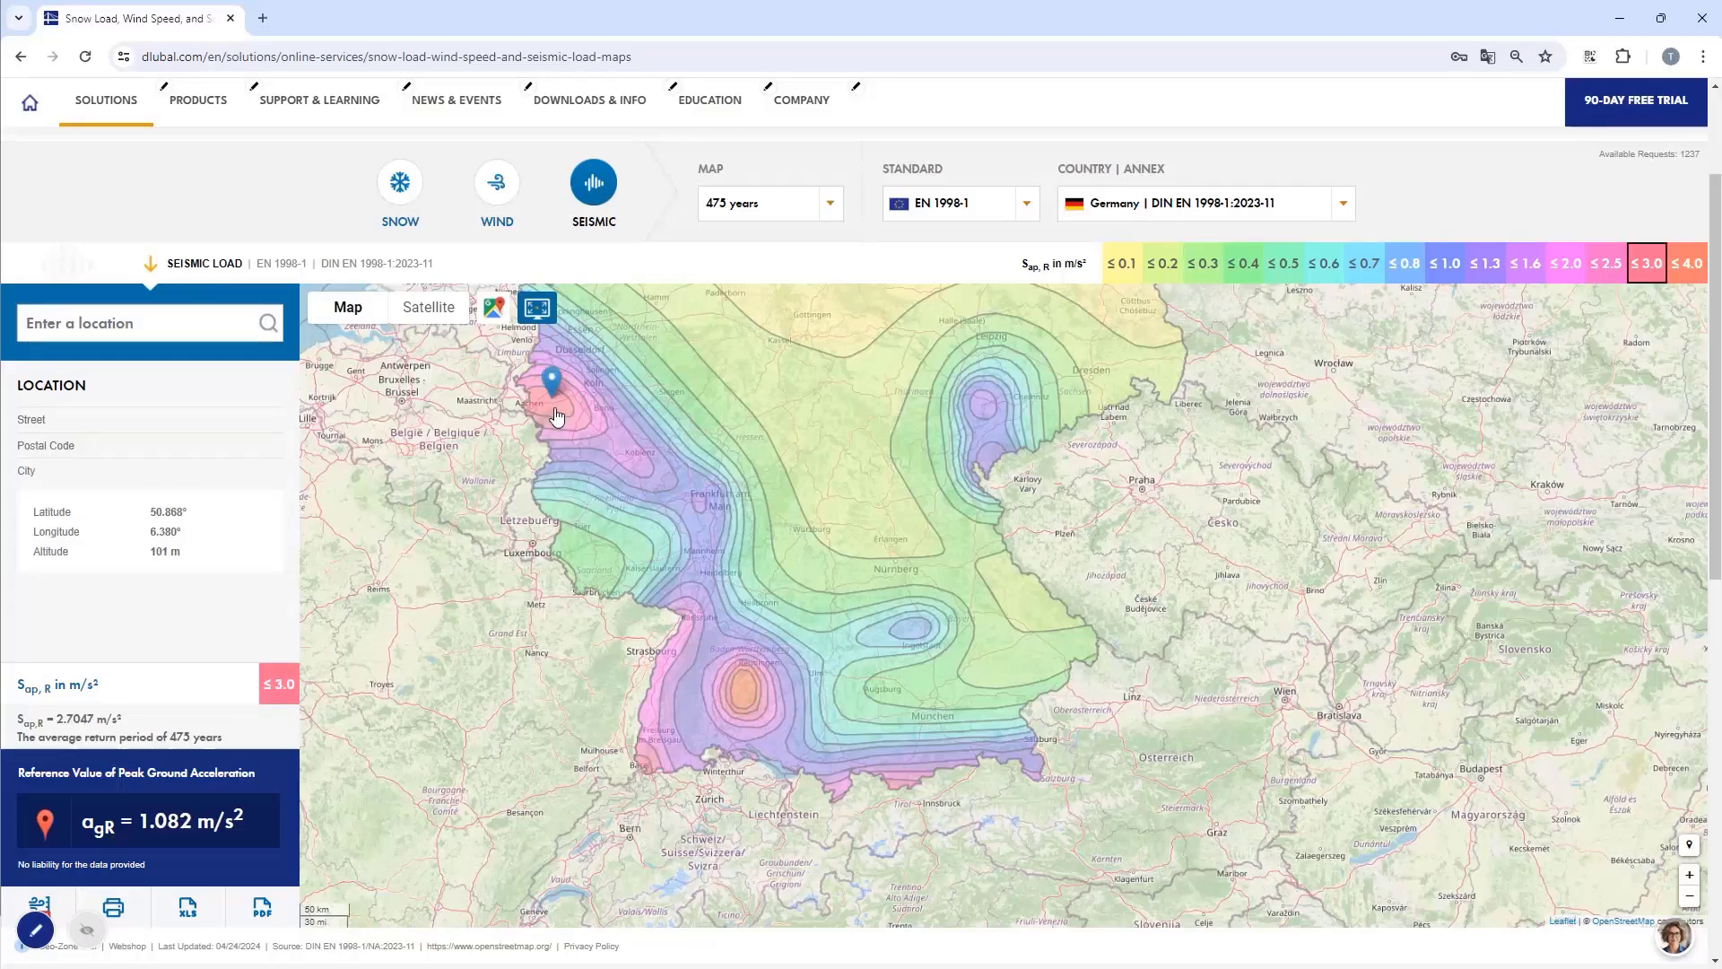
{"action": "left_click", "coordinate": [747, 691]}
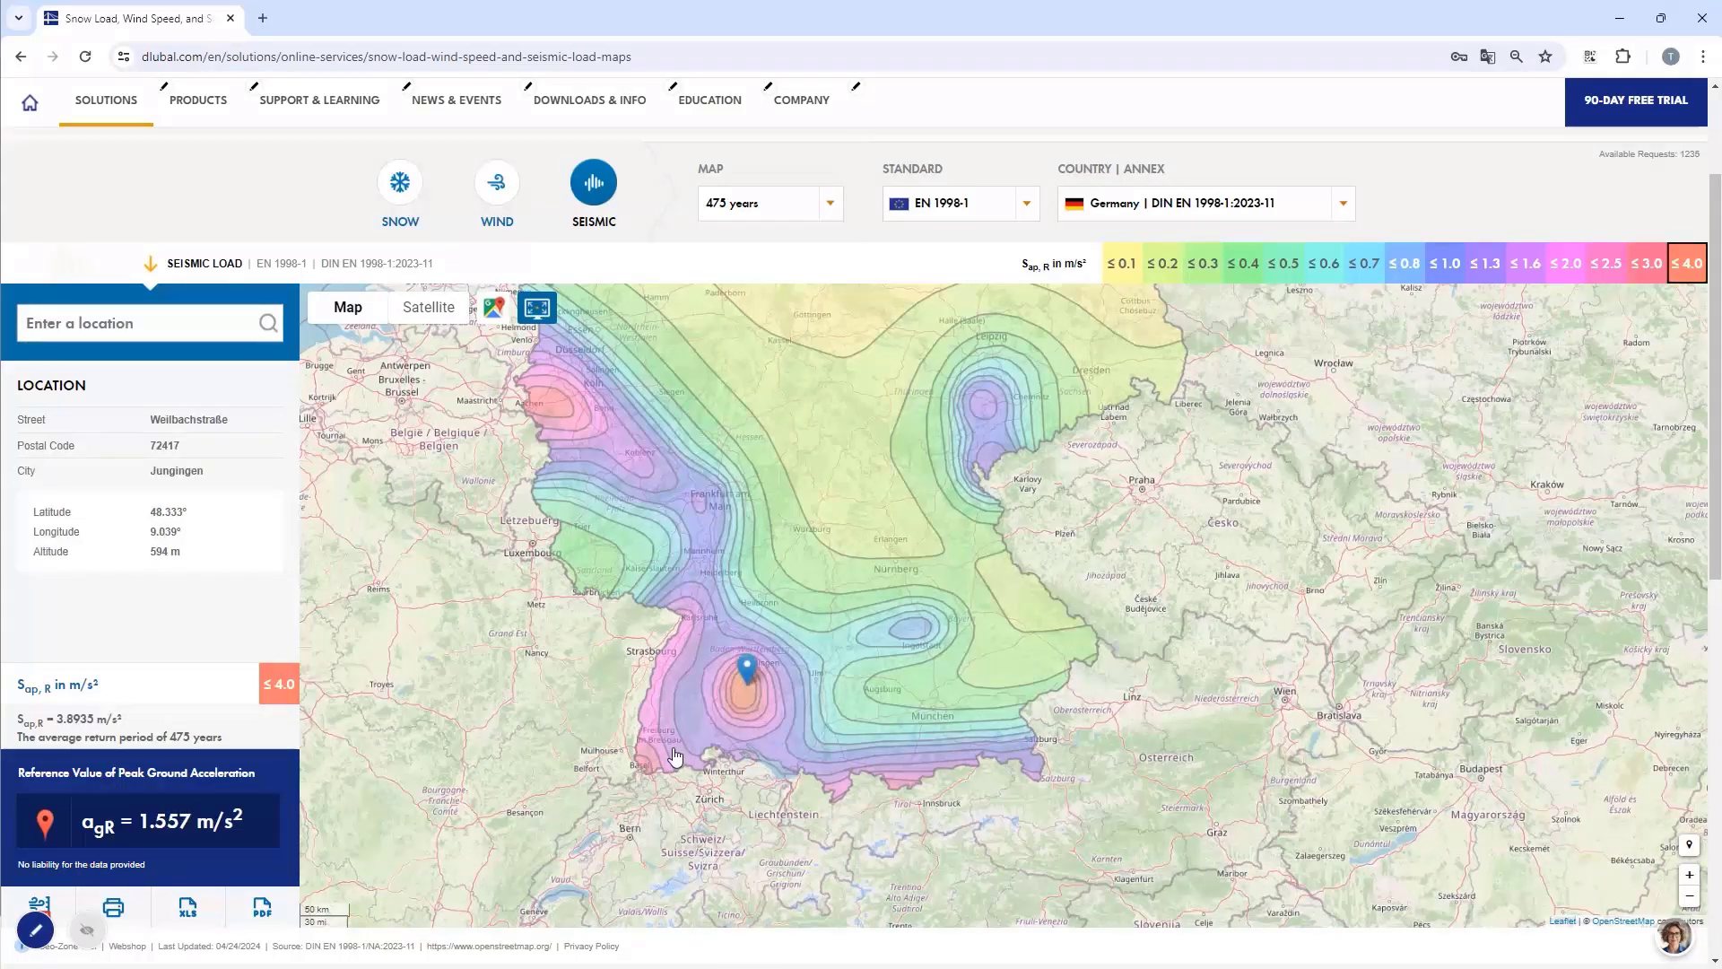
{"action": "left_click", "coordinate": [642, 770]}
{"action": "left_click", "coordinate": [743, 705]}
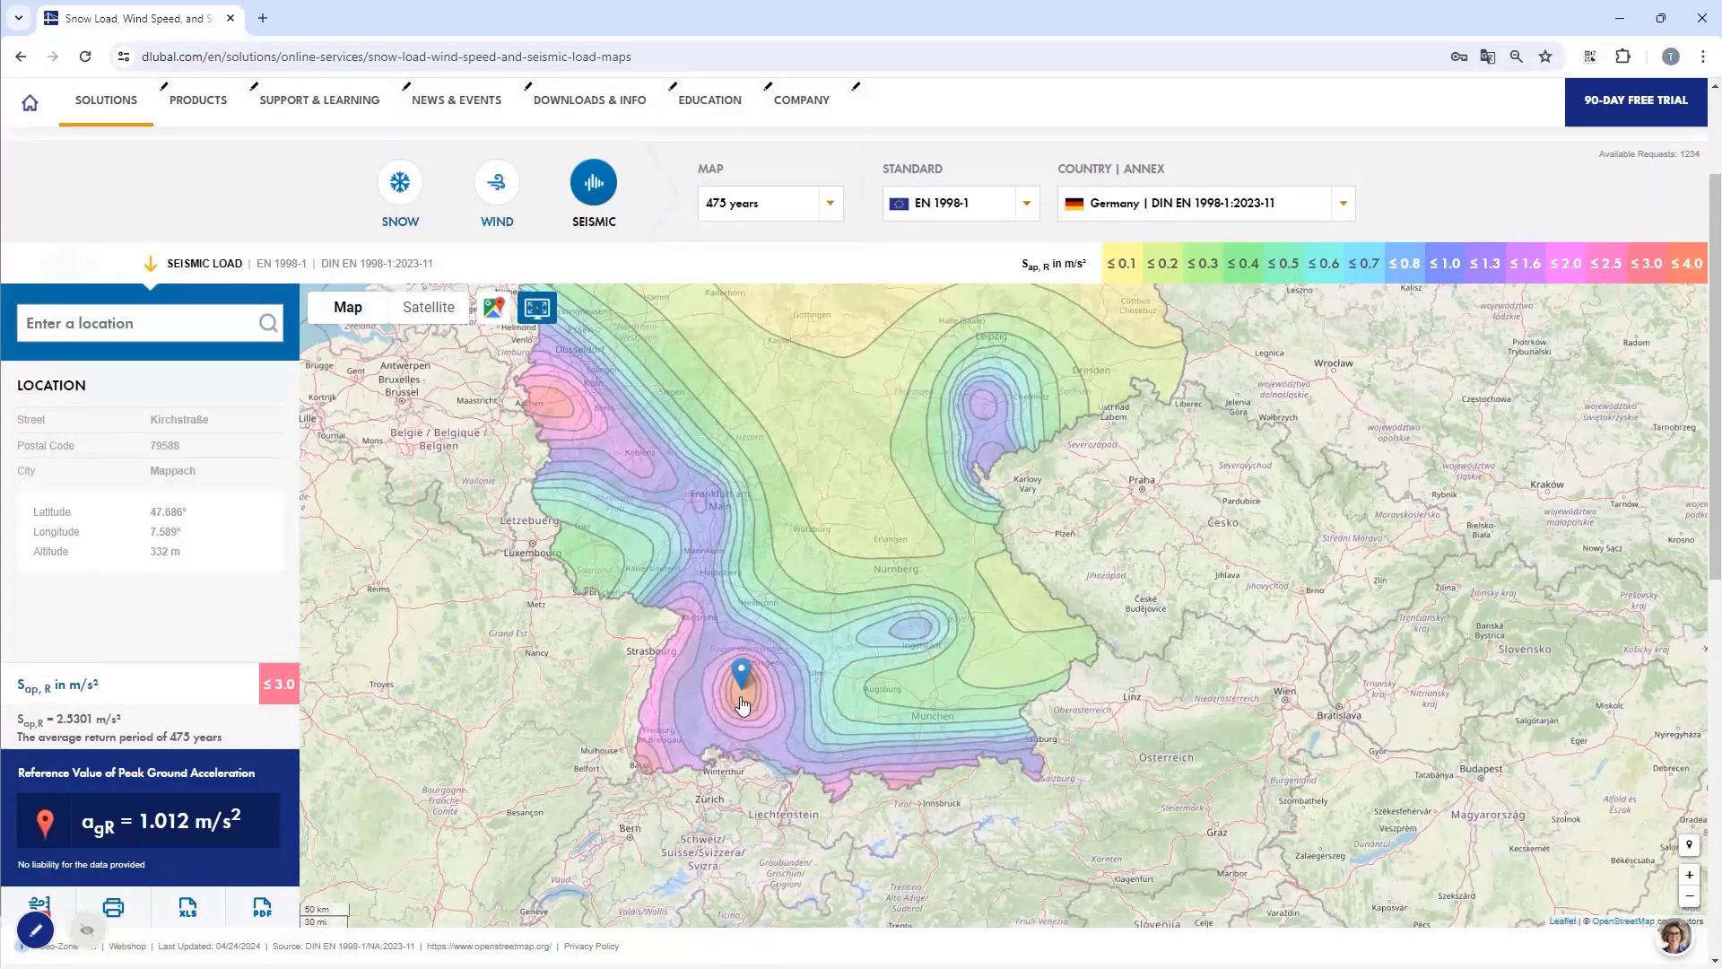
- Set the project location on the hillside just northeast of Ebingen in Albstadt, beside the crossing of Station Road and Pepper Road
{"action": "scroll", "coordinate": [745, 695], "scroll_direction": "up", "scroll_amount": 5}
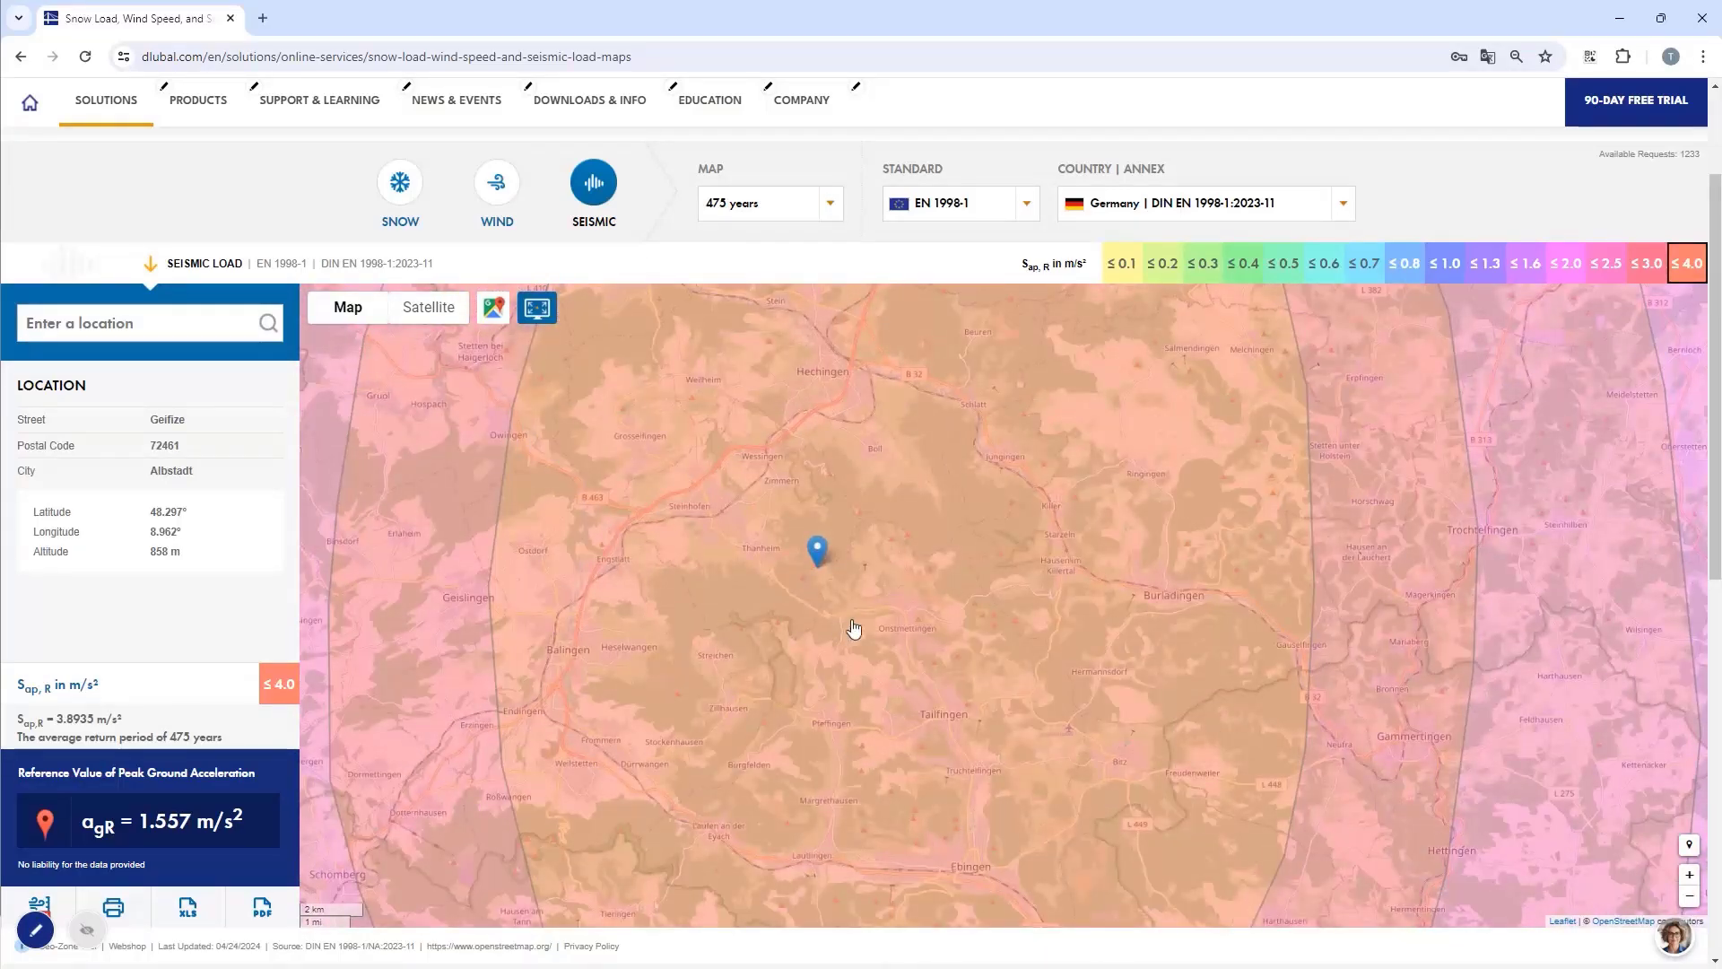
{"action": "left_click_drag", "start_coordinate": [922, 709], "coordinate": [839, 627]}
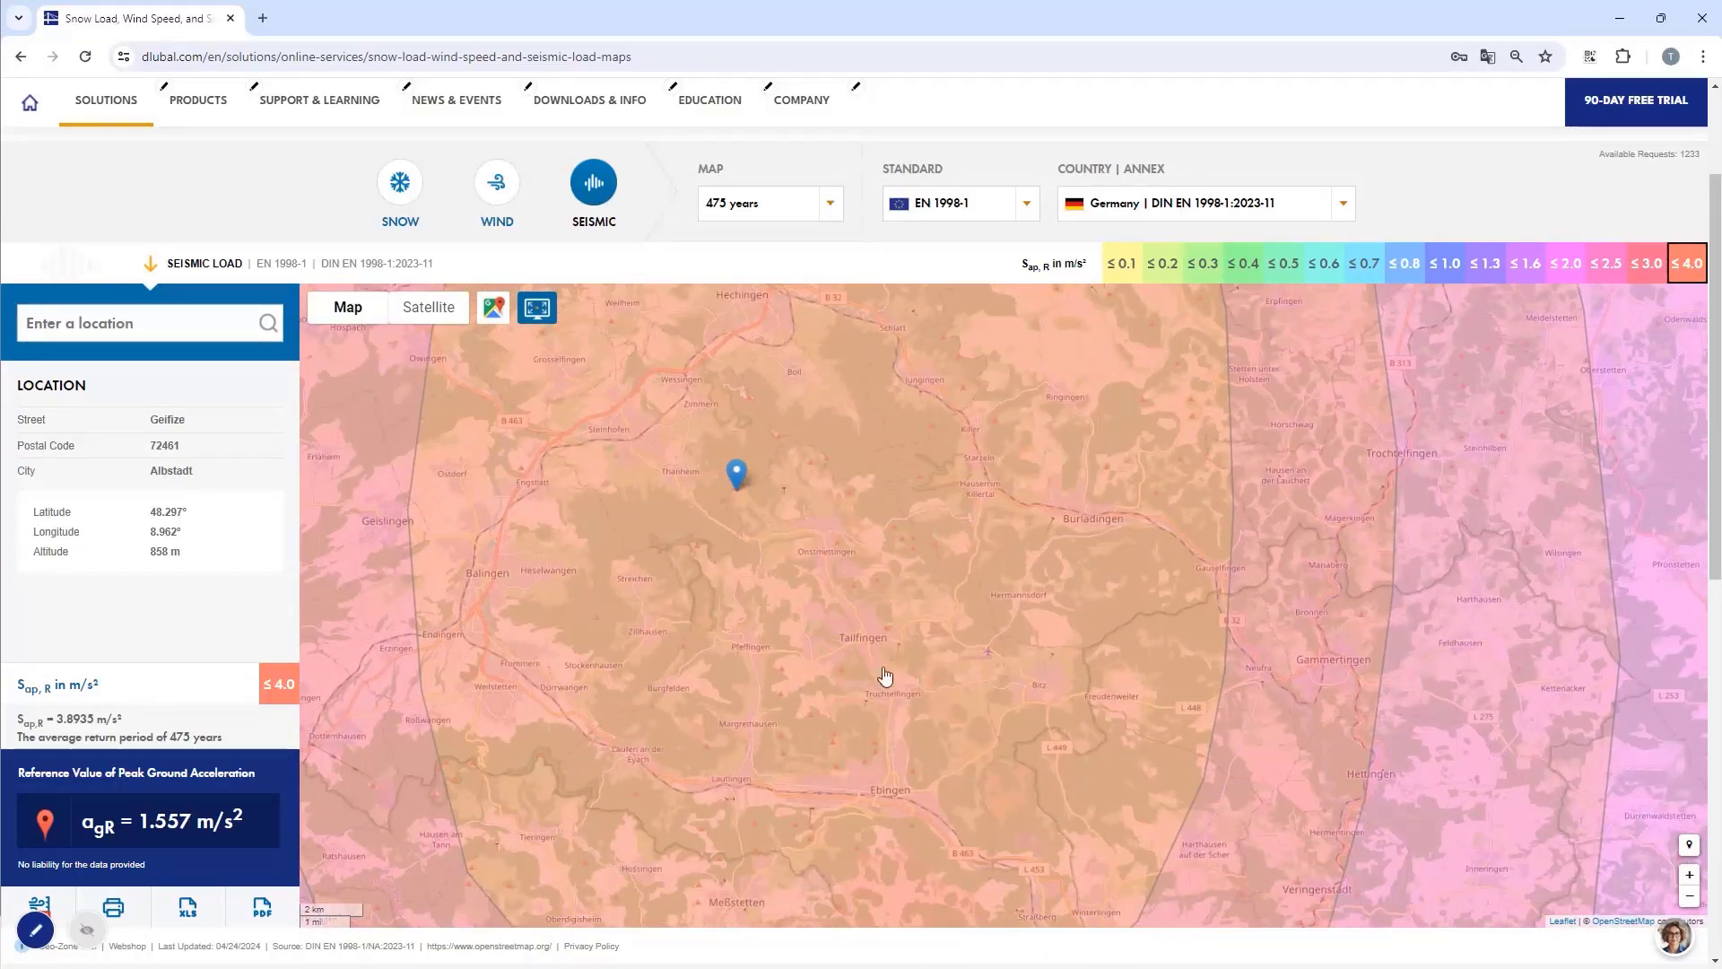
{"action": "scroll", "coordinate": [885, 677], "scroll_direction": "up", "scroll_amount": 2}
{"action": "left_click_drag", "start_coordinate": [825, 615], "coordinate": [811, 420]}
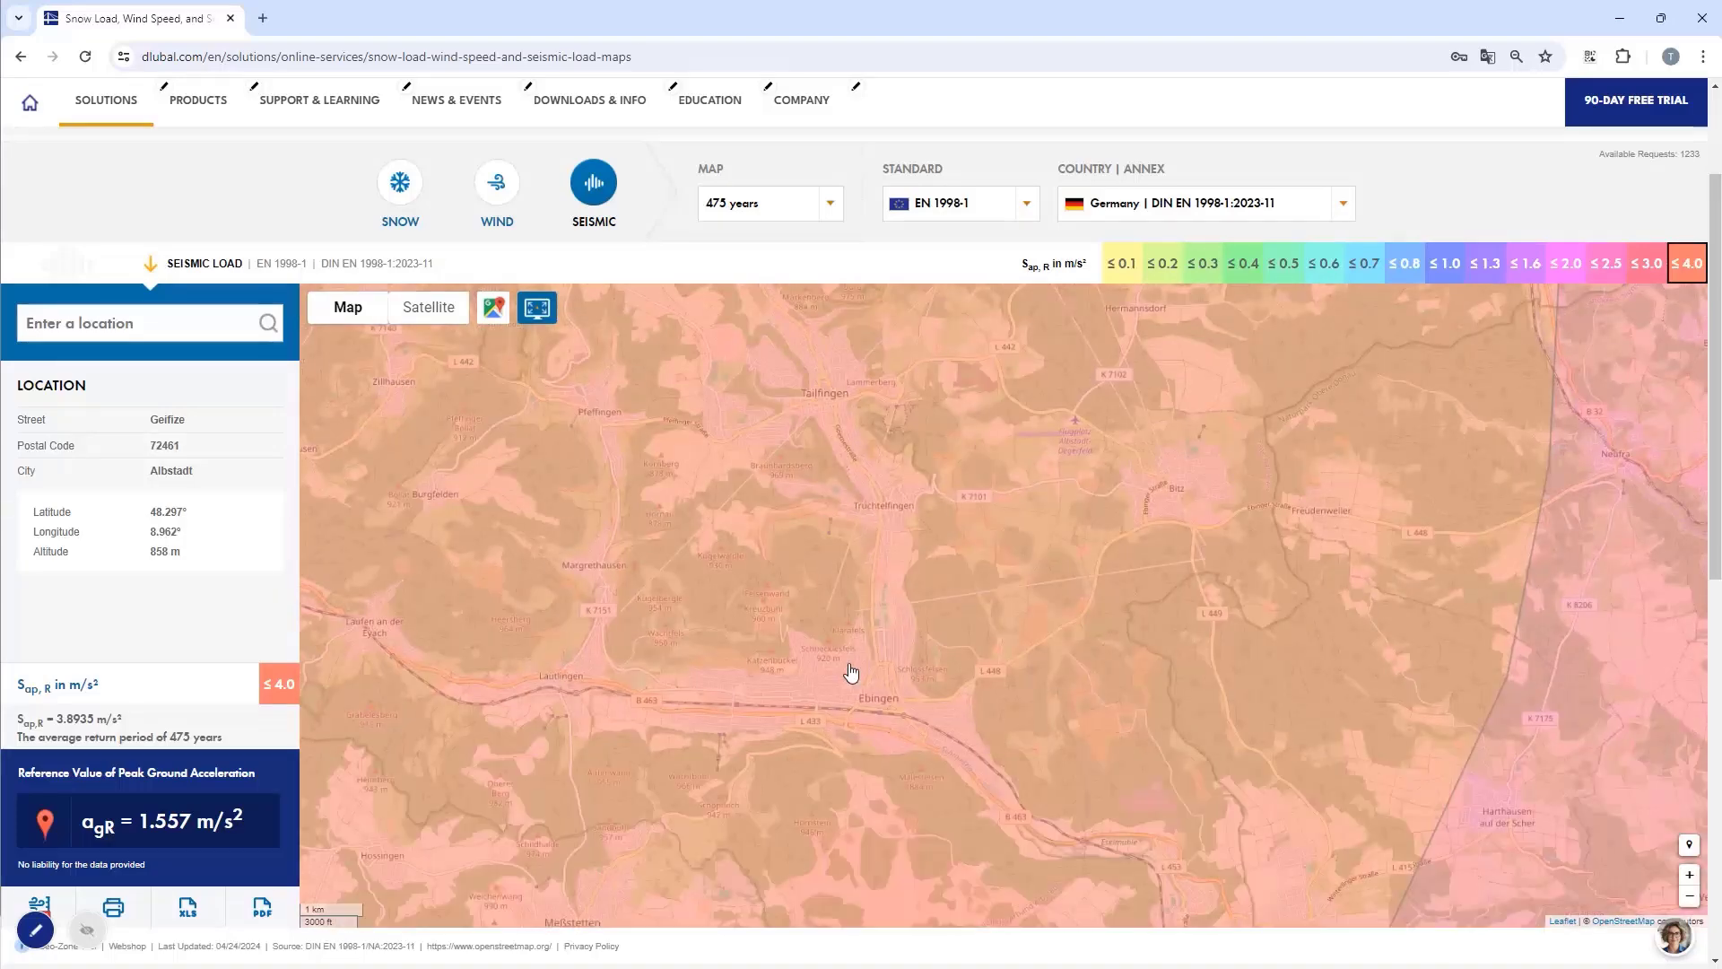
{"action": "scroll", "coordinate": [849, 672], "scroll_direction": "up", "scroll_amount": 2}
{"action": "left_click_drag", "start_coordinate": [865, 730], "coordinate": [471, 502]}
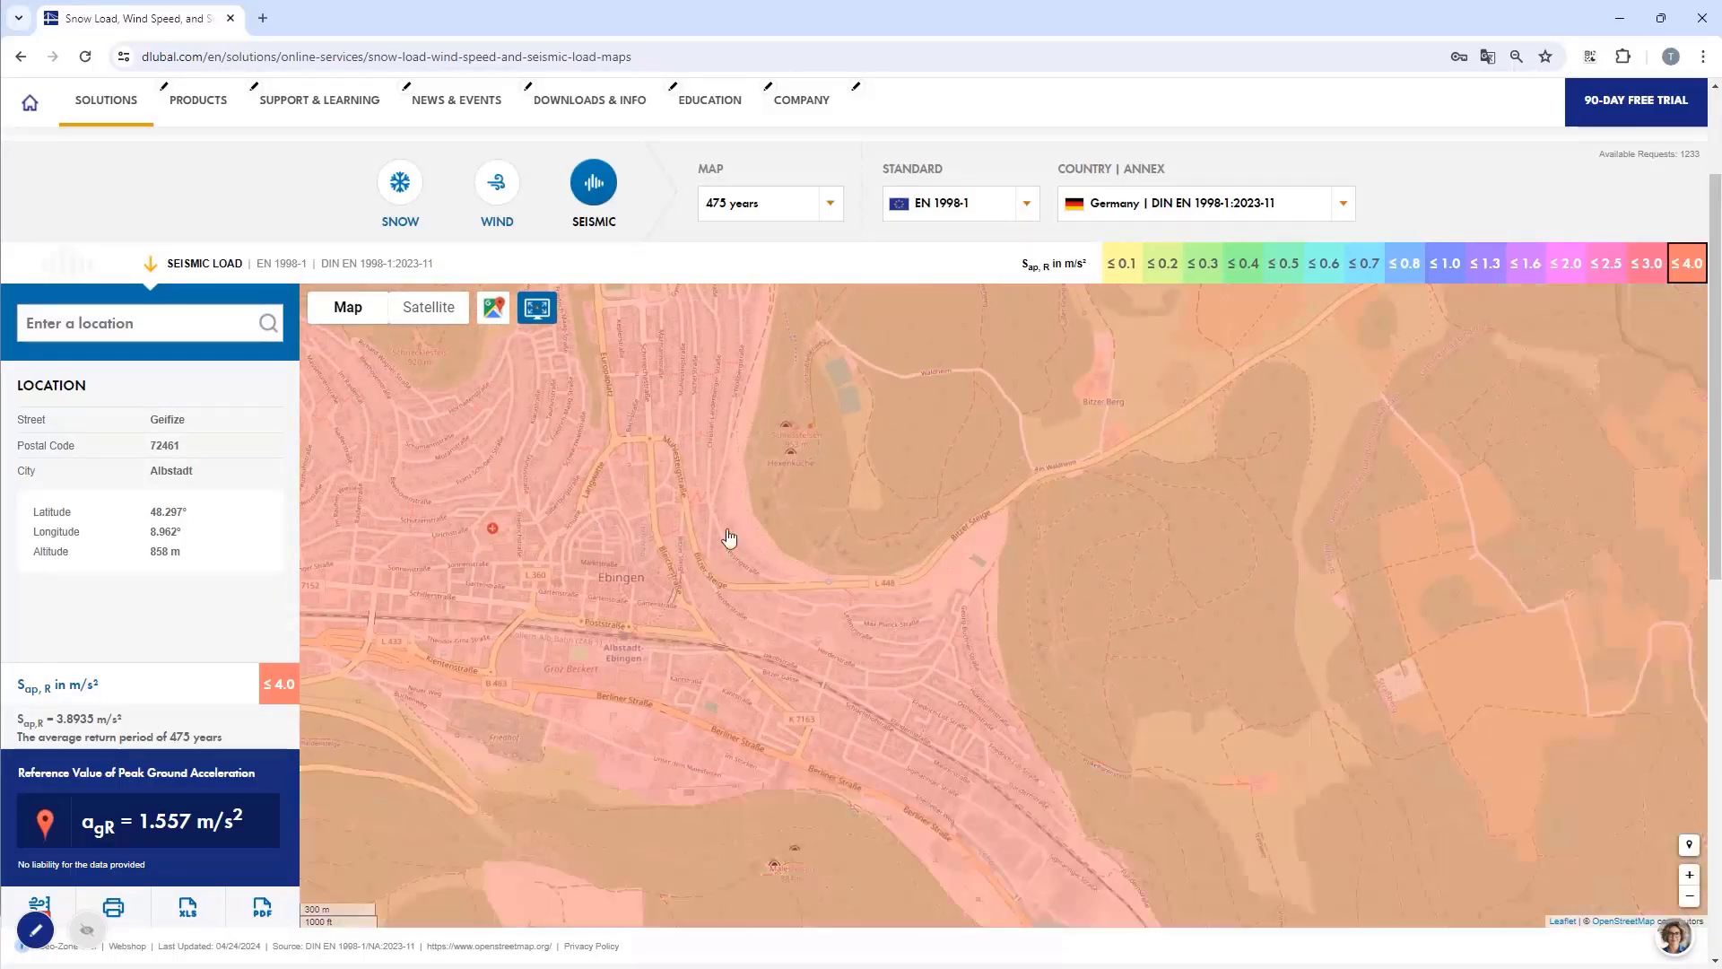
{"action": "scroll", "coordinate": [885, 566], "scroll_direction": "up", "scroll_amount": 4}
{"action": "scroll", "coordinate": [884, 596], "scroll_direction": "down", "scroll_amount": 2}
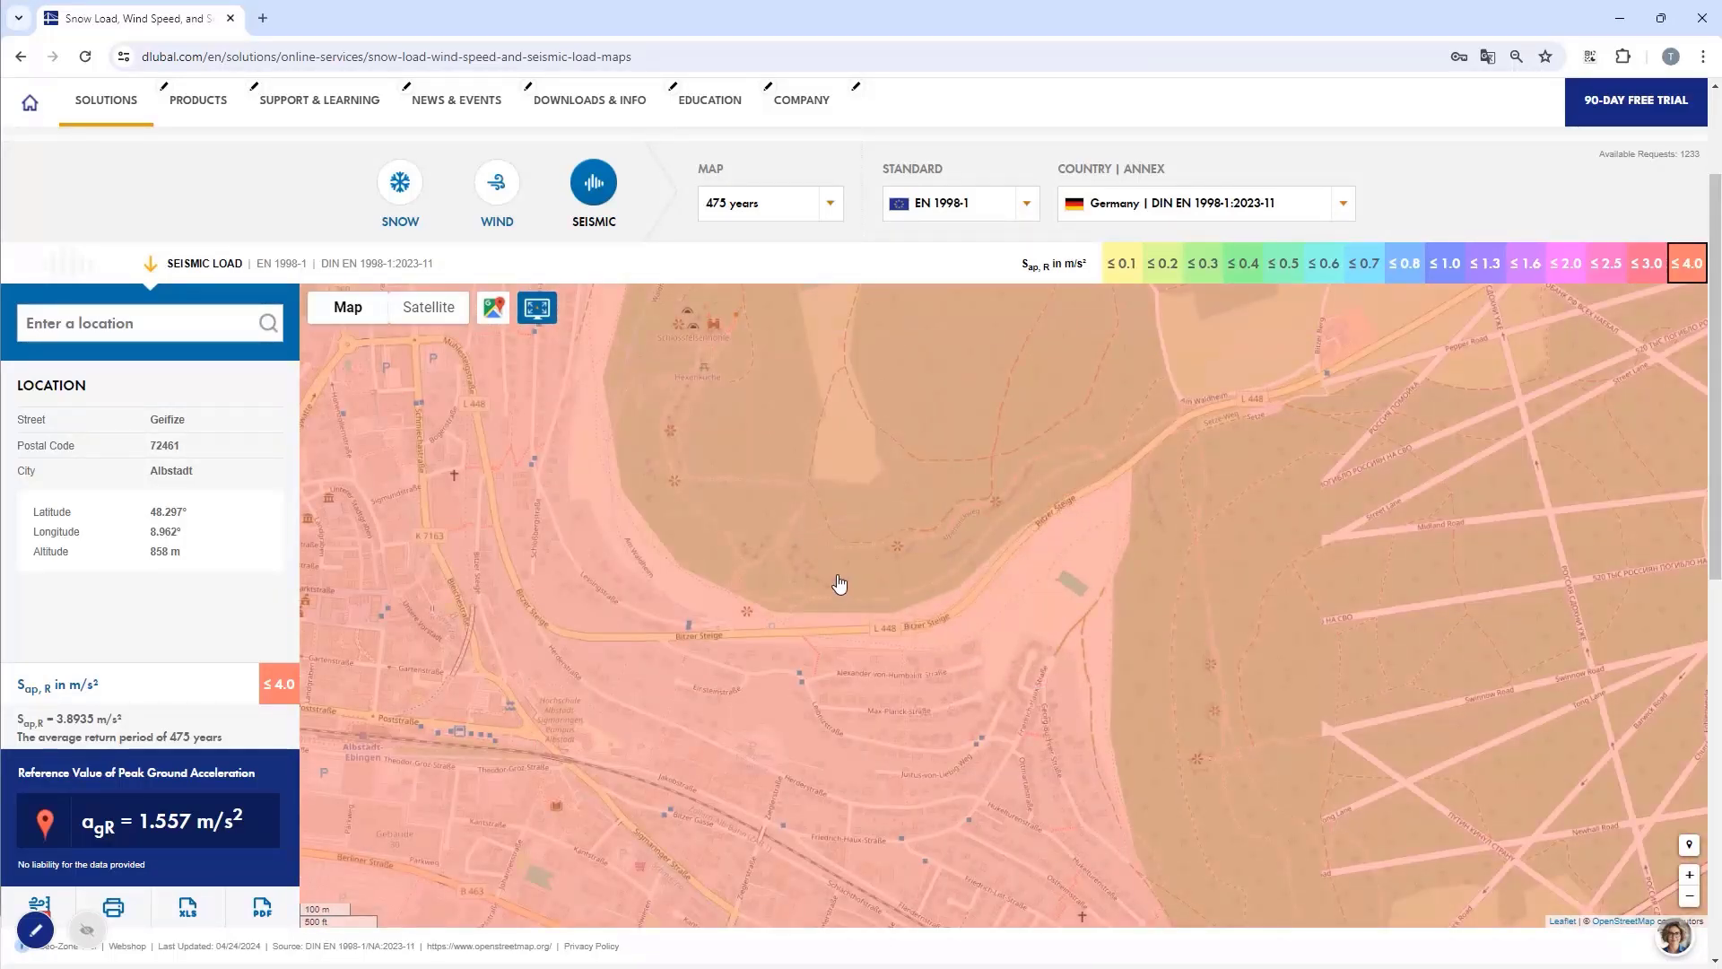
{"action": "scroll", "coordinate": [837, 584], "scroll_direction": "up", "scroll_amount": 4}
{"action": "left_click_drag", "start_coordinate": [694, 562], "coordinate": [713, 596]}
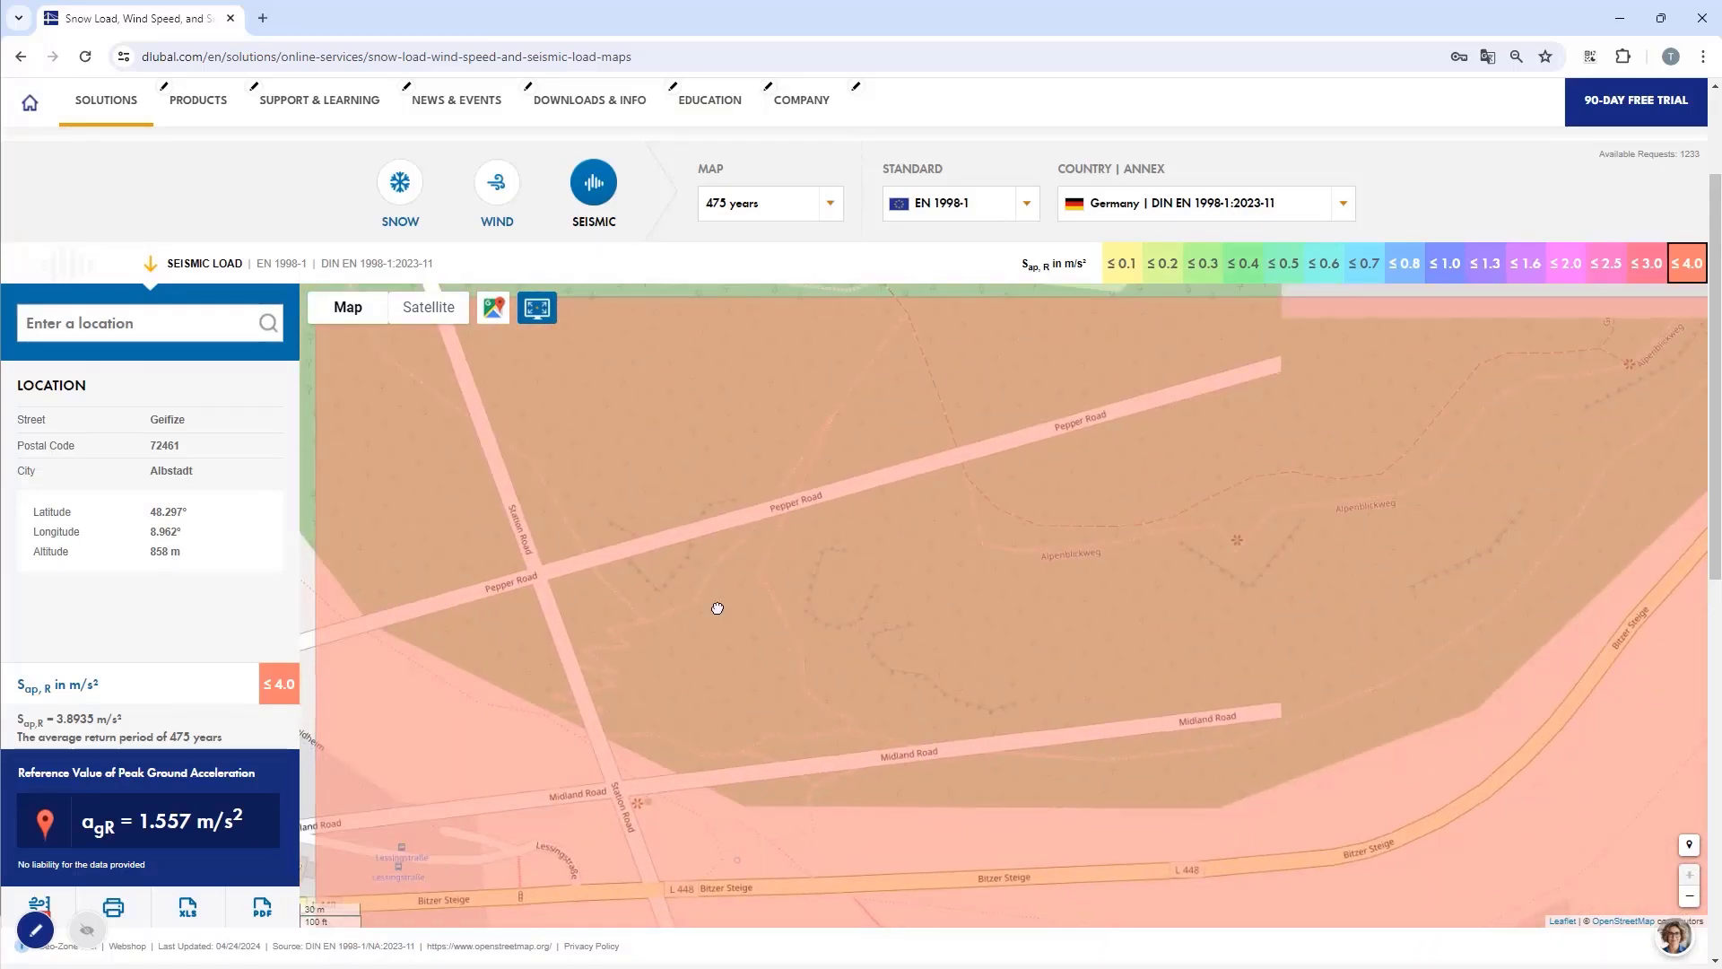
{"action": "left_click_drag", "start_coordinate": [644, 514], "coordinate": [715, 630]}
{"action": "left_click_drag", "start_coordinate": [660, 554], "coordinate": [782, 554]}
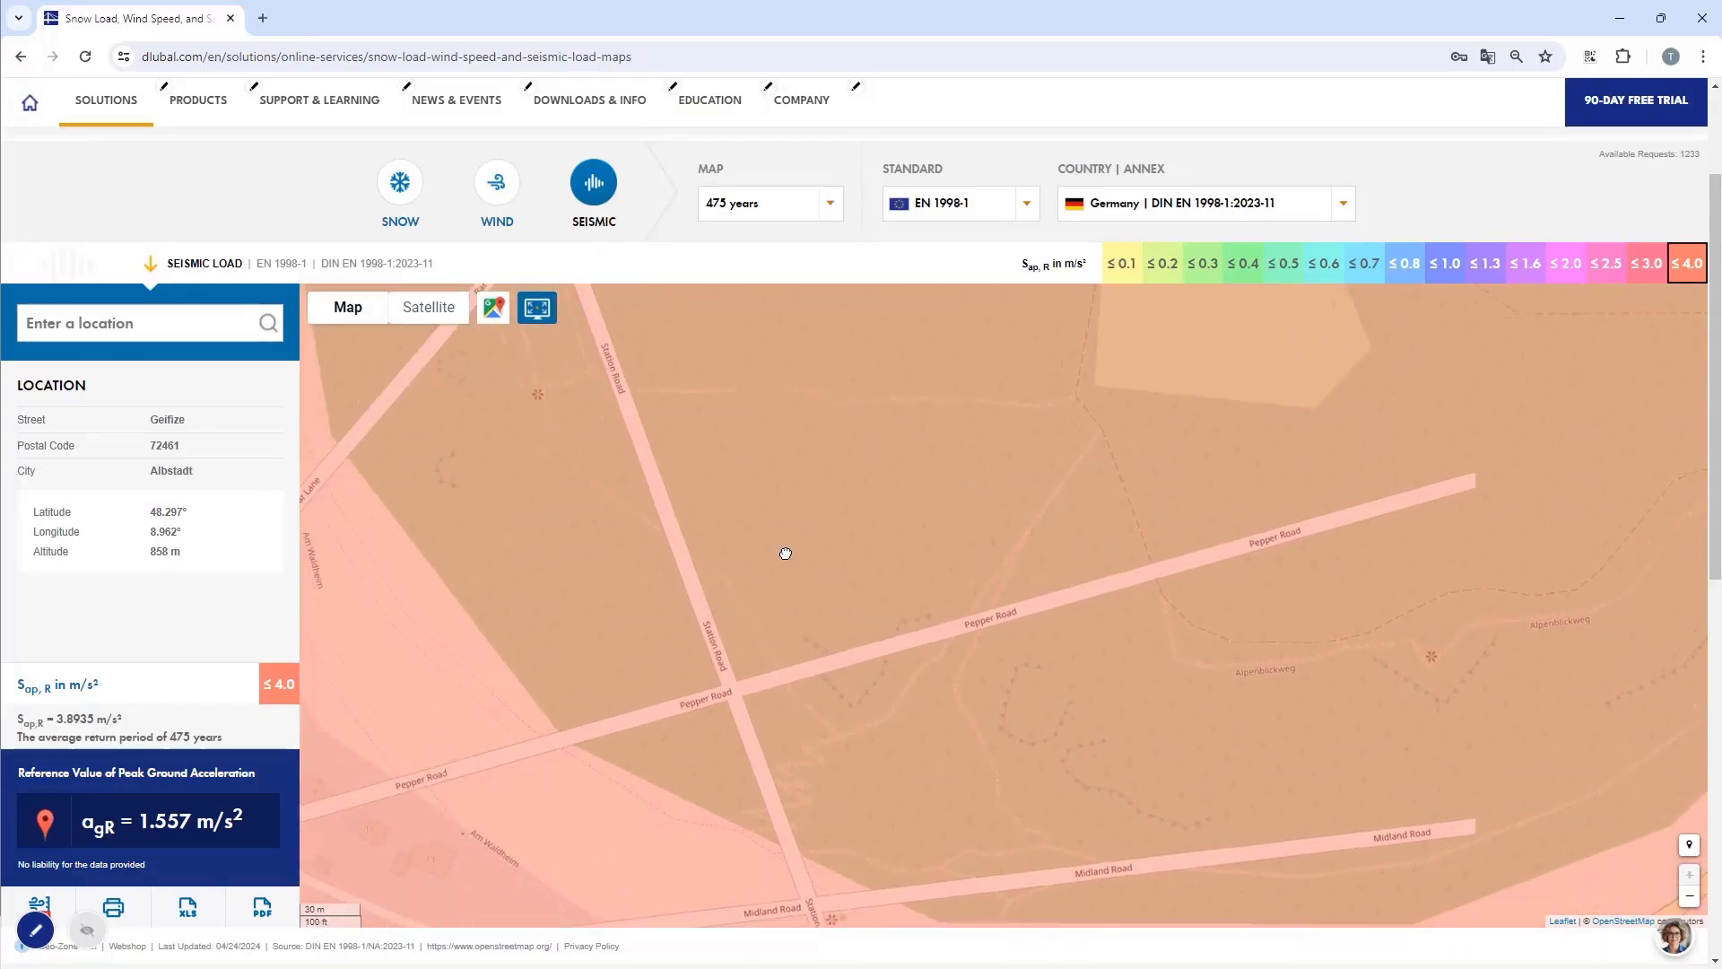
{"action": "left_click", "coordinate": [758, 635]}
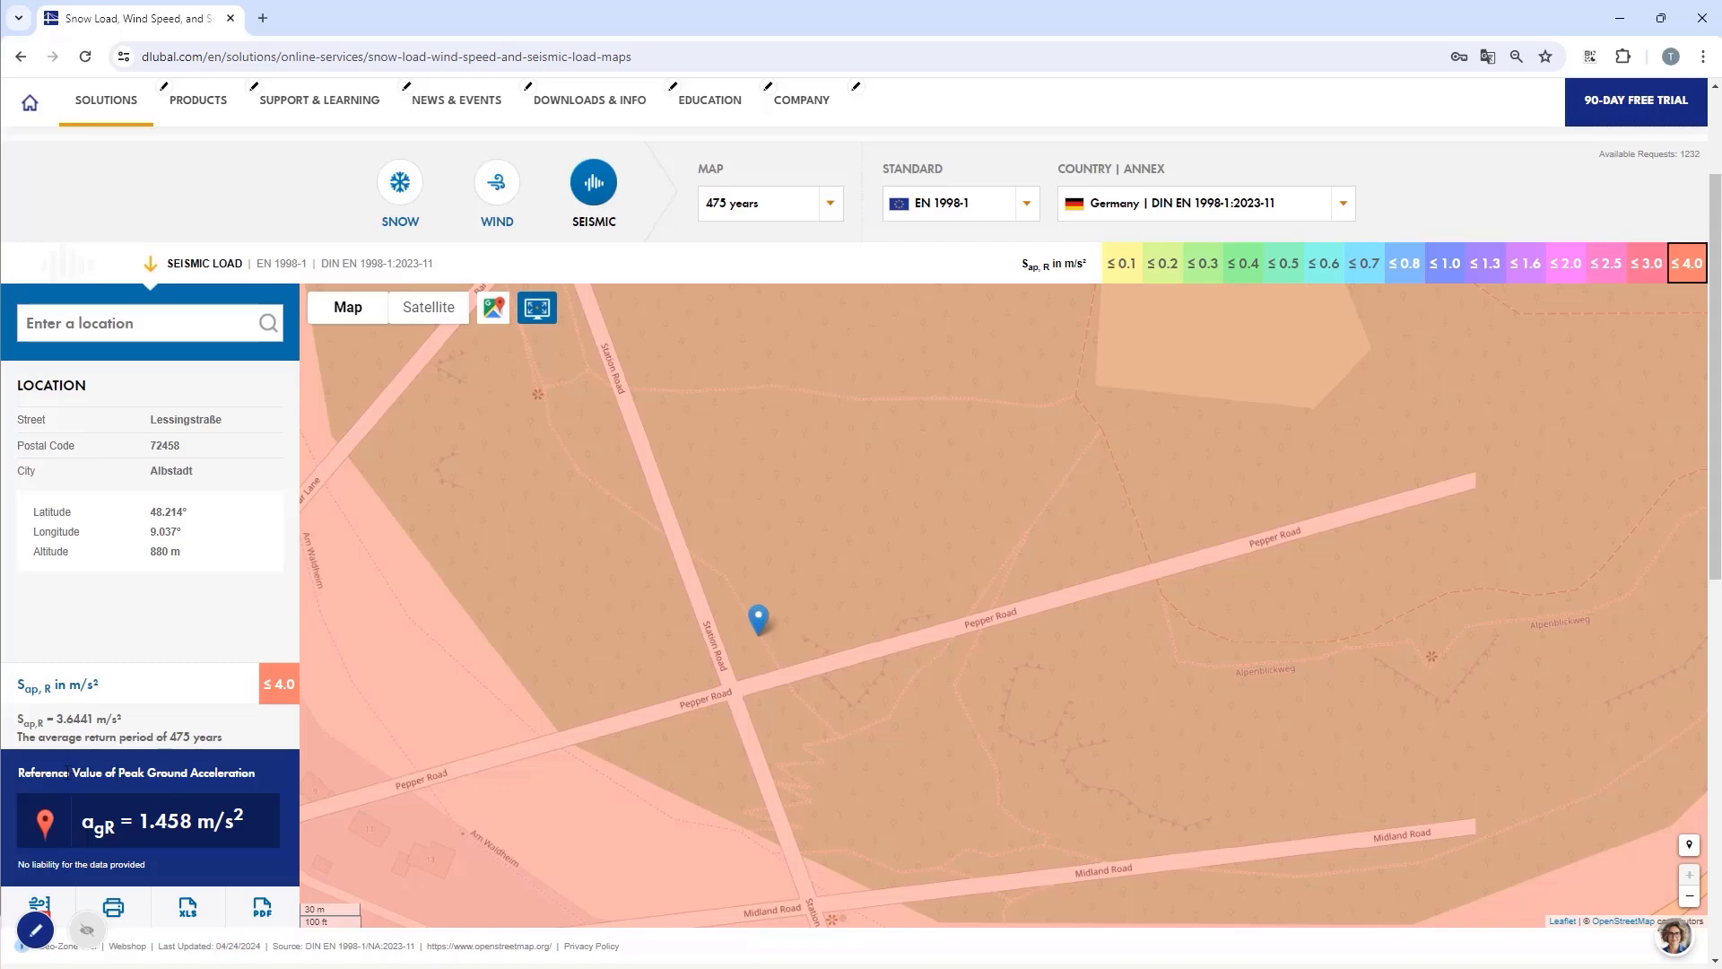
- Copy the map's reference peak ground acceleration of 1.458 m/s² and enter it as agR in the response spectrum in RFEM
{"action": "scroll", "coordinate": [405, 611], "scroll_direction": "down", "scroll_amount": 4}
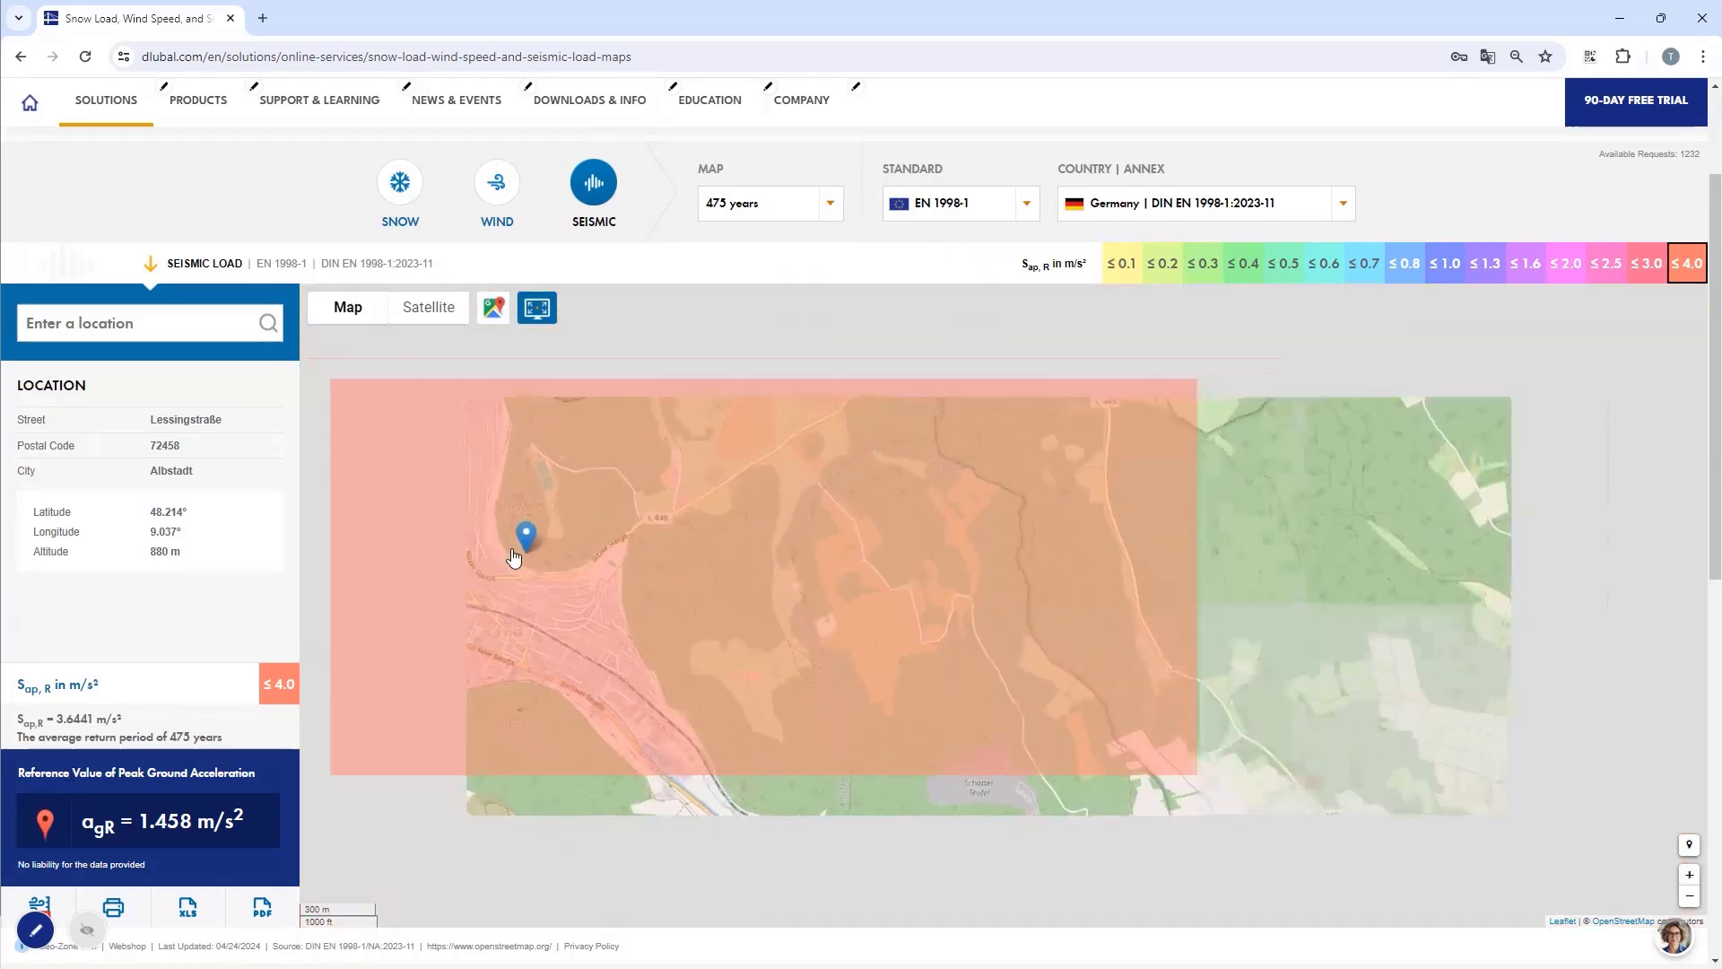
{"action": "scroll", "coordinate": [415, 499], "scroll_direction": "down", "scroll_amount": 2}
{"action": "scroll", "coordinate": [634, 557], "scroll_direction": "down", "scroll_amount": 1}
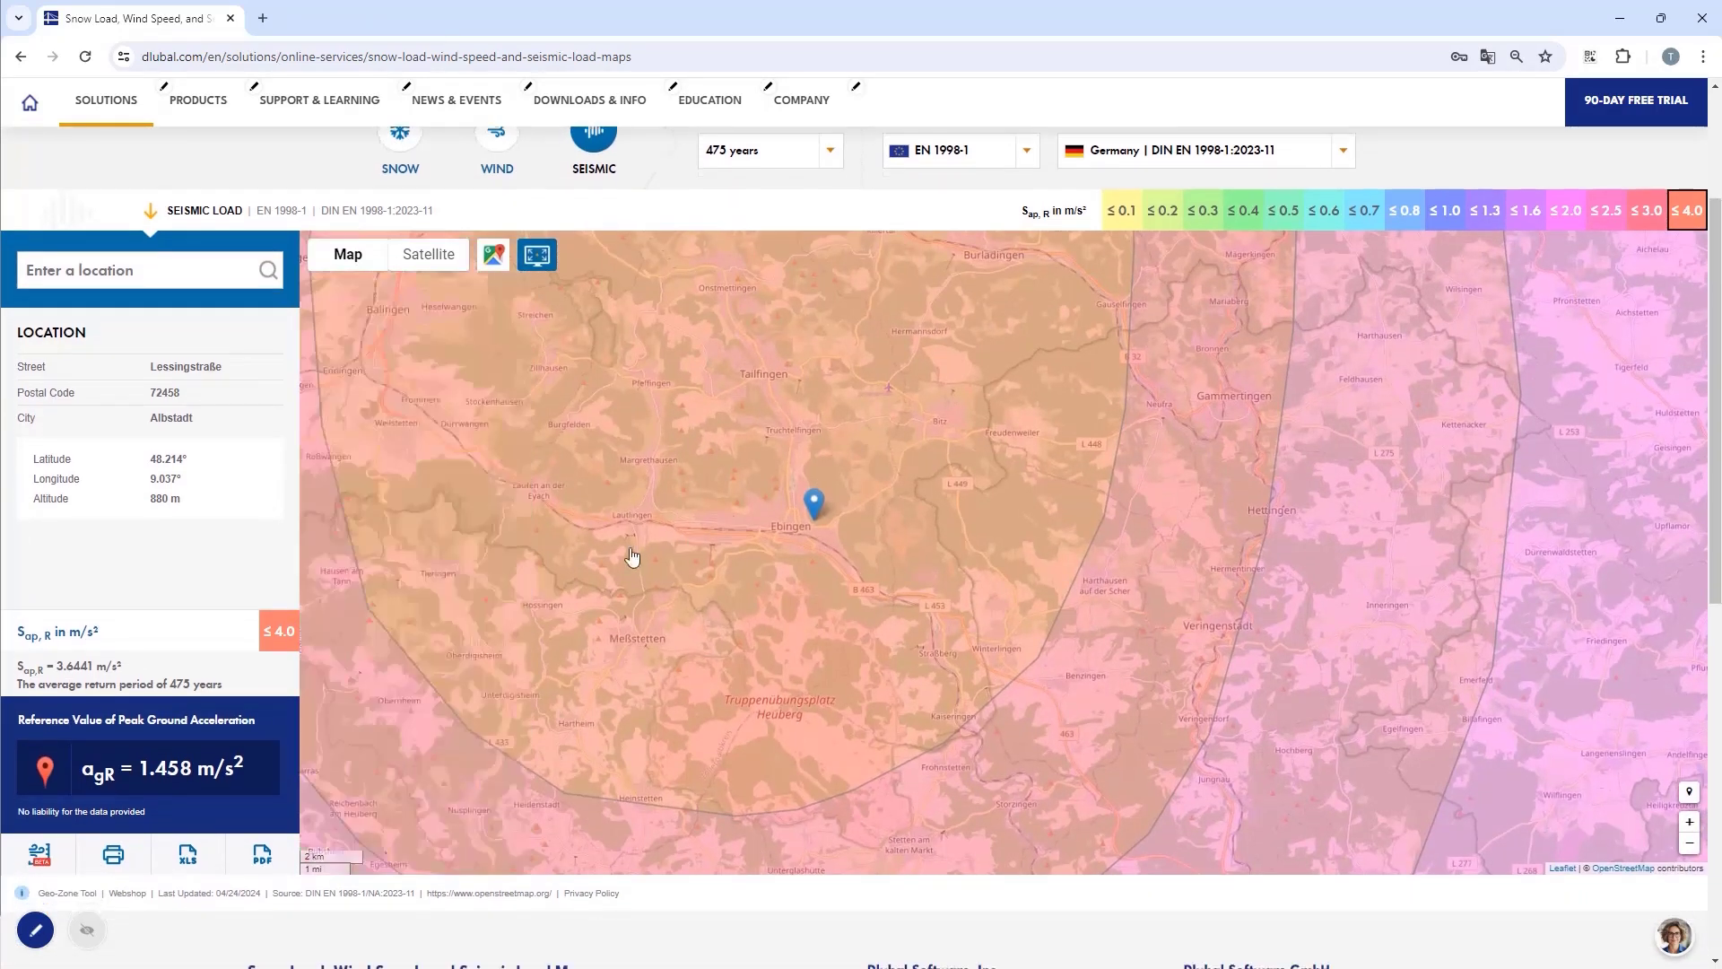
{"action": "double_click", "coordinate": [162, 769]}
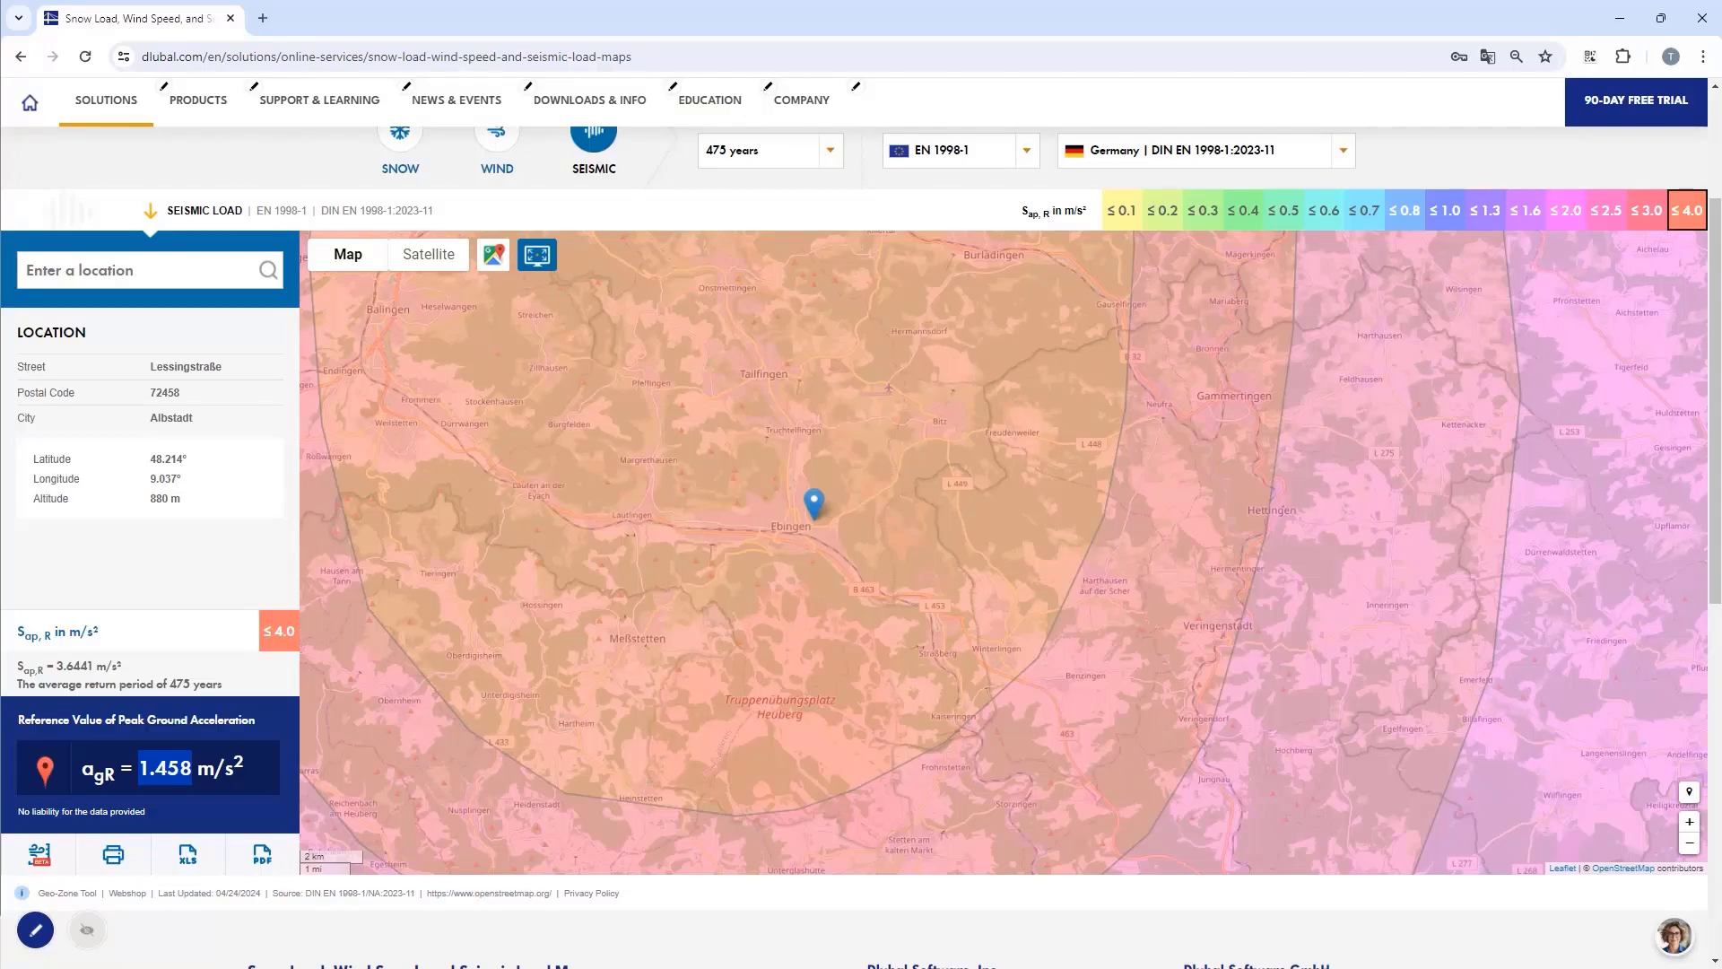
{"action": "key", "text": "alt+Tab"}
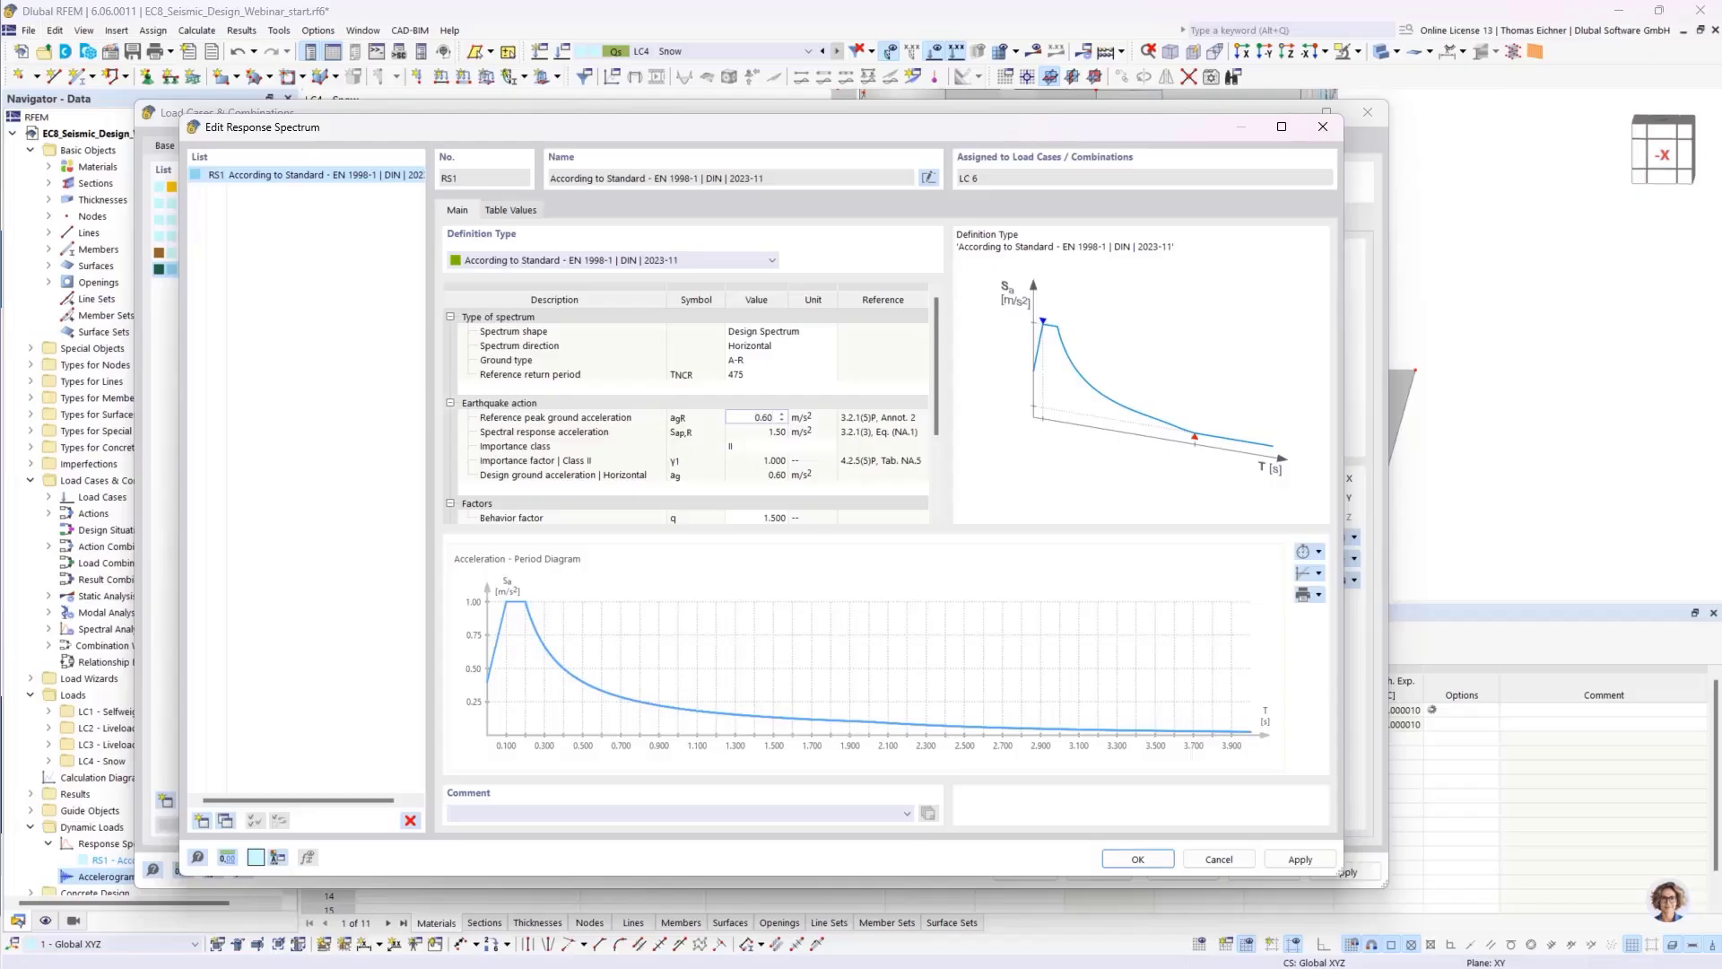
{"action": "left_click", "coordinate": [926, 431]}
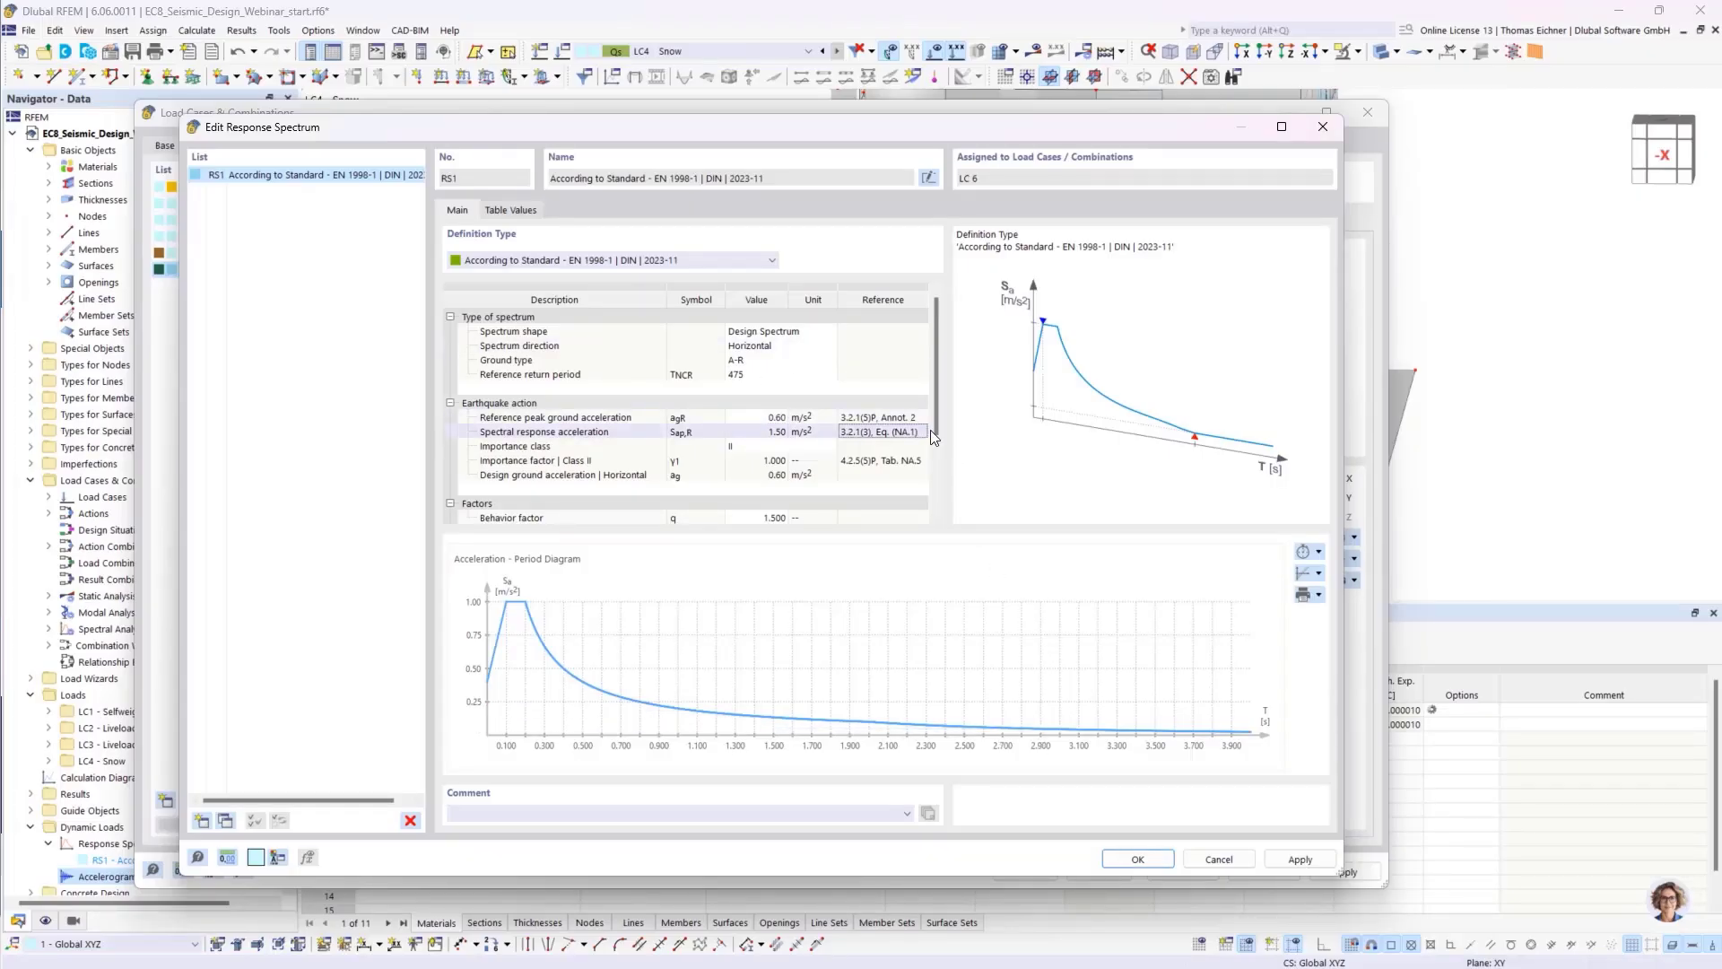
{"action": "left_click", "coordinate": [761, 416]}
{"action": "left_click", "coordinate": [761, 418]}
{"action": "left_click", "coordinate": [777, 432]}
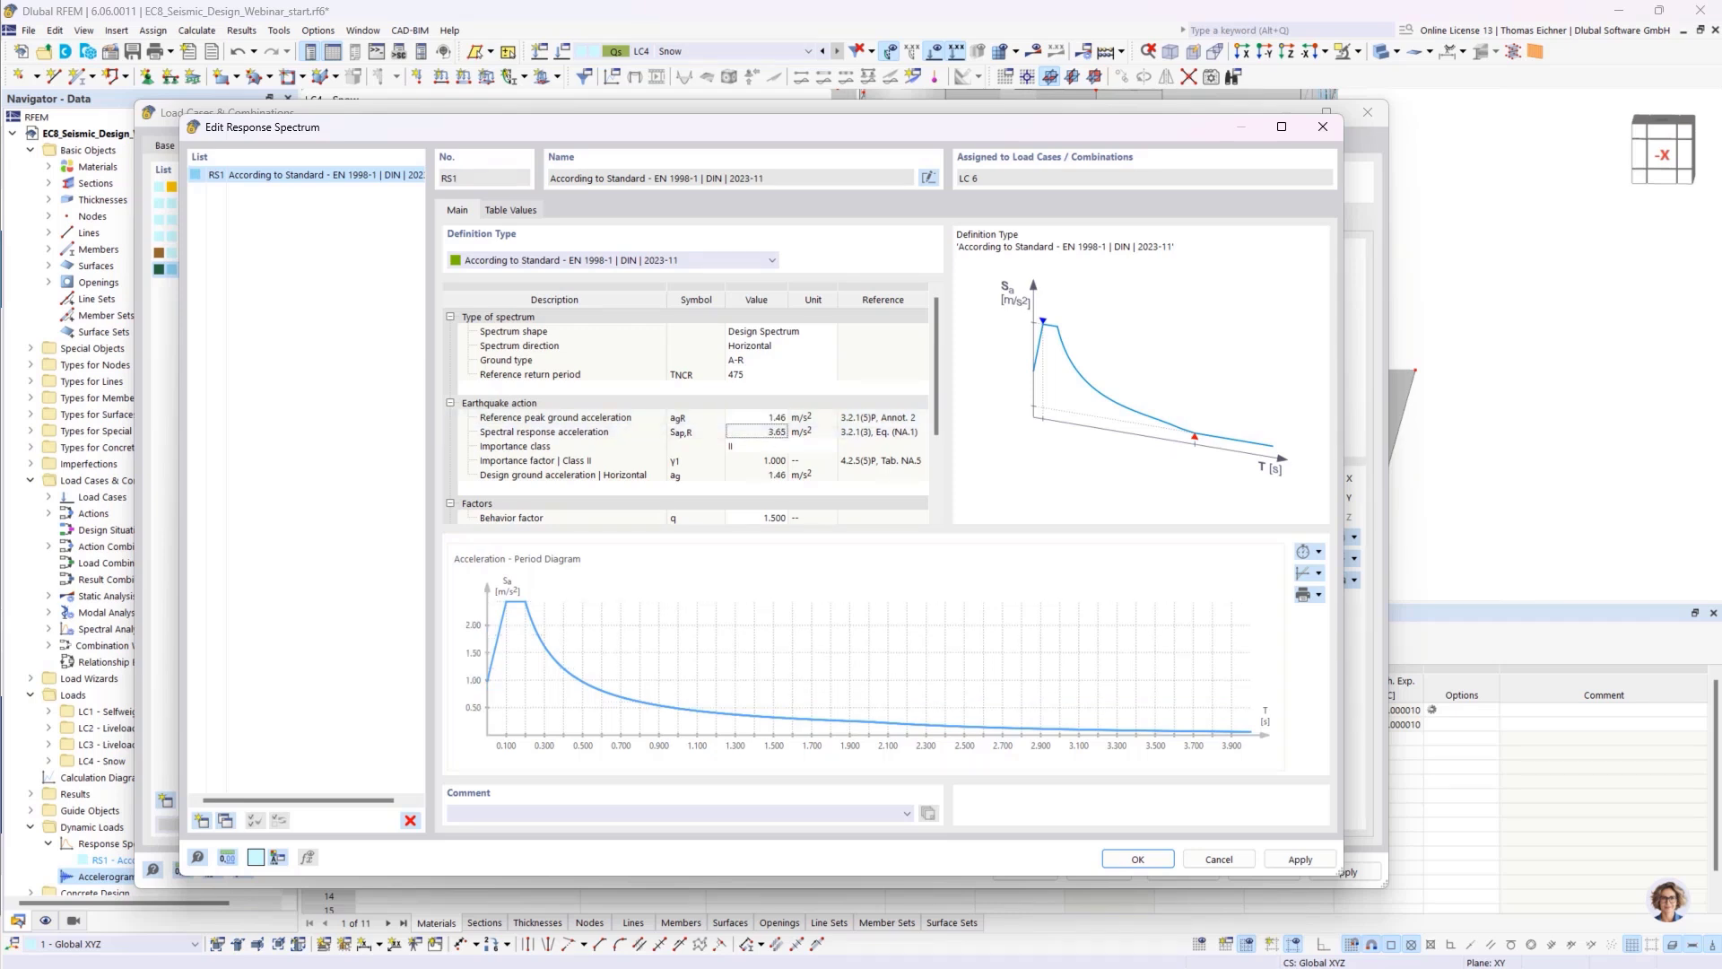
- Look up the subsoil class at the Albstadt location and its surroundings on Dlubal's online seismic map in the browser
{"action": "key", "text": "alt+Tab"}
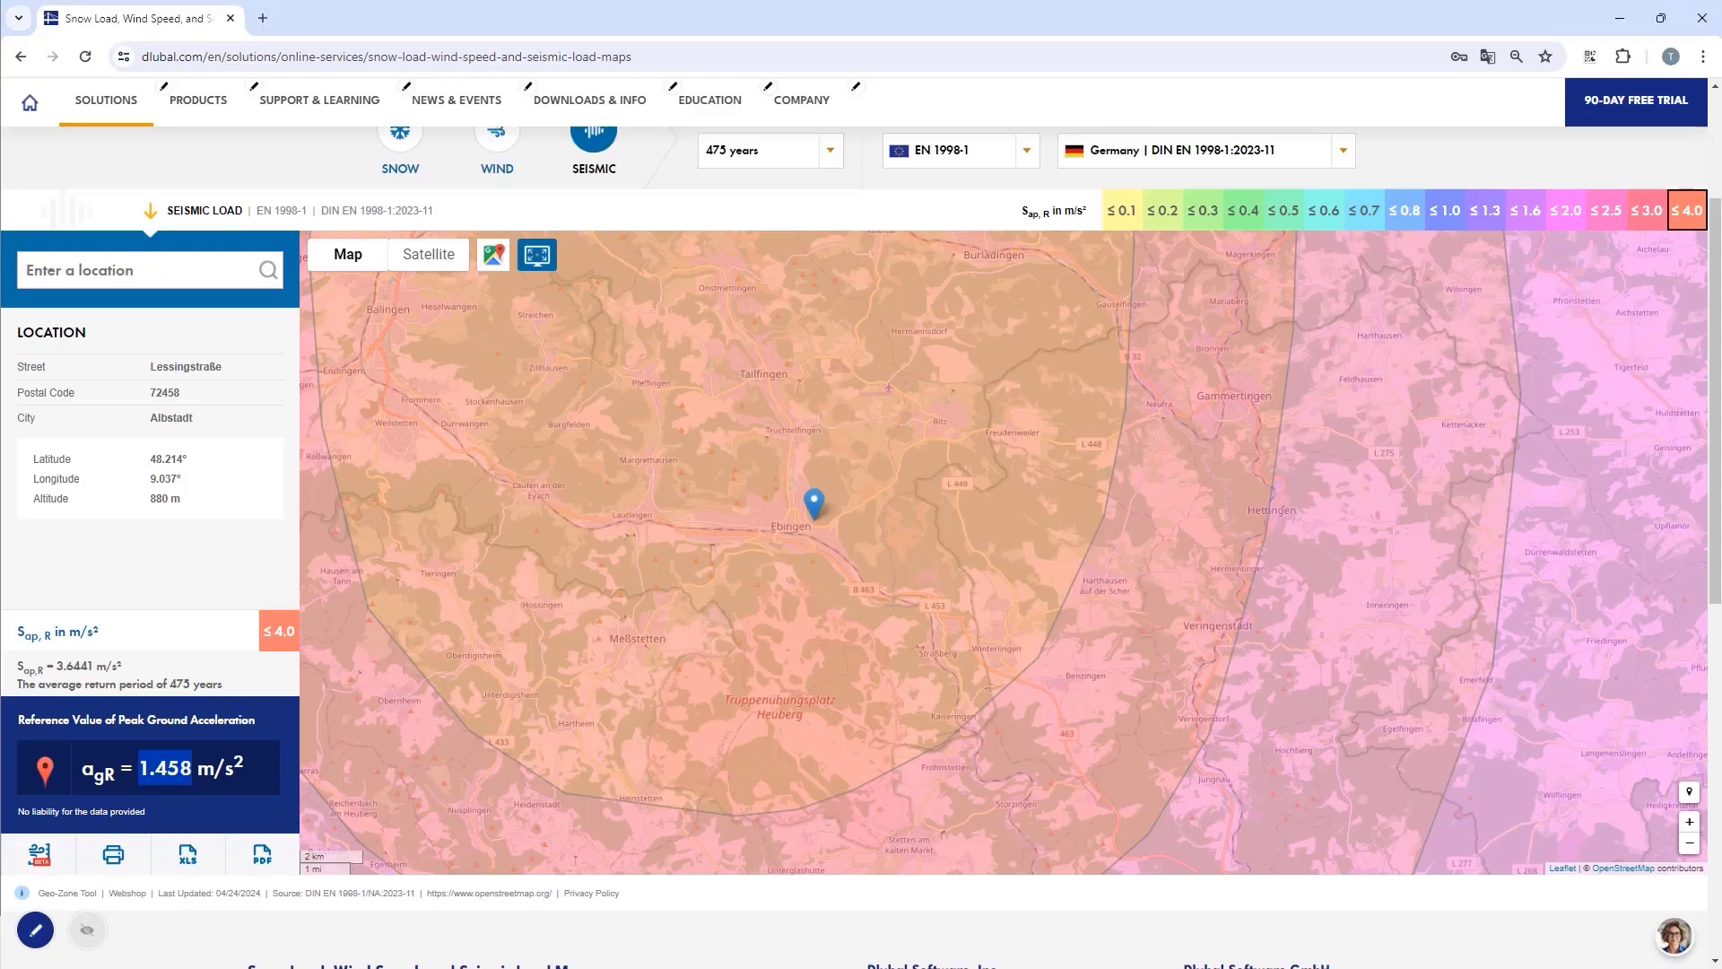
{"action": "scroll", "coordinate": [620, 242], "scroll_direction": "up", "scroll_amount": 2}
{"action": "left_click", "coordinate": [770, 154]}
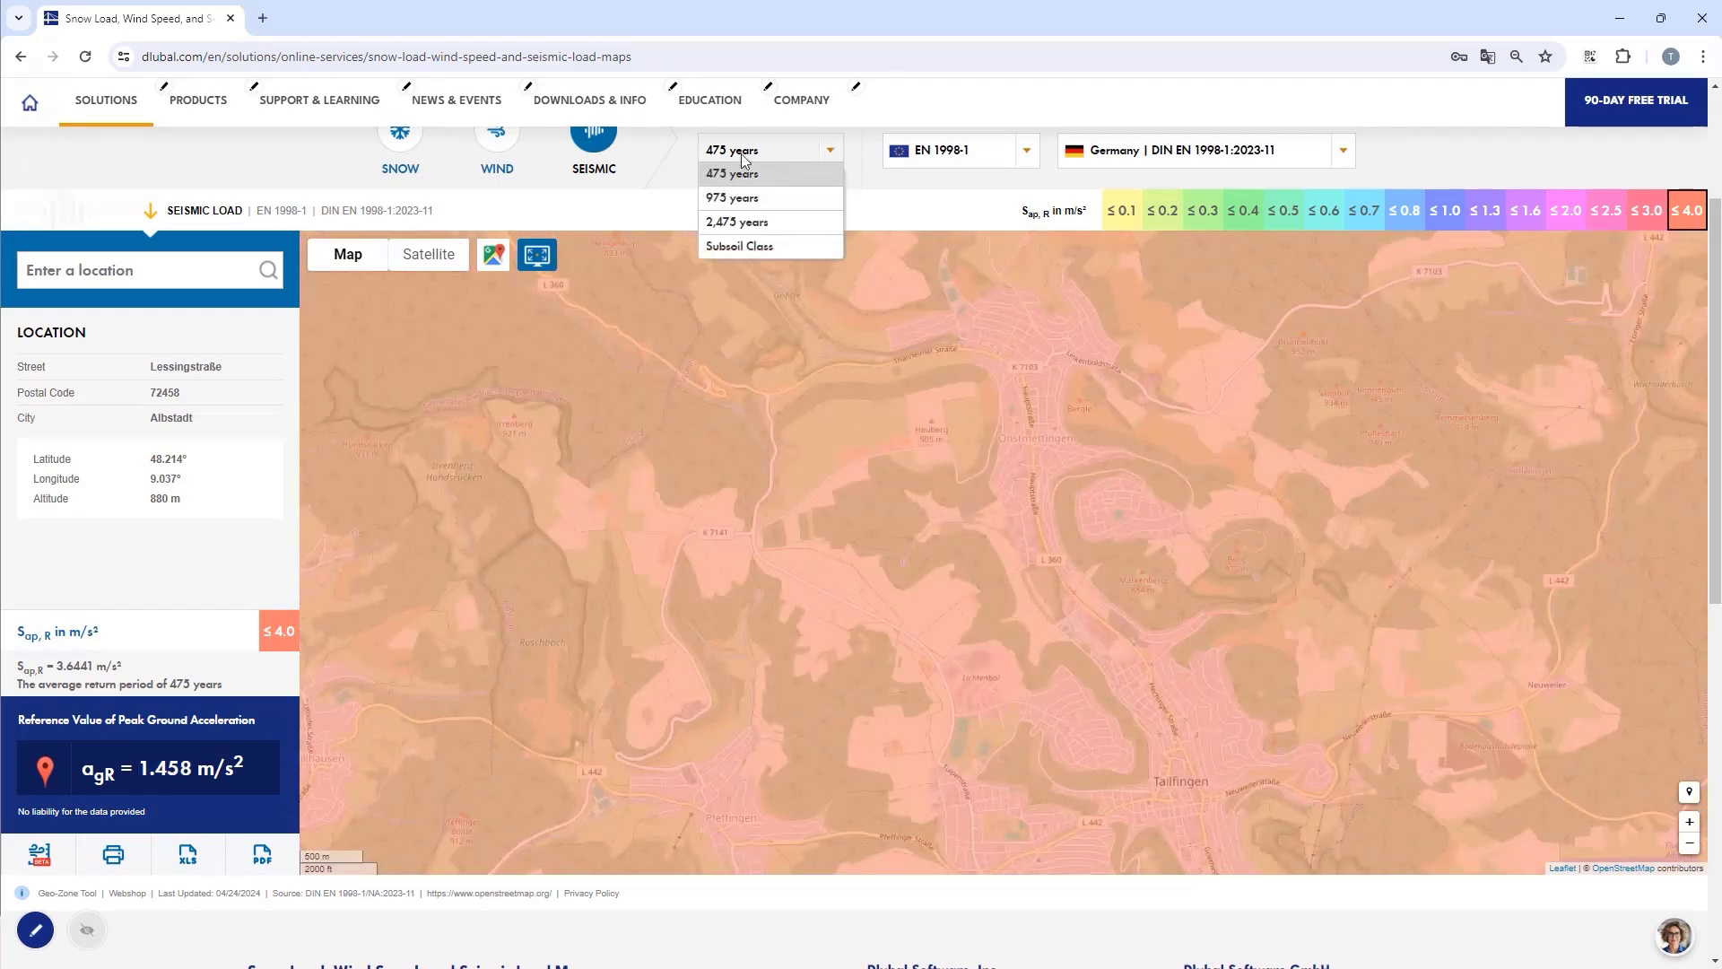
{"action": "left_click", "coordinate": [736, 246]}
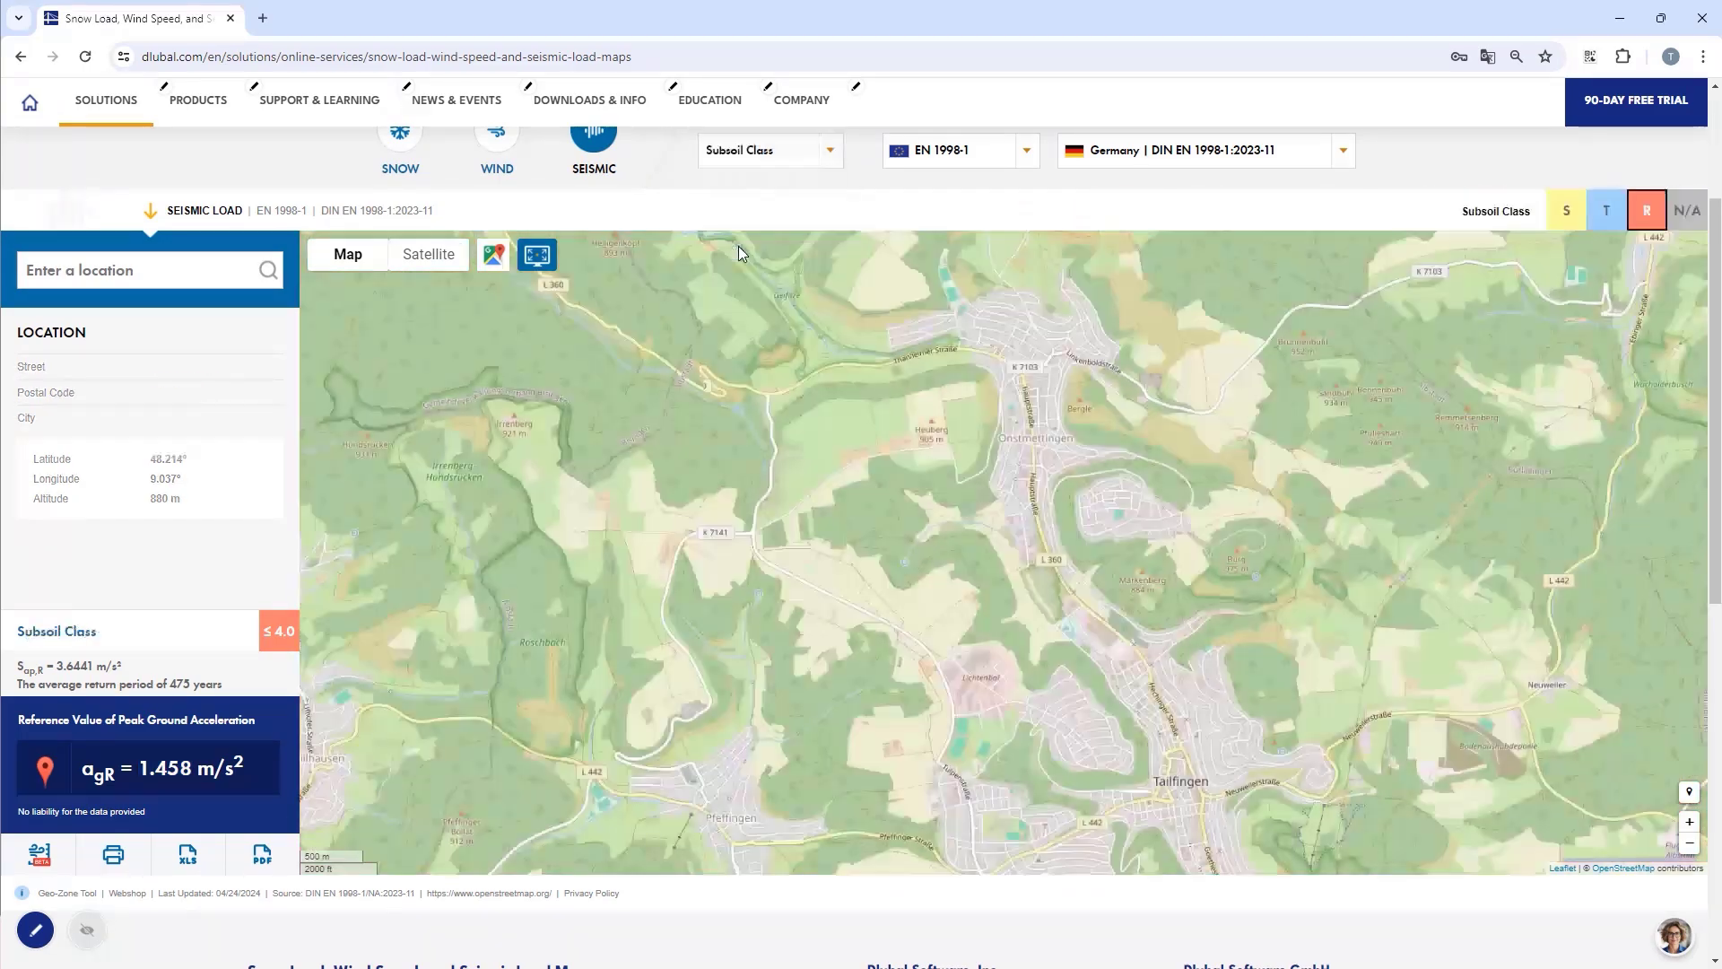
{"action": "scroll", "coordinate": [711, 401], "scroll_direction": "down", "scroll_amount": 1}
{"action": "left_click_drag", "start_coordinate": [694, 513], "coordinate": [643, 375]}
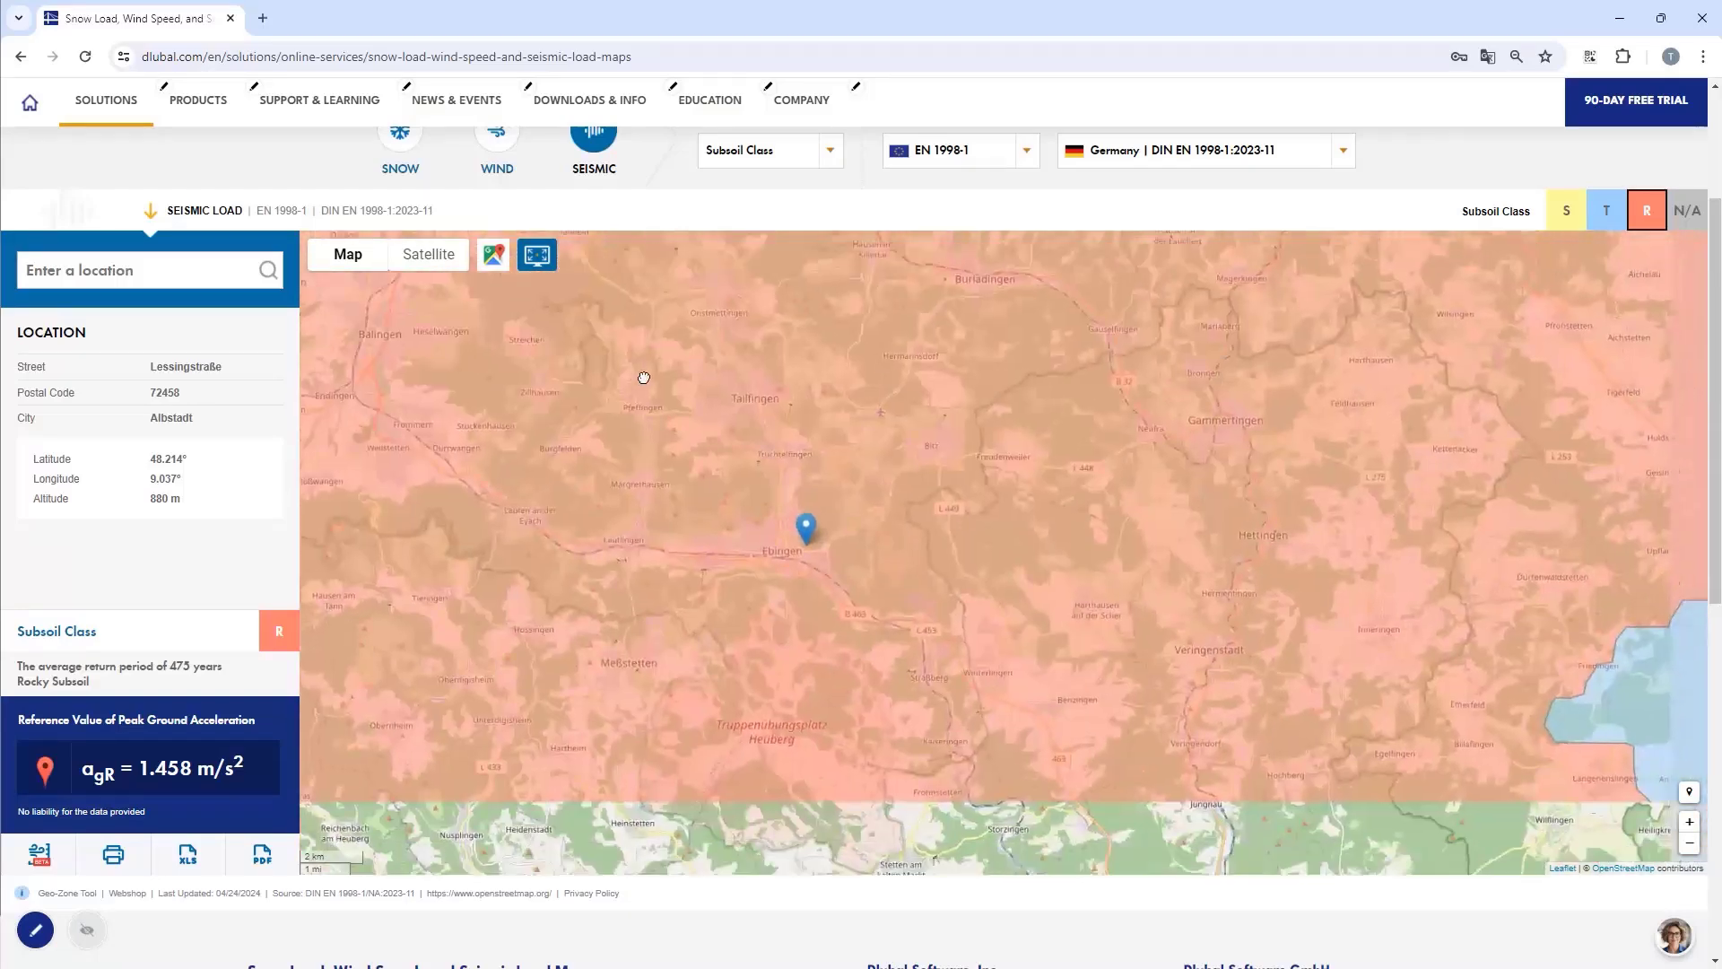
{"action": "left_click_drag", "start_coordinate": [654, 468], "coordinate": [661, 442]}
{"action": "scroll", "coordinate": [663, 446], "scroll_direction": "down", "scroll_amount": 1}
{"action": "scroll", "coordinate": [663, 450], "scroll_direction": "down", "scroll_amount": 2}
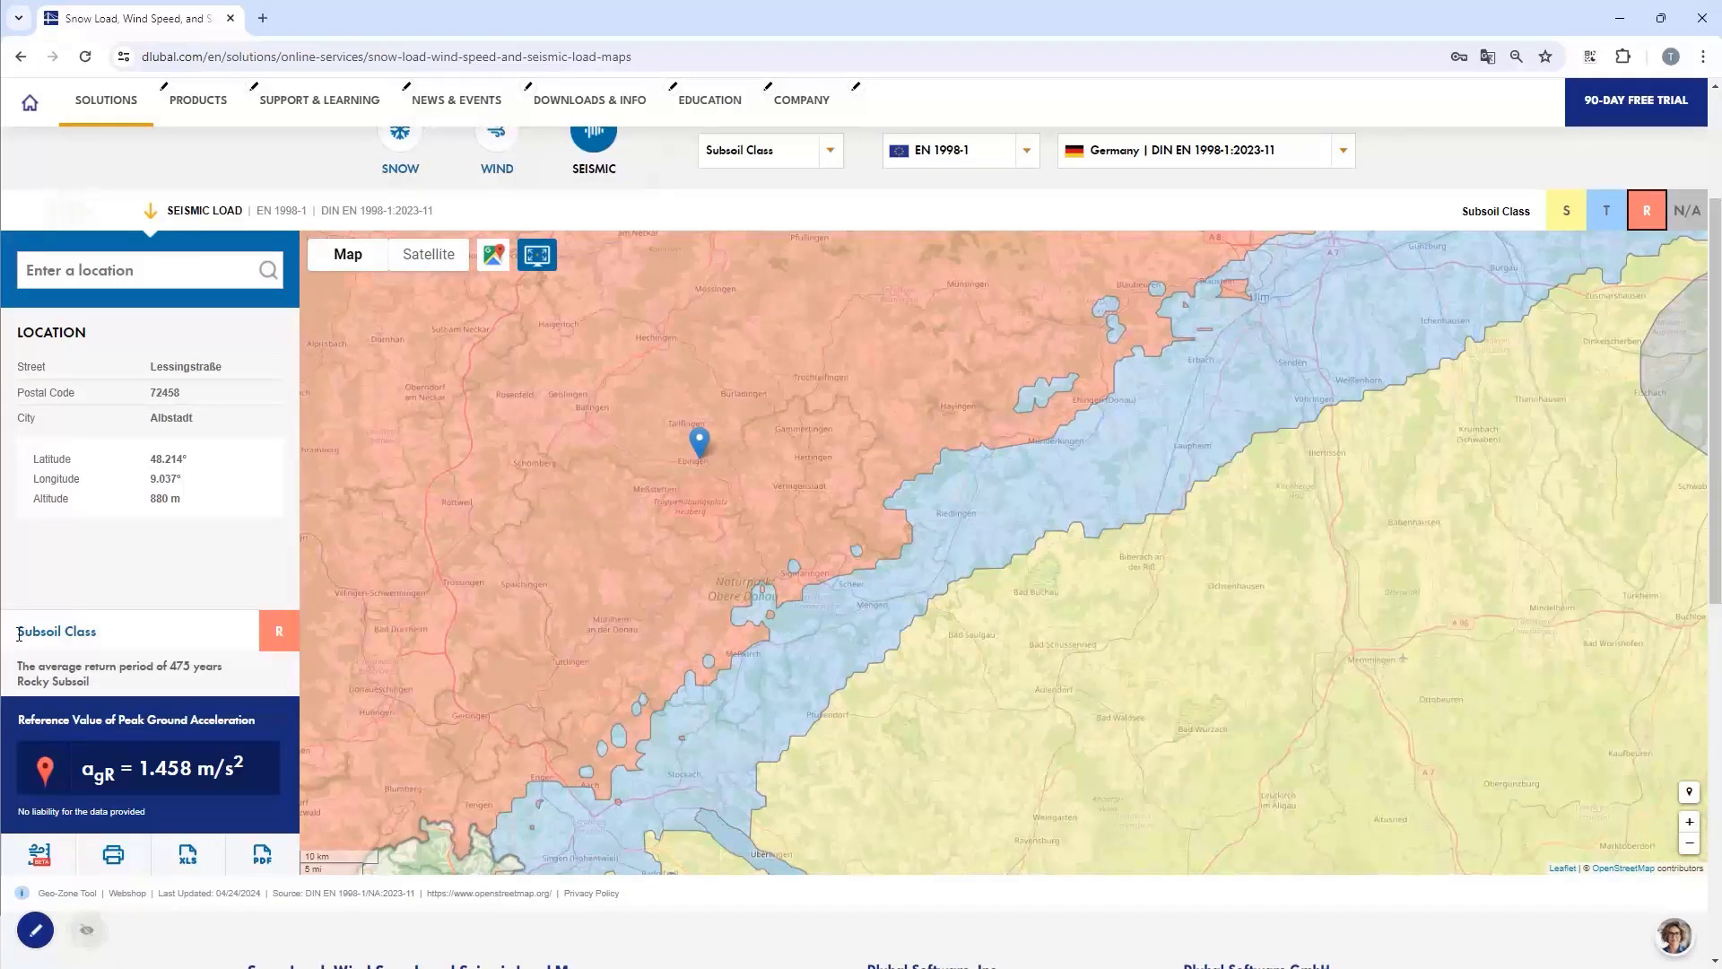
{"action": "left_click_drag", "start_coordinate": [19, 635], "coordinate": [112, 645]}
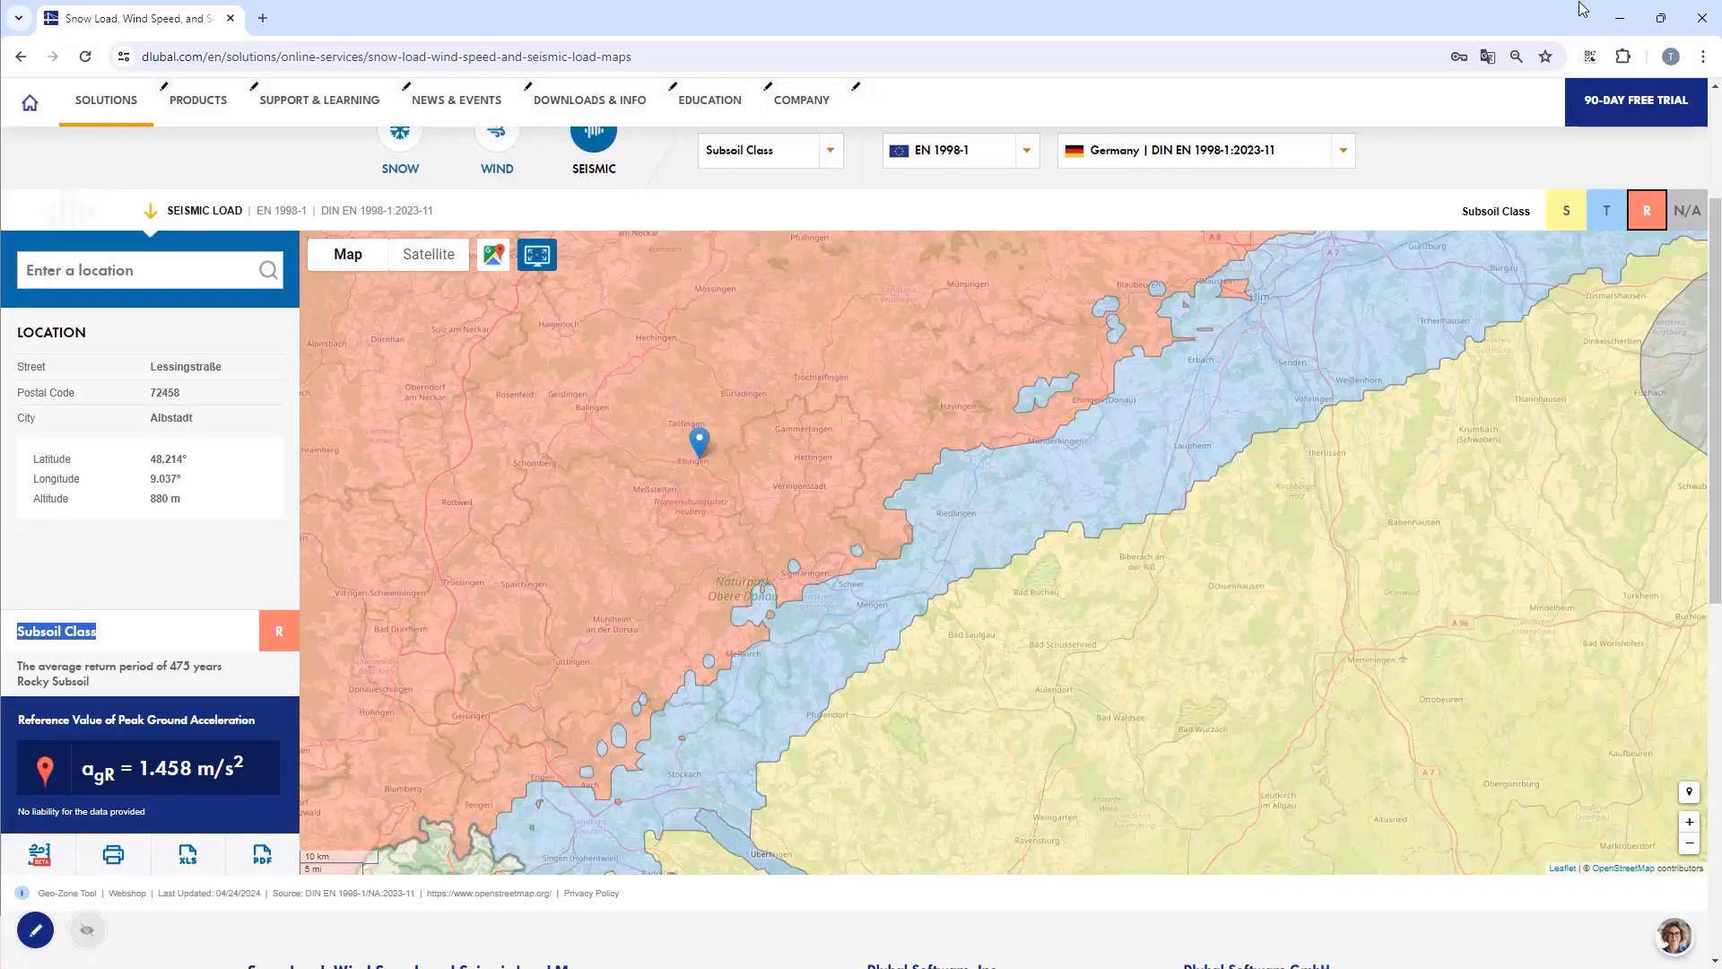
- Back in RFEM, set the response spectrum's ground type to B-R, check its ground type parameters and accept the spectrum
{"action": "left_click", "coordinate": [1620, 18]}
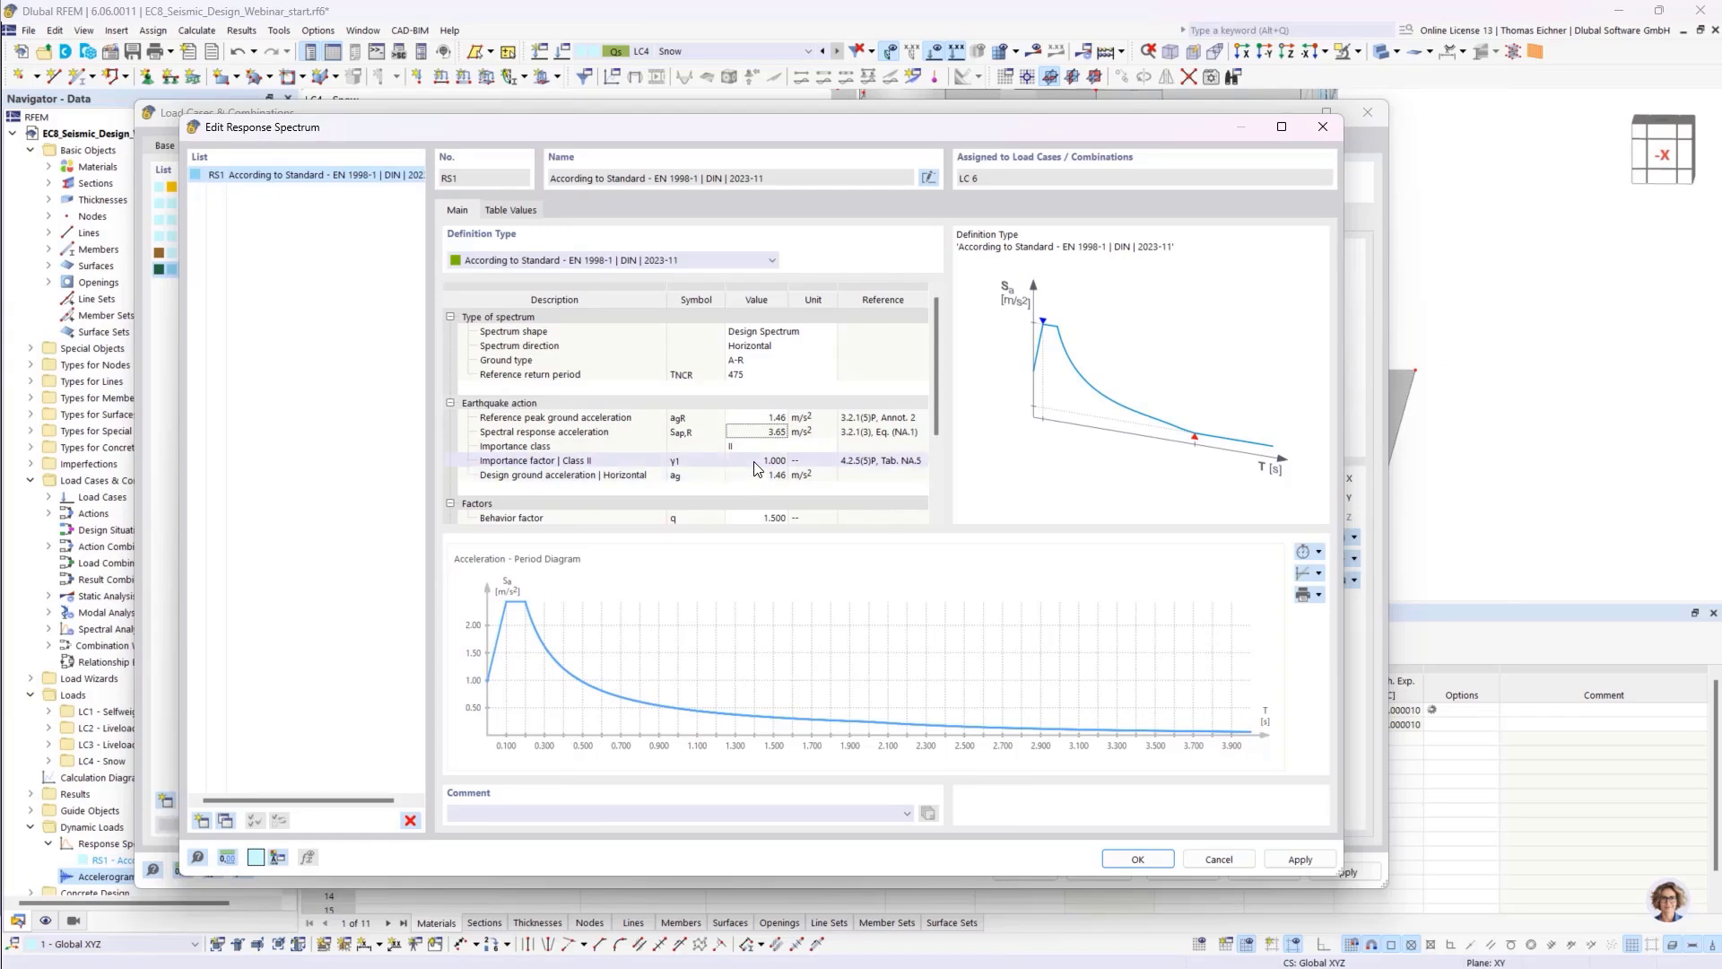
{"action": "left_click", "coordinate": [773, 361]}
{"action": "left_click", "coordinate": [775, 361]}
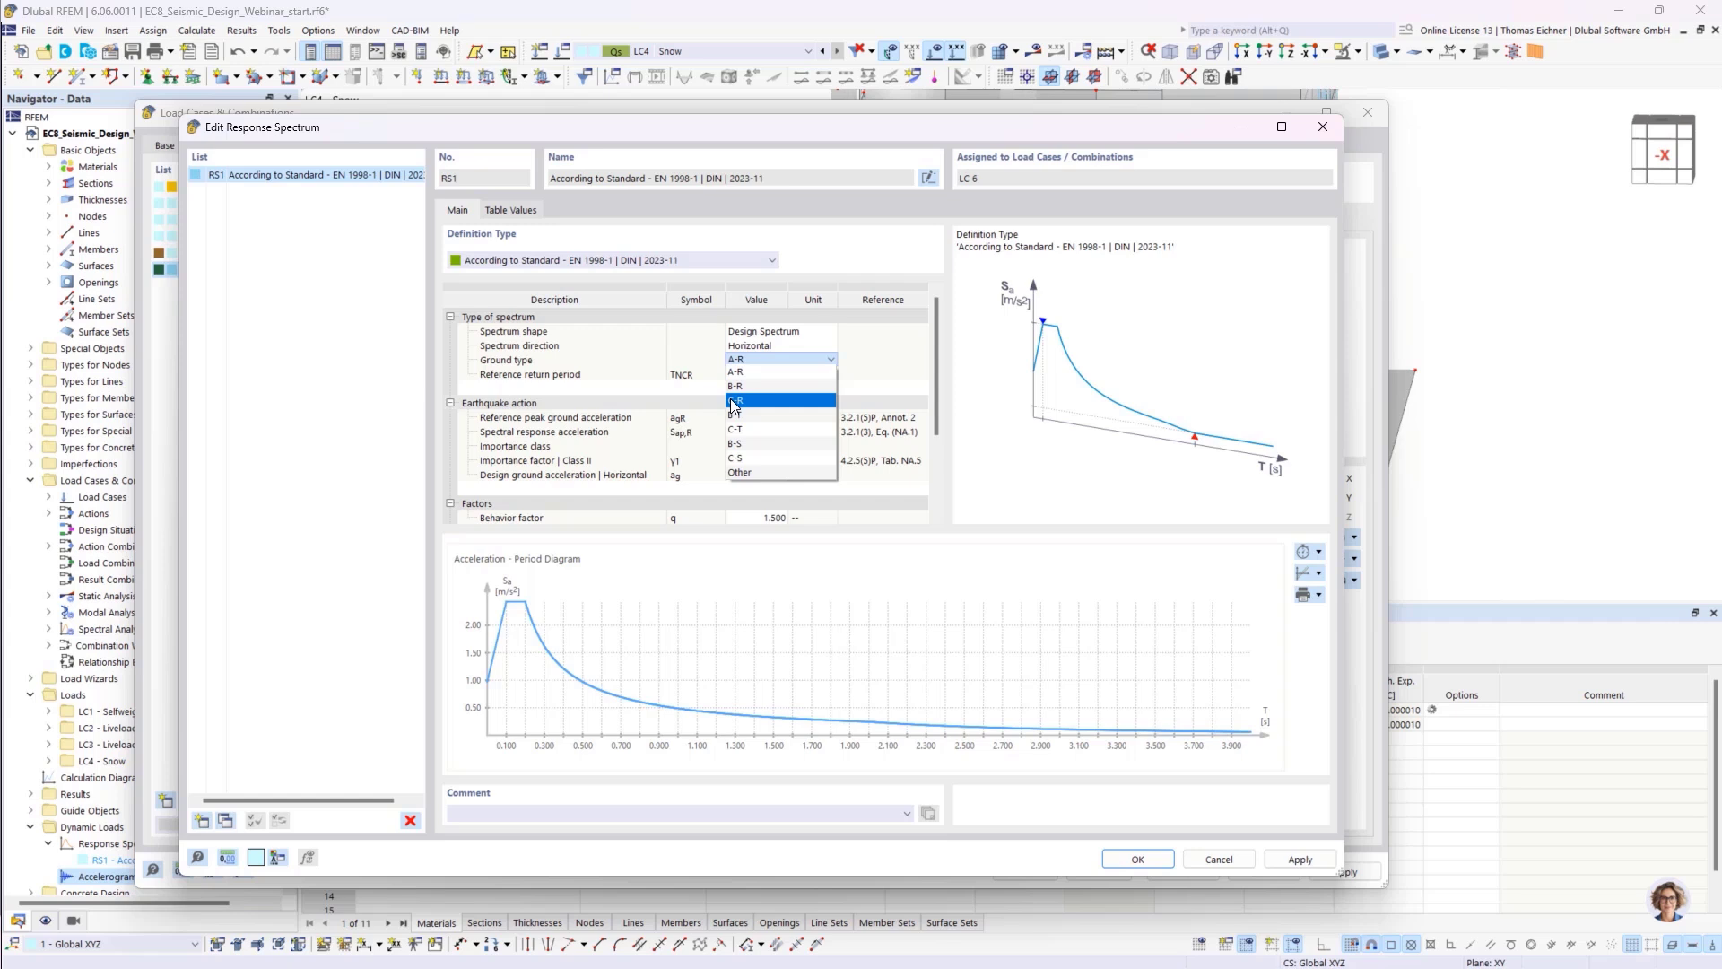
{"action": "left_click", "coordinate": [746, 391]}
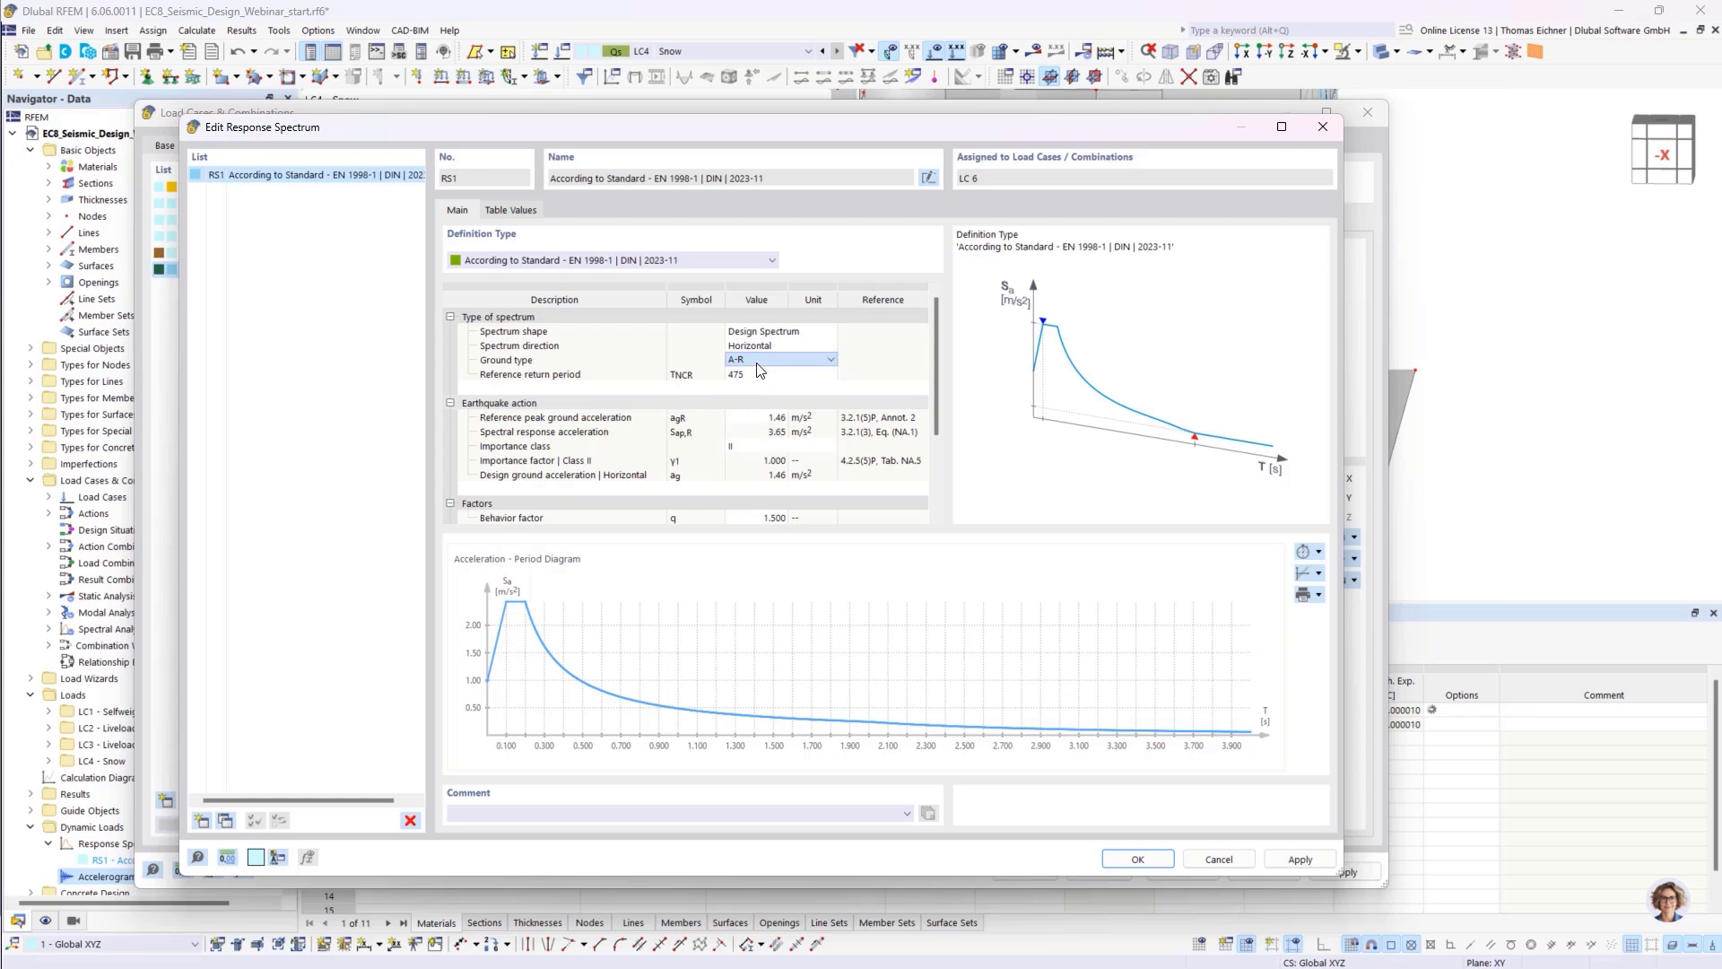
{"action": "scroll", "coordinate": [722, 475], "scroll_direction": "down", "scroll_amount": 3}
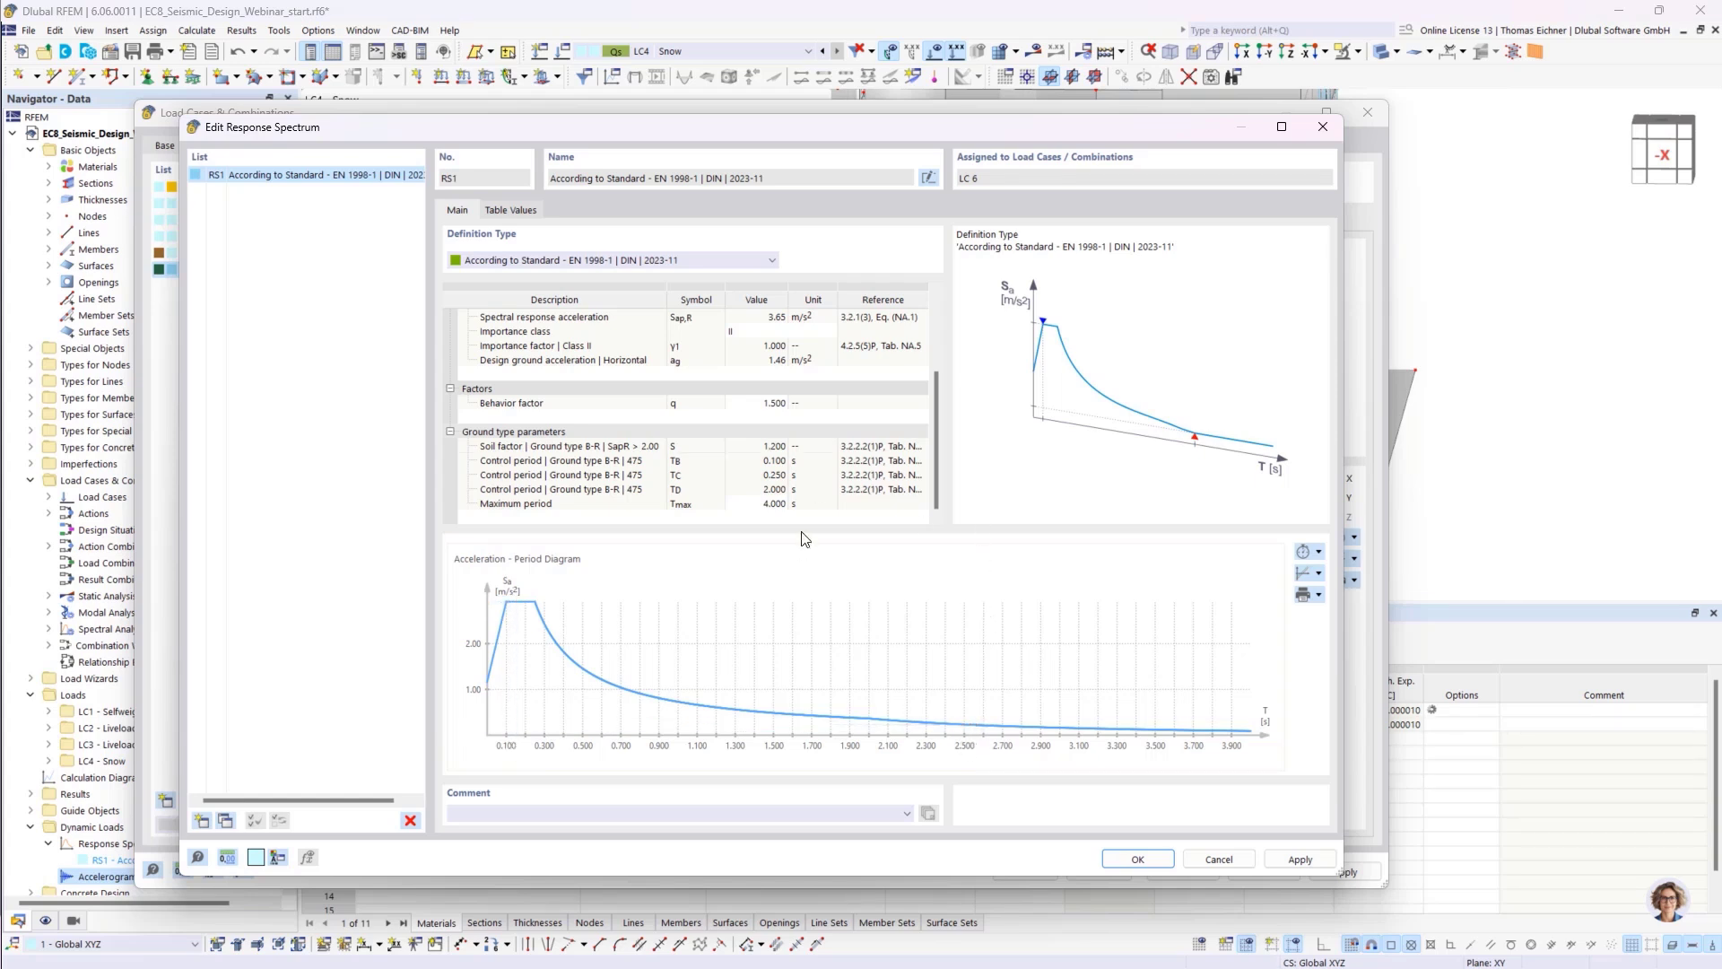
{"action": "scroll", "coordinate": [862, 475], "scroll_direction": "up", "scroll_amount": 2}
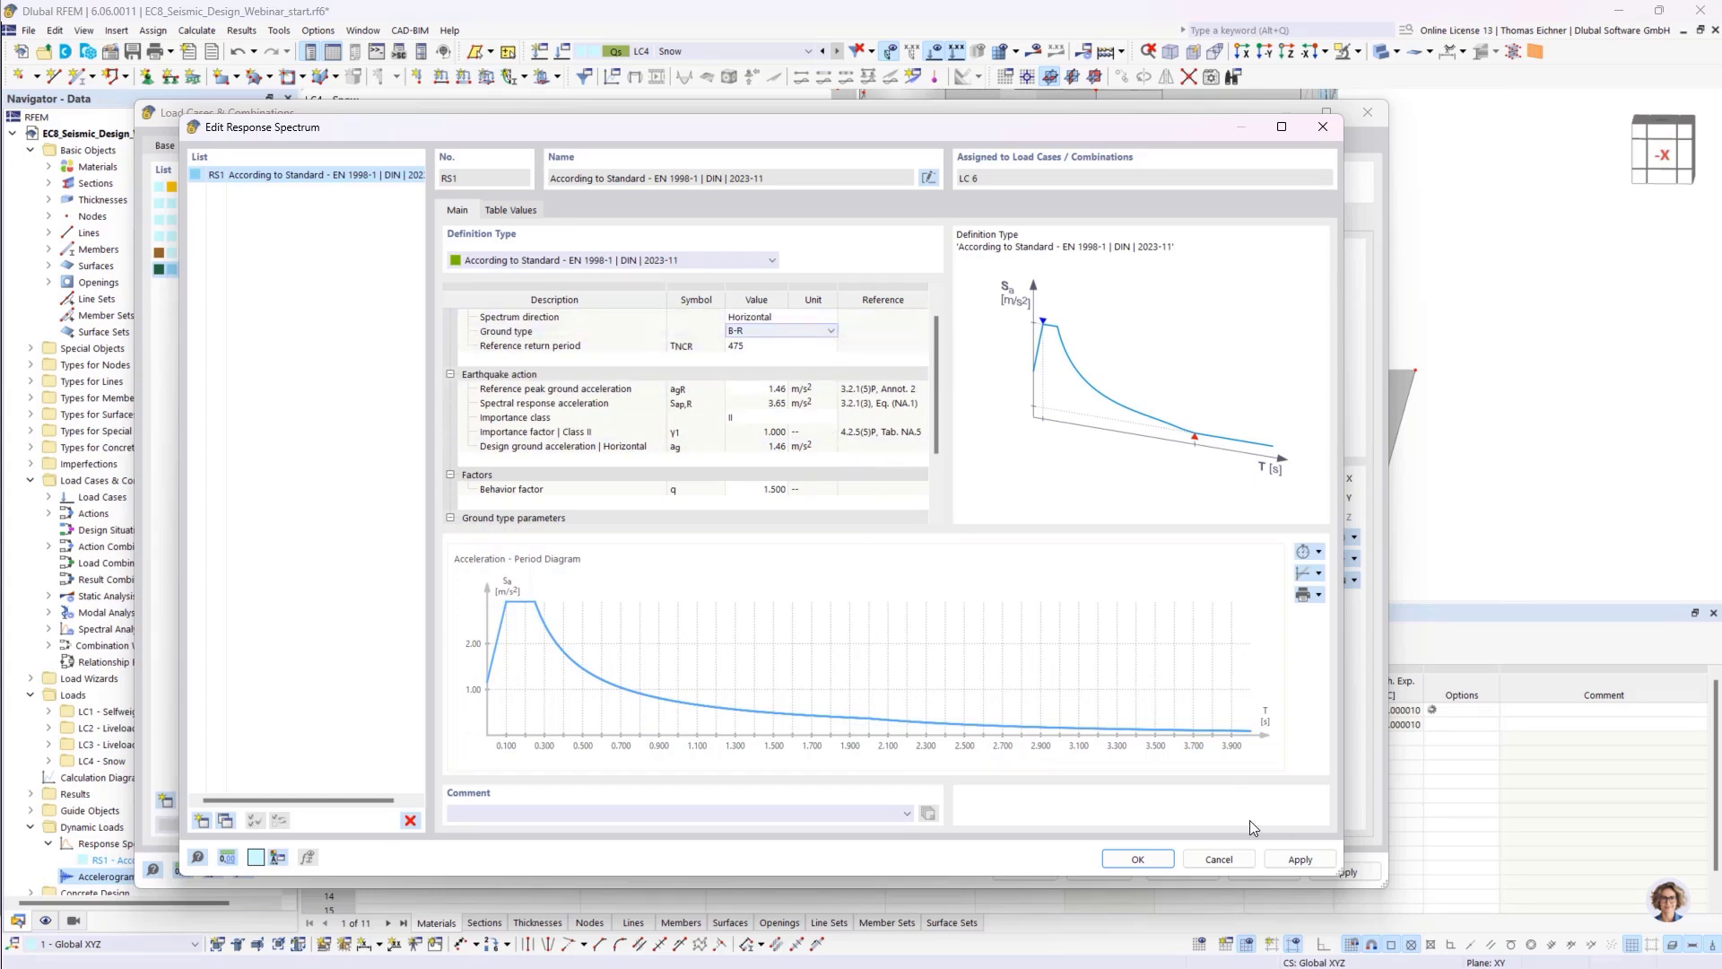
{"action": "left_click", "coordinate": [1144, 864]}
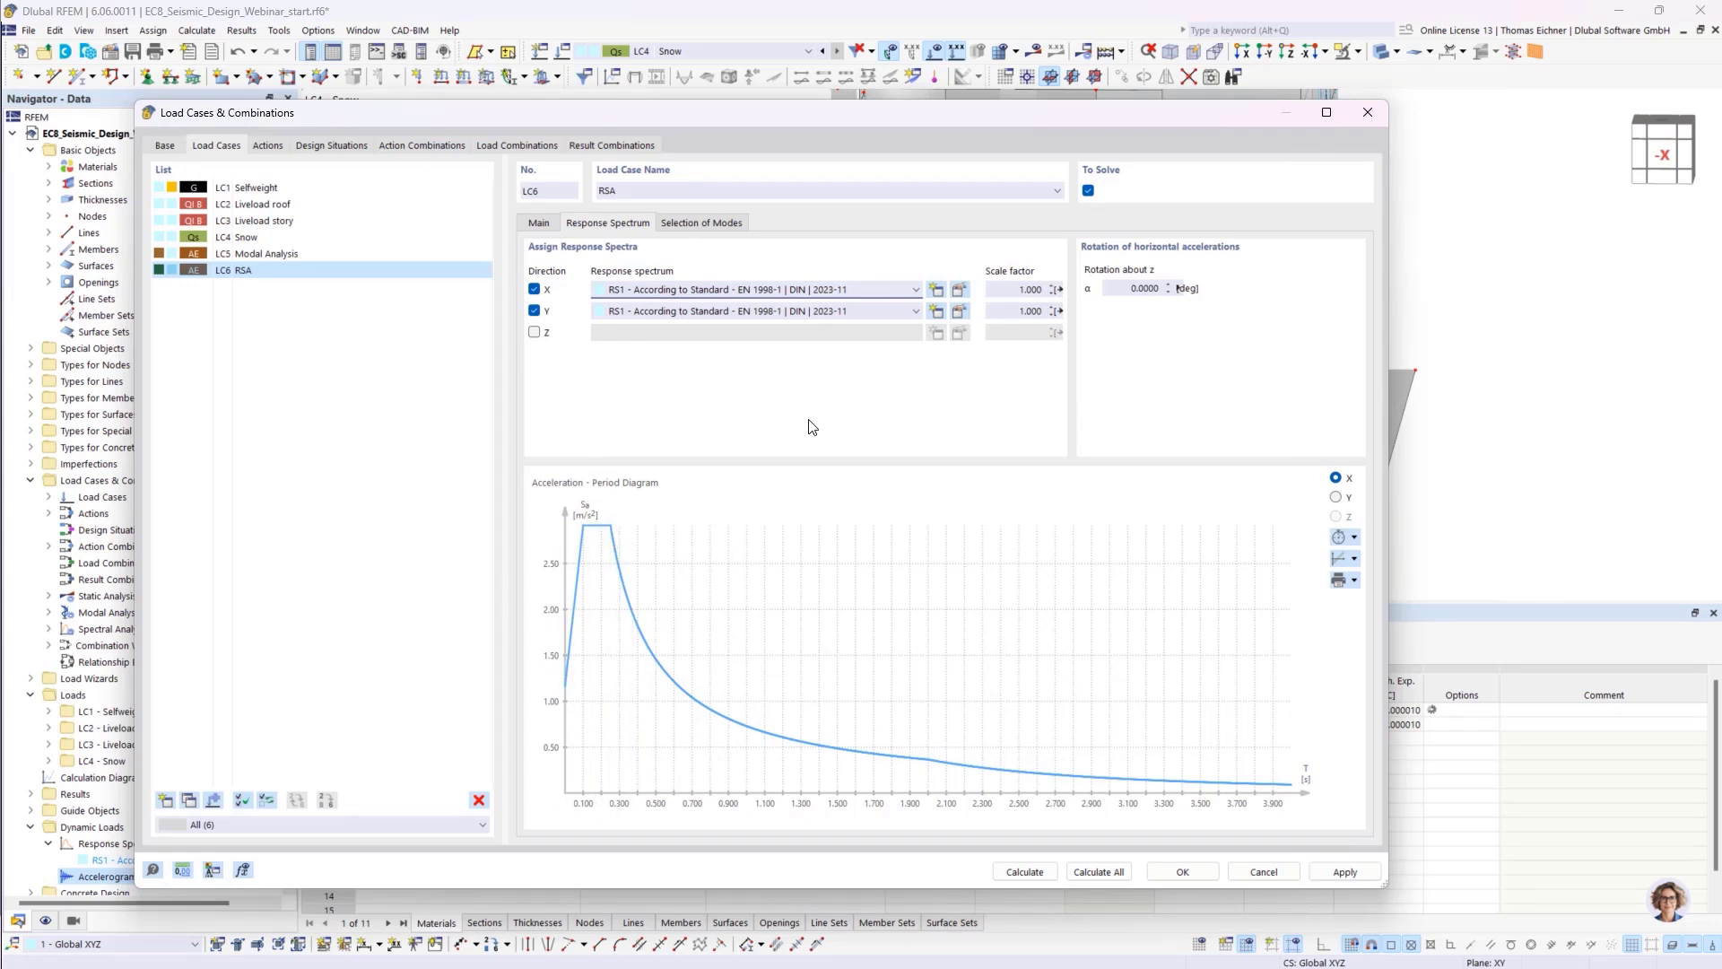
- Calculate all load cases, allowing the mesh to be deleted and skipping the Concrete Design plausibility check for all objects
{"action": "double_click", "coordinate": [1022, 289]}
{"action": "left_click", "coordinate": [1004, 290]}
{"action": "left_click", "coordinate": [679, 224]}
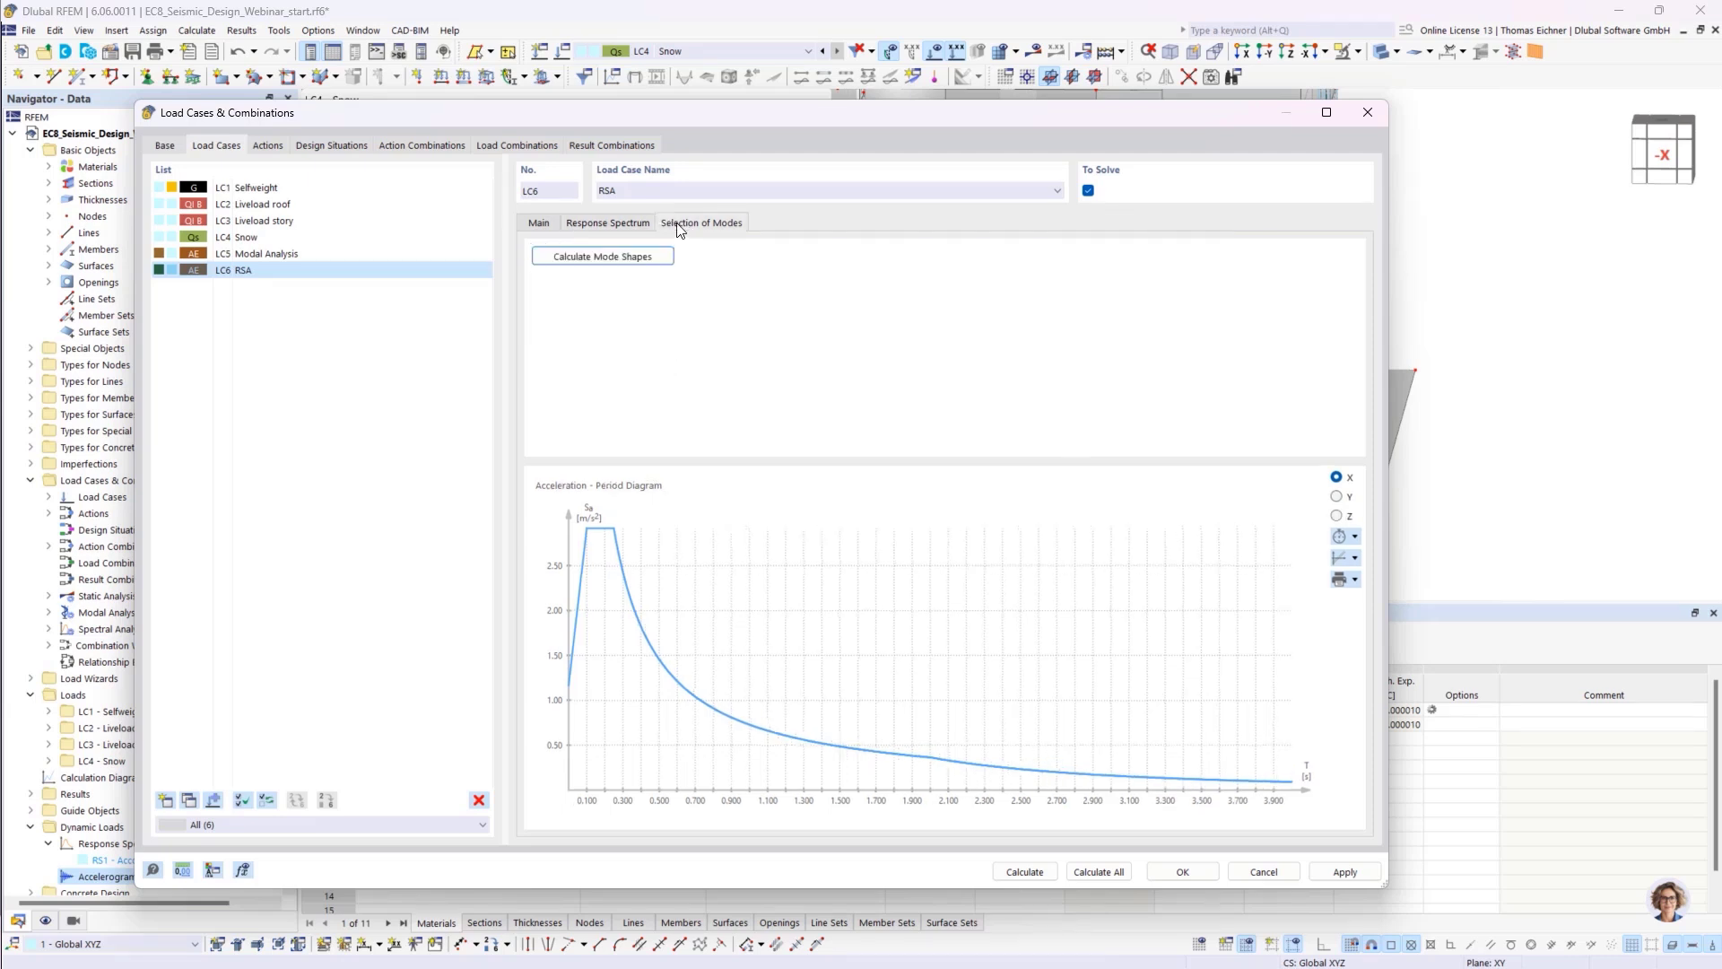
{"action": "left_click_drag", "start_coordinate": [671, 134], "coordinate": [759, 119]}
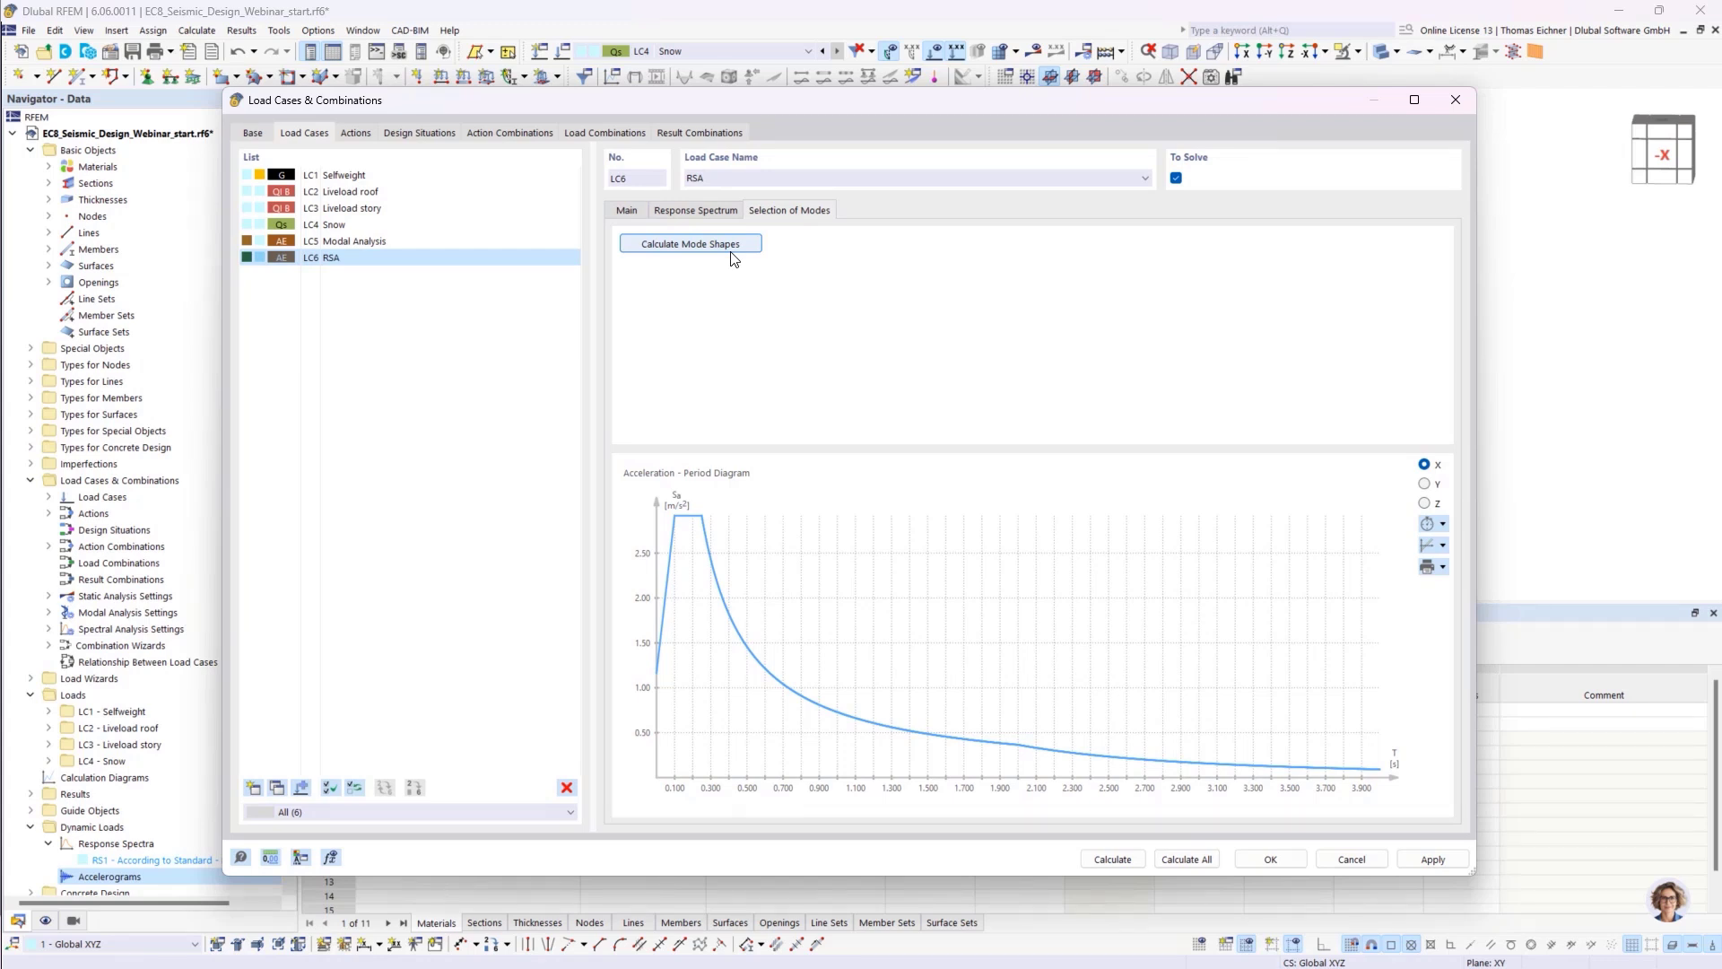
{"action": "left_click", "coordinate": [1200, 863]}
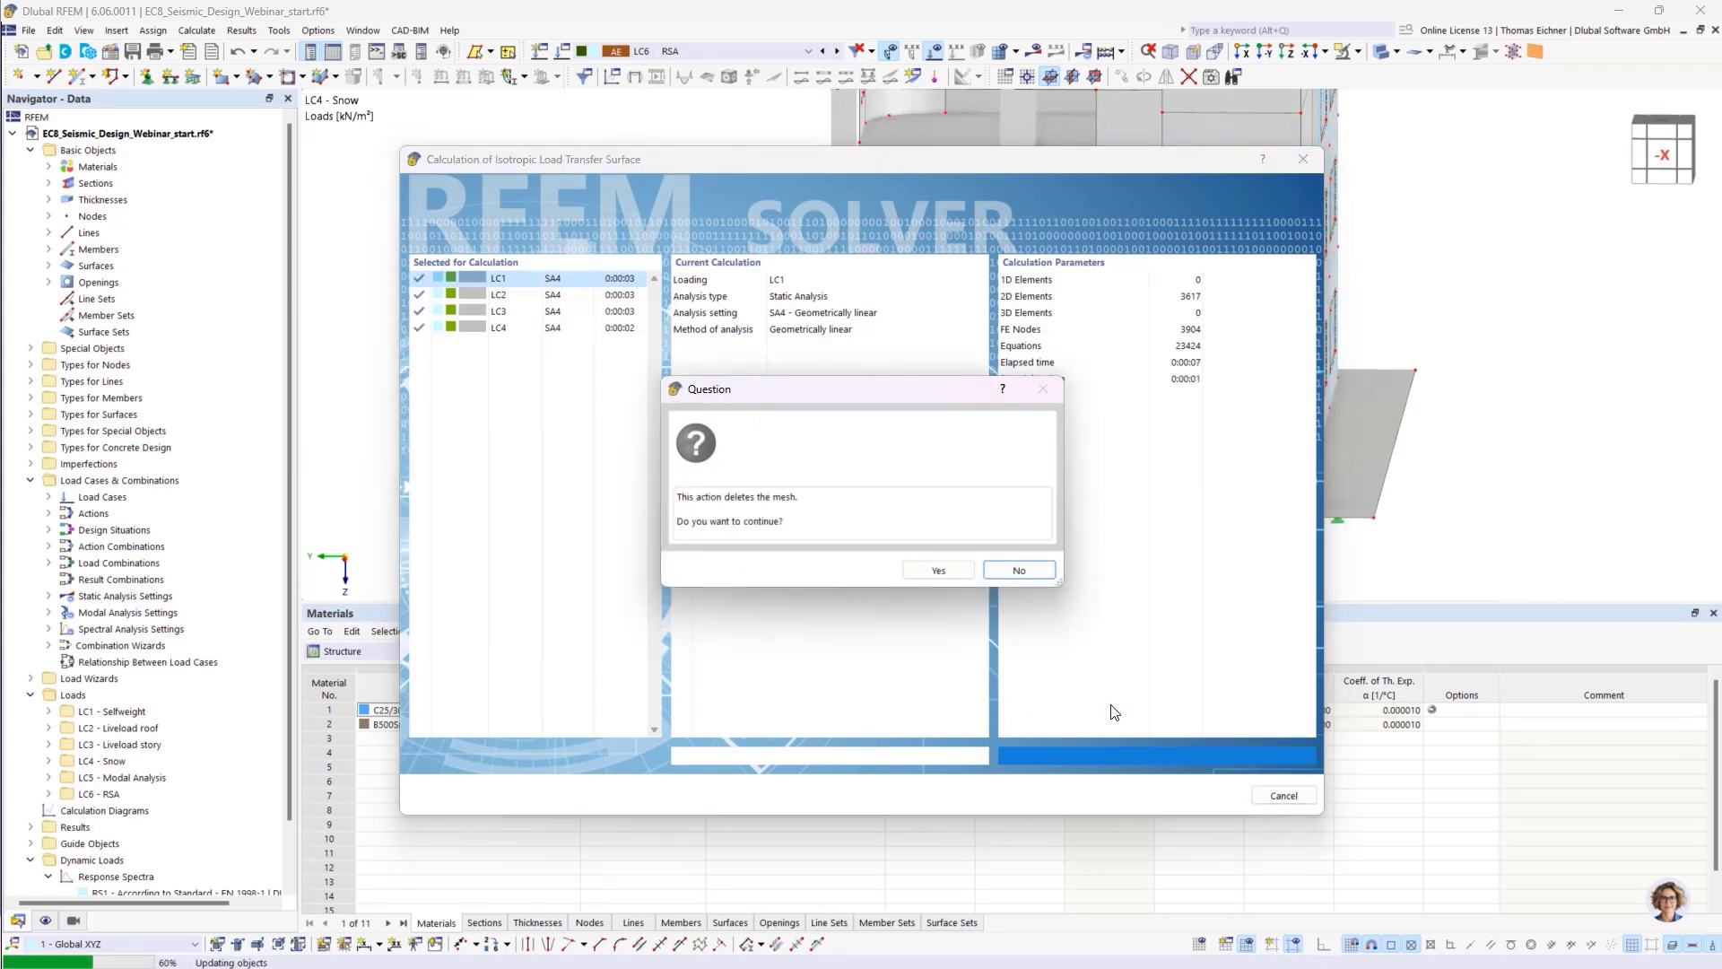
{"action": "left_click", "coordinate": [931, 575]}
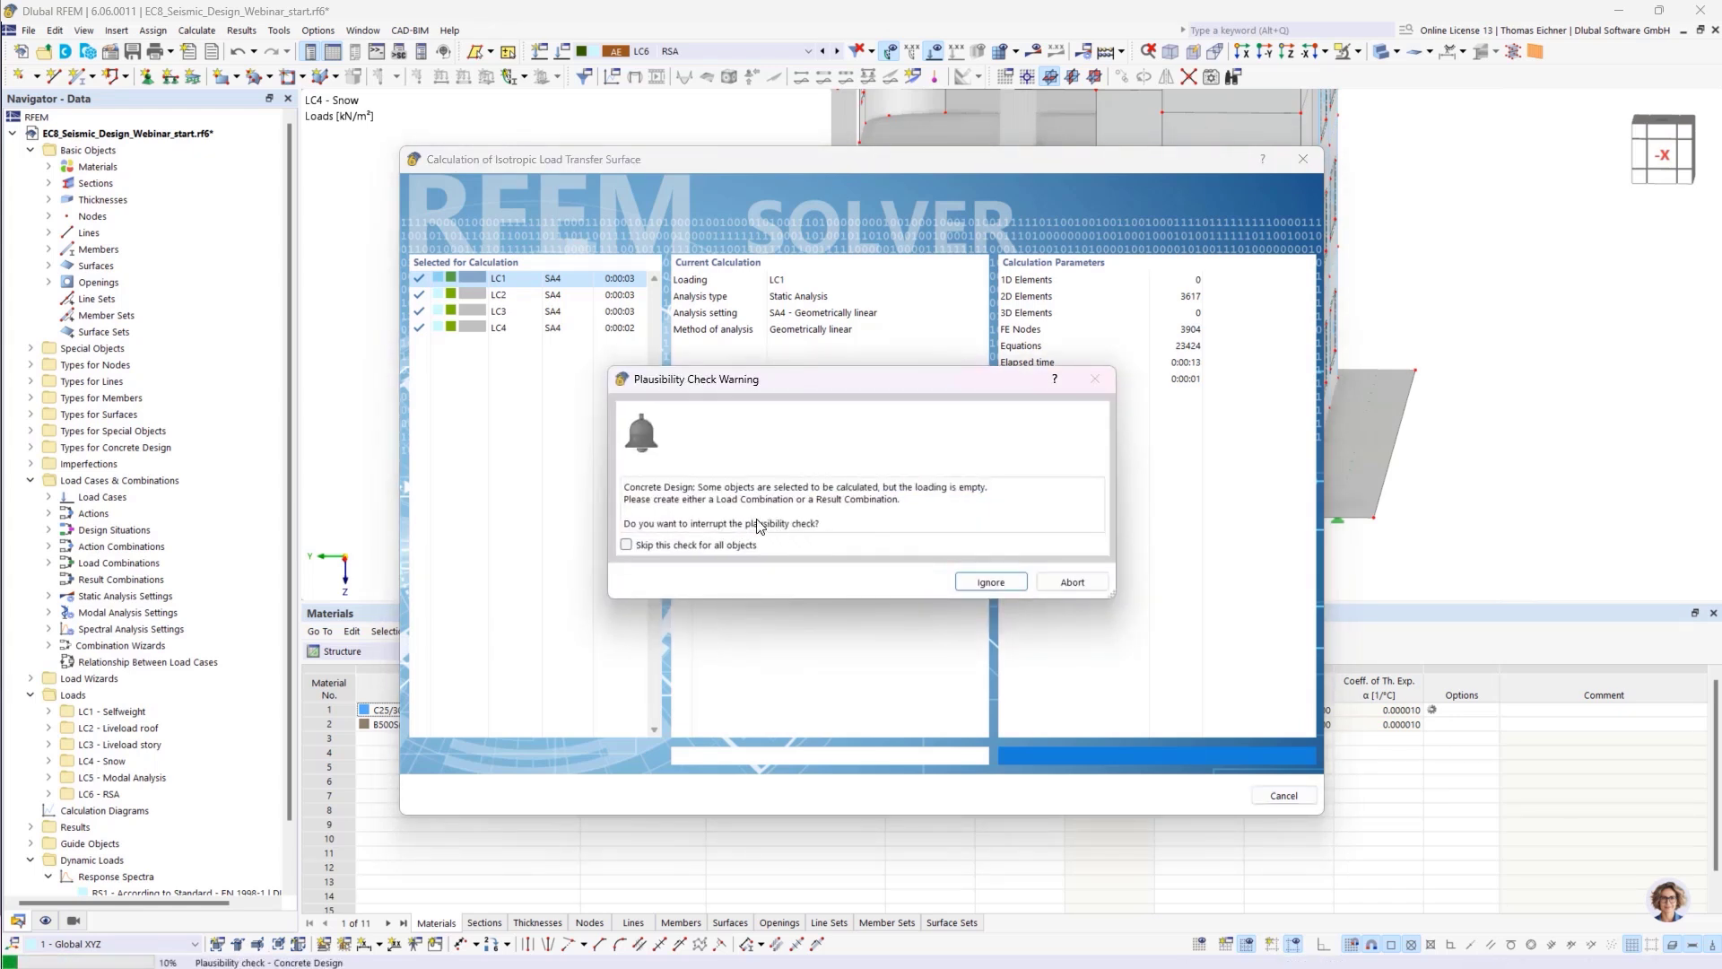
{"action": "left_click", "coordinate": [627, 545]}
{"action": "left_click", "coordinate": [986, 584]}
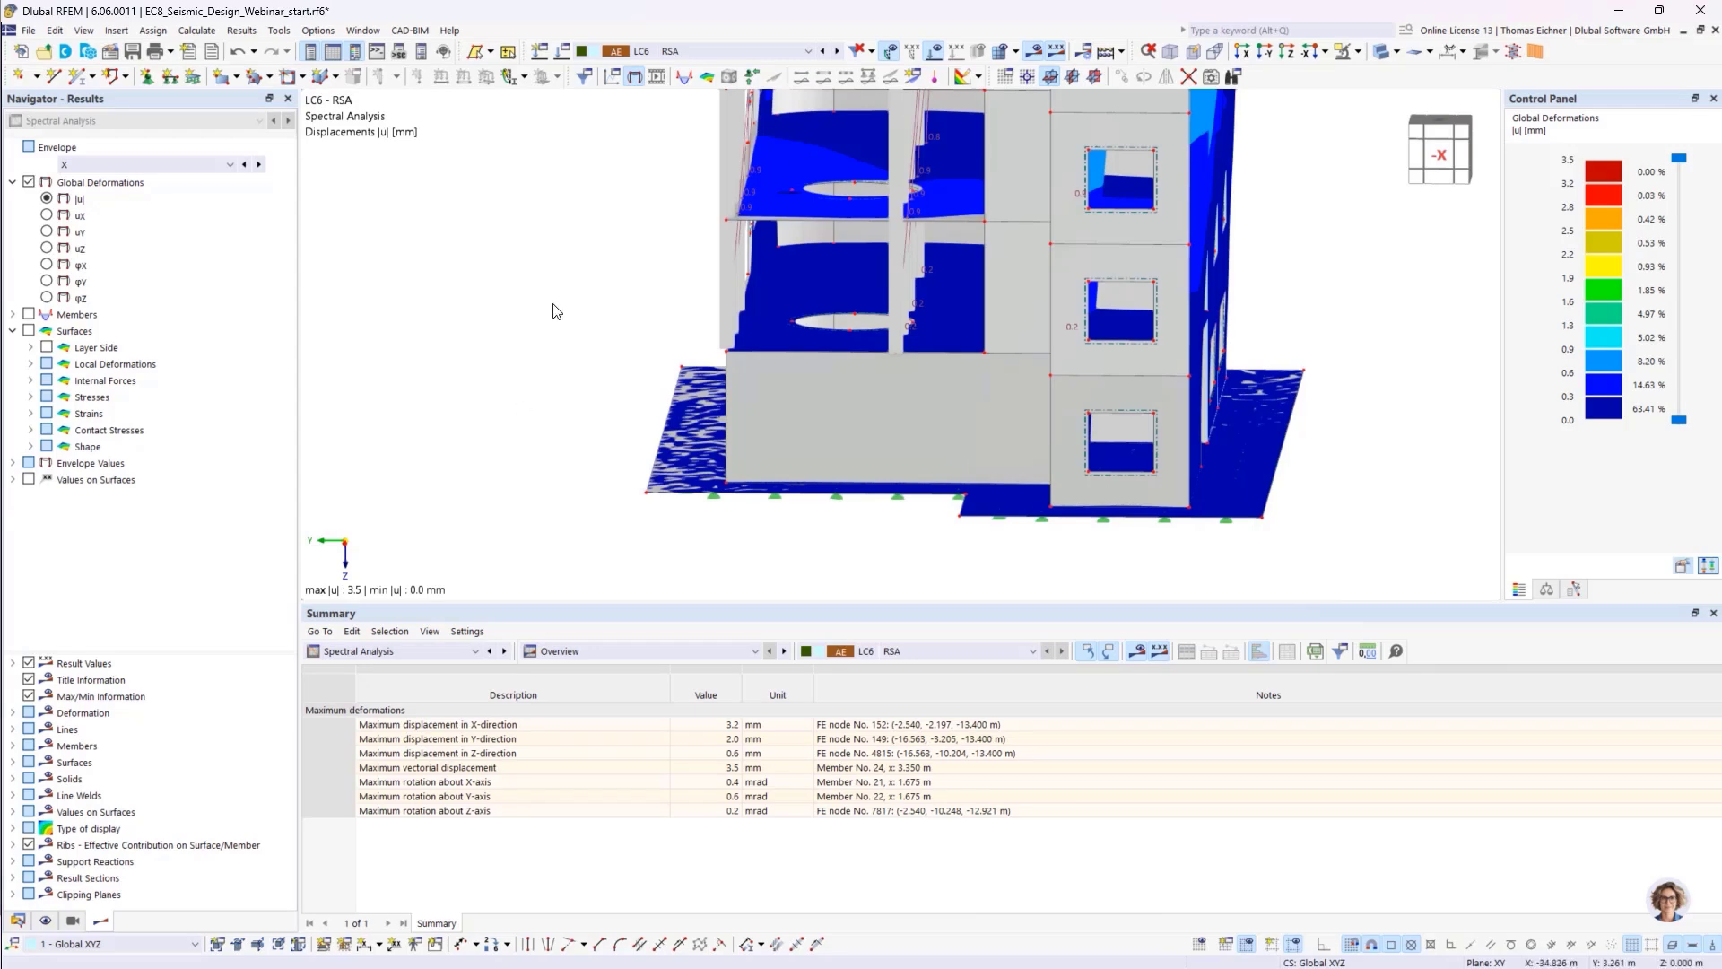
- Show the whole building's global deformations from the RSA load case as the scaled sums envelope
{"action": "scroll", "coordinate": [583, 311], "scroll_direction": "down", "scroll_amount": 5}
{"action": "middle_click_drag", "start_coordinate": [853, 346], "coordinate": [1134, 369], "text": "ctrl"}
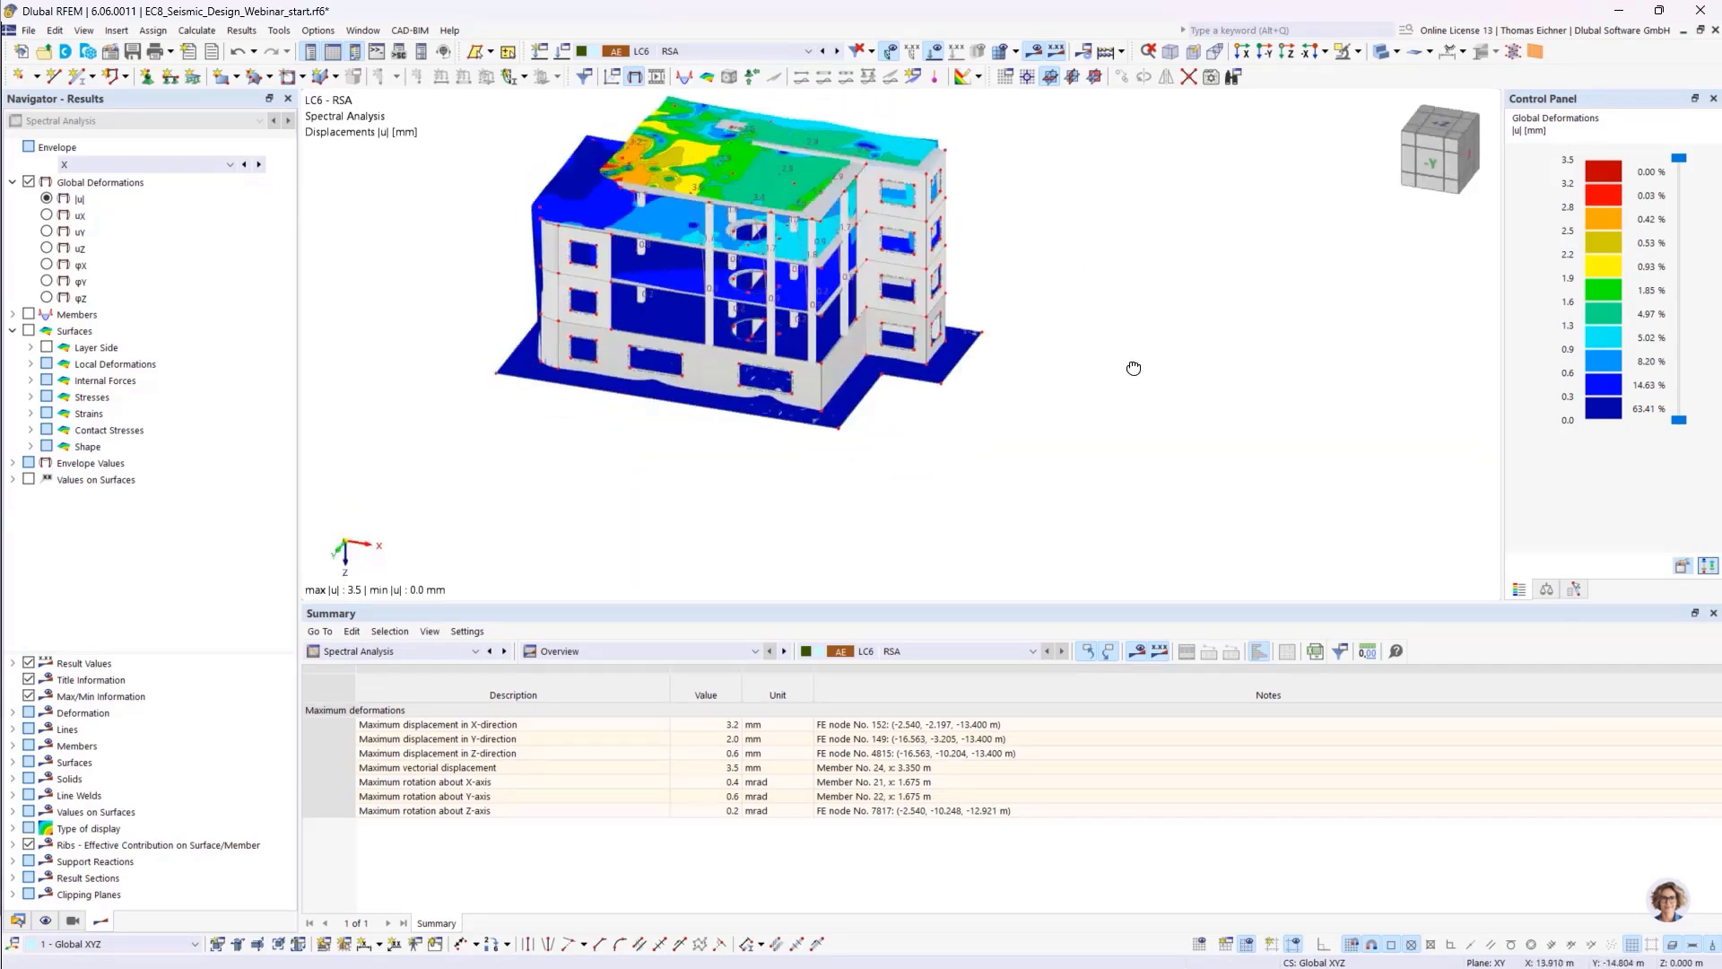
{"action": "scroll", "coordinate": [778, 355], "scroll_direction": "up", "scroll_amount": 2}
{"action": "scroll", "coordinate": [777, 355], "scroll_direction": "down", "scroll_amount": 2}
{"action": "scroll", "coordinate": [794, 369], "scroll_direction": "up", "scroll_amount": 3}
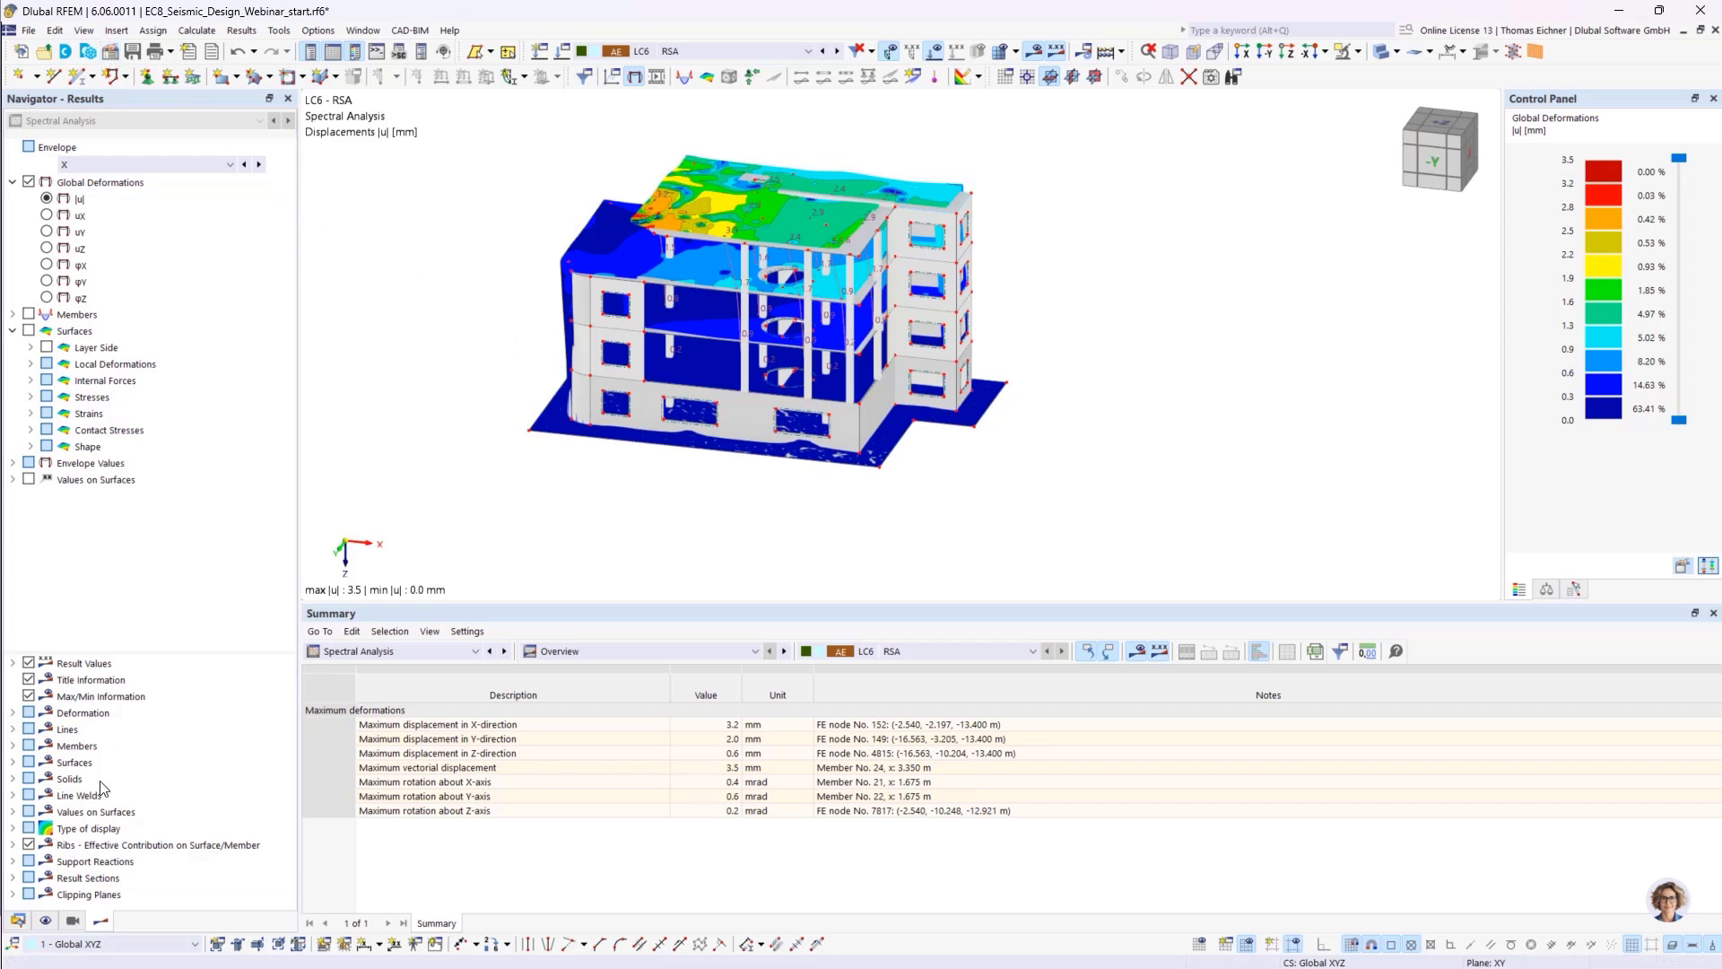
{"action": "left_click", "coordinate": [567, 651]}
{"action": "left_click", "coordinate": [453, 655]}
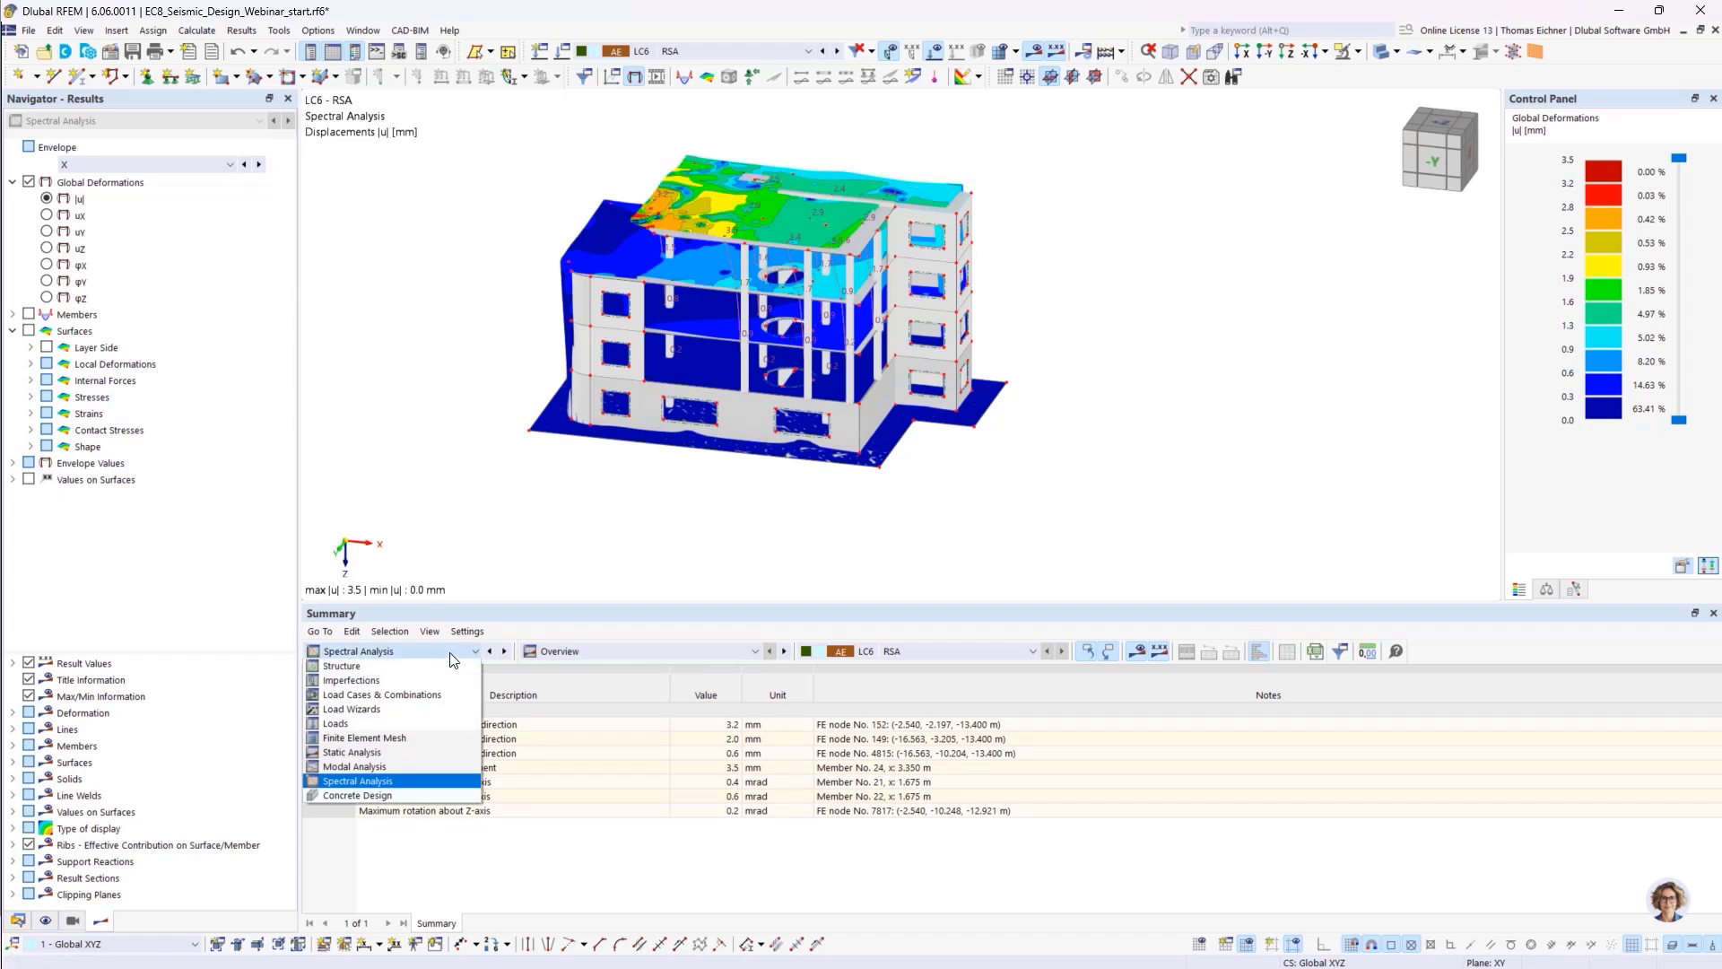
{"action": "left_click", "coordinate": [565, 653]}
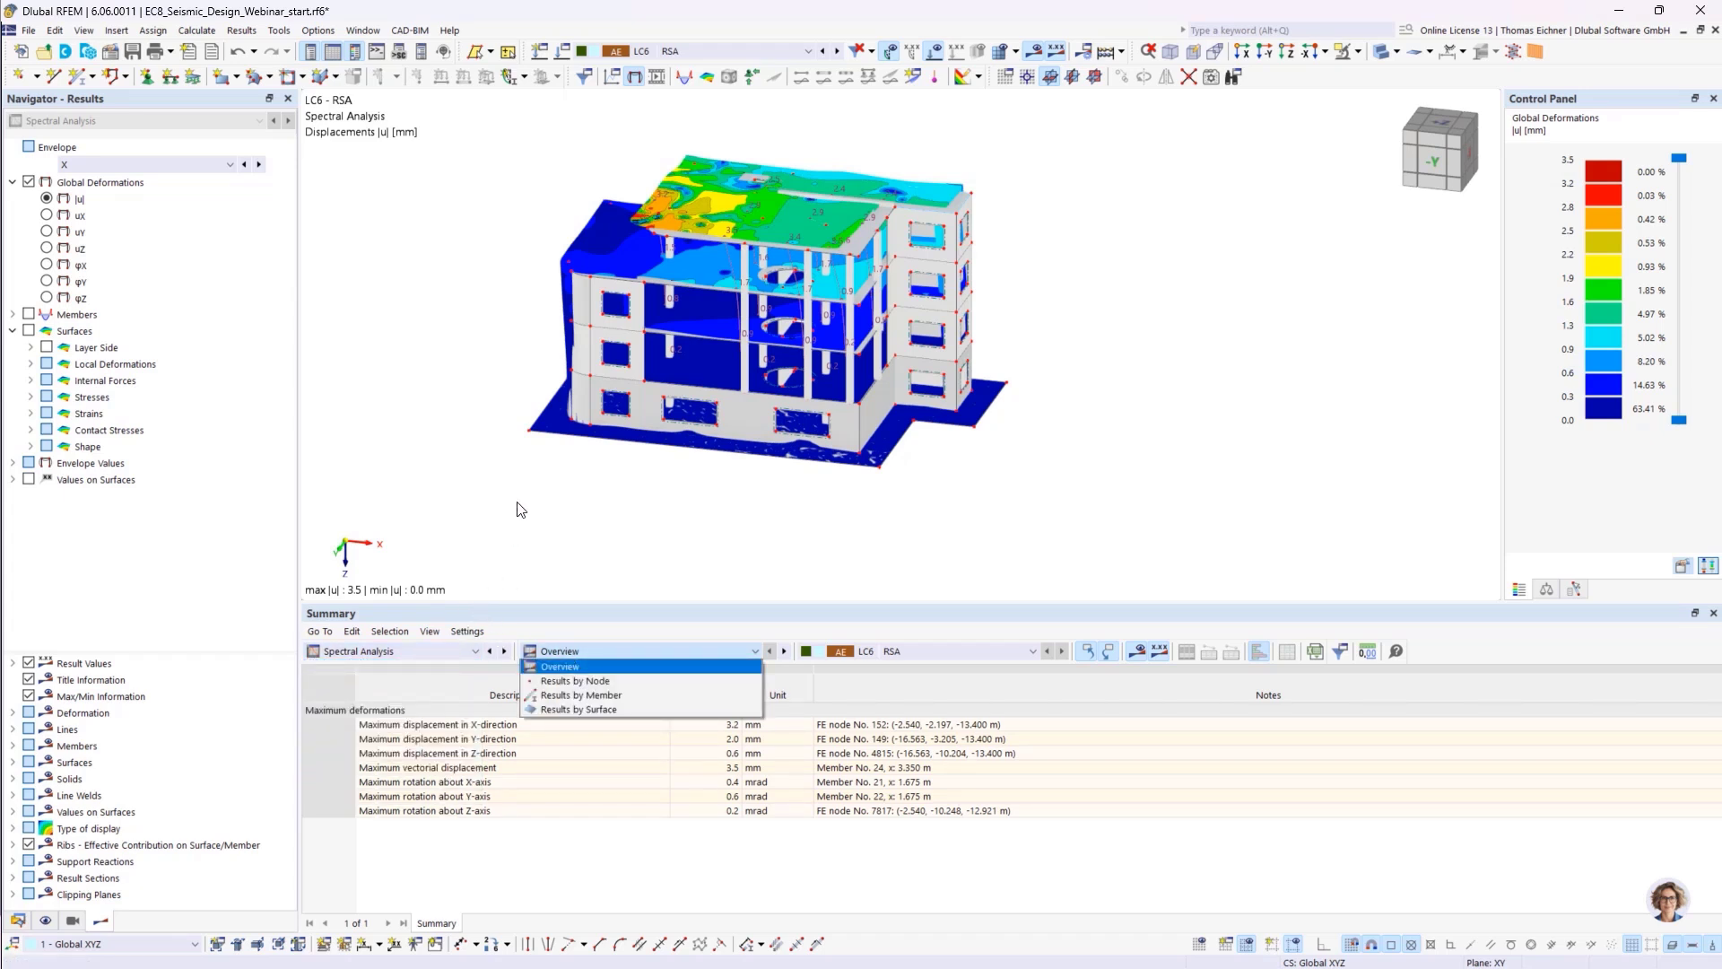
{"action": "left_click", "coordinate": [102, 165]}
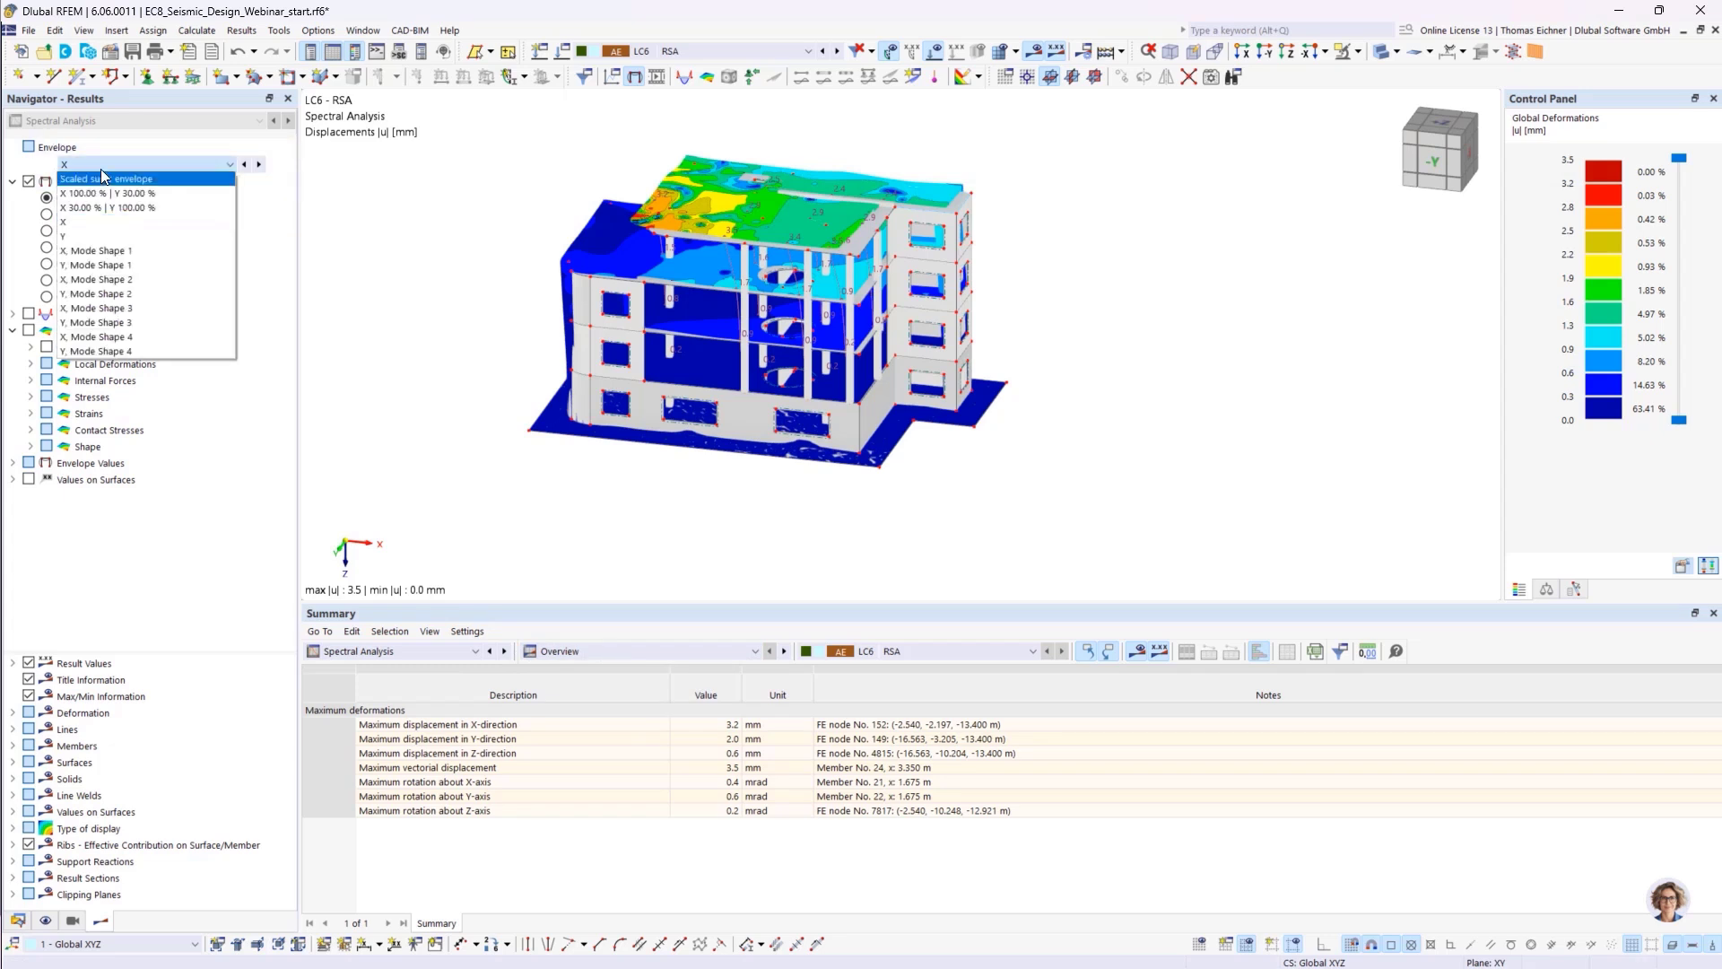
{"action": "left_click", "coordinate": [102, 181]}
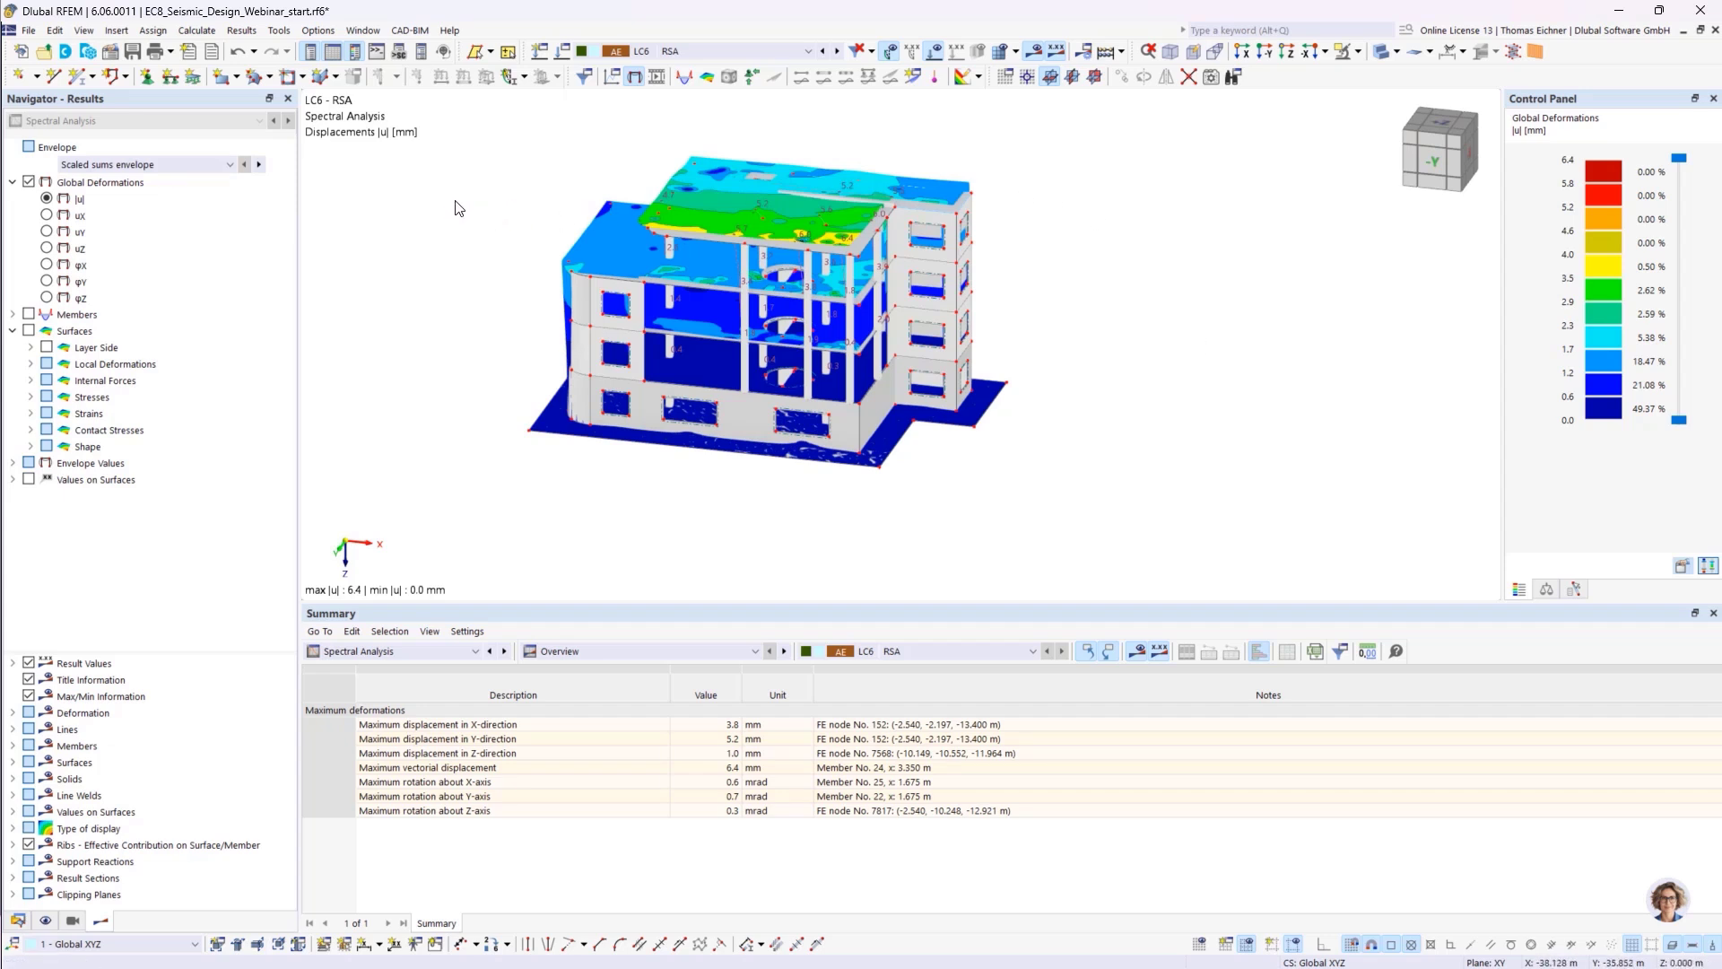
- Compare the deformations for X, Mode Shape 1 and X, Mode Shape 2, ending on the scaled sums envelope
{"action": "left_click", "coordinate": [179, 164]}
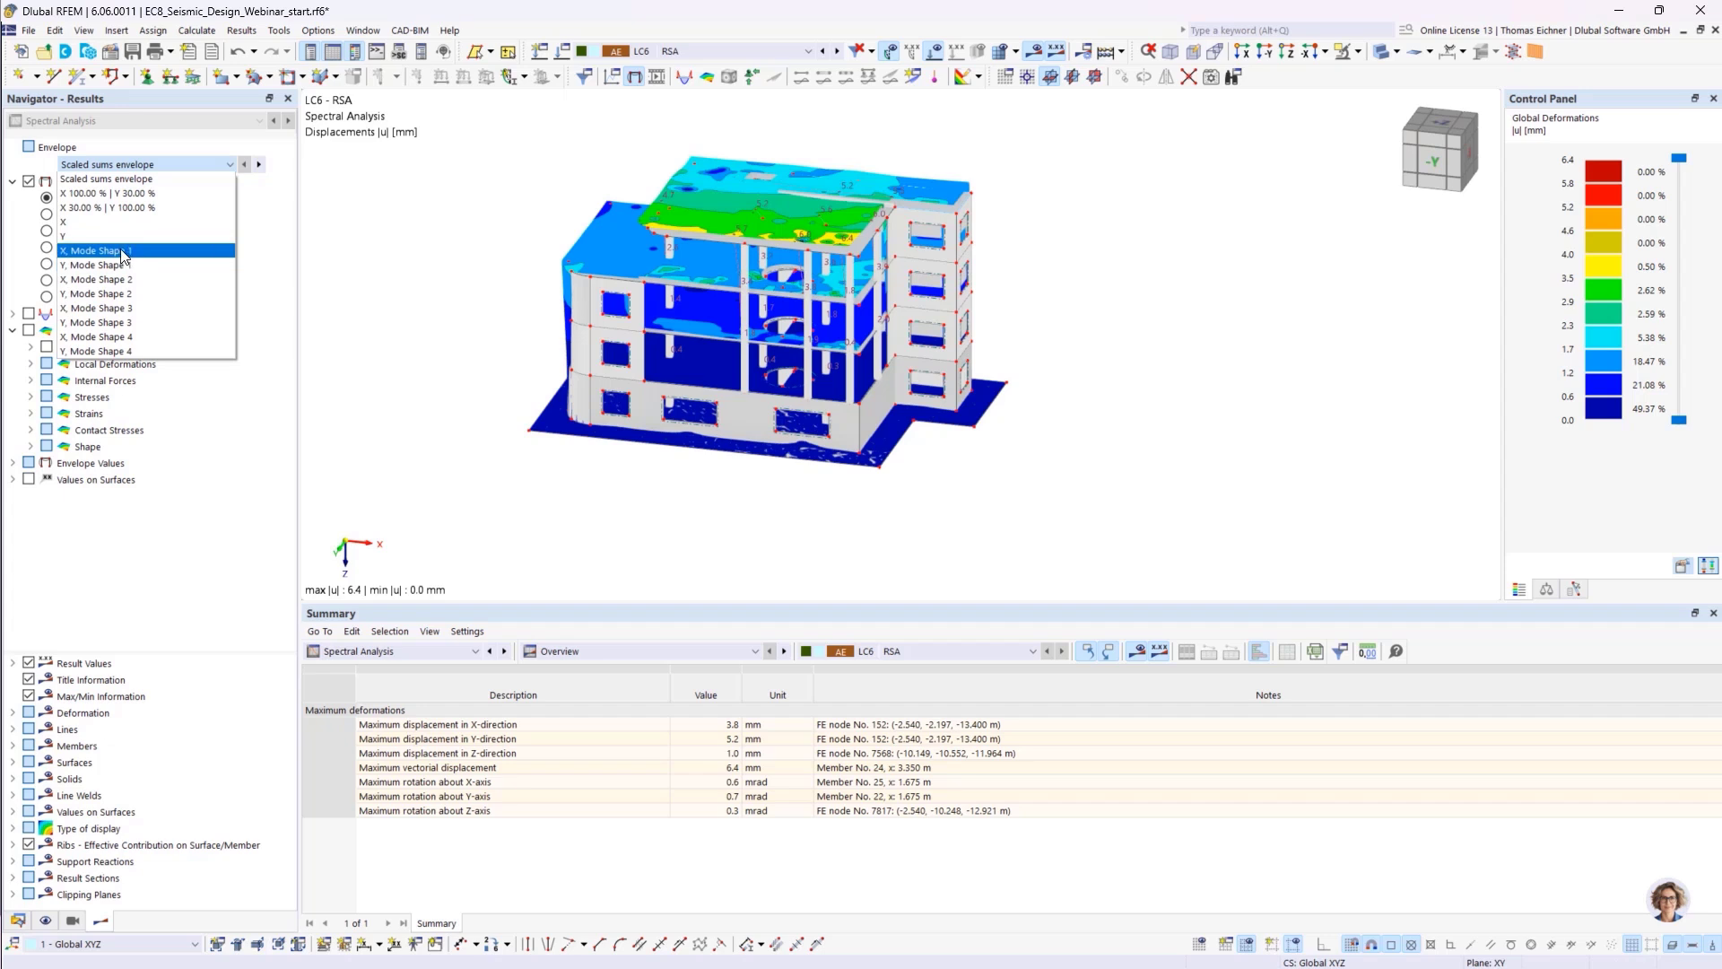
{"action": "left_click", "coordinate": [124, 250]}
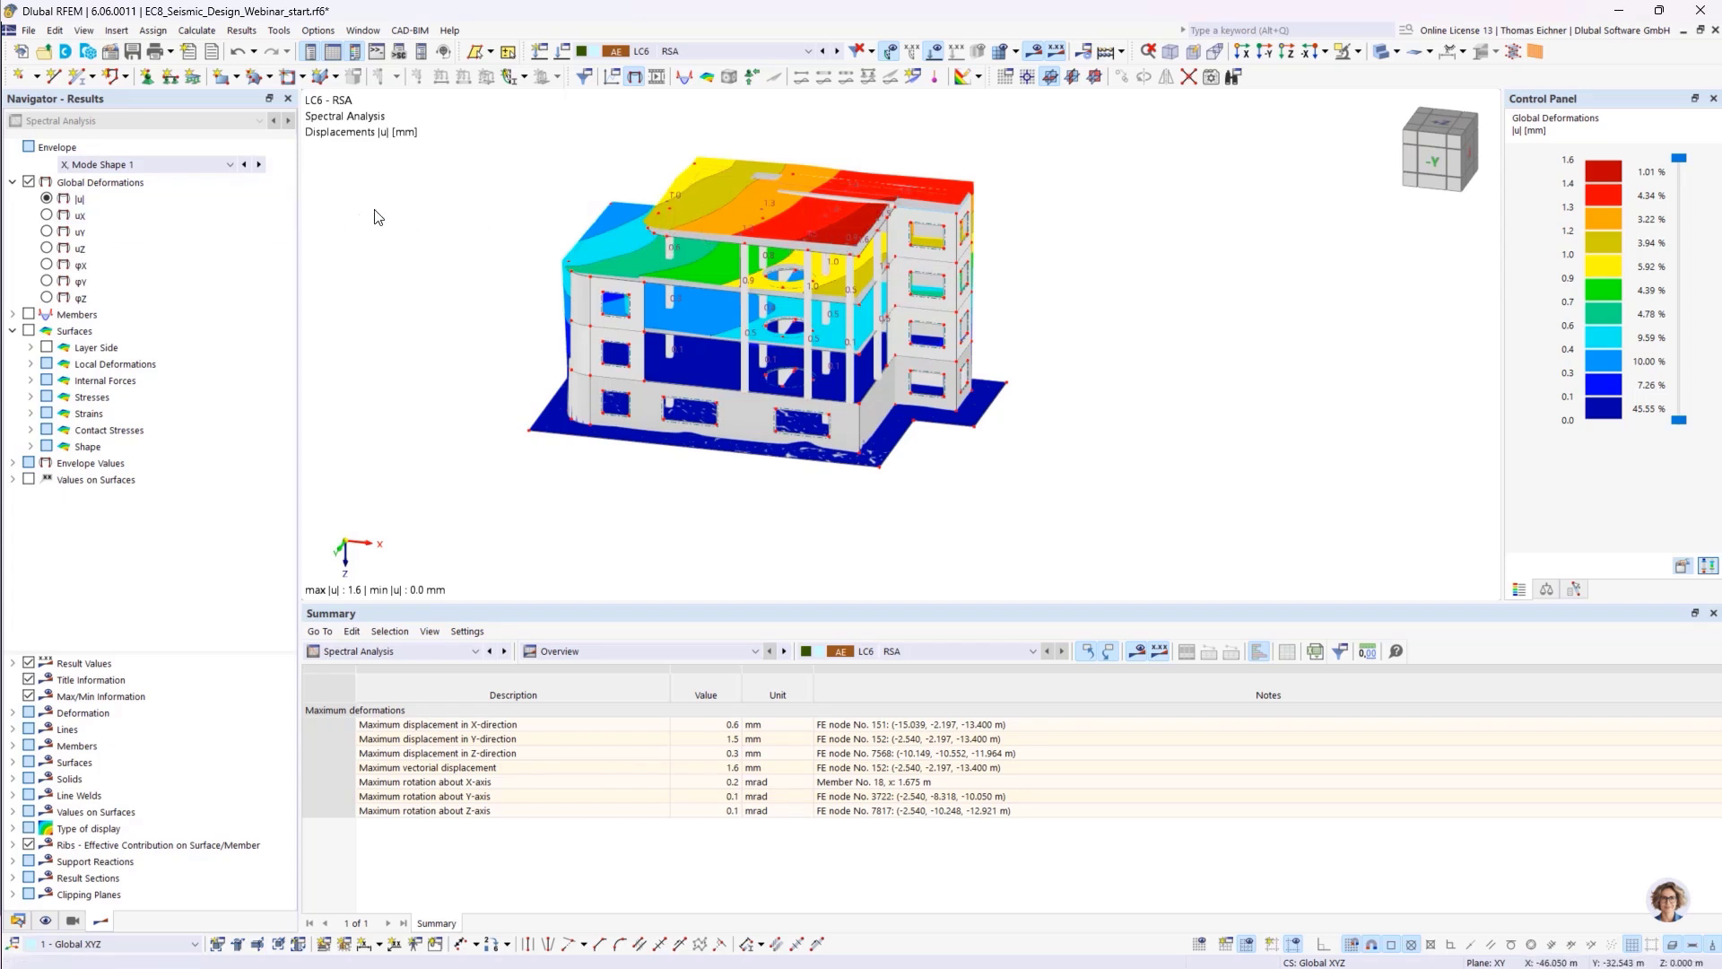
{"action": "left_click", "coordinate": [227, 169]}
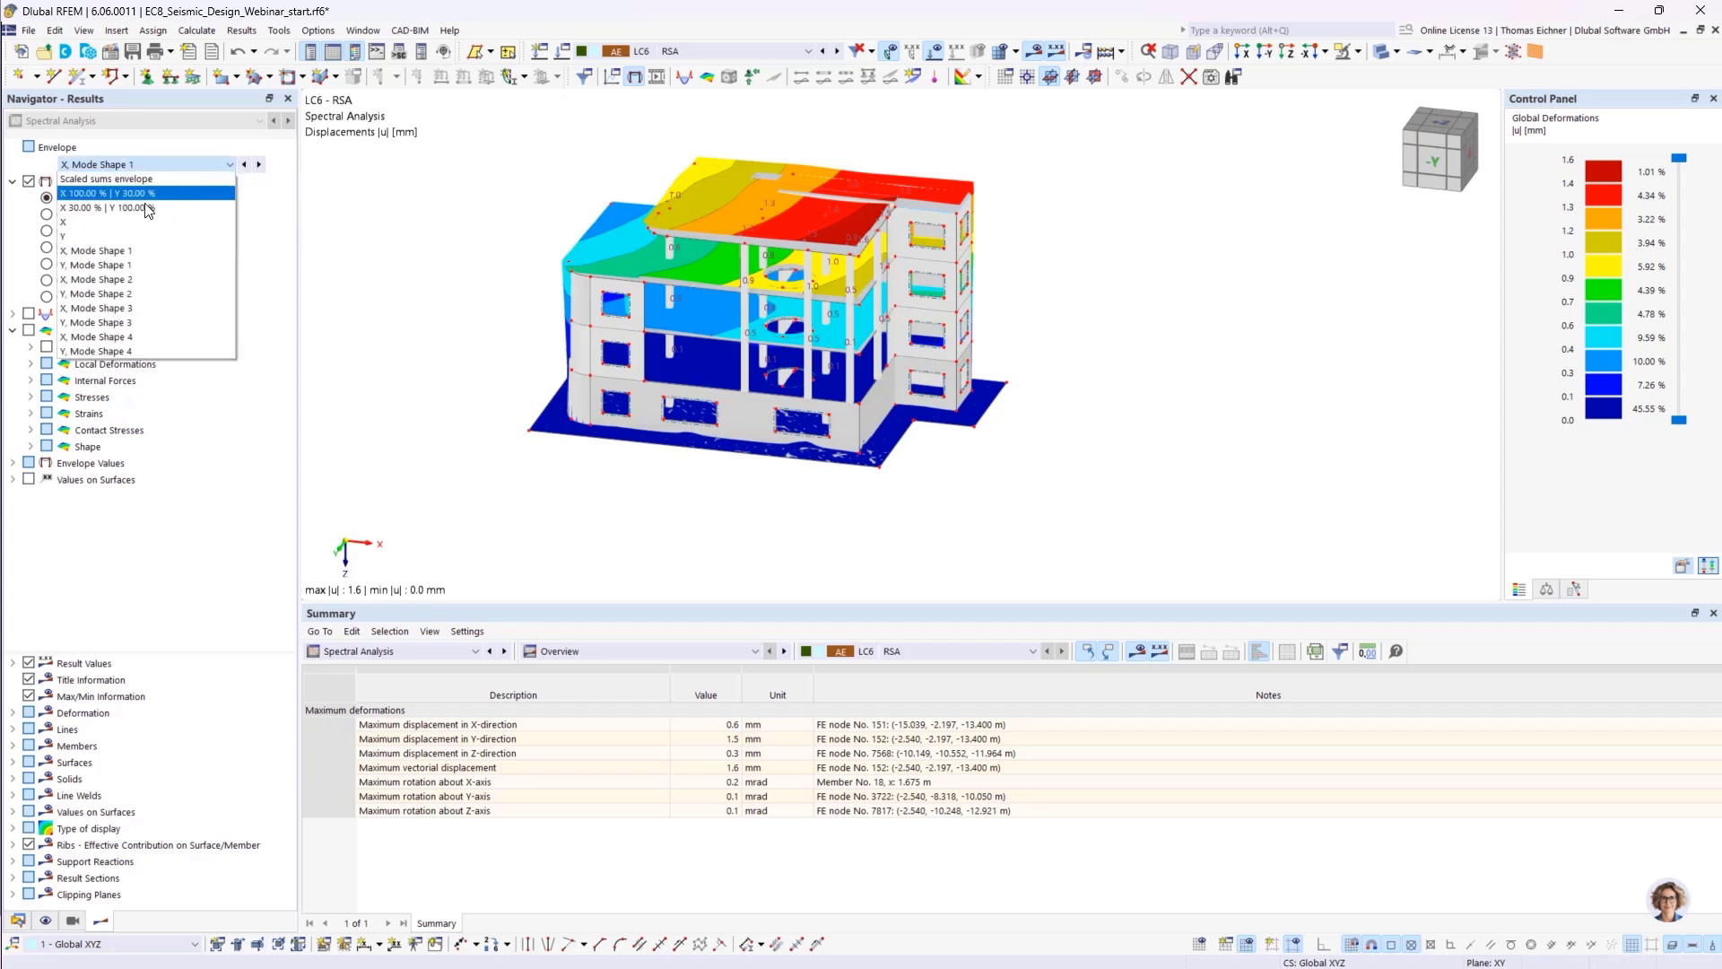
{"action": "left_click", "coordinate": [90, 281]}
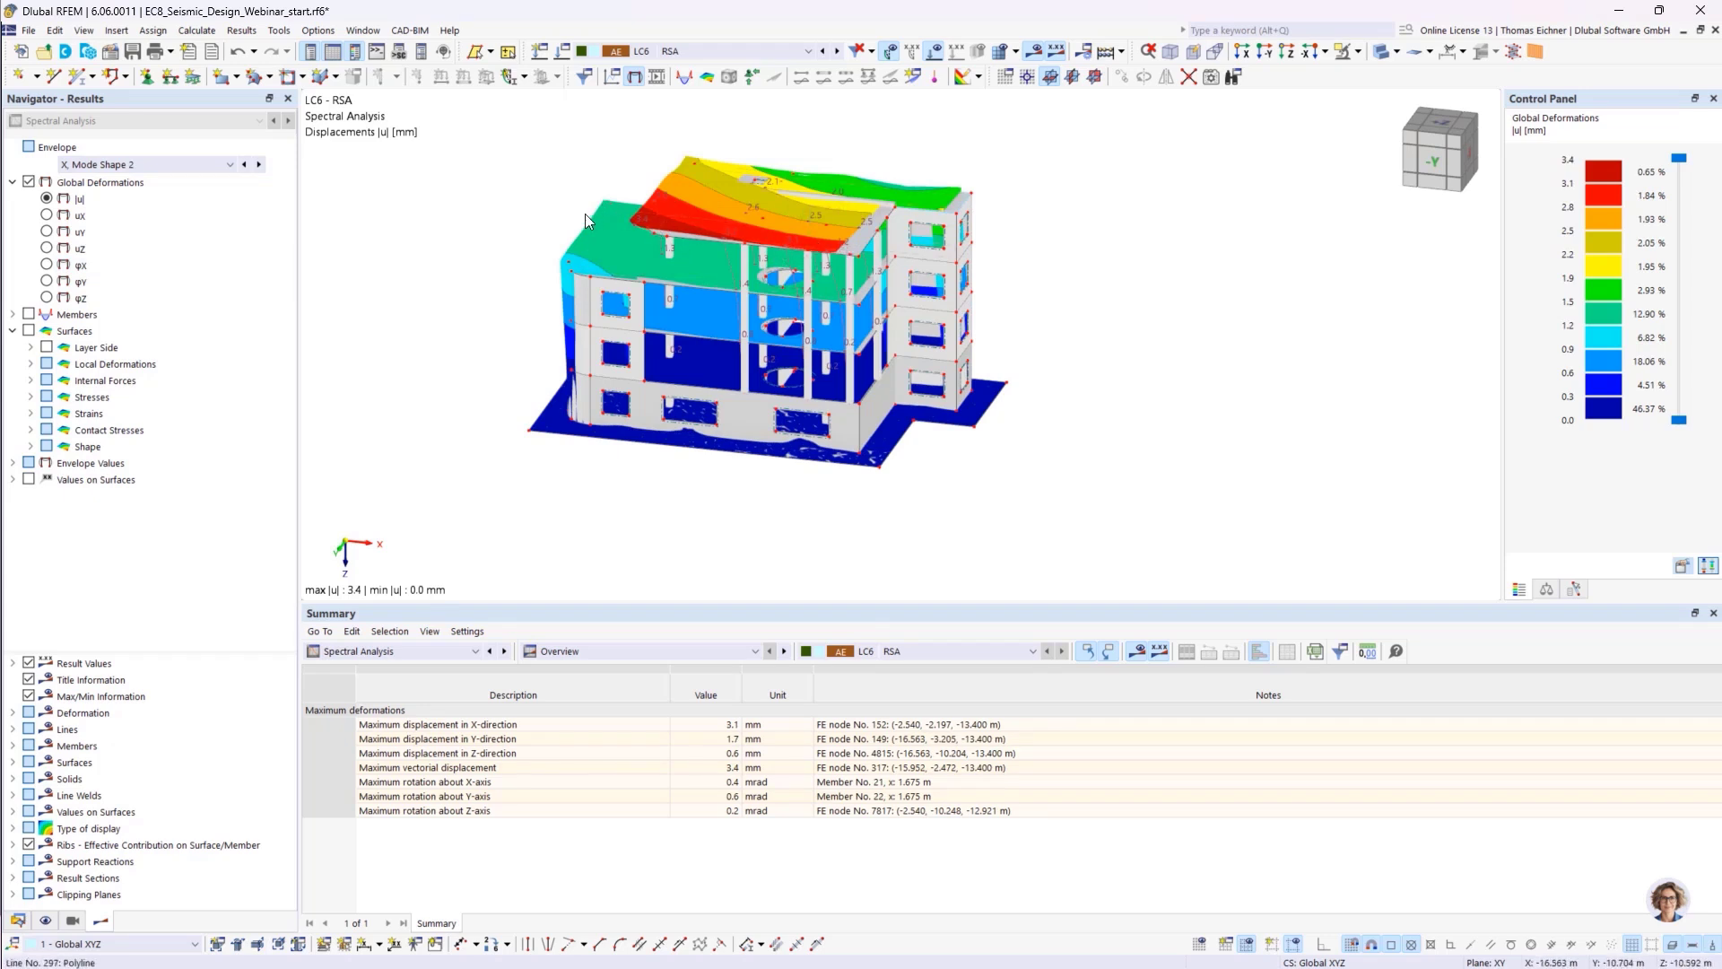
{"action": "left_click", "coordinate": [171, 165]}
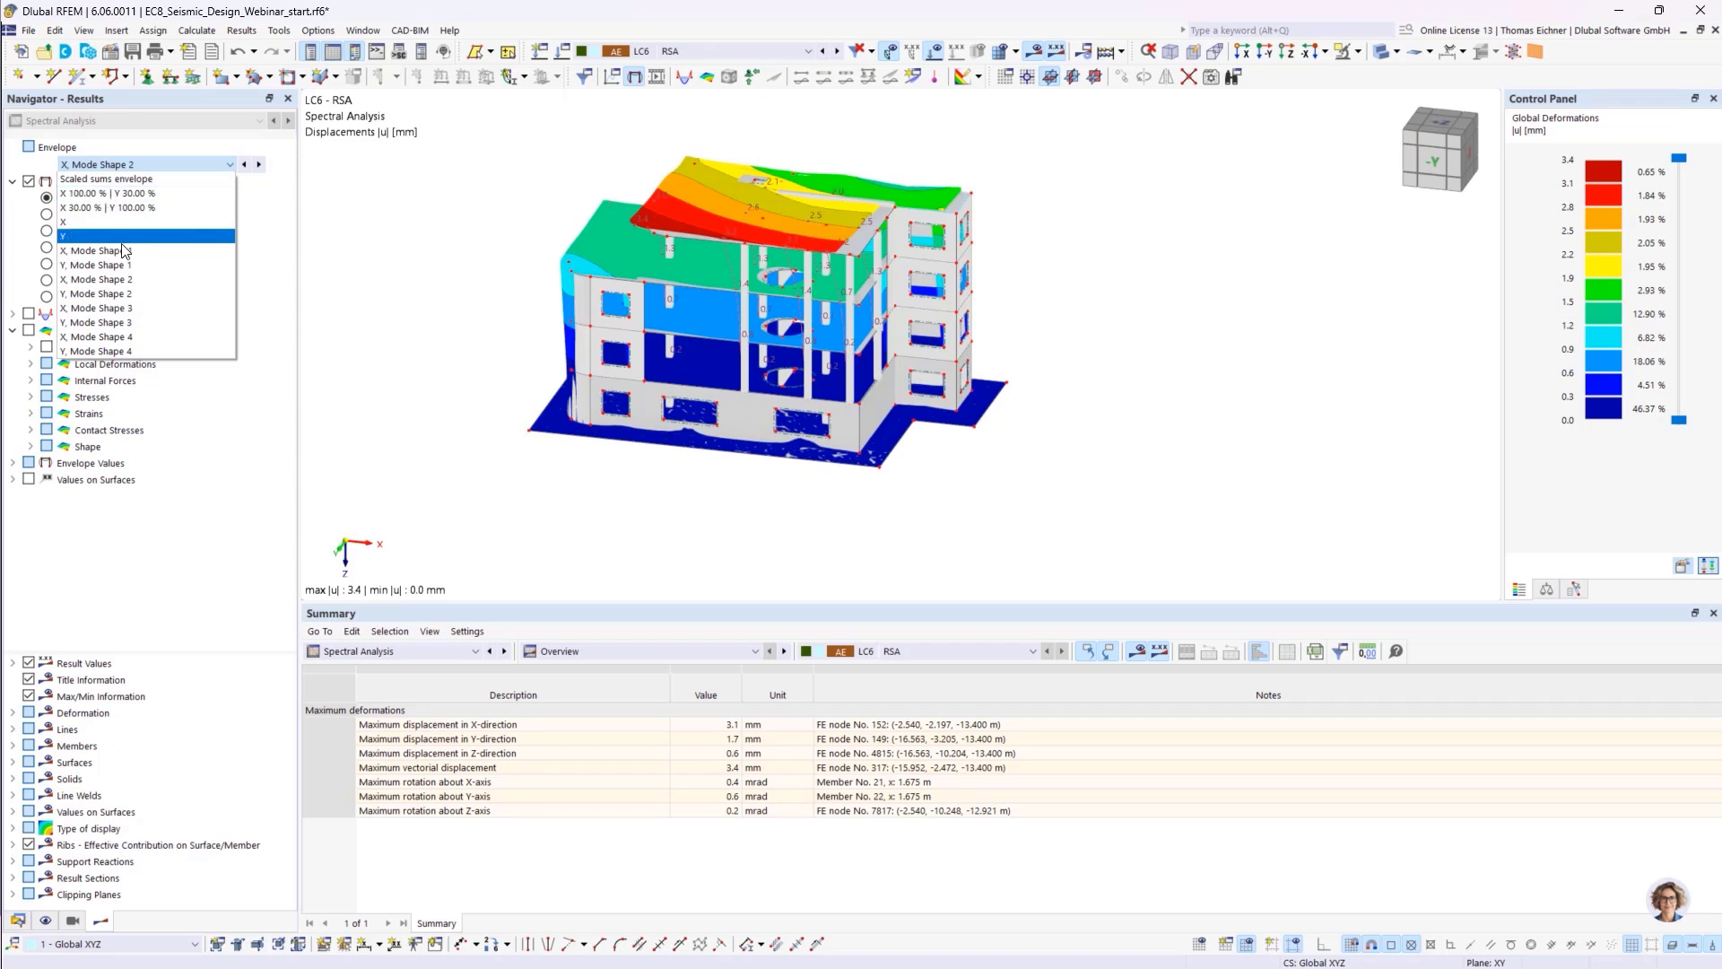
{"action": "left_click", "coordinate": [122, 183]}
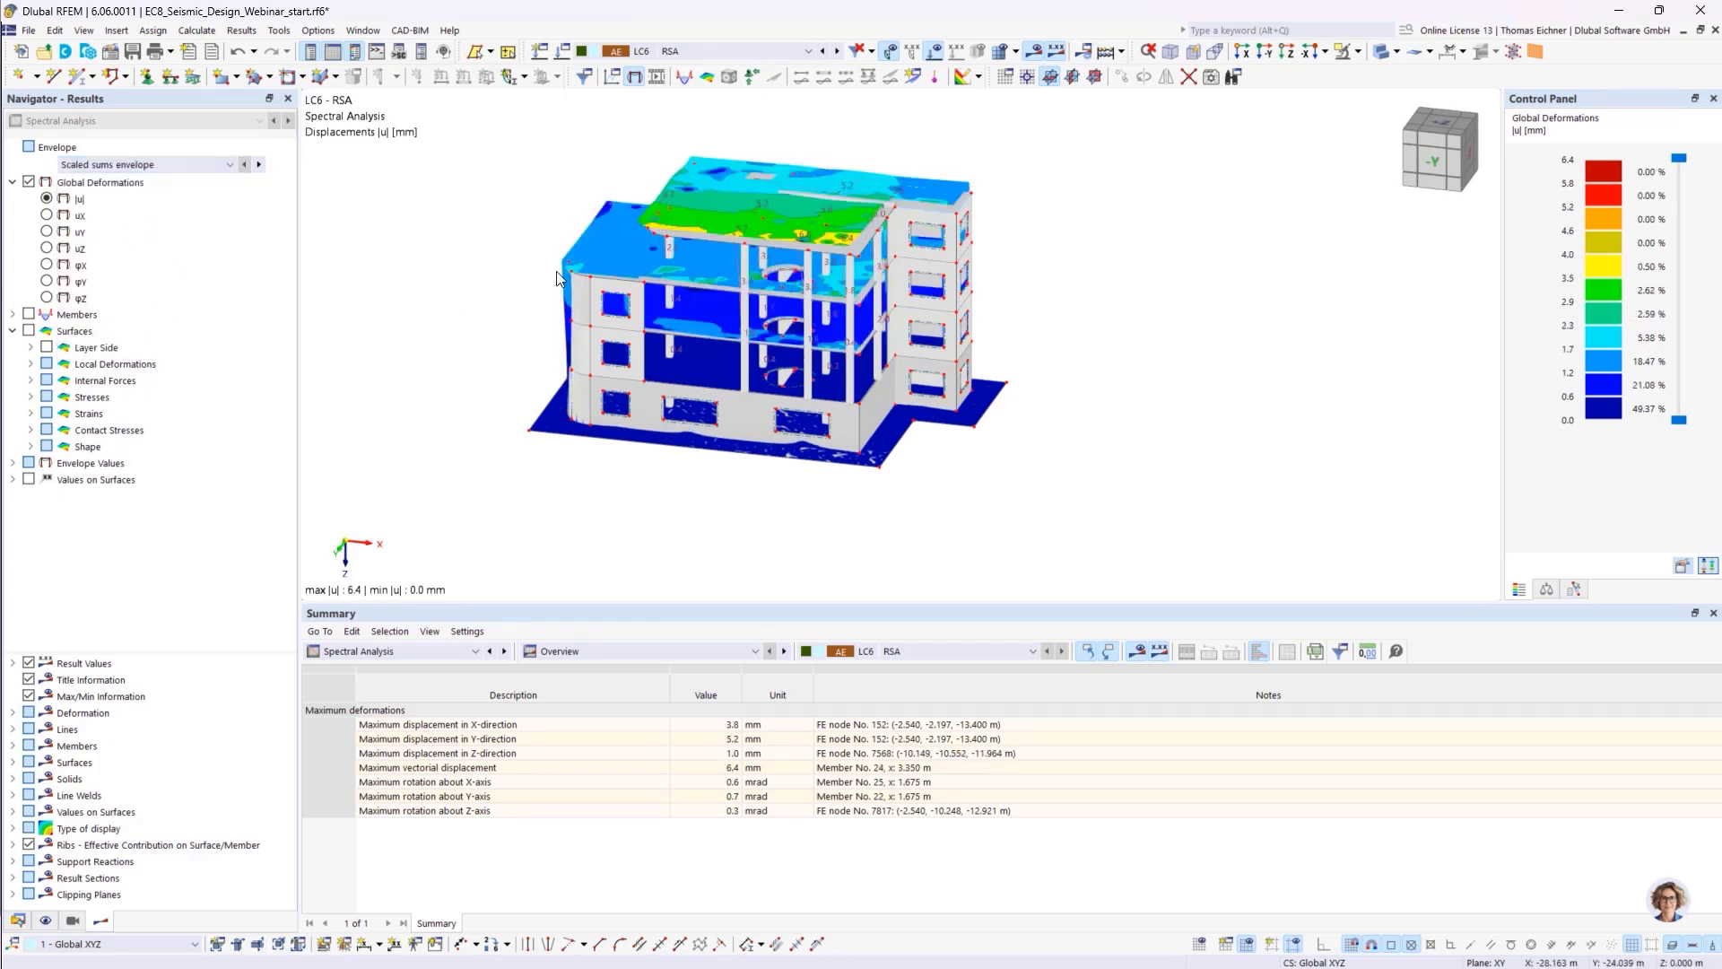
{"action": "left_click", "coordinate": [143, 166]}
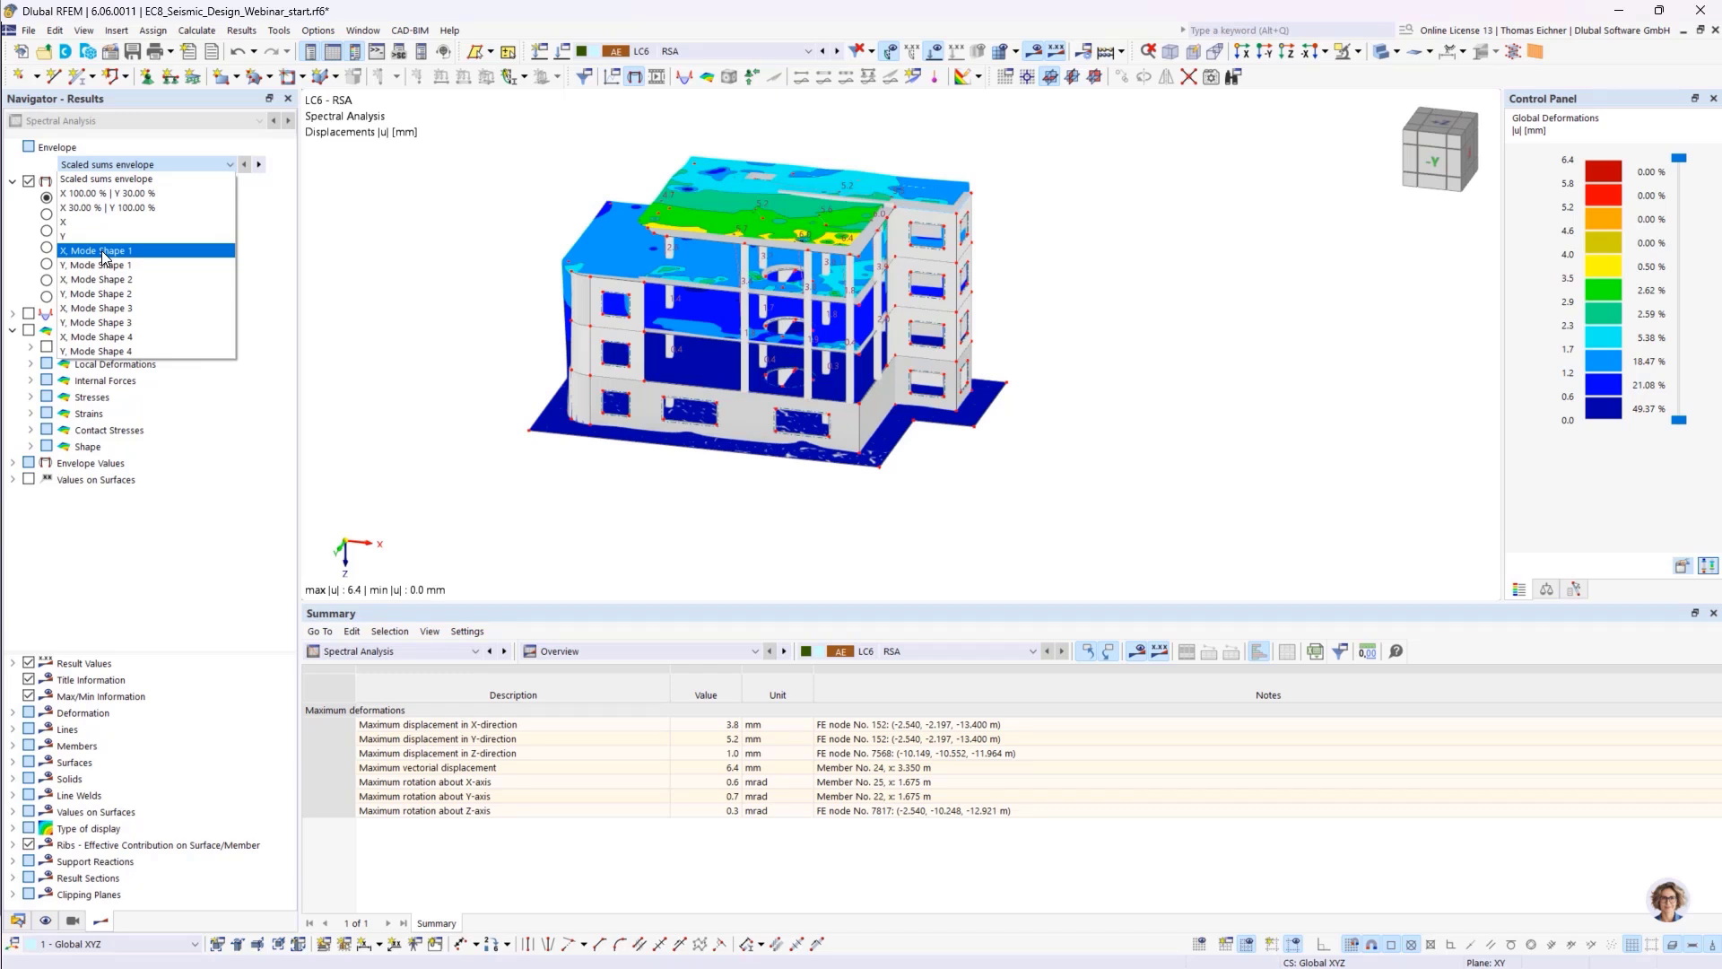
{"action": "left_click", "coordinate": [103, 179]}
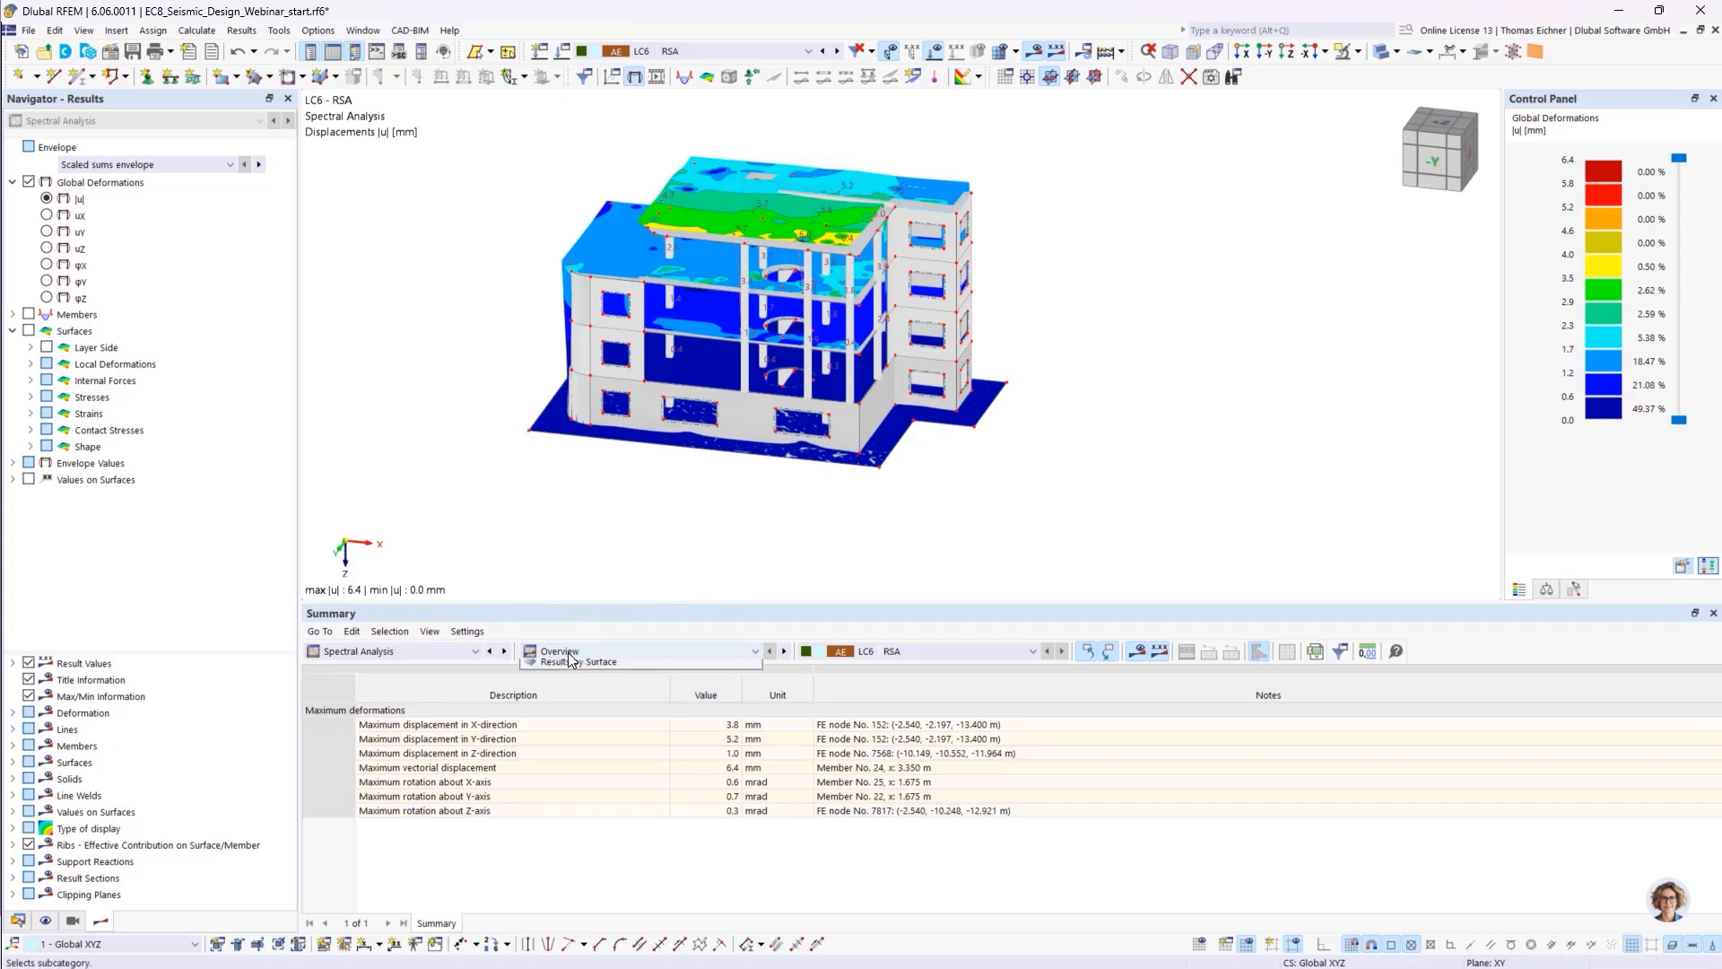
- Review the spectral analysis results by member in the table of global deformations
{"action": "left_click", "coordinate": [583, 651]}
{"action": "left_click", "coordinate": [588, 696]}
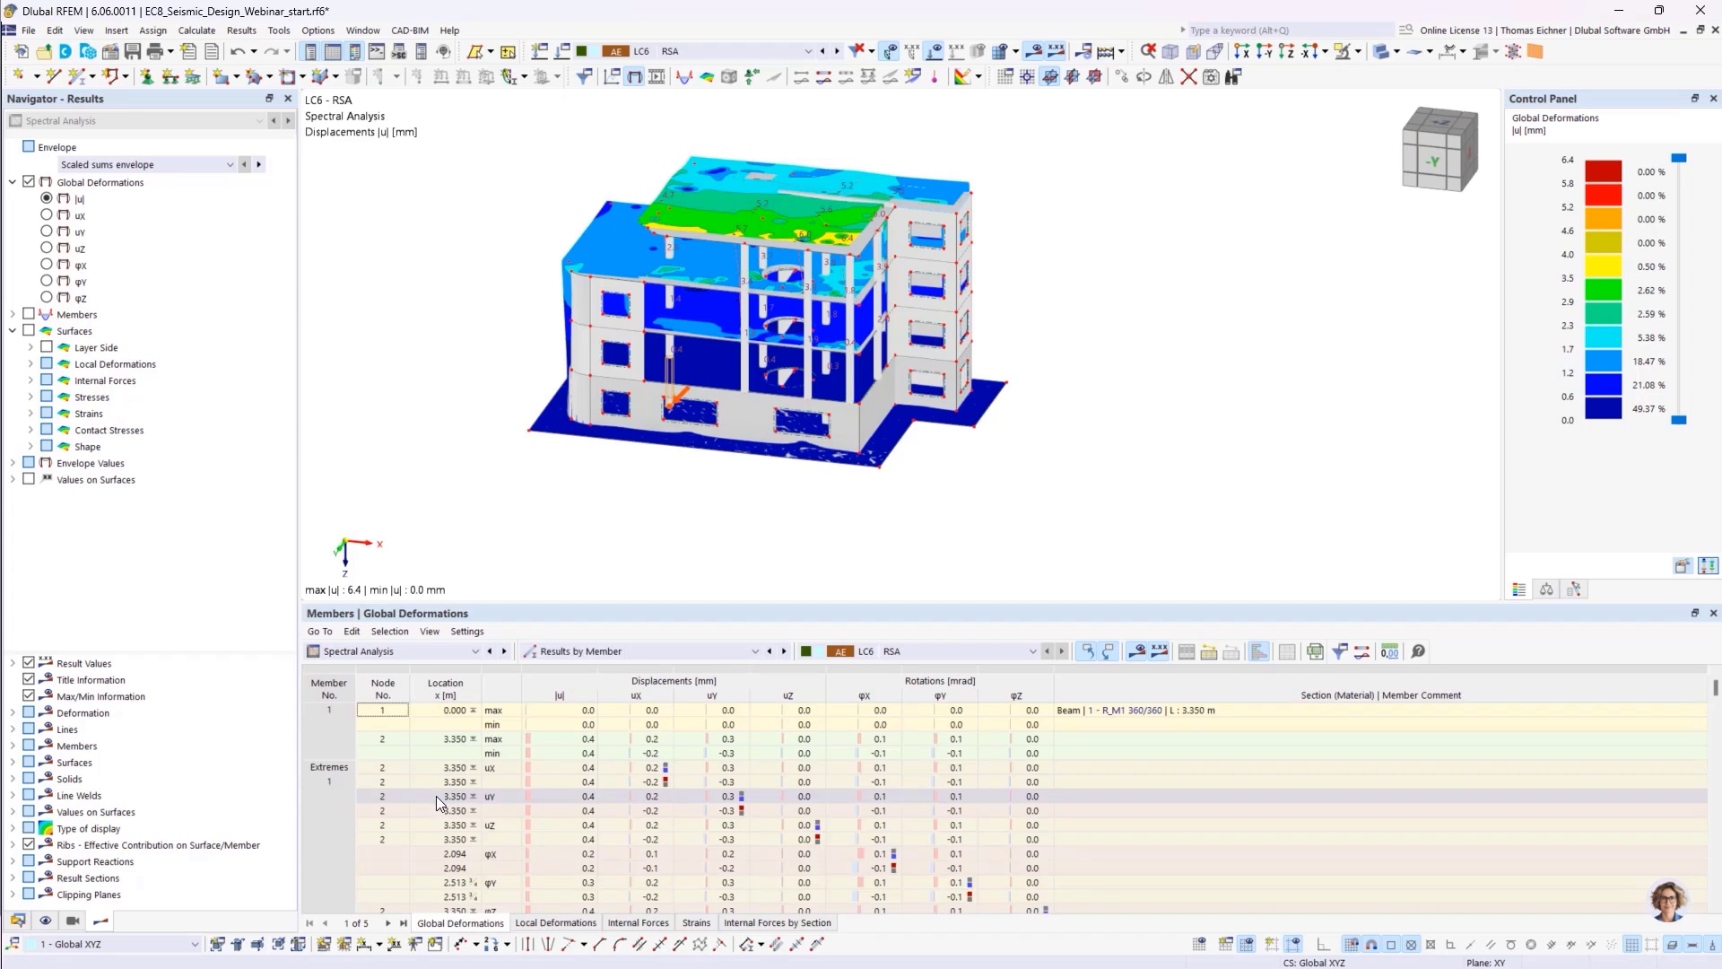
{"action": "scroll", "coordinate": [513, 798], "scroll_direction": "down", "scroll_amount": 2}
{"action": "scroll", "coordinate": [517, 804], "scroll_direction": "up", "scroll_amount": 1}
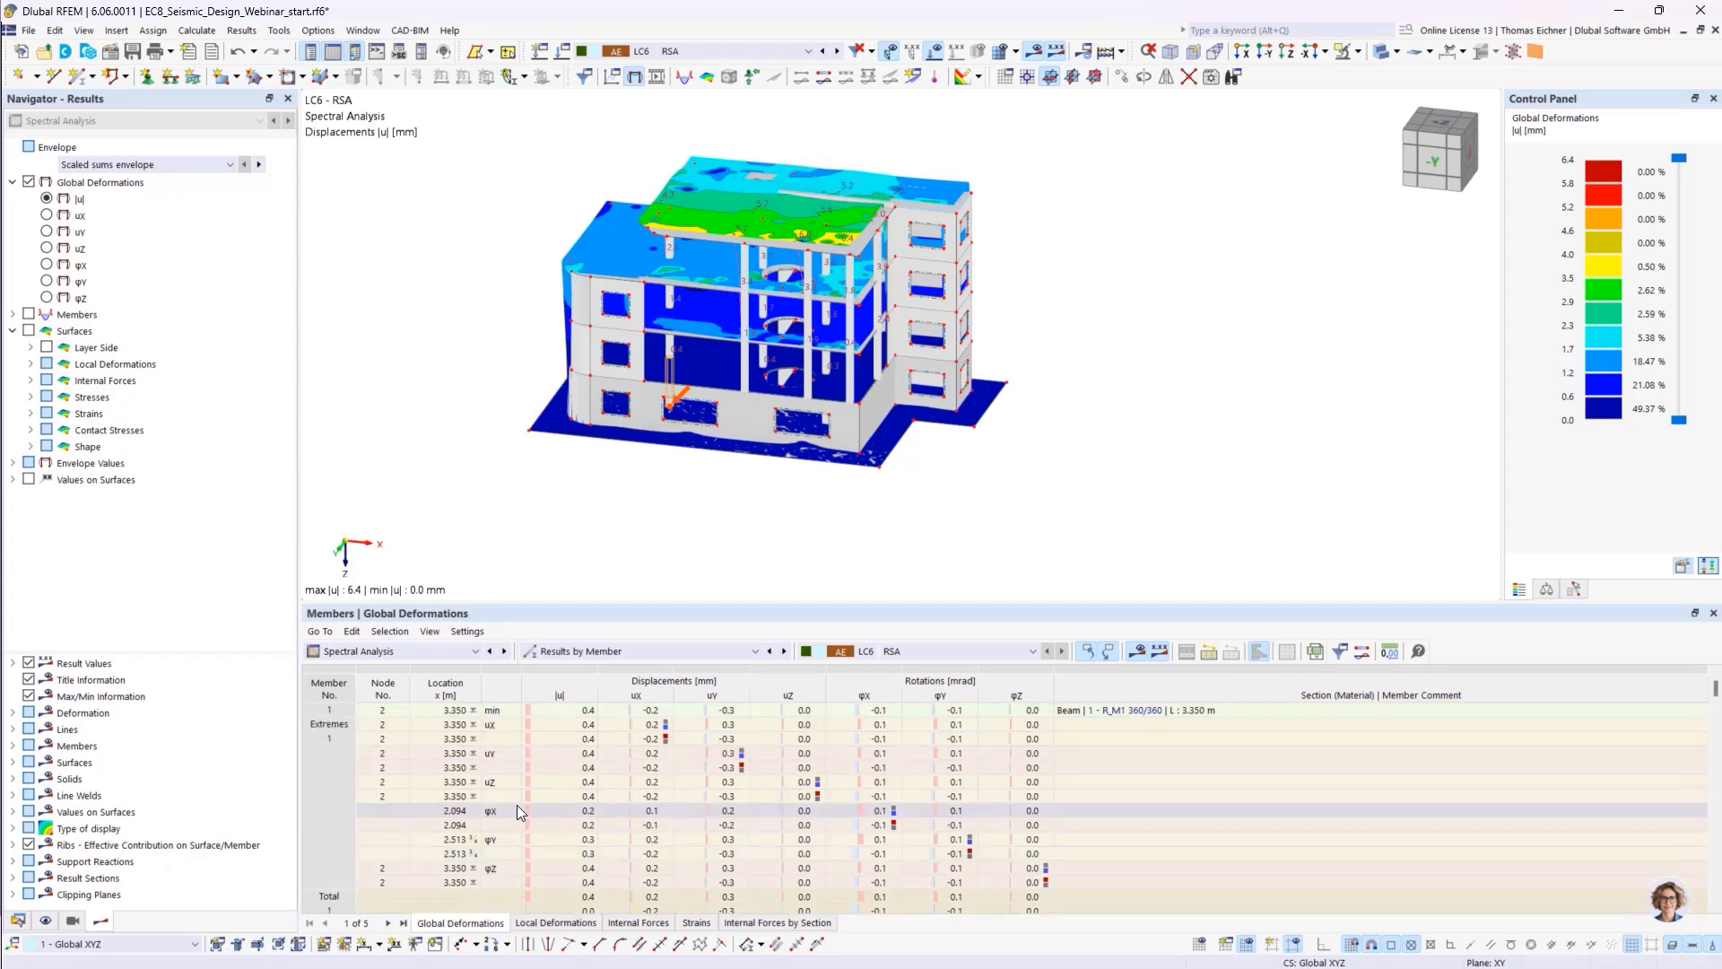
{"action": "left_click", "coordinate": [615, 652]}
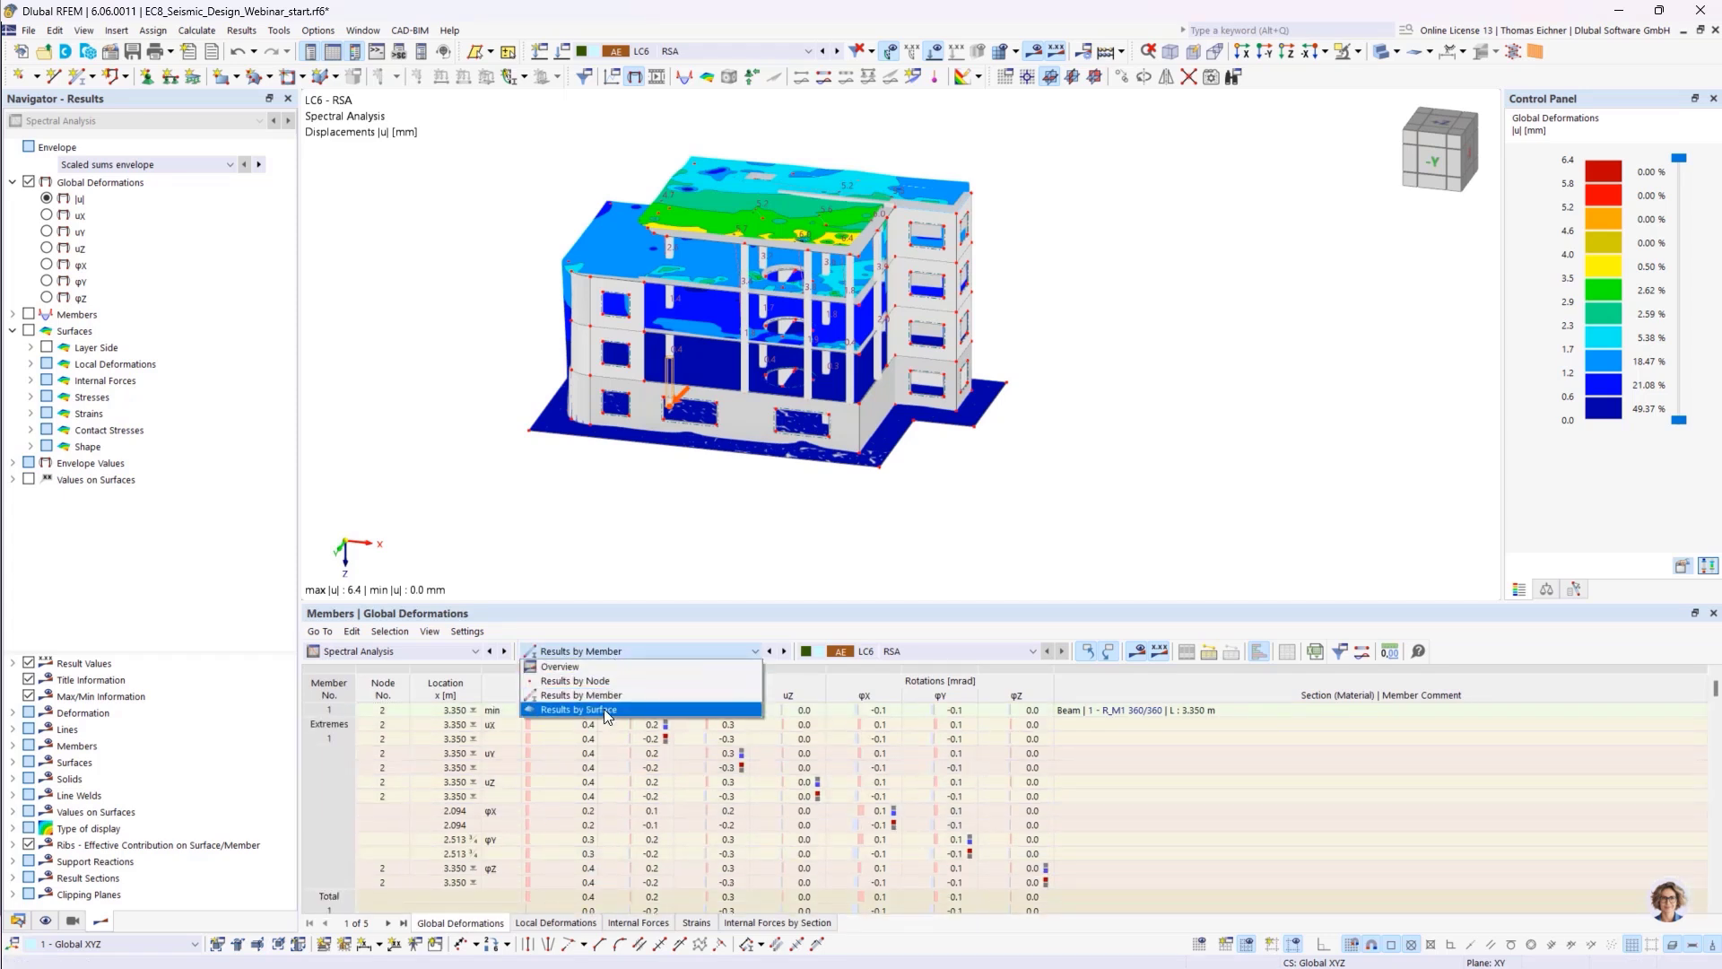
{"action": "left_click", "coordinate": [594, 650]}
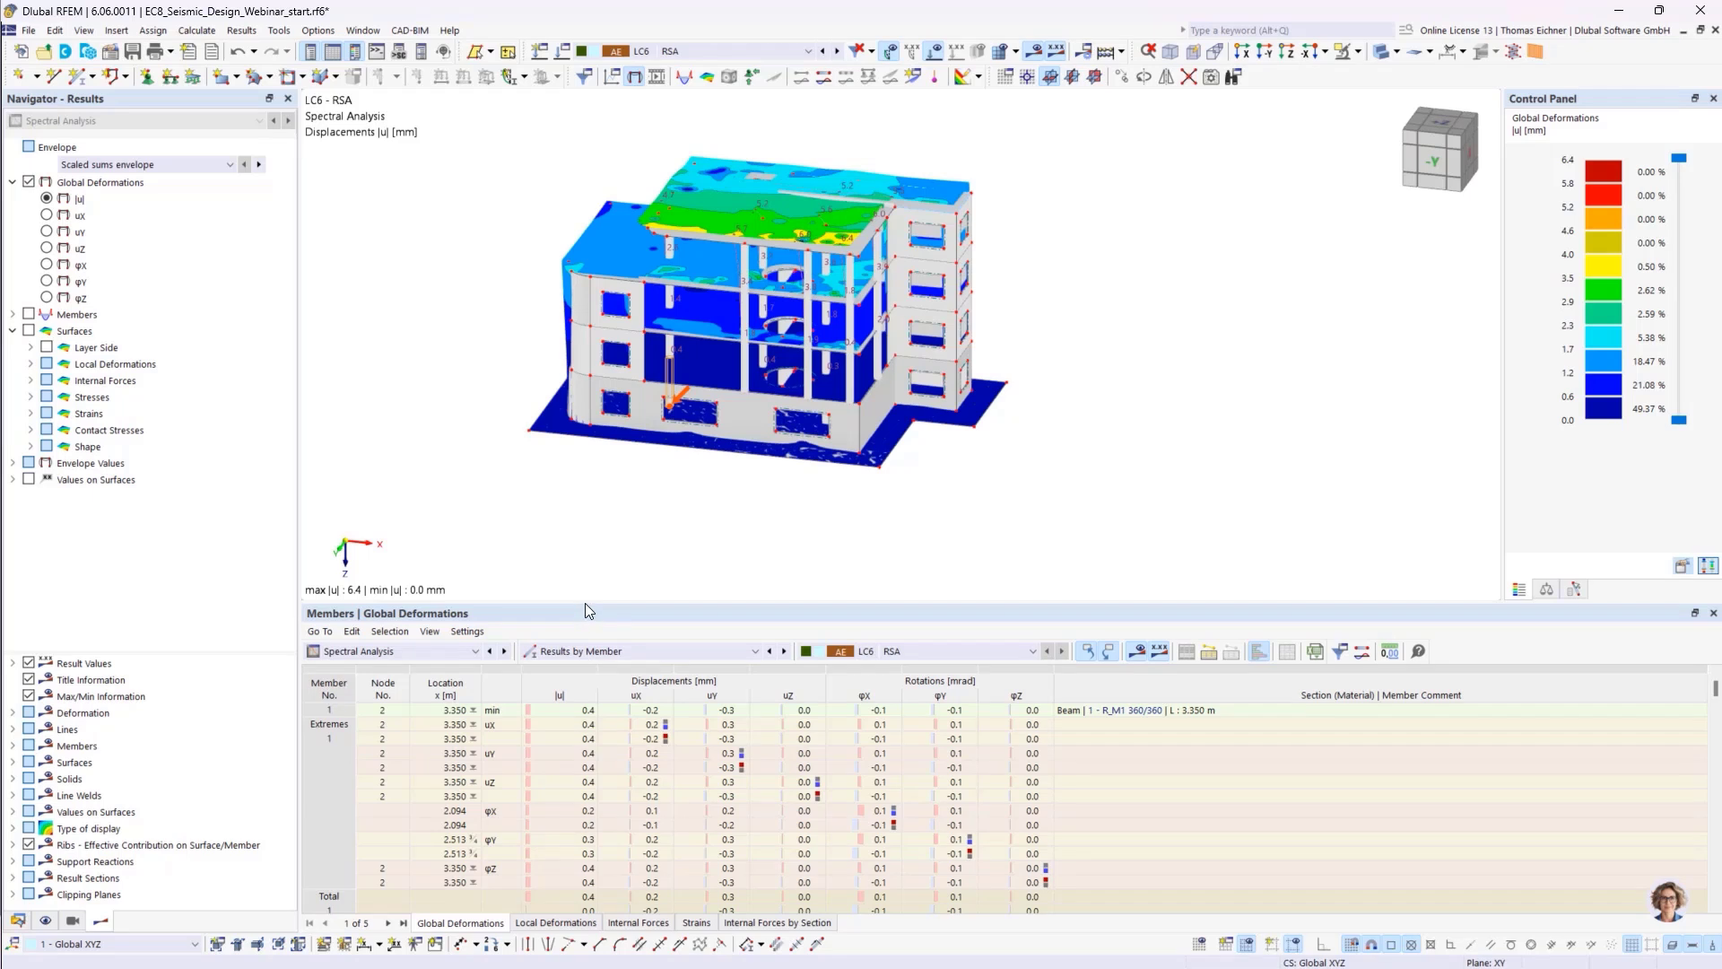
{"action": "left_click_drag", "start_coordinate": [584, 602], "coordinate": [586, 601]}
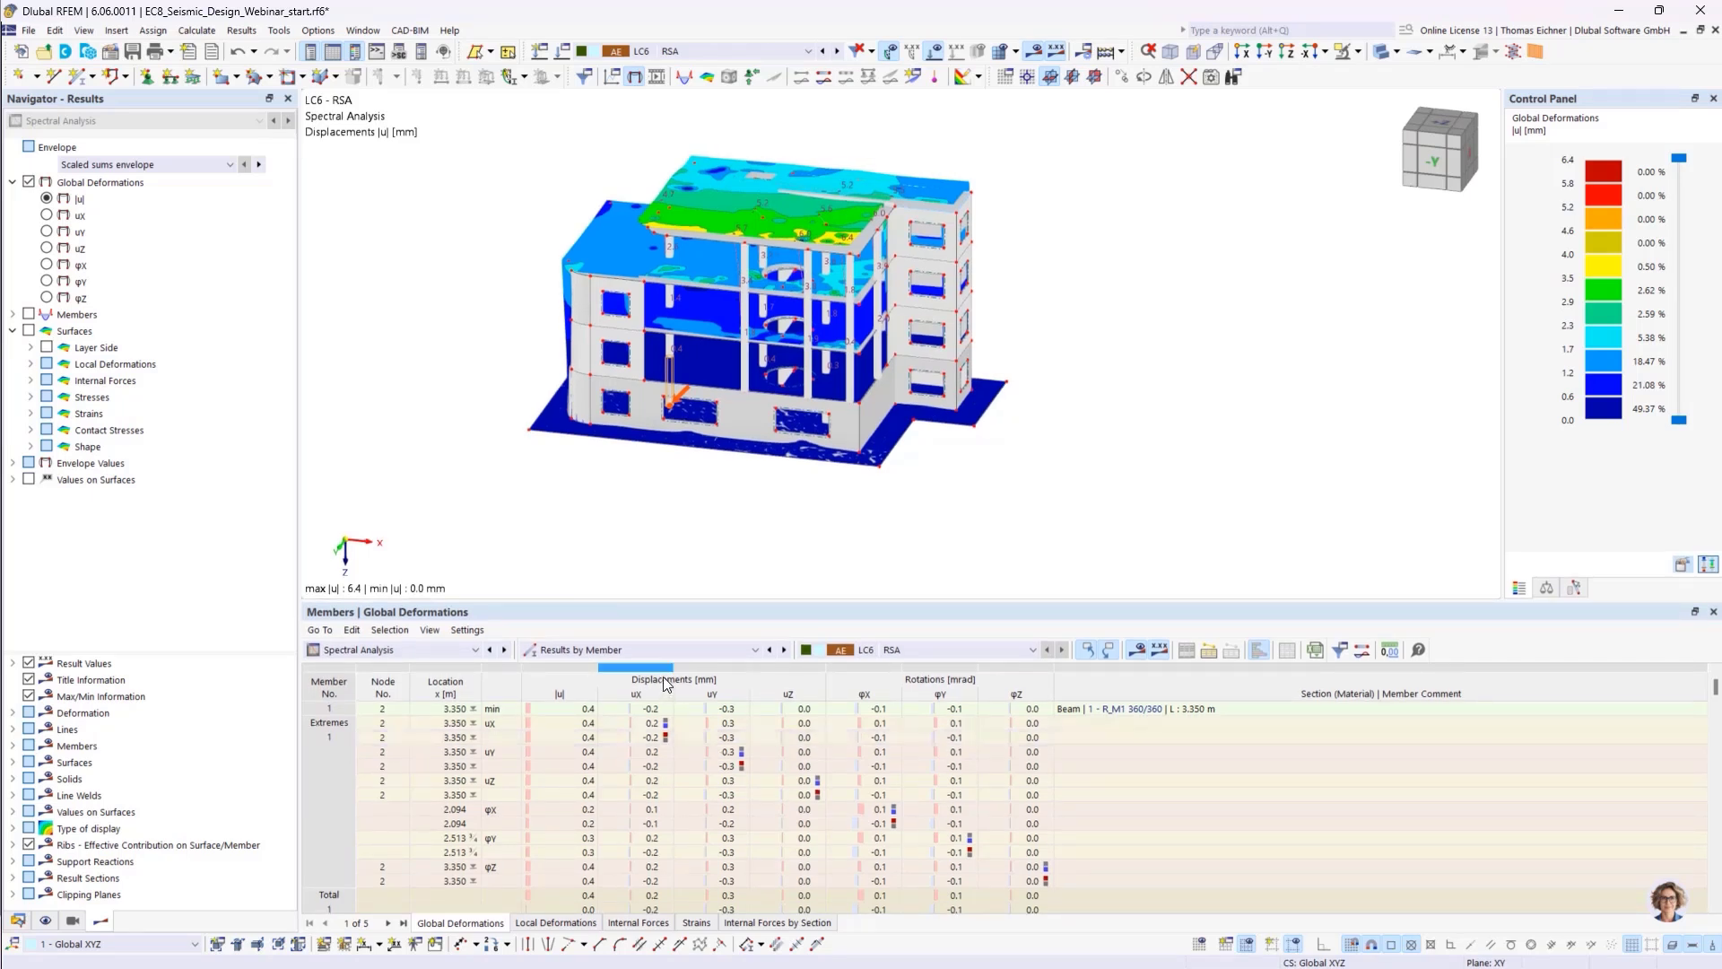
{"action": "left_click", "coordinate": [673, 649]}
{"action": "left_click", "coordinate": [673, 650]}
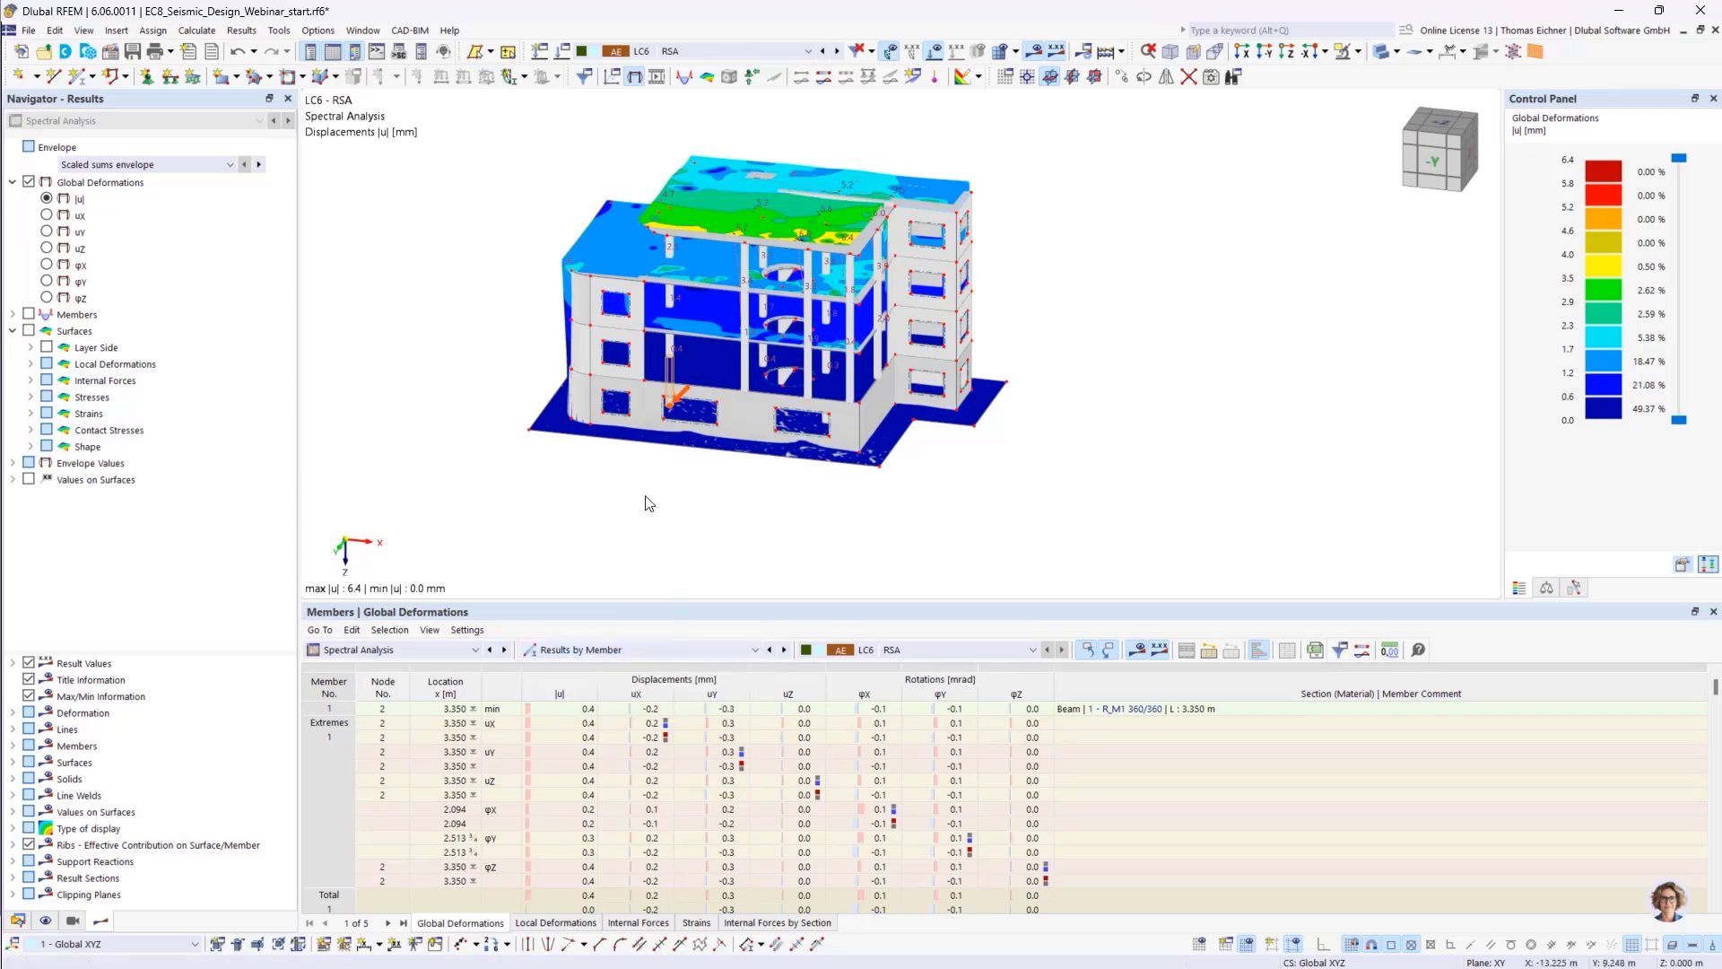
- Display the members' axial forces N and switch to the shear forces Vy to examine them on the building's columns
{"action": "scroll", "coordinate": [647, 491], "scroll_direction": "up", "scroll_amount": 1}
{"action": "scroll", "coordinate": [648, 491], "scroll_direction": "up", "scroll_amount": 1}
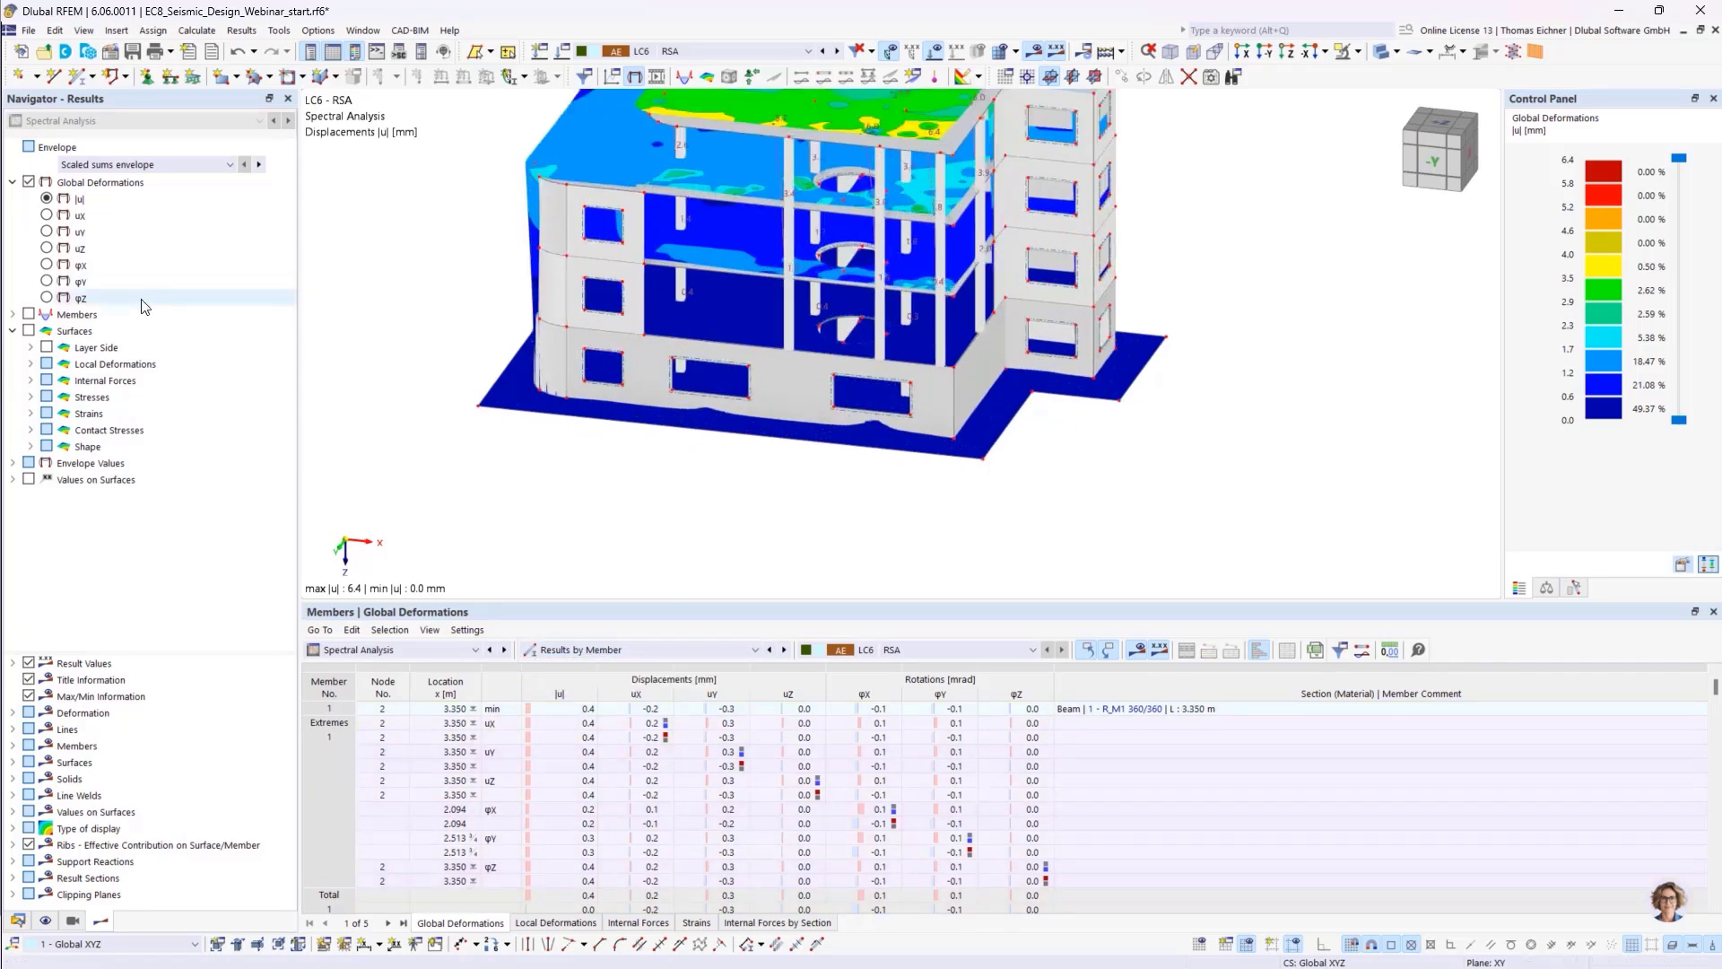
{"action": "left_click", "coordinate": [13, 315]}
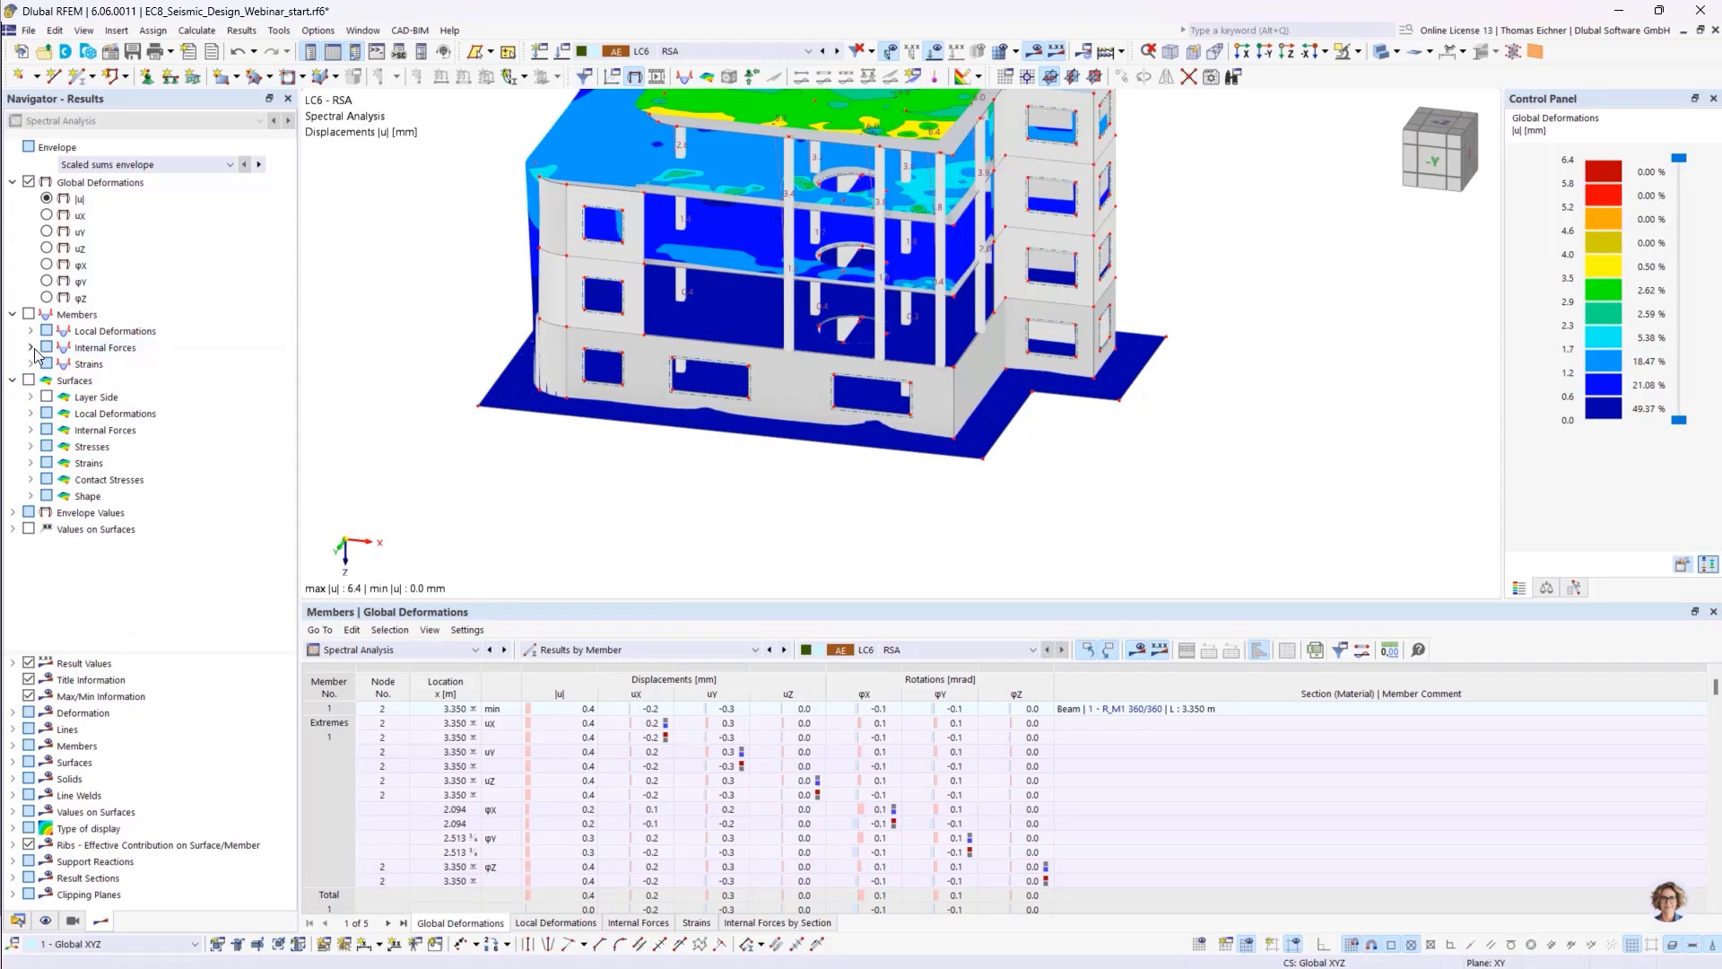
{"action": "left_click", "coordinate": [31, 347]}
{"action": "left_click", "coordinate": [64, 363]}
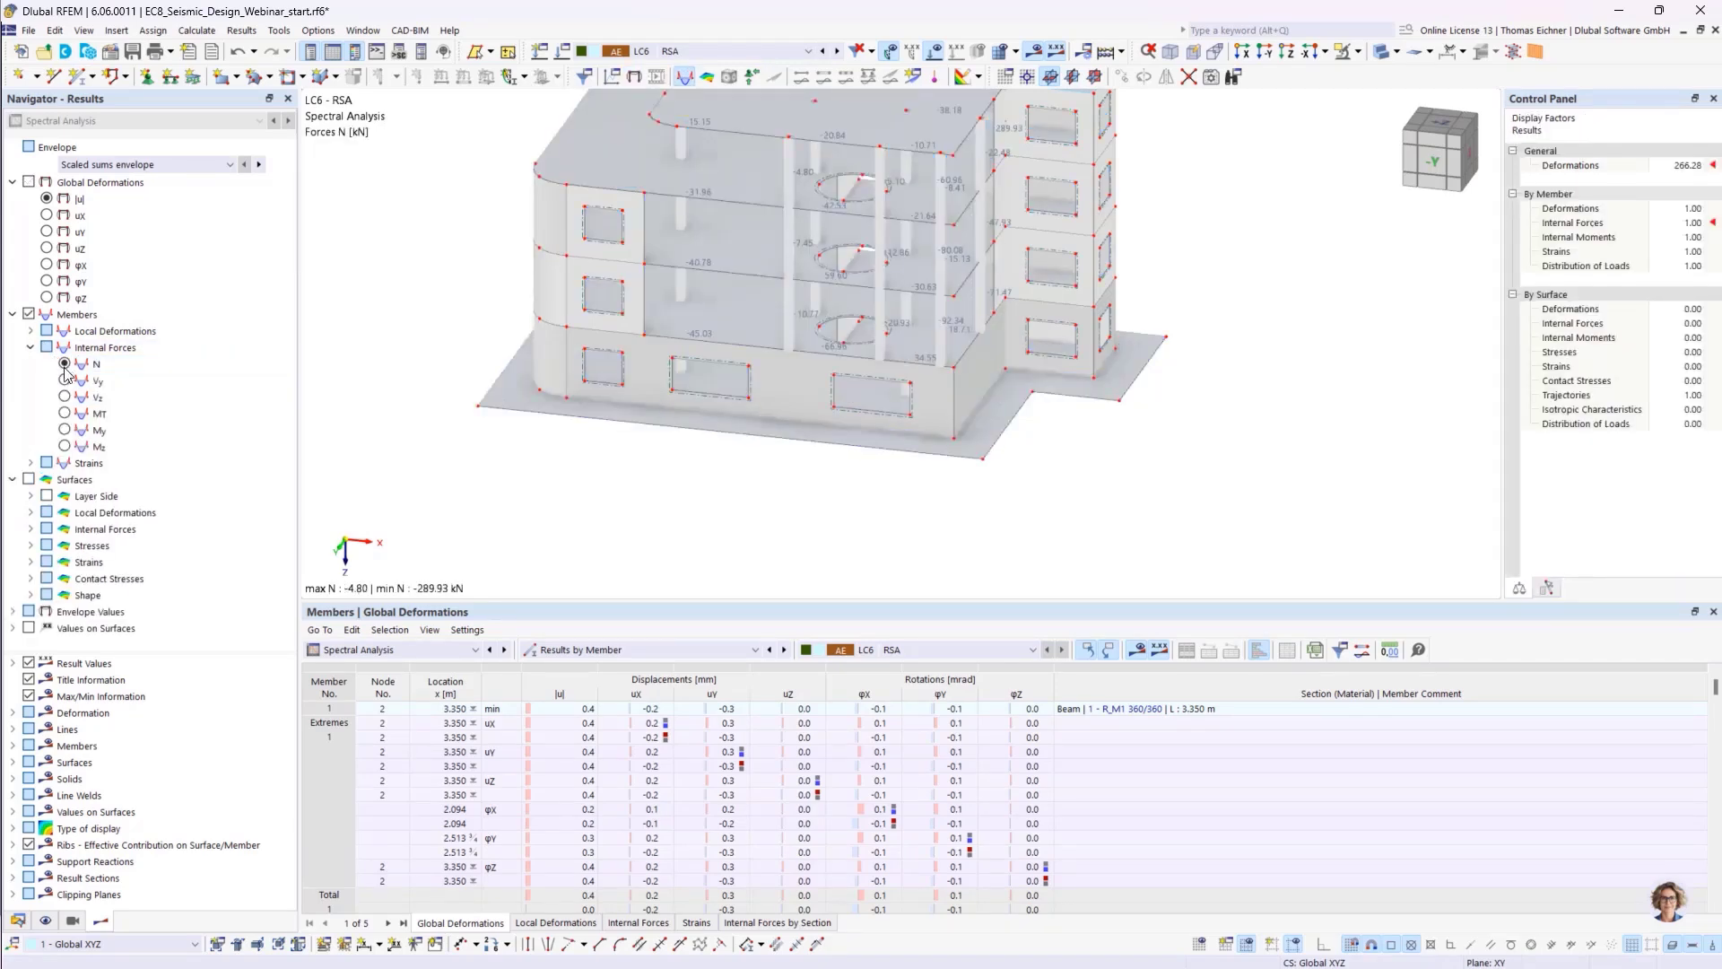
{"action": "left_click", "coordinate": [65, 381]}
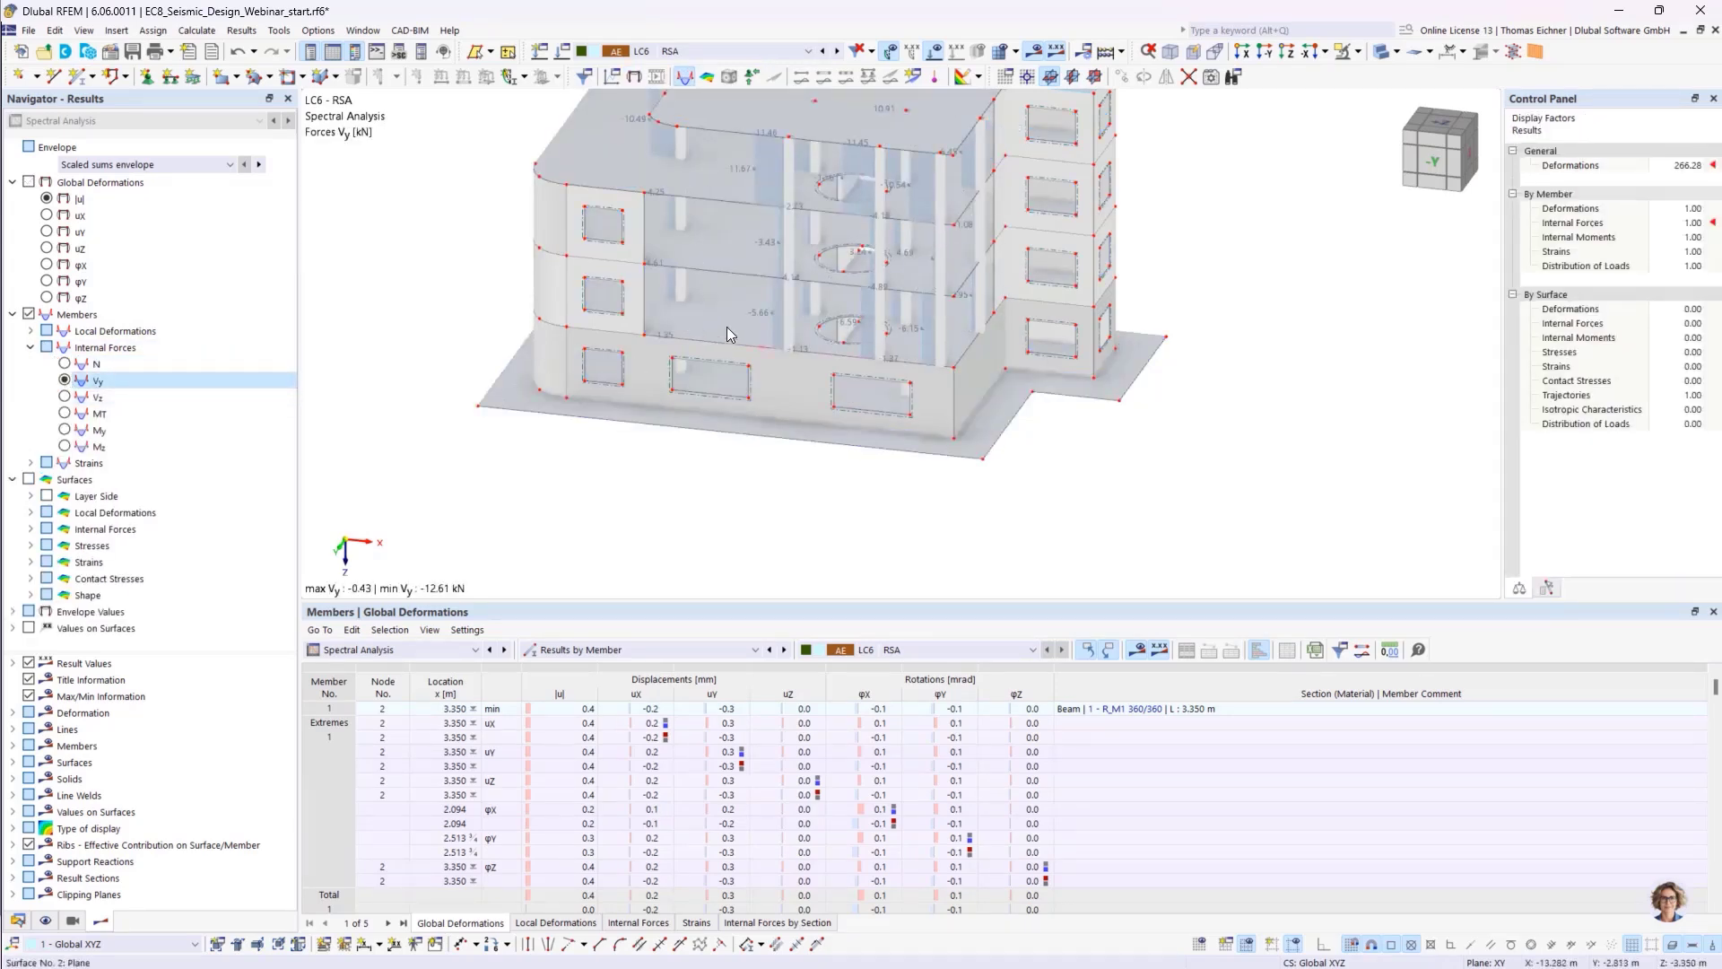
{"action": "scroll", "coordinate": [766, 277], "scroll_direction": "up", "scroll_amount": 5}
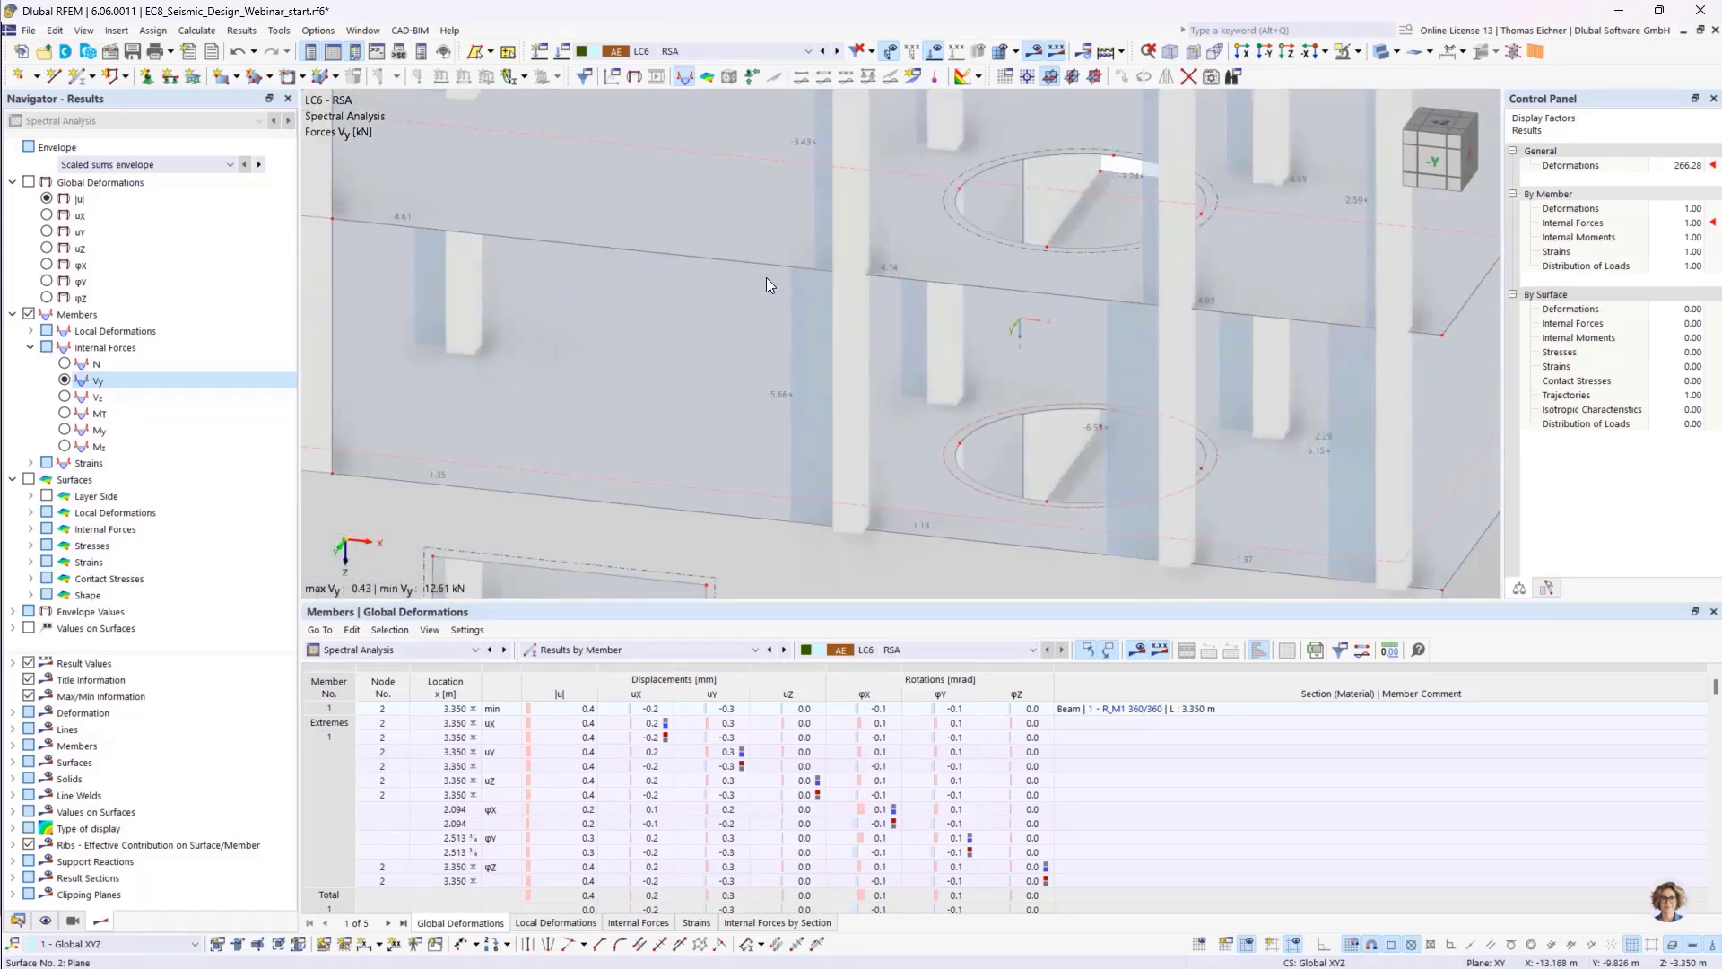
{"action": "scroll", "coordinate": [766, 286], "scroll_direction": "down", "scroll_amount": 4}
{"action": "scroll", "coordinate": [766, 277], "scroll_direction": "down", "scroll_amount": 3}
{"action": "middle_click_drag", "start_coordinate": [766, 278], "coordinate": [615, 317]}
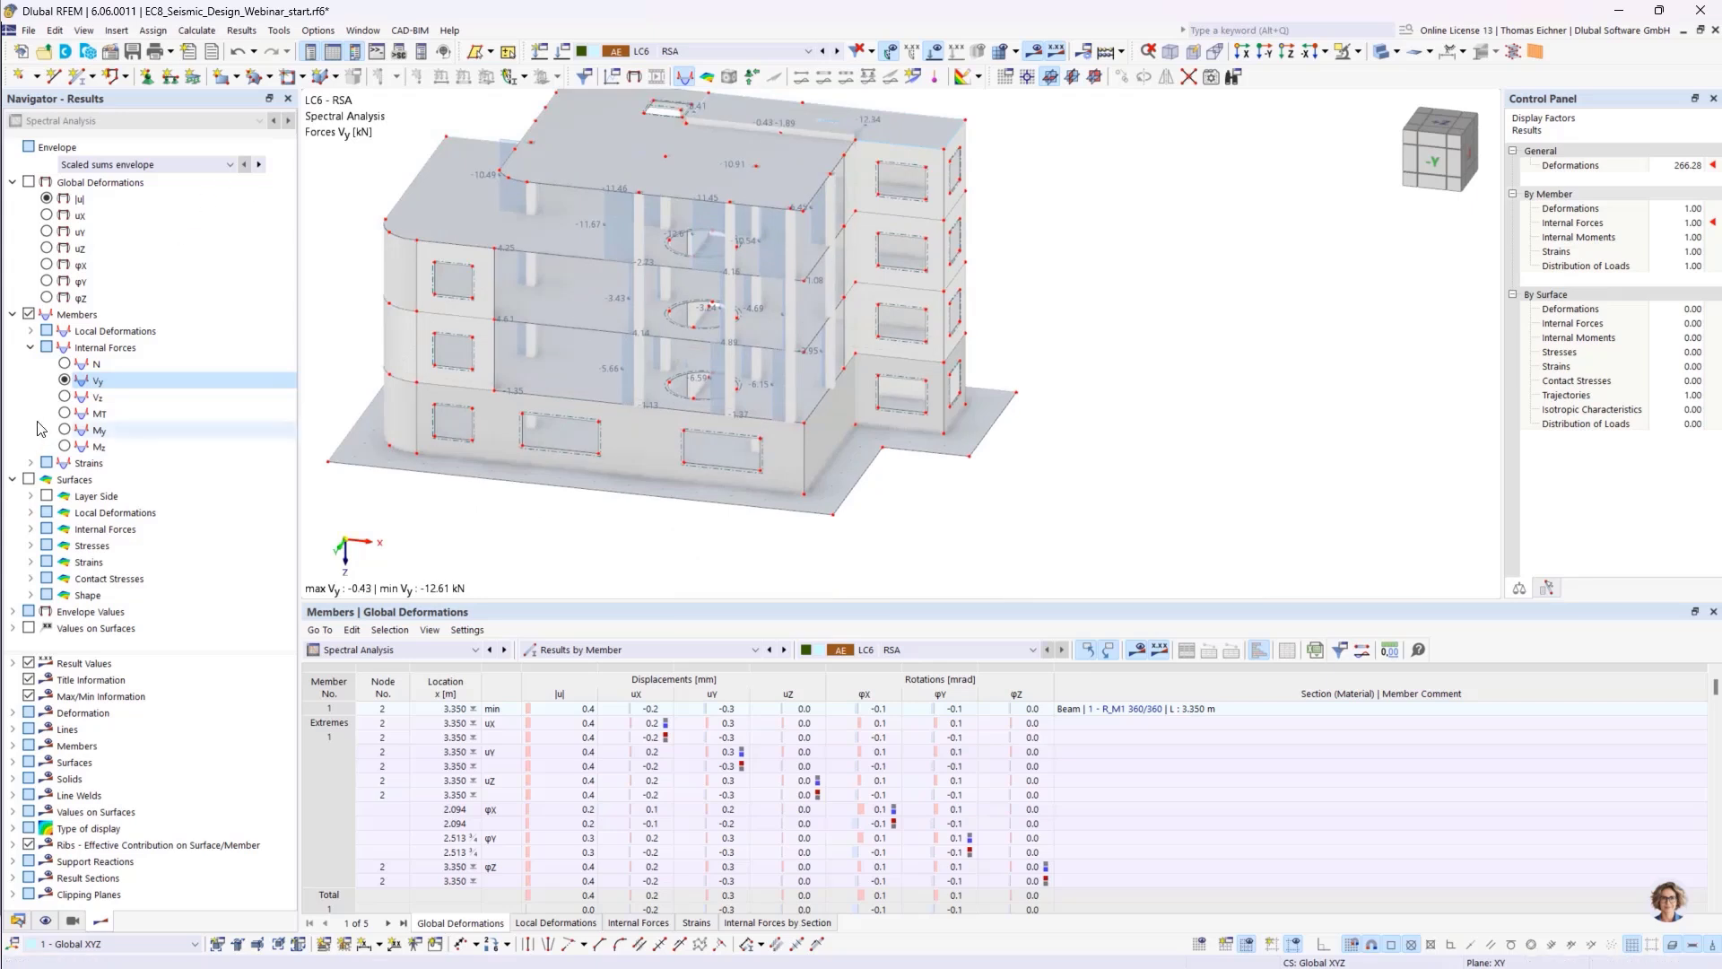
{"action": "middle_click_drag", "start_coordinate": [549, 246], "coordinate": [656, 299]}
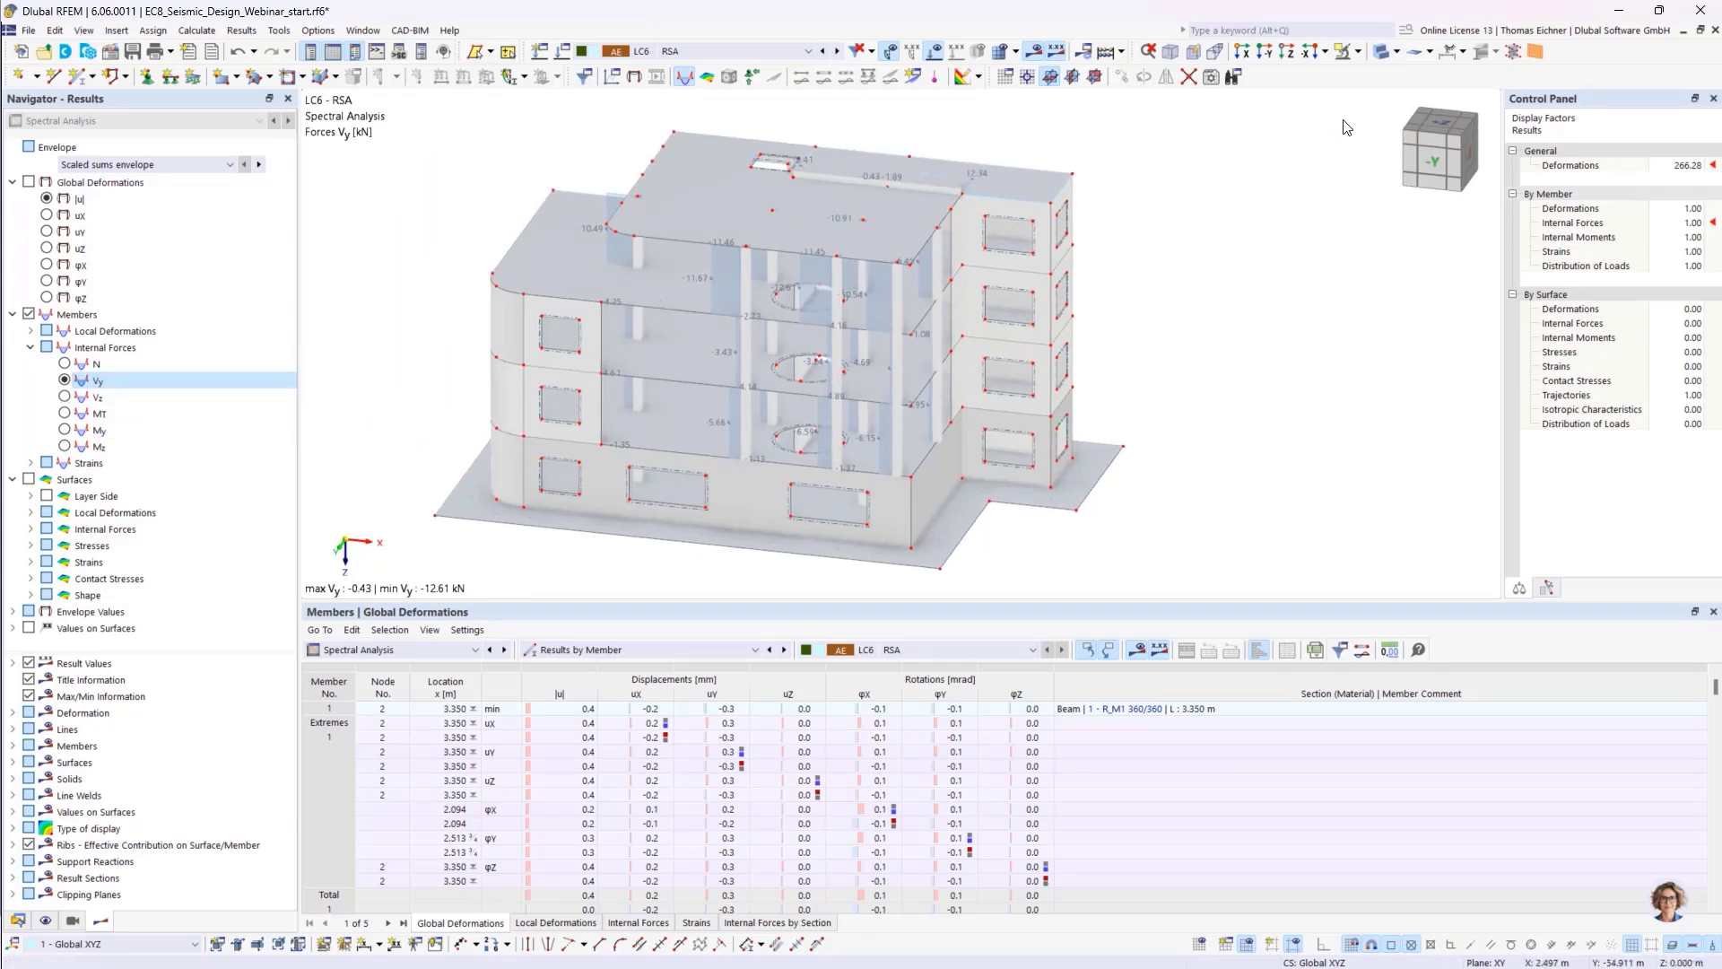
- Display the building as a Transparent Model so the members' shear force diagrams can be examined
{"action": "left_click", "coordinate": [1360, 52]}
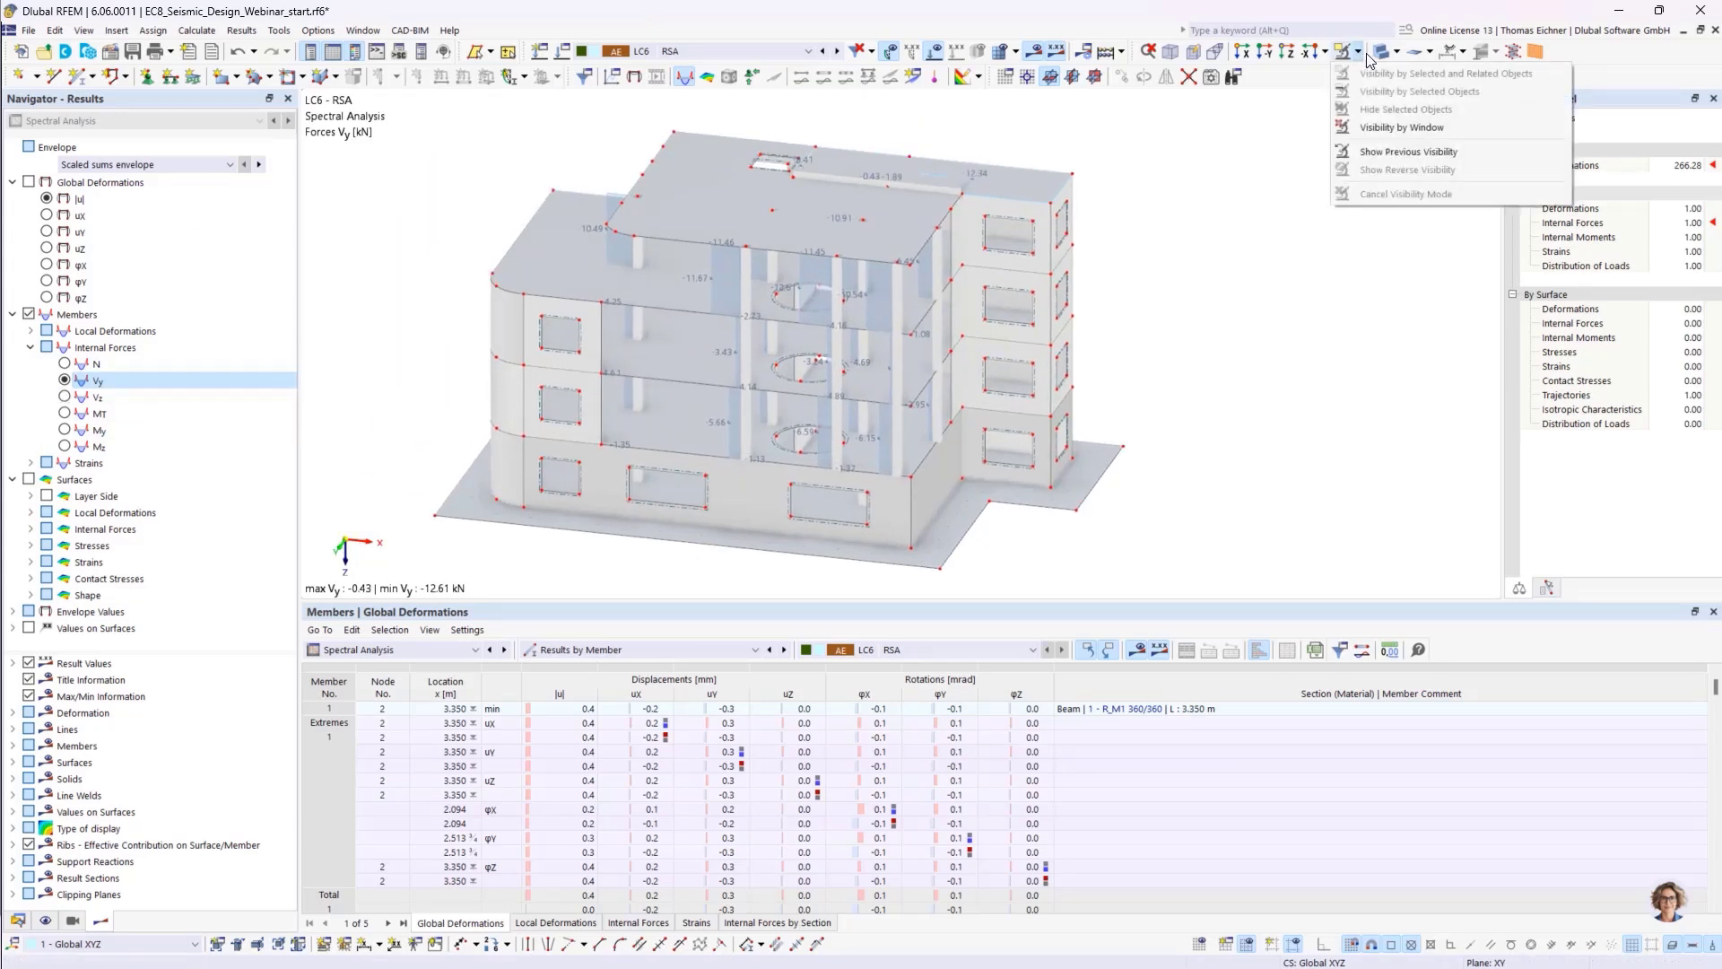
{"action": "left_click", "coordinate": [1397, 52]}
{"action": "left_click", "coordinate": [1396, 52]}
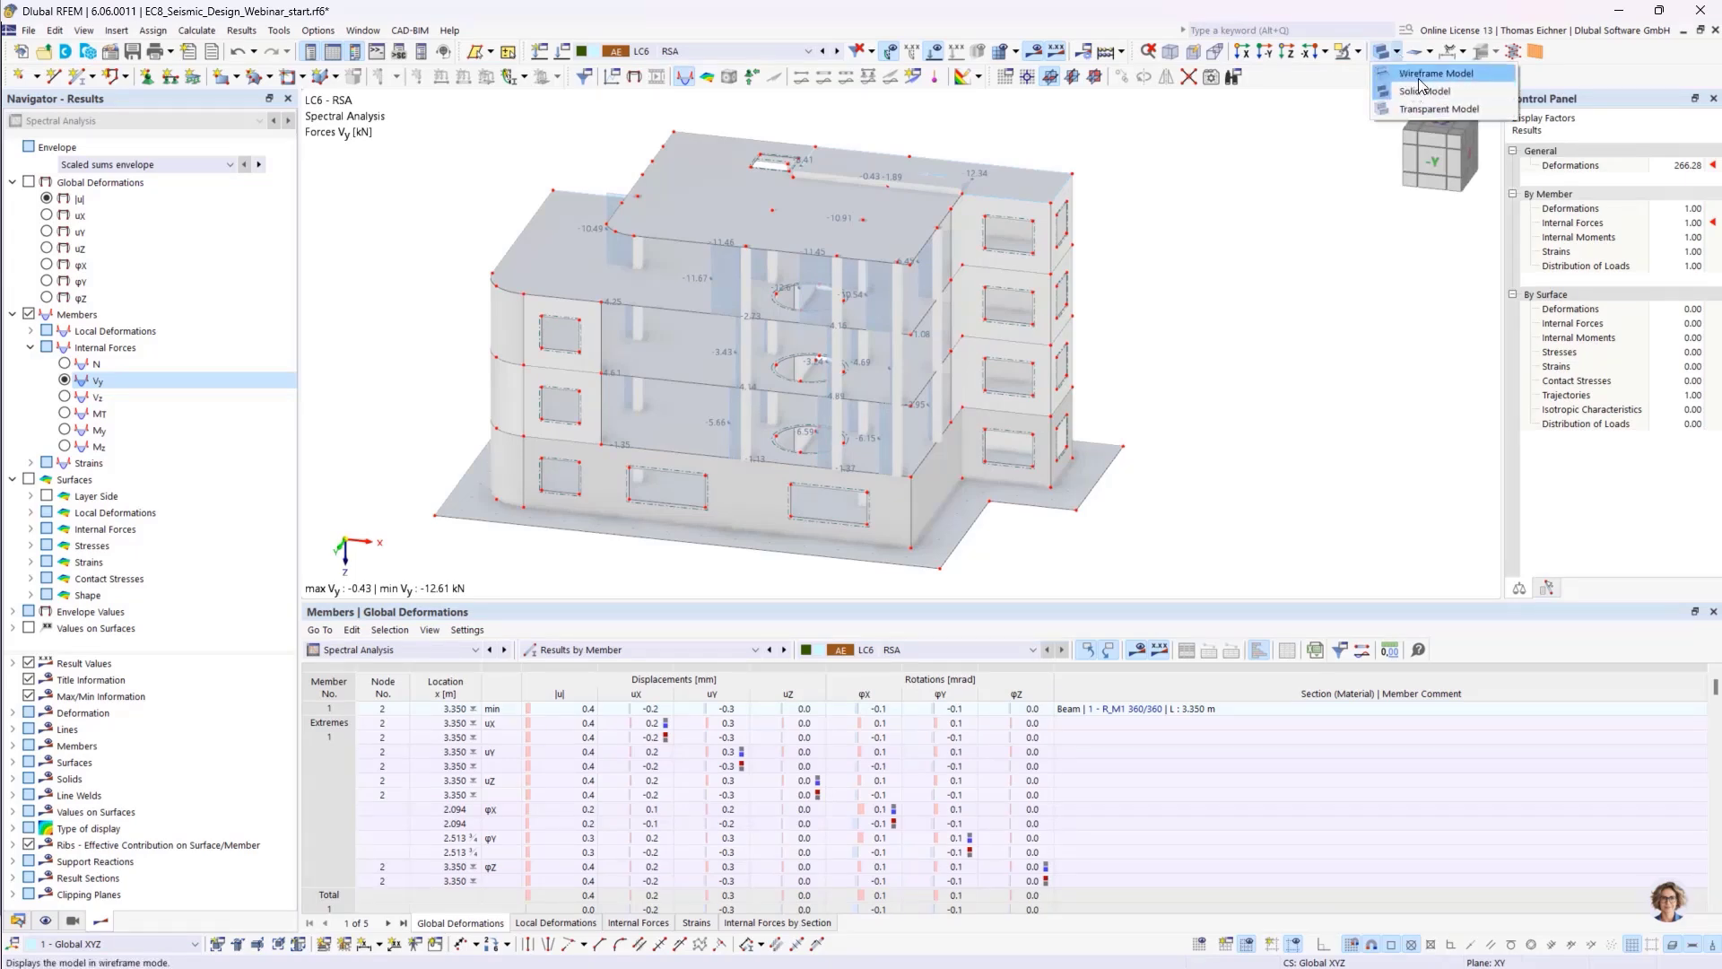
{"action": "left_click", "coordinate": [1415, 109]}
{"action": "scroll", "coordinate": [625, 480], "scroll_direction": "up", "scroll_amount": 3}
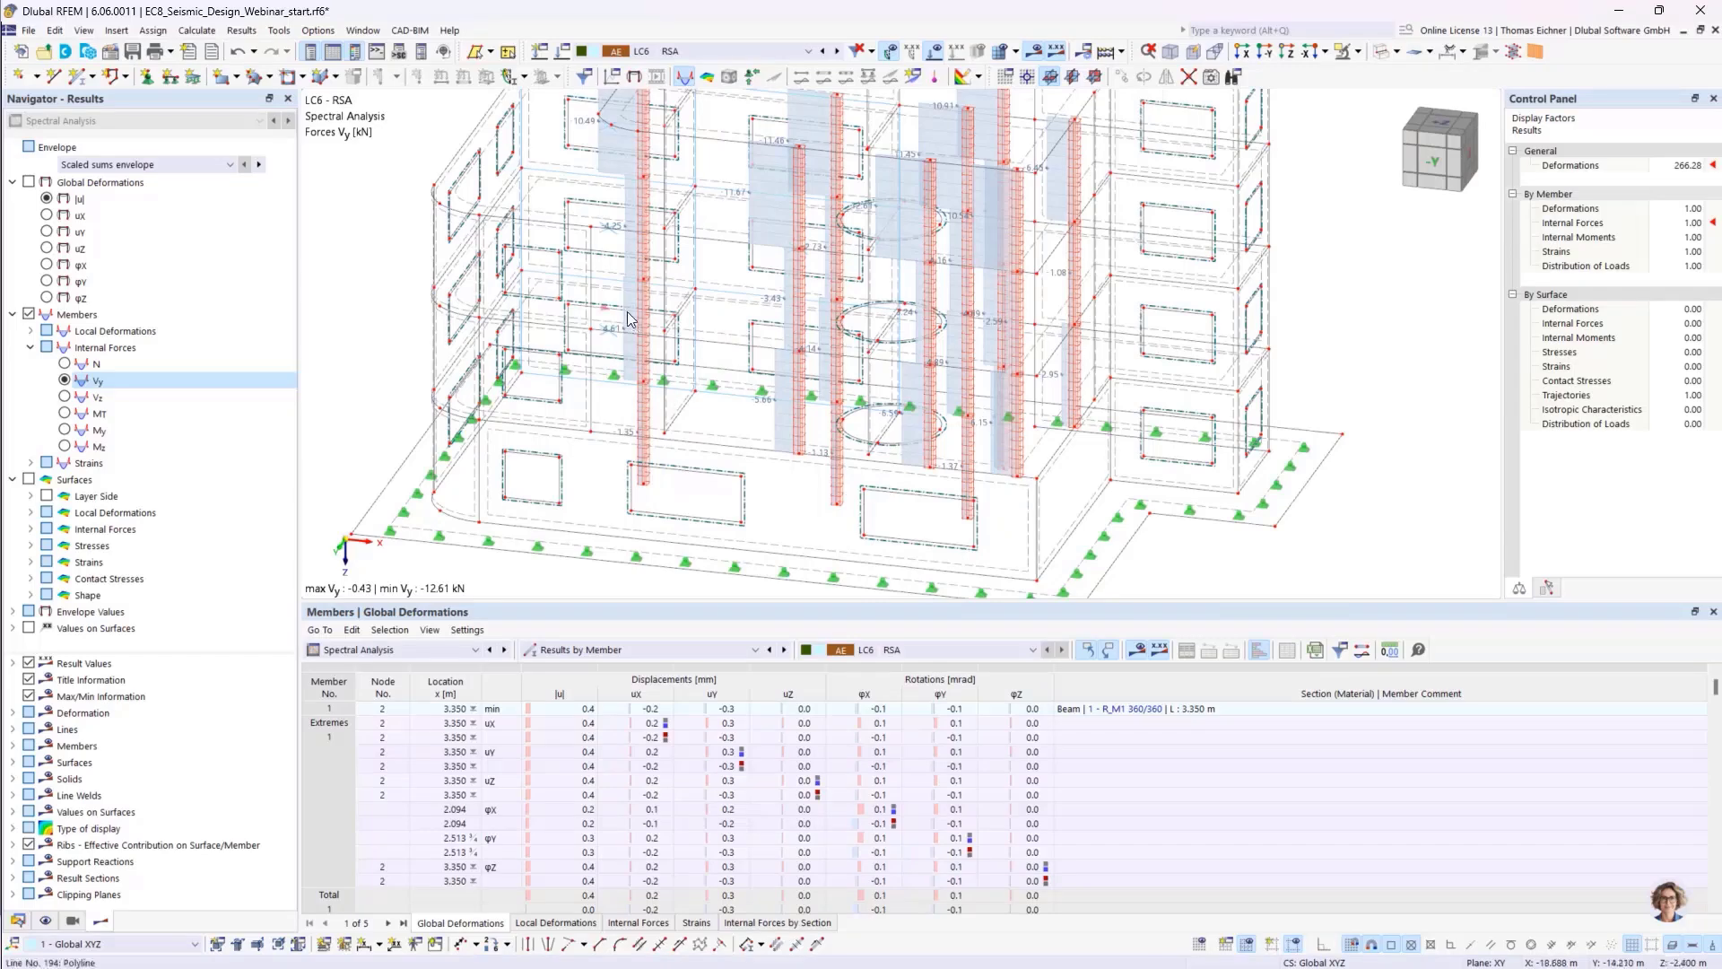
{"action": "scroll", "coordinate": [634, 323], "scroll_direction": "down", "scroll_amount": 1}
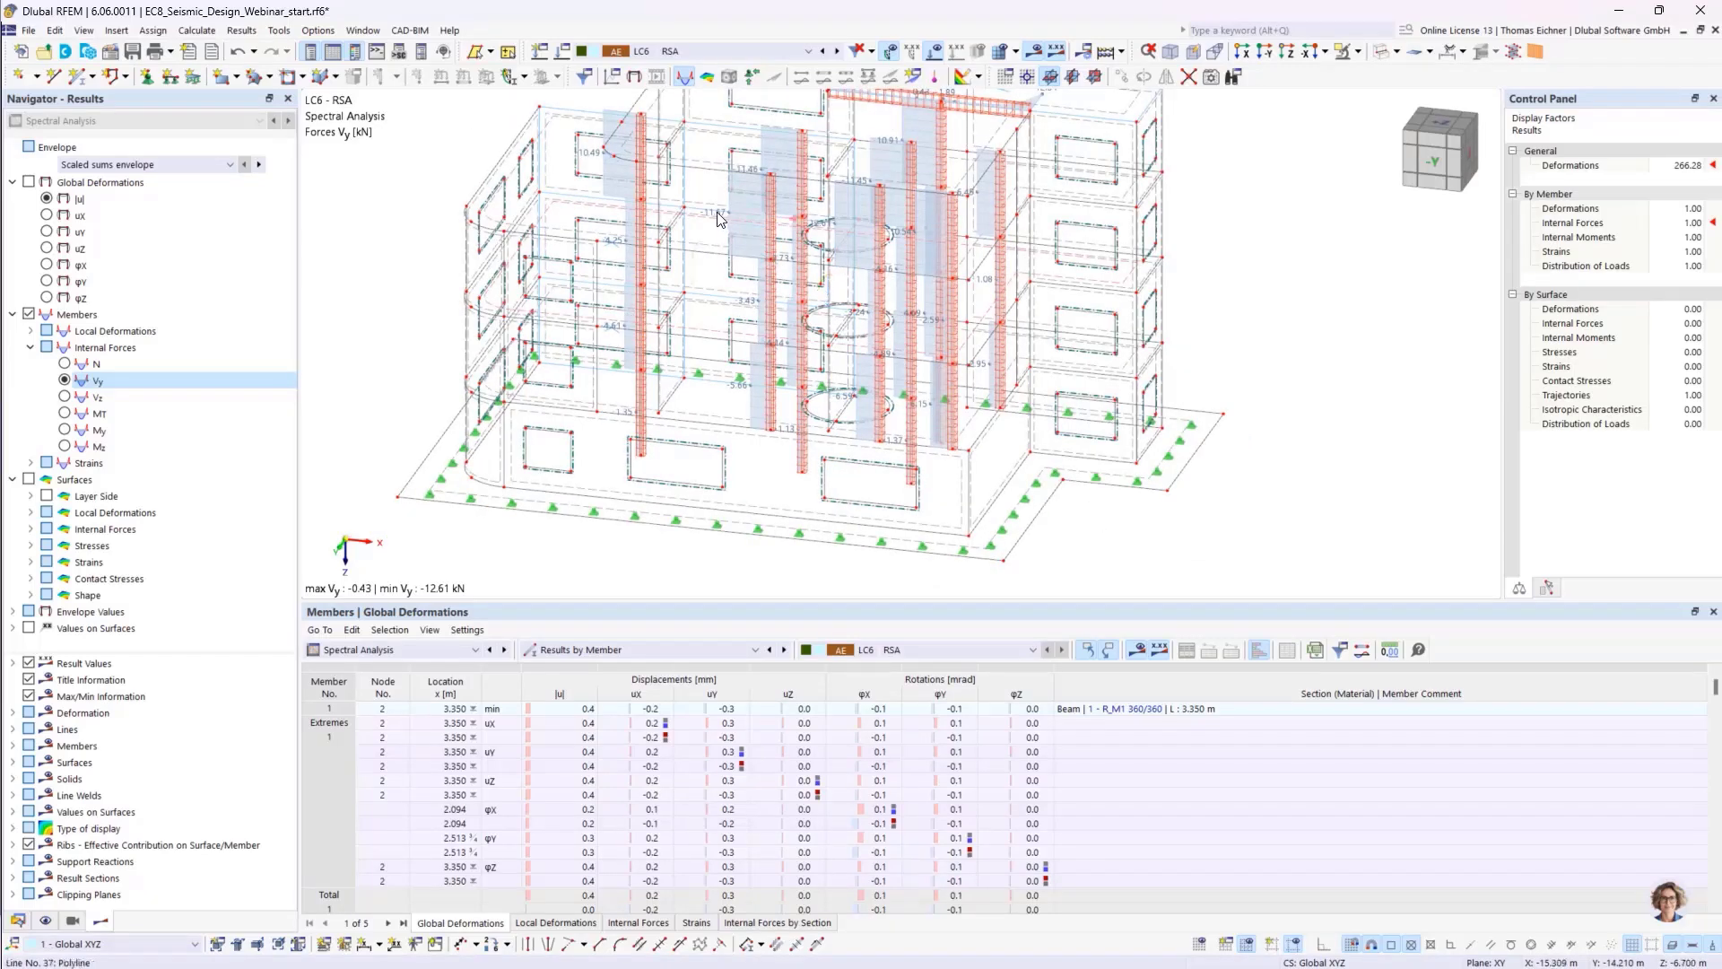
- Keep the scaled sums envelope and show both max and min envelope values of the members' shear forces Vy
{"action": "left_click", "coordinate": [145, 166]}
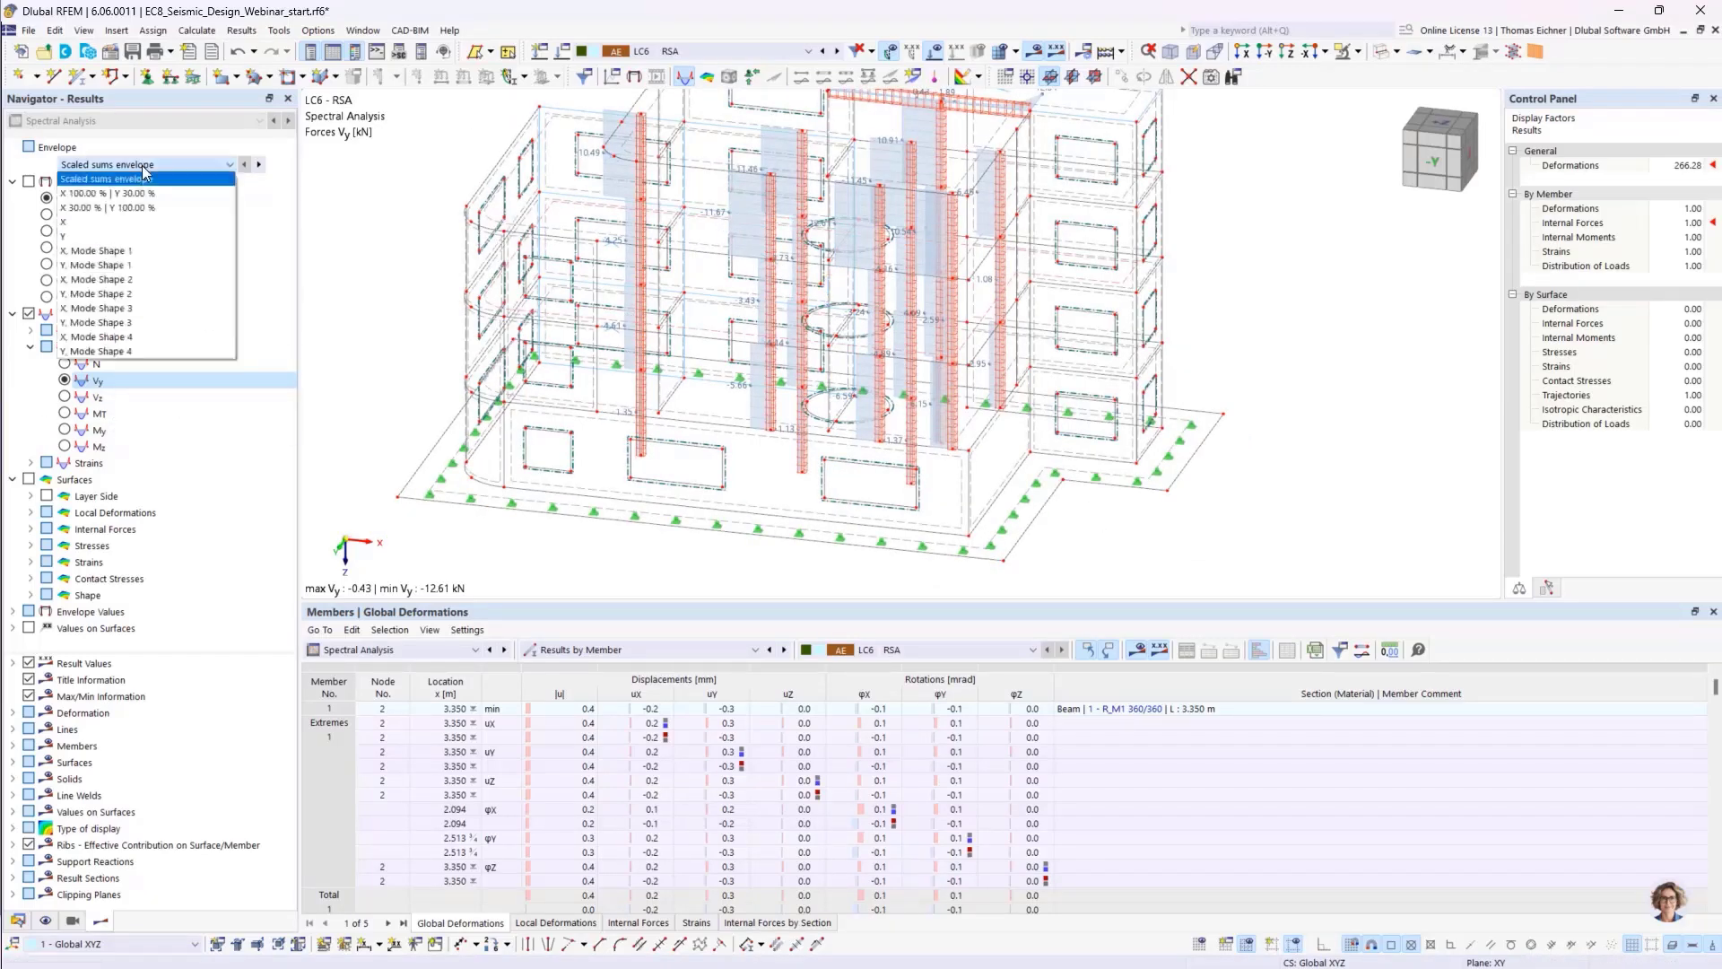
{"action": "left_click", "coordinate": [143, 178]}
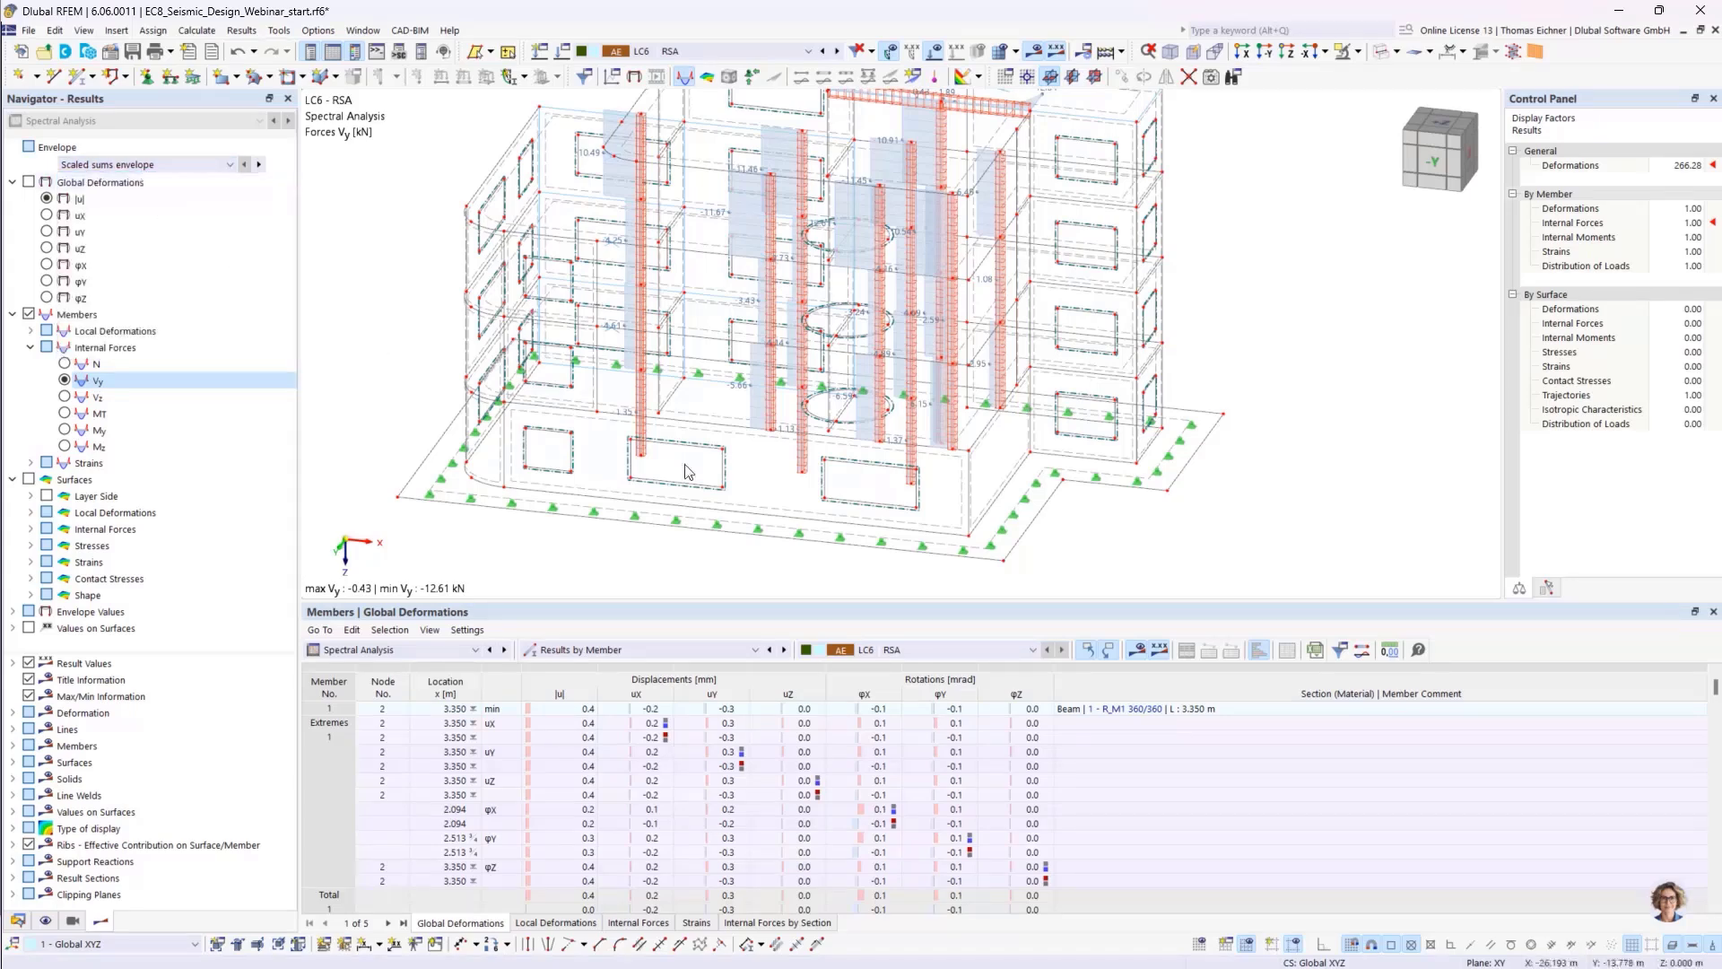
{"action": "scroll", "coordinate": [752, 243], "scroll_direction": "down", "scroll_amount": 3}
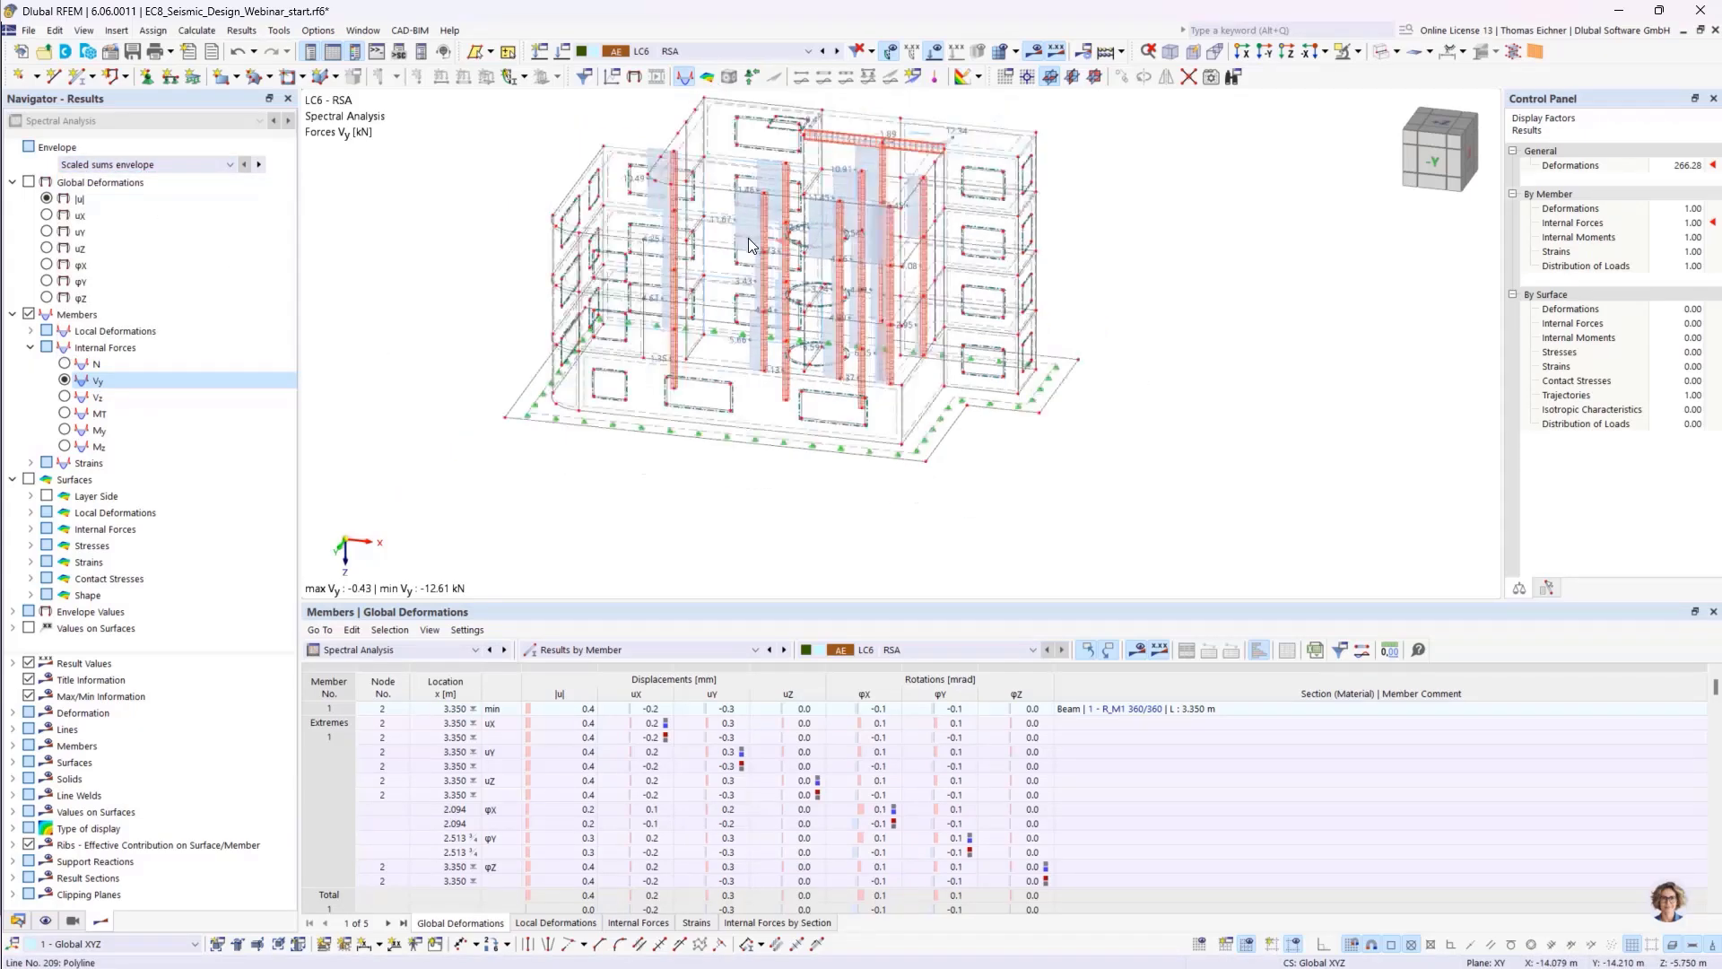
{"action": "left_click", "coordinate": [633, 735]}
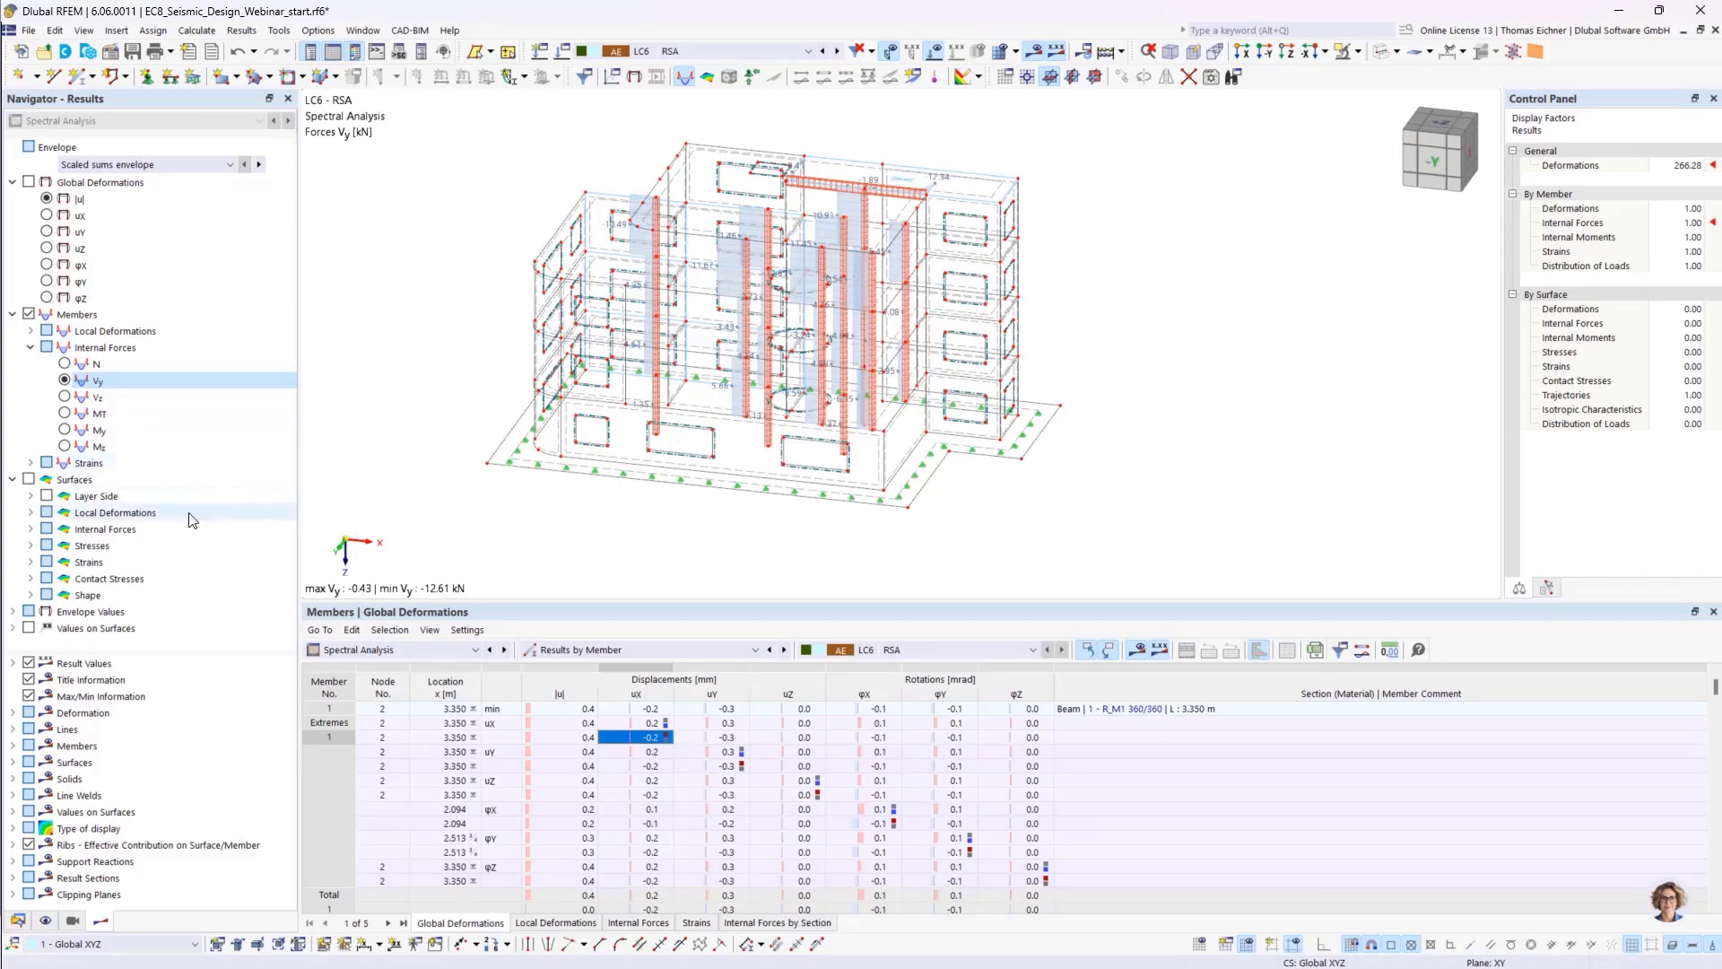
{"action": "left_click", "coordinate": [12, 612]}
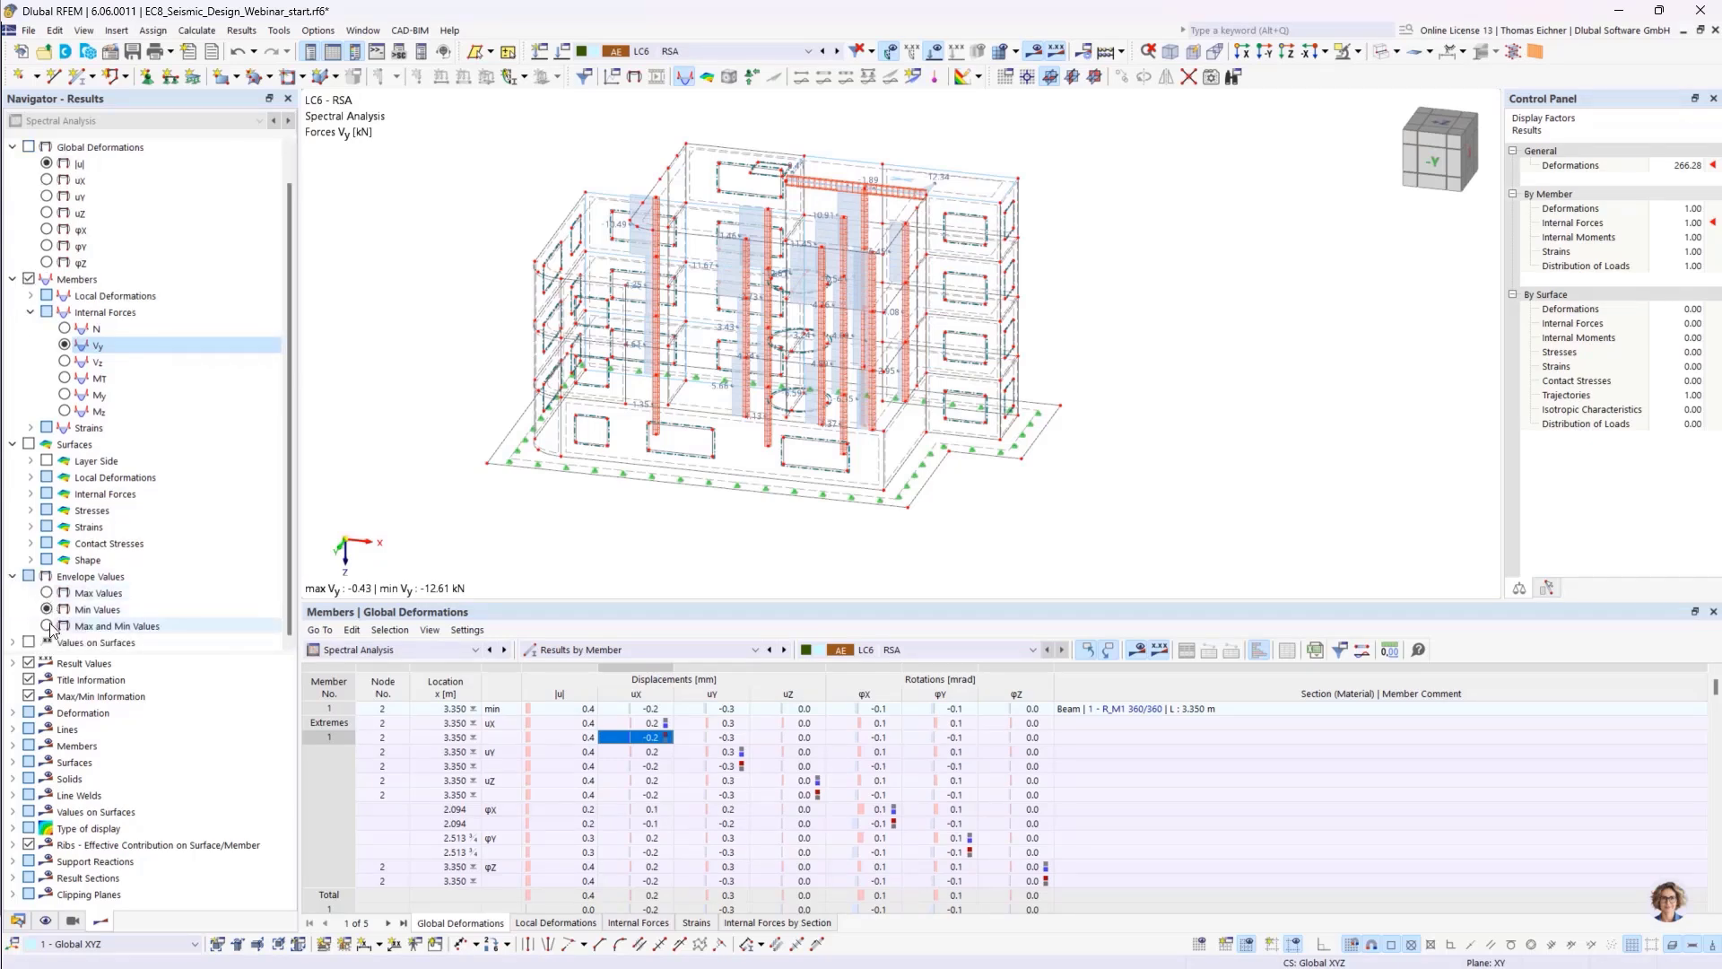
{"action": "left_click", "coordinate": [47, 626]}
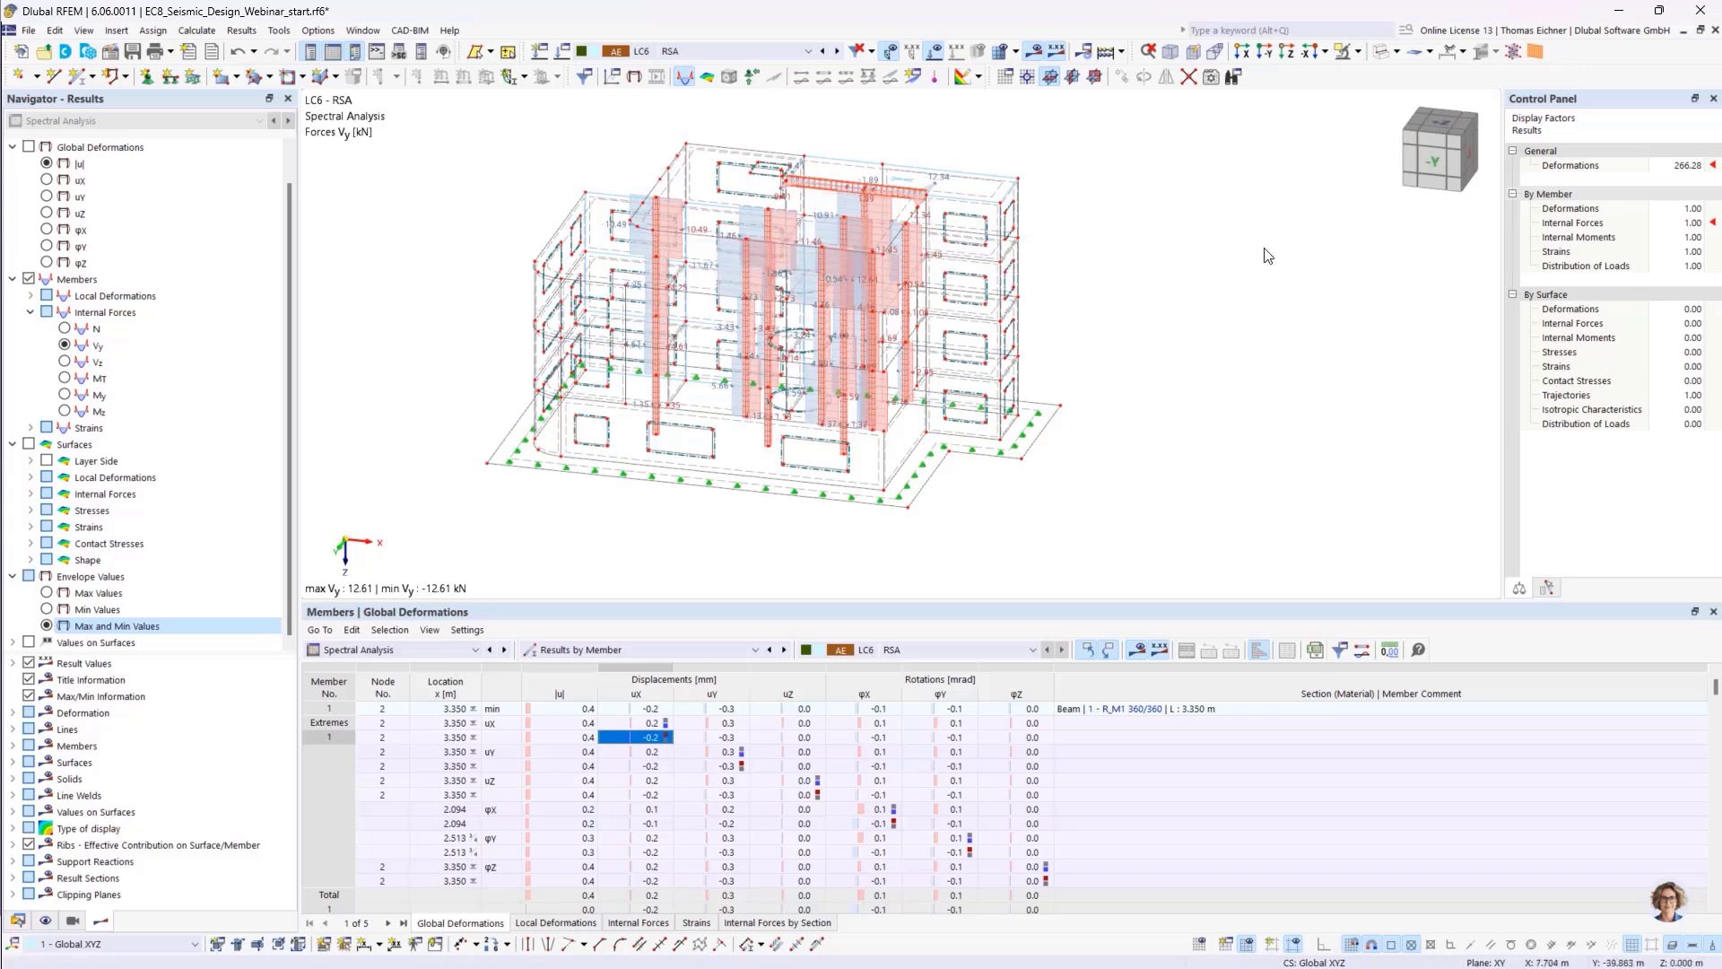
- Add a design situation to the load cases and combinations and set its type to ULS (STR/GEO) - Seismic
{"action": "left_click", "coordinate": [712, 54]}
{"action": "left_click", "coordinate": [712, 54]}
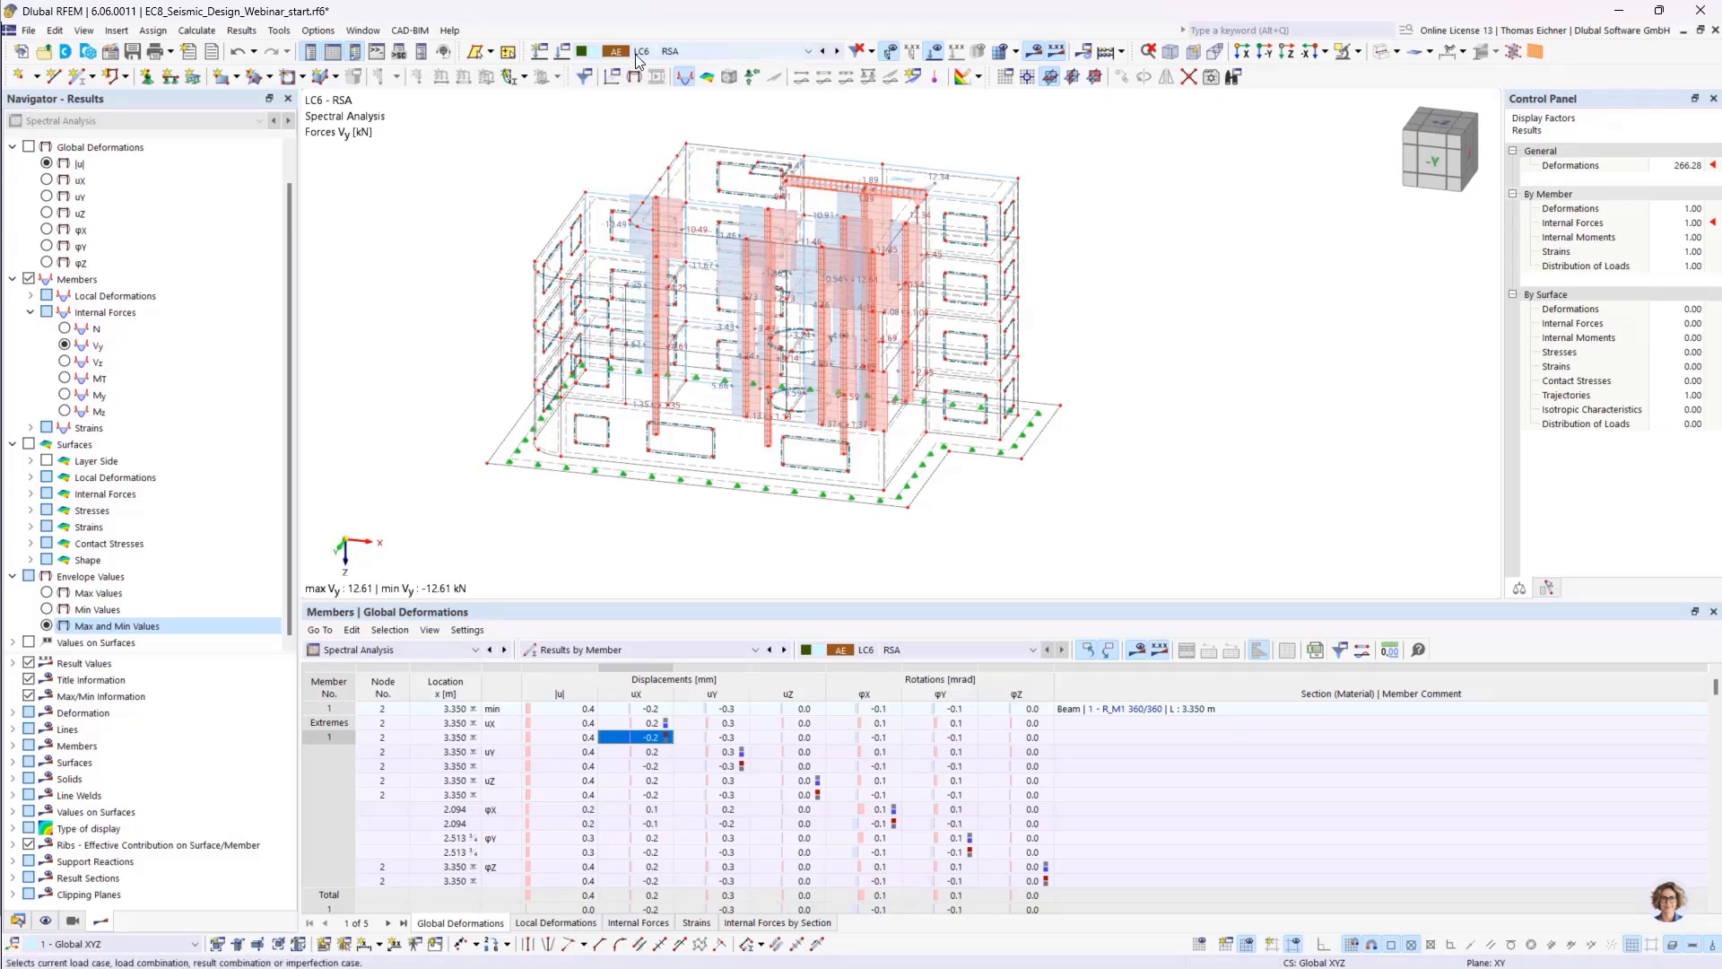
{"action": "left_click", "coordinate": [626, 55]}
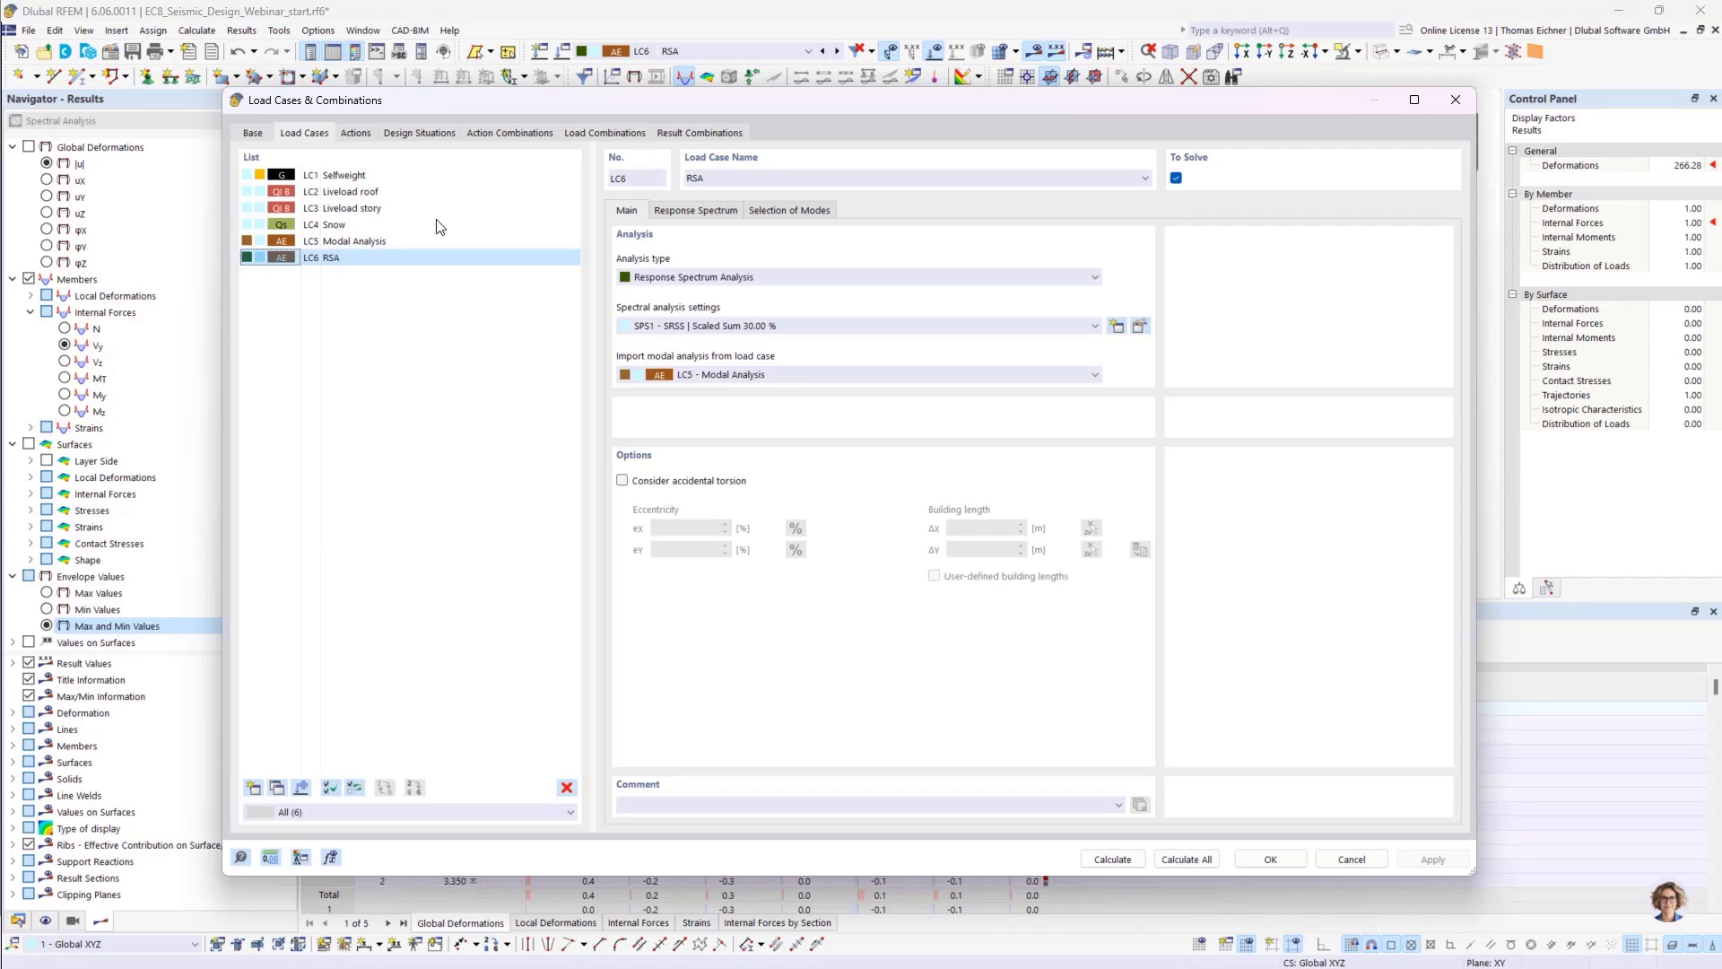
{"action": "left_click", "coordinate": [409, 133]}
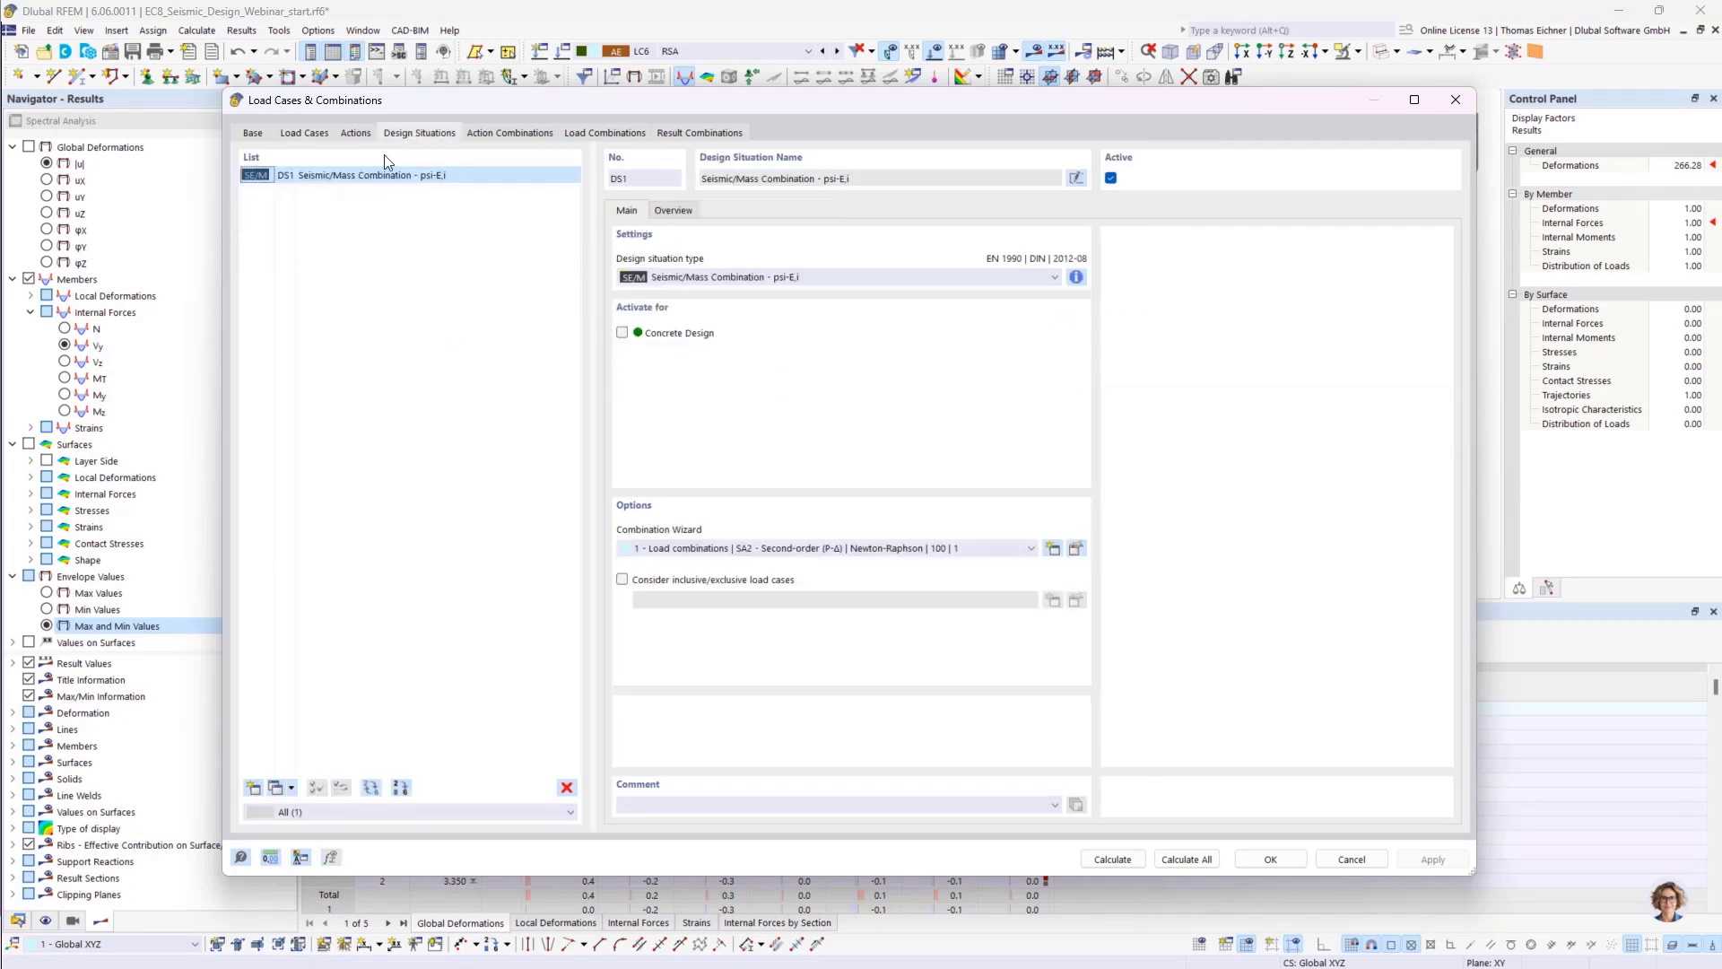
{"action": "left_click", "coordinate": [253, 788]}
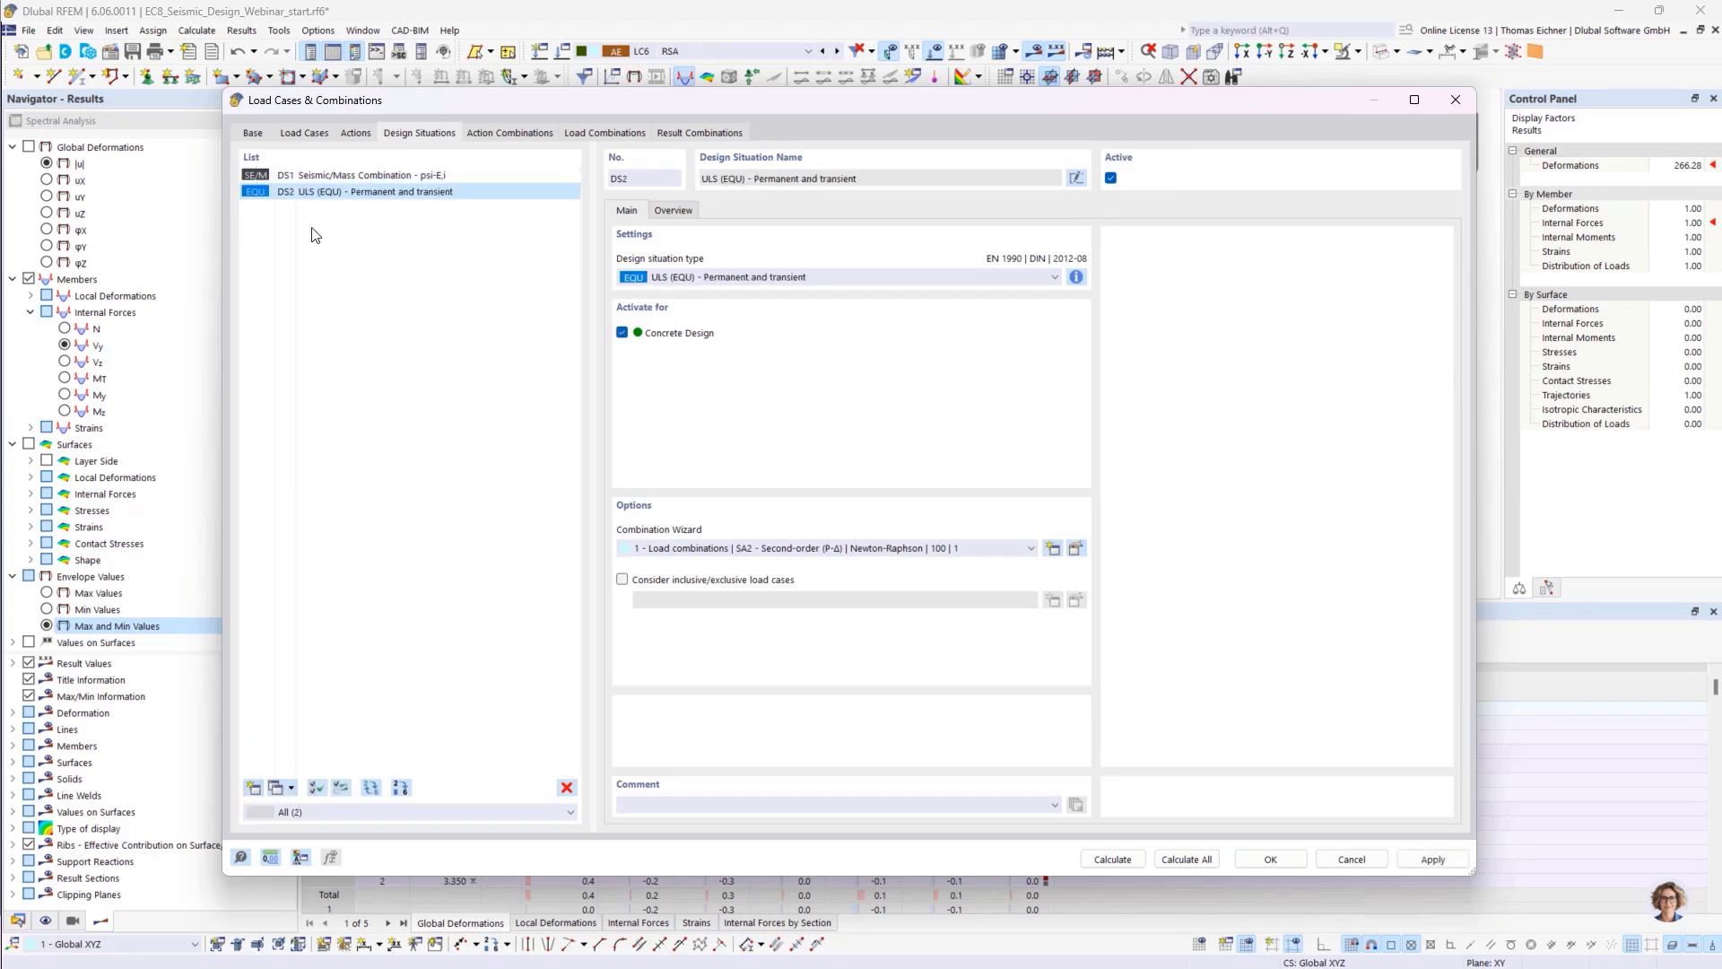
{"action": "left_click", "coordinate": [667, 277]}
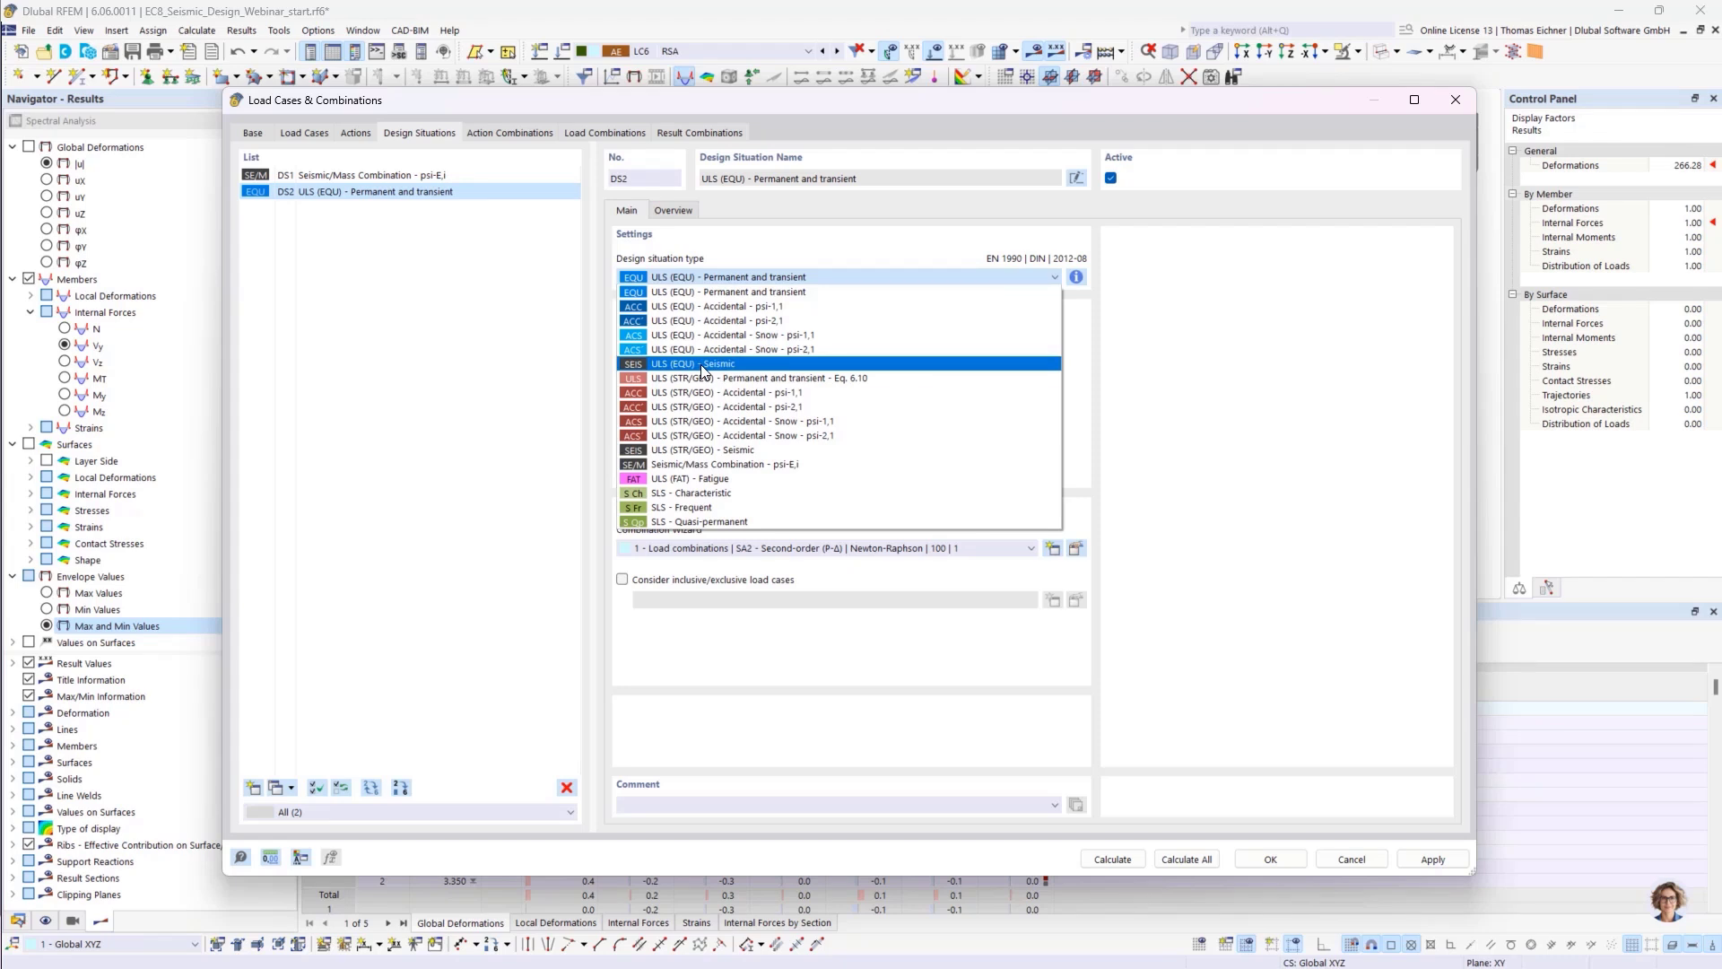
{"action": "left_click", "coordinate": [692, 450]}
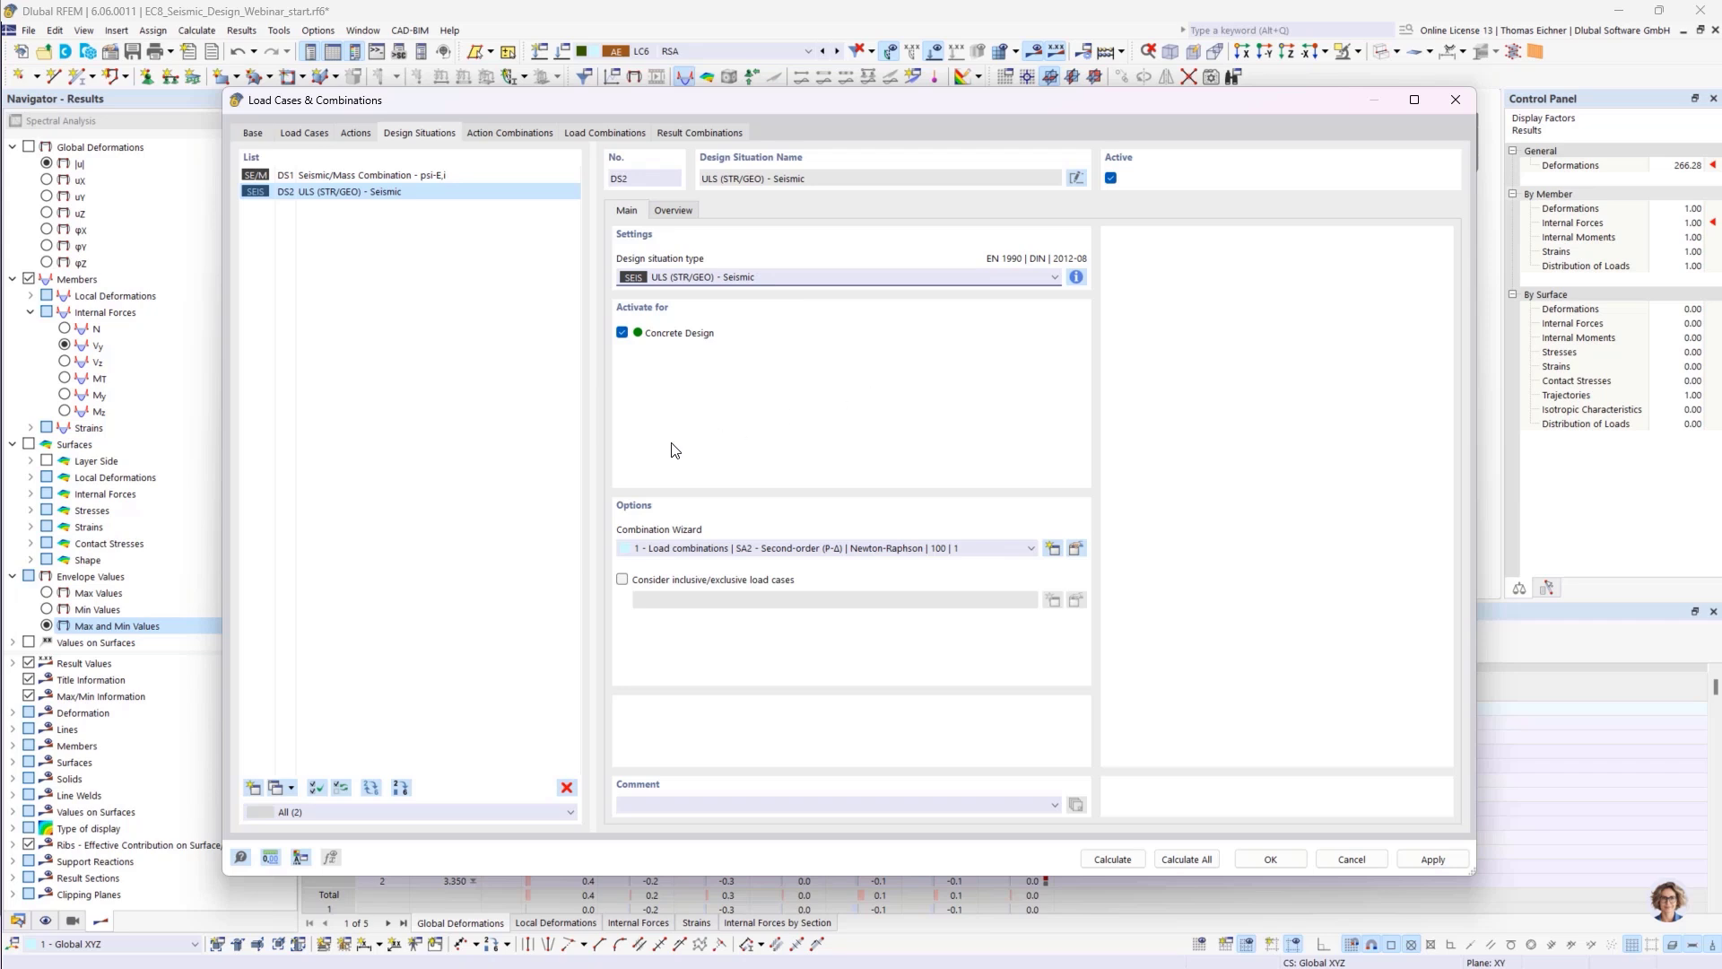
- Deactivate Concrete Design for the new seismic design situation and reselect the second-order load combinations wizard
{"action": "left_click", "coordinate": [823, 328]}
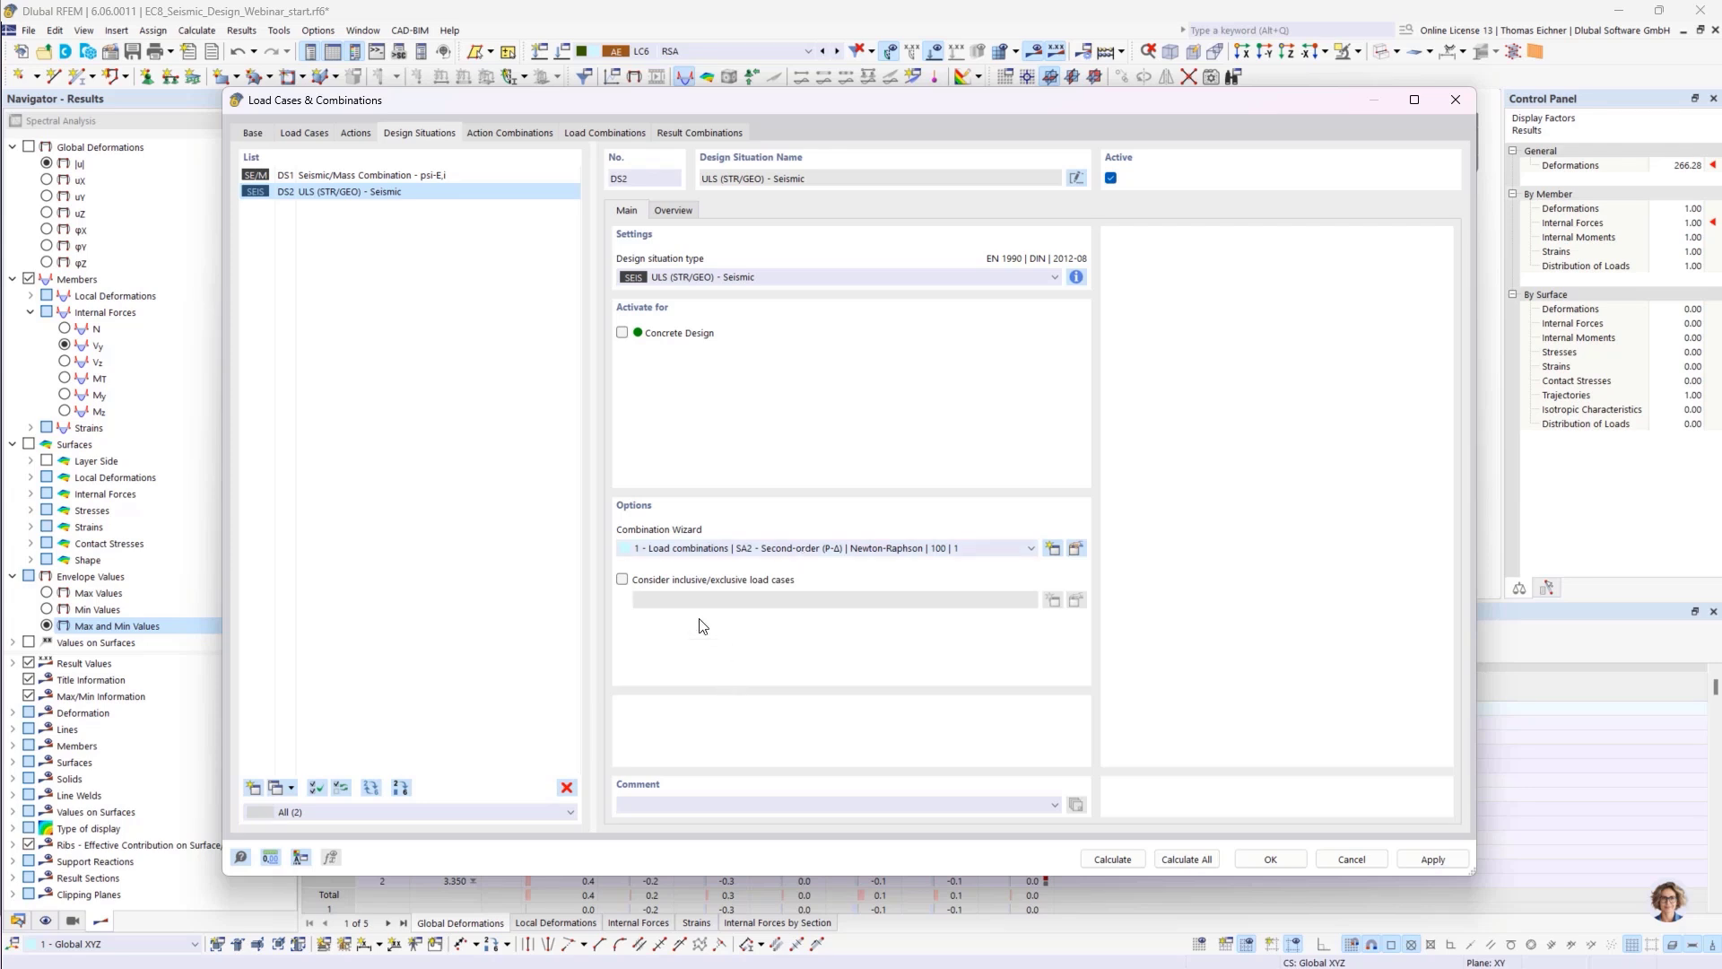
{"action": "left_click", "coordinate": [701, 549]}
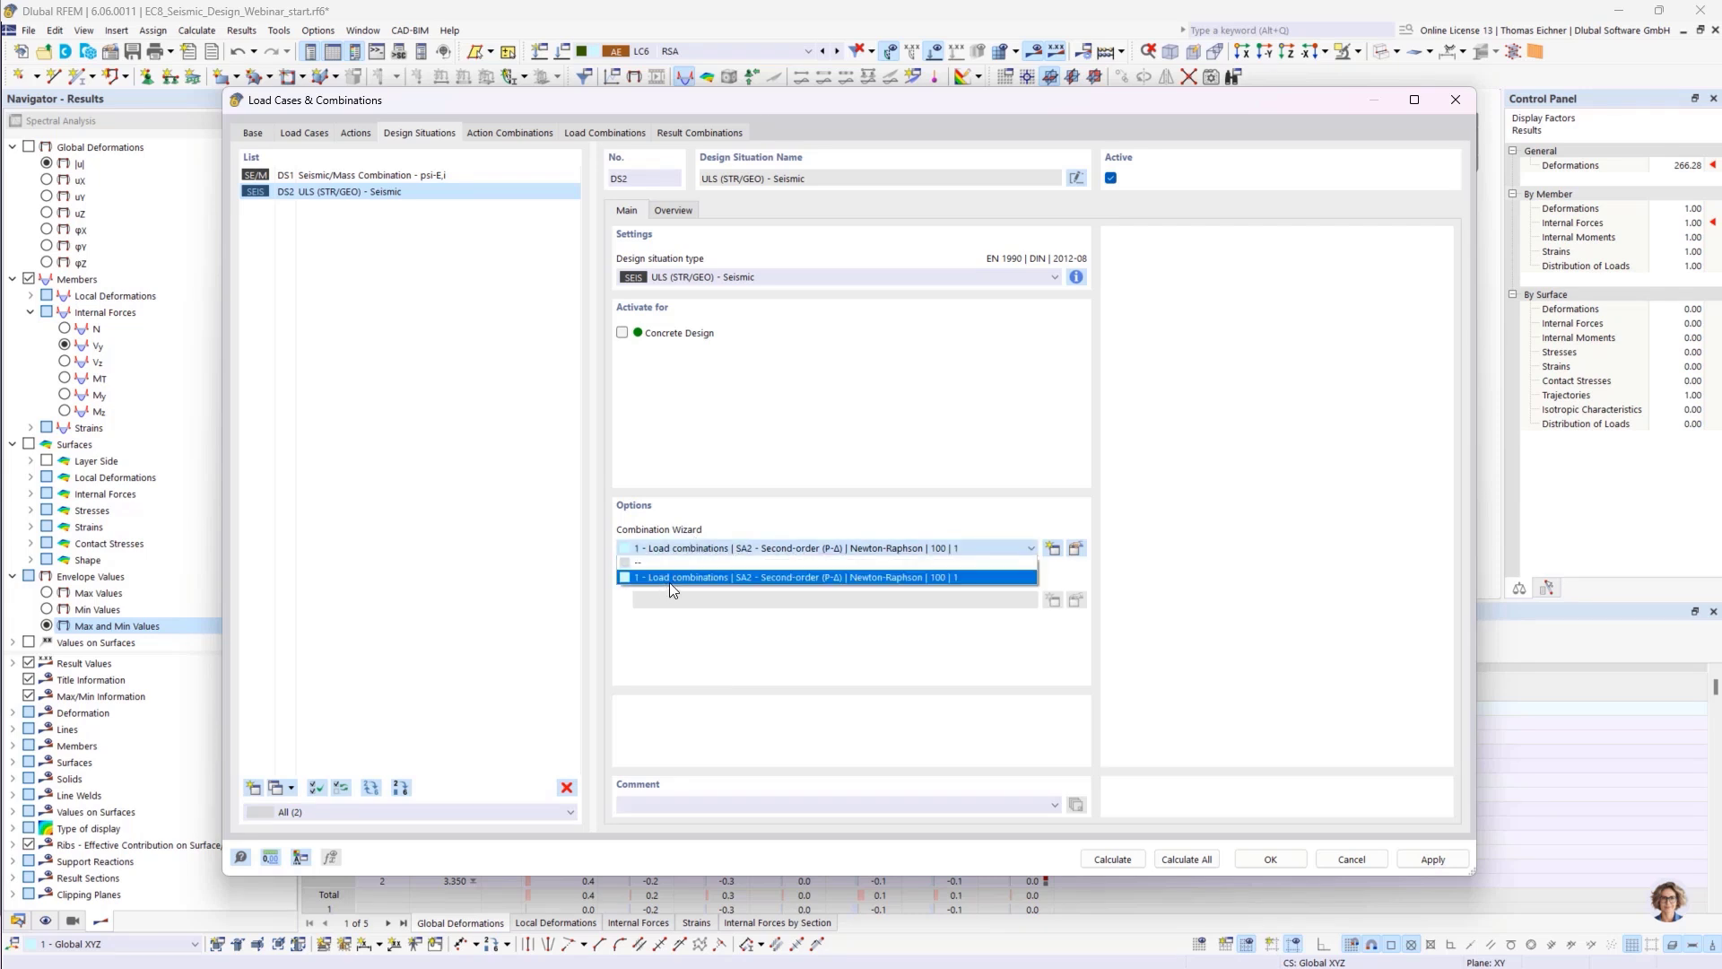
{"action": "left_click", "coordinate": [672, 579]}
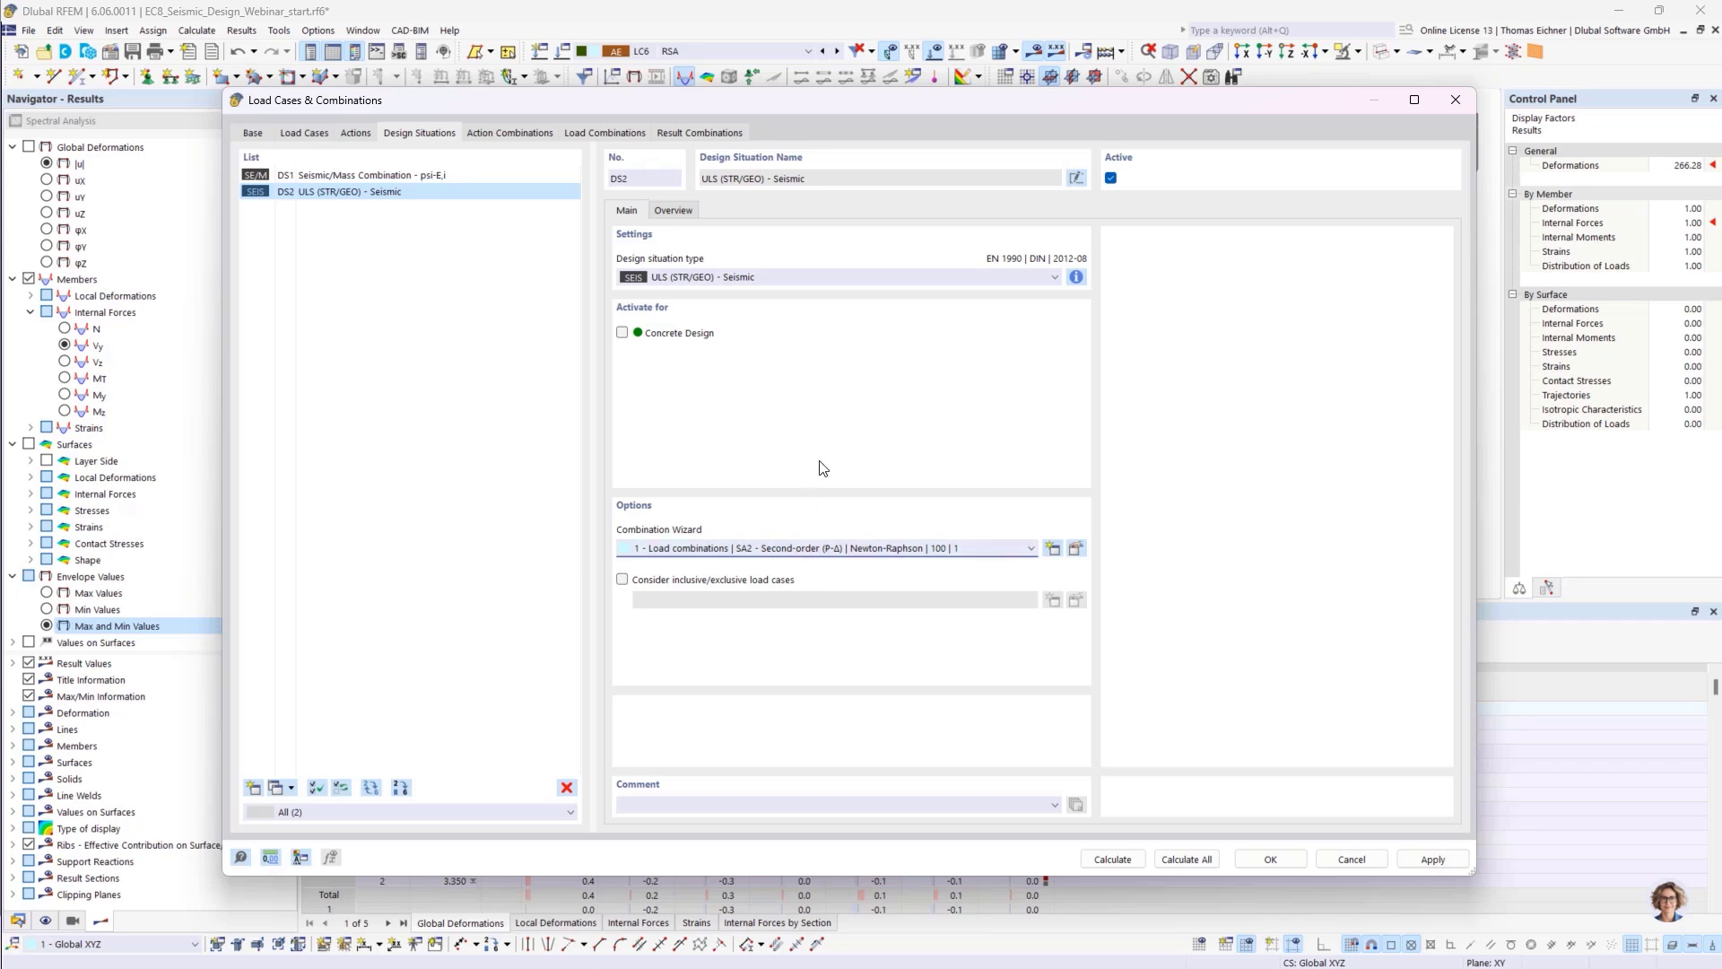
- Copy the existing combination wizard and set the copy to generate result combinations (linear analysis)
{"action": "left_click", "coordinate": [1076, 548]}
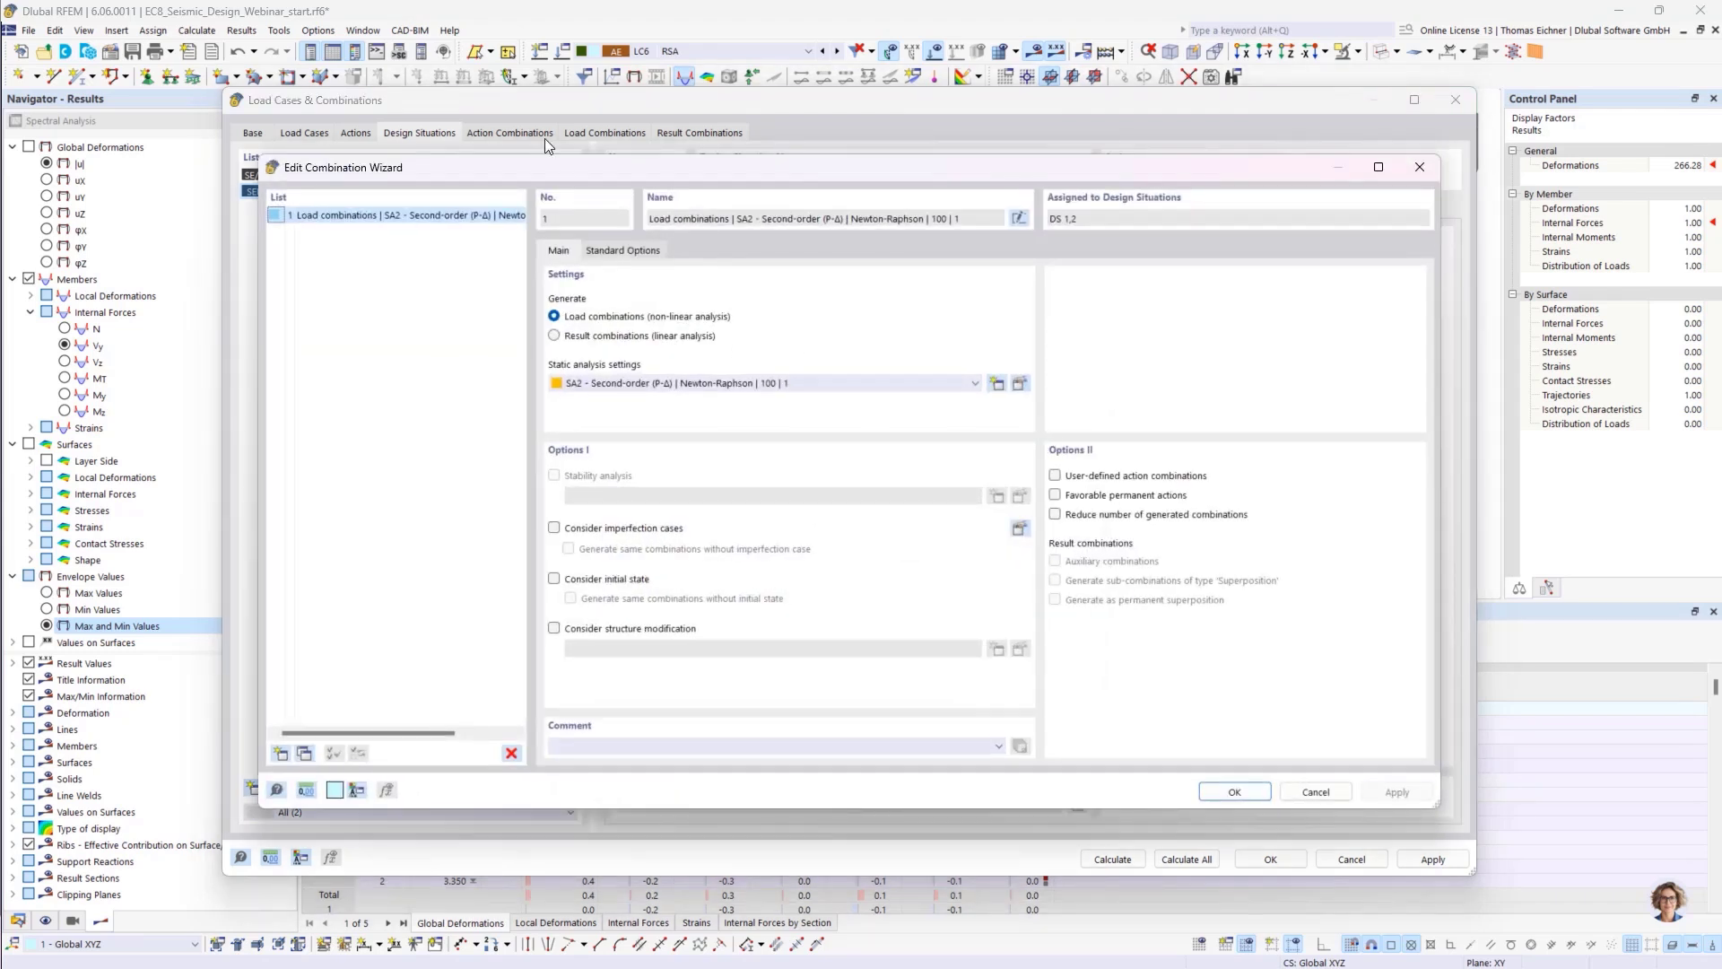
{"action": "left_click", "coordinate": [304, 755]}
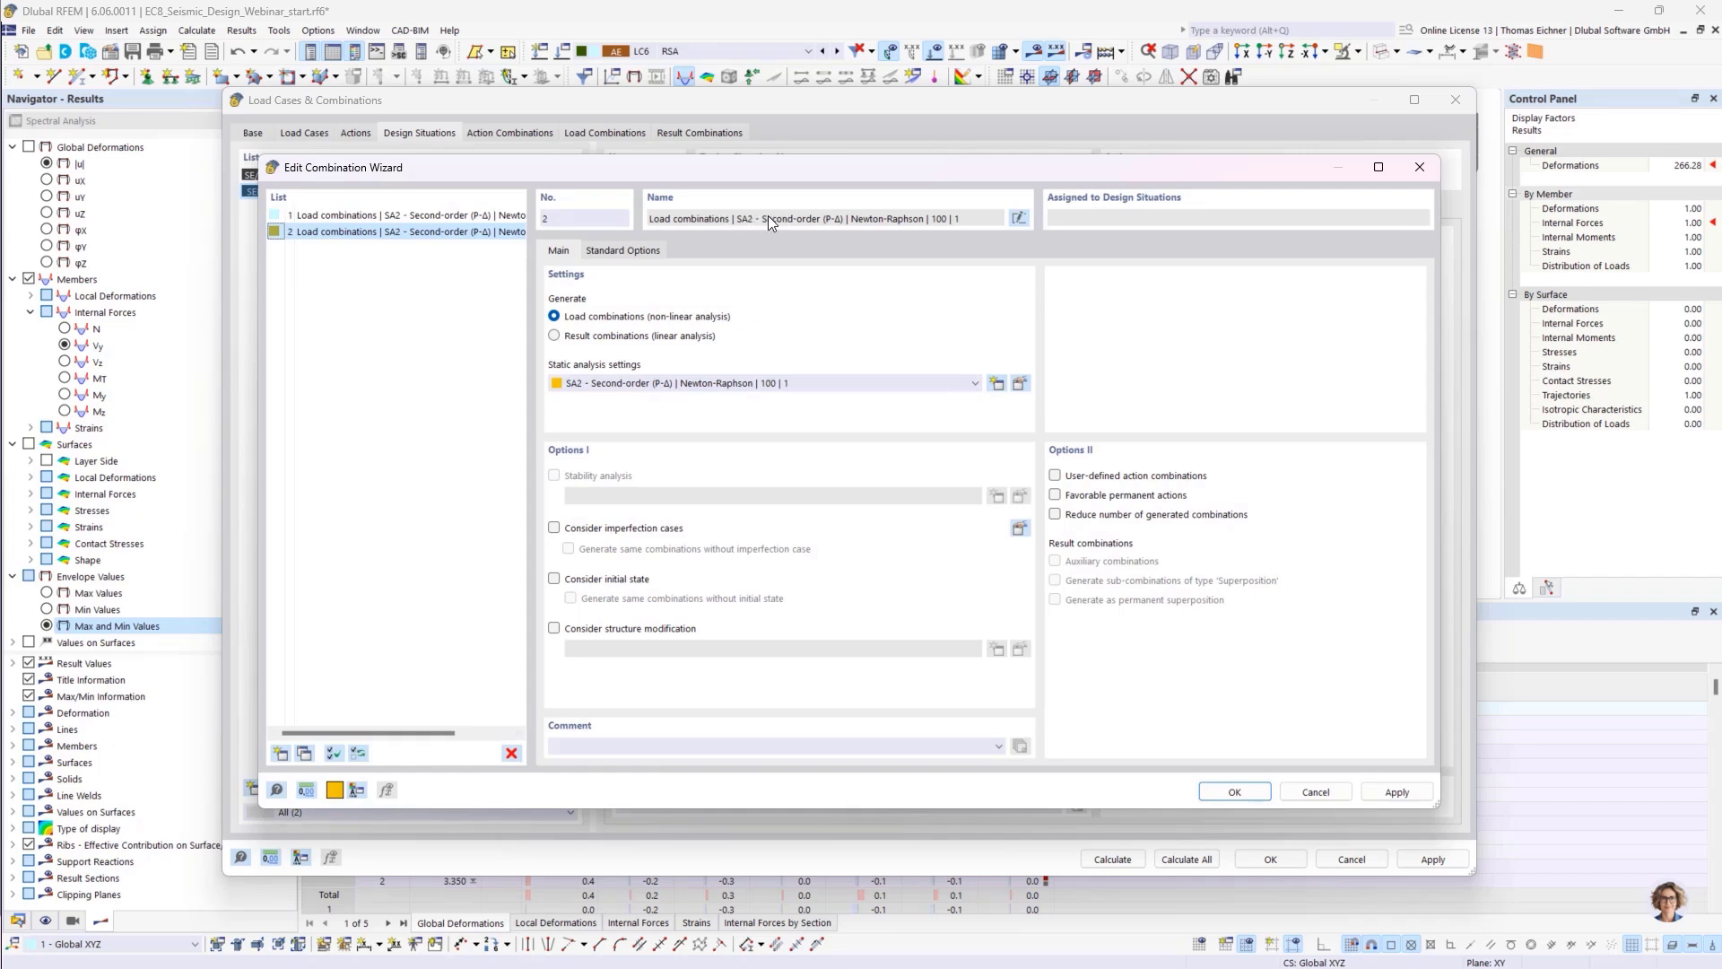
{"action": "left_click", "coordinate": [554, 336]}
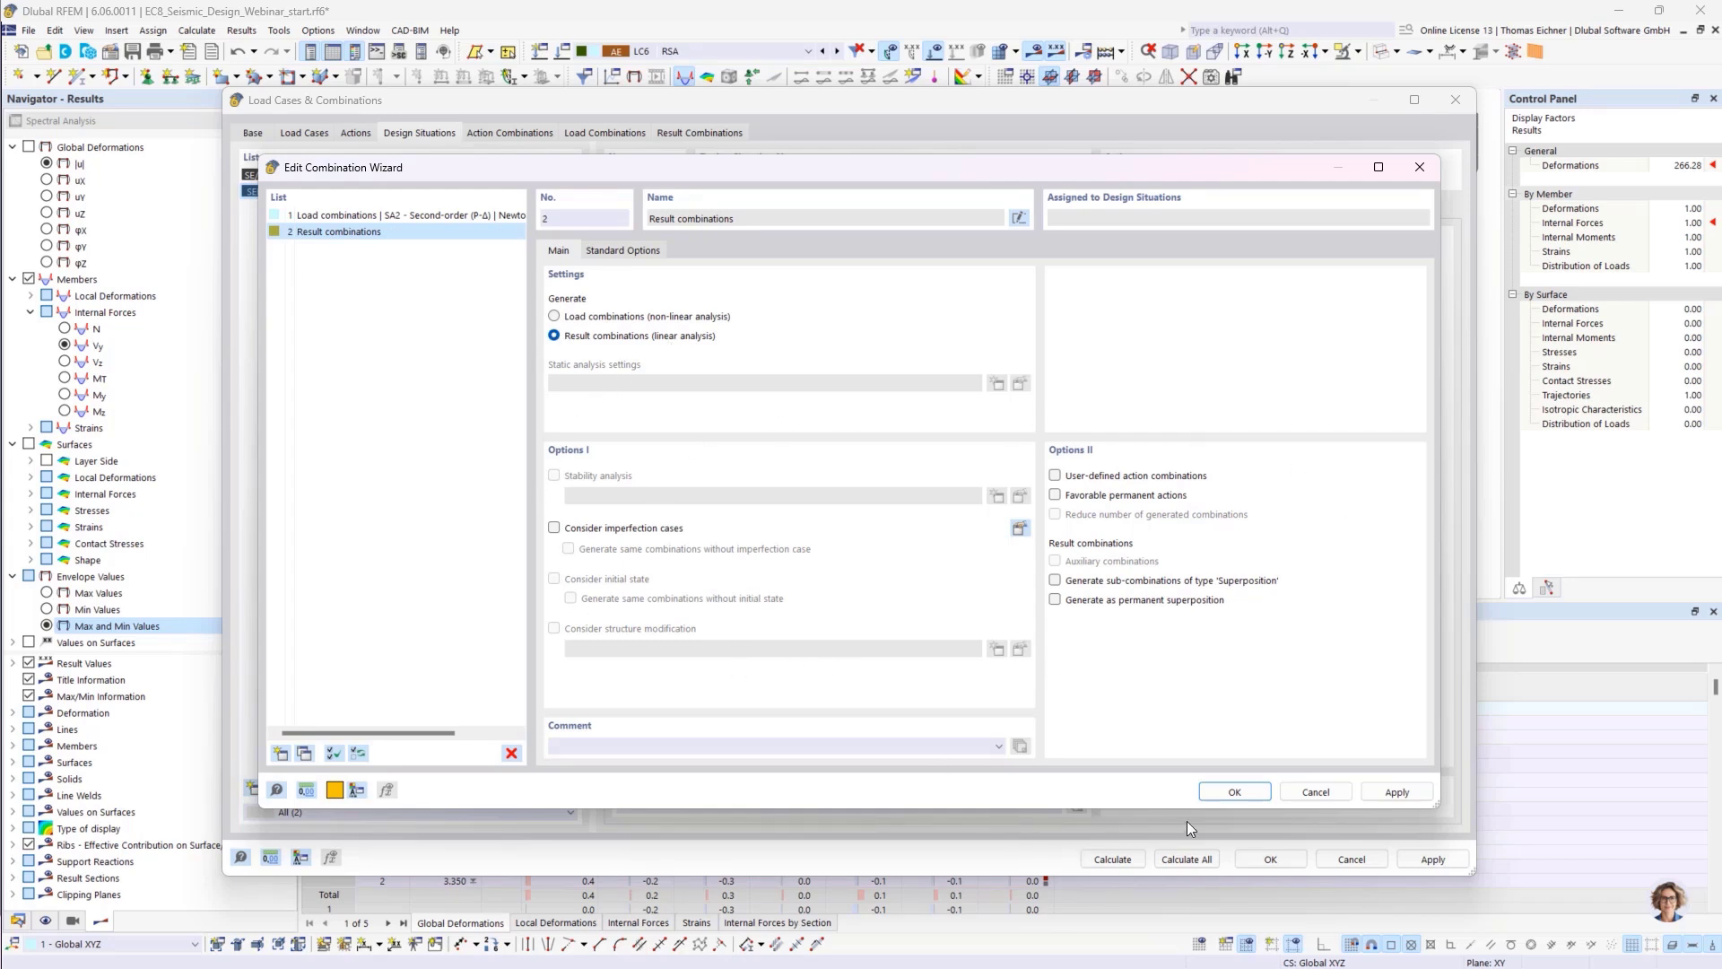
{"action": "left_click", "coordinate": [1235, 792]}
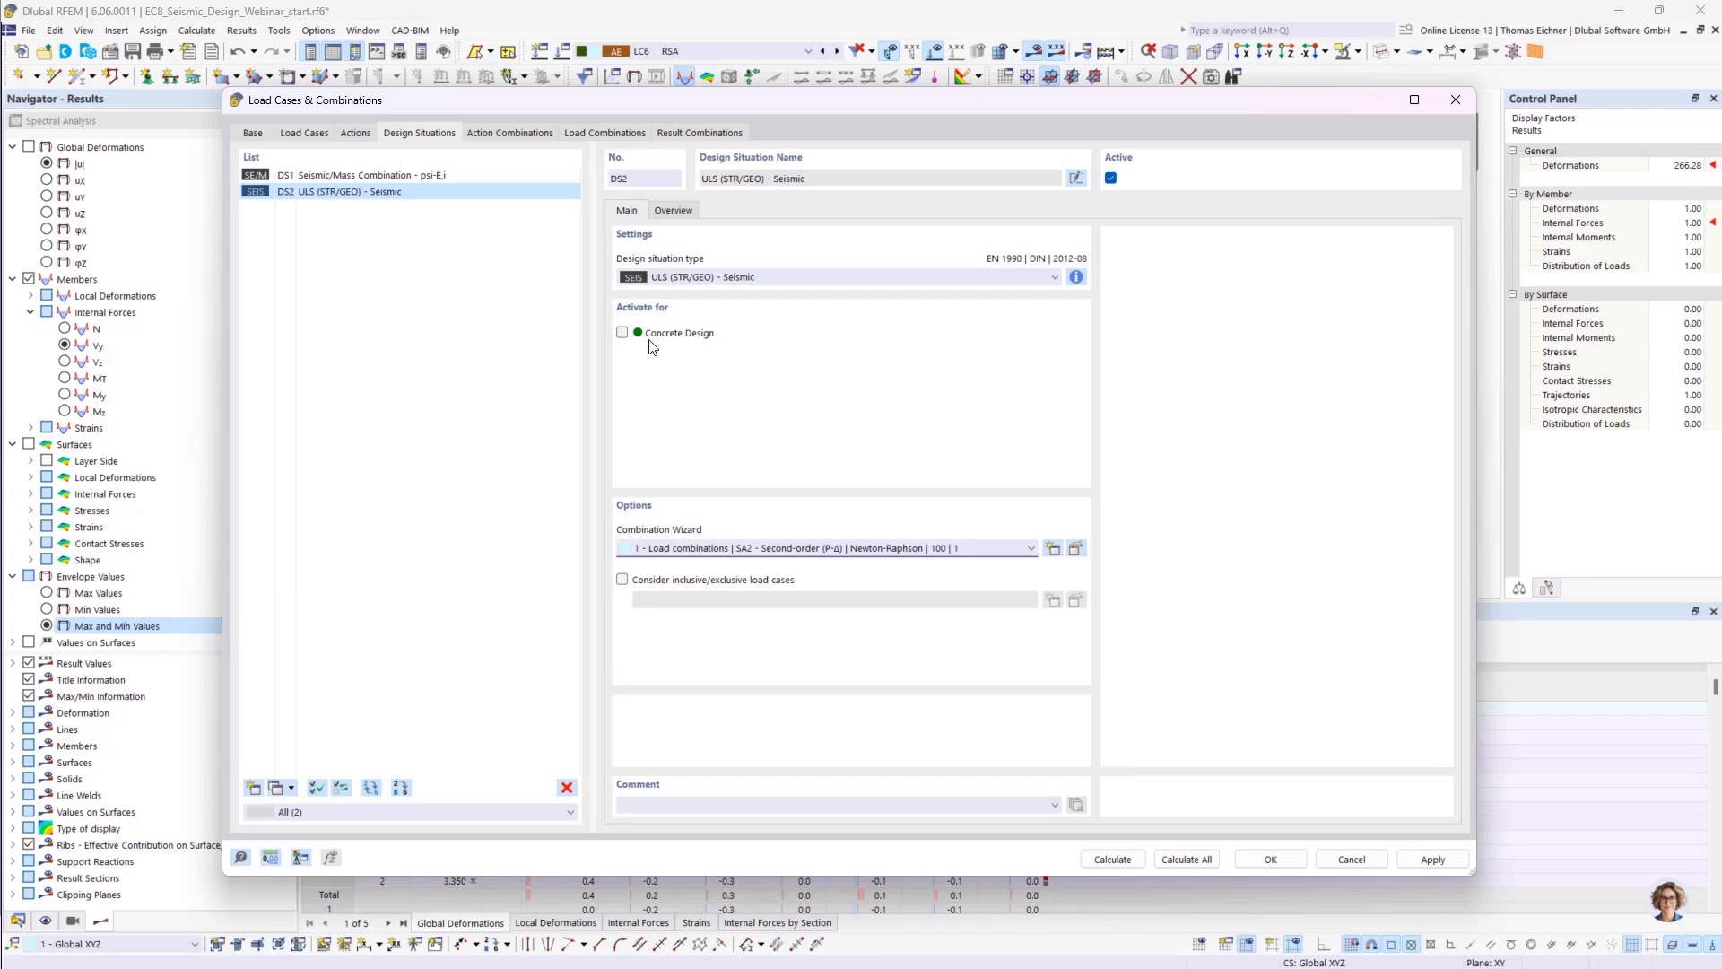
- Activate the seismic design situation for Concrete Design and assign it the Result combinations wizard
{"action": "left_click", "coordinate": [622, 334]}
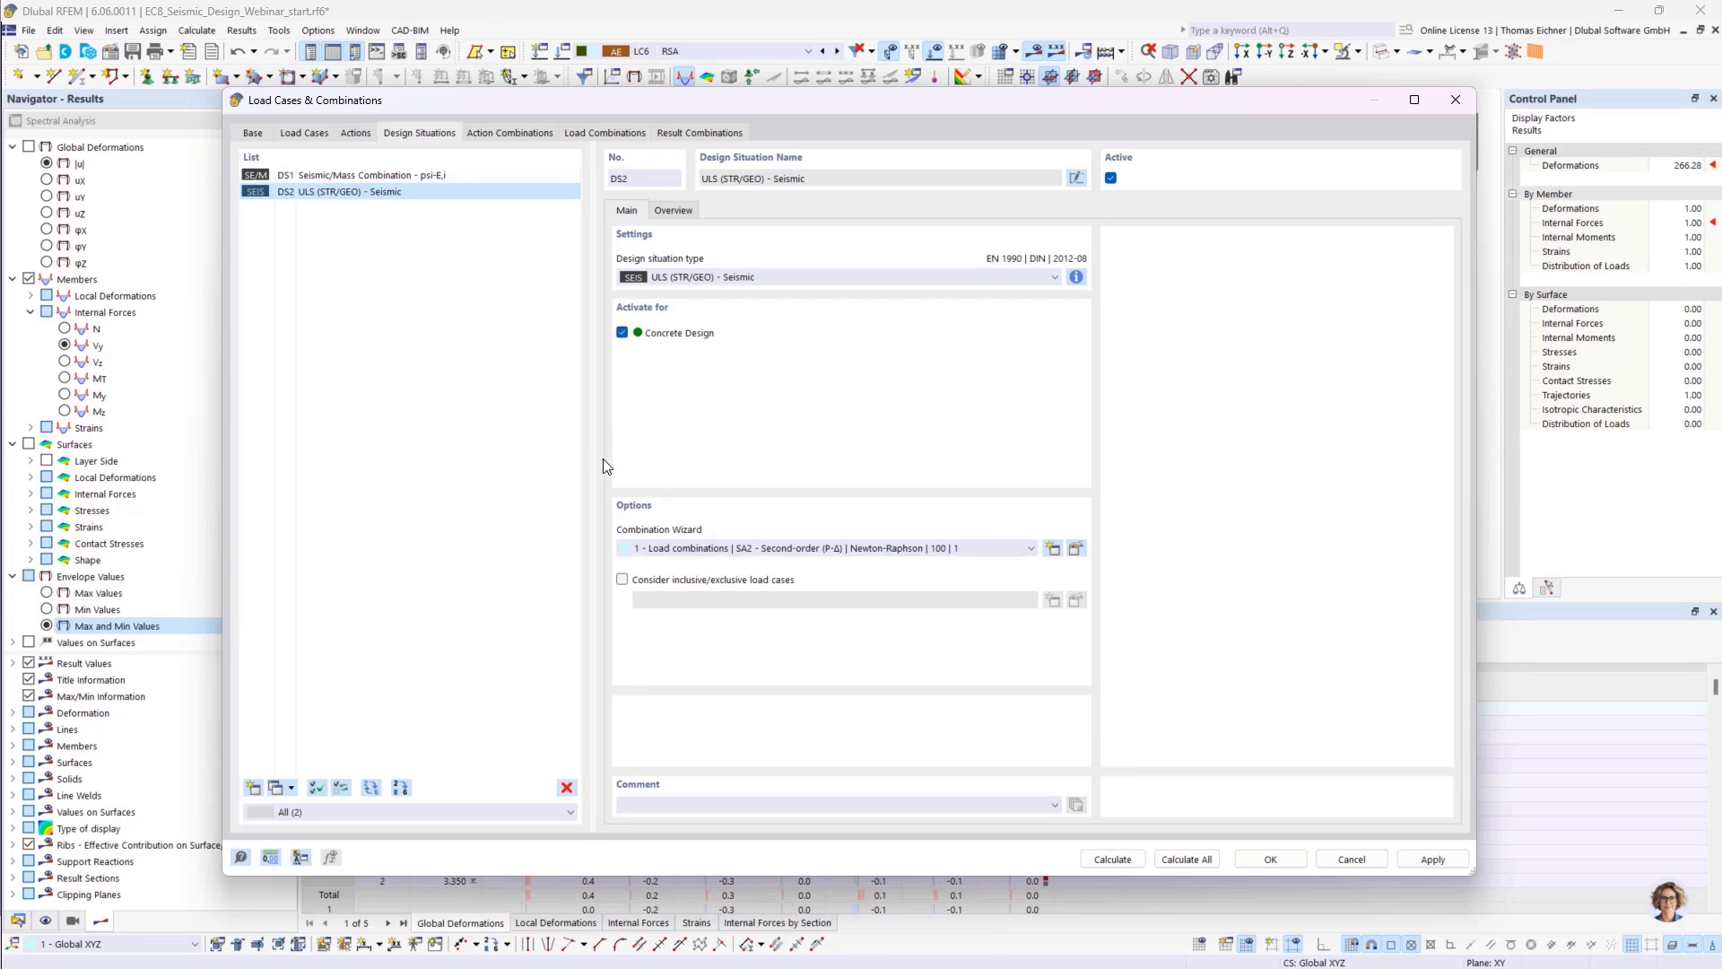
{"action": "left_click", "coordinate": [793, 551]}
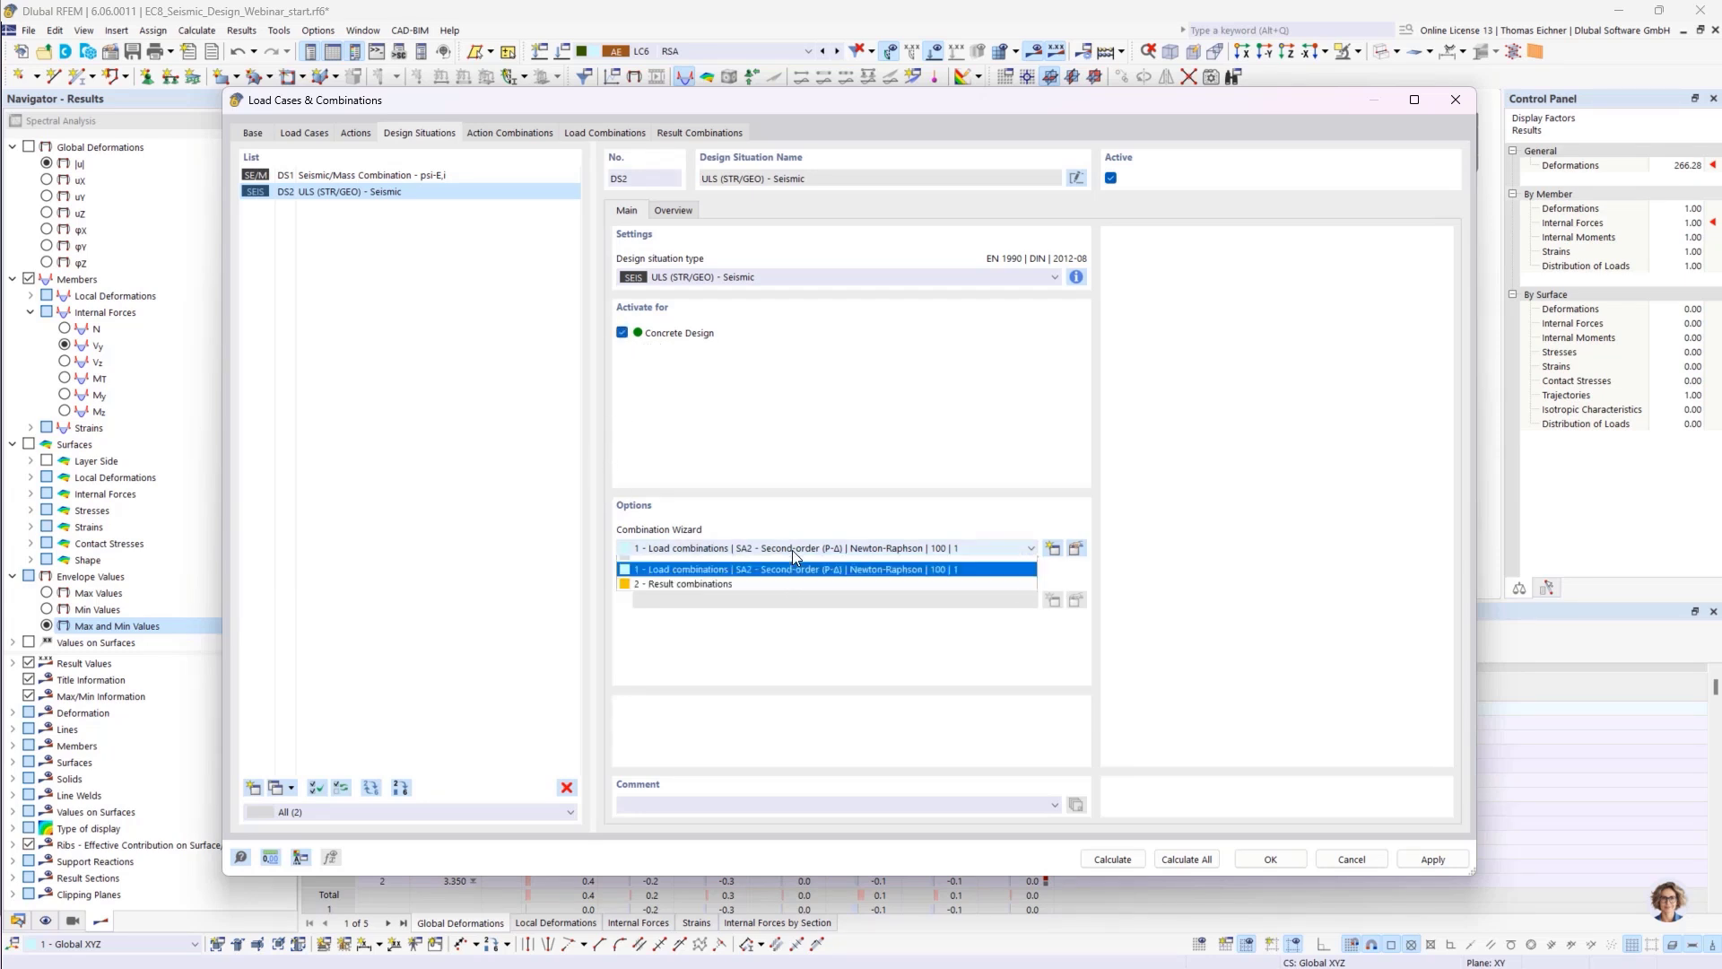
{"action": "left_click", "coordinate": [670, 588]}
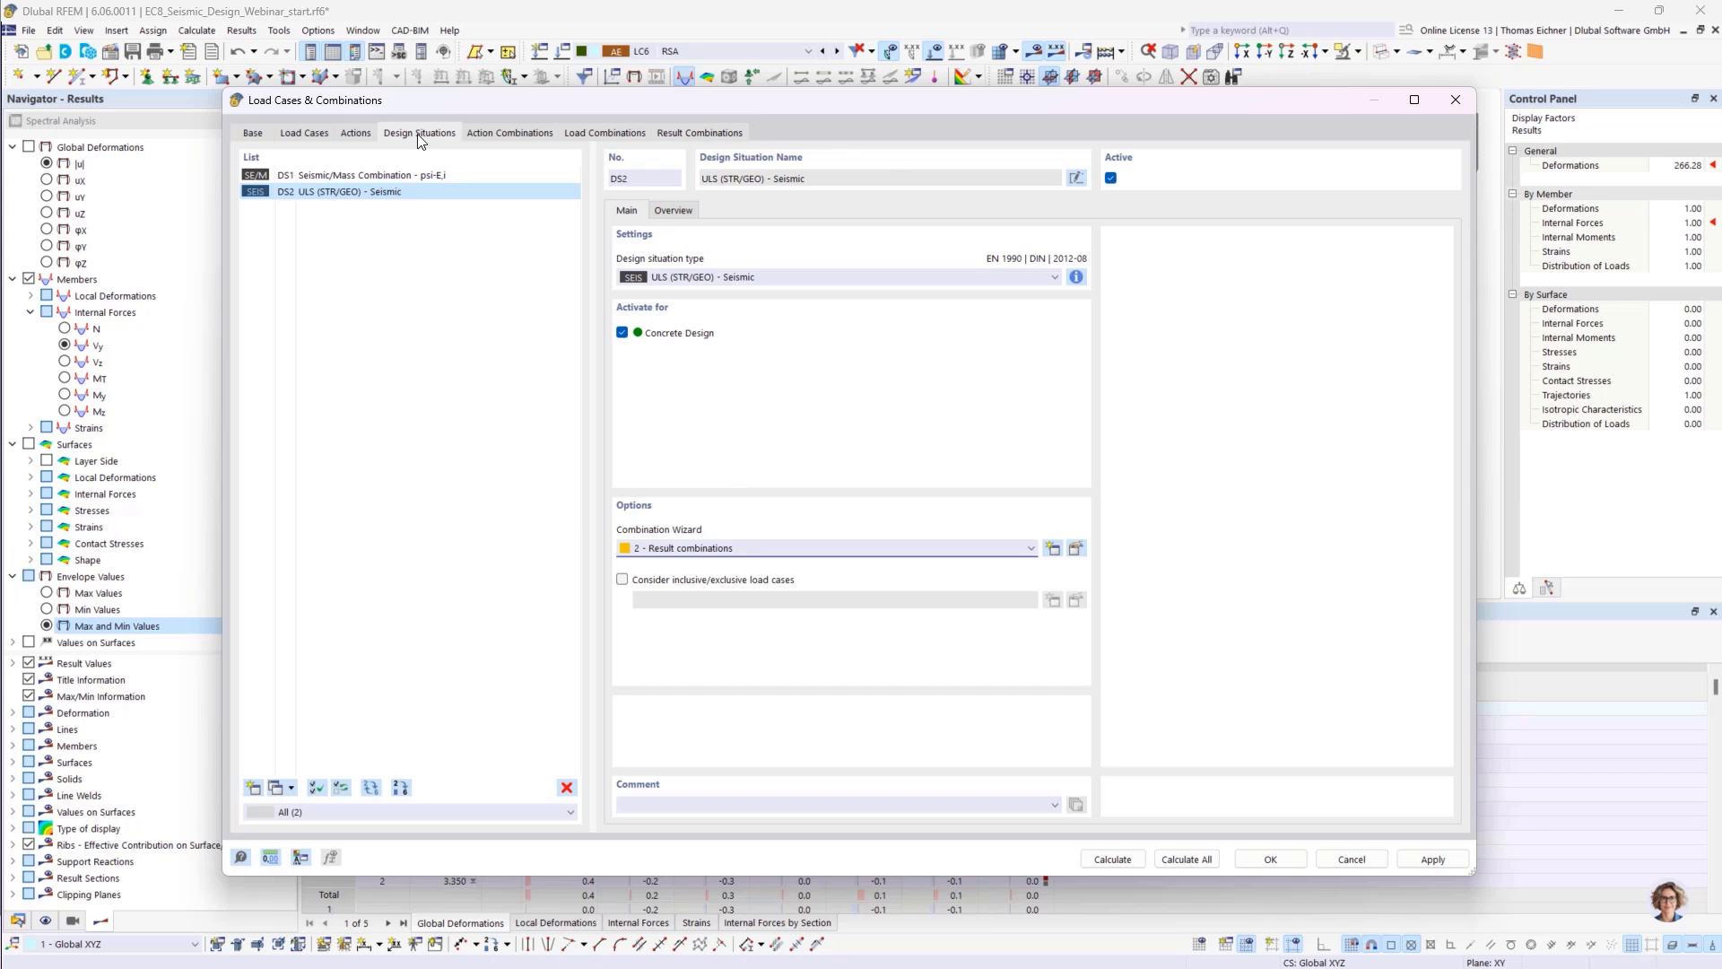
- Review the seismic result combination's assigned load cases, keep Scaled sums envelope as the RSA sub-result, and accept the load cases and combinations
{"action": "left_click", "coordinate": [691, 132]}
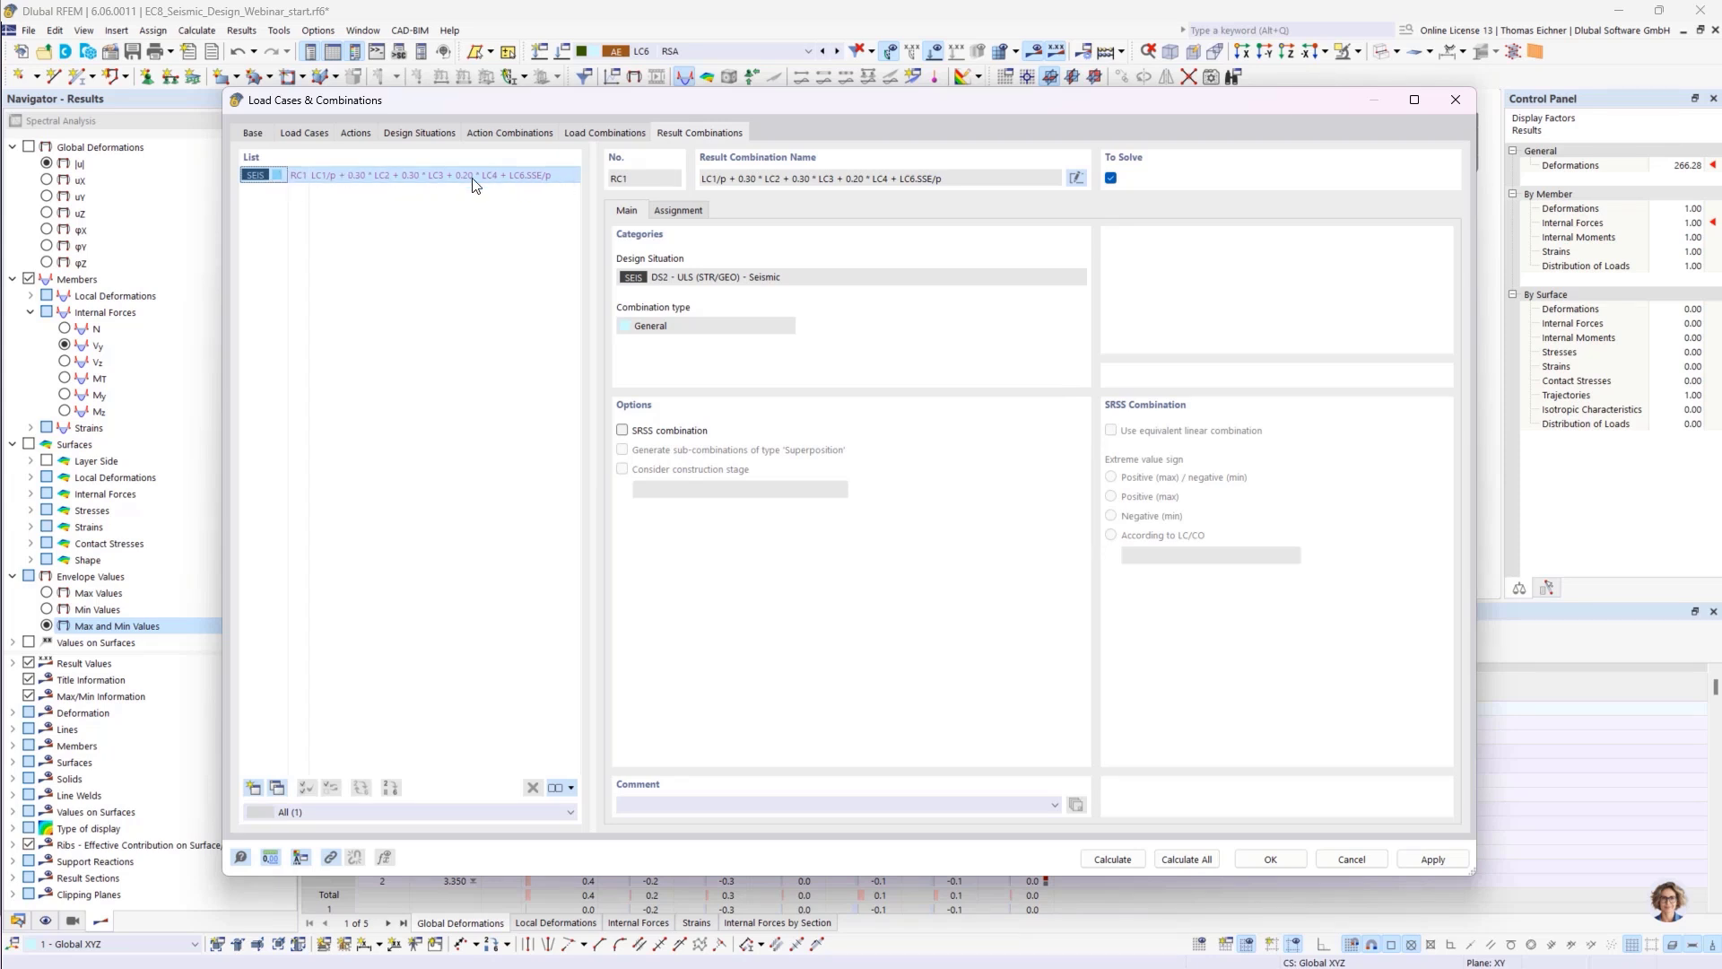
{"action": "left_click", "coordinate": [690, 210]}
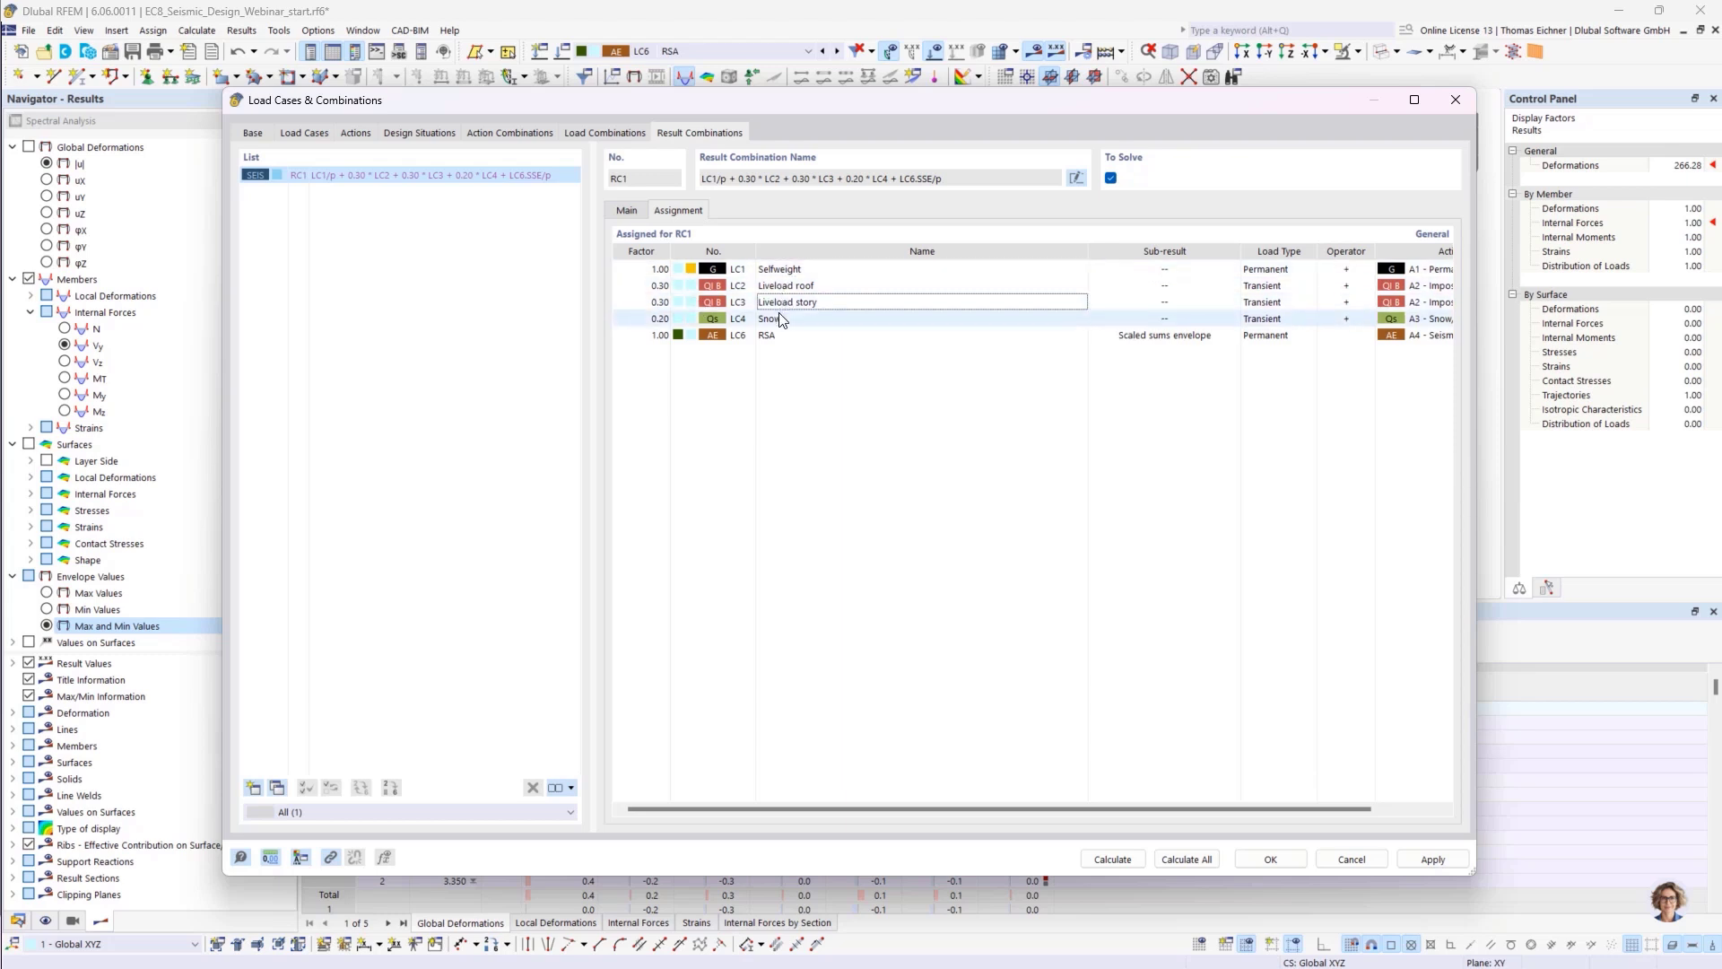
{"action": "left_click", "coordinate": [1200, 339]}
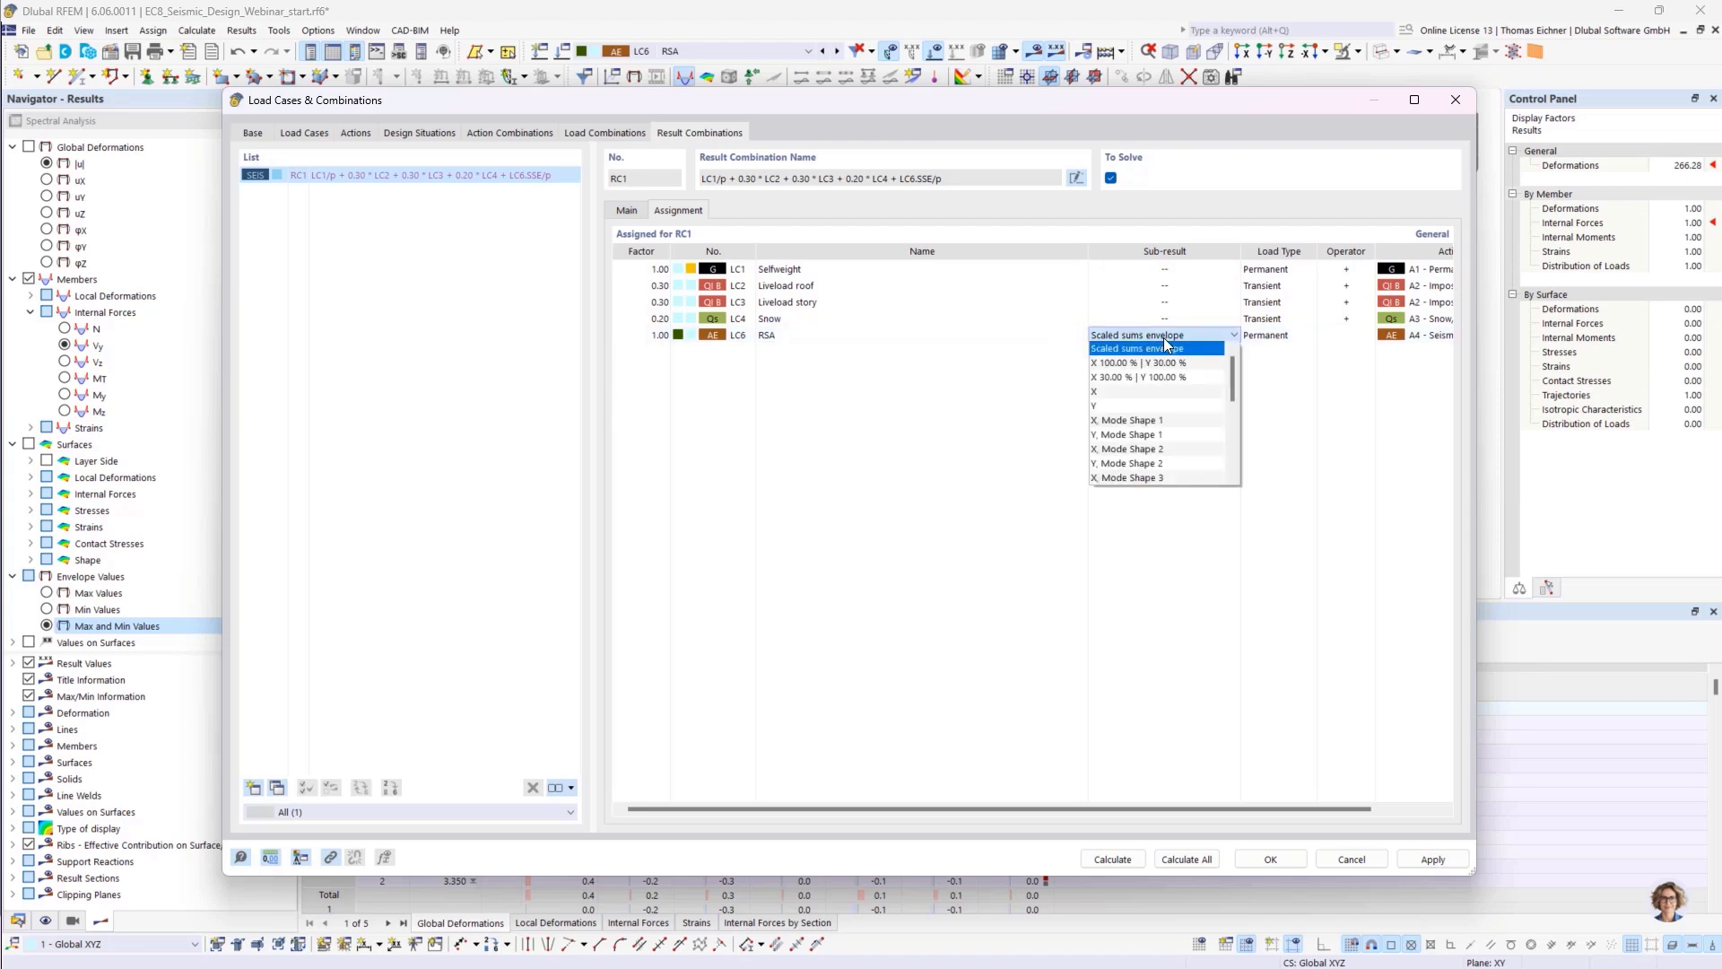
{"action": "left_click", "coordinate": [1163, 347]}
{"action": "left_click", "coordinate": [955, 472]}
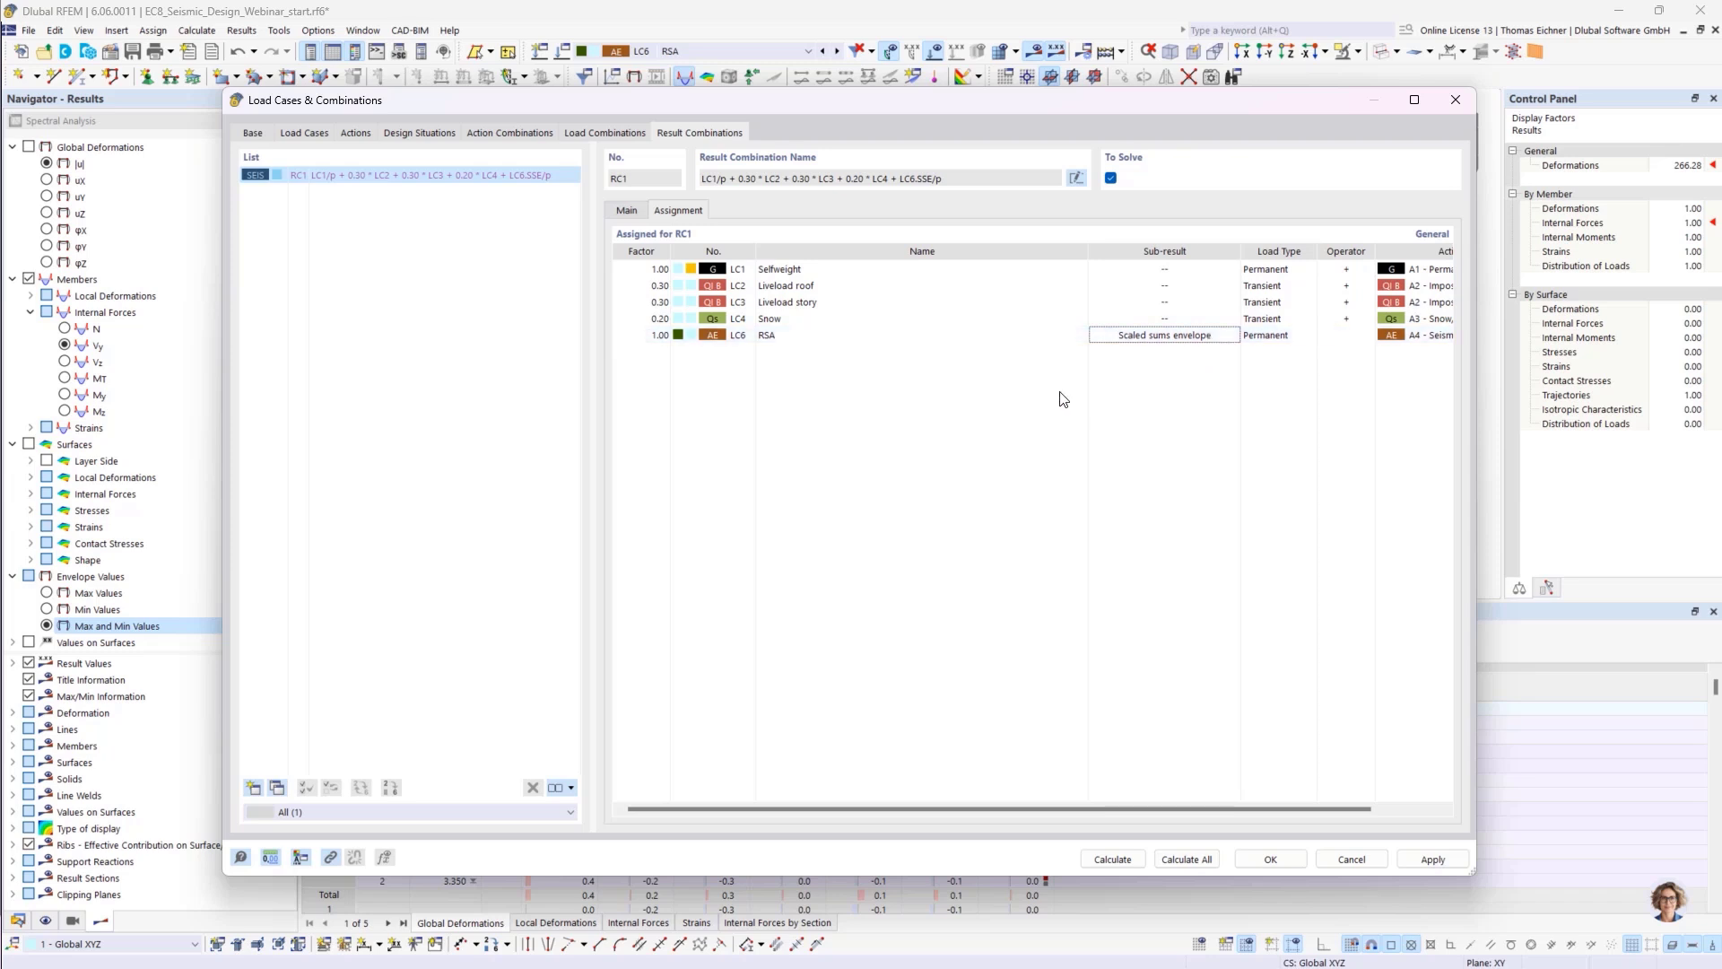
{"action": "left_click", "coordinate": [1000, 336]}
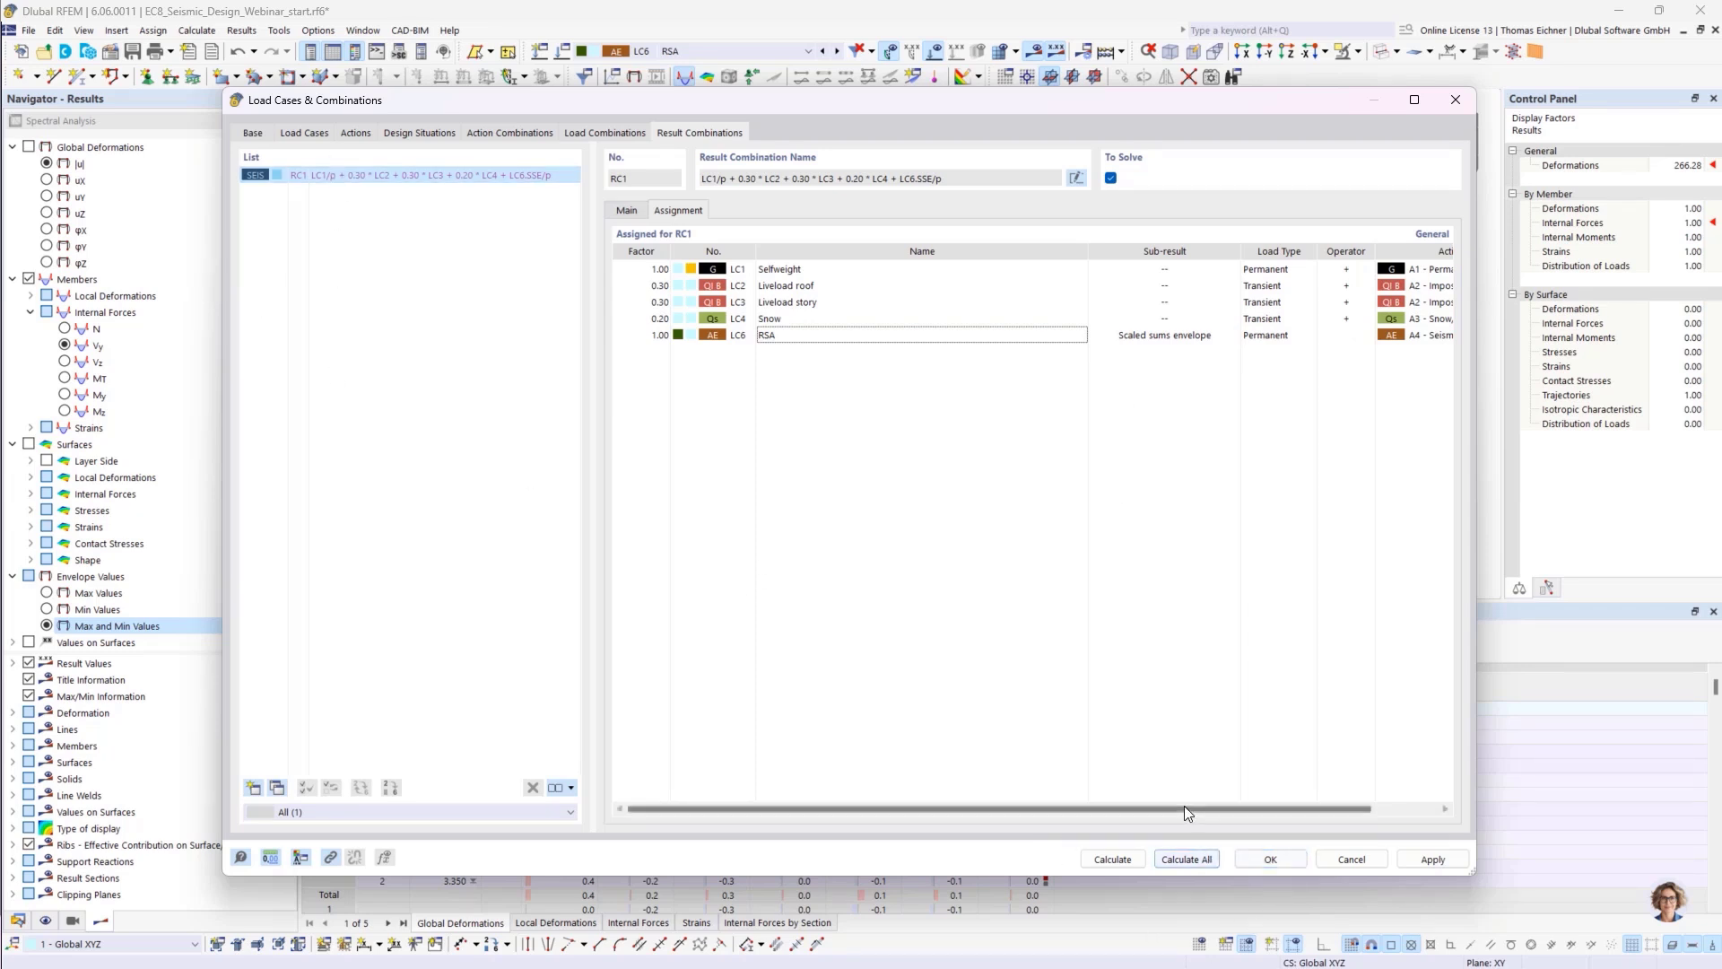
{"action": "left_click", "coordinate": [1279, 862]}
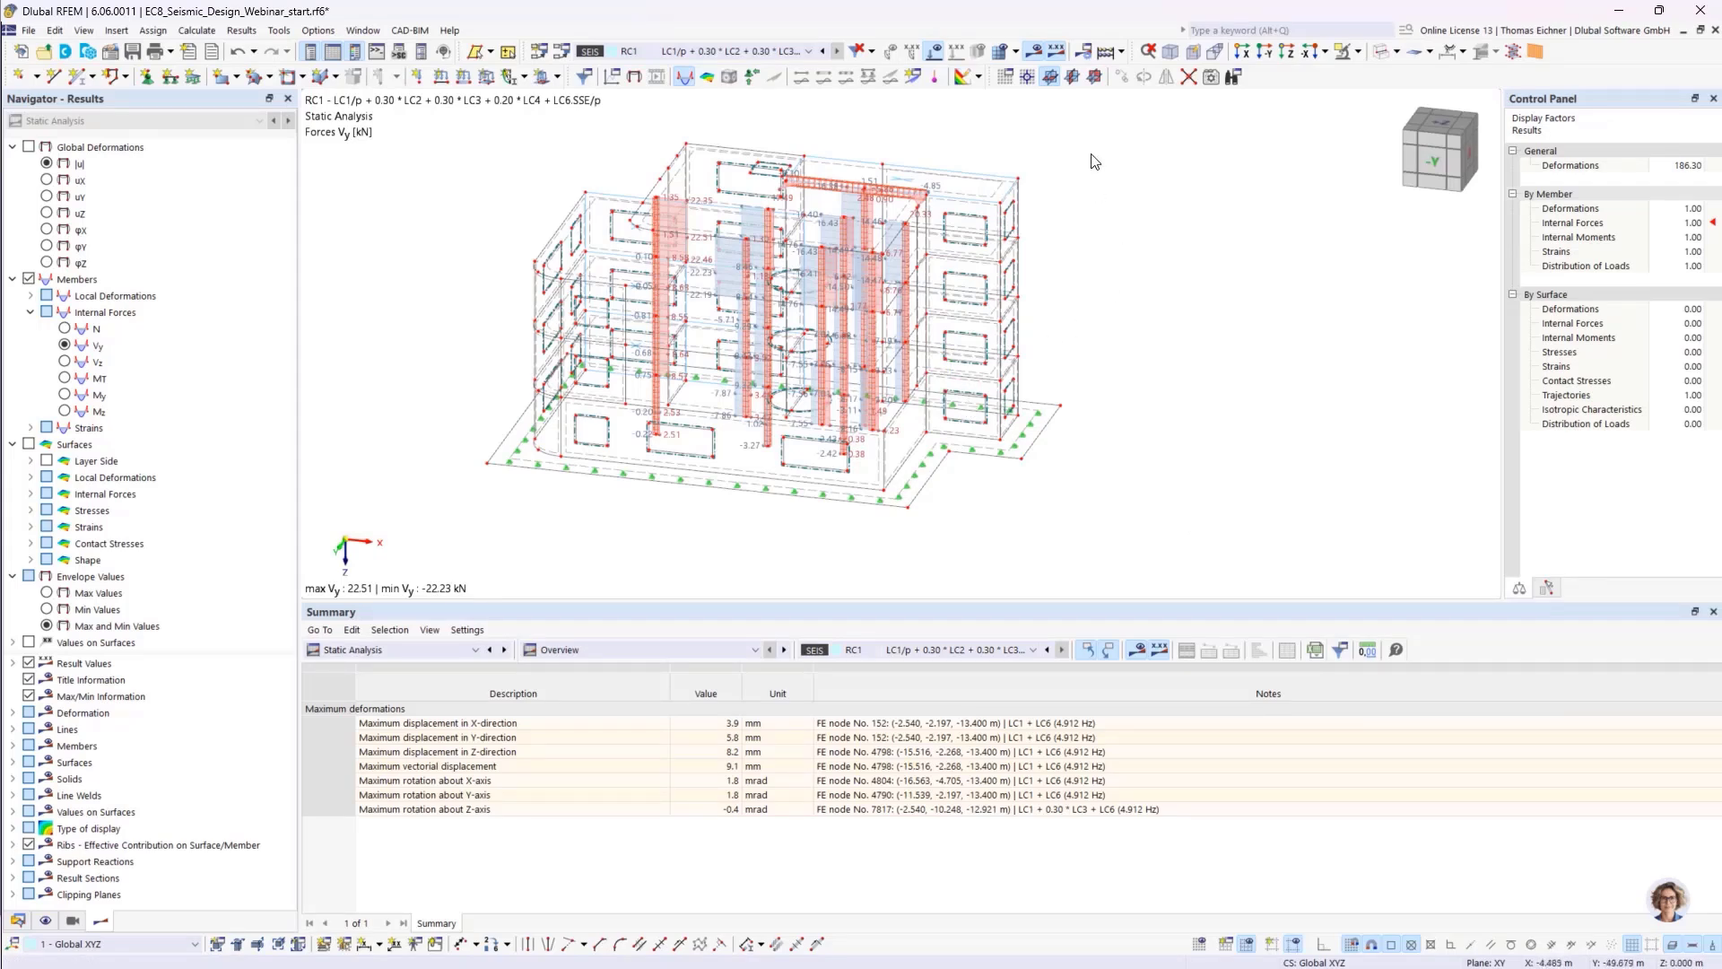
- Run the full calculation of the model and agree to delete all existing results
{"action": "left_click", "coordinate": [1109, 54]}
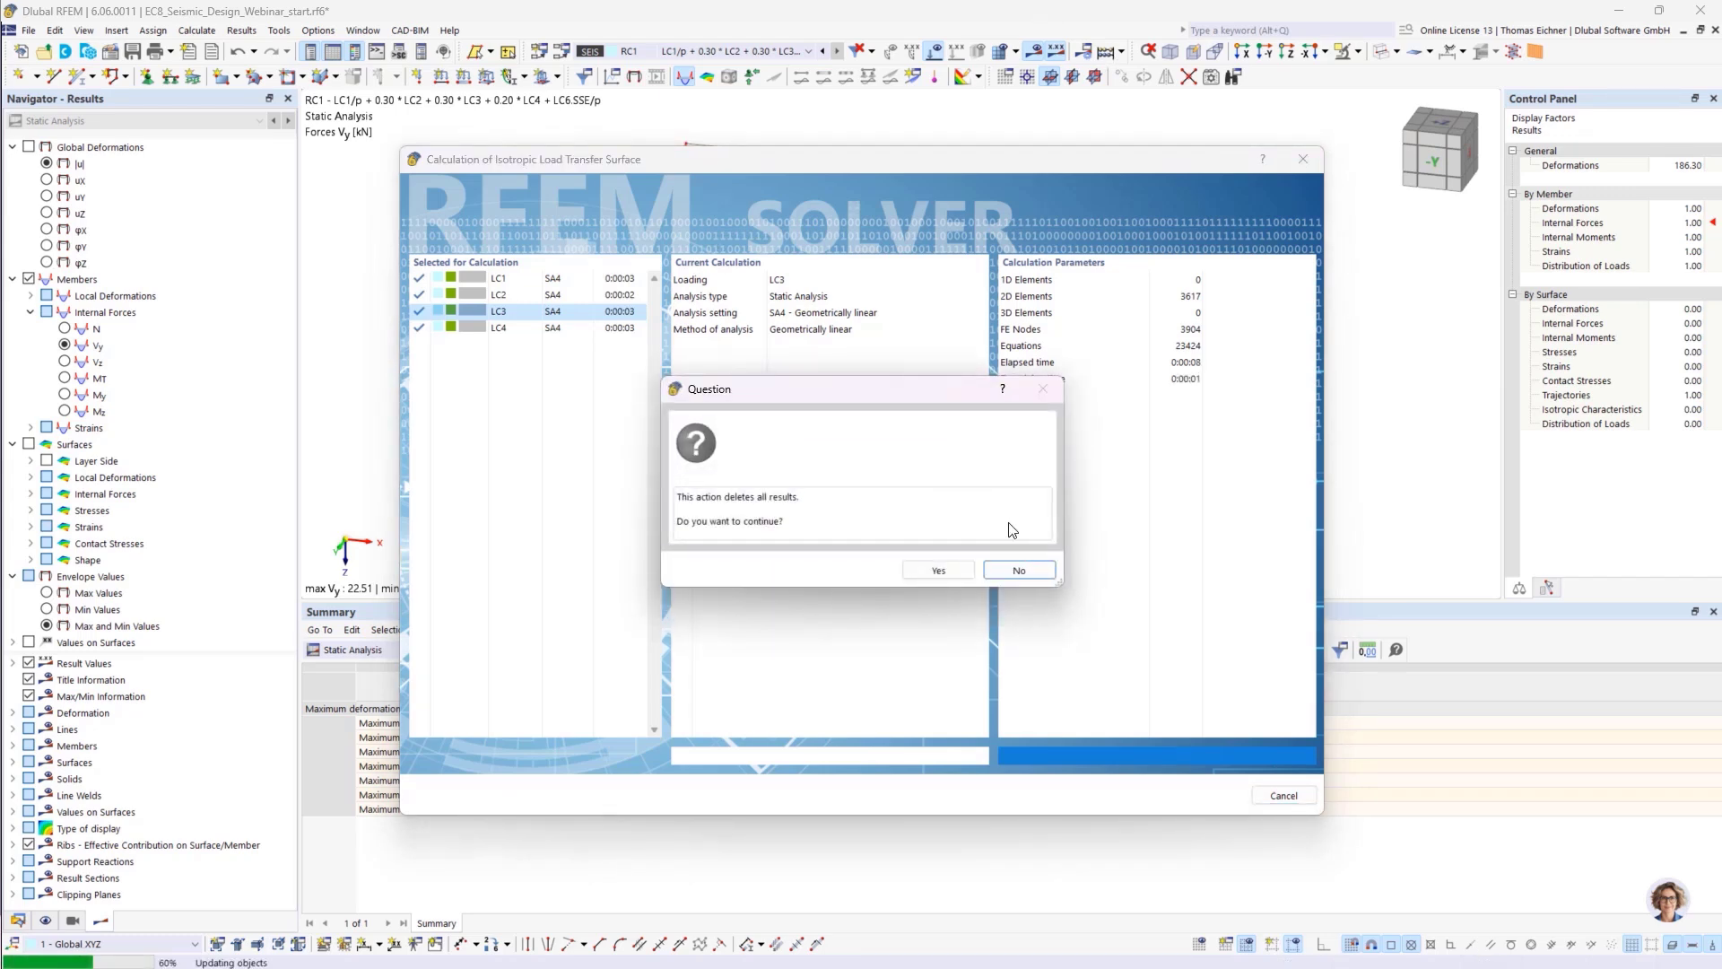
{"action": "left_click", "coordinate": [938, 571]}
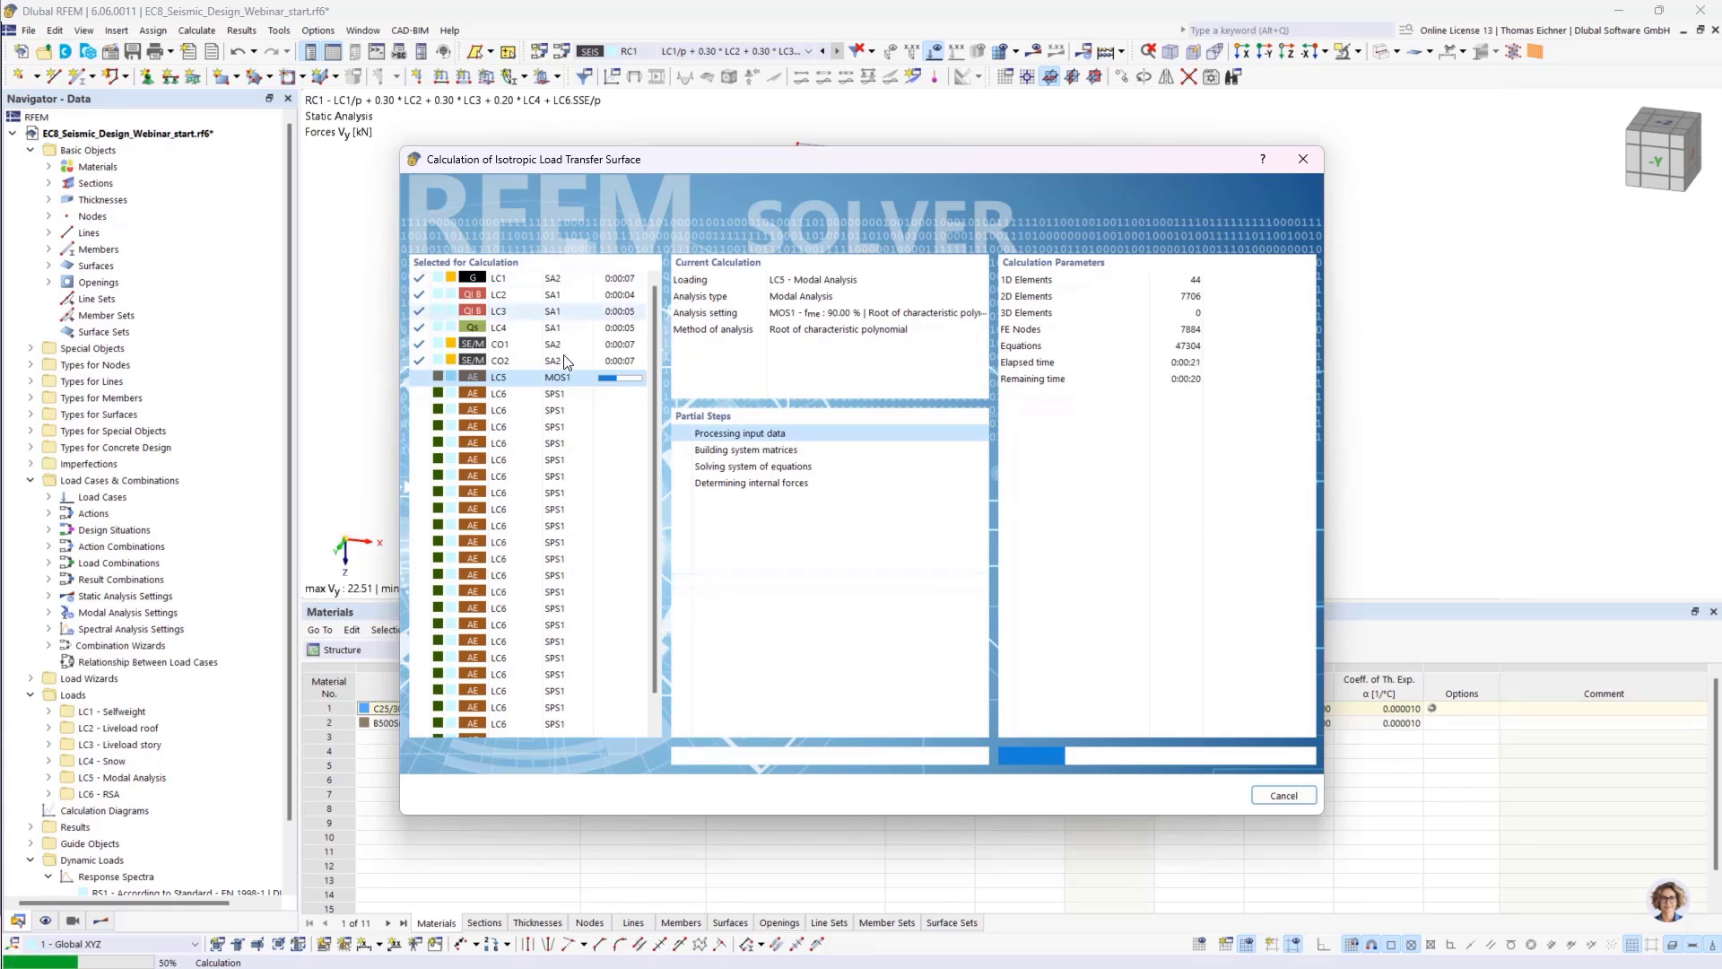
{"action": "scroll", "coordinate": [579, 386], "scroll_direction": "down", "scroll_amount": 1}
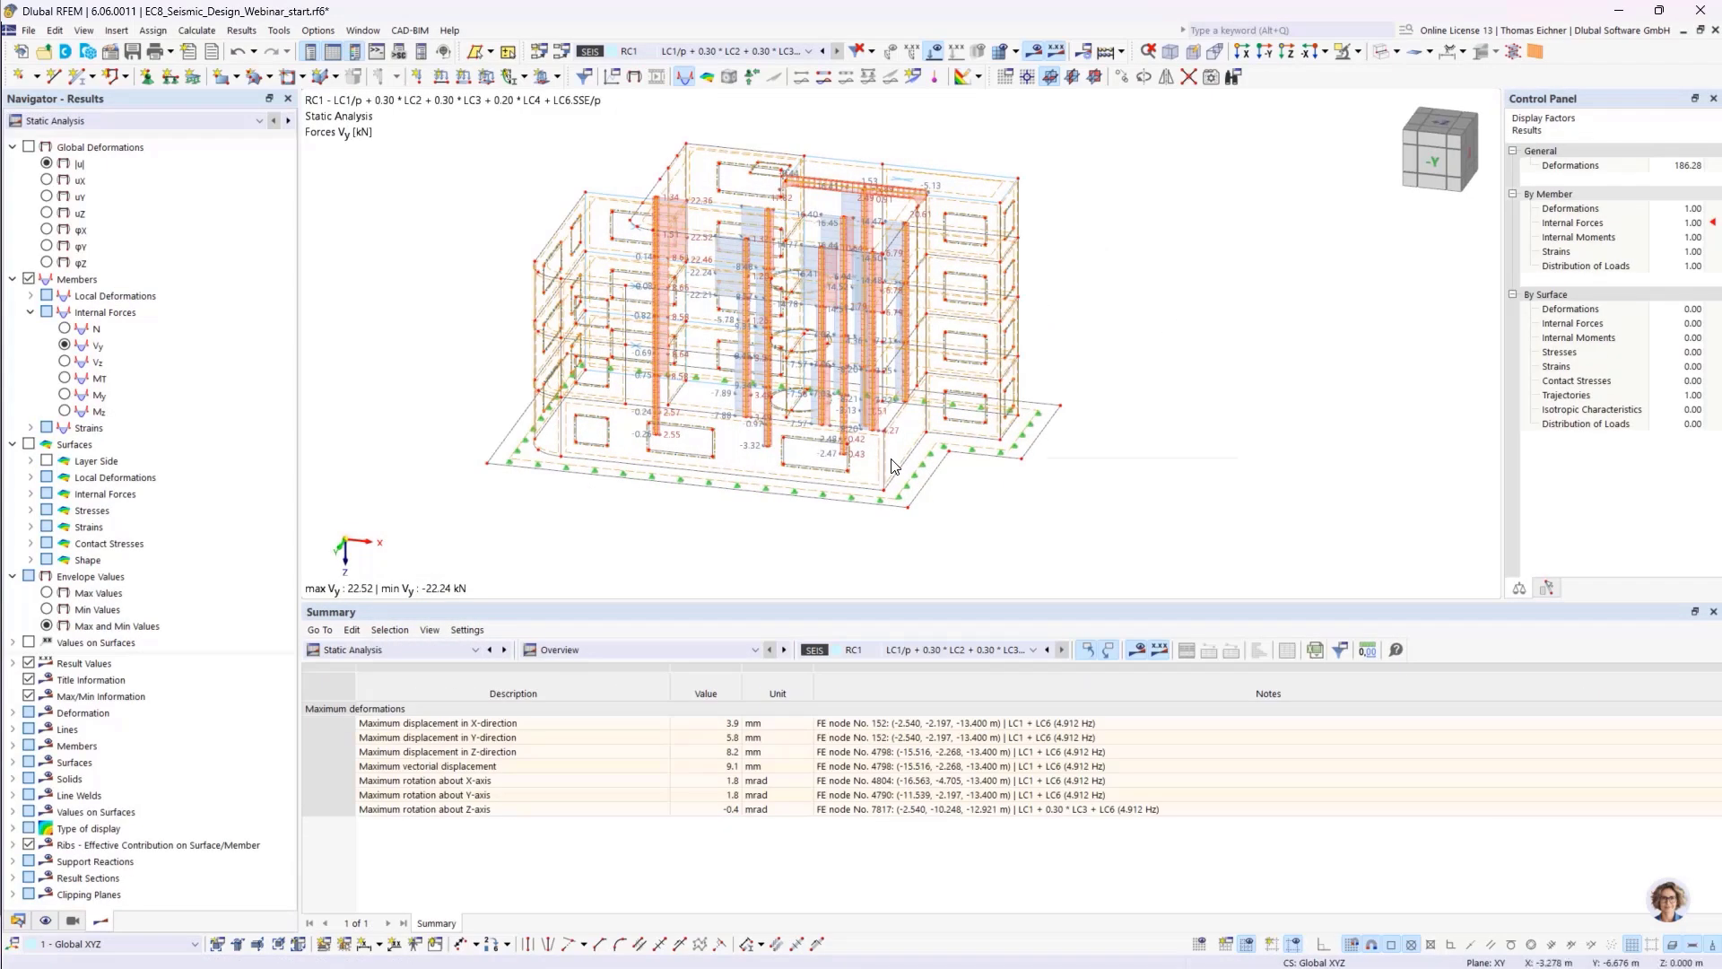
{"action": "right_click", "coordinate": [895, 461]}
{"action": "key", "text": "Escape"}
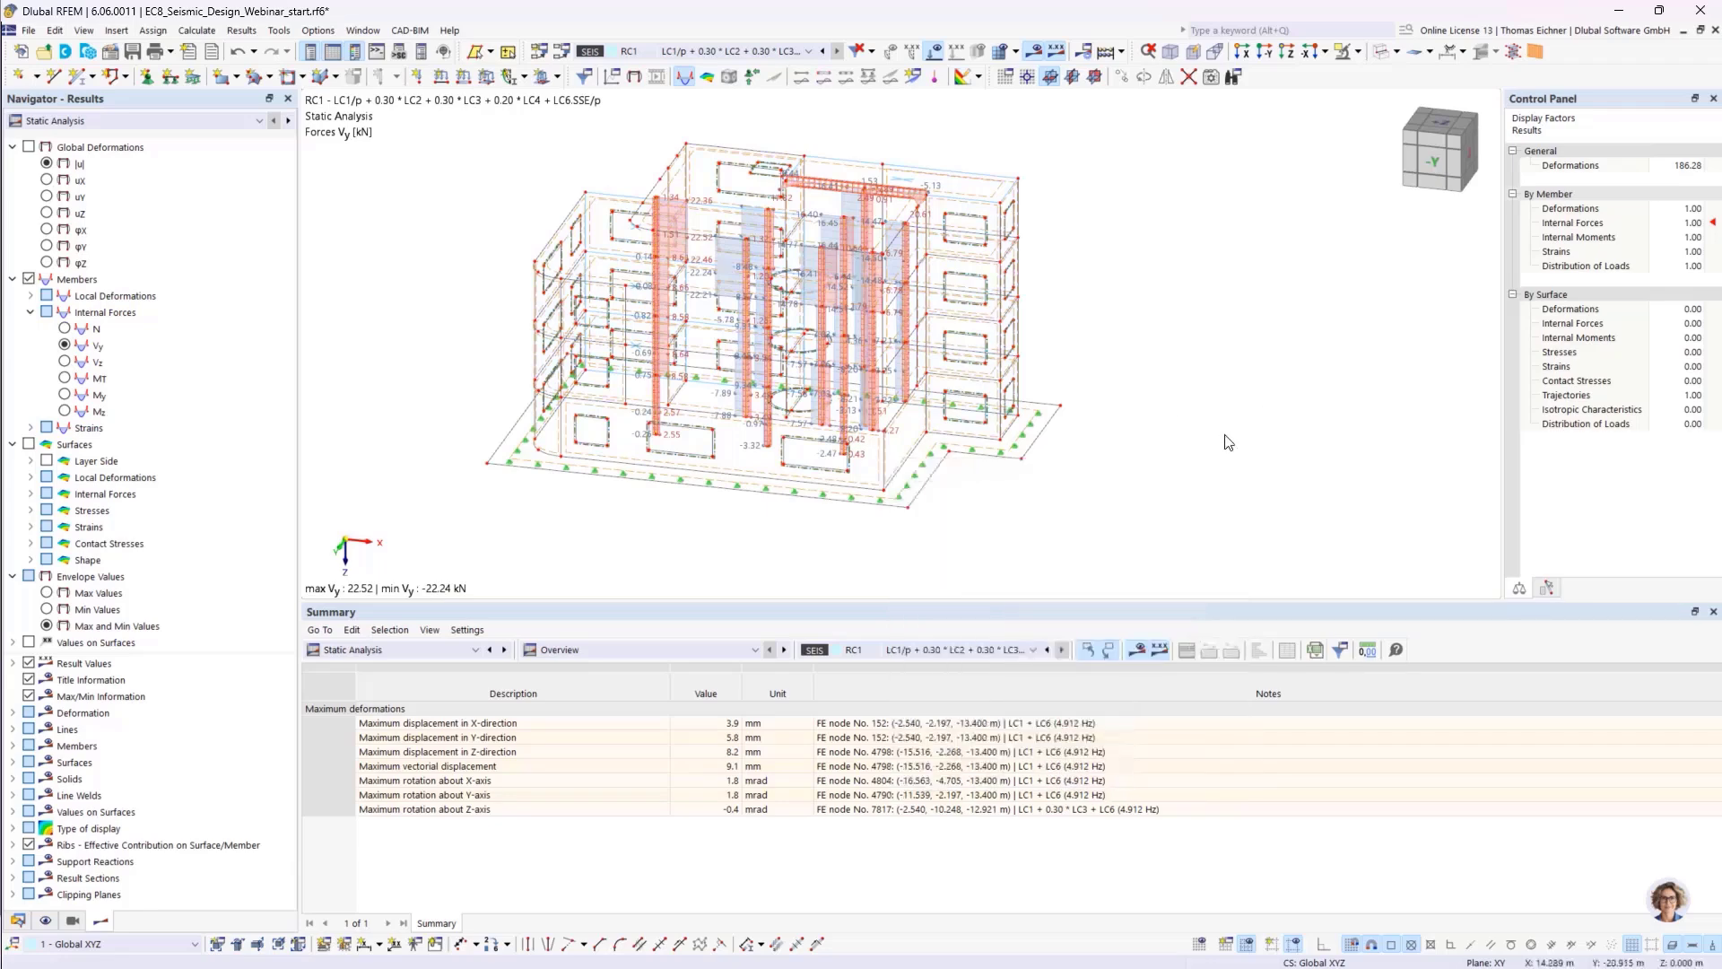
- Show the Concrete Design results table and examine its input data for the design situations and the objects to design
{"action": "left_click", "coordinate": [473, 650]}
{"action": "left_click", "coordinate": [396, 812]}
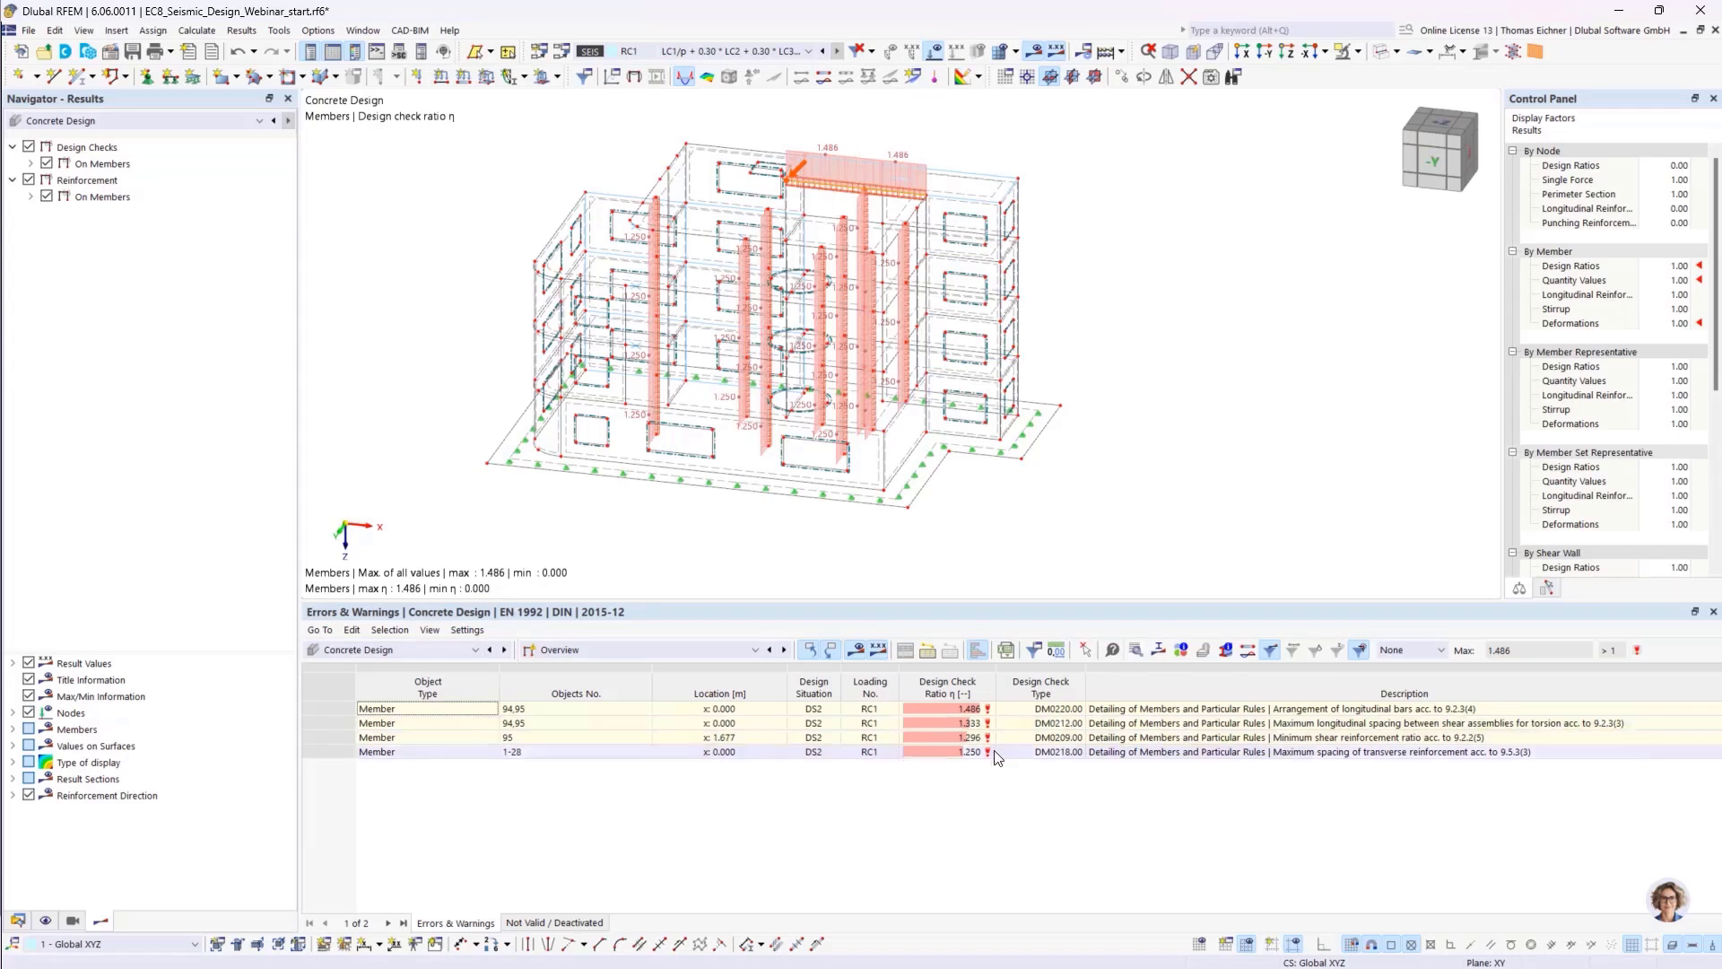
{"action": "left_click", "coordinate": [603, 651]}
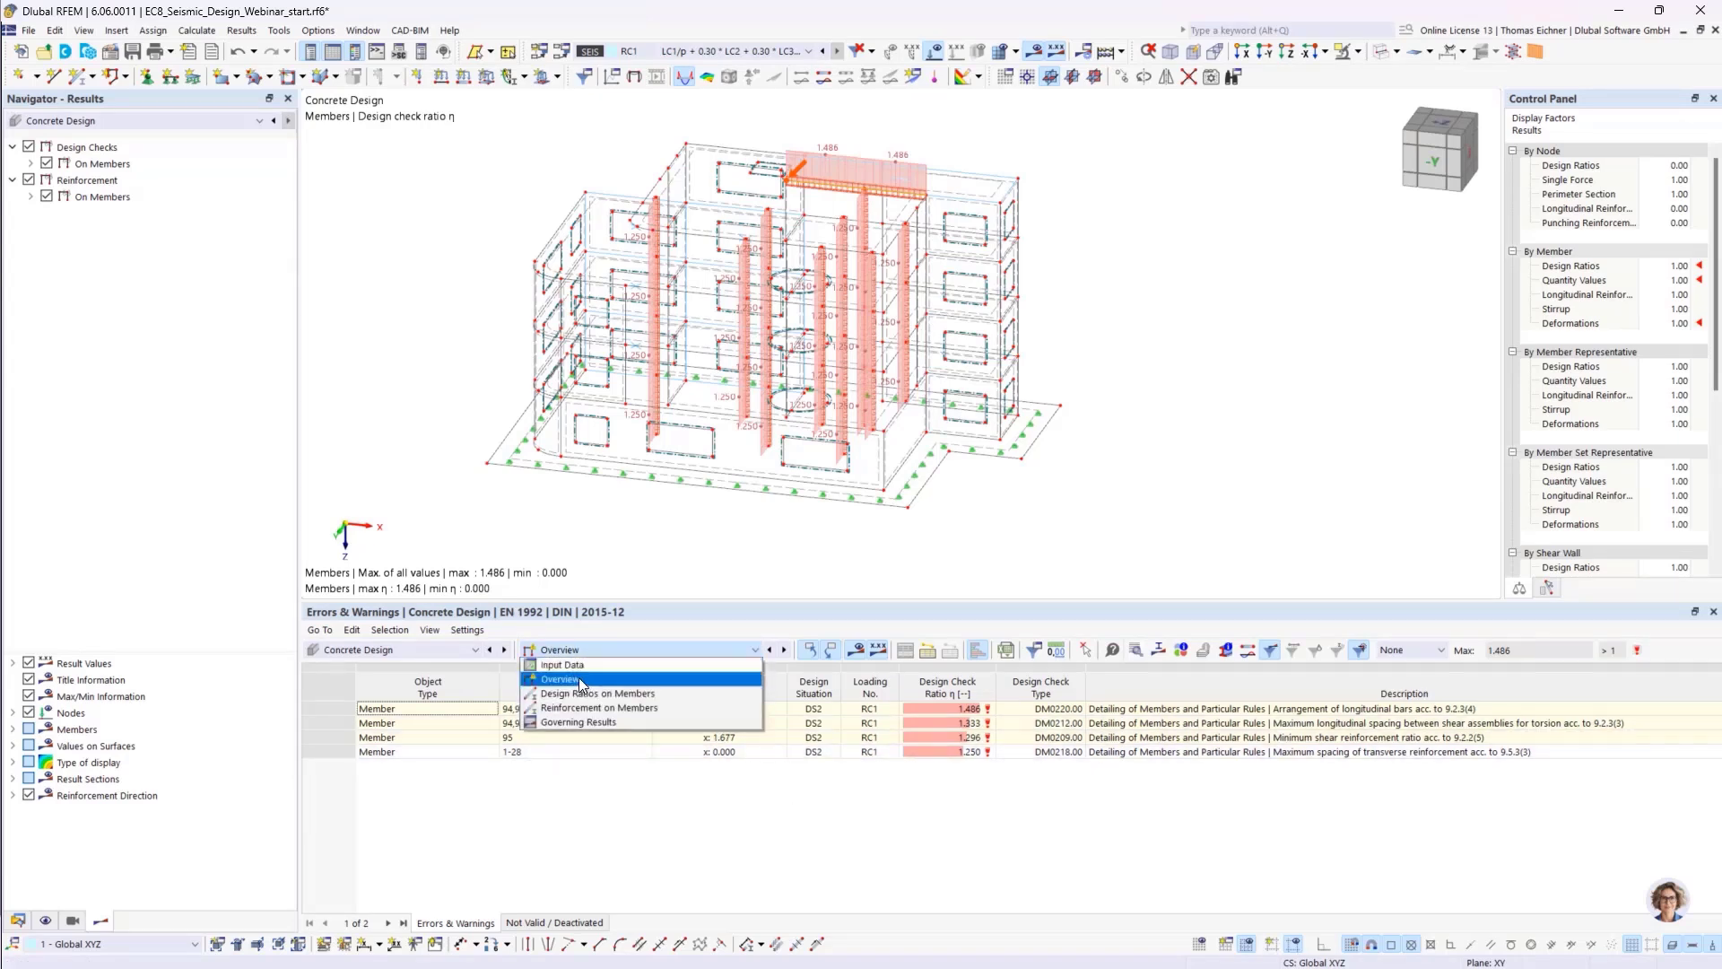
{"action": "left_click", "coordinate": [570, 666]}
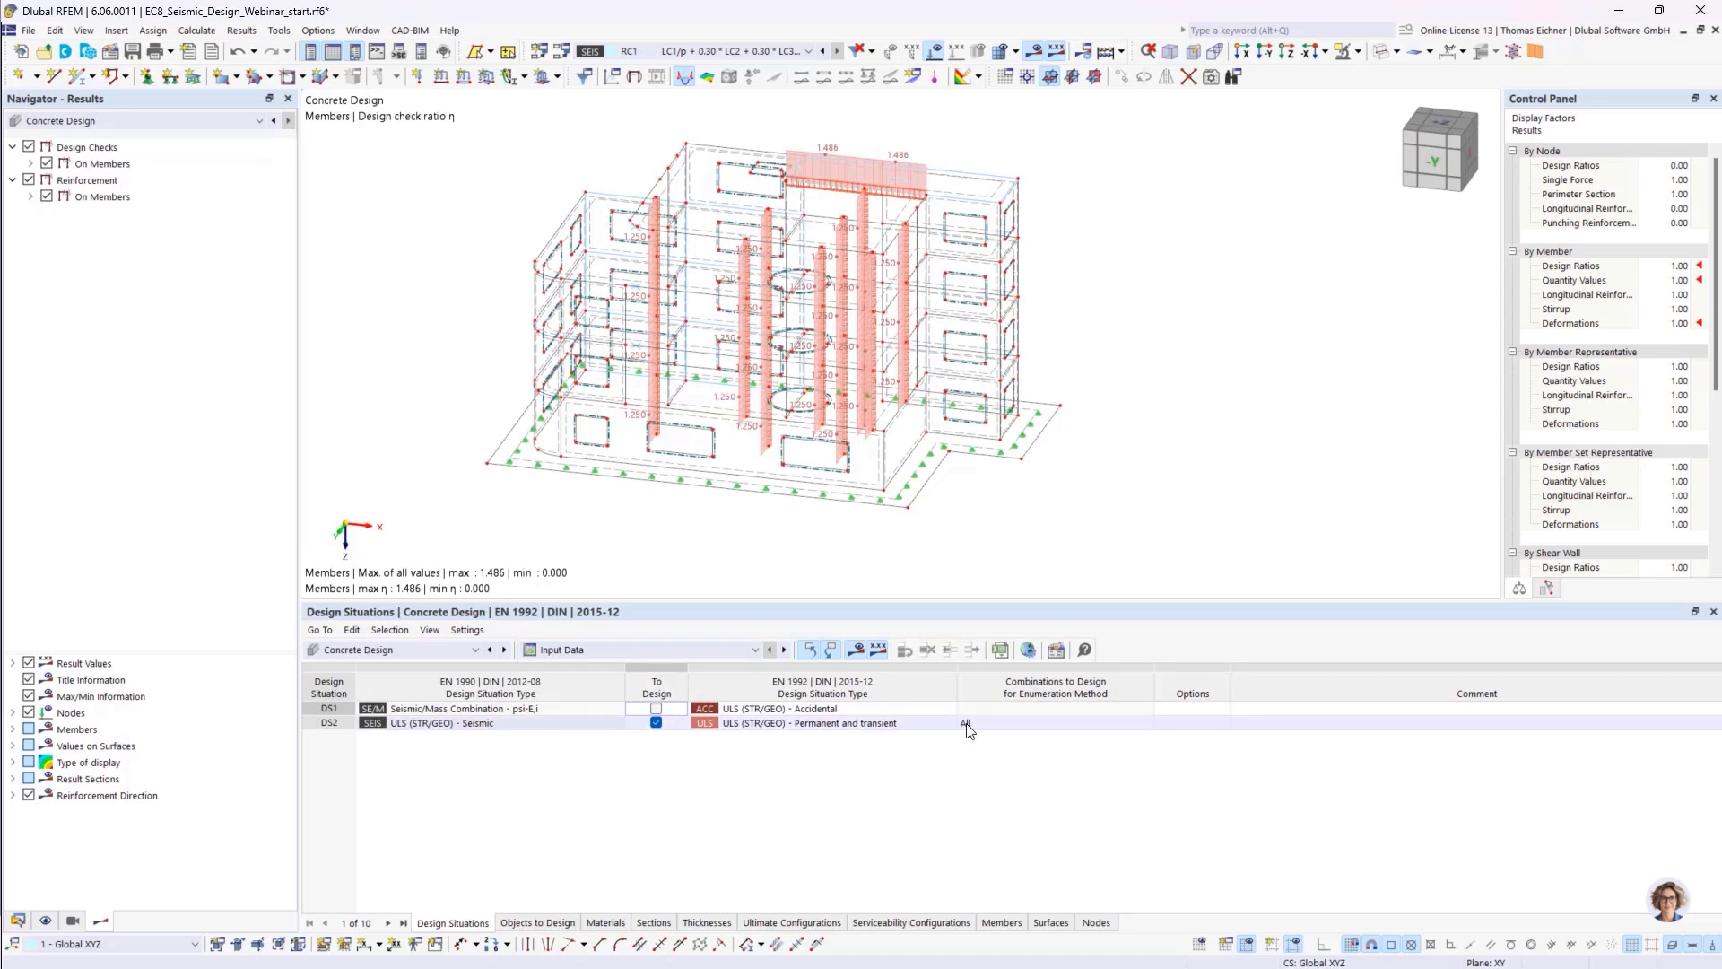
{"action": "left_click", "coordinate": [537, 923]}
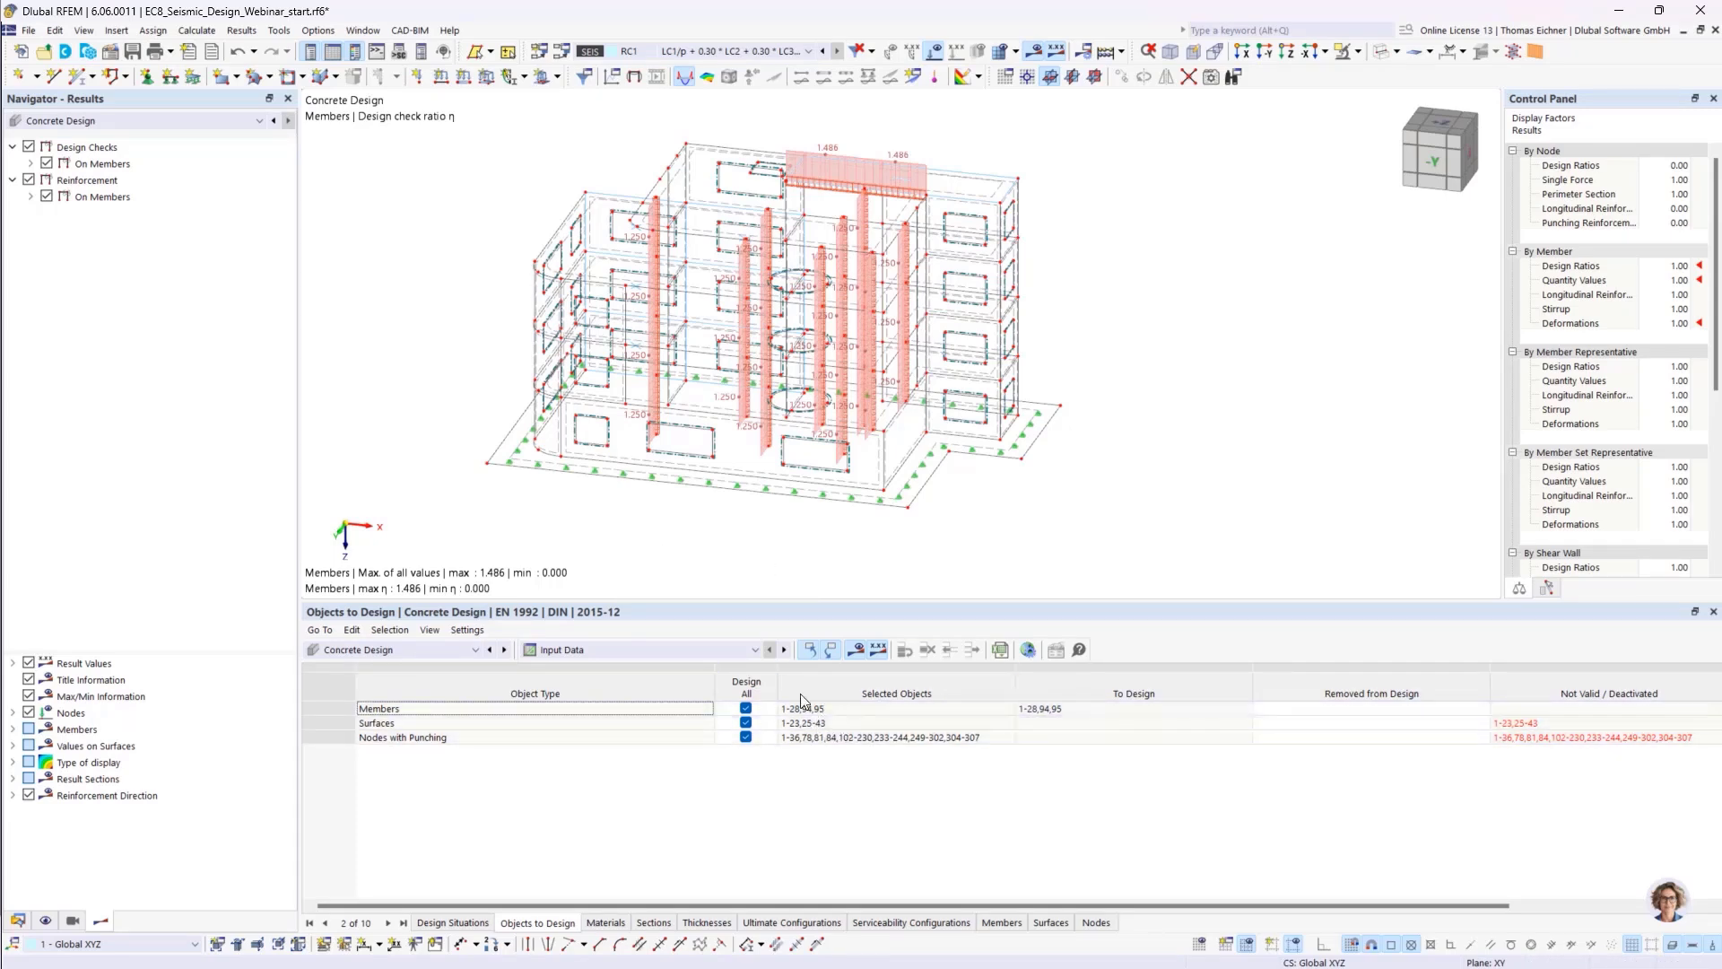
- List the concrete design ratios on members by design situation and locate the reinforcement shear capacity check acc. to 6.2 in the model
{"action": "left_click", "coordinate": [754, 650]}
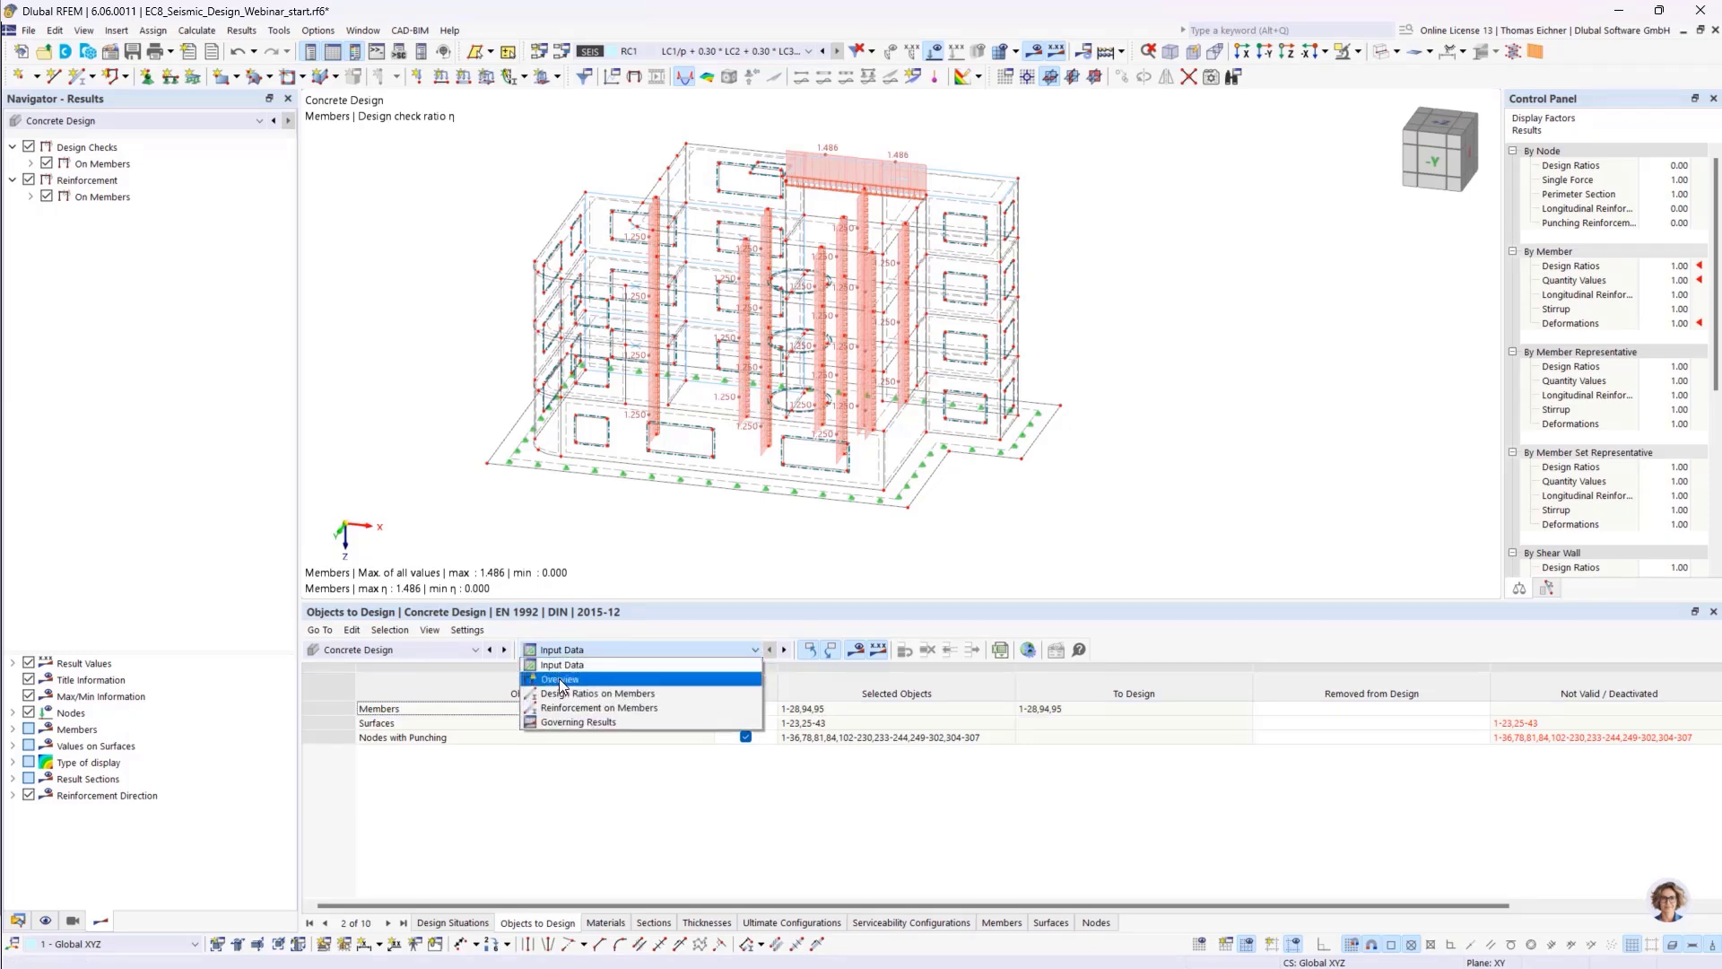
{"action": "left_click", "coordinate": [583, 678]}
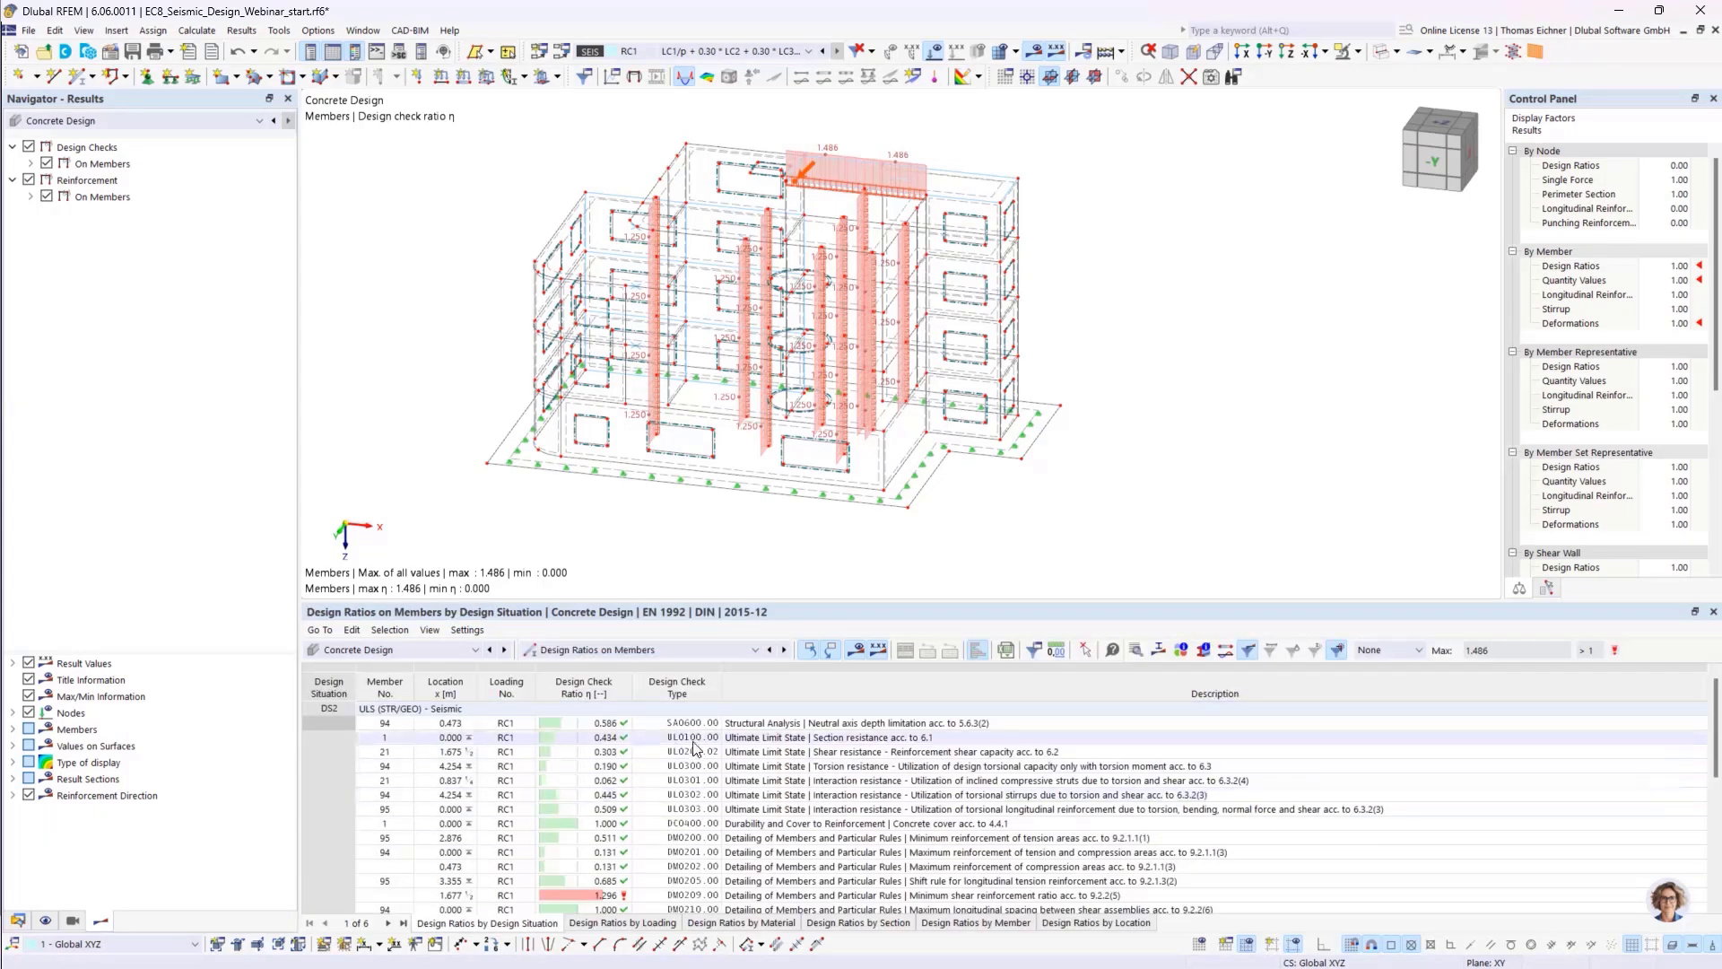
{"action": "scroll", "coordinate": [639, 341], "scroll_direction": "up", "scroll_amount": 3}
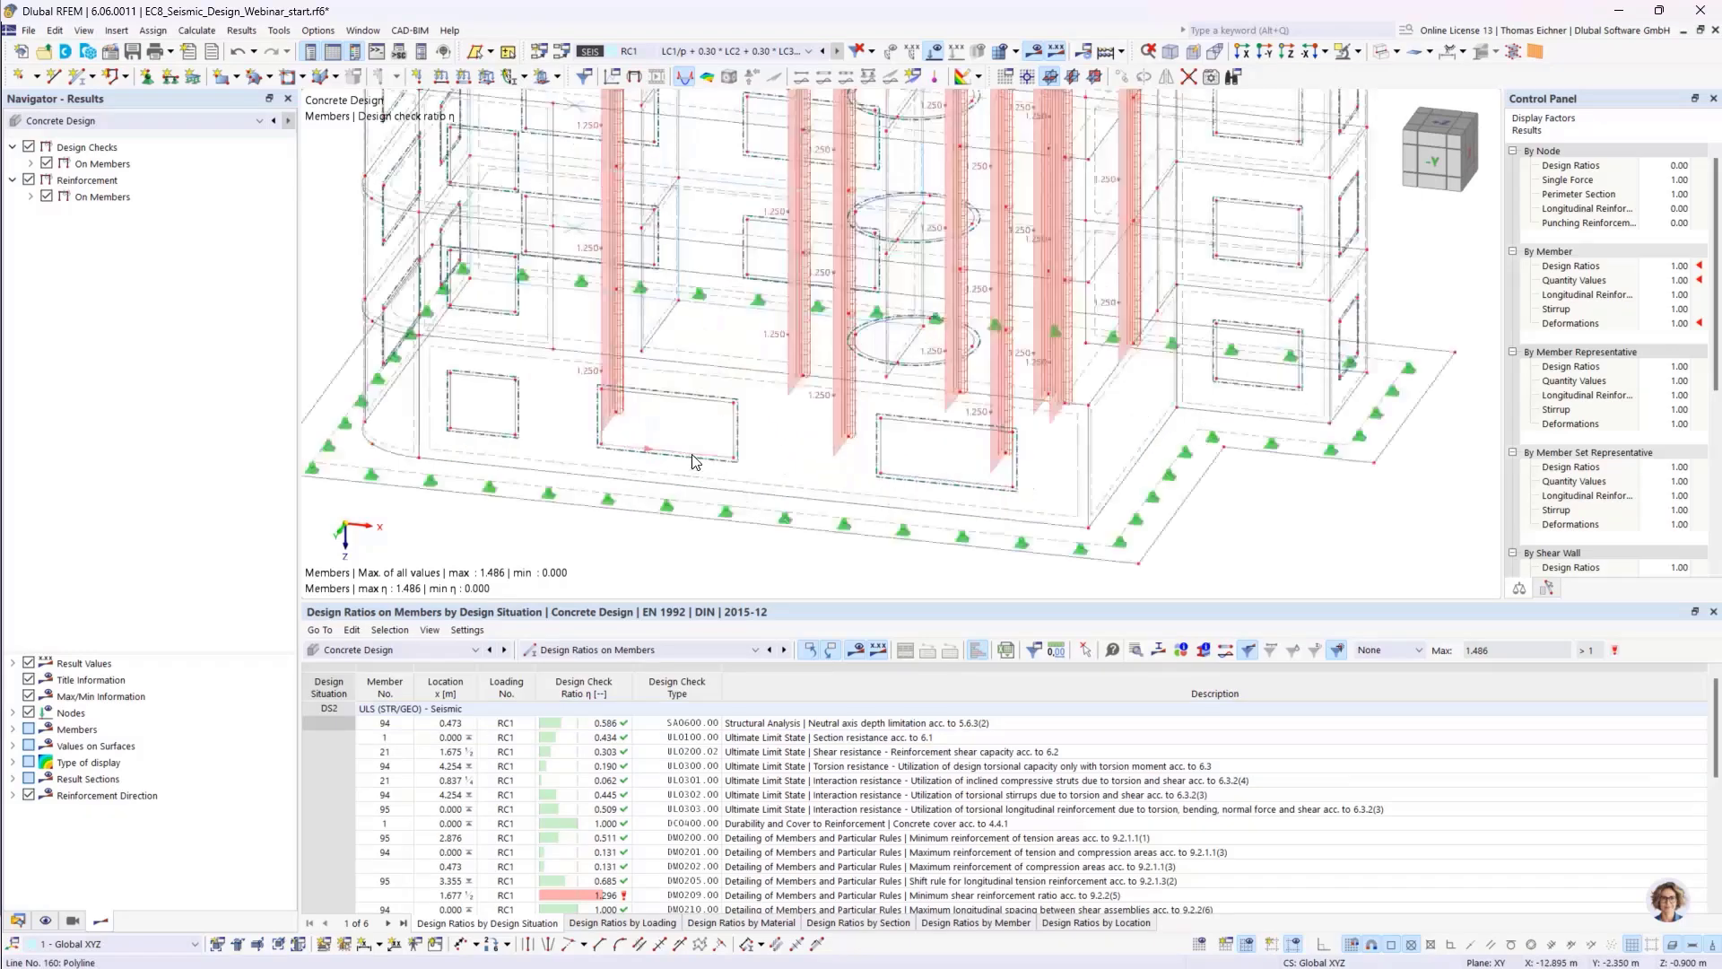
{"action": "left_click", "coordinate": [618, 334]}
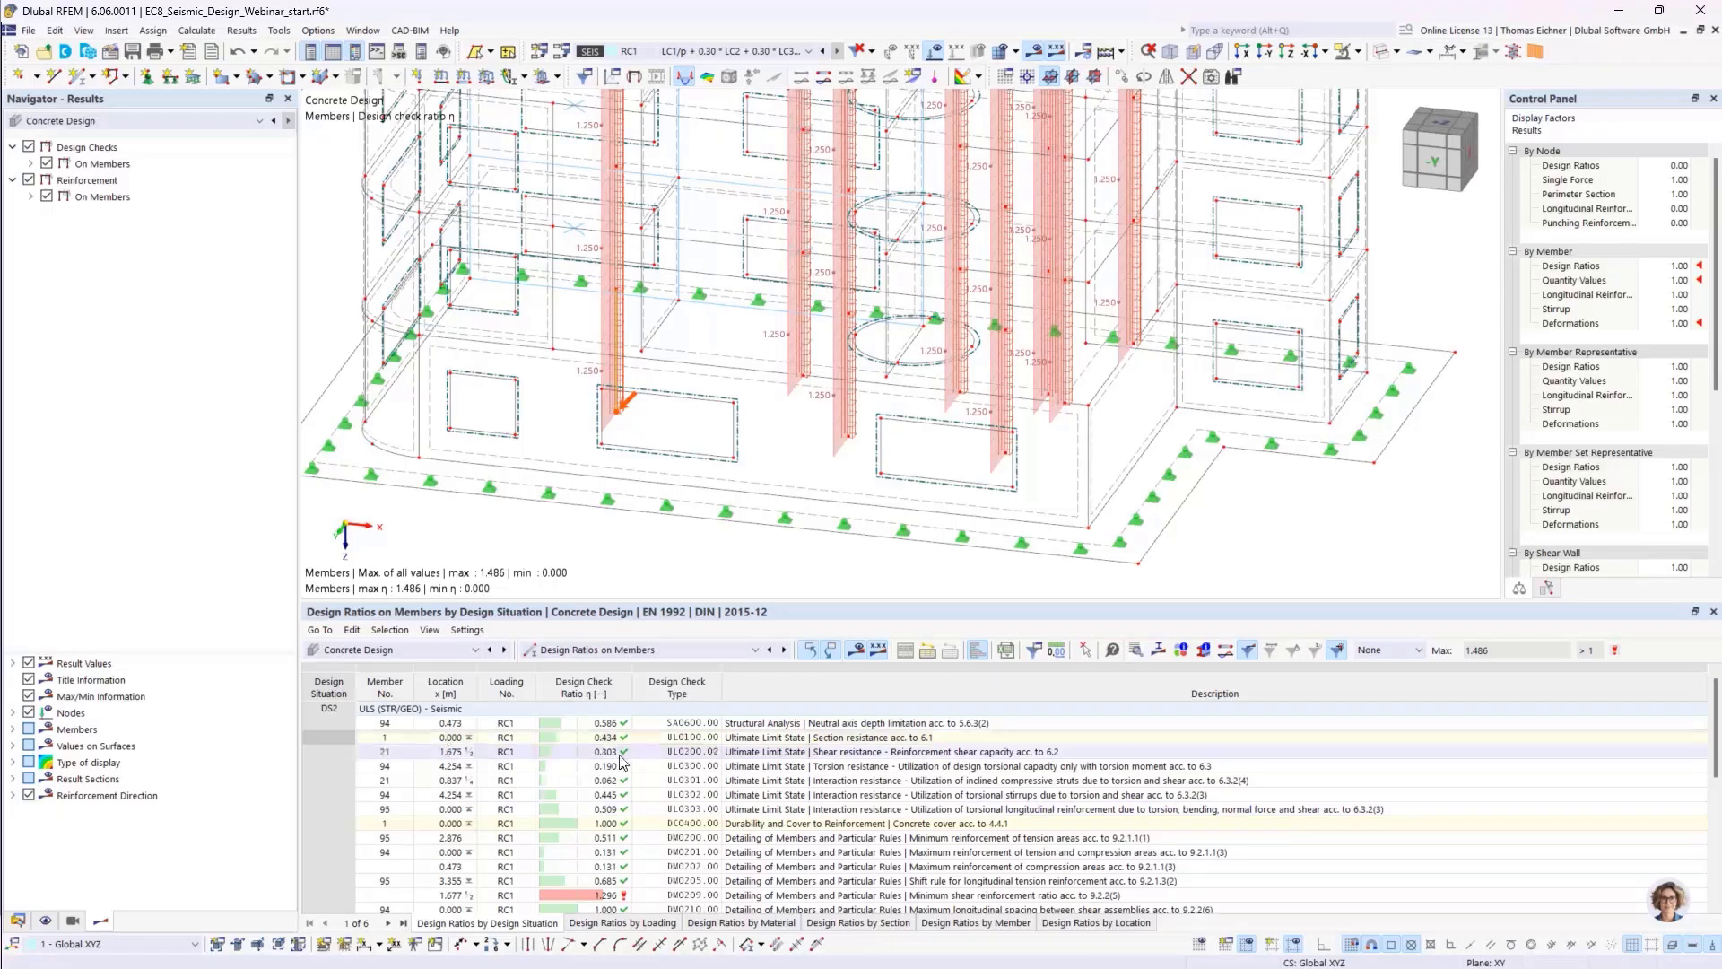
{"action": "left_click", "coordinate": [708, 756]}
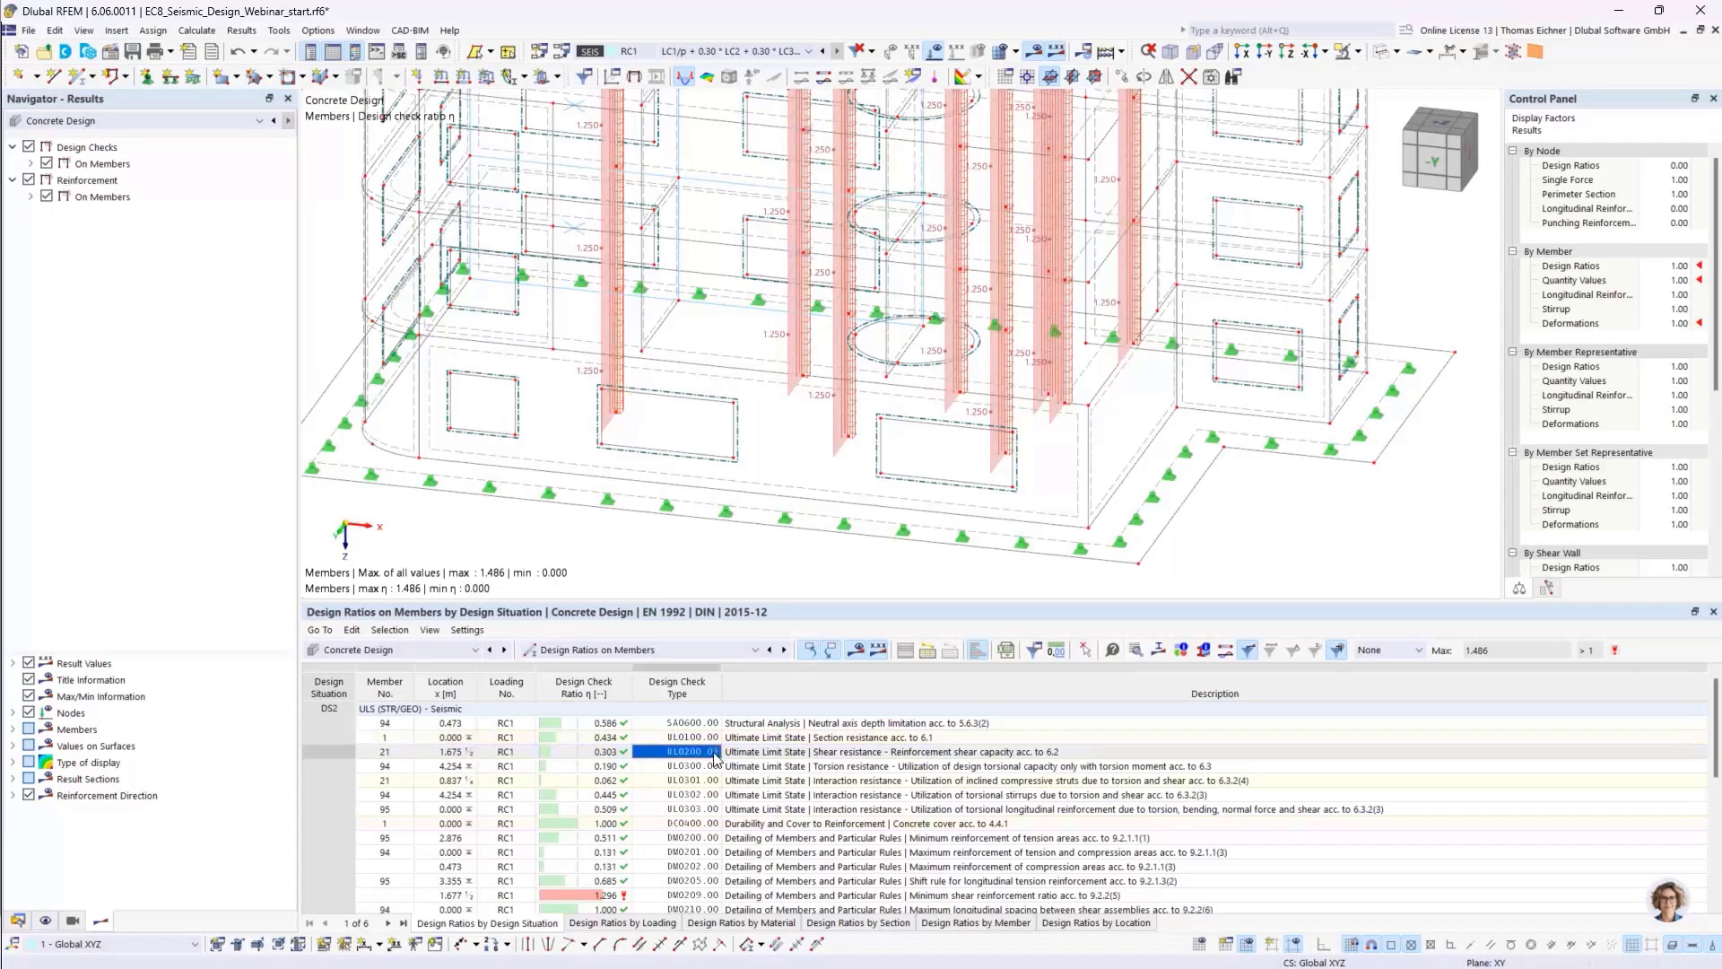
{"action": "scroll", "coordinate": [691, 491], "scroll_direction": "down", "scroll_amount": 5}
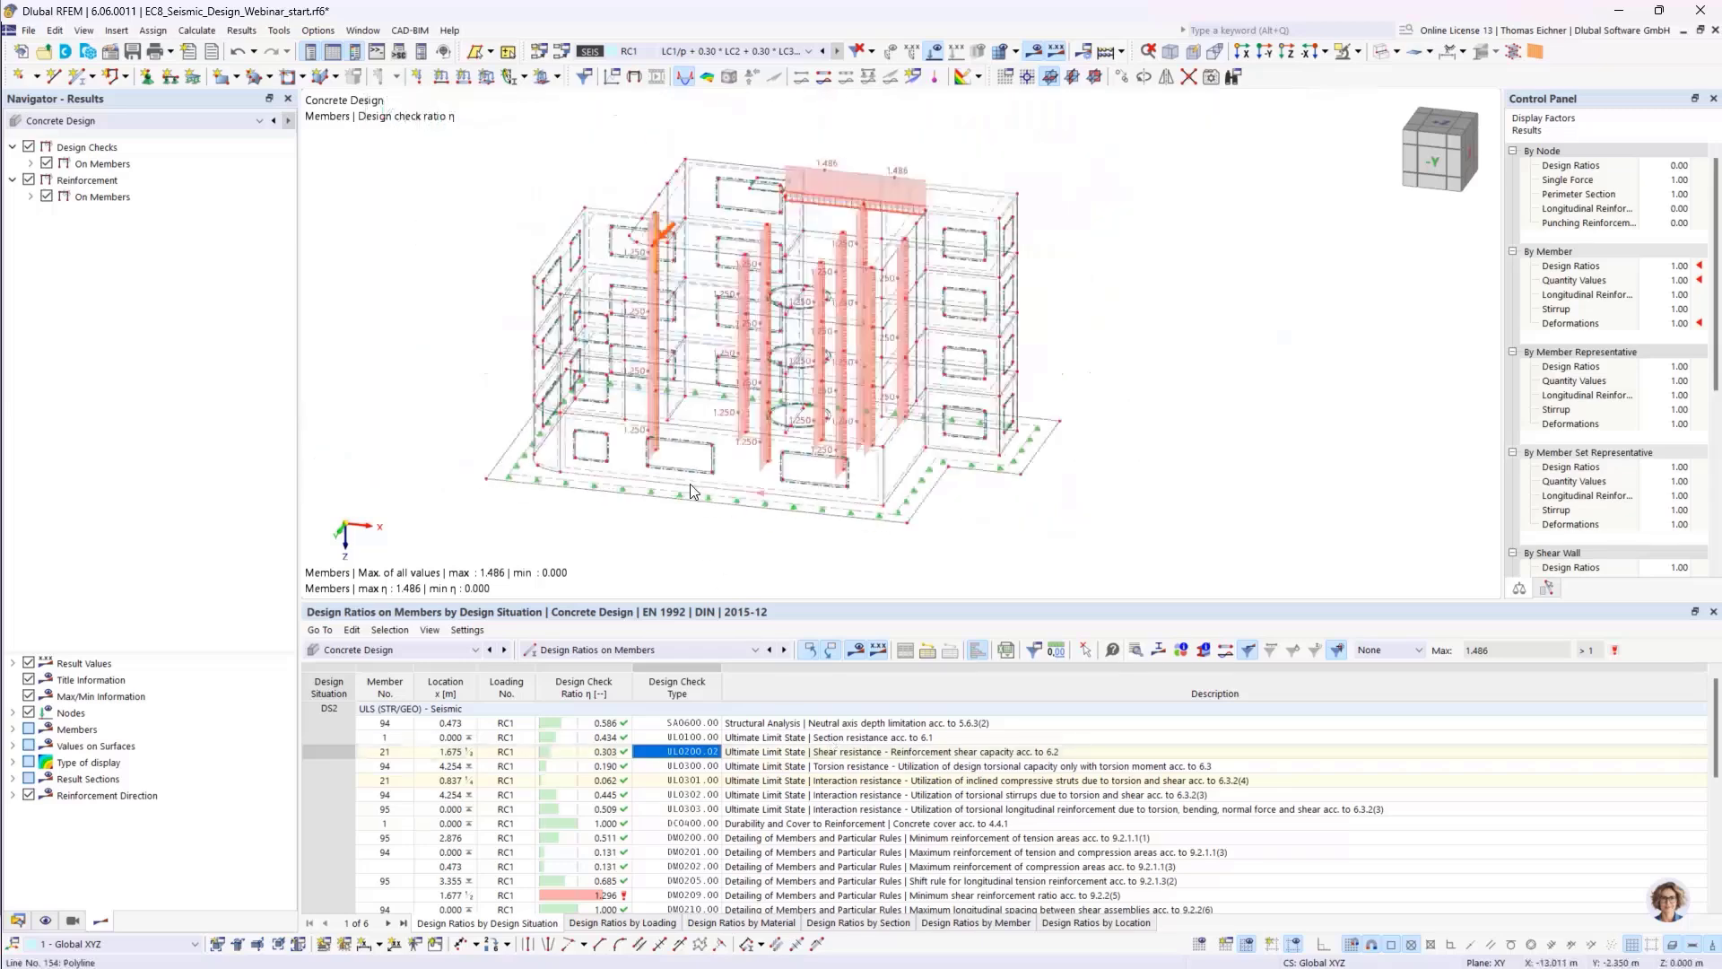
{"action": "scroll", "coordinate": [689, 483], "scroll_direction": "up", "scroll_amount": 1}
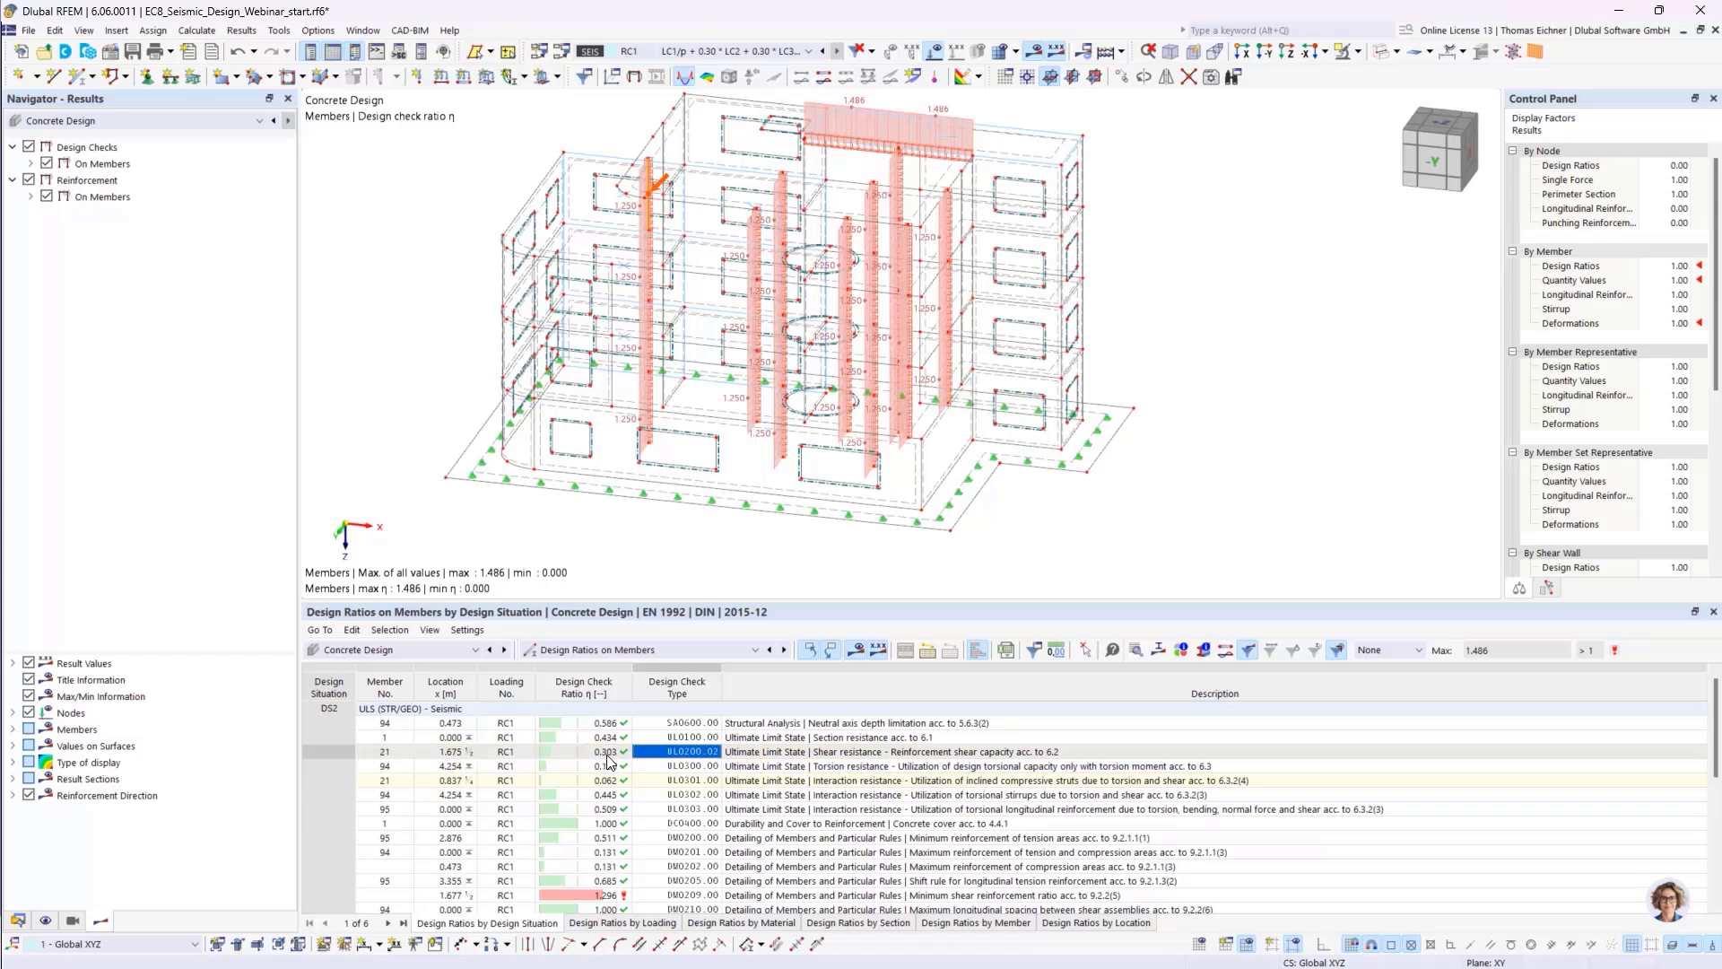
- Examine the design check details of the reinforcement shear capacity check for member 21, including its formulas, and close them
{"action": "double_click", "coordinate": [684, 759]}
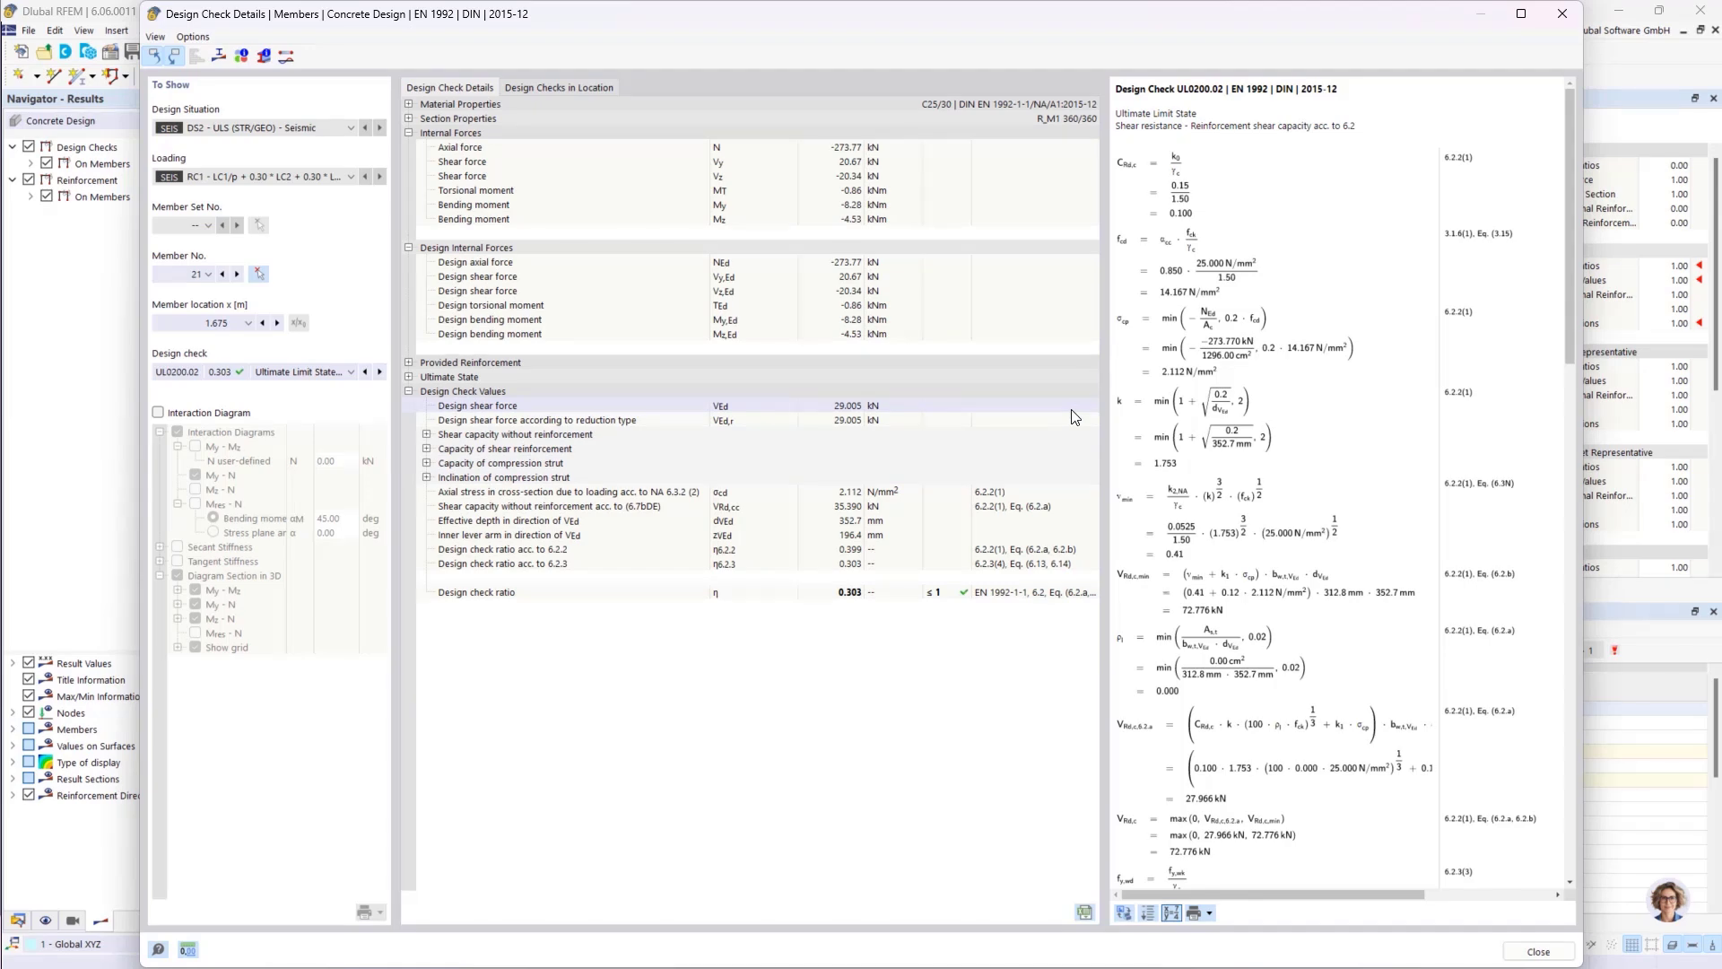
{"action": "mouse_move", "coordinate": [1570, 263]}
{"action": "left_mouse_down"}
{"action": "mouse_move", "coordinate": [1566, 635]}
{"action": "mouse_move", "coordinate": [1569, 251]}
{"action": "left_mouse_up"}
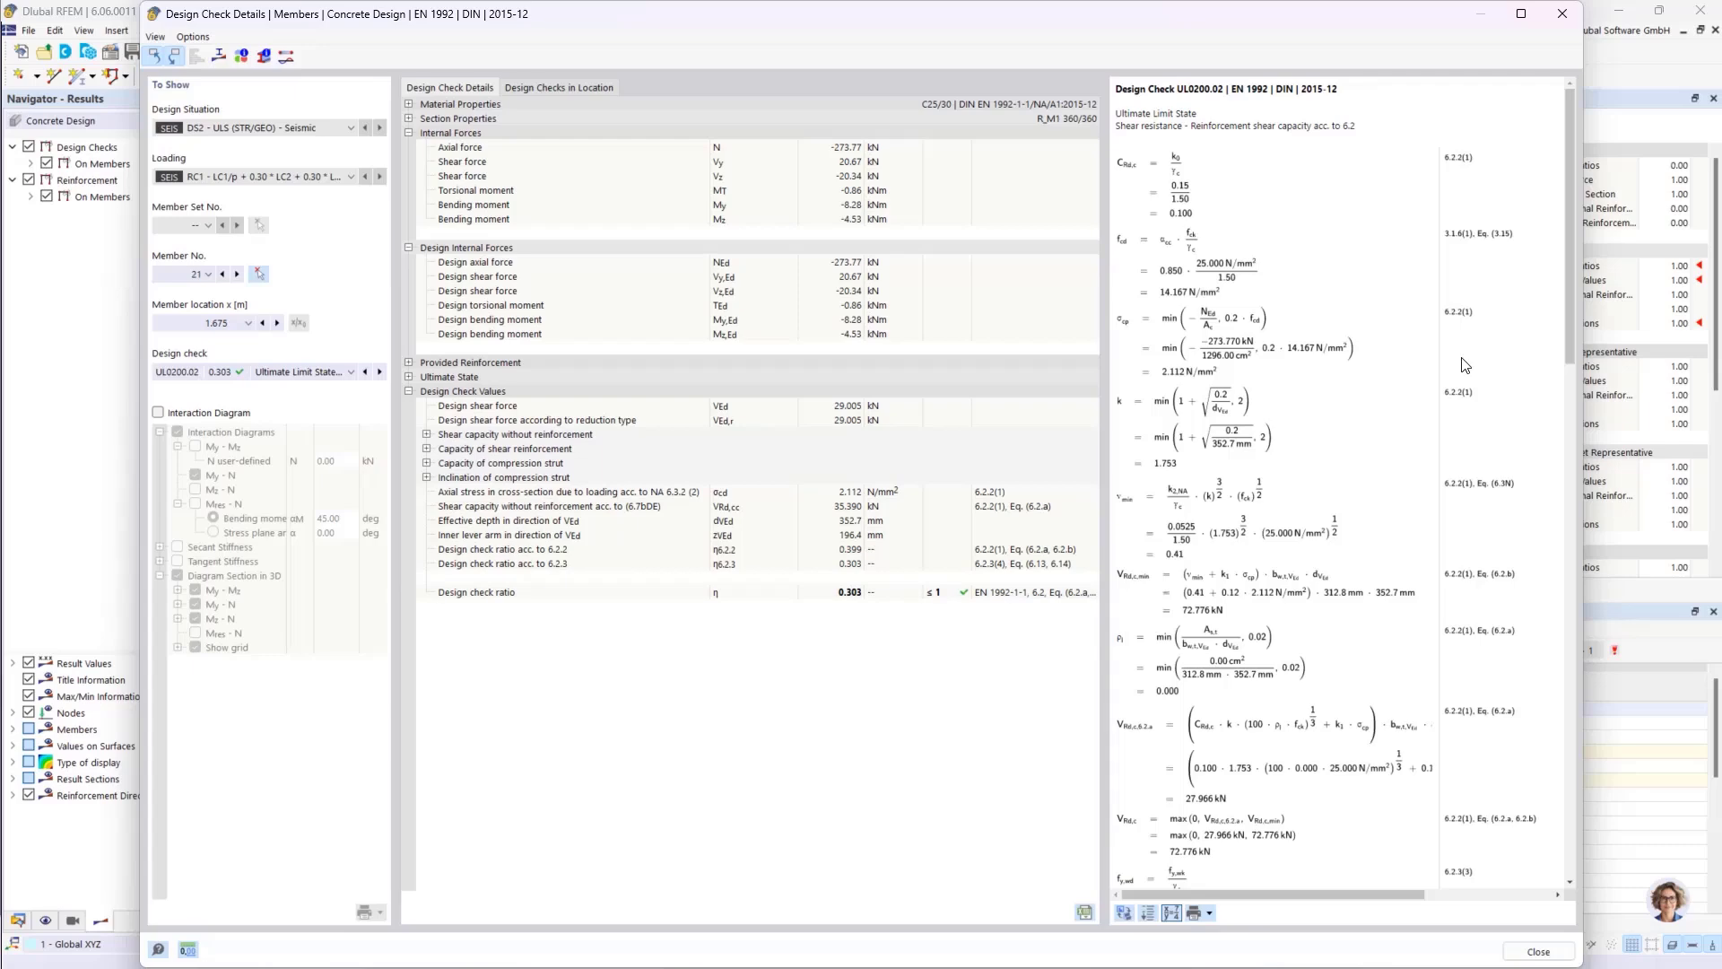
{"action": "left_click", "coordinate": [1562, 14]}
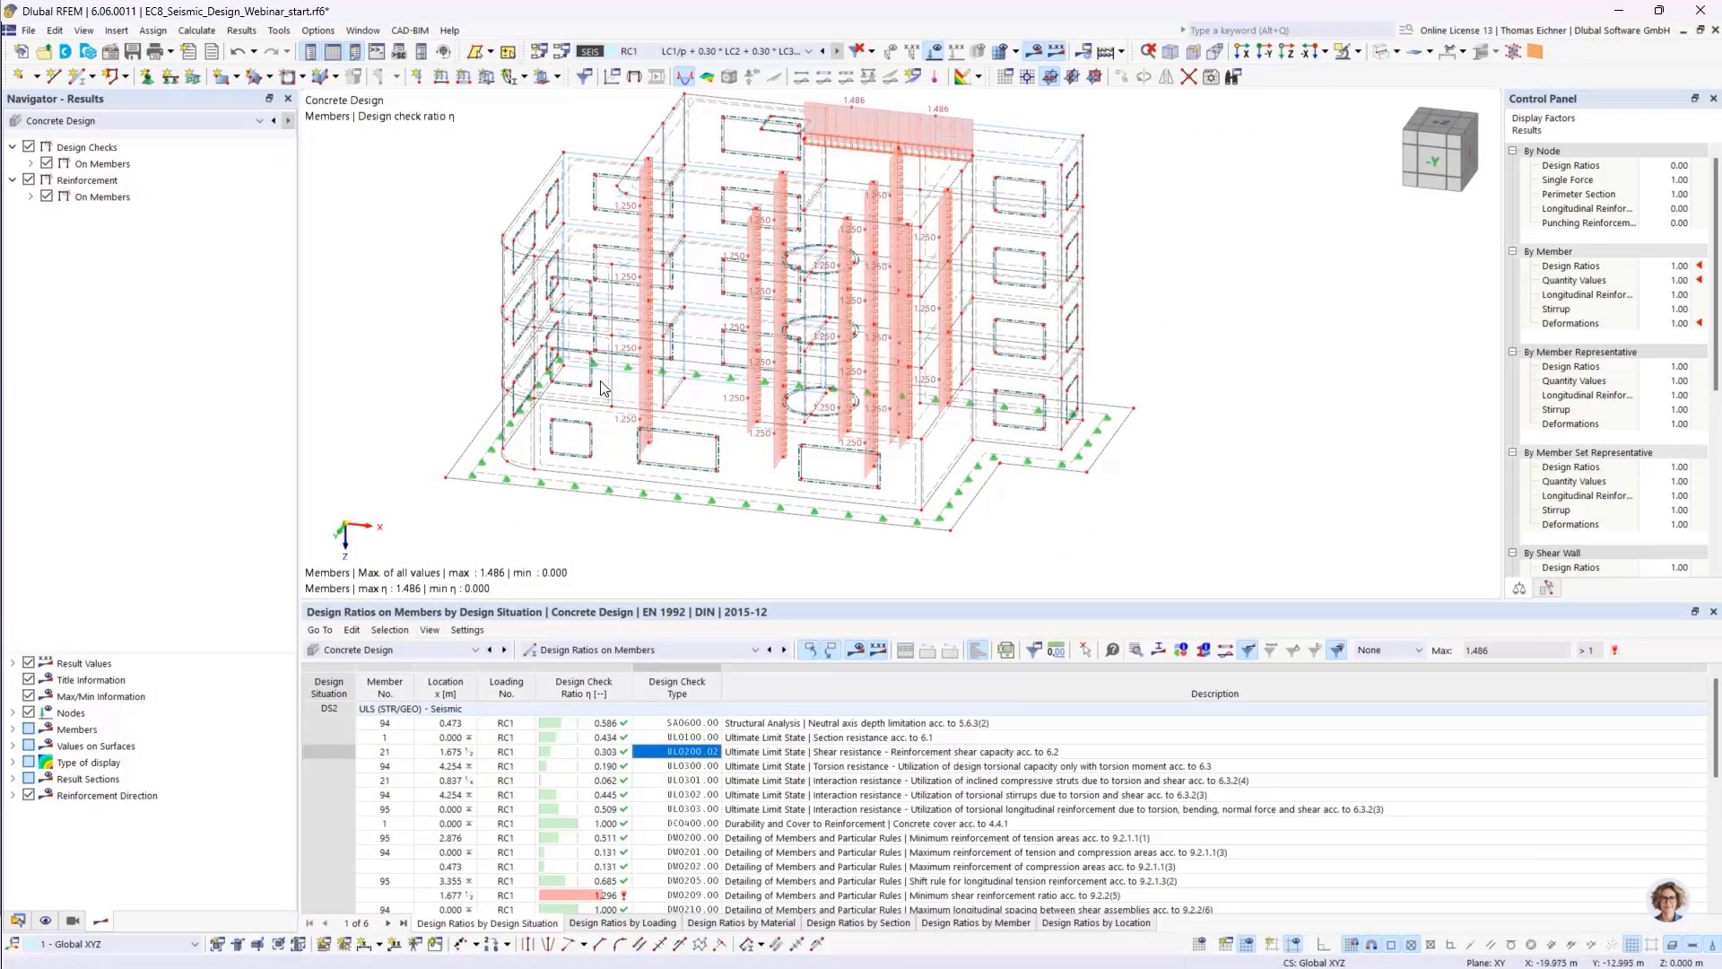
{"action": "middle_click_drag", "start_coordinate": [345, 347], "coordinate": [373, 385]}
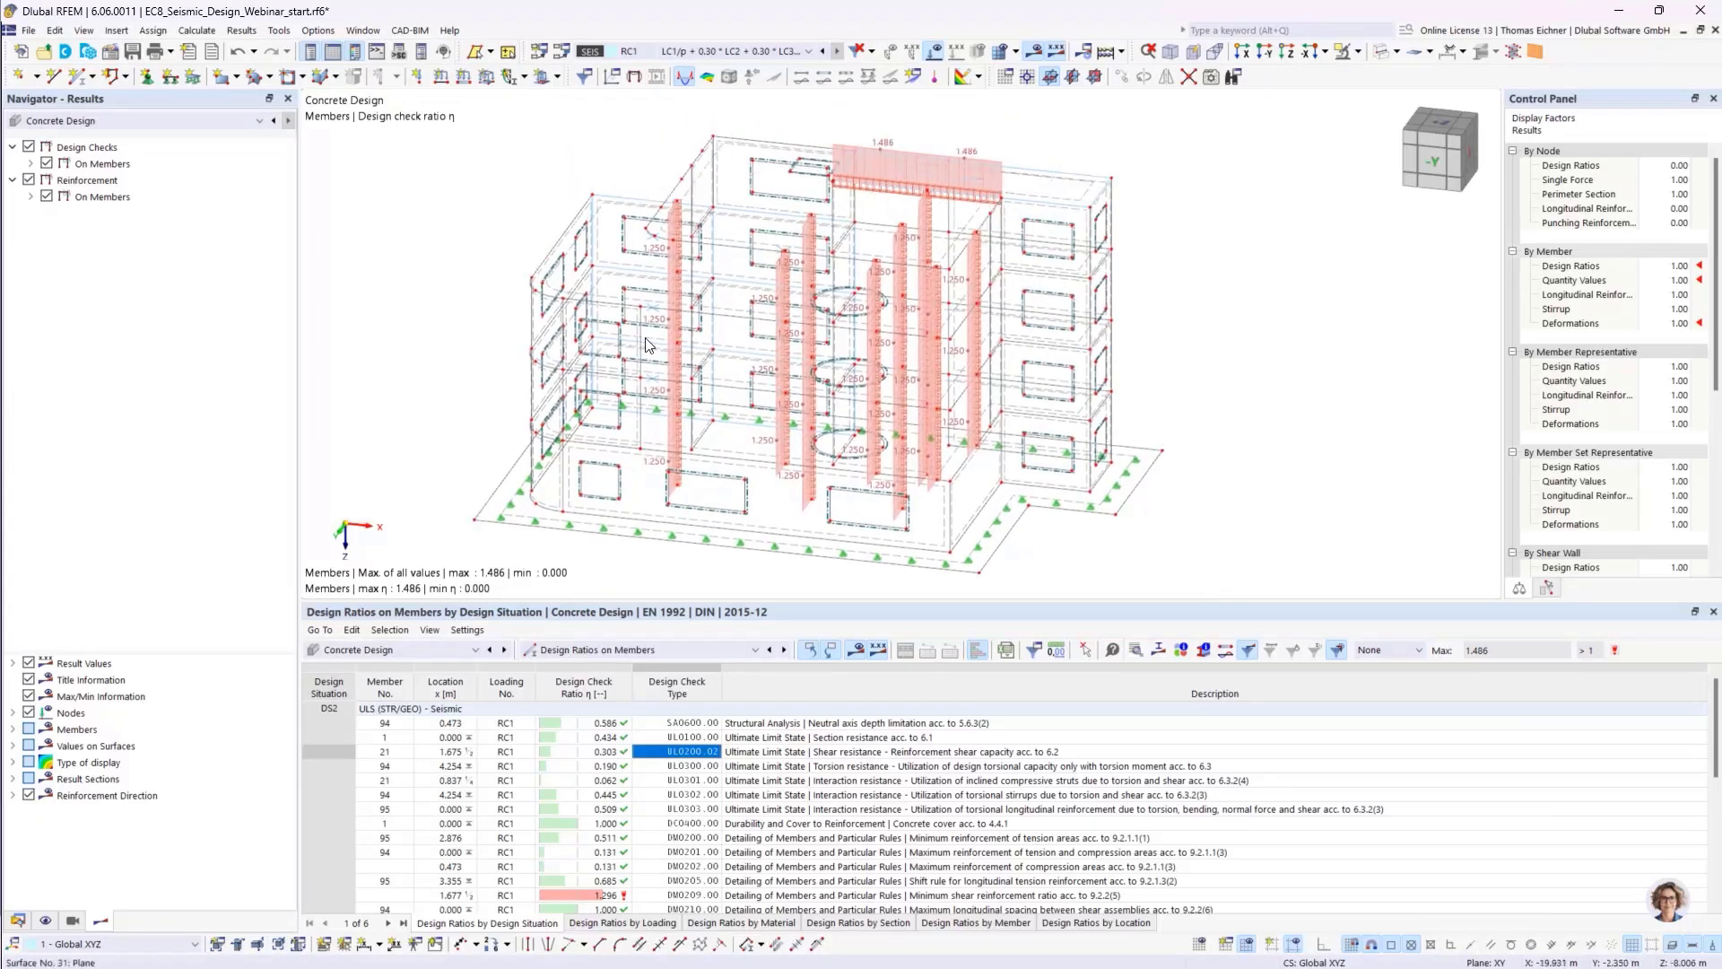
{"action": "scroll", "coordinate": [652, 361], "scroll_direction": "down", "scroll_amount": 1}
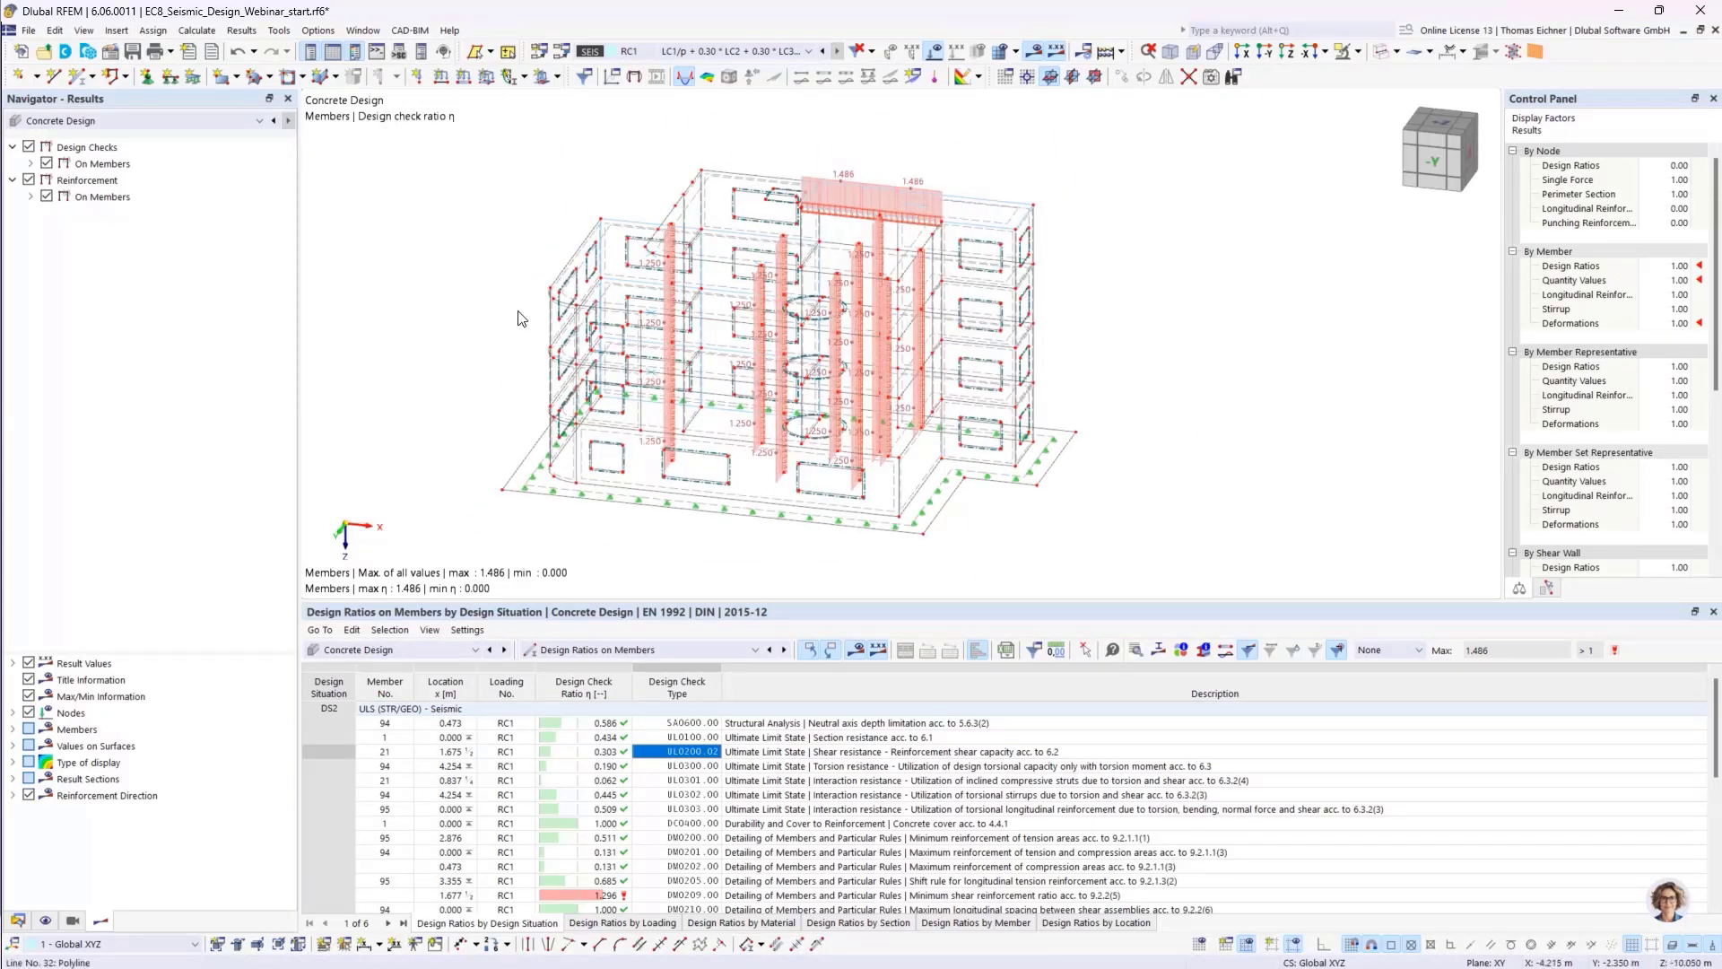
{"action": "middle_click_drag", "start_coordinate": [467, 321], "coordinate": [501, 318]}
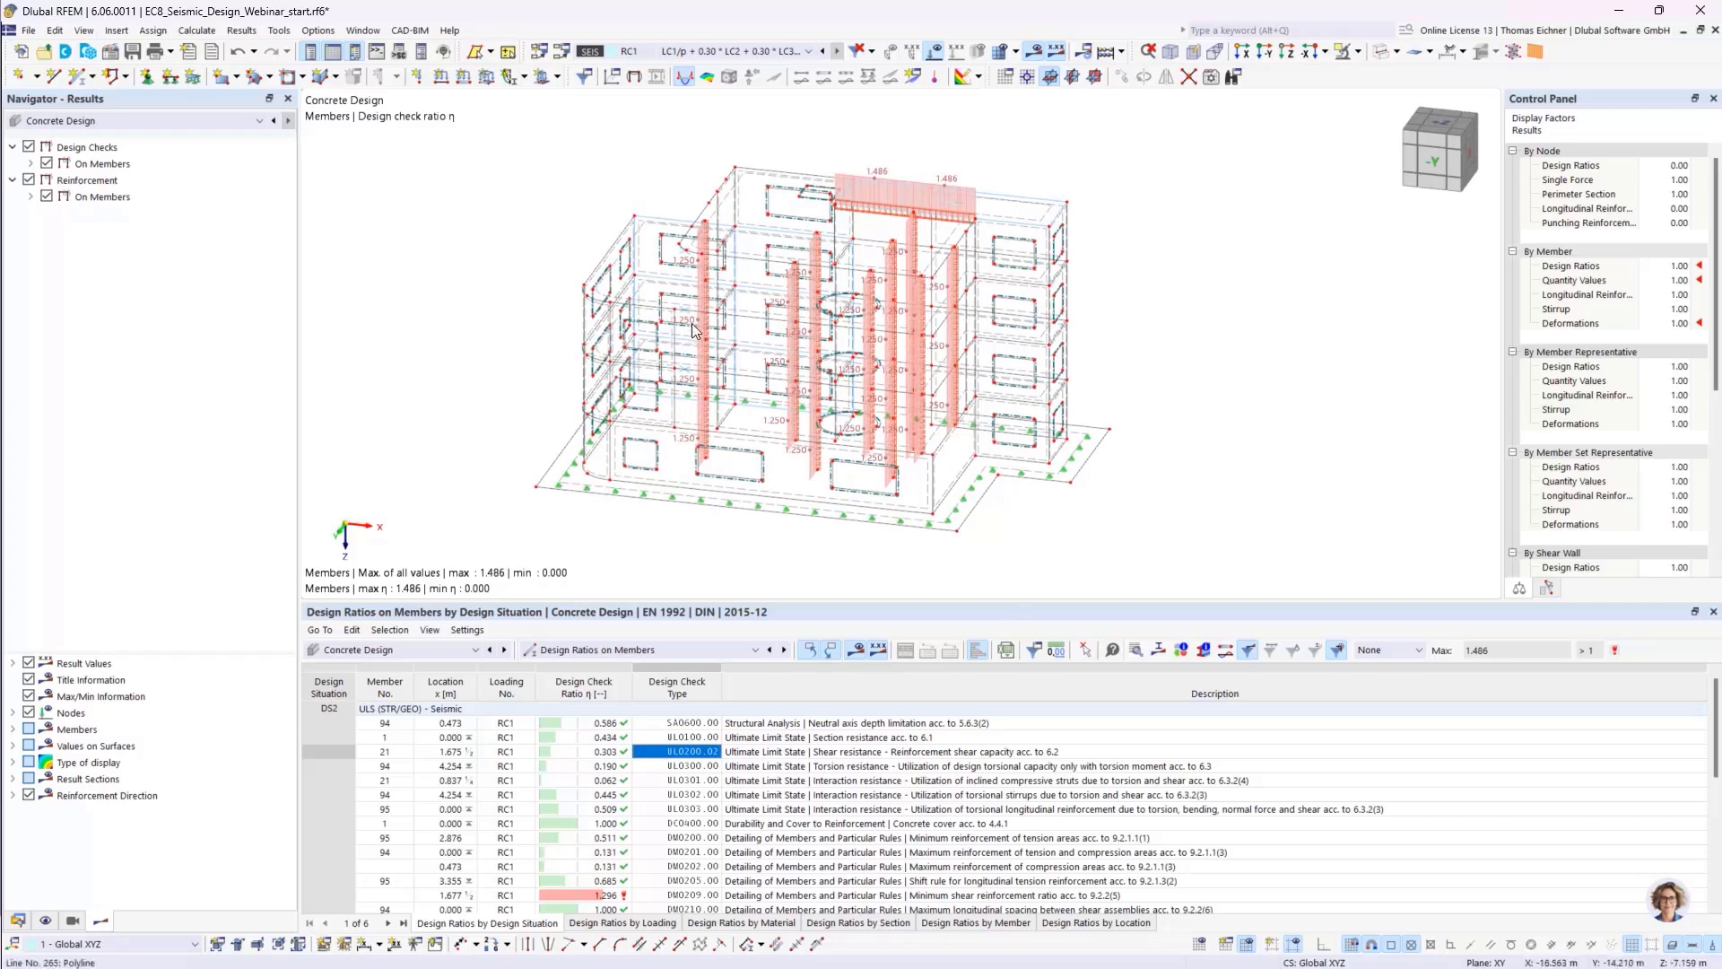
- Activate the Building Model special solution add-on in the model's base data
{"action": "left_click", "coordinate": [19, 921]}
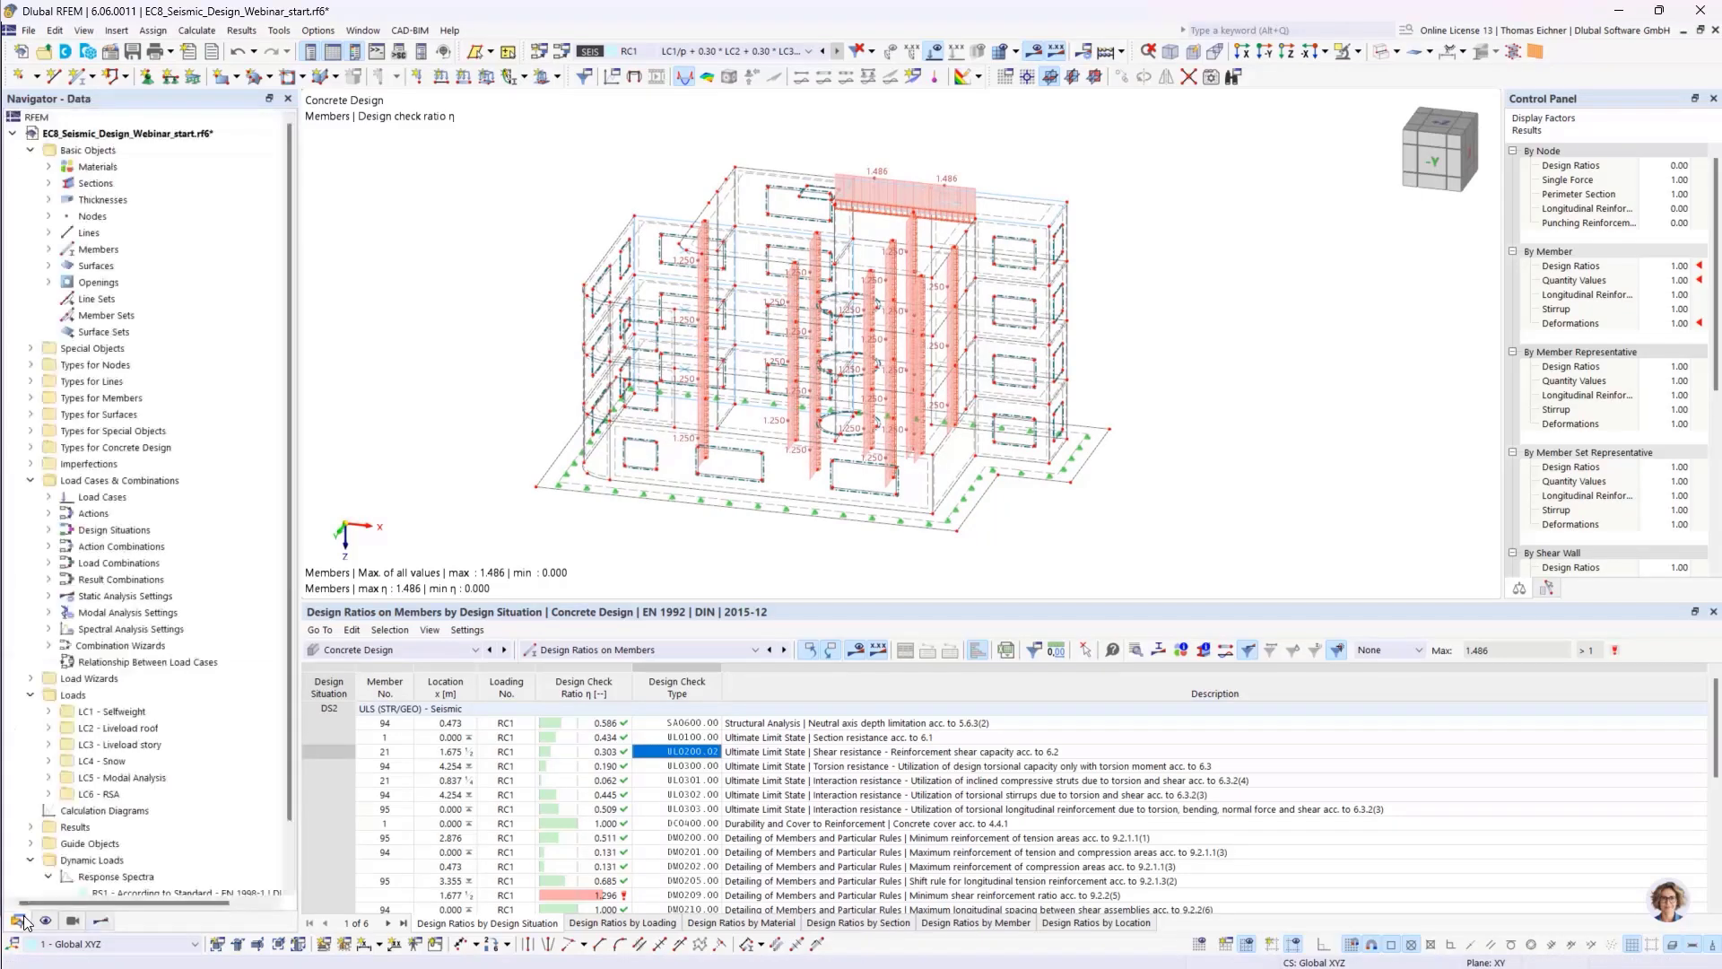
{"action": "scroll", "coordinate": [249, 494], "scroll_direction": "down", "scroll_amount": 1}
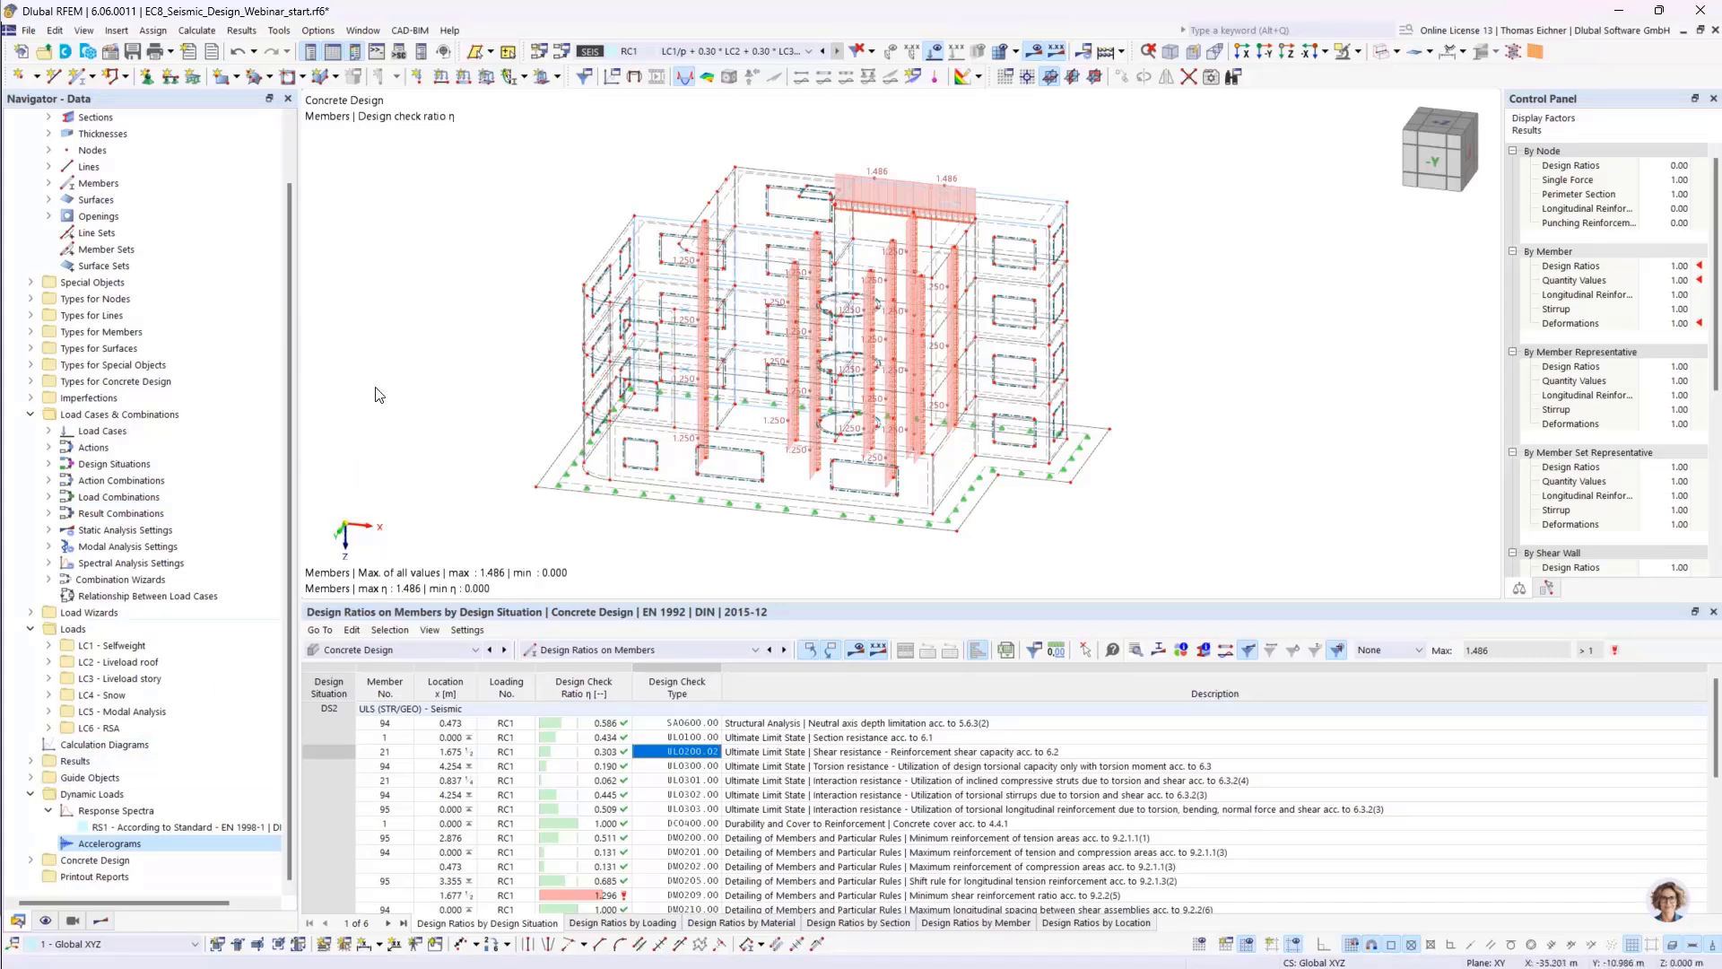
{"action": "left_click", "coordinate": [114, 57]}
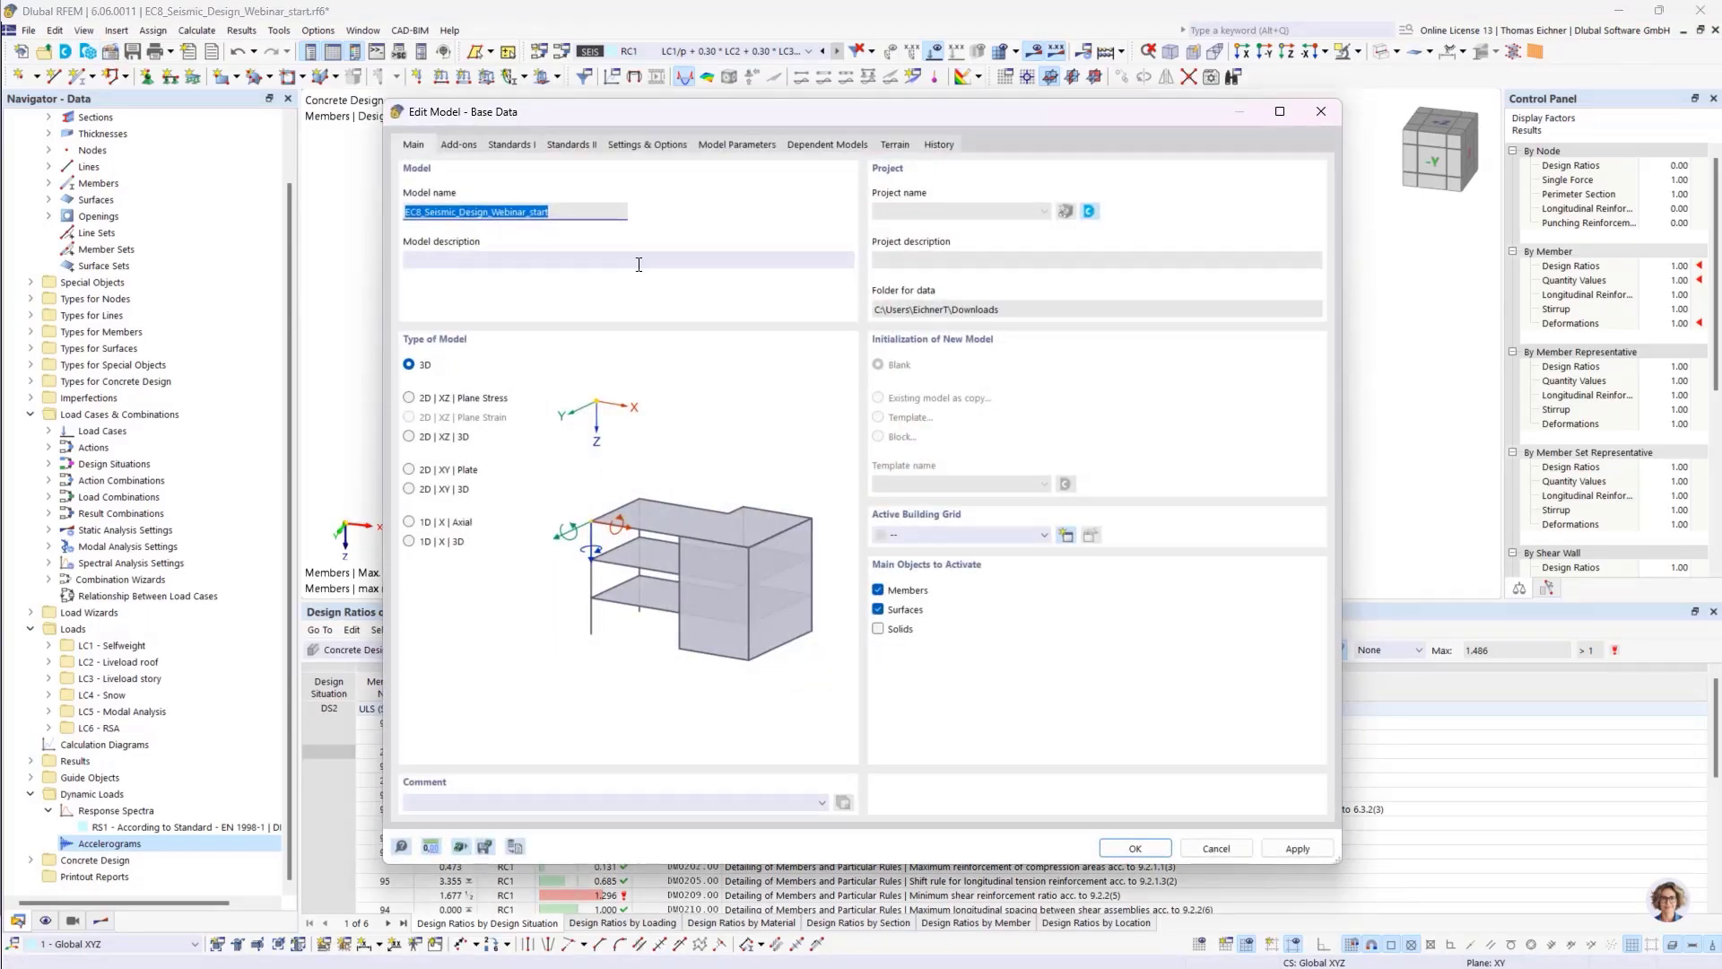
{"action": "left_click", "coordinate": [462, 147]}
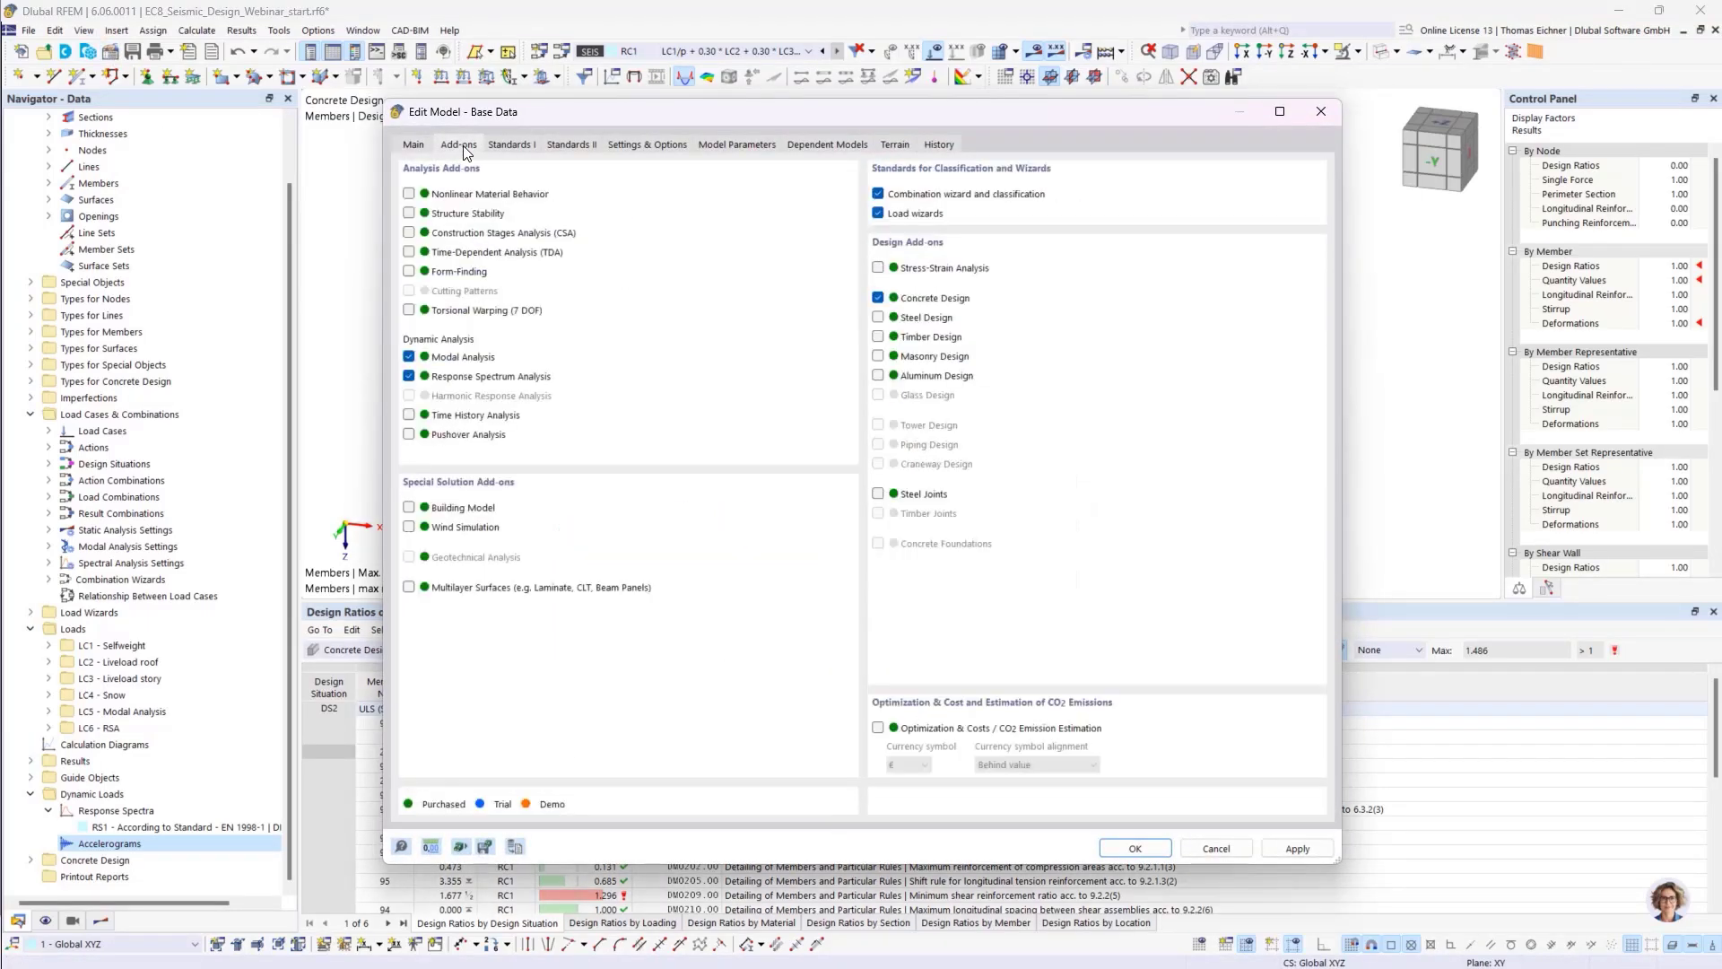
{"action": "left_click", "coordinate": [410, 508]}
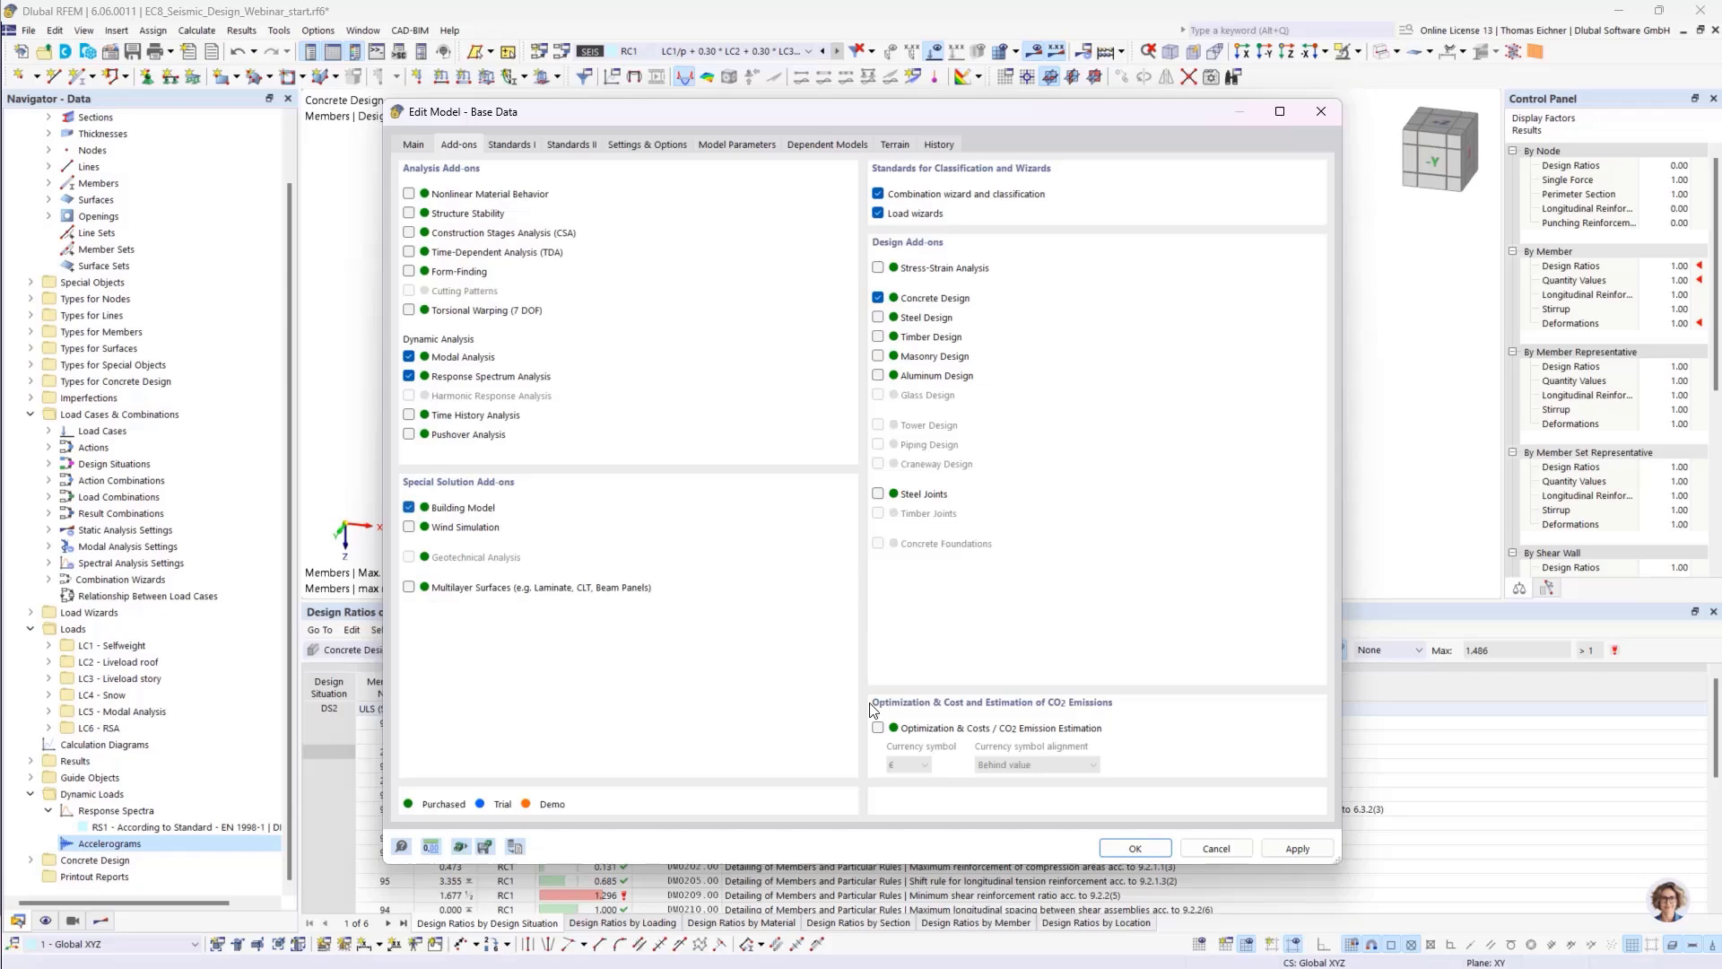
{"action": "left_click", "coordinate": [1136, 847]}
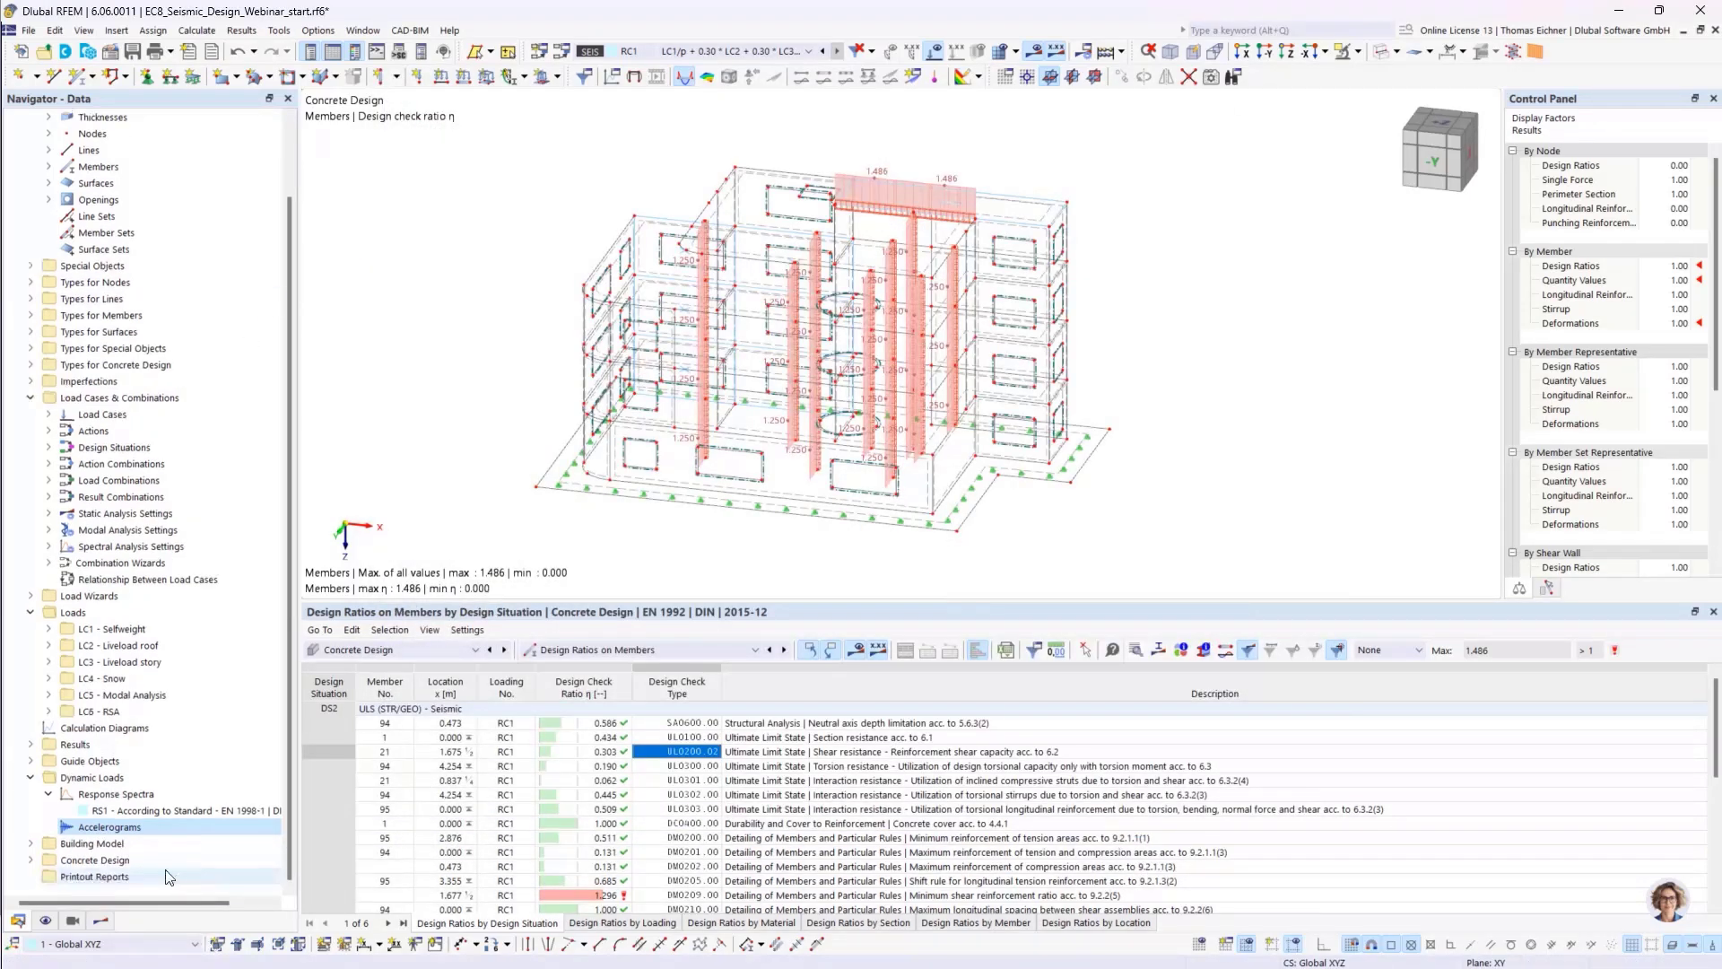
- Add three building stories above the existing ground story, each 3.350 m high, up to Ztop -13.400 m
{"action": "scroll", "coordinate": [121, 815], "scroll_direction": "down", "scroll_amount": 2}
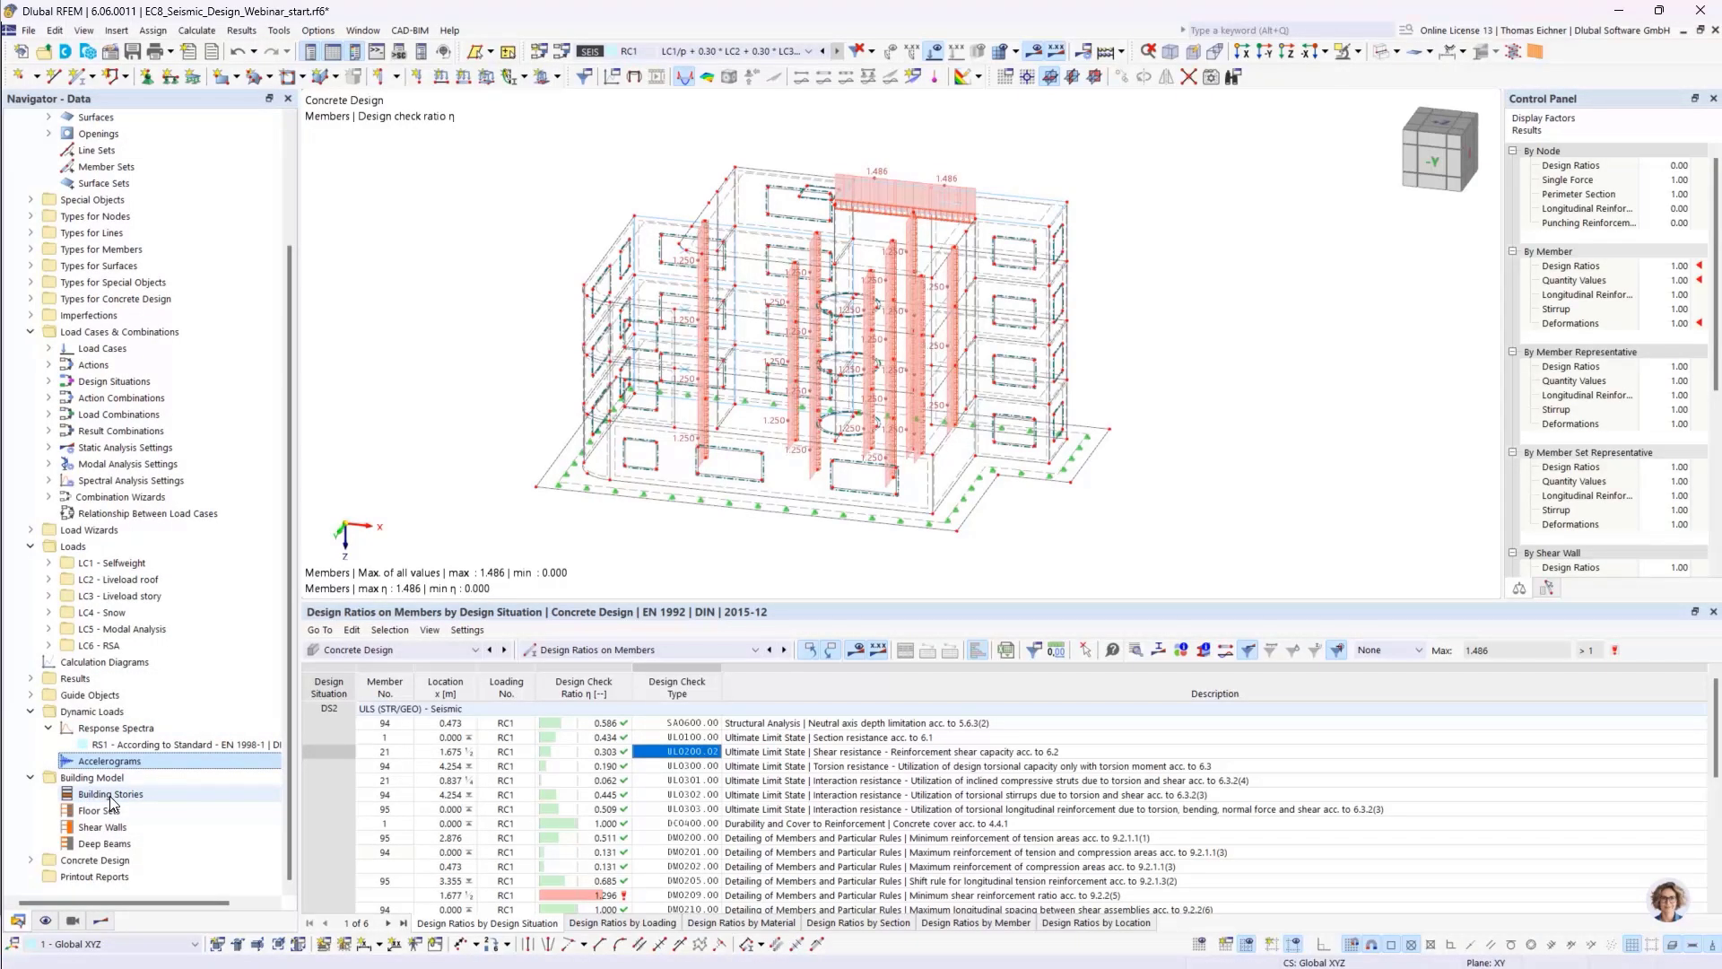
{"action": "double_click", "coordinate": [109, 795]}
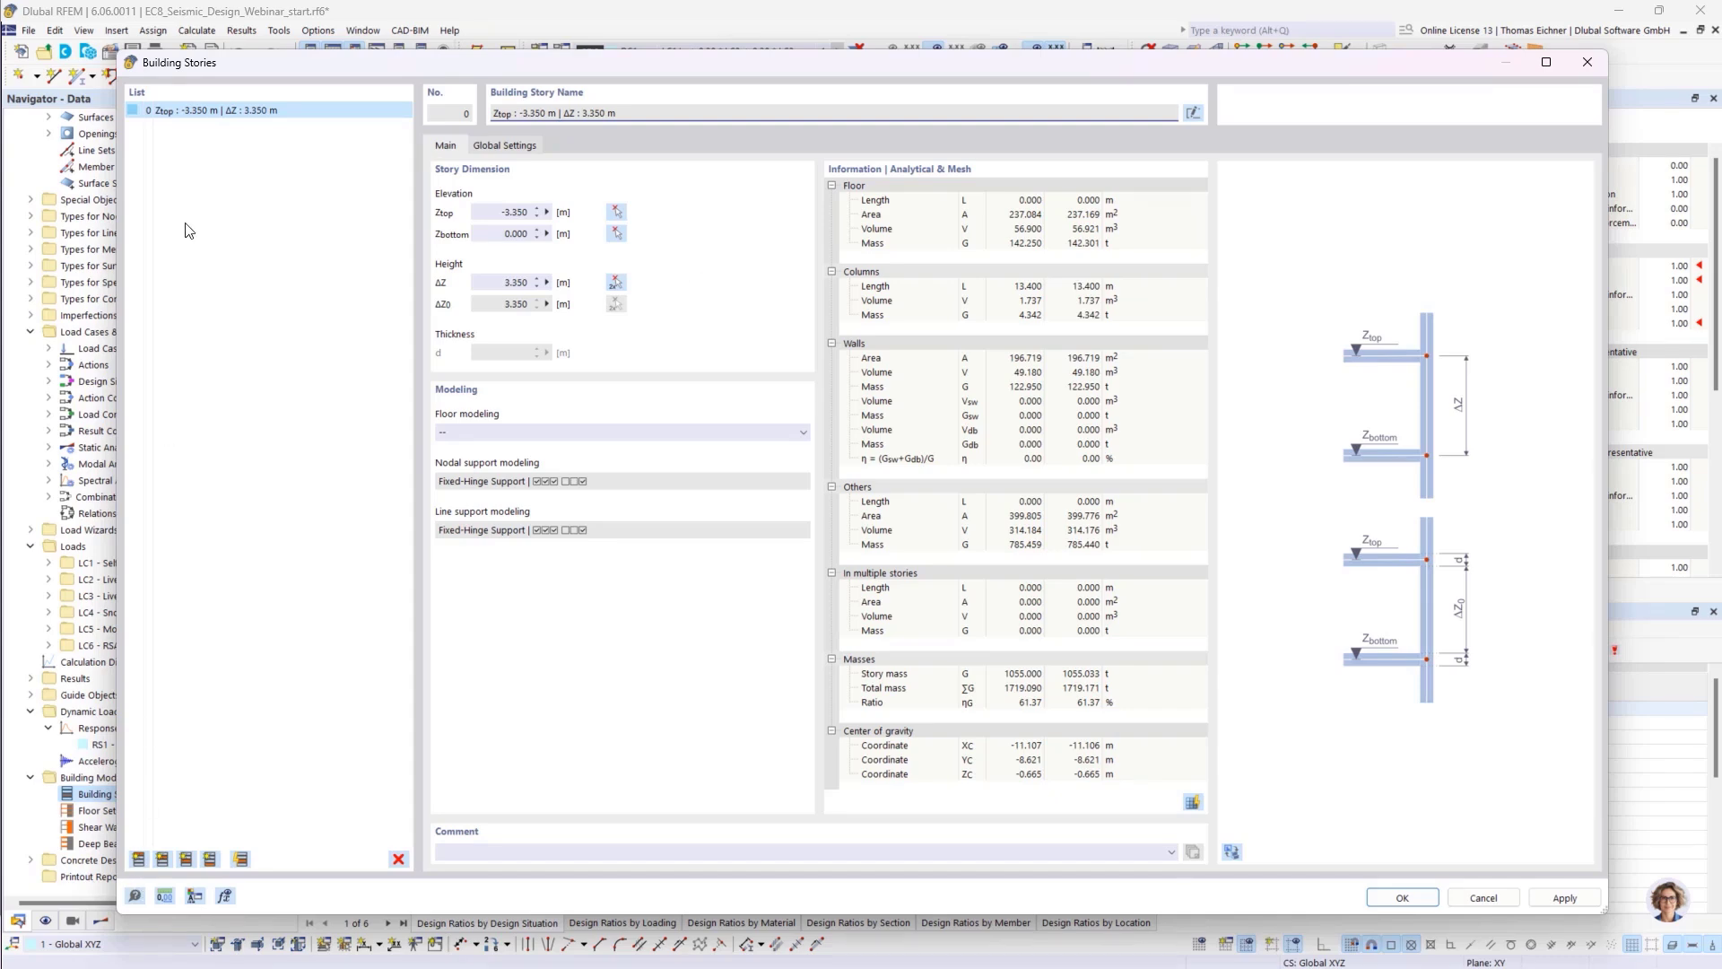
{"action": "left_click_drag", "start_coordinate": [275, 62], "coordinate": [874, 522]}
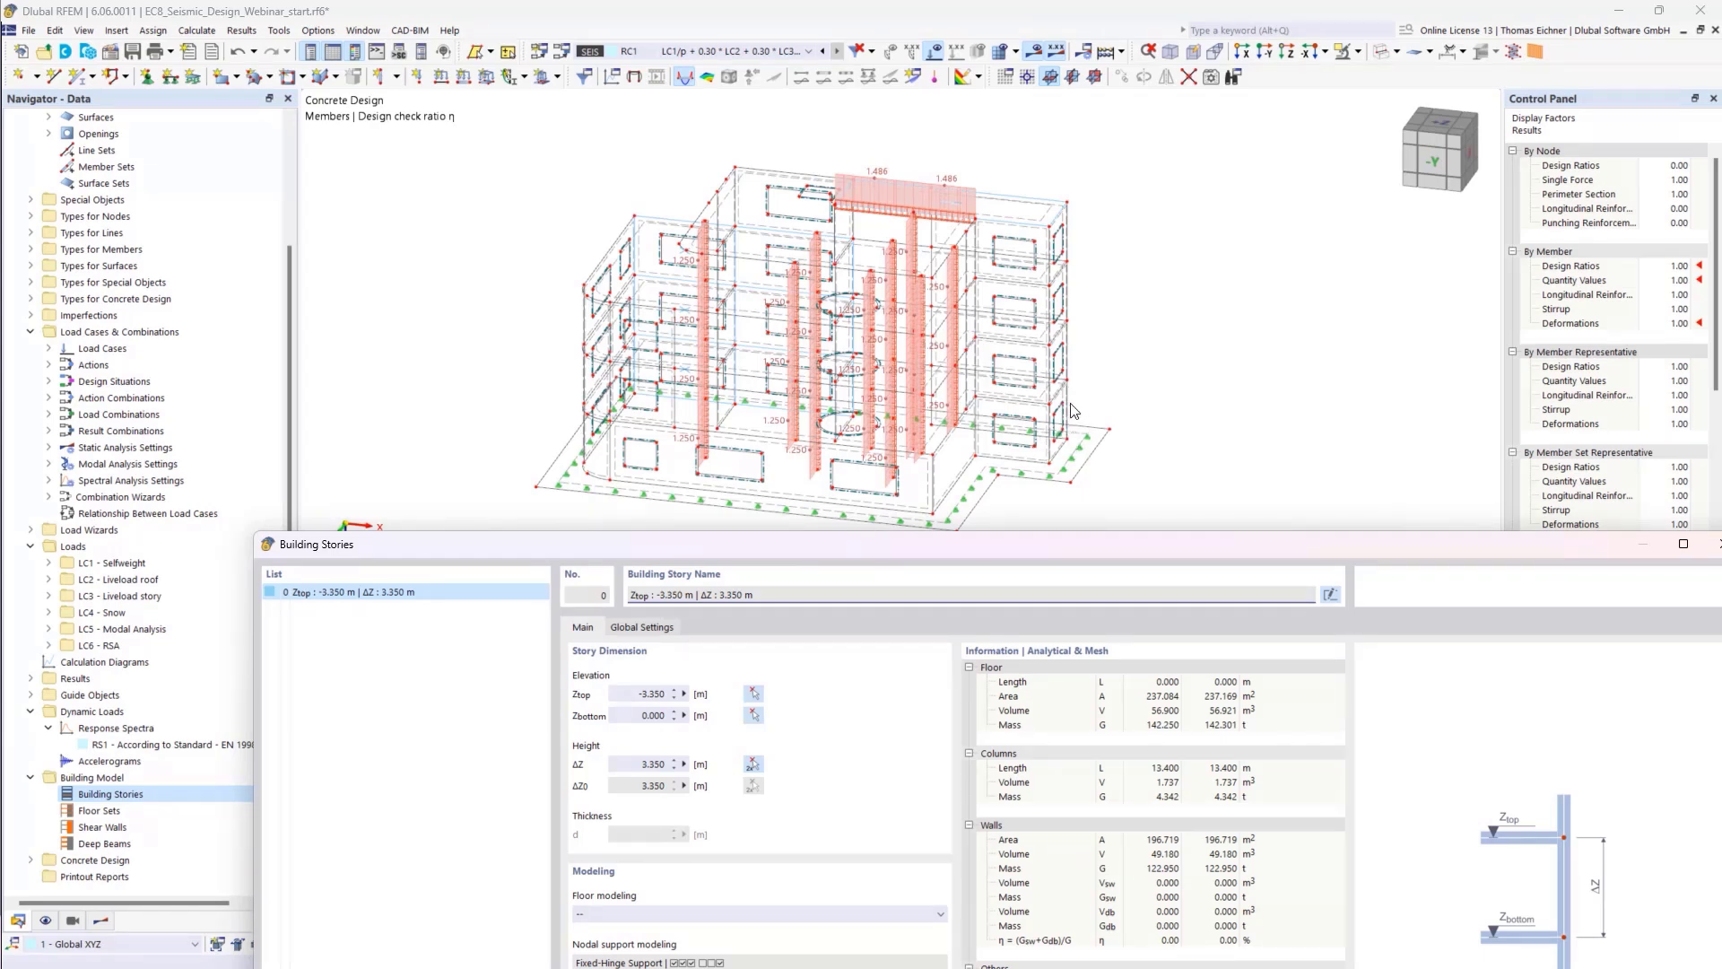
{"action": "left_click_drag", "start_coordinate": [943, 542], "coordinate": [810, 617]}
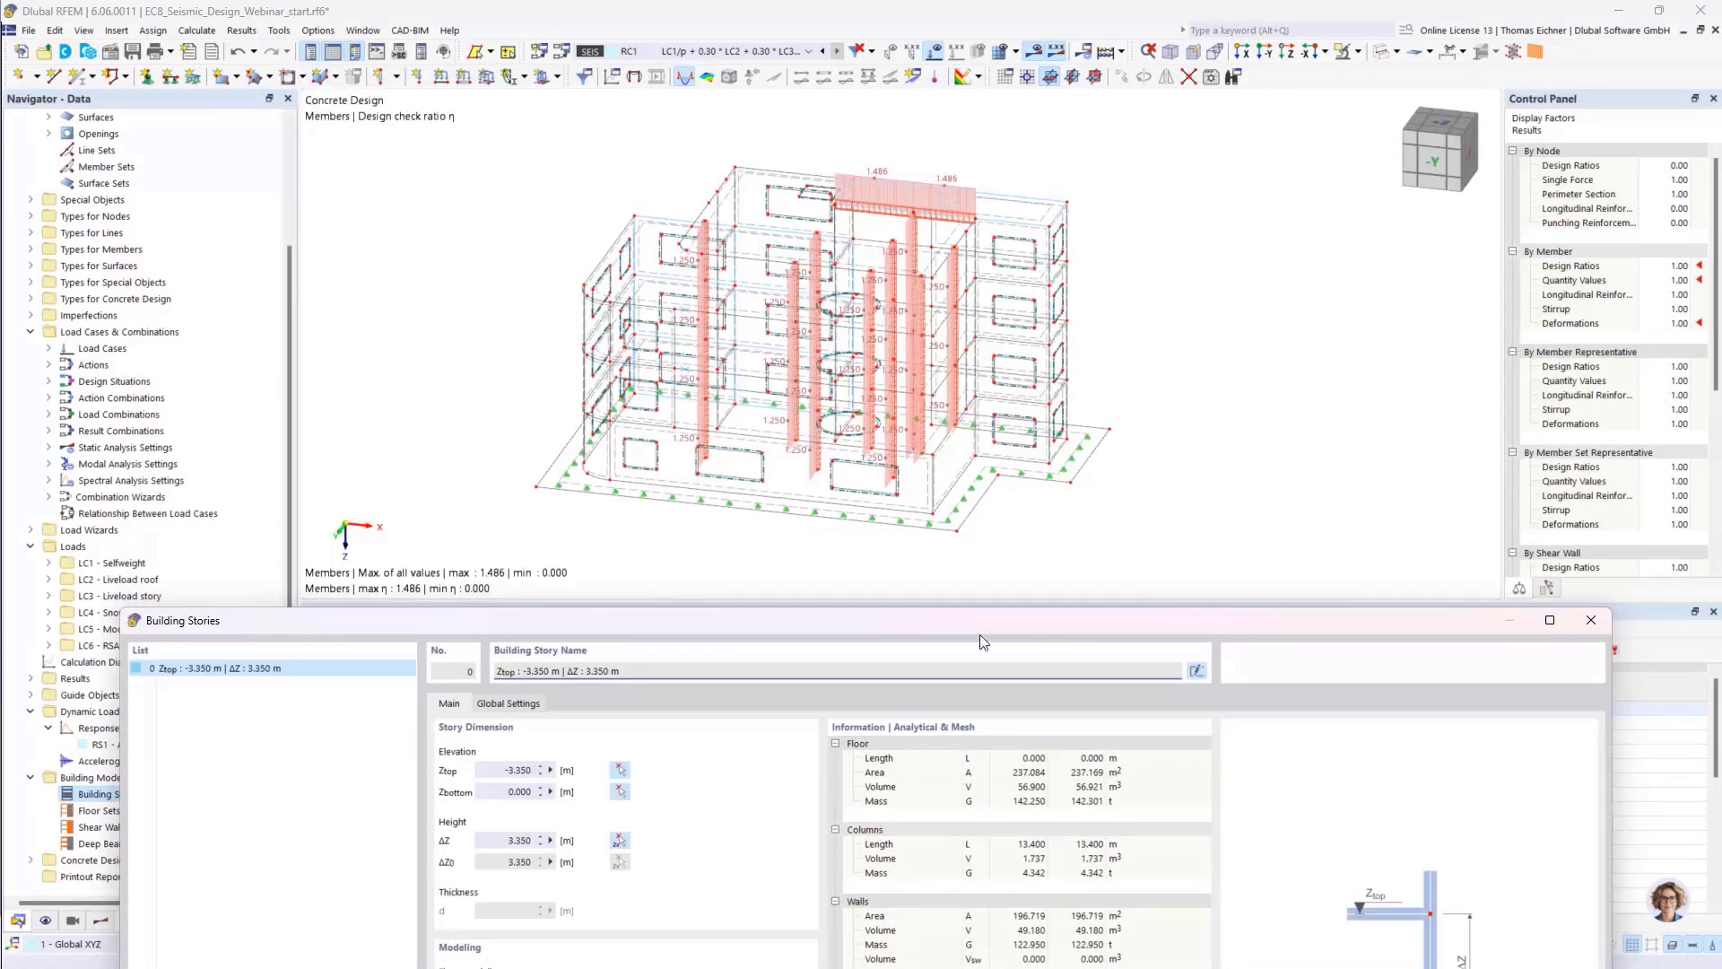
{"action": "left_click_drag", "start_coordinate": [900, 622], "coordinate": [941, 78]}
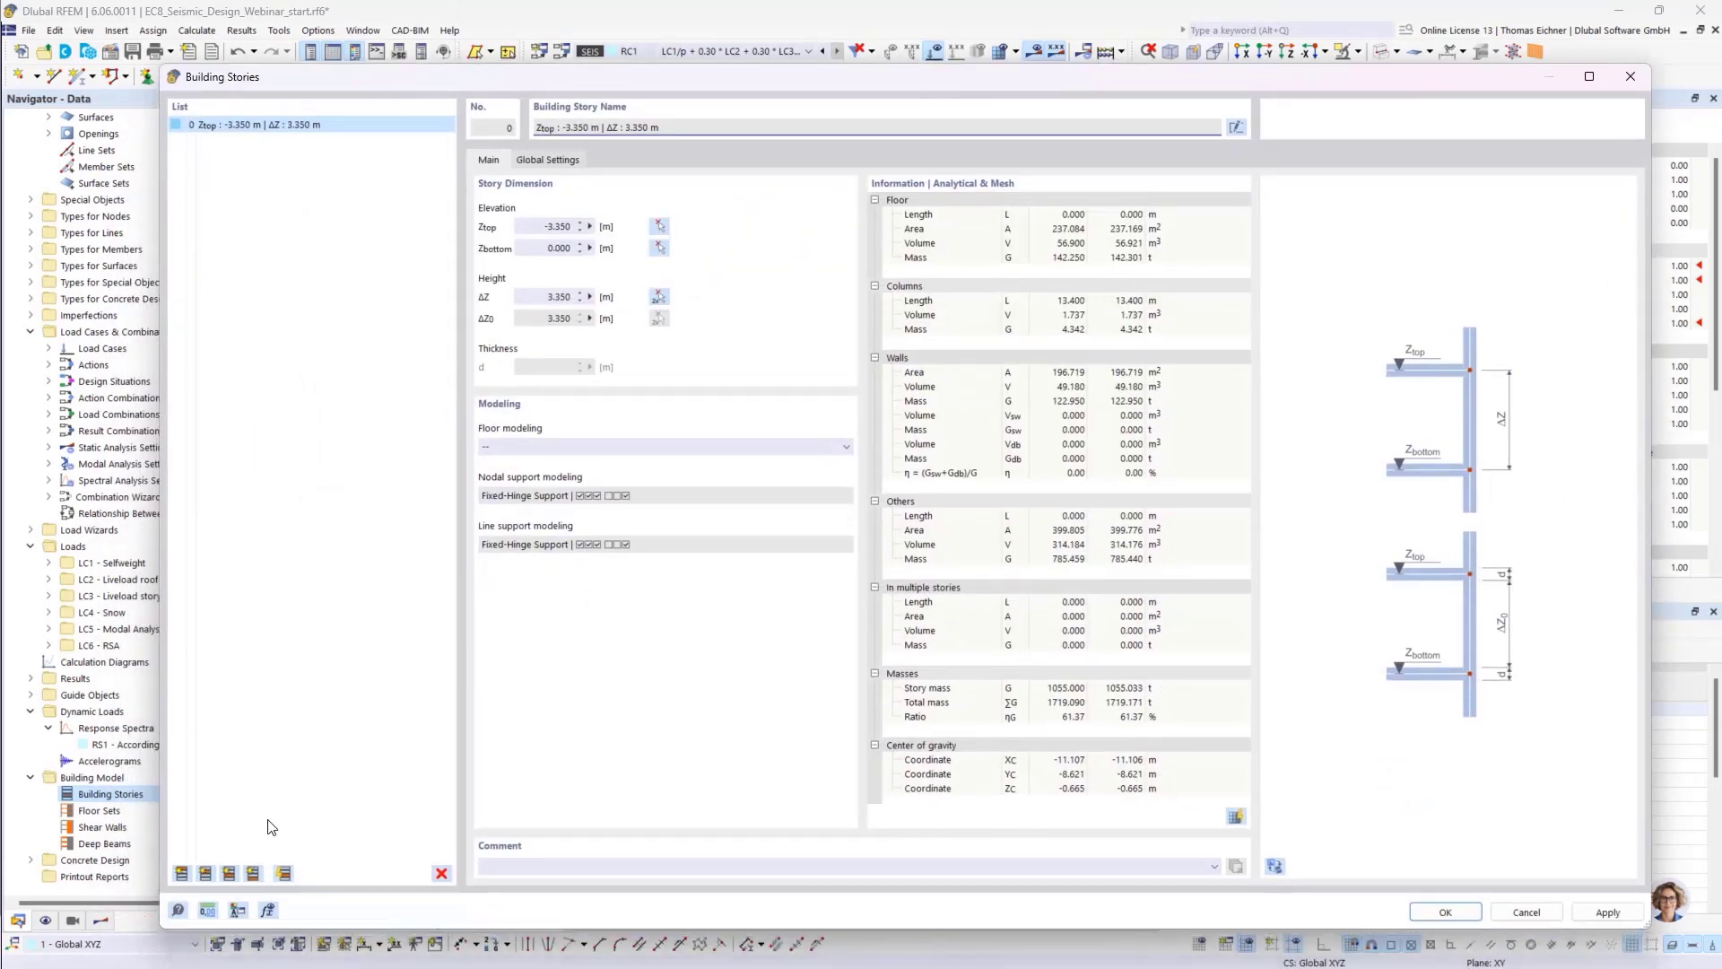
{"action": "left_click", "coordinate": [181, 875]}
{"action": "left_click", "coordinate": [180, 874]}
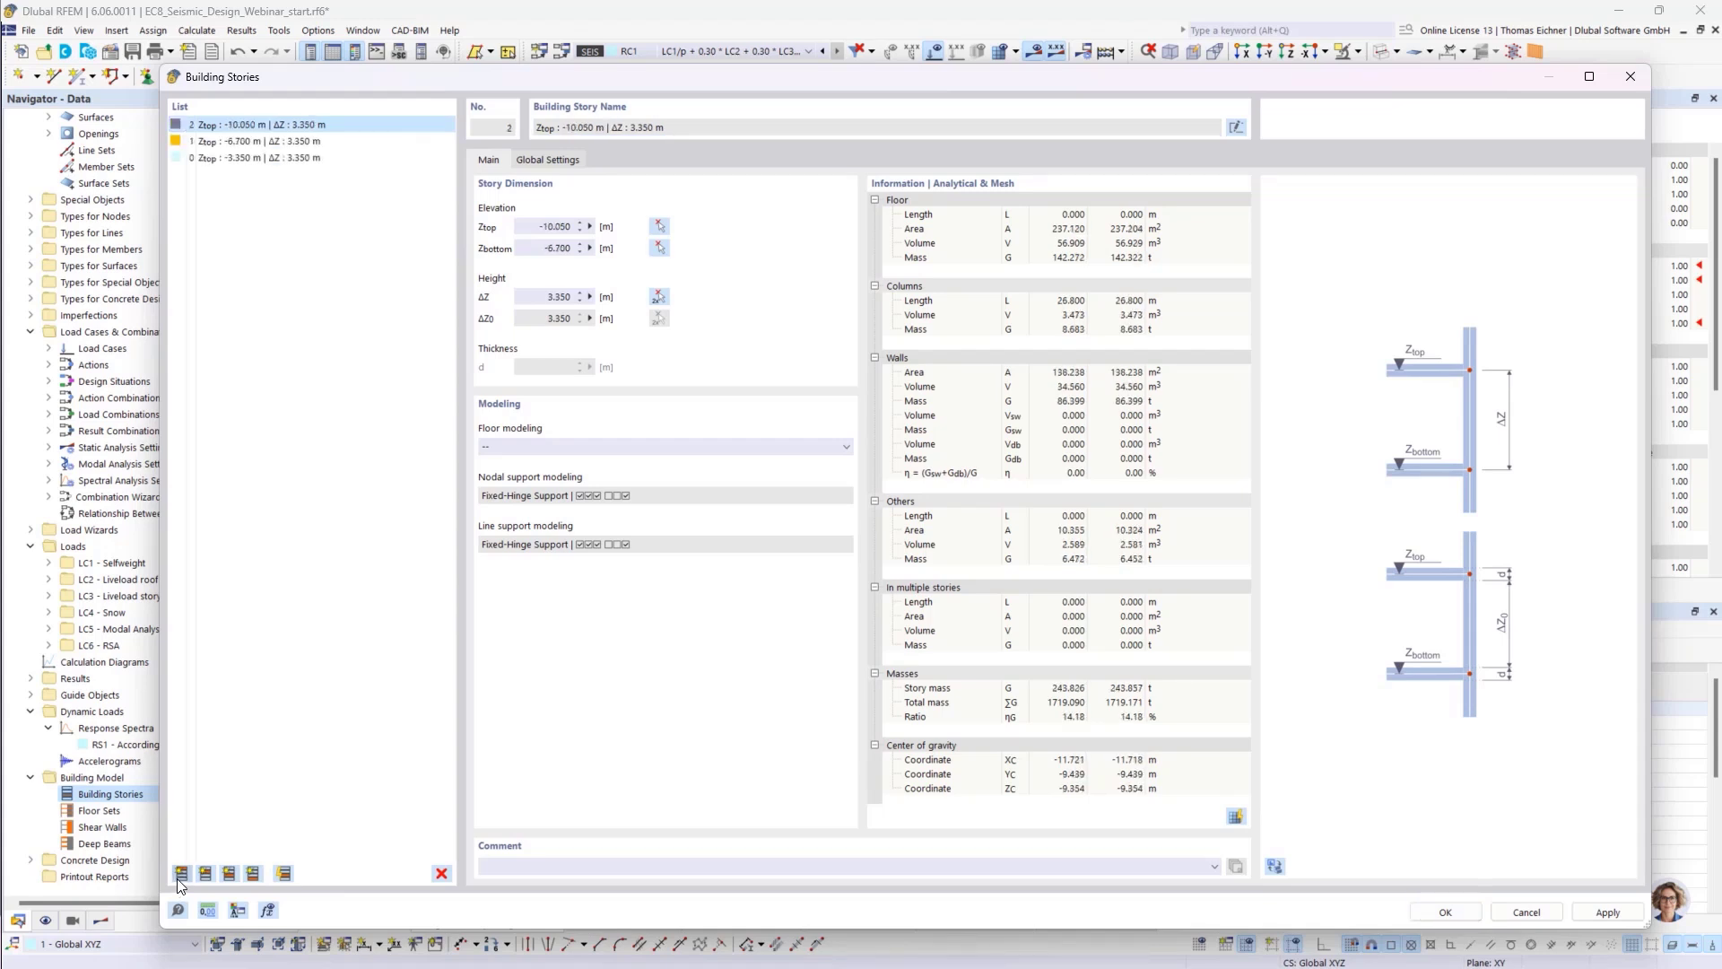
{"action": "left_click", "coordinate": [180, 875]}
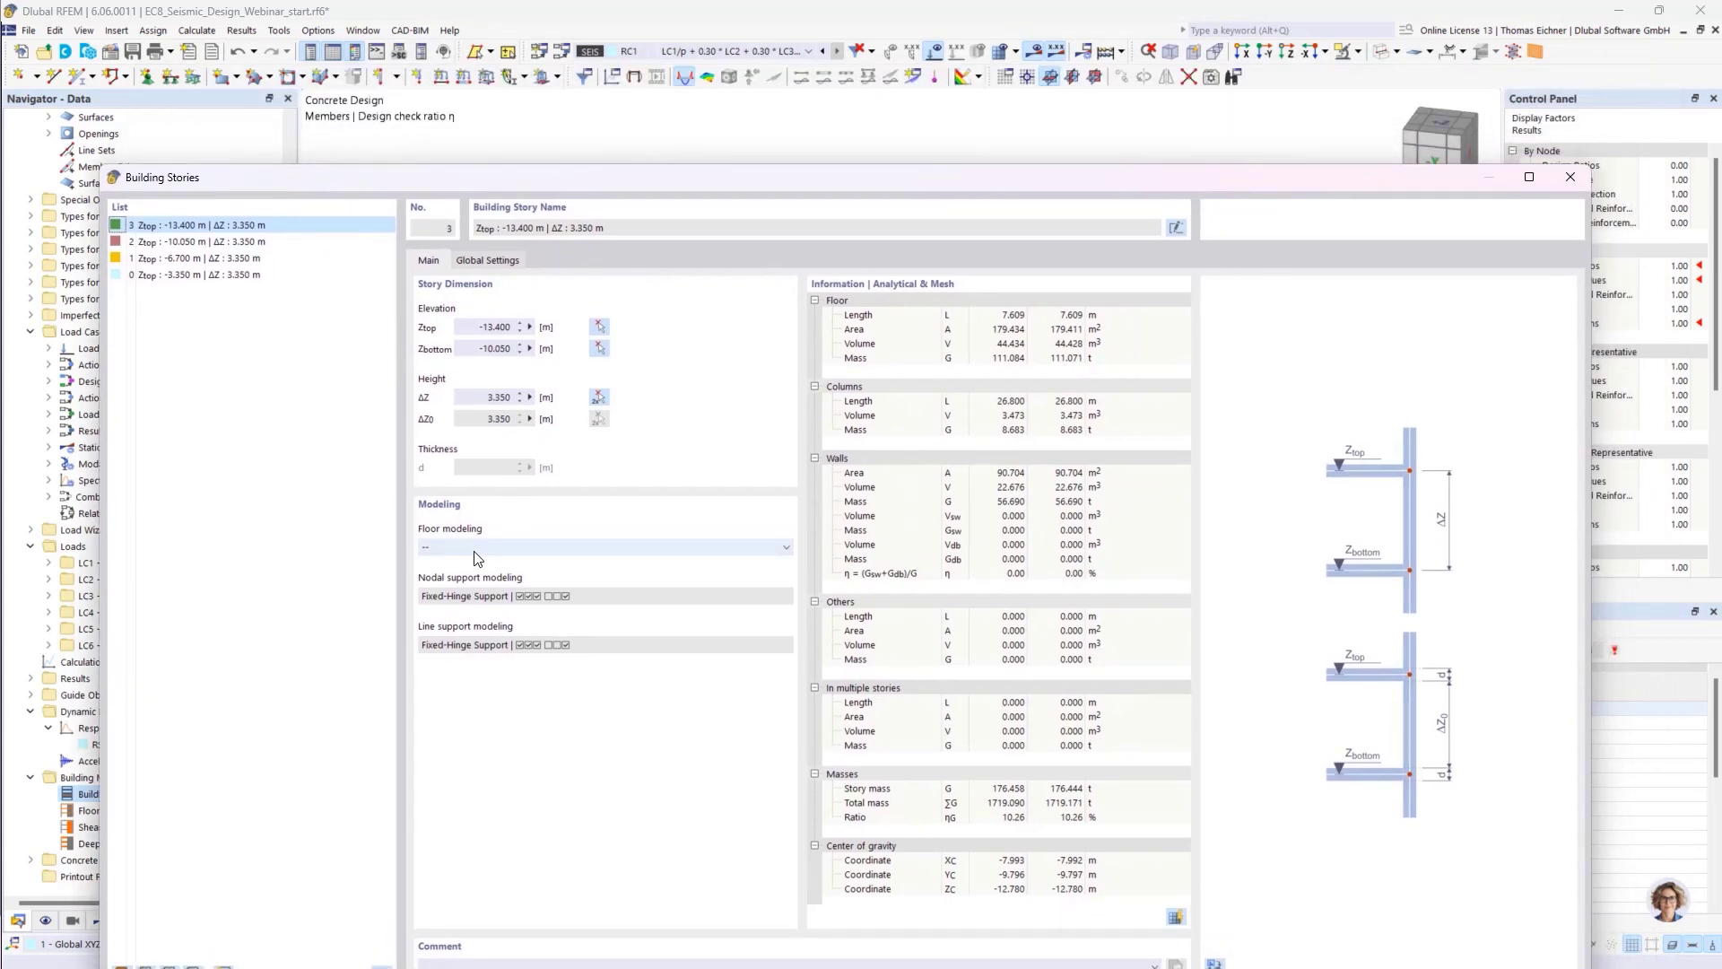
- Check the floor modeling options of the top story, leave it unassigned, and confirm the building stories
{"action": "left_click", "coordinate": [473, 548]}
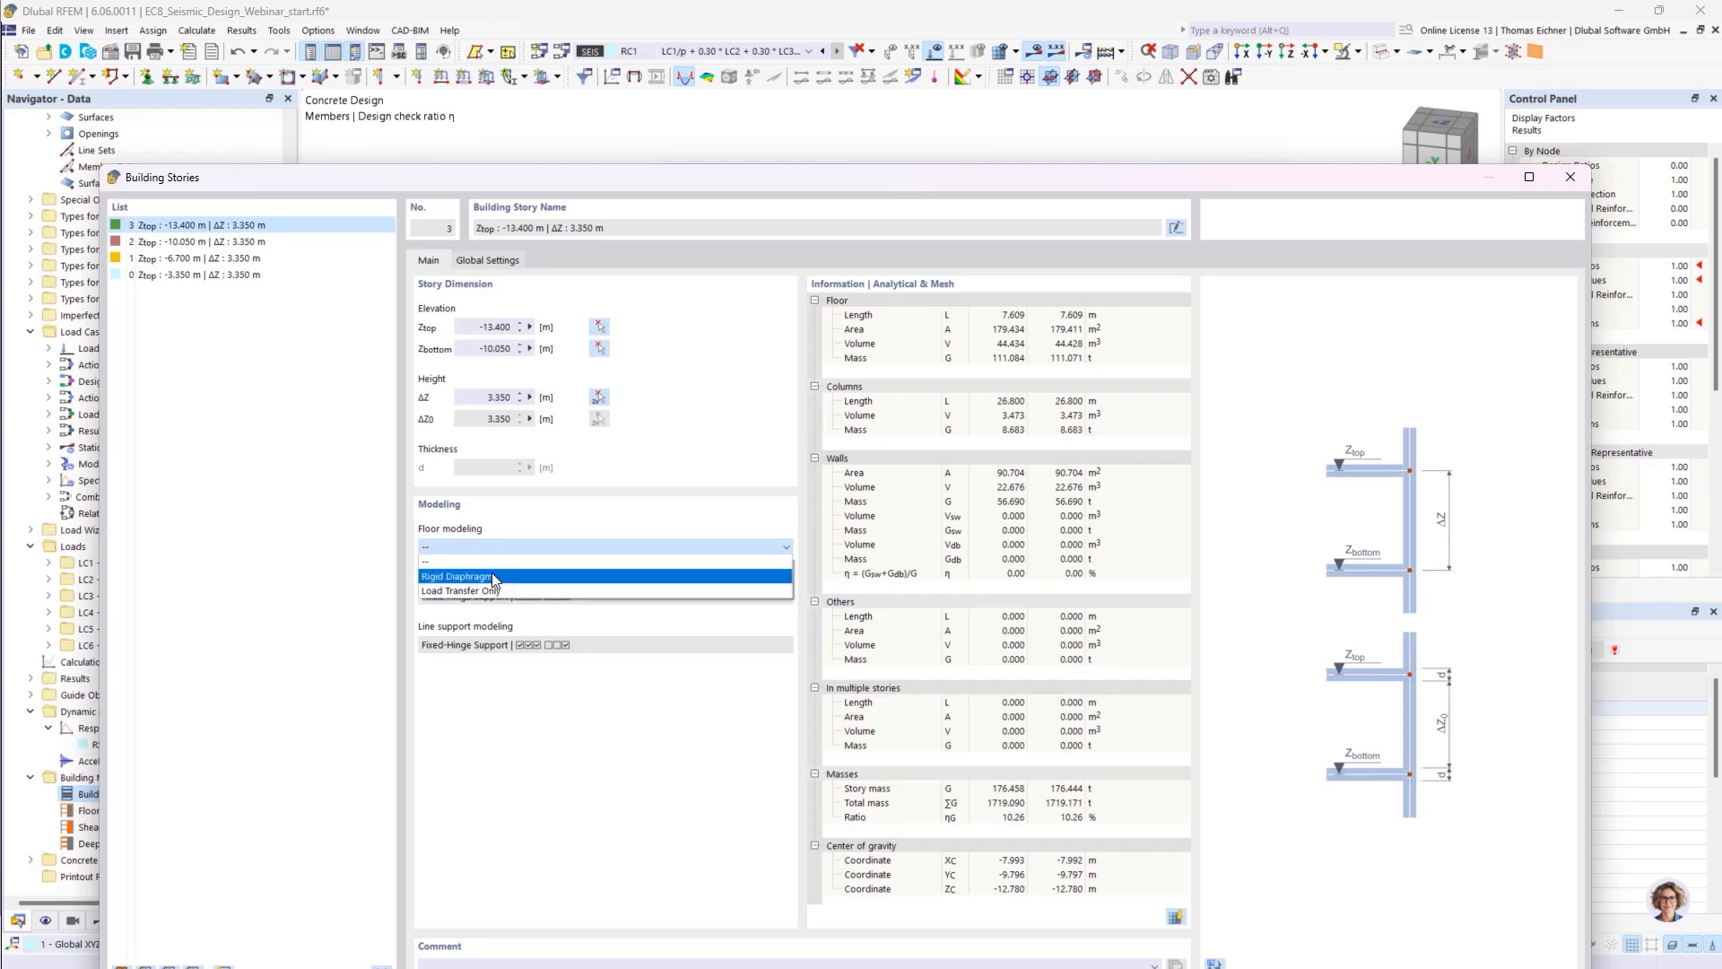
{"action": "left_click", "coordinate": [459, 561]}
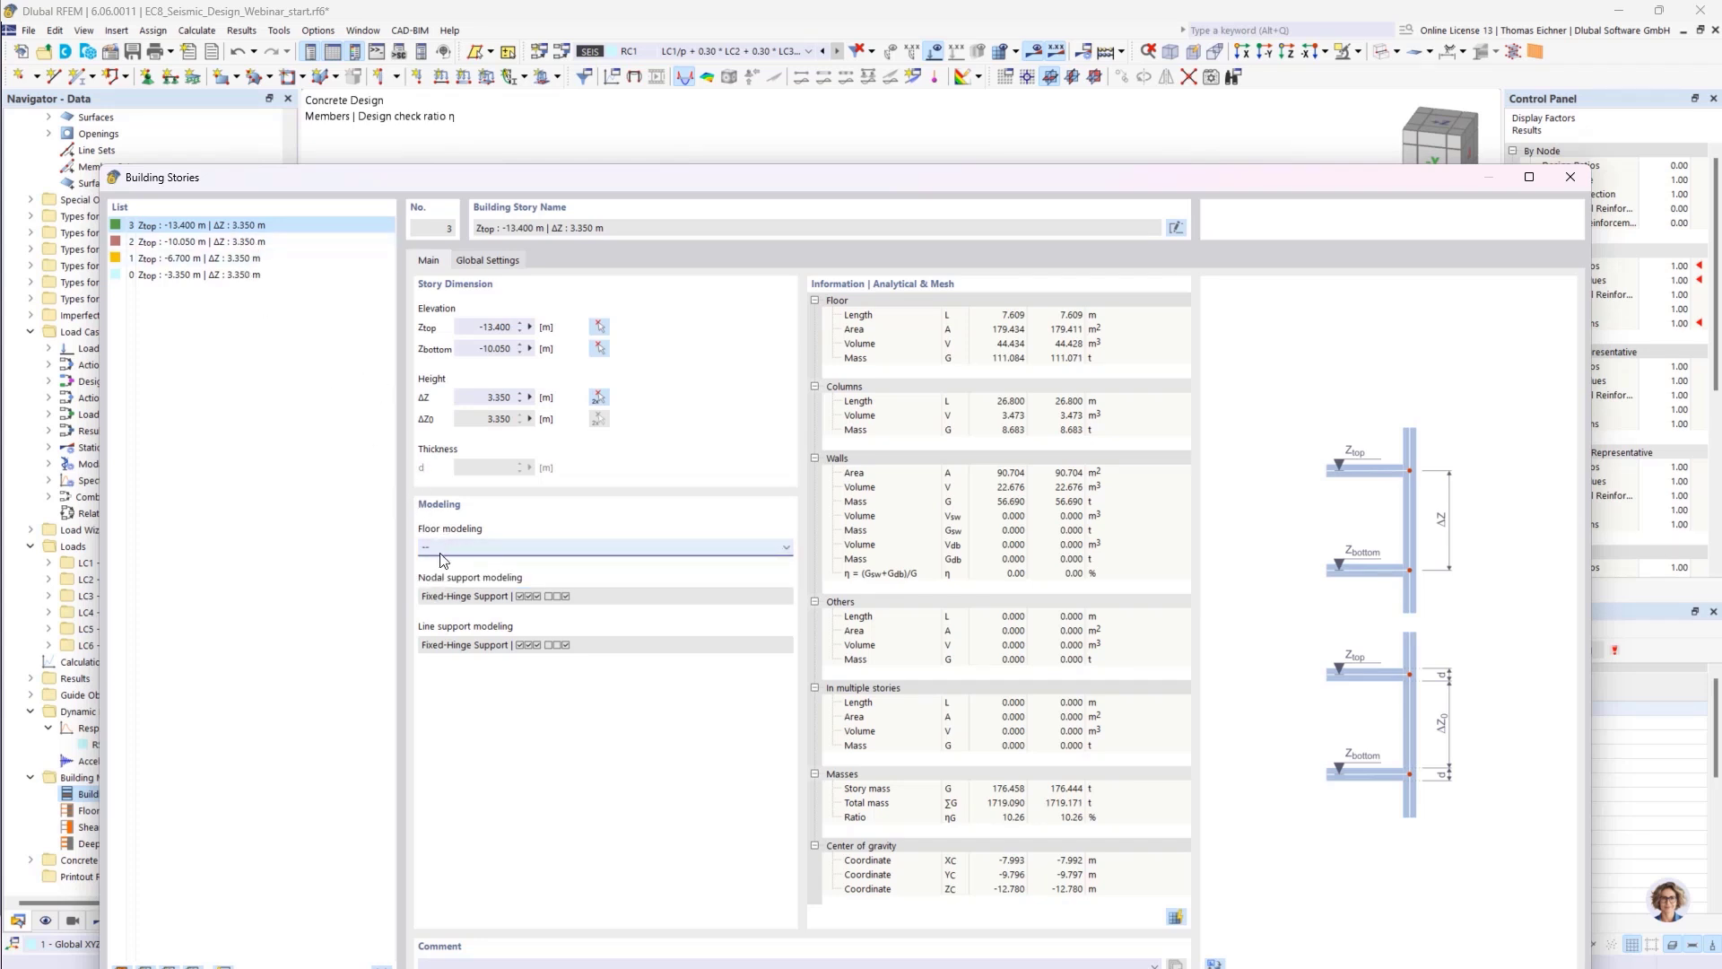
{"action": "left_click_drag", "start_coordinate": [439, 187], "coordinate": [429, 109]}
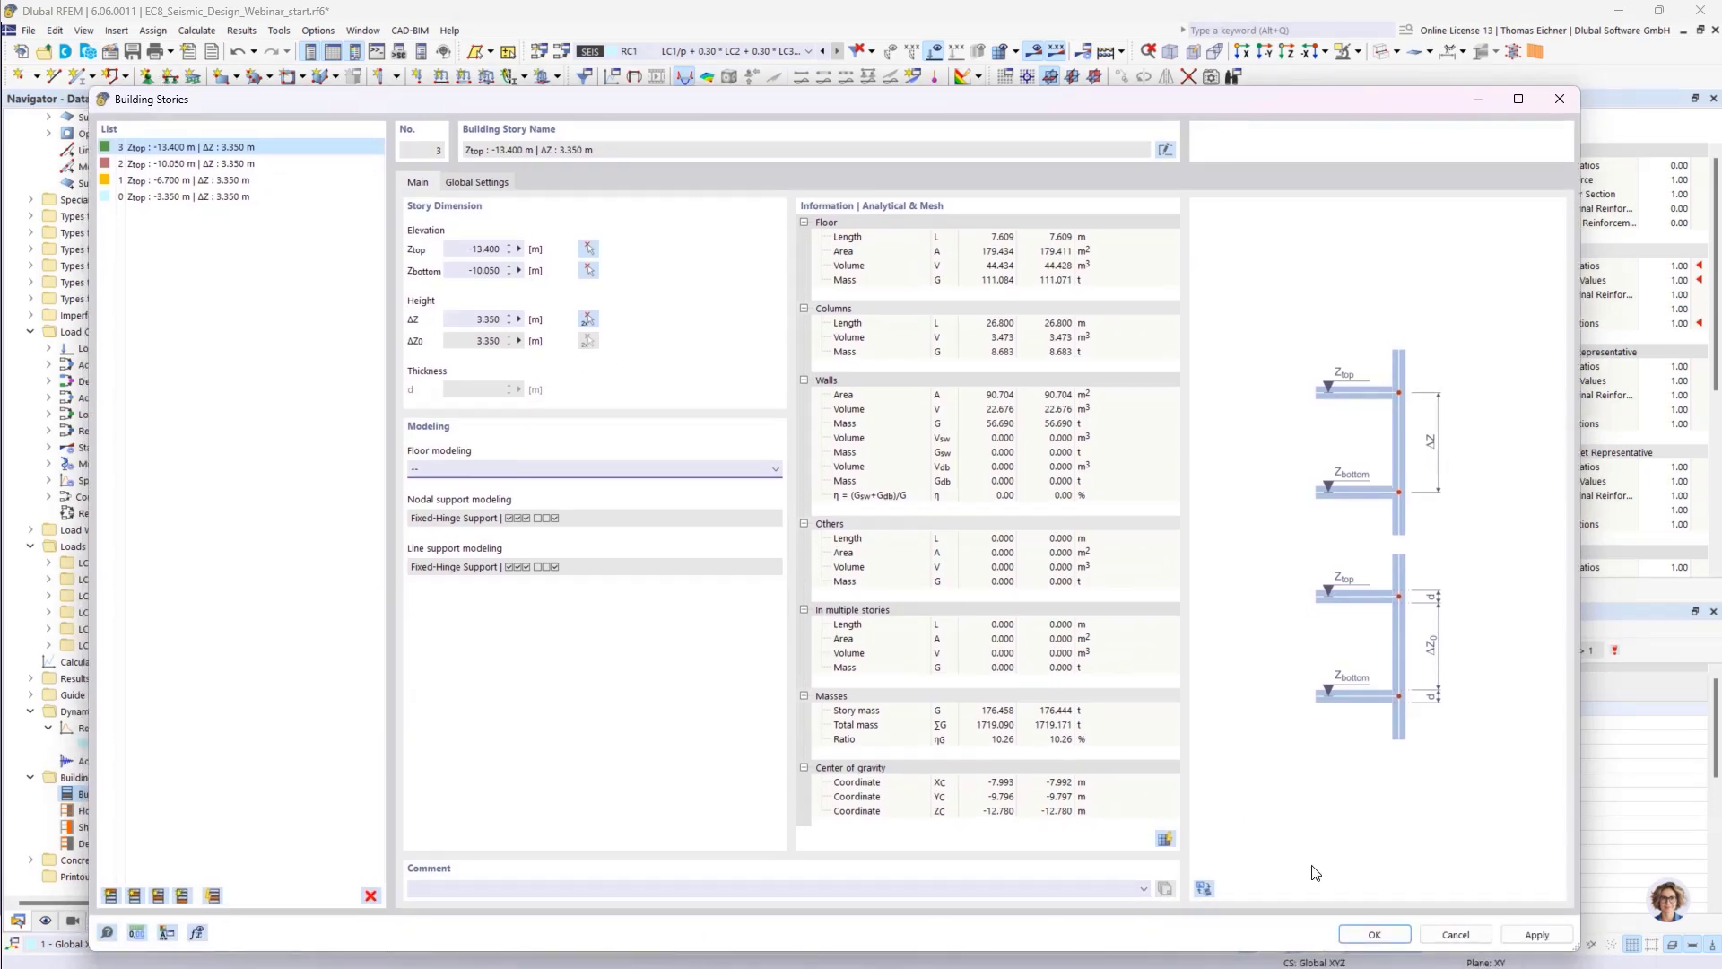
{"action": "left_click", "coordinate": [1370, 934]}
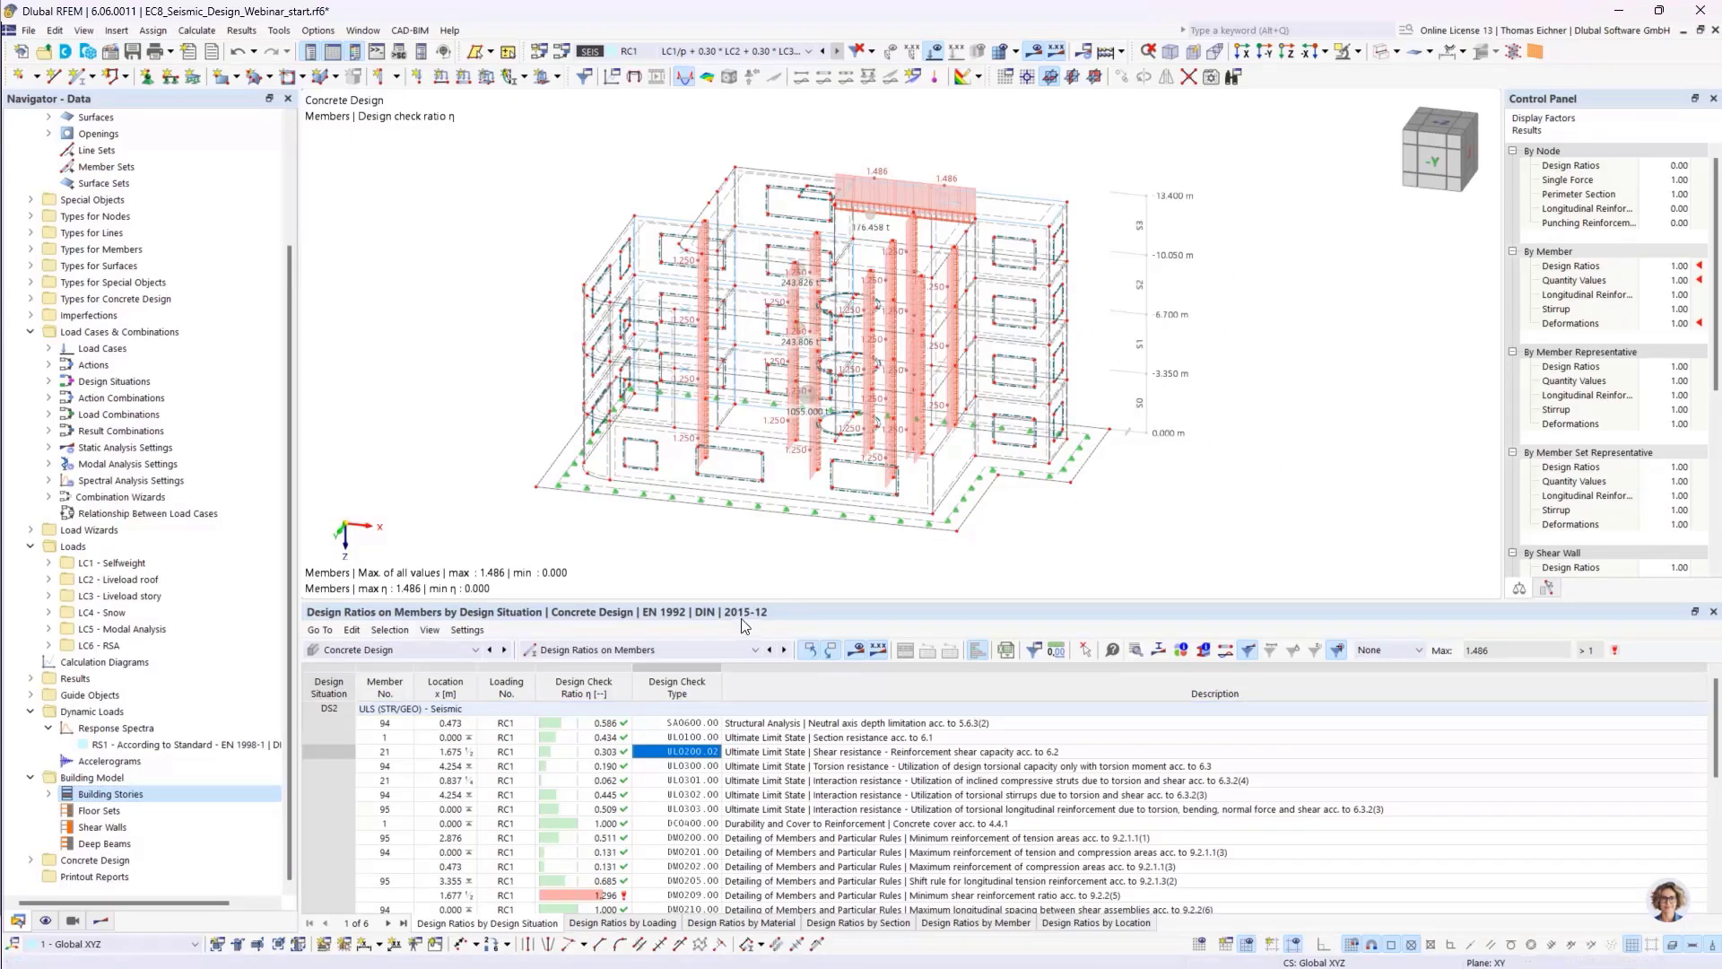
- Show the static analysis results by stories for LC1 and examine the story actions
{"action": "left_click", "coordinate": [434, 653]}
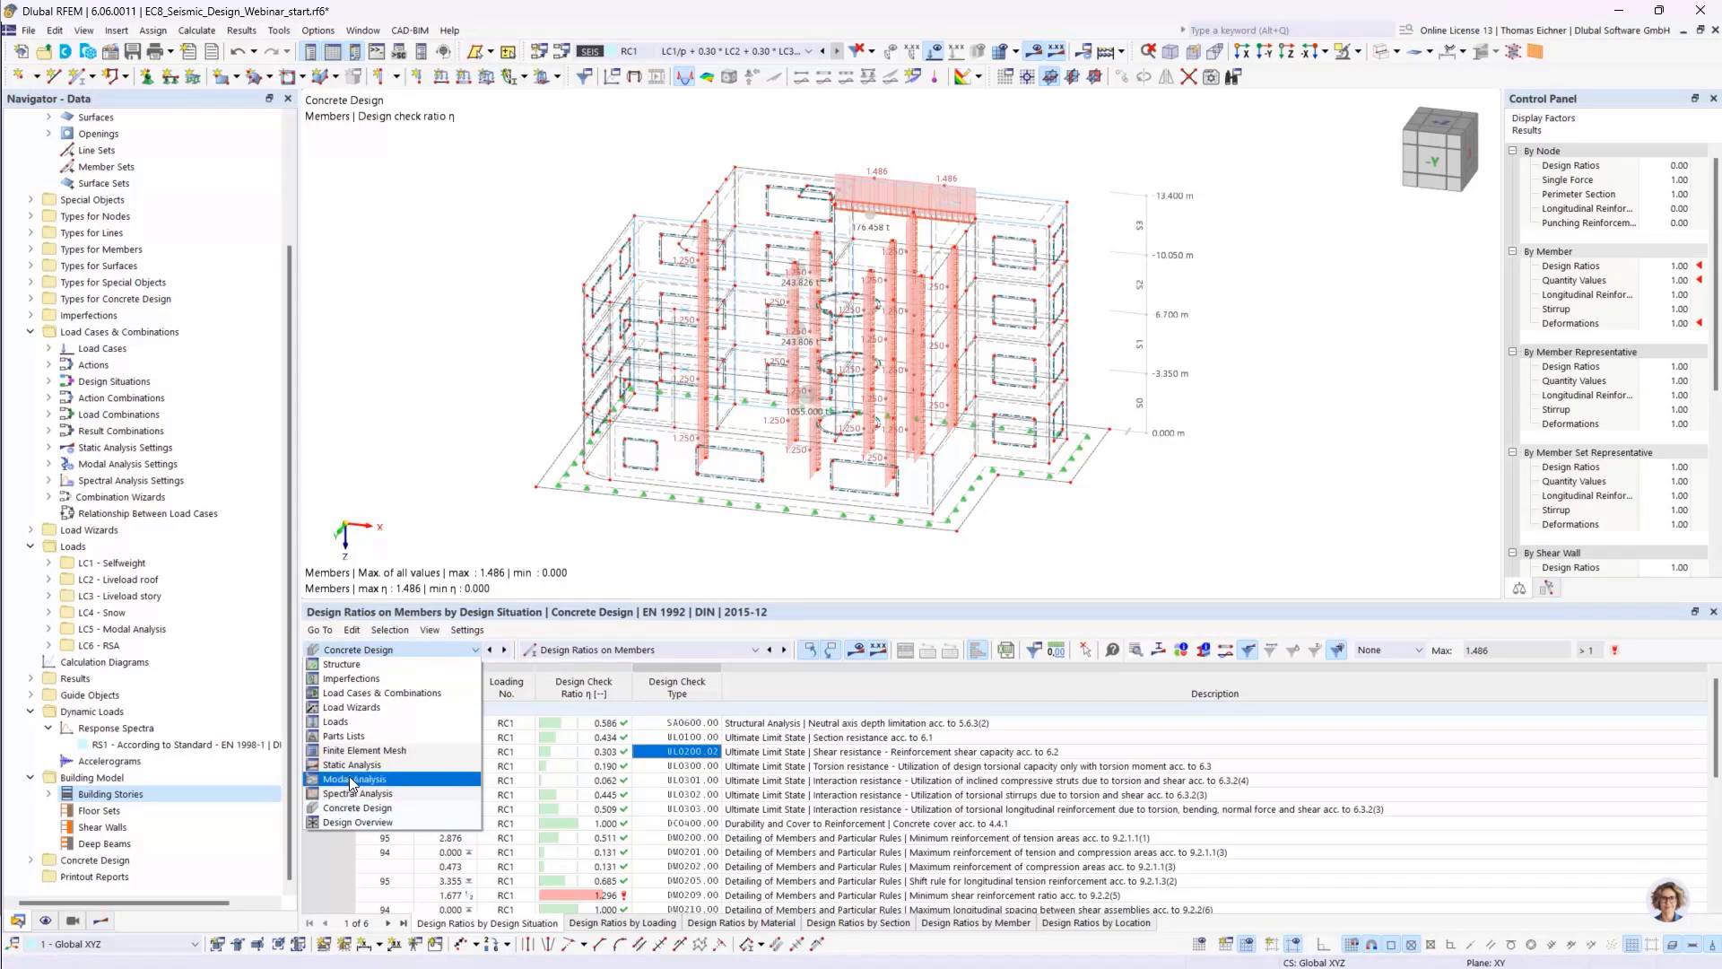
{"action": "left_click", "coordinate": [353, 765]}
{"action": "left_click", "coordinate": [553, 653]}
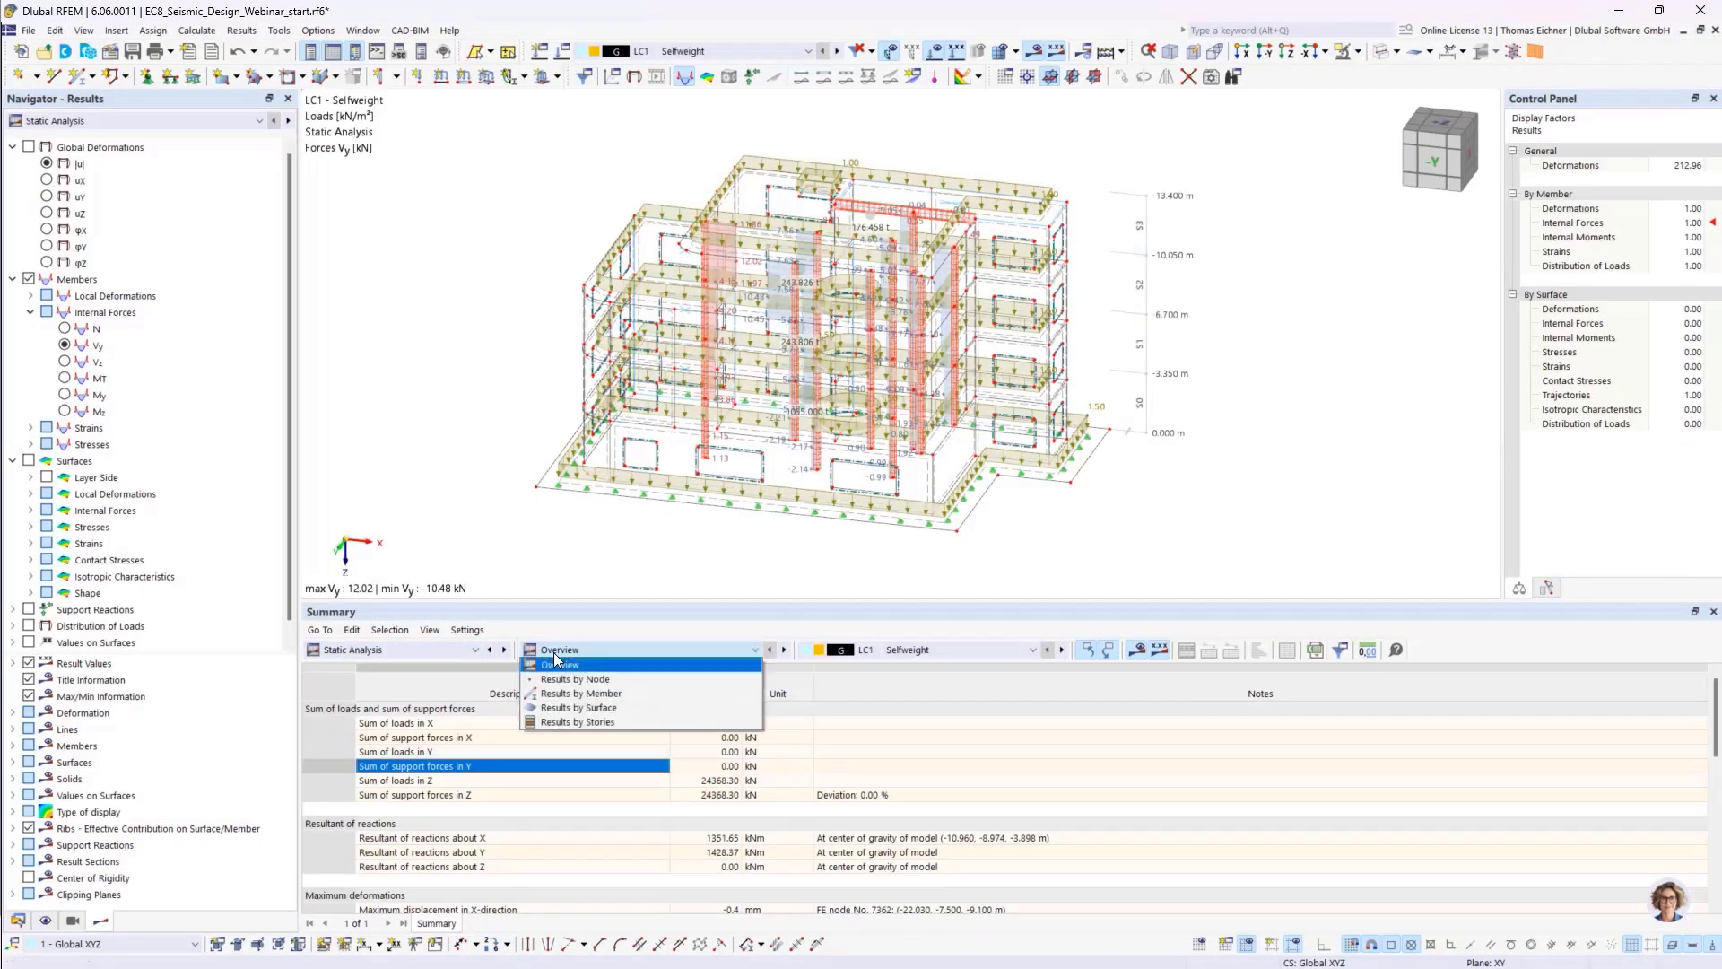
{"action": "left_click", "coordinate": [563, 721]}
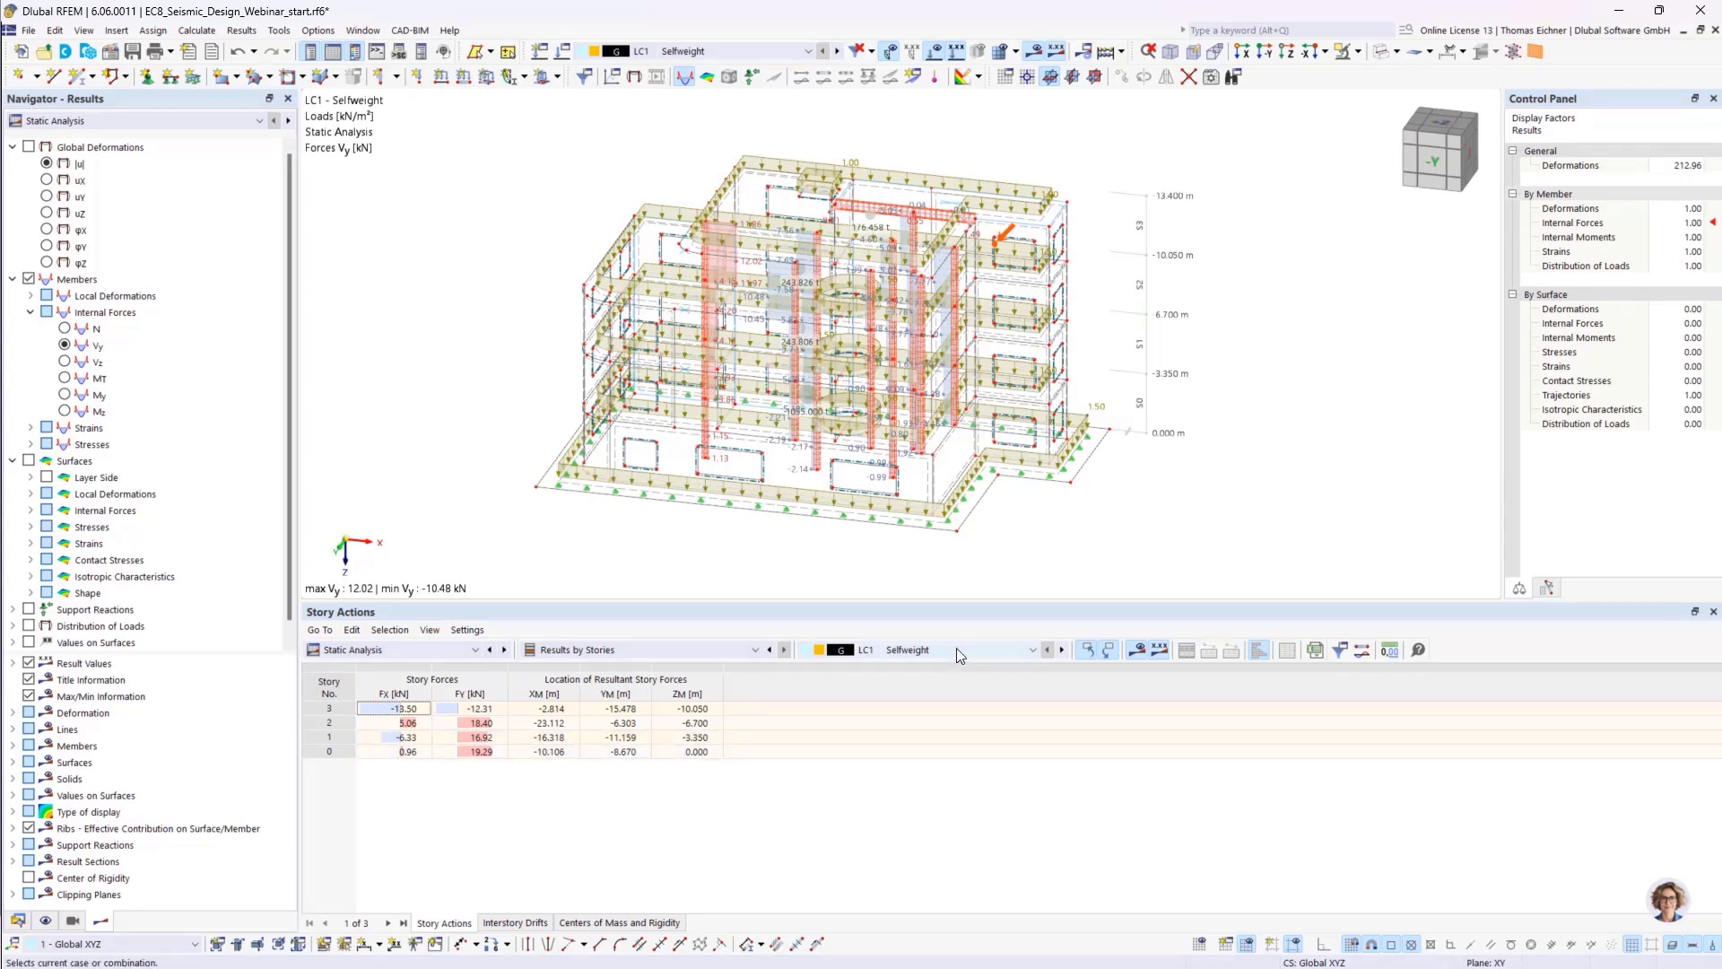
{"action": "left_click", "coordinate": [790, 737]}
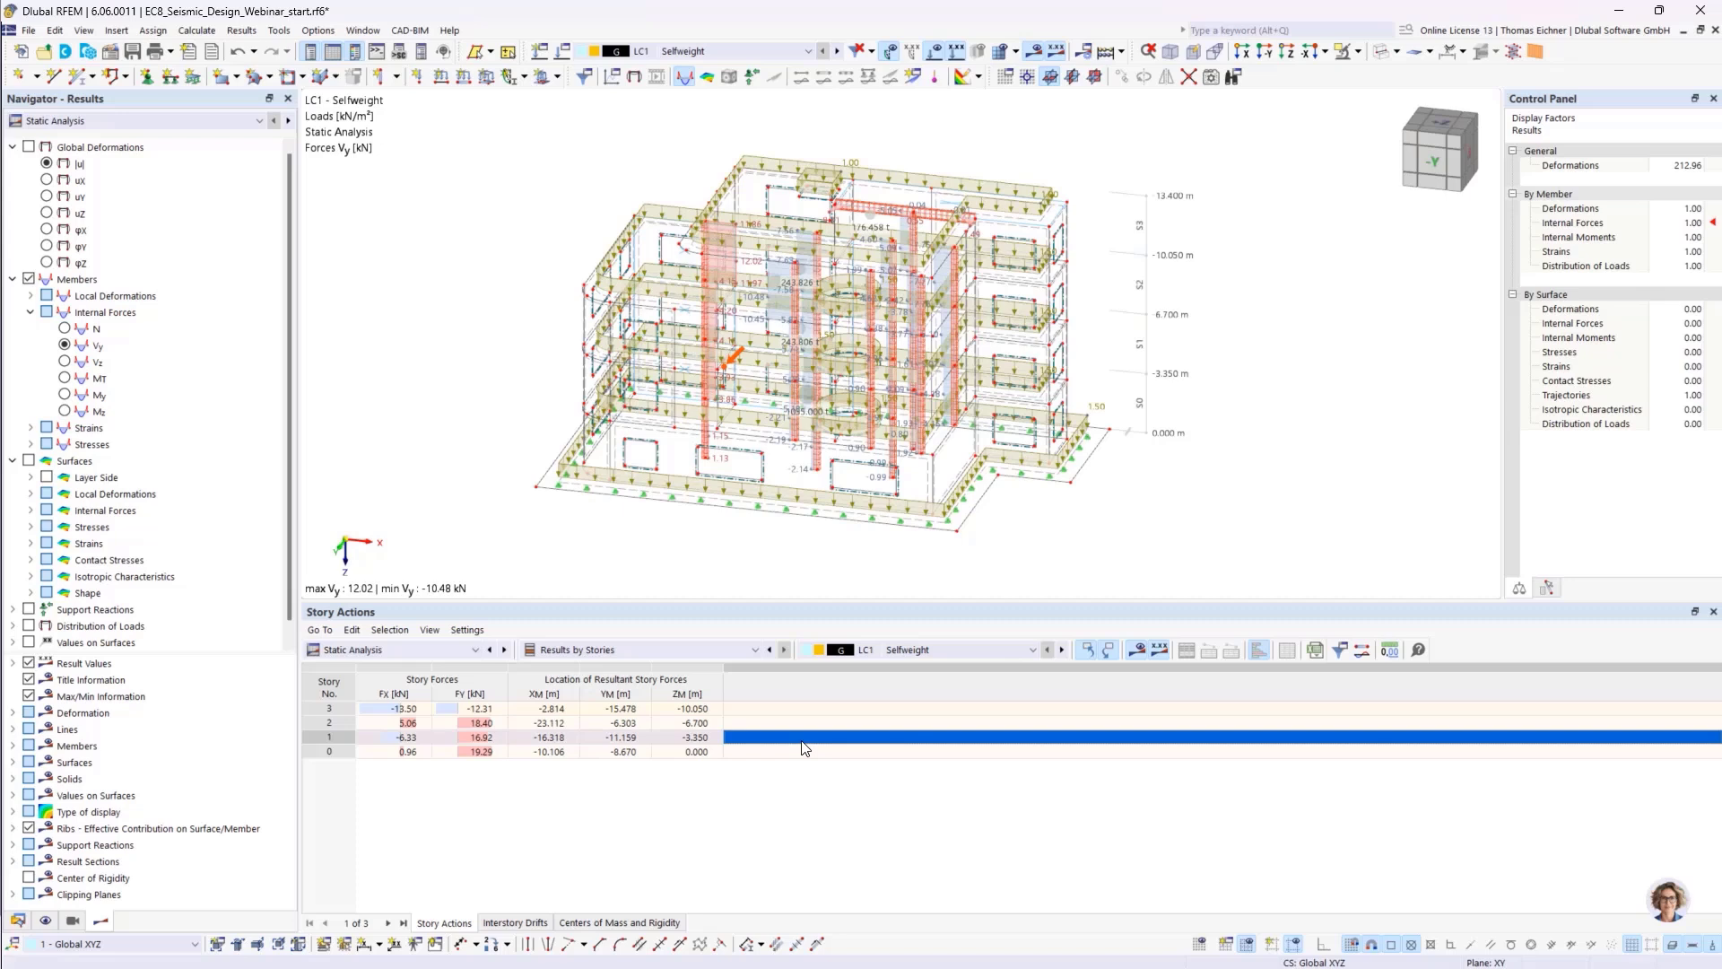
{"action": "left_click", "coordinate": [621, 649]}
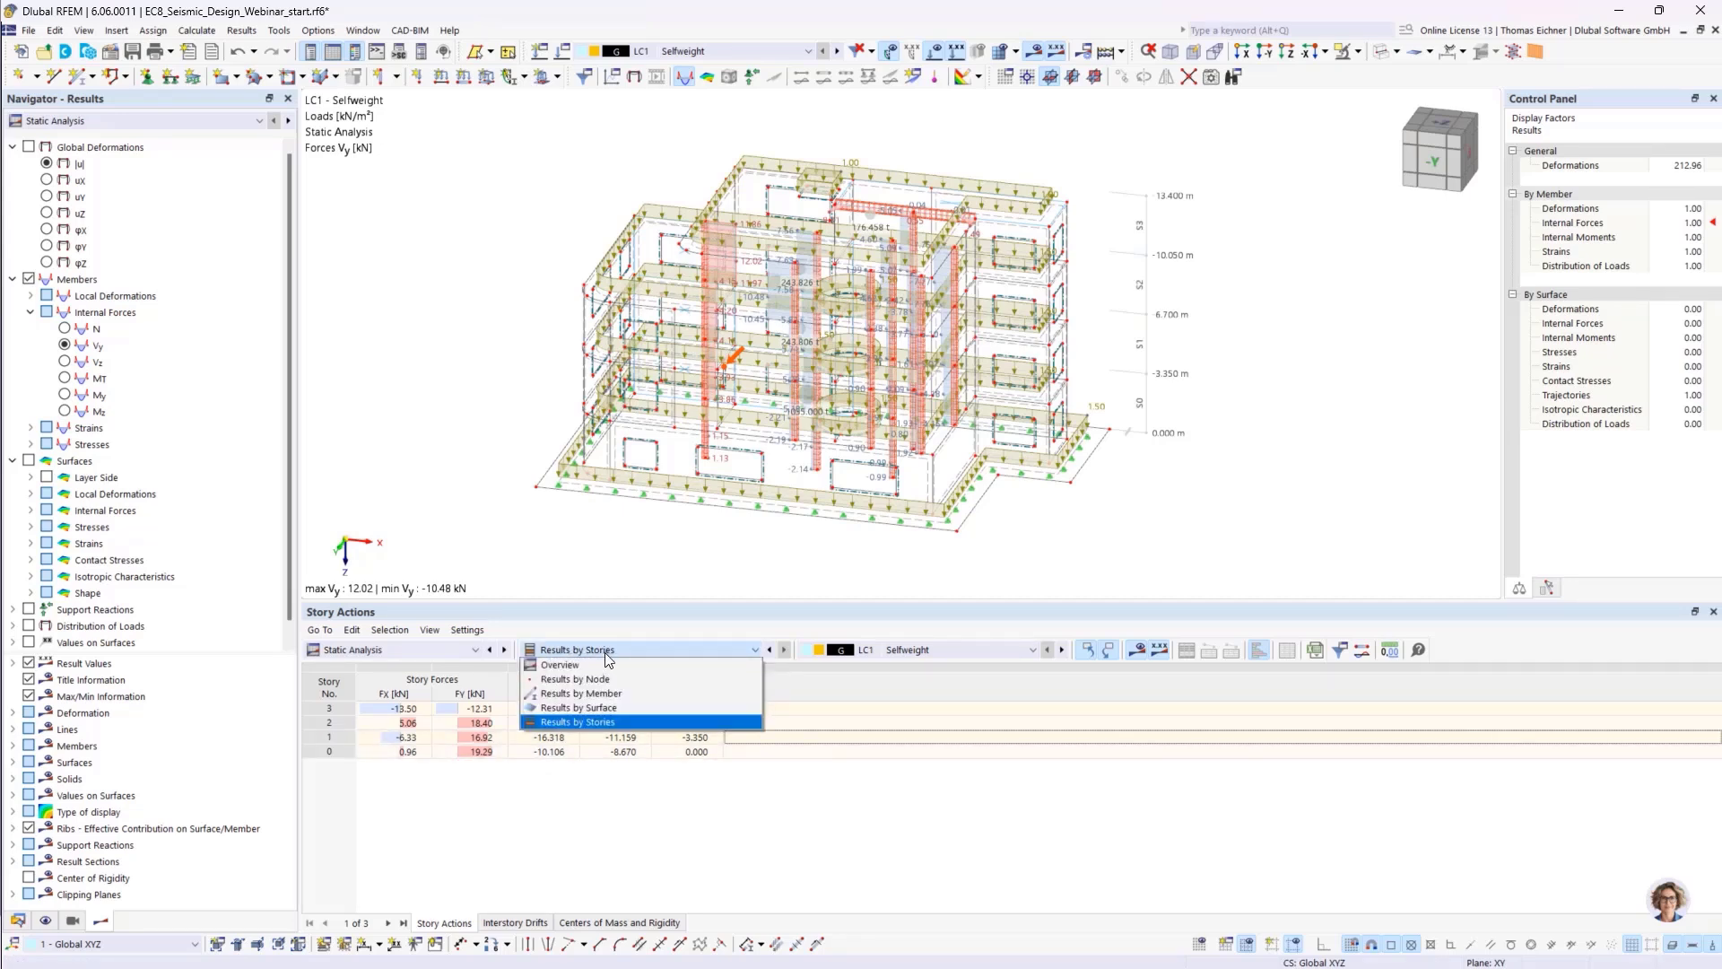
{"action": "left_click", "coordinate": [607, 658]}
- Show the spectral analysis results by stories for LC6 and examine the story actions, interstory drifts, and centers of mass and rigidity
{"action": "left_click", "coordinate": [433, 657]}
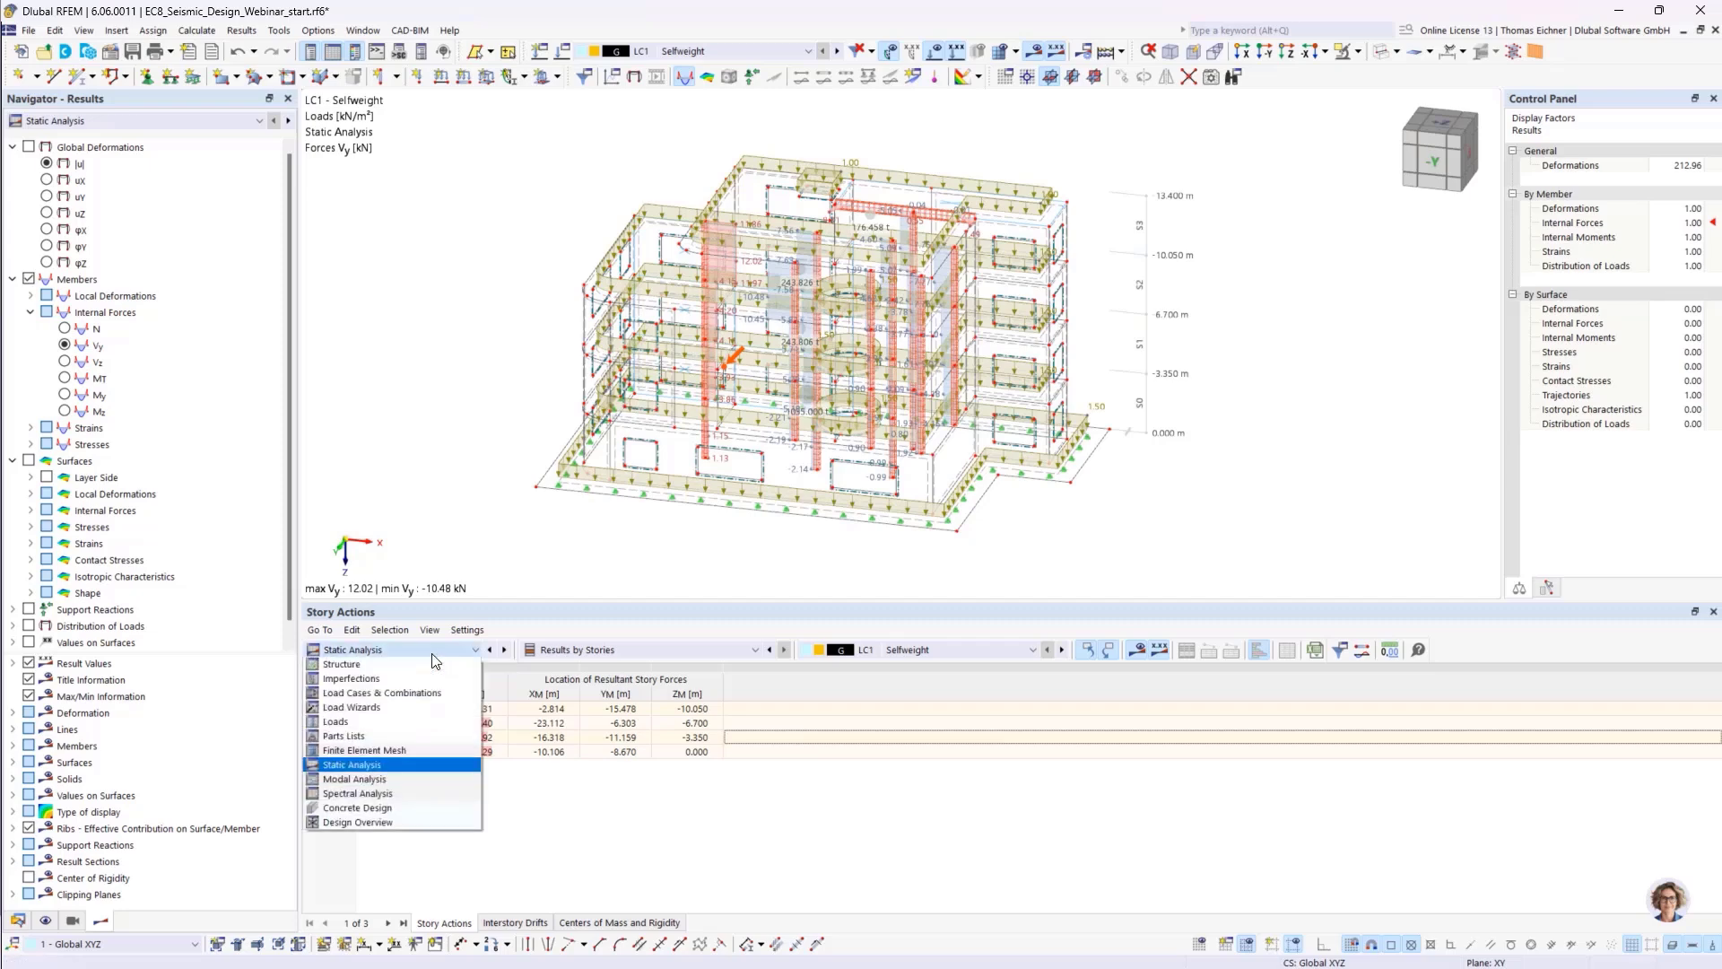
{"action": "left_click", "coordinate": [381, 794]}
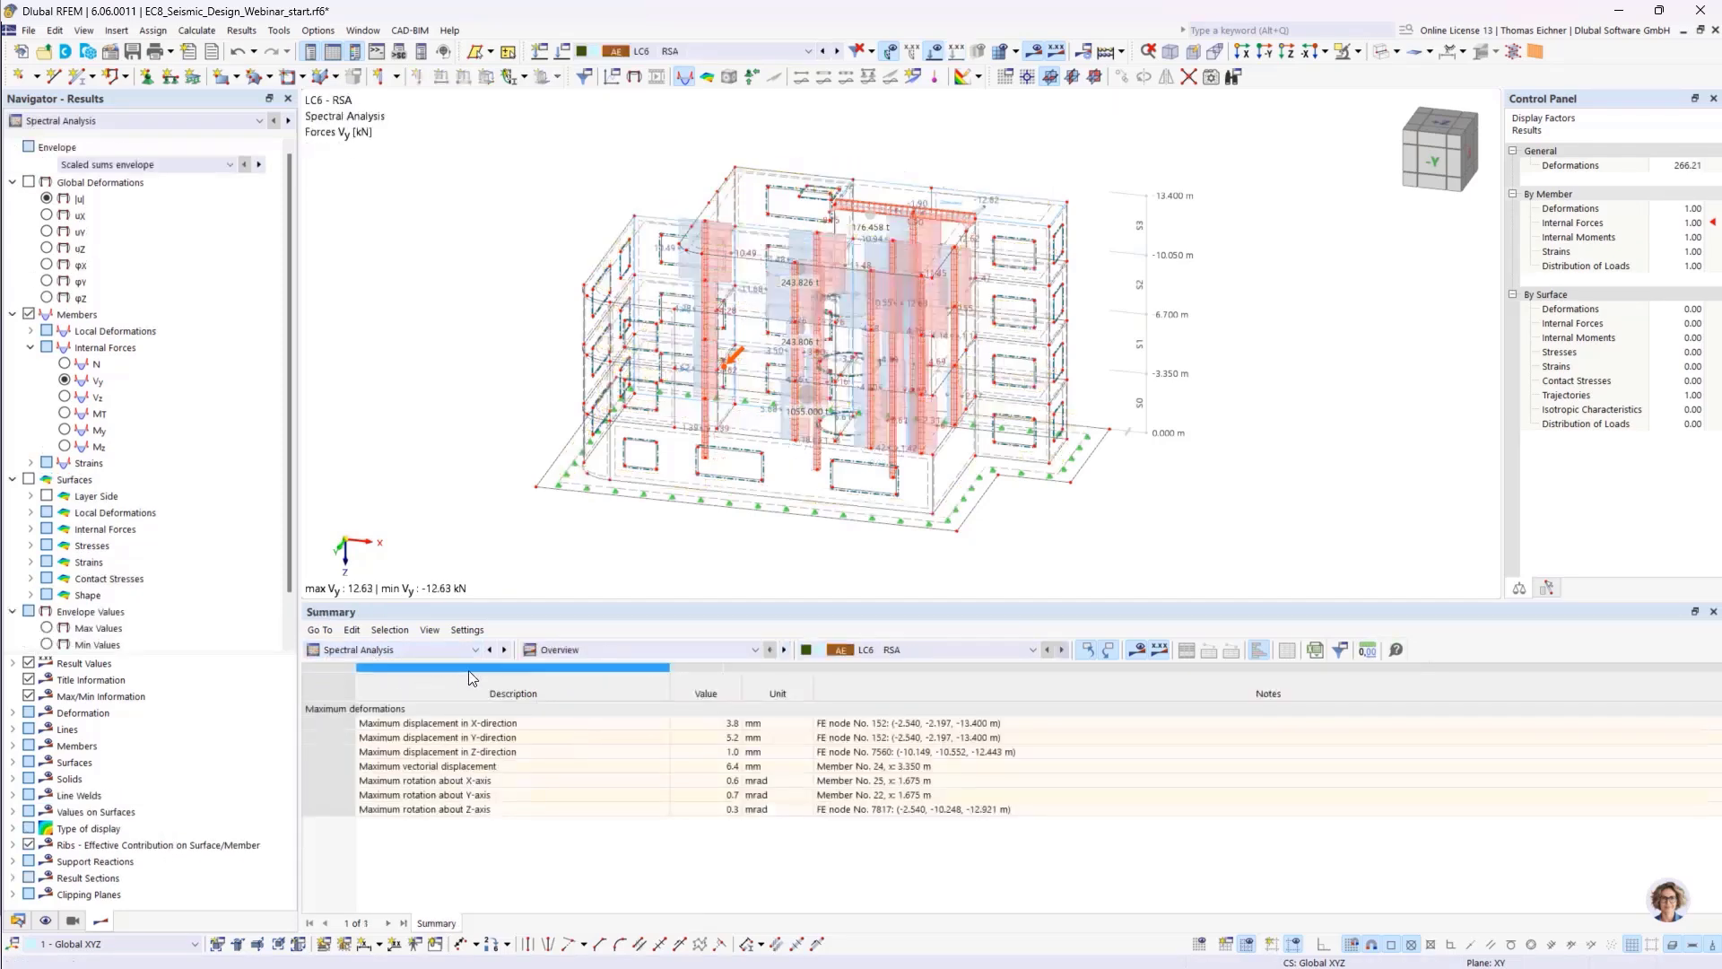
{"action": "left_click", "coordinate": [569, 647]}
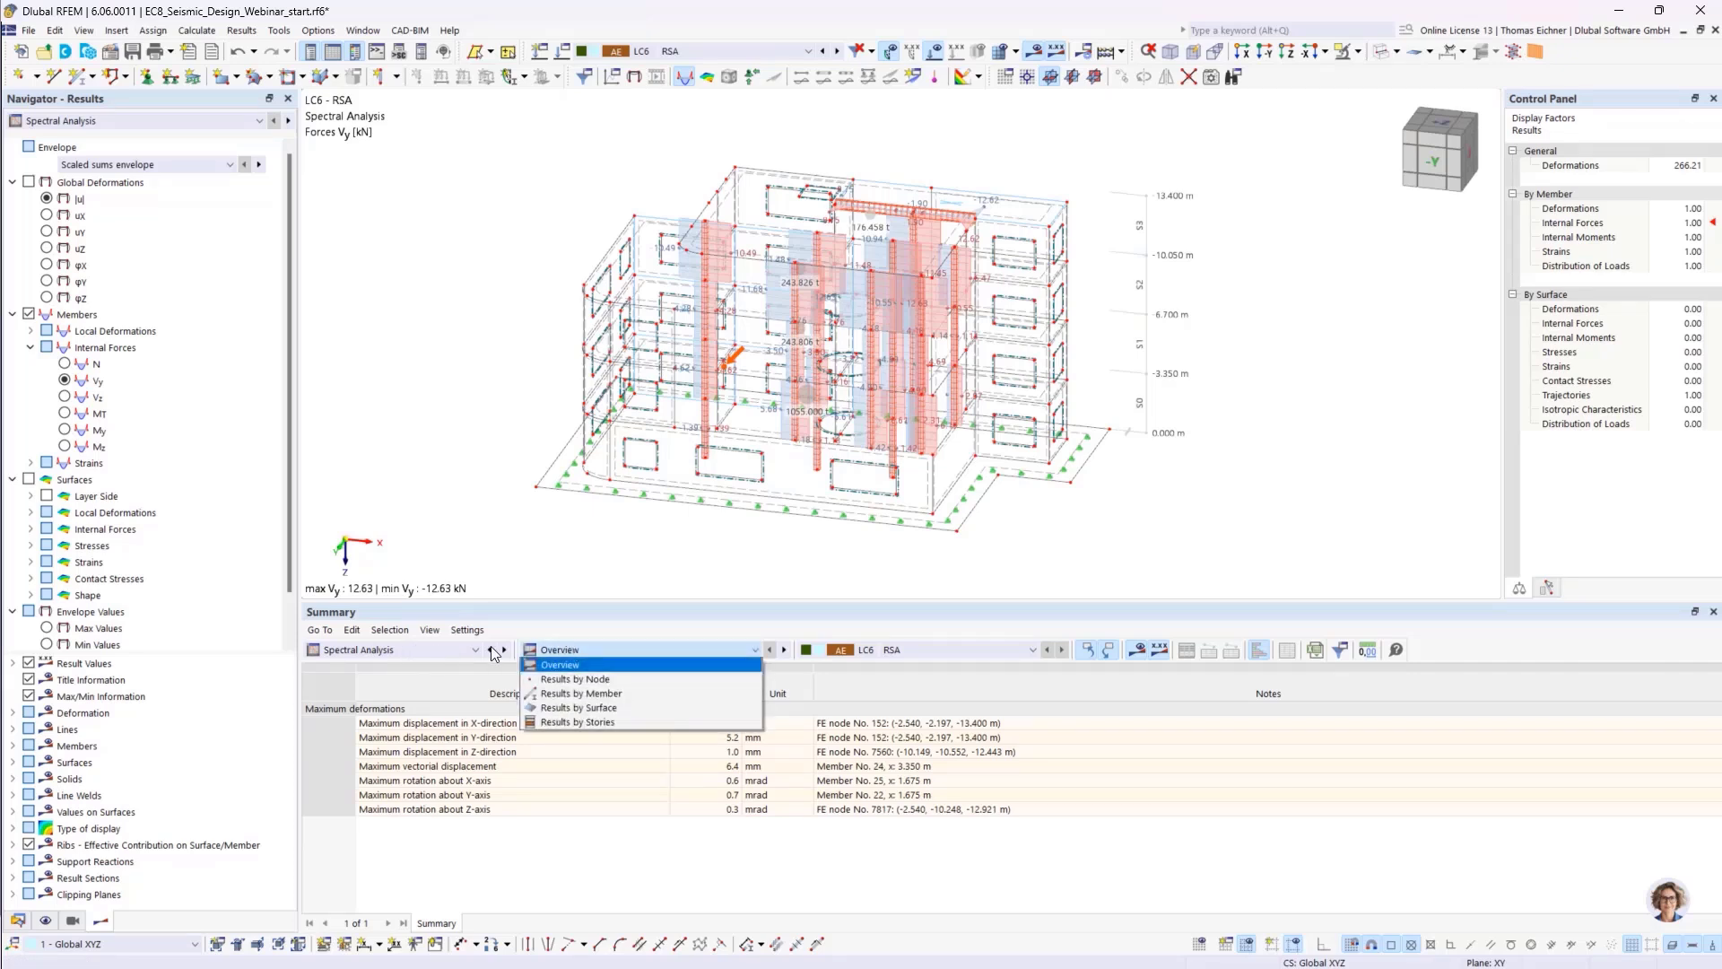
{"action": "left_click", "coordinate": [577, 722]}
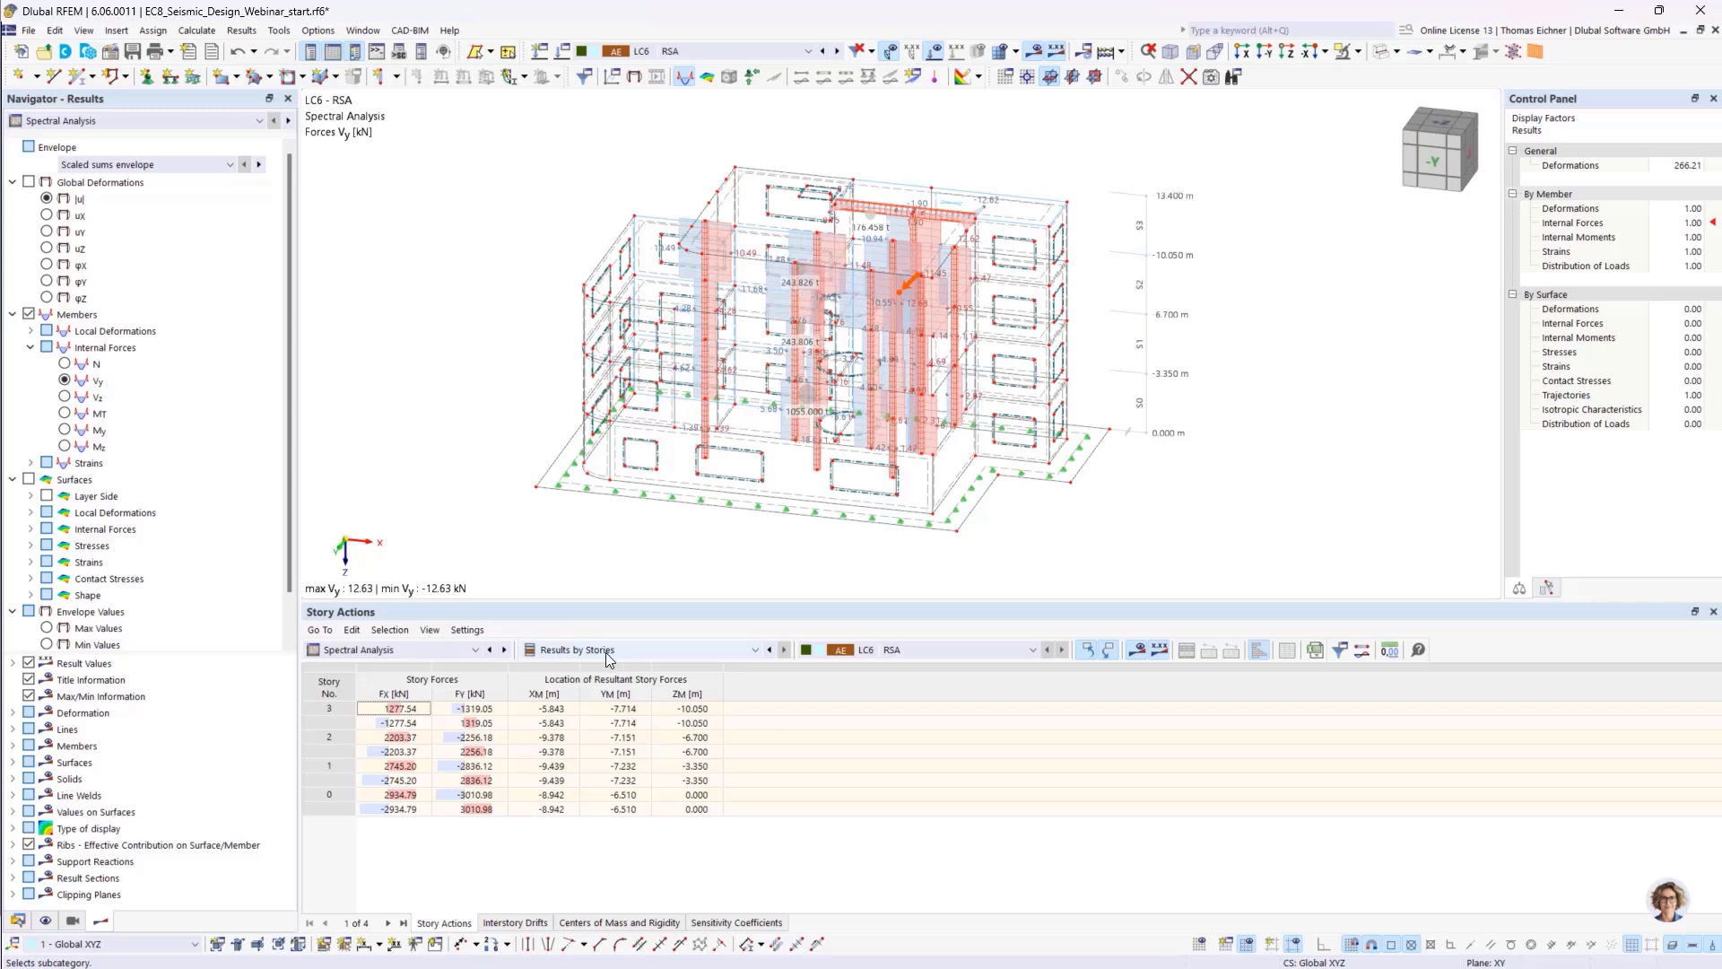
{"action": "left_click", "coordinate": [547, 708]}
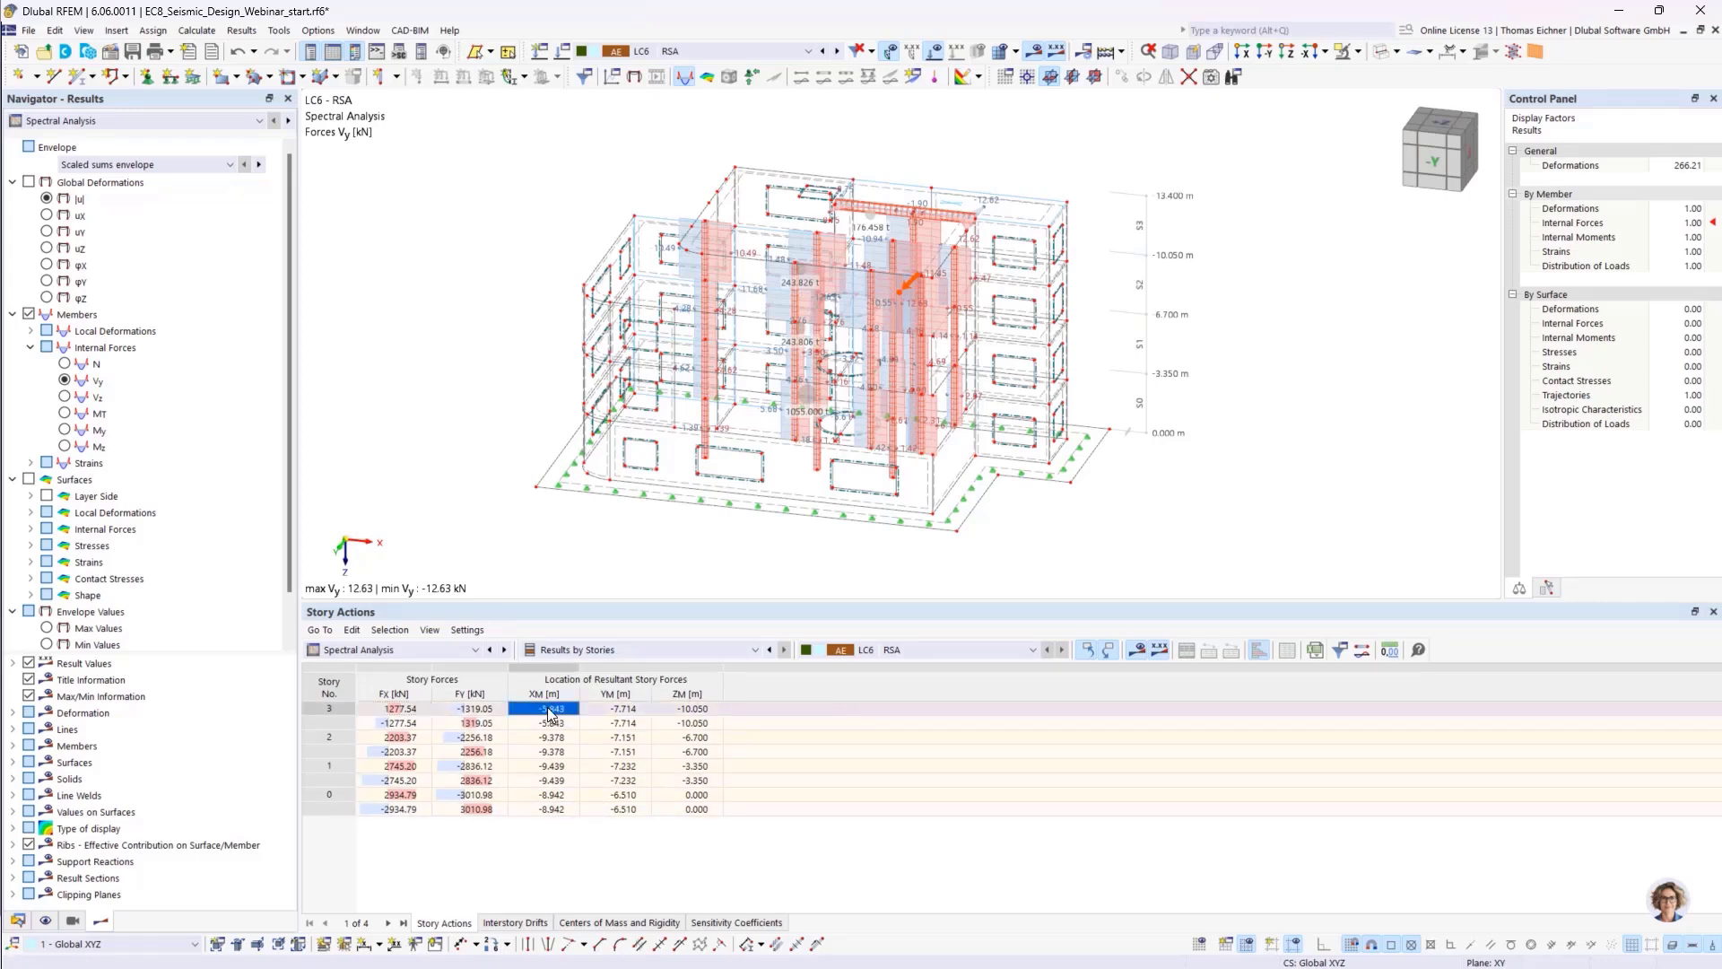
{"action": "left_click", "coordinate": [516, 922]}
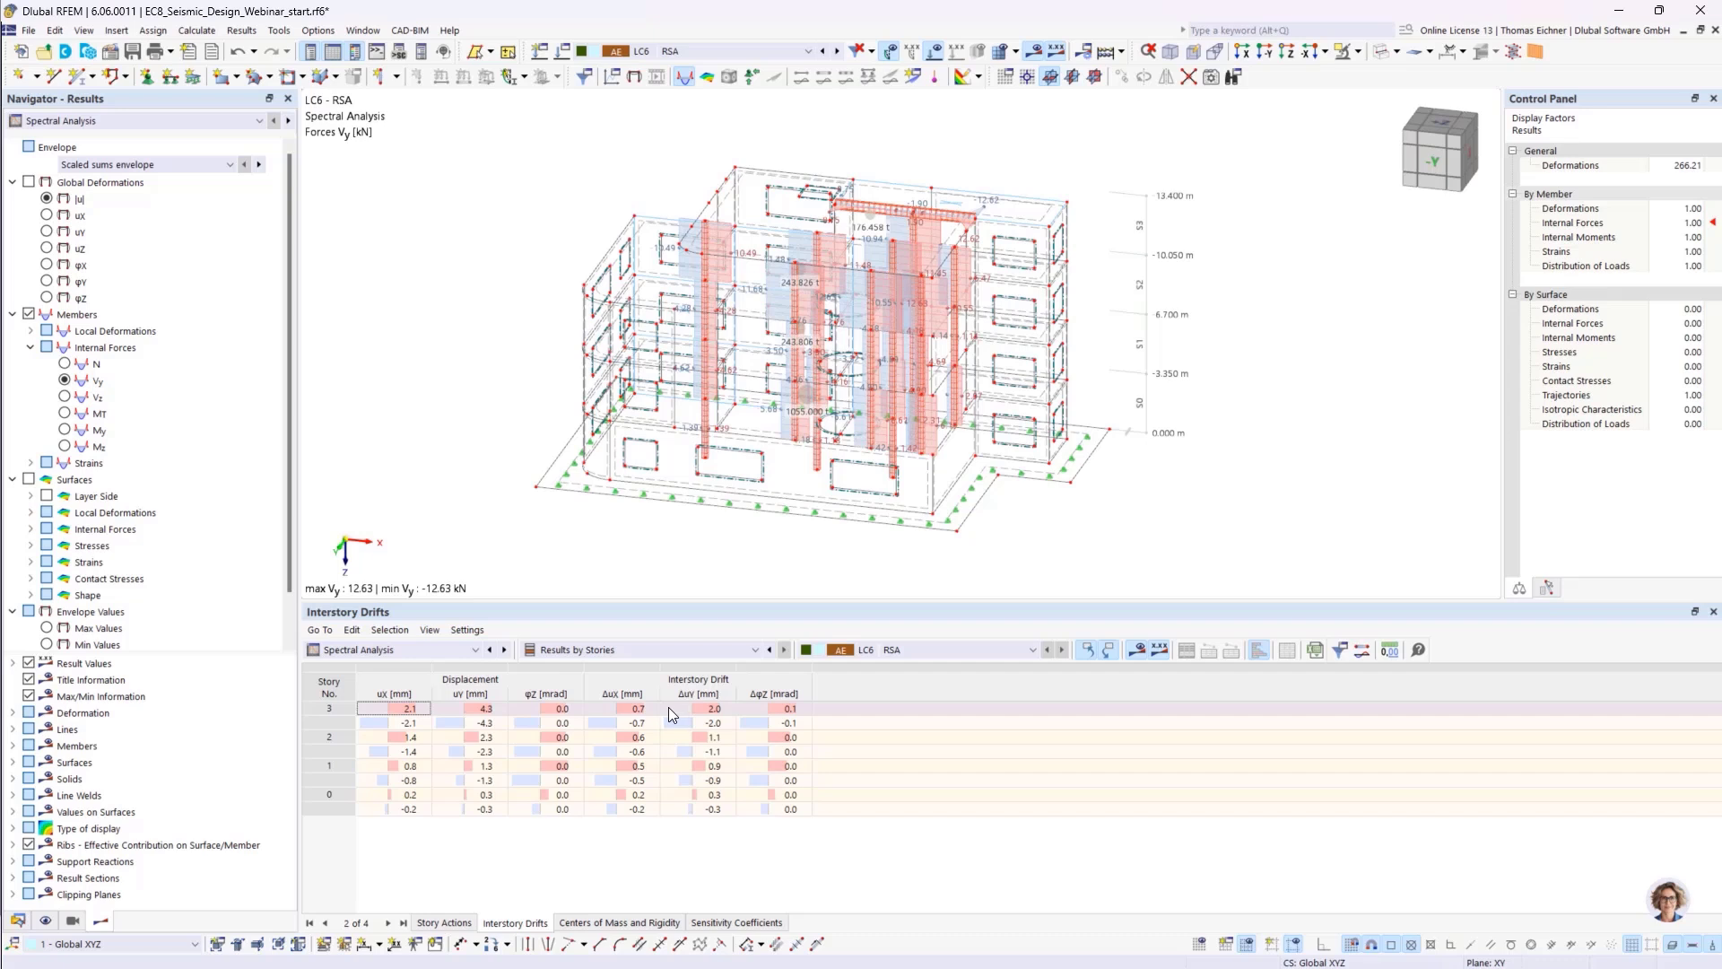
{"action": "left_click", "coordinate": [601, 924]}
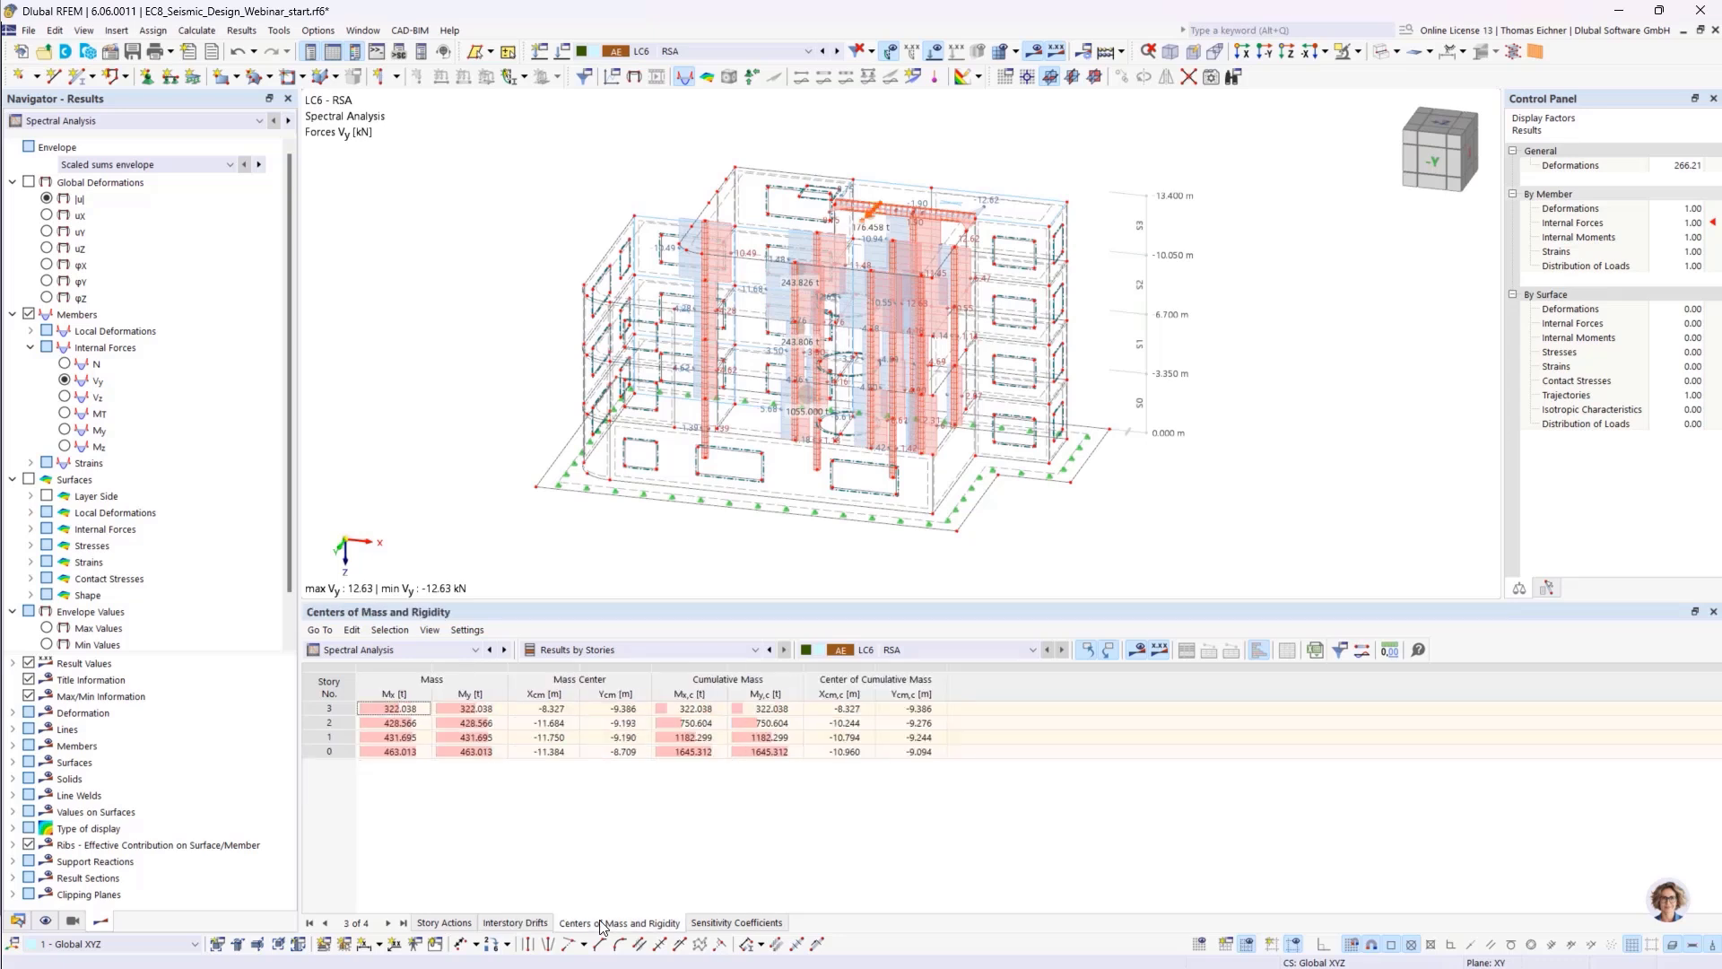
- Examine the sensitivity coefficients of all stories for LC6, highlighting the values in the X-direction
{"action": "left_click", "coordinate": [731, 924]}
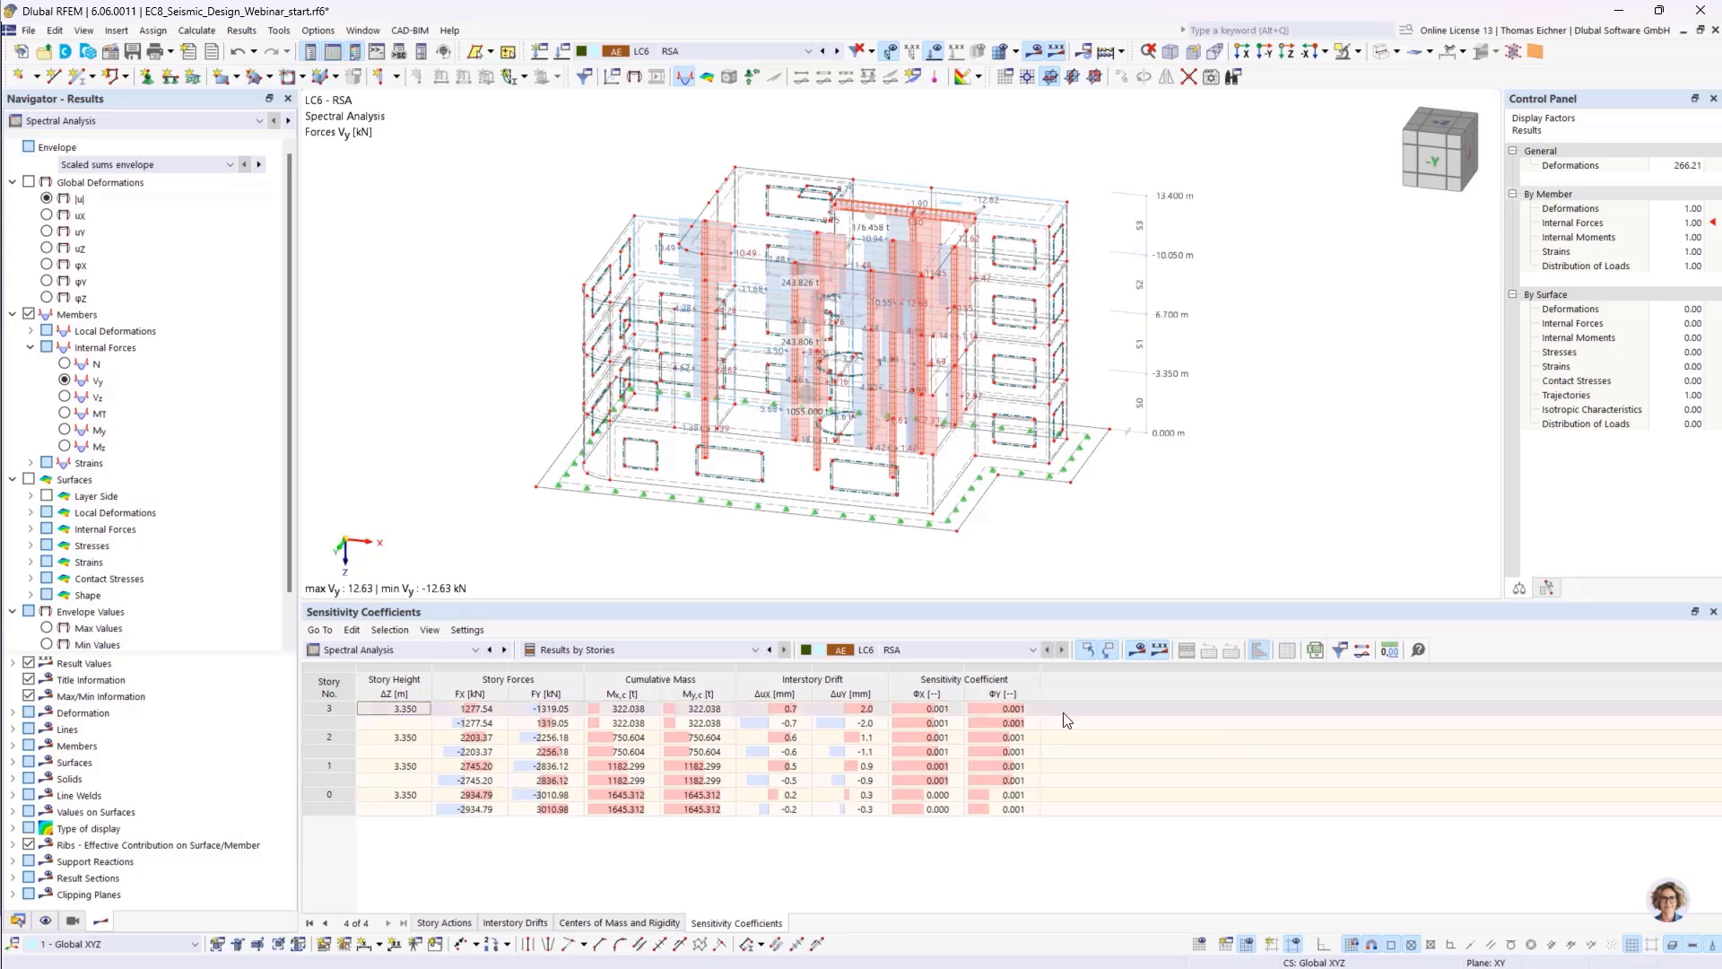
{"action": "left_click_drag", "start_coordinate": [956, 709], "coordinate": [944, 800]}
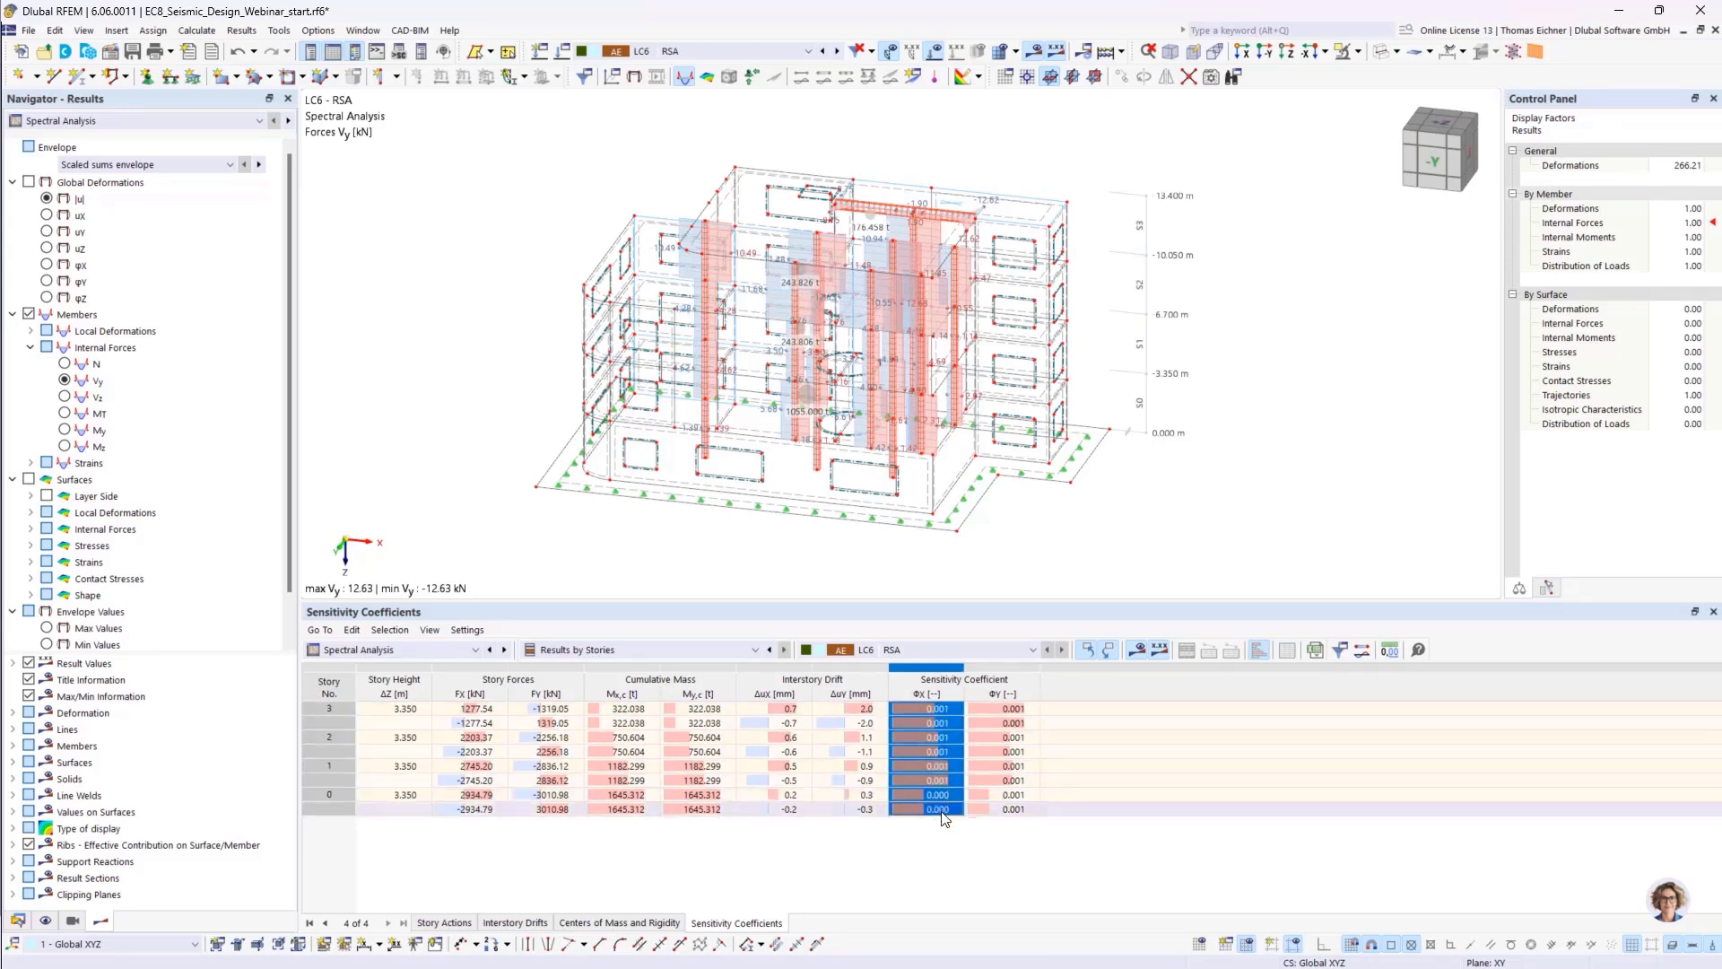
{"action": "left_click", "coordinate": [943, 812]}
{"action": "left_click_drag", "start_coordinate": [926, 708], "coordinate": [923, 807]}
{"action": "left_click", "coordinate": [924, 812]}
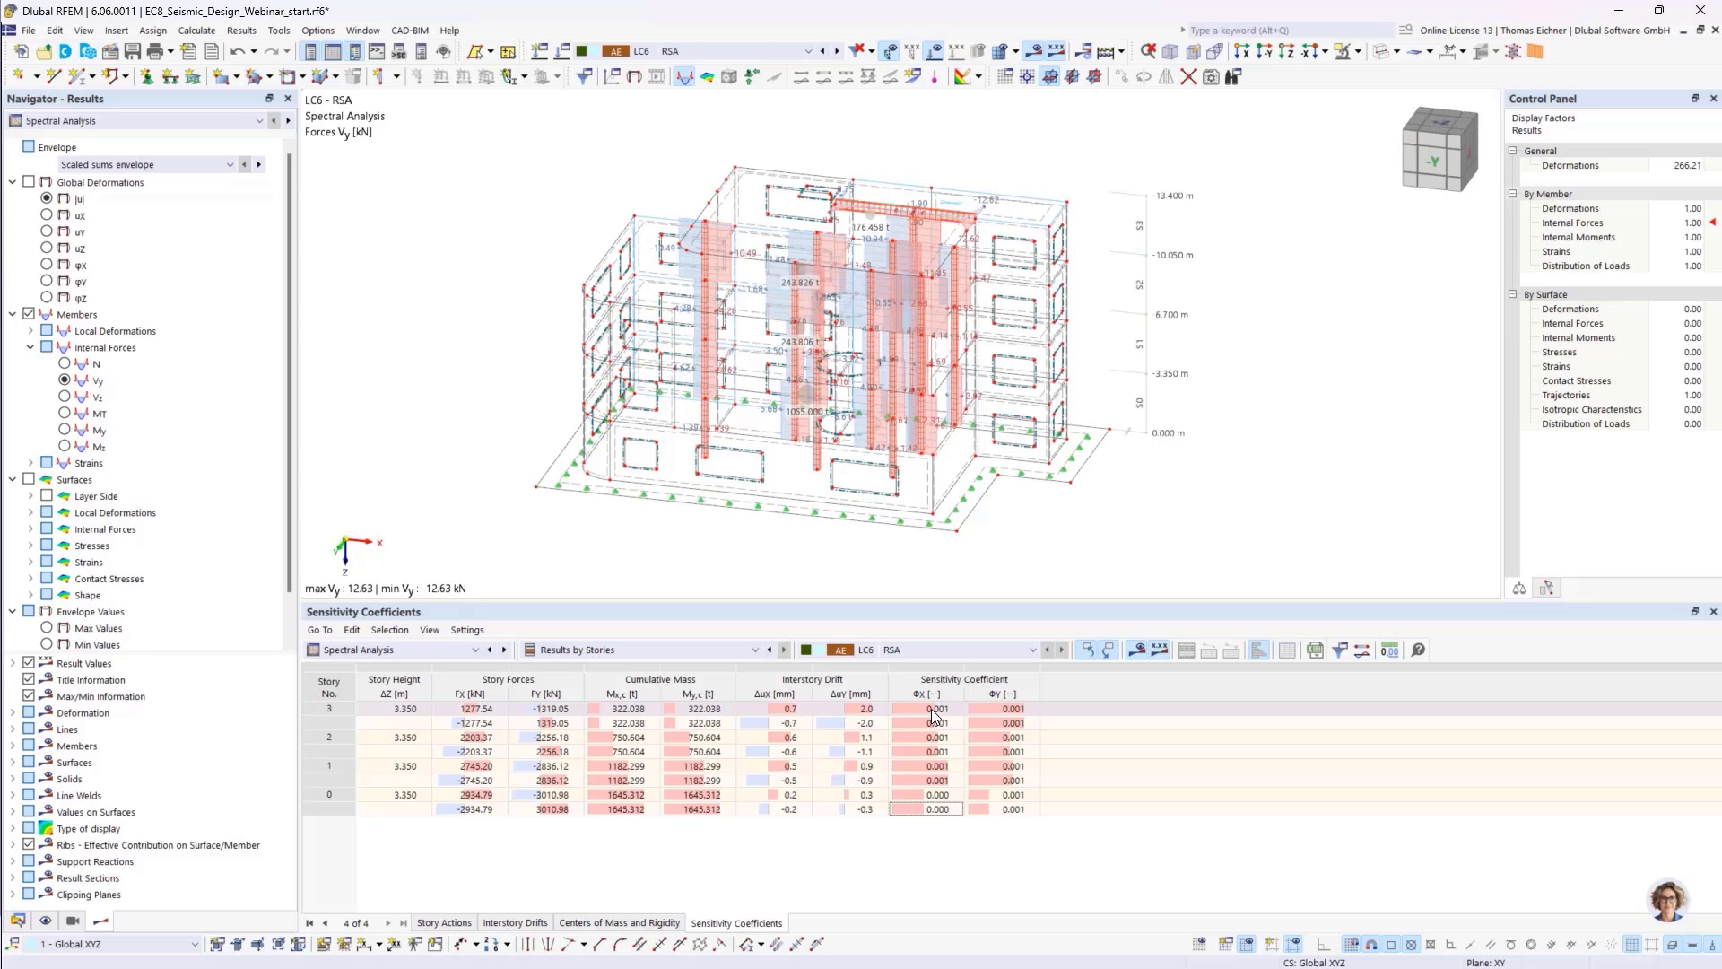
{"action": "left_click_drag", "start_coordinate": [933, 711], "coordinate": [1065, 828]}
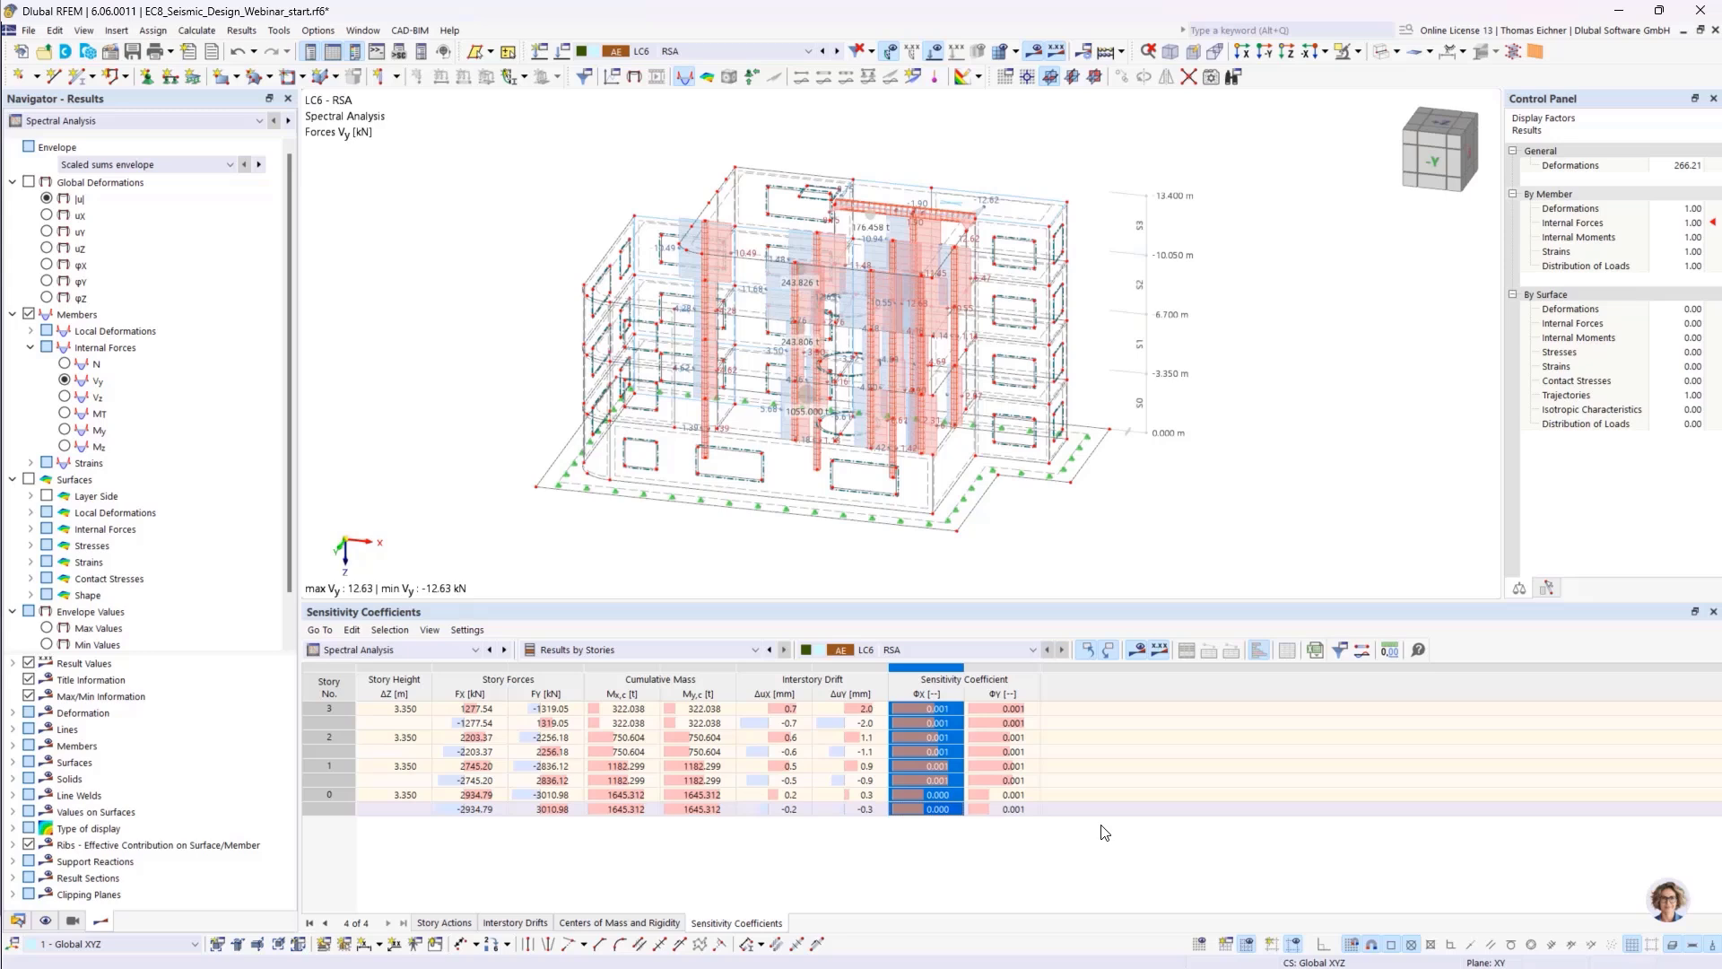
{"action": "scroll", "coordinate": [171, 503], "scroll_direction": "down", "scroll_amount": 1}
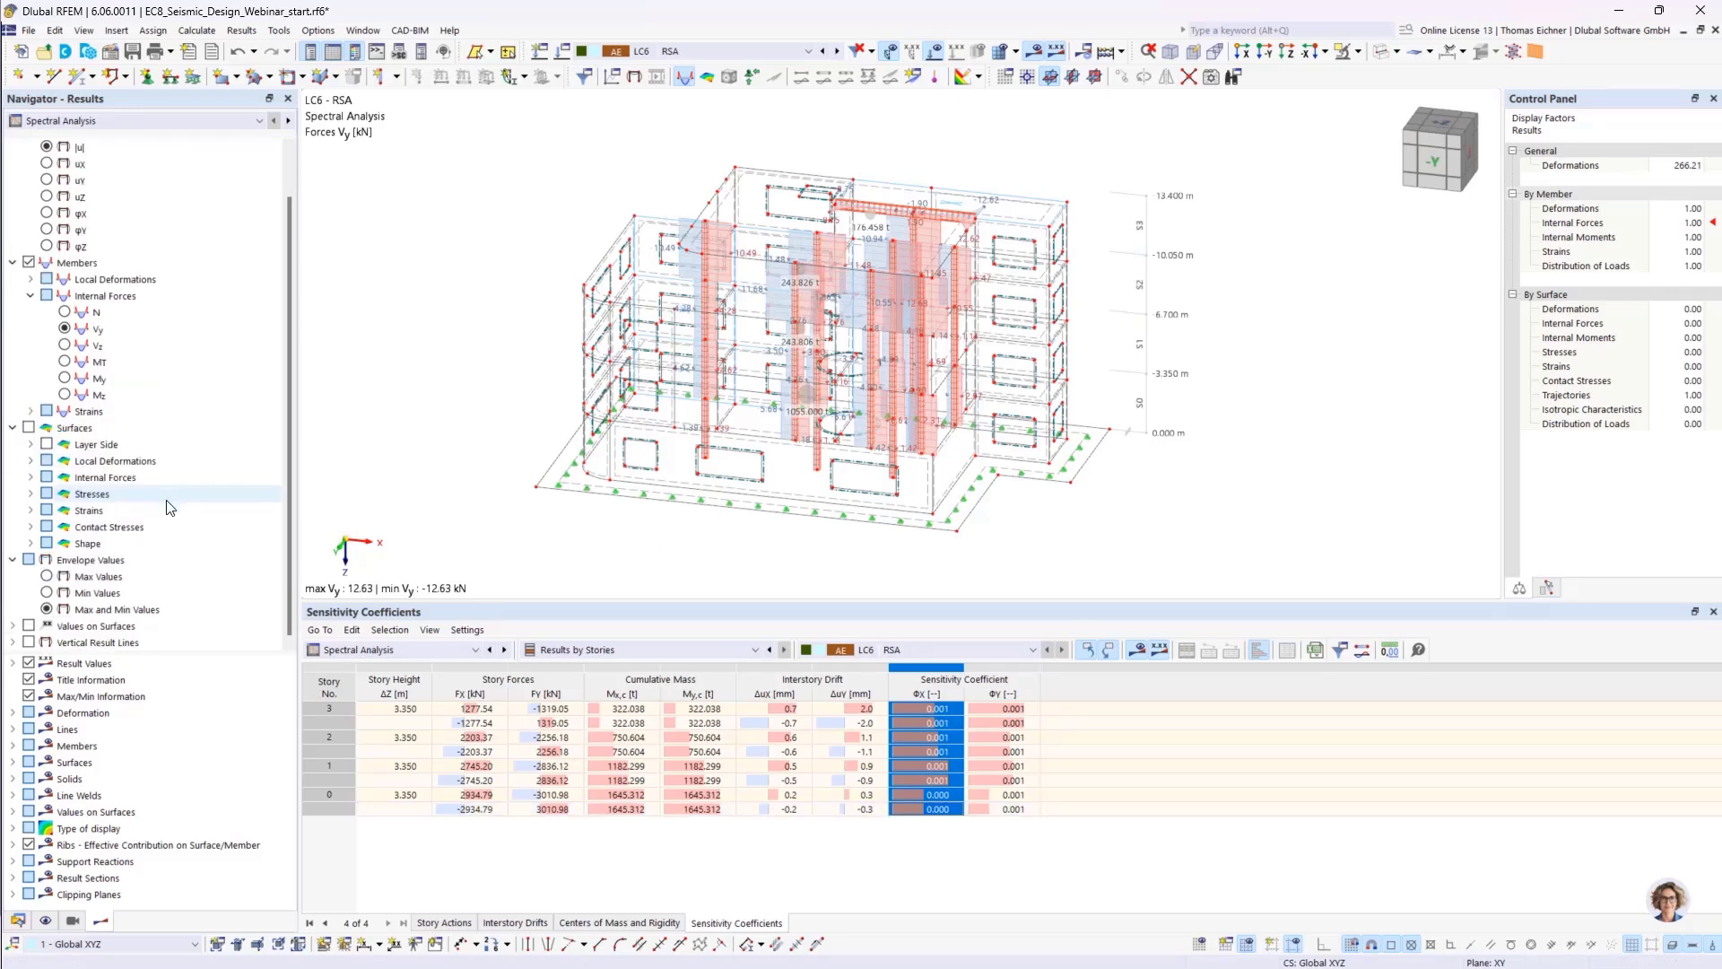
{"action": "left_click", "coordinate": [926, 809]}
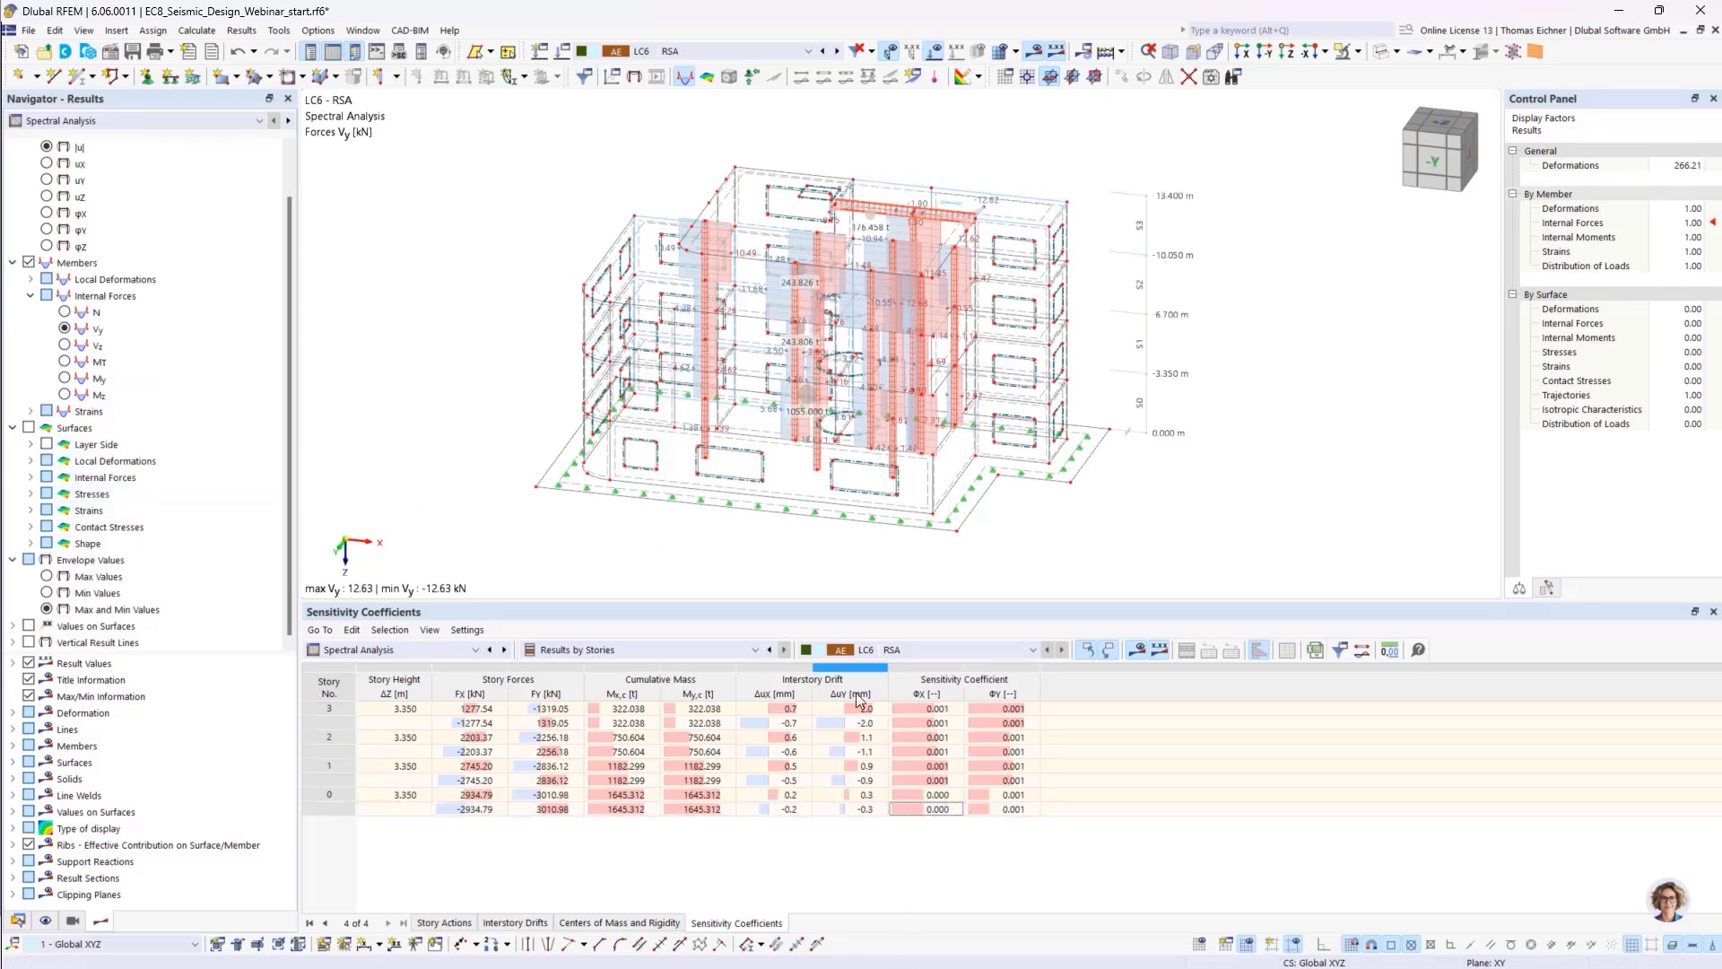
- Create a new shear wall in the Building Model
{"action": "left_click", "coordinate": [27, 918]}
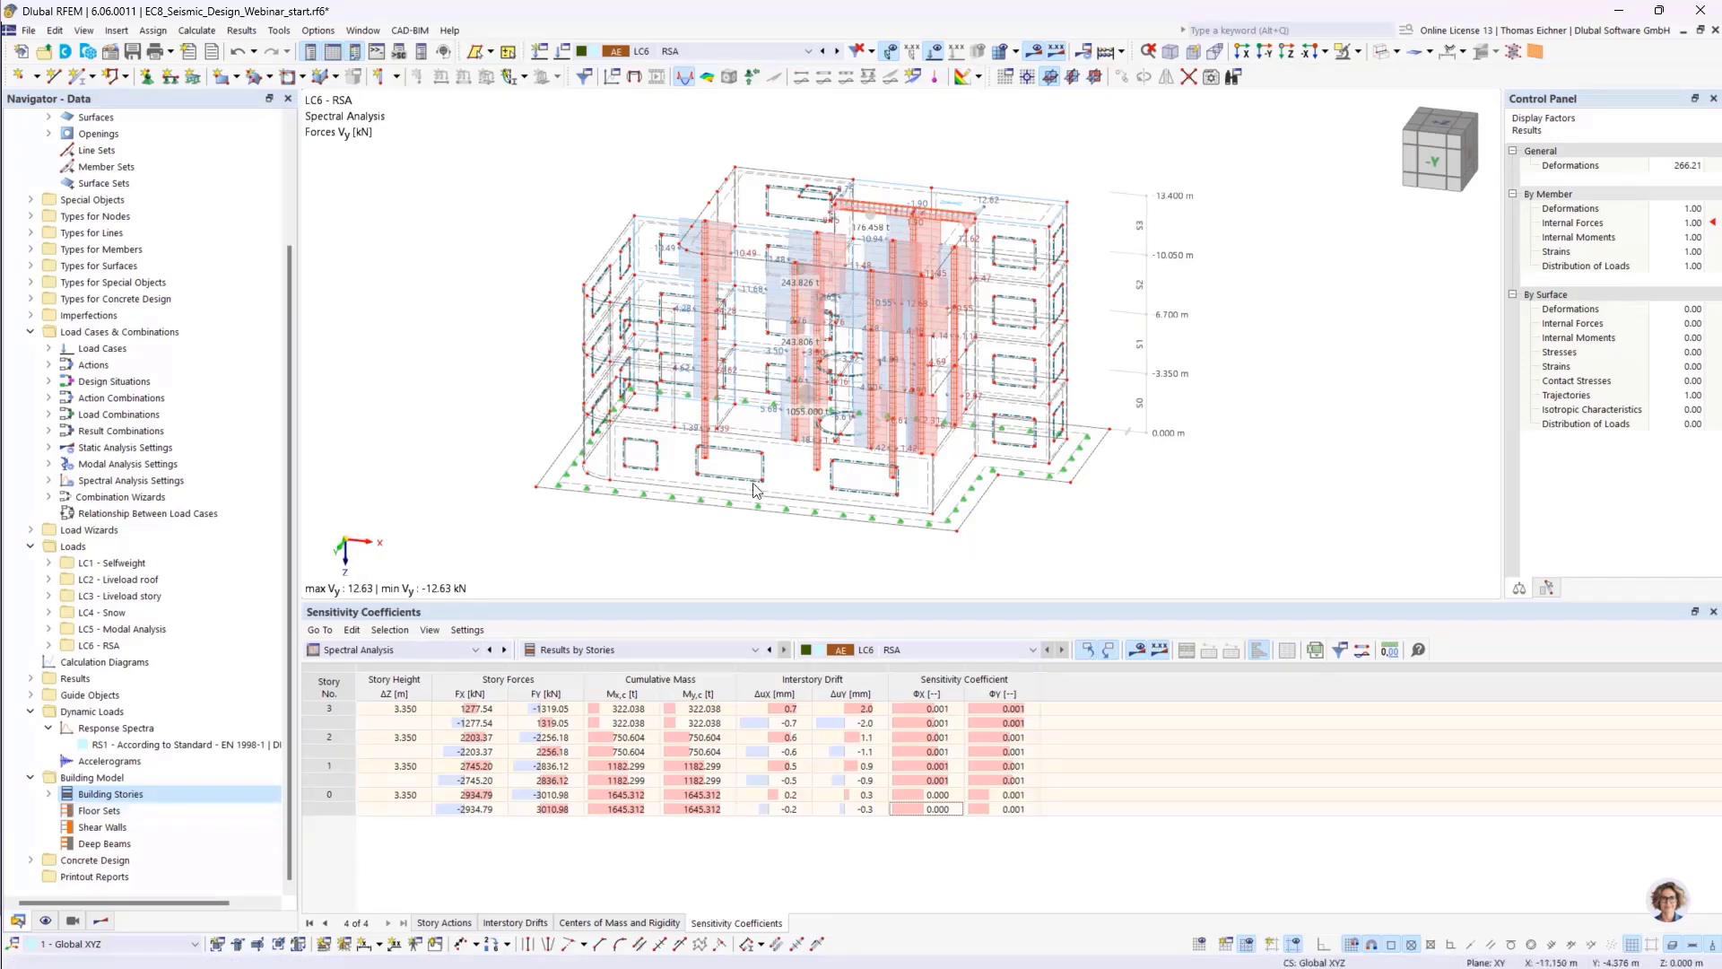
{"action": "middle_click_drag", "start_coordinate": [753, 490], "coordinate": [683, 299], "text": "ctrl"}
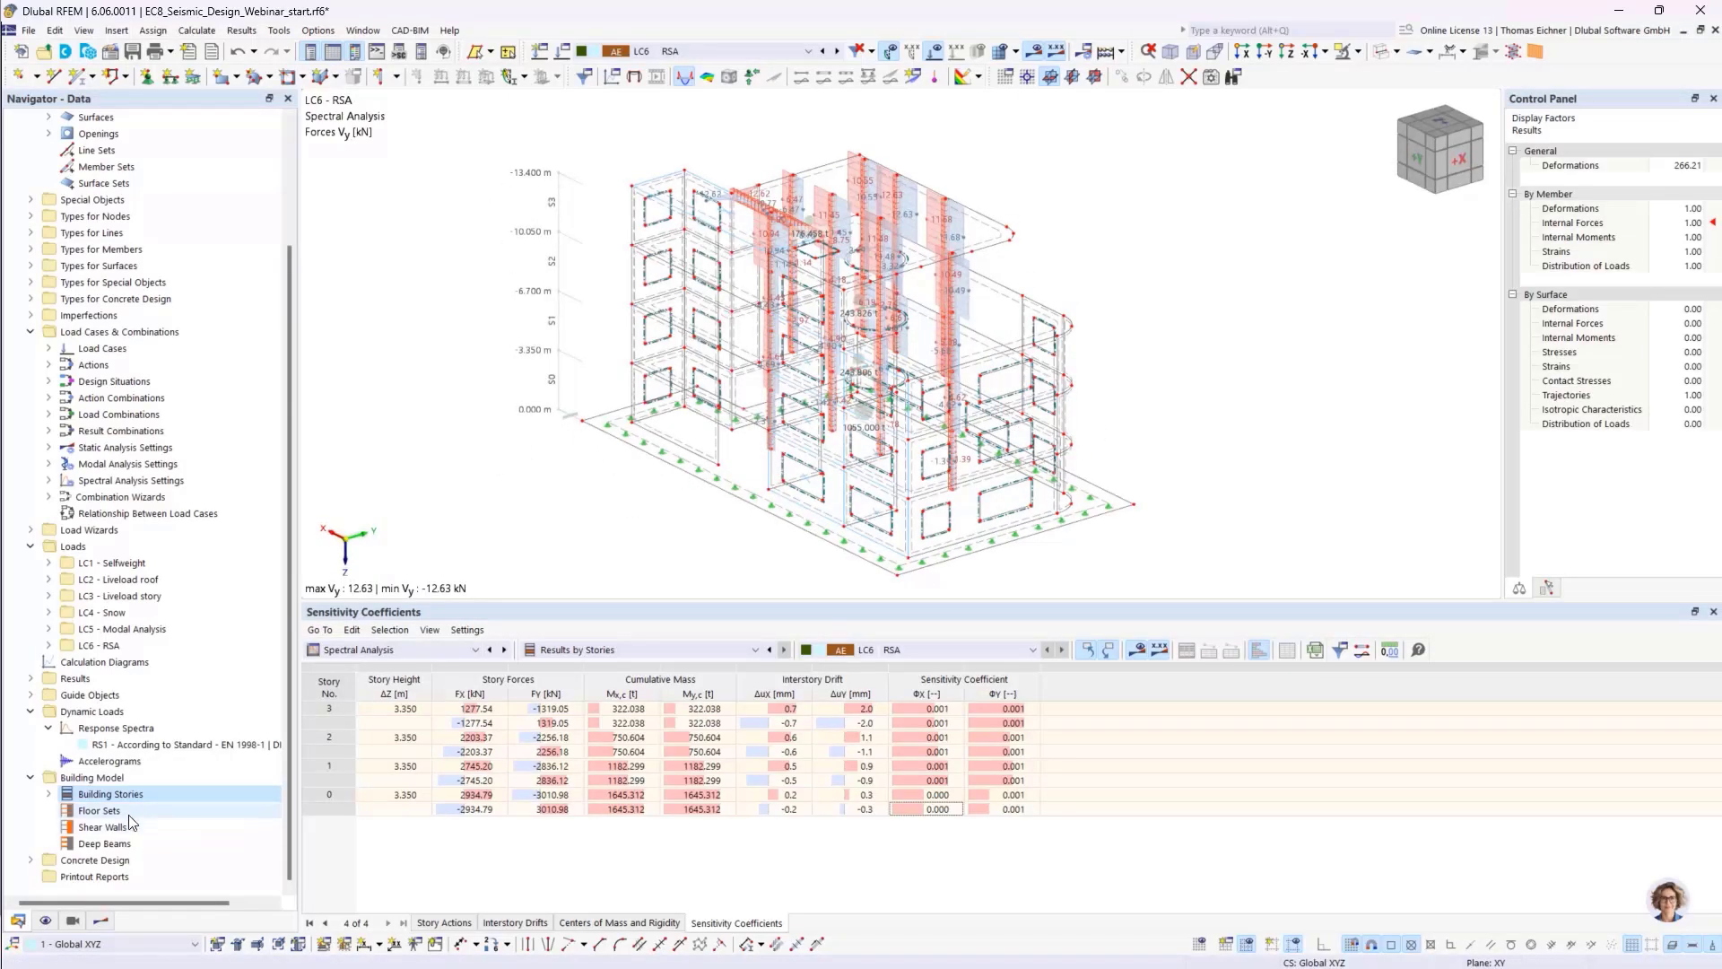
{"action": "double_click", "coordinate": [104, 827]}
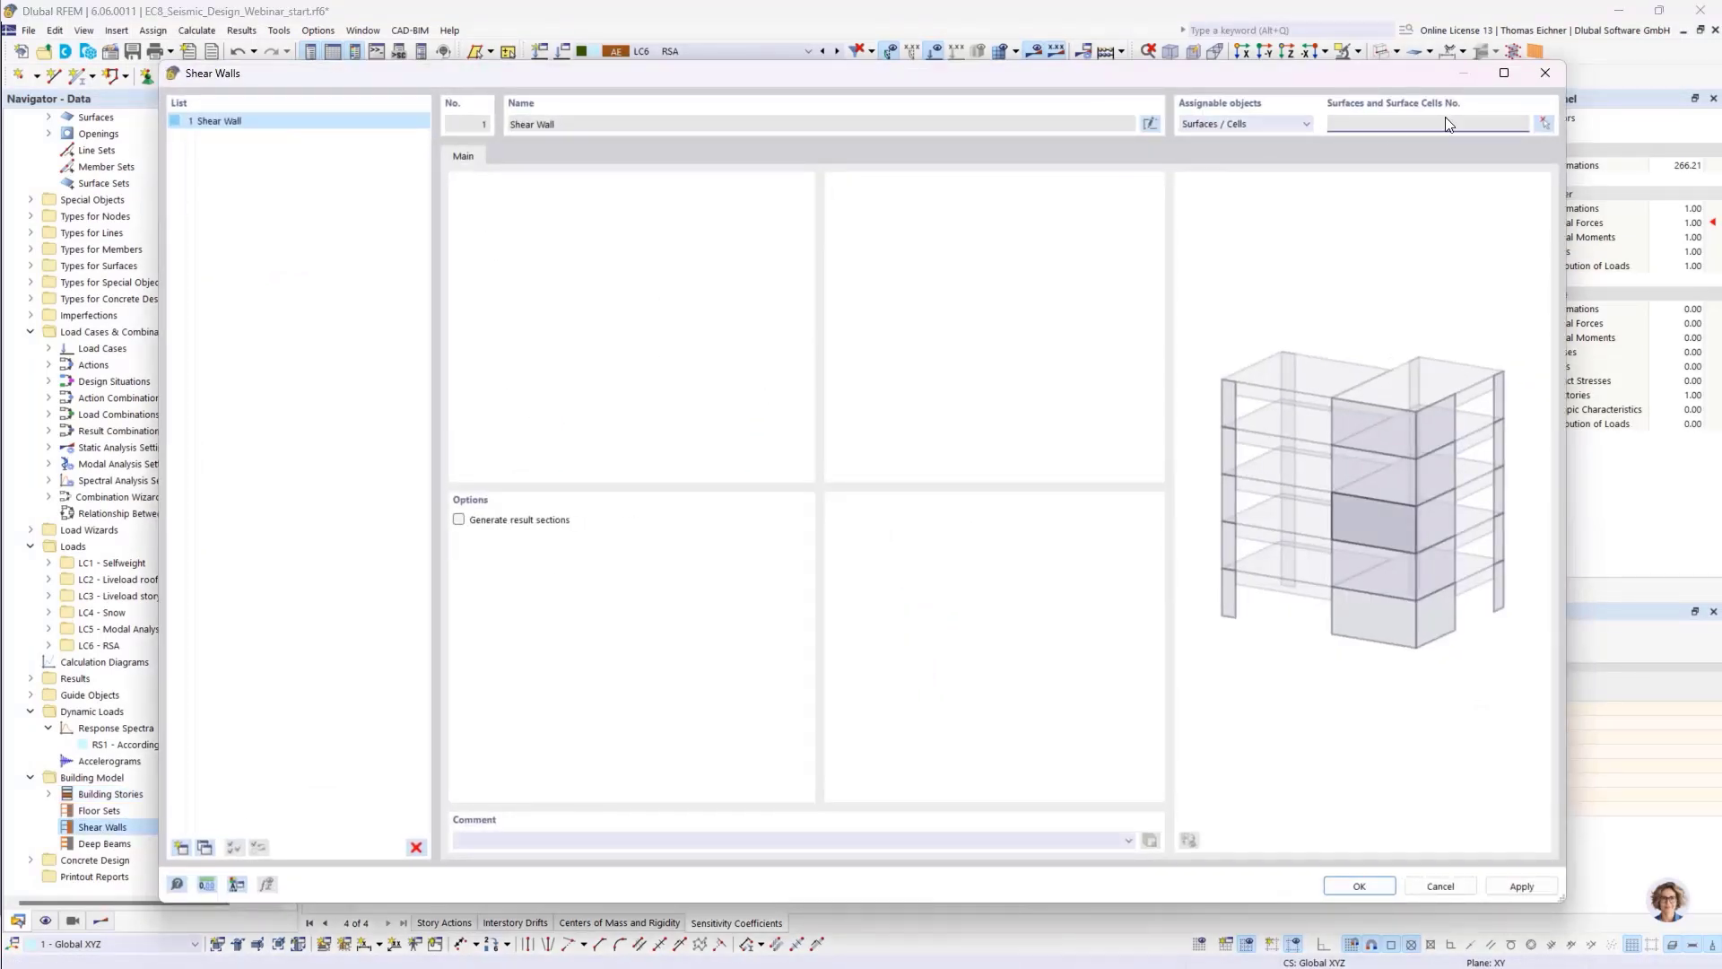
{"action": "left_click_drag", "start_coordinate": [1229, 88], "coordinate": [1322, 112]}
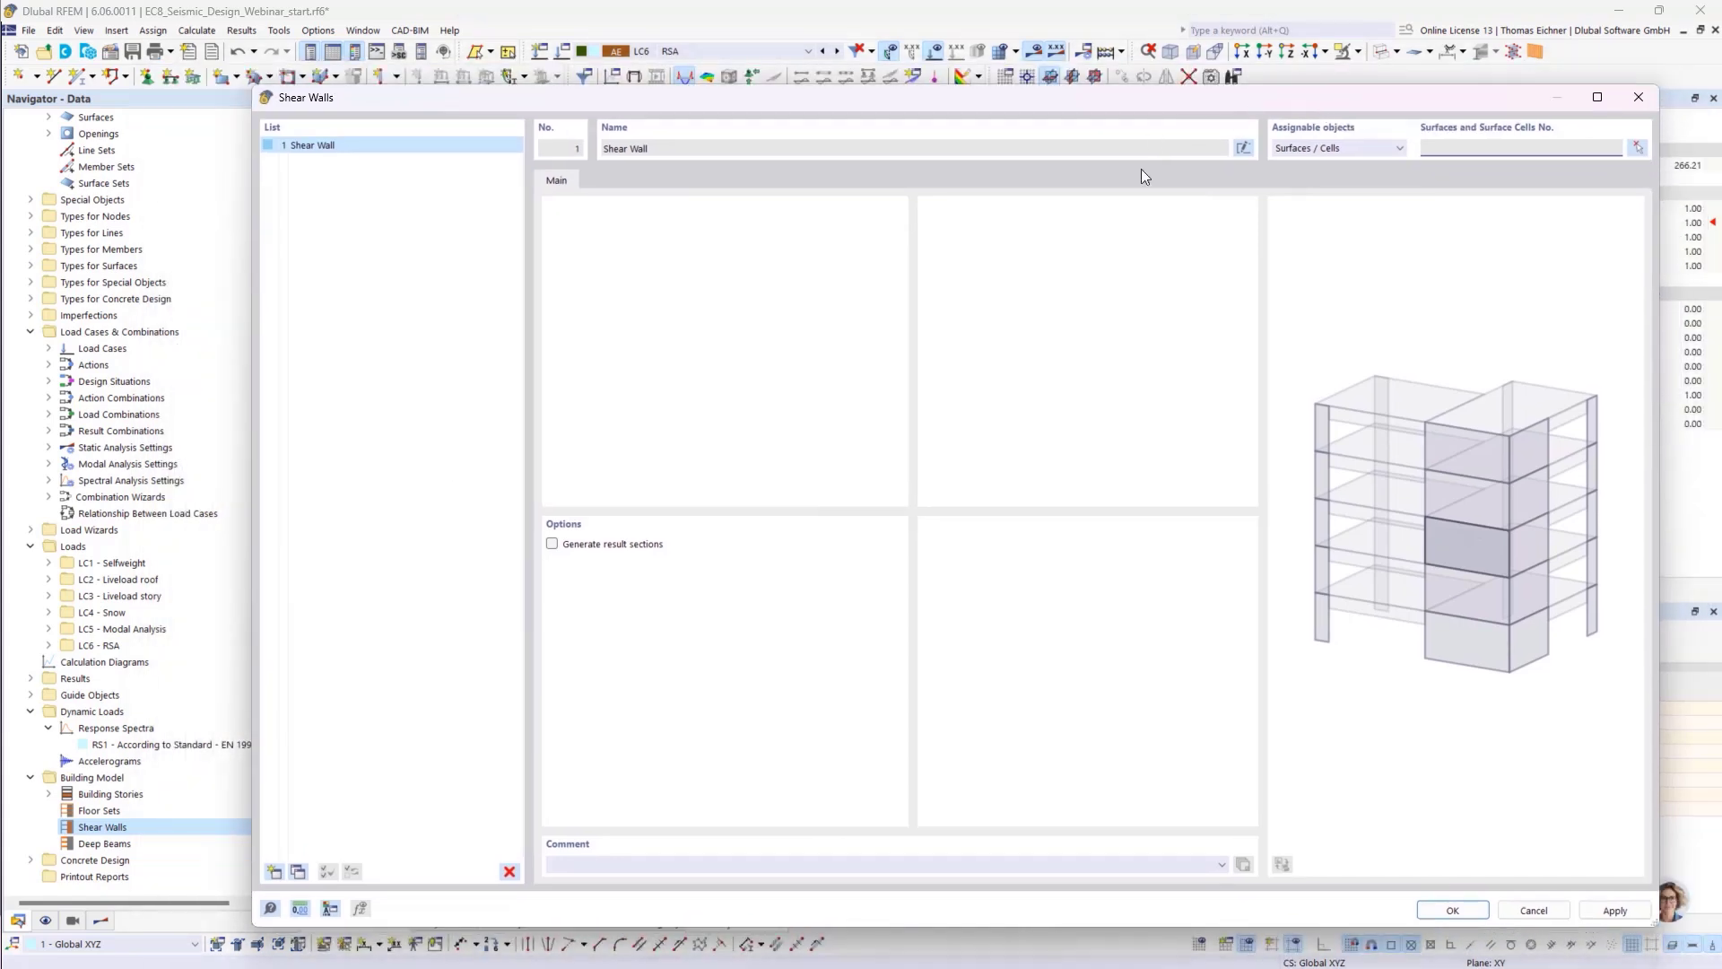
- Assign wall surfaces 11, 18, 28 and 37, stacked over the four stories, to the shear wall by picking them in the model
{"action": "left_click", "coordinate": [1638, 152]}
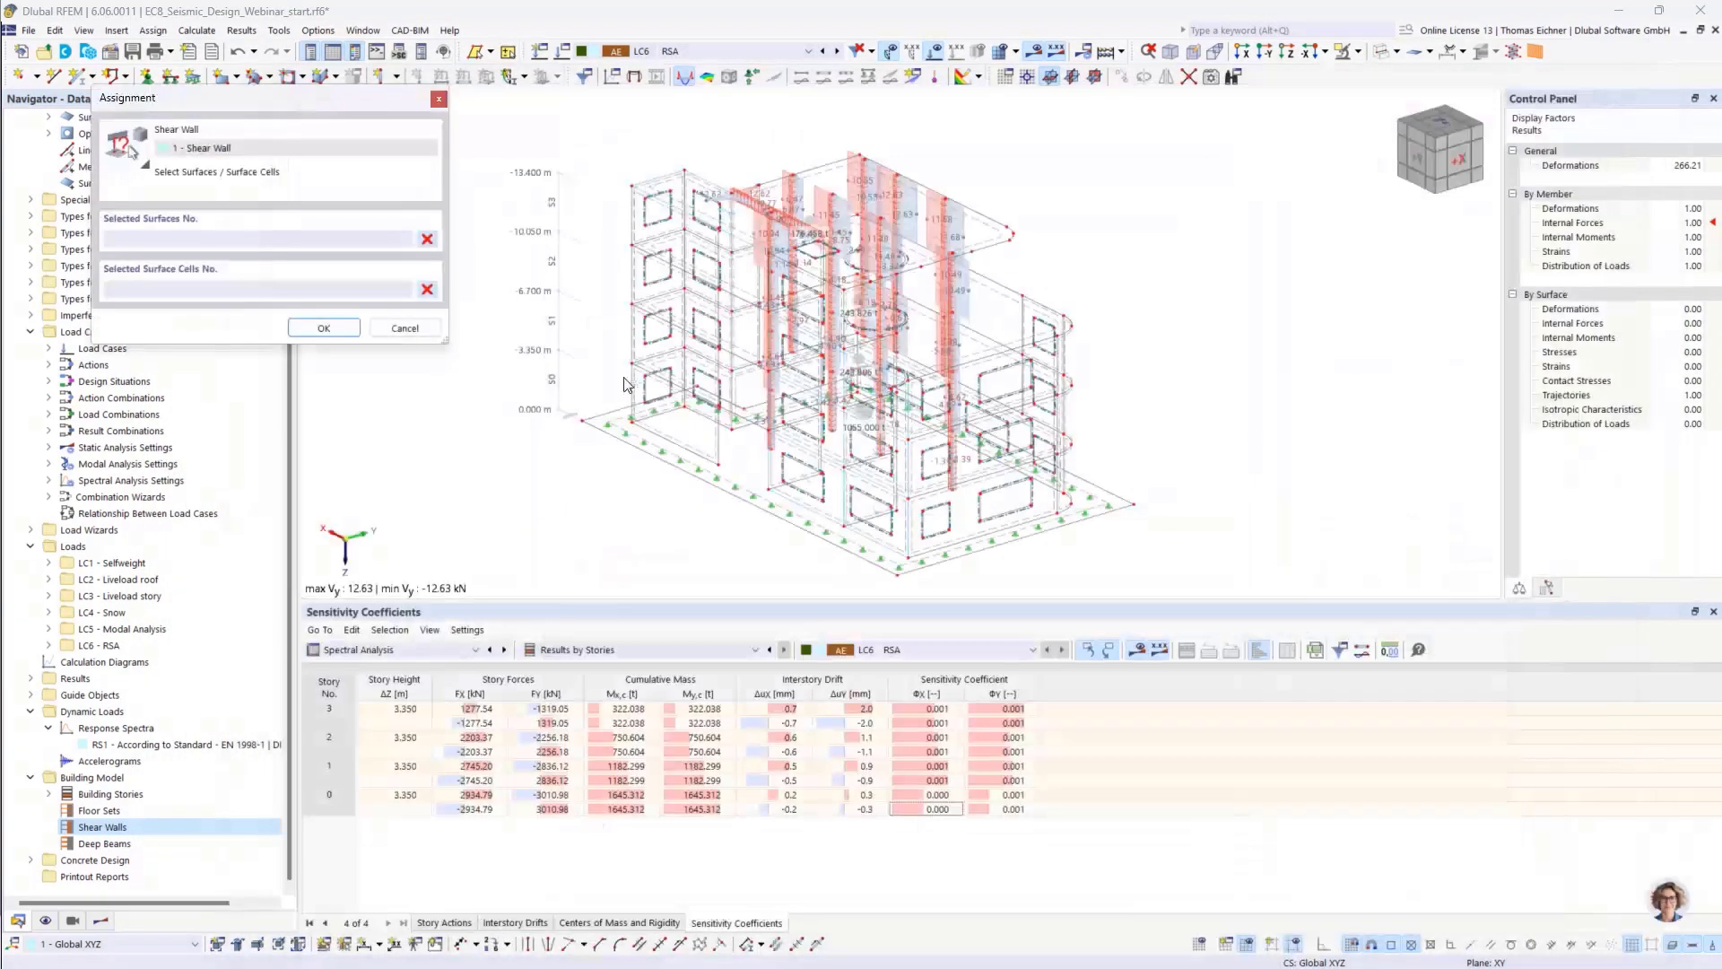
{"action": "scroll", "coordinate": [756, 409], "scroll_direction": "up", "scroll_amount": 5}
{"action": "middle_click_drag", "start_coordinate": [756, 409], "coordinate": [751, 460], "text": "ctrl"}
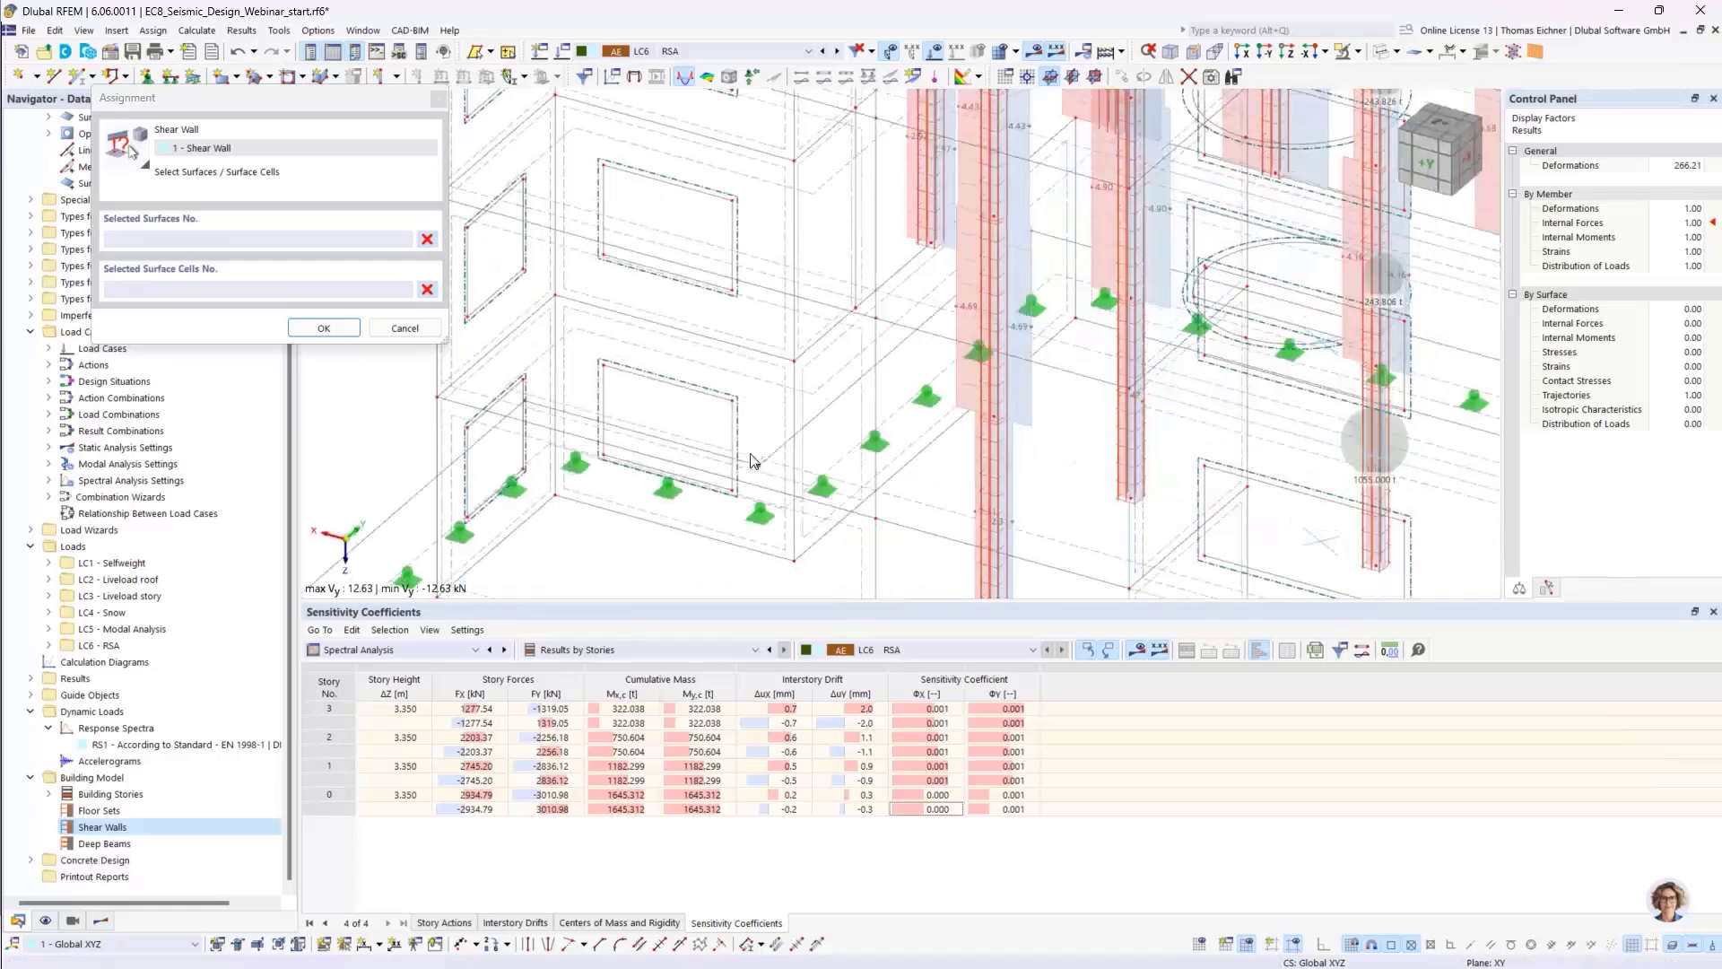
{"action": "left_click", "coordinate": [838, 521]}
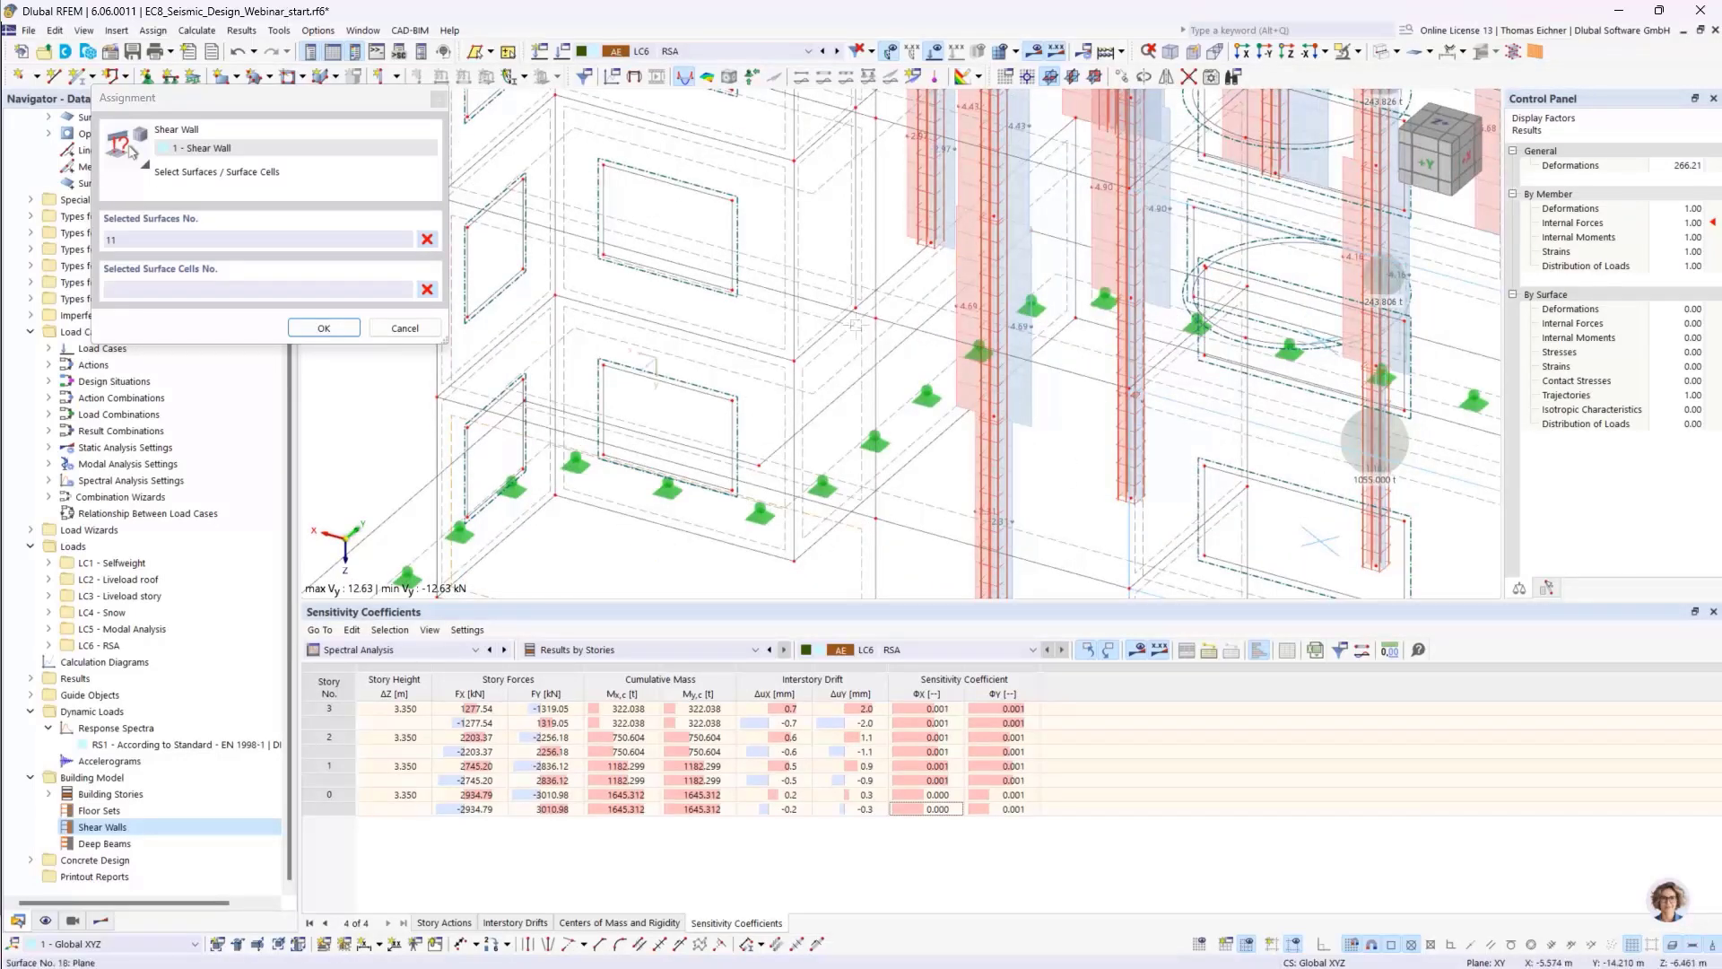
{"action": "left_click", "coordinate": [852, 320]}
{"action": "middle_click_drag", "start_coordinate": [888, 177], "coordinate": [884, 360]}
{"action": "left_click", "coordinate": [854, 318]}
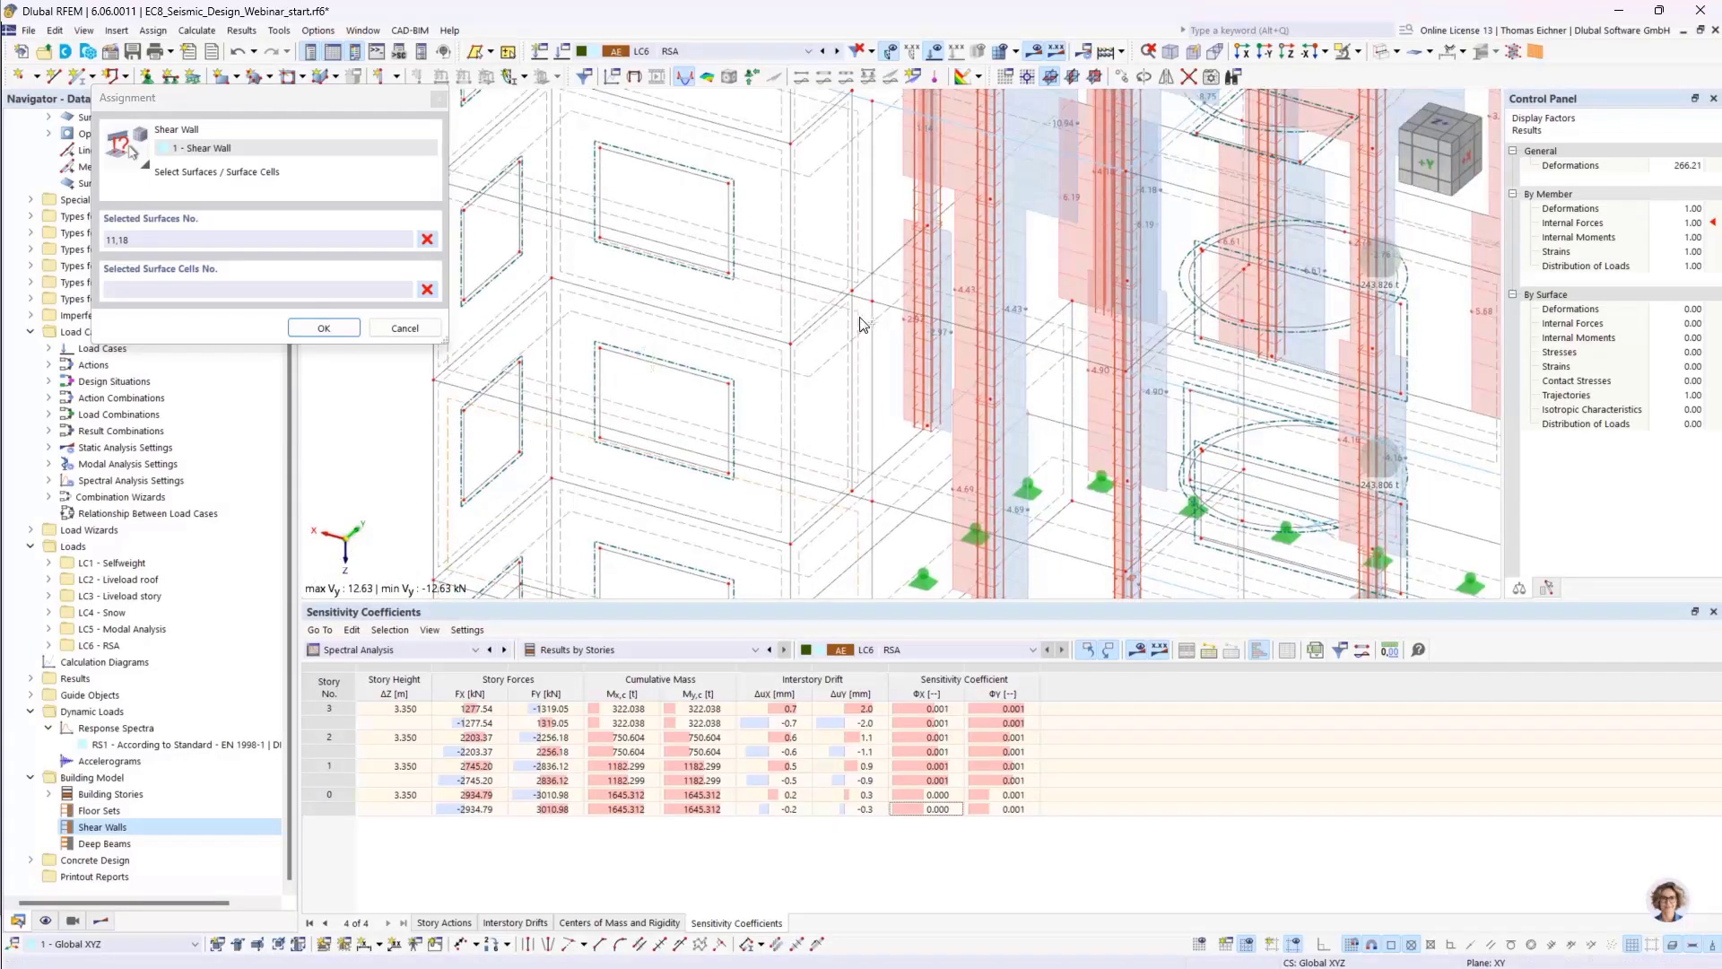
{"action": "middle_click_drag", "start_coordinate": [881, 145], "coordinate": [848, 294]}
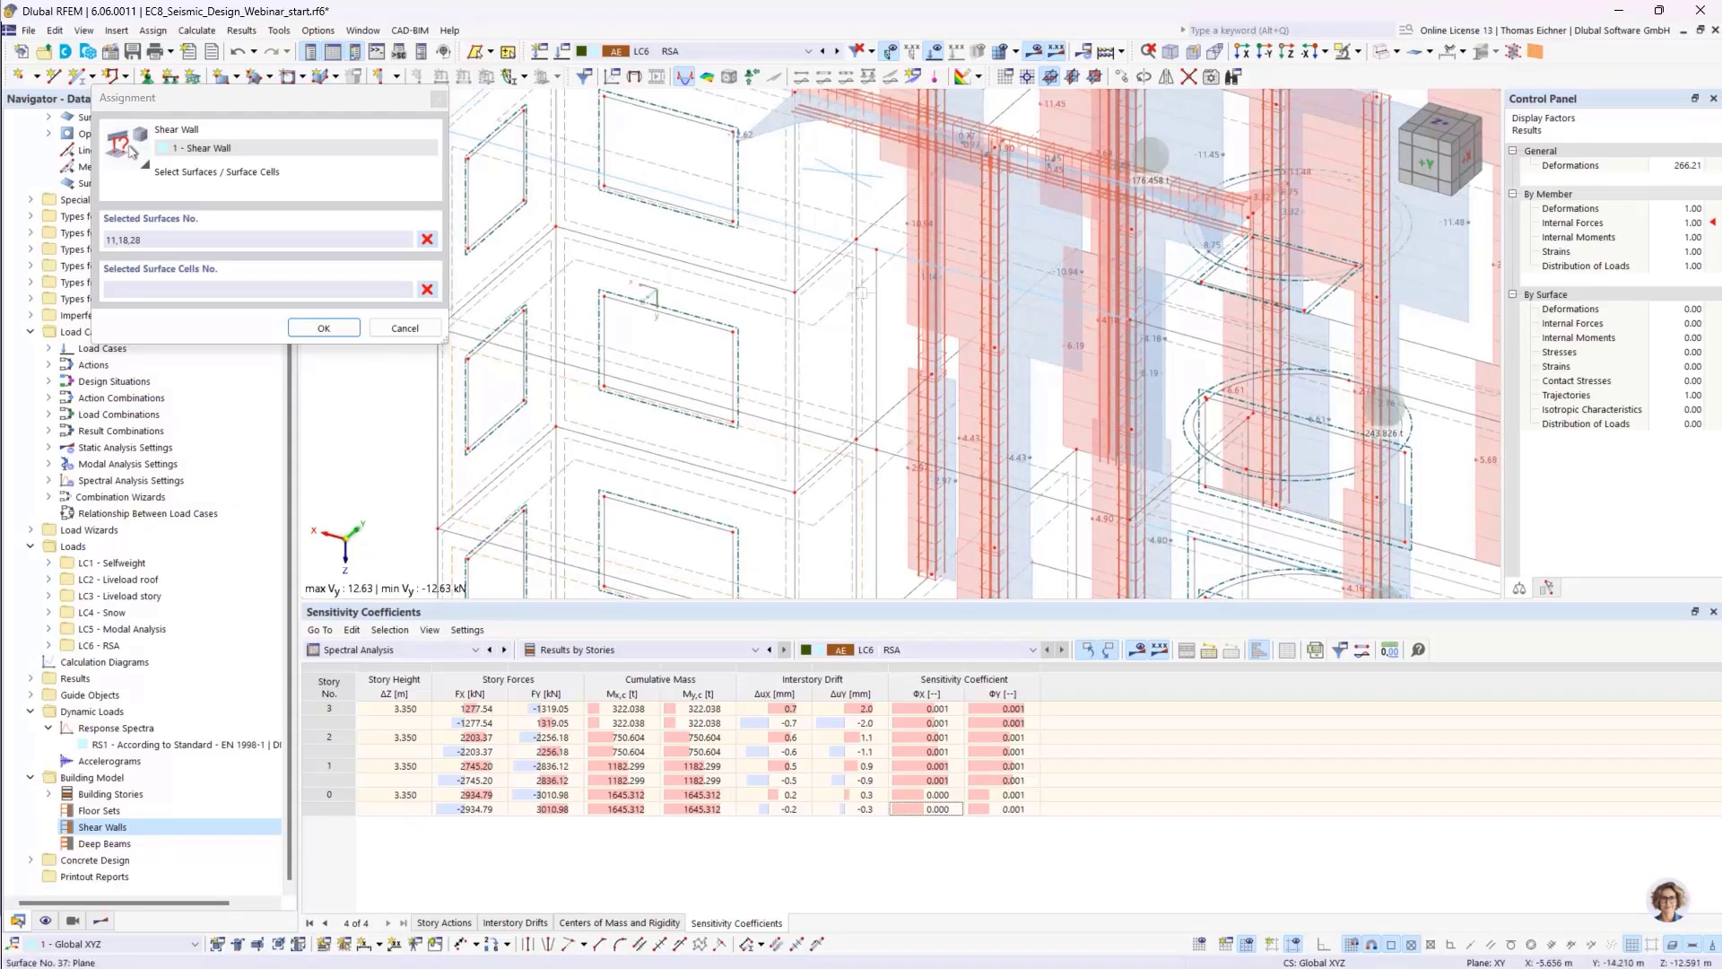
{"action": "left_click", "coordinate": [868, 311]}
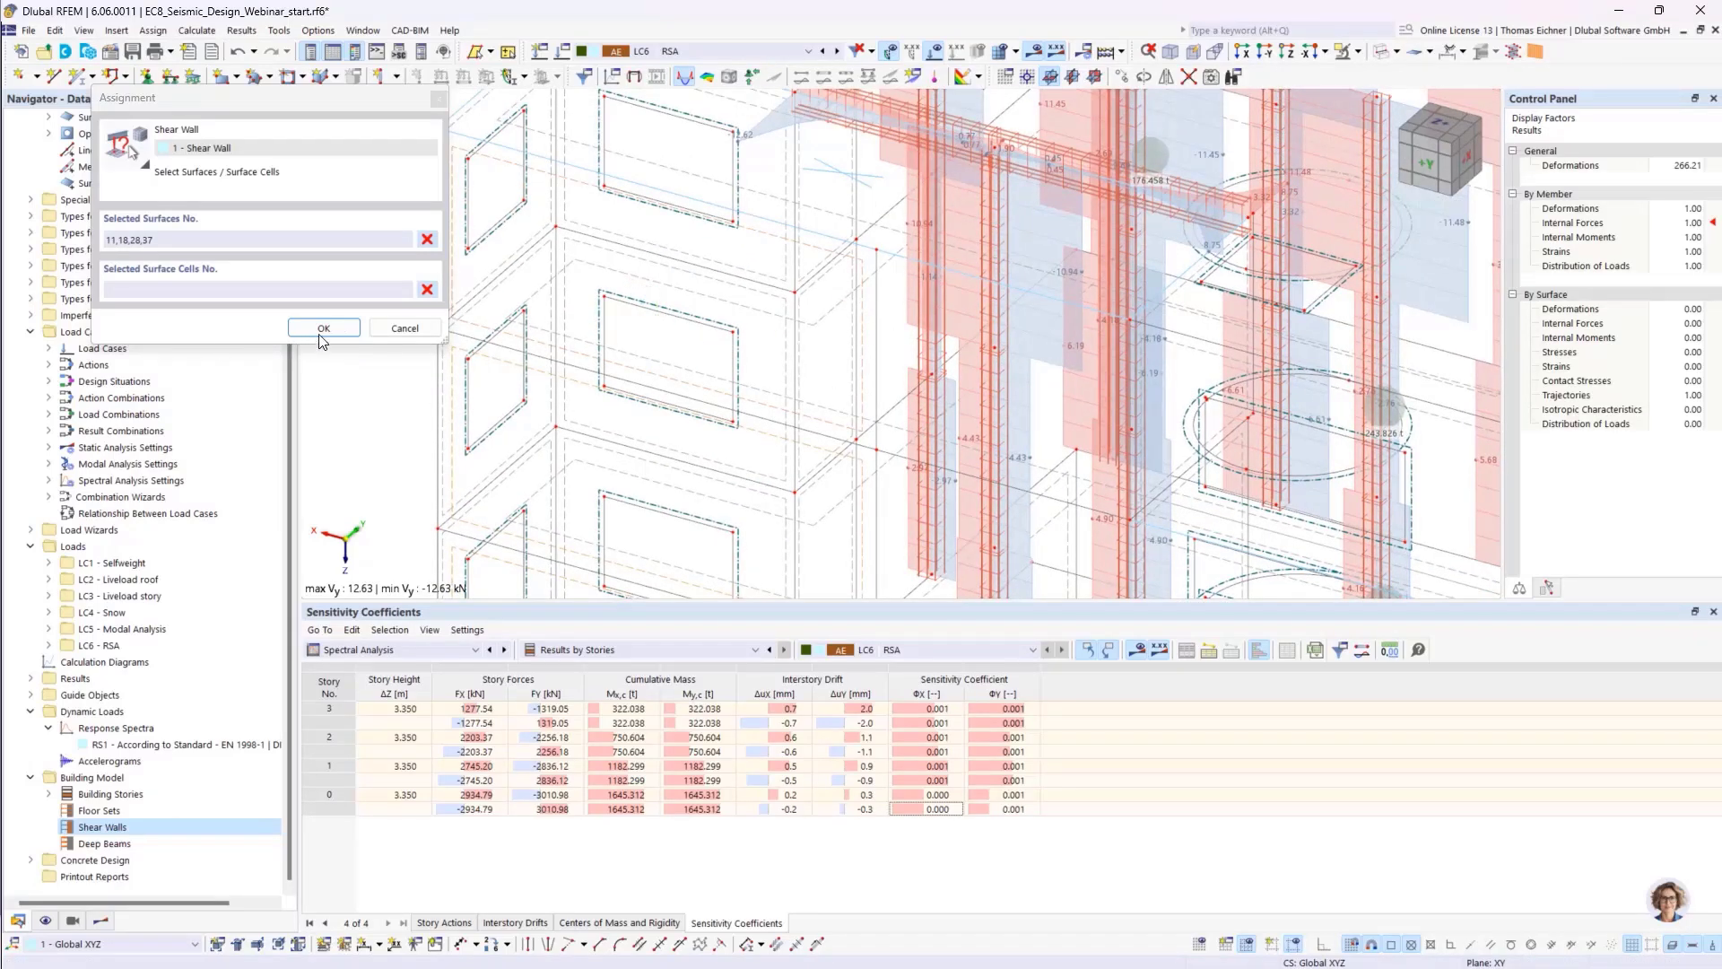
{"action": "left_click", "coordinate": [324, 329]}
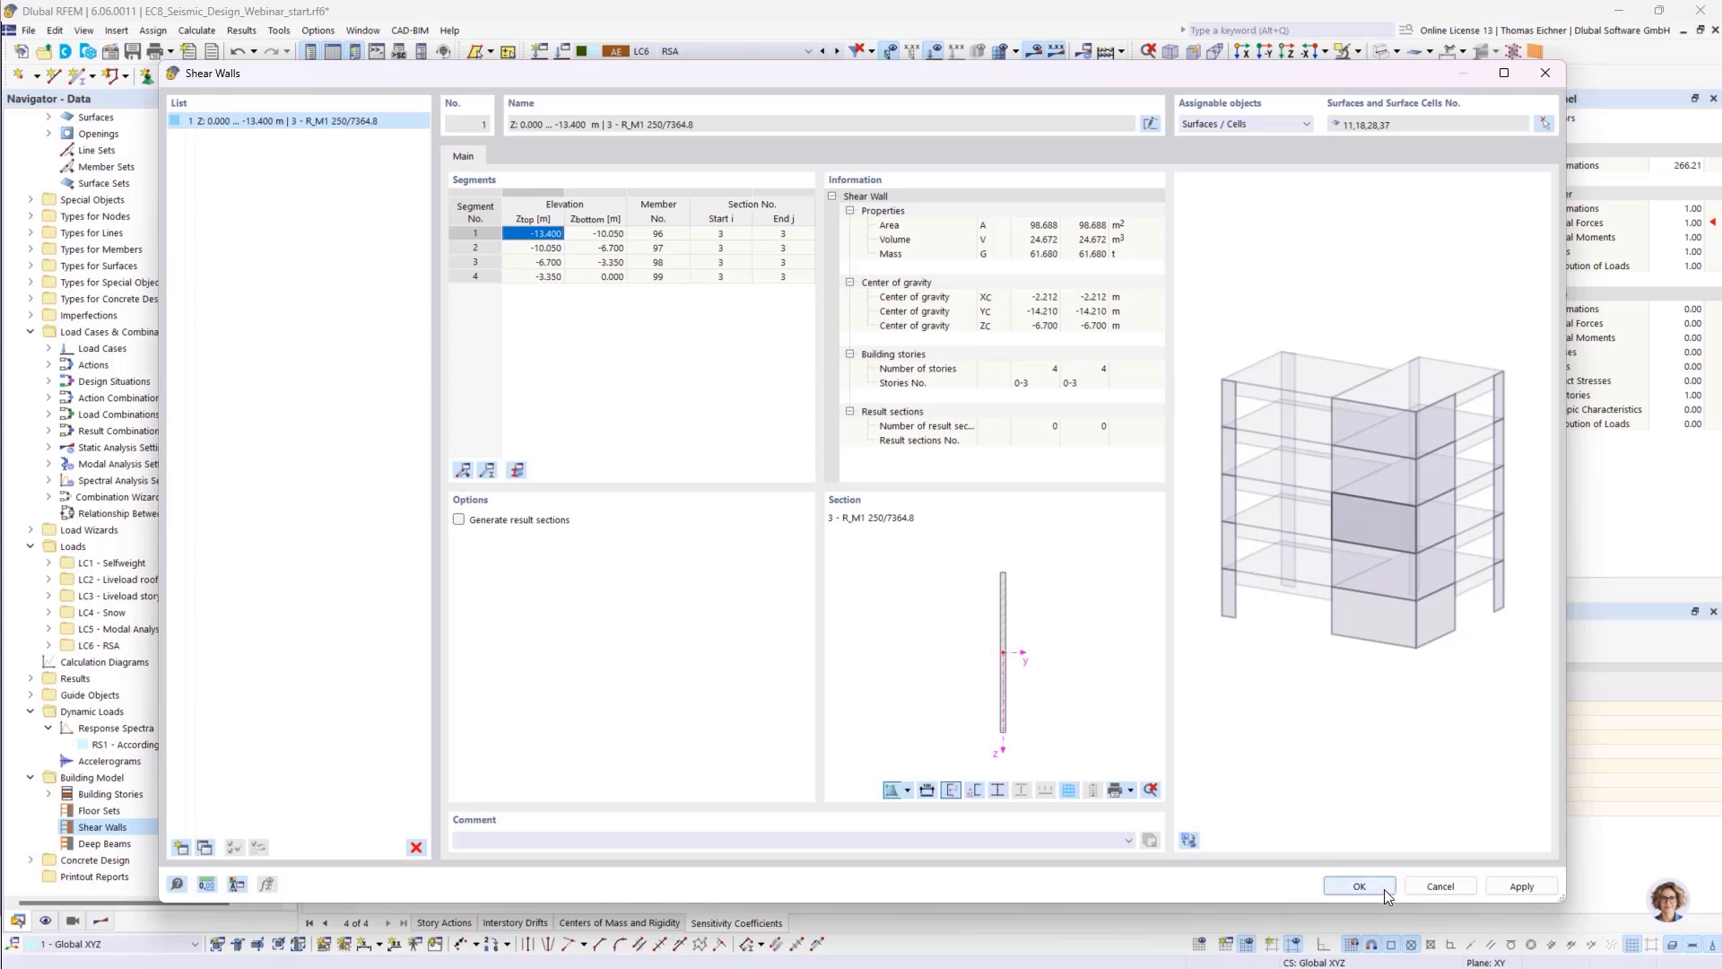
- Enable generation of result sections for the shear wall and confirm its definition, accepting the deletion of the existing results and mesh
{"action": "left_click", "coordinate": [459, 520]}
{"action": "left_click", "coordinate": [1365, 884]}
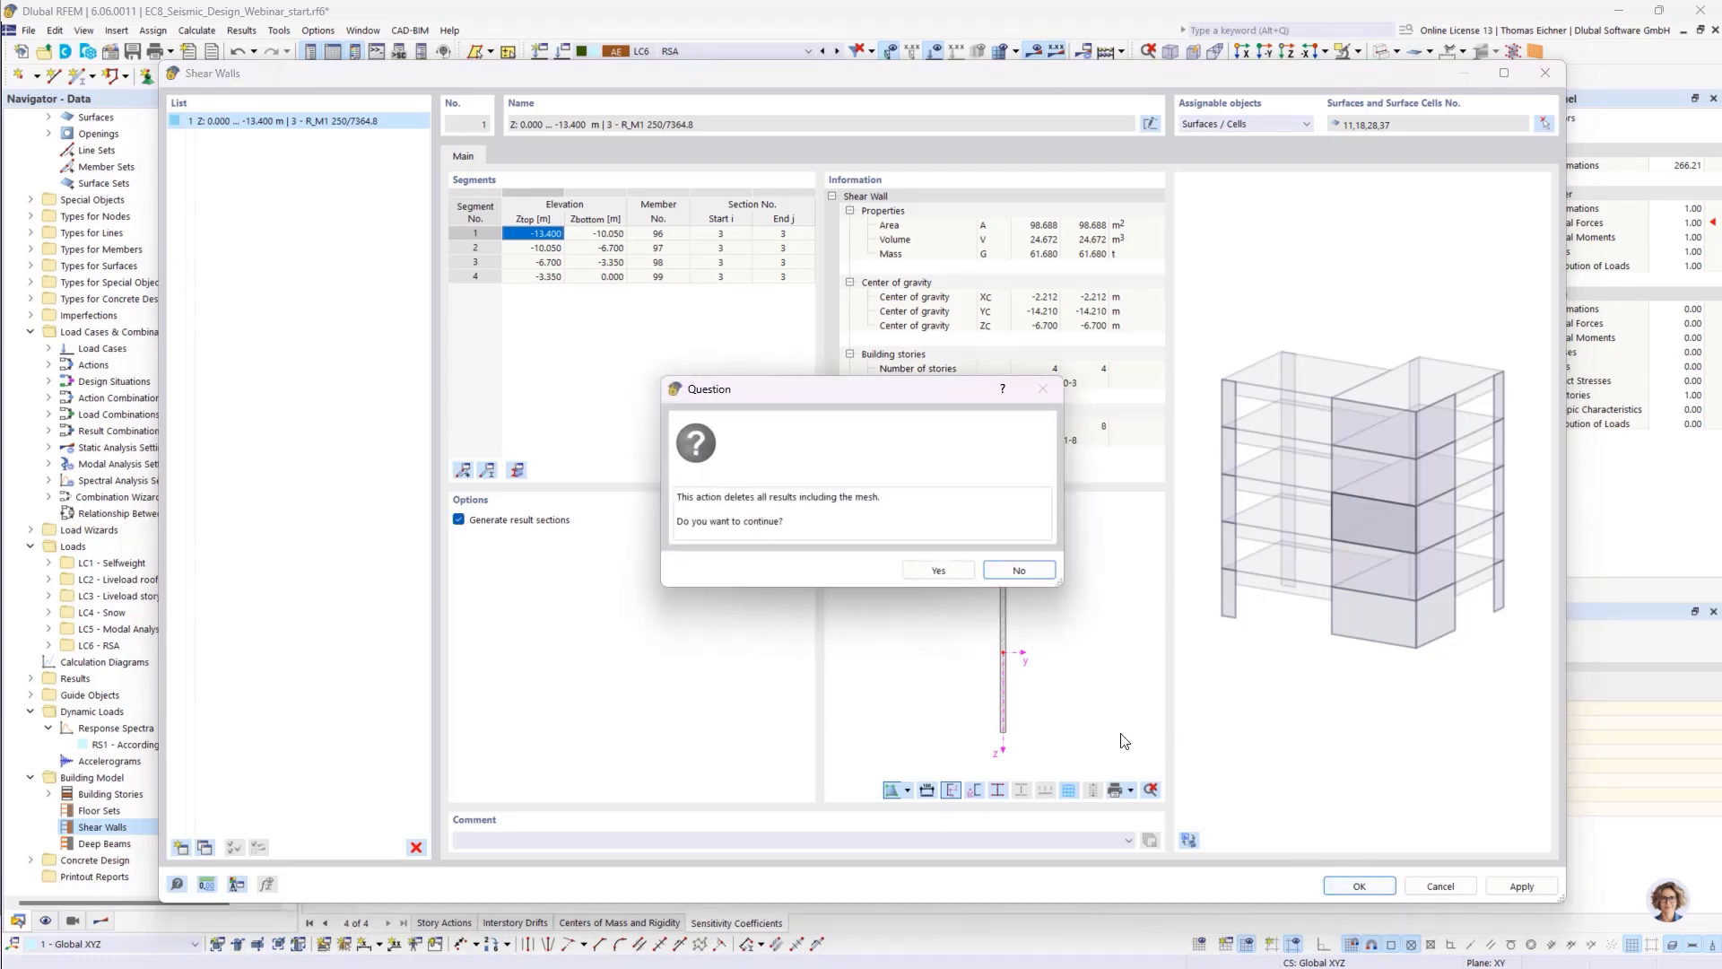
{"action": "left_click", "coordinate": [939, 570]}
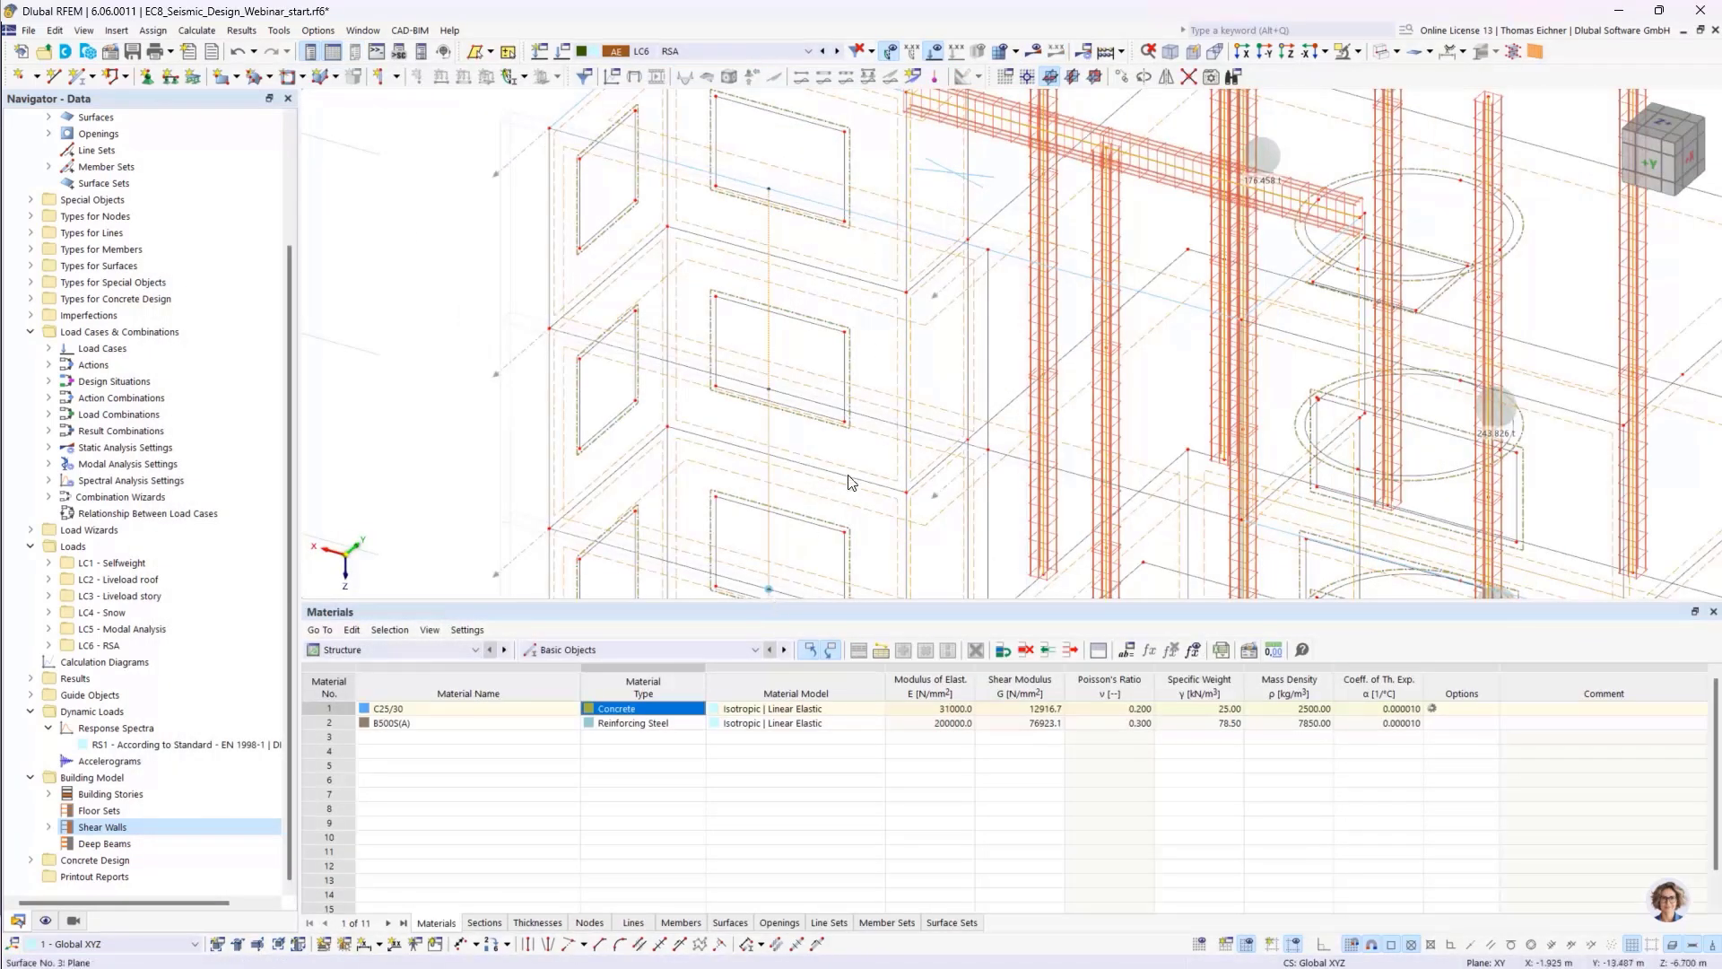
- Recalculate the whole model with the new shear wall included
{"action": "scroll", "coordinate": [851, 477], "scroll_direction": "down", "scroll_amount": 4}
{"action": "middle_click_drag", "start_coordinate": [868, 489], "coordinate": [771, 291]}
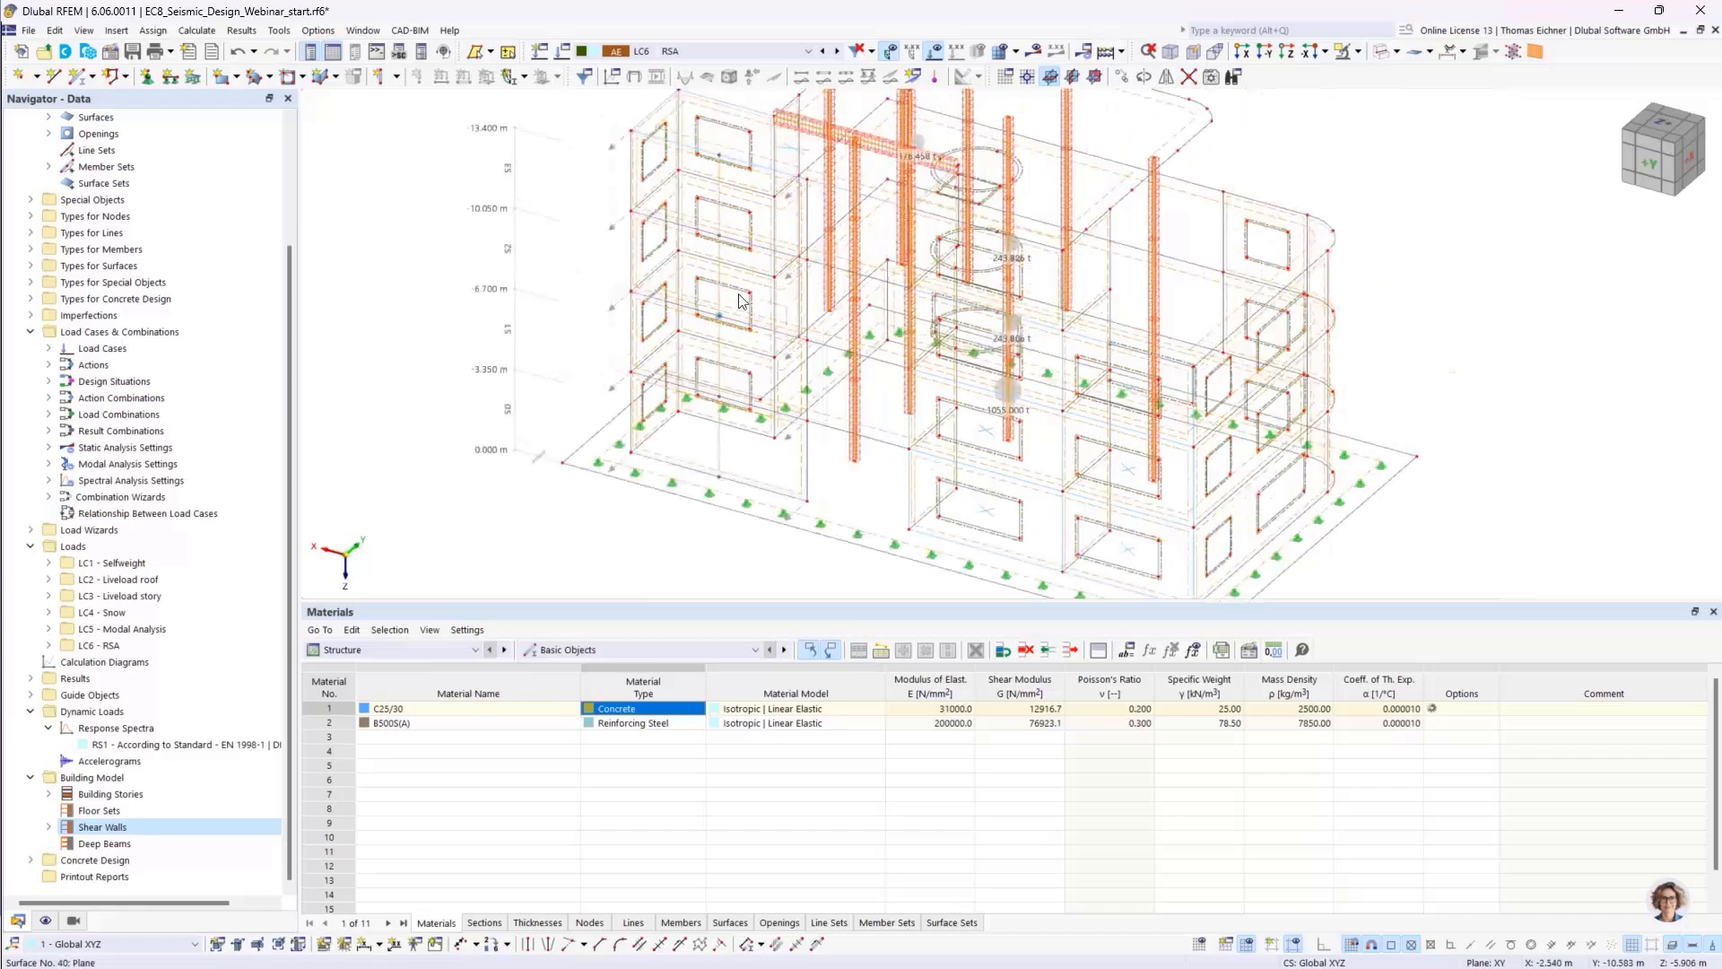
{"action": "scroll", "coordinate": [476, 281], "scroll_direction": "down", "scroll_amount": 2}
{"action": "middle_click_drag", "start_coordinate": [859, 88], "coordinate": [790, 115]}
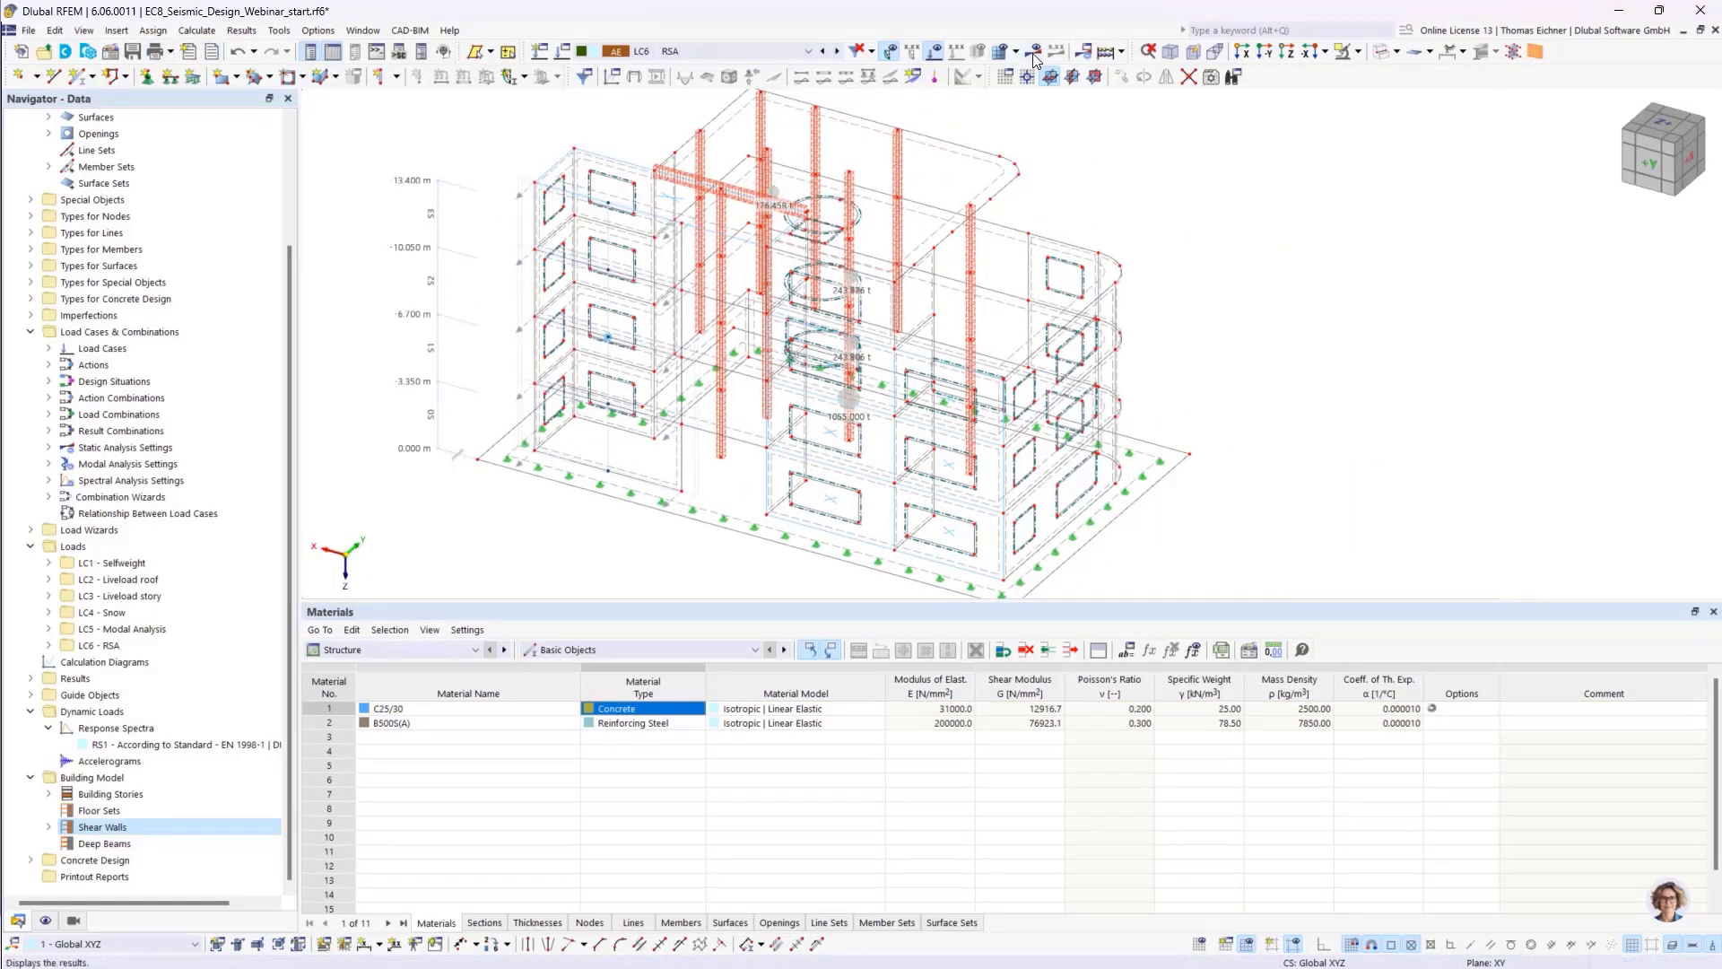
{"action": "left_click", "coordinate": [1109, 58]}
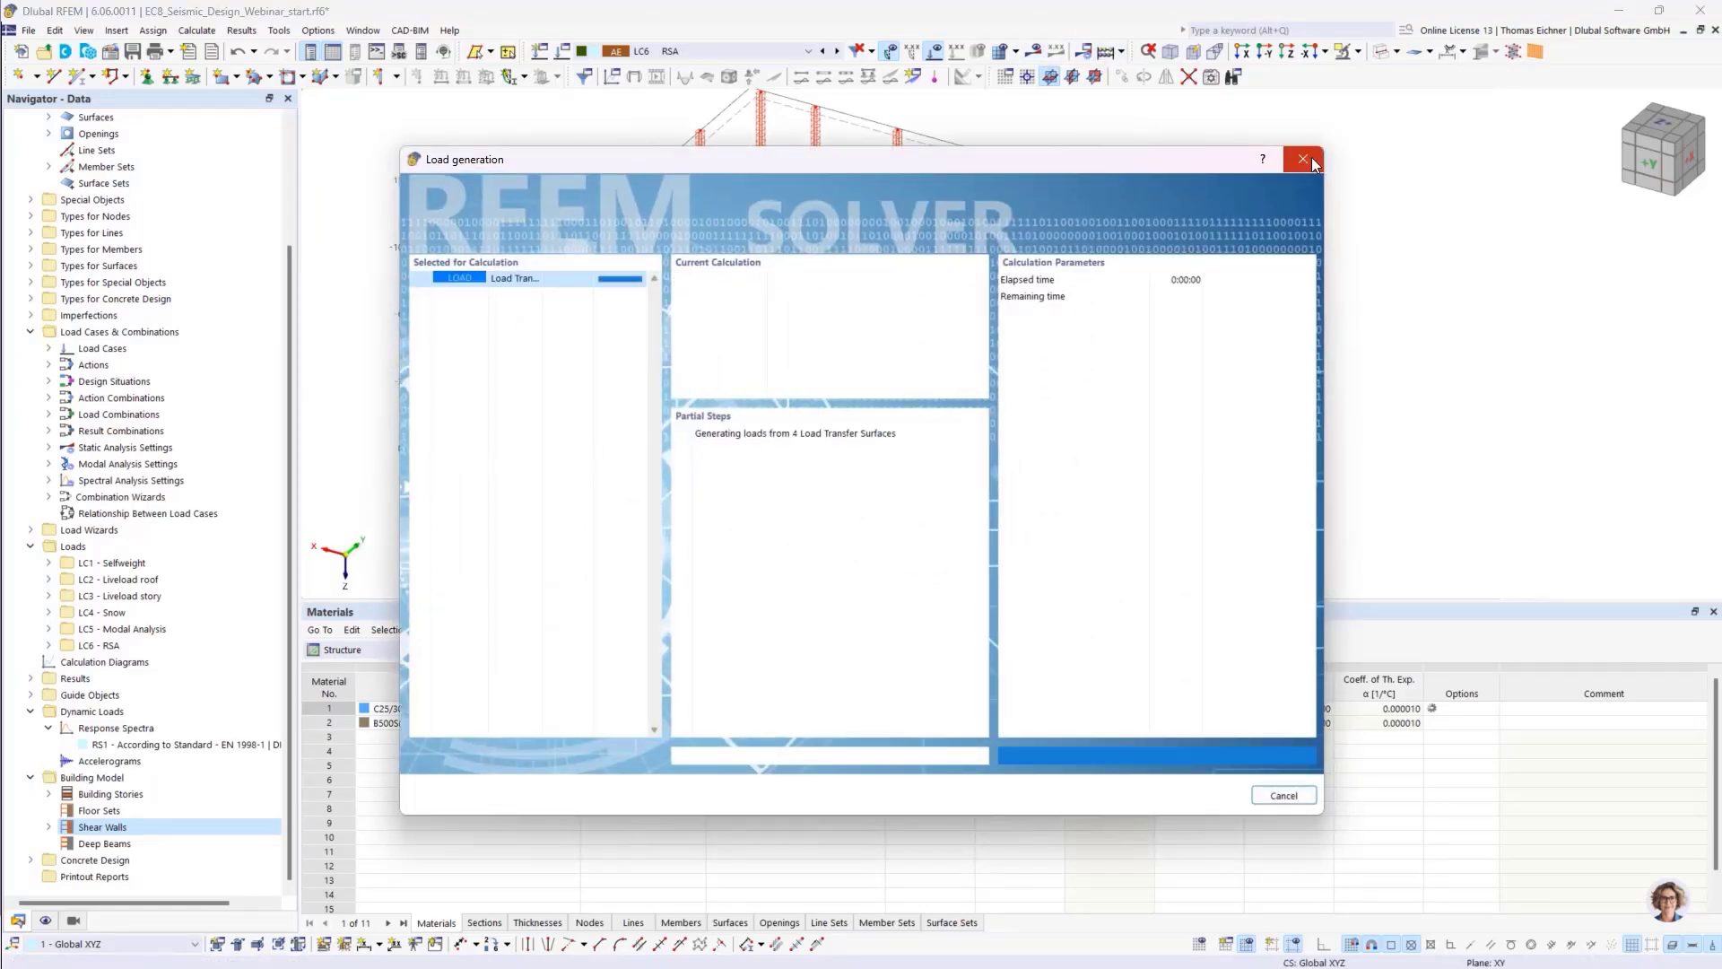
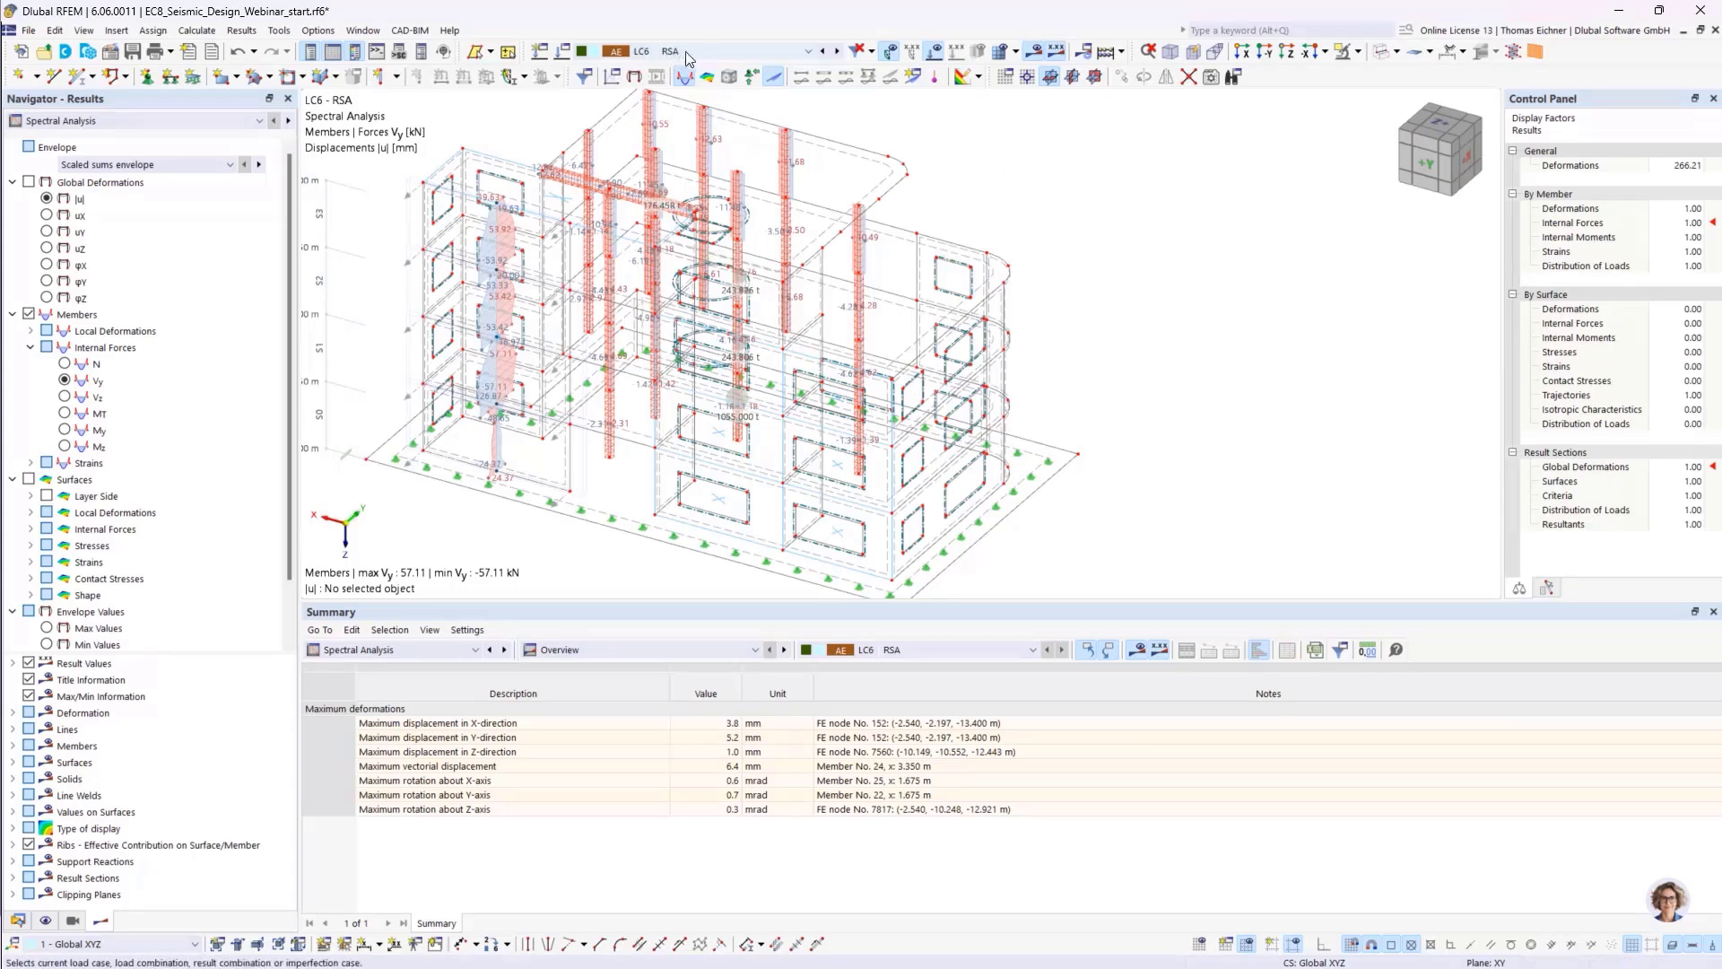
- Examine the Vy internal force diagram along the shear wall's result member for LC6 from several viewing angles
{"action": "middle_click_drag", "start_coordinate": [923, 216], "coordinate": [930, 130]}
{"action": "scroll", "coordinate": [675, 200], "scroll_direction": "up", "scroll_amount": 2}
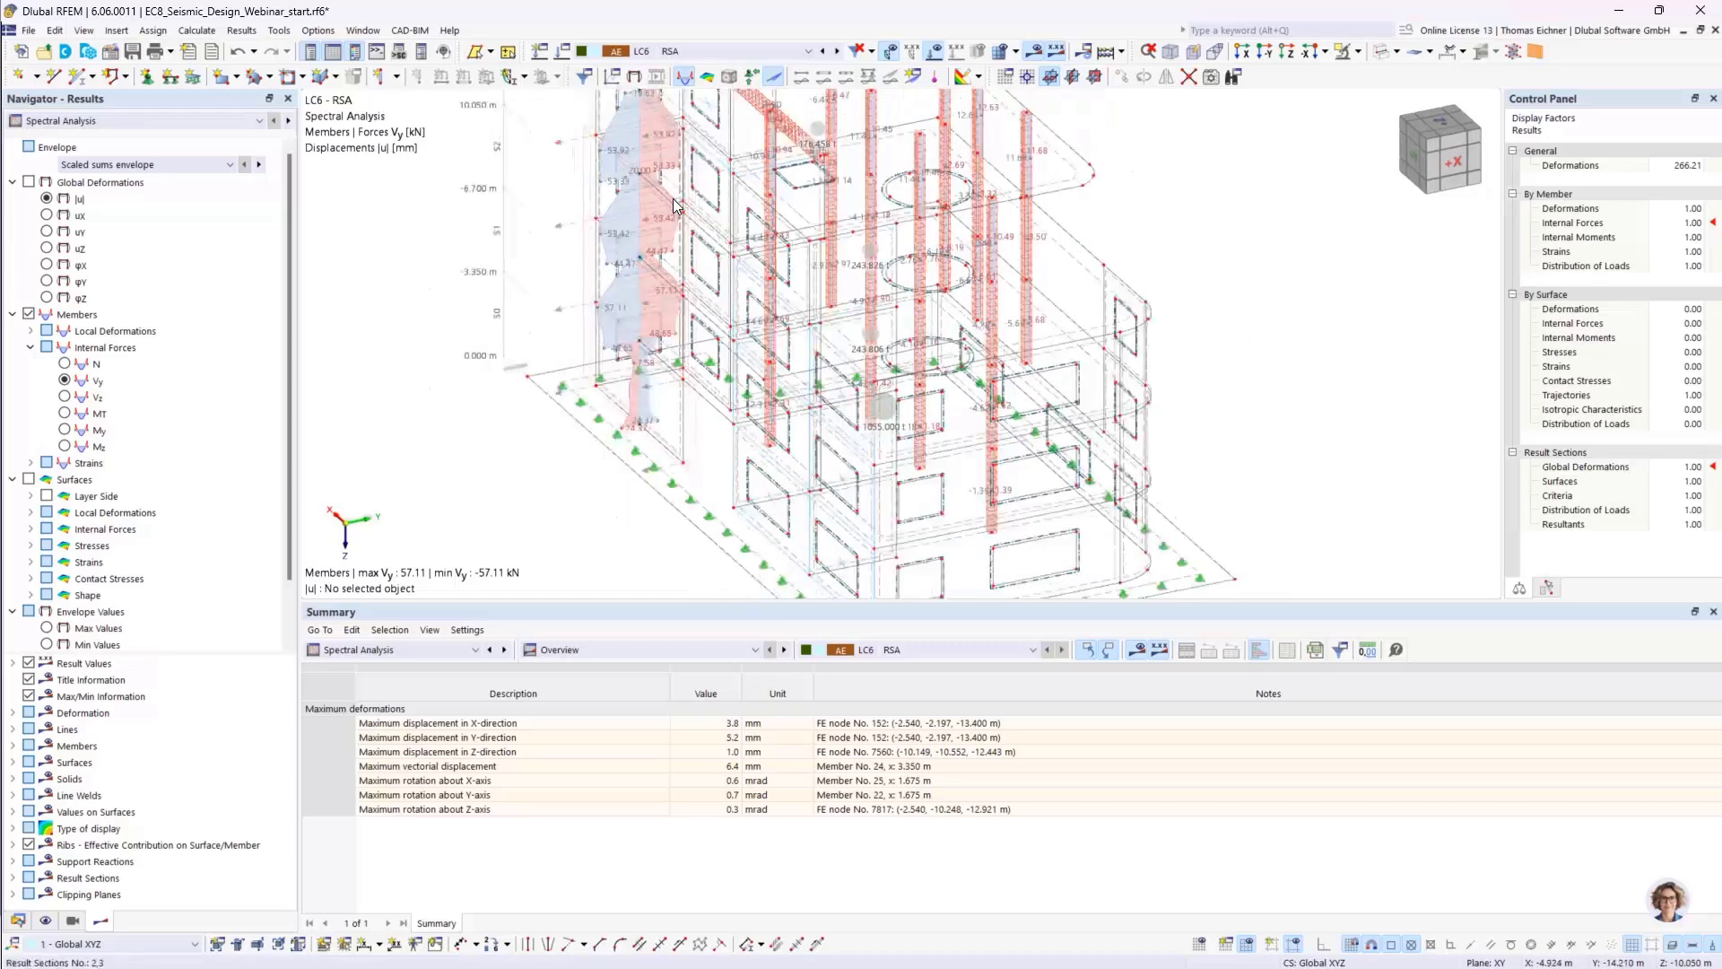
{"action": "middle_click_drag", "start_coordinate": [692, 216], "coordinate": [737, 241], "text": "ctrl"}
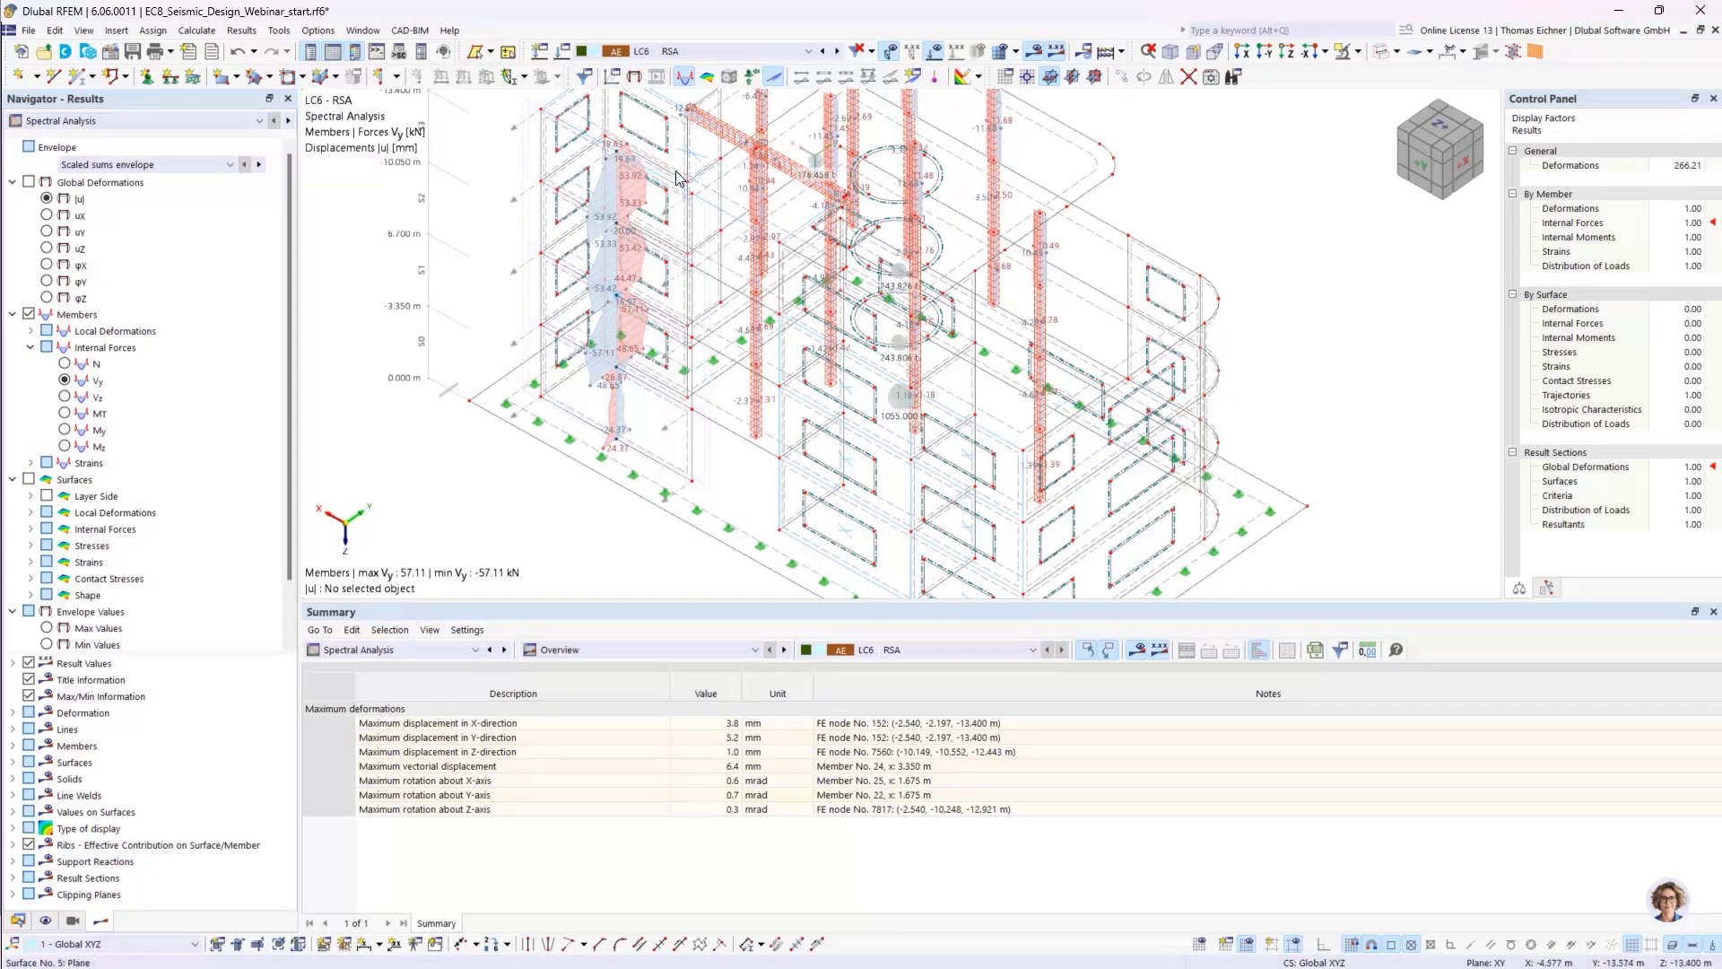
{"action": "middle_click_drag", "start_coordinate": [677, 178], "coordinate": [620, 232]}
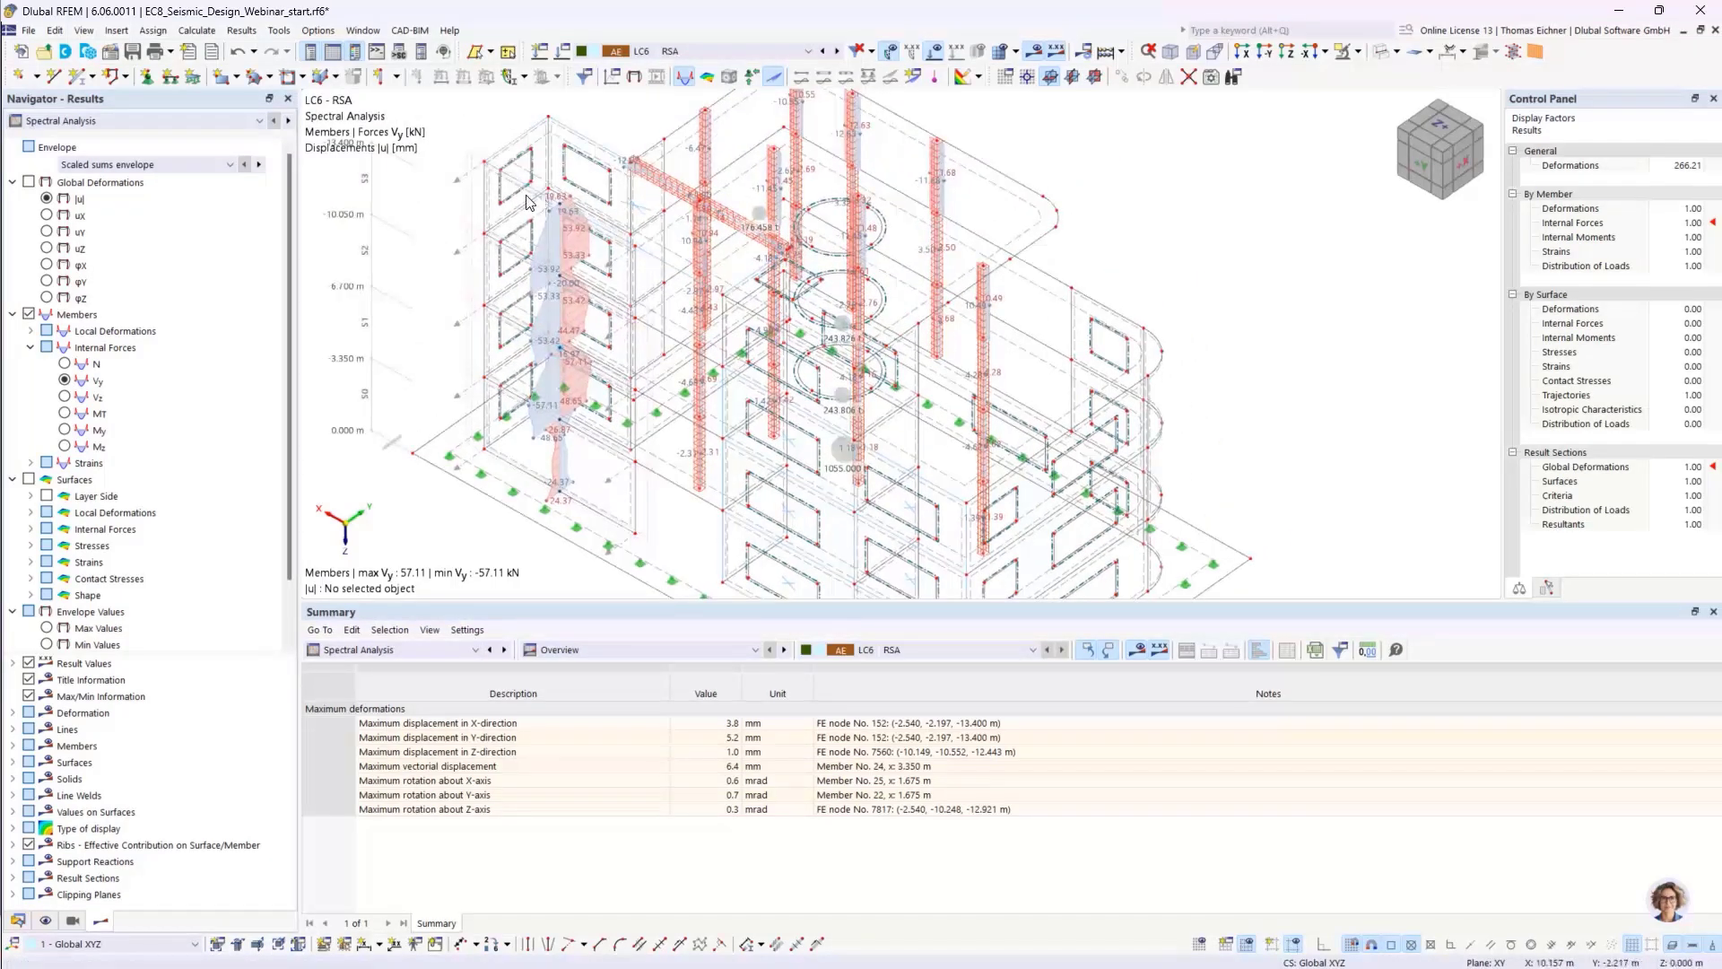
{"action": "middle_click_drag", "start_coordinate": [529, 202], "coordinate": [558, 292], "text": "ctrl"}
{"action": "middle_click_drag", "start_coordinate": [575, 429], "coordinate": [560, 360]}
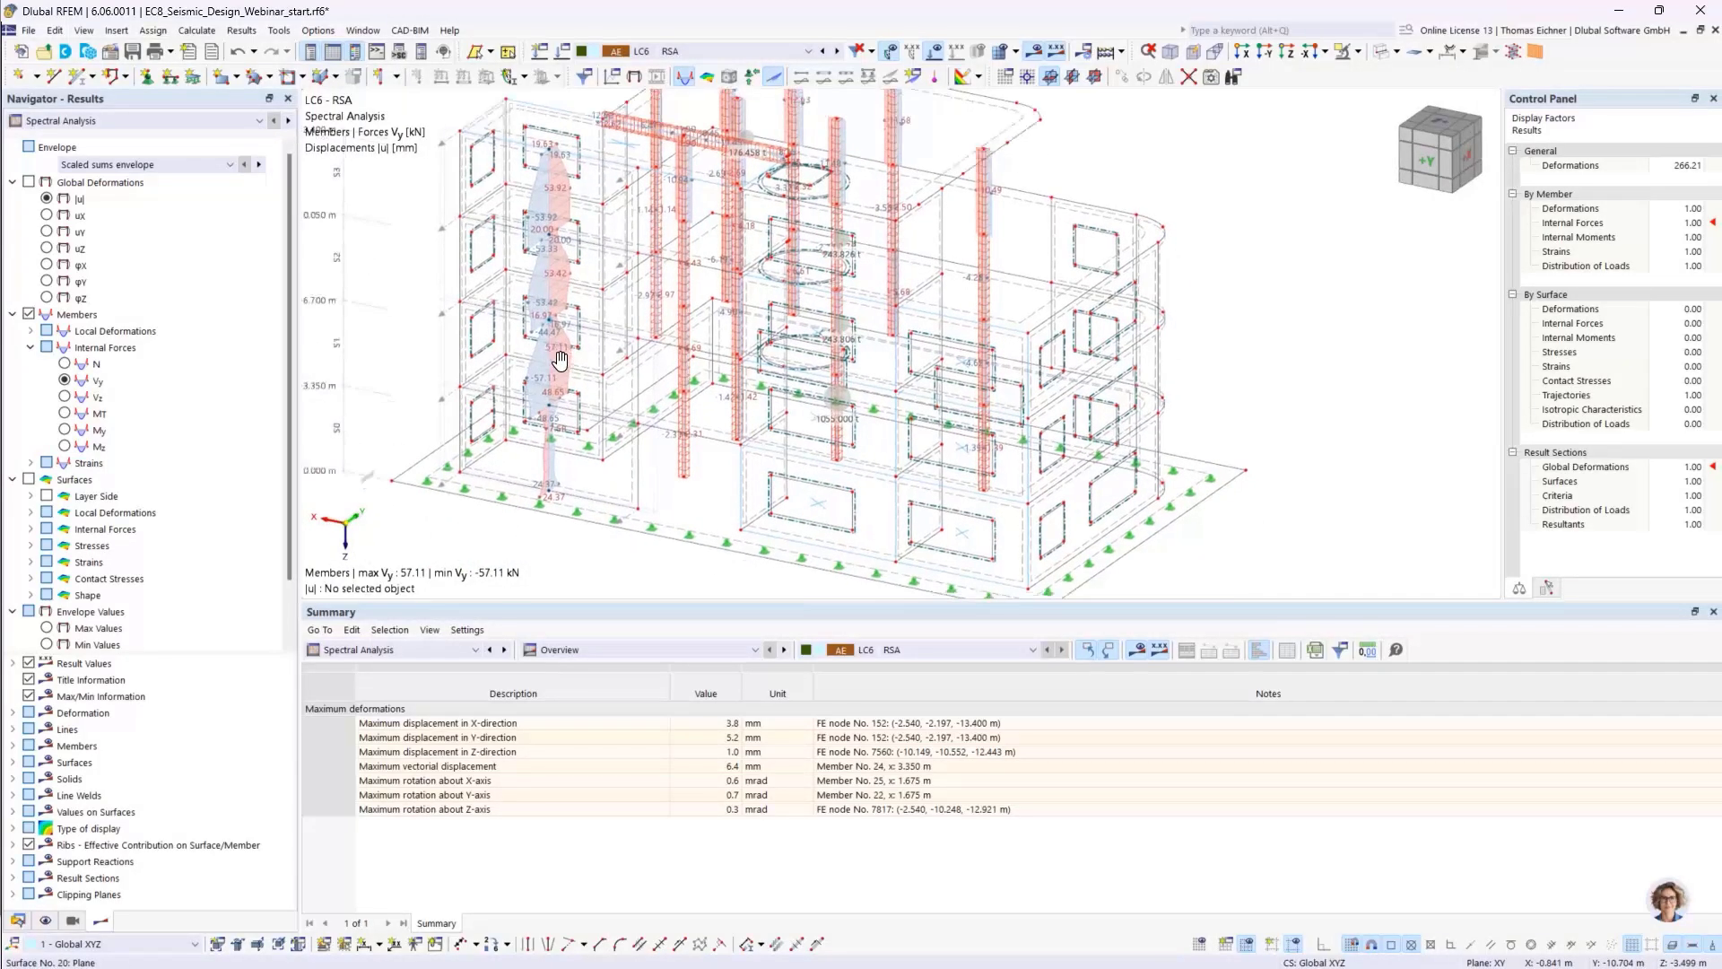
- Show the LC6 results by stories and examine the forces in shear walls and the member forces in shear walls
{"action": "left_click", "coordinate": [558, 651]}
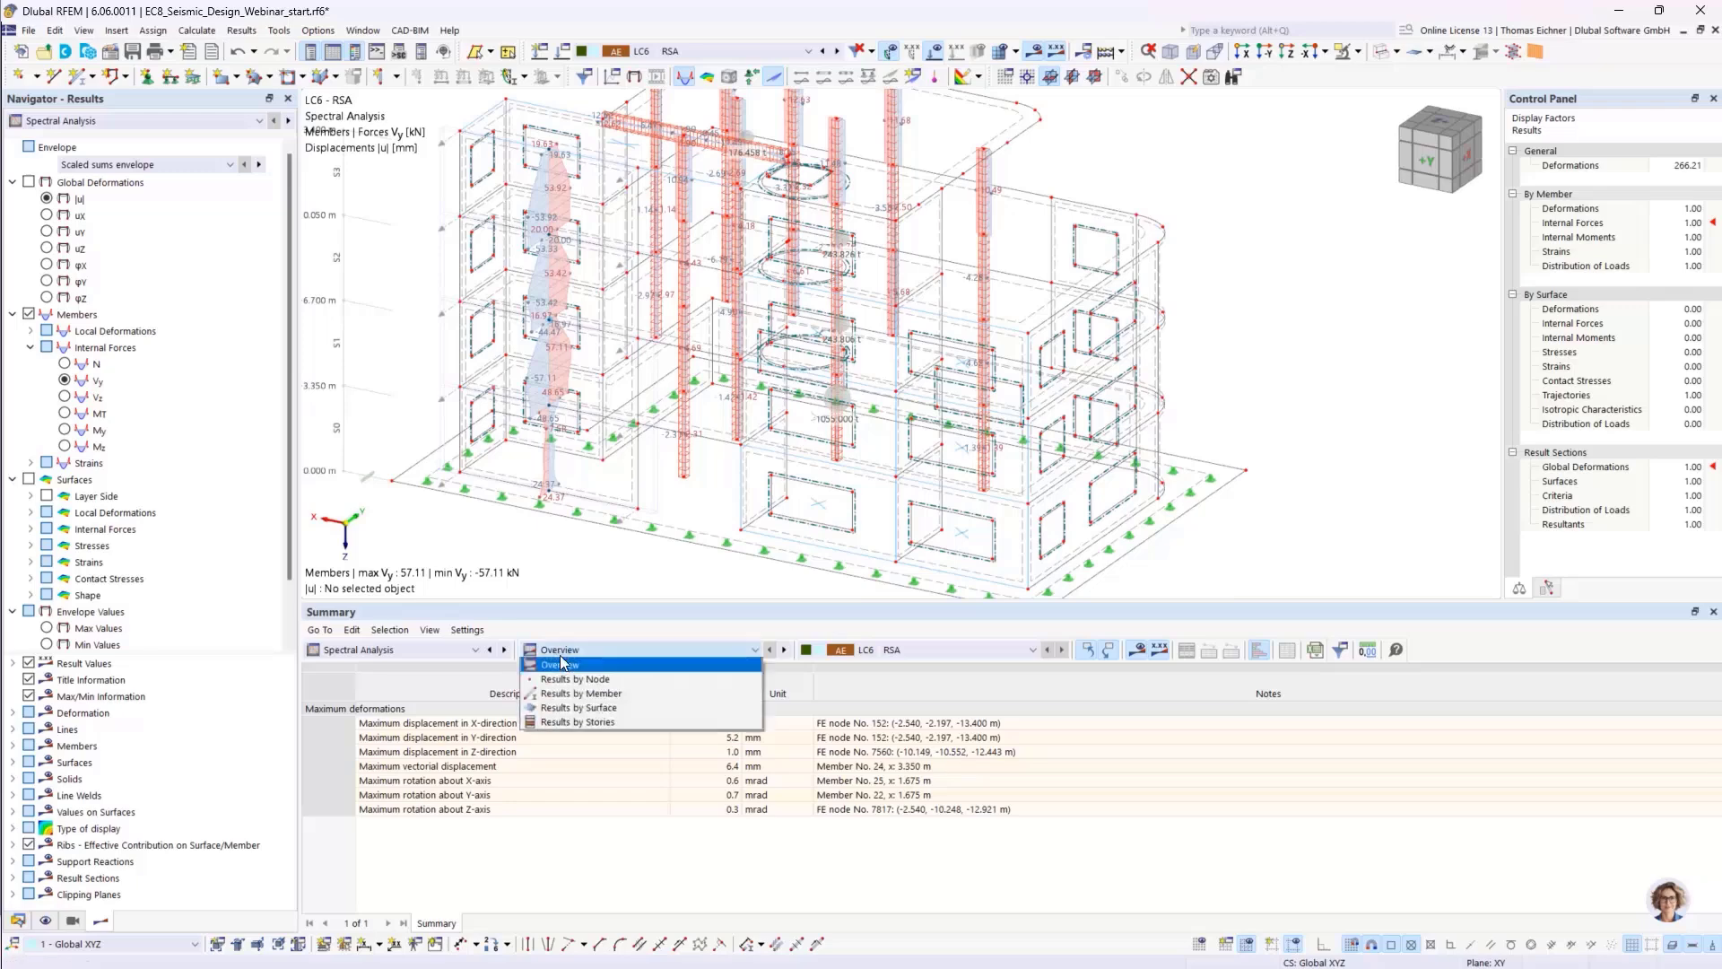
{"action": "left_click", "coordinate": [577, 723]}
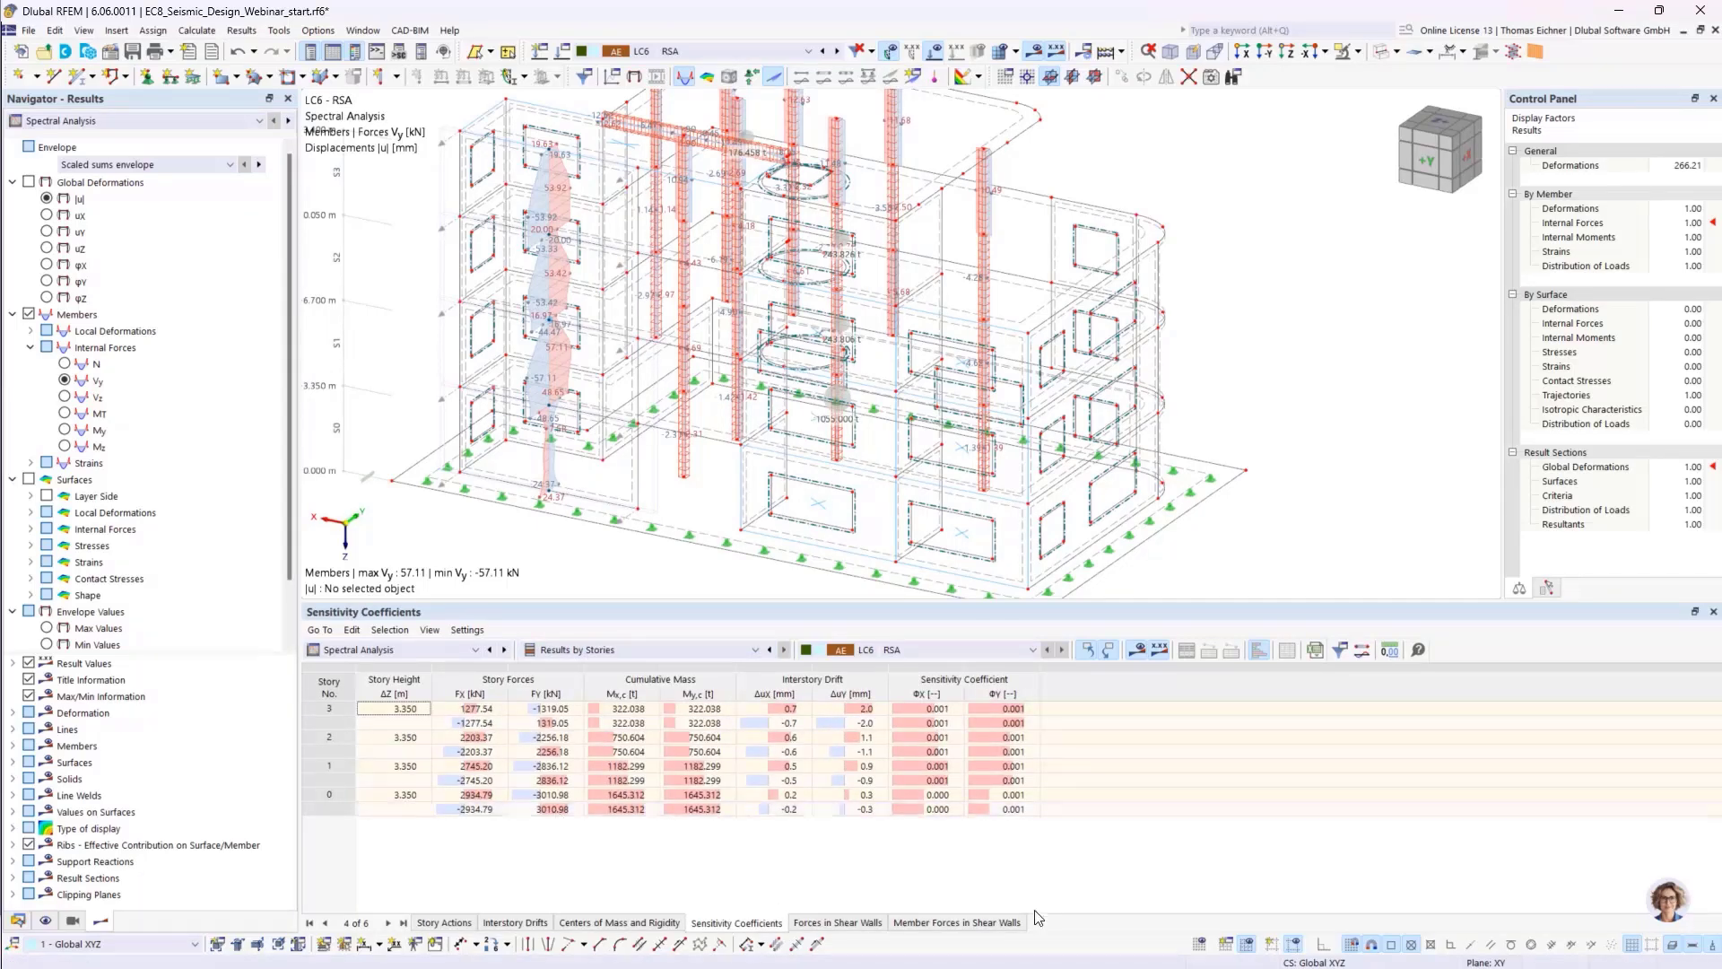
{"action": "left_click", "coordinate": [846, 924]}
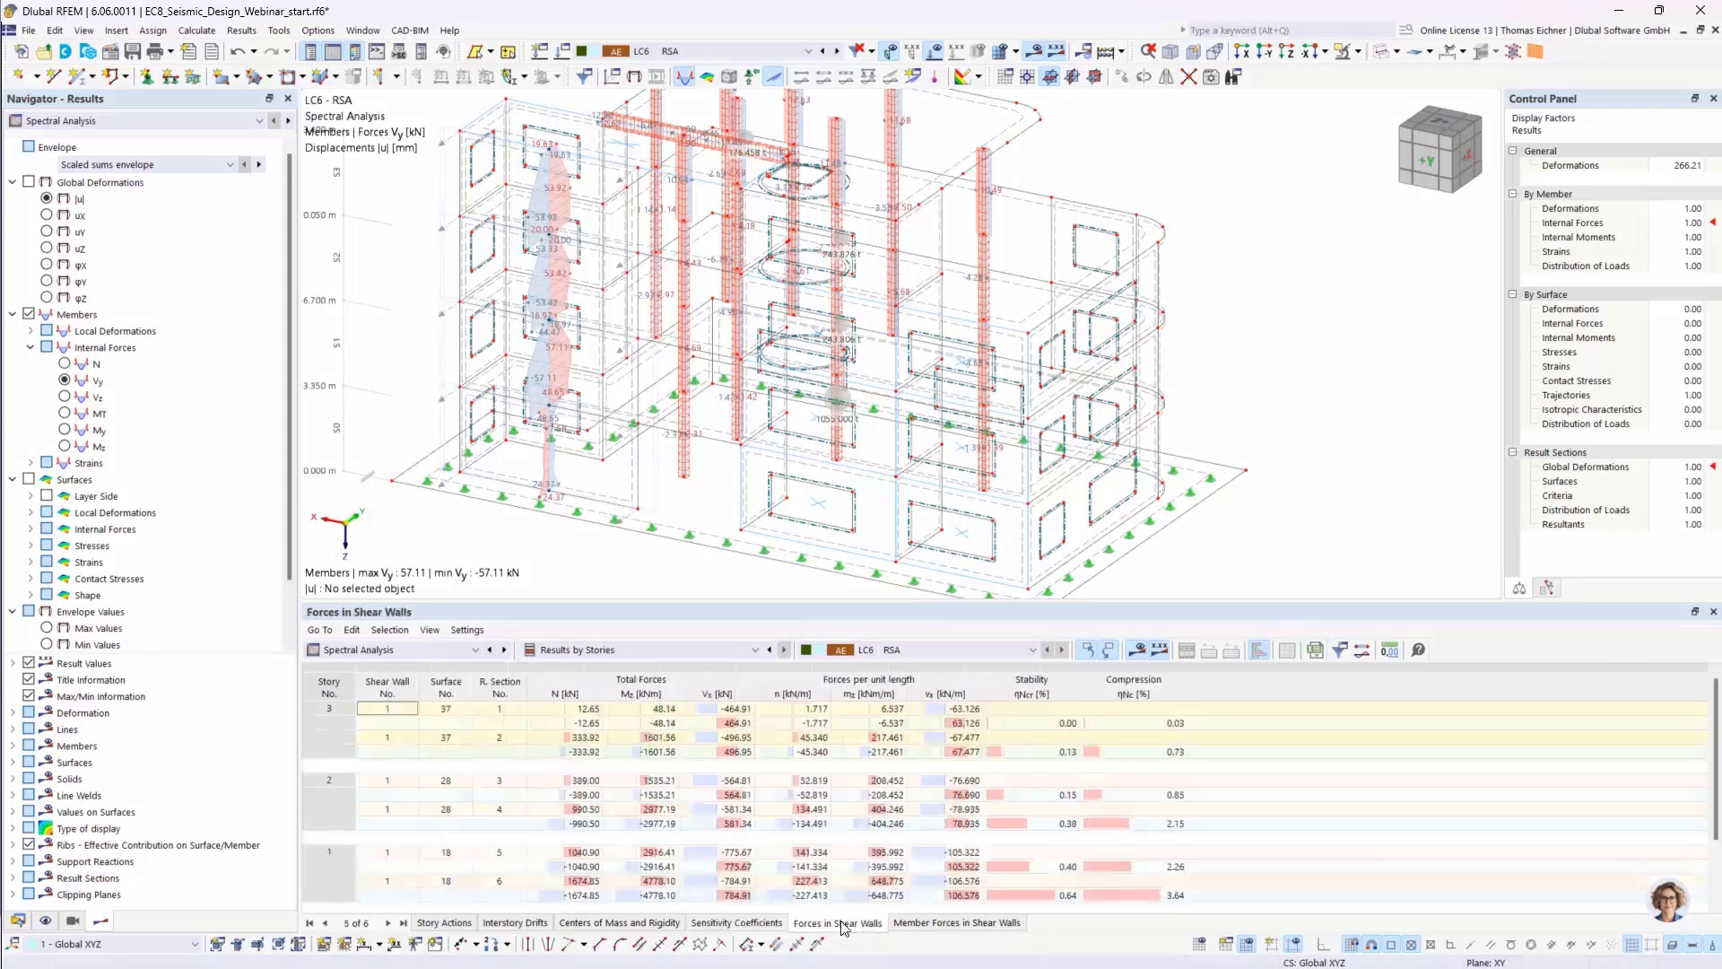
{"action": "left_click", "coordinate": [933, 924]}
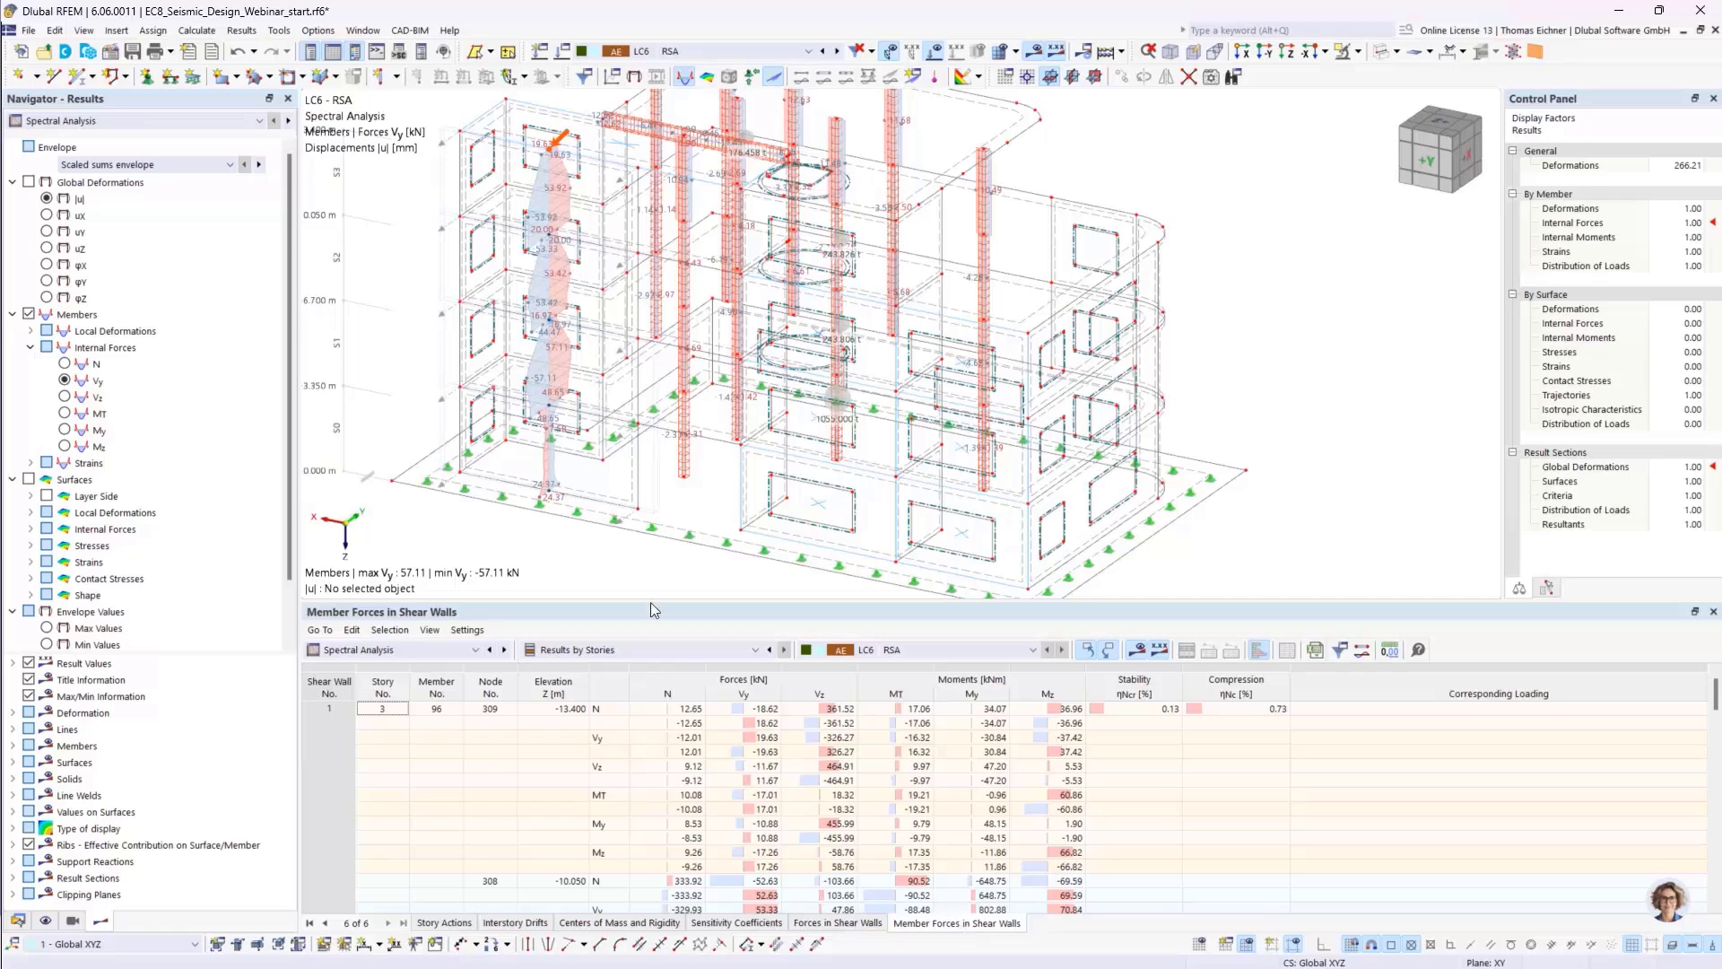
{"action": "middle_click_drag", "start_coordinate": [556, 541], "coordinate": [555, 560]}
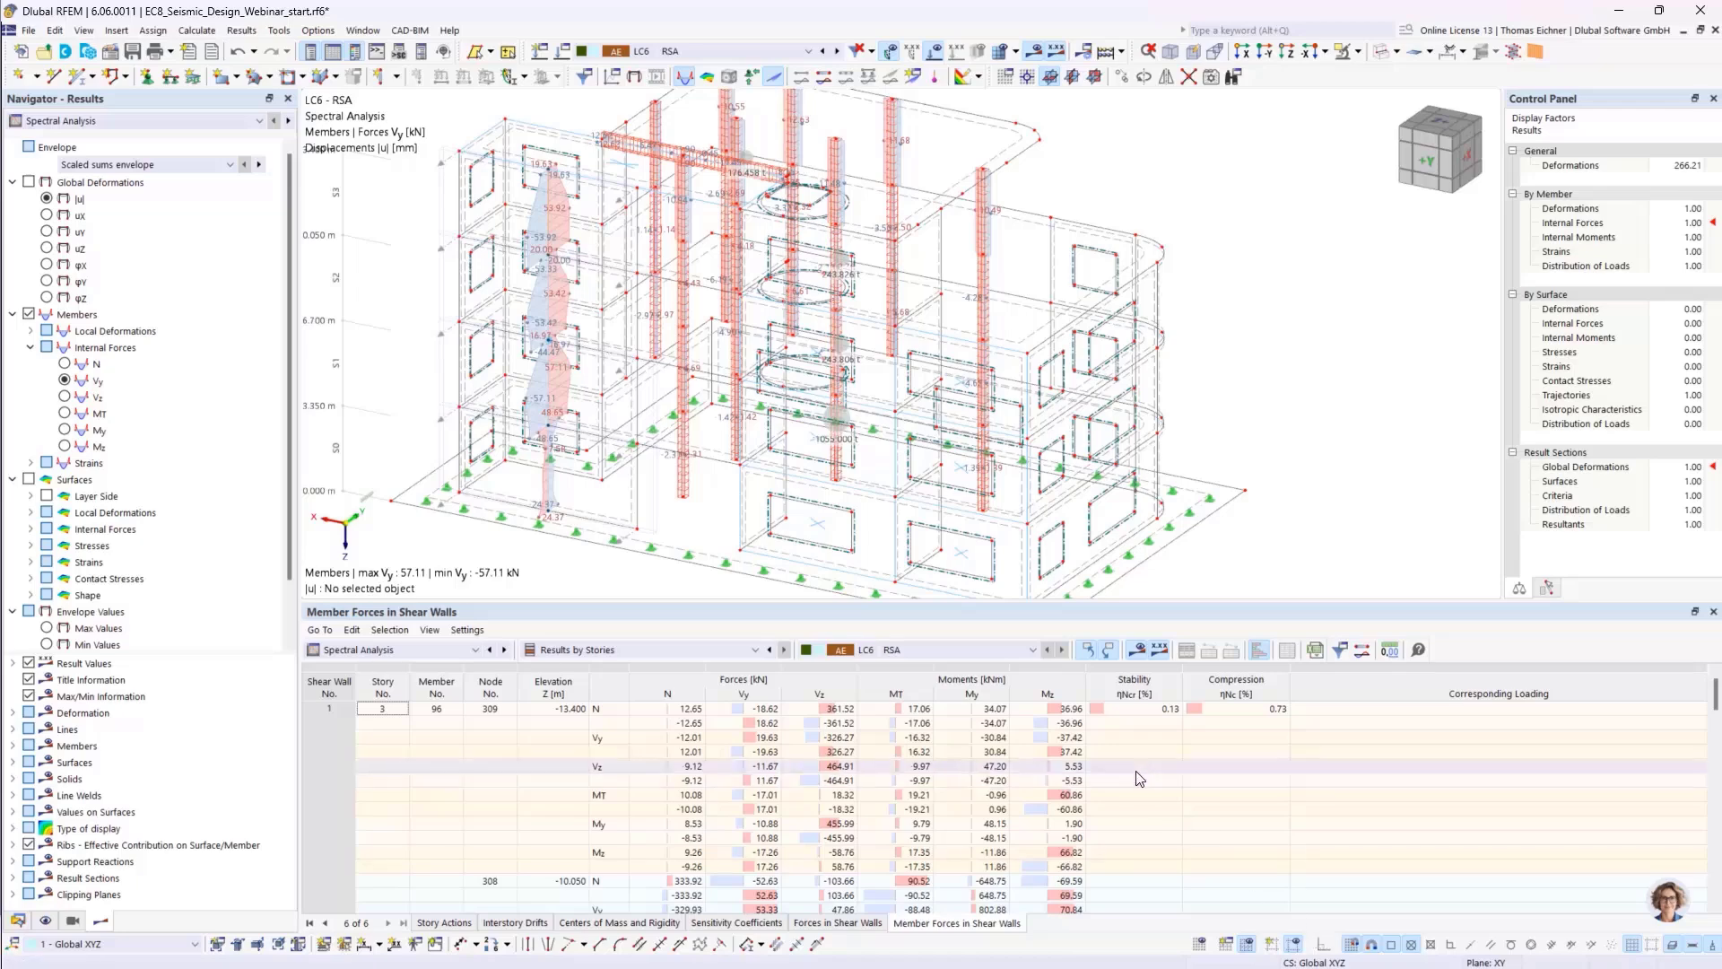
{"action": "left_click", "coordinate": [823, 924]}
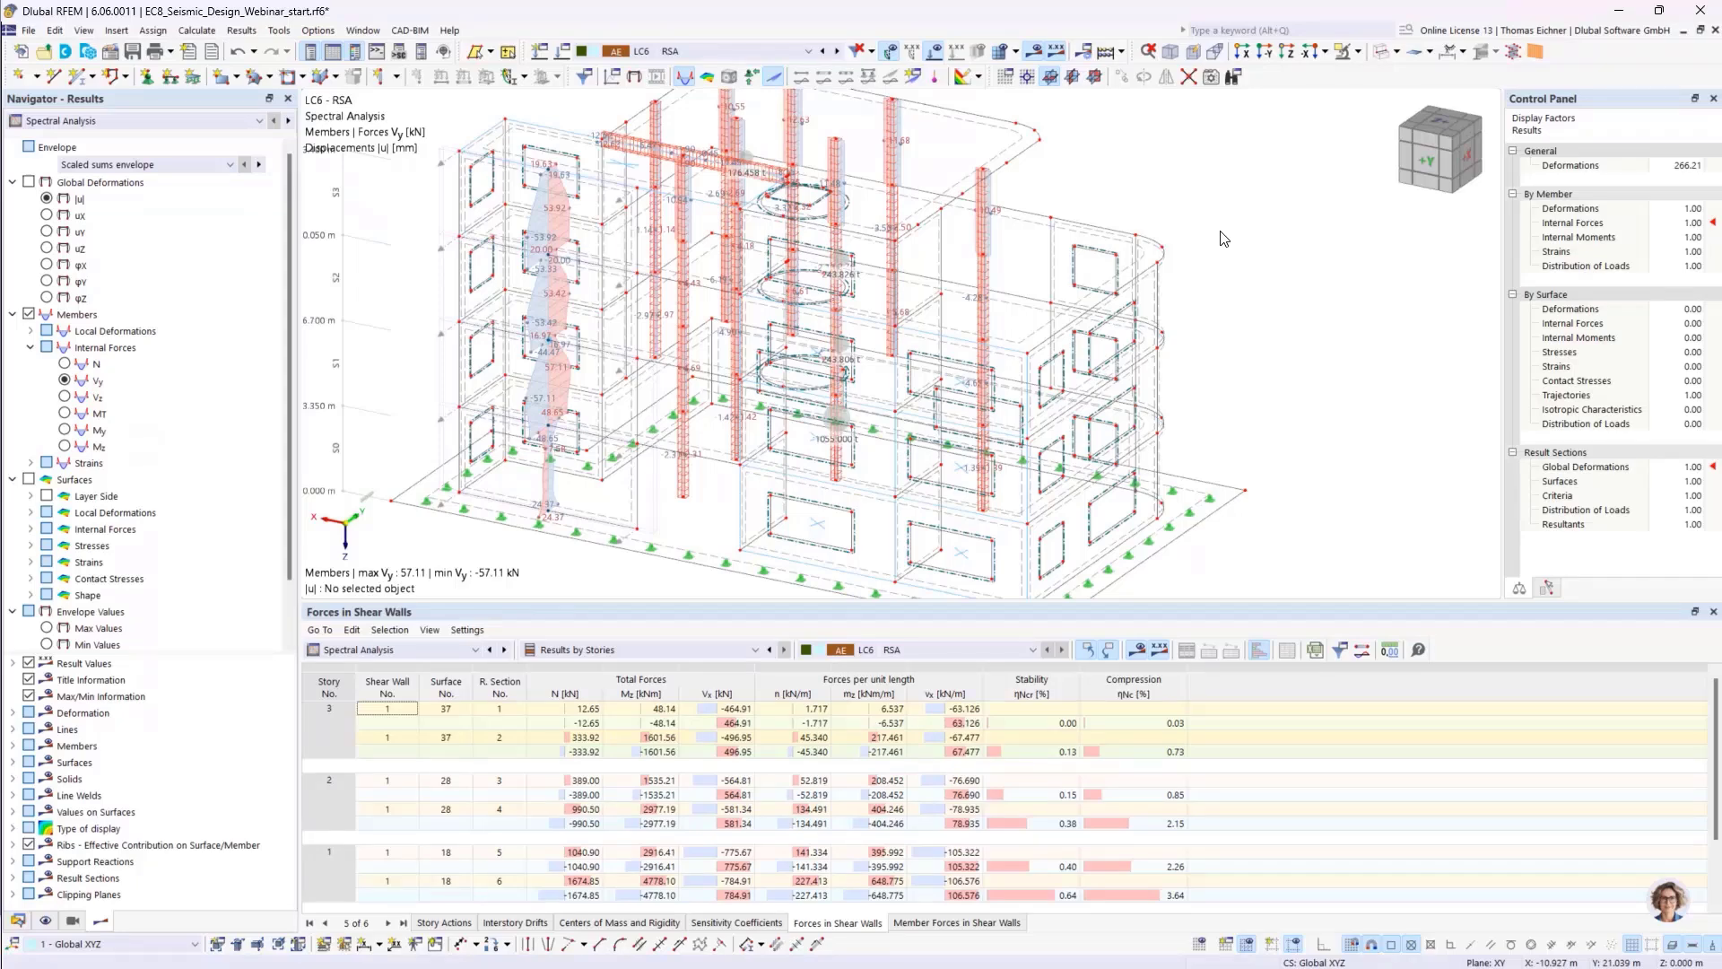
{"action": "scroll", "coordinate": [1225, 239], "scroll_direction": "down", "scroll_amount": 1}
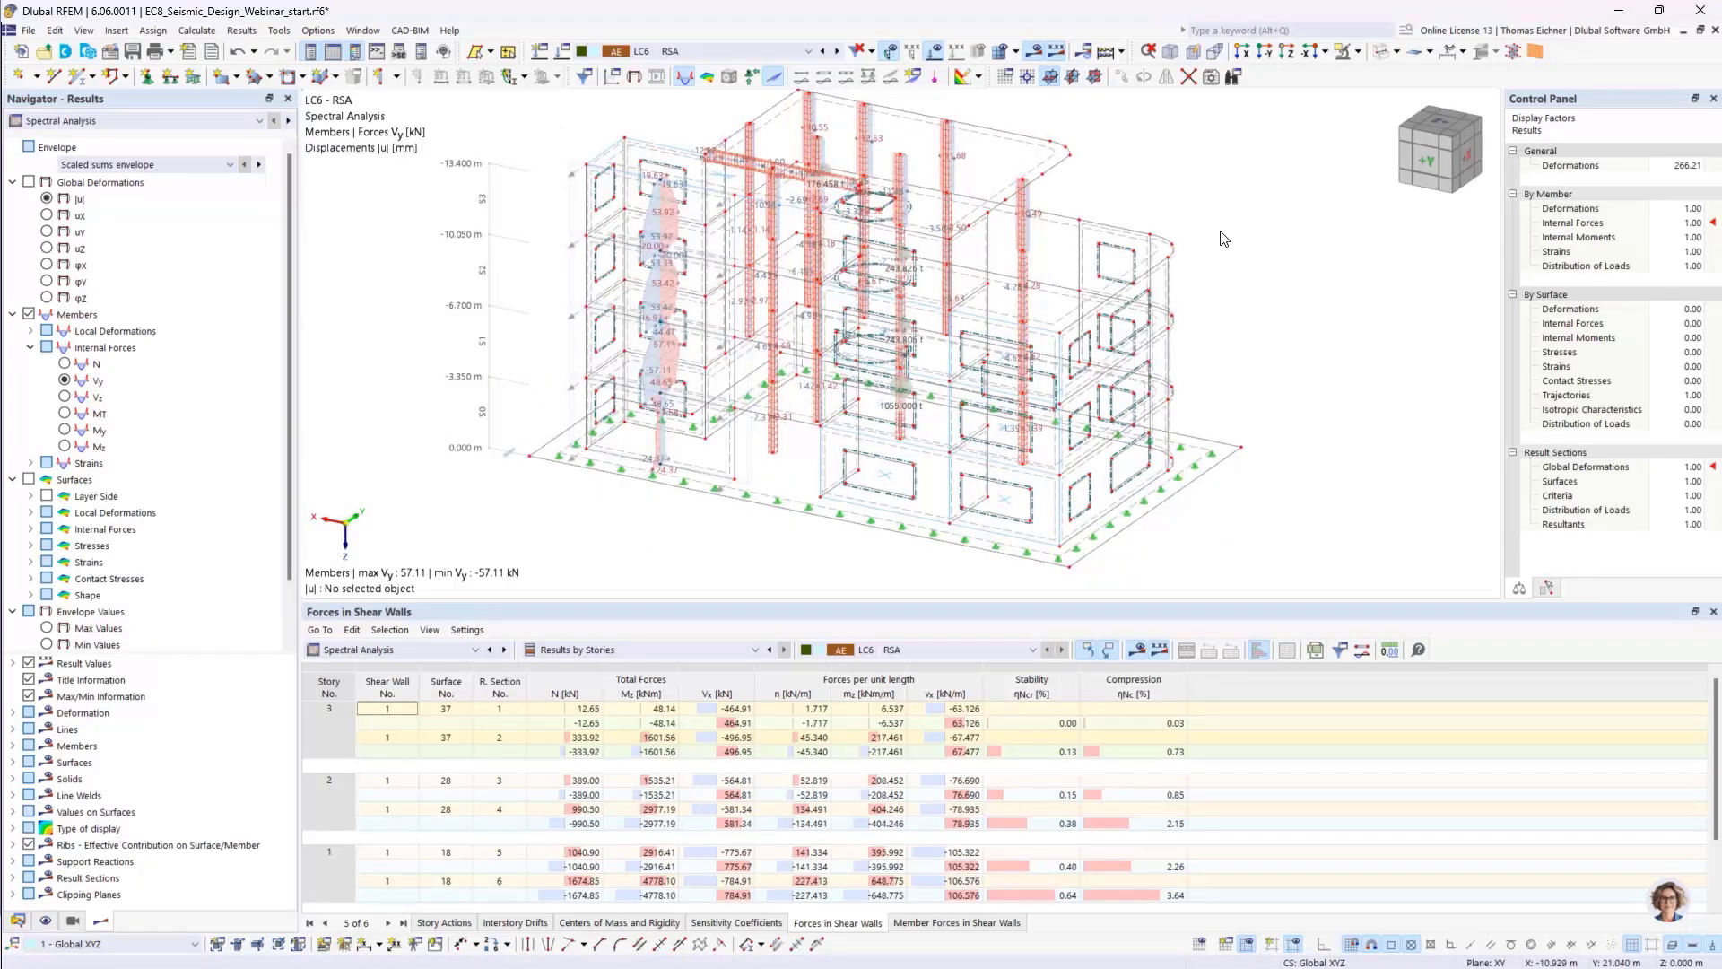
{"action": "middle_click_drag", "start_coordinate": [1220, 233], "coordinate": [1251, 257]}
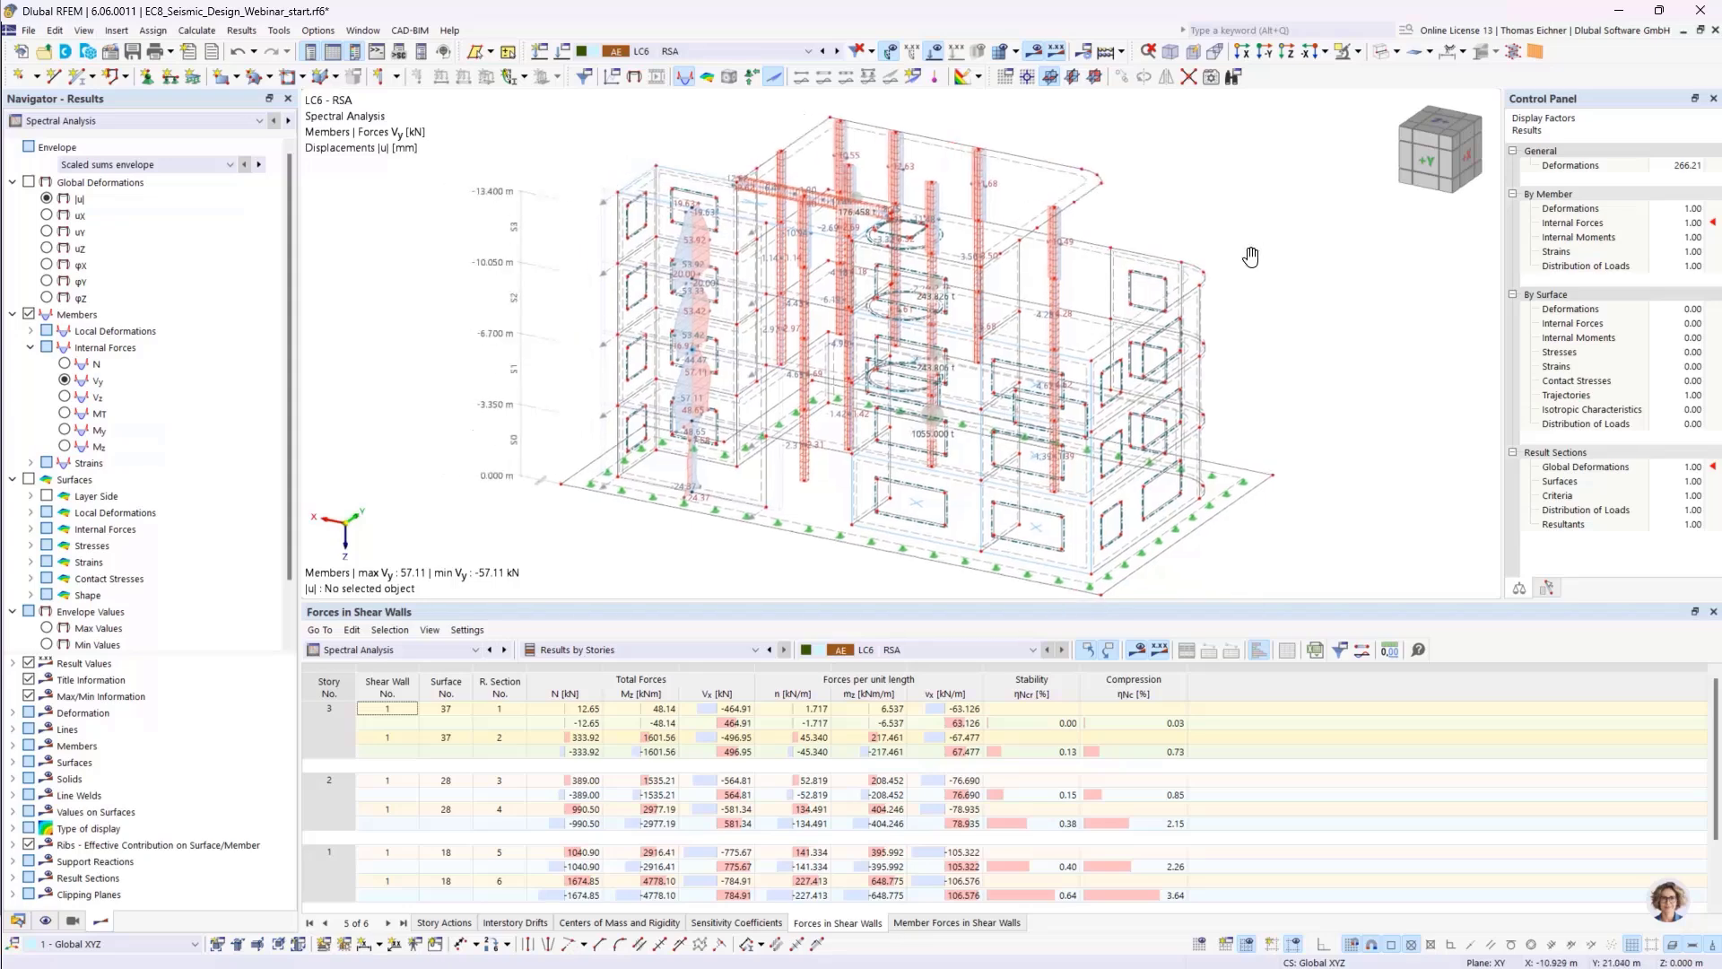